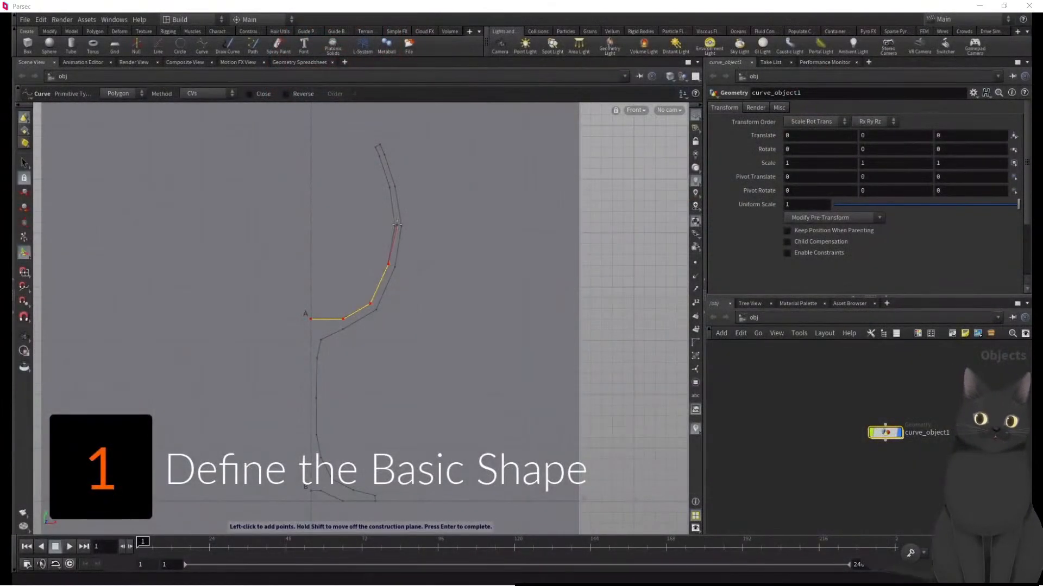
- Draw the outer profile of the wine glass bowl from the rim down to where it meets the stem
{"action": "left_click", "coordinate": [380, 143]}
{"action": "left_click", "coordinate": [385, 155]}
{"action": "left_click", "coordinate": [396, 188]}
{"action": "left_click", "coordinate": [401, 227]}
{"action": "left_click", "coordinate": [394, 267]}
{"action": "left_click", "coordinate": [376, 309]}
{"action": "left_click", "coordinate": [342, 329]}
{"action": "left_click", "coordinate": [322, 340]}
{"action": "left_click", "coordinate": [317, 358]}
- Continue the profile curve down the stem and around the foot, ending its underside at the central axis
{"action": "right_click_drag", "start_coordinate": [328, 407], "coordinate": [396, 366], "text": "alt"}
{"action": "middle_click_drag", "start_coordinate": [396, 366], "coordinate": [419, 196], "text": "alt"}
{"action": "left_click", "coordinate": [322, 203]}
{"action": "left_click", "coordinate": [323, 302]}
{"action": "left_click", "coordinate": [335, 363]}
{"action": "left_click", "coordinate": [365, 423]}
{"action": "left_click", "coordinate": [423, 451]}
{"action": "left_click", "coordinate": [483, 481]}
{"action": "left_click", "coordinate": [395, 481]}
{"action": "key", "text": "x"}
{"action": "left_click", "coordinate": [335, 453]}
{"action": "left_click", "coordinate": [308, 453]}
- Revolve the finished profile curve into wine glass geometry in the perspective view
{"action": "key", "text": "space+1"}
{"action": "left_click_drag", "start_coordinate": [249, 405], "coordinate": [245, 391], "text": "alt"}
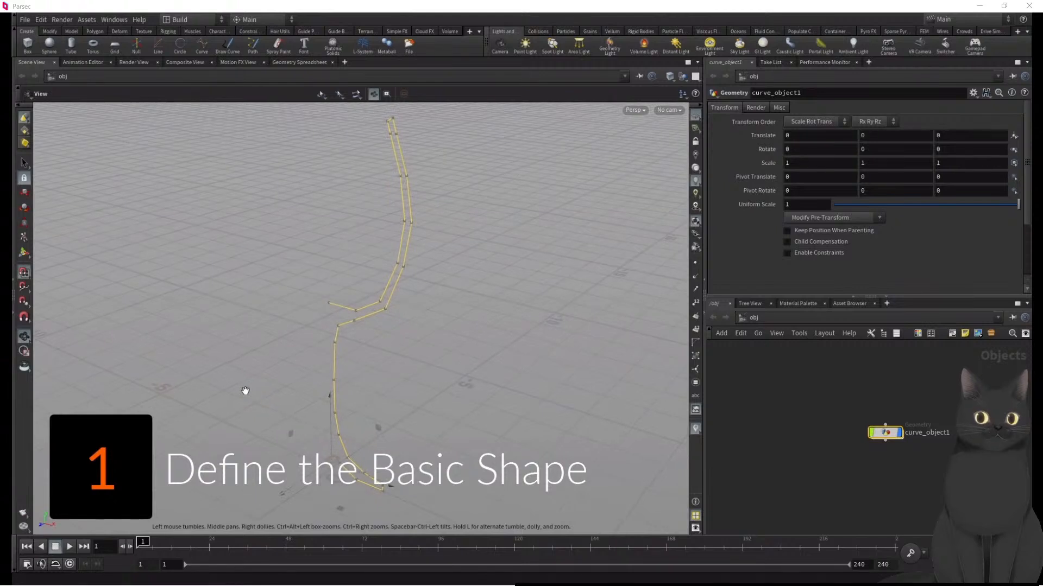
{"action": "key", "text": "c"}
{"action": "left_click", "coordinate": [272, 271]}
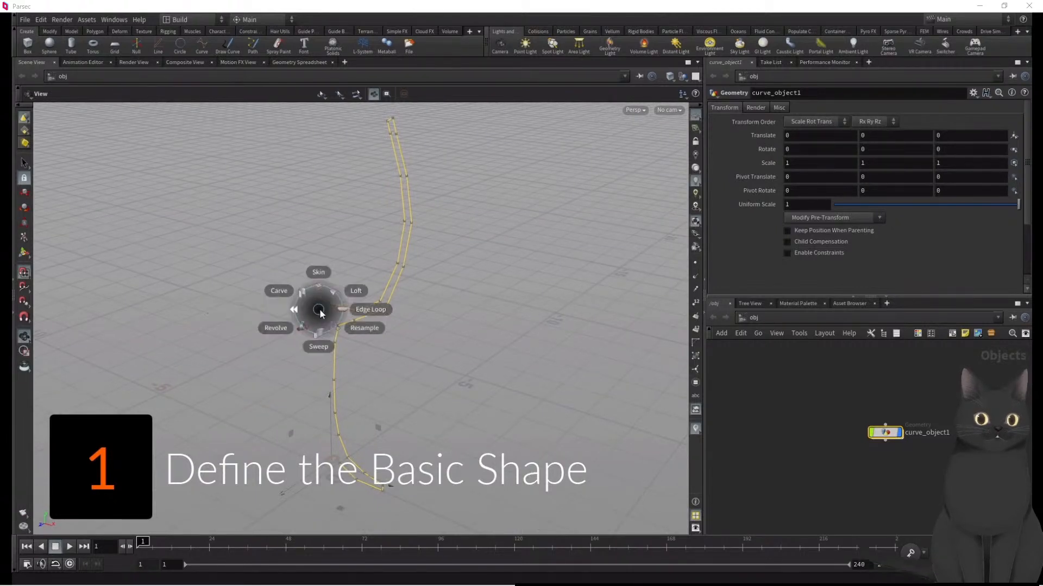
{"action": "left_click", "coordinate": [273, 332]}
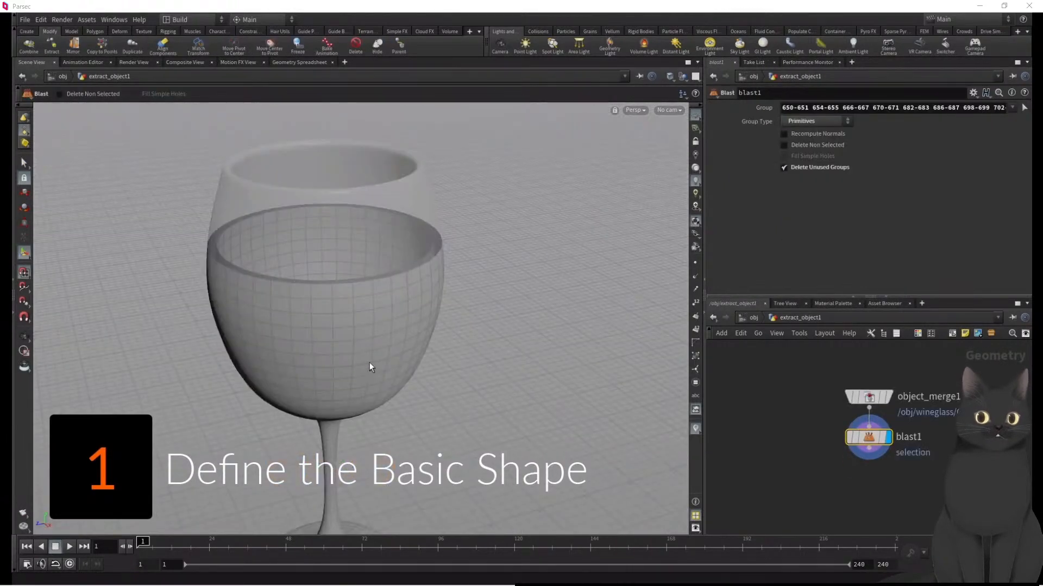
- Delete the outer shell faces of the extracted glass bowl, keeping the inner surface for the wine
{"action": "key", "text": "s"}
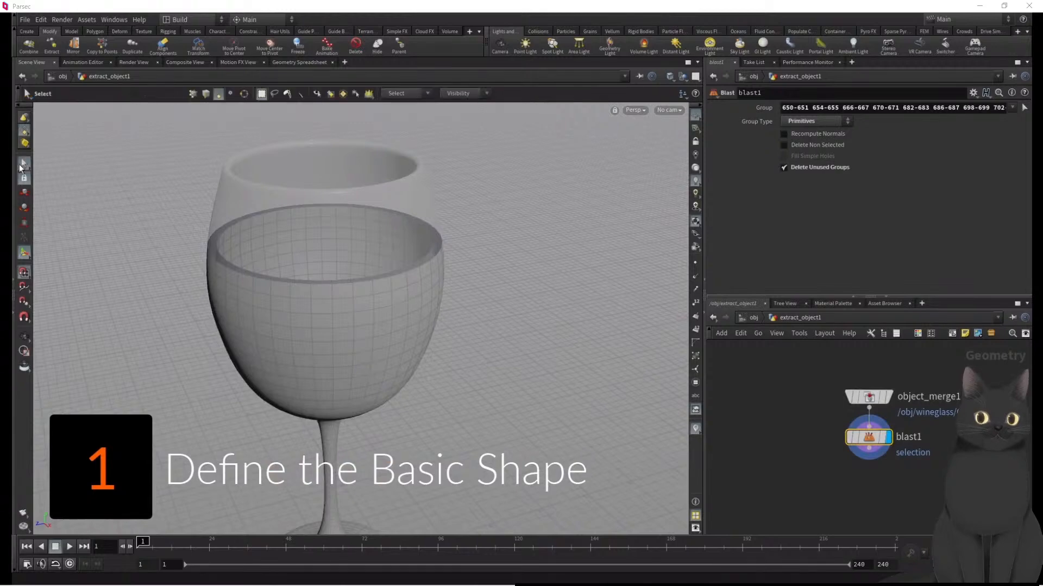
{"action": "double_click", "coordinate": [363, 347]}
{"action": "key", "text": "Delete"}
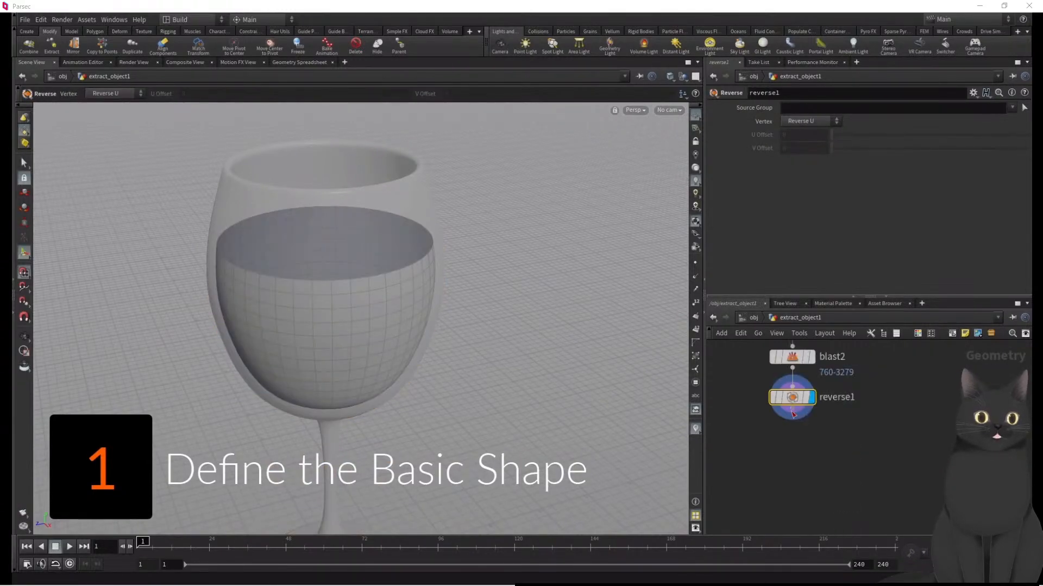
- Add a PolyFill node after reverse1 to cap the wine surface and change its fill mode
{"action": "right_click", "coordinate": [792, 412]}
{"action": "type", "text": "polyfill"}
{"action": "key", "text": "Return"}
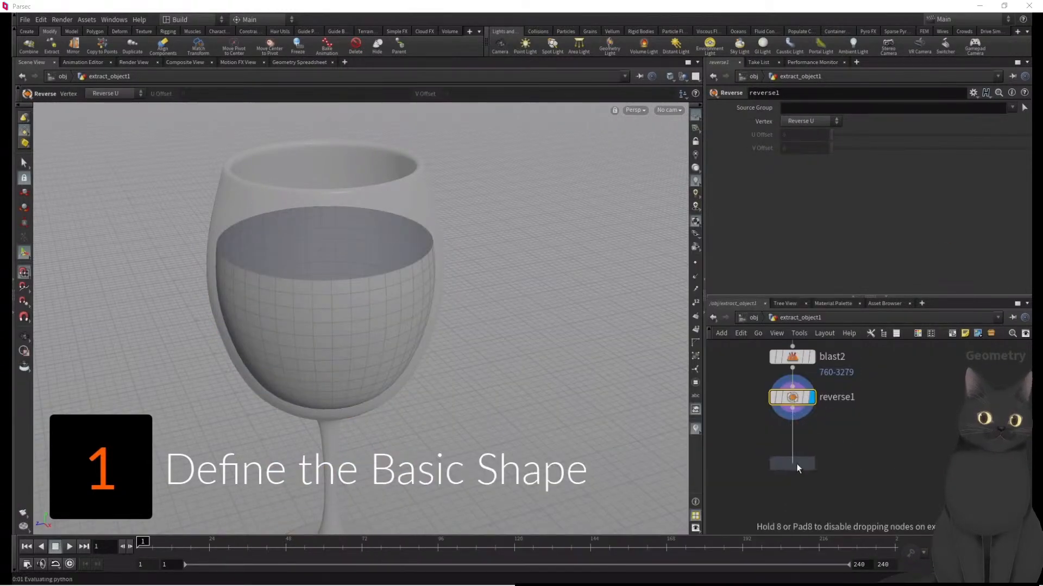
{"action": "left_click", "coordinate": [795, 466]}
{"action": "left_click", "coordinate": [812, 121]}
{"action": "left_click", "coordinate": [797, 184]}
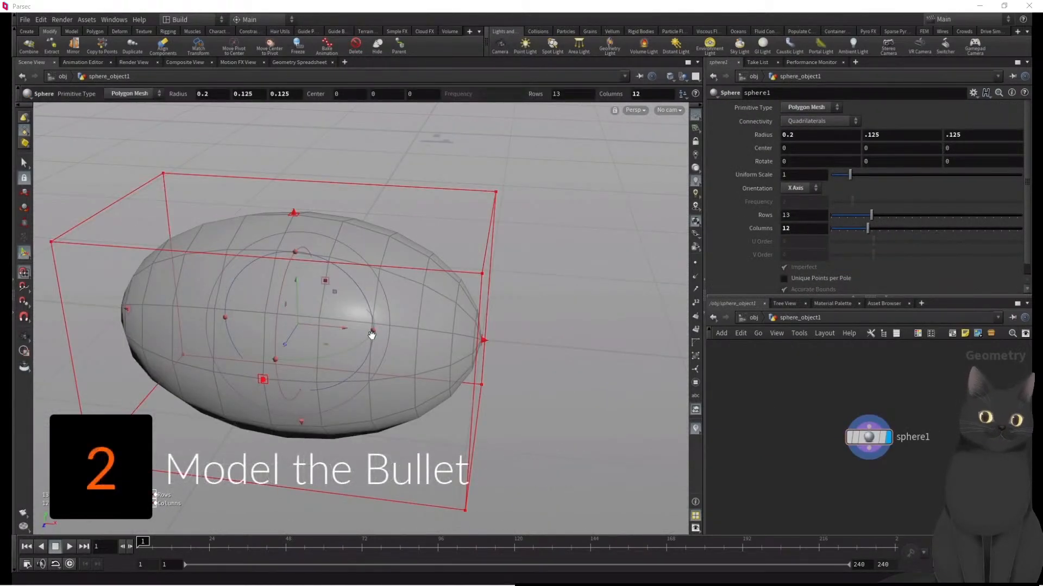
- Select all of the ellipsoid's geometry and apply a Clip operation to it
{"action": "key", "text": "s"}
{"action": "key", "text": "n"}
{"action": "key", "text": "Tab"}
{"action": "type", "text": "clip"}
{"action": "key", "text": "Return"}
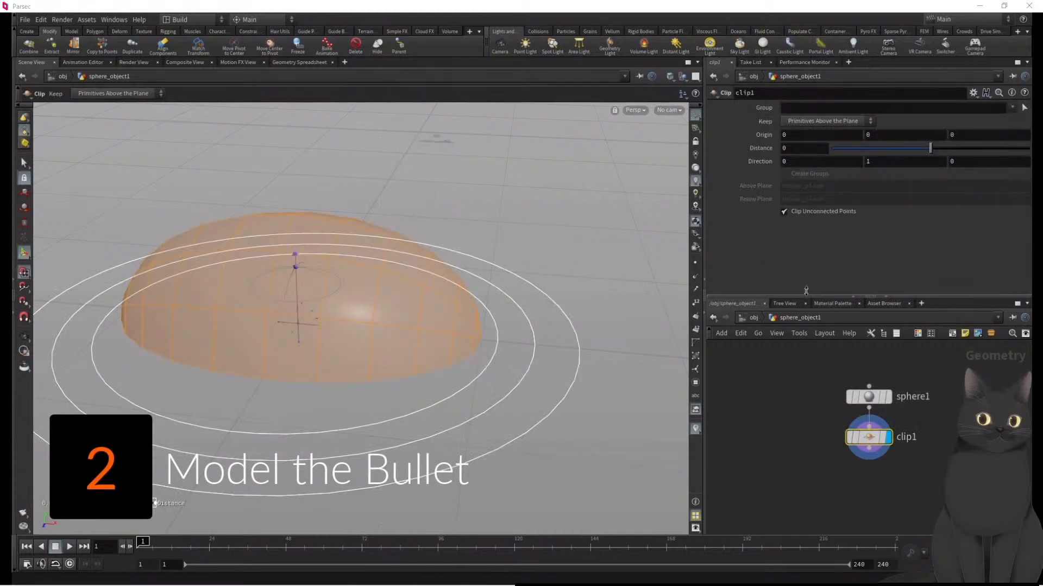
- Set the clip direction to 1, 0, 0 to cut the ellipsoid in half lengthwise
{"action": "left_click_drag", "start_coordinate": [790, 162], "coordinate": [771, 164]}
{"action": "type", "text": "1"}
{"action": "key", "text": "Tab"}
{"action": "type", "text": "0"}
{"action": "key", "text": "Tab"}
{"action": "key", "text": "Tab"}
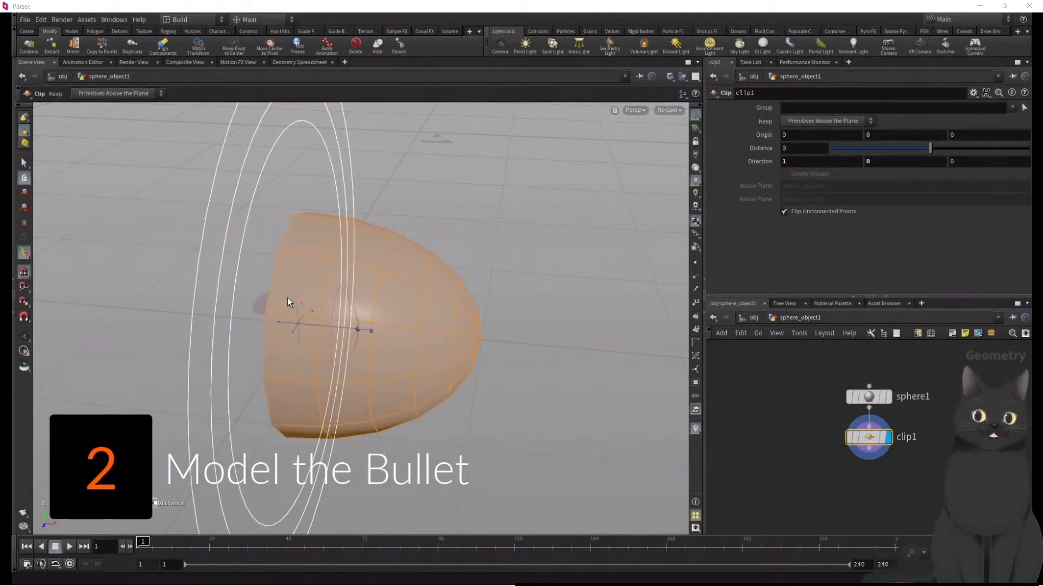
- PolyExtrude the open edge loop at the bullet's cut end, moving its front 0.04 in Z and scaling it to 0.7
{"action": "key", "text": "3"}
{"action": "double_click", "coordinate": [270, 291]}
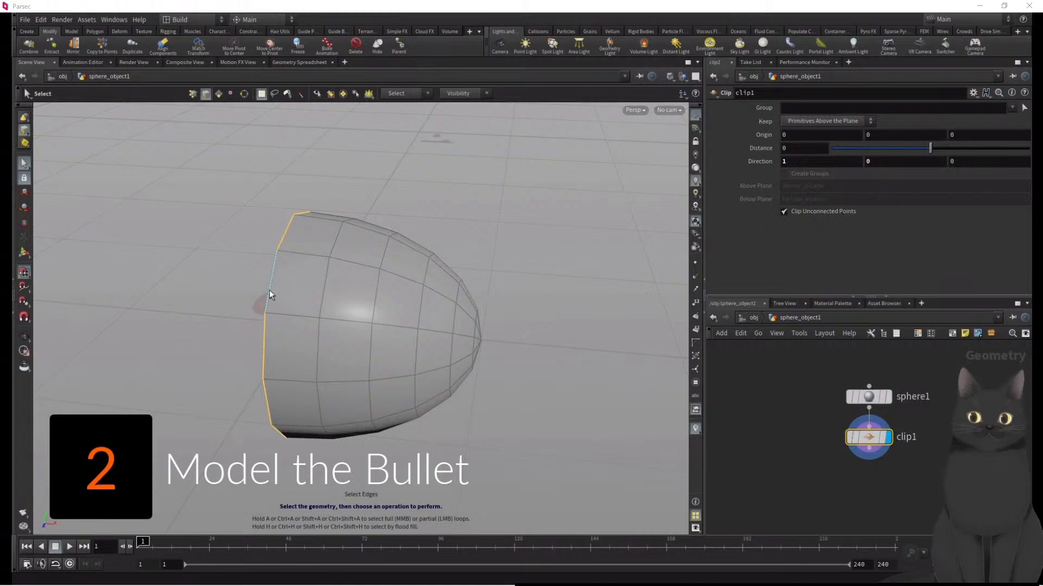
{"action": "key", "text": "c"}
{"action": "left_click", "coordinate": [261, 266]}
{"action": "left_click", "coordinate": [271, 228]}
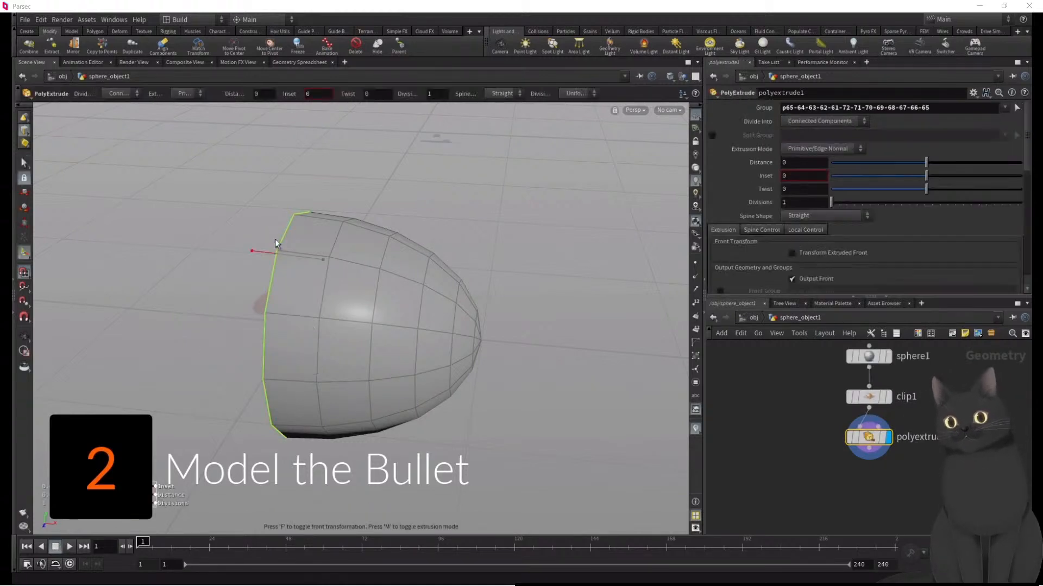
{"action": "left_click_drag", "start_coordinate": [300, 256], "coordinate": [256, 248]}
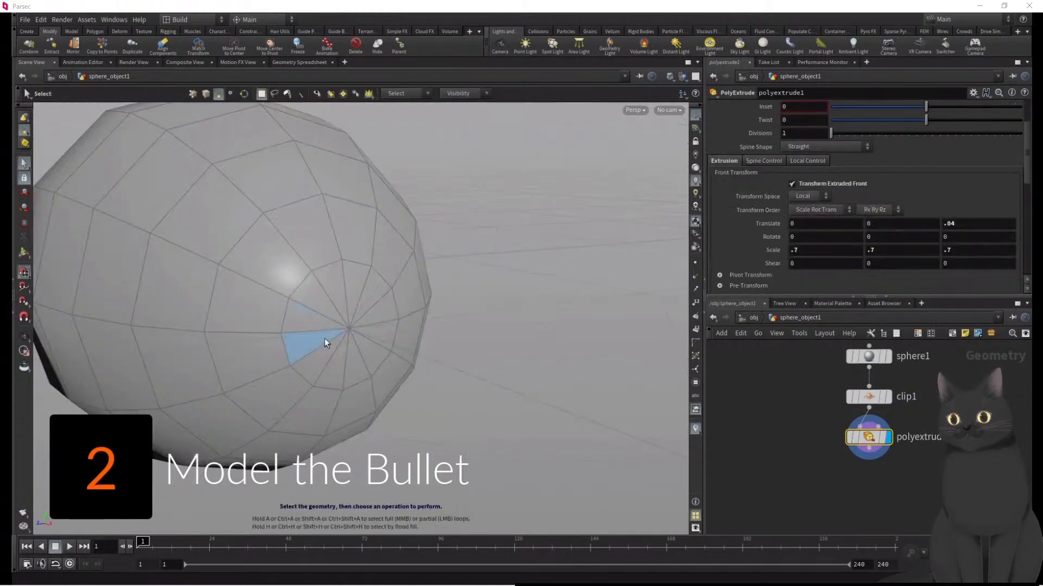
- Delete the triangular faces at the bullet's tip and close the hole with a PolyFill using a different fill mode
{"action": "double_click", "coordinate": [321, 300]}
{"action": "key", "text": "Delete"}
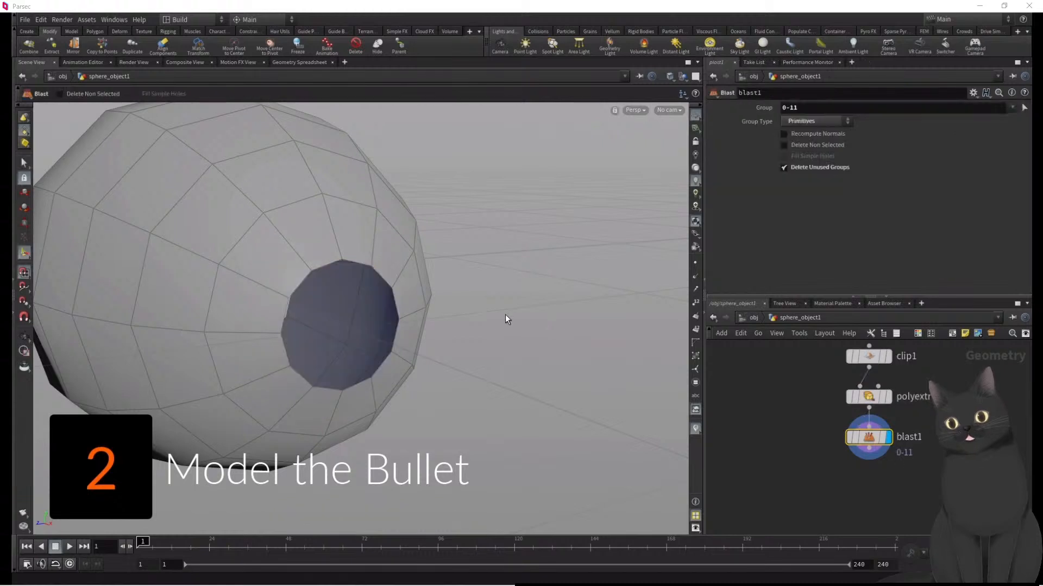
{"action": "left_click", "coordinate": [844, 452]}
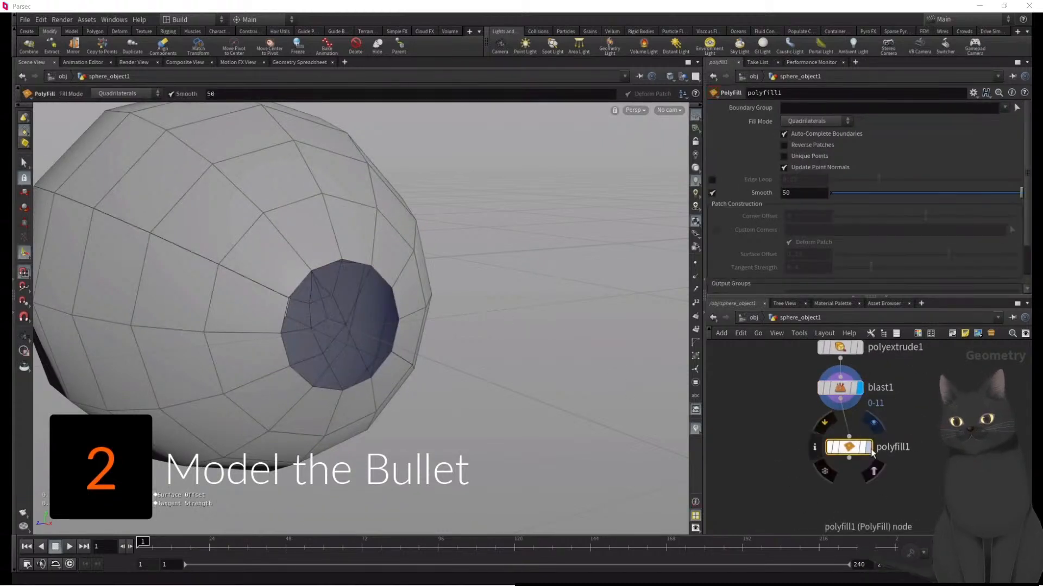
{"action": "left_click", "coordinate": [868, 446]}
{"action": "left_click", "coordinate": [814, 121]}
{"action": "left_click", "coordinate": [816, 186]}
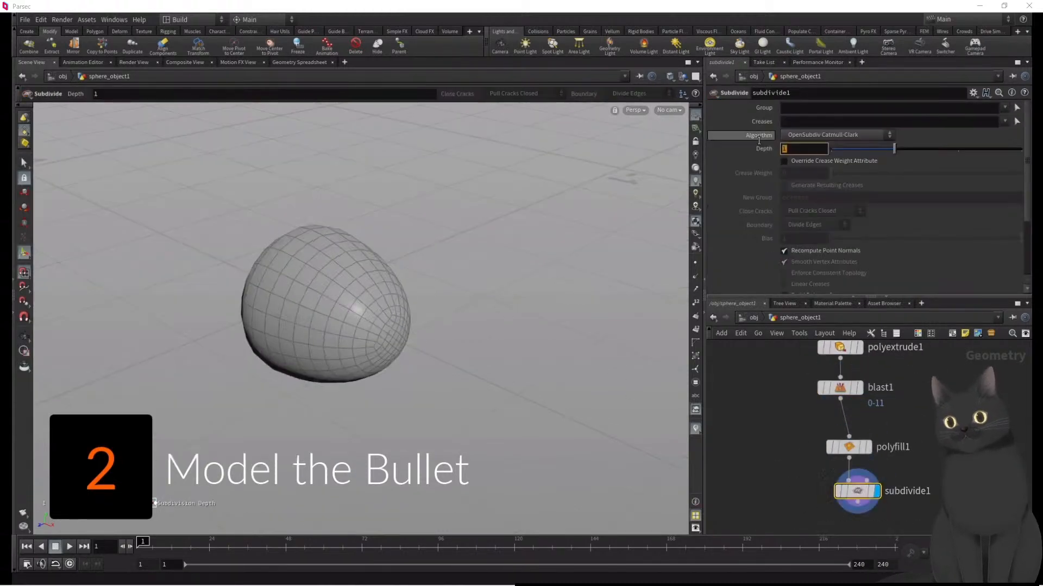
- Set the bullet's Subdivide depth to 2
{"action": "type", "text": "2"}
{"action": "key", "text": "Return"}
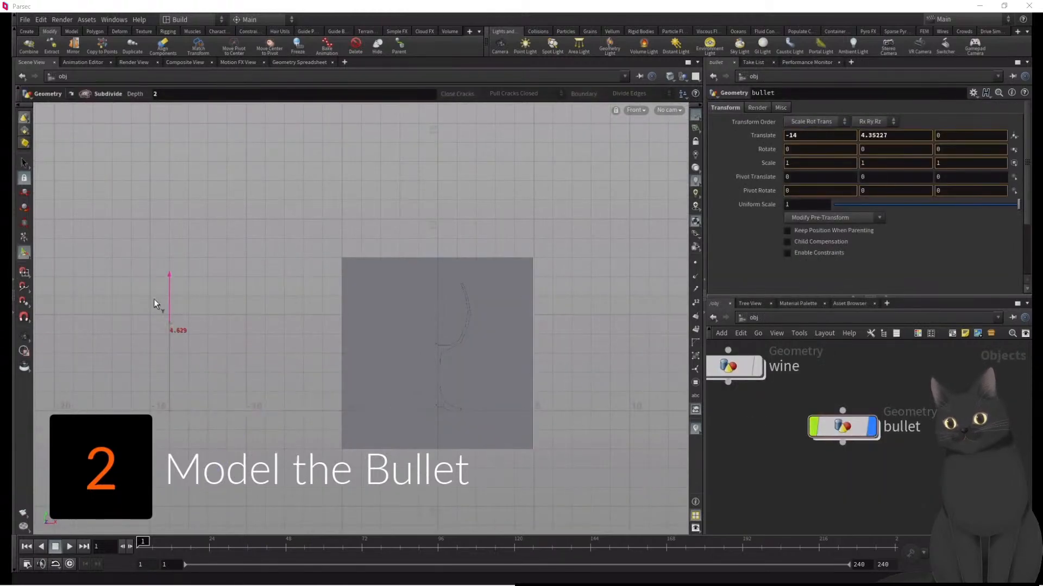
- Position the bullet object at -20 in X and 5 in Y
{"action": "left_click_drag", "start_coordinate": [154, 300], "coordinate": [154, 295]}
{"action": "left_click_drag", "start_coordinate": [800, 135], "coordinate": [789, 135]}
{"action": "key", "text": "Tab"}
{"action": "type", "text": "5"}
{"action": "key", "text": "Return"}
{"action": "middle_click_drag", "start_coordinate": [257, 309], "coordinate": [361, 282], "text": "alt"}
{"action": "scroll", "coordinate": [361, 282], "scroll_direction": "up", "scroll_amount": 1}
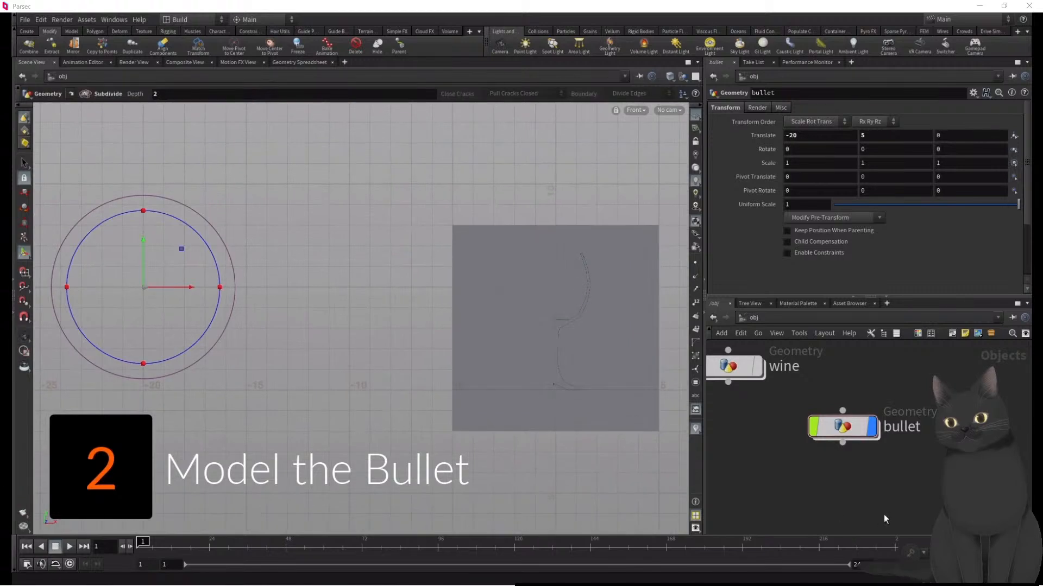
{"action": "scroll", "coordinate": [878, 516], "scroll_direction": "down", "scroll_amount": 3}
{"action": "middle_click_drag", "start_coordinate": [878, 516], "coordinate": [890, 519]}
{"action": "left_click", "coordinate": [746, 387]}
{"action": "left_click", "coordinate": [814, 427]}
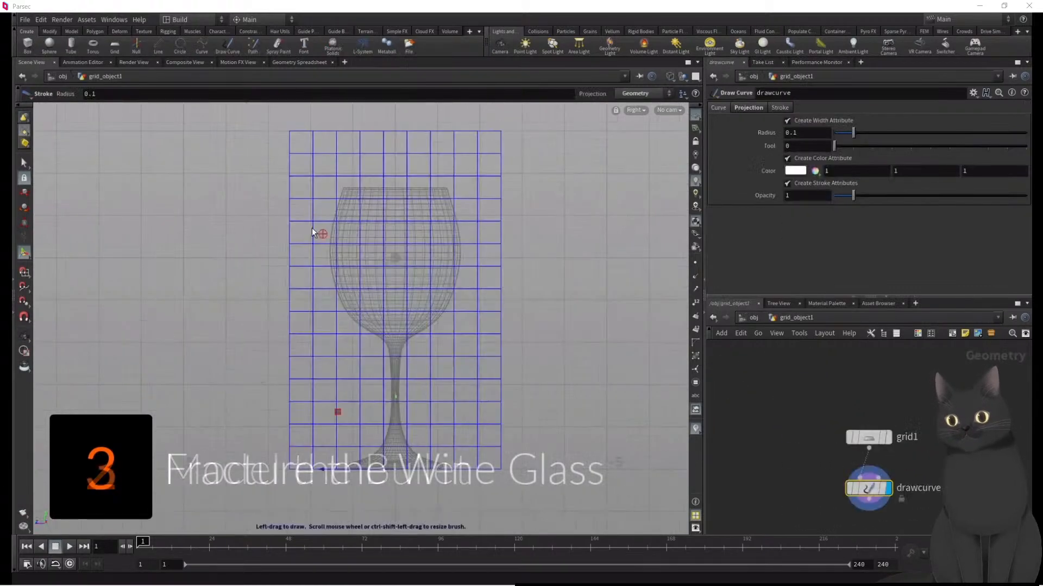
- Draw intersecting crack strokes on the grid across the glass bowl, rim, stem and foot
{"action": "left_click_drag", "start_coordinate": [311, 218], "coordinate": [488, 312]}
{"action": "left_click_drag", "start_coordinate": [473, 208], "coordinate": [315, 330]}
{"action": "mouse_move", "coordinate": [410, 179]}
{"action": "left_mouse_down"}
{"action": "mouse_move", "coordinate": [403, 239]}
{"action": "mouse_move", "coordinate": [351, 363]}
{"action": "left_mouse_up"}
{"action": "left_click_drag", "start_coordinate": [319, 256], "coordinate": [475, 243]}
{"action": "mouse_move", "coordinate": [338, 194]}
{"action": "left_mouse_down"}
{"action": "mouse_move", "coordinate": [461, 343]}
{"action": "mouse_move", "coordinate": [376, 167]}
{"action": "left_mouse_up"}
{"action": "left_click_drag", "start_coordinate": [370, 344], "coordinate": [432, 374]}
{"action": "mouse_move", "coordinate": [365, 383]}
{"action": "left_mouse_down"}
{"action": "mouse_move", "coordinate": [425, 378]}
{"action": "mouse_move", "coordinate": [376, 395]}
{"action": "left_mouse_up"}
{"action": "left_click_drag", "start_coordinate": [414, 418], "coordinate": [358, 437]}
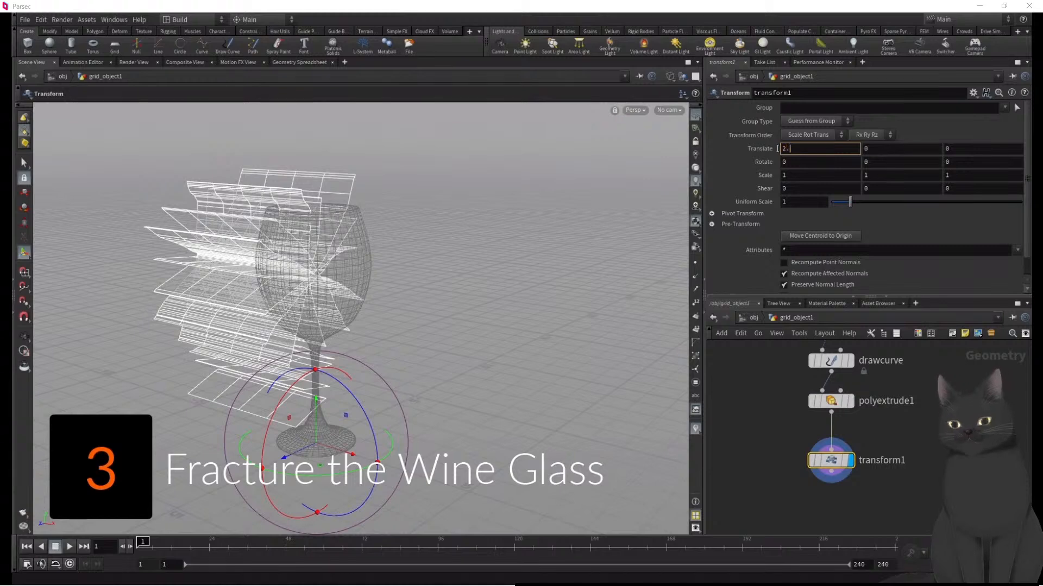
- Set the extruded cutting sheets' X translation to 2.25
{"action": "type", "text": "25"}
{"action": "key", "text": "Return"}
- Duplicate one of the middle cutting sheets with Copy and Transform and reorient the copy
{"action": "mouse_move", "coordinate": [509, 353]}
{"action": "left_mouse_down", "text": "alt"}
{"action": "mouse_move", "coordinate": [461, 331]}
{"action": "mouse_move", "coordinate": [554, 328]}
{"action": "mouse_move", "coordinate": [527, 365]}
{"action": "mouse_move", "coordinate": [443, 386]}
{"action": "left_mouse_up", "text": "alt"}
{"action": "key", "text": "s"}
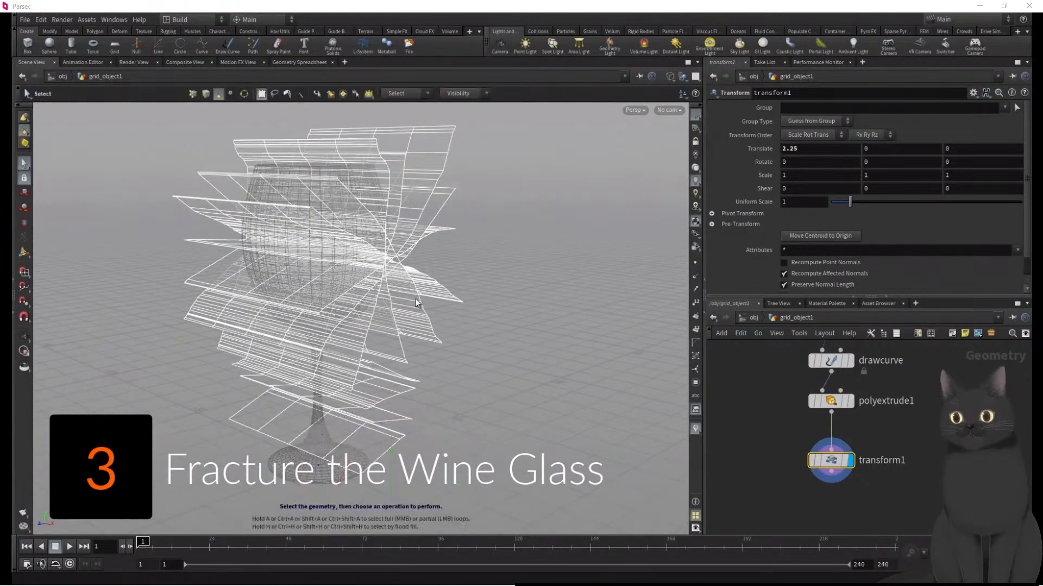
{"action": "left_click", "coordinate": [211, 283]}
{"action": "key", "text": "Tab"}
{"action": "type", "text": "copy"}
{"action": "key", "text": "Return"}
{"action": "left_click_drag", "start_coordinate": [172, 303], "coordinate": [296, 217], "text": "alt"}
{"action": "left_click_drag", "start_coordinate": [309, 174], "coordinate": [367, 231]}
- Duplicate an upper cutting sheet and reposition the copy across the glass bowl
{"action": "left_click_drag", "start_coordinate": [367, 230], "coordinate": [456, 331], "text": "alt"}
{"action": "key", "text": "s"}
{"action": "left_click", "coordinate": [458, 140]}
{"action": "key", "text": "q"}
{"action": "key", "text": "Tab"}
{"action": "type", "text": "dupl"}
{"action": "key", "text": "Return"}
{"action": "left_click_drag", "start_coordinate": [299, 155], "coordinate": [407, 212]}
- Duplicate a lower cutting sheet near the stem and adjust the copy's placement
{"action": "left_click_drag", "start_coordinate": [489, 309], "coordinate": [397, 384], "text": "alt"}
{"action": "key", "text": "s"}
{"action": "double_click", "coordinate": [388, 383]}
{"action": "key", "text": "q"}
{"action": "key", "text": "Tab"}
{"action": "type", "text": "dupl"}
{"action": "key", "text": "Return"}
{"action": "left_click_drag", "start_coordinate": [348, 411], "coordinate": [357, 390]}
- Apply a Mountain deformation to all of the cutting sheets
{"action": "left_click_drag", "start_coordinate": [496, 391], "coordinate": [510, 374], "text": "alt"}
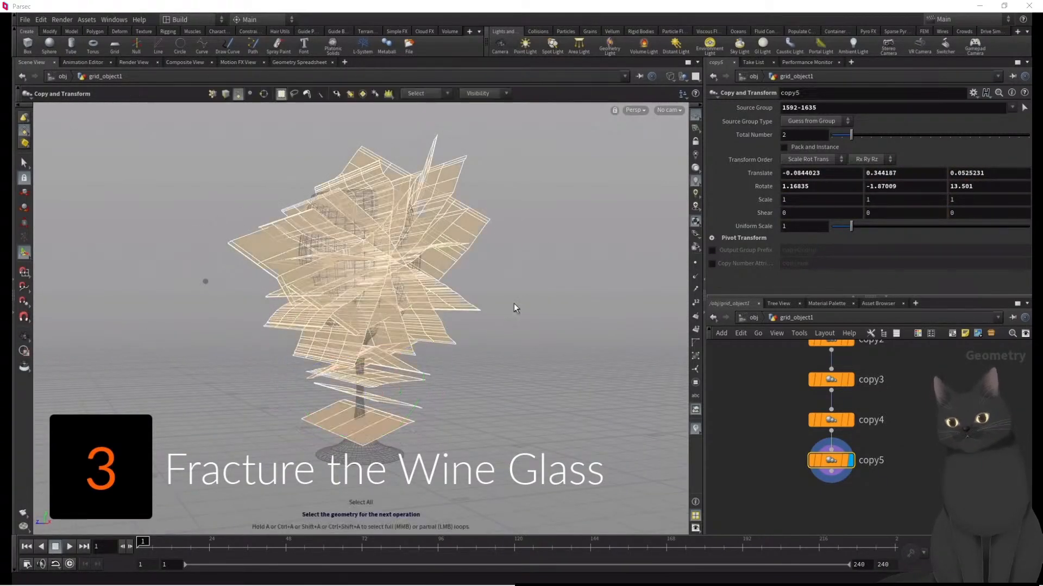
{"action": "left_click", "coordinate": [120, 31]}
{"action": "left_click", "coordinate": [205, 44]}
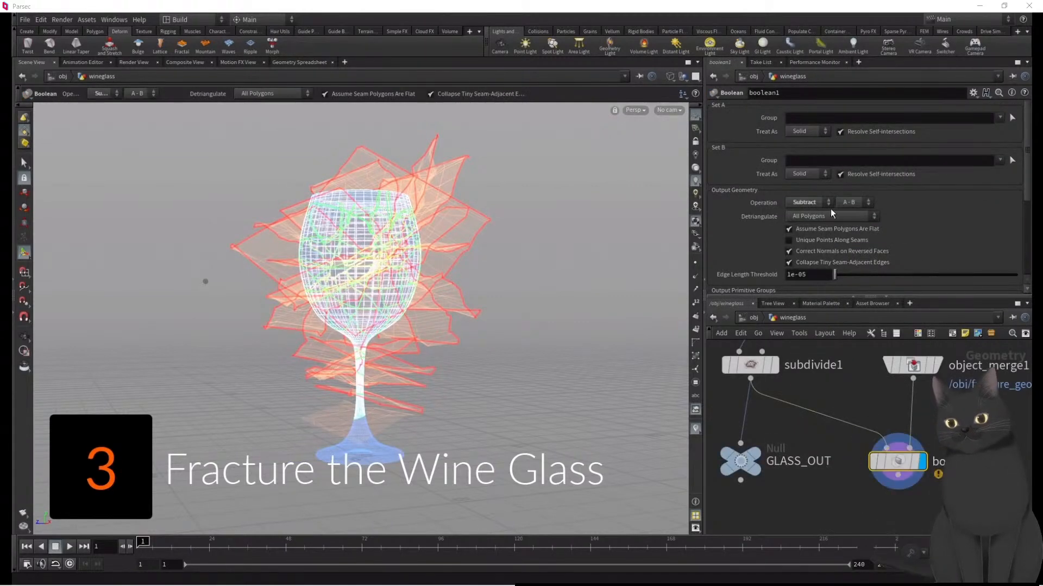
- Set the Boolean to Shatter with set B treated as a surface, and place an Exploded View node below it
{"action": "left_click", "coordinate": [798, 195]}
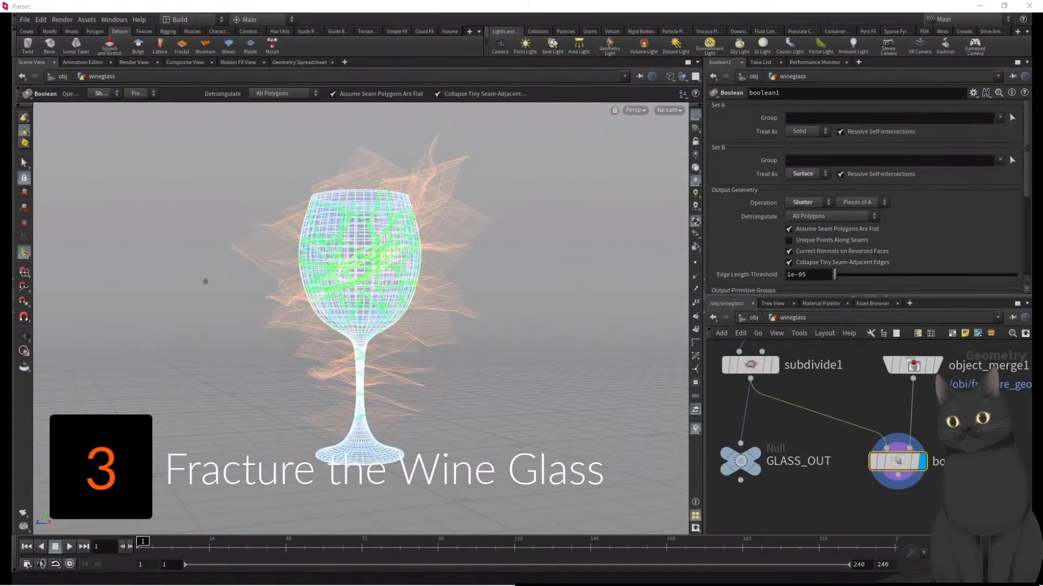
{"action": "middle_click_drag", "start_coordinate": [891, 529], "coordinate": [845, 443]}
{"action": "key", "text": "Tab"}
{"action": "type", "text": "expl"}
{"action": "key", "text": "Return"}
{"action": "left_click", "coordinate": [850, 461]}
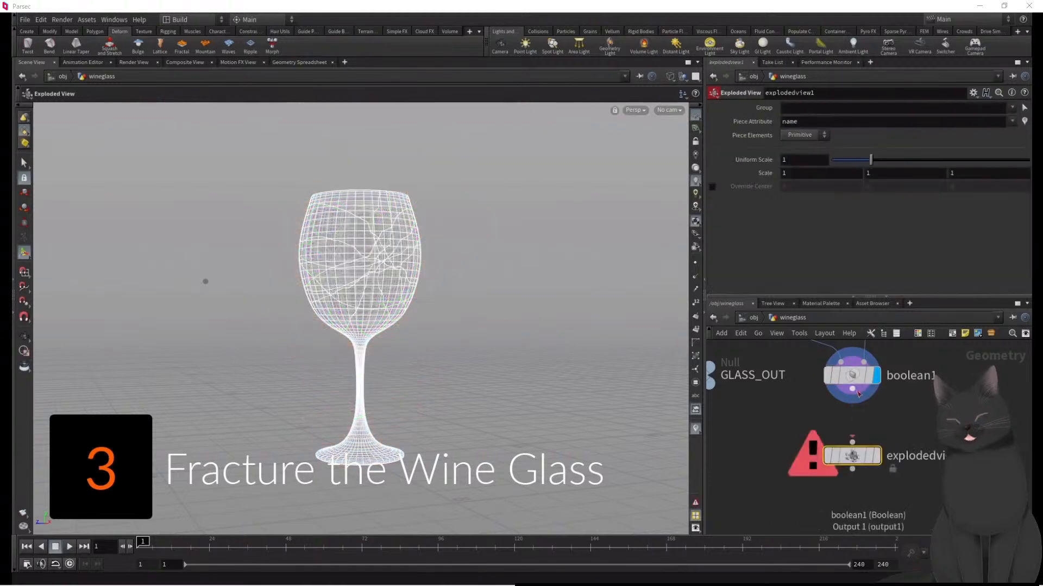
- Connect the Boolean output to the Exploded View node, display it and reduce its uniform scale
{"action": "left_click_drag", "start_coordinate": [856, 391], "coordinate": [852, 442]}
{"action": "left_click", "coordinate": [870, 455]}
{"action": "left_click", "coordinate": [877, 456]}
{"action": "left_click_drag", "start_coordinate": [459, 333], "coordinate": [463, 389], "text": "alt"}
{"action": "left_click_drag", "start_coordinate": [870, 160], "coordinate": [859, 160]}
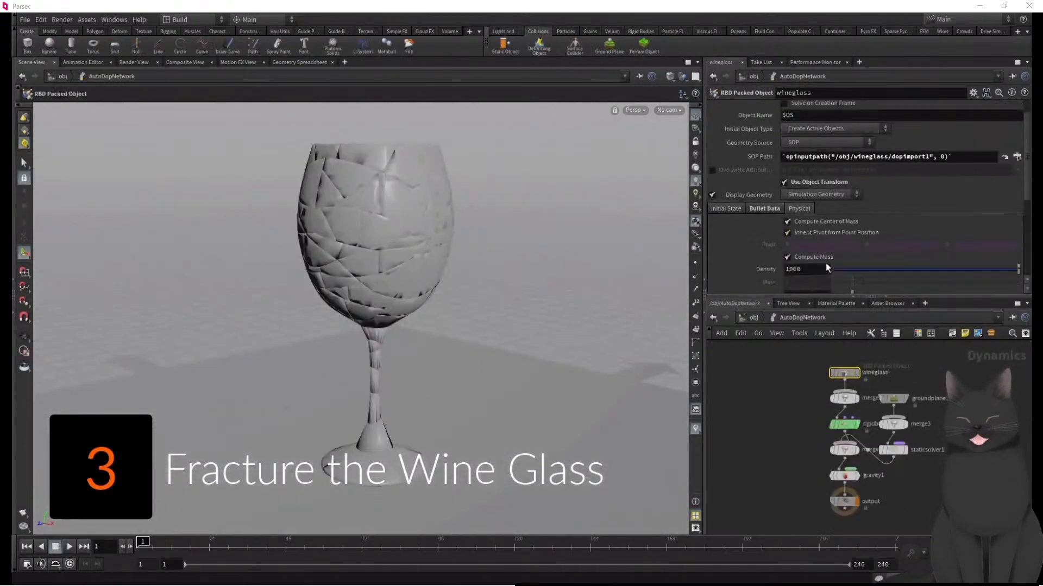
- Set the wineglass RBD object's density to 2000
{"action": "scroll", "coordinate": [826, 260], "scroll_direction": "up", "scroll_amount": 3}
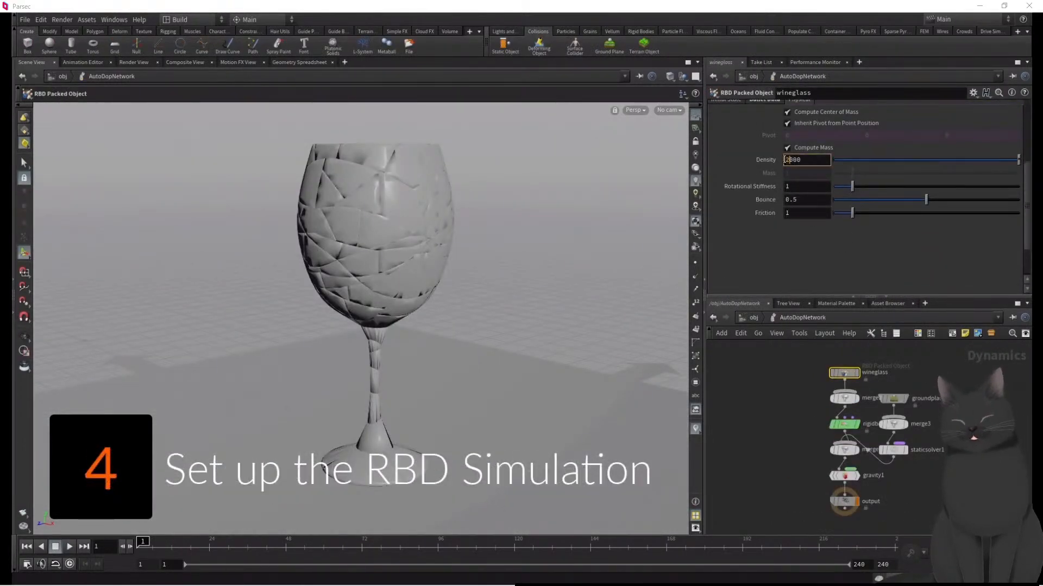
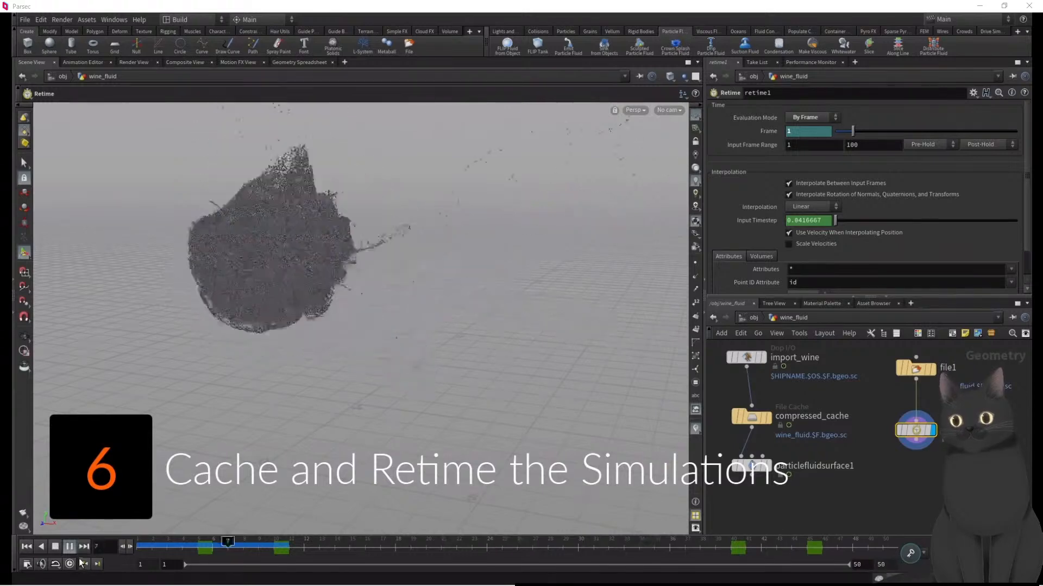
- Stop playback and export the wine surface for frames 1 to 50 as $HIP/usd/wine_surface.usd
{"action": "left_click", "coordinate": [55, 547]}
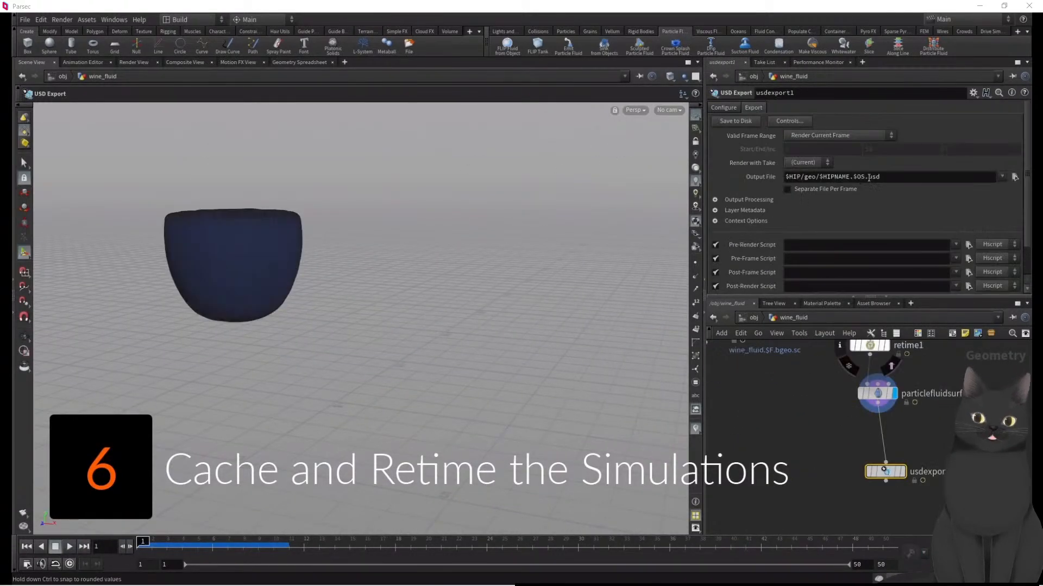
{"action": "left_click_drag", "start_coordinate": [869, 177], "coordinate": [817, 177]}
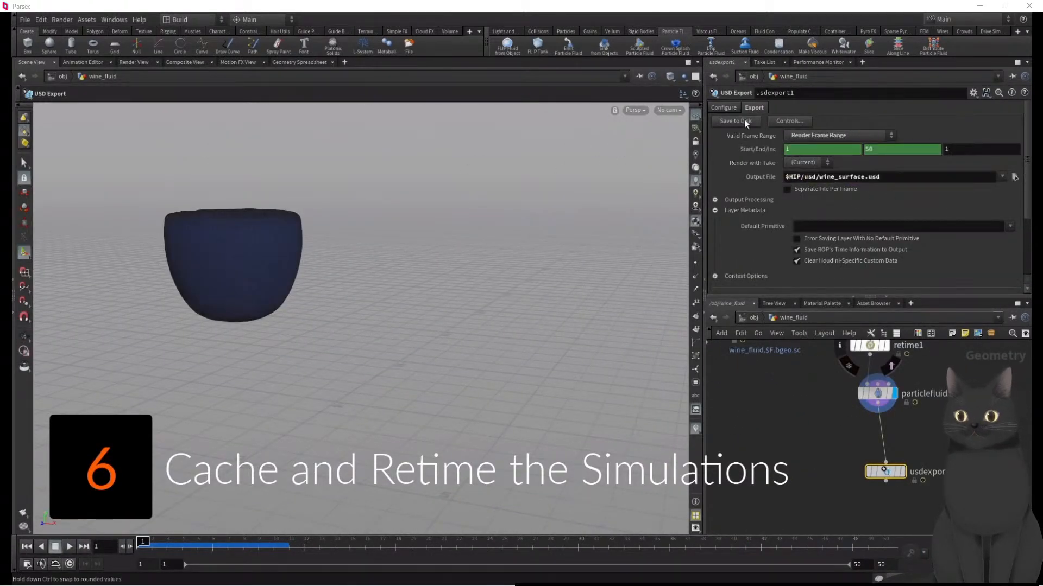
{"action": "left_click", "coordinate": [745, 122]}
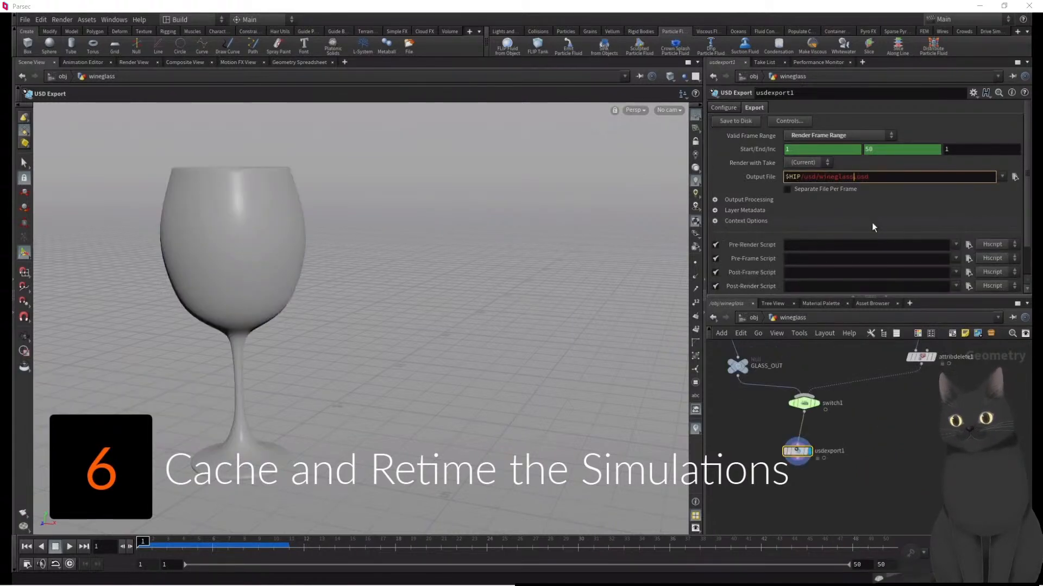
- Set the wineglass USD export's output file to $HIP/usd/wineglass.usd
{"action": "key", "text": "Return"}
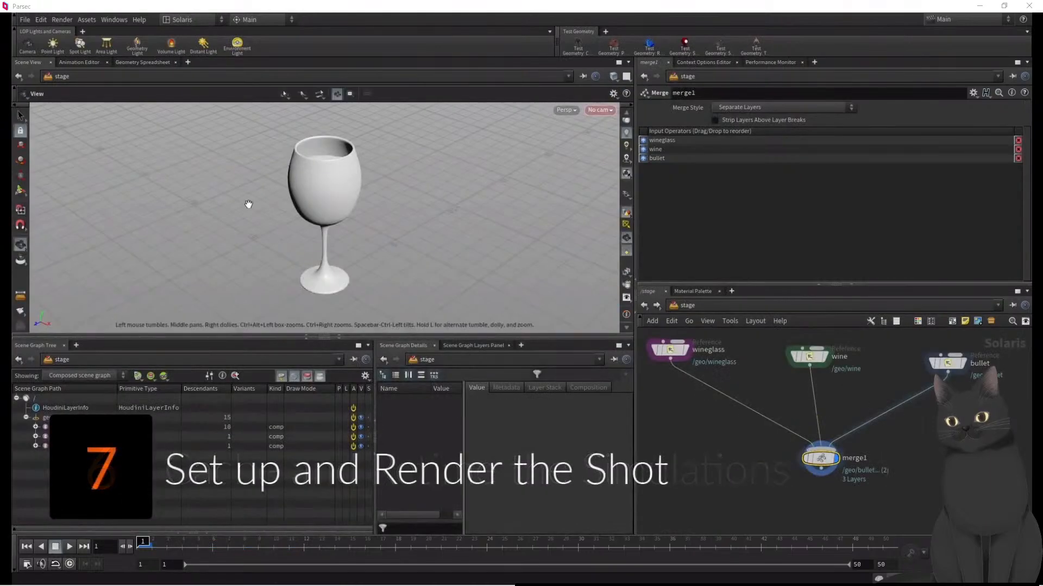
{"action": "left_click_drag", "start_coordinate": [248, 203], "coordinate": [267, 181]}
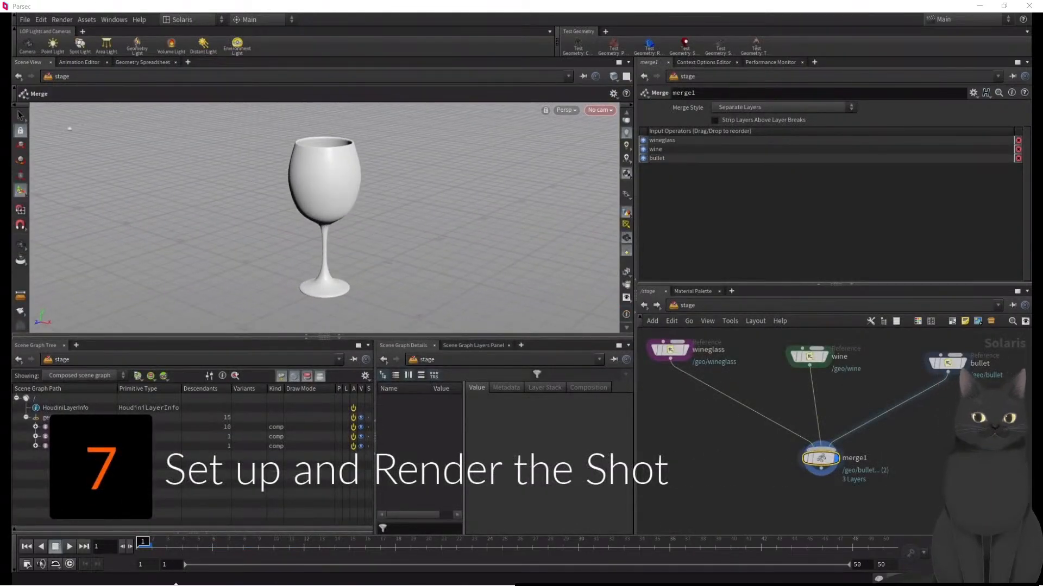
{"action": "mouse_move", "coordinate": [151, 547]}
{"action": "left_mouse_down"}
{"action": "mouse_move", "coordinate": [761, 548]}
{"action": "mouse_move", "coordinate": [143, 548]}
{"action": "left_mouse_up"}
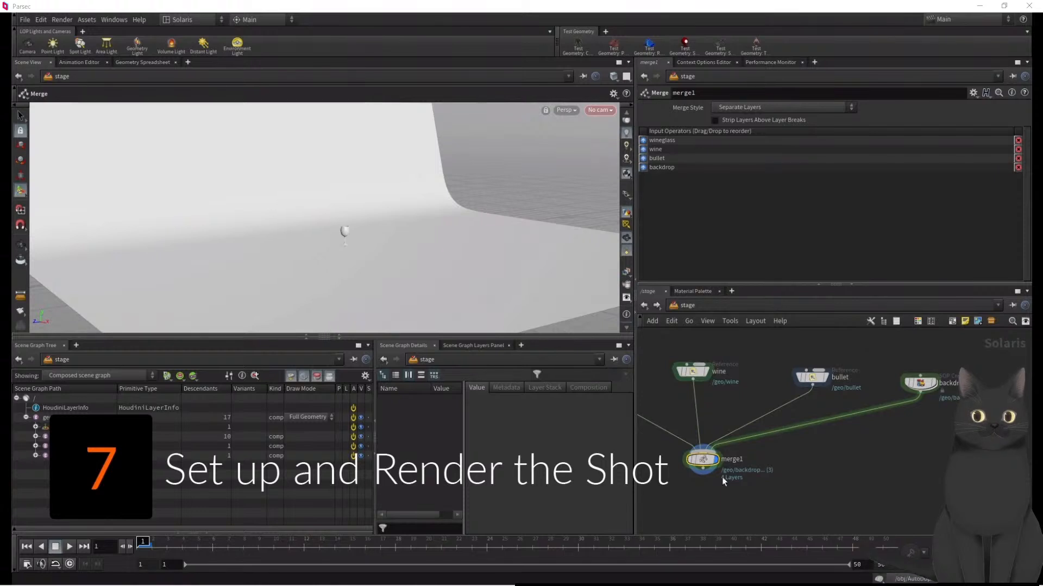
- Frame the wine glass against the backdrop in the scene view and create a camera from that view
{"action": "left_click_drag", "start_coordinate": [330, 292], "coordinate": [369, 255], "text": "alt"}
{"action": "right_click_drag", "start_coordinate": [369, 255], "coordinate": [524, 217], "text": "alt"}
{"action": "middle_click_drag", "start_coordinate": [524, 217], "coordinate": [328, 226], "text": "alt"}
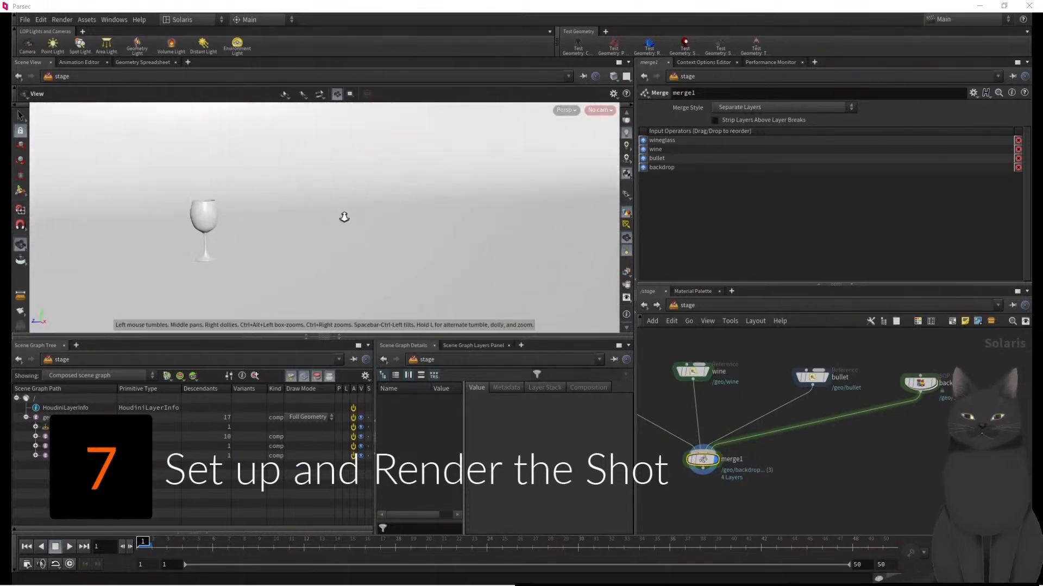
{"action": "right_click_drag", "start_coordinate": [328, 226], "coordinate": [254, 210], "text": "alt"}
{"action": "left_click_drag", "start_coordinate": [254, 210], "coordinate": [287, 209], "text": "alt"}
{"action": "right_click_drag", "start_coordinate": [286, 210], "coordinate": [316, 204], "text": "alt"}
{"action": "middle_click_drag", "start_coordinate": [316, 204], "coordinate": [328, 213], "text": "alt"}
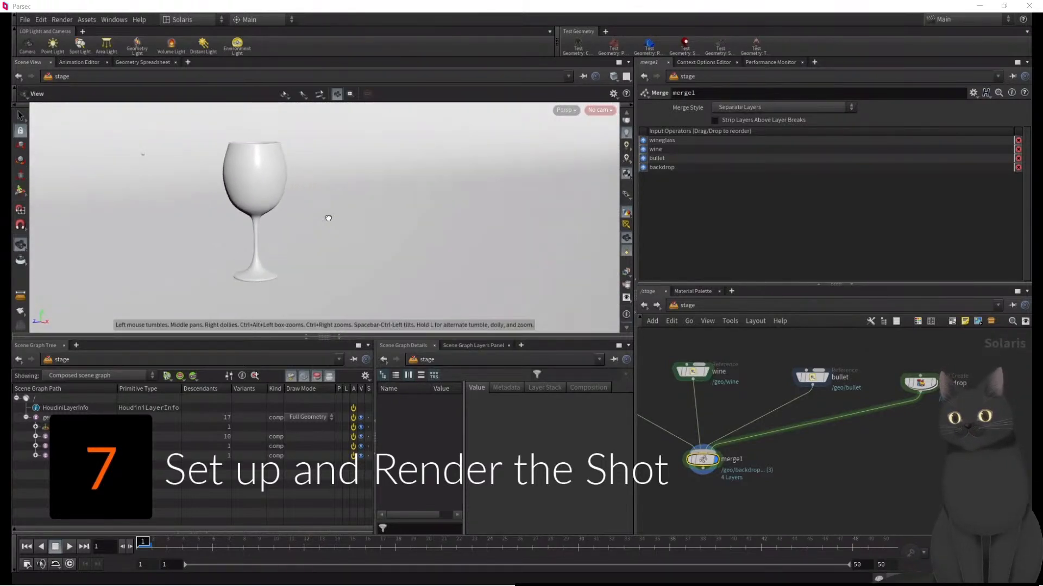
{"action": "left_click_drag", "start_coordinate": [328, 214], "coordinate": [336, 214], "text": "alt"}
{"action": "left_click", "coordinate": [28, 46]}
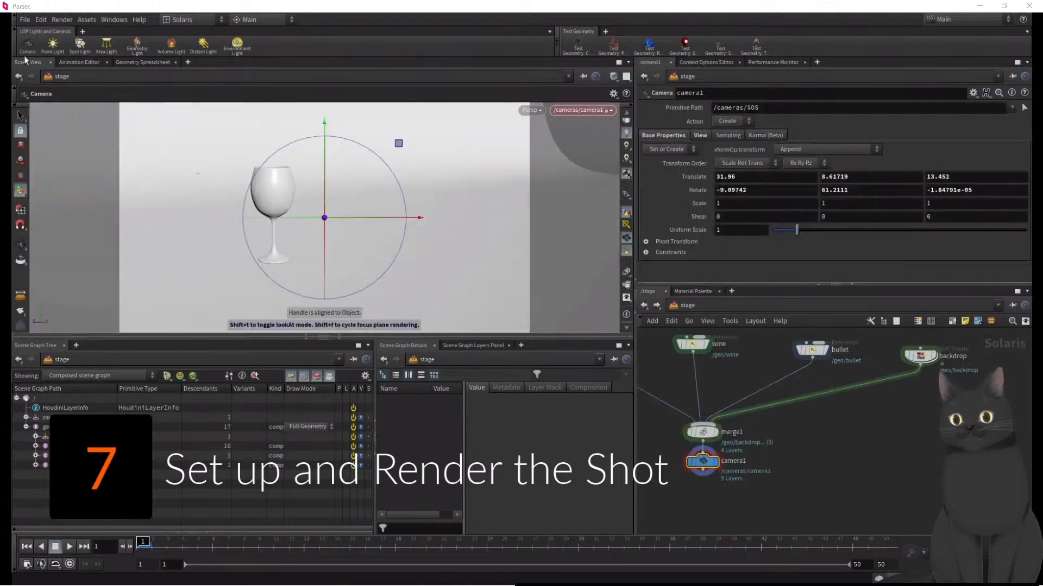
- Go to frame 11, lock the camera to the view, reframe closer on the shattering glass and advance to frame 16
{"action": "left_click", "coordinate": [259, 543]}
{"action": "left_click_drag", "start_coordinate": [258, 543], "coordinate": [289, 543]}
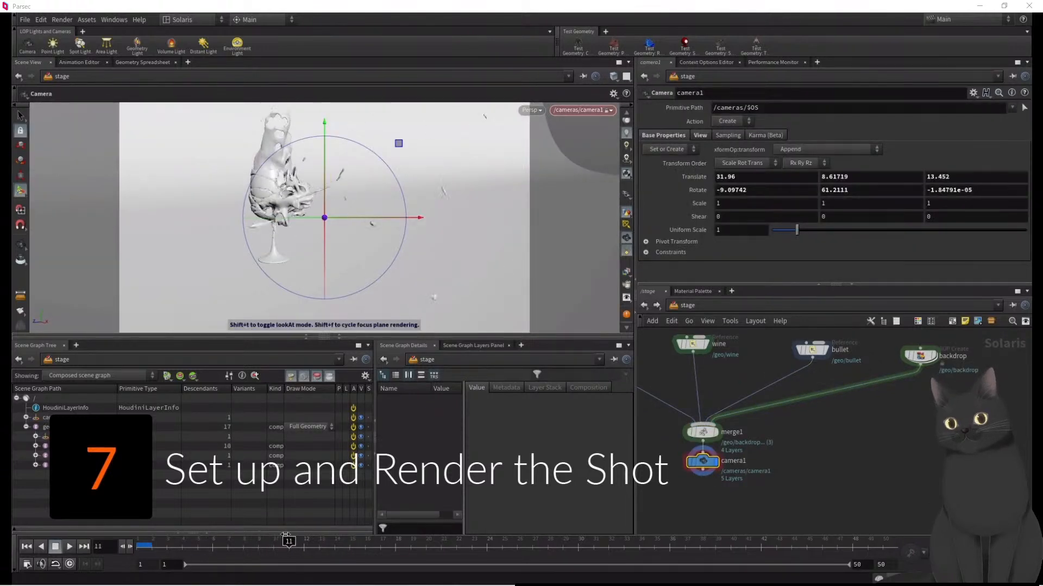
{"action": "left_click", "coordinate": [627, 114]}
{"action": "left_click", "coordinate": [626, 152]}
{"action": "left_click", "coordinate": [627, 151]}
{"action": "right_click_drag", "start_coordinate": [323, 192], "coordinate": [323, 212], "text": "alt"}
{"action": "middle_click_drag", "start_coordinate": [324, 211], "coordinate": [317, 226]}
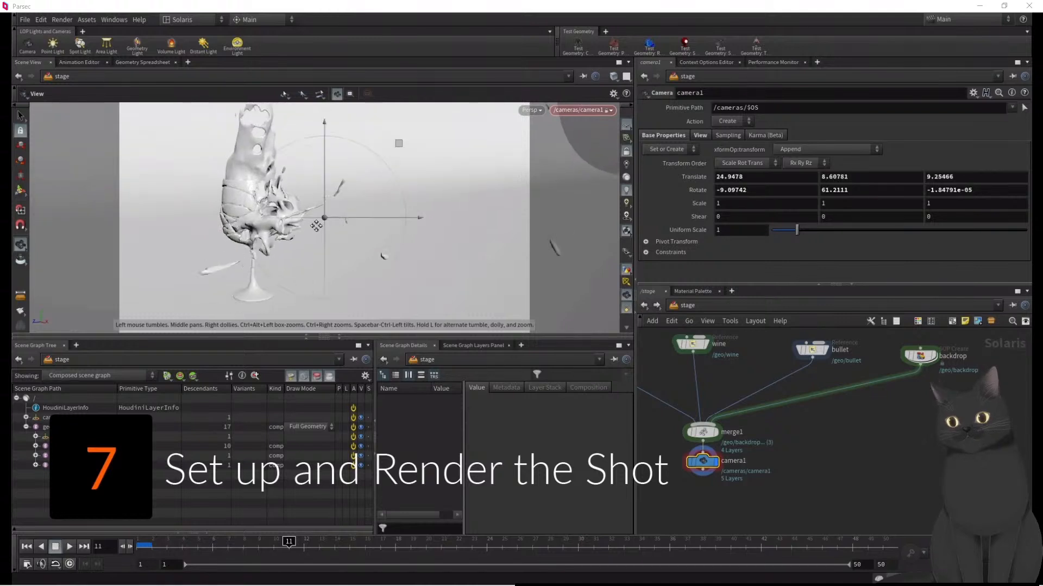
{"action": "right_click_drag", "start_coordinate": [316, 226], "coordinate": [322, 217]}
{"action": "left_click_drag", "start_coordinate": [321, 217], "coordinate": [331, 214]}
{"action": "right_click_drag", "start_coordinate": [332, 214], "coordinate": [319, 233]}
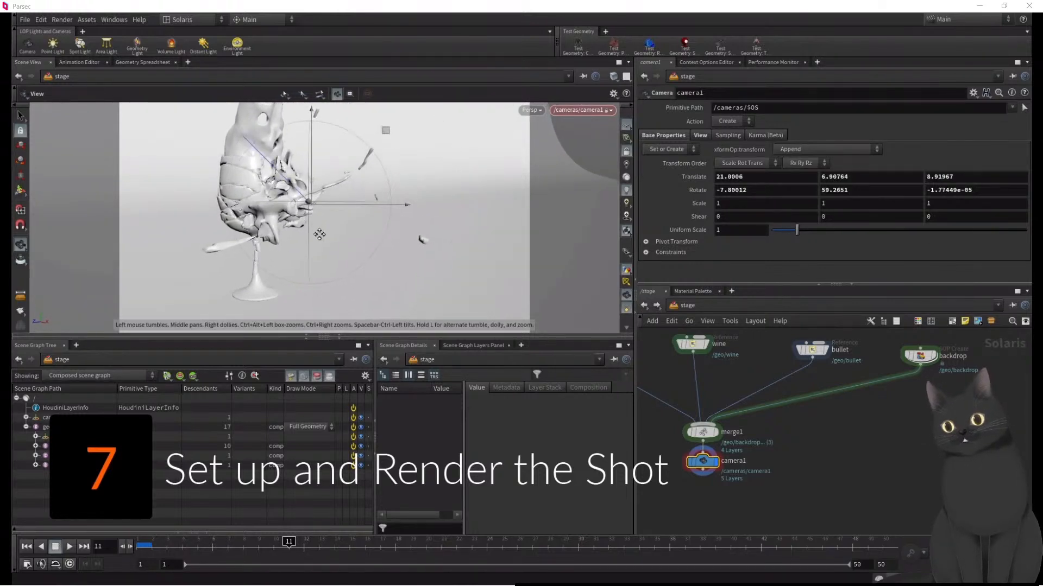
{"action": "middle_click_drag", "start_coordinate": [319, 233], "coordinate": [318, 229], "text": "alt"}
{"action": "left_click_drag", "start_coordinate": [280, 546], "coordinate": [317, 502]}
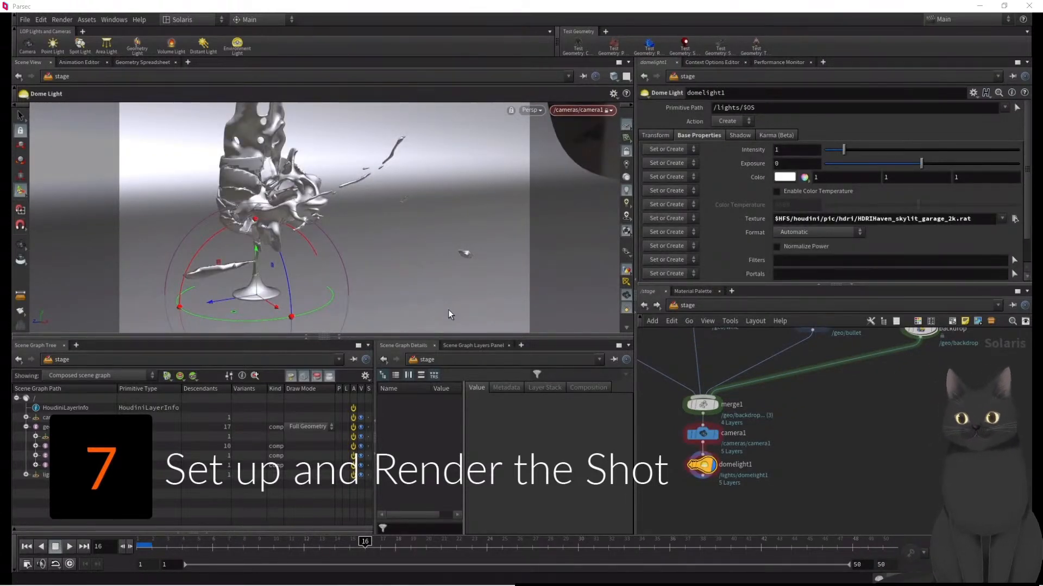
- Switch the viewport renderer to Karma and preview the shot at frames 14 and 24
{"action": "key", "text": "s"}
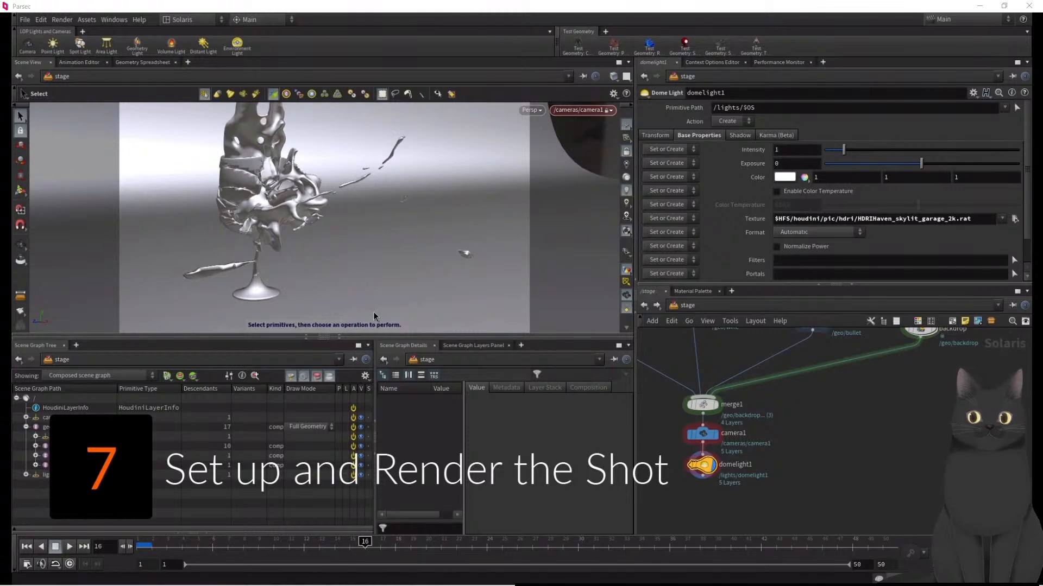
{"action": "left_click", "coordinate": [530, 110]}
{"action": "left_click", "coordinate": [549, 163]}
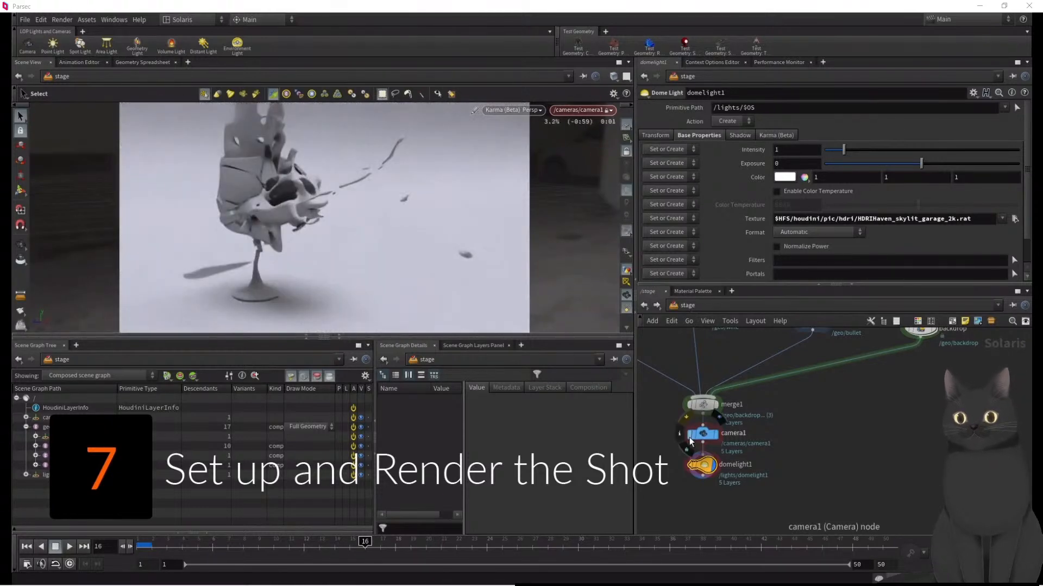
{"action": "left_click", "coordinate": [334, 543]}
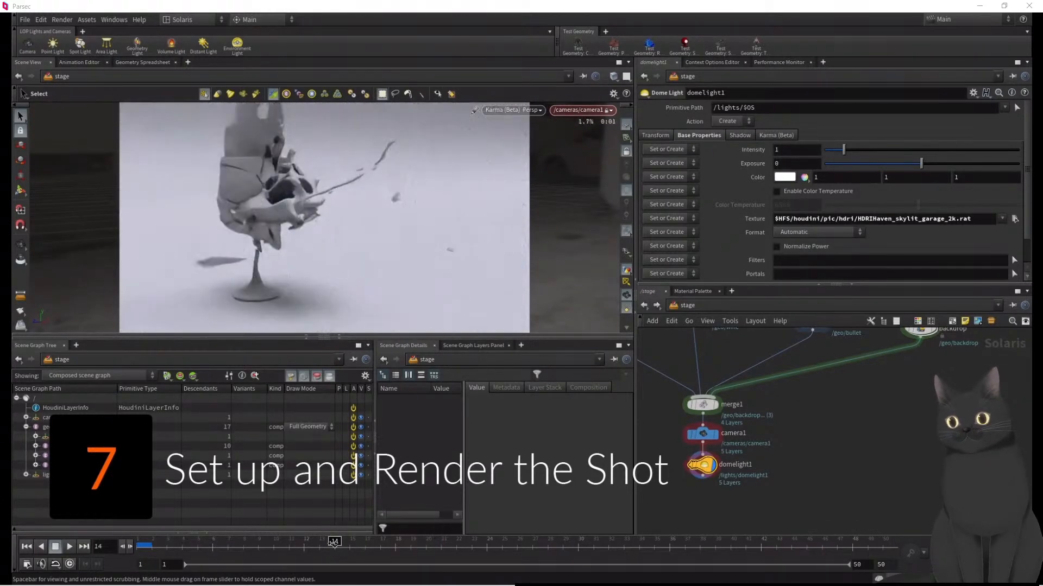
{"action": "left_click", "coordinate": [487, 543]}
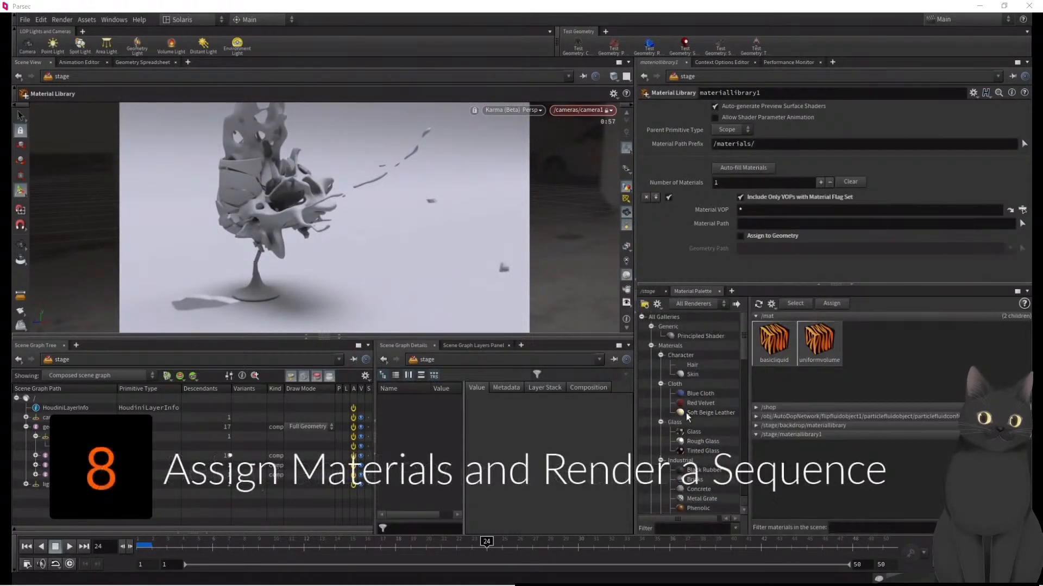
- Add two Glass materials and a Copper material from the gallery to materiallibrary1
{"action": "scroll", "coordinate": [688, 416], "scroll_direction": "down", "scroll_amount": 2}
{"action": "left_click_drag", "start_coordinate": [693, 375], "coordinate": [793, 476]}
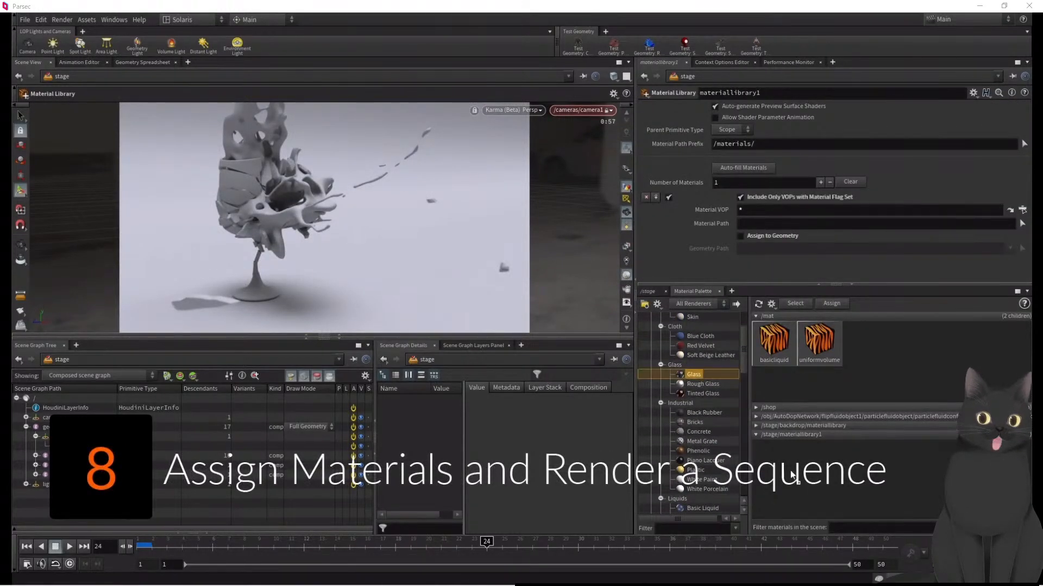
{"action": "scroll", "coordinate": [698, 464], "scroll_direction": "down", "scroll_amount": 4}
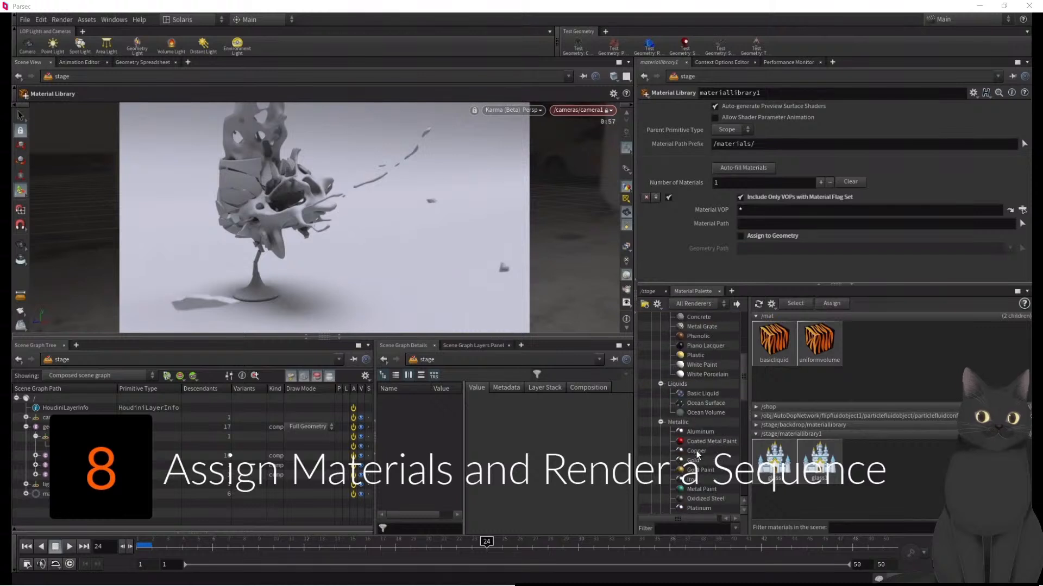
{"action": "left_click_drag", "start_coordinate": [697, 459], "coordinate": [873, 475]}
- Rename the glass1 material in materiallibrary1 as wine
{"action": "left_click", "coordinate": [816, 483]}
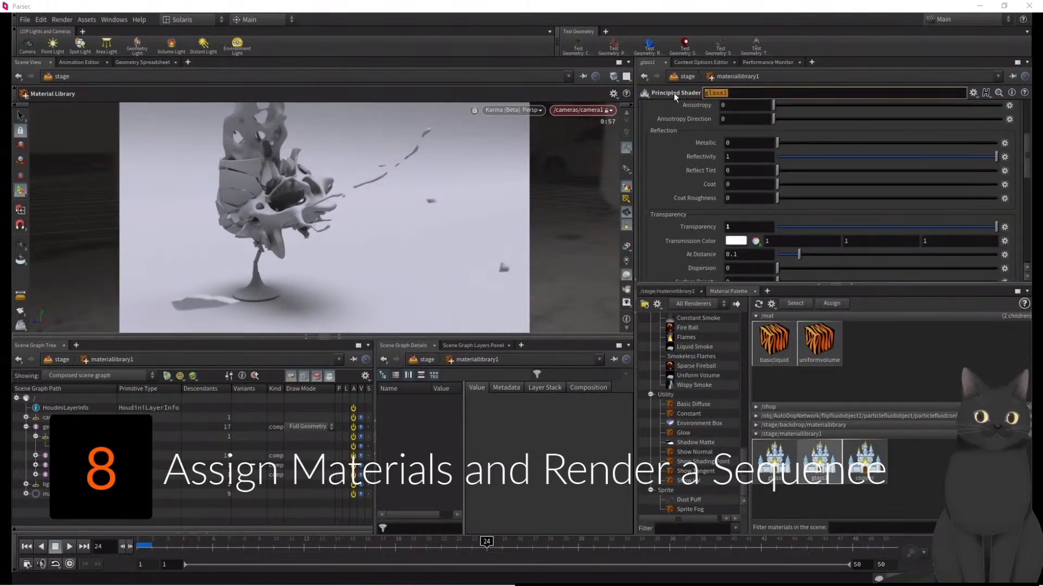
{"action": "type", "text": "wine"}
{"action": "key", "text": "Return"}
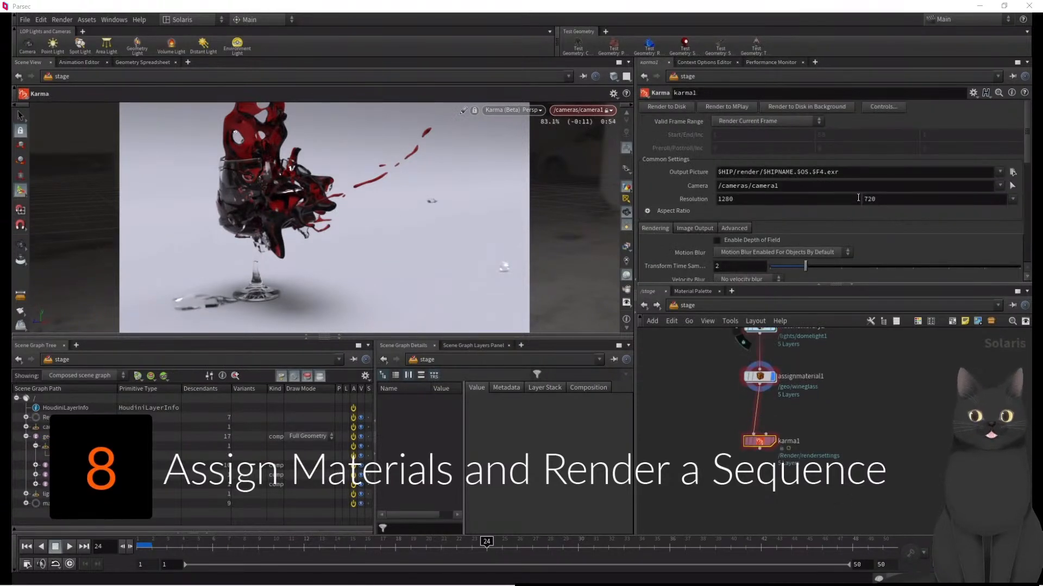
- Set the Karma node to Render Frame Range with output $HIP/render/wineglass_$F4.exr, and stop playback of the rendered sequence
{"action": "left_click", "coordinate": [766, 120]}
{"action": "left_click", "coordinate": [749, 142]}
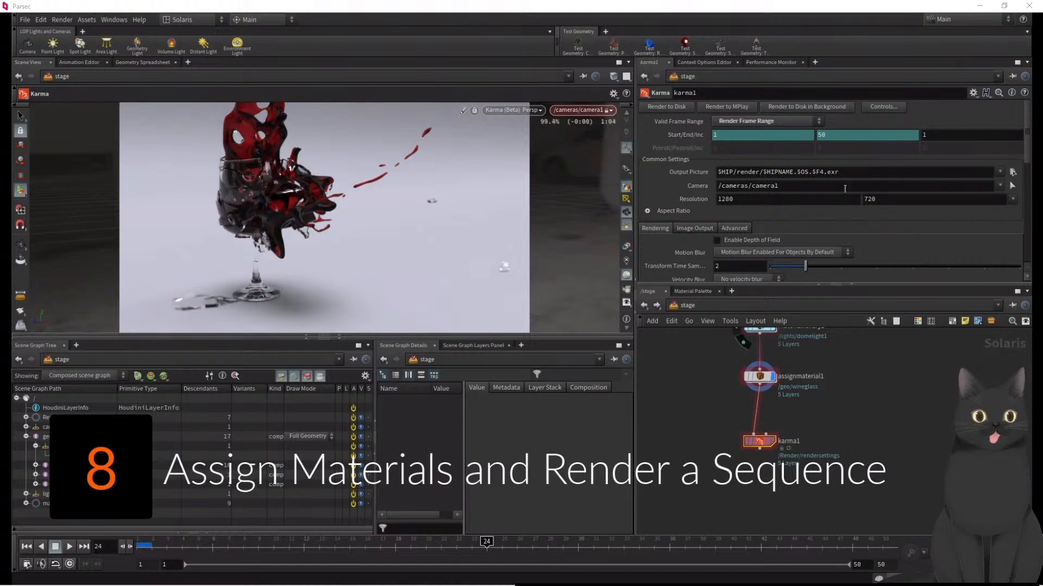
{"action": "left_click_drag", "start_coordinate": [813, 172], "coordinate": [763, 173]}
{"action": "type", "text": "wineglass"}
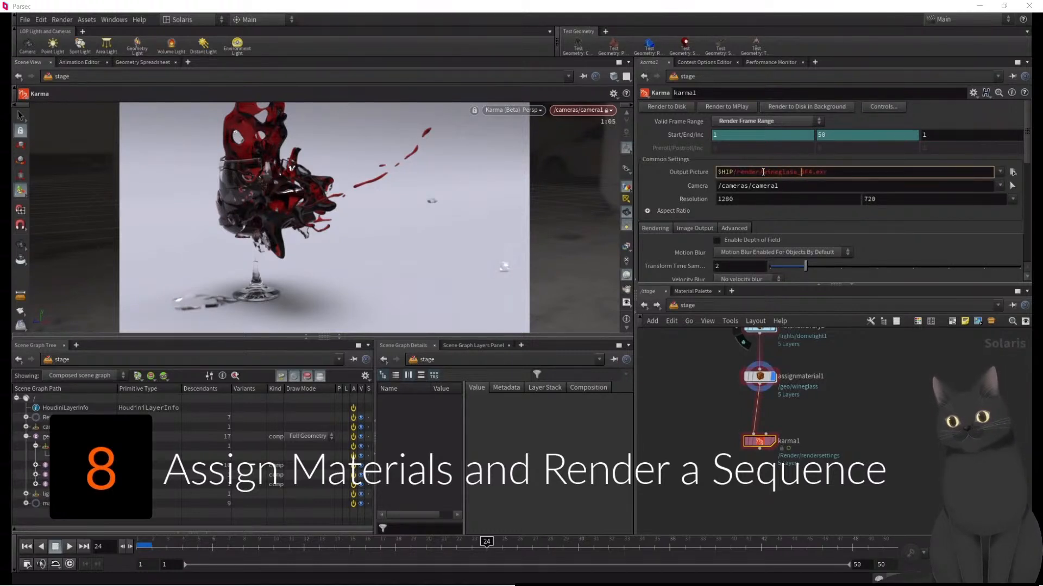
{"action": "type", "text": "_"}
{"action": "key", "text": "Return"}
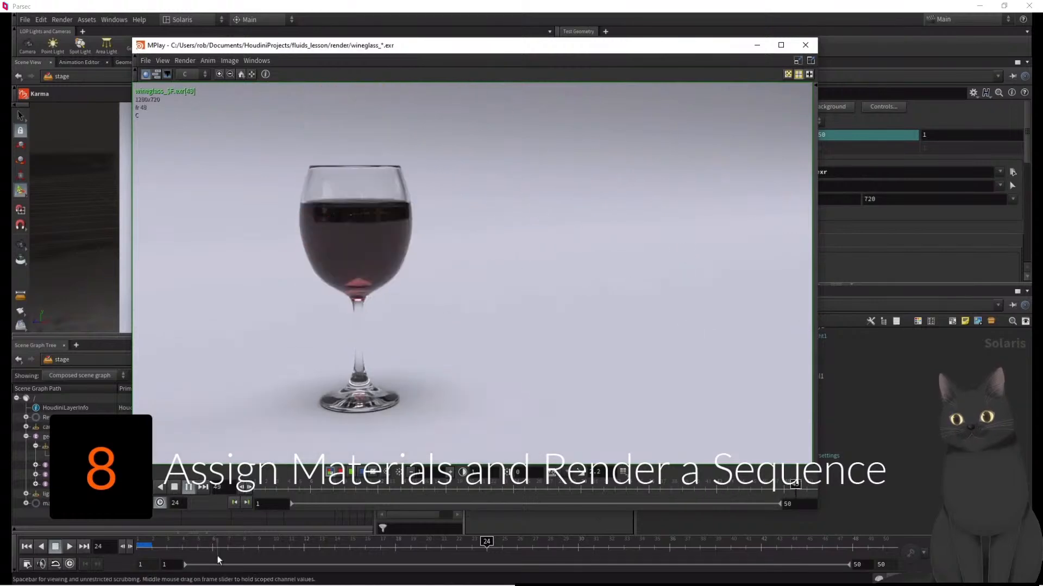
{"action": "left_click", "coordinate": [174, 487]}
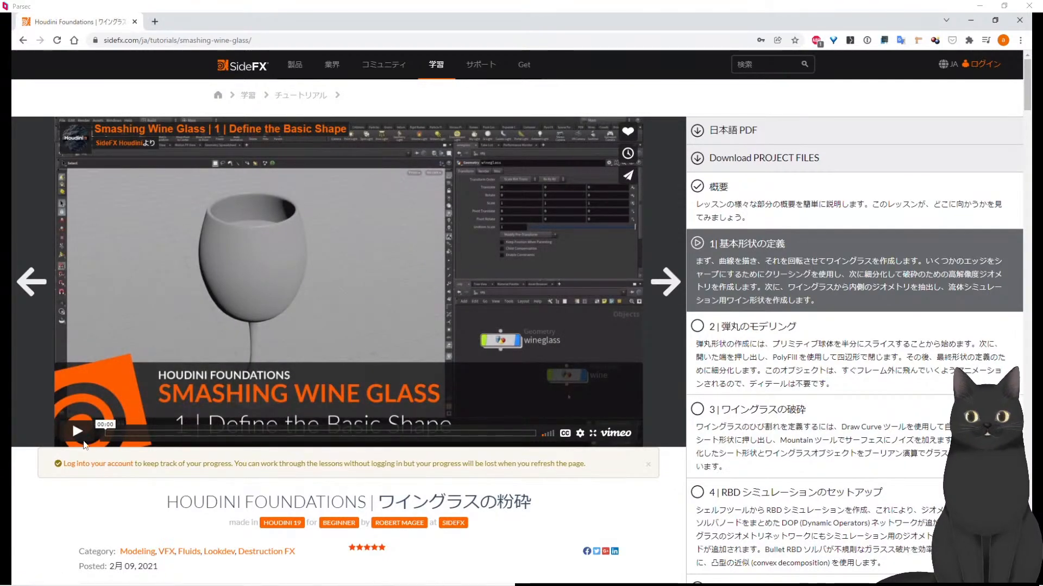
- Play the lesson video "1 | Define the Basic Shape" on the SideFX tutorial page in full screen
{"action": "left_click", "coordinate": [77, 433]}
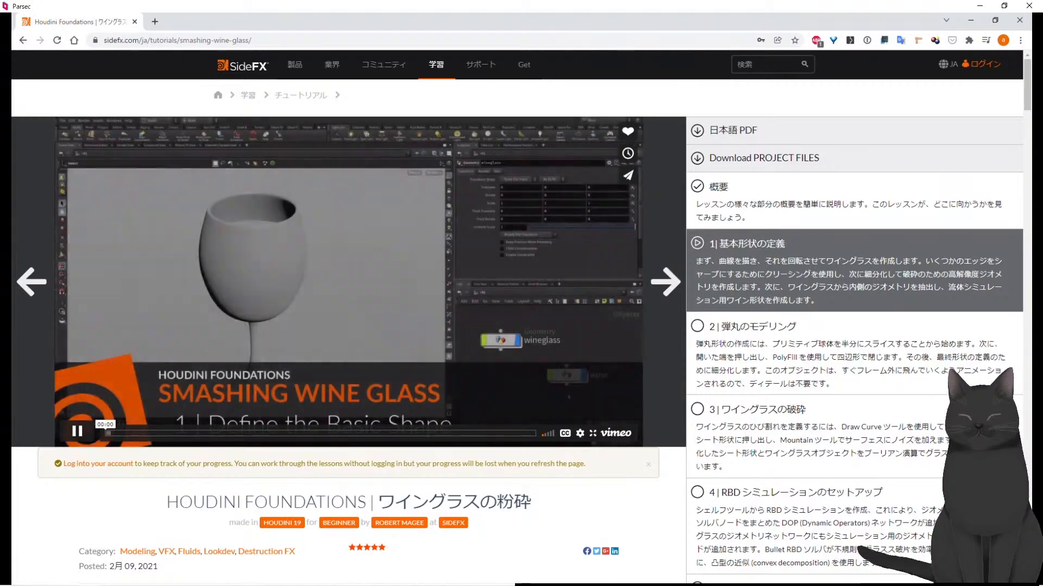
{"action": "left_click", "coordinate": [593, 434]}
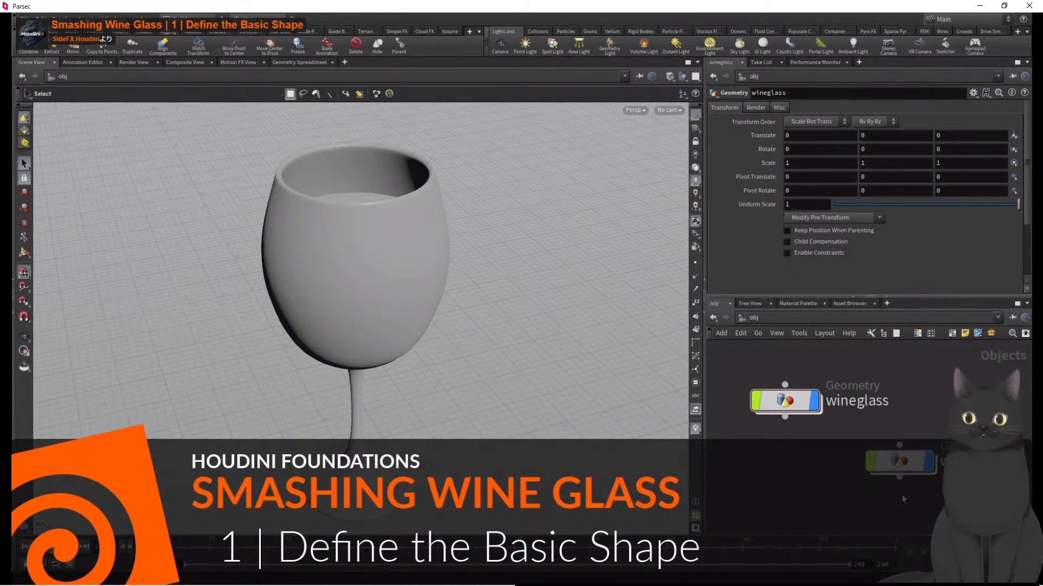
{"action": "key", "text": "space"}
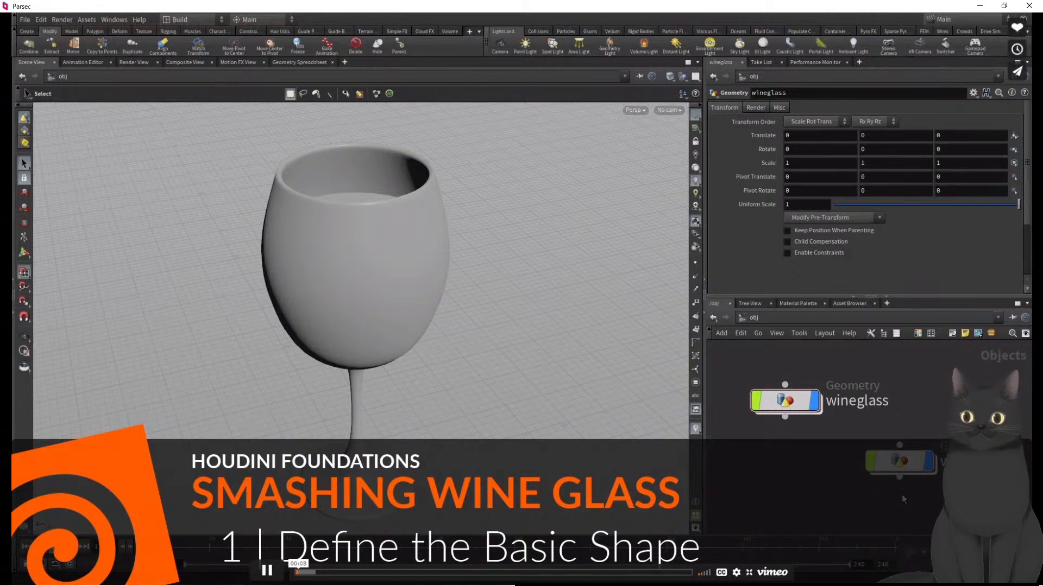
{"action": "key", "text": "space"}
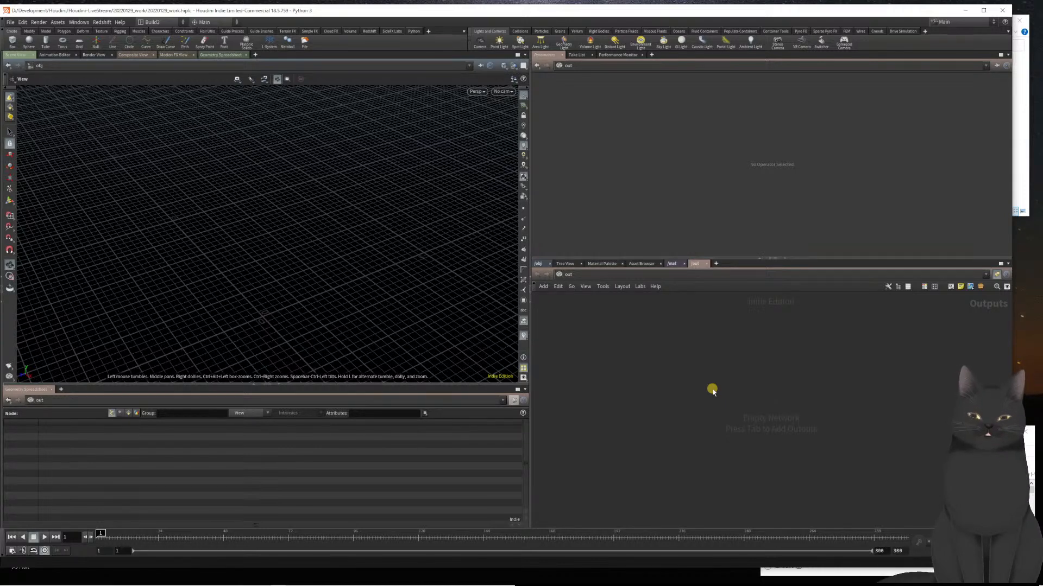
{"action": "key", "text": "Tab"}
{"action": "type", "text": "geom"}
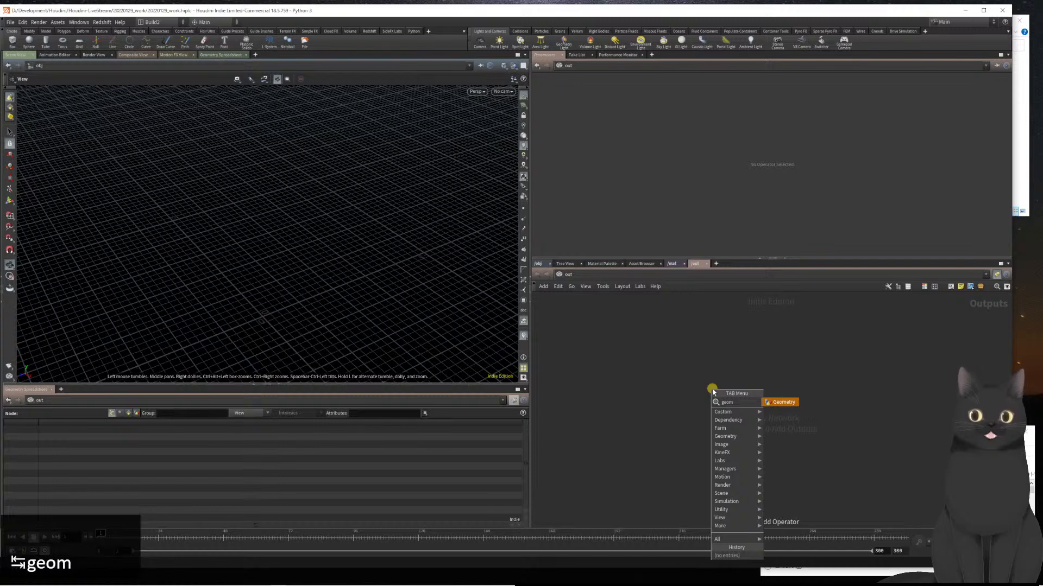
{"action": "key", "text": "BackSpace"}
{"action": "key", "text": "BackSpace"}
{"action": "key", "text": "BackSpace"}
{"action": "key", "text": "BackSpace"}
{"action": "key", "text": "BackSpace"}
{"action": "key", "text": "BackSpace"}
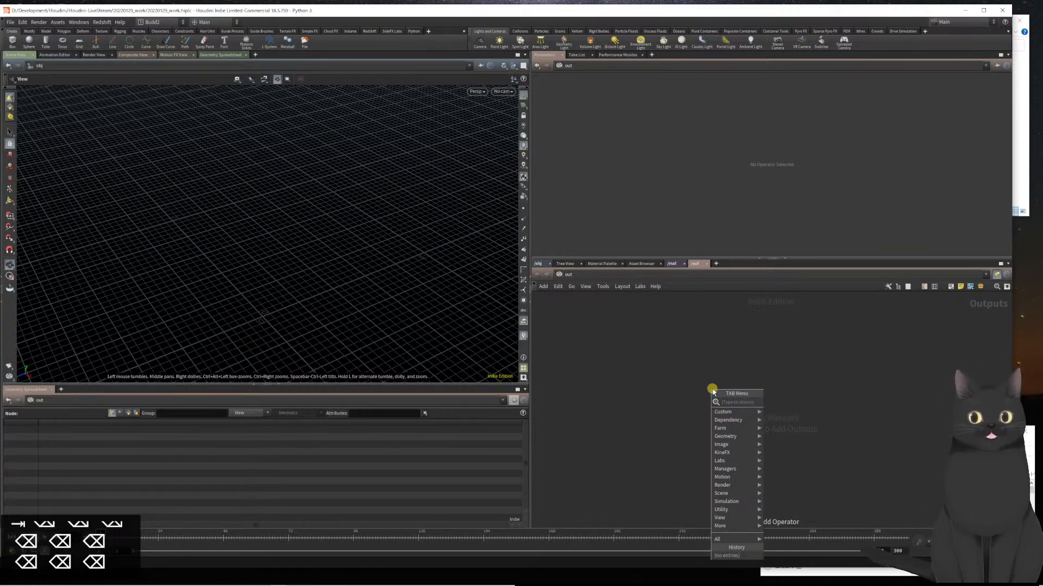
{"action": "left_click", "coordinate": [628, 377]}
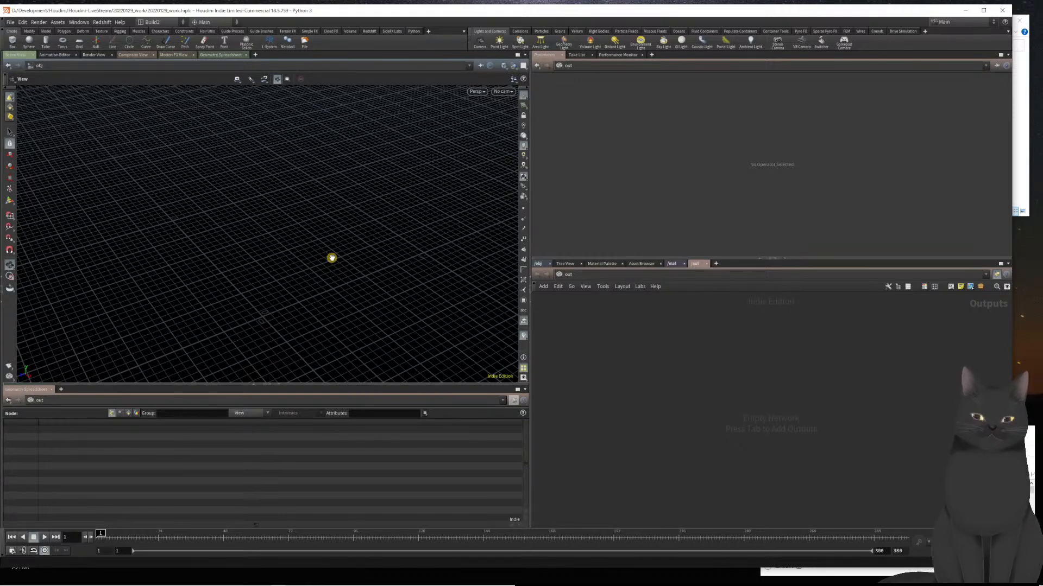
{"action": "key", "text": "d"}
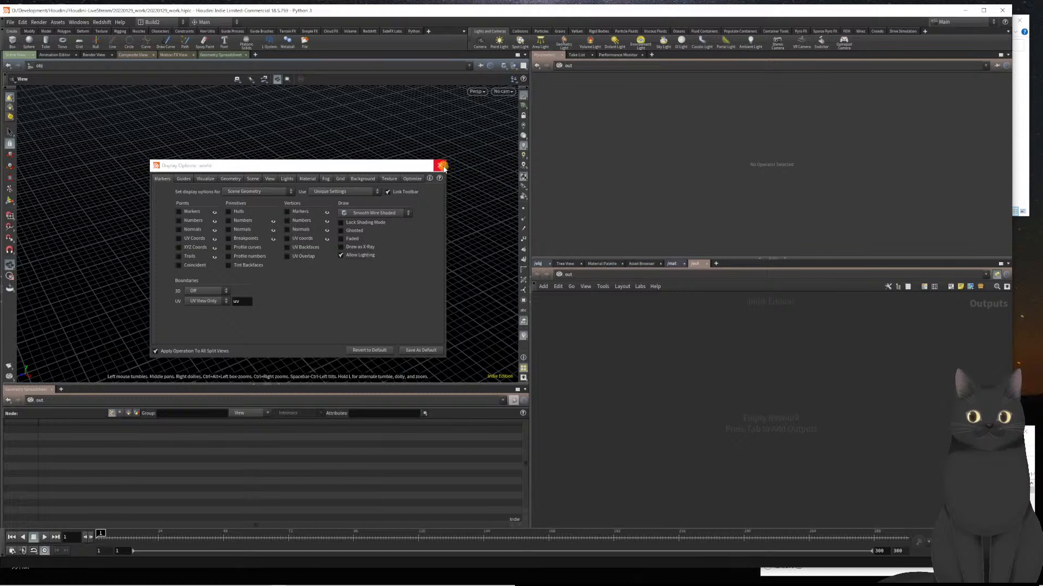
{"action": "left_click", "coordinate": [441, 165]}
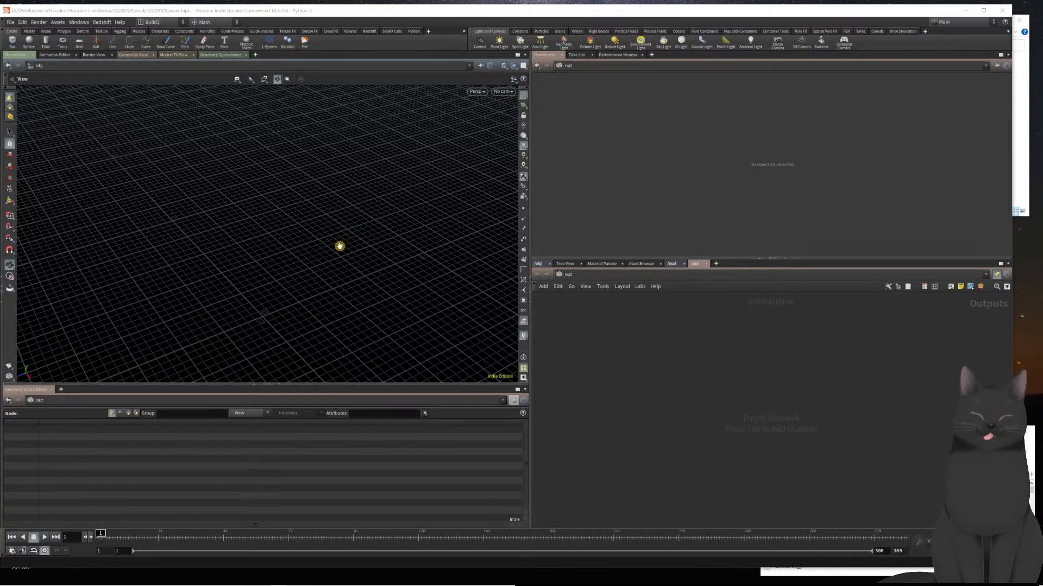
- Set the Front view's background image to $HIP/assets/wineglass_profile.jpg in the viewport display options
{"action": "key", "text": "d"}
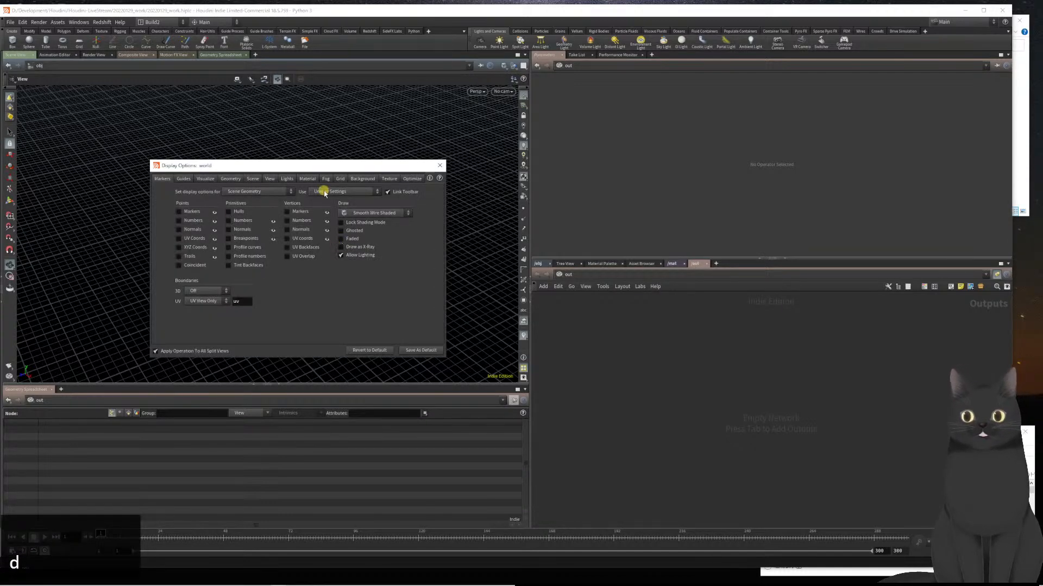
{"action": "left_click", "coordinate": [362, 178]}
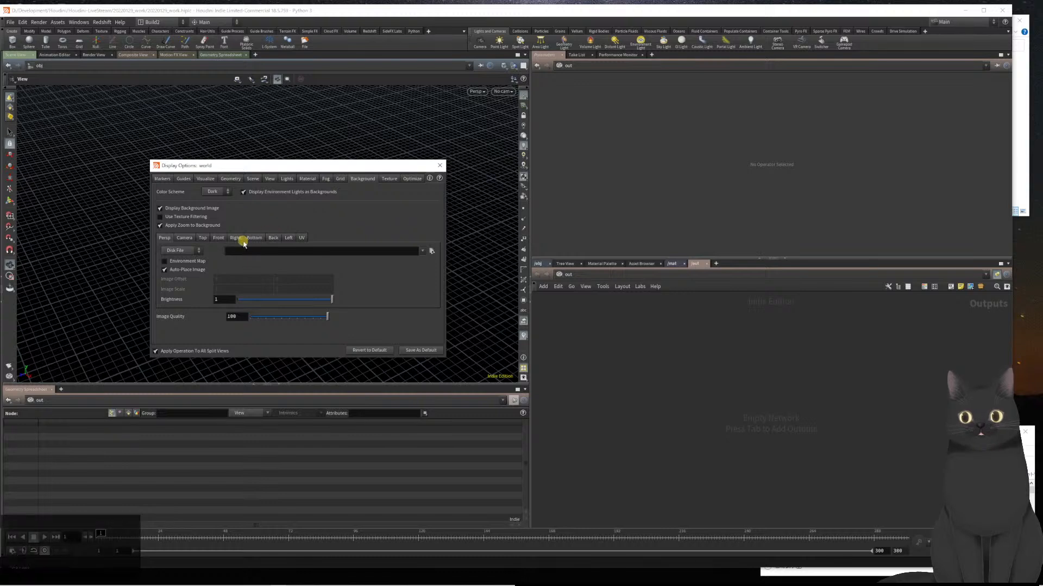
{"action": "left_click", "coordinate": [219, 239]}
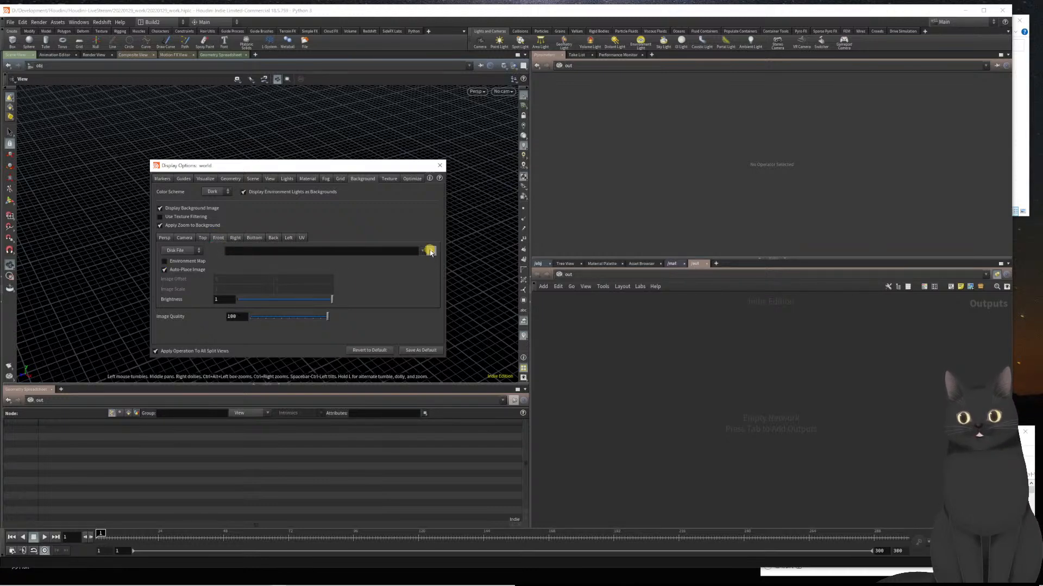
{"action": "left_click", "coordinate": [430, 251]}
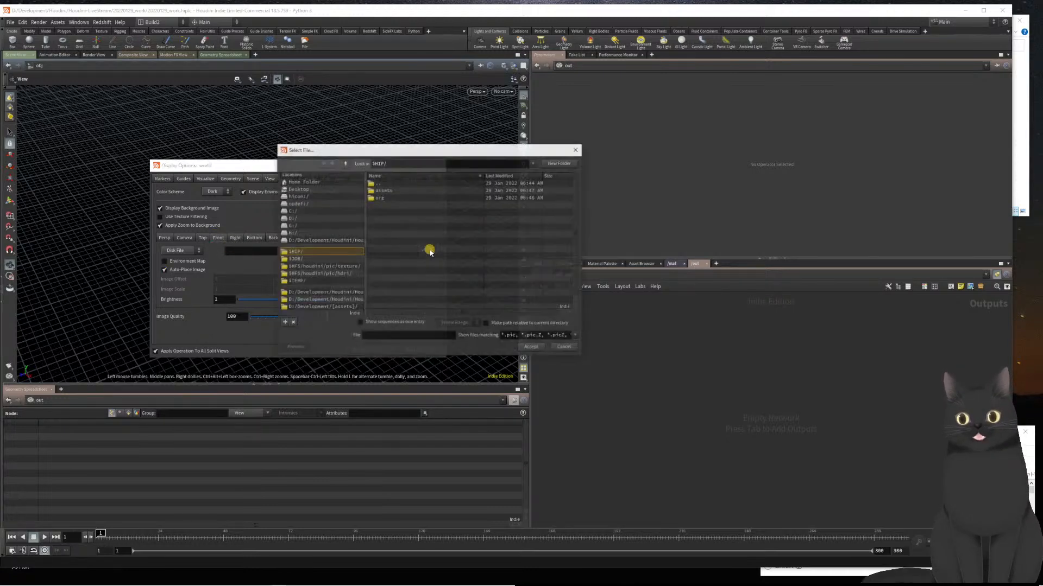
{"action": "double_click", "coordinate": [382, 190]}
{"action": "left_click", "coordinate": [391, 190]}
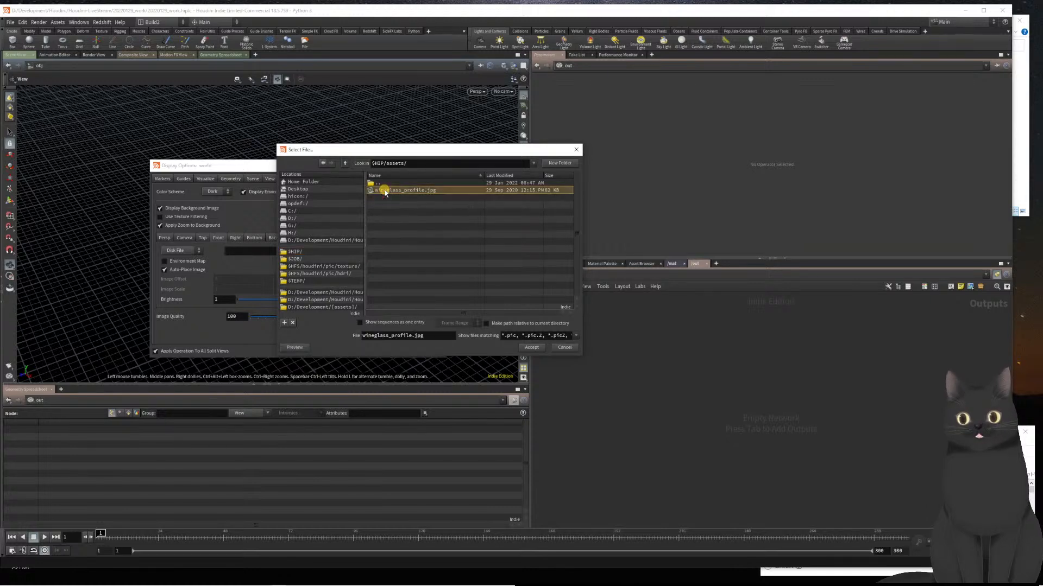
{"action": "left_click", "coordinate": [530, 347]}
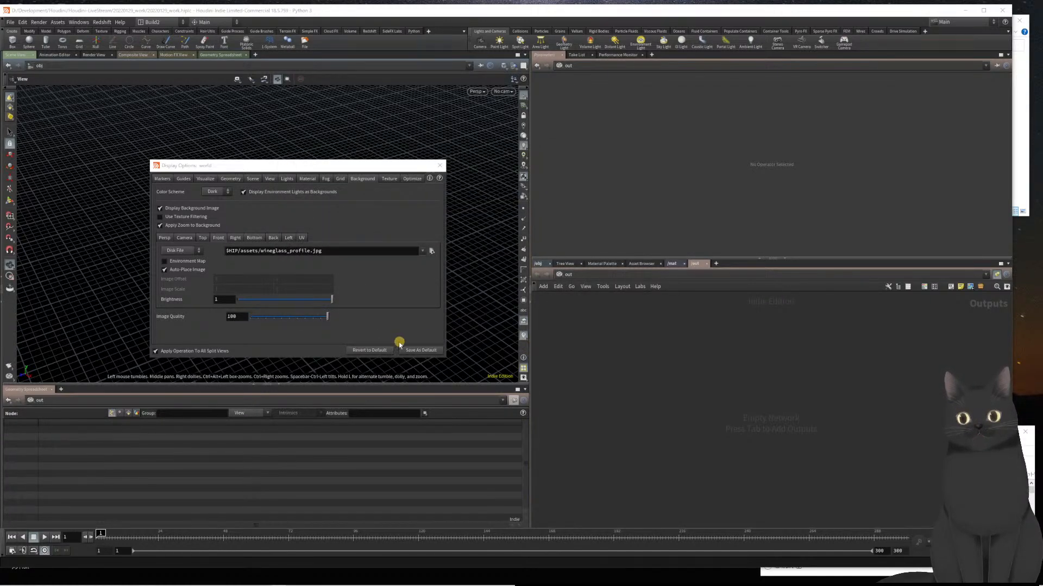
{"action": "left_click", "coordinate": [285, 130]}
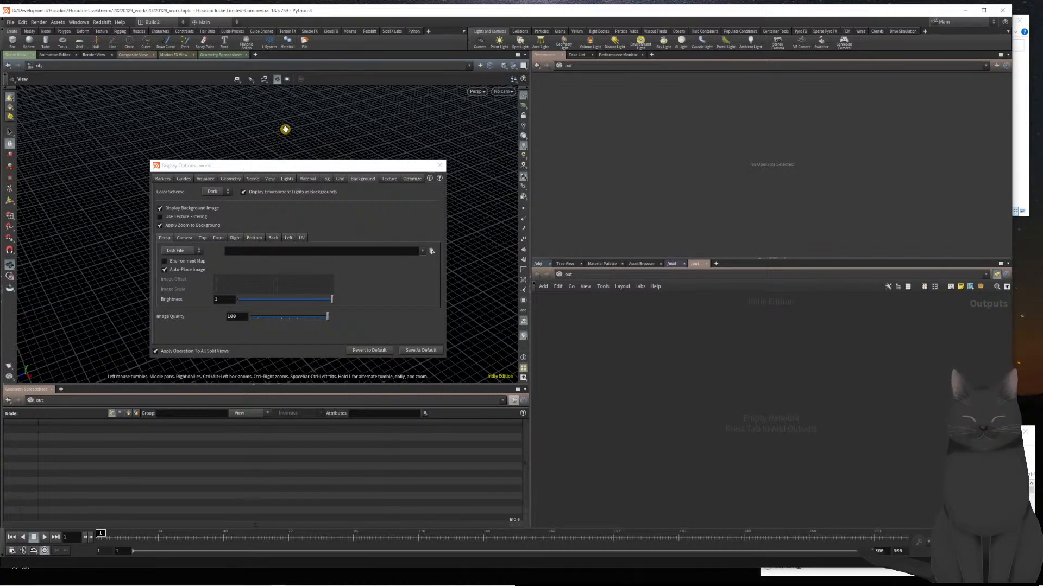
- Switch to the Front view, turn off Auto-Place Image for its background, and set the vertical Image Offset to 3
{"action": "key", "text": "space+3"}
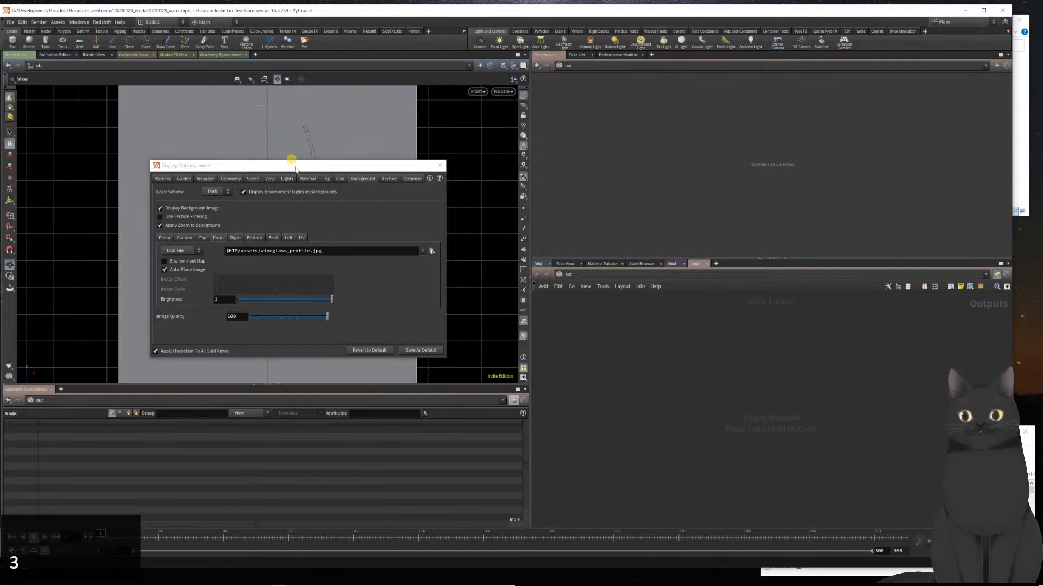
{"action": "left_click_drag", "start_coordinate": [300, 167], "coordinate": [562, 205]}
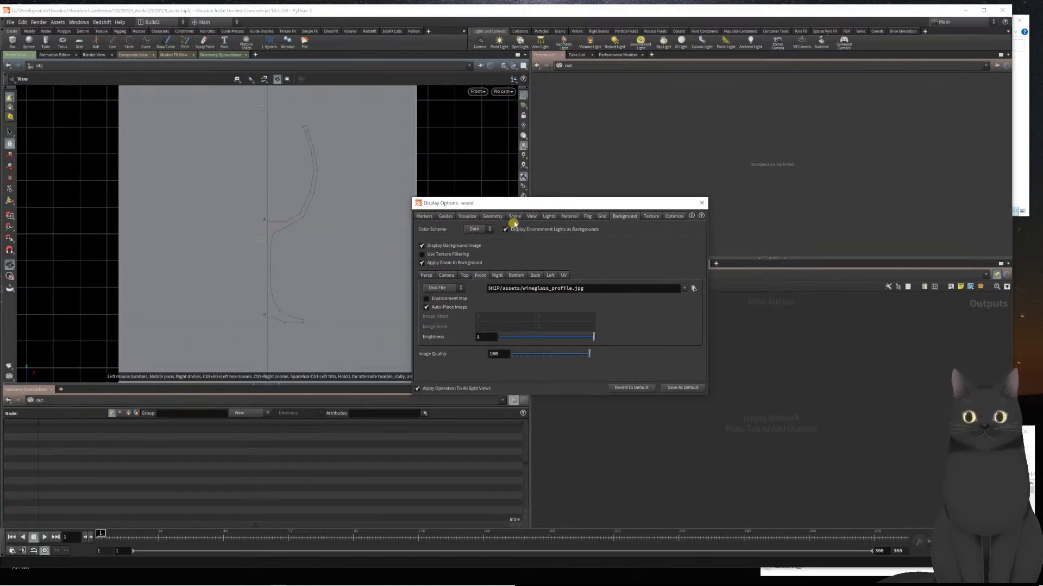
{"action": "scroll", "coordinate": [300, 216], "scroll_direction": "up", "scroll_amount": 4}
{"action": "scroll", "coordinate": [299, 216], "scroll_direction": "down", "scroll_amount": 4}
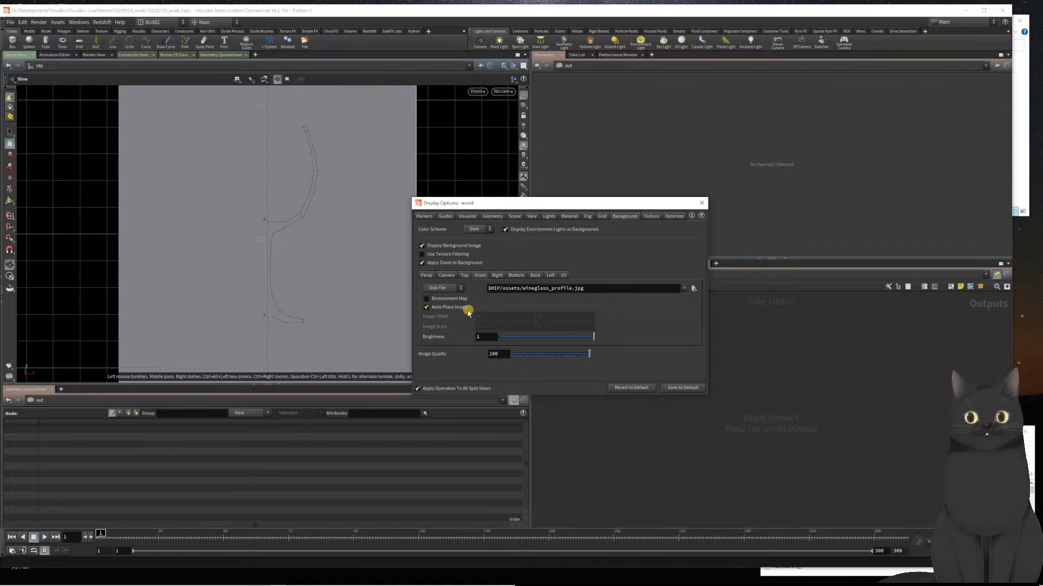
{"action": "left_click", "coordinate": [426, 307]}
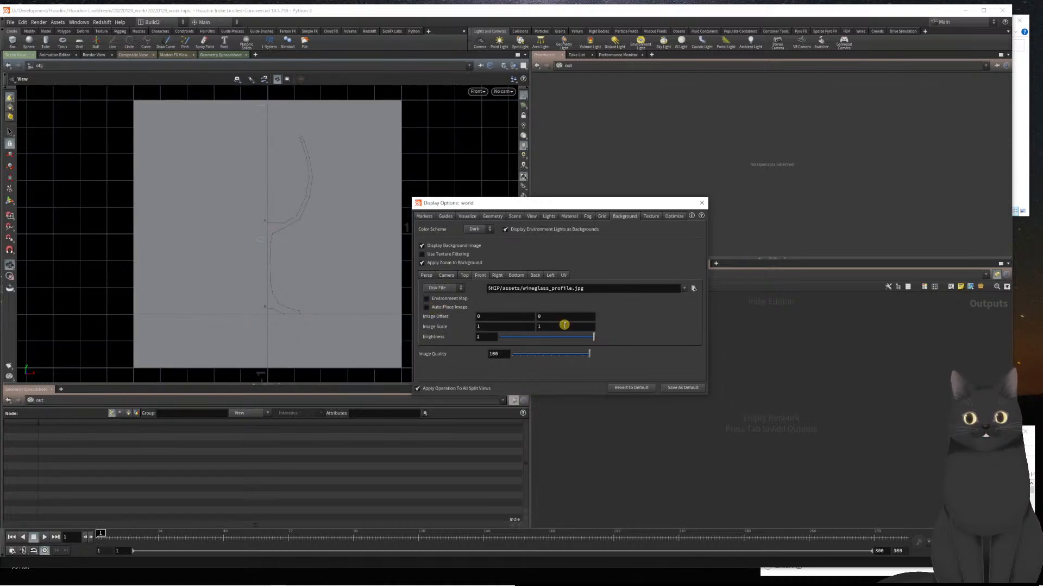
{"action": "left_click_drag", "start_coordinate": [564, 319], "coordinate": [525, 317]}
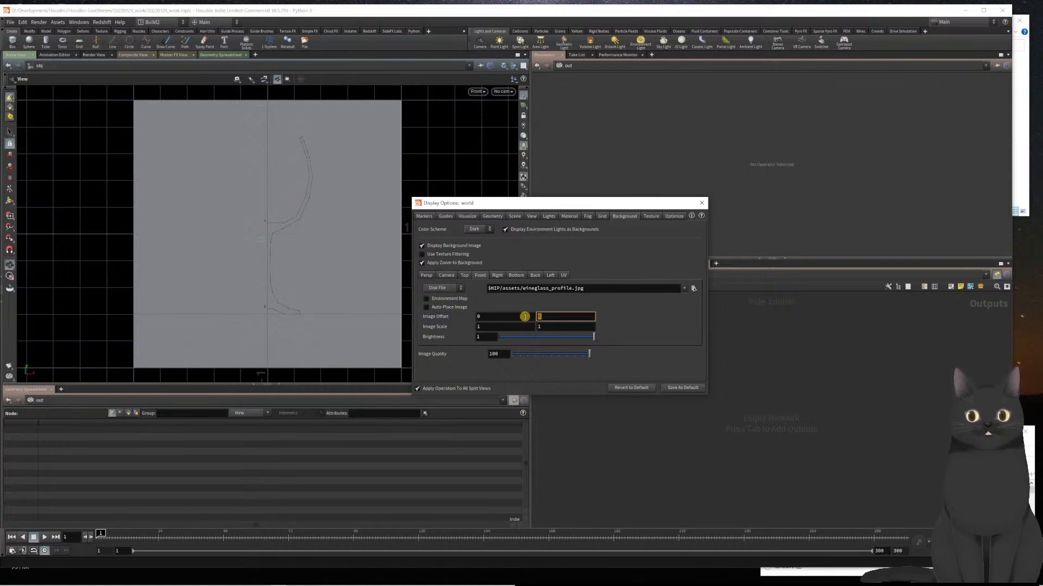
{"action": "type", "text": "3"}
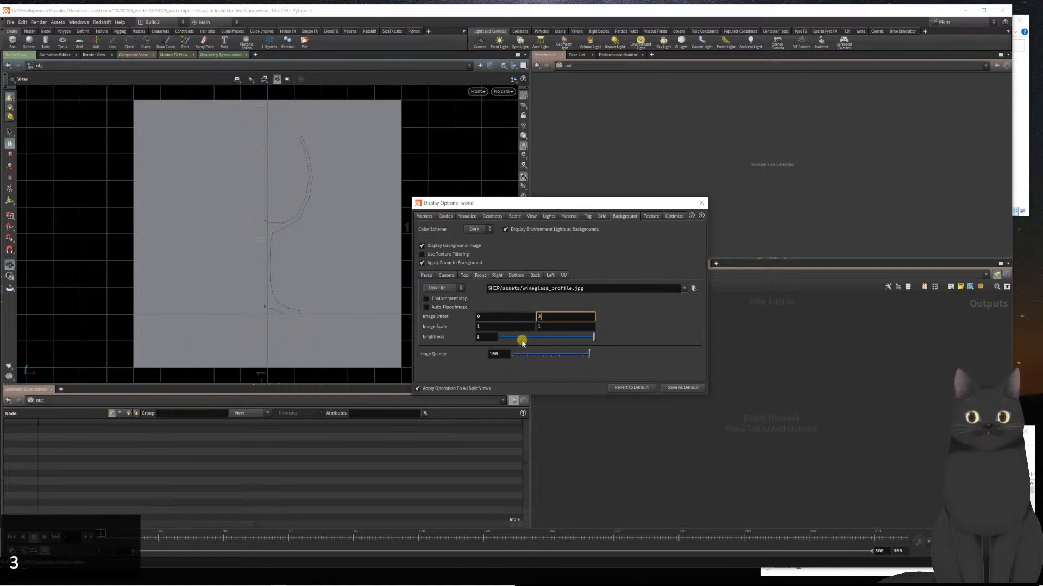
- Set the Front background's Image Scale to 5 by 5 and close the display options
{"action": "left_click", "coordinate": [490, 326]}
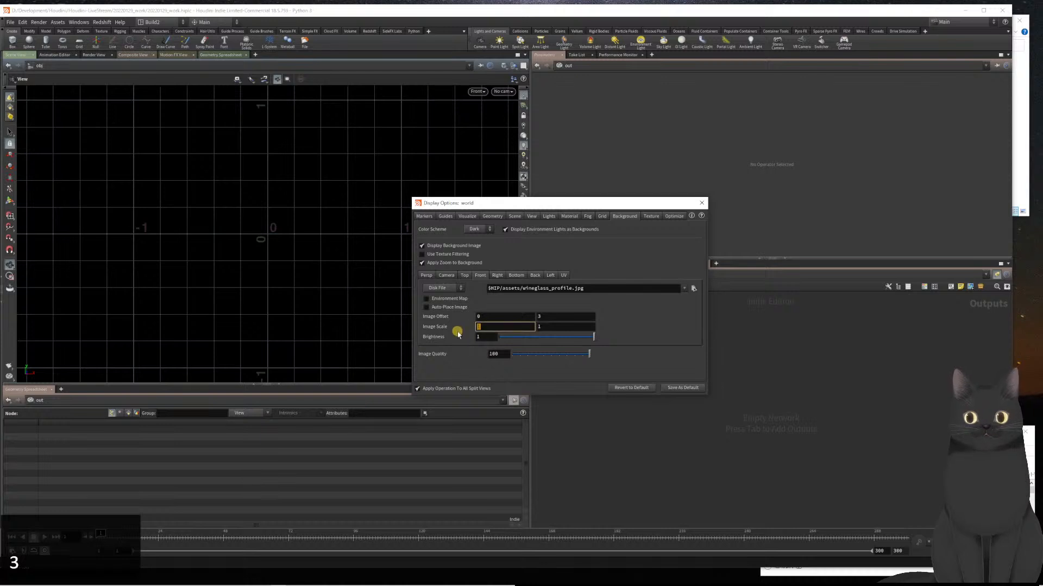
{"action": "type", "text": "5"}
{"action": "key", "text": "Tab"}
{"action": "type", "text": "5"}
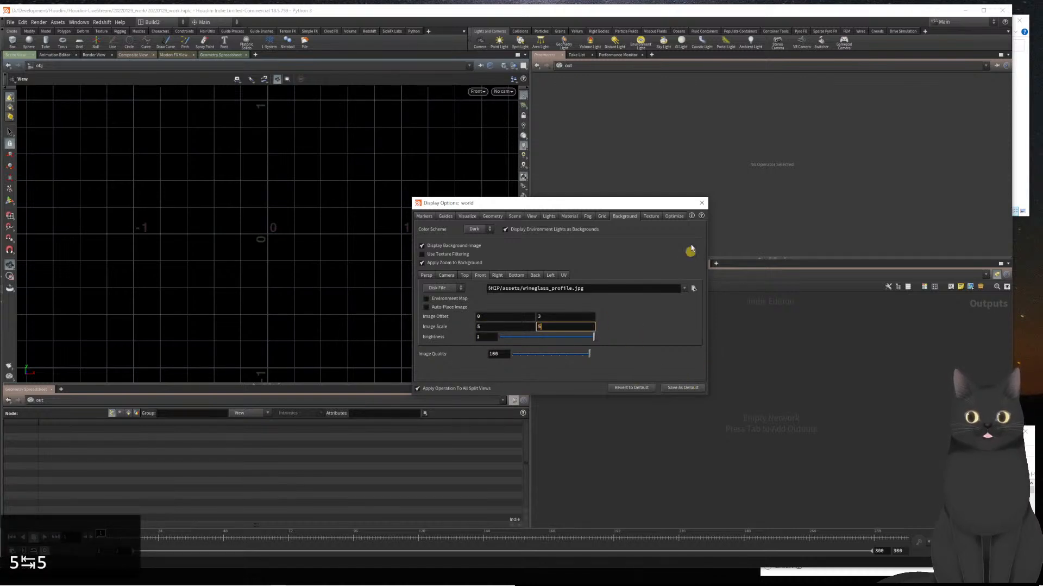
{"action": "left_click", "coordinate": [290, 221]}
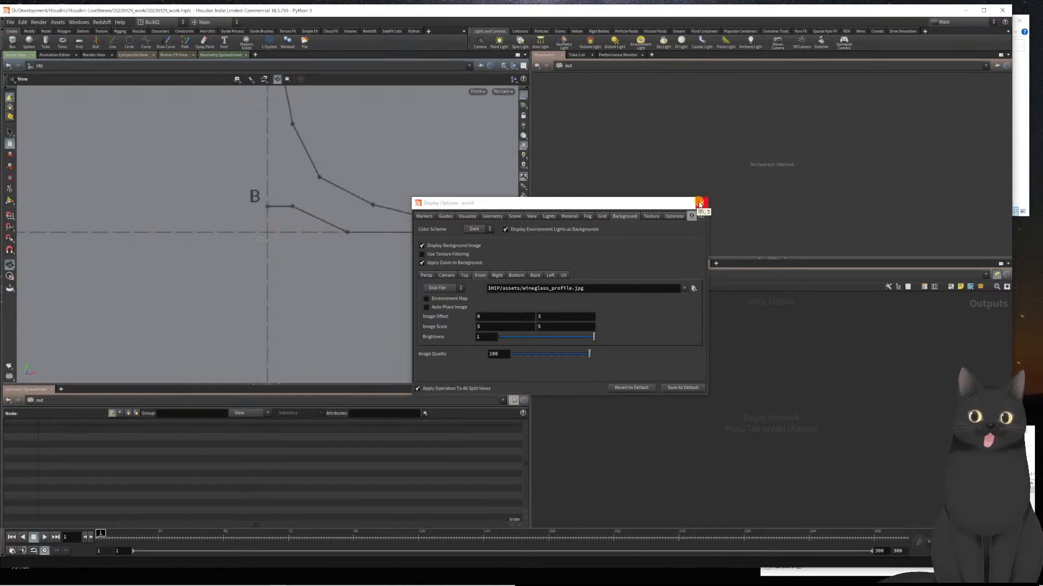
{"action": "left_click", "coordinate": [700, 204]}
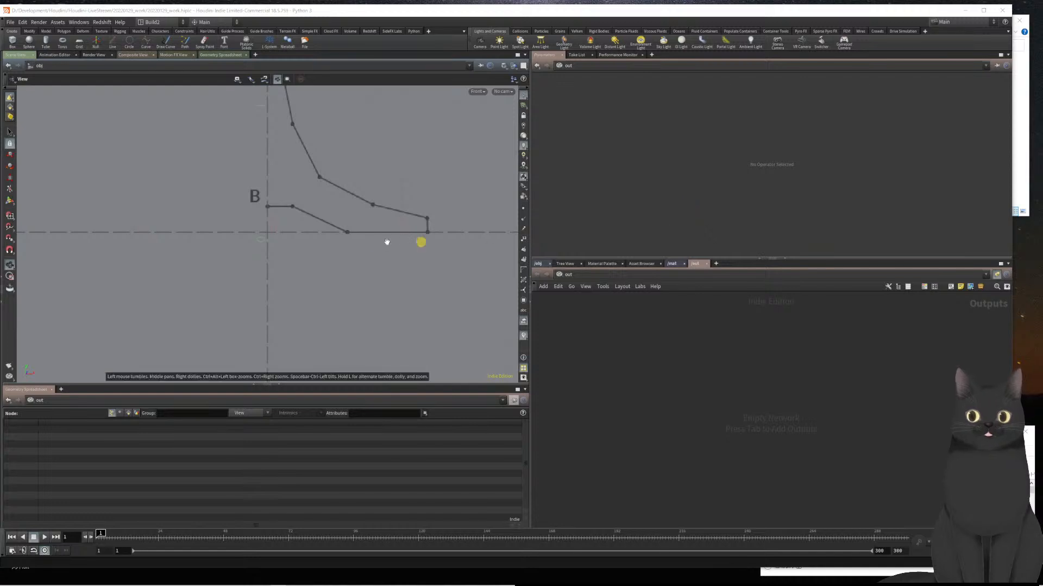
- Collapse the Geometry Spreadsheet pane to enlarge the viewport, and make the network editor pane taller
{"action": "right_click_drag", "start_coordinate": [299, 249], "coordinate": [305, 198]}
{"action": "middle_click_drag", "start_coordinate": [316, 200], "coordinate": [368, 308]}
{"action": "scroll", "coordinate": [333, 264], "scroll_direction": "down", "scroll_amount": 2}
{"action": "scroll", "coordinate": [337, 255], "scroll_direction": "up", "scroll_amount": 1}
{"action": "middle_click_drag", "start_coordinate": [359, 224], "coordinate": [370, 305]}
{"action": "middle_click_drag", "start_coordinate": [361, 265], "coordinate": [330, 297]}
{"action": "middle_click_drag", "start_coordinate": [333, 251], "coordinate": [330, 353]}
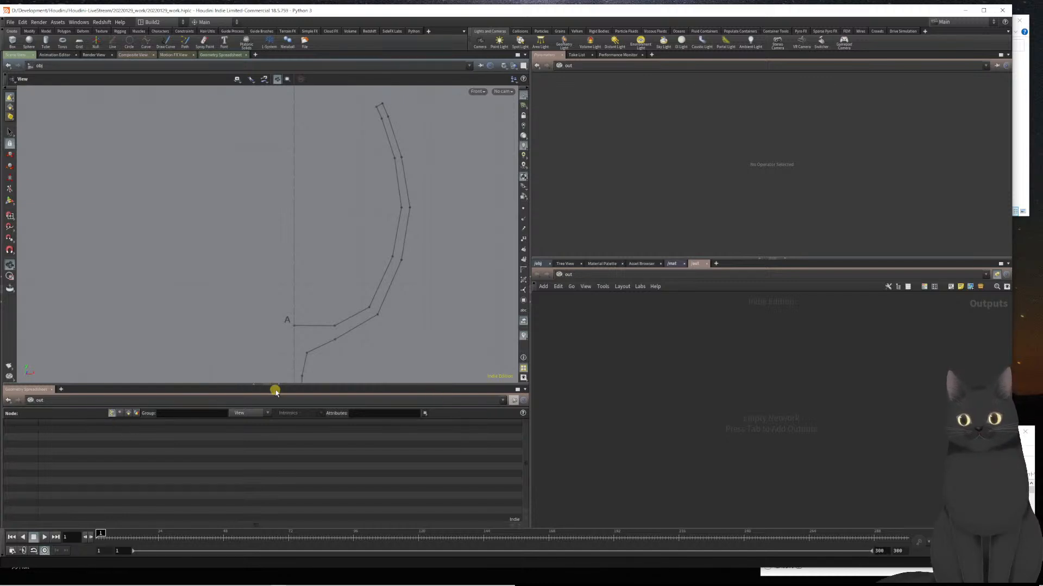
{"action": "left_click", "coordinate": [280, 384]}
{"action": "middle_click_drag", "start_coordinate": [311, 296], "coordinate": [255, 280]}
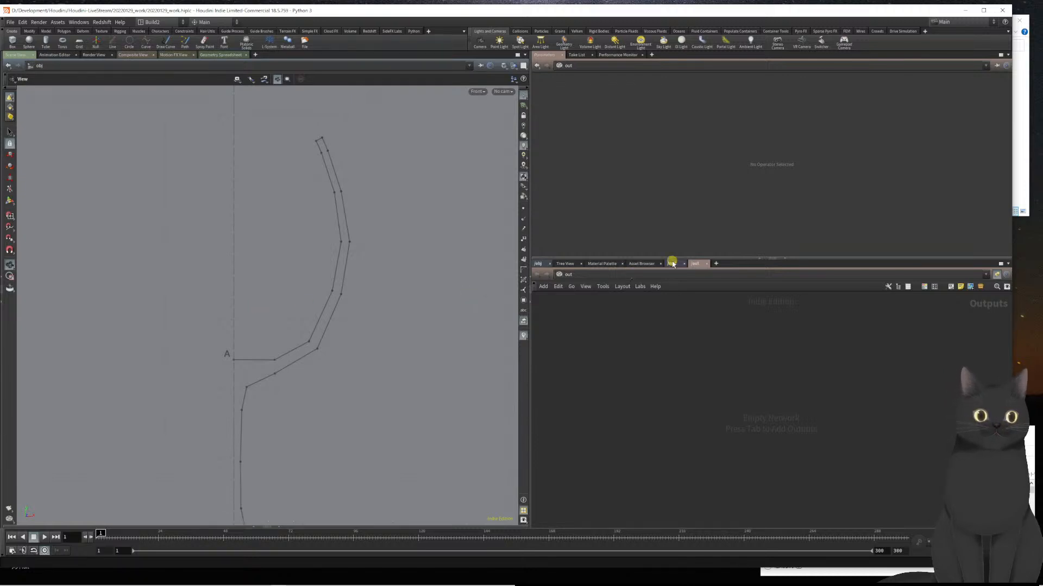
{"action": "left_click_drag", "start_coordinate": [679, 257], "coordinate": [684, 223]}
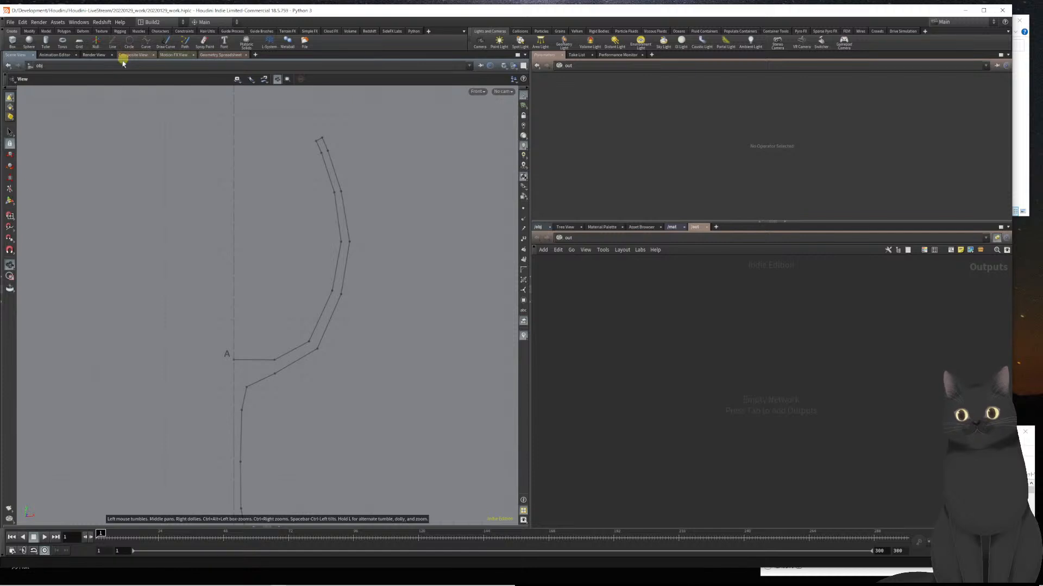
- Start a polygon Curve at point A and trace the first three profile points along the bowl's inner floor
{"action": "left_click", "coordinate": [145, 41]}
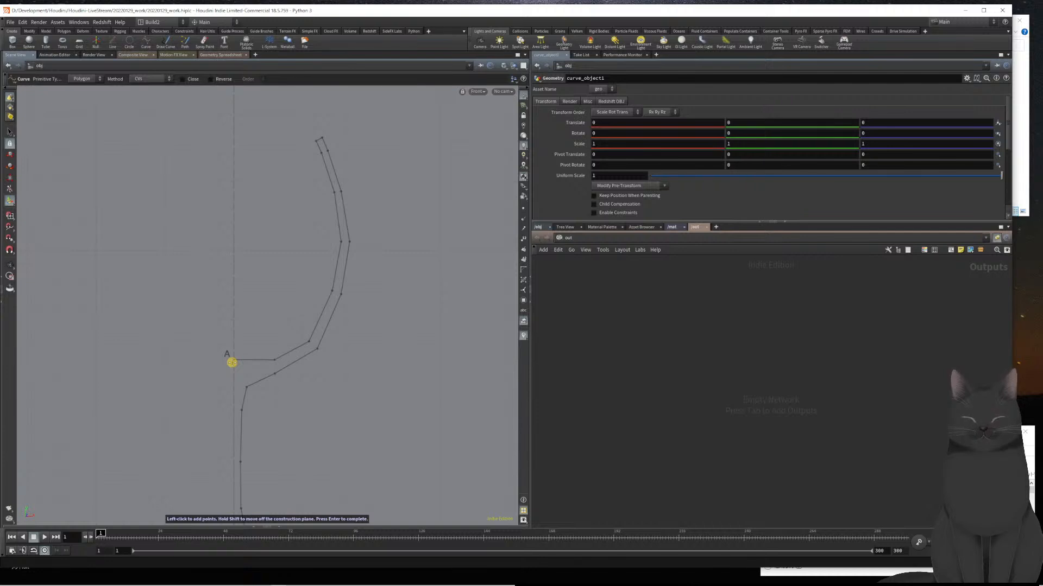
{"action": "key", "text": "Escape"}
{"action": "scroll", "coordinate": [232, 363], "scroll_direction": "up", "scroll_amount": 5}
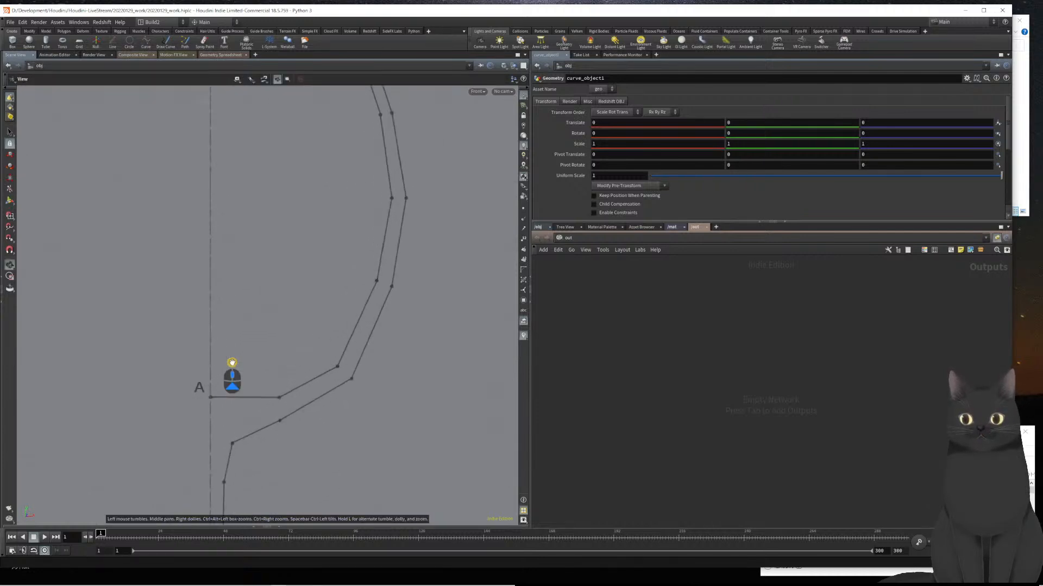
{"action": "middle_click_drag", "start_coordinate": [231, 363], "coordinate": [298, 333]}
{"action": "key", "text": "Escape"}
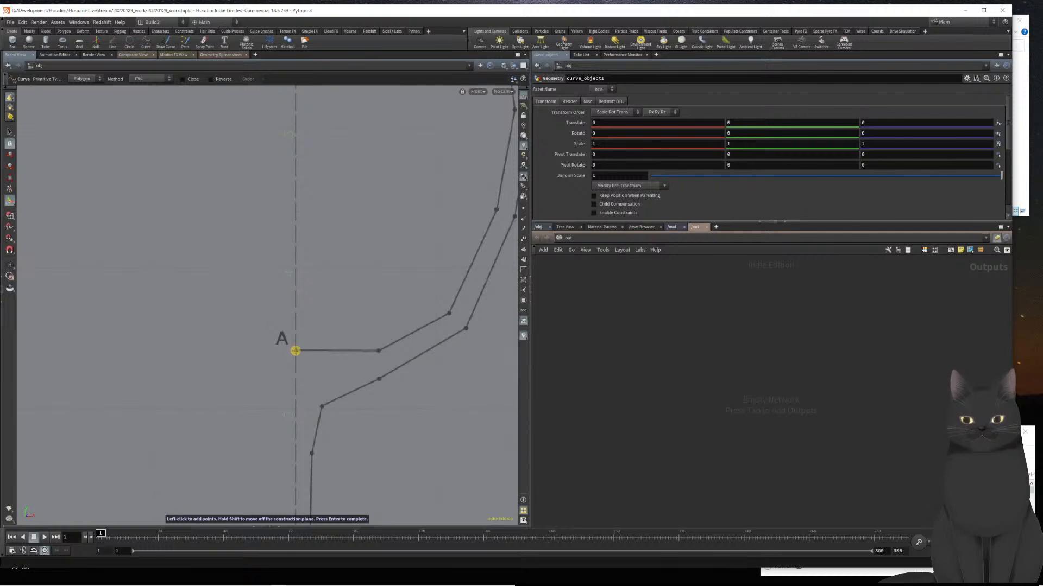
{"action": "left_click", "coordinate": [295, 351]}
{"action": "left_click", "coordinate": [378, 350]}
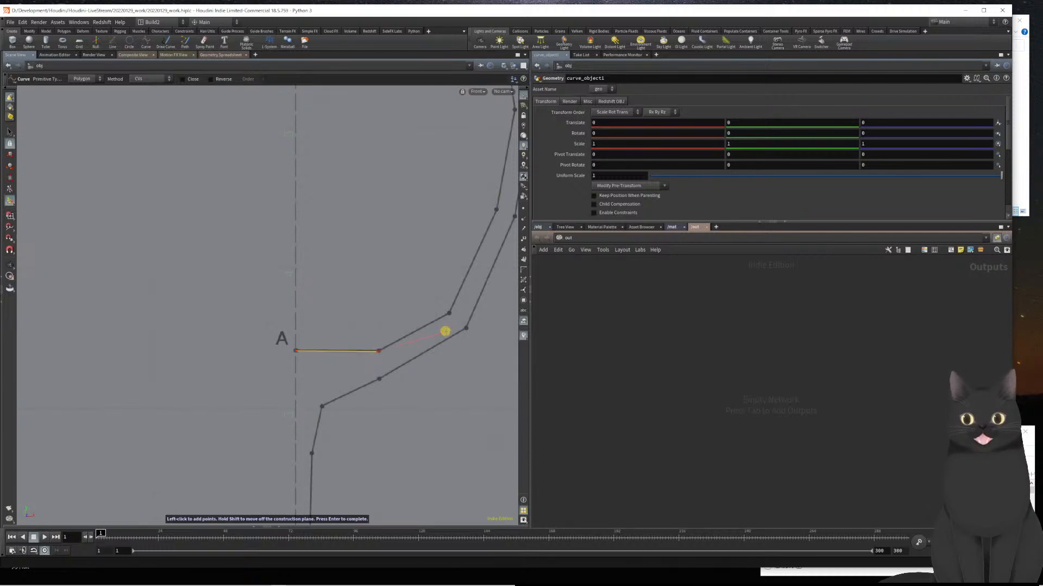
{"action": "left_click", "coordinate": [448, 314]}
- Continue the curve up the bowl's inner wall with three more points on the reference profile
{"action": "middle_click_drag", "start_coordinate": [449, 323], "coordinate": [302, 361]}
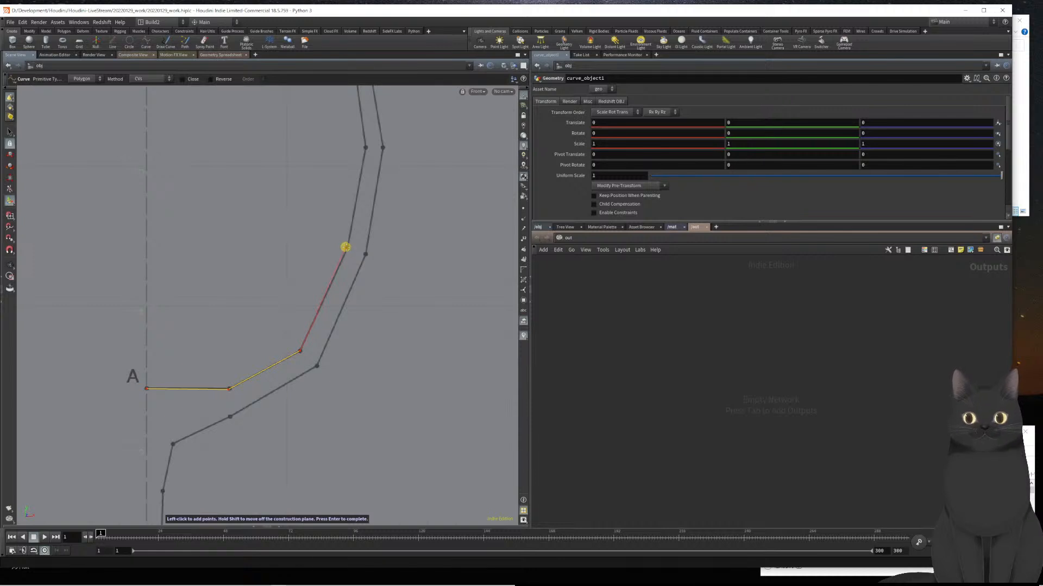
{"action": "left_click", "coordinate": [347, 248]}
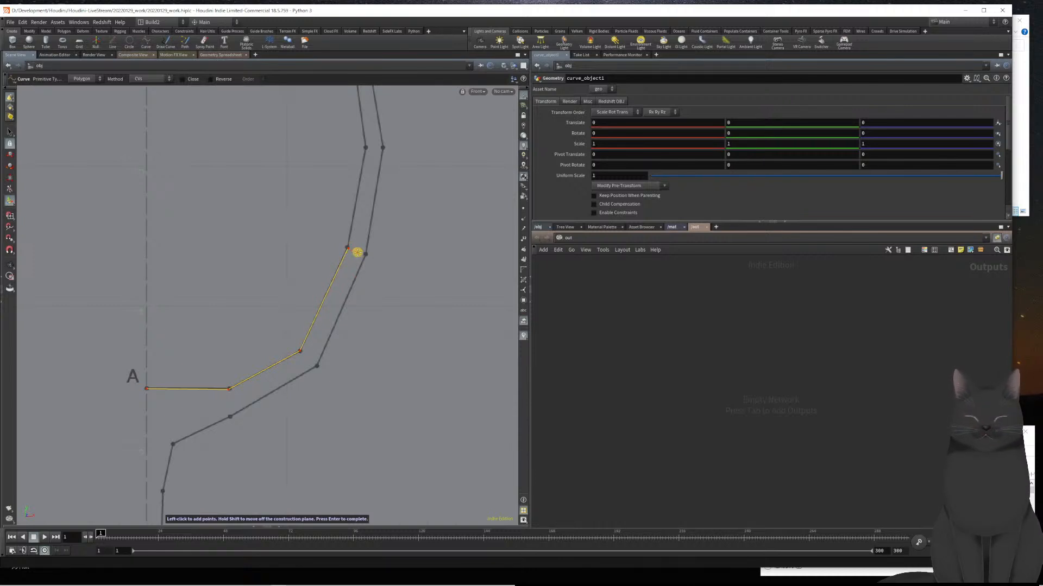
{"action": "middle_click_drag", "start_coordinate": [354, 263], "coordinate": [305, 400]}
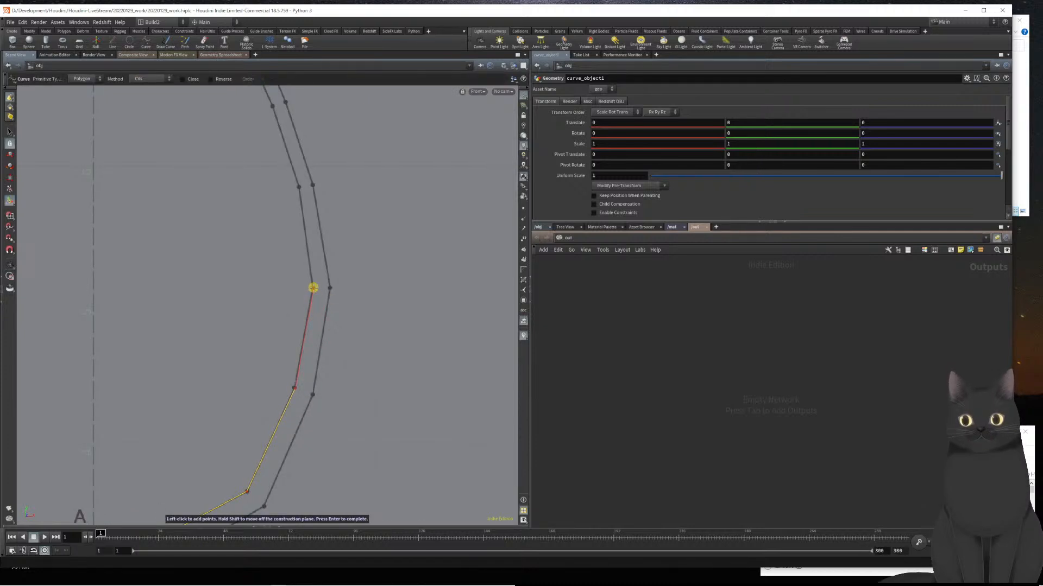
{"action": "left_click", "coordinate": [313, 288]}
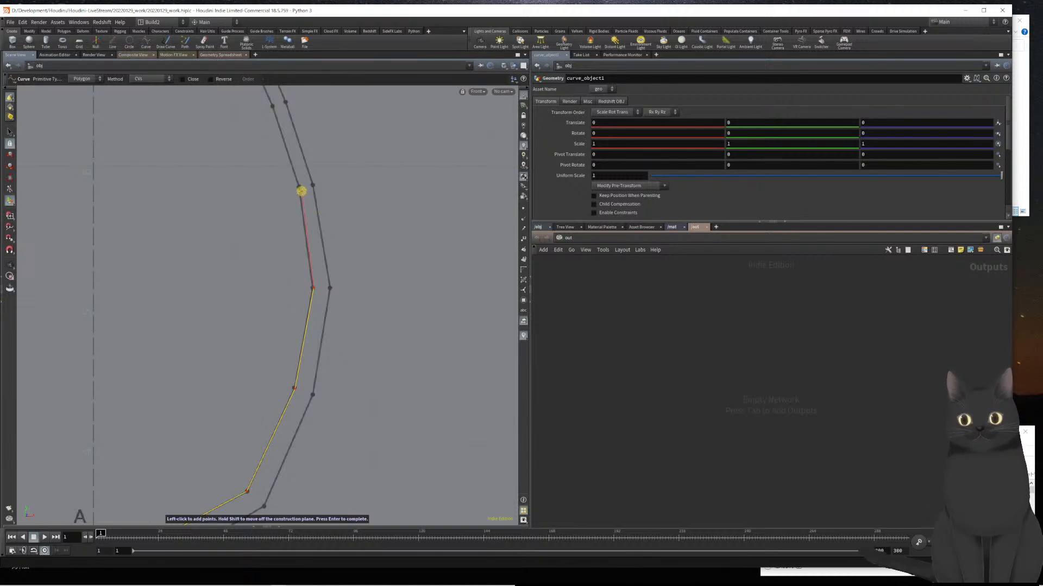
{"action": "left_click", "coordinate": [300, 188]}
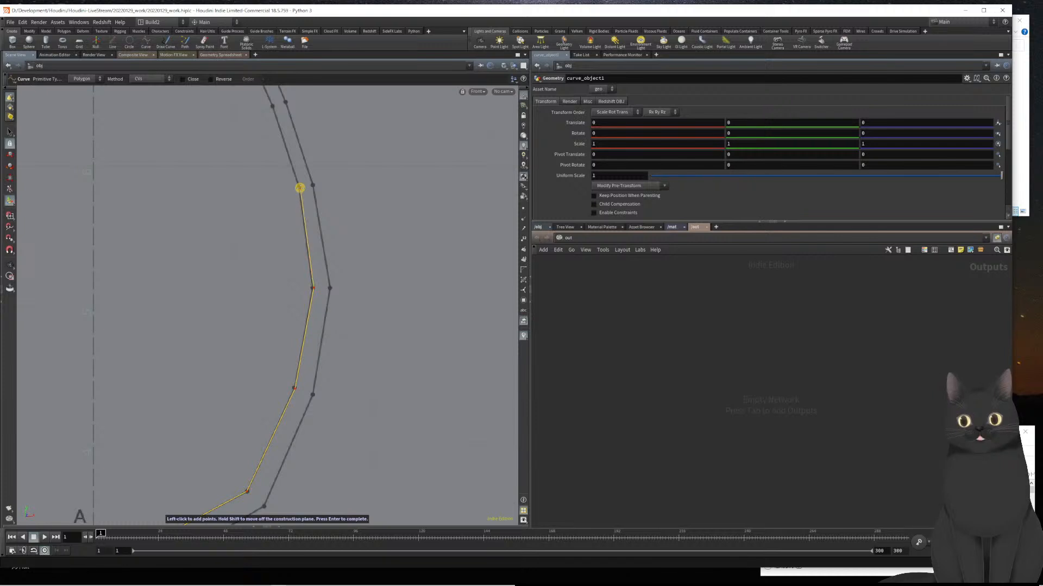
{"action": "middle_click_drag", "start_coordinate": [300, 188], "coordinate": [322, 303], "text": "alt"}
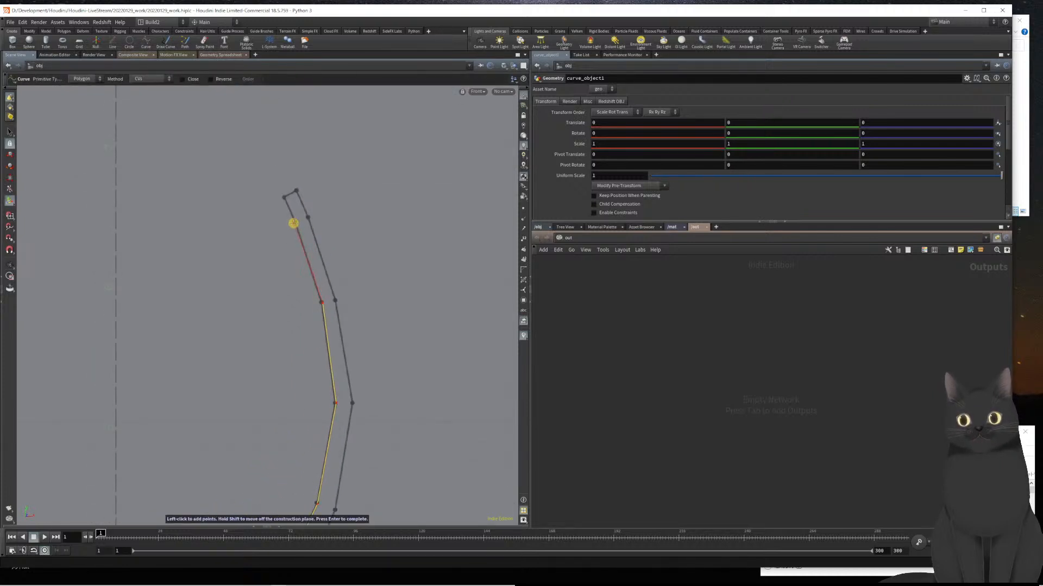
{"action": "left_click", "coordinate": [294, 221]}
{"action": "scroll", "coordinate": [280, 201], "scroll_direction": "up", "scroll_amount": 3}
{"action": "left_click", "coordinate": [256, 280]}
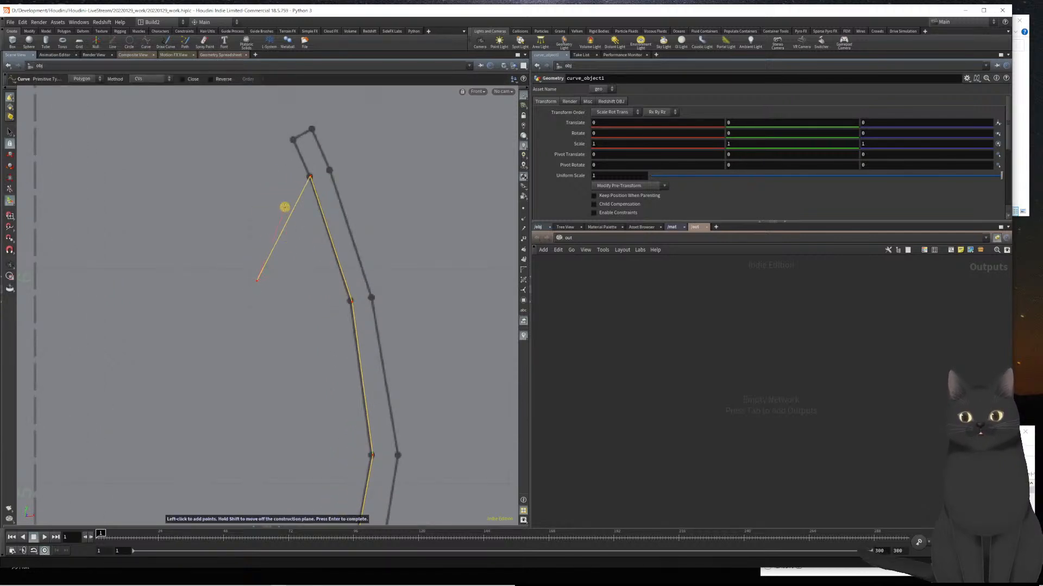
{"action": "key", "text": "ctrl+z"}
{"action": "key", "text": "ctrl+z"}
- Trace the rim of the glass with four curve points, from the inner lip over the edge to the outer lip
{"action": "middle_click_drag", "start_coordinate": [302, 171], "coordinate": [305, 314]}
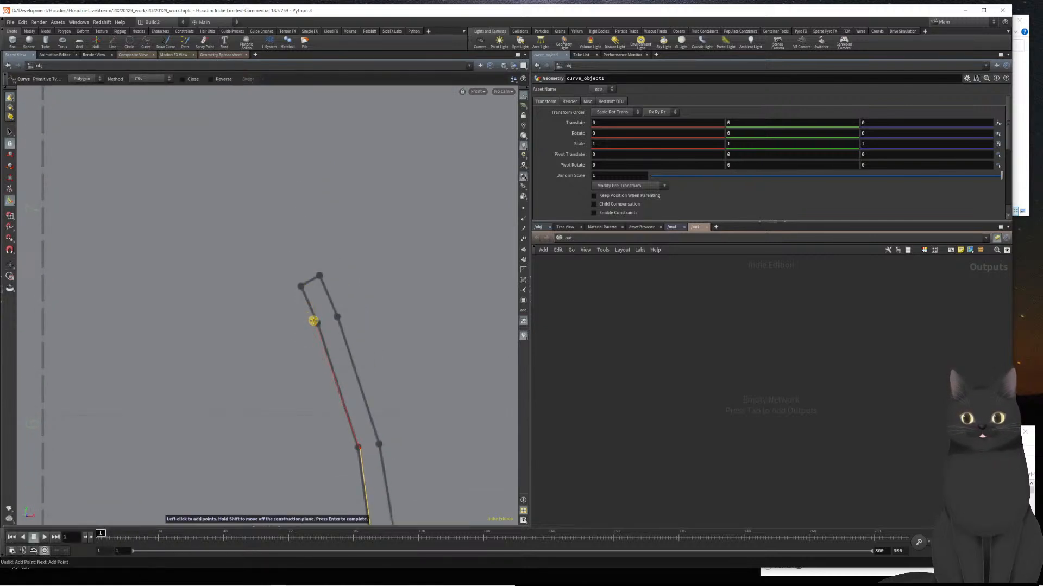
{"action": "left_click", "coordinate": [317, 323]}
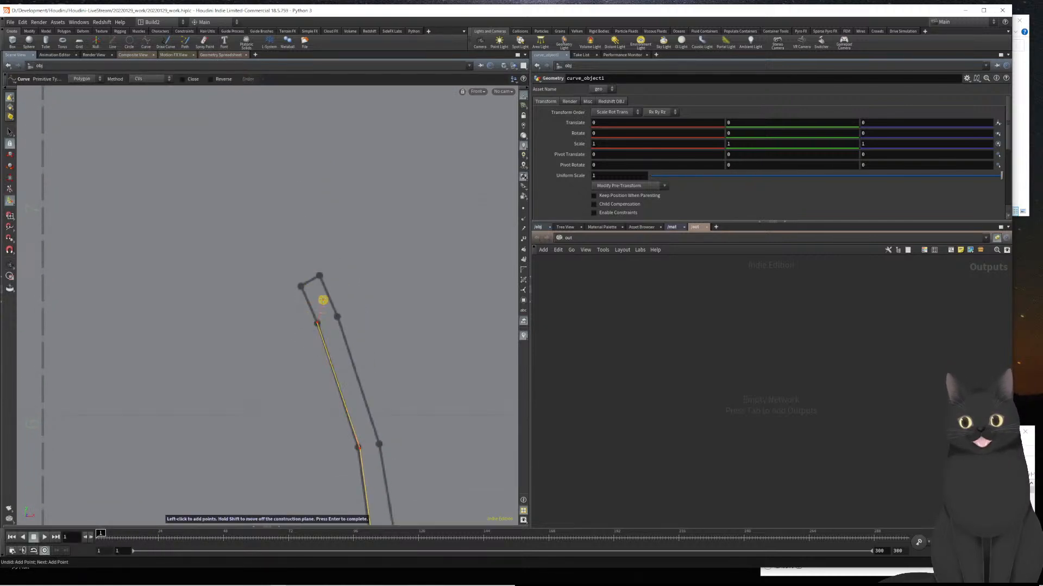
{"action": "left_click", "coordinate": [300, 285]}
{"action": "left_click", "coordinate": [319, 276]}
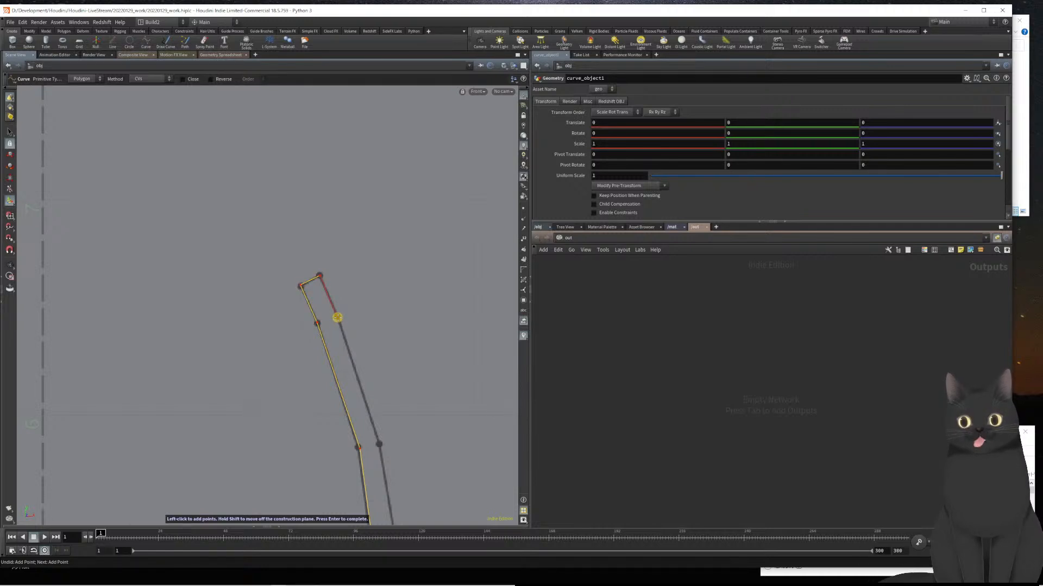
{"action": "key", "text": "Return"}
- Trace the bowl's outer wall down from the rim with four more points on the reference profile
{"action": "middle_click_drag", "start_coordinate": [346, 342], "coordinate": [291, 202]}
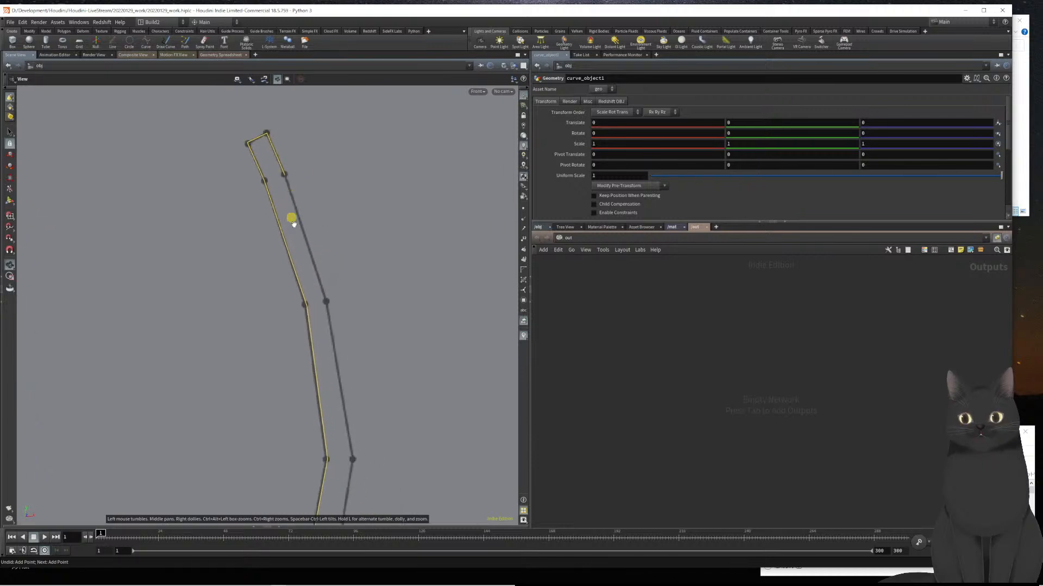
{"action": "key", "text": "Return"}
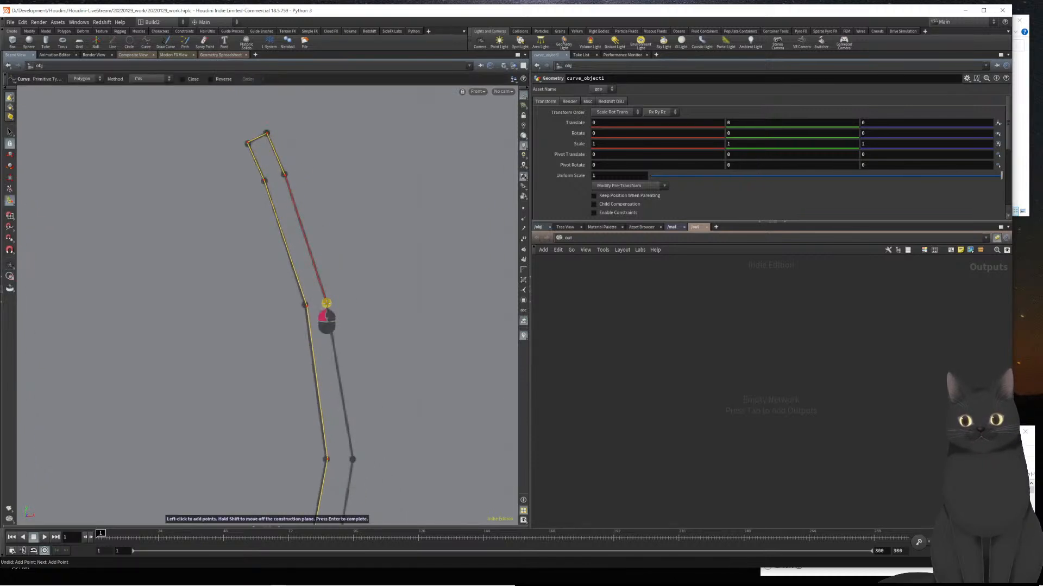
{"action": "left_click", "coordinate": [325, 303]}
{"action": "middle_click_drag", "start_coordinate": [327, 304], "coordinate": [303, 179]}
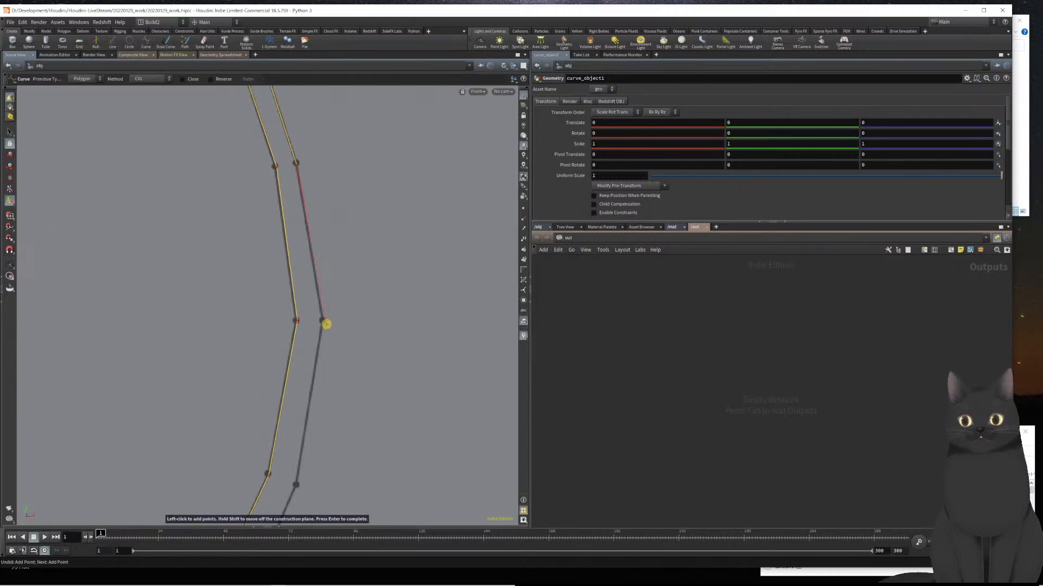
{"action": "left_click", "coordinate": [323, 321]}
{"action": "middle_click_drag", "start_coordinate": [316, 372], "coordinate": [325, 228]}
{"action": "middle_click_drag", "start_coordinate": [332, 310], "coordinate": [342, 258]}
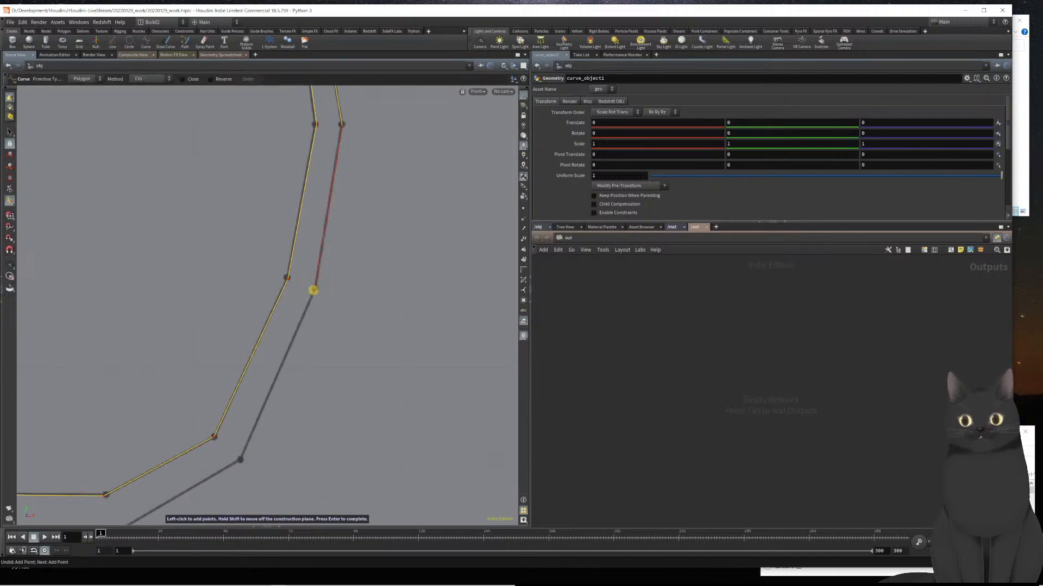
{"action": "left_click", "coordinate": [314, 288]}
{"action": "middle_click_drag", "start_coordinate": [307, 329], "coordinate": [323, 233]}
{"action": "middle_click_drag", "start_coordinate": [300, 349], "coordinate": [316, 273]}
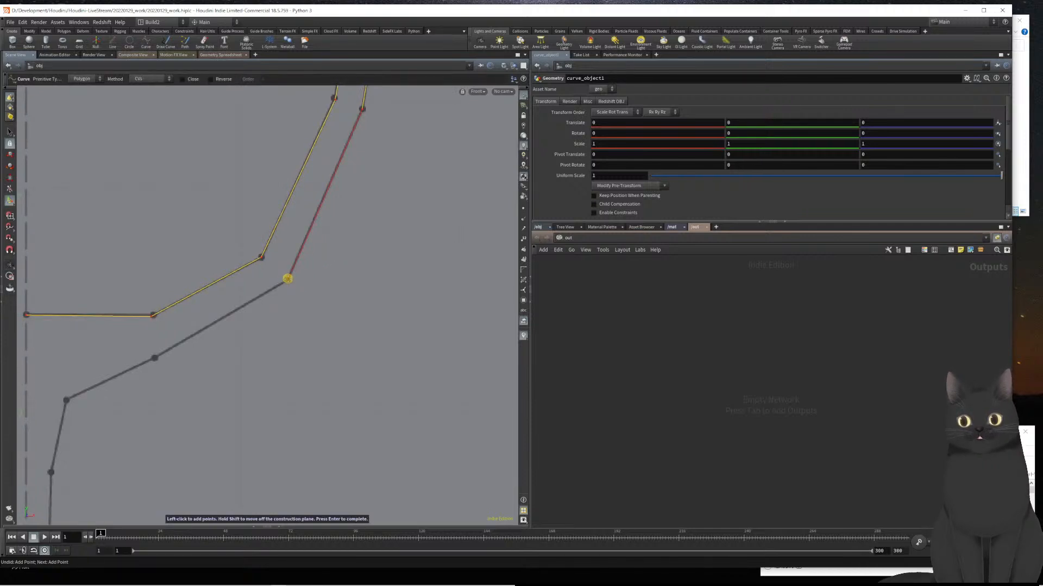
{"action": "left_click", "coordinate": [287, 279]}
- Add two curve points along the underside of the bowl, ending where the profile meets the stem
{"action": "key", "text": "Return"}
{"action": "middle_click_drag", "start_coordinate": [233, 345], "coordinate": [309, 278]}
{"action": "key", "text": "Return"}
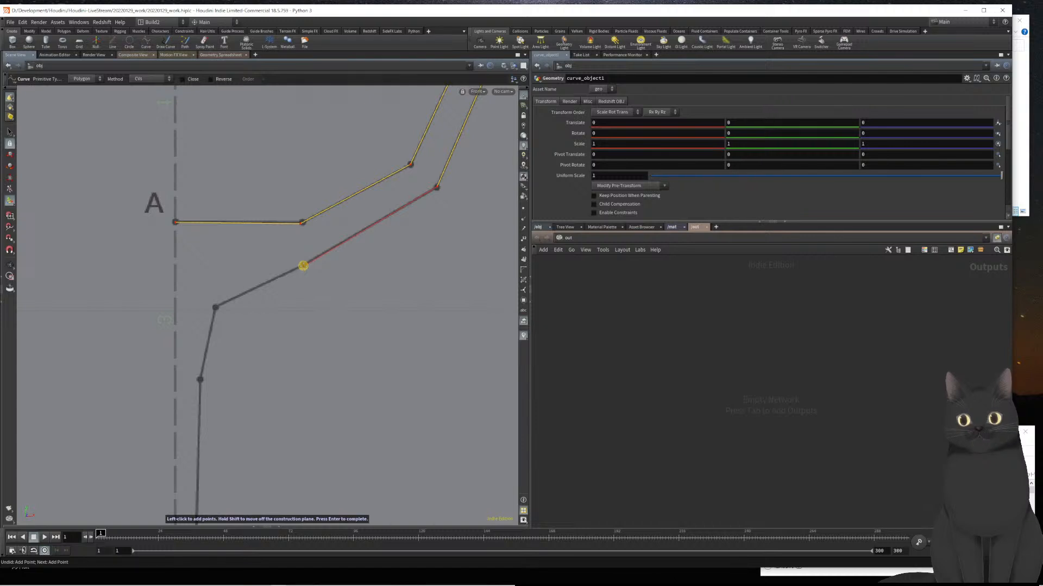
{"action": "left_click", "coordinate": [303, 265]}
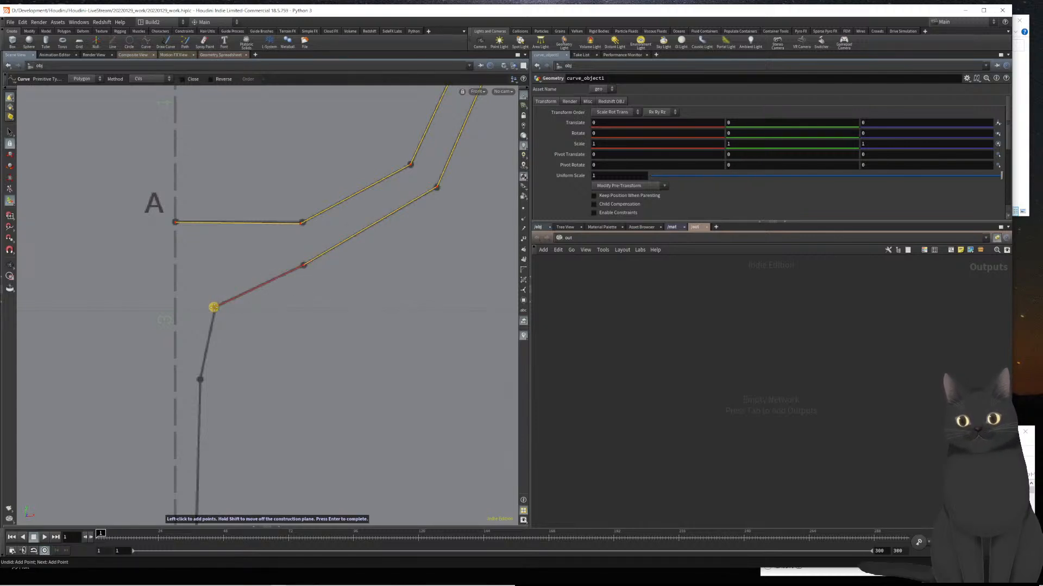
{"action": "left_click", "coordinate": [215, 307]}
{"action": "key", "text": "Return"}
{"action": "middle_click_drag", "start_coordinate": [216, 308], "coordinate": [240, 171]}
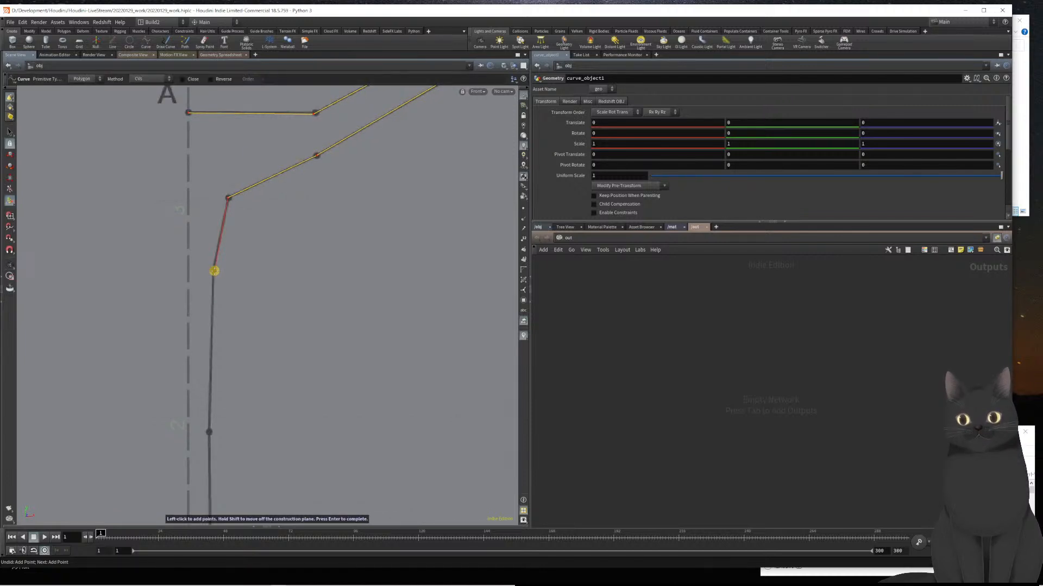
- Trace the stem downward with four more curve points on the reference profile, ending where it starts to flare
{"action": "left_click", "coordinate": [214, 269]}
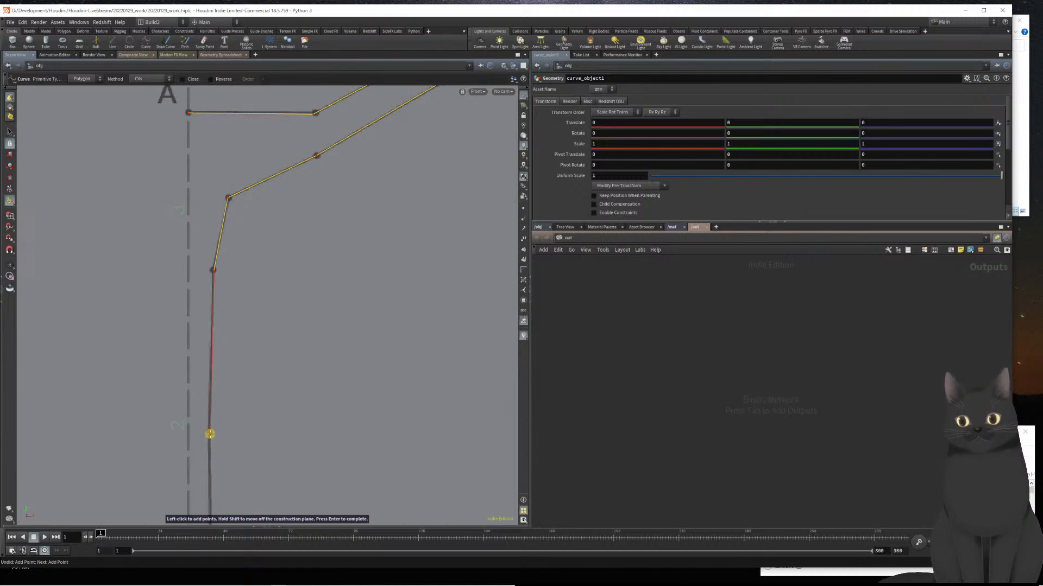
{"action": "left_click", "coordinate": [209, 434]}
{"action": "middle_click_drag", "start_coordinate": [210, 429], "coordinate": [198, 294], "text": "alt"}
{"action": "middle_click_drag", "start_coordinate": [199, 361], "coordinate": [190, 259], "text": "alt"}
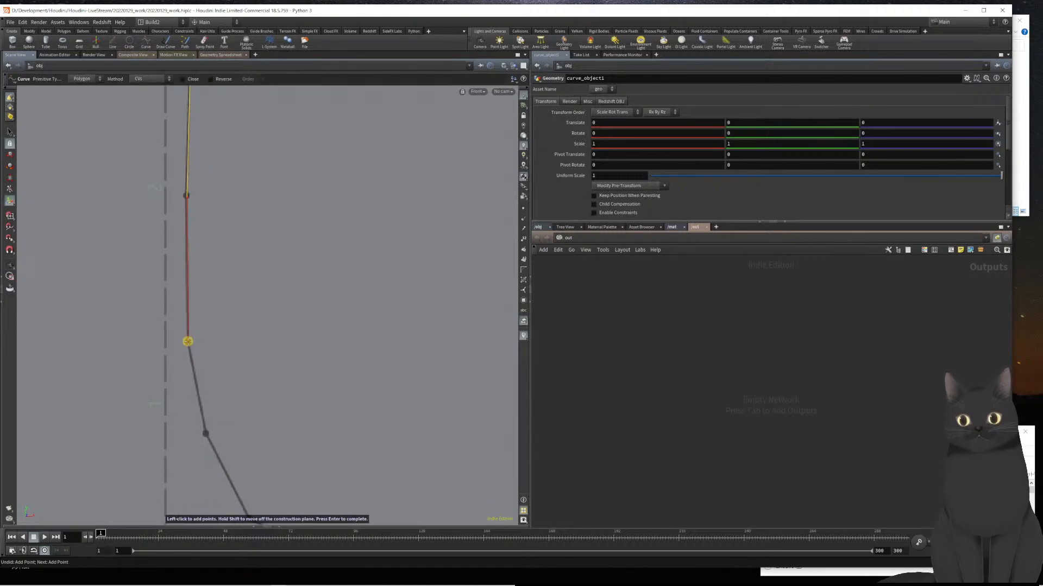
{"action": "left_click", "coordinate": [186, 196]}
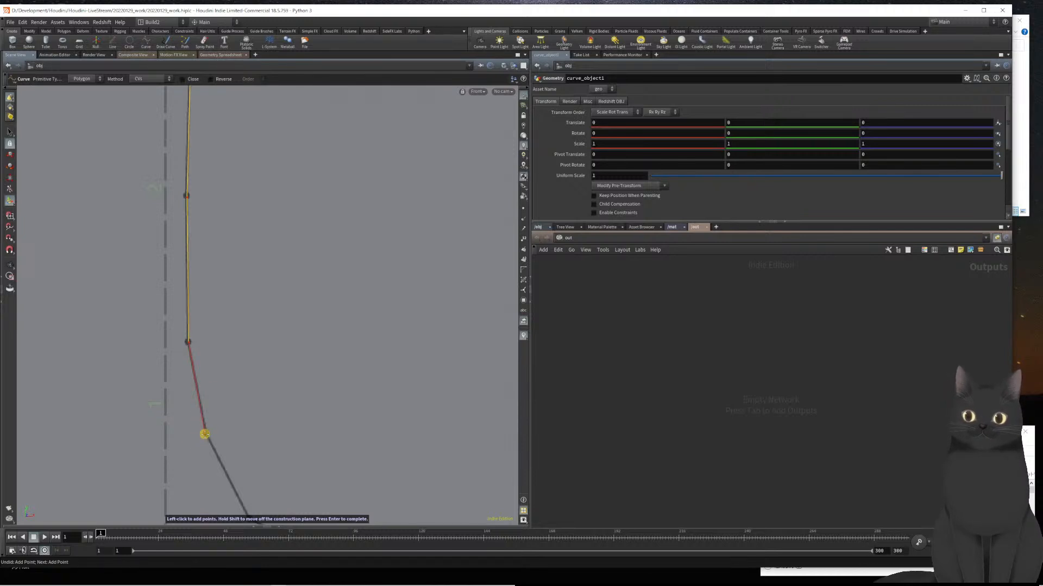
{"action": "left_click", "coordinate": [205, 432]}
- Trace the upper side of the foot with three curve points, from the stem's flare out to the foot's outer edge
{"action": "middle_click_drag", "start_coordinate": [227, 431], "coordinate": [170, 321], "text": "alt"}
{"action": "middle_click_drag", "start_coordinate": [257, 460], "coordinate": [218, 407], "text": "alt"}
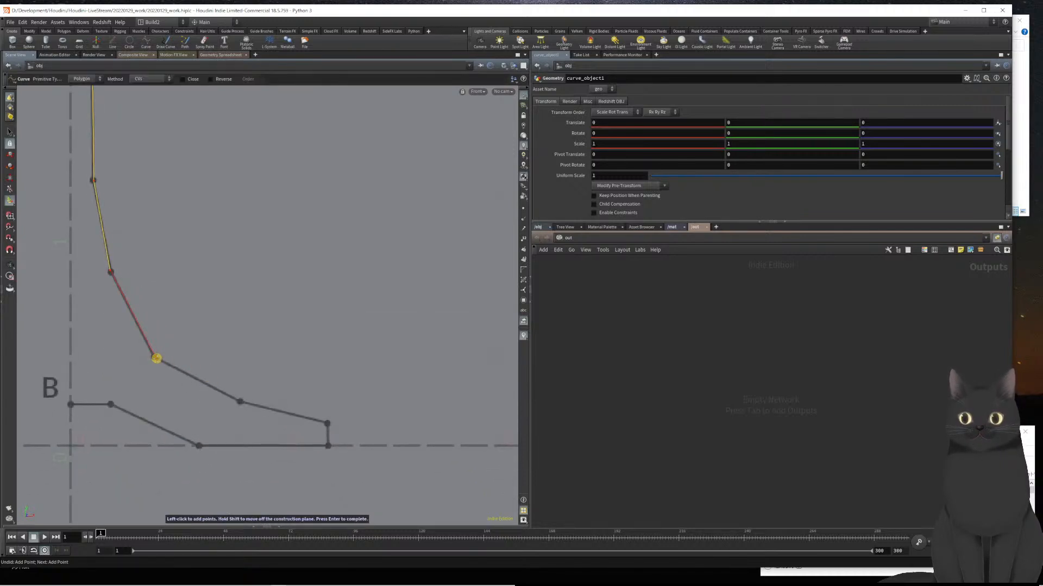
{"action": "left_click", "coordinate": [153, 358]}
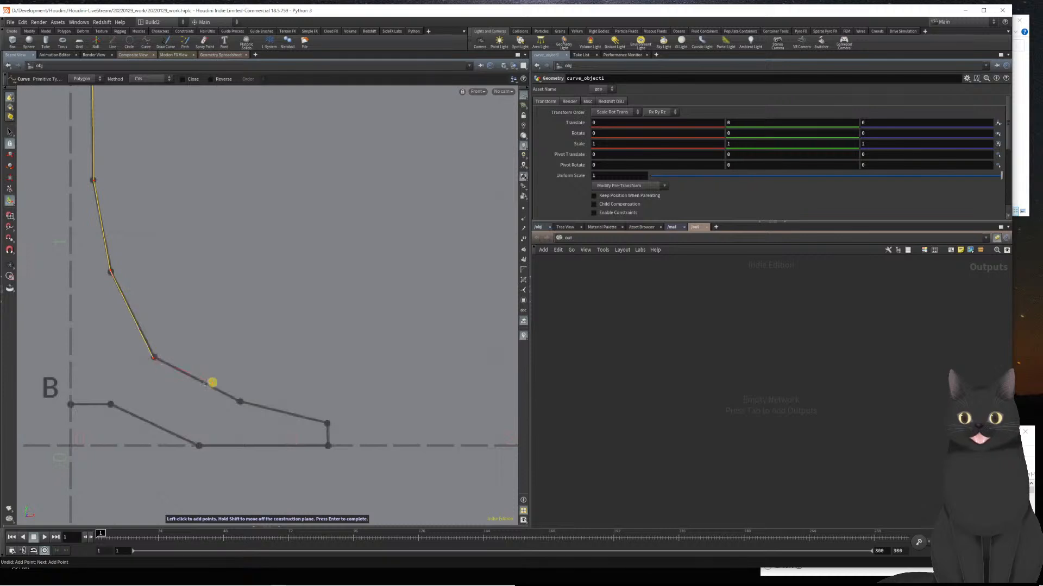
{"action": "left_click", "coordinate": [240, 402]}
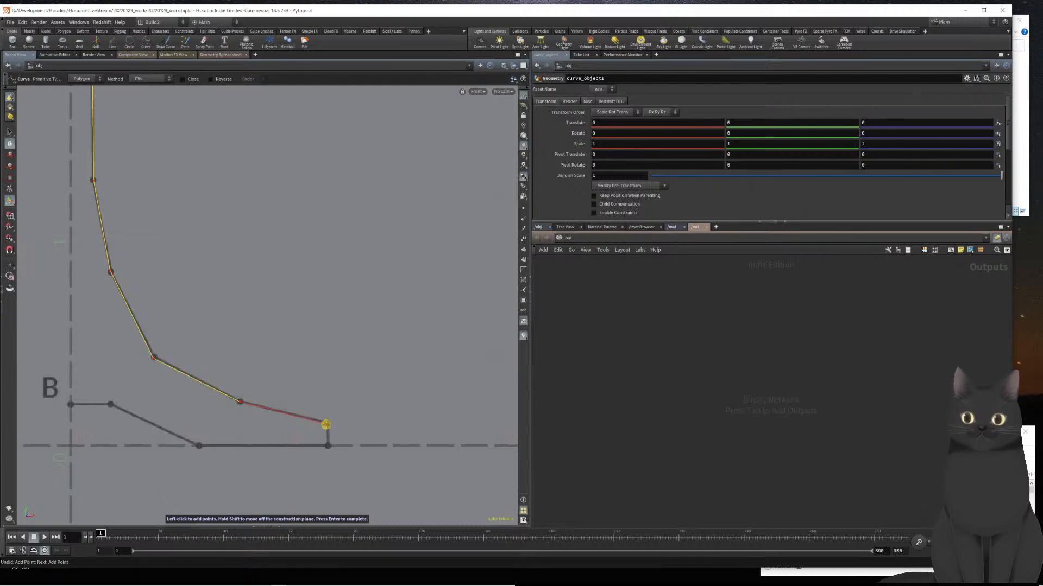
{"action": "left_click", "coordinate": [328, 423]}
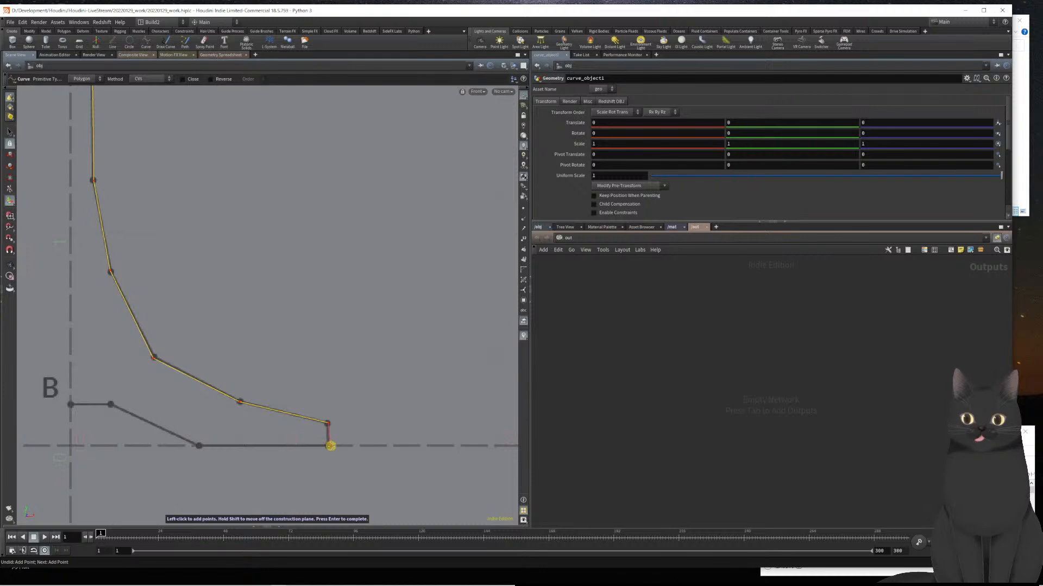
- Trace the foot's outer edge and underside with four curve points ending at point B on the center axis, and finish the curve
{"action": "left_click", "coordinate": [328, 446]}
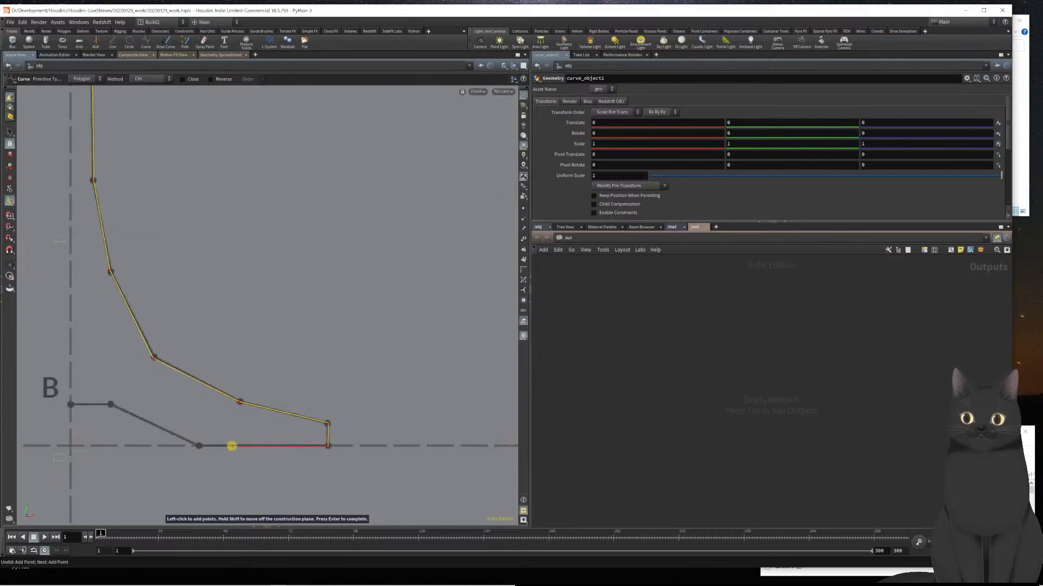
{"action": "left_click", "coordinate": [198, 446]}
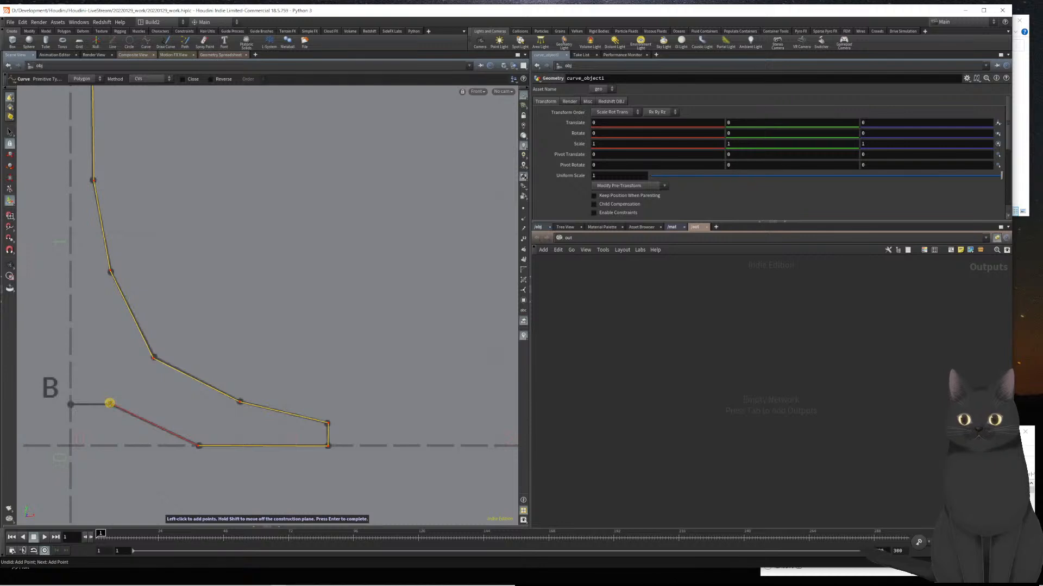
{"action": "left_click", "coordinate": [110, 404]}
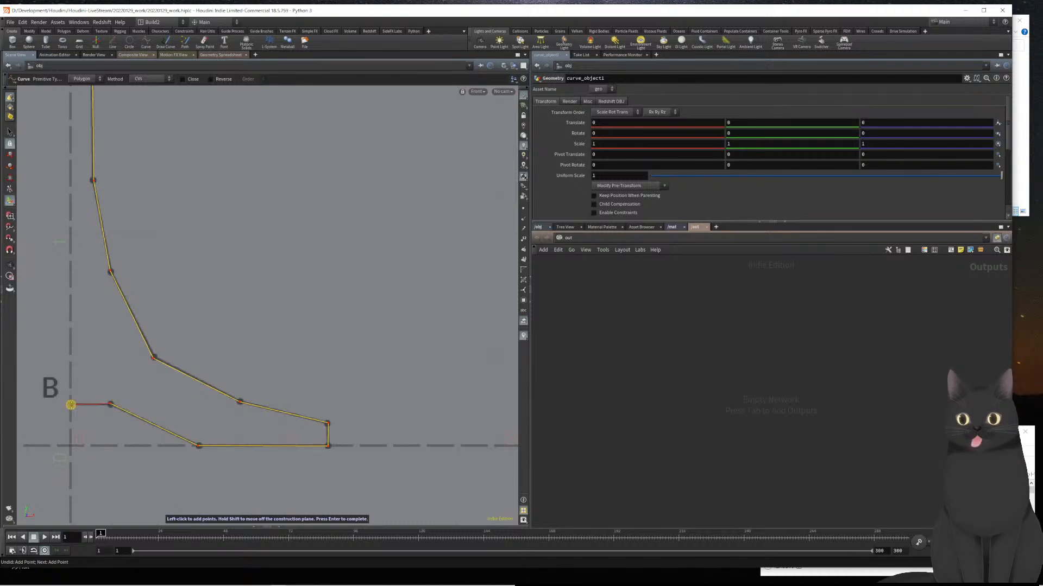
{"action": "left_click", "coordinate": [70, 405]}
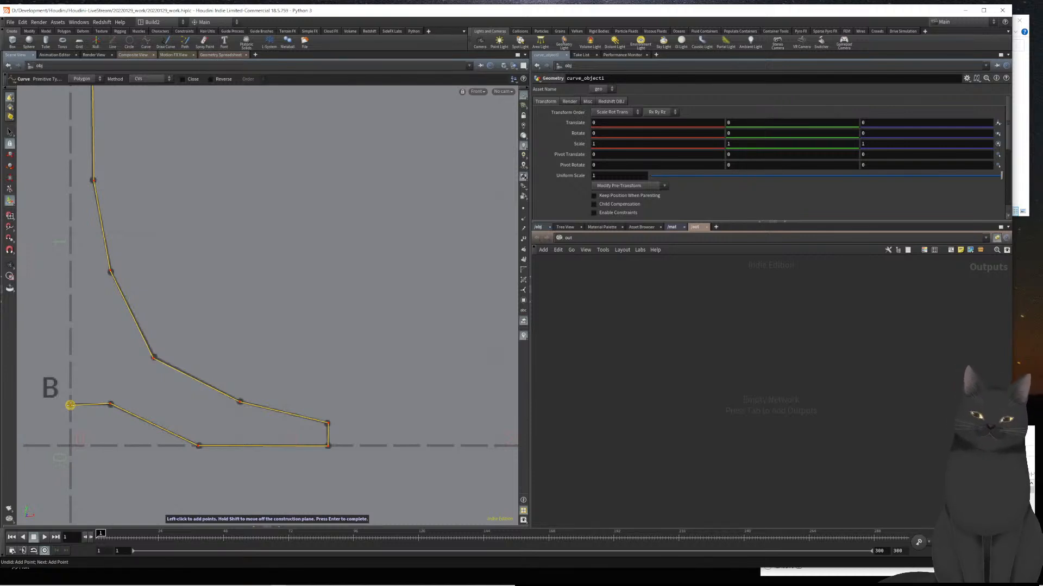
{"action": "middle_click_drag", "start_coordinate": [89, 365], "coordinate": [233, 361]}
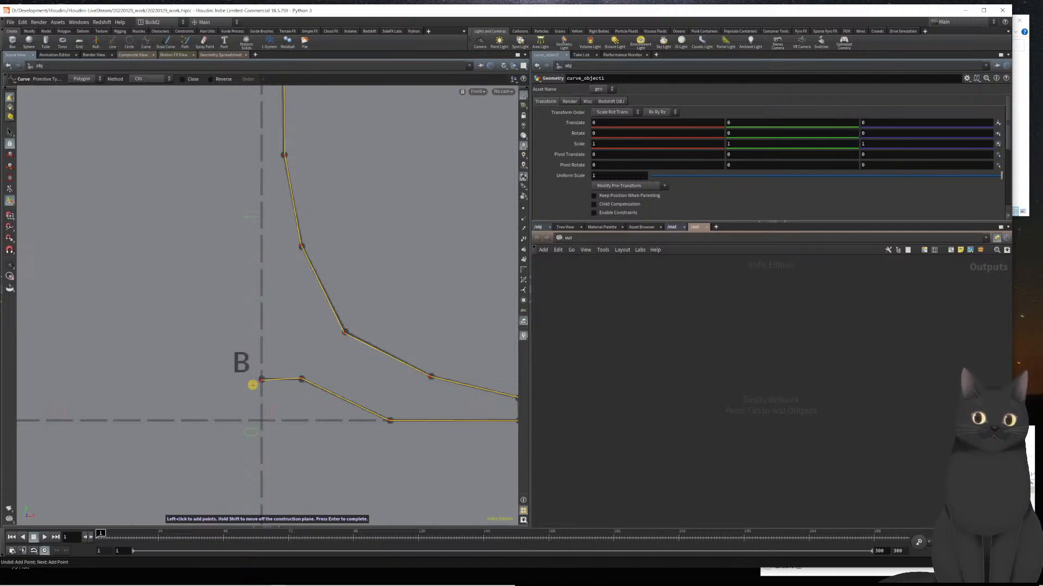
{"action": "key", "text": "Return"}
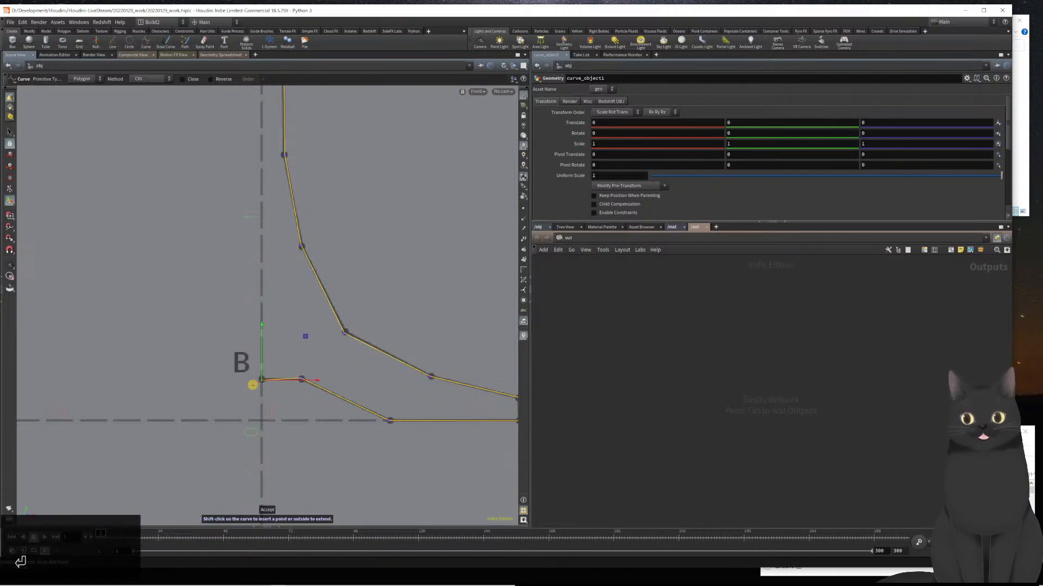
- Show the object-level network and enter curve_object1 to reach its curve1 node
{"action": "scroll", "coordinate": [250, 353], "scroll_direction": "down", "scroll_amount": 6}
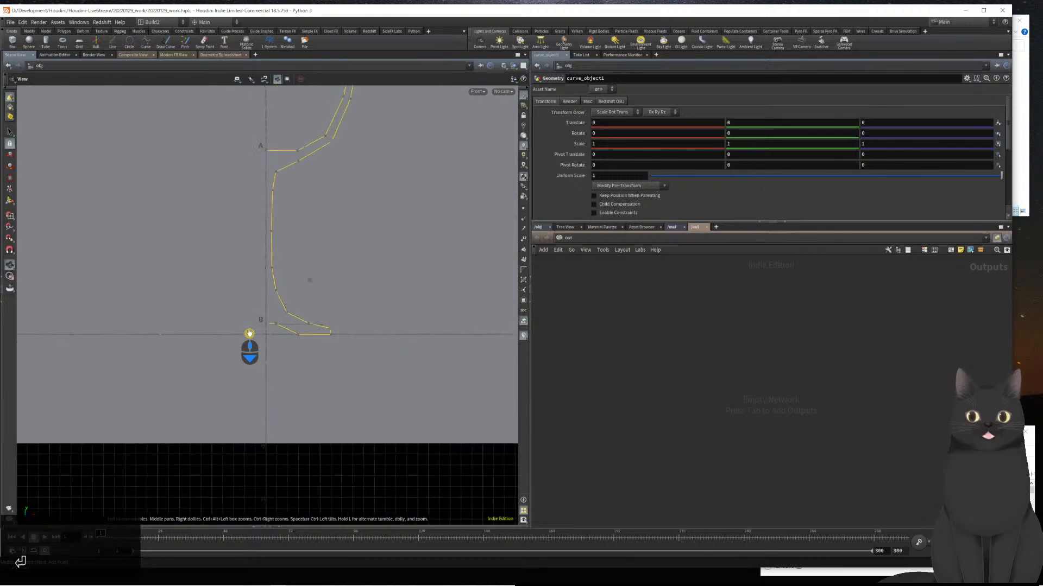
{"action": "scroll", "coordinate": [249, 334], "scroll_direction": "down", "scroll_amount": 3}
{"action": "scroll", "coordinate": [246, 342], "scroll_direction": "up", "scroll_amount": 6}
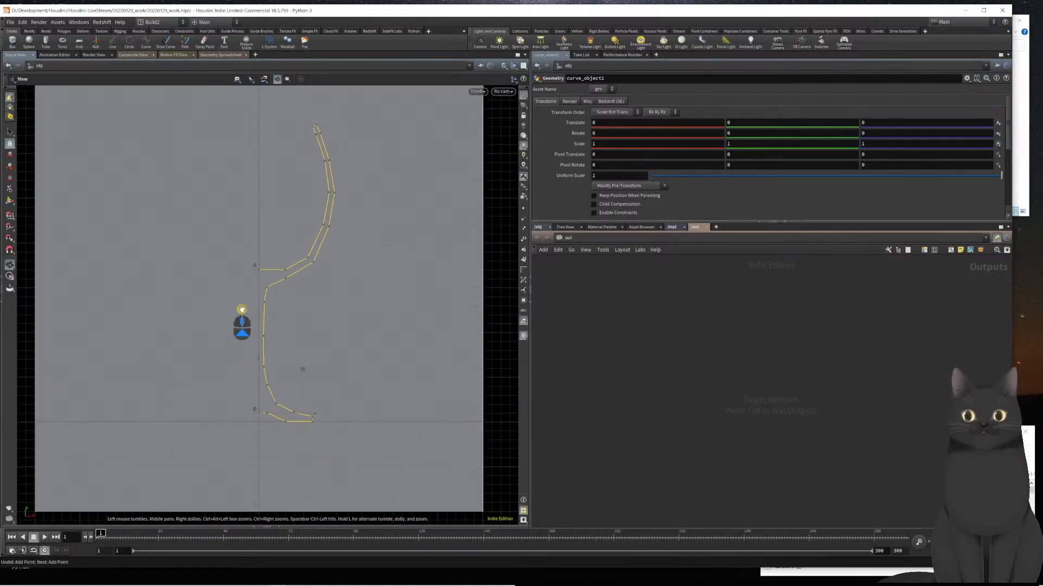
{"action": "scroll", "coordinate": [242, 310], "scroll_direction": "up", "scroll_amount": 1}
{"action": "middle_click_drag", "start_coordinate": [240, 299], "coordinate": [259, 304]}
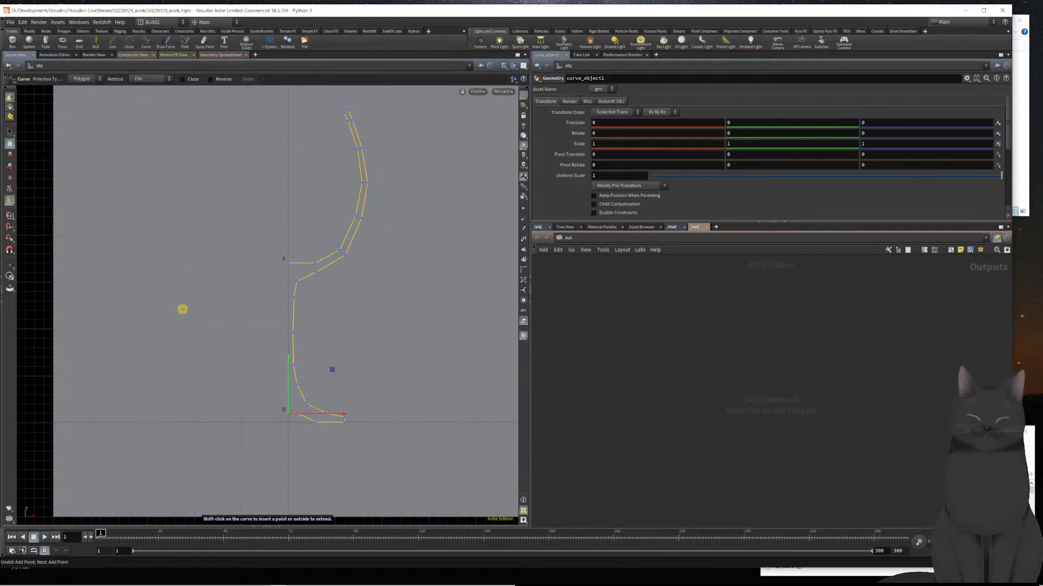
{"action": "key", "text": "space+b"}
{"action": "key", "text": "space+b"}
{"action": "key", "text": "space+b"}
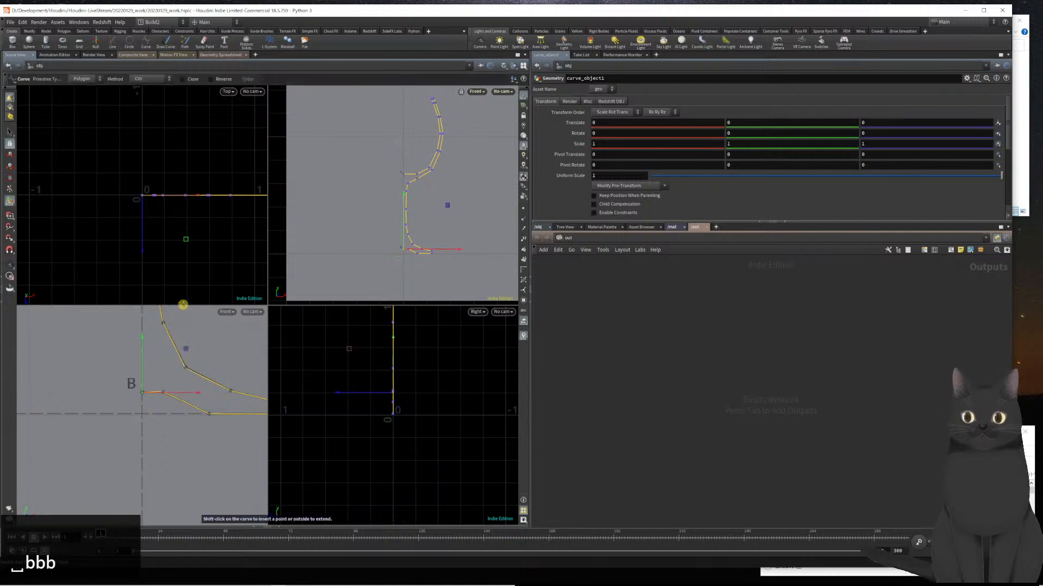
{"action": "left_click", "coordinate": [538, 228]}
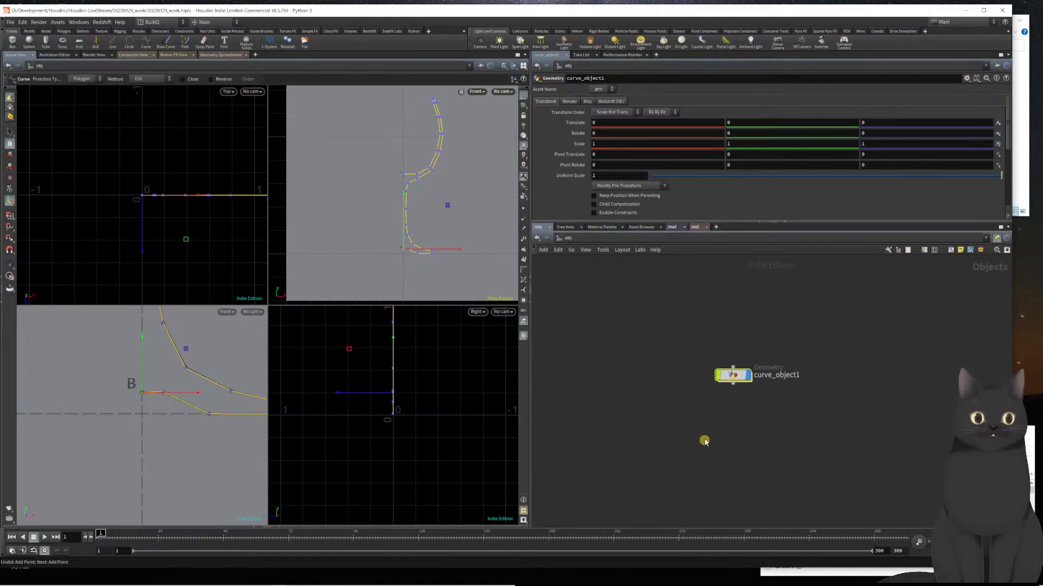
{"action": "double_click", "coordinate": [732, 375]}
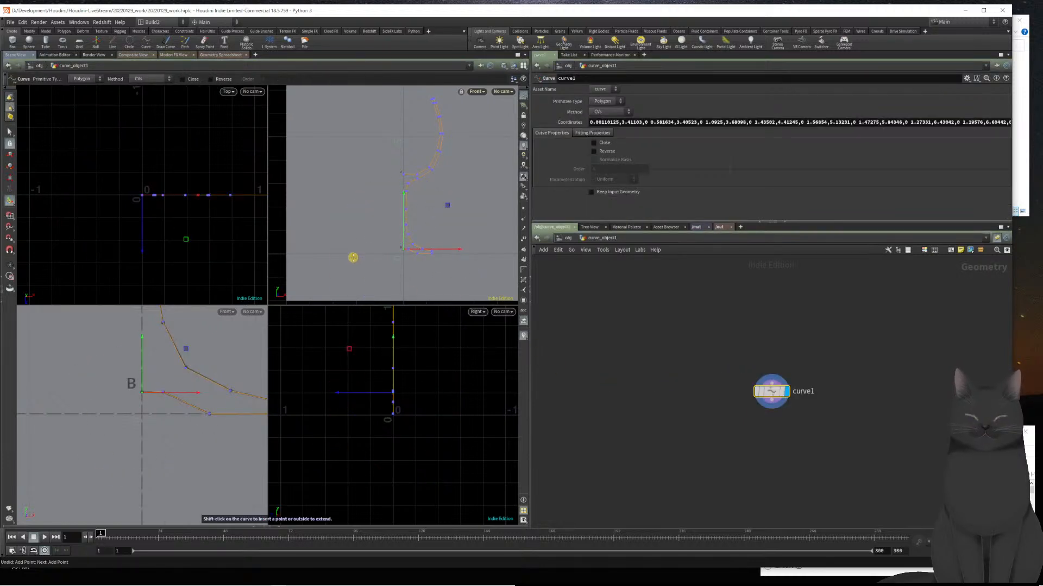
- Change the viewport to a single perspective view and view the complete glass profile curve at an angle
{"action": "key", "text": "1"}
{"action": "key", "text": "space"}
{"action": "key", "text": "b"}
{"action": "key", "text": "1"}
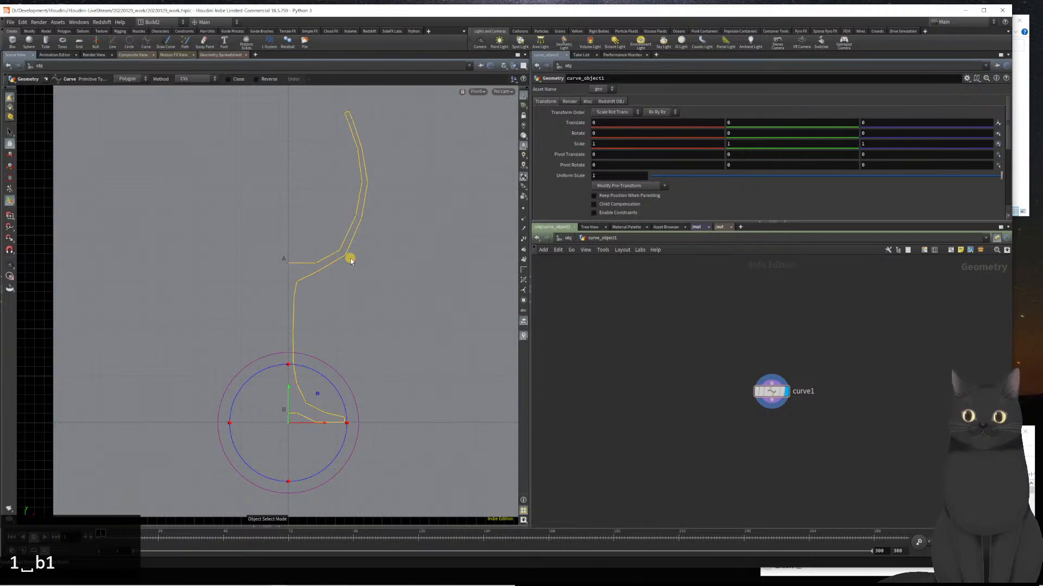
{"action": "key", "text": "space+1"}
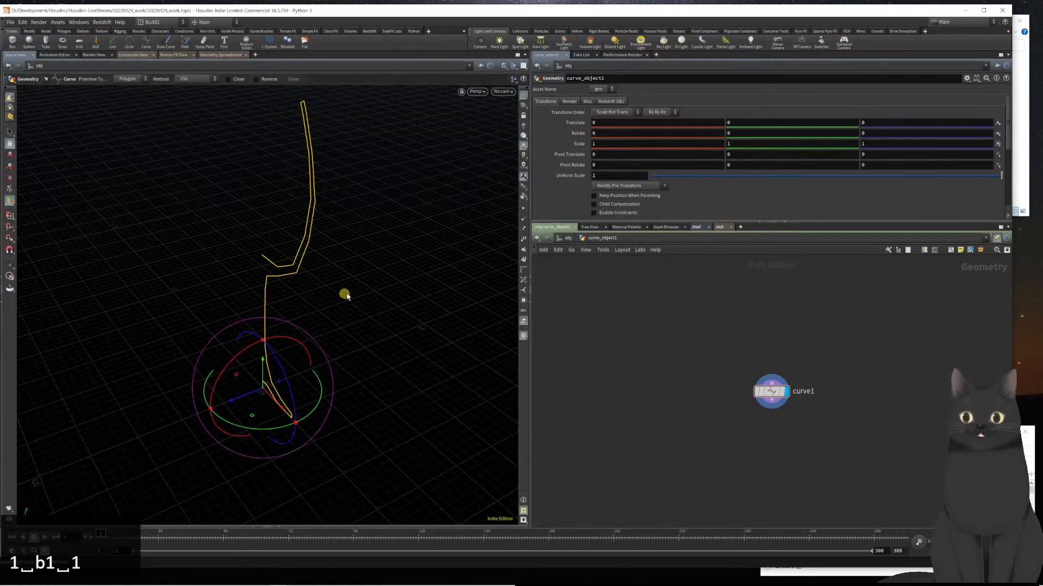
{"action": "mouse_move", "coordinate": [341, 293]}
{"action": "left_mouse_down"}
{"action": "mouse_move", "coordinate": [368, 298]}
{"action": "mouse_move", "coordinate": [333, 303]}
{"action": "mouse_move", "coordinate": [337, 292]}
{"action": "left_mouse_up"}
{"action": "right_click_drag", "start_coordinate": [317, 307], "coordinate": [321, 286]}
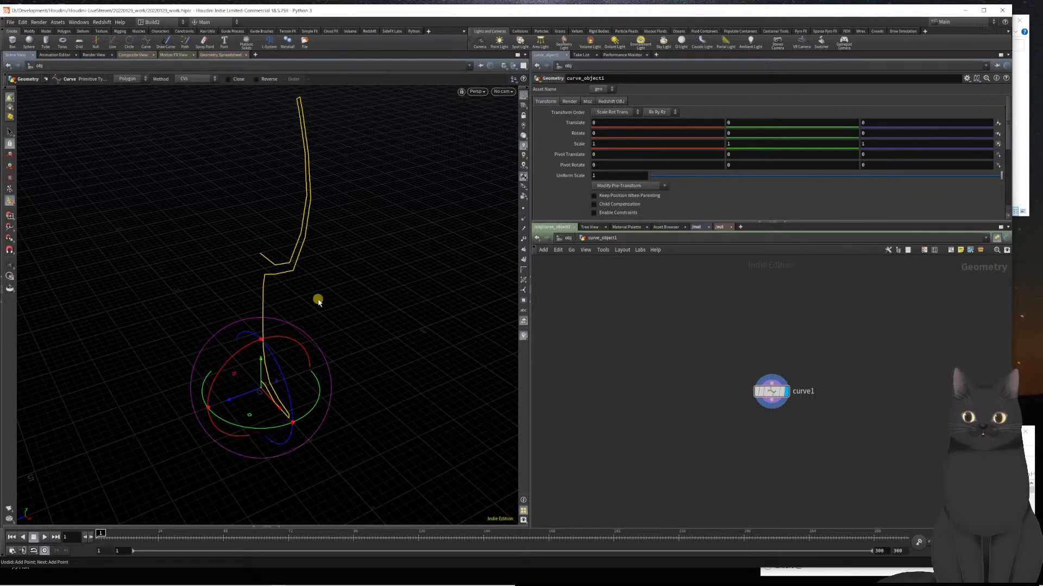
{"action": "key", "text": "Escape"}
{"action": "left_click_drag", "start_coordinate": [318, 298], "coordinate": [305, 340]}
{"action": "key", "text": "h"}
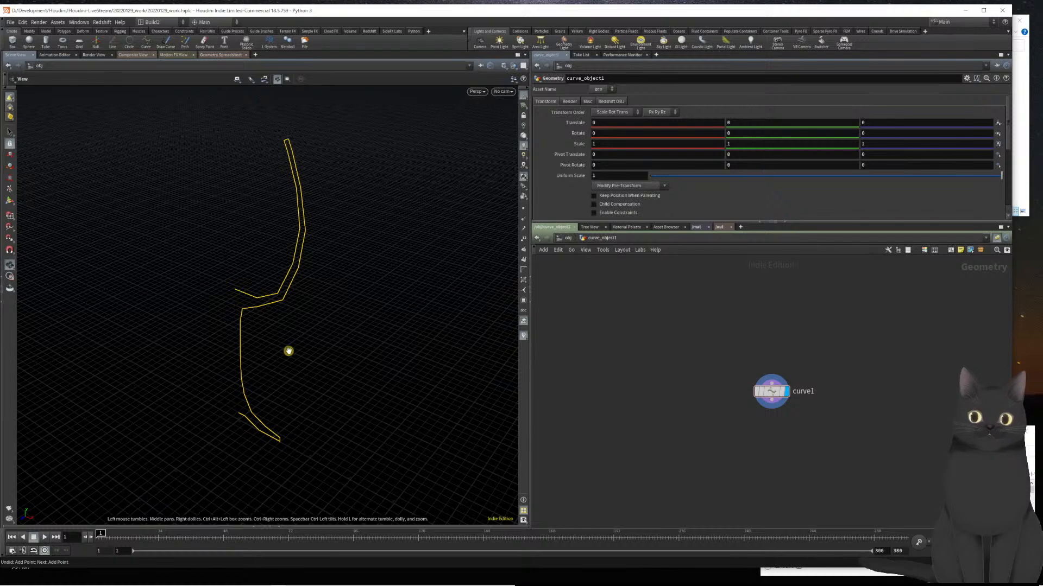
{"action": "mouse_move", "coordinate": [288, 351]}
{"action": "left_mouse_down"}
{"action": "mouse_move", "coordinate": [363, 349]}
{"action": "mouse_move", "coordinate": [309, 360]}
{"action": "mouse_move", "coordinate": [297, 347]}
{"action": "left_mouse_up"}
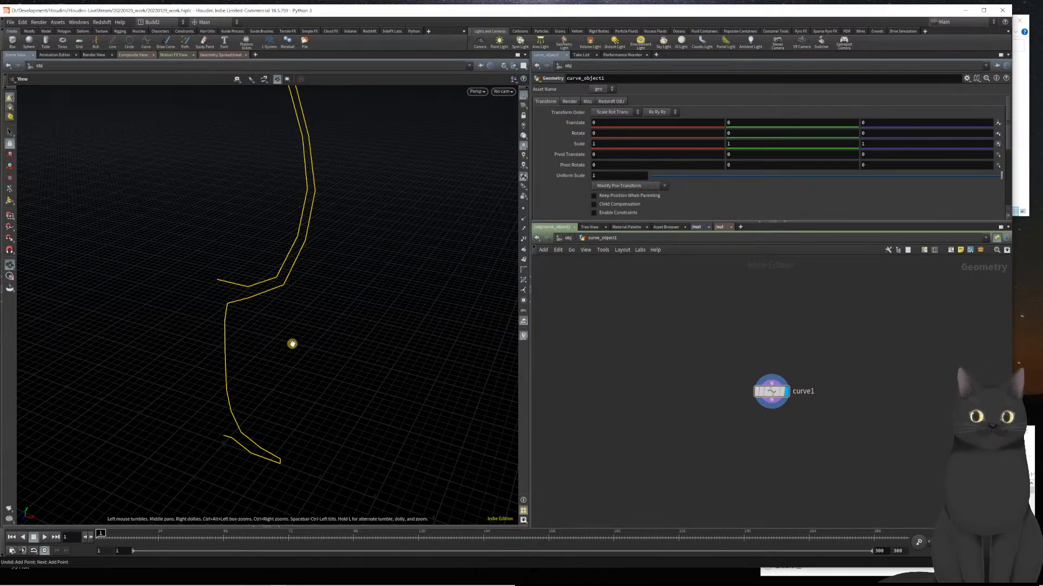
{"action": "key", "text": "c"}
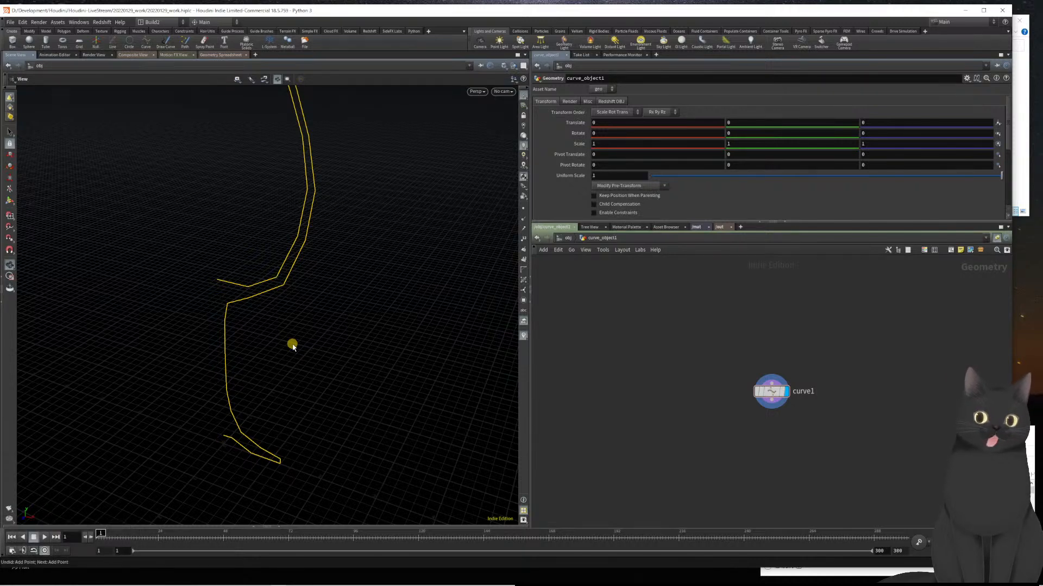
{"action": "key", "text": "space"}
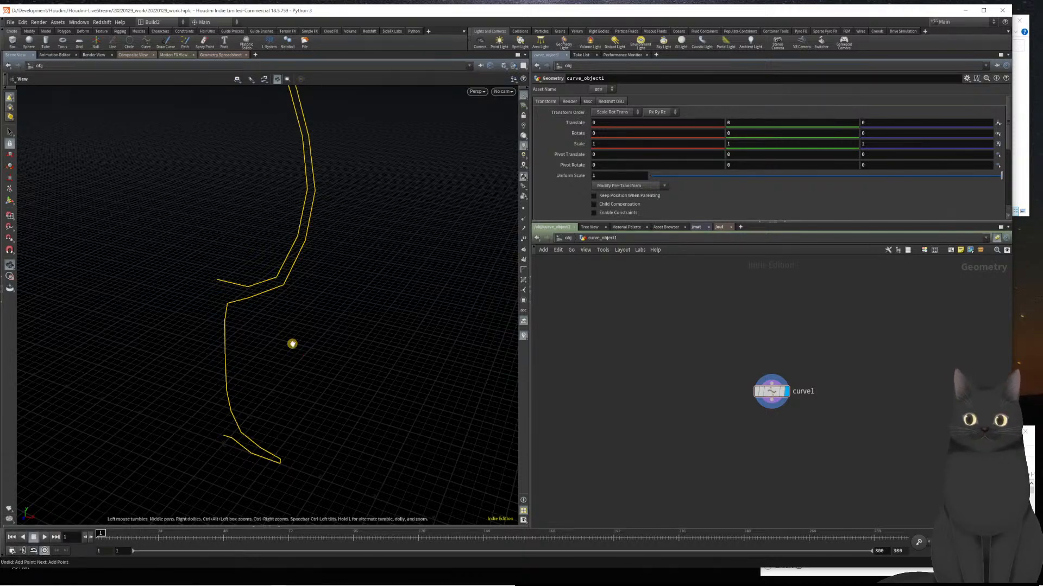
{"action": "key", "text": "c"}
{"action": "key", "text": "c"}
{"action": "key", "text": "c"}
{"action": "key", "text": "c"}
{"action": "key", "text": "c"}
{"action": "key", "text": "c"}
{"action": "key", "text": "c"}
{"action": "key", "text": "c"}
{"action": "key", "text": "c"}
{"action": "key", "text": "c"}
{"action": "key", "text": "c"}
{"action": "key", "text": "c"}
{"action": "key", "text": "c"}
{"action": "key", "text": "c"}
{"action": "key", "text": "c"}
{"action": "key", "text": "c"}
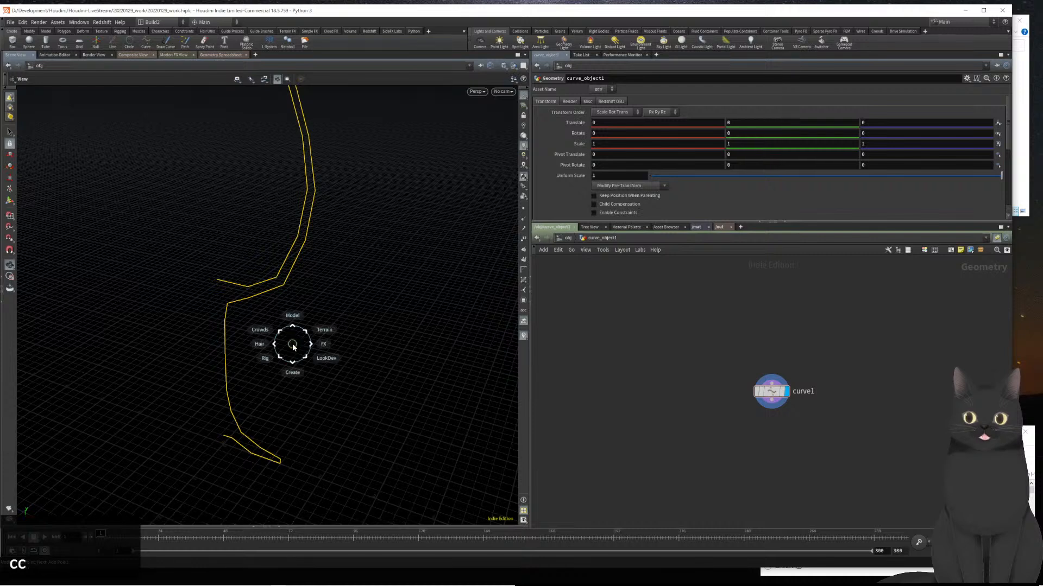
{"action": "key", "text": "c"}
{"action": "key", "text": "c"}
{"action": "key", "text": "c"}
{"action": "key", "text": "c"}
{"action": "key", "text": "c"}
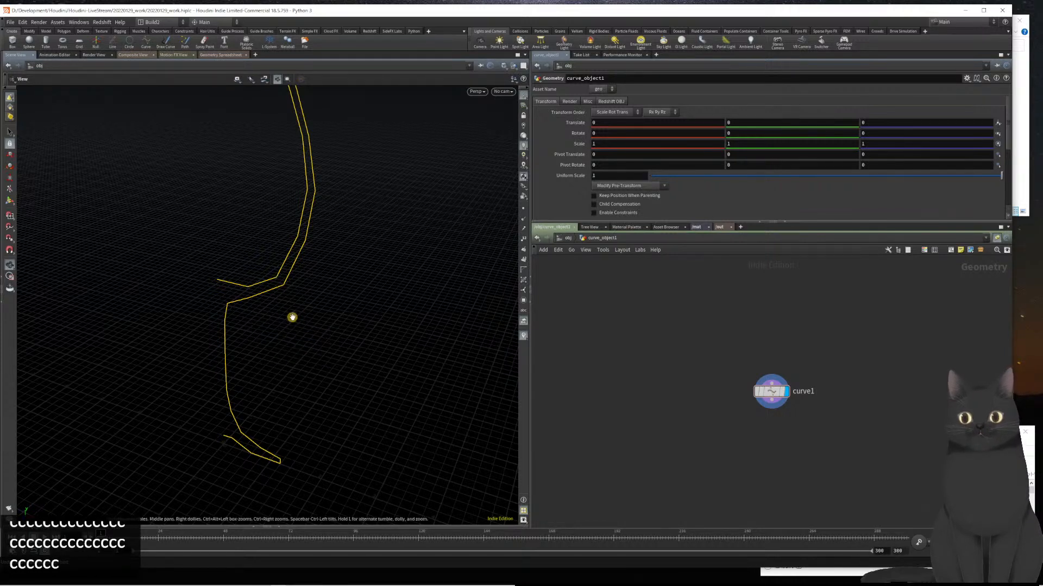
{"action": "key", "text": "c"}
{"action": "key", "text": "c"}
{"action": "key", "text": "c"}
{"action": "key", "text": "c"}
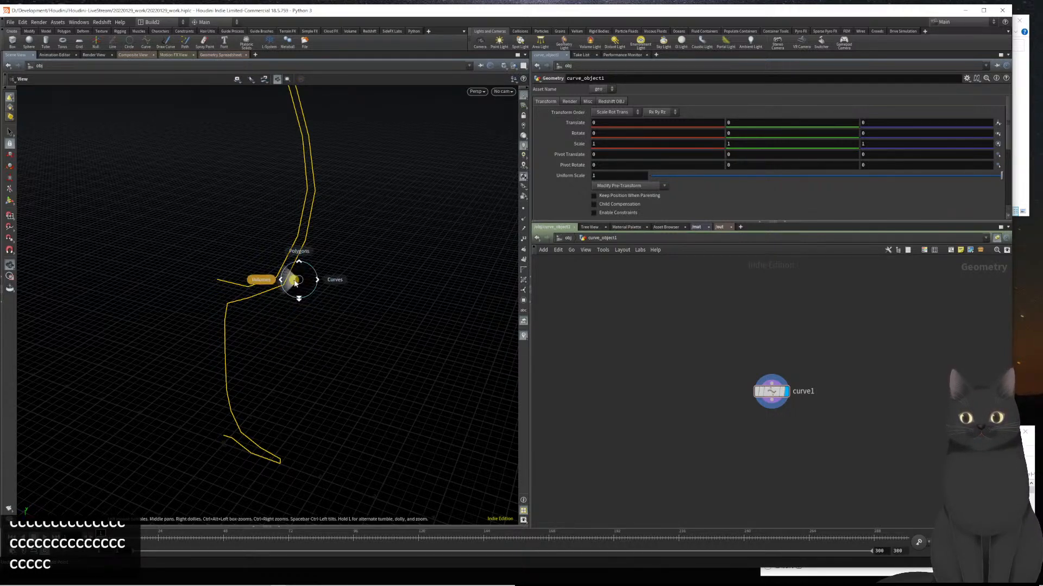
{"action": "key", "text": "c"}
{"action": "left_click", "coordinate": [303, 265]}
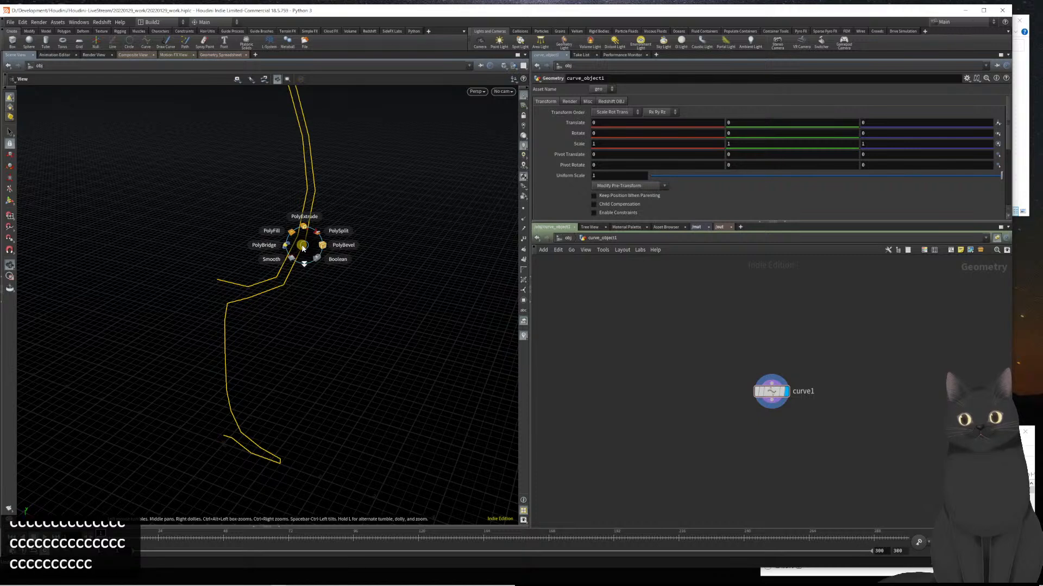
- Apply the Revolve modeling tool to the profile curve around the vertical axis to form the wine glass
{"action": "key", "text": "c"}
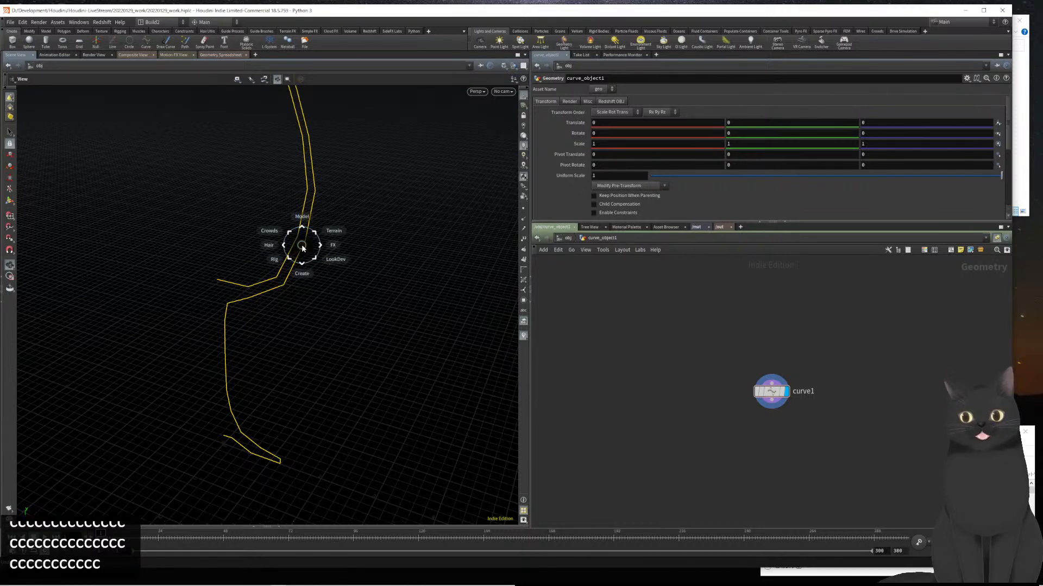
{"action": "left_click", "coordinate": [307, 217]}
{"action": "left_click", "coordinate": [350, 210]}
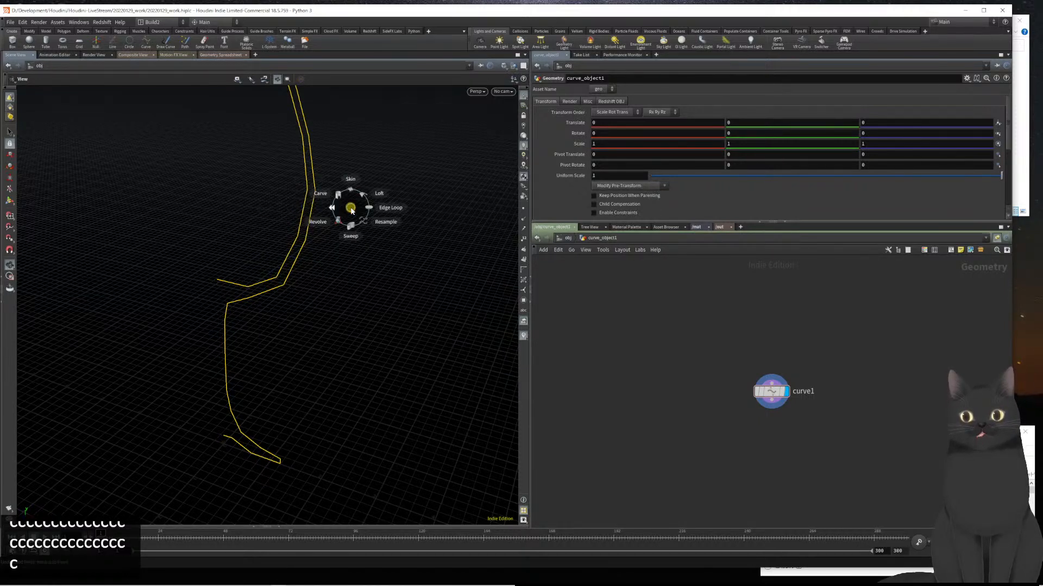
{"action": "left_click", "coordinate": [331, 227]}
{"action": "scroll", "coordinate": [274, 263], "scroll_direction": "down", "scroll_amount": 3}
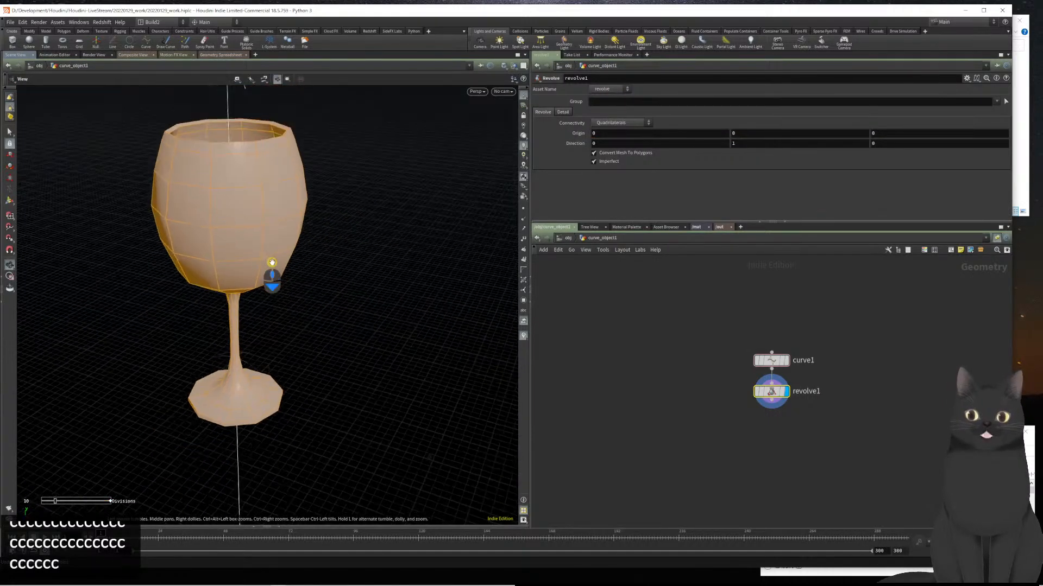
{"action": "scroll", "coordinate": [273, 263], "scroll_direction": "down", "scroll_amount": 2}
{"action": "left_click_drag", "start_coordinate": [275, 261], "coordinate": [293, 290]}
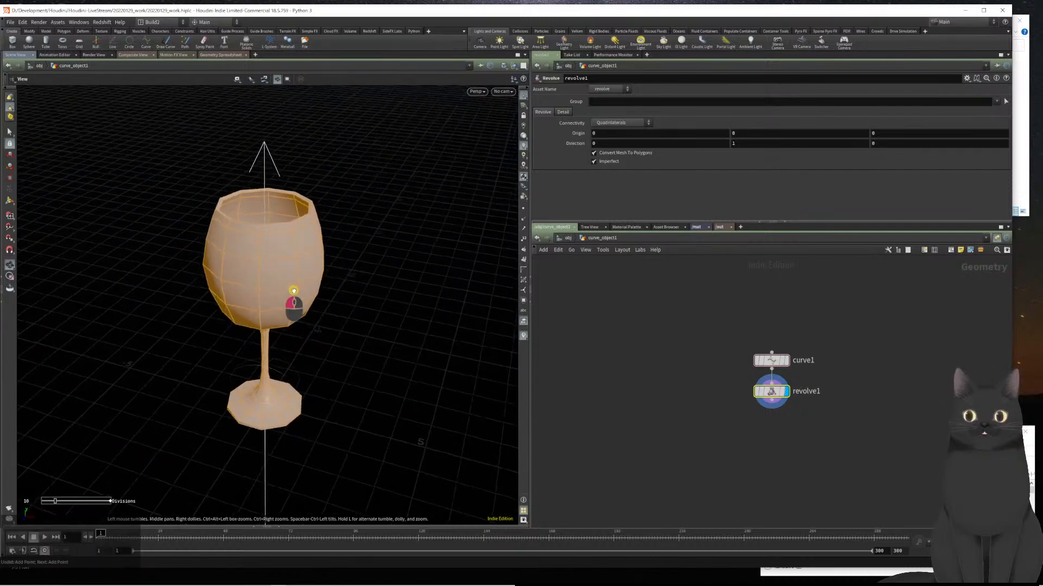
{"action": "key", "text": "Return"}
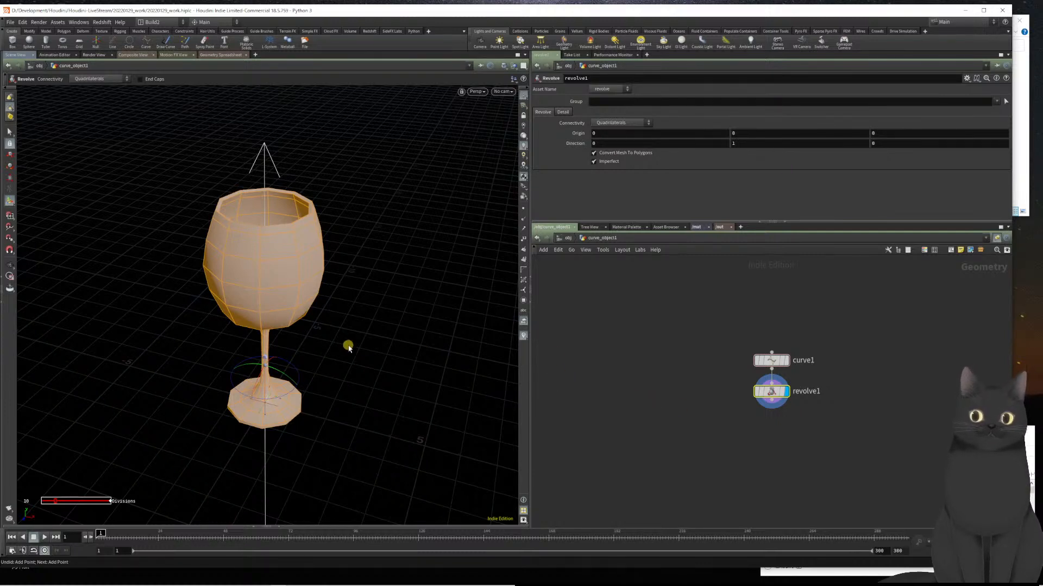
- Activate the Select tool on the revolved wine glass and set it to edge selection
{"action": "mouse_move", "coordinate": [283, 270]}
{"action": "left_mouse_down", "text": "alt"}
{"action": "mouse_move", "coordinate": [284, 309]}
{"action": "mouse_move", "coordinate": [276, 281]}
{"action": "left_mouse_up", "text": "alt"}
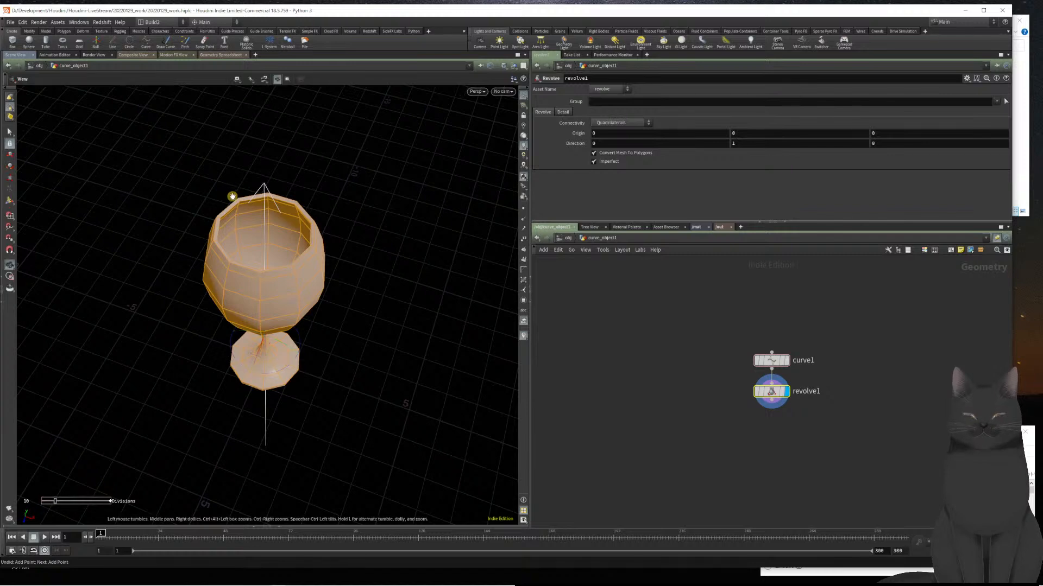
{"action": "scroll", "coordinate": [237, 206], "scroll_direction": "up", "scroll_amount": 5}
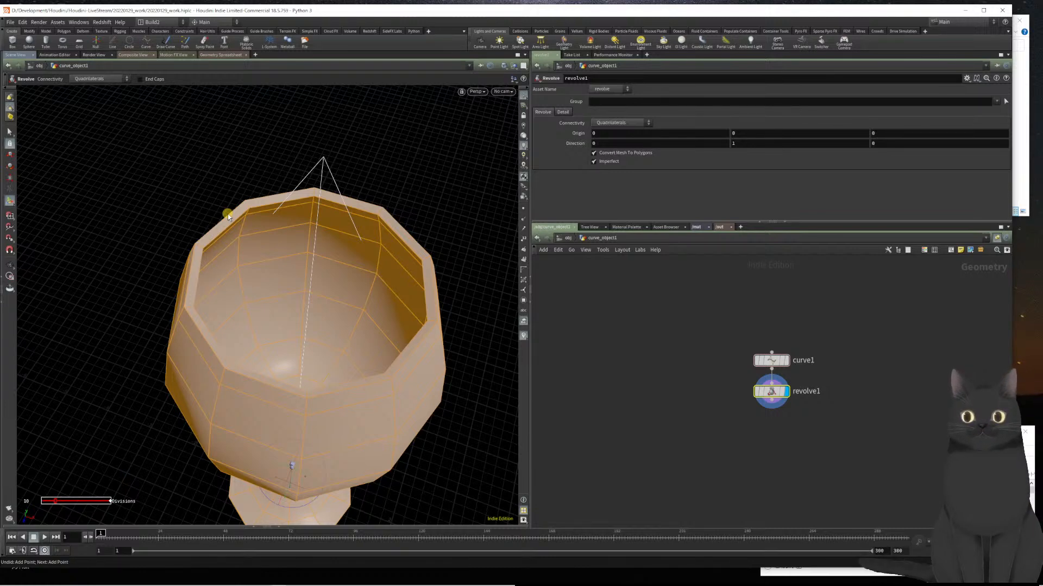
{"action": "key", "text": "Return"}
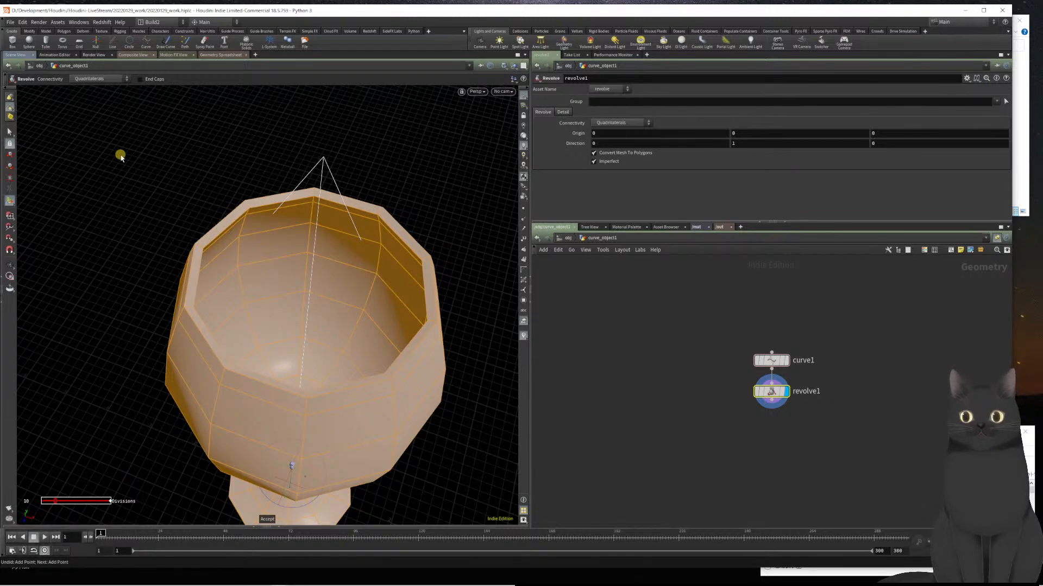
{"action": "key", "text": "s"}
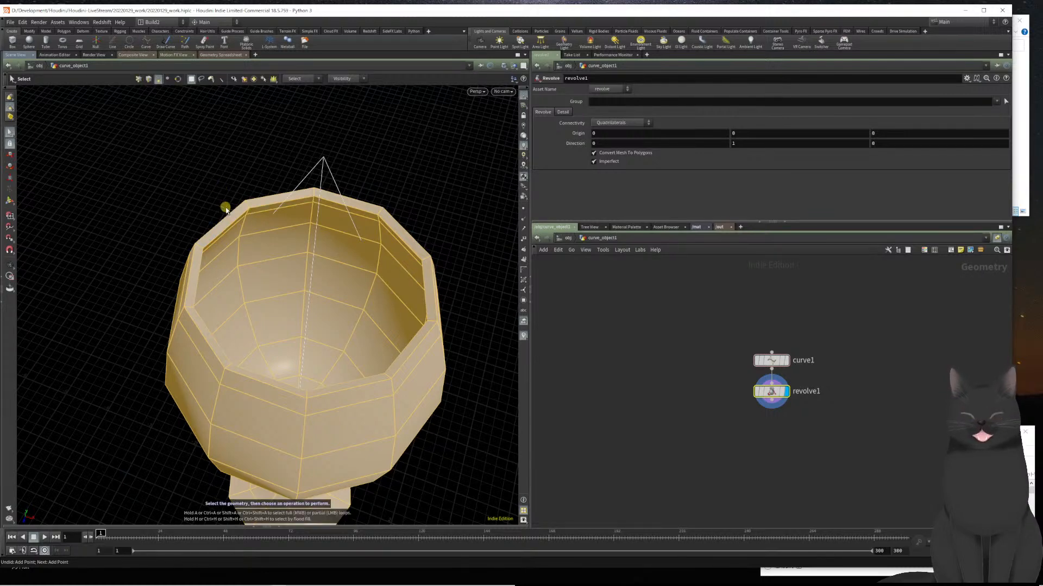
{"action": "key", "text": "2"}
{"action": "key", "text": "3"}
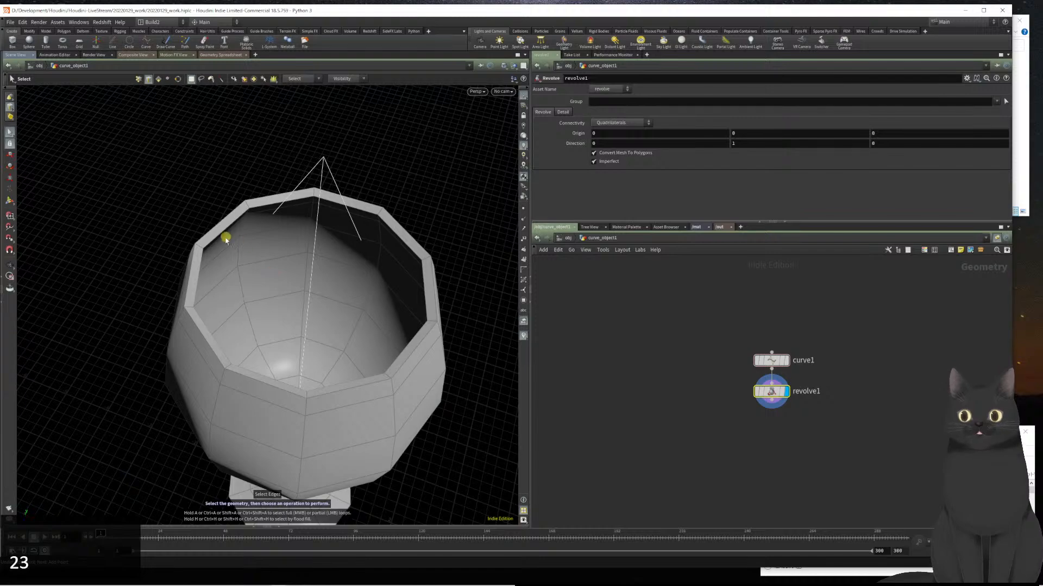
- Select the outer and inner edge loops around the rim of the glass bowl
{"action": "key", "text": "Escape"}
{"action": "mouse_move", "coordinate": [219, 232]}
{"action": "left_mouse_down"}
{"action": "mouse_move", "coordinate": [203, 206]}
{"action": "mouse_move", "coordinate": [214, 215]}
{"action": "left_mouse_up"}
{"action": "key", "text": "s"}
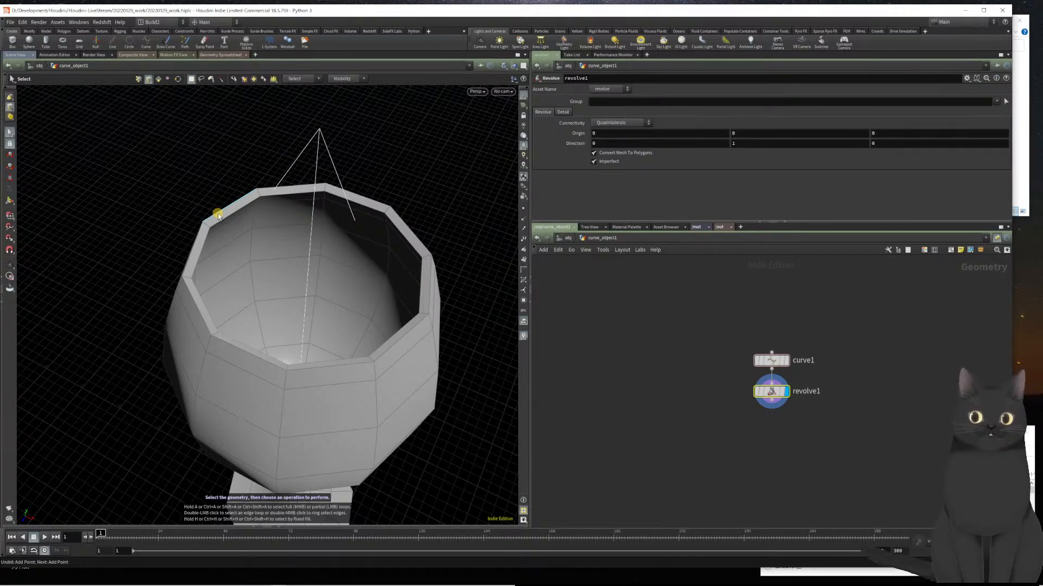
{"action": "left_click", "coordinate": [217, 214]}
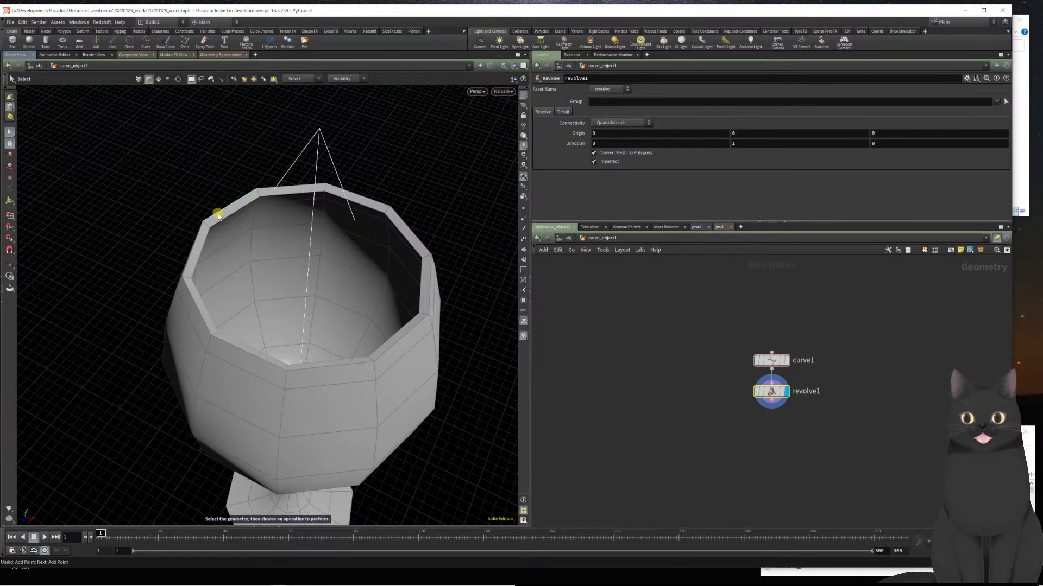
{"action": "double_click", "coordinate": [273, 188]}
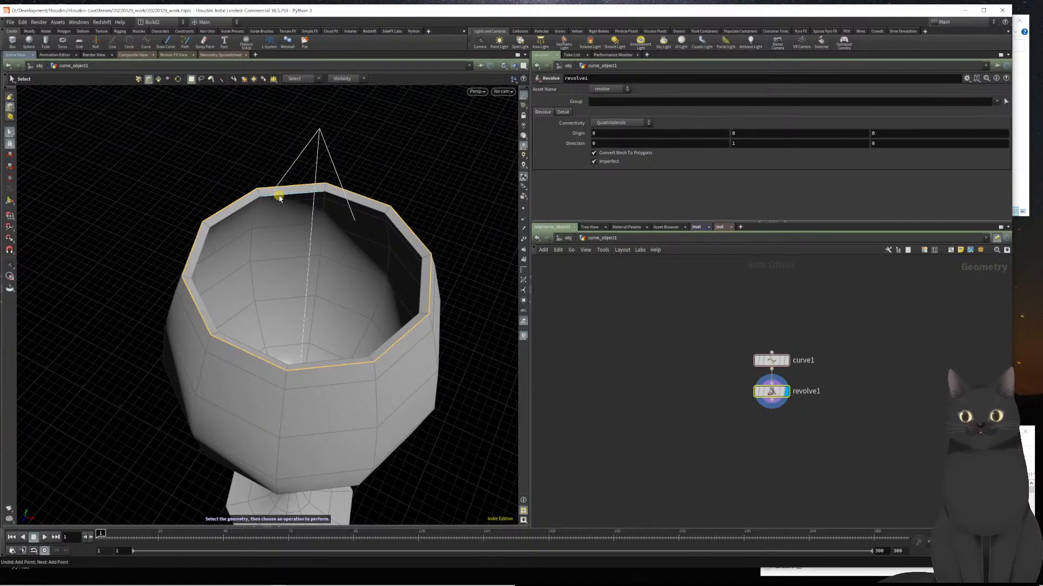
{"action": "double_click", "coordinate": [280, 196], "text": "shift"}
- Try a box selection of edges on the foot, and reselect the two rim edge loops
{"action": "key", "text": "Escape"}
{"action": "left_click_drag", "start_coordinate": [256, 279], "coordinate": [233, 266]}
{"action": "scroll", "coordinate": [214, 305], "scroll_direction": "down", "scroll_amount": 5}
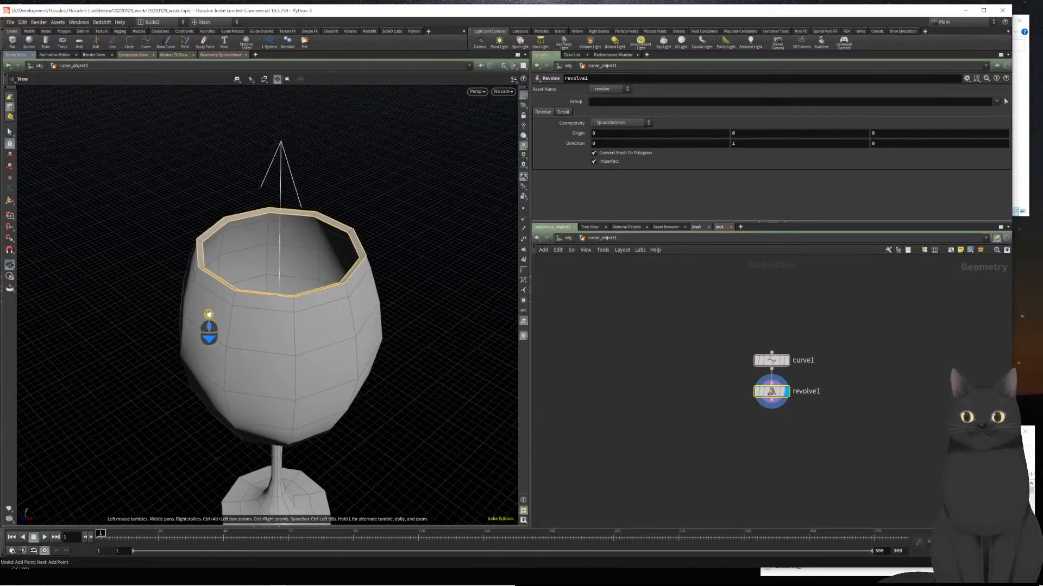
{"action": "left_click_drag", "start_coordinate": [226, 356], "coordinate": [198, 284]}
{"action": "key", "text": "s"}
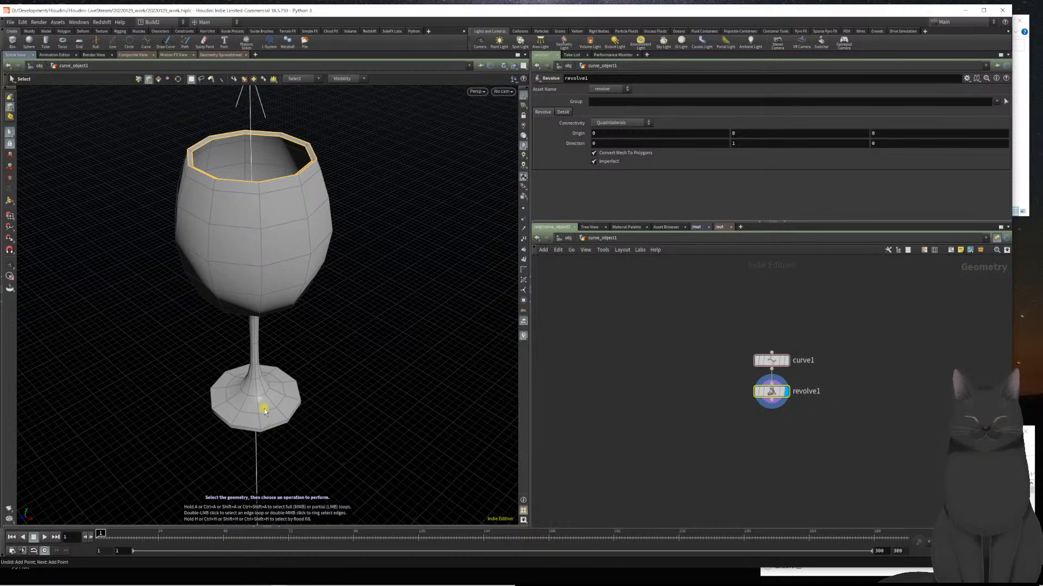
{"action": "mouse_move", "coordinate": [251, 400]}
{"action": "middle_mouse_down"}
{"action": "mouse_move", "coordinate": [248, 355]}
{"action": "mouse_move", "coordinate": [222, 403]}
{"action": "mouse_move", "coordinate": [187, 403]}
{"action": "mouse_move", "coordinate": [196, 392]}
{"action": "middle_mouse_up"}
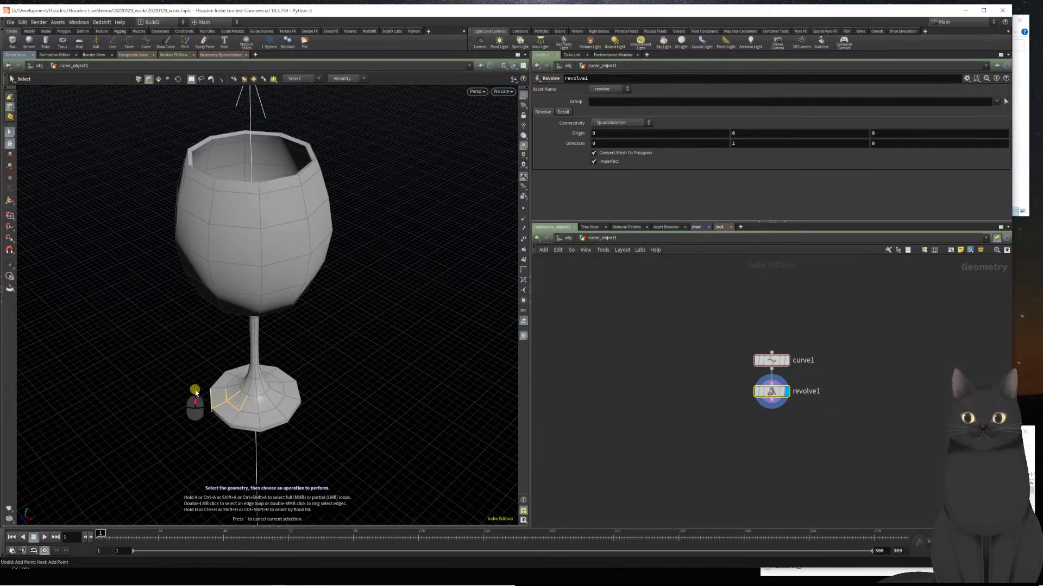
{"action": "left_click_drag", "start_coordinate": [203, 289], "coordinate": [224, 162], "text": "alt"}
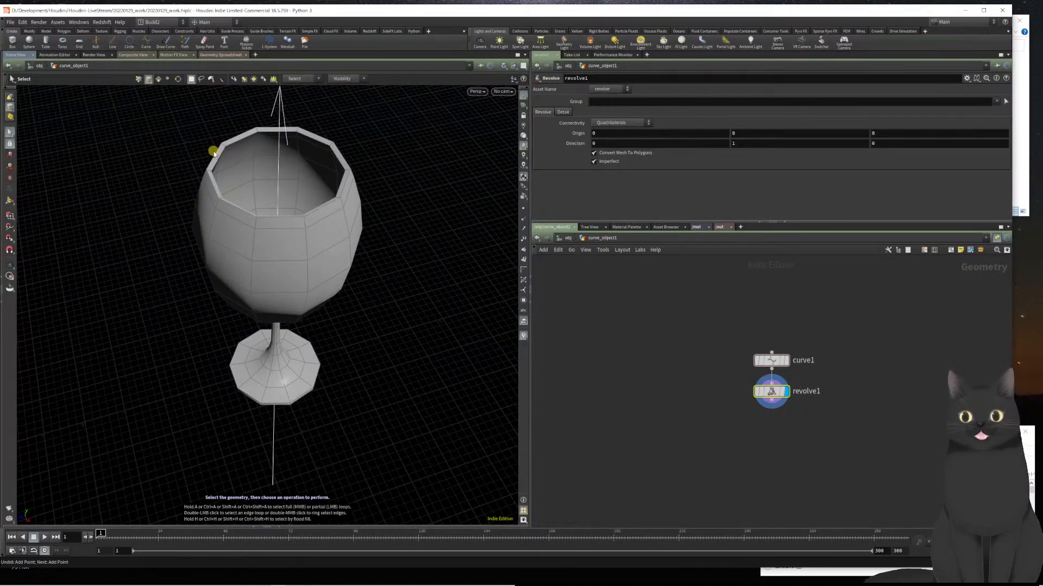
{"action": "double_click", "coordinate": [217, 158]}
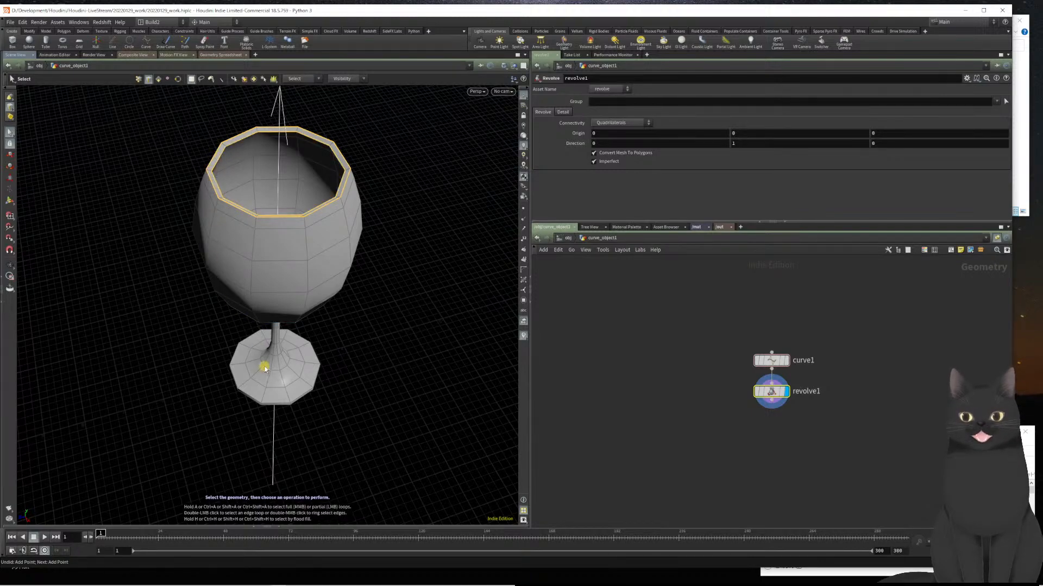
- Add the upper and lower edge loops of the foot's outer border to the rim selection
{"action": "key", "text": "Escape"}
{"action": "scroll", "coordinate": [268, 381], "scroll_direction": "up", "scroll_amount": 10}
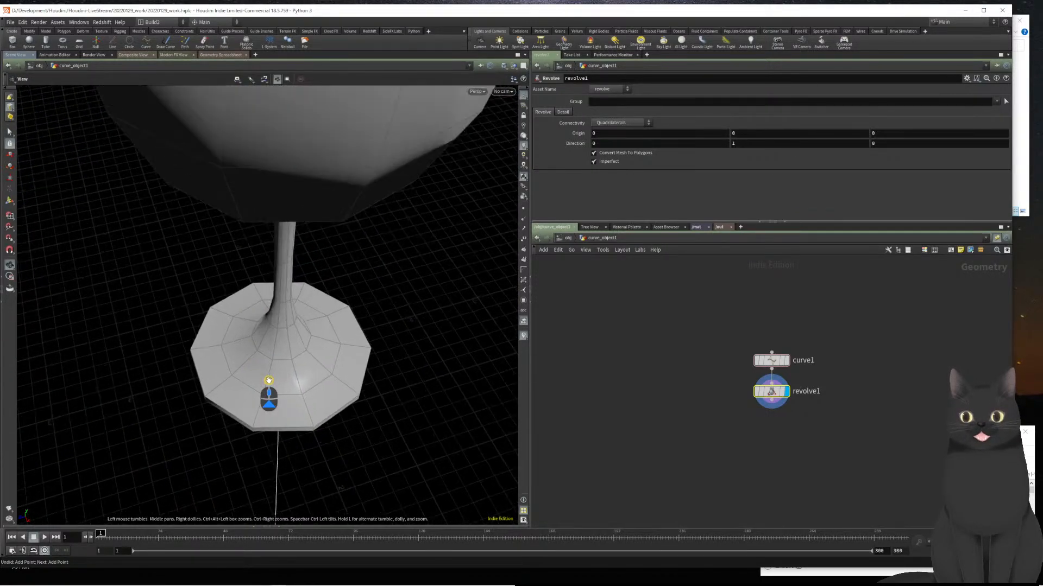
{"action": "left_click_drag", "start_coordinate": [255, 381], "coordinate": [226, 350]}
{"action": "middle_click_drag", "start_coordinate": [234, 467], "coordinate": [255, 345]}
{"action": "key", "text": "s"}
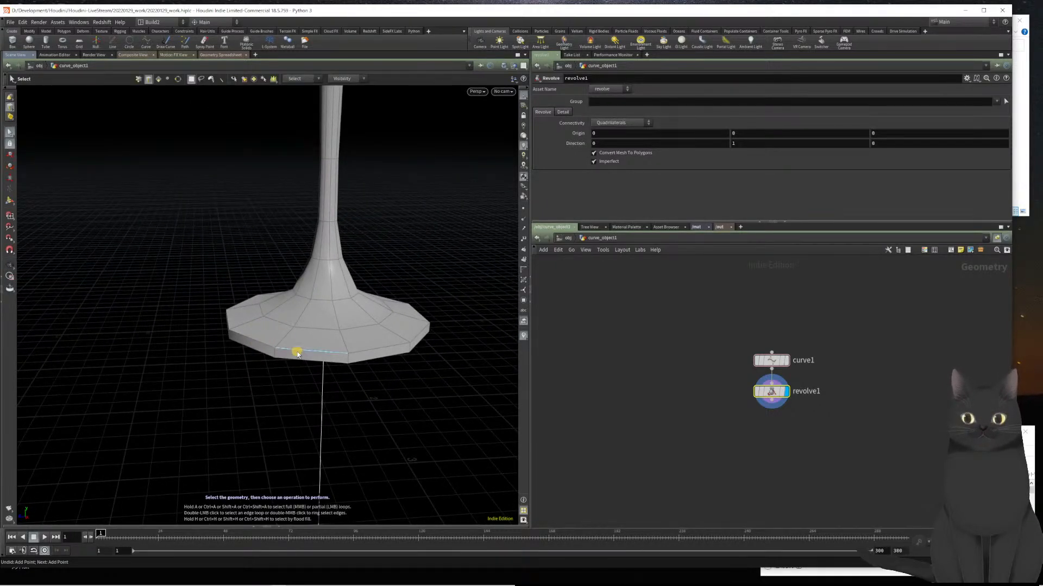
{"action": "double_click", "coordinate": [294, 360]}
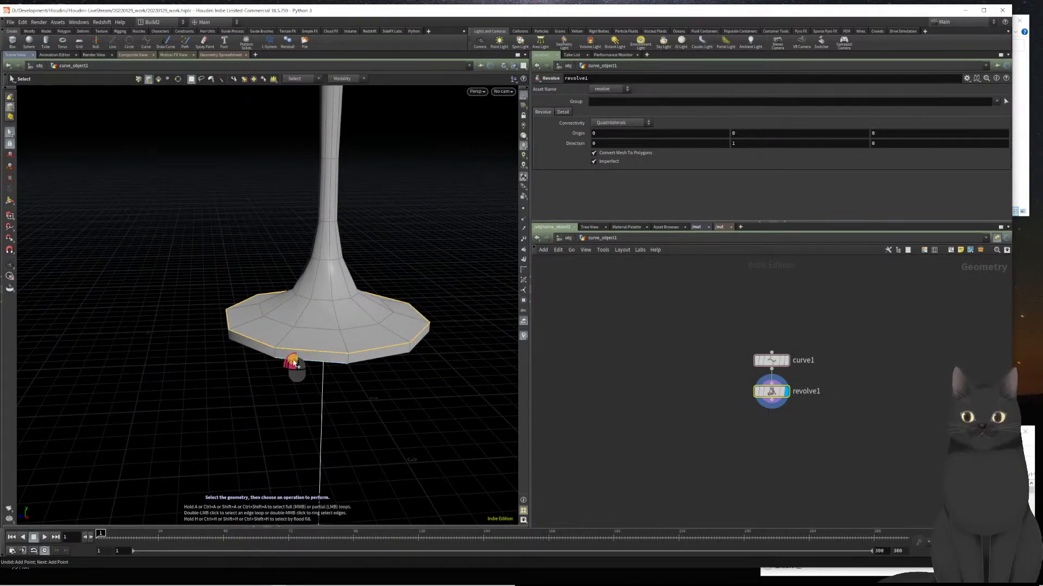
{"action": "double_click", "coordinate": [293, 361]}
{"action": "left_click_drag", "start_coordinate": [301, 324], "coordinate": [288, 342], "text": "alt"}
{"action": "scroll", "coordinate": [289, 309], "scroll_direction": "down", "scroll_amount": 4, "text": "alt"}
{"action": "scroll", "coordinate": [288, 309], "scroll_direction": "down", "scroll_amount": 5, "text": "alt"}
{"action": "middle_click_drag", "start_coordinate": [312, 241], "coordinate": [289, 363], "text": "alt"}
{"action": "mouse_move", "coordinate": [306, 333]}
{"action": "left_mouse_down", "text": "alt"}
{"action": "mouse_move", "coordinate": [303, 378]}
{"action": "mouse_move", "coordinate": [294, 332]}
{"action": "left_mouse_up", "text": "alt"}
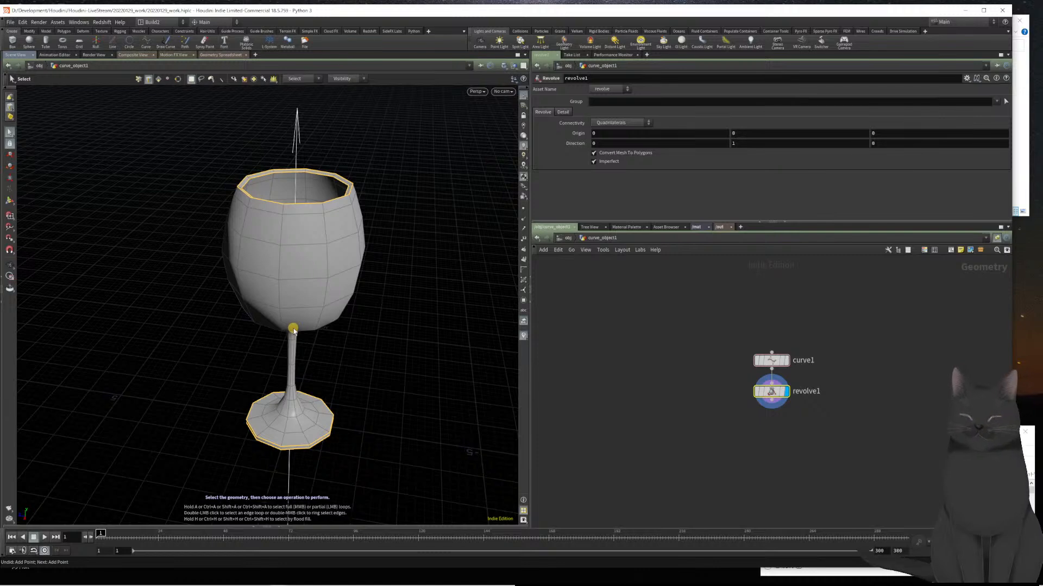
- Try a second Revolve on the selected rim and foot edges, and undo it
{"action": "left_click_drag", "start_coordinate": [284, 365], "coordinate": [284, 344], "text": "alt"}
{"action": "scroll", "coordinate": [284, 337], "scroll_direction": "up", "scroll_amount": 5}
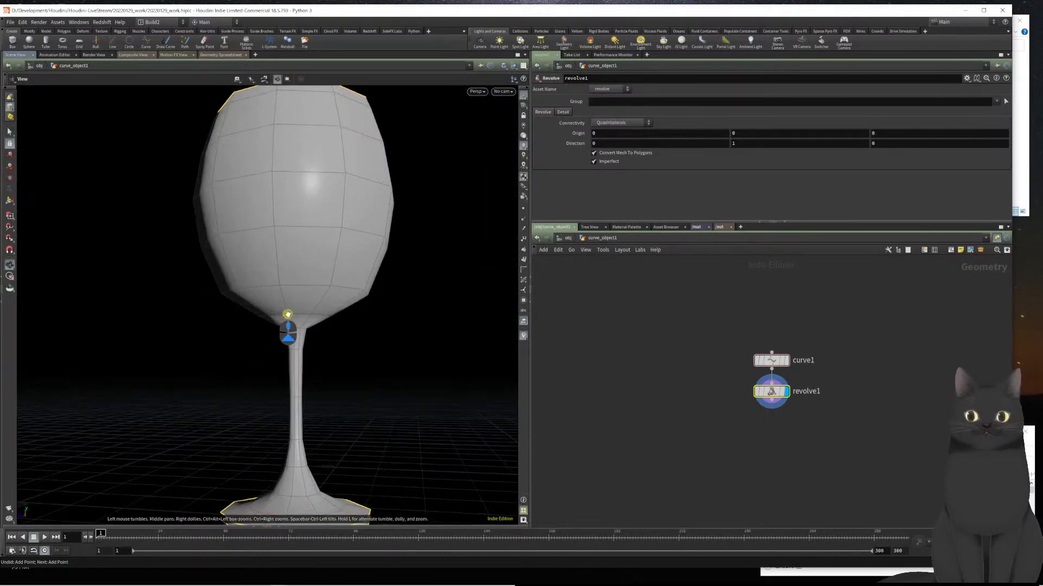
{"action": "scroll", "coordinate": [302, 353], "scroll_direction": "down", "scroll_amount": 2}
{"action": "key", "text": "s"}
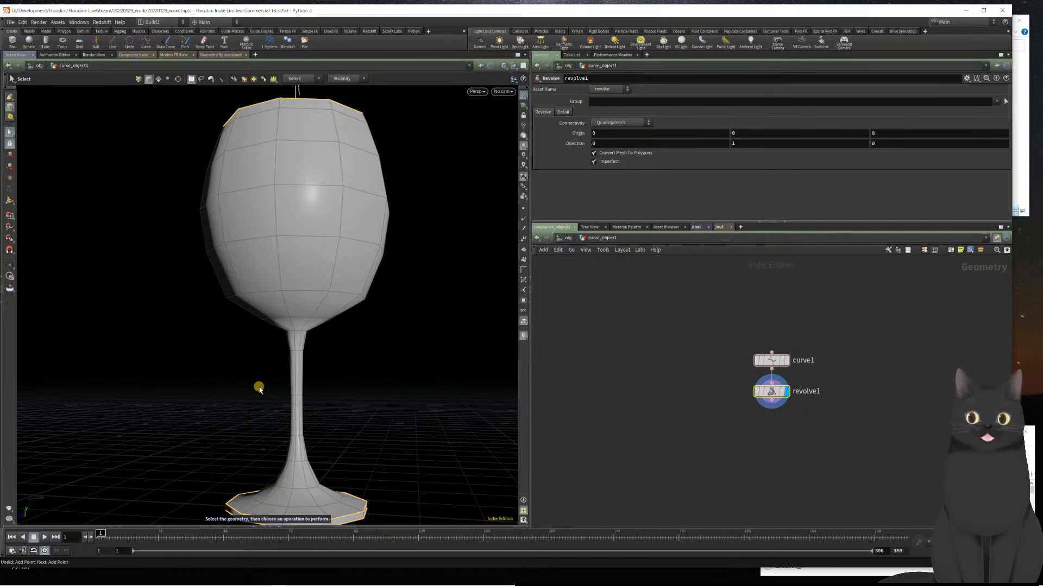
{"action": "key", "text": "s"}
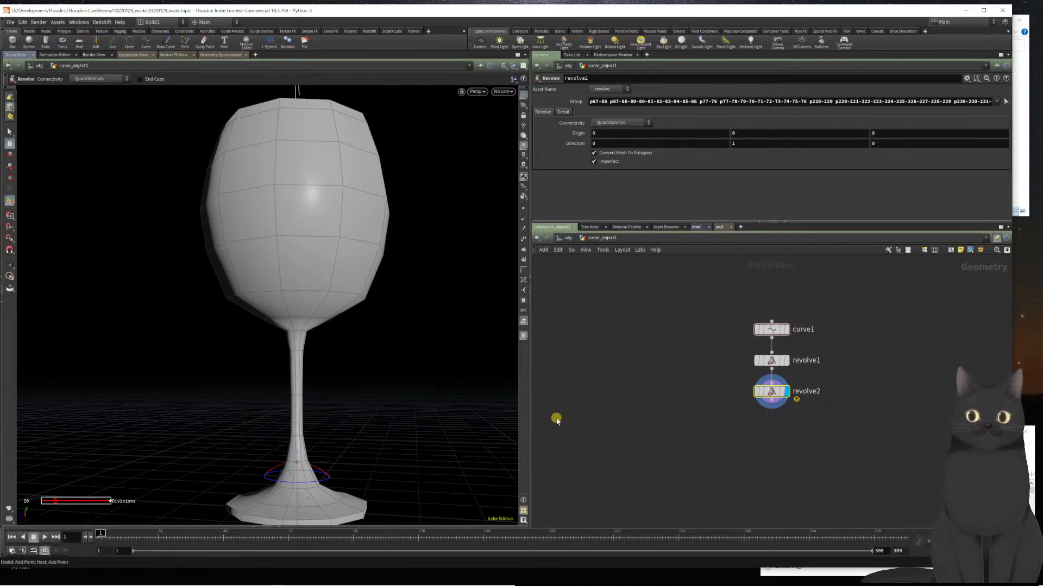
{"action": "key", "text": "ctrl+z"}
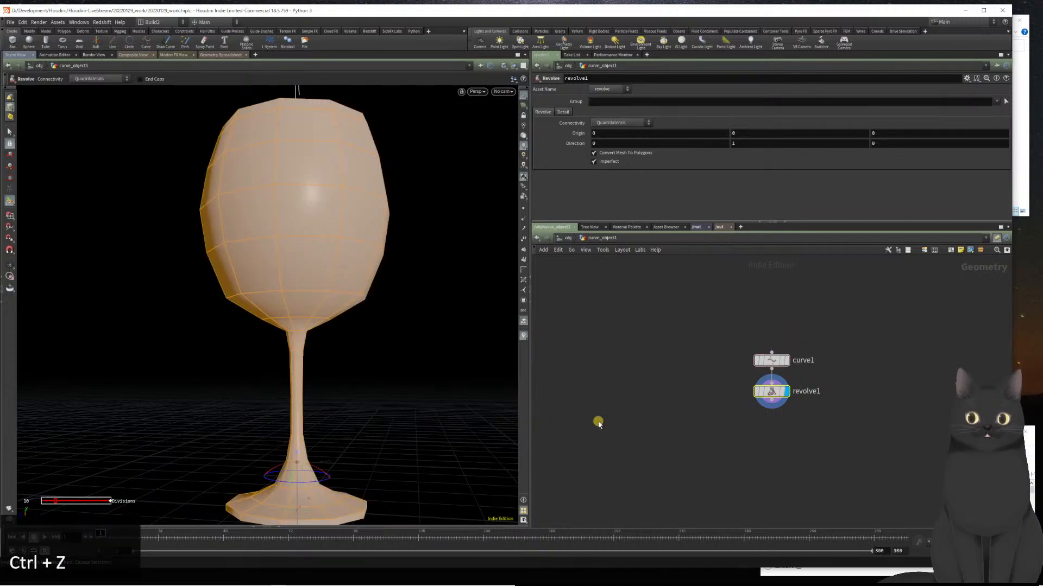
- Return to edge selection on the revolved glass and select the outer and inner edge loops of the rim
{"action": "left_click_drag", "start_coordinate": [374, 301], "coordinate": [368, 365]}
{"action": "key", "text": "Return"}
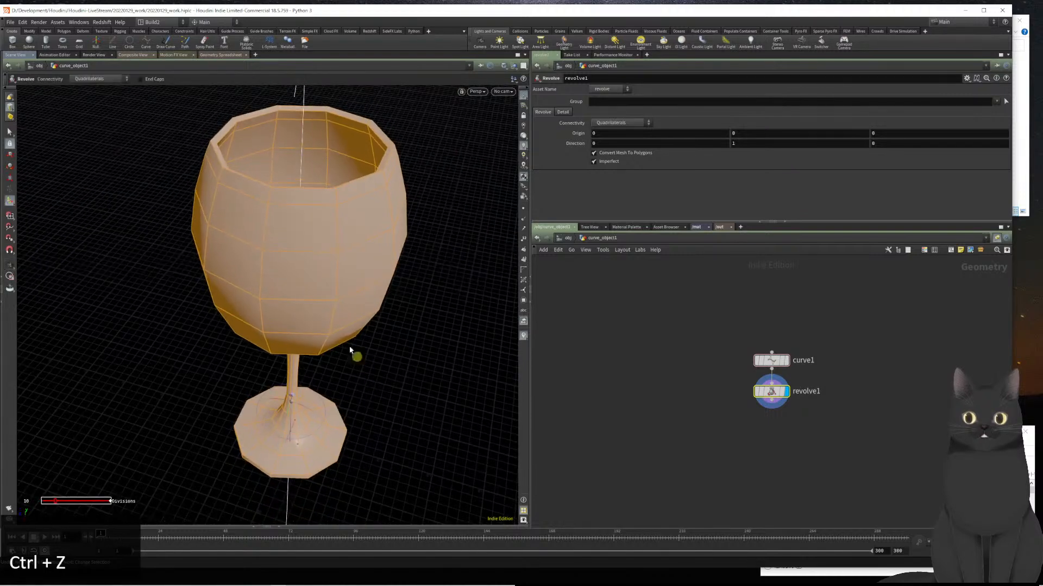
{"action": "left_click", "coordinate": [13, 134]}
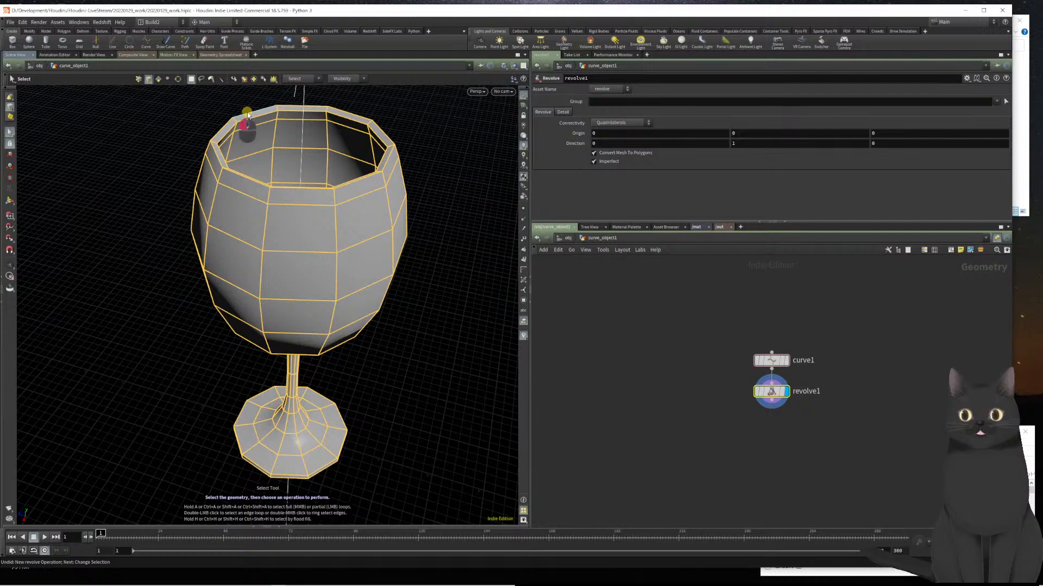
{"action": "left_click", "coordinate": [247, 115]}
{"action": "double_click", "coordinate": [248, 118]}
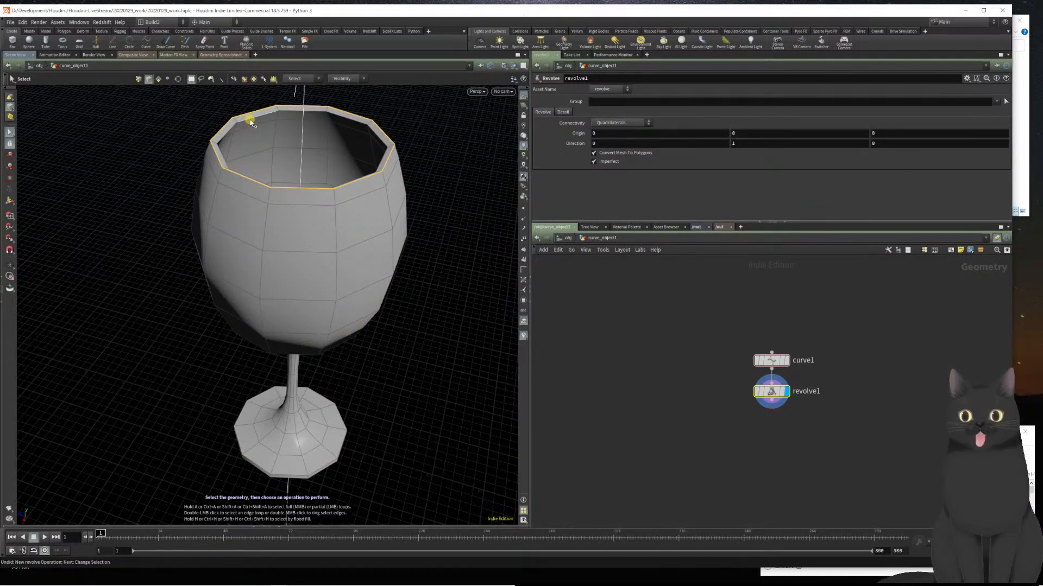
- Extend the selection with the upper and lower edge loops around the foot's outer border
{"action": "key", "text": "Escape"}
{"action": "left_click_drag", "start_coordinate": [246, 305], "coordinate": [227, 329]}
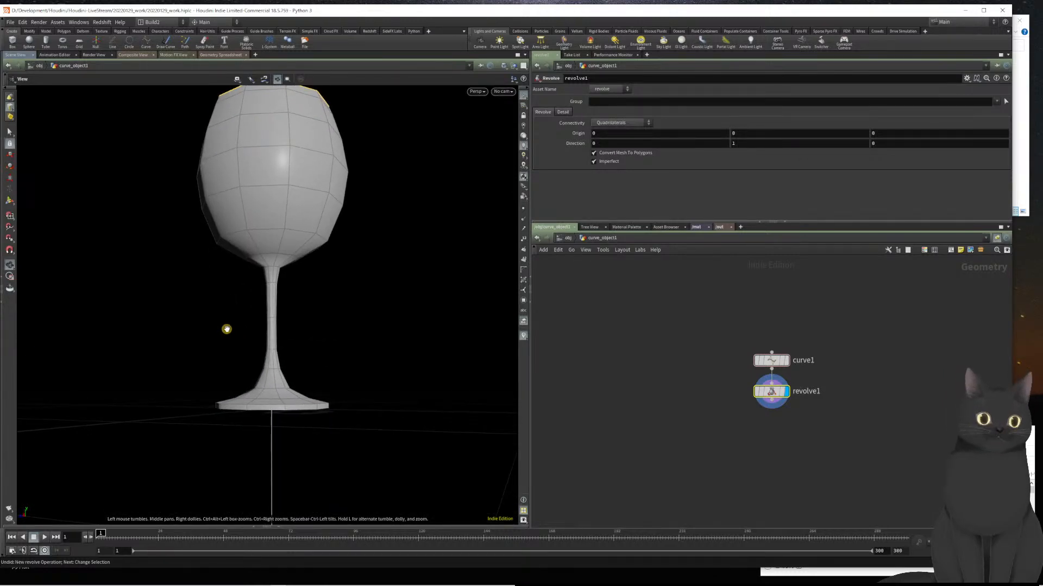
{"action": "left_click_drag", "start_coordinate": [228, 340], "coordinate": [261, 410]}
{"action": "key", "text": "s"}
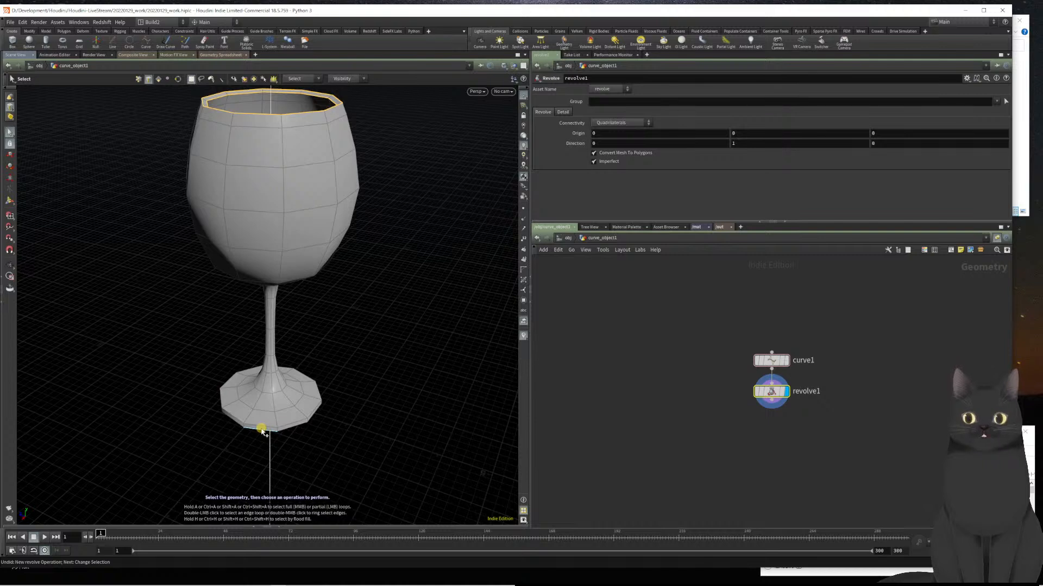
{"action": "double_click", "coordinate": [261, 429]}
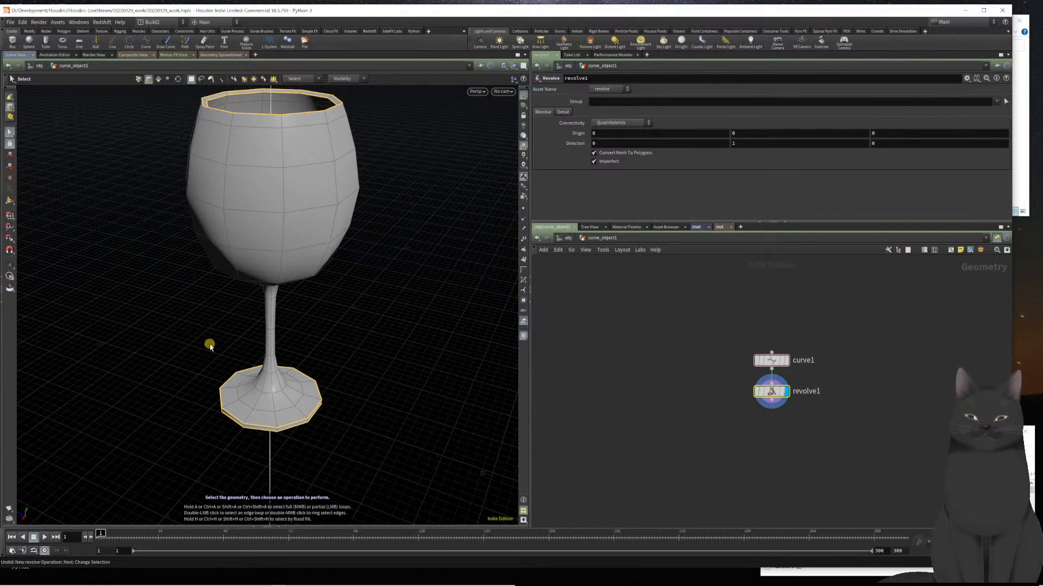
- Apply a Crease operation to the selected rim and foot edge loops
{"action": "key", "text": "Tab"}
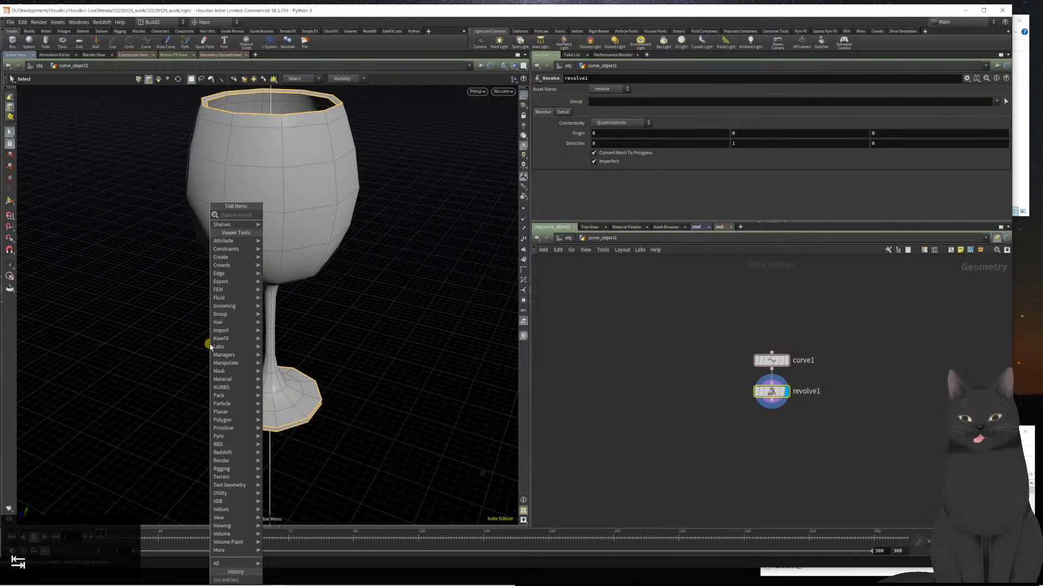
{"action": "type", "text": "cre"}
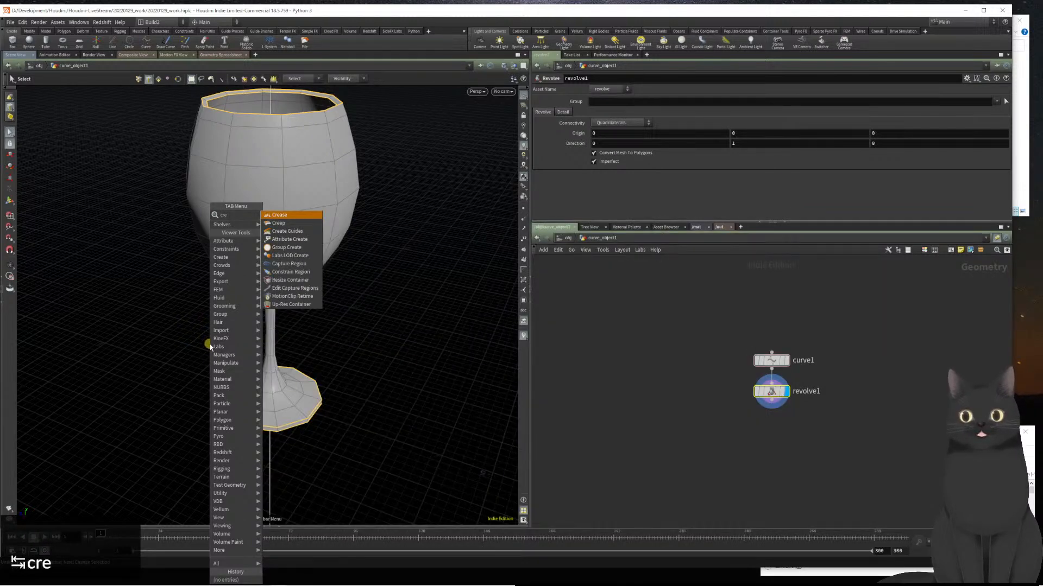
{"action": "key", "text": "Return"}
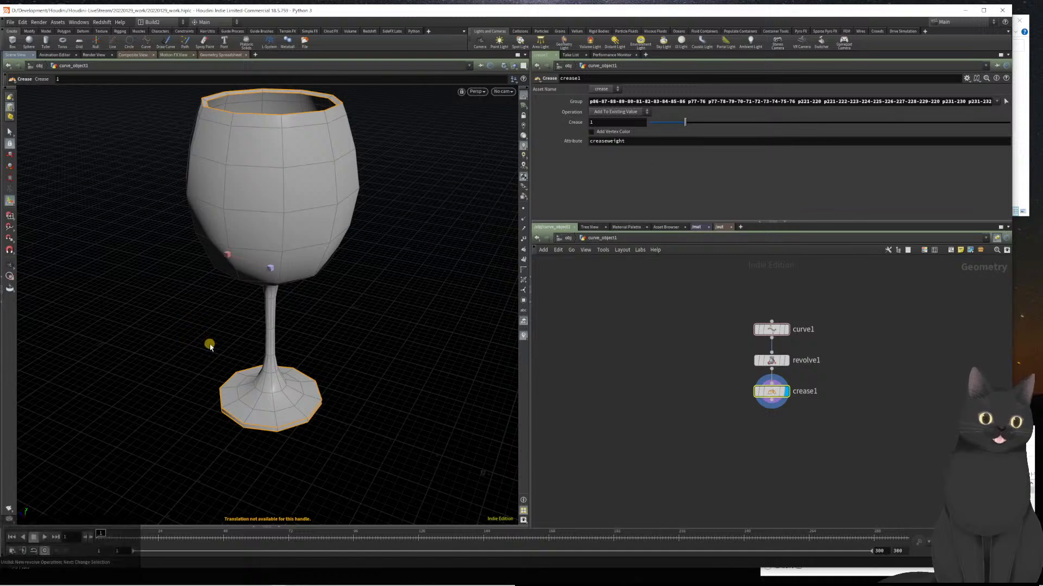
{"action": "left_click_drag", "start_coordinate": [200, 337], "coordinate": [210, 359]}
{"action": "key", "text": "Return"}
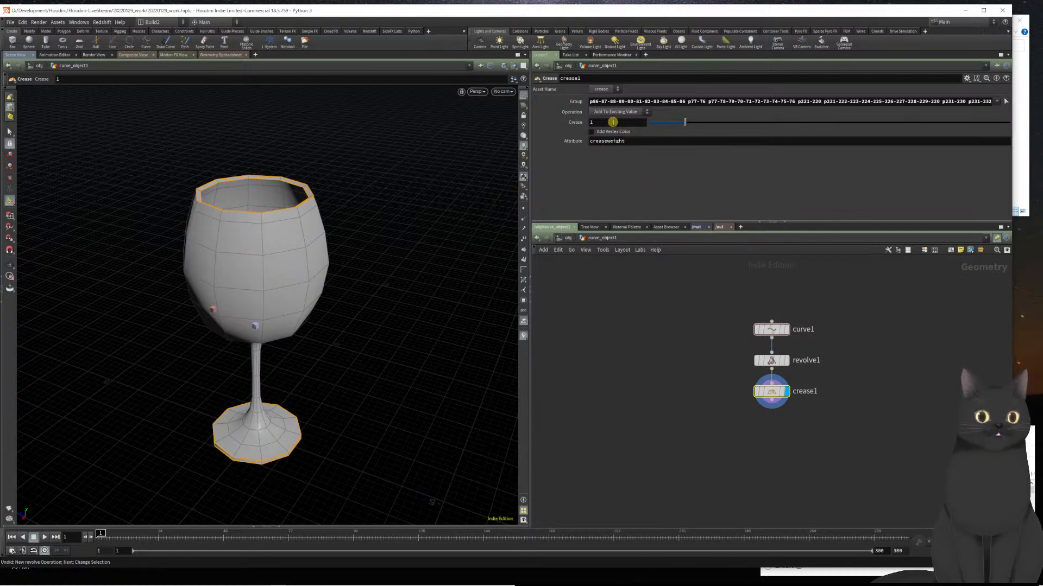
- Set the crease weight of the rim and foot edges to 0.75
{"action": "left_click_drag", "start_coordinate": [613, 122], "coordinate": [506, 120]}
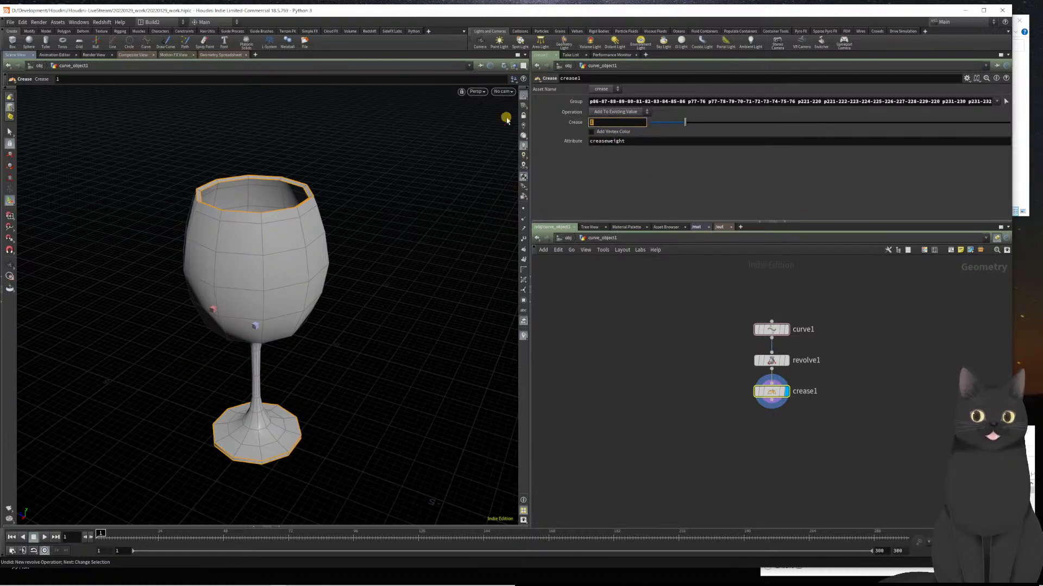
{"action": "type", "text": "0.75"}
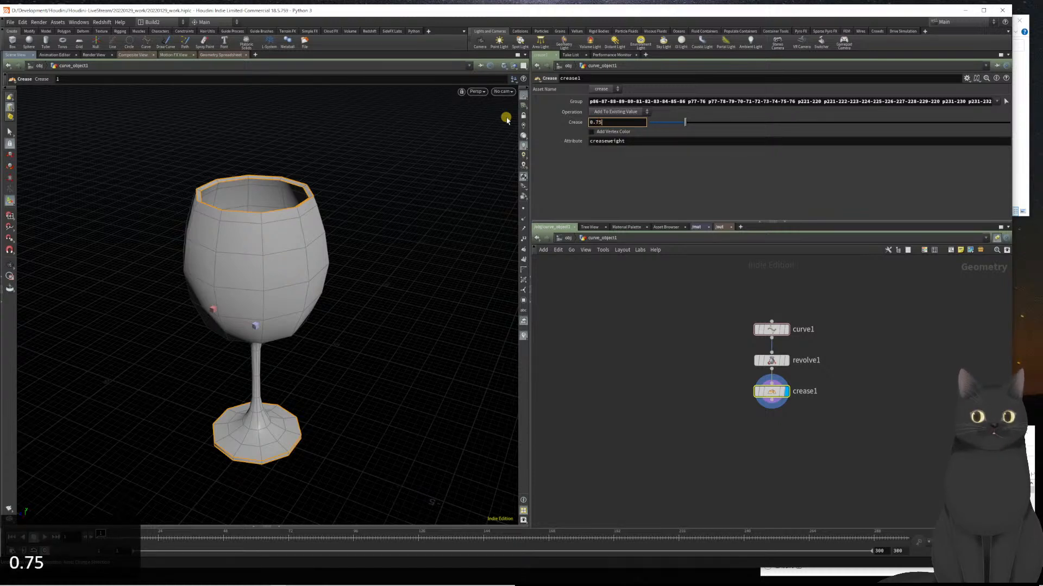
{"action": "key", "text": "Return"}
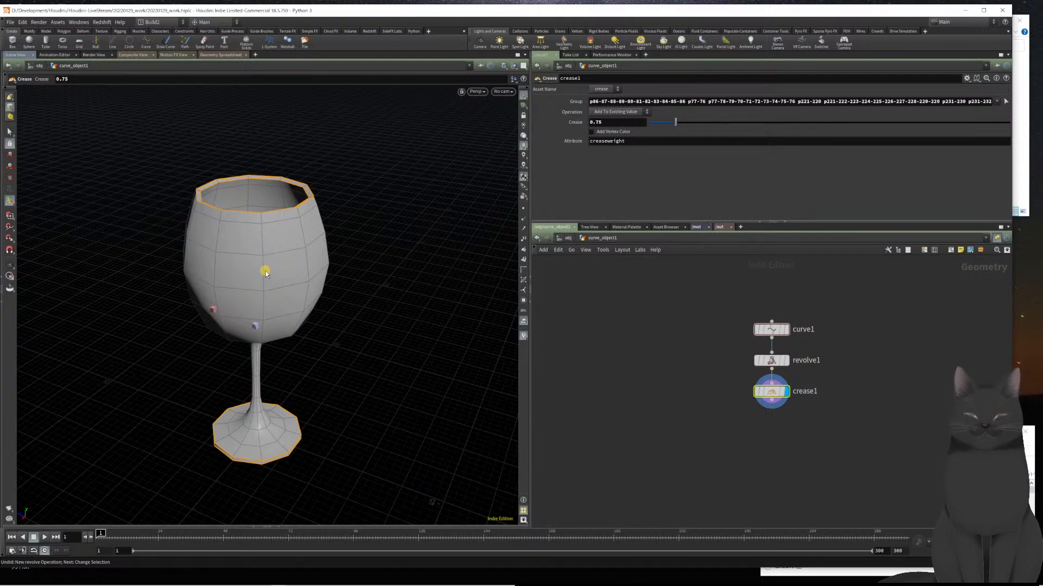
{"action": "key", "text": "a"}
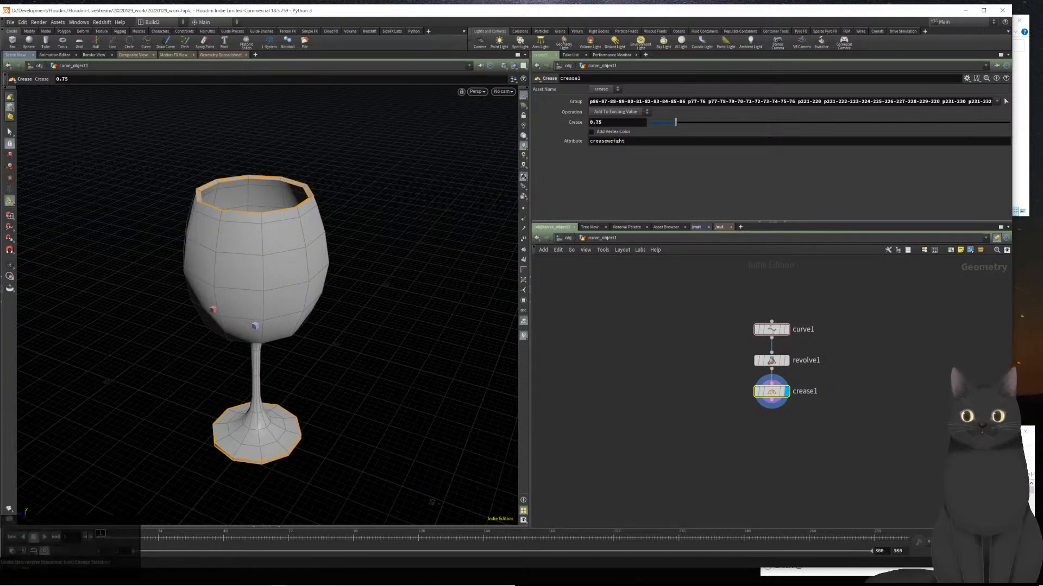
- Frame the whole creased wine glass and compare its appearance in the view and edge selection modes
{"action": "left_click_drag", "start_coordinate": [117, 137], "coordinate": [285, 294]}
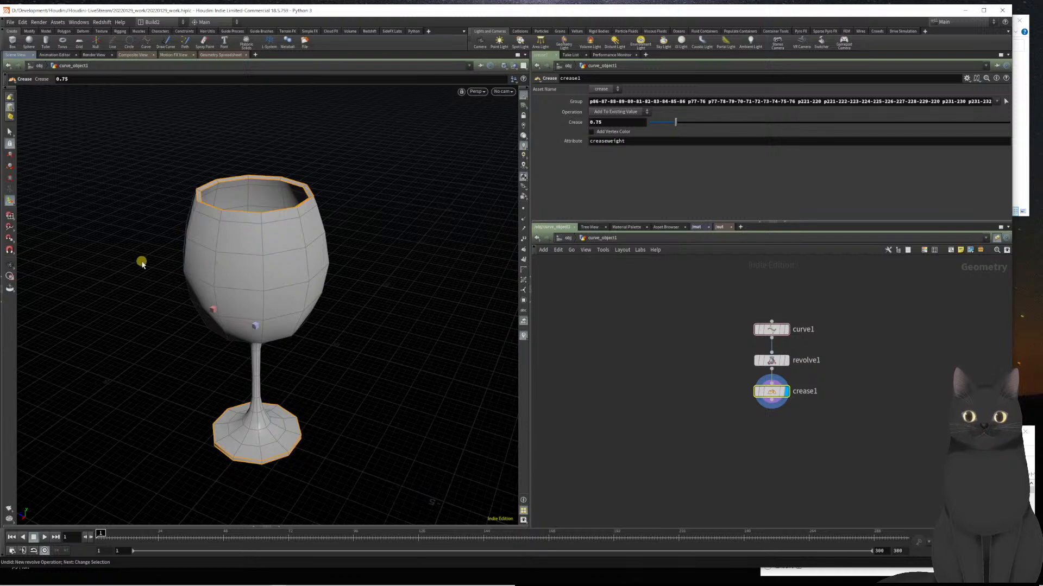
{"action": "key", "text": "Escape"}
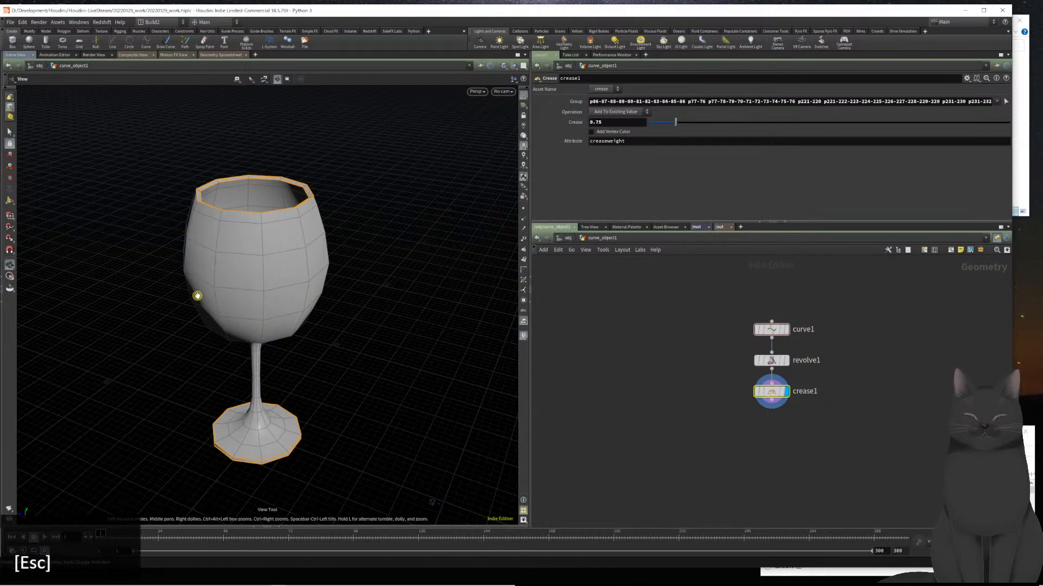
{"action": "key", "text": "a"}
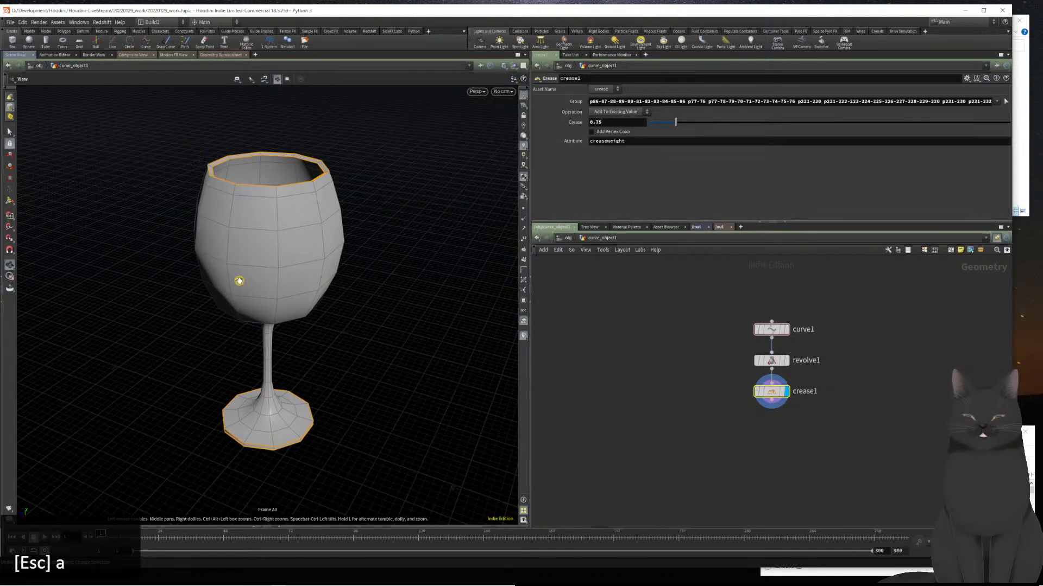
{"action": "key", "text": "s"}
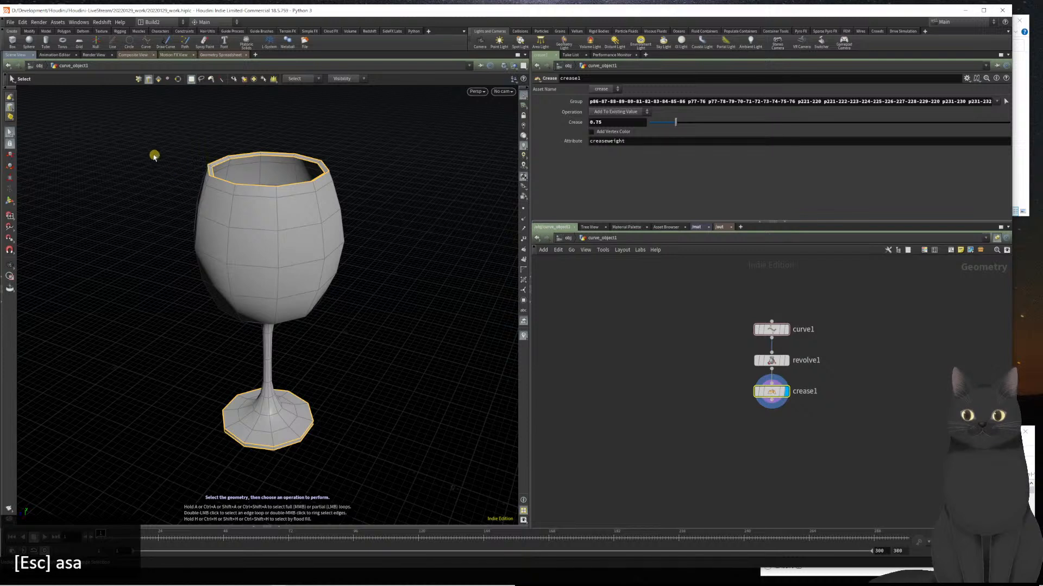
{"action": "key", "text": "Escape"}
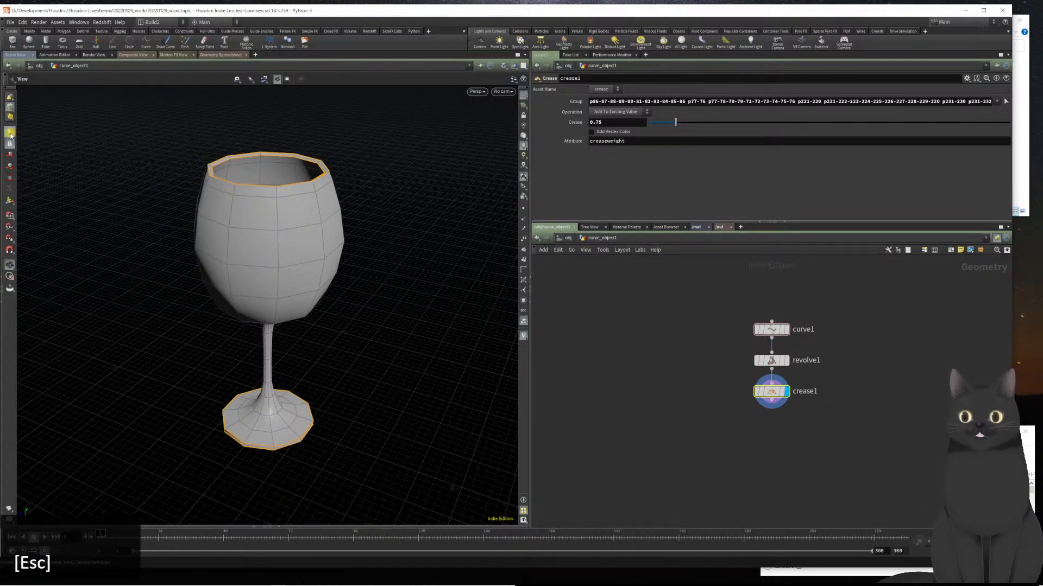
{"action": "key", "text": "Escape"}
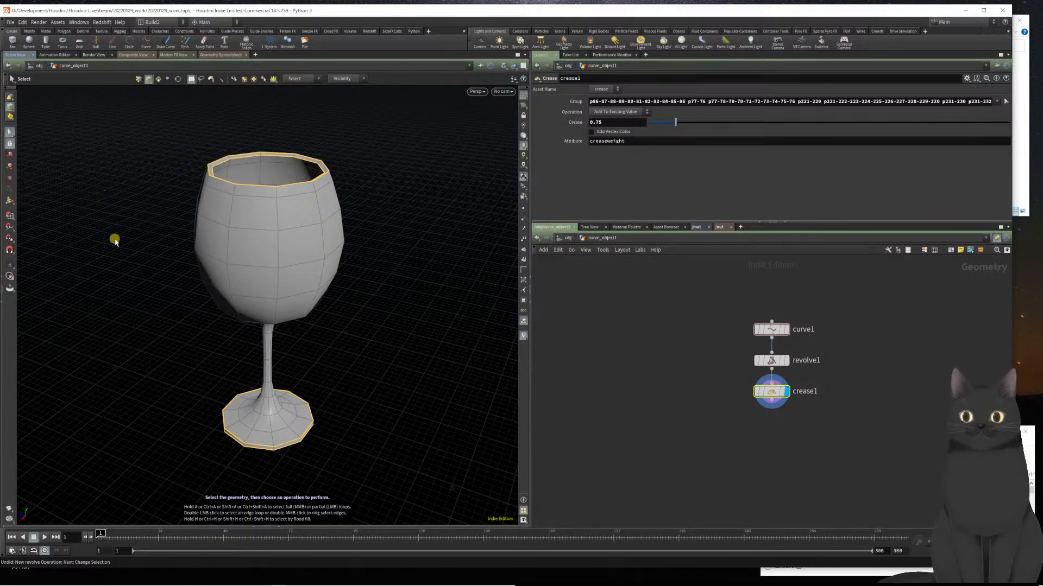
{"action": "key", "text": "Escape"}
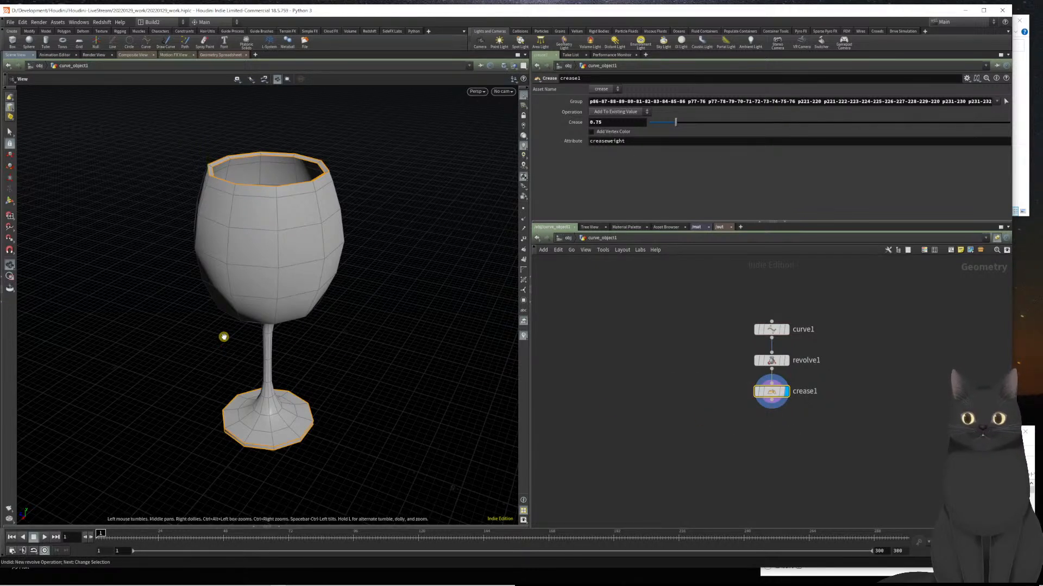
{"action": "key", "text": "n"}
{"action": "key", "text": "n"}
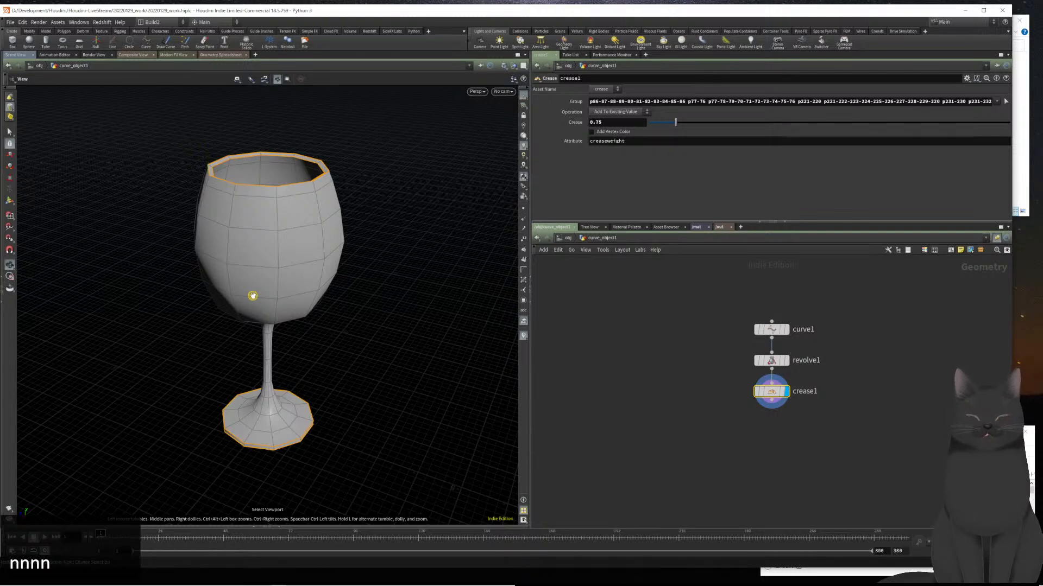
{"action": "key", "text": "shift+n"}
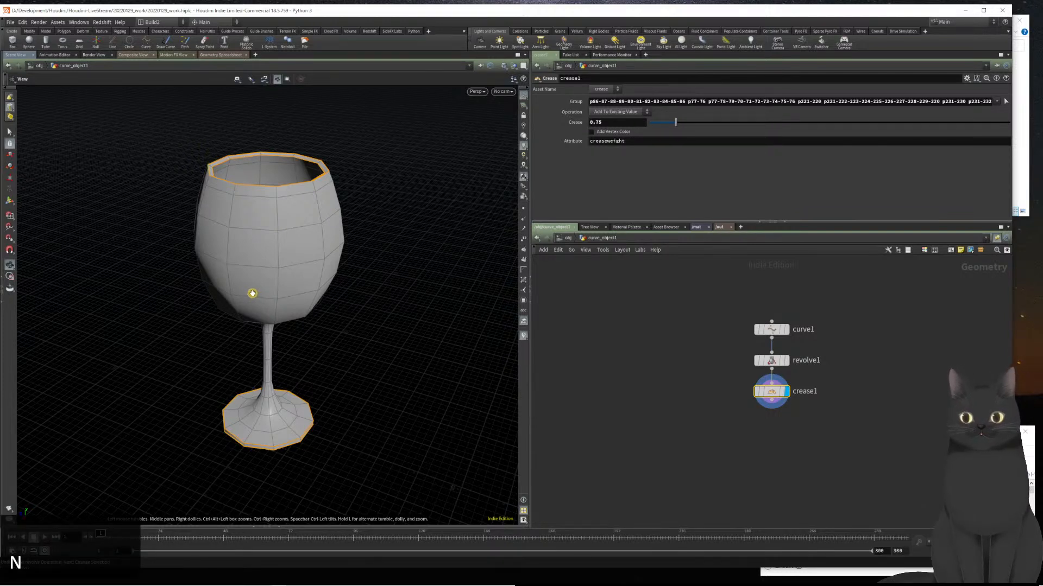
{"action": "key", "text": "a"}
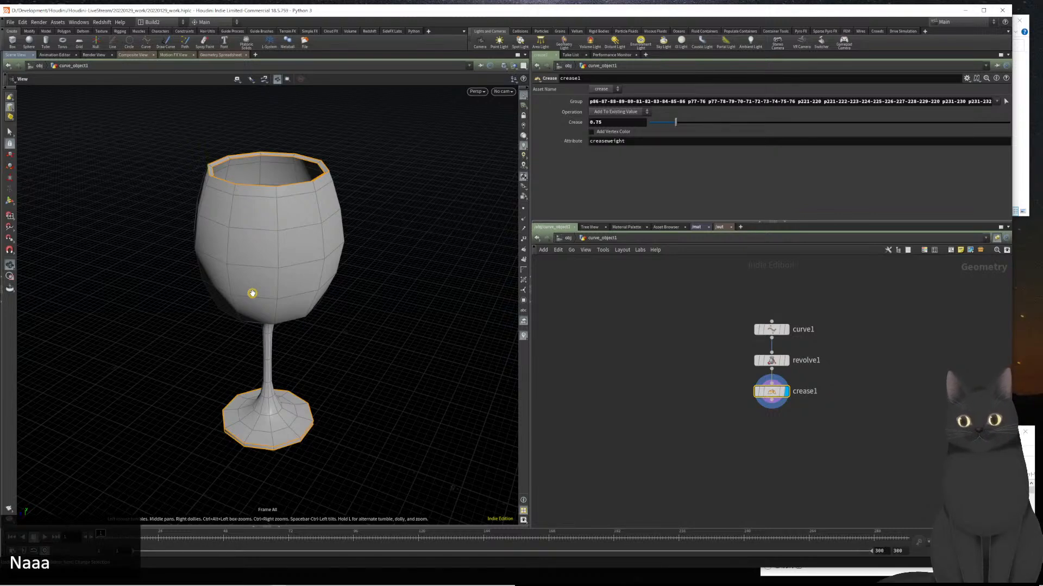
{"action": "key", "text": "a"}
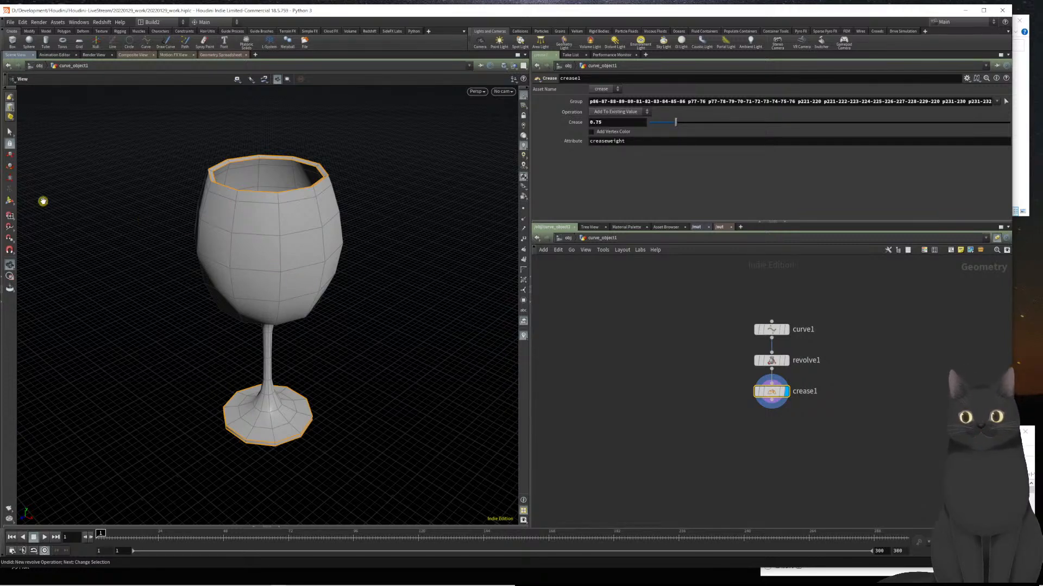
{"action": "left_click", "coordinate": [10, 202]}
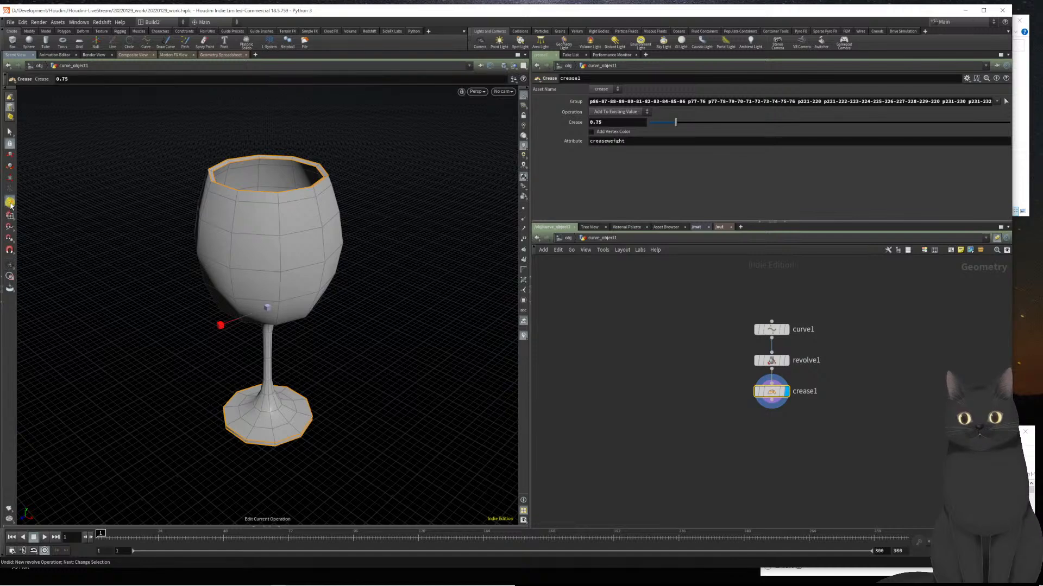
{"action": "left_click", "coordinate": [9, 135]}
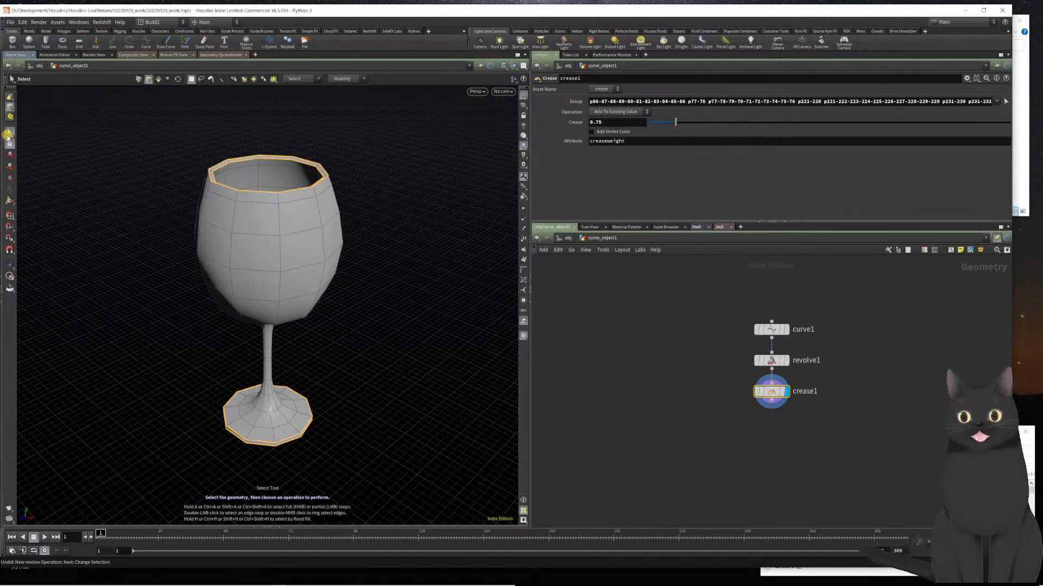
{"action": "key", "text": "4"}
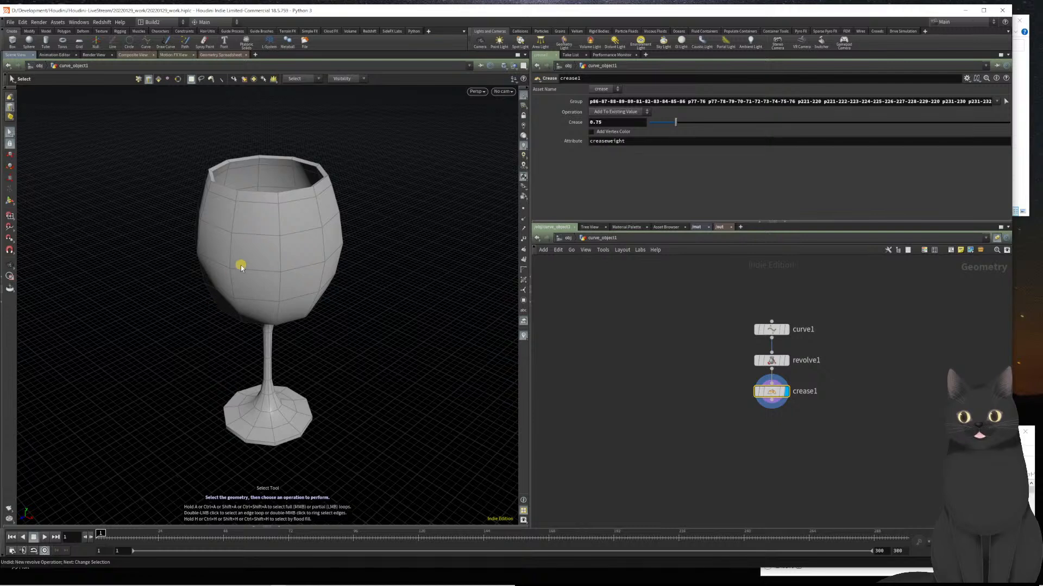
{"action": "key", "text": "a"}
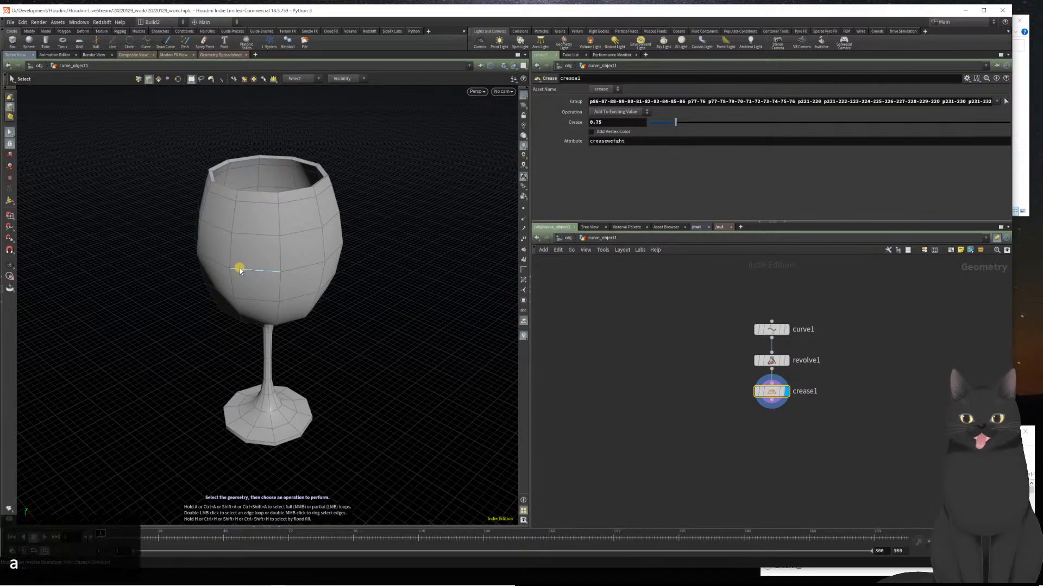
{"action": "left_click", "coordinate": [14, 79]}
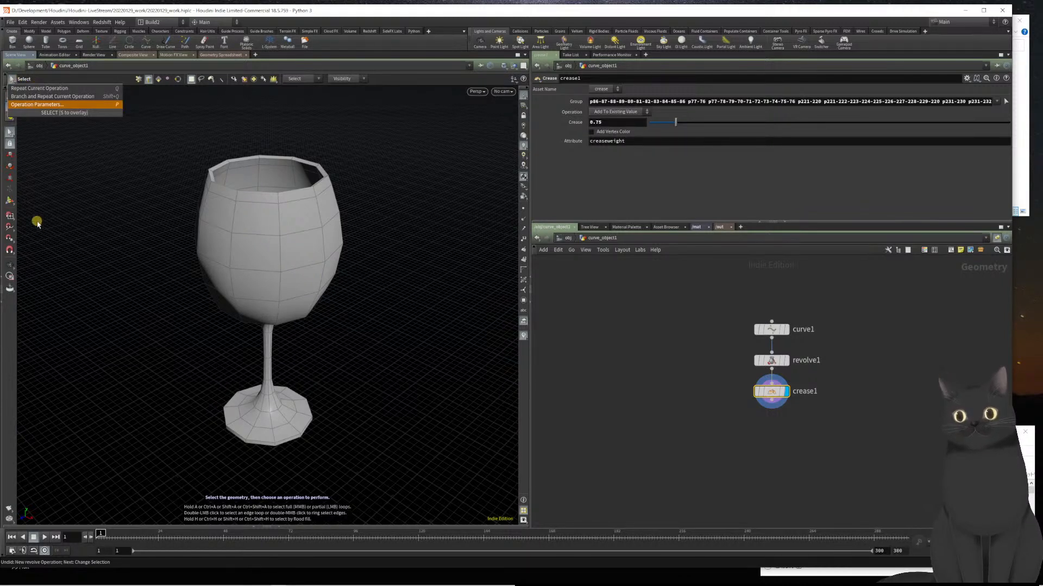
{"action": "key", "text": "Escape"}
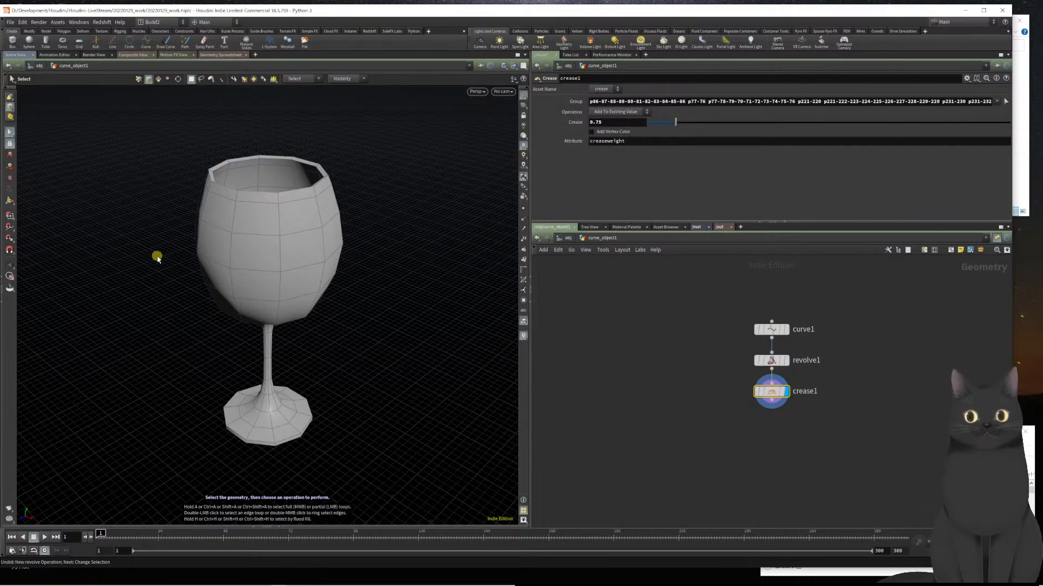
- Examine the creased glass from several angles, including the right, top and perspective views
{"action": "left_click", "coordinate": [10, 266]}
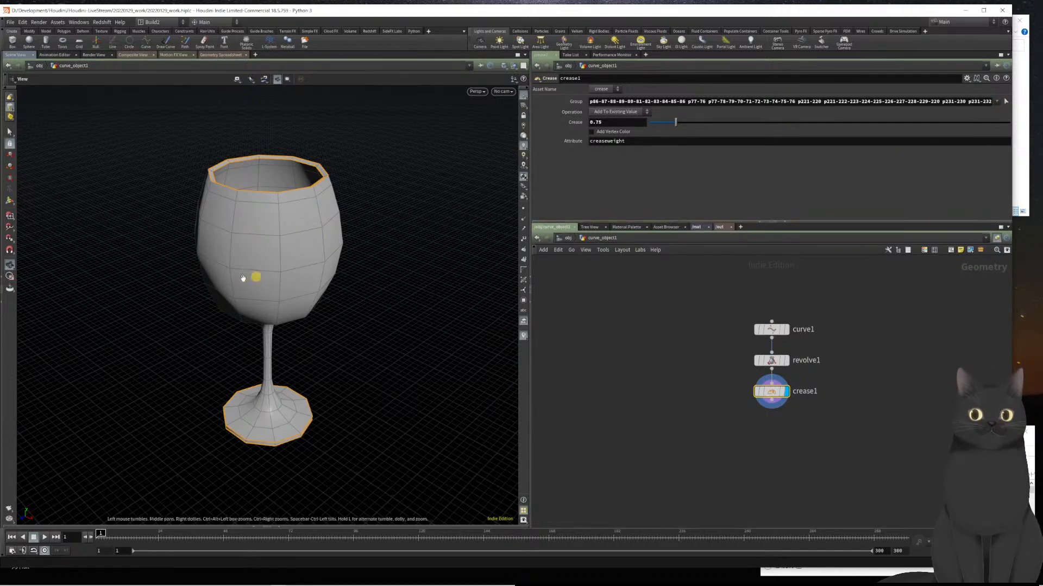
{"action": "left_click_drag", "start_coordinate": [248, 225], "coordinate": [226, 205]}
{"action": "left_click_drag", "start_coordinate": [168, 185], "coordinate": [275, 232]}
{"action": "right_click", "coordinate": [269, 222]}
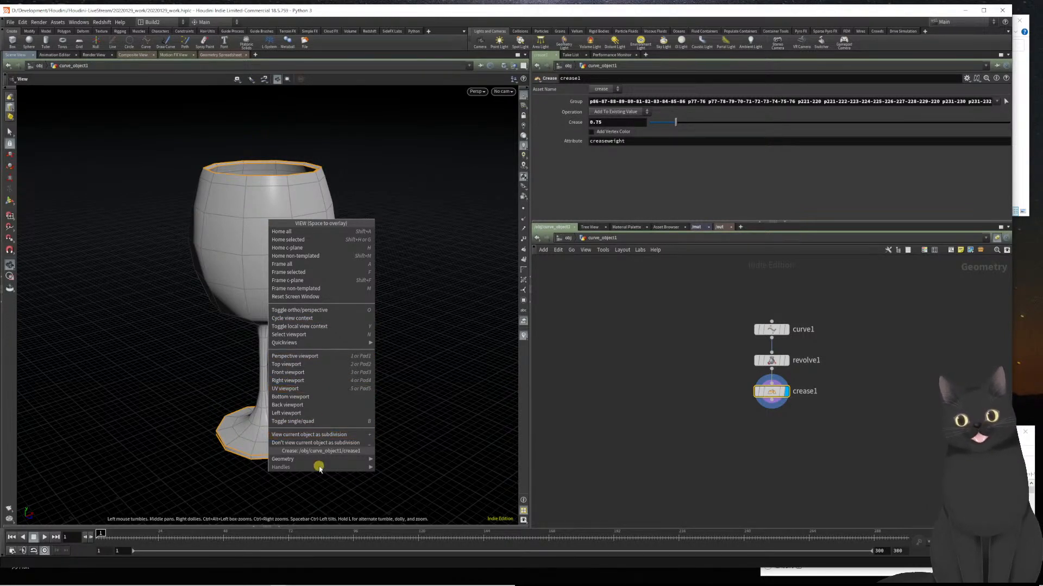
{"action": "mouse_move", "coordinate": [322, 461]}
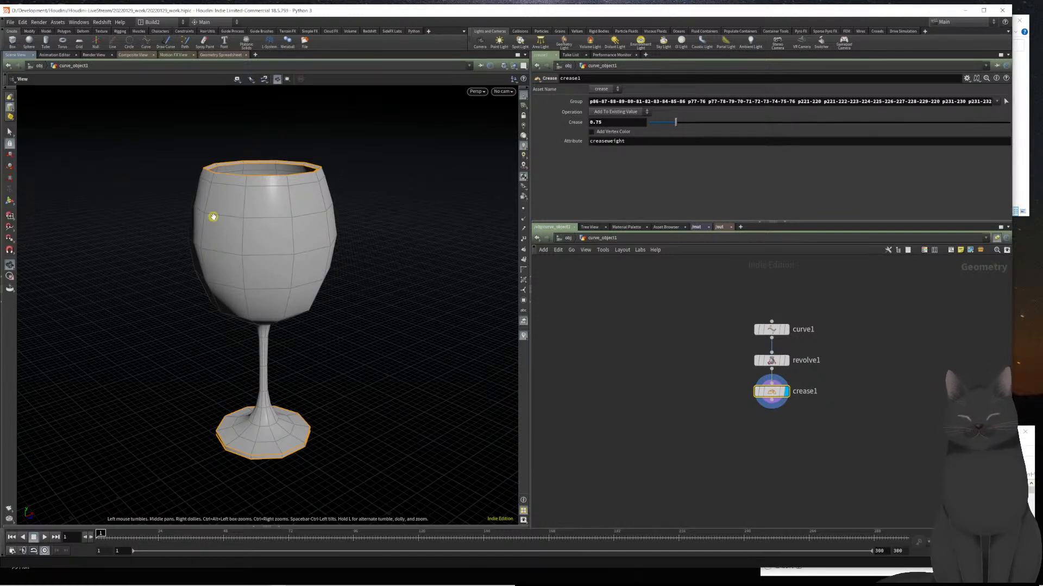
{"action": "key", "text": "space+4"}
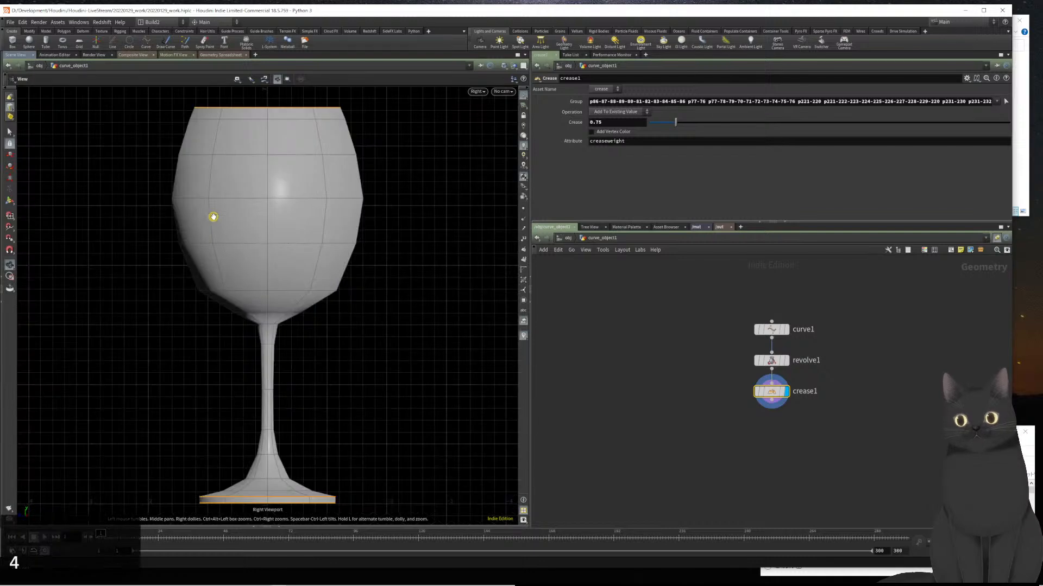
{"action": "key", "text": "space+2"}
{"action": "key", "text": "space+1"}
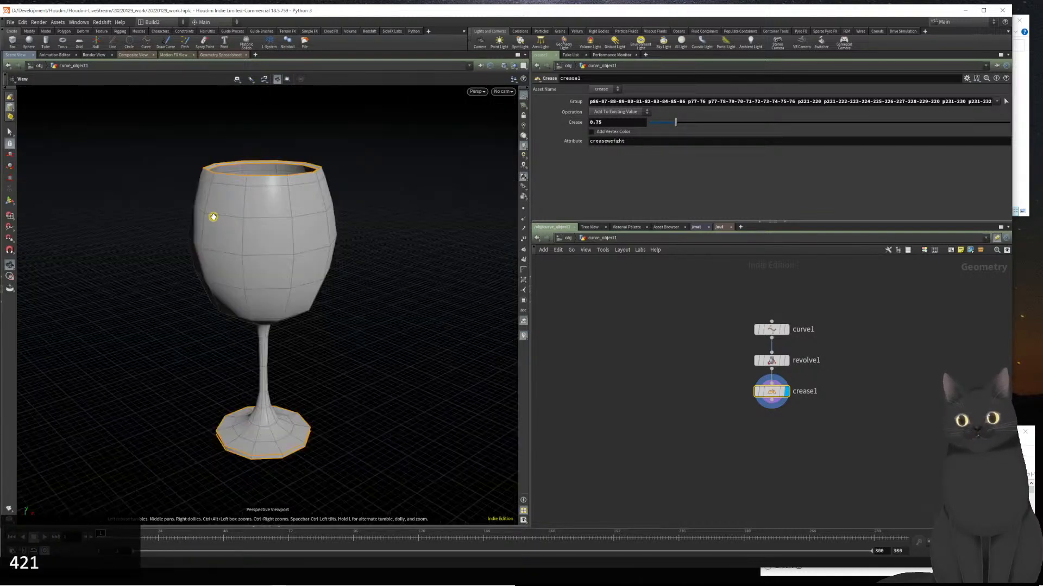
{"action": "mouse_move", "coordinate": [175, 274]}
{"action": "left_mouse_down"}
{"action": "mouse_move", "coordinate": [174, 310]}
{"action": "mouse_move", "coordinate": [179, 293]}
{"action": "left_mouse_up"}
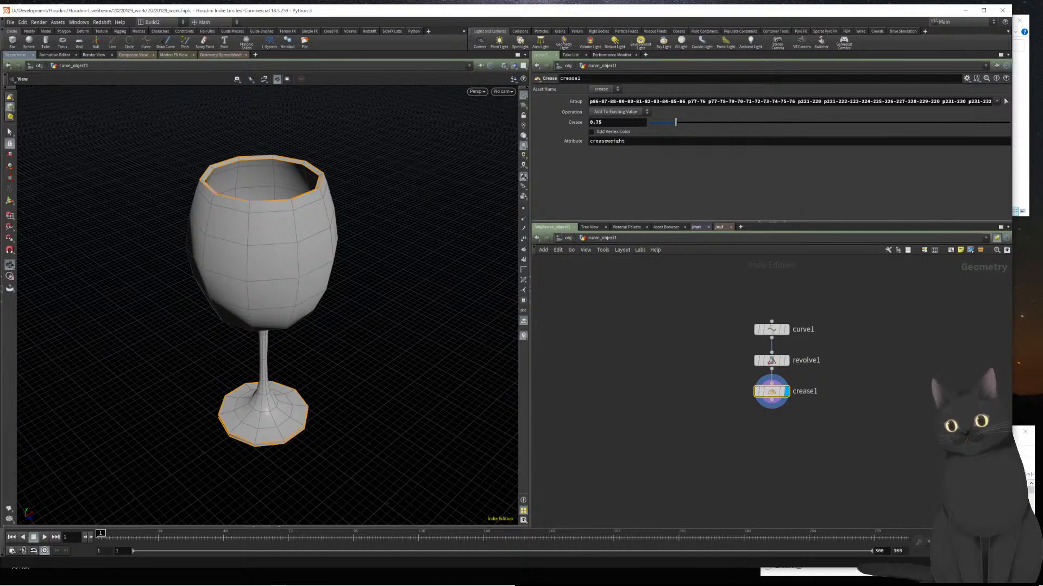
{"action": "key", "text": "space"}
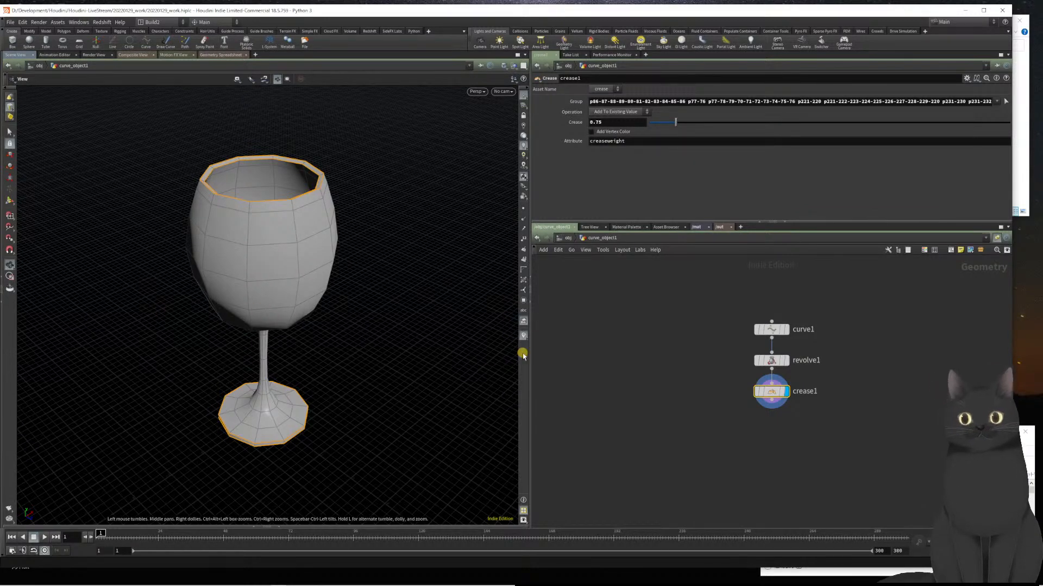
- Select all primitives of the creased glass and apply a Subdivide operation to them
{"action": "left_click", "coordinate": [10, 202]}
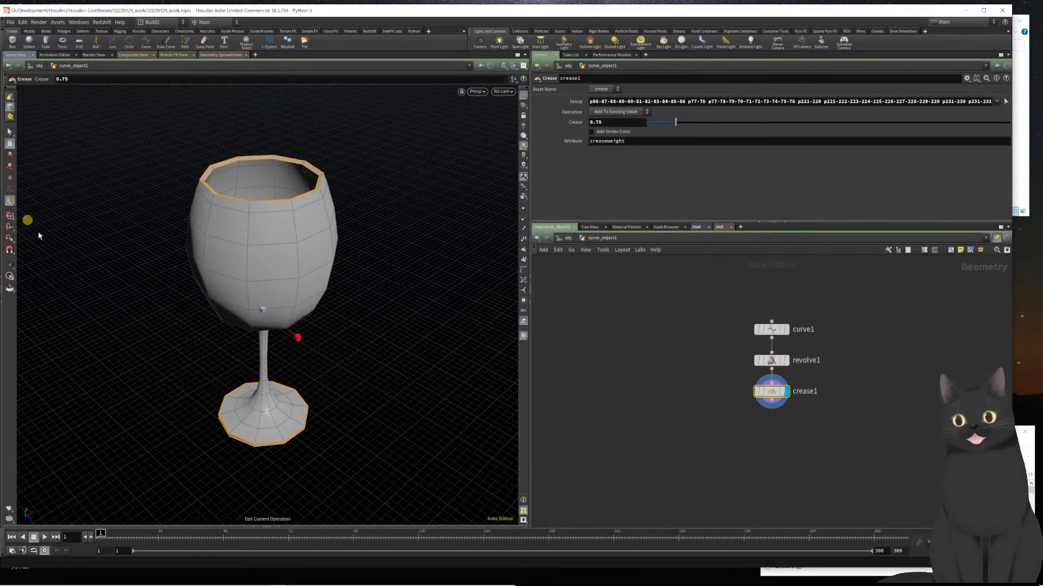
{"action": "key", "text": "4"}
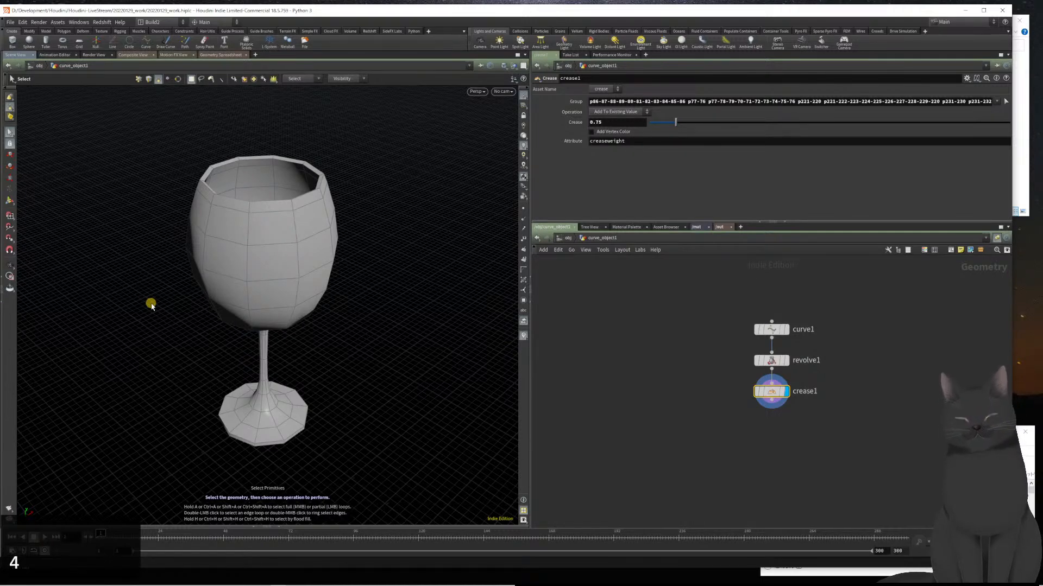
{"action": "key", "text": "n"}
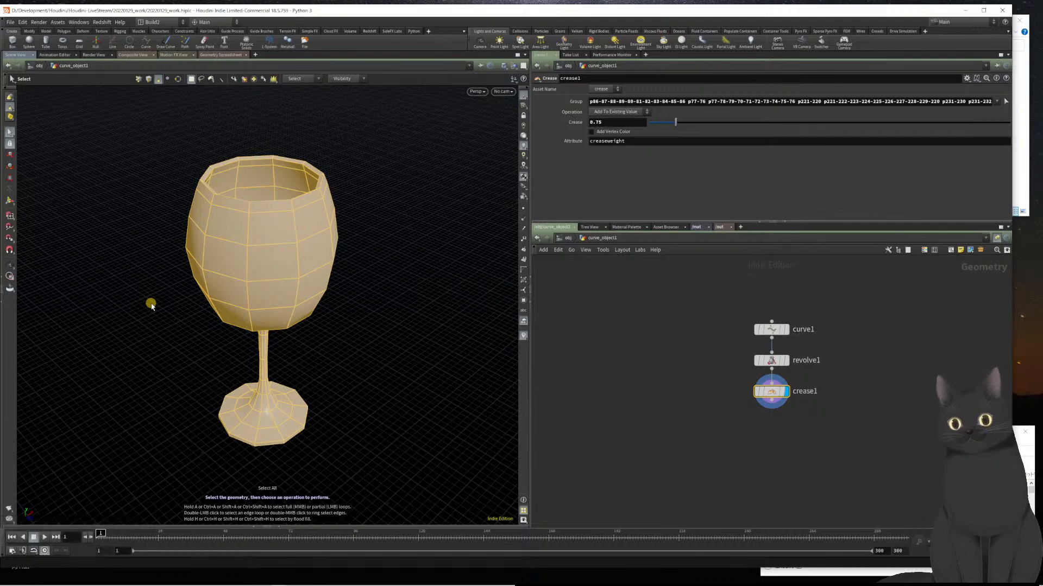
{"action": "key", "text": "Tab"}
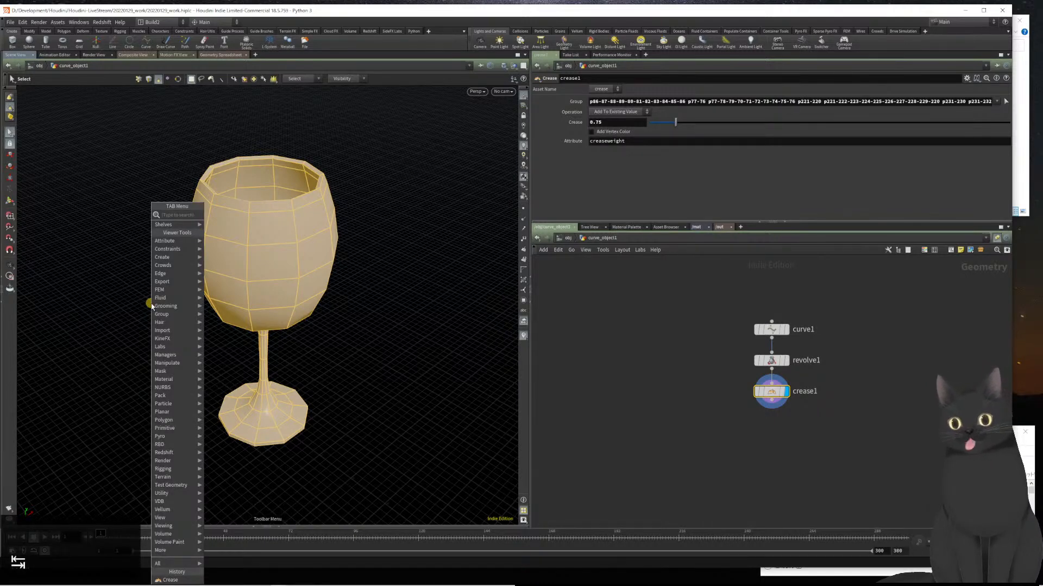
{"action": "type", "text": "subdi"}
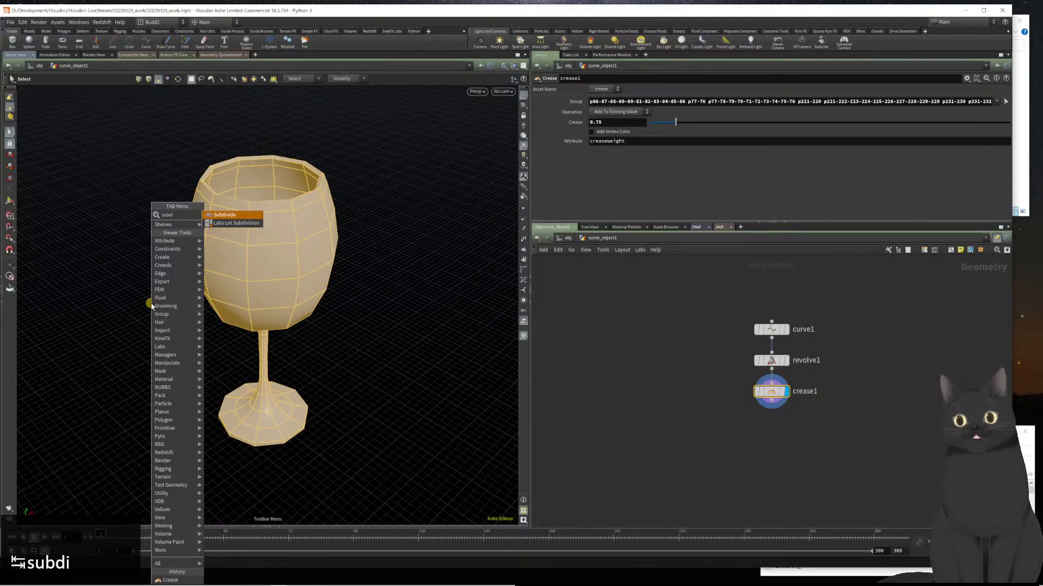
{"action": "key", "text": "Return"}
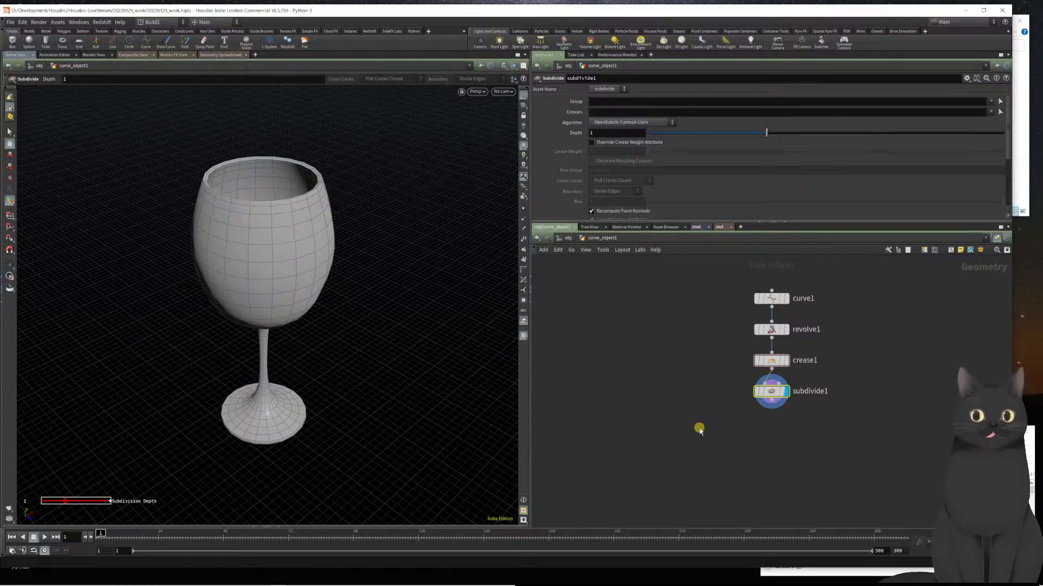
{"action": "right_click", "coordinate": [9, 109]}
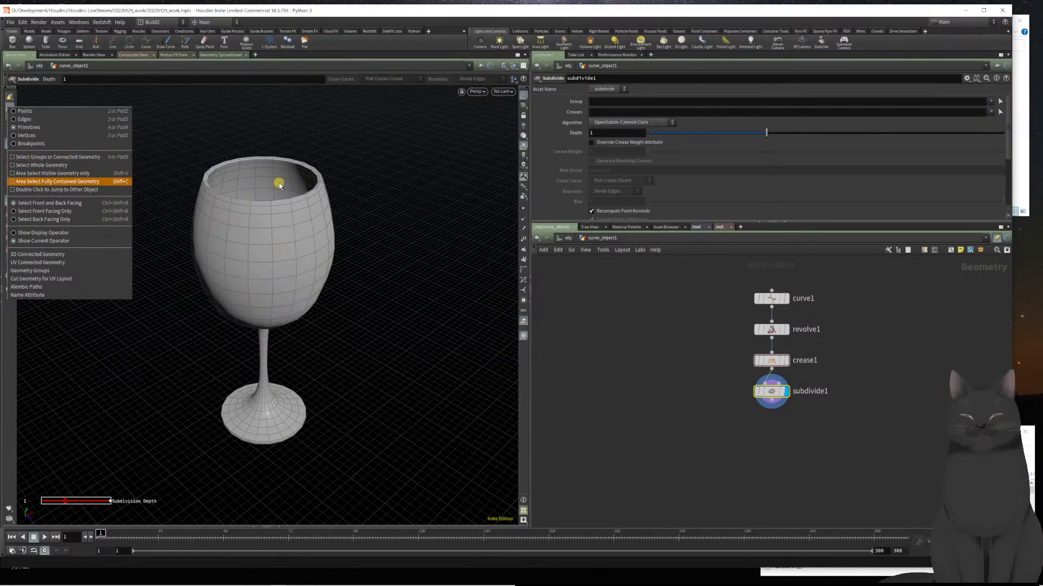
{"action": "left_click", "coordinate": [663, 384]}
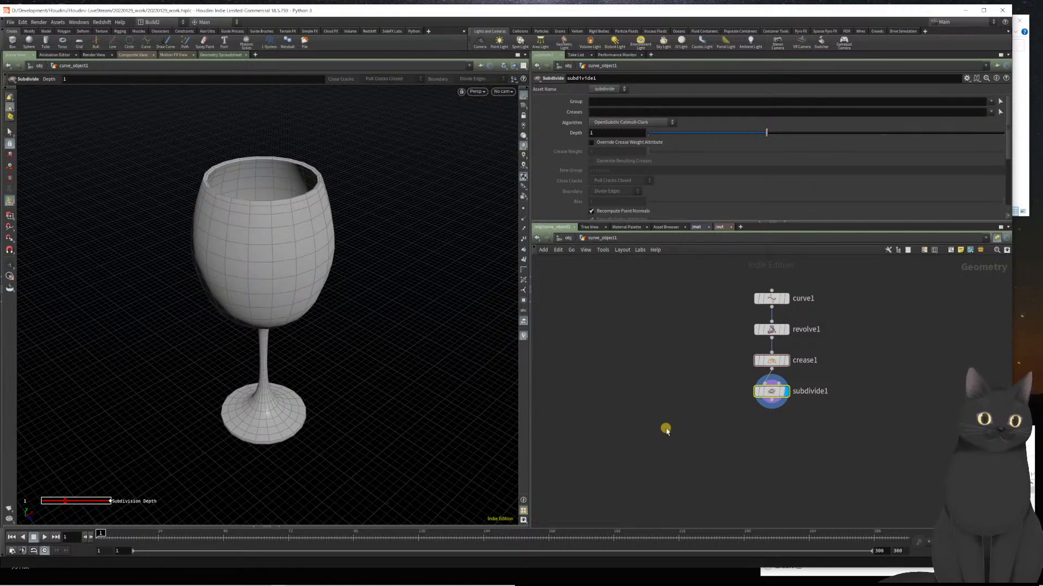
- Set the subdivision depth of the wine glass to 2
{"action": "double_click", "coordinate": [603, 131]}
{"action": "type", "text": "2"}
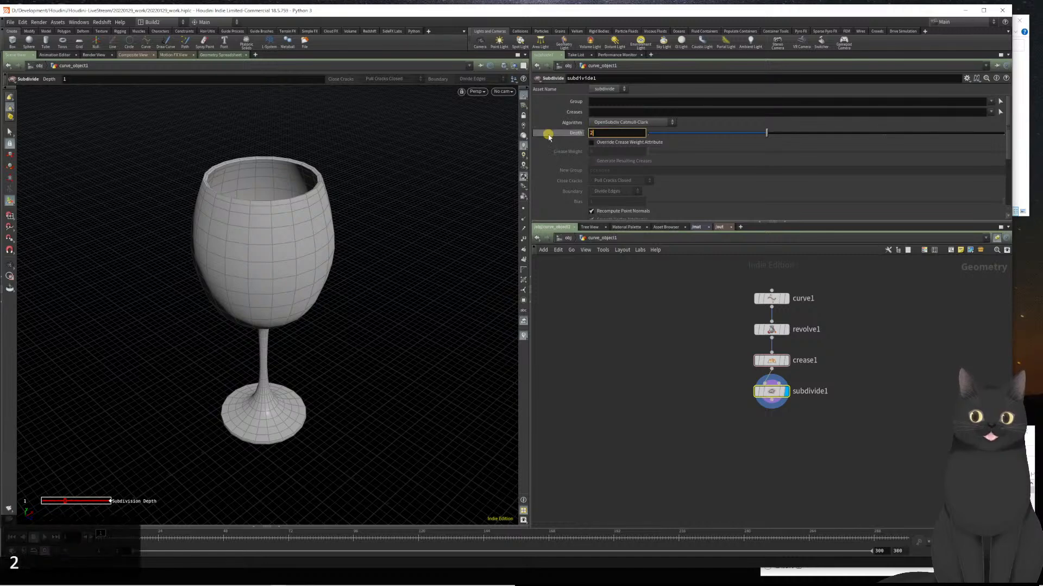
{"action": "key", "text": "Return"}
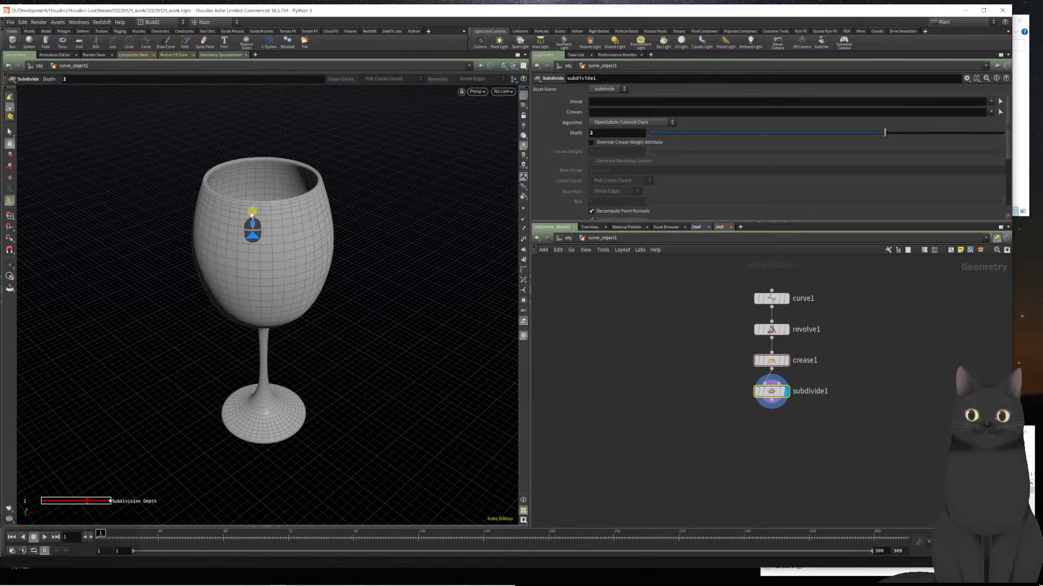
{"action": "scroll", "coordinate": [247, 212], "scroll_direction": "up", "scroll_amount": 3, "text": "alt"}
{"action": "left_click_drag", "start_coordinate": [257, 209], "coordinate": [258, 235], "text": "alt"}
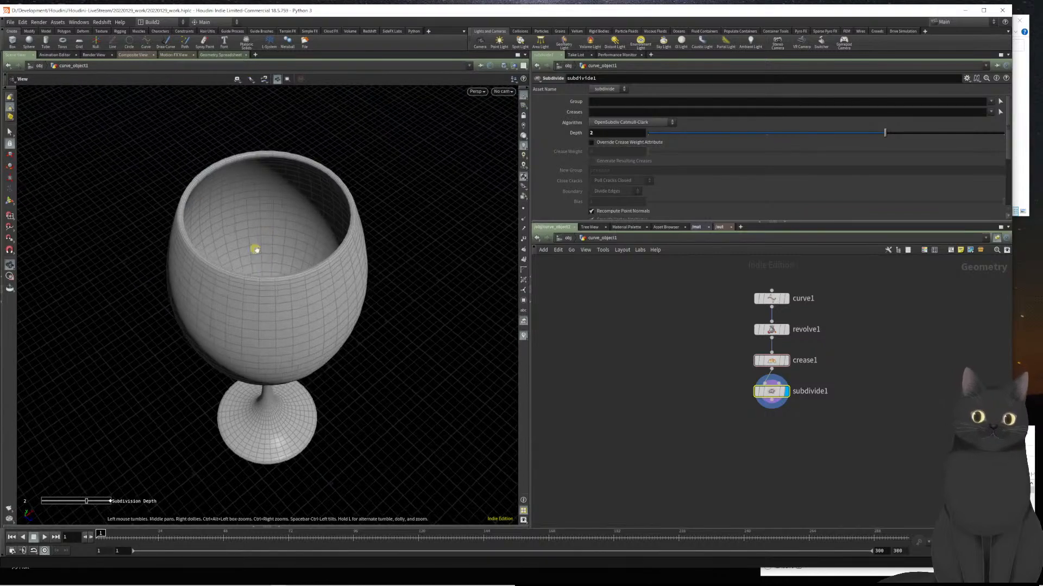
- Examine the subdivided wine glass up close, checking the rim, bowl, stem and base from several angles
{"action": "scroll", "coordinate": [286, 262], "scroll_direction": "up", "scroll_amount": 4, "text": "alt"}
{"action": "left_click_drag", "start_coordinate": [280, 322], "coordinate": [277, 291], "text": "alt"}
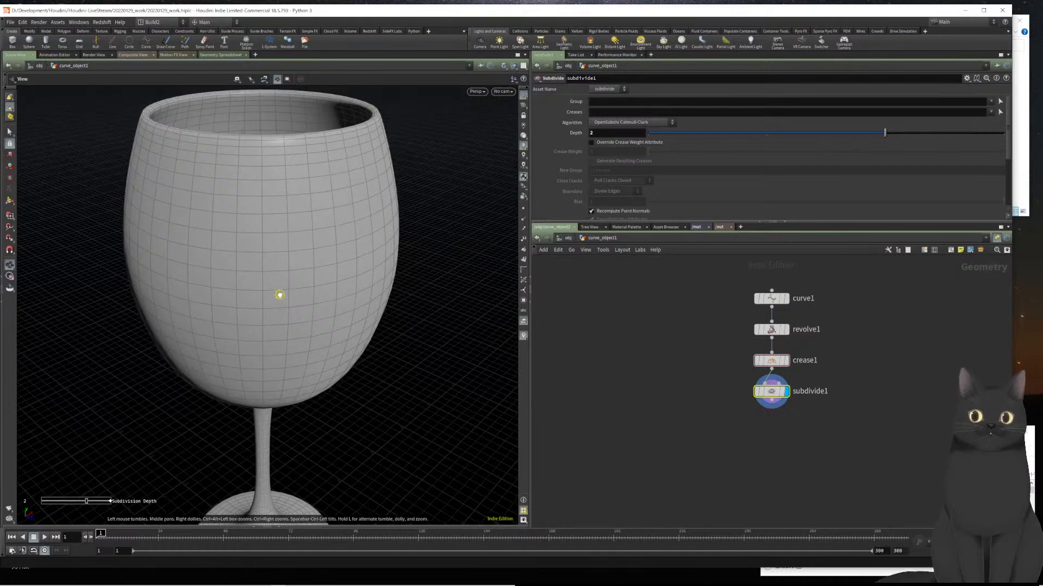
{"action": "key", "text": "Return"}
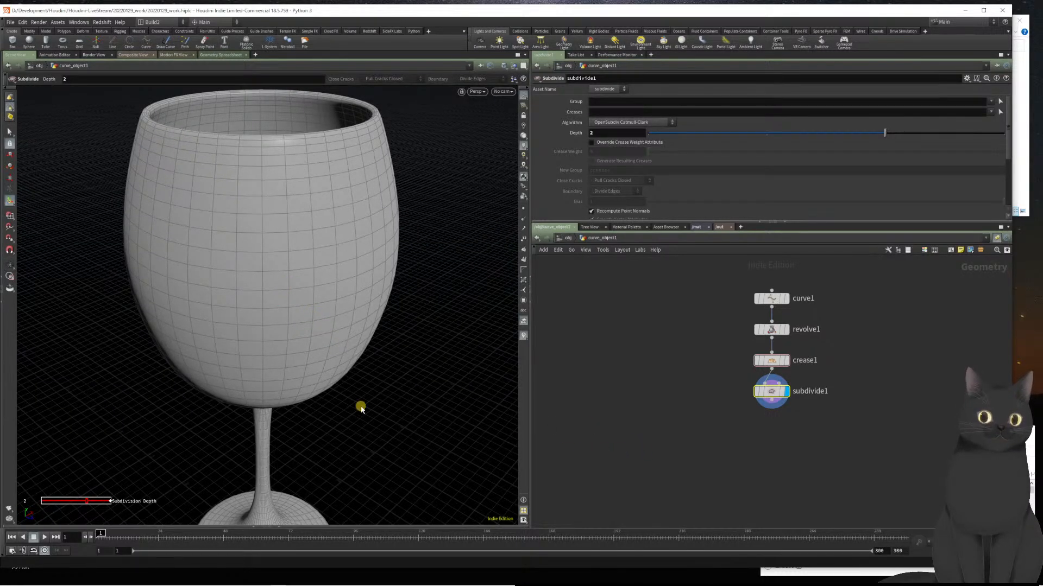
{"action": "key", "text": "Escape"}
{"action": "scroll", "coordinate": [314, 404], "scroll_direction": "up", "scroll_amount": 3}
{"action": "scroll", "coordinate": [298, 309], "scroll_direction": "down", "scroll_amount": 5}
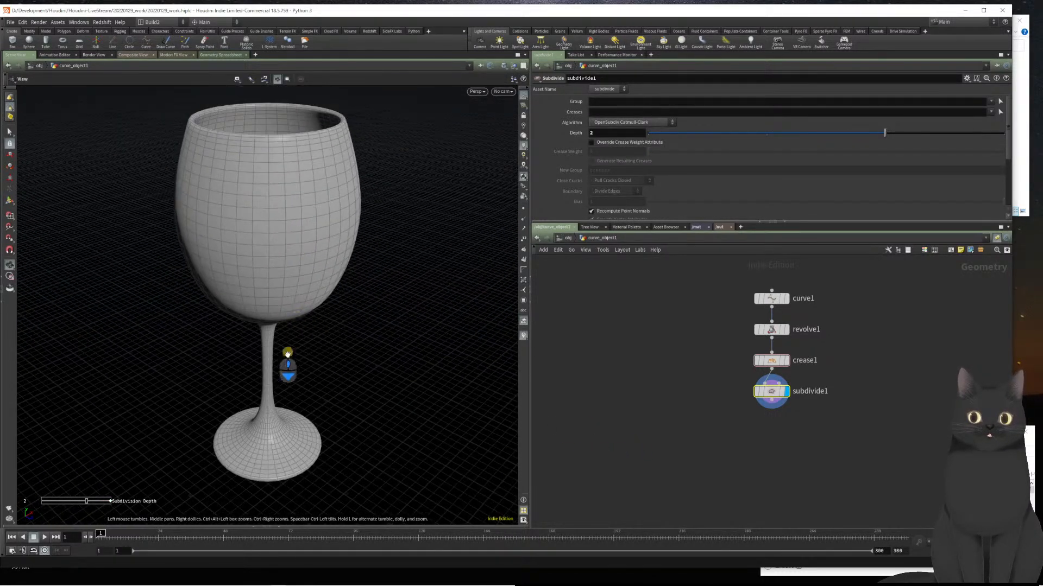
{"action": "scroll", "coordinate": [291, 356], "scroll_direction": "up", "scroll_amount": 4}
{"action": "key", "text": "Return"}
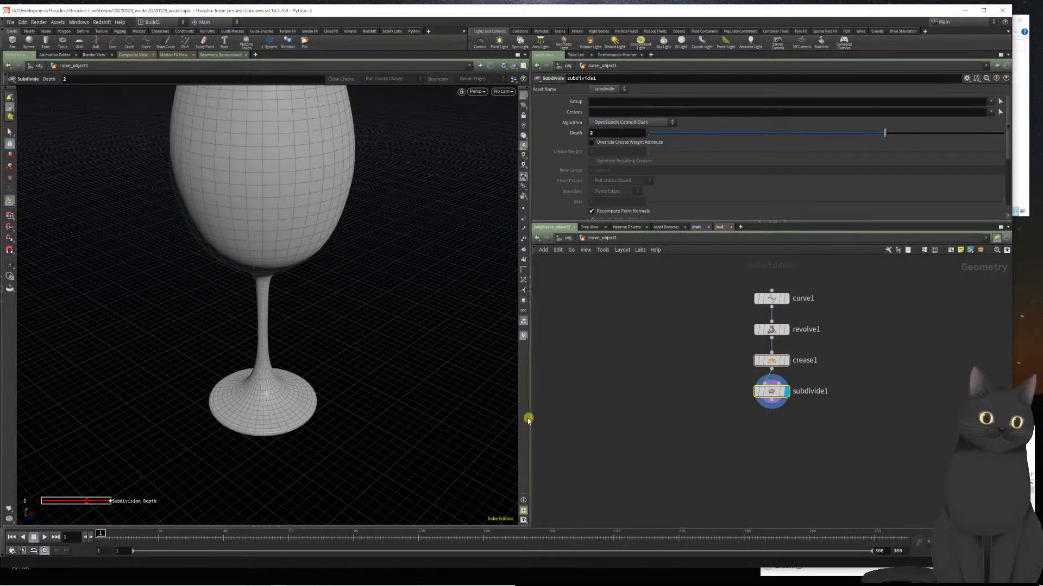
{"action": "key", "text": "Escape"}
{"action": "left_click_drag", "start_coordinate": [310, 232], "coordinate": [379, 319]}
{"action": "scroll", "coordinate": [331, 298], "scroll_direction": "up", "scroll_amount": 5}
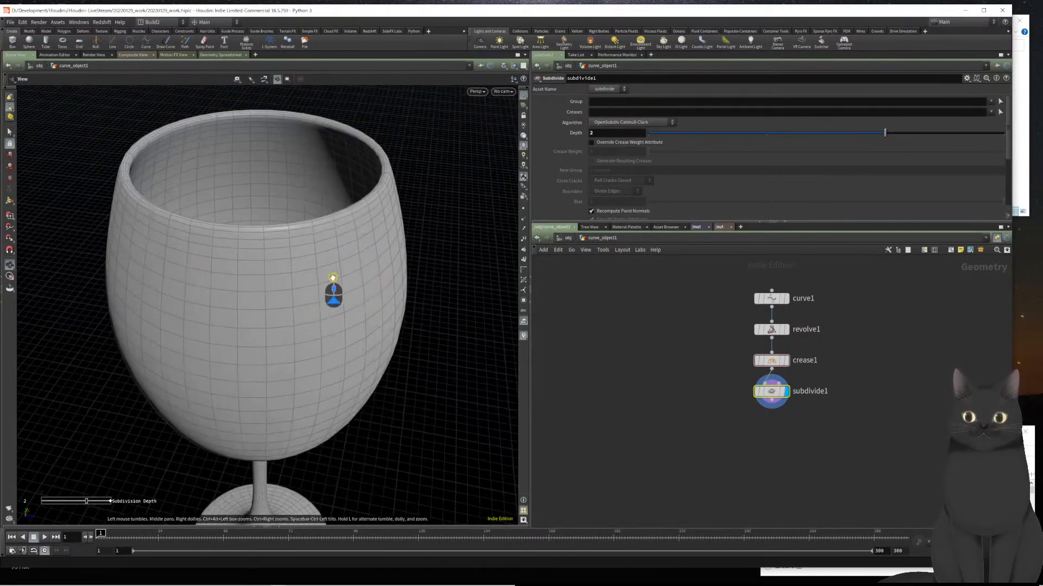
{"action": "left_click_drag", "start_coordinate": [325, 275], "coordinate": [416, 282]}
{"action": "key", "text": "Return"}
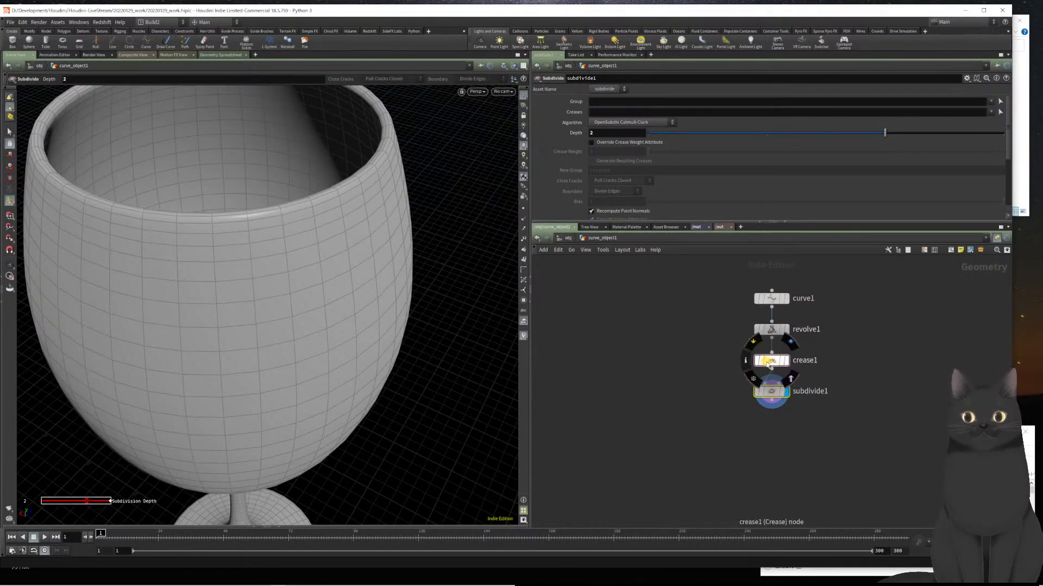
- Temporarily bypass the crease1 node to compare the base of the glass without creasing, and re-enable it
{"action": "left_click", "coordinate": [753, 348]}
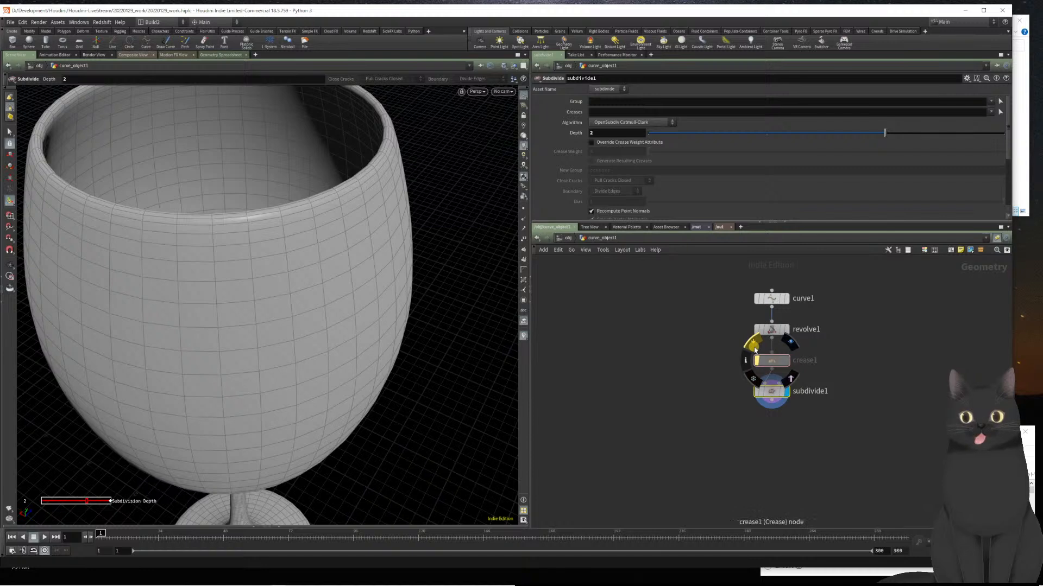
{"action": "key", "text": "Escape"}
{"action": "left_click_drag", "start_coordinate": [313, 408], "coordinate": [275, 333]}
{"action": "scroll", "coordinate": [277, 406], "scroll_direction": "up", "scroll_amount": 3}
{"action": "key", "text": "Return"}
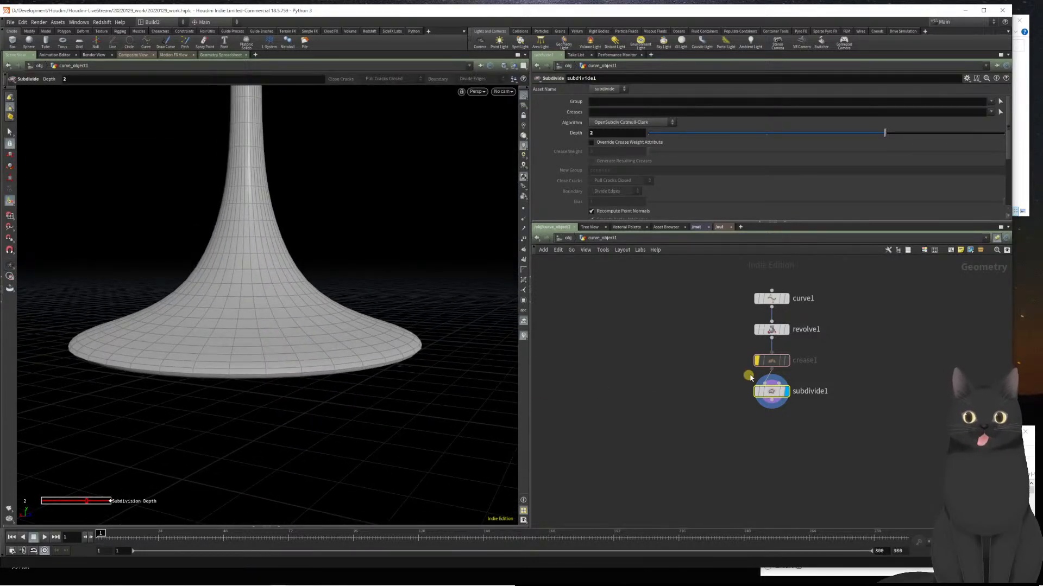
{"action": "mouse_move", "coordinate": [752, 348]}
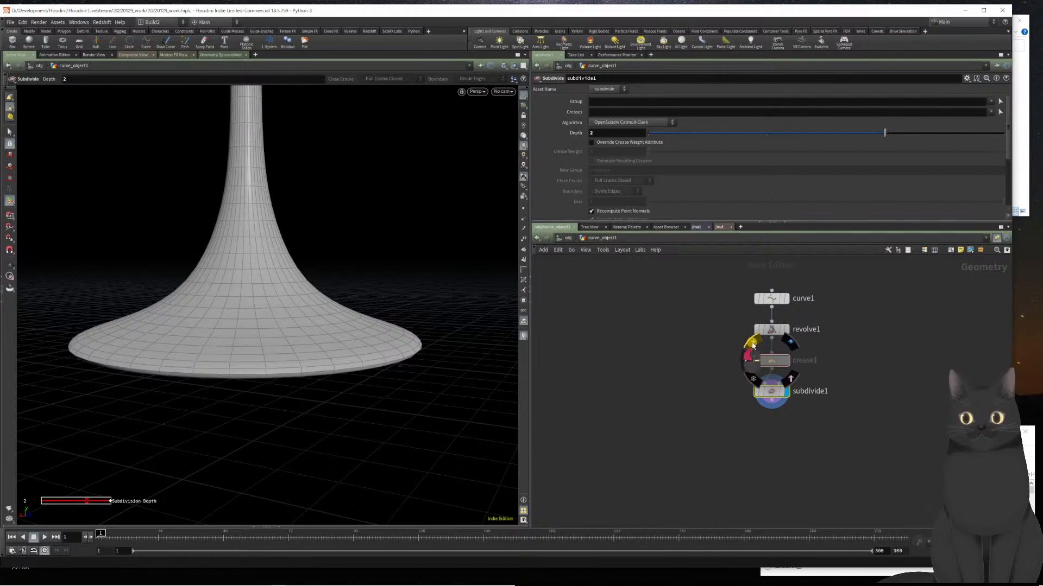
- Examine the glass with creasing enabled, from the base and stem up to the whole bowl and rim
{"action": "key", "text": "Escape"}
{"action": "left_click_drag", "start_coordinate": [337, 380], "coordinate": [330, 347]}
{"action": "scroll", "coordinate": [331, 340], "scroll_direction": "down", "scroll_amount": 2}
{"action": "middle_click_drag", "start_coordinate": [331, 340], "coordinate": [316, 451]}
{"action": "scroll", "coordinate": [332, 332], "scroll_direction": "down", "scroll_amount": 2}
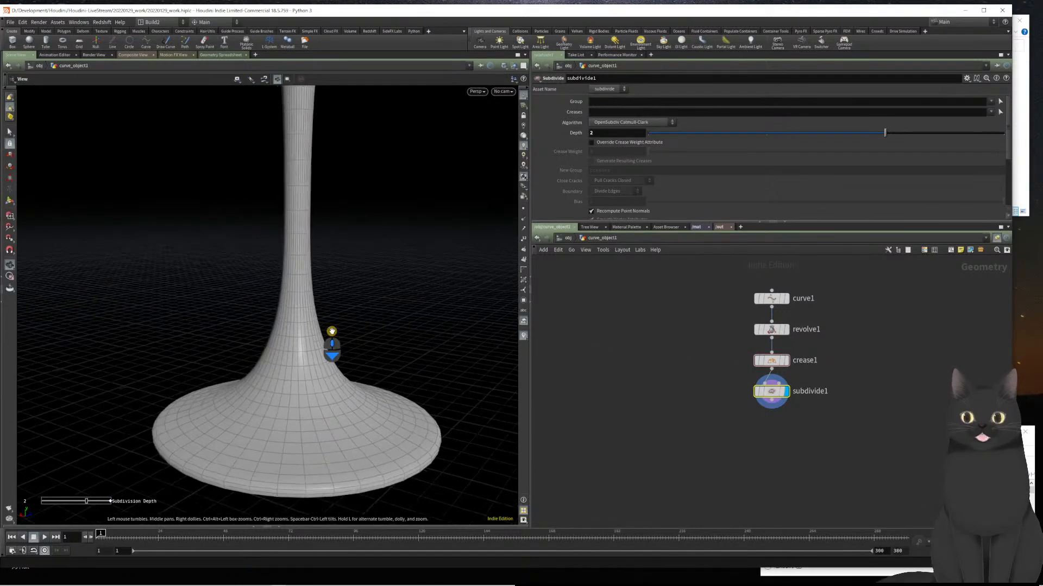
{"action": "scroll", "coordinate": [331, 334], "scroll_direction": "down", "scroll_amount": 3}
{"action": "scroll", "coordinate": [343, 258], "scroll_direction": "down", "scroll_amount": 2}
{"action": "middle_click_drag", "start_coordinate": [343, 261], "coordinate": [328, 357]}
{"action": "scroll", "coordinate": [326, 353], "scroll_direction": "down", "scroll_amount": 4}
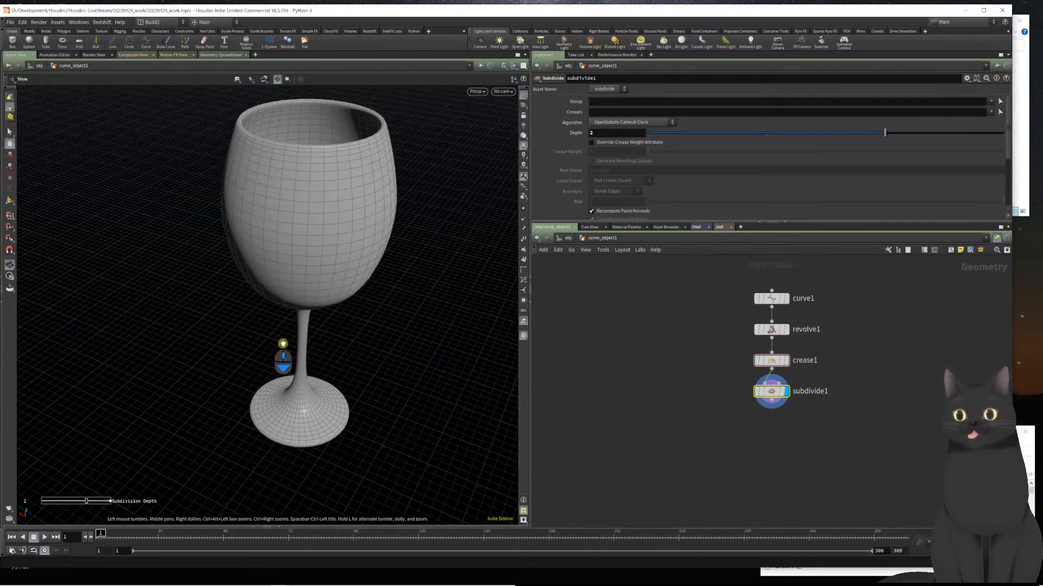
{"action": "key", "text": "Return"}
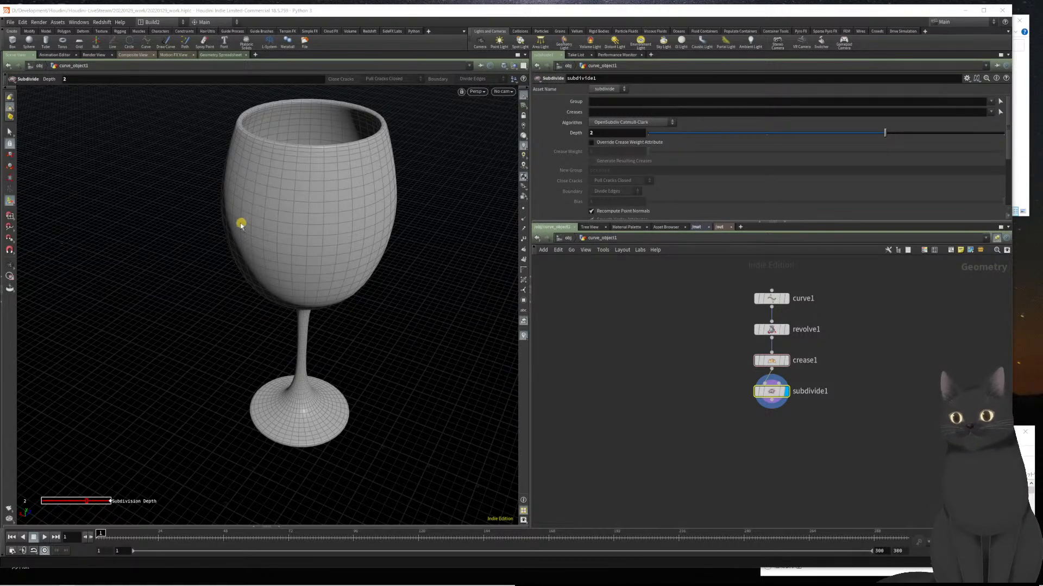
{"action": "key", "text": "Escape"}
{"action": "left_click_drag", "start_coordinate": [303, 246], "coordinate": [304, 310]}
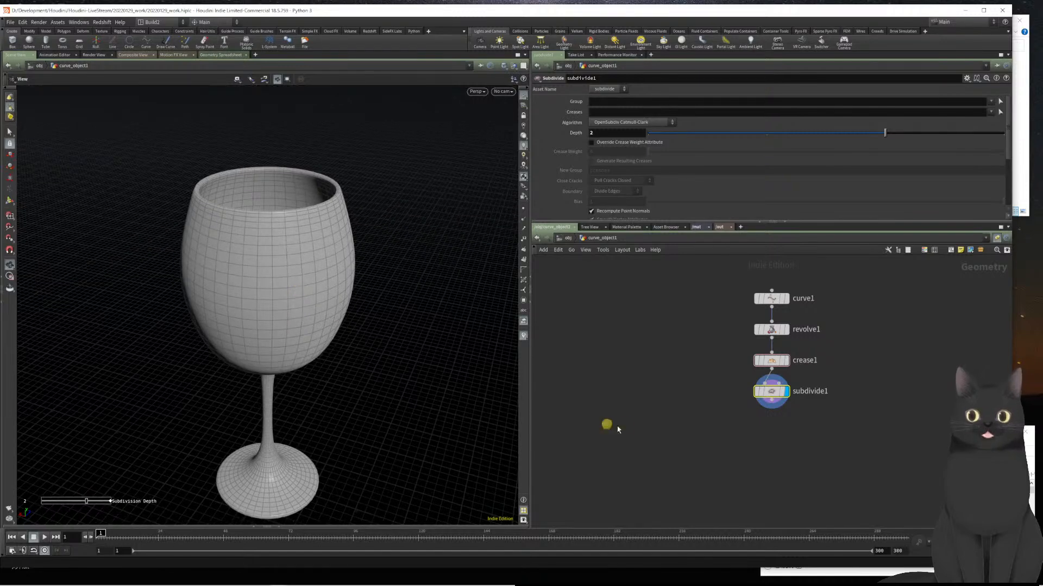
{"action": "key", "text": "Return"}
- Append a Null node after subdivide1 and name it GLASS_OUT
{"action": "mouse_move", "coordinate": [769, 401]}
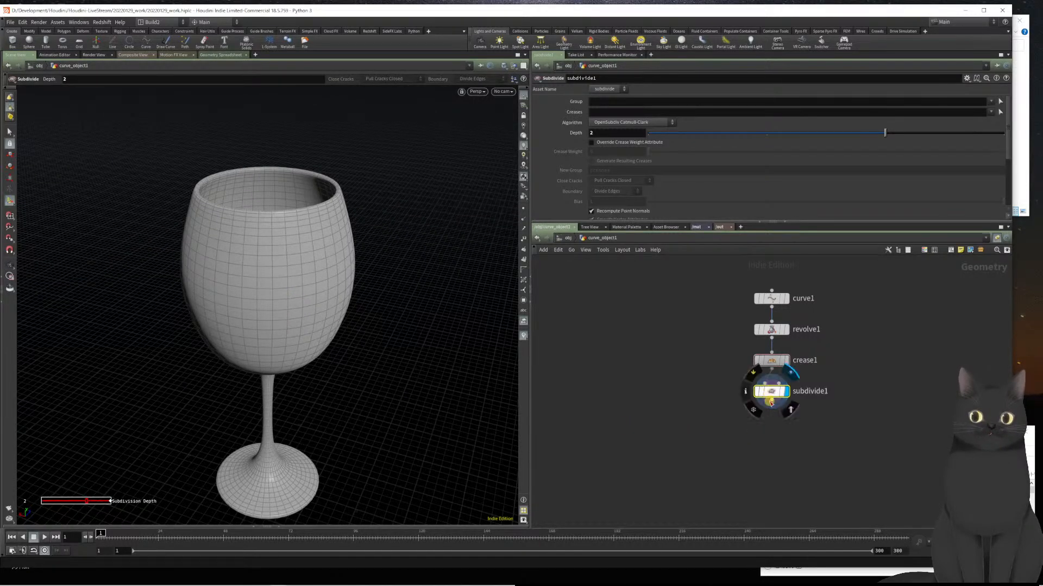
{"action": "key", "text": "Tab"}
{"action": "type", "text": "nu"}
{"action": "key", "text": "Return"}
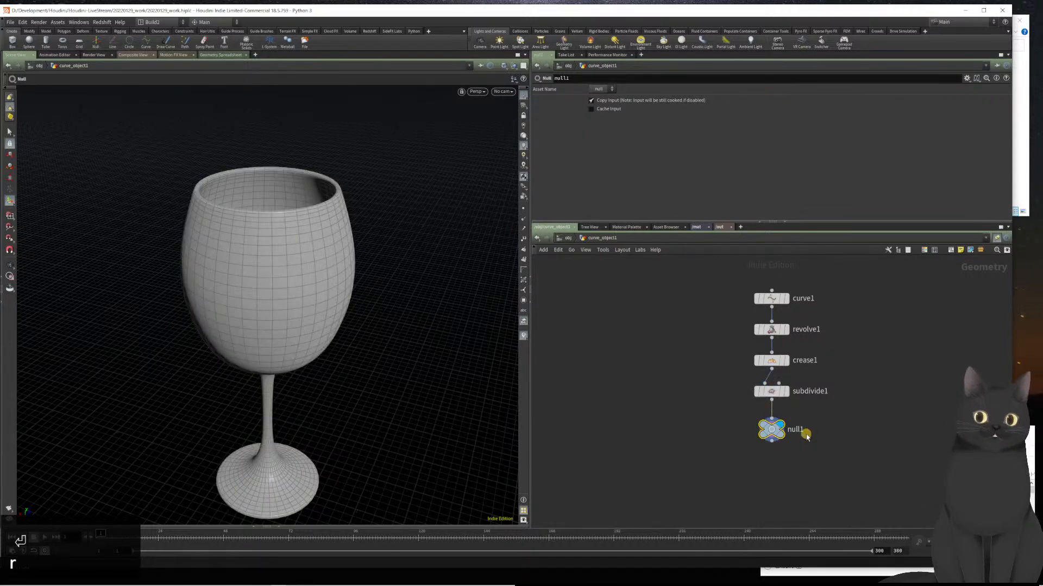
{"action": "double_click", "coordinate": [796, 430]}
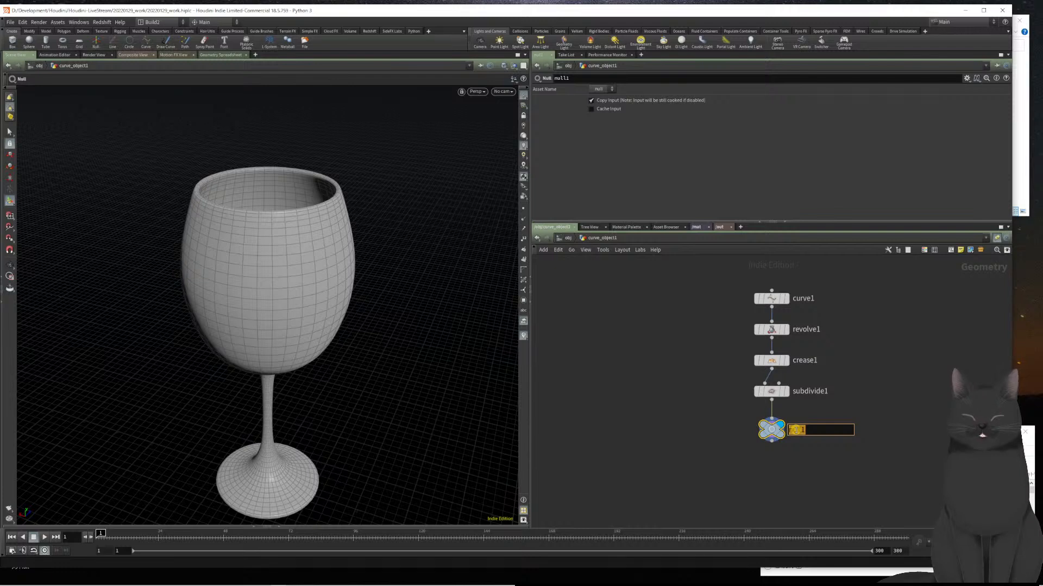
{"action": "type", "text": "GLASS"}
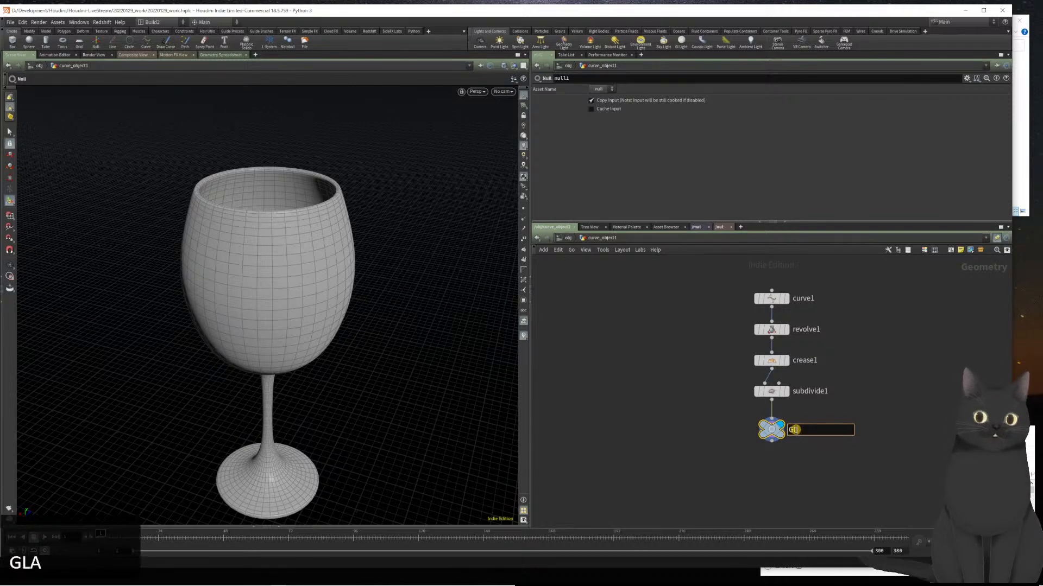
{"action": "type", "text": "_OUT"}
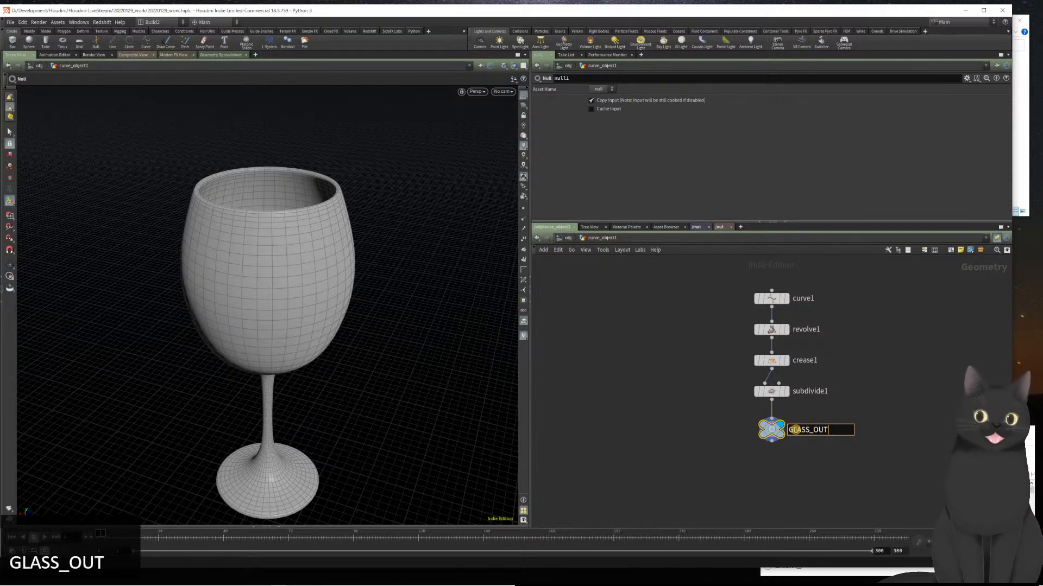
{"action": "key", "text": "Return"}
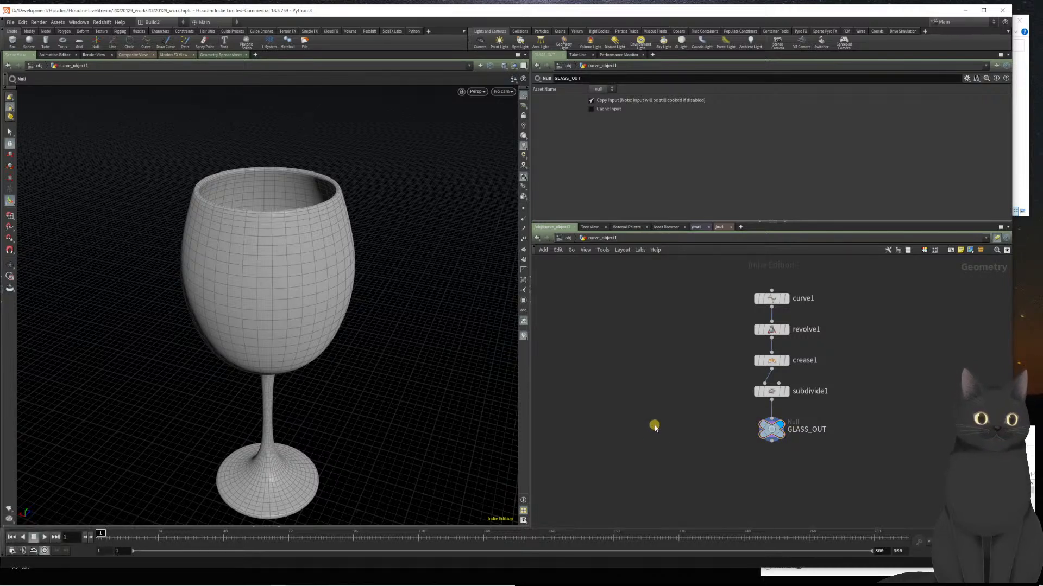
- Return to the object level, rename the curve_object1 geometry as wineglass, and save the scene
{"action": "scroll", "coordinate": [656, 429], "scroll_direction": "down", "scroll_amount": 1}
{"action": "scroll", "coordinate": [675, 409], "scroll_direction": "up", "scroll_amount": 1}
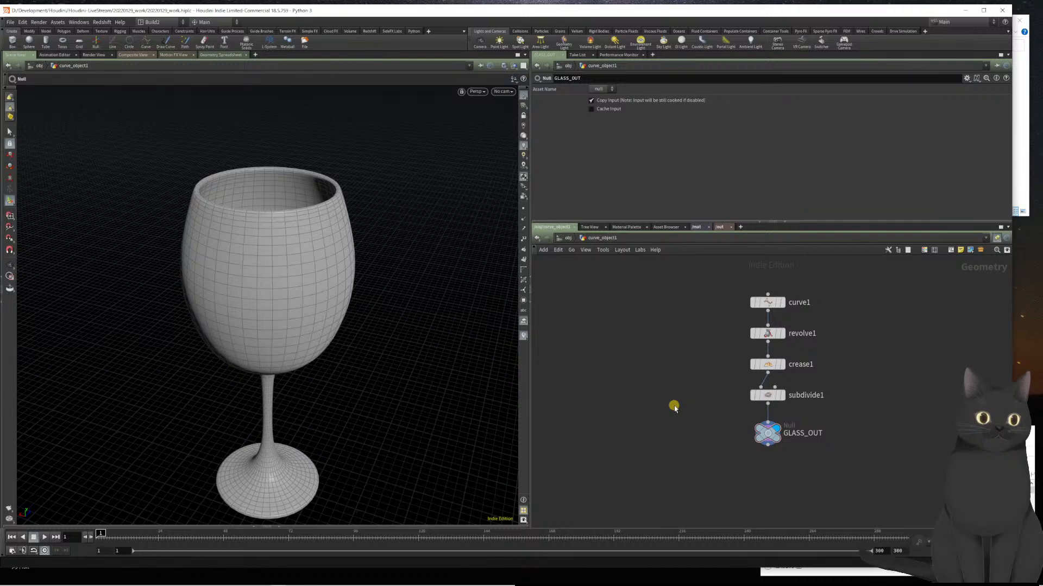
{"action": "key", "text": "u"}
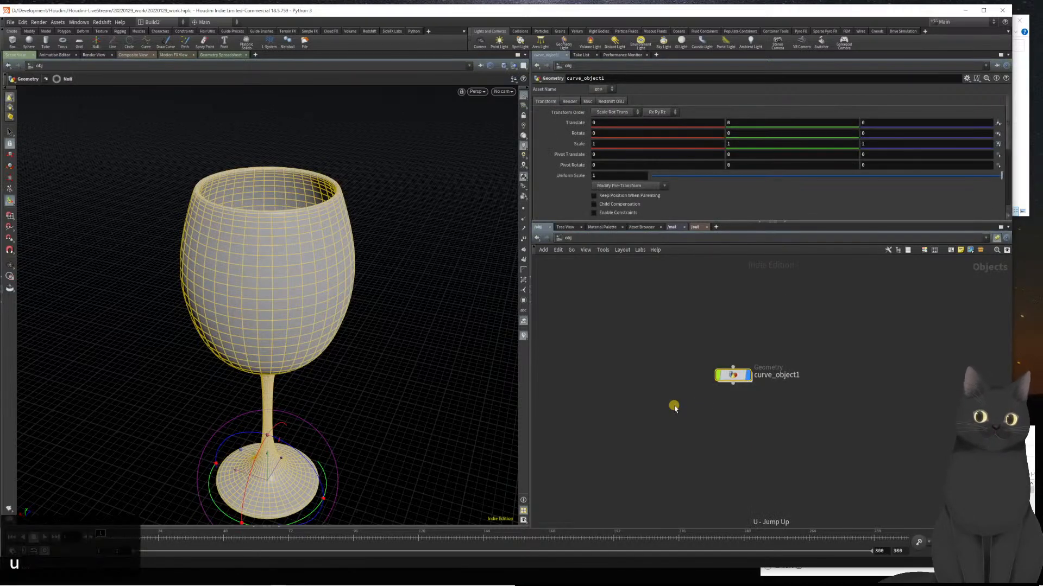
{"action": "double_click", "coordinate": [777, 375]}
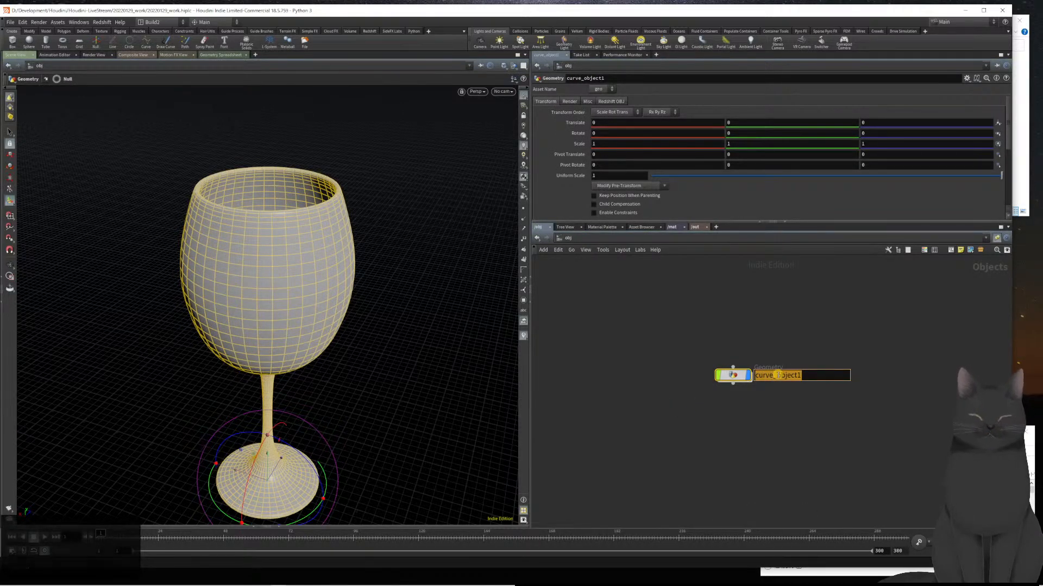
{"action": "type", "text": "winegla"}
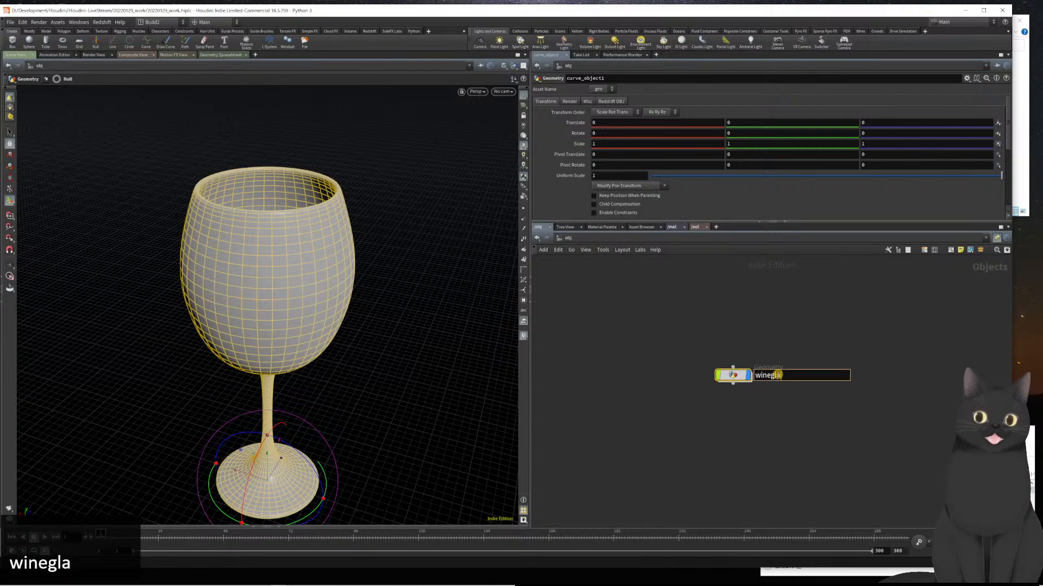
{"action": "type", "text": "ss"}
{"action": "key", "text": "Return"}
{"action": "left_click", "coordinate": [753, 428]}
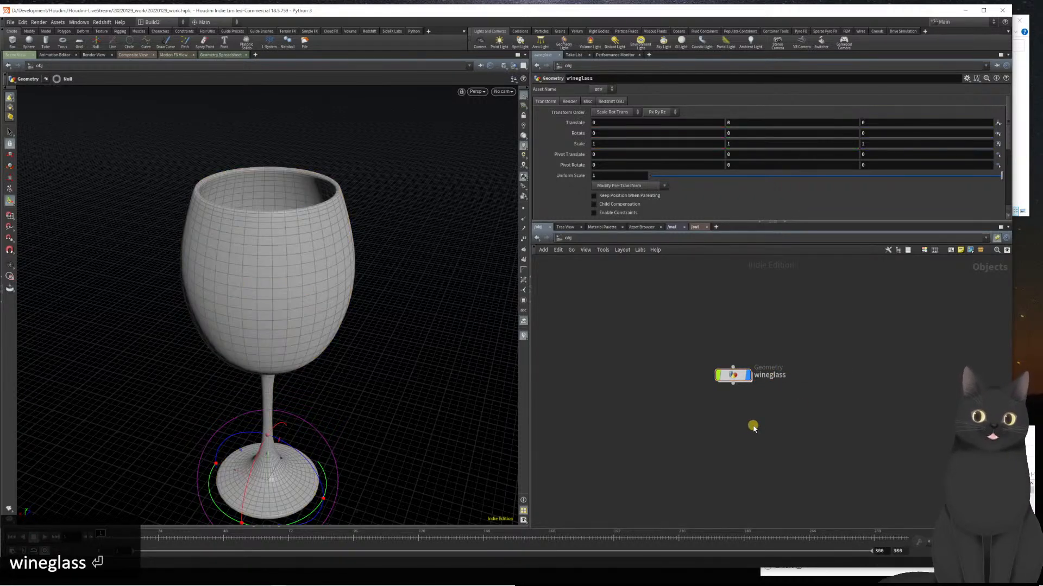
{"action": "key", "text": "ctrl+s"}
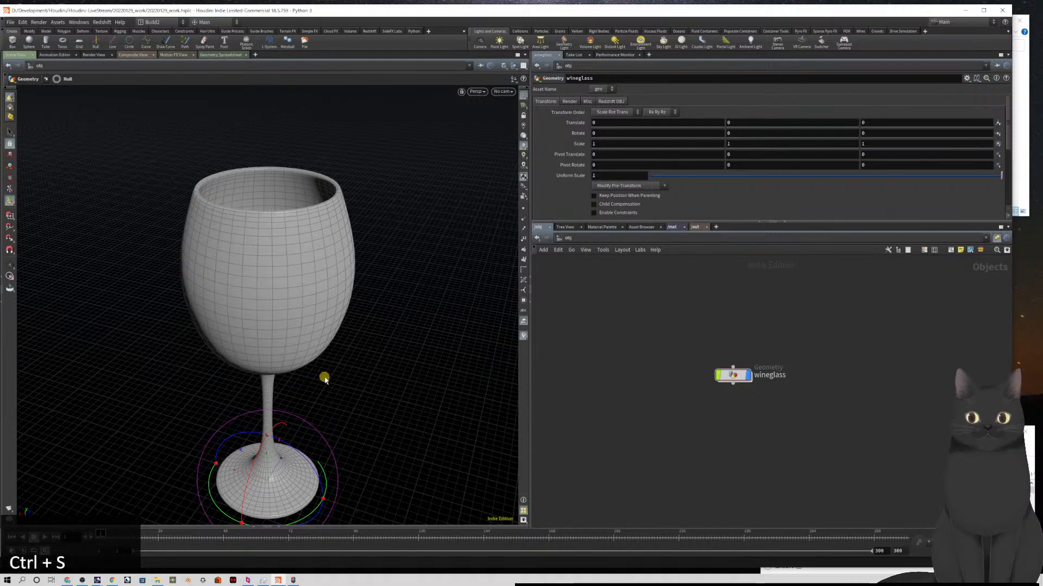
- Extract the wineglass into a separate object and place the extracted node directly beneath the wineglass node
{"action": "scroll", "coordinate": [295, 353], "scroll_direction": "down", "scroll_amount": 1, "text": "alt"}
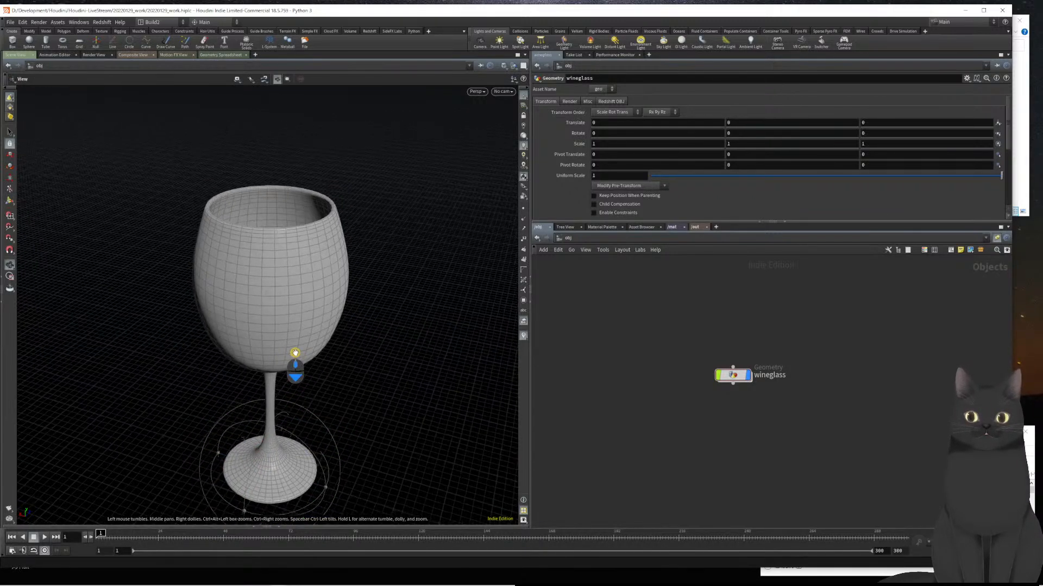
{"action": "scroll", "coordinate": [296, 354], "scroll_direction": "down", "scroll_amount": 1}
{"action": "key", "text": "Return"}
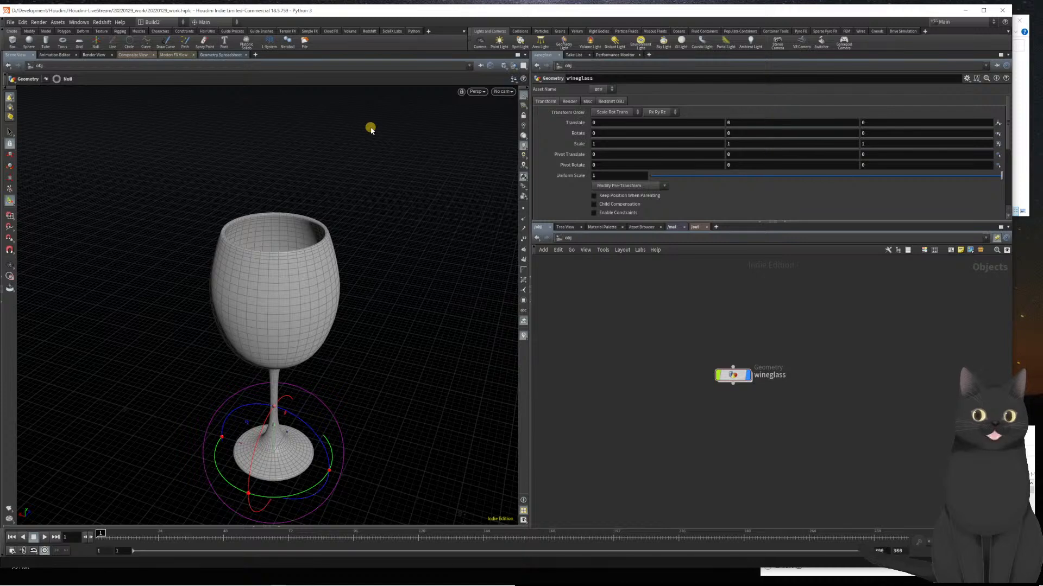
{"action": "left_click", "coordinate": [28, 31]}
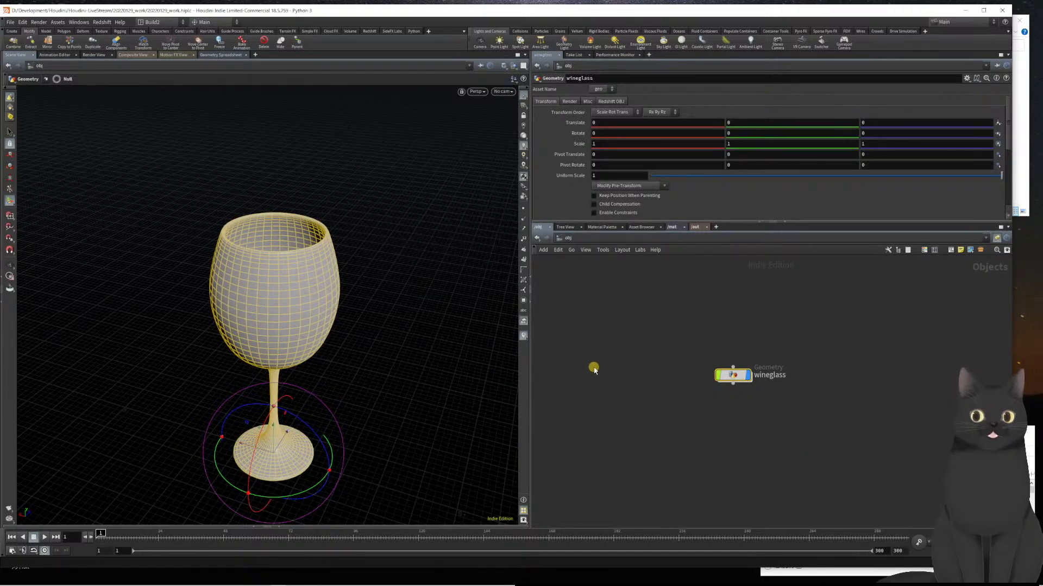
{"action": "left_click", "coordinate": [33, 43]}
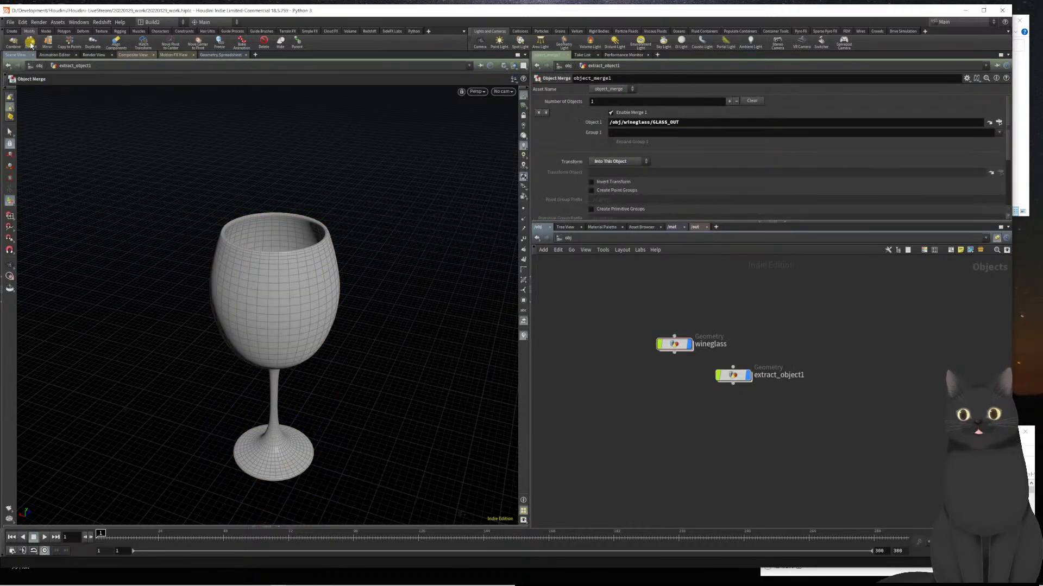
{"action": "double_click", "coordinate": [733, 380]}
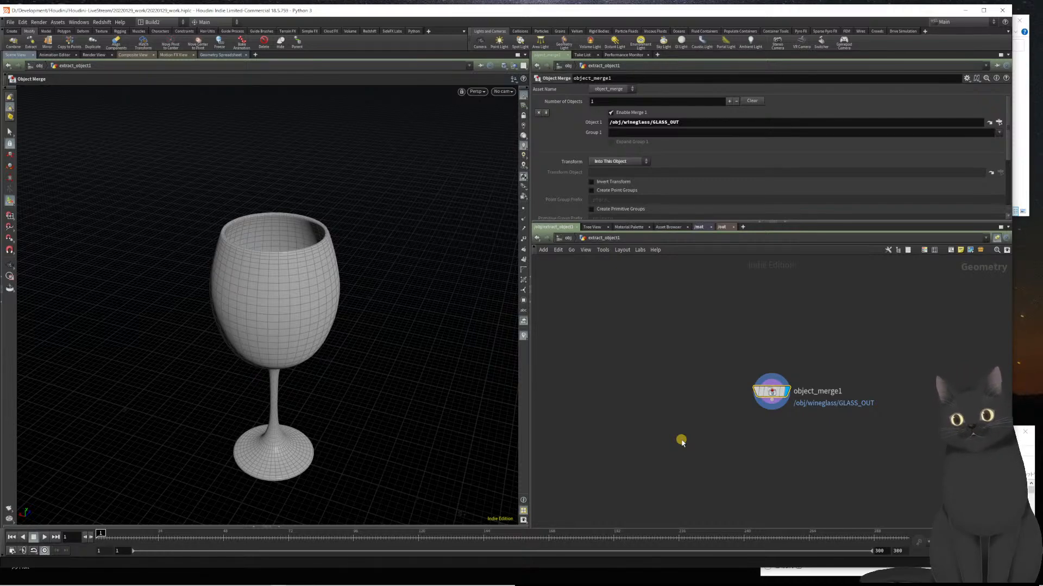
{"action": "key", "text": "u"}
{"action": "left_click_drag", "start_coordinate": [730, 382], "coordinate": [672, 387]}
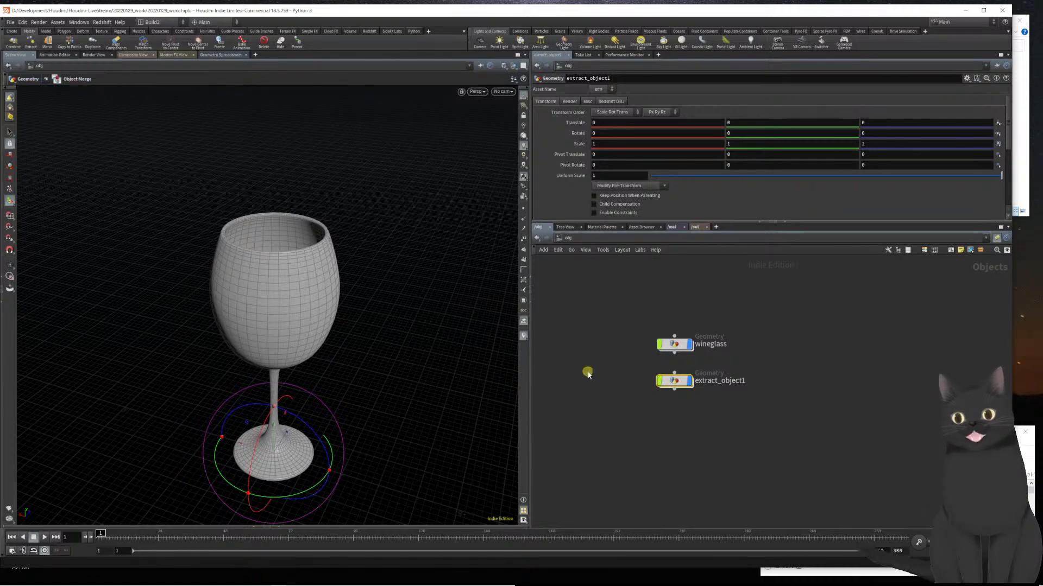
- Inspect the networks inside extract_object1 and wineglass to see how the extracted object references GLASS_OUT
{"action": "double_click", "coordinate": [675, 383]}
{"action": "left_click_drag", "start_coordinate": [694, 376], "coordinate": [808, 427]}
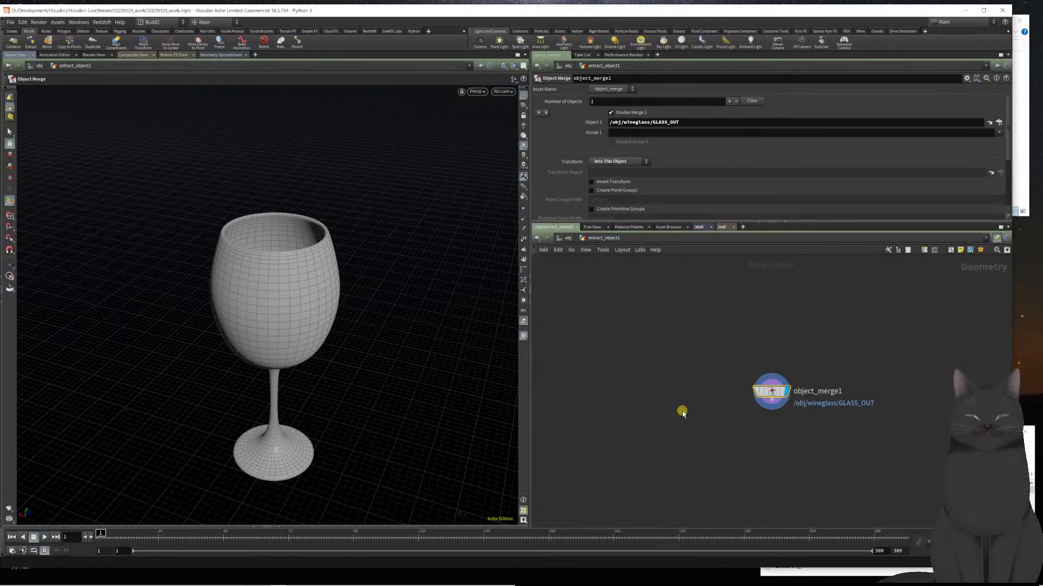
{"action": "key", "text": "u"}
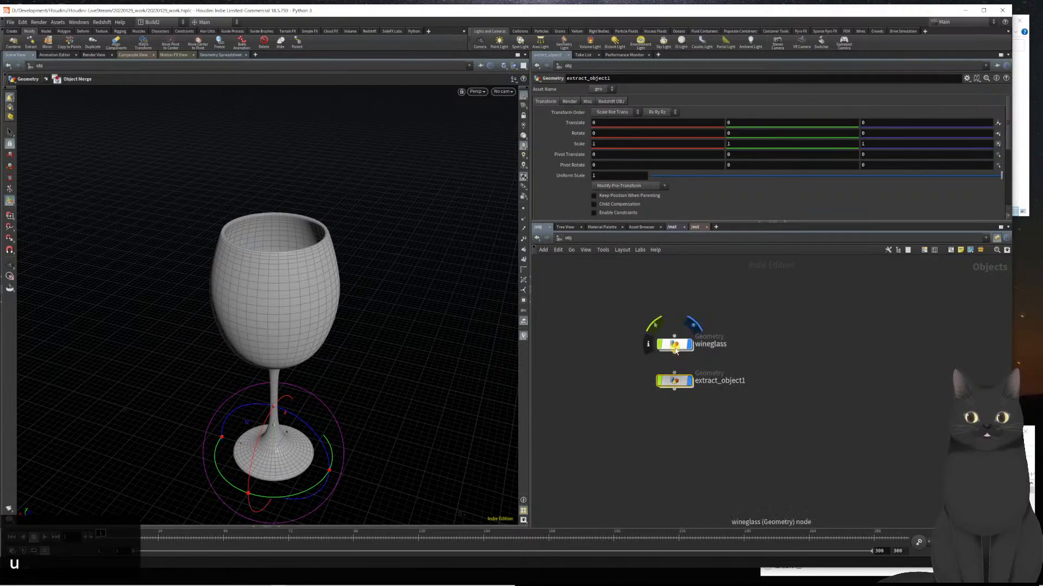
{"action": "double_click", "coordinate": [674, 348]}
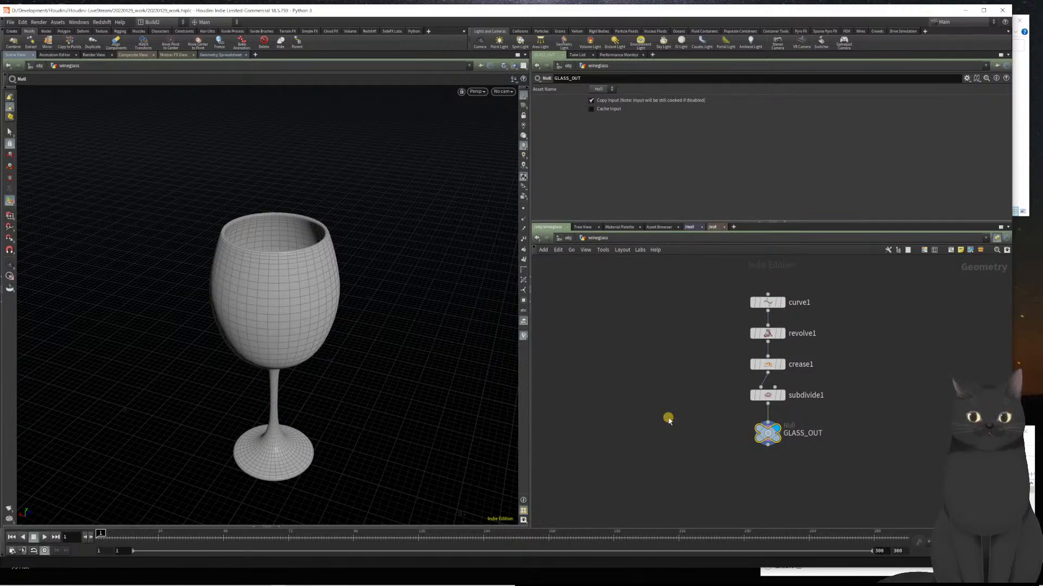
{"action": "key", "text": "u"}
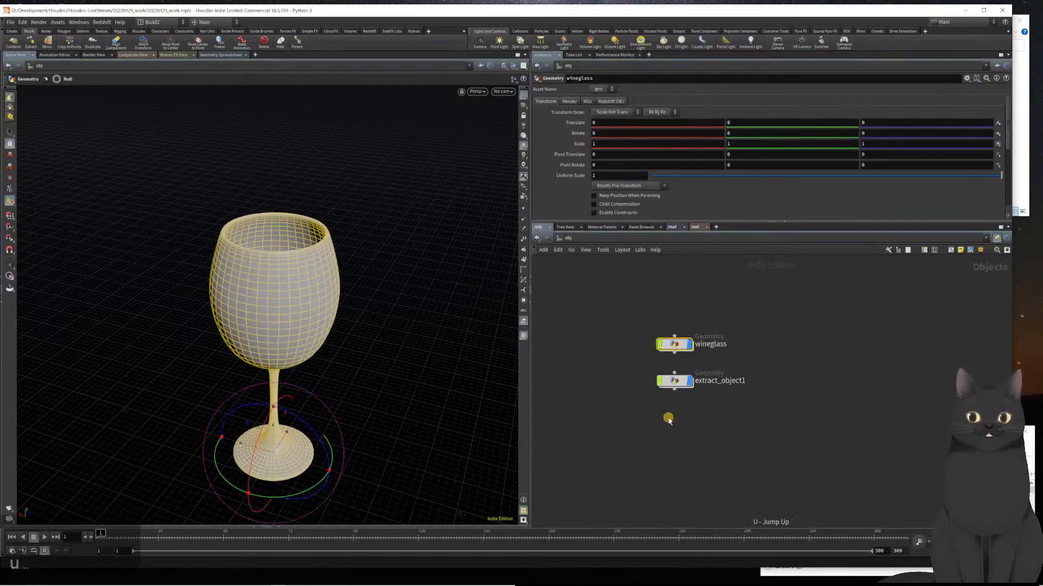
- Open the extract_object1 network and frame the glass bowl in the front view
{"action": "double_click", "coordinate": [674, 383]}
{"action": "key", "text": "u"}
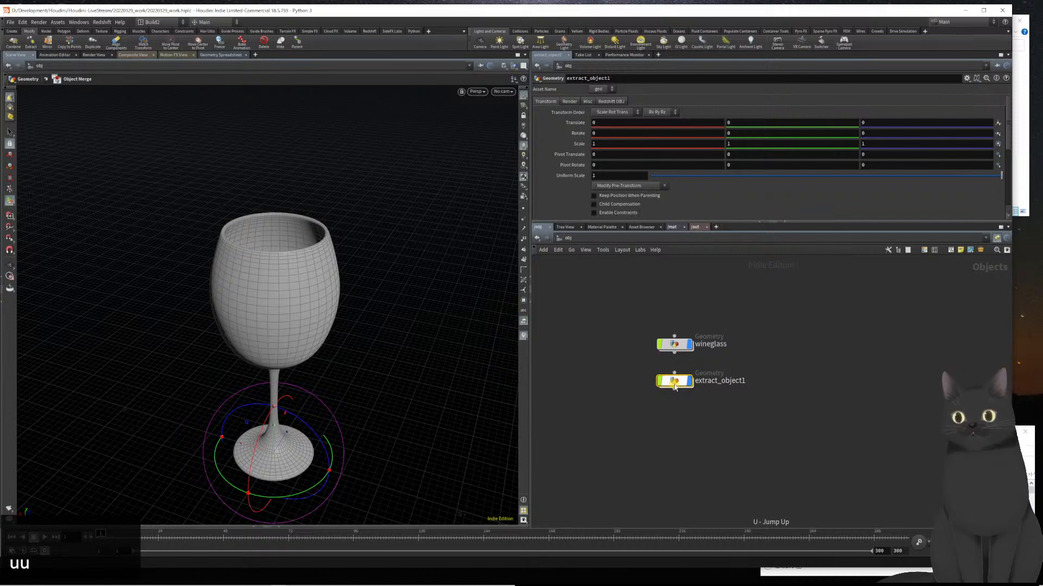
{"action": "mouse_move", "coordinate": [676, 386]}
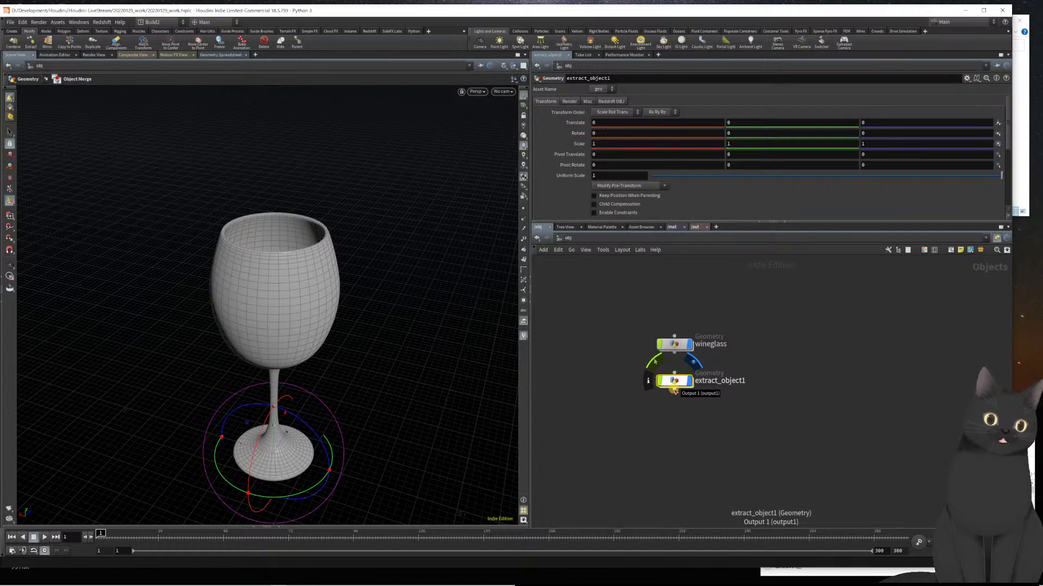
{"action": "double_click", "coordinate": [674, 382]}
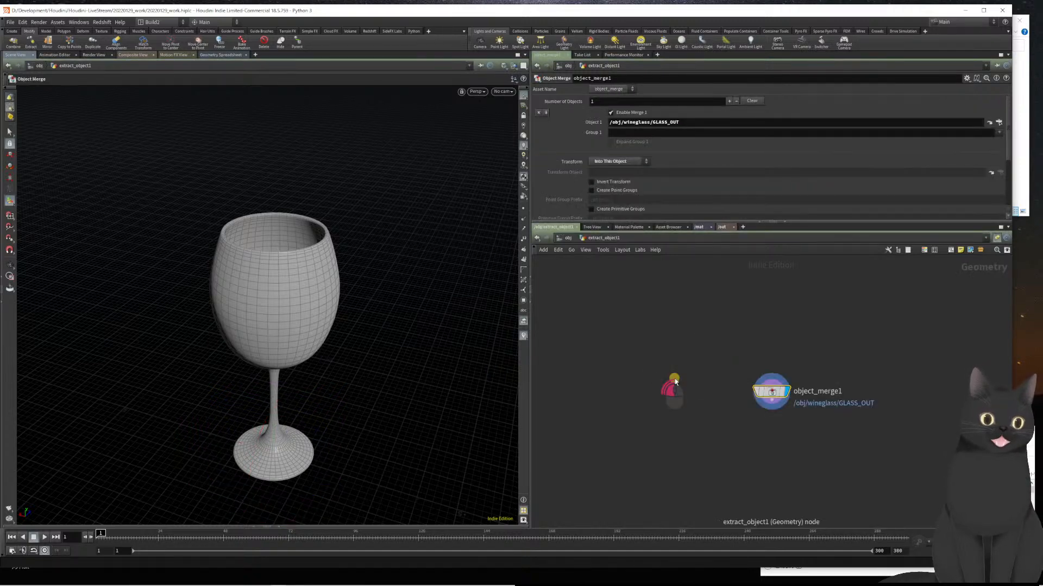
{"action": "middle_click_drag", "start_coordinate": [699, 395], "coordinate": [687, 443]}
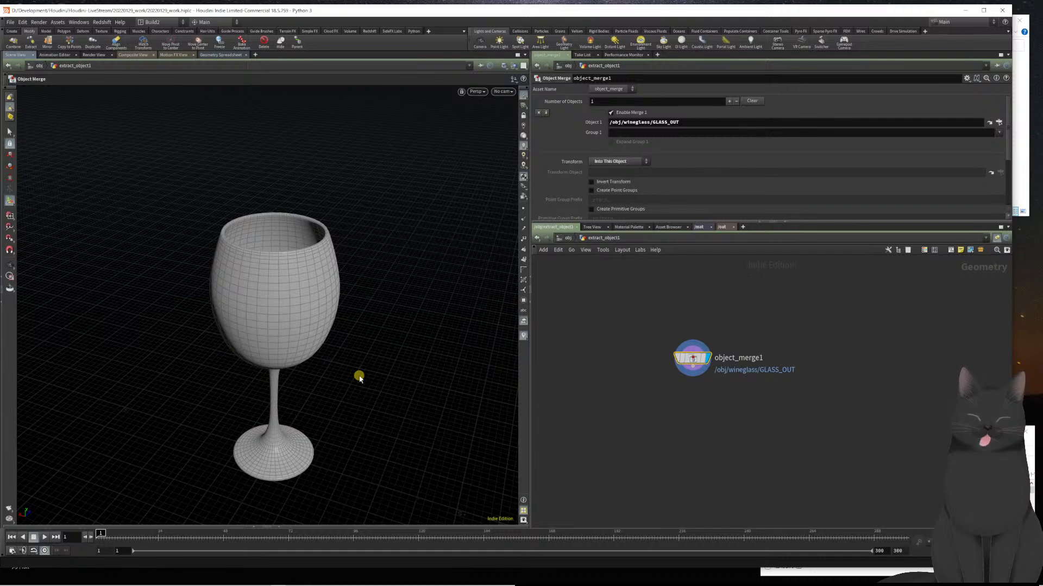
{"action": "key", "text": "space+b"}
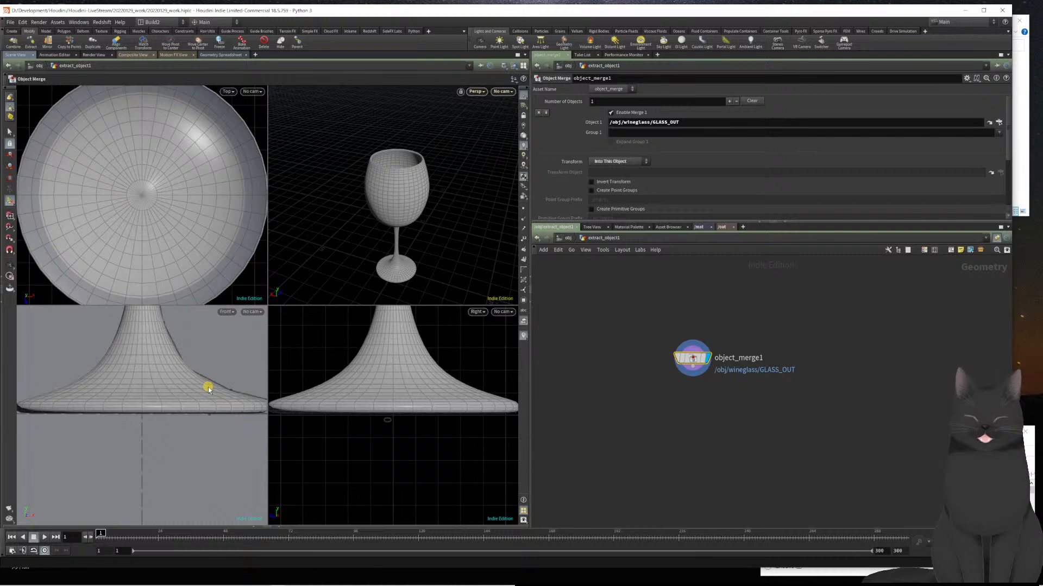
{"action": "key", "text": "space+b"}
{"action": "scroll", "coordinate": [263, 359], "scroll_direction": "down", "scroll_amount": 10}
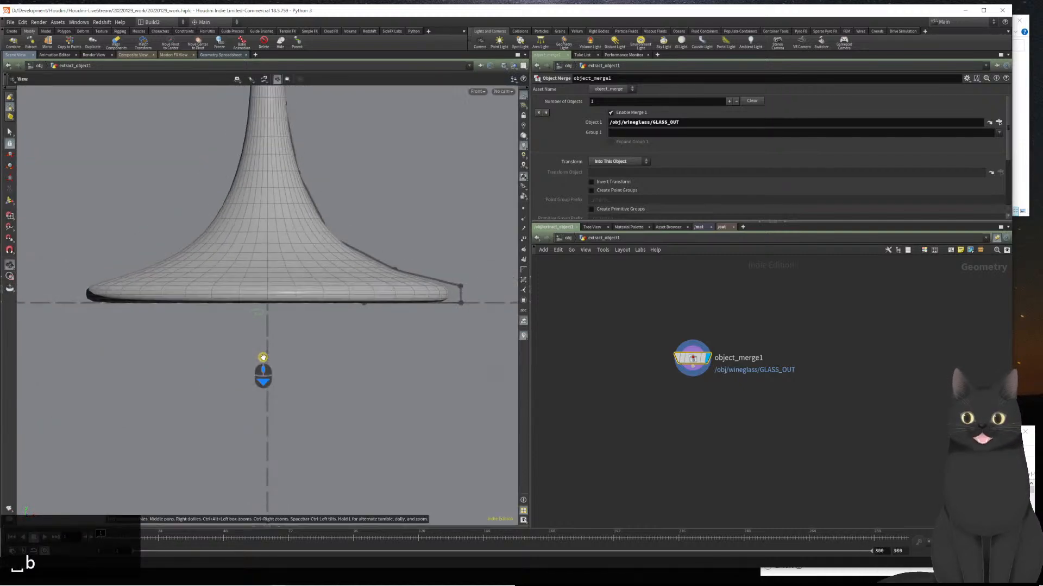
{"action": "middle_click_drag", "start_coordinate": [329, 232], "coordinate": [349, 373]}
{"action": "scroll", "coordinate": [307, 395], "scroll_direction": "down", "scroll_amount": 2}
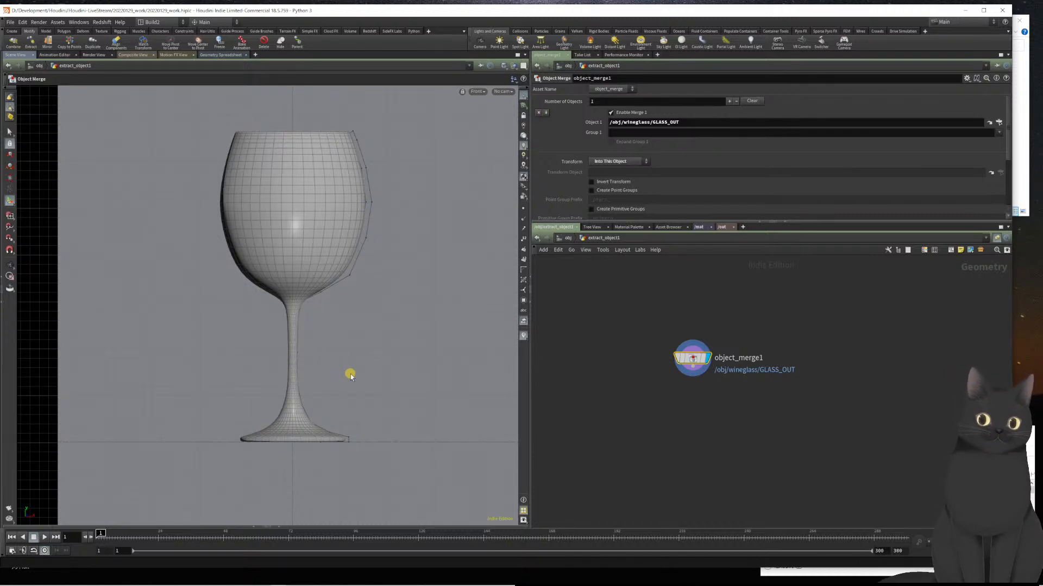
{"action": "scroll", "coordinate": [334, 356], "scroll_direction": "up", "scroll_amount": 3}
{"action": "middle_click_drag", "start_coordinate": [339, 257], "coordinate": [307, 301]}
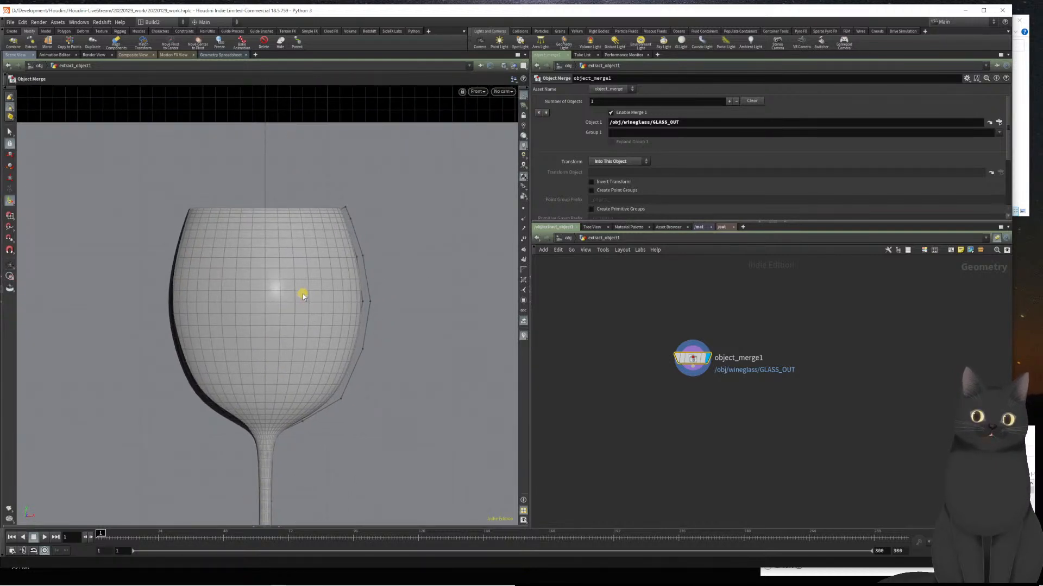
- Select the primitives across roughly the upper quarter of the bowl, from the rim down, and delete them with a Blast
{"action": "right_click", "coordinate": [302, 294]}
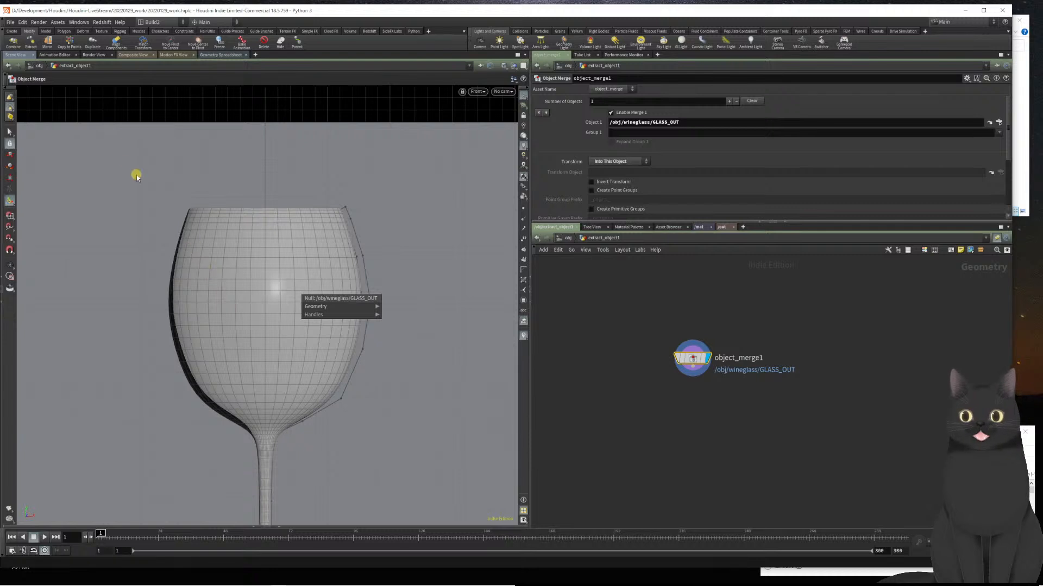
{"action": "left_click", "coordinate": [114, 241]}
{"action": "key", "text": "s"}
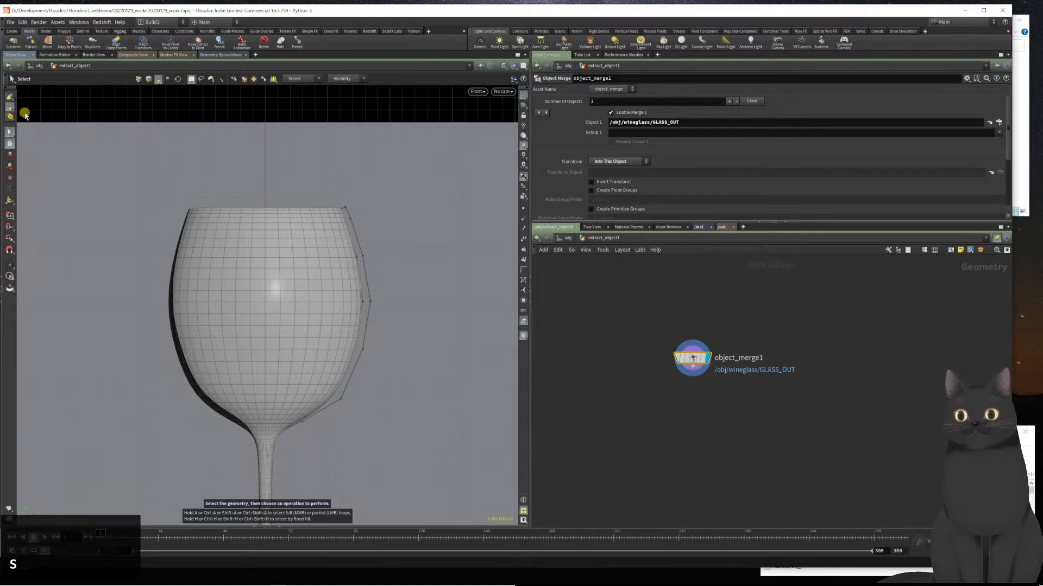
{"action": "key", "text": "4"}
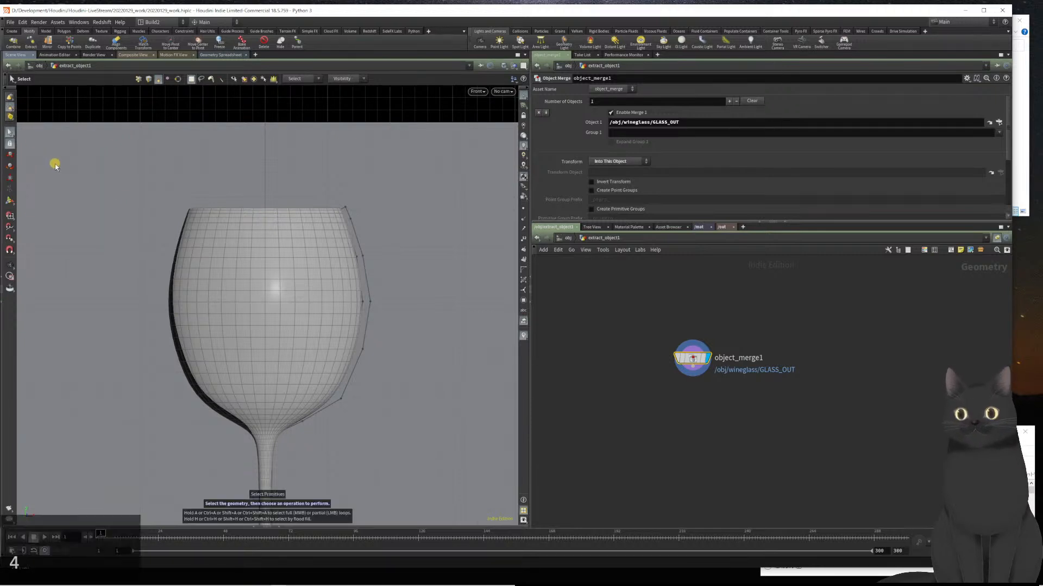
{"action": "left_click_drag", "start_coordinate": [138, 205], "coordinate": [395, 270]}
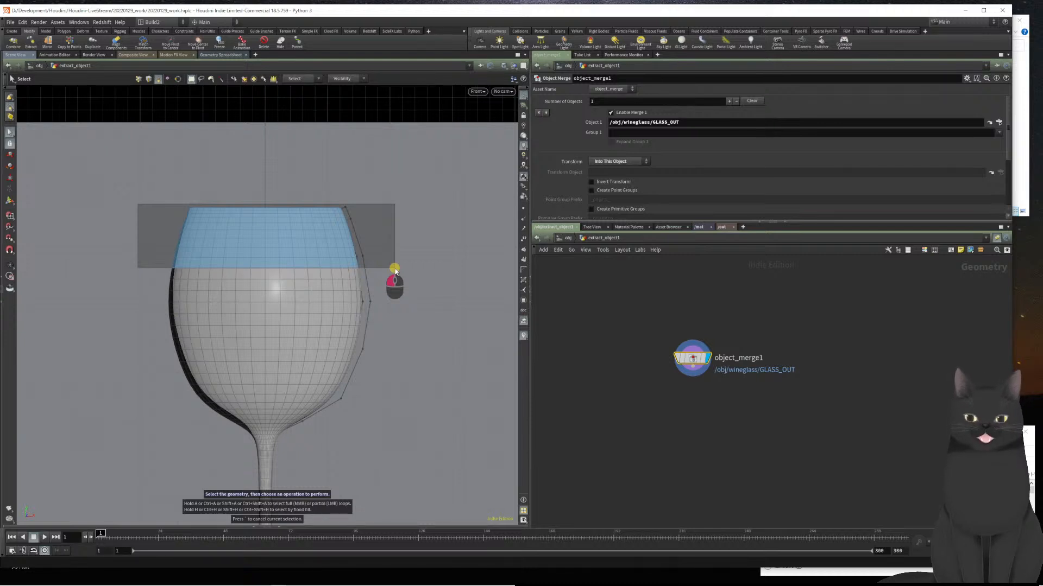
{"action": "left_click_drag", "start_coordinate": [395, 270], "coordinate": [395, 270]}
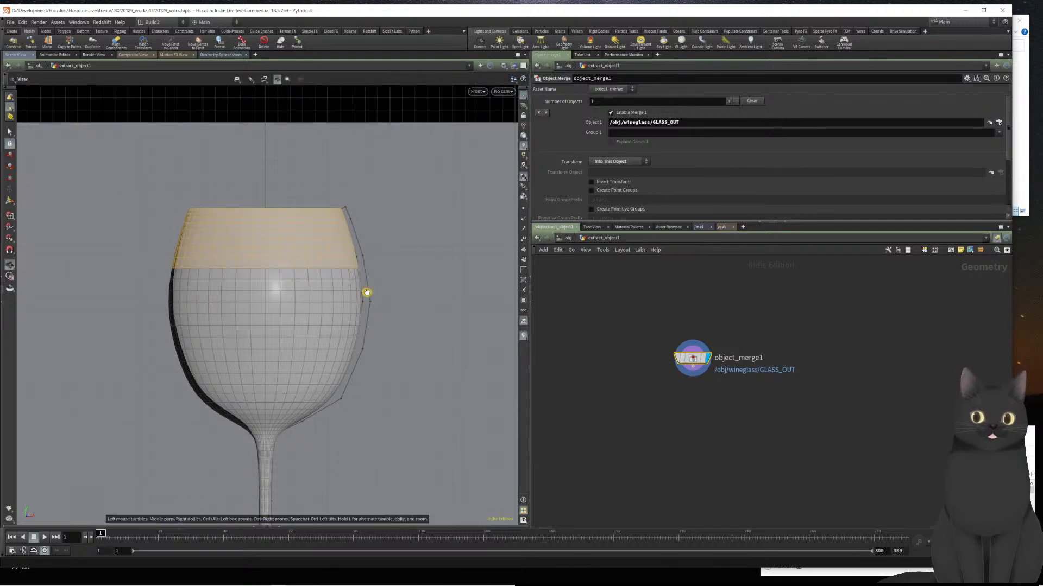
{"action": "scroll", "coordinate": [366, 293], "scroll_direction": "up", "scroll_amount": 3}
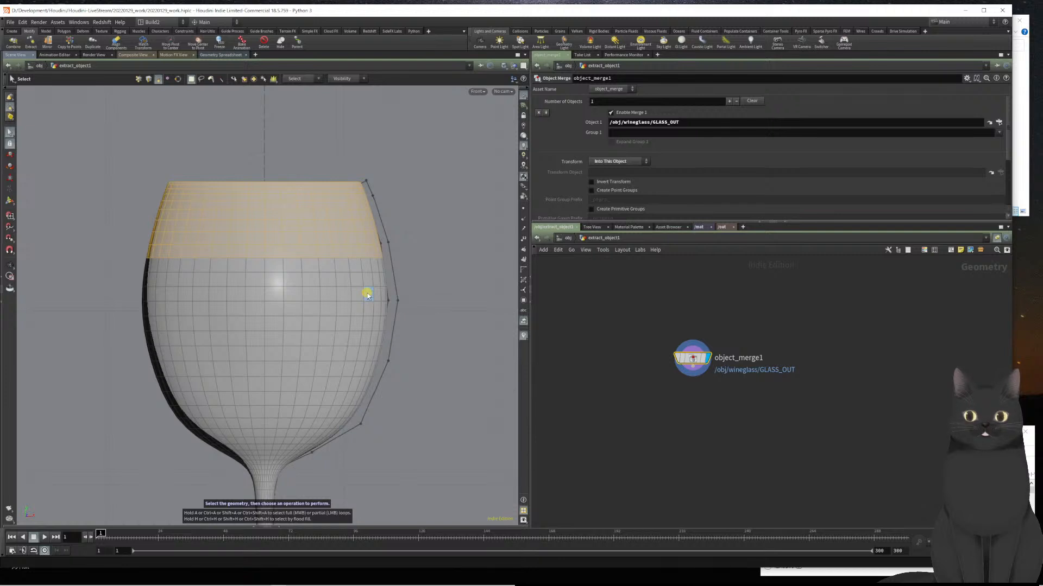
{"action": "key", "text": "Delete"}
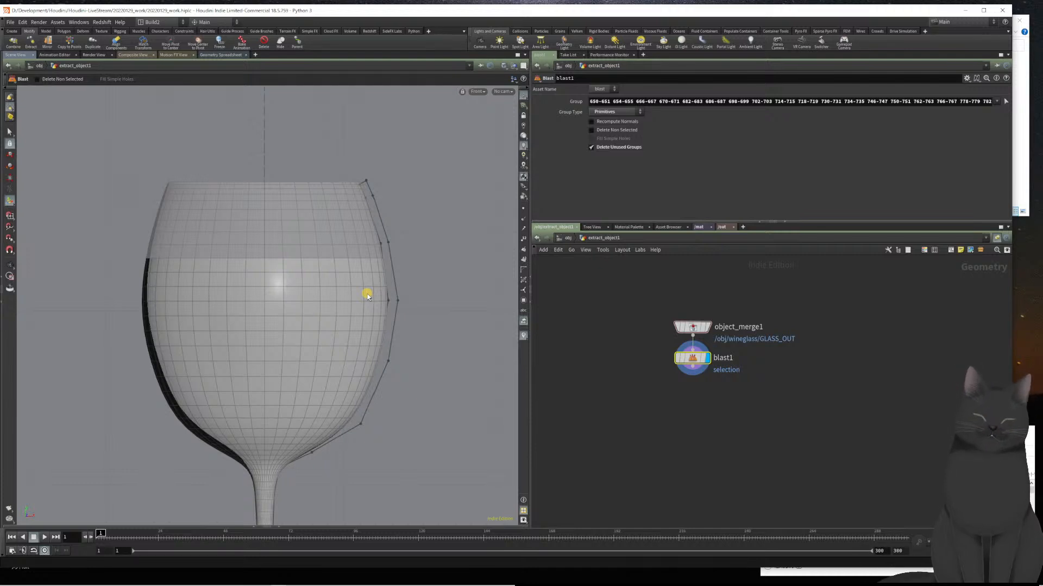
- In the perspective view, select the whole connected outer shell including stem and base, and delete it, keeping only the inner bowl surface
{"action": "key", "text": "space+b"}
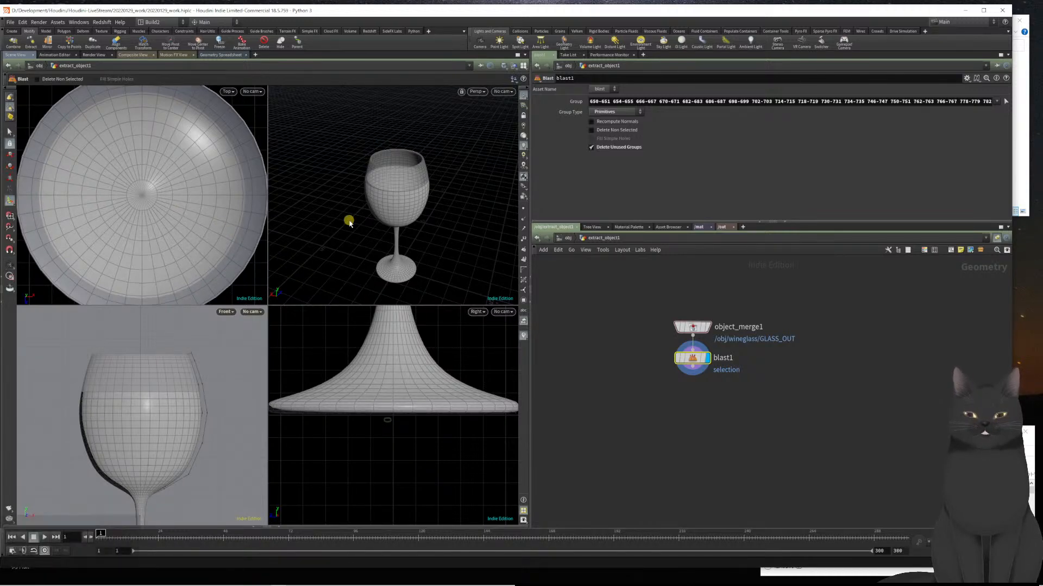
{"action": "key", "text": "space+b"}
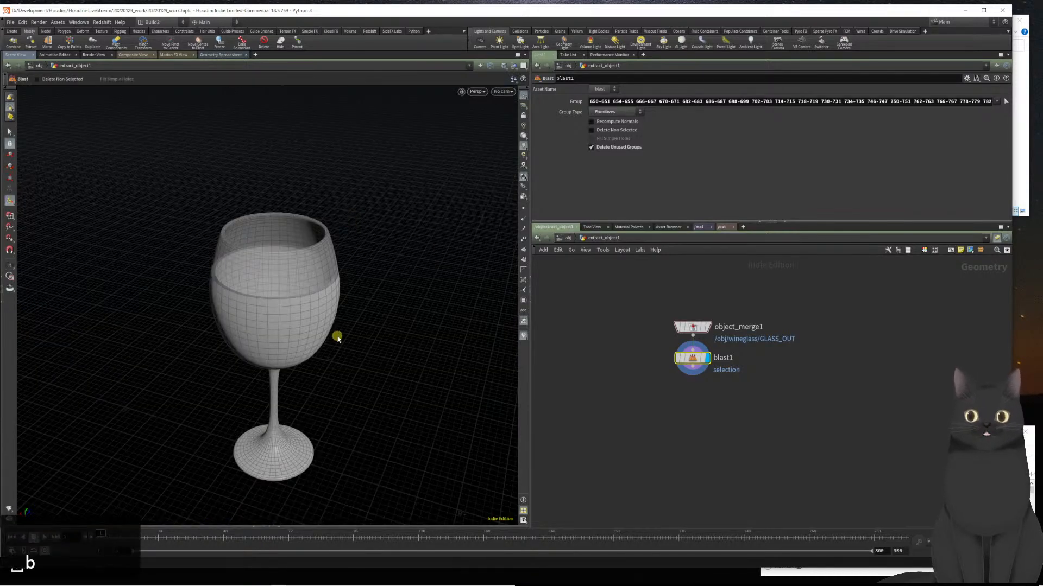
{"action": "left_click_drag", "start_coordinate": [353, 340], "coordinate": [325, 337]}
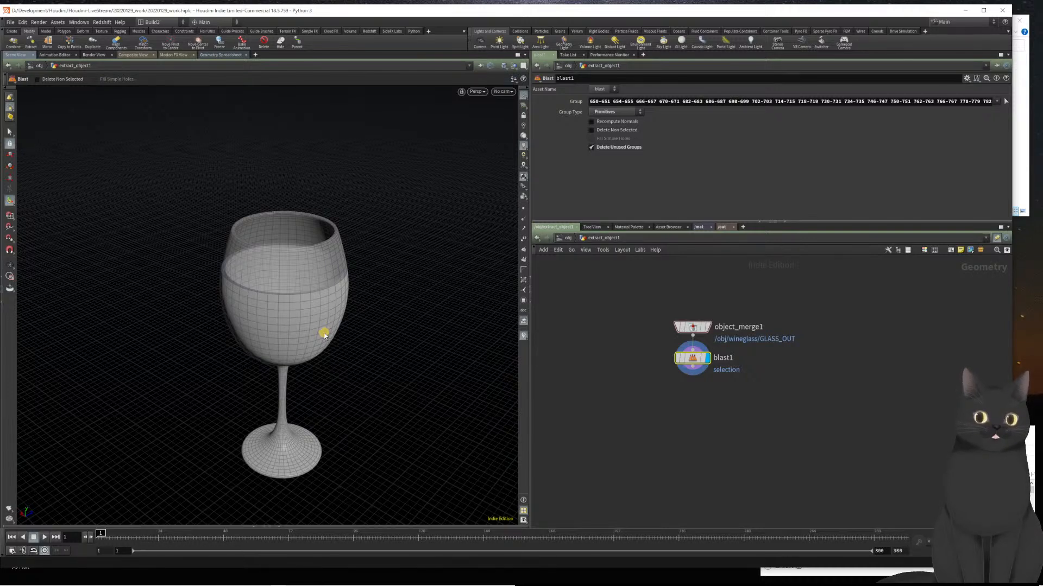
{"action": "left_click", "coordinate": [10, 132]}
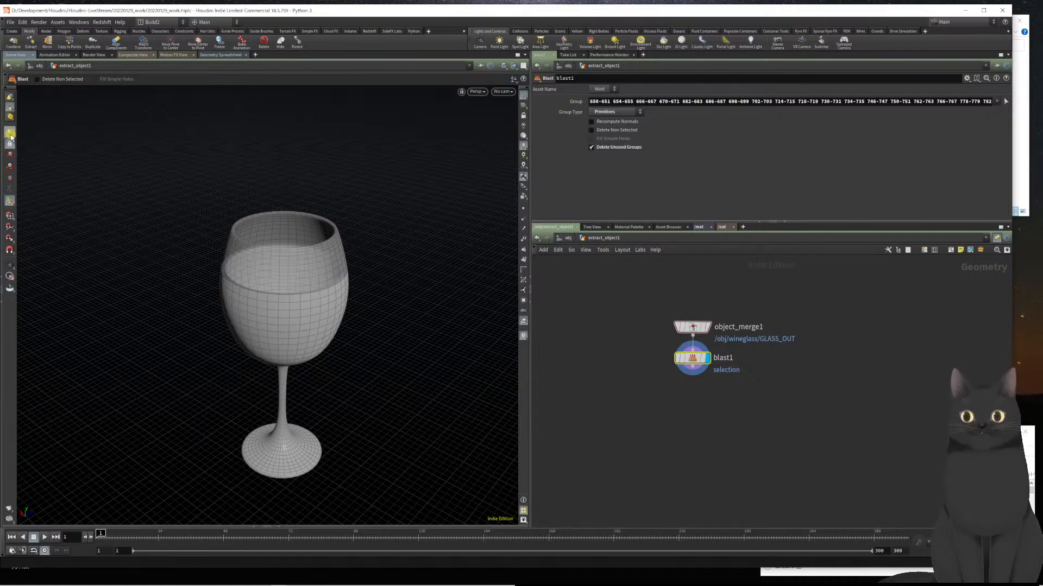
{"action": "double_click", "coordinate": [308, 324]}
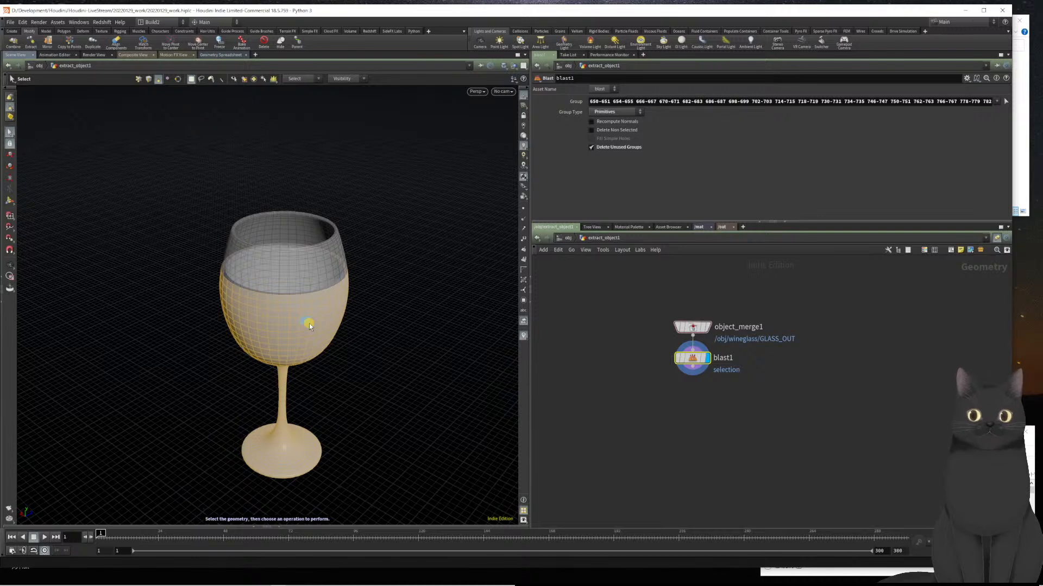
{"action": "left_click", "coordinate": [309, 324]}
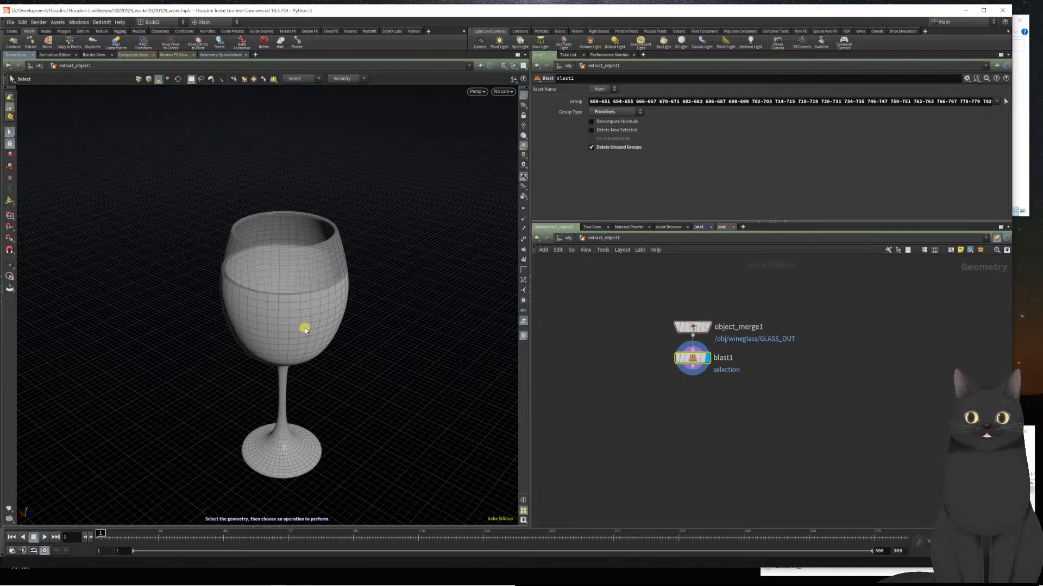
{"action": "left_click", "coordinate": [304, 328]}
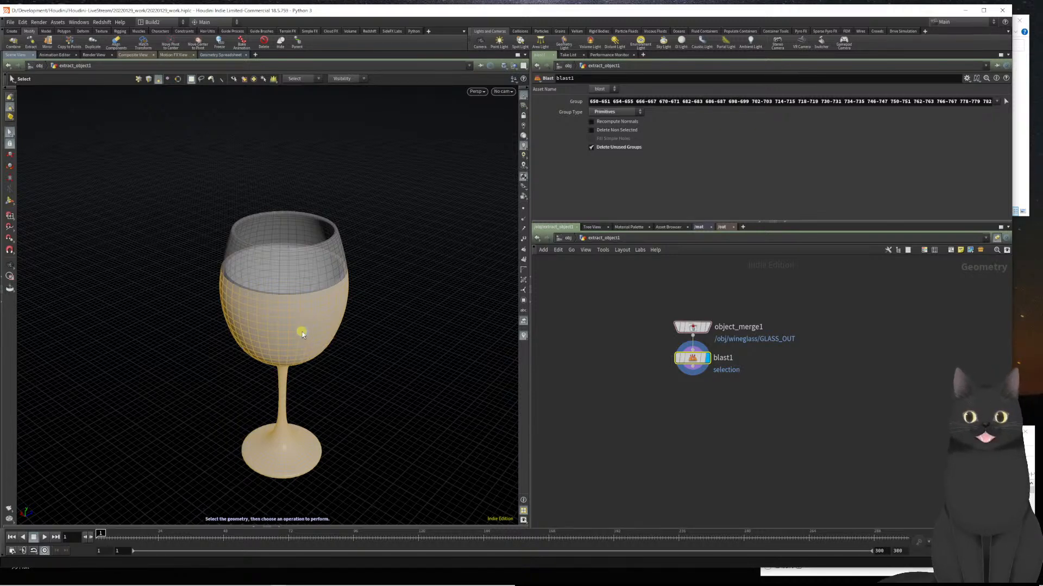
{"action": "key", "text": "Delete"}
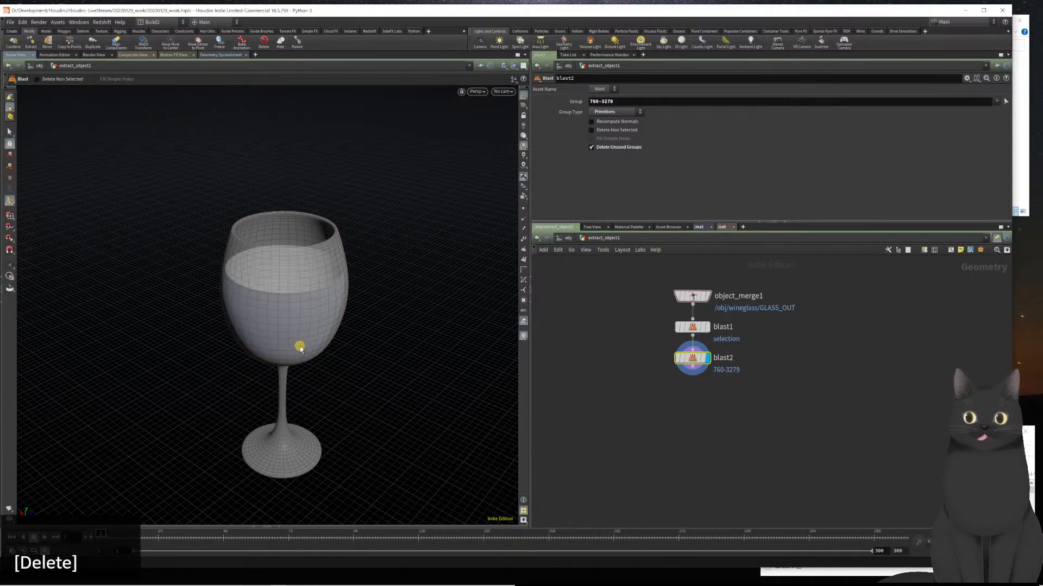
- Examine the remaining inner bowl surface inside the ghosted glass from several angles and distances
{"action": "key", "text": "Escape"}
{"action": "left_click_drag", "start_coordinate": [284, 342], "coordinate": [302, 322]}
{"action": "key", "text": "Return"}
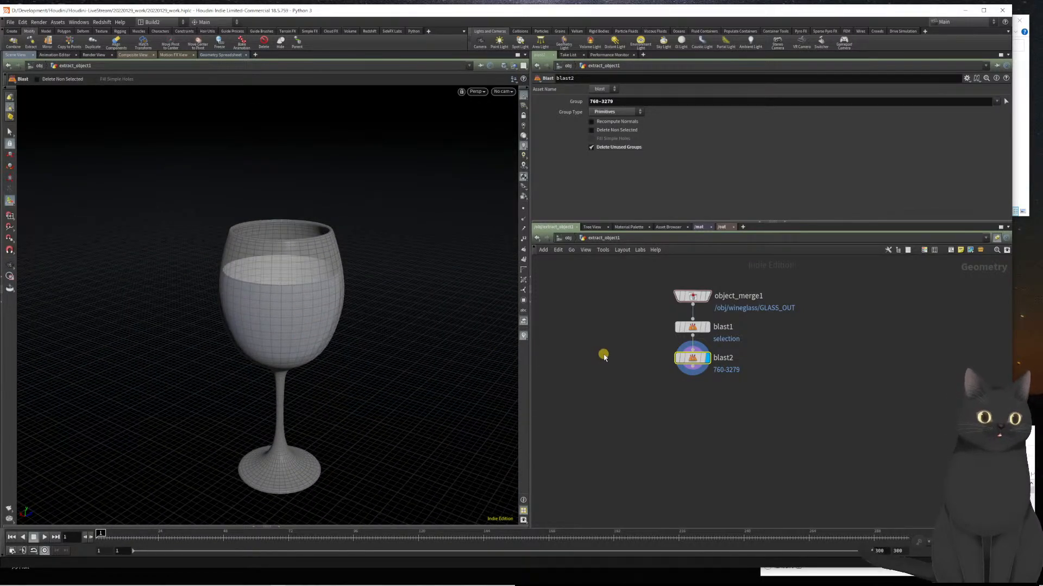
{"action": "key", "text": "Escape"}
{"action": "left_click_drag", "start_coordinate": [310, 333], "coordinate": [300, 363]}
{"action": "scroll", "coordinate": [299, 315], "scroll_direction": "up", "scroll_amount": 5}
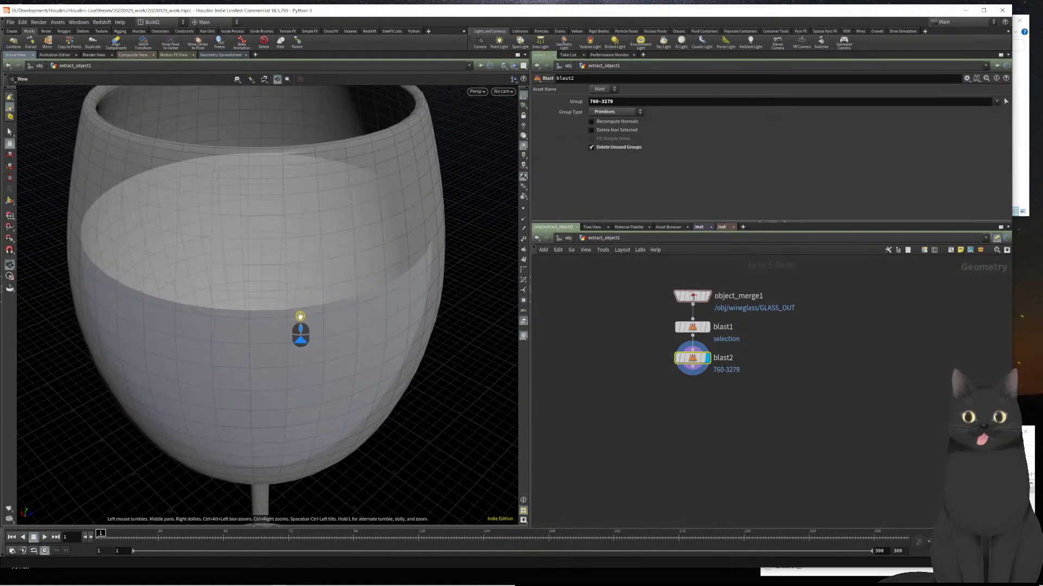
{"action": "left_click_drag", "start_coordinate": [292, 319], "coordinate": [272, 305]}
{"action": "scroll", "coordinate": [272, 291], "scroll_direction": "down", "scroll_amount": 5}
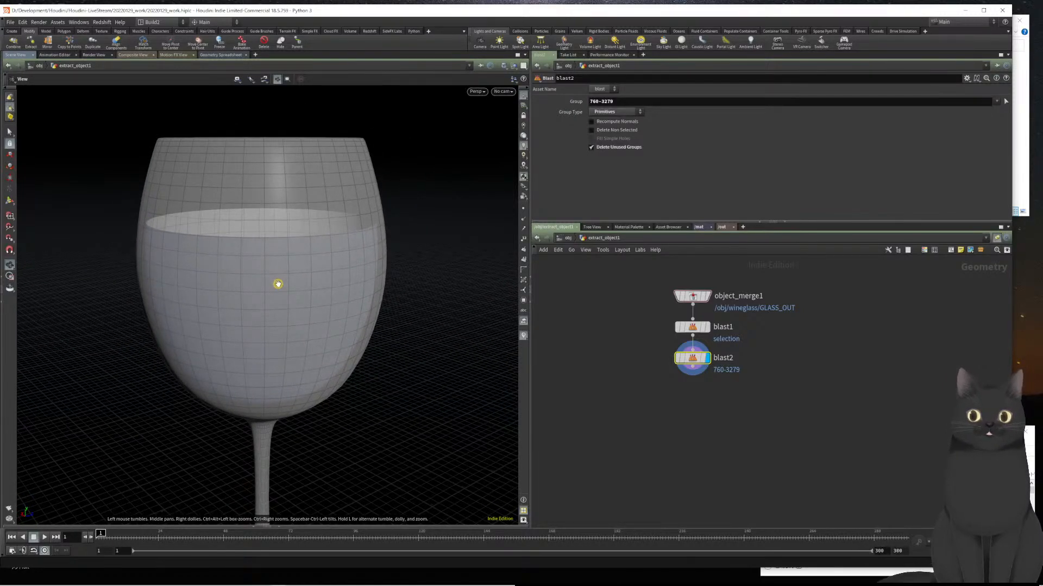
{"action": "left_click_drag", "start_coordinate": [278, 284], "coordinate": [273, 305], "text": "alt"}
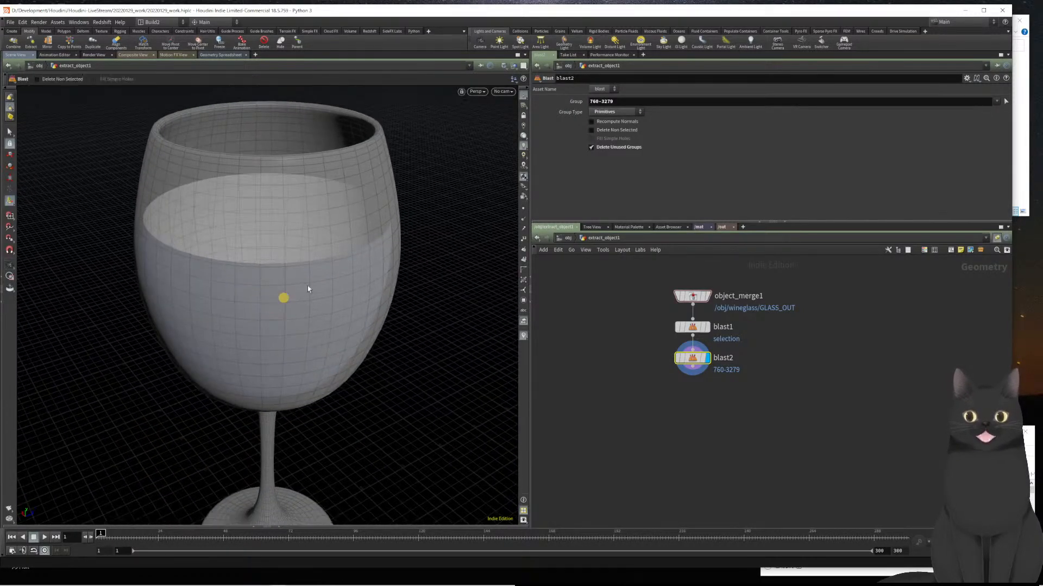
- Inspect the inner bowl surface with the other objects hidden and again with them ghosted
{"action": "left_click", "coordinate": [514, 66]}
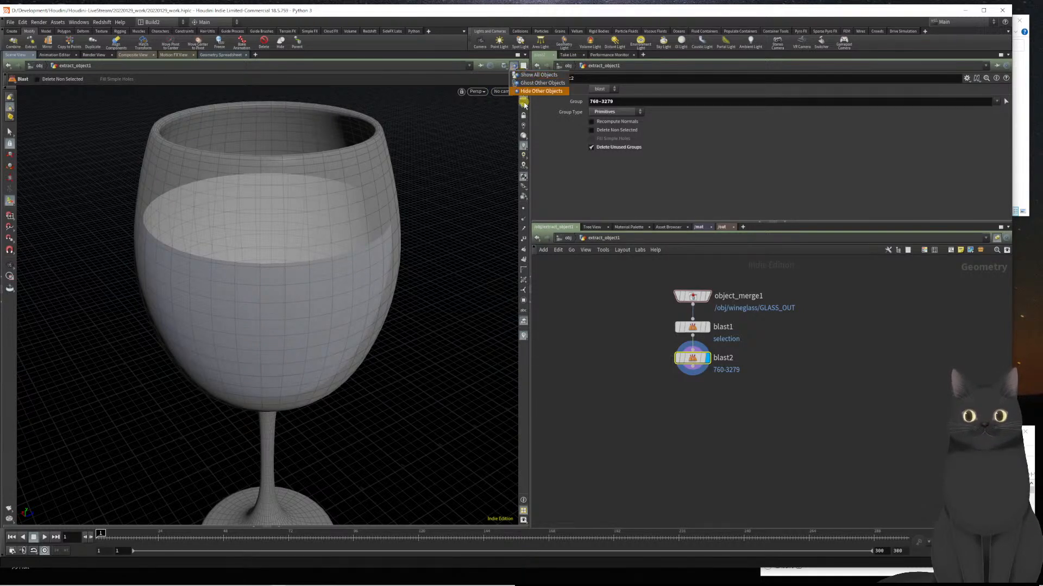
{"action": "left_click", "coordinate": [529, 91]}
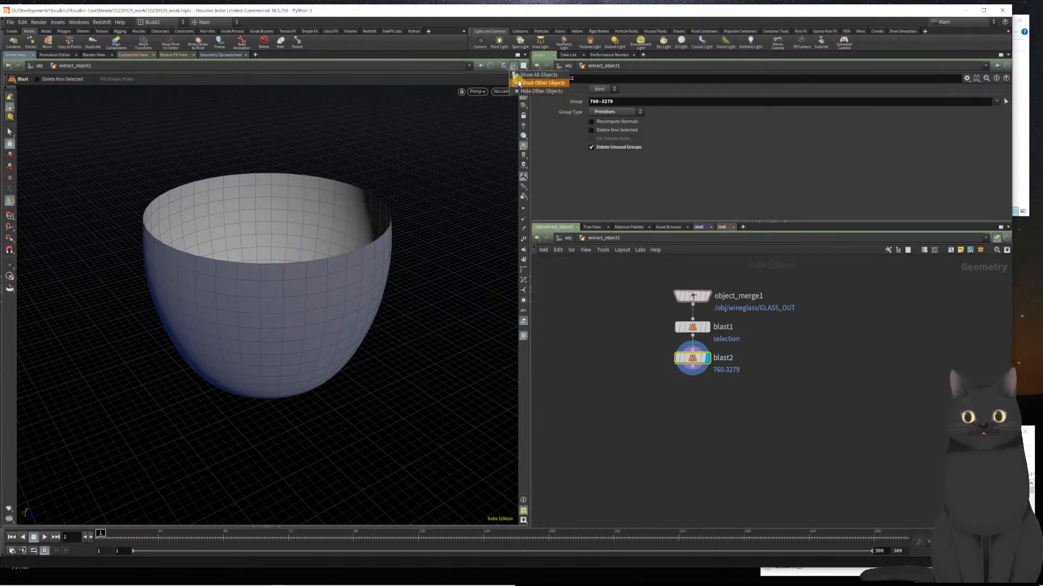
{"action": "left_click", "coordinate": [514, 66]}
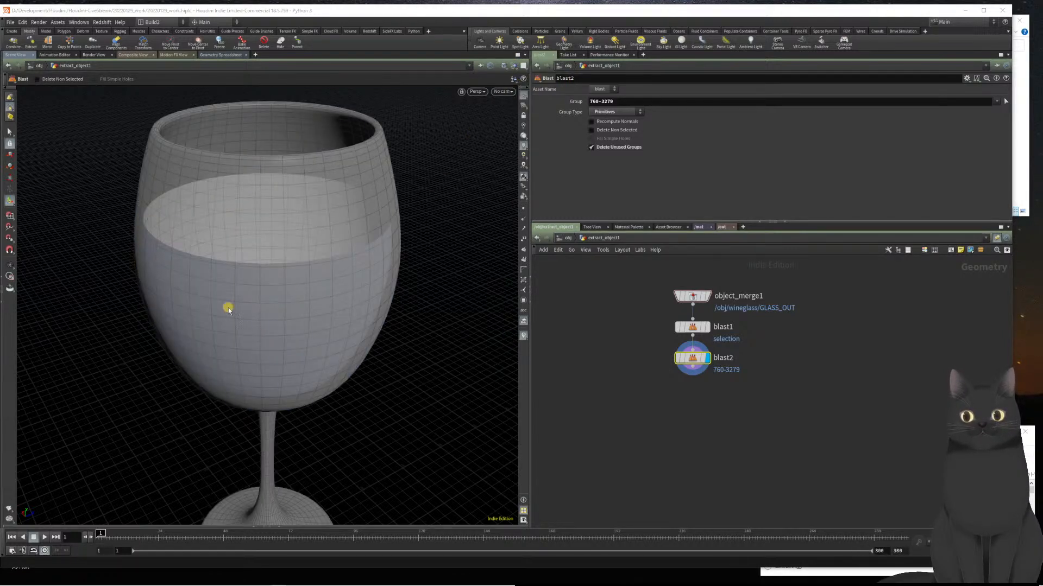
{"action": "key", "text": "Escape"}
{"action": "left_click_drag", "start_coordinate": [283, 297], "coordinate": [309, 295]}
{"action": "key", "text": "Return"}
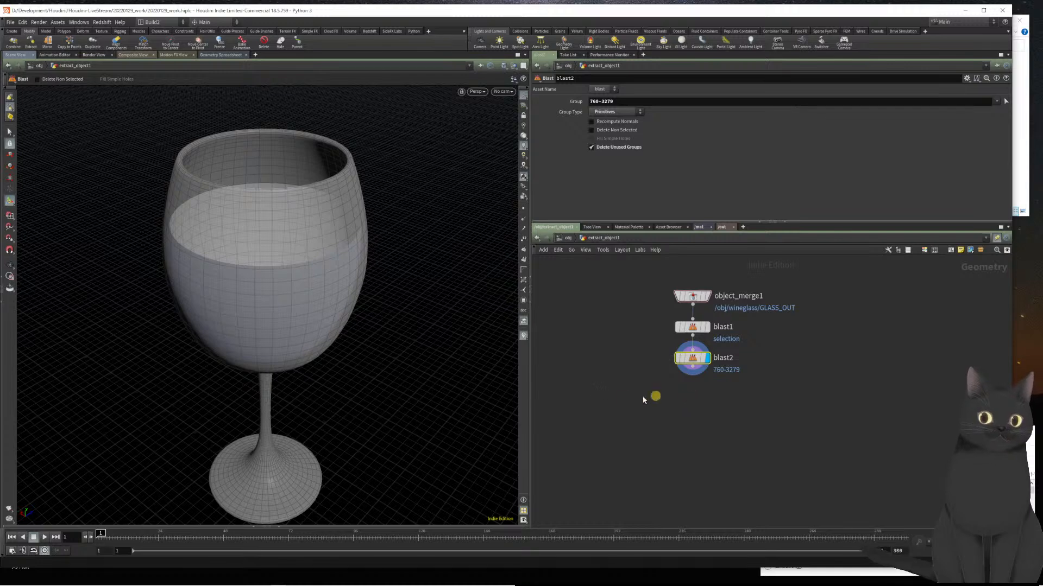
{"action": "key", "text": "Escape"}
{"action": "left_click_drag", "start_coordinate": [319, 338], "coordinate": [315, 299]}
{"action": "key", "text": "Return"}
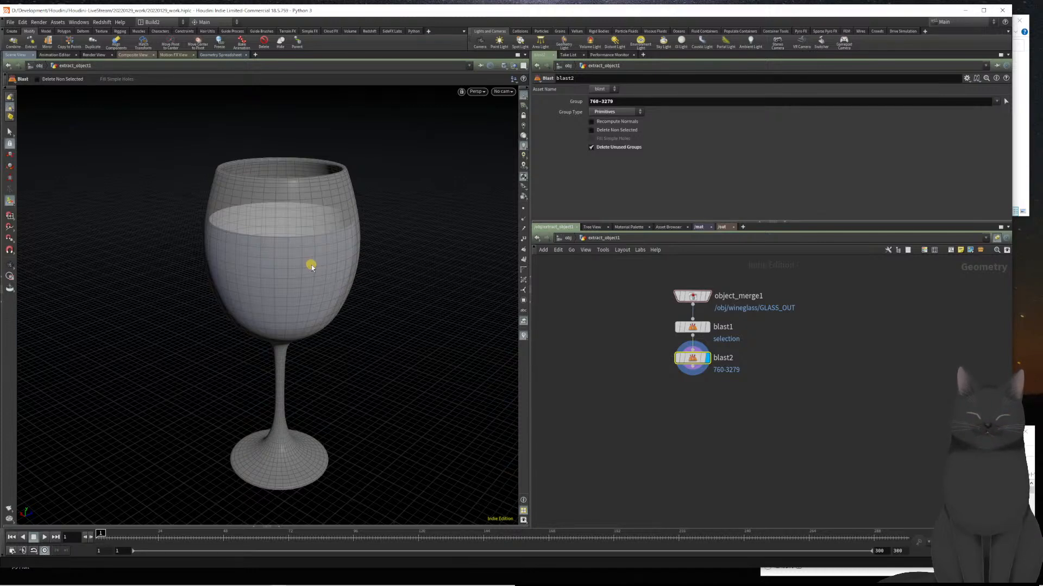
- Select all primitives of the inner bowl surface and append a Reverse node to flip their normals
{"action": "key", "text": "n"}
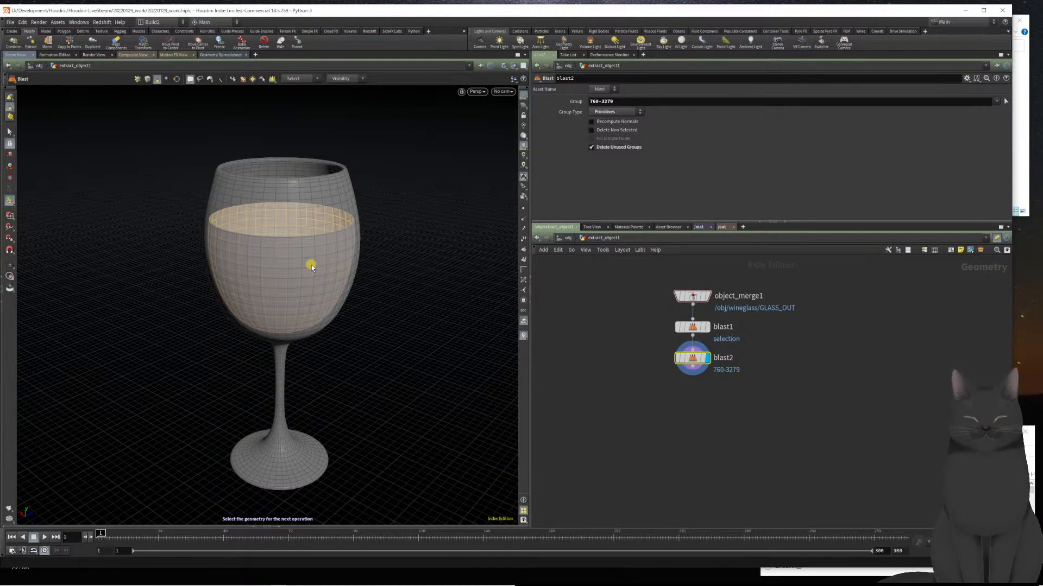
{"action": "key", "text": "Tab"}
{"action": "type", "text": "reverse"}
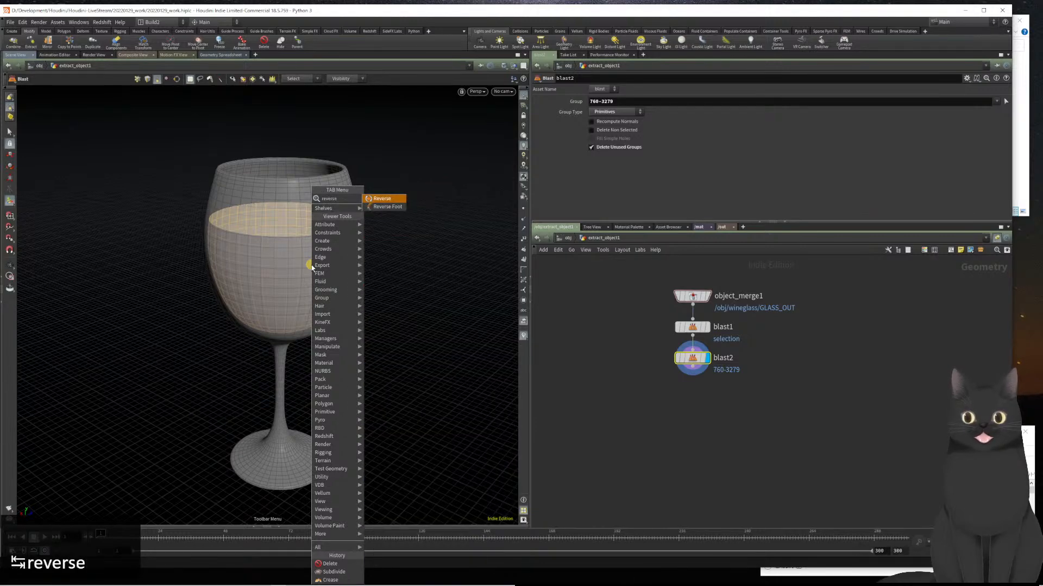
{"action": "key", "text": "Return"}
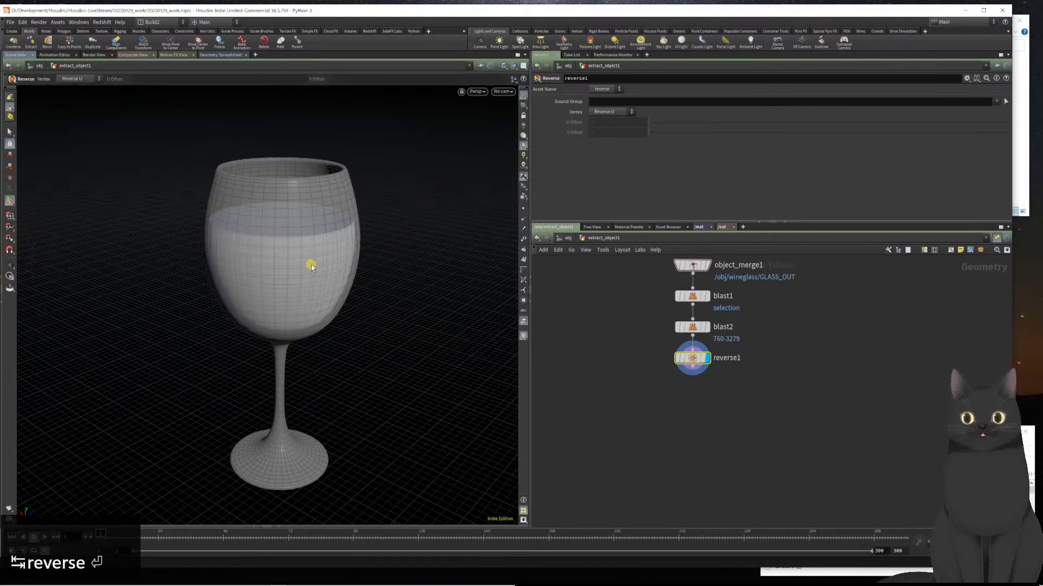
- Append a PolyFill node below the Reverse node and display its result, capping the open top of the wine surface
{"action": "key", "text": "space"}
{"action": "mouse_move", "coordinate": [311, 266]}
{"action": "left_mouse_down"}
{"action": "mouse_move", "coordinate": [303, 338]}
{"action": "mouse_move", "coordinate": [313, 267]}
{"action": "left_mouse_up"}
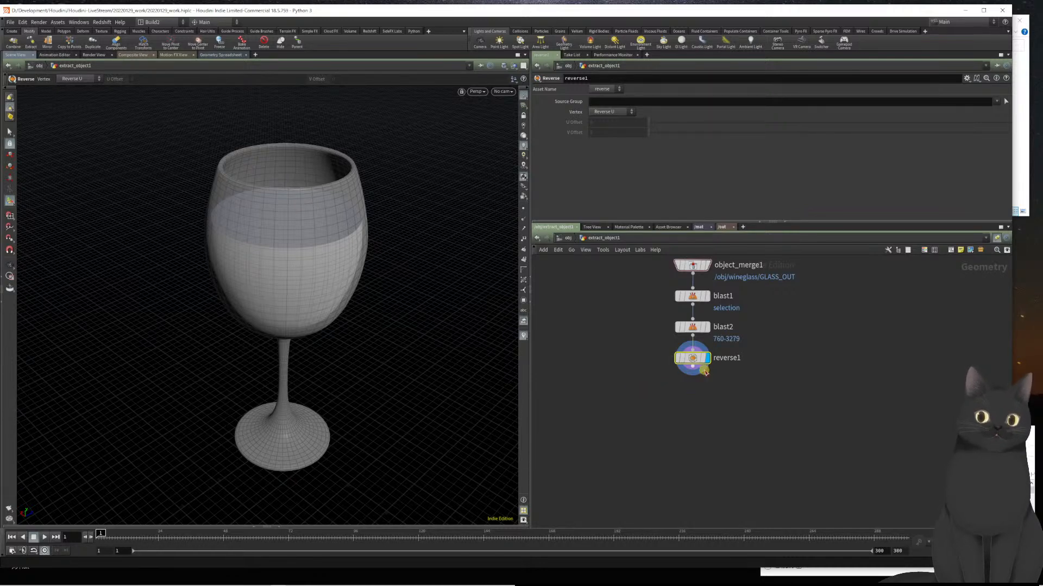
{"action": "left_click", "coordinate": [694, 370]}
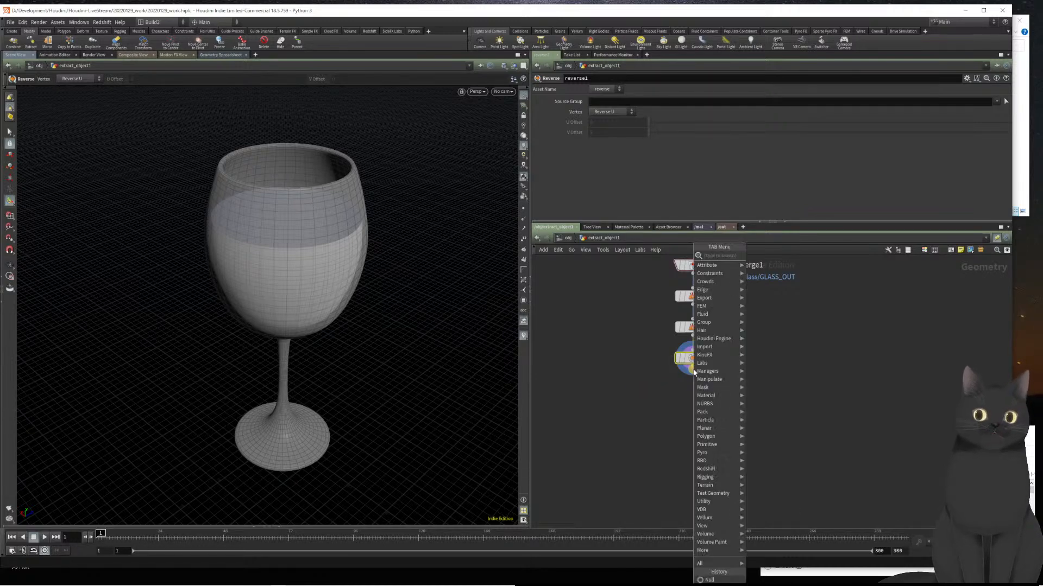
{"action": "type", "text": "poluf"}
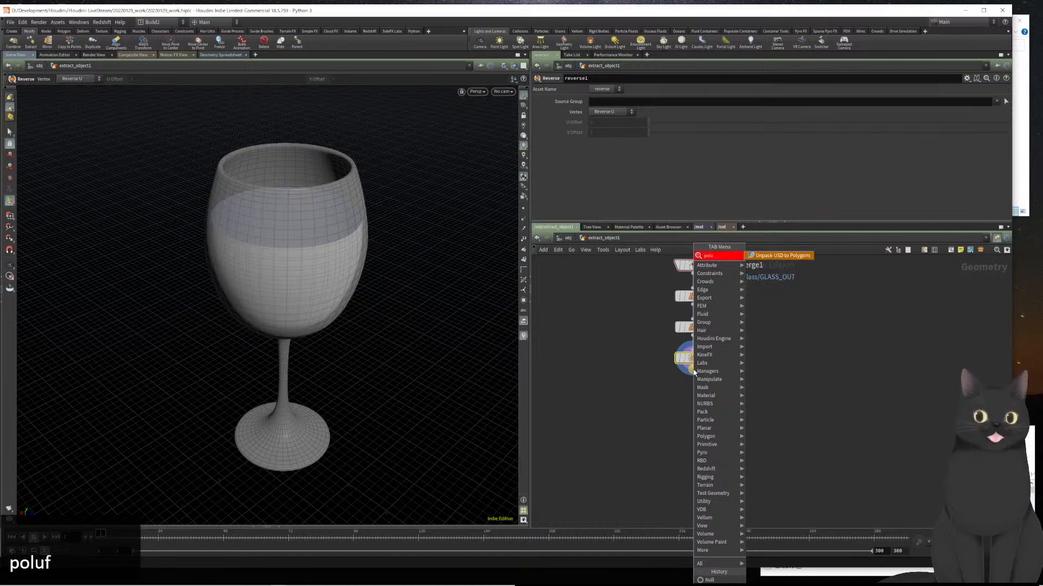
{"action": "key", "text": "BackSpace"}
{"action": "key", "text": "BackSpace"}
{"action": "key", "text": "BackSpace"}
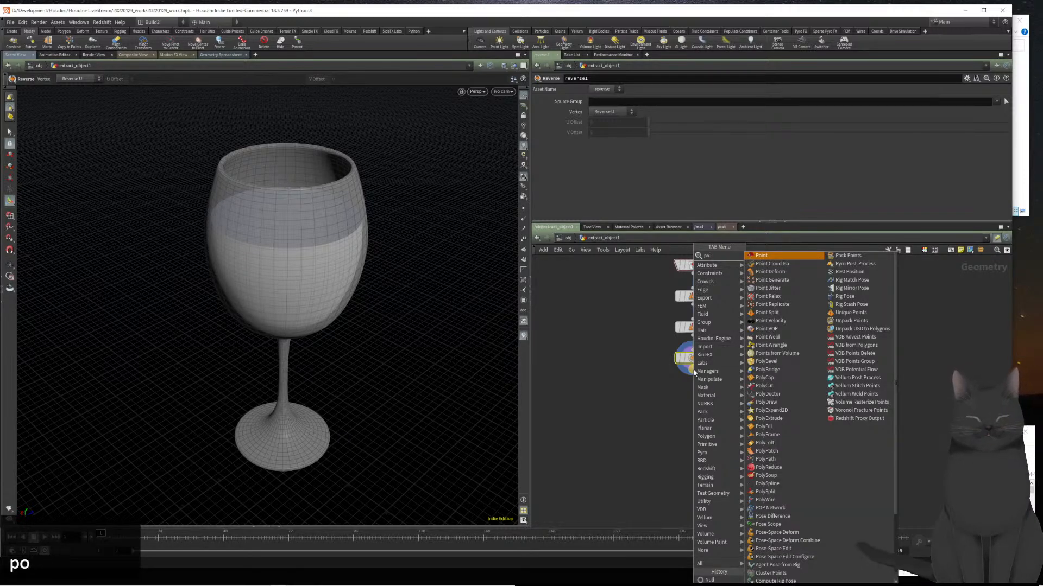
{"action": "type", "text": "lyfil"}
{"action": "key", "text": "Return"}
{"action": "key", "text": "Return"}
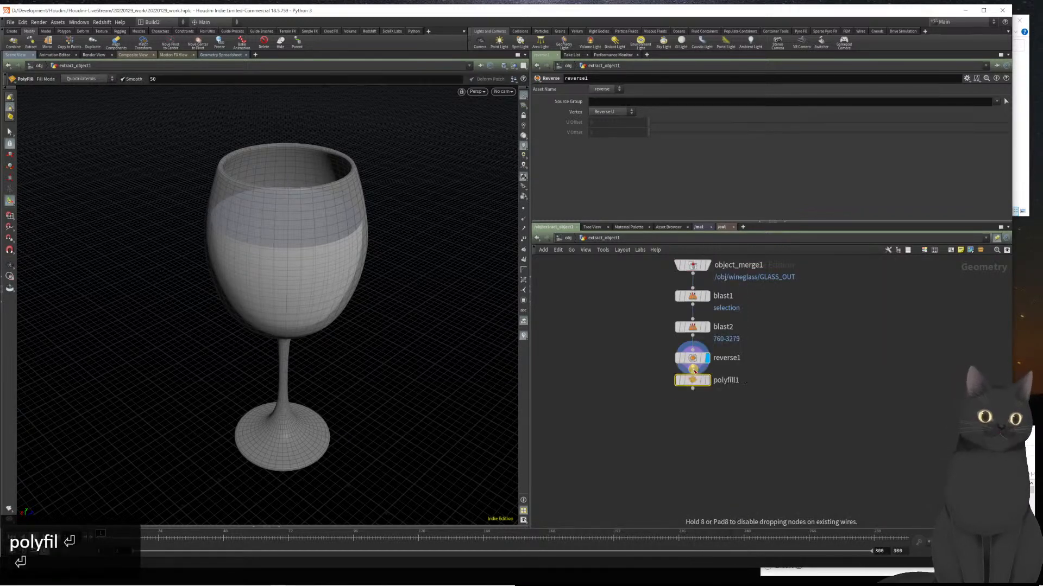
{"action": "key", "text": "r"}
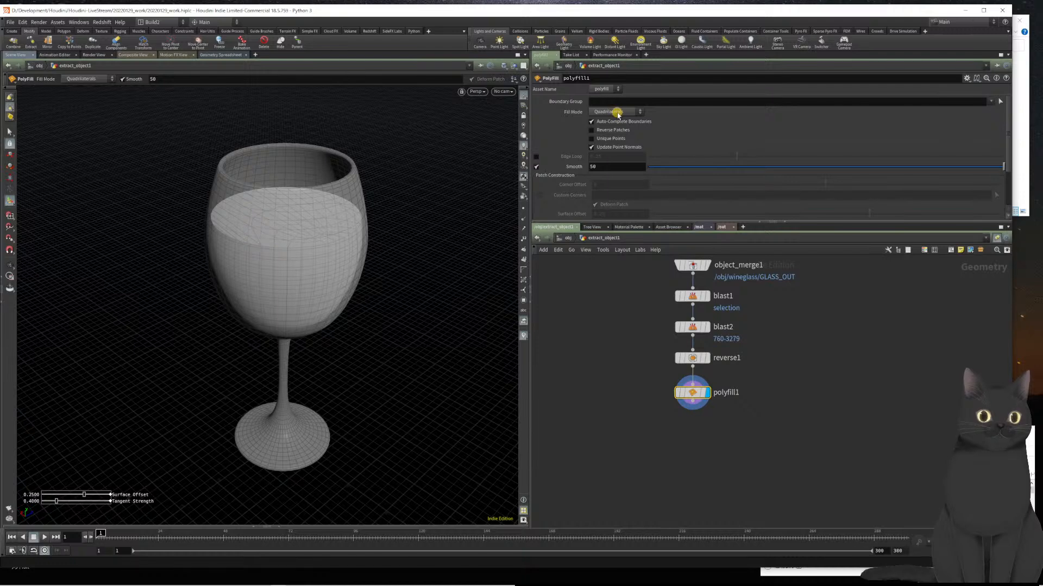
- Set the PolyFill fill mode to Quadrilateral Grid and compare the cap with the node bypassed and active
{"action": "key", "text": "Escape"}
{"action": "left_click_drag", "start_coordinate": [333, 285], "coordinate": [324, 342]}
{"action": "key", "text": "Return"}
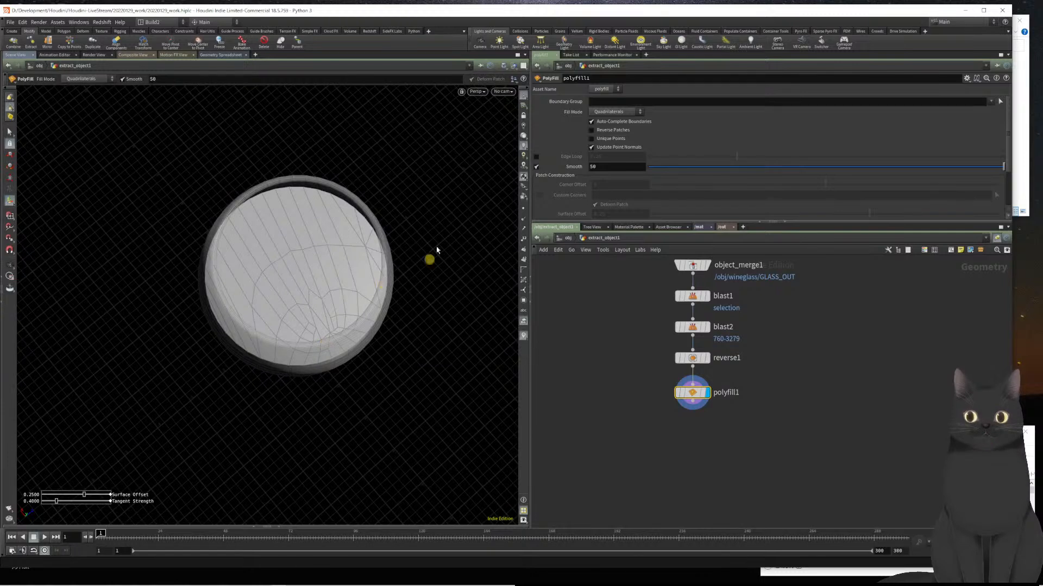
{"action": "left_click", "coordinate": [605, 112]}
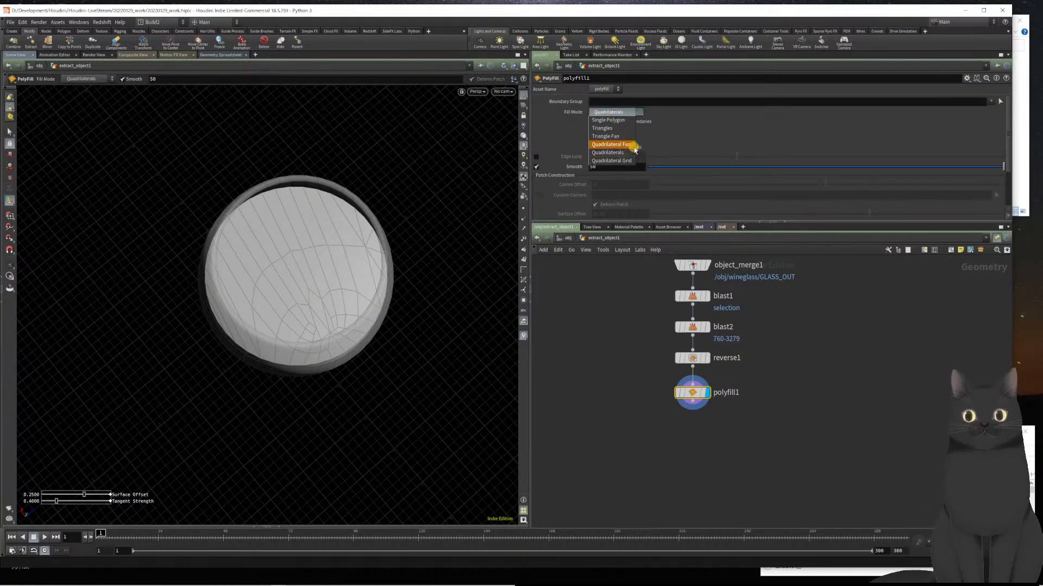
{"action": "left_click", "coordinate": [609, 161]}
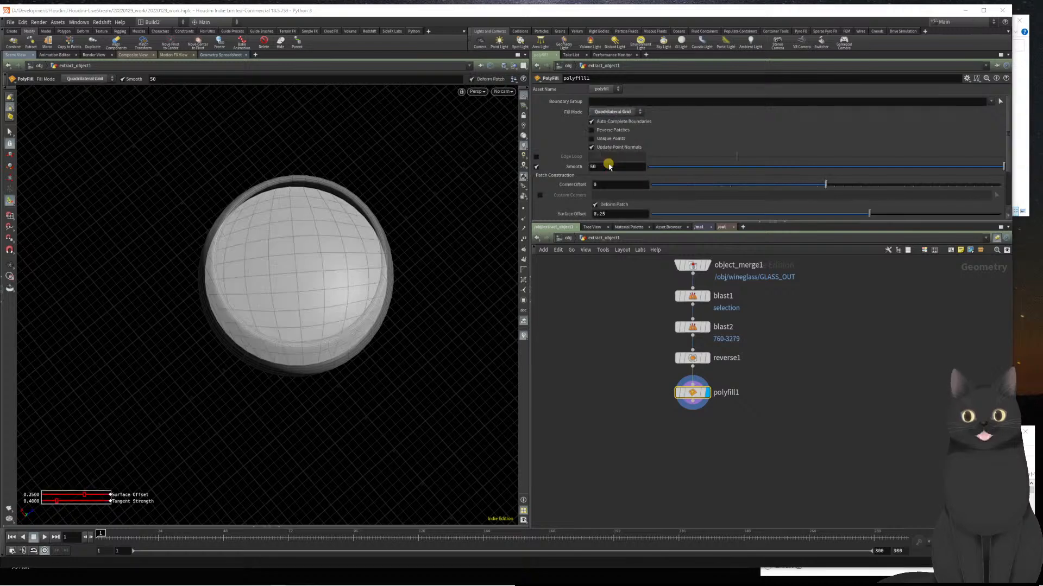
{"action": "key", "text": "Escape"}
{"action": "left_click_drag", "start_coordinate": [336, 317], "coordinate": [326, 228]}
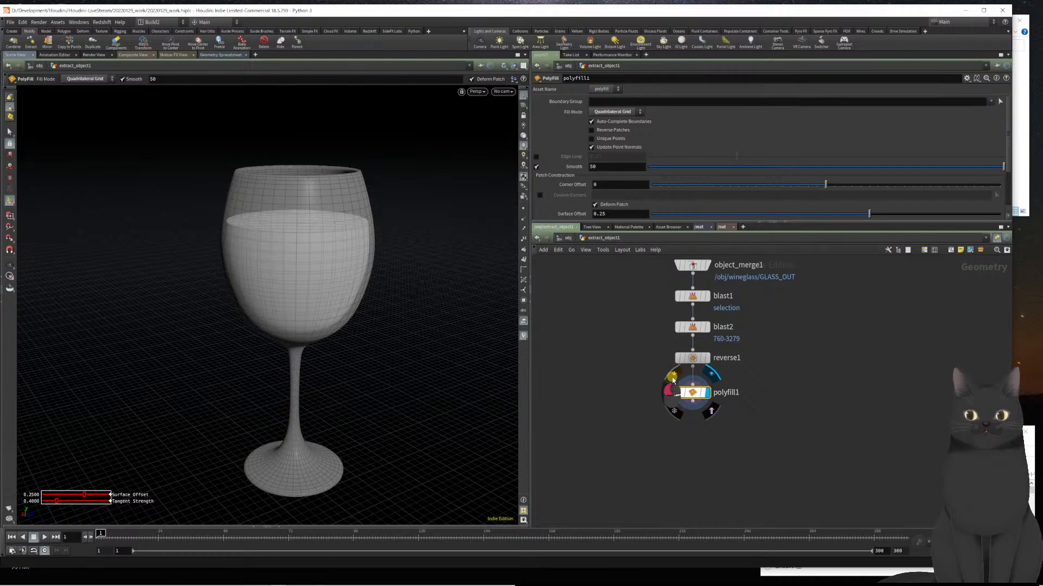
{"action": "left_click", "coordinate": [672, 379]}
{"action": "left_click", "coordinate": [672, 379]}
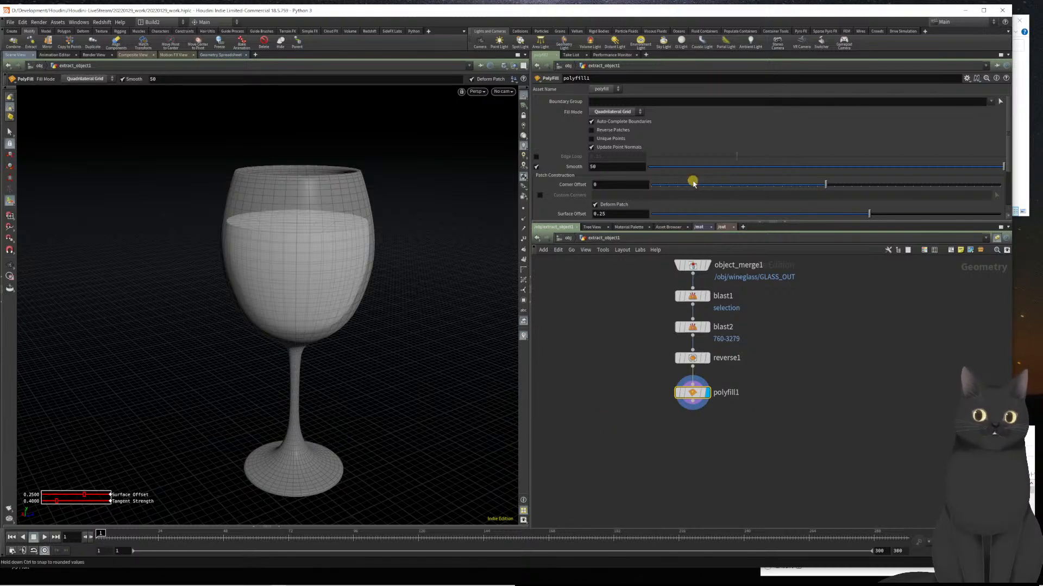
- Set the PolyFill tangent strength to 0 to flatten the cap, and inspect the wine surface
{"action": "scroll", "coordinate": [691, 161], "scroll_direction": "down", "scroll_amount": 2}
{"action": "scroll", "coordinate": [691, 158], "scroll_direction": "down", "scroll_amount": 3}
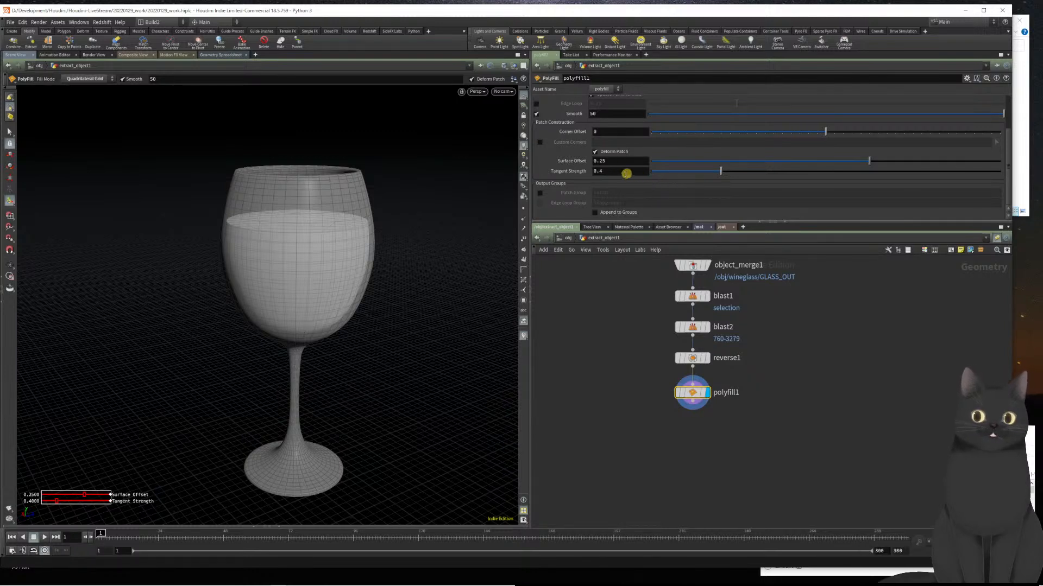
{"action": "left_click", "coordinate": [609, 172]}
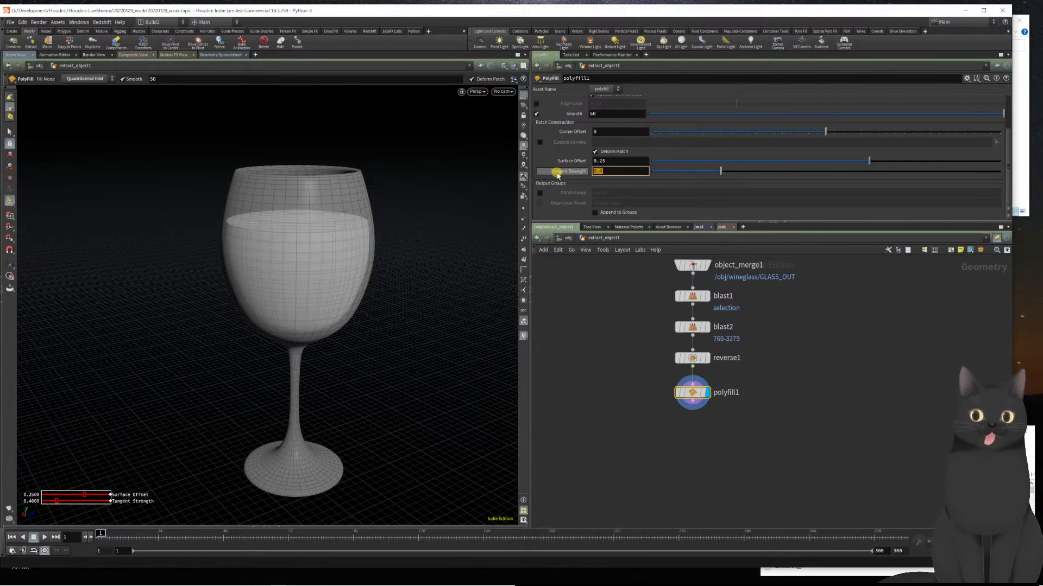
{"action": "type", "text": "0"}
{"action": "key", "text": "Return"}
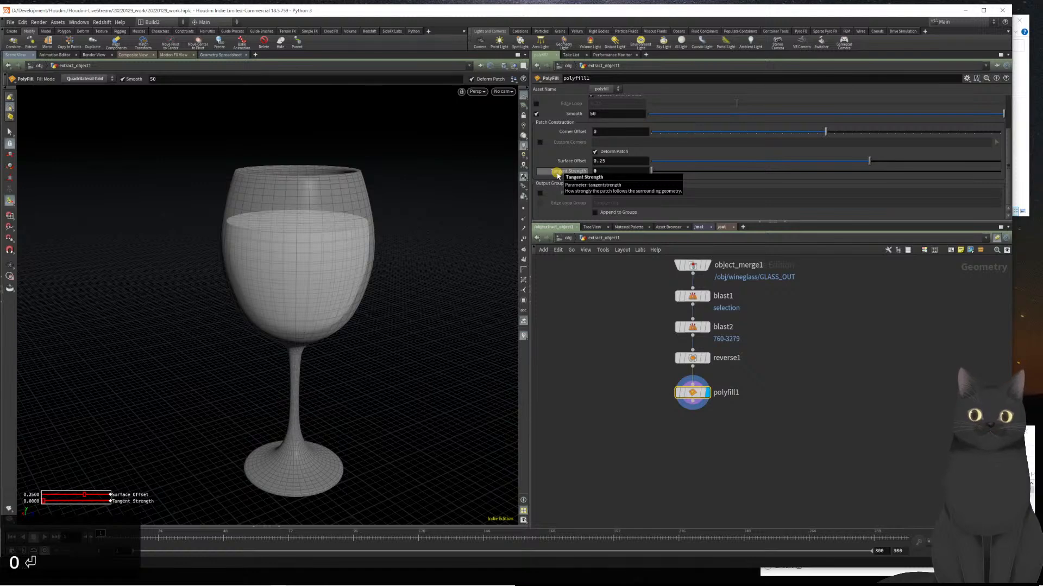
{"action": "key", "text": "Escape"}
{"action": "mouse_move", "coordinate": [322, 255]}
{"action": "left_mouse_down"}
{"action": "mouse_move", "coordinate": [333, 320]}
{"action": "mouse_move", "coordinate": [310, 261]}
{"action": "left_mouse_up"}
{"action": "key", "text": "Return"}
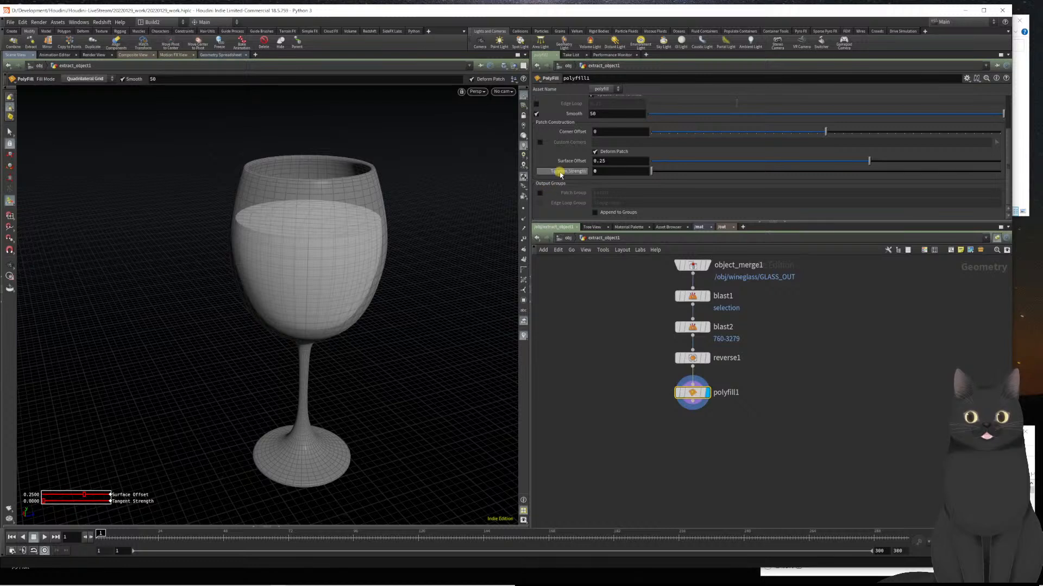
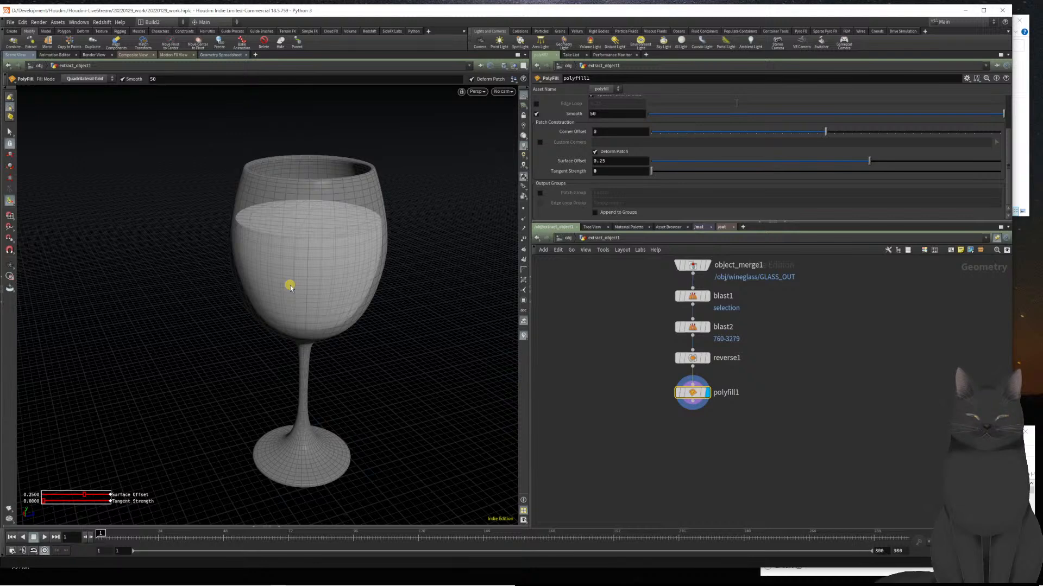
- Select all primitives of the capped wine surface and apply a PolyExtrude with a distance of 0.01
{"action": "key", "text": "n"}
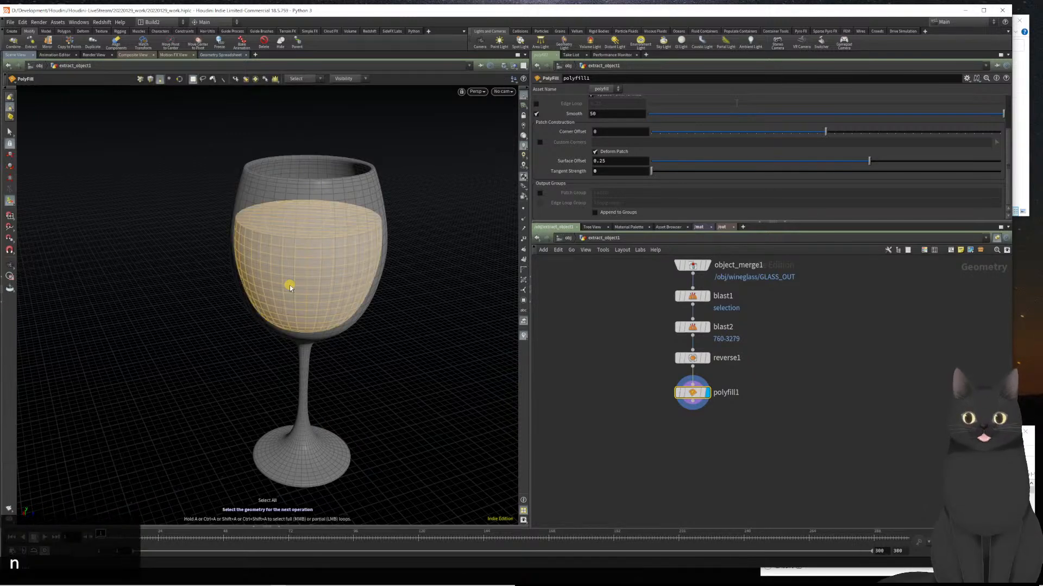
{"action": "scroll", "coordinate": [275, 272], "scroll_direction": "up", "scroll_amount": 3, "text": "alt"}
{"action": "mouse_move", "coordinate": [275, 268]}
{"action": "left_mouse_down", "text": "alt"}
{"action": "mouse_move", "coordinate": [279, 321]}
{"action": "mouse_move", "coordinate": [303, 321]}
{"action": "mouse_move", "coordinate": [270, 375]}
{"action": "mouse_move", "coordinate": [278, 361]}
{"action": "mouse_move", "coordinate": [254, 353]}
{"action": "mouse_move", "coordinate": [336, 357]}
{"action": "mouse_move", "coordinate": [277, 275]}
{"action": "left_mouse_up", "text": "alt"}
{"action": "scroll", "coordinate": [270, 275], "scroll_direction": "down", "scroll_amount": 1}
{"action": "scroll", "coordinate": [270, 275], "scroll_direction": "down", "scroll_amount": 3}
{"action": "key", "text": "Return"}
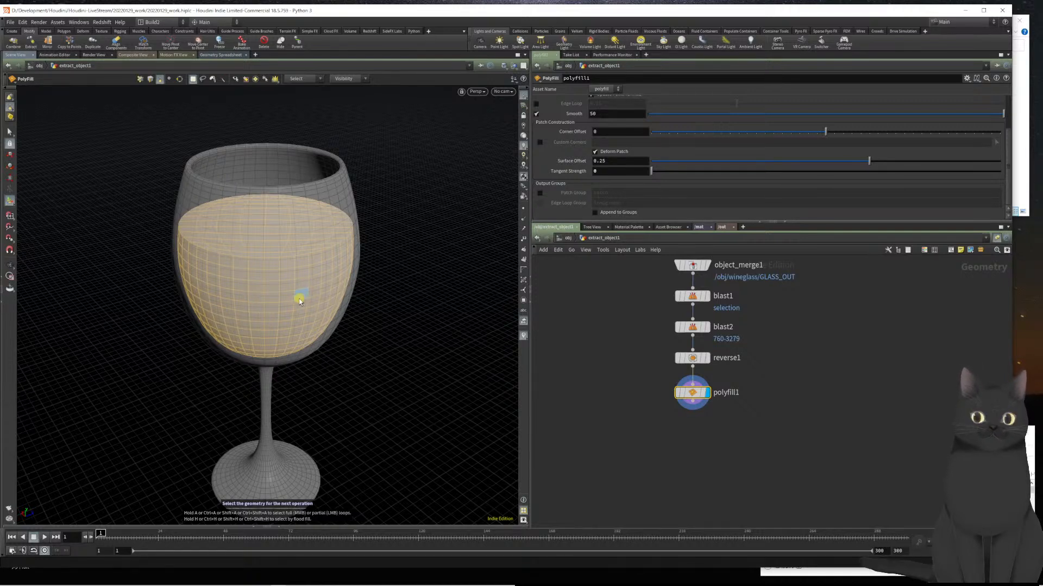
{"action": "key", "text": "c"}
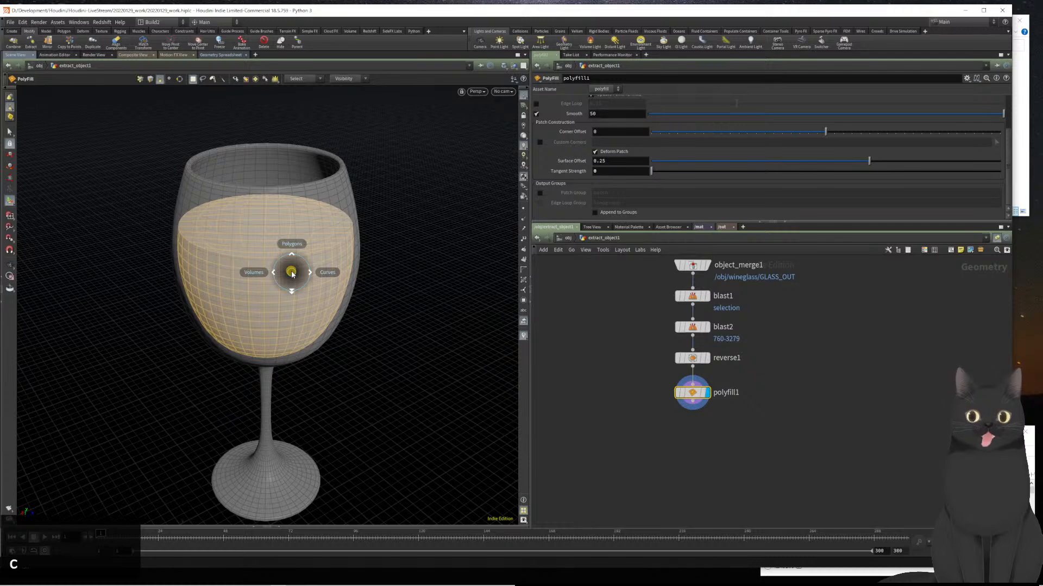
{"action": "left_click", "coordinate": [293, 246]}
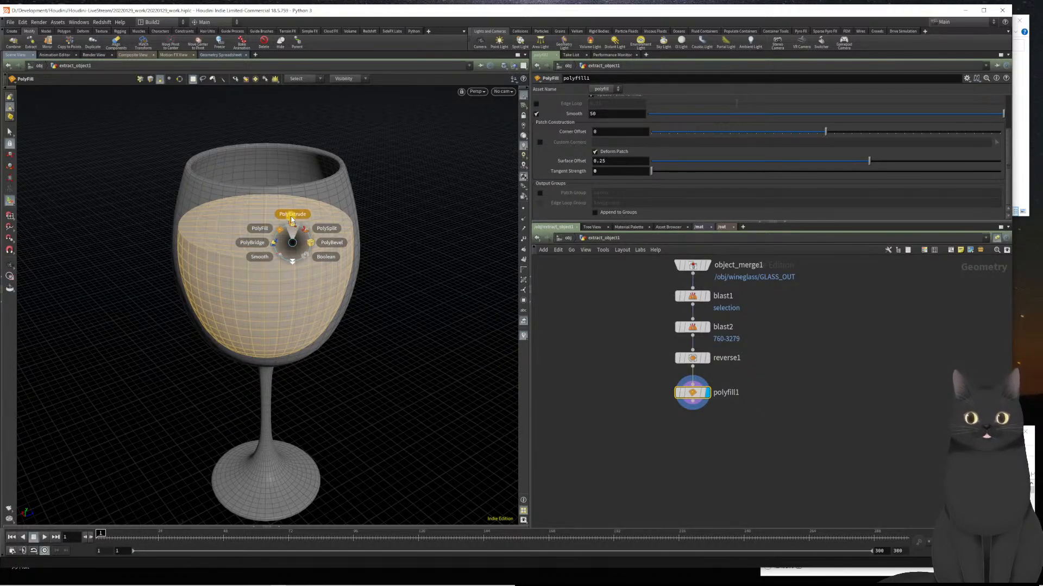
{"action": "left_click", "coordinate": [291, 216]}
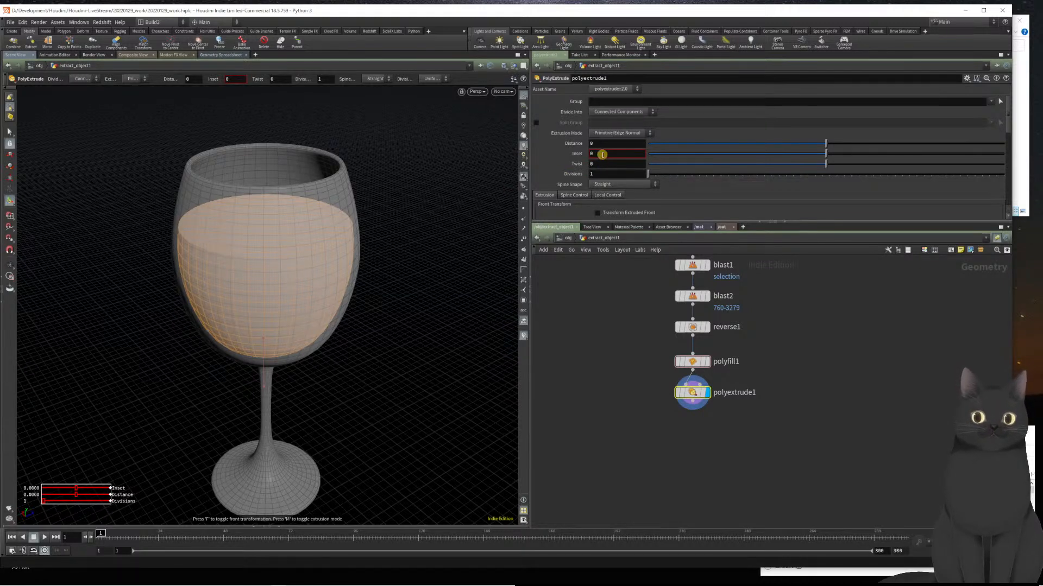
{"action": "left_click", "coordinate": [596, 144]}
{"action": "type", "text": "0.01"}
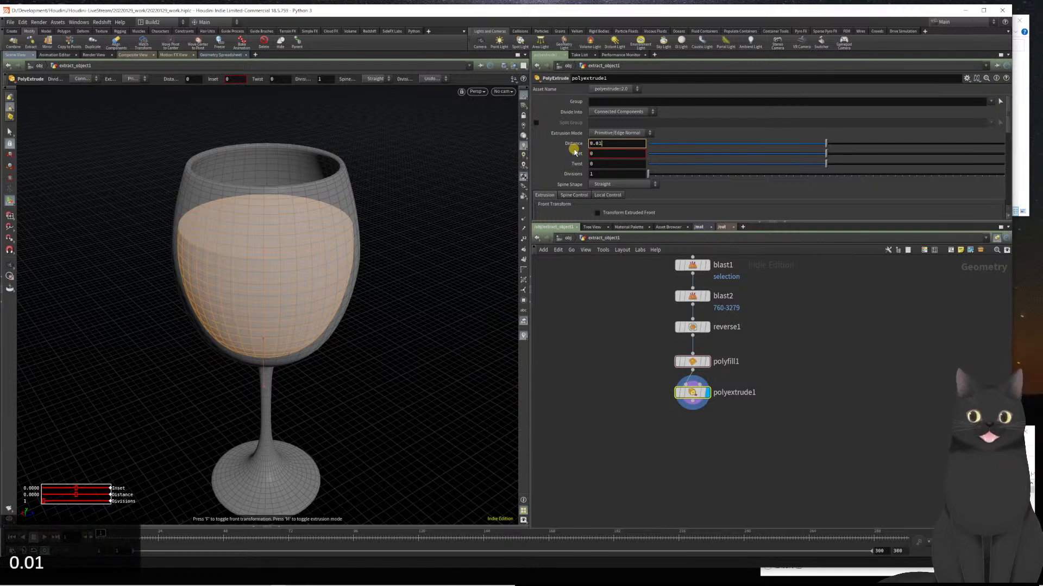
{"action": "key", "text": "Return"}
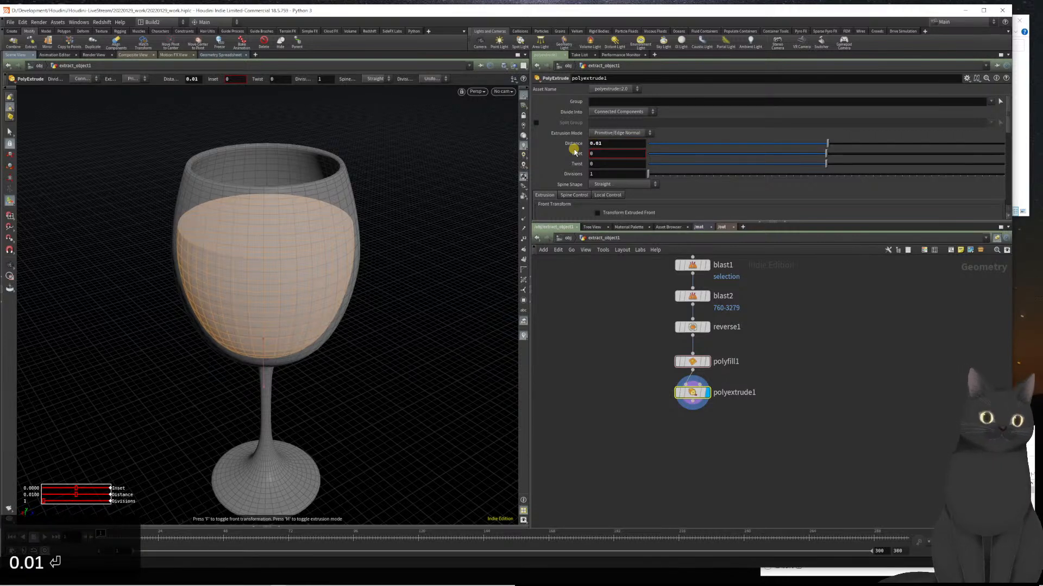
- Append a Null node after the PolyExtrude, display it, and name it FLUID_OUT
{"action": "left_click", "coordinate": [693, 403]}
{"action": "type", "text": "nul"}
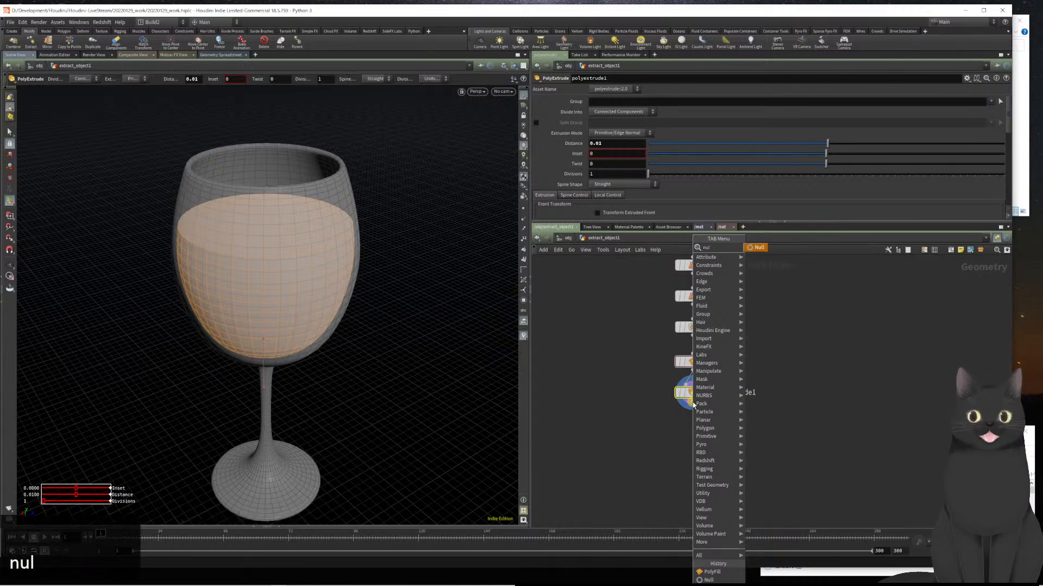
{"action": "key", "text": "Return"}
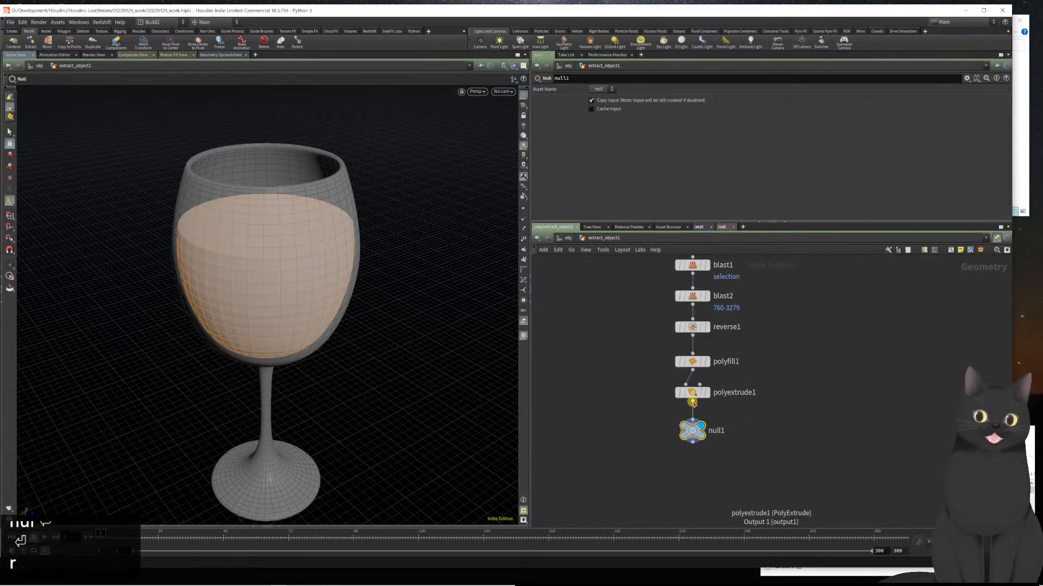
{"action": "double_click", "coordinate": [716, 431]}
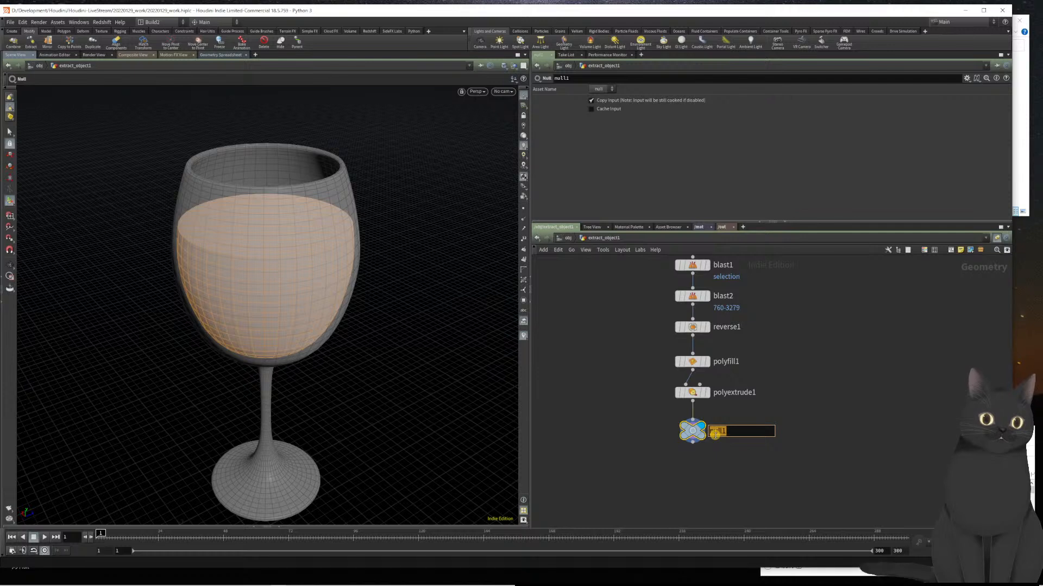
{"action": "type", "text": "FLU"}
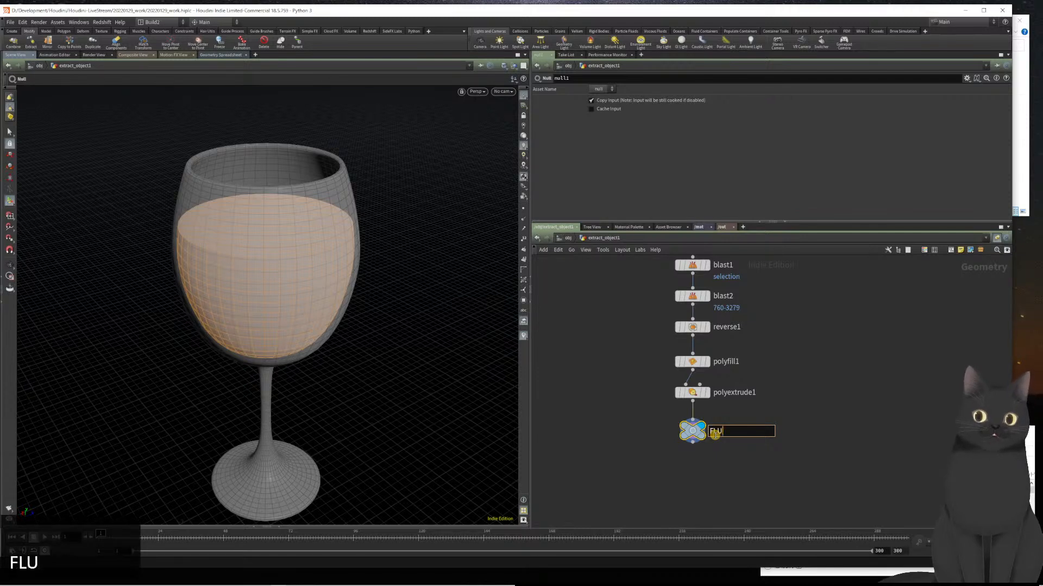
{"action": "type", "text": "ID_OUT"}
{"action": "key", "text": "Return"}
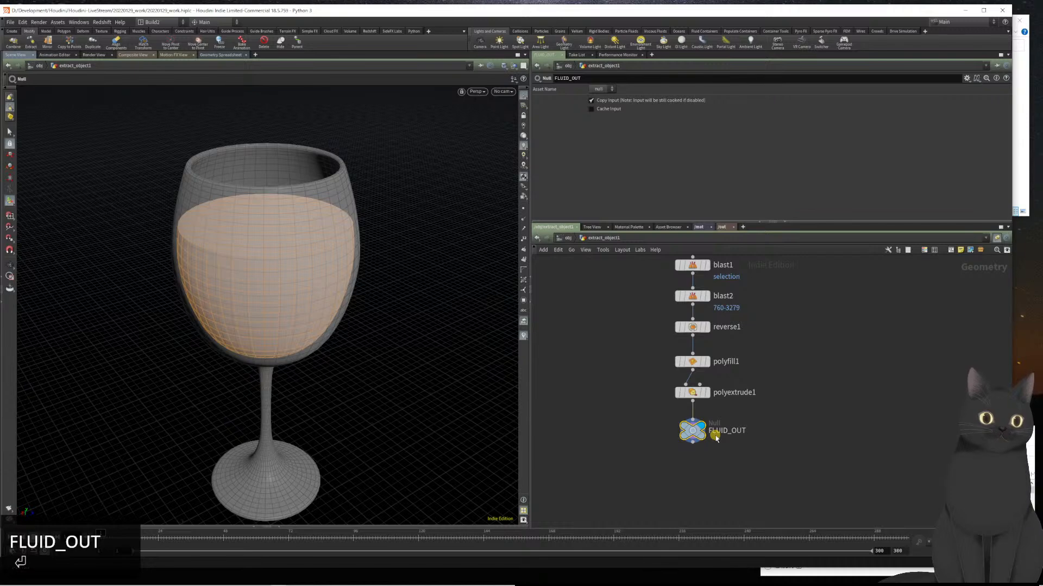
- Return to the object level and rename the extract_object1 geometry object to wine
{"action": "key", "text": "u"}
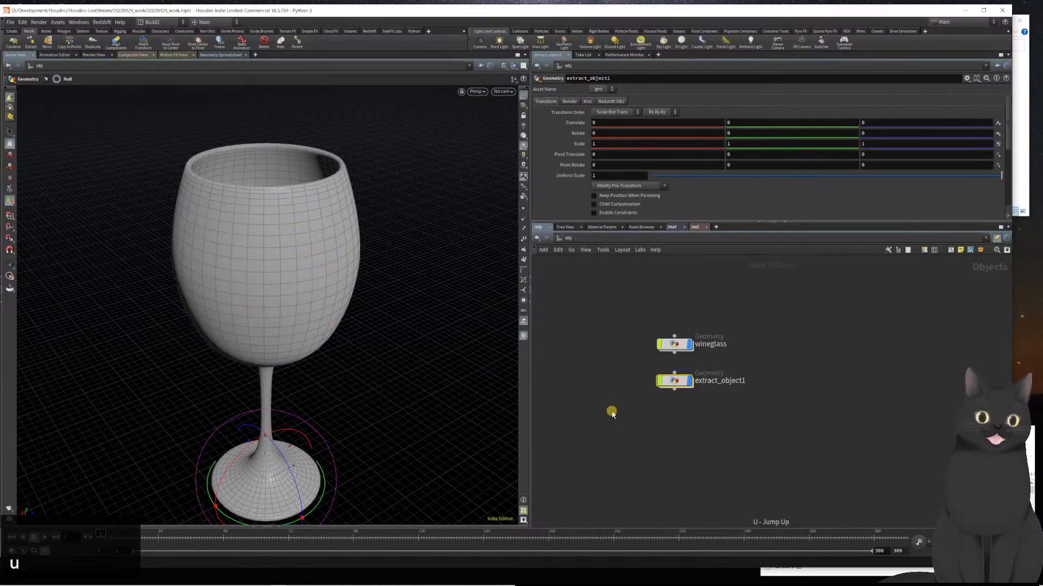
{"action": "double_click", "coordinate": [709, 382]}
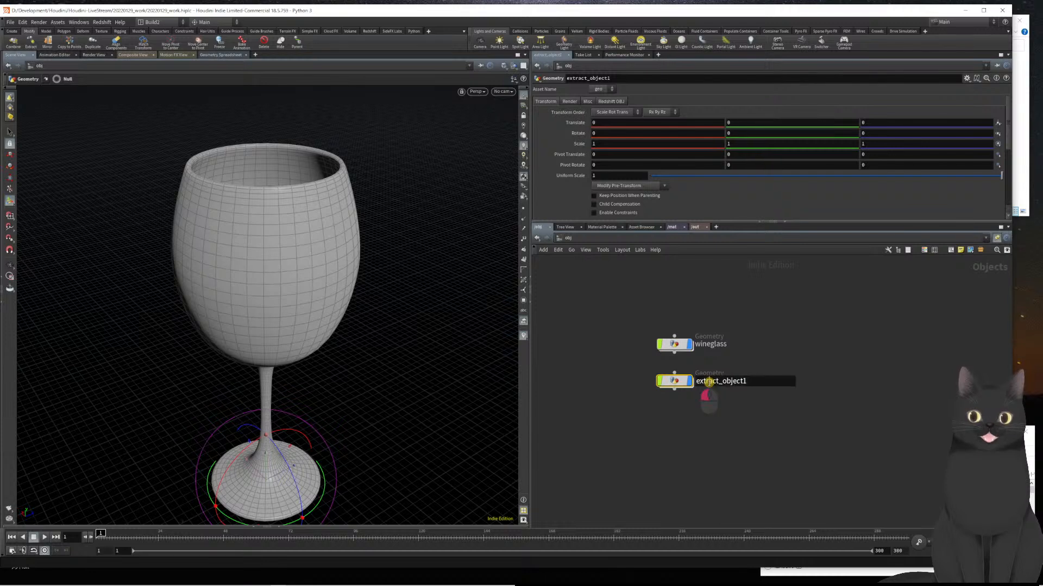
{"action": "type", "text": "Wine"}
{"action": "key", "text": "Return"}
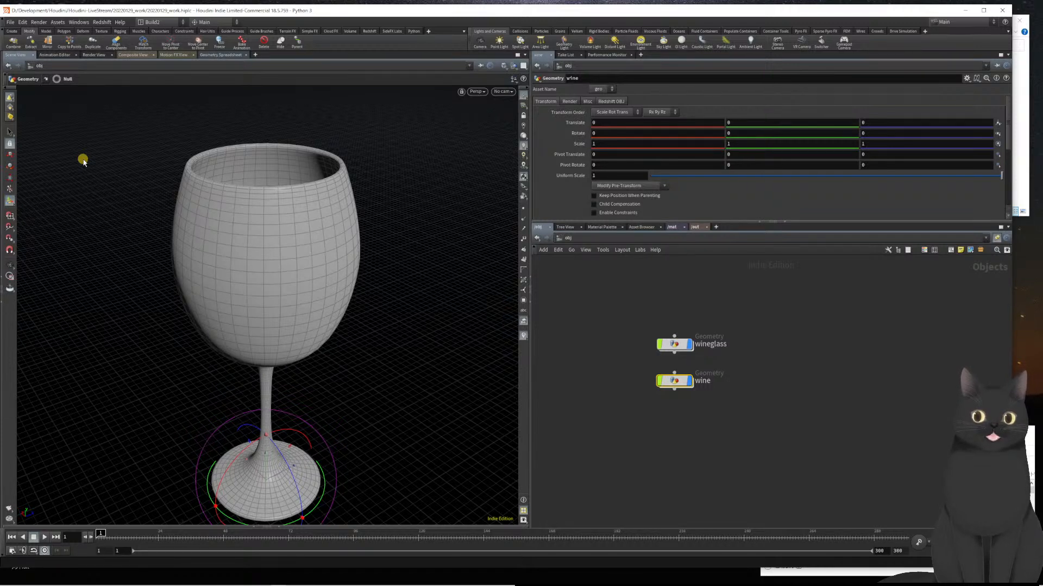
- Select the wineglass object in the viewport with the Select tool, view it from slightly higher, and clear the selection
{"action": "left_click", "coordinate": [10, 133]}
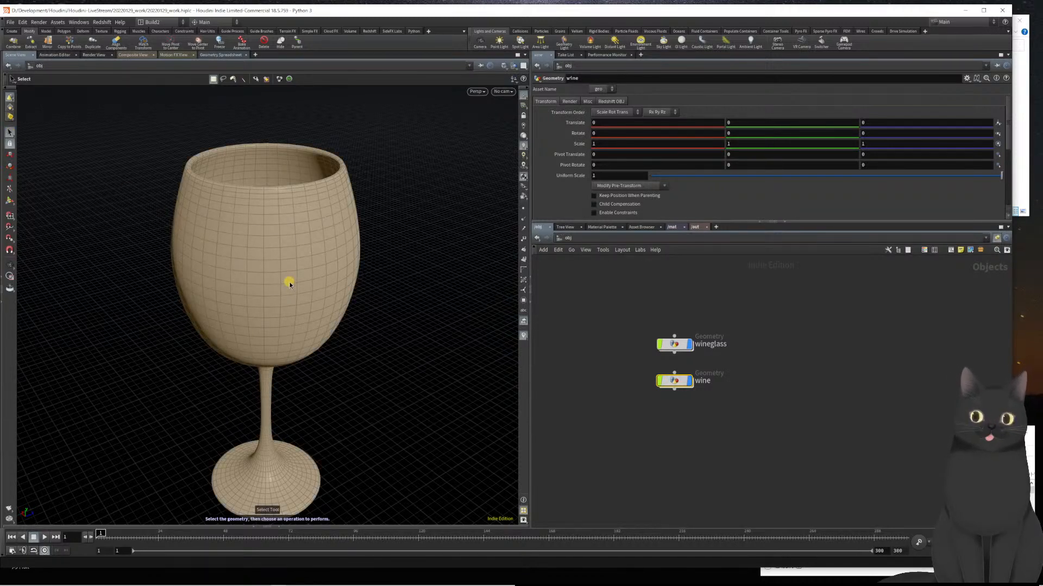
{"action": "left_click", "coordinate": [292, 263]}
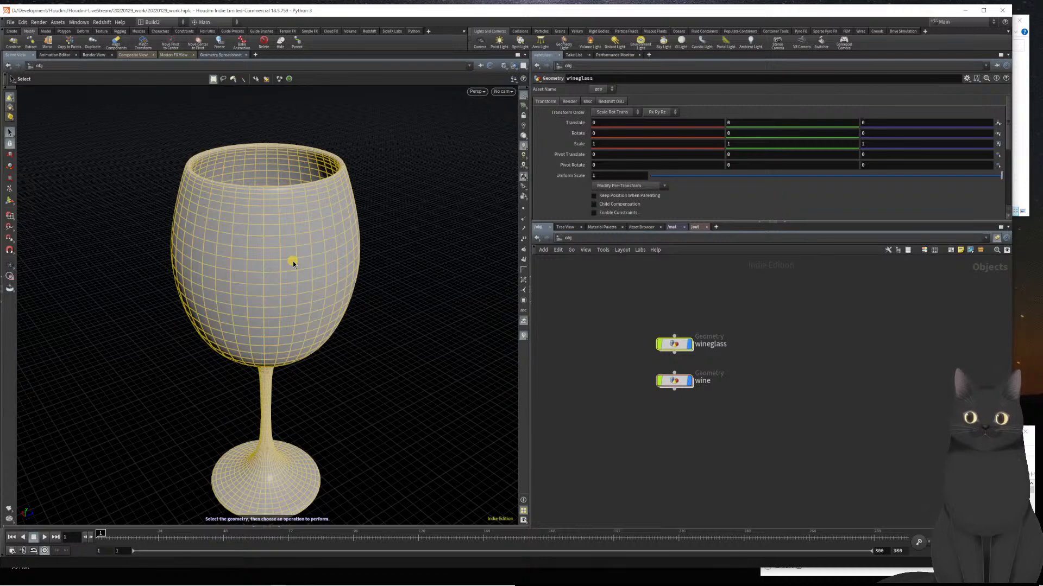
{"action": "key", "text": "space"}
{"action": "mouse_move", "coordinate": [291, 262]}
{"action": "left_mouse_down"}
{"action": "mouse_move", "coordinate": [289, 331]}
{"action": "mouse_move", "coordinate": [295, 268]}
{"action": "left_mouse_up"}
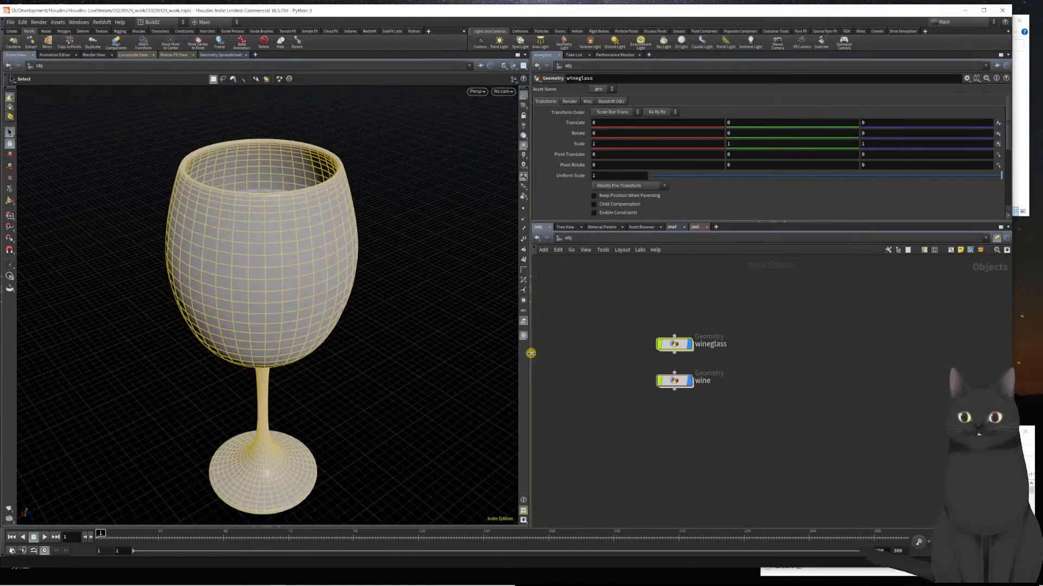
{"action": "left_click", "coordinate": [422, 344]}
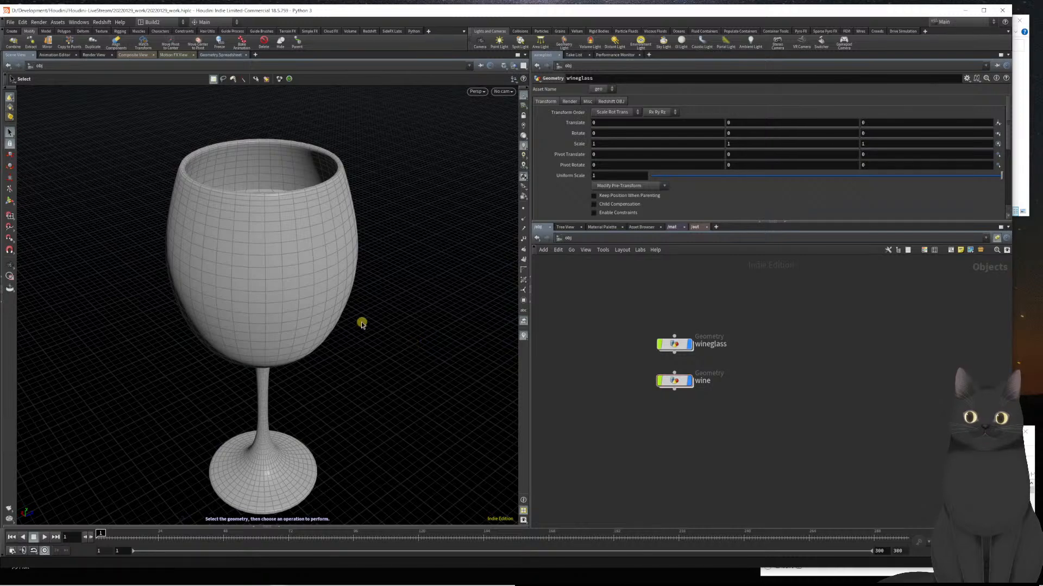
- Switch the viewport display to Smooth Shaded and view the filled wine glass from slightly above
{"action": "mouse_move", "coordinate": [298, 291]}
{"action": "left_mouse_down"}
{"action": "mouse_move", "coordinate": [298, 321]}
{"action": "mouse_move", "coordinate": [299, 311]}
{"action": "left_mouse_up"}
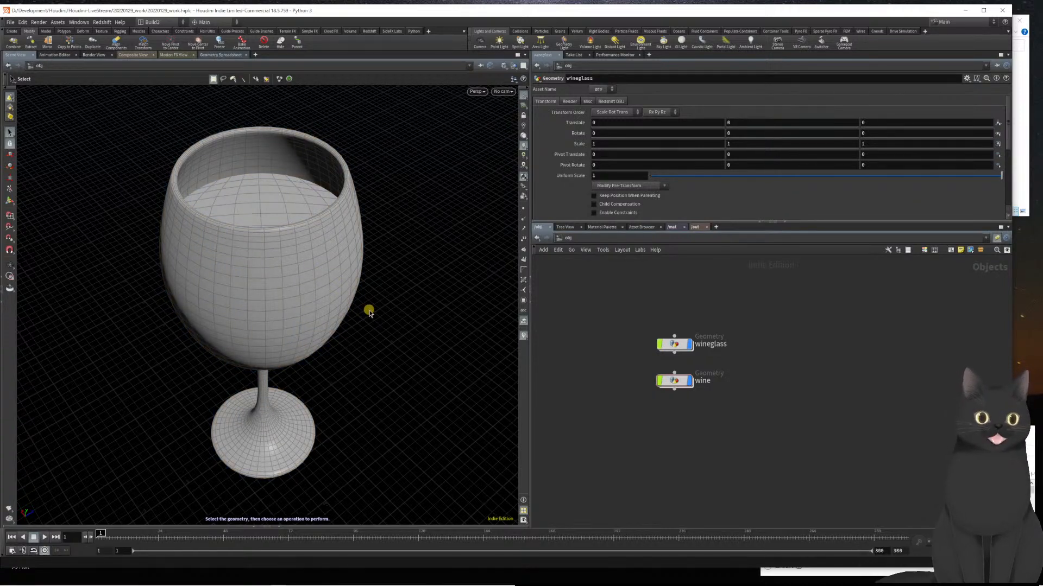
{"action": "left_click", "coordinate": [504, 65]}
{"action": "left_click", "coordinate": [516, 140]}
{"action": "key", "text": "Escape"}
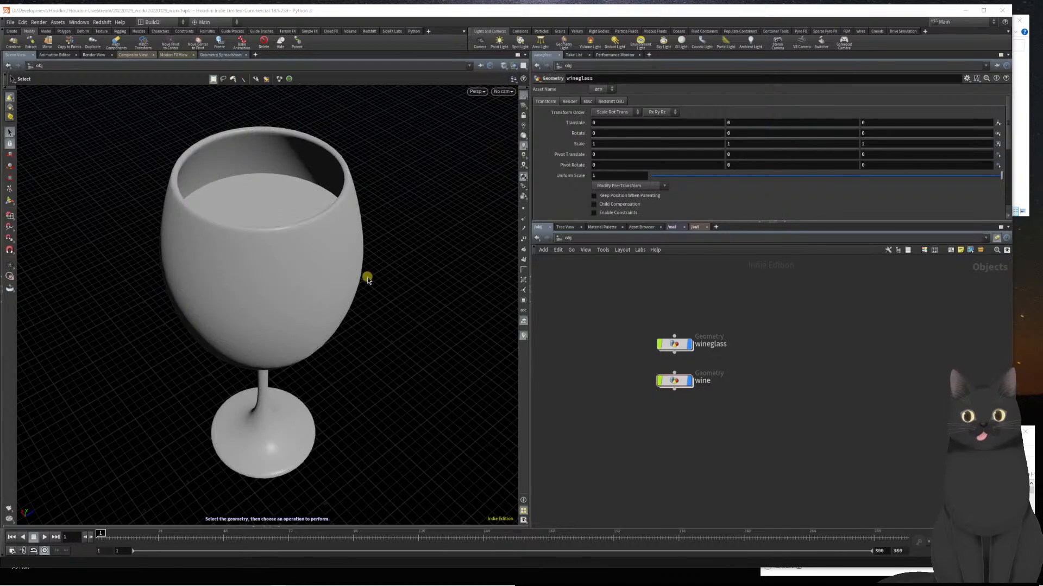
{"action": "mouse_move", "coordinate": [366, 293]}
{"action": "left_mouse_down"}
{"action": "mouse_move", "coordinate": [366, 272]}
{"action": "mouse_move", "coordinate": [354, 305]}
{"action": "left_mouse_up"}
{"action": "key", "text": "s"}
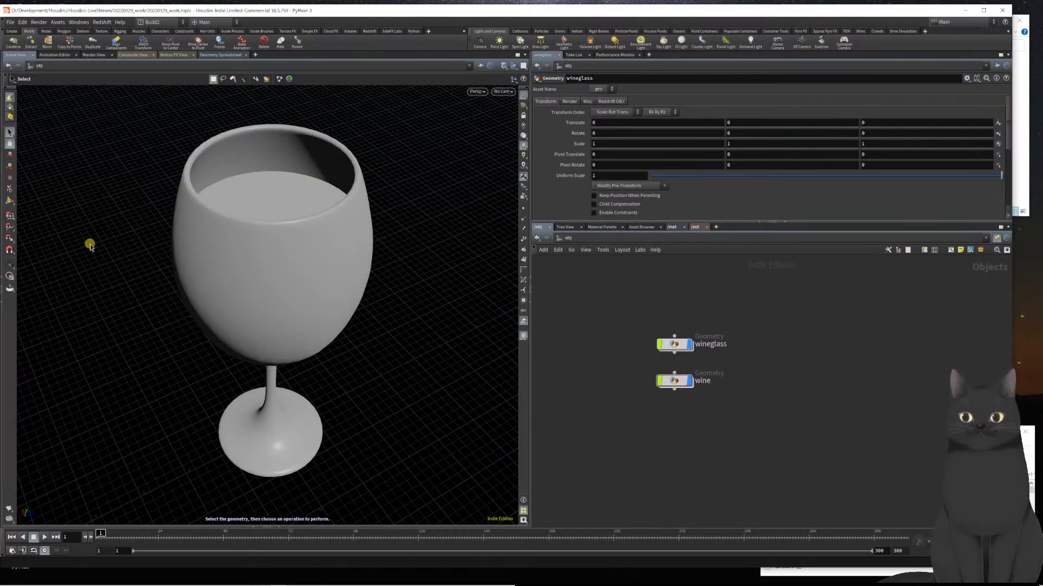
{"action": "key", "text": "Escape"}
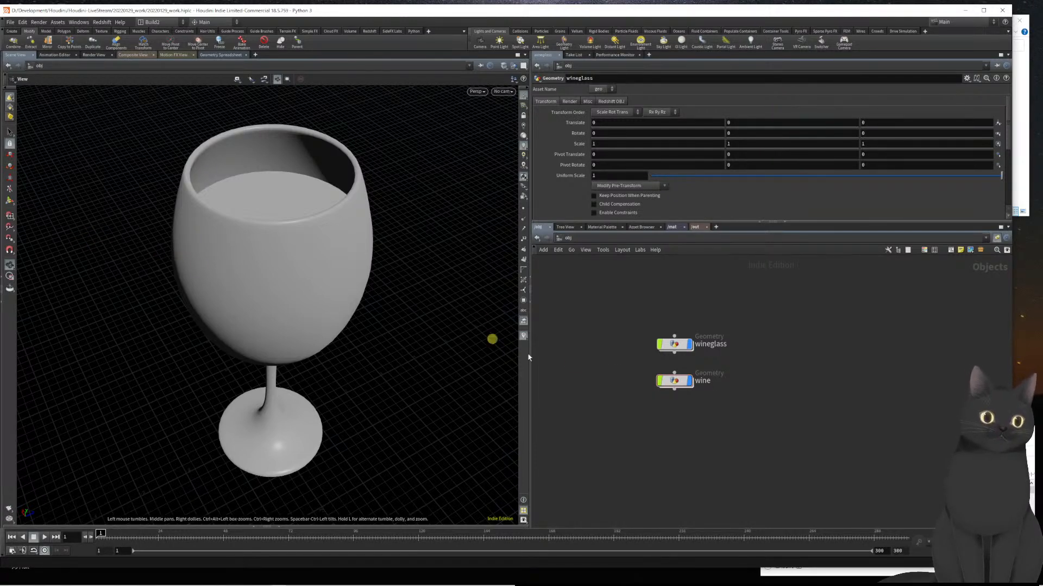
- Hide the wineglass and wine objects by turning off their display flags
{"action": "left_click", "coordinate": [689, 346]}
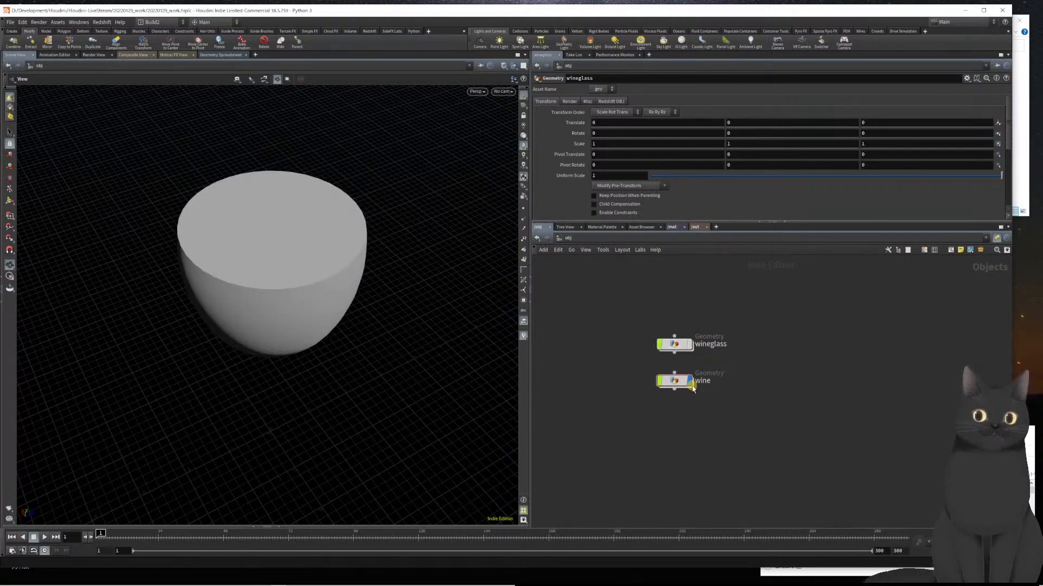
{"action": "left_click", "coordinate": [690, 381]}
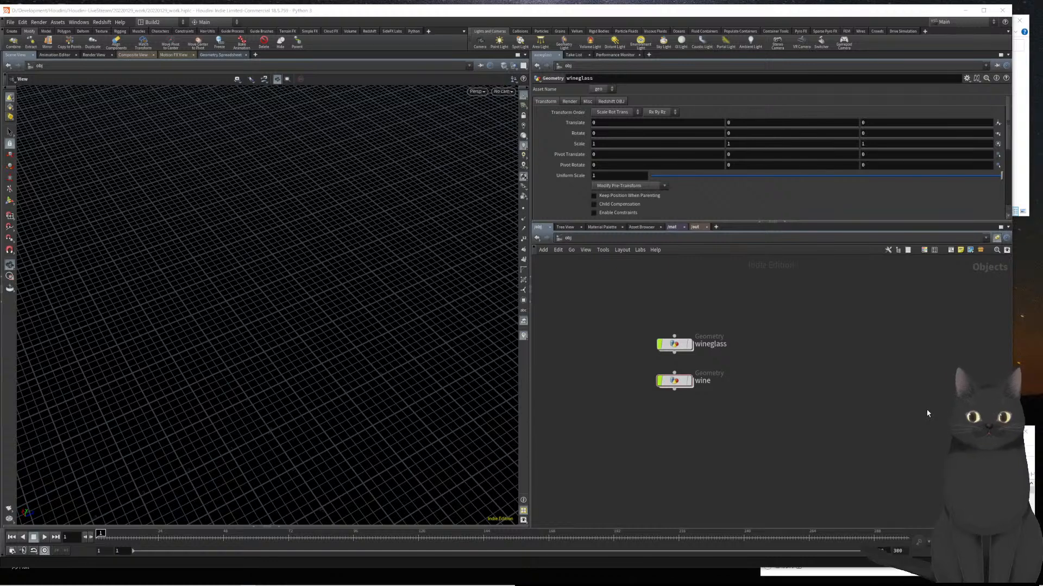
{"action": "mouse_move", "coordinate": [863, 581]}
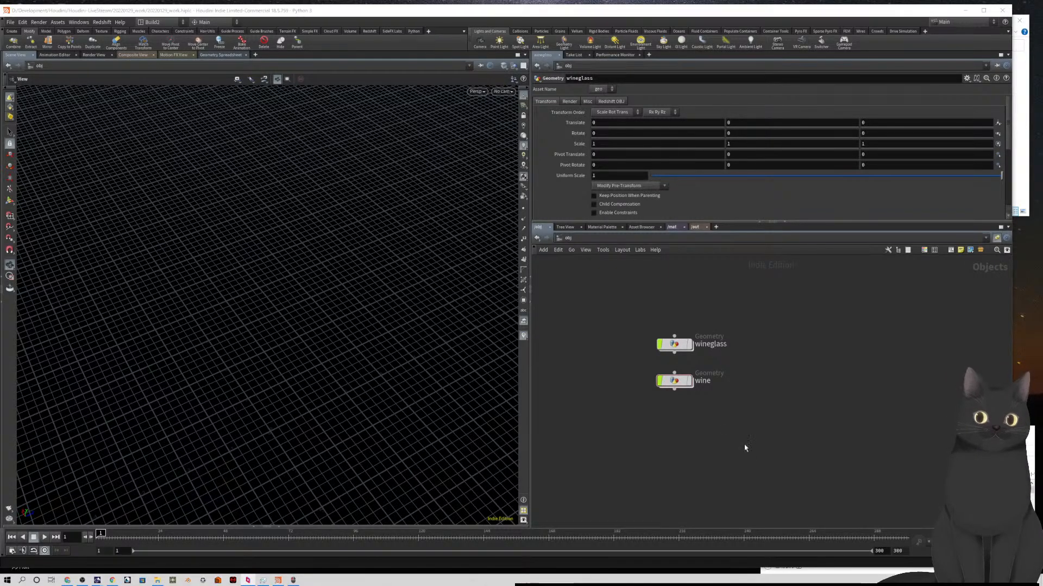
{"action": "scroll", "coordinate": [692, 406], "scroll_direction": "up", "scroll_amount": 3}
{"action": "scroll", "coordinate": [692, 406], "scroll_direction": "down", "scroll_amount": 2}
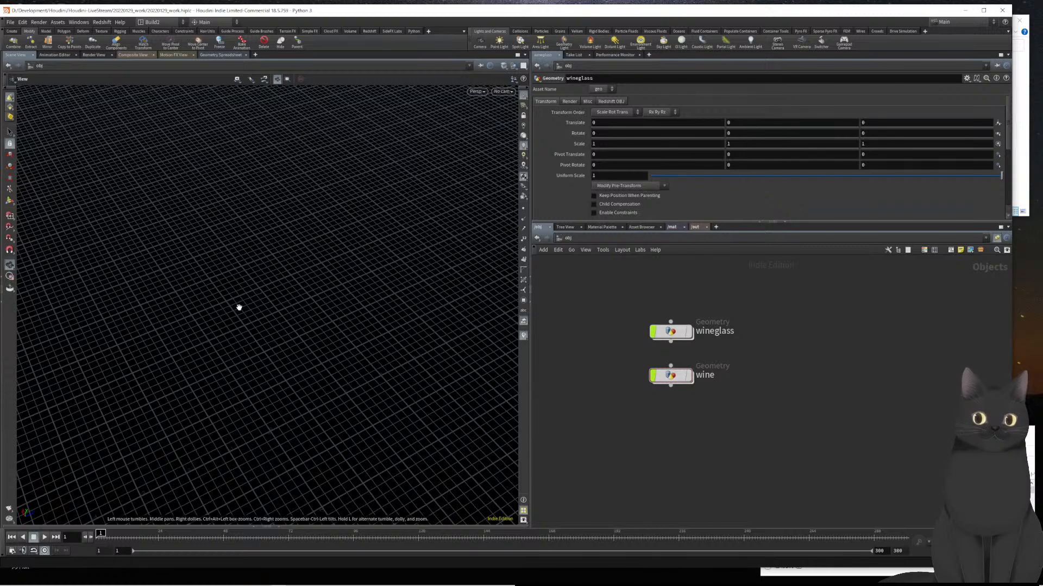
- Create a sphere geometry object at the origin and frame it in the viewport
{"action": "key", "text": "c"}
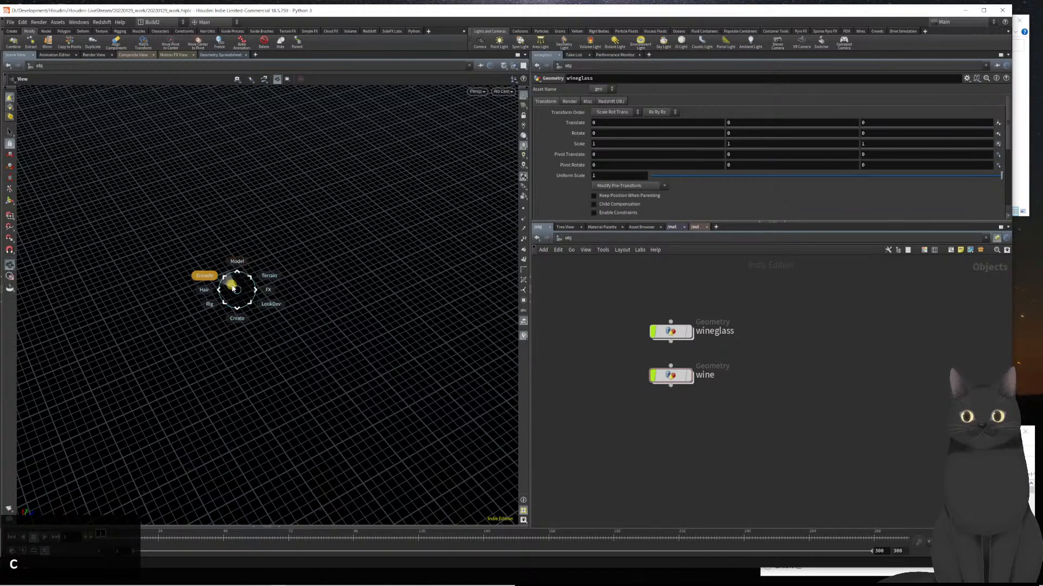
{"action": "left_click", "coordinate": [244, 261]}
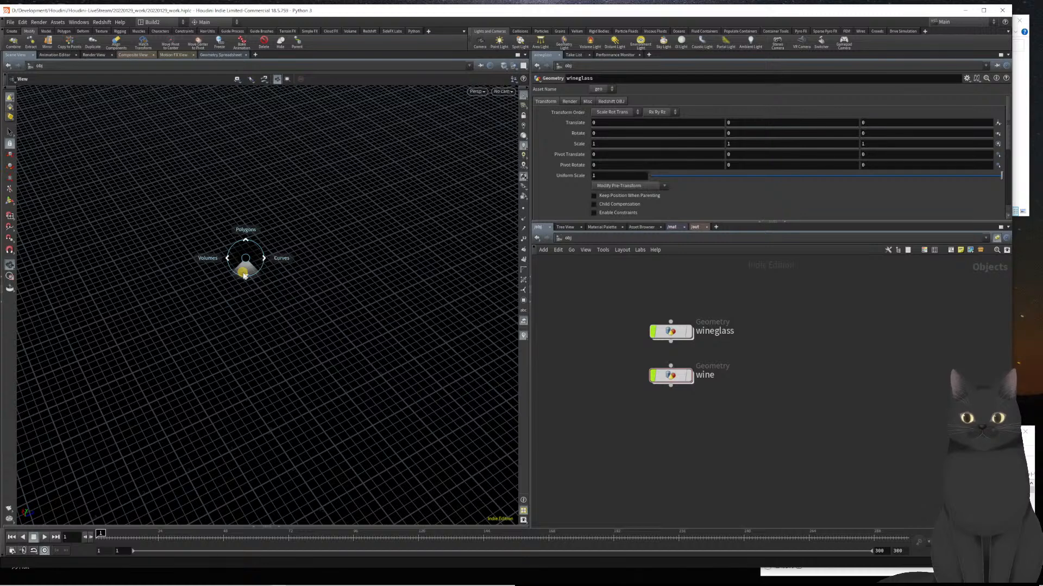
{"action": "left_click", "coordinate": [244, 276]}
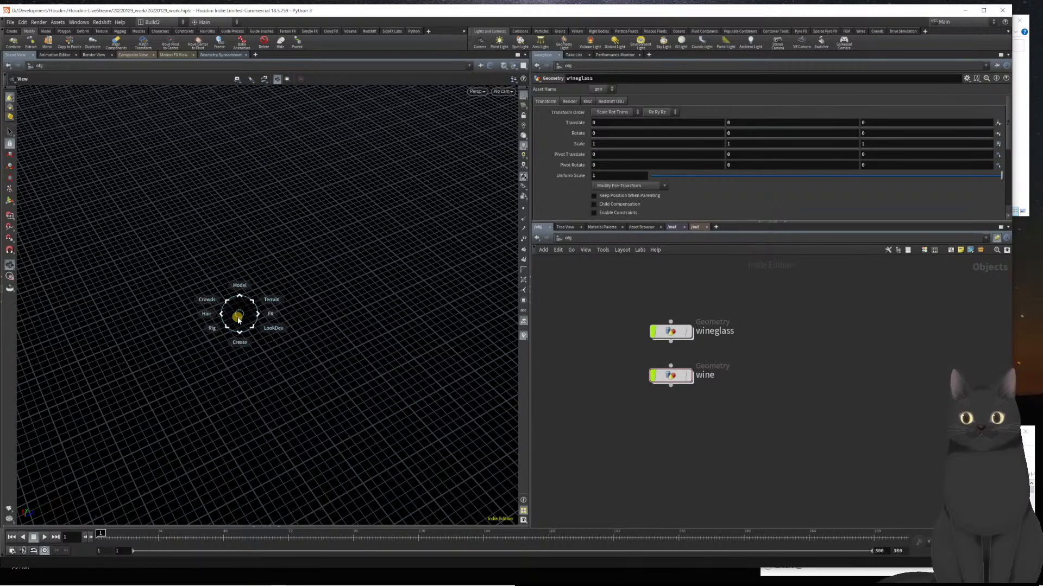
{"action": "left_click", "coordinate": [233, 380]}
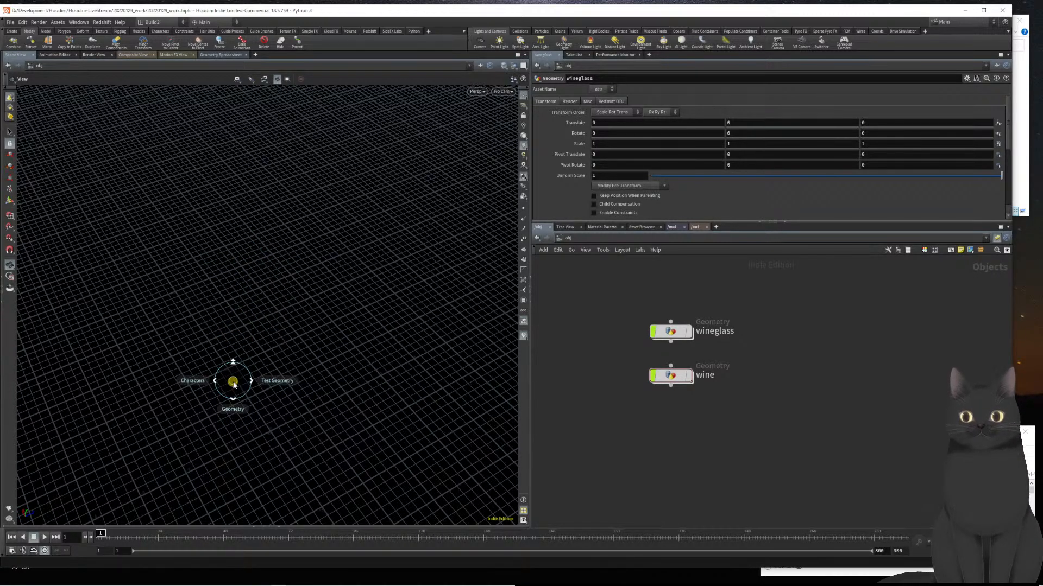
{"action": "left_click", "coordinate": [231, 427]}
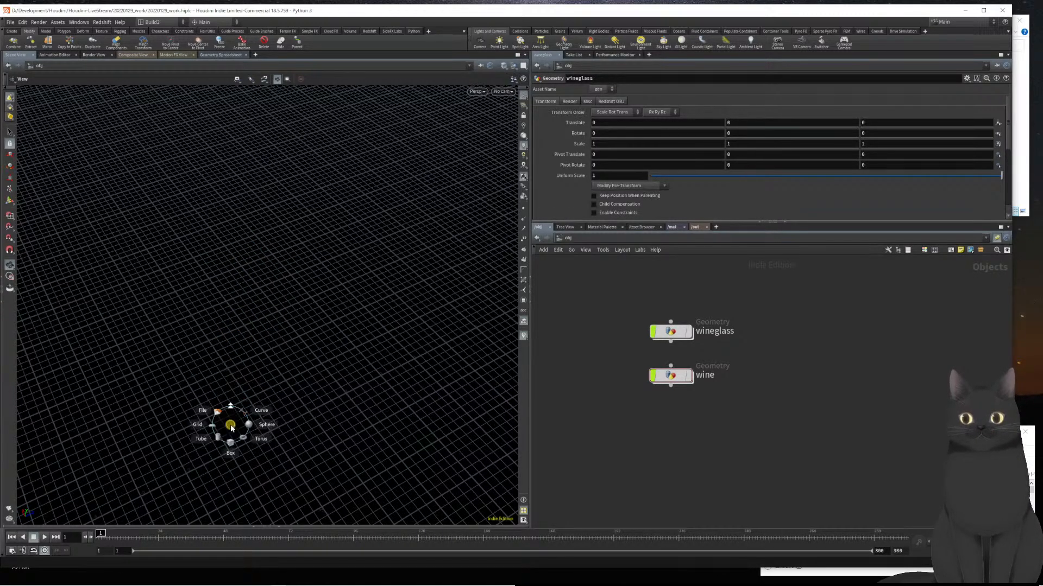
{"action": "left_click", "coordinate": [267, 426]}
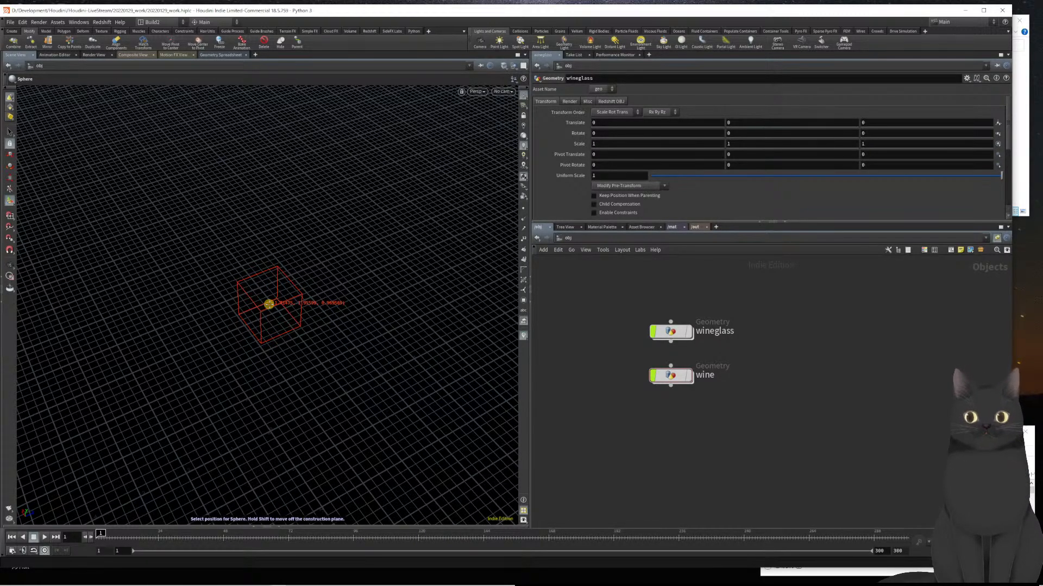
{"action": "left_click", "coordinate": [269, 304]}
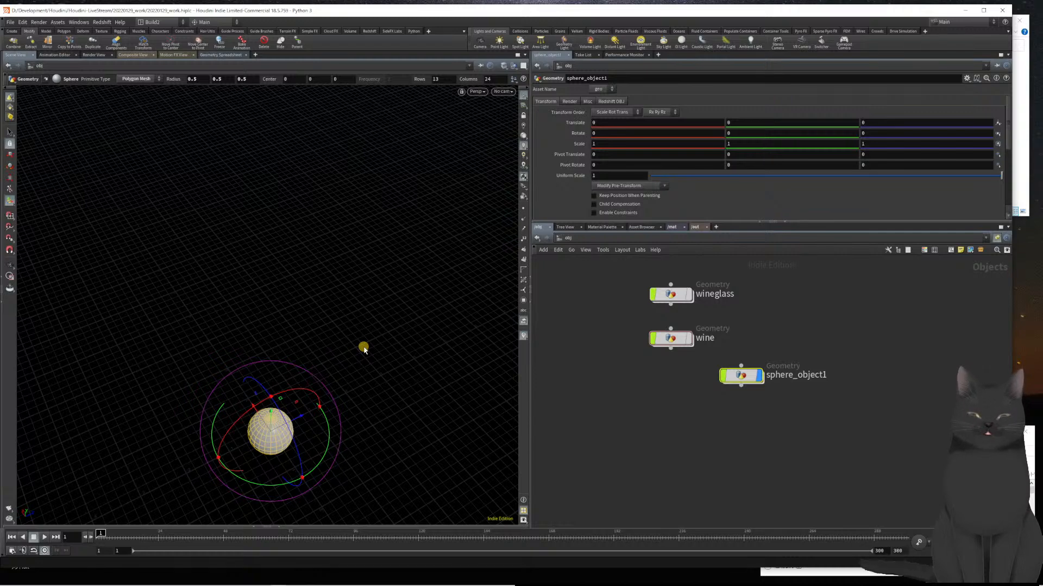
{"action": "key", "text": "h"}
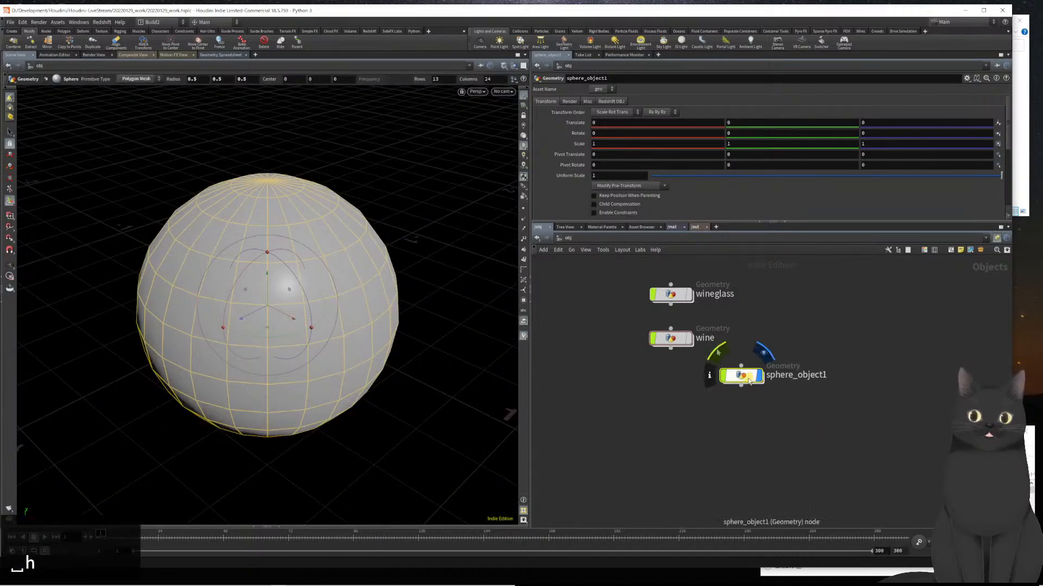
- Go inside the new sphere object and set the sphere's orientation to X Axis
{"action": "double_click", "coordinate": [749, 381]}
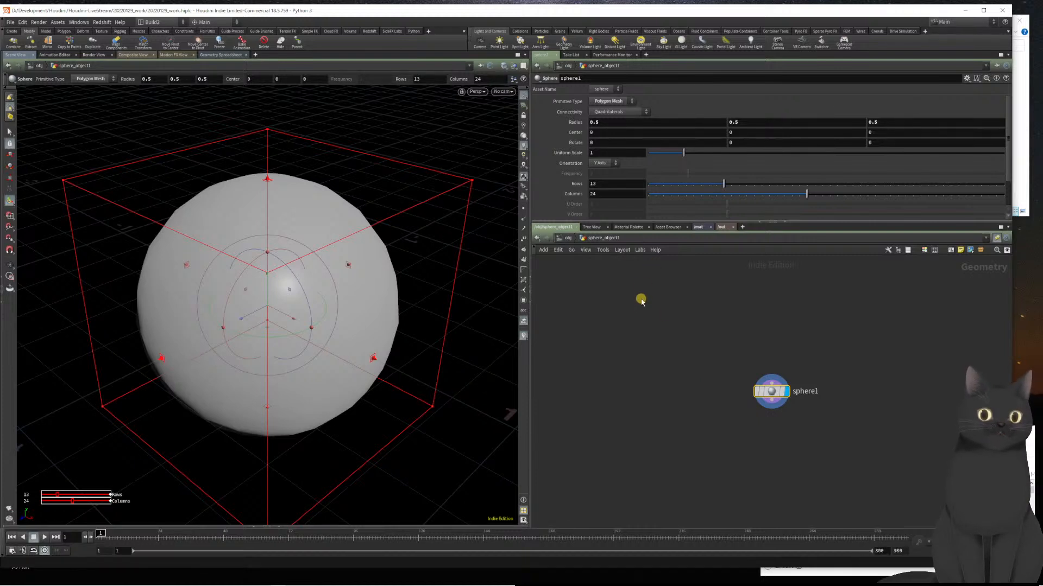
{"action": "left_click", "coordinate": [595, 164]}
{"action": "left_click", "coordinate": [597, 172]}
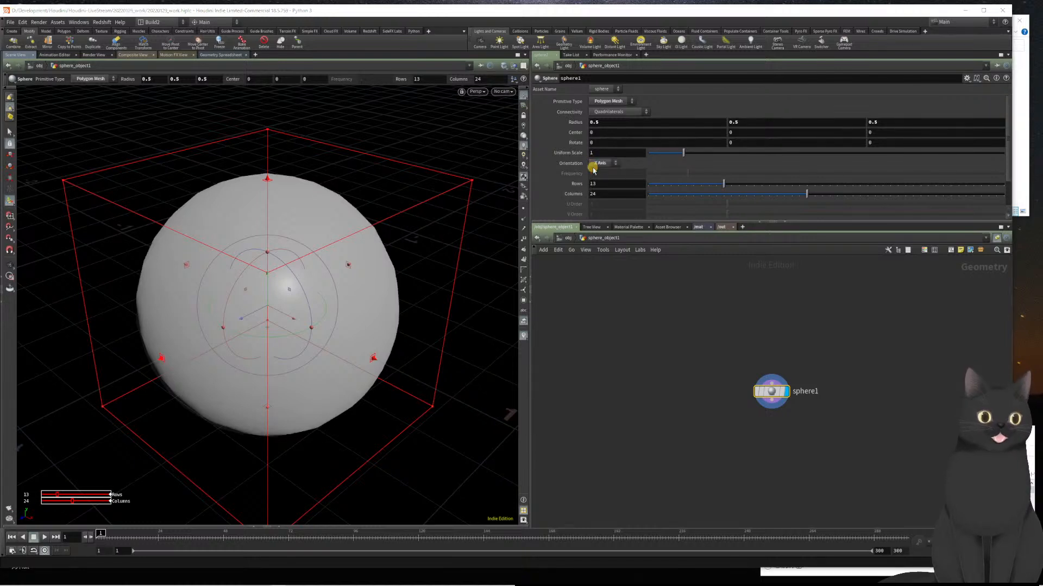
- Set the sphere's radius to 0.2, 0.125 and 0.125 to make an elongated bullet shape
{"action": "left_click", "coordinate": [611, 123]}
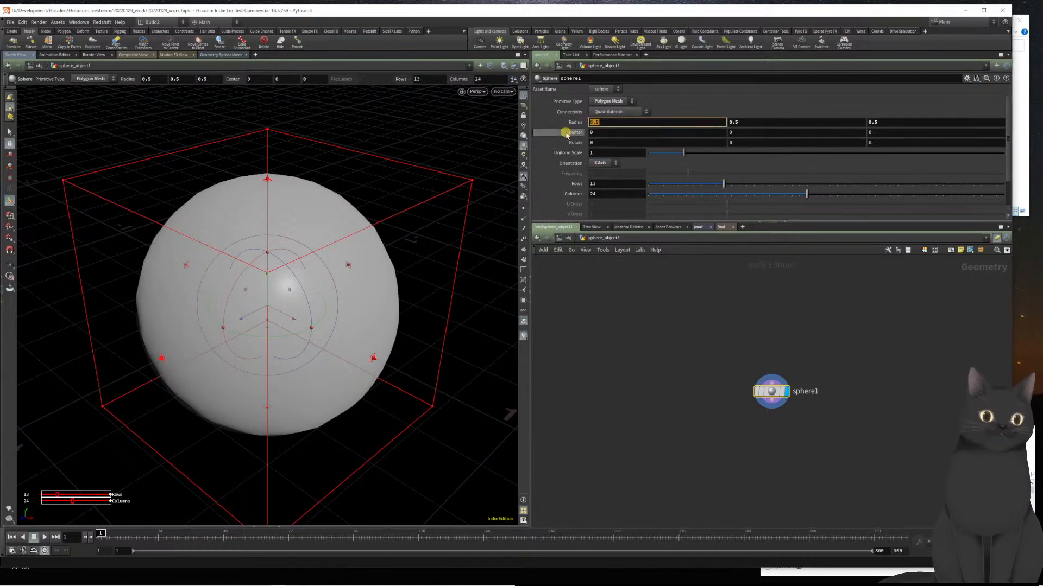
{"action": "mouse_move", "coordinate": [566, 135]}
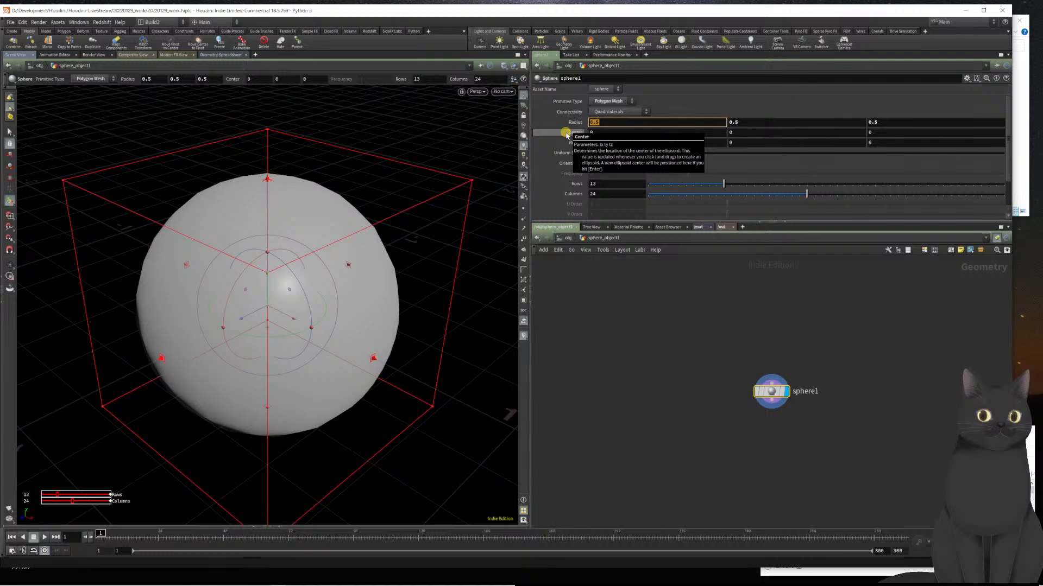
{"action": "type", "text": "0.2"}
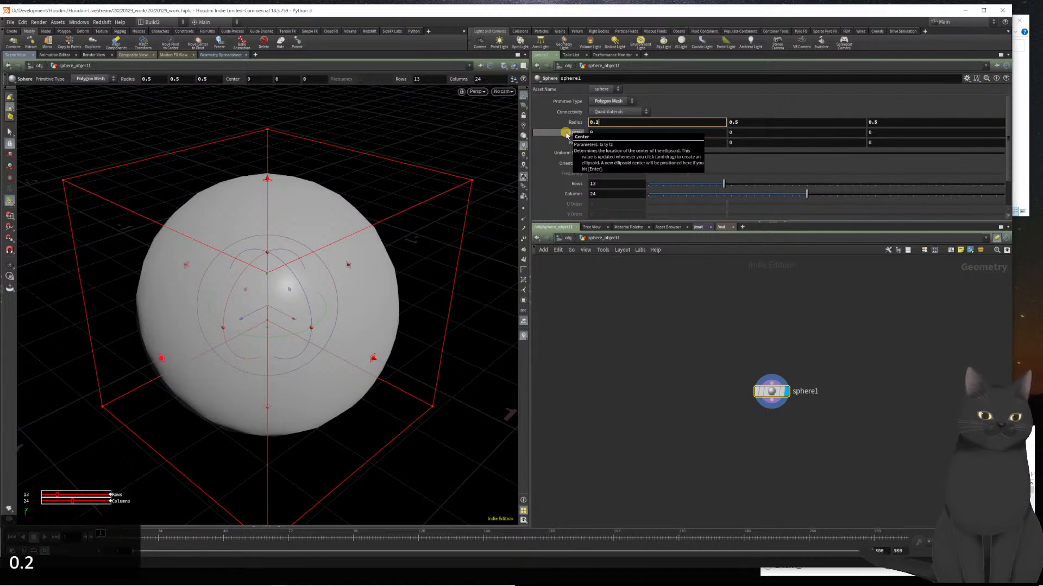
{"action": "key", "text": "Tab"}
{"action": "type", "text": "0.125"}
{"action": "key", "text": "Tab"}
{"action": "type", "text": "0.125"}
{"action": "key", "text": "Return"}
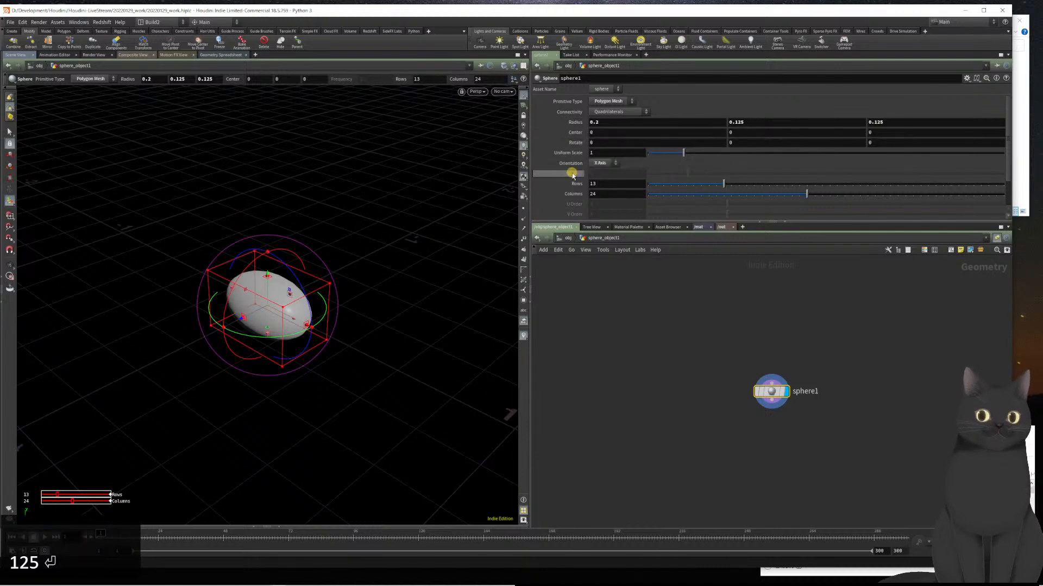
- Set the sphere's number of columns to 12
{"action": "left_click", "coordinate": [597, 193]}
{"action": "type", "text": "12"}
{"action": "key", "text": "Return"}
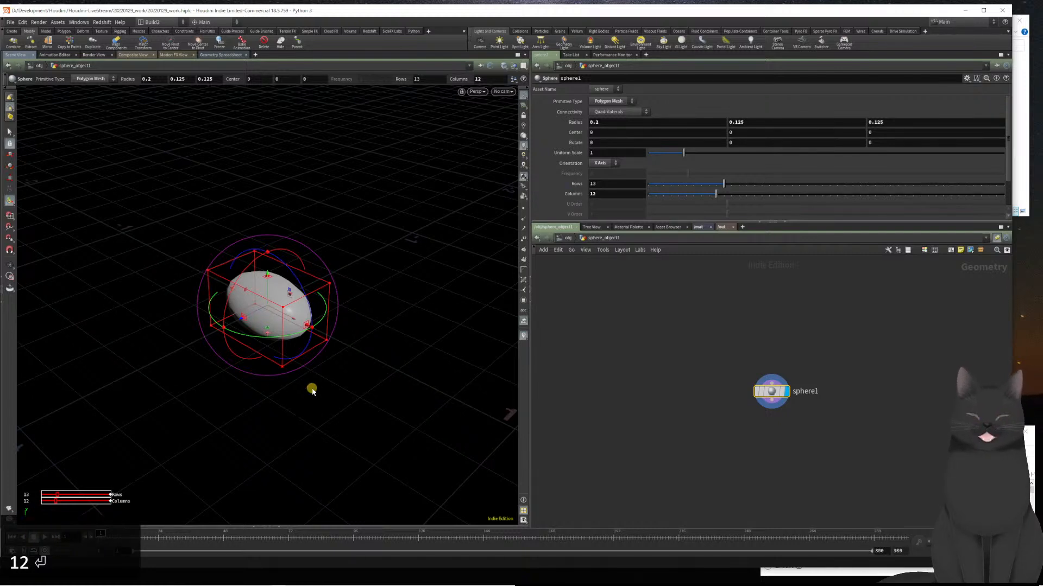
- Frame the sphere, display it as Smooth Wire Shaded, and select all of its geometry
{"action": "key", "text": "h"}
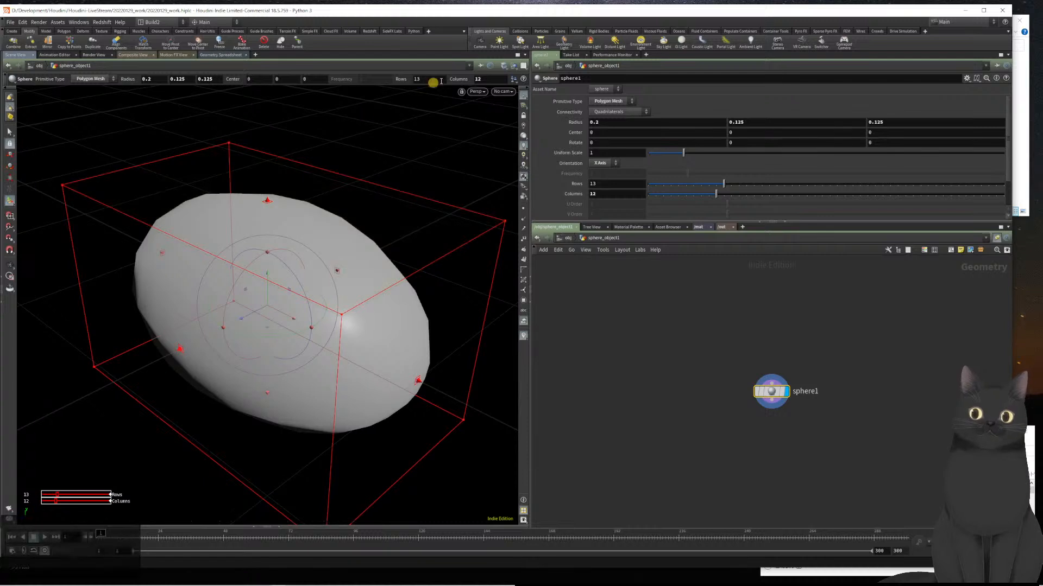
{"action": "left_click", "coordinate": [504, 67]}
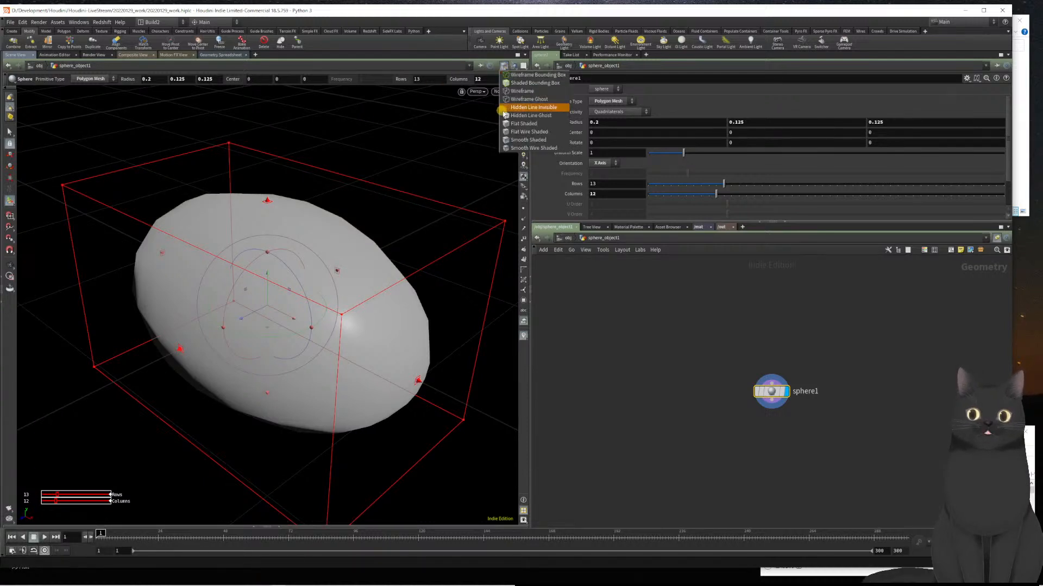
{"action": "left_click", "coordinate": [522, 148]}
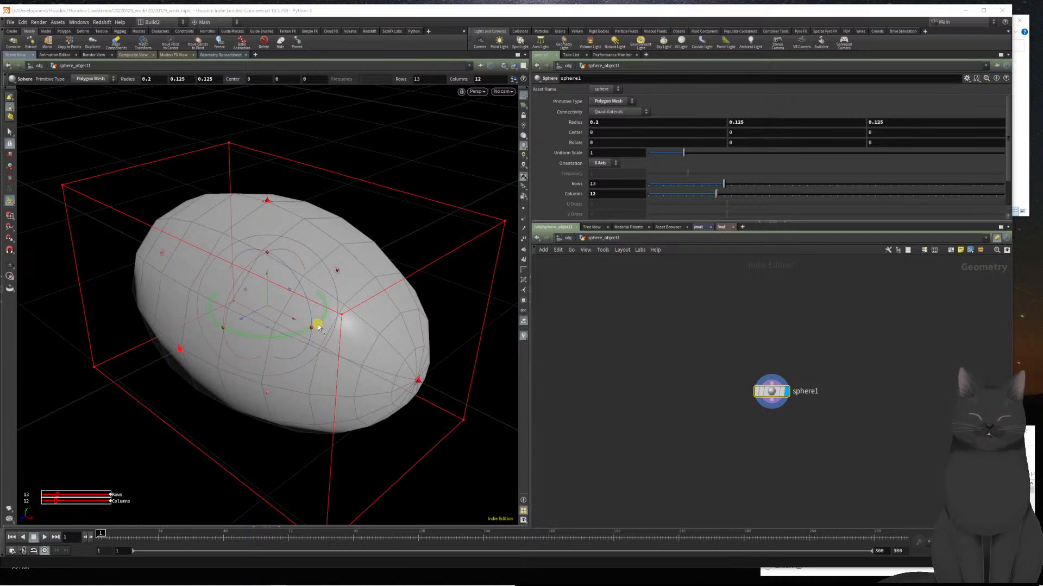
{"action": "key", "text": "n"}
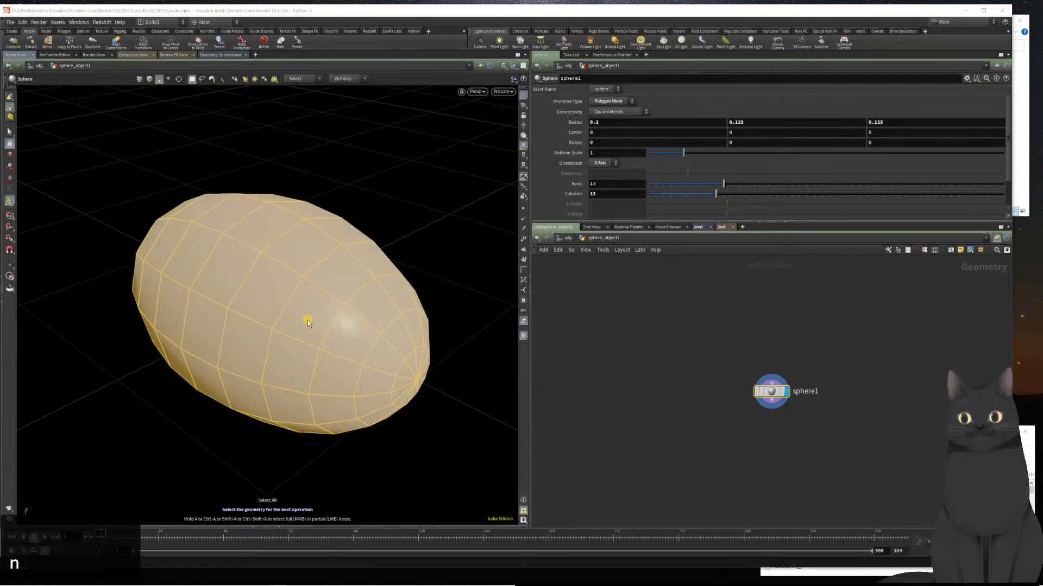
{"action": "key", "text": "c"}
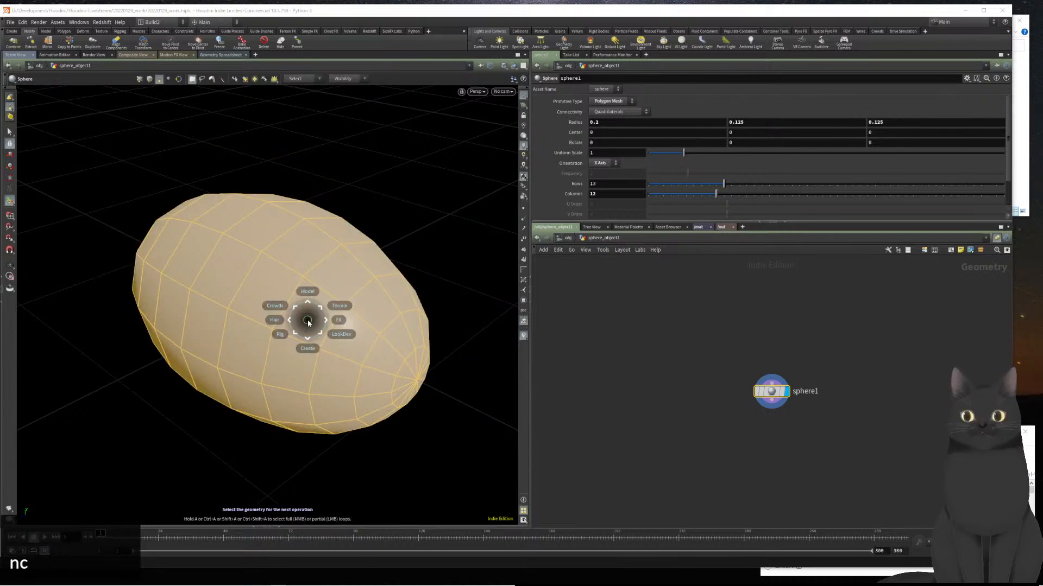
{"action": "left_click", "coordinate": [307, 292]}
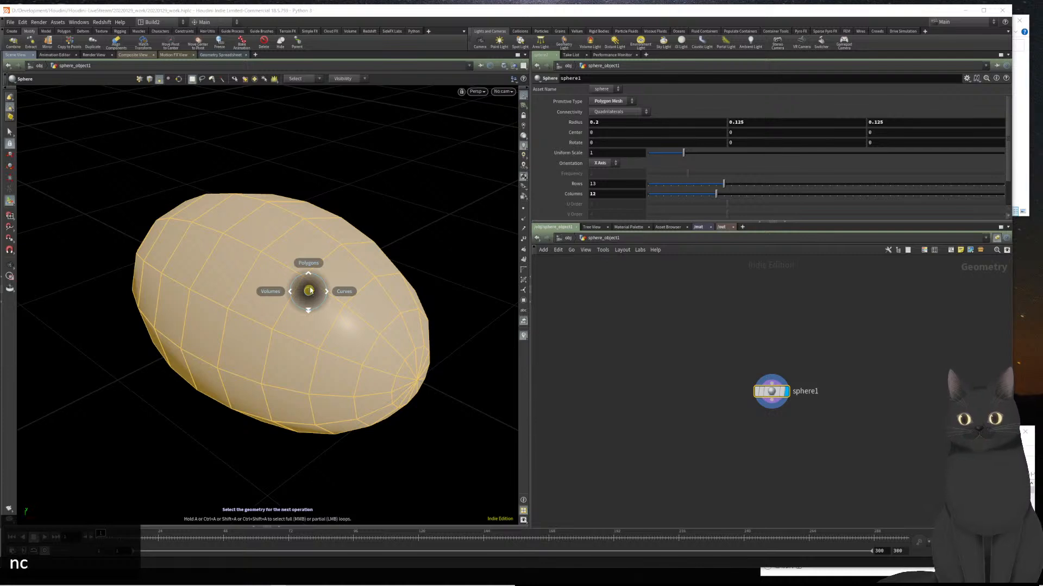
{"action": "left_click", "coordinate": [309, 263]}
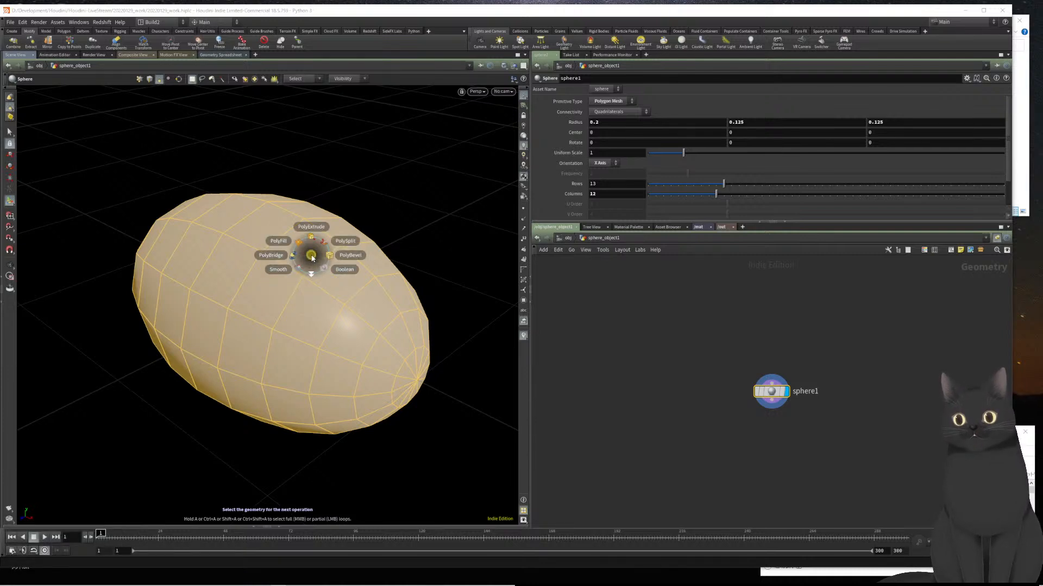
{"action": "left_click", "coordinate": [310, 274]}
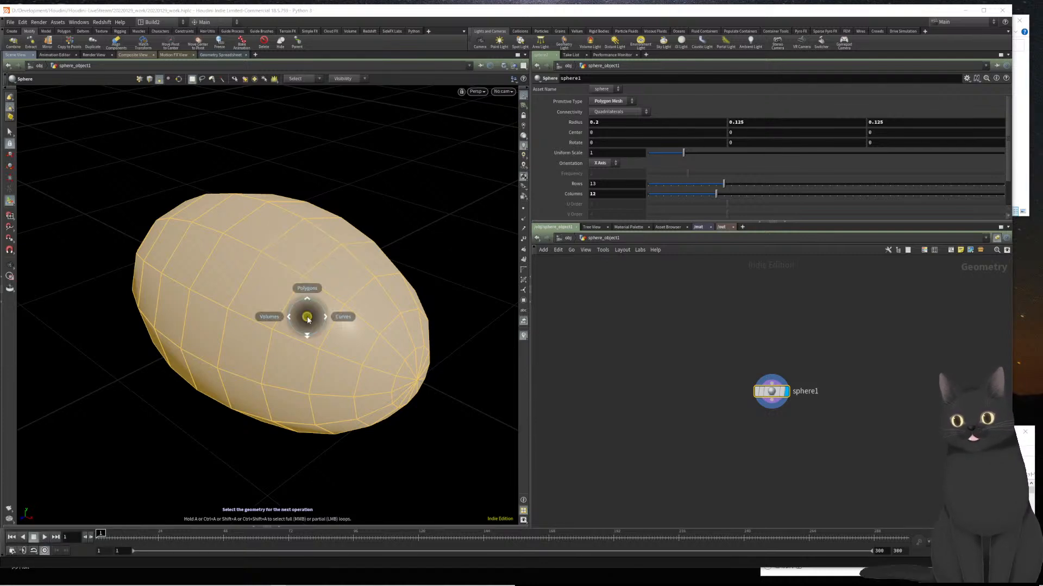
{"action": "left_click", "coordinate": [342, 317]}
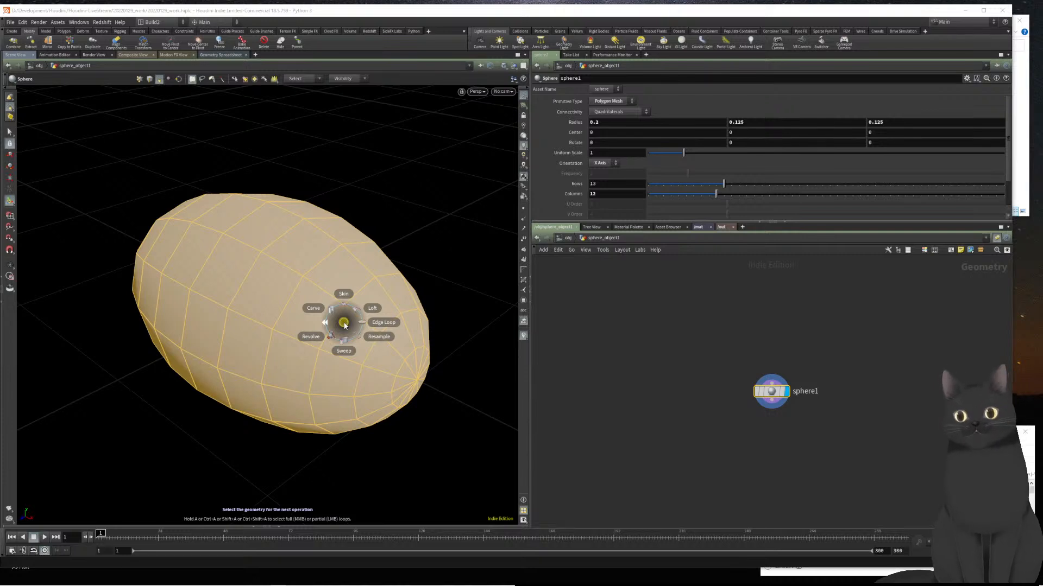
{"action": "left_click", "coordinate": [287, 325]}
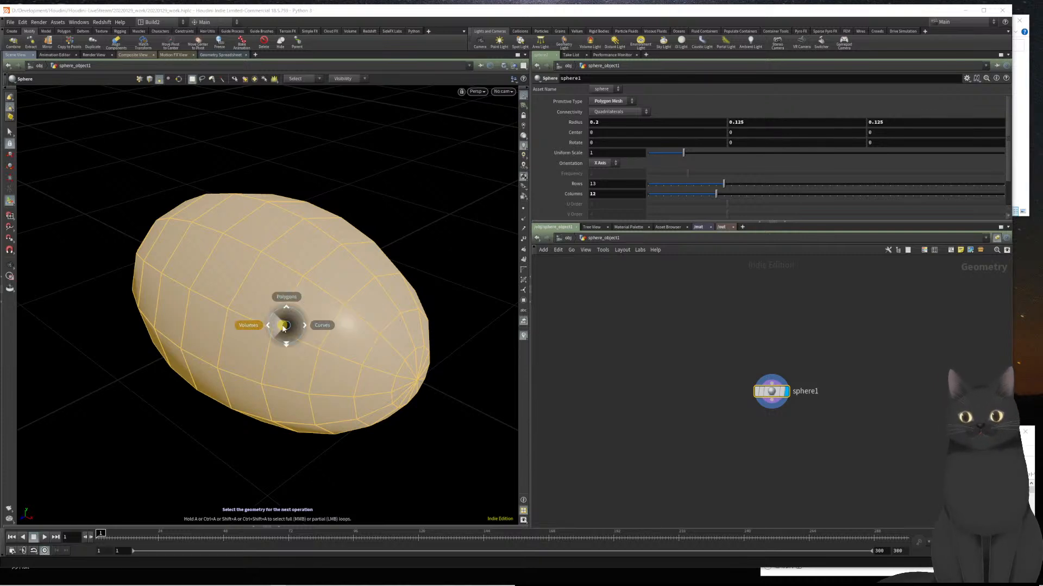
{"action": "left_click", "coordinate": [280, 365]}
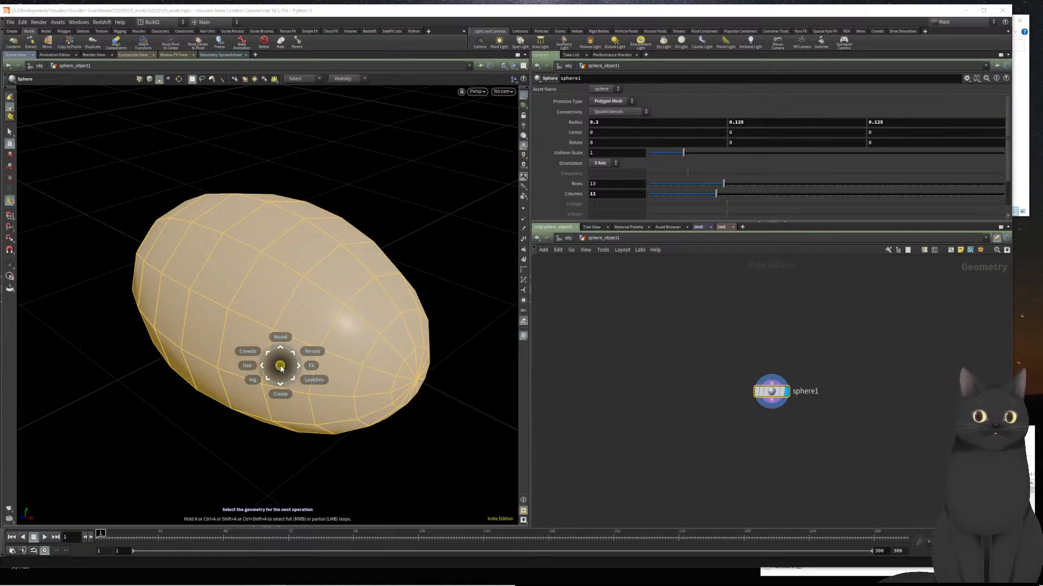
{"action": "left_click", "coordinate": [333, 284]}
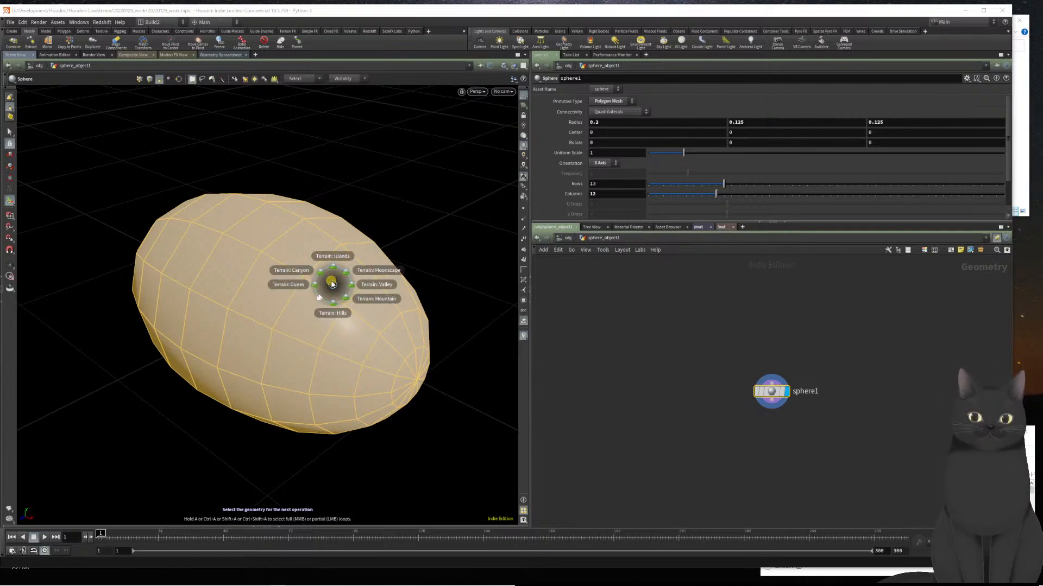
- Add a Clip operation to the elongated sphere
{"action": "key", "text": "Escape"}
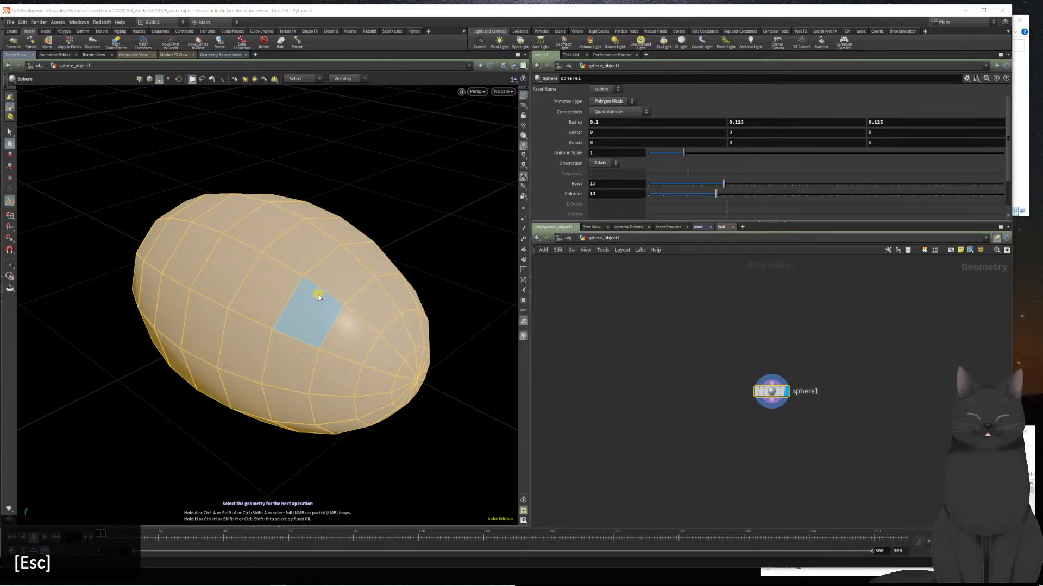
{"action": "key", "text": "Tab"}
{"action": "type", "text": "clip"}
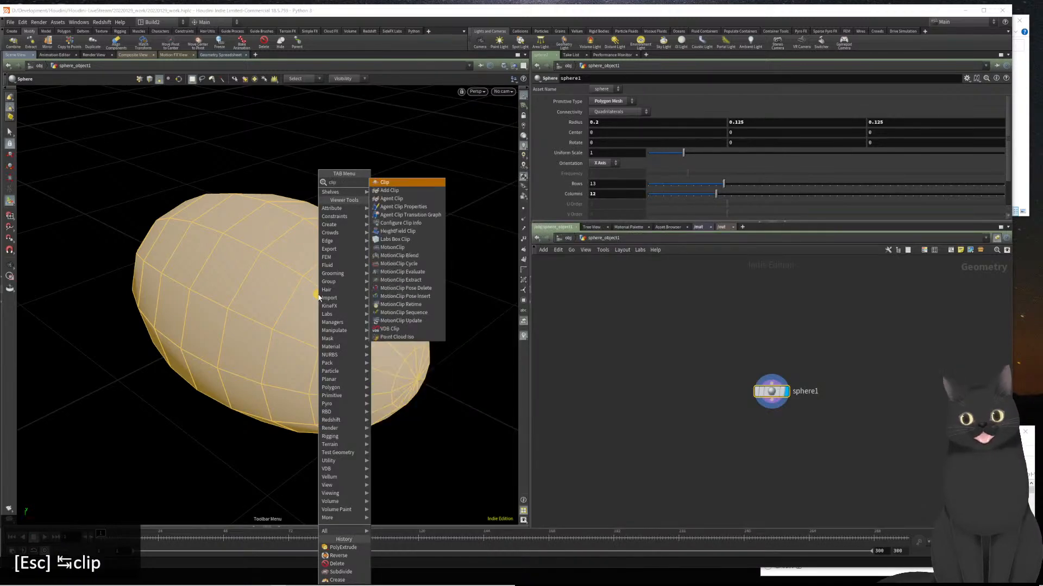
{"action": "key", "text": "Return"}
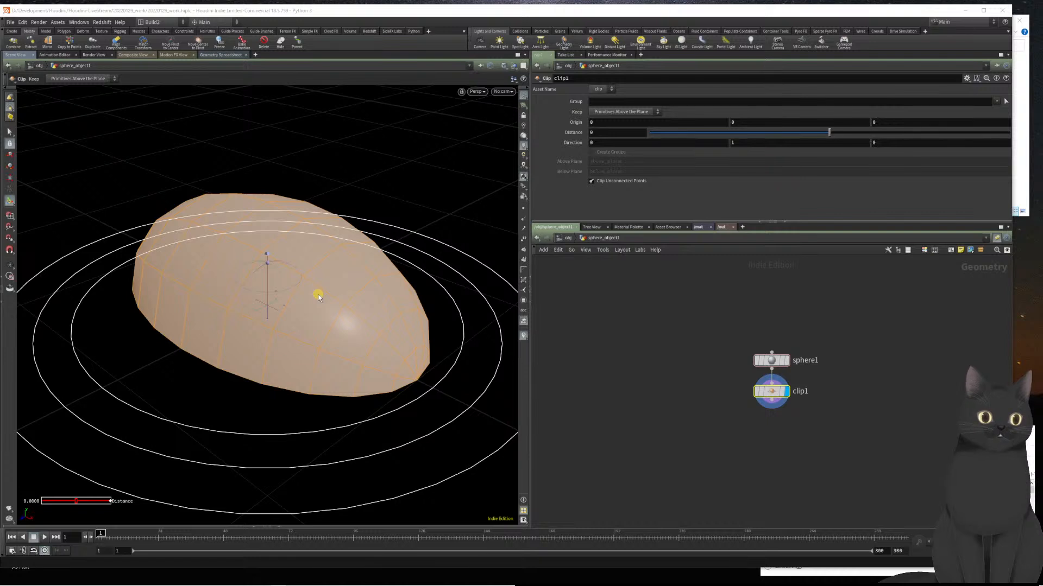
- Set the clip direction to 1, 0, 0 so the sphere is cut in half across its length
{"action": "left_click_drag", "start_coordinate": [645, 146], "coordinate": [514, 147]}
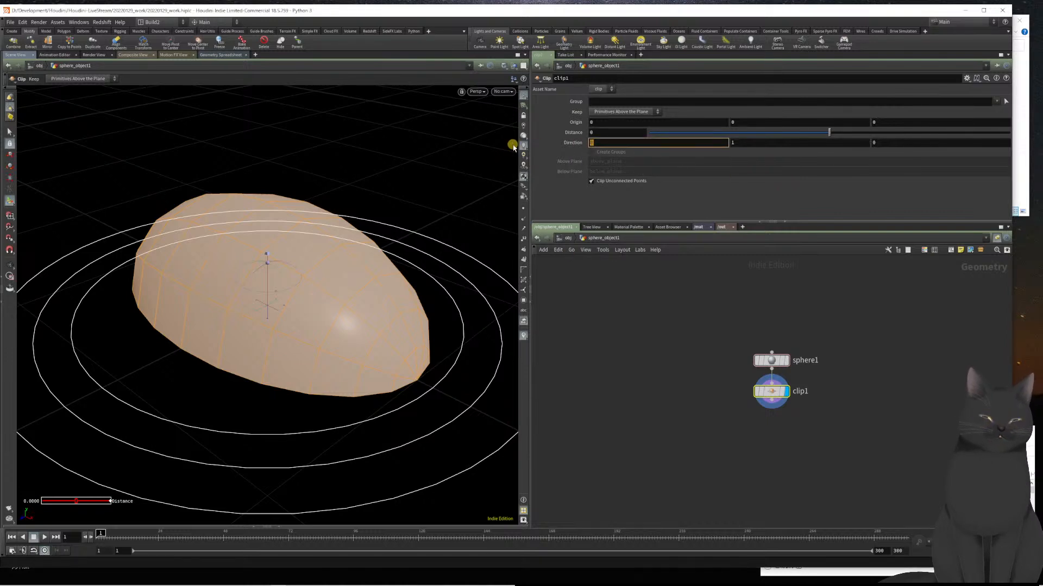
{"action": "type", "text": "1"}
{"action": "key", "text": "Tab"}
{"action": "type", "text": "0"}
{"action": "key", "text": "Tab"}
{"action": "type", "text": "0"}
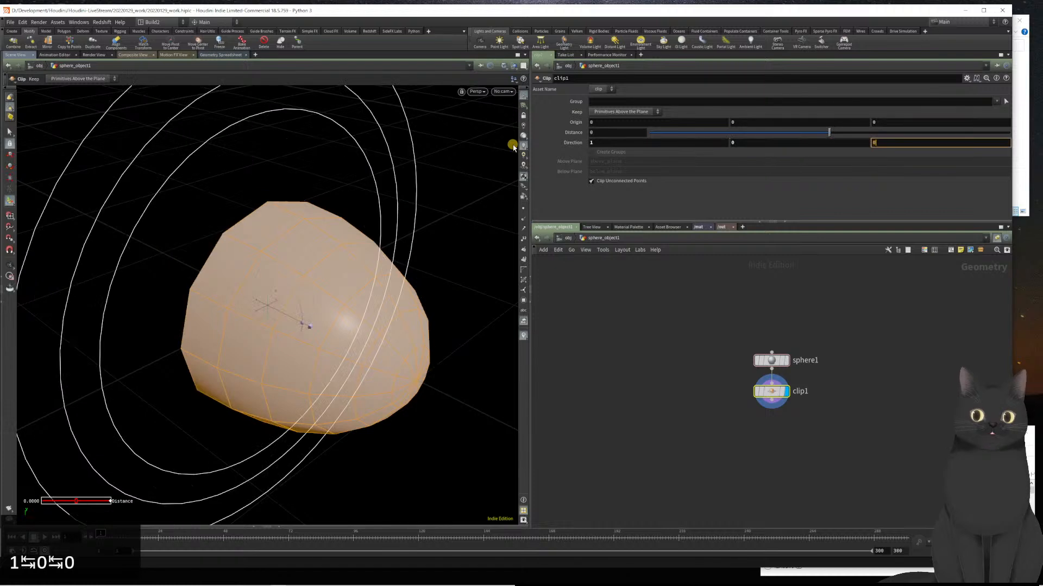
{"action": "key", "text": "Return"}
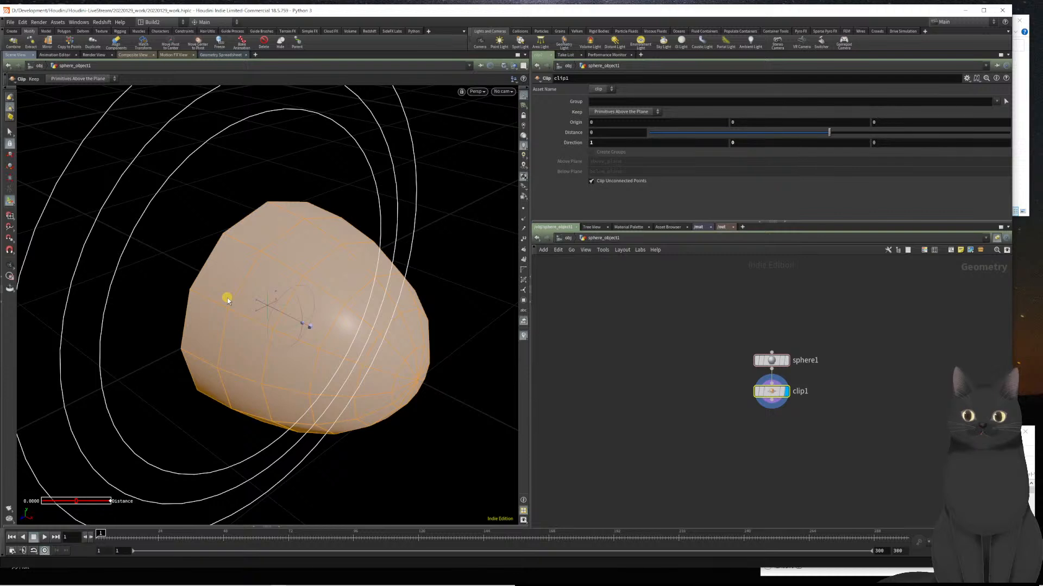
- Select the edge loop around the open clipped end and apply a PolyExtrude to it
{"action": "key", "text": "3"}
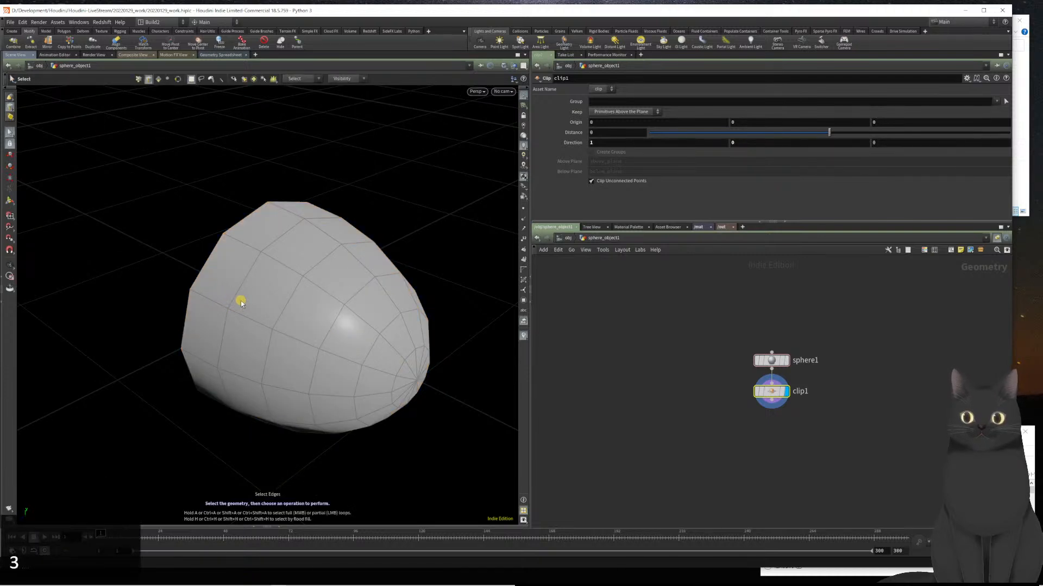
{"action": "double_click", "coordinate": [191, 285]}
{"action": "left_click_drag", "start_coordinate": [182, 308], "coordinate": [233, 318], "text": "alt"}
{"action": "key", "text": "c"}
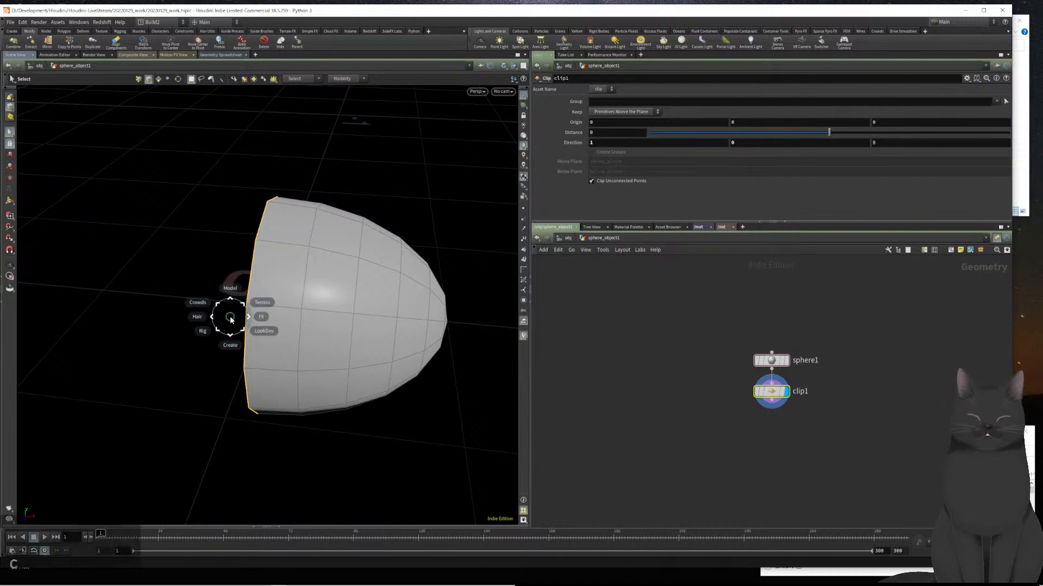
{"action": "left_click", "coordinate": [228, 272]}
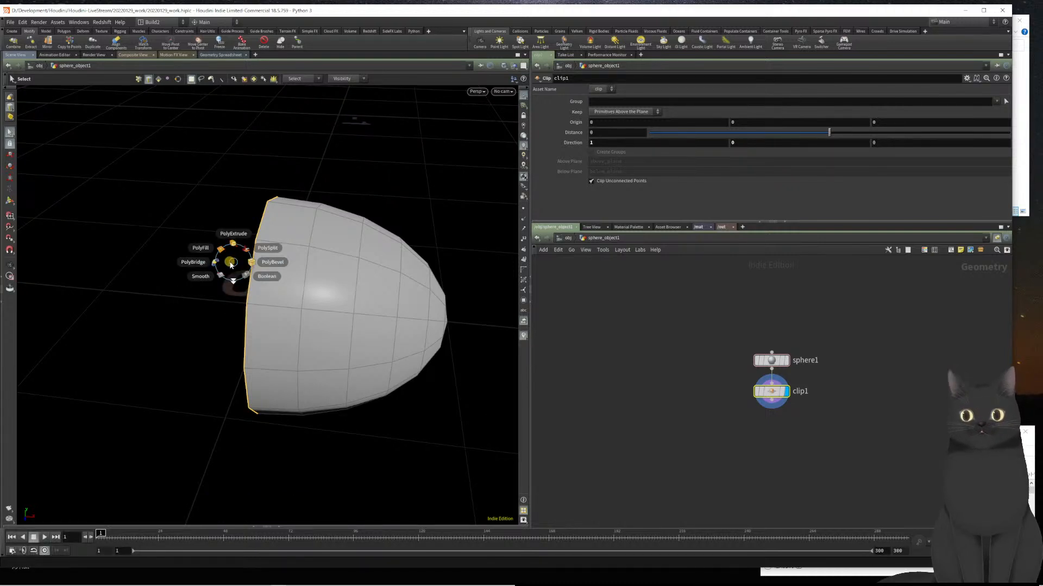
{"action": "left_click", "coordinate": [238, 224]}
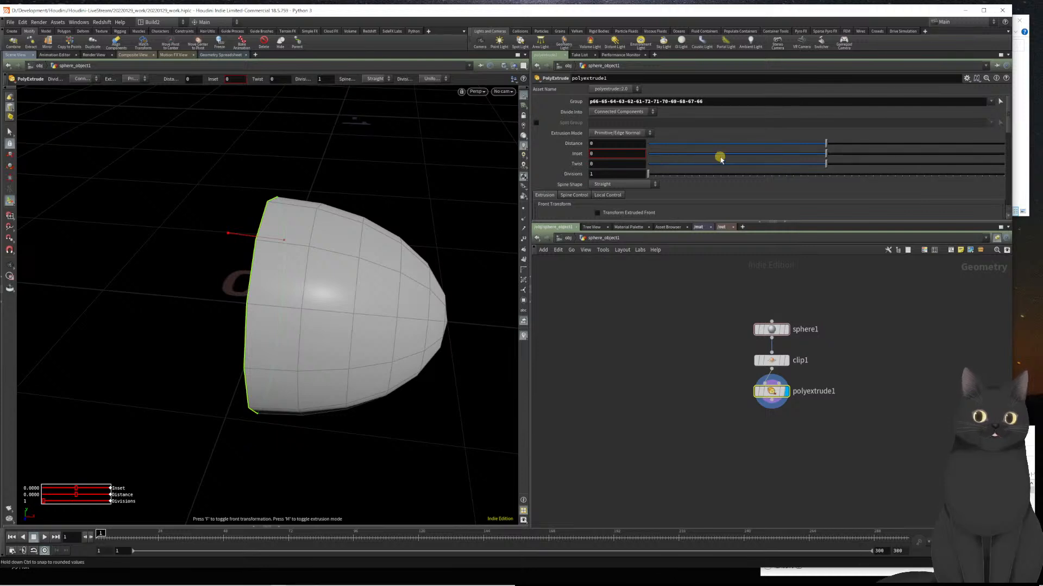
- Enable Transform Extruded Front on the PolyExtrude and set its Z translation to 0.04
{"action": "scroll", "coordinate": [720, 158], "scroll_direction": "down", "scroll_amount": 3}
{"action": "scroll", "coordinate": [721, 158], "scroll_direction": "down", "scroll_amount": 3}
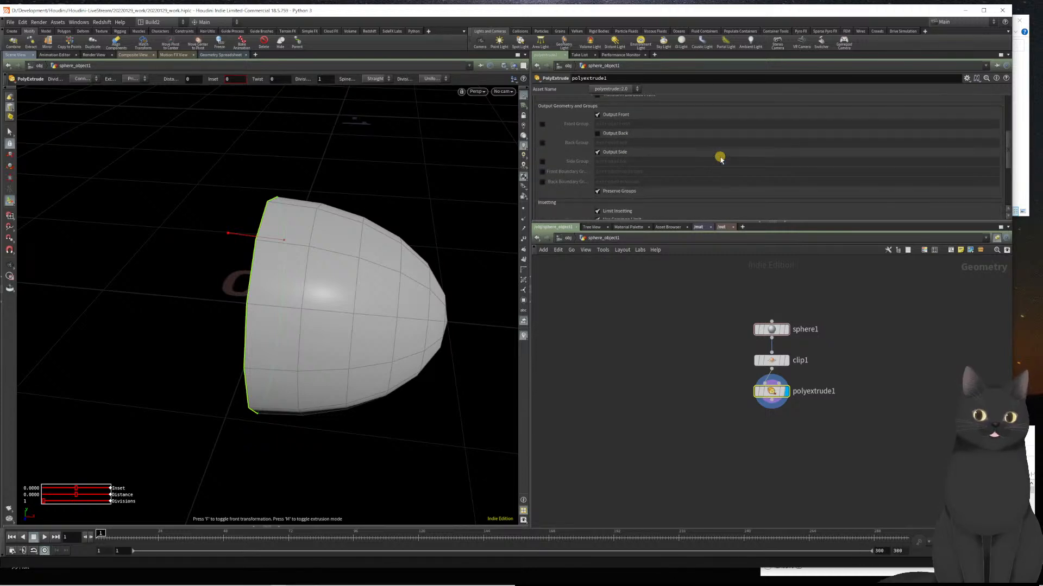
{"action": "scroll", "coordinate": [673, 158], "scroll_direction": "up", "scroll_amount": 2}
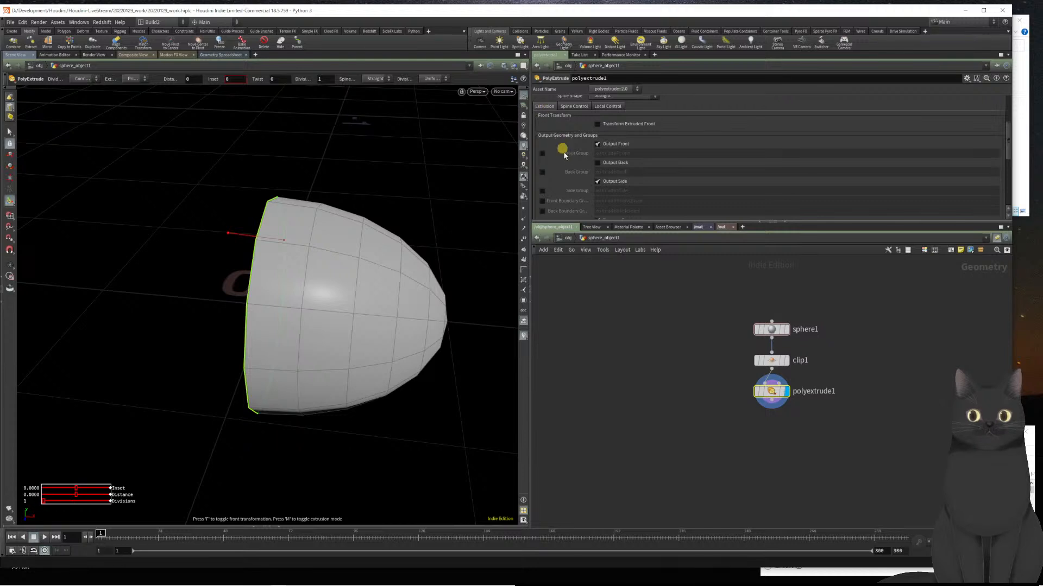
{"action": "scroll", "coordinate": [566, 159], "scroll_direction": "down", "scroll_amount": 3}
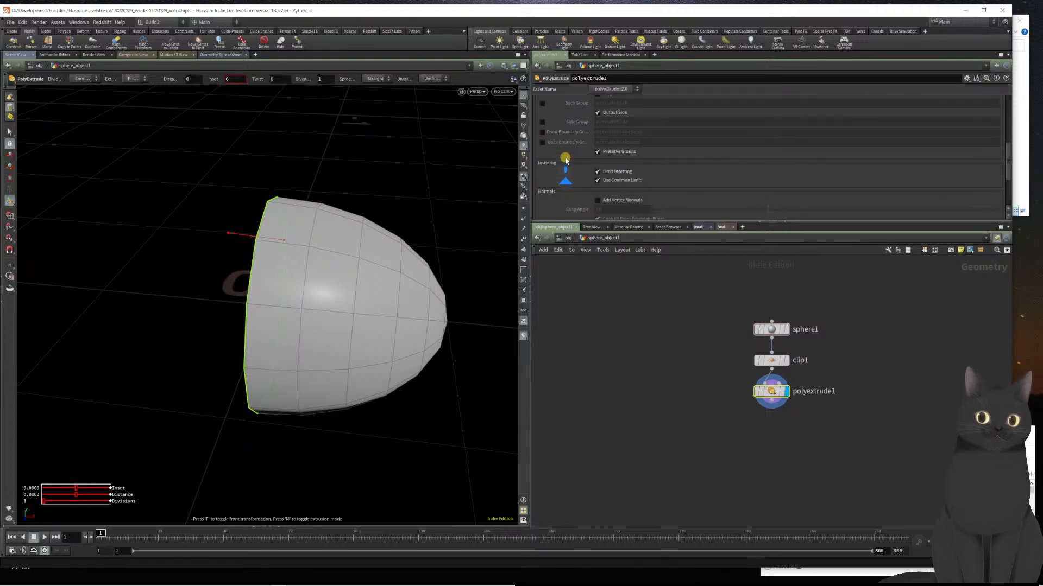
{"action": "scroll", "coordinate": [565, 160], "scroll_direction": "down", "scroll_amount": 1}
{"action": "scroll", "coordinate": [565, 160], "scroll_direction": "up", "scroll_amount": 4}
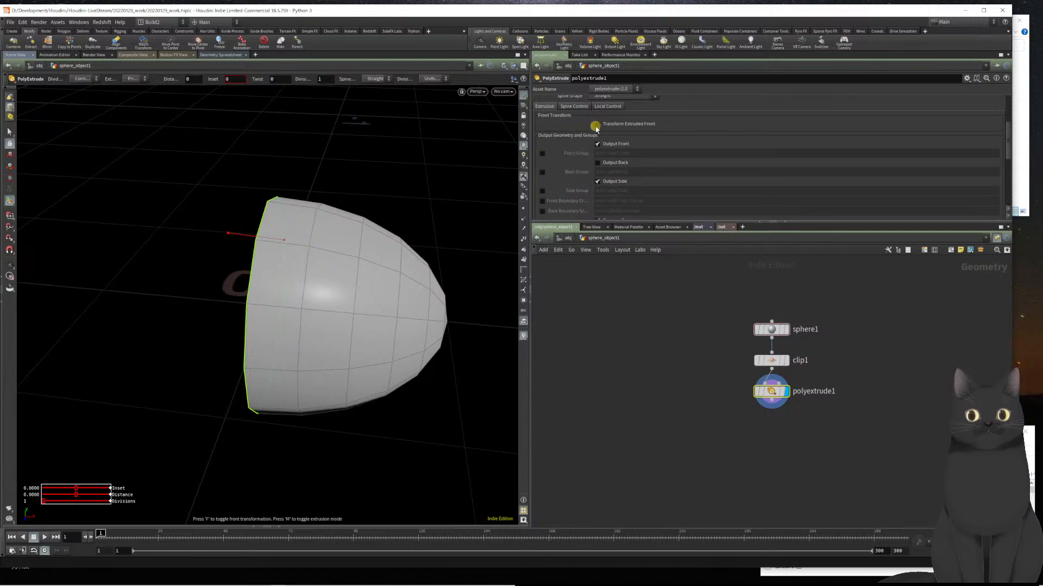
{"action": "left_click", "coordinate": [597, 125]}
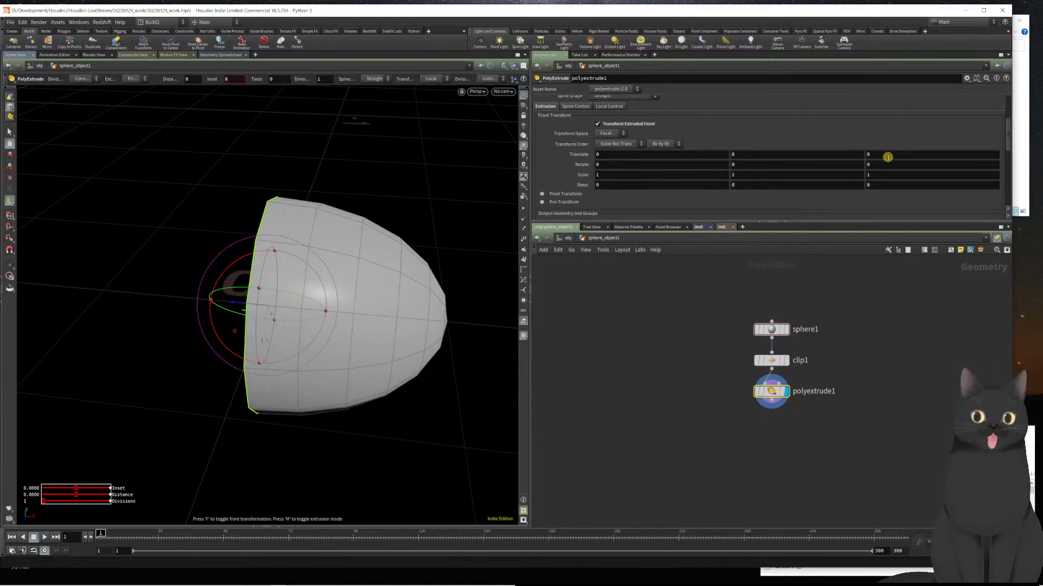
{"action": "left_click_drag", "start_coordinate": [888, 158], "coordinate": [829, 159]}
{"action": "type", "text": "0."}
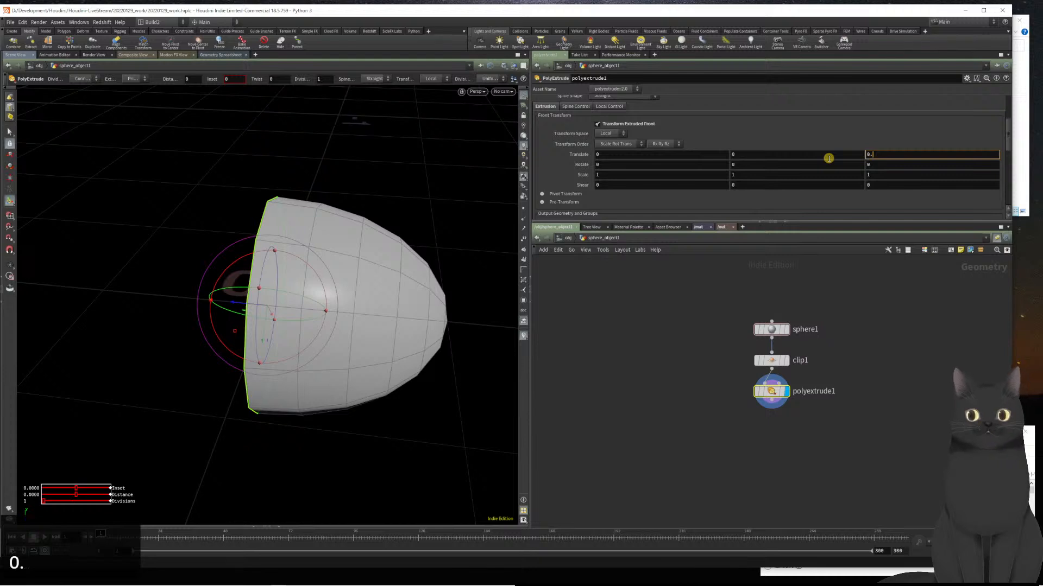
{"action": "type", "text": "4"}
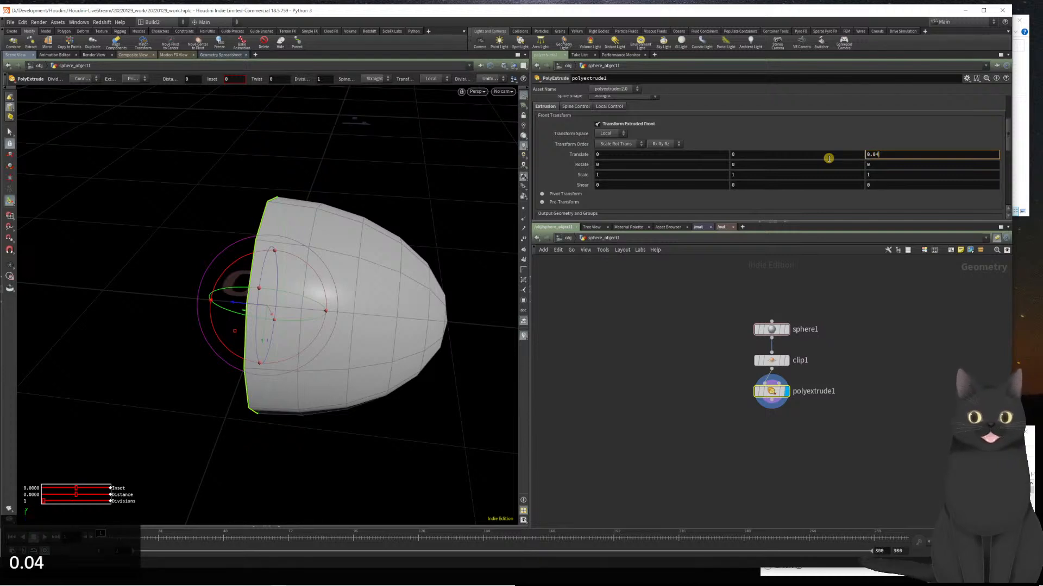
{"action": "key", "text": "Return"}
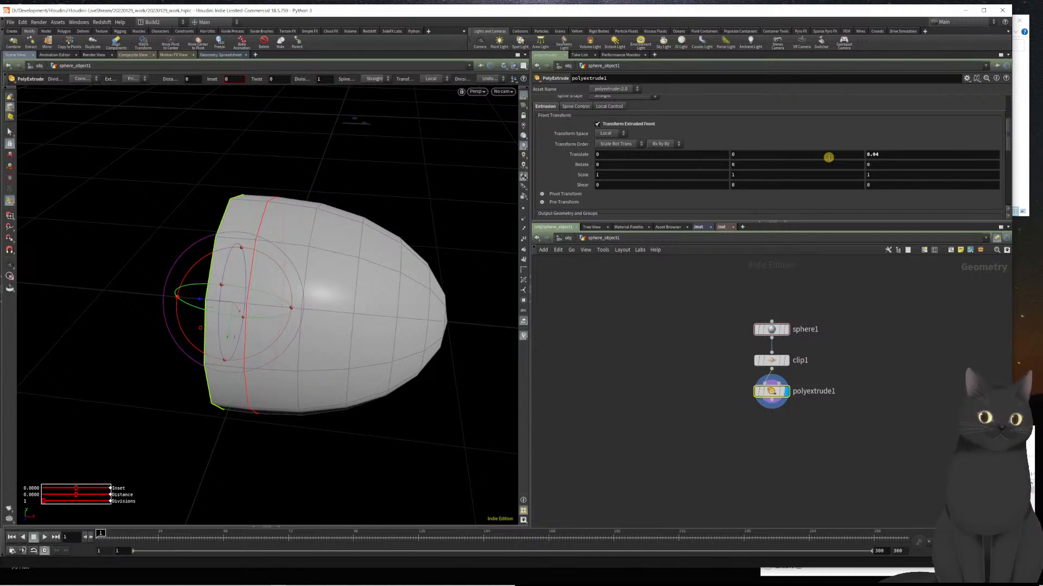
- Scale the extruded front to 0.7 on all three axes to taper the bullet's back end
{"action": "left_click", "coordinate": [667, 175]}
{"action": "left_click_drag", "start_coordinate": [666, 177], "coordinate": [500, 178]}
{"action": "type", "text": "0.7"}
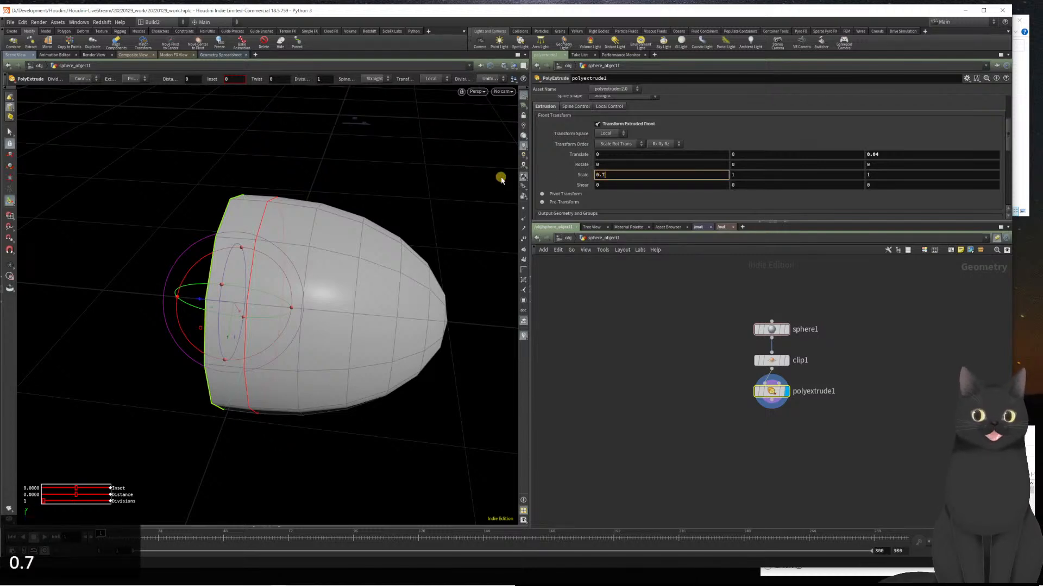
{"action": "key", "text": "Tab"}
{"action": "key", "text": "Tab"}
{"action": "type", "text": "0.7"}
{"action": "key", "text": "shift+Tab"}
{"action": "type", "text": "0.7"}
{"action": "key", "text": "Return"}
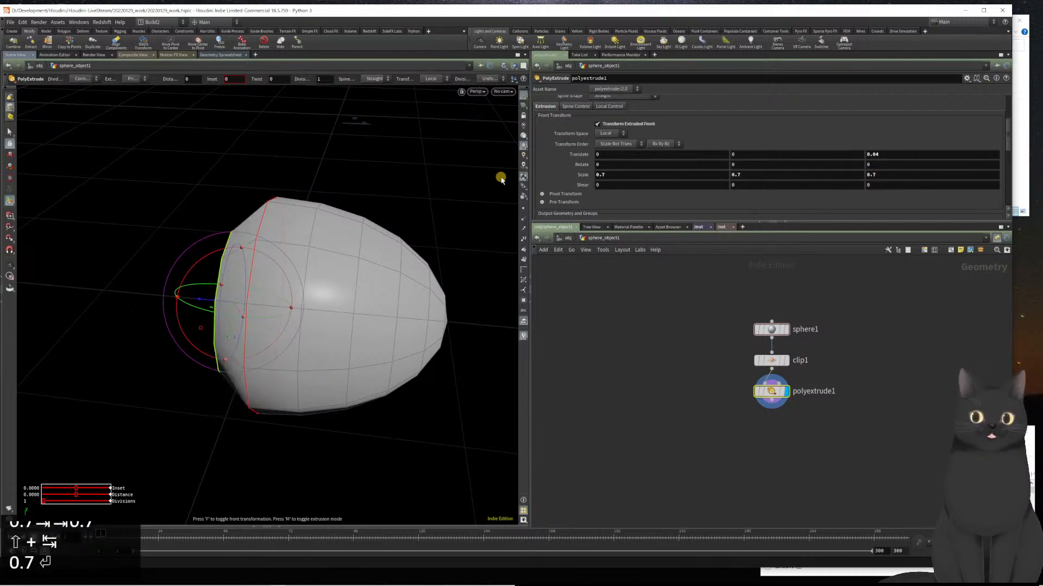
- Switch to primitive selection and face the bullet's pointed tip
{"action": "key", "text": "Escape"}
{"action": "mouse_move", "coordinate": [284, 284]}
{"action": "left_mouse_down"}
{"action": "mouse_move", "coordinate": [332, 283]}
{"action": "mouse_move", "coordinate": [242, 273]}
{"action": "mouse_move", "coordinate": [284, 304]}
{"action": "left_mouse_up"}
{"action": "scroll", "coordinate": [288, 304], "scroll_direction": "up", "scroll_amount": 3}
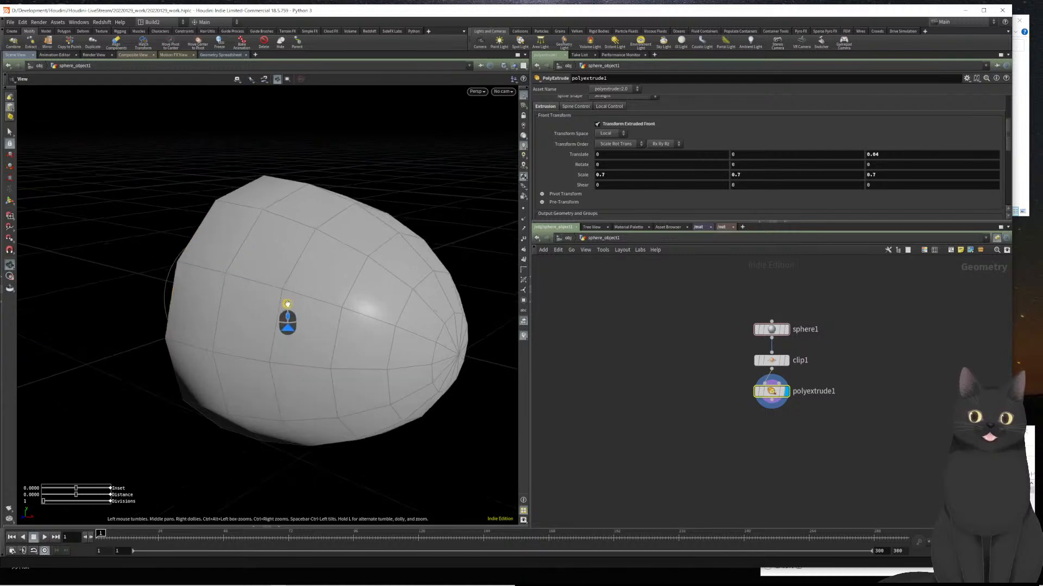
{"action": "scroll", "coordinate": [293, 304], "scroll_direction": "down", "scroll_amount": 3}
{"action": "key", "text": "Return"}
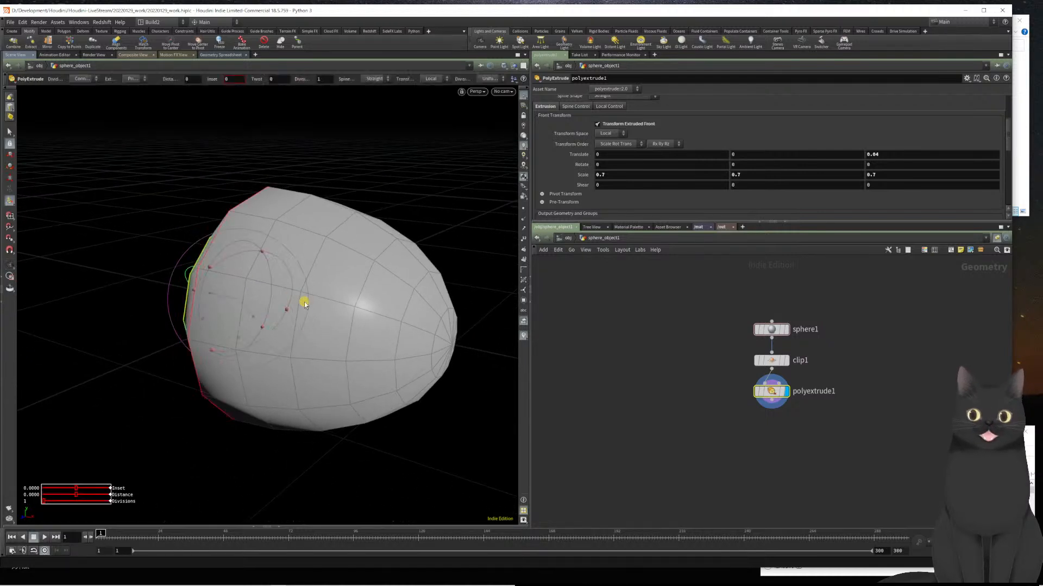
{"action": "key", "text": "4"}
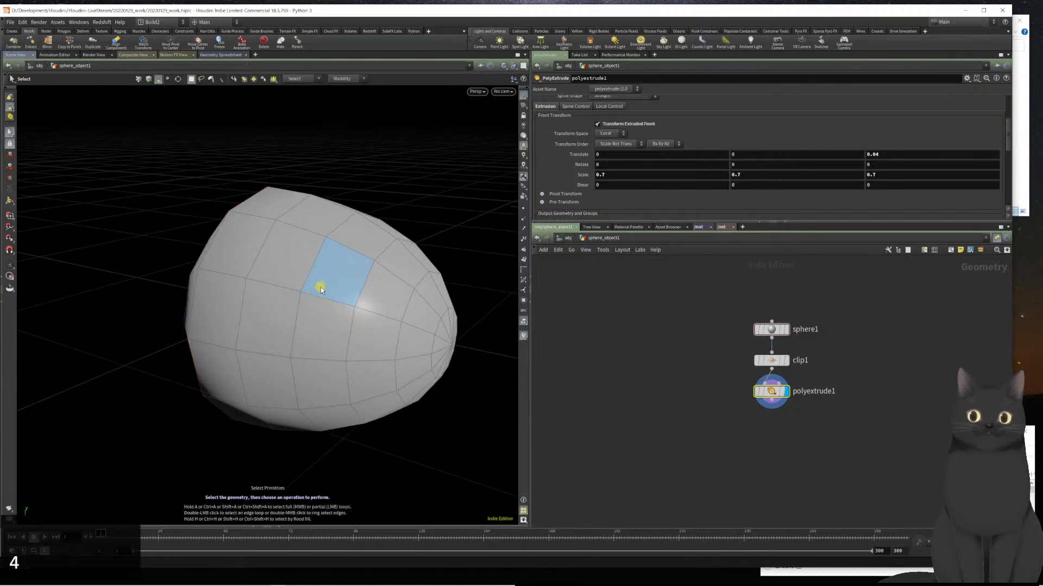
{"action": "key", "text": "Escape"}
{"action": "left_click_drag", "start_coordinate": [344, 310], "coordinate": [283, 299]}
{"action": "scroll", "coordinate": [295, 318], "scroll_direction": "up", "scroll_amount": 3}
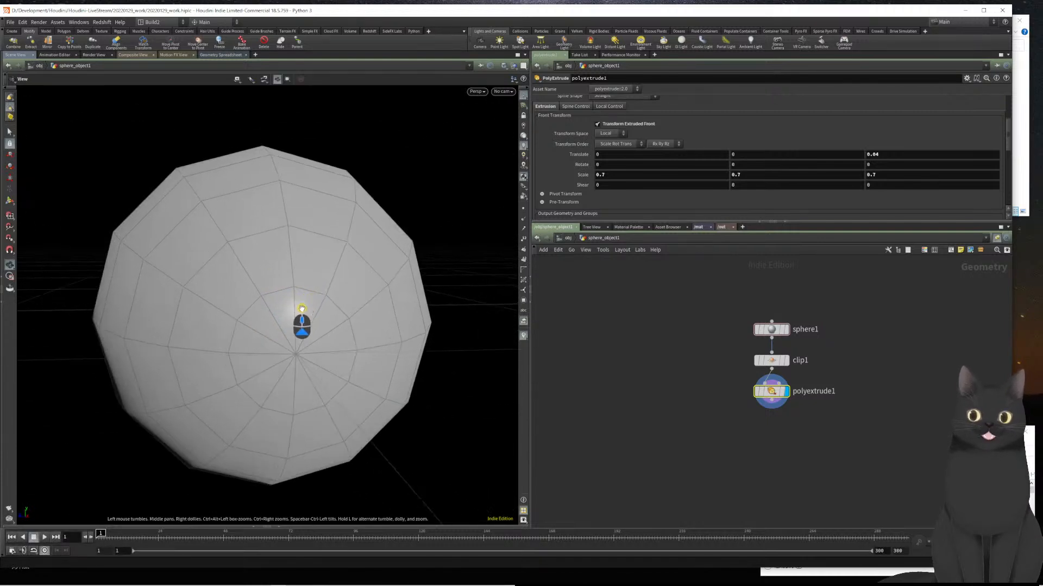
{"action": "key", "text": "s"}
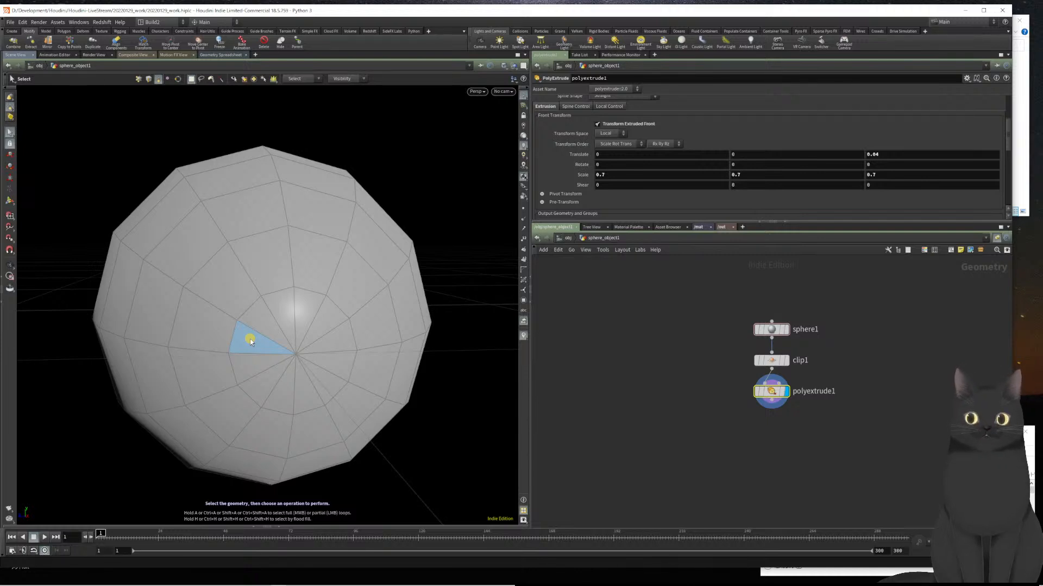
- Try to loop-select the ring of triangular faces around the bullet's tip, and undo the selection
{"action": "key", "text": "a"}
{"action": "key", "text": "a"}
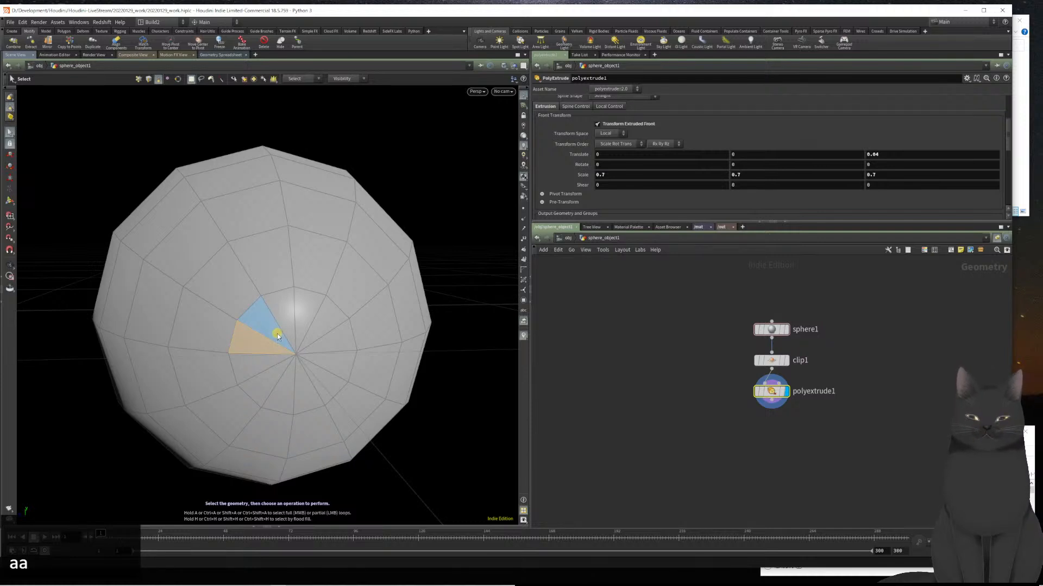
{"action": "key", "text": "a"}
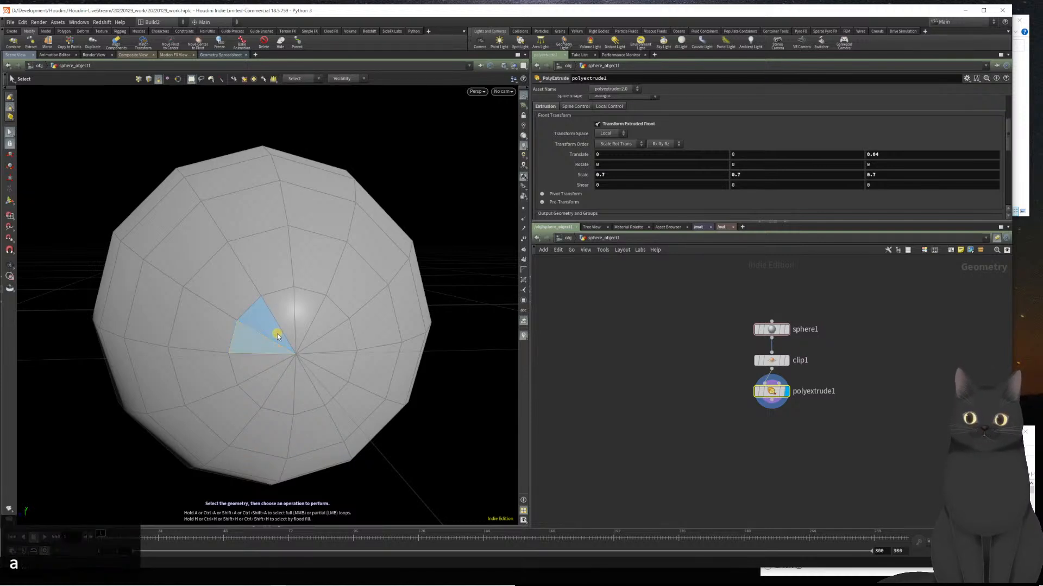
{"action": "left_click", "coordinate": [277, 333]}
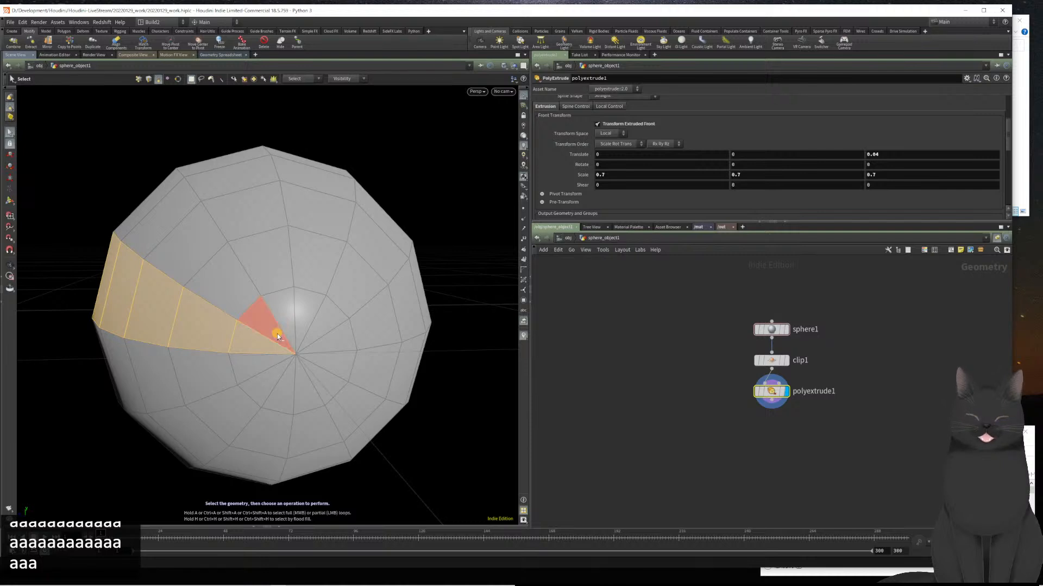
{"action": "key", "text": "ctrl+z"}
- Retry the face loop selection from one triangle at the bullet's tip to its neighbour
{"action": "left_click", "coordinate": [264, 350]}
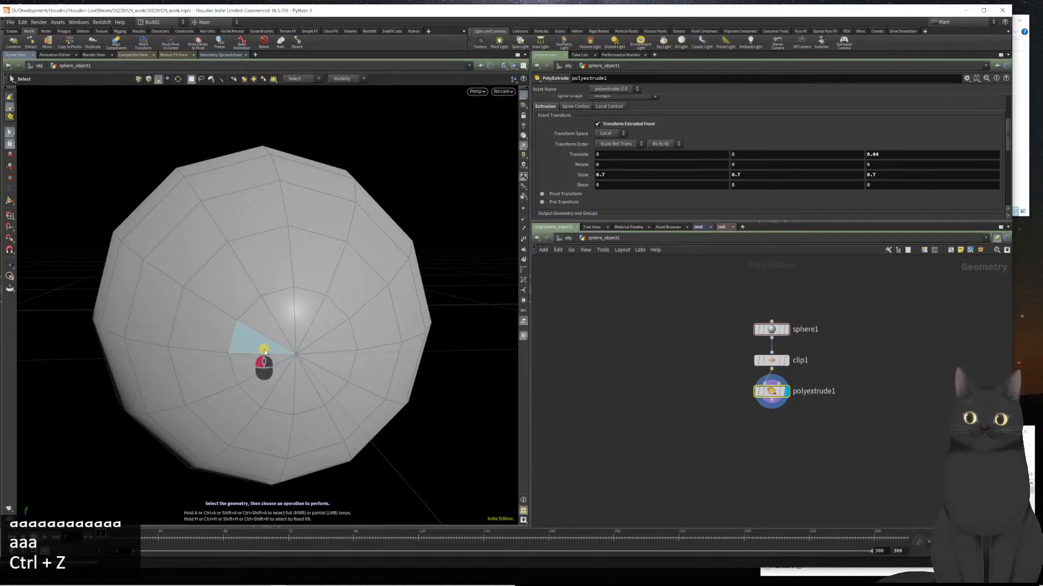
{"action": "key", "text": "a"}
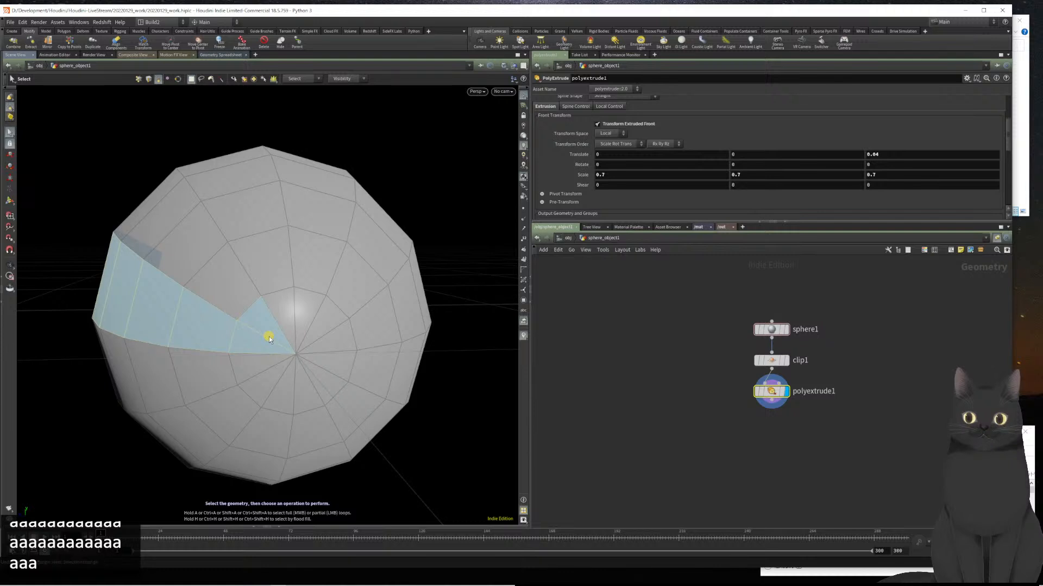
{"action": "left_click", "coordinate": [272, 339]}
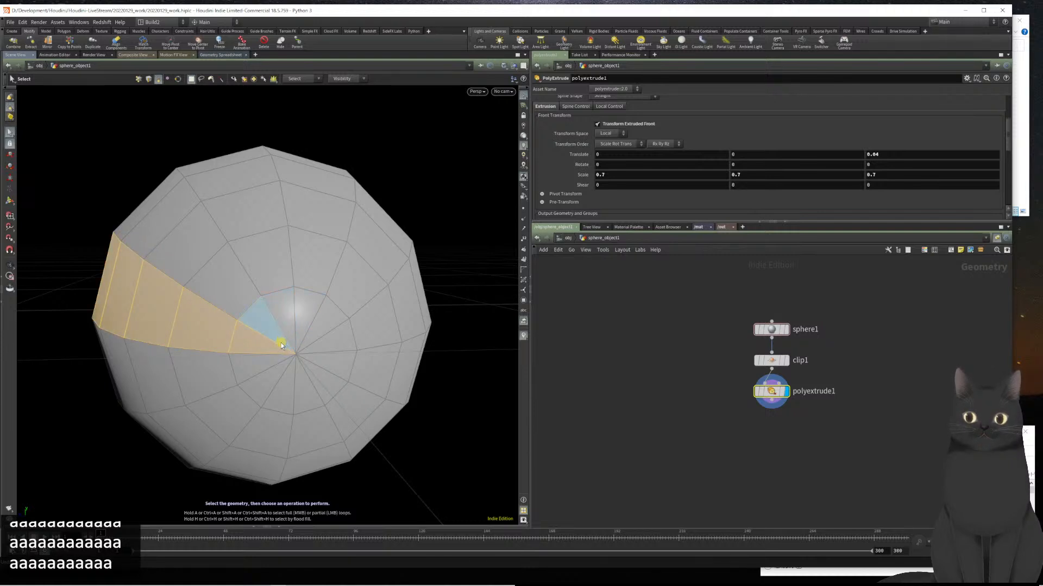
- Undo the wrong face selection, select the full ring of triangles around the shape's tip, and delete them
{"action": "key", "text": "ctrl+z"}
{"action": "key", "text": "a"}
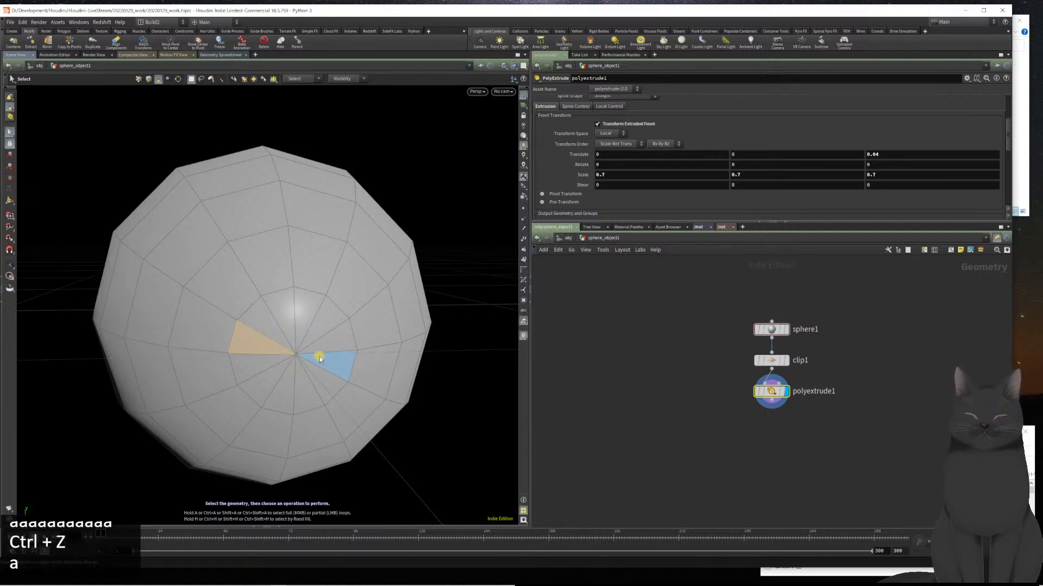
{"action": "left_click", "coordinate": [319, 359]}
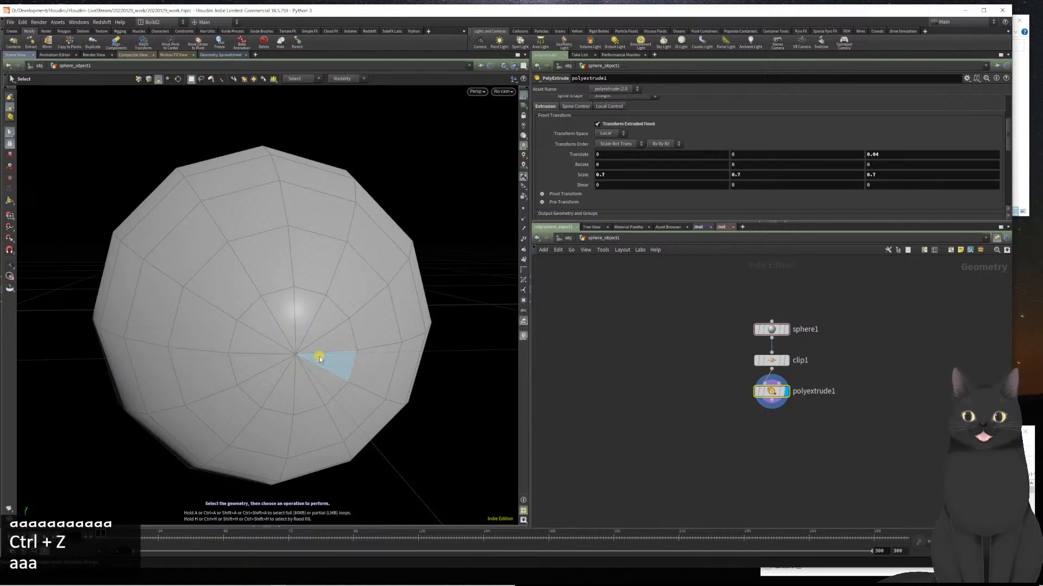
{"action": "left_click", "coordinate": [272, 352]}
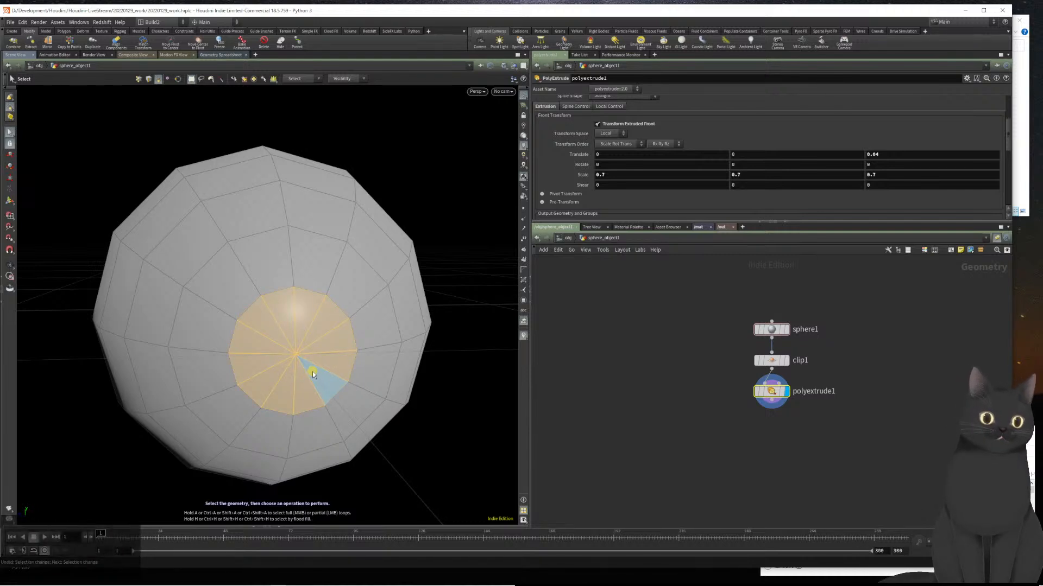
{"action": "key", "text": "Delete"}
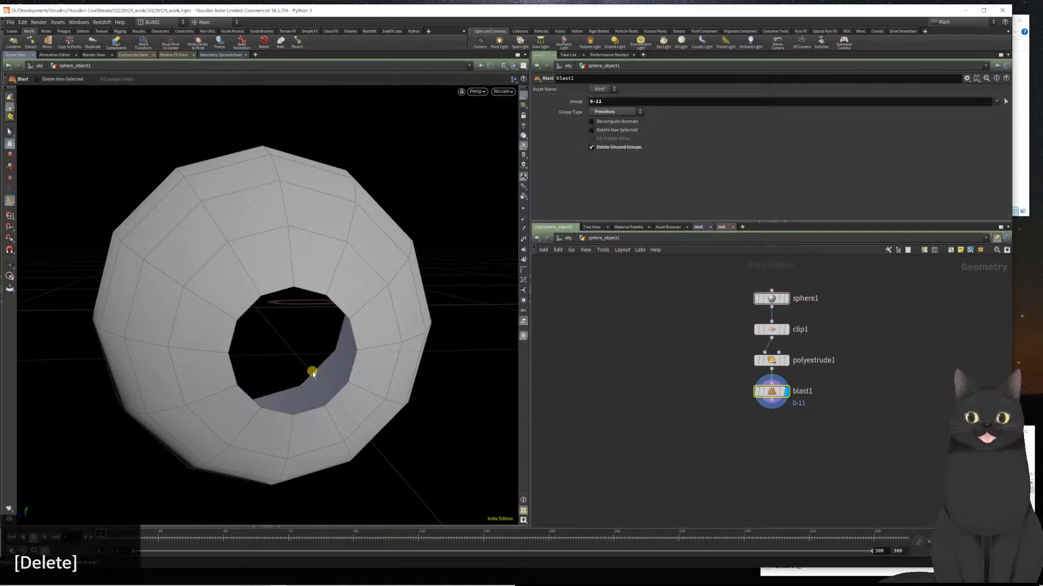
- Add a PolyFill node after blast1 to close the hole at the tip, and display its result
{"action": "mouse_move", "coordinate": [296, 361]}
{"action": "left_mouse_down"}
{"action": "mouse_move", "coordinate": [320, 347]}
{"action": "mouse_move", "coordinate": [307, 349]}
{"action": "left_mouse_up"}
{"action": "scroll", "coordinate": [307, 353], "scroll_direction": "down", "scroll_amount": 4}
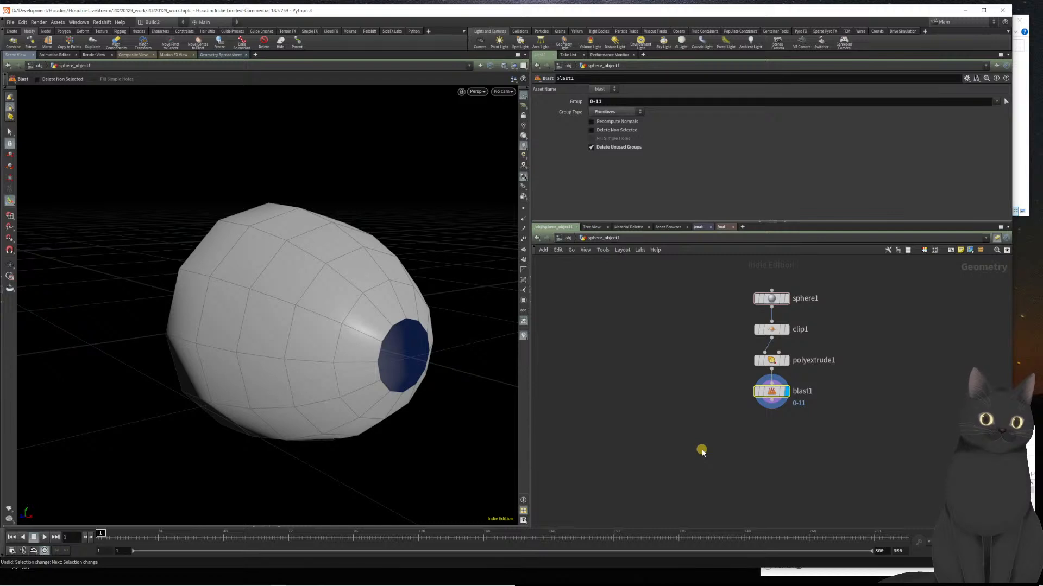
{"action": "key", "text": "Tab"}
{"action": "type", "text": "polyfil"}
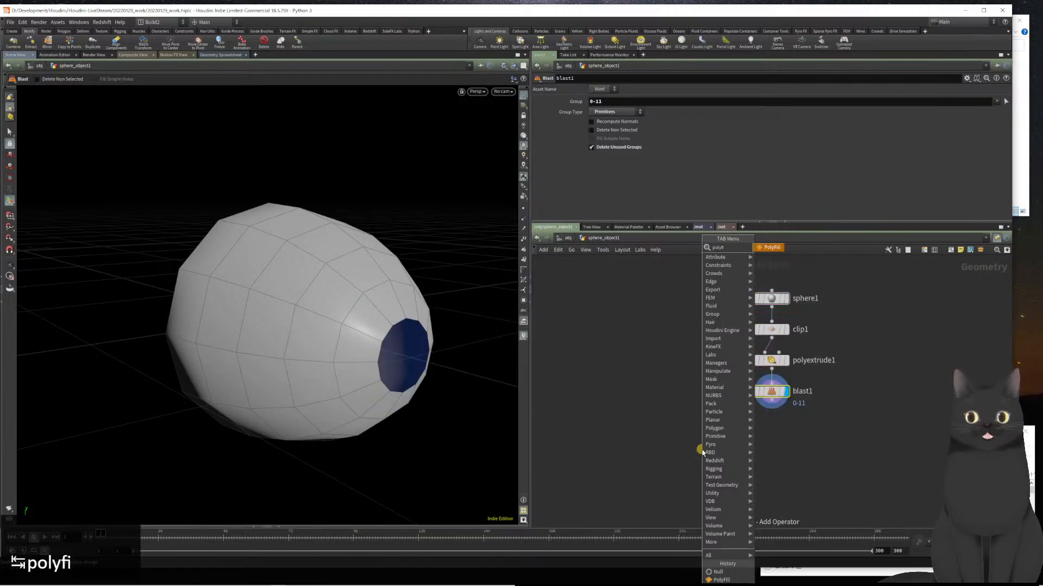
{"action": "key", "text": "Return"}
{"action": "left_click", "coordinate": [702, 452]}
{"action": "left_click_drag", "start_coordinate": [778, 404], "coordinate": [799, 450]}
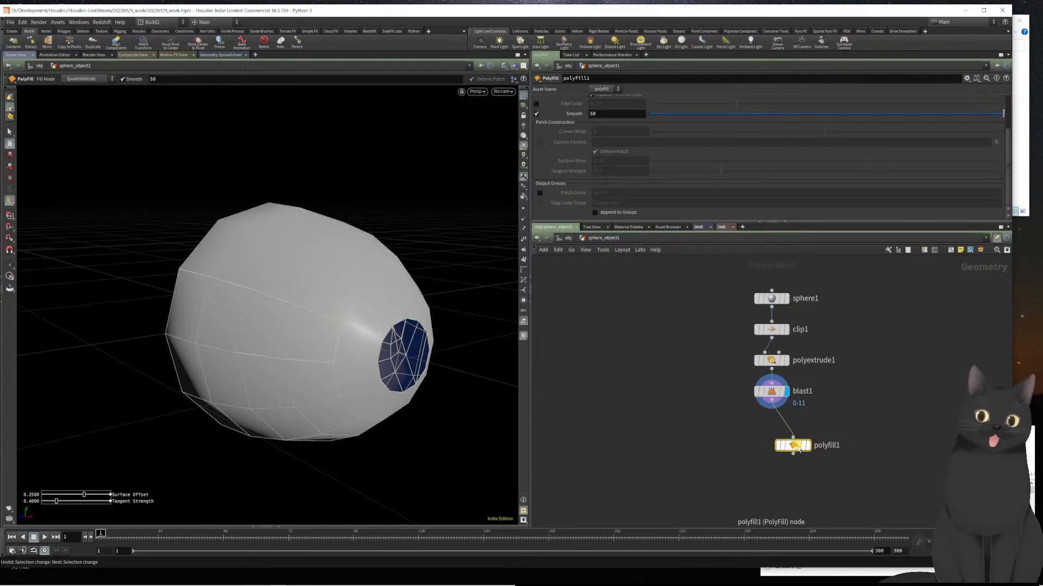
{"action": "key", "text": "r"}
{"action": "left_click_drag", "start_coordinate": [799, 449], "coordinate": [780, 433]}
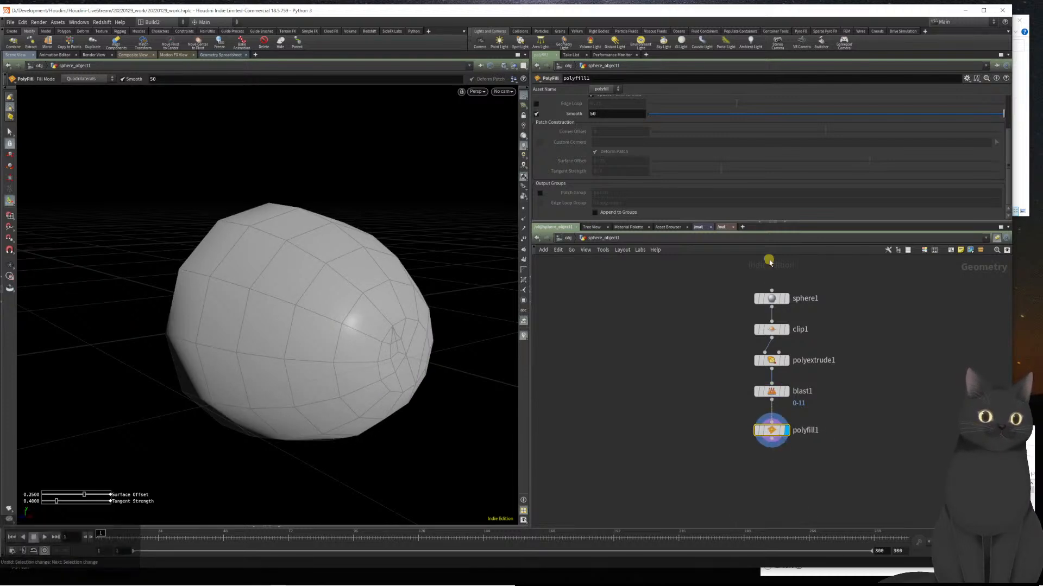
- Set the PolyFill fill mode to Quadrilateral Grid
{"action": "scroll", "coordinate": [643, 142], "scroll_direction": "up", "scroll_amount": 3}
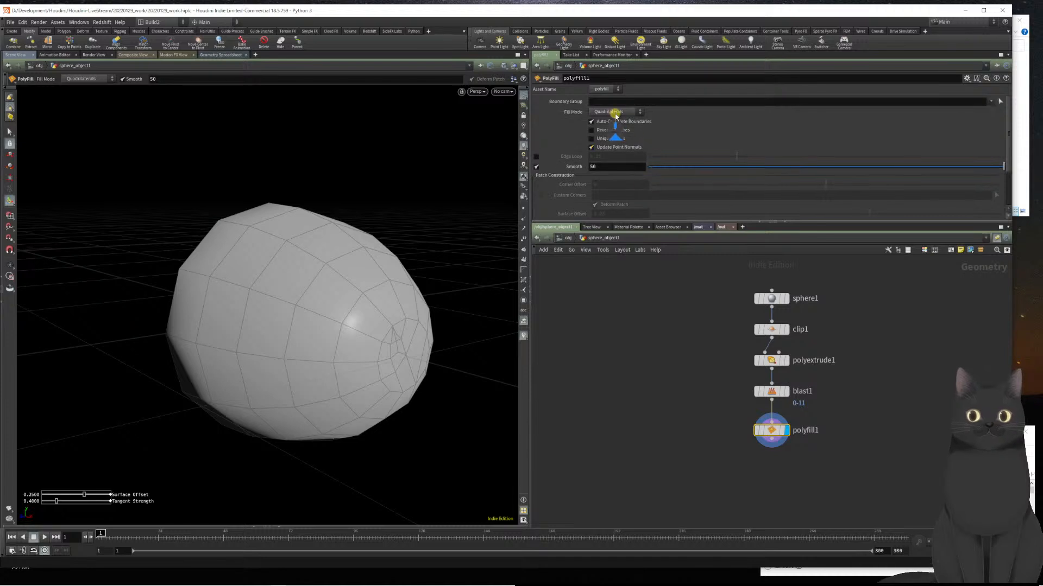
{"action": "left_click", "coordinate": [611, 112]}
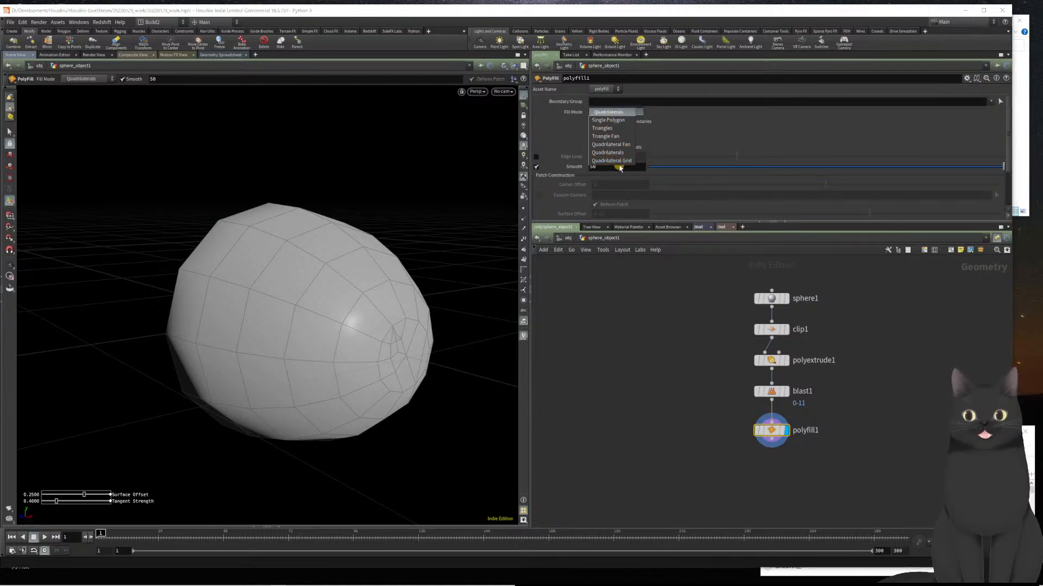
{"action": "left_click", "coordinate": [613, 162]}
{"action": "key", "text": "space"}
{"action": "mouse_move", "coordinate": [423, 334]}
{"action": "left_mouse_down"}
{"action": "mouse_move", "coordinate": [367, 317]}
{"action": "mouse_move", "coordinate": [586, 328]}
{"action": "mouse_move", "coordinate": [438, 342]}
{"action": "mouse_move", "coordinate": [438, 326]}
{"action": "left_mouse_up"}
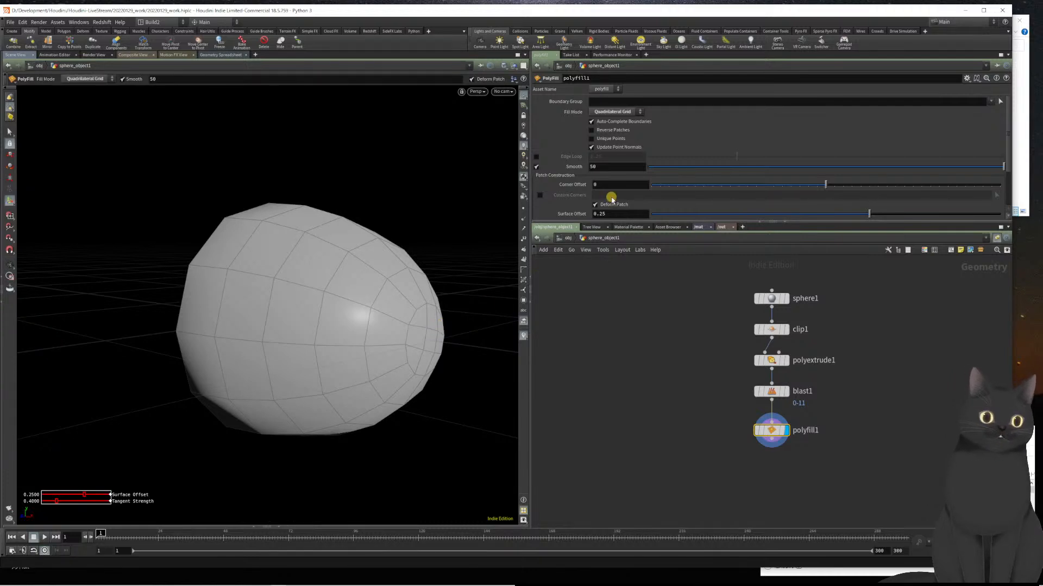
- Set the corner offset of the PolyFill patch to 1
{"action": "left_click", "coordinate": [595, 203]}
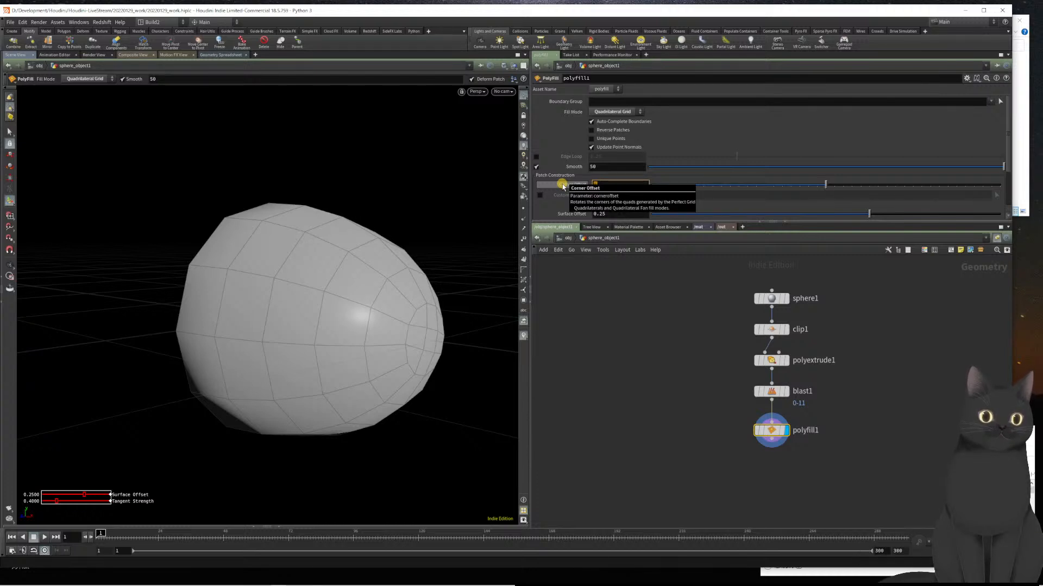
{"action": "left_click", "coordinate": [634, 184]}
{"action": "type", "text": "0"}
{"action": "scroll", "coordinate": [627, 181], "scroll_direction": "down", "scroll_amount": 1}
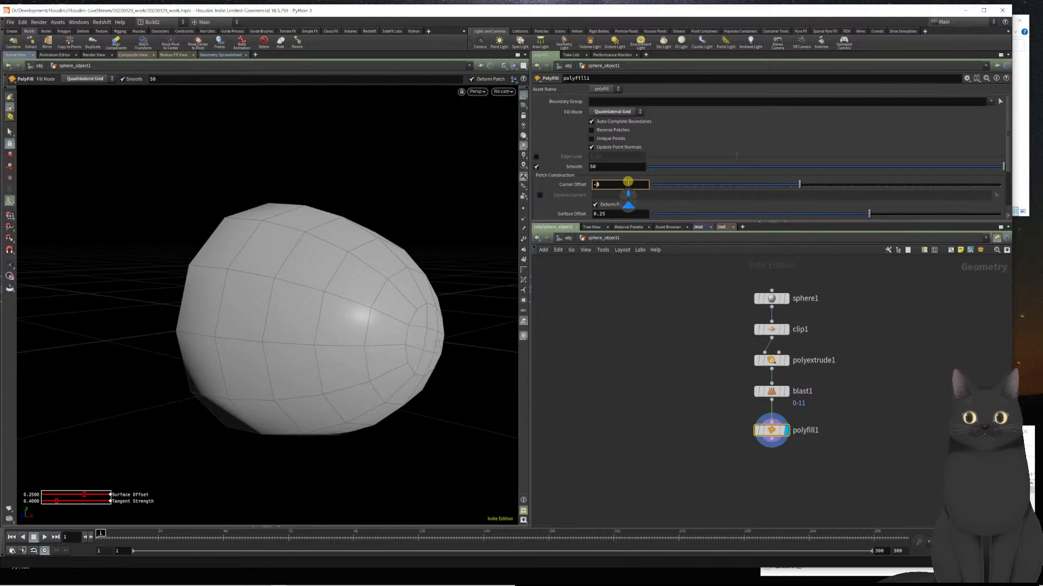
{"action": "left_click", "coordinate": [610, 188]}
{"action": "type", "text": "1"}
{"action": "key", "text": "Return"}
{"action": "key", "text": "space"}
{"action": "left_click_drag", "start_coordinate": [414, 366], "coordinate": [373, 354]}
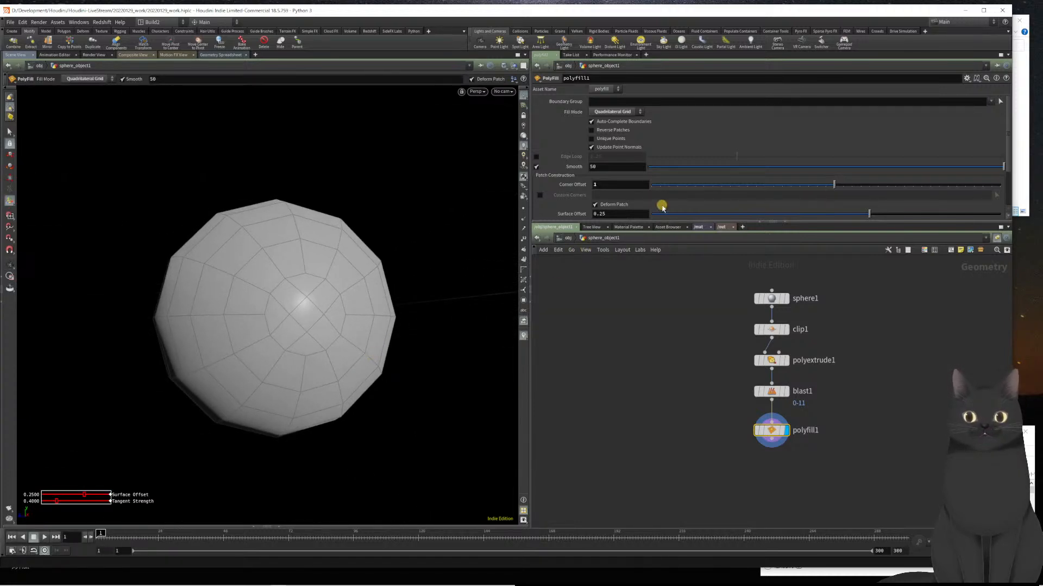
- Add a Subdivide node after polyfill1, display it, and set its depth to 2
{"action": "scroll", "coordinate": [991, 160], "scroll_direction": "down", "scroll_amount": 2}
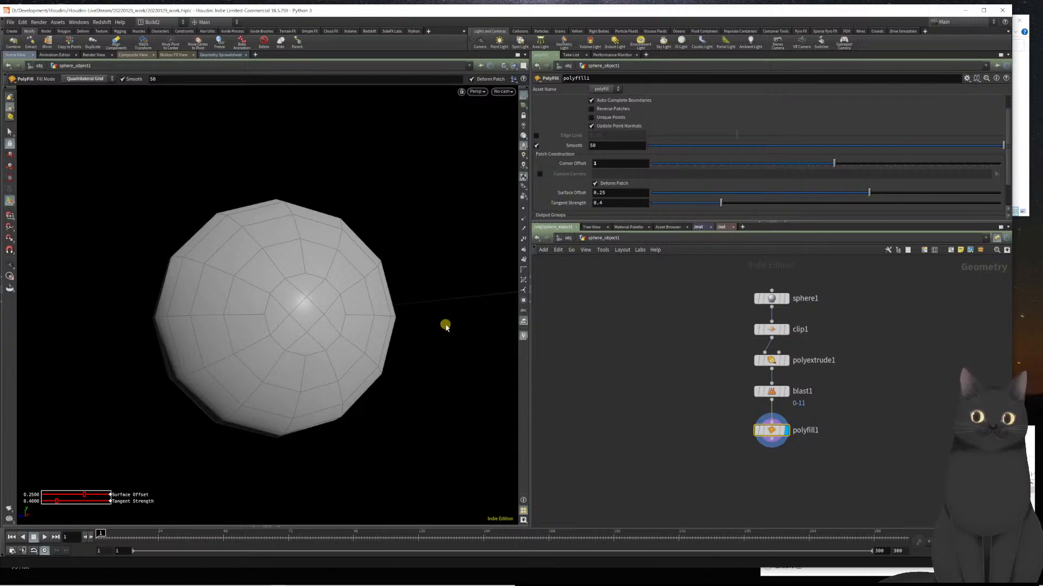
{"action": "mouse_move", "coordinate": [352, 339]}
{"action": "left_mouse_down"}
{"action": "mouse_move", "coordinate": [347, 356]}
{"action": "mouse_move", "coordinate": [396, 353]}
{"action": "mouse_move", "coordinate": [391, 363]}
{"action": "mouse_move", "coordinate": [392, 349]}
{"action": "mouse_move", "coordinate": [375, 354]}
{"action": "mouse_move", "coordinate": [366, 337]}
{"action": "left_mouse_up"}
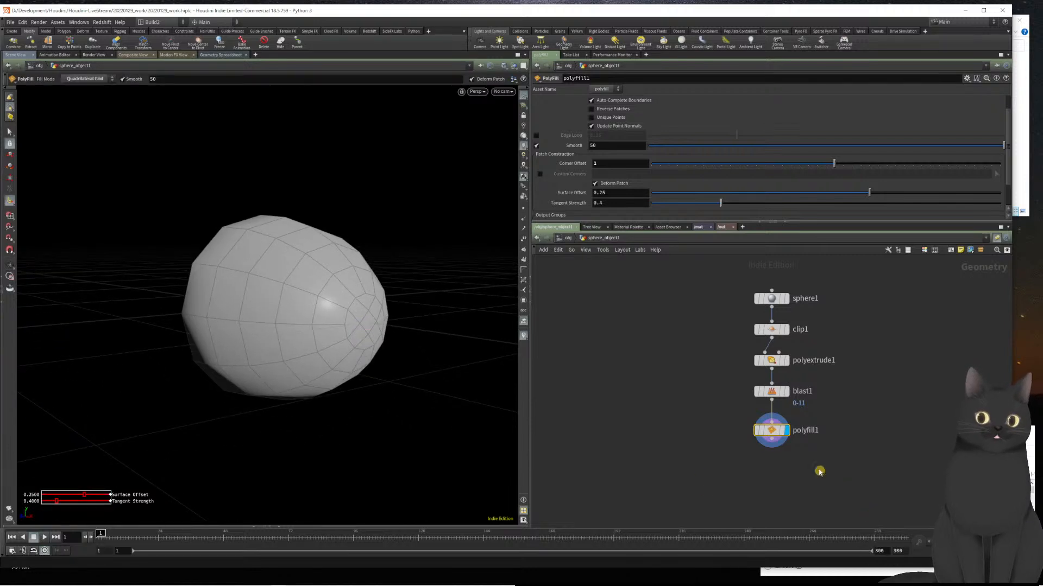
{"action": "left_click", "coordinate": [775, 443]}
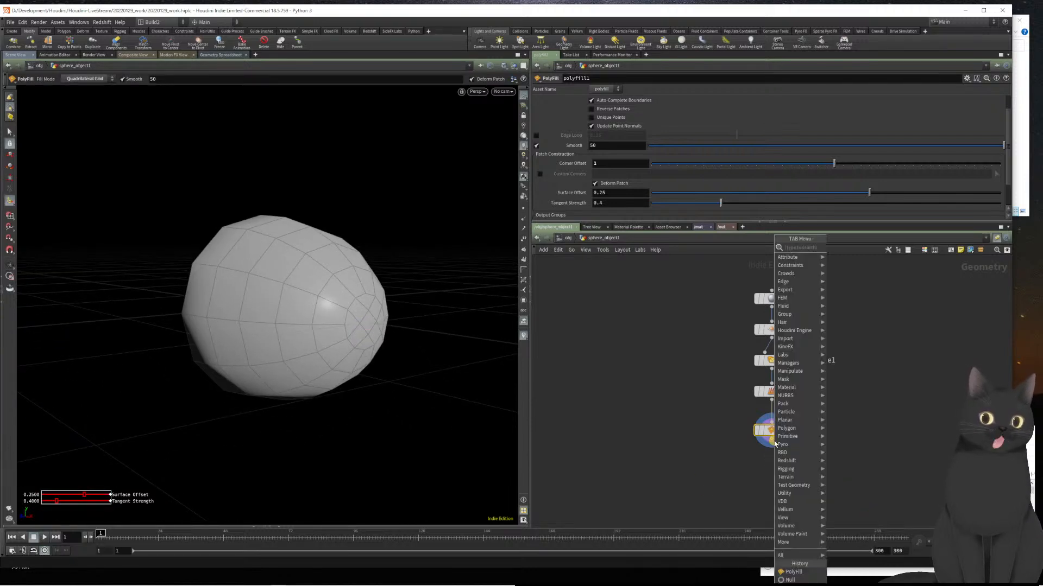
{"action": "type", "text": "subdu"}
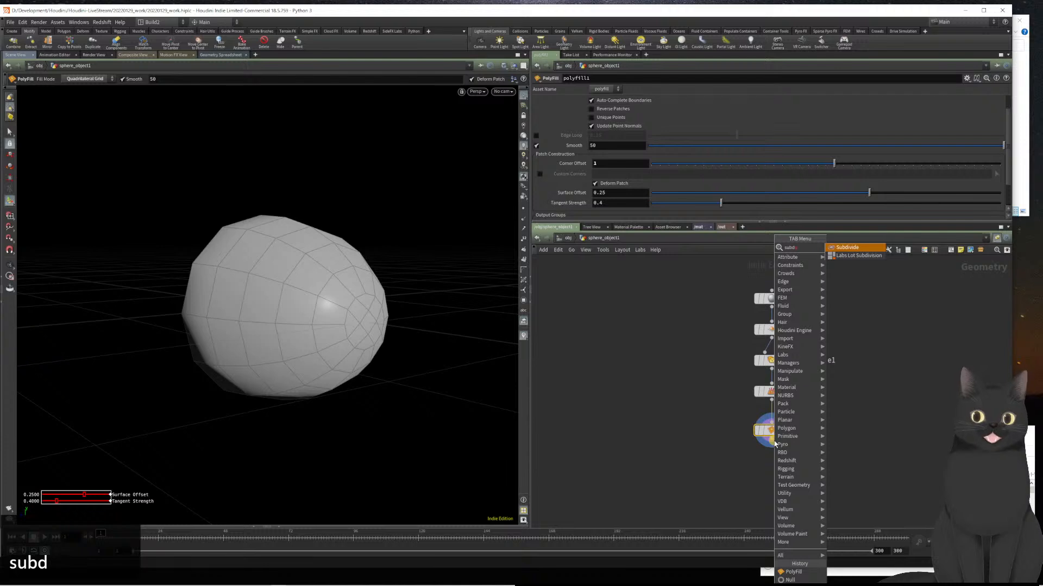
{"action": "key", "text": "Return"}
{"action": "key", "text": "r"}
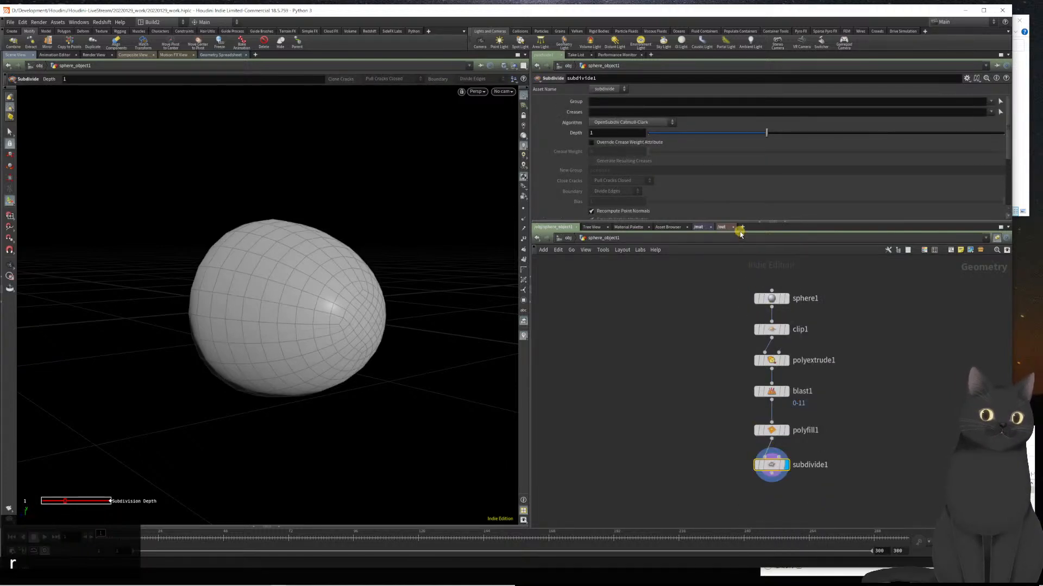
{"action": "left_click", "coordinate": [631, 133]}
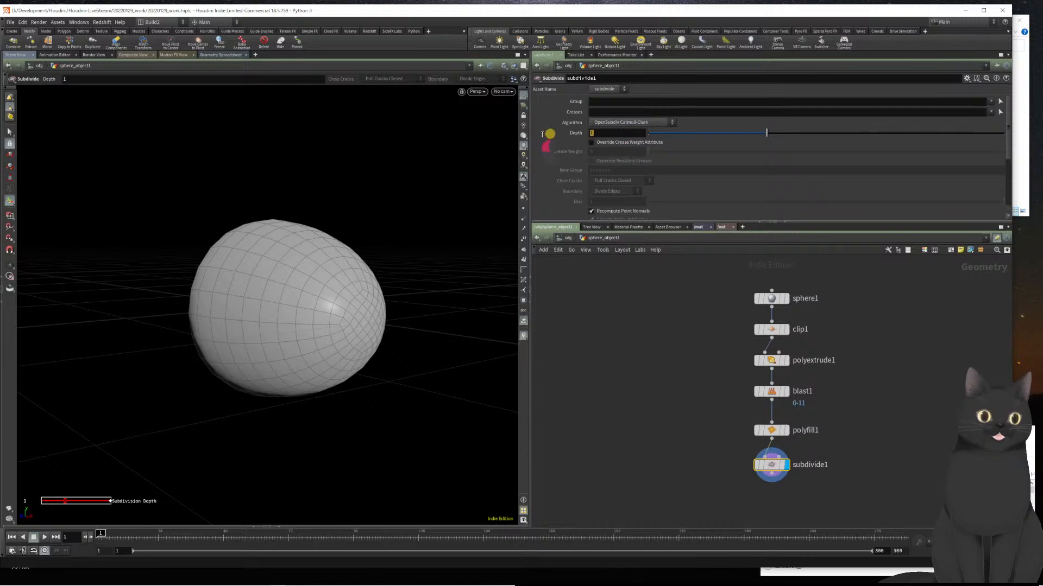
{"action": "type", "text": "2"}
{"action": "key", "text": "Return"}
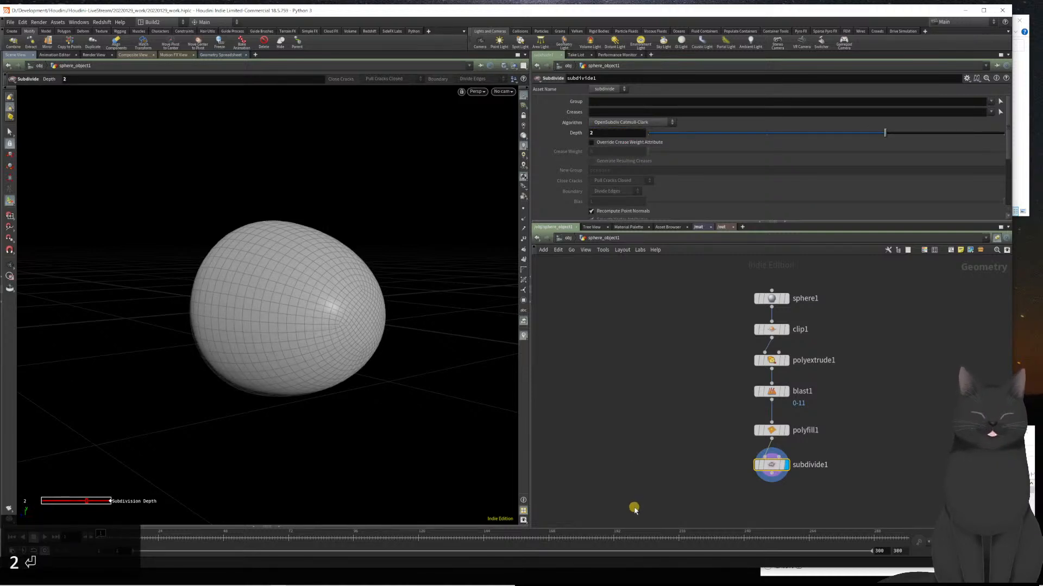
- Go up to the object level and rename the sphere object as bullet
{"action": "middle_click_drag", "start_coordinate": [641, 473], "coordinate": [628, 426]}
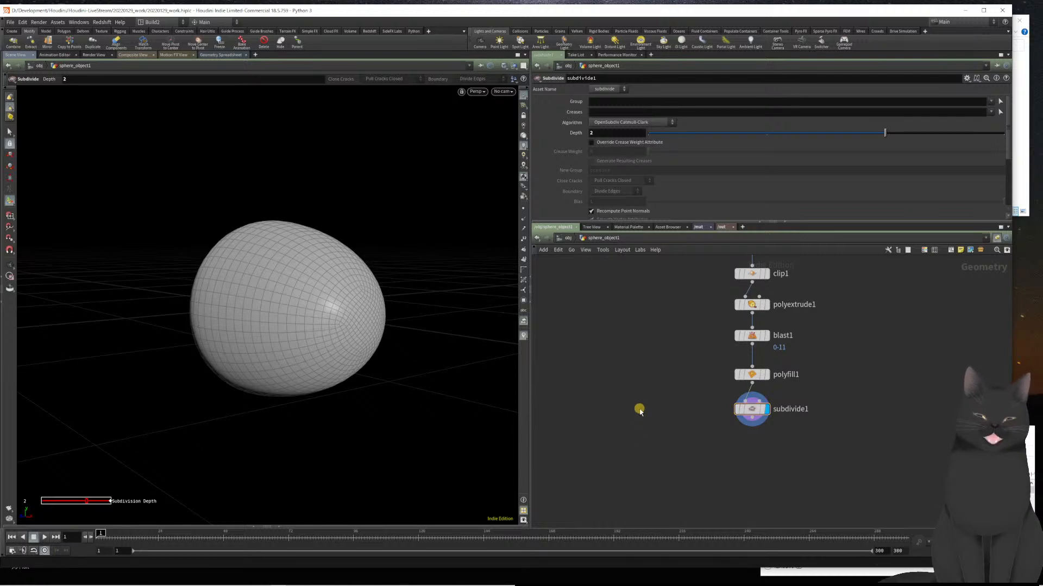
{"action": "key", "text": "u"}
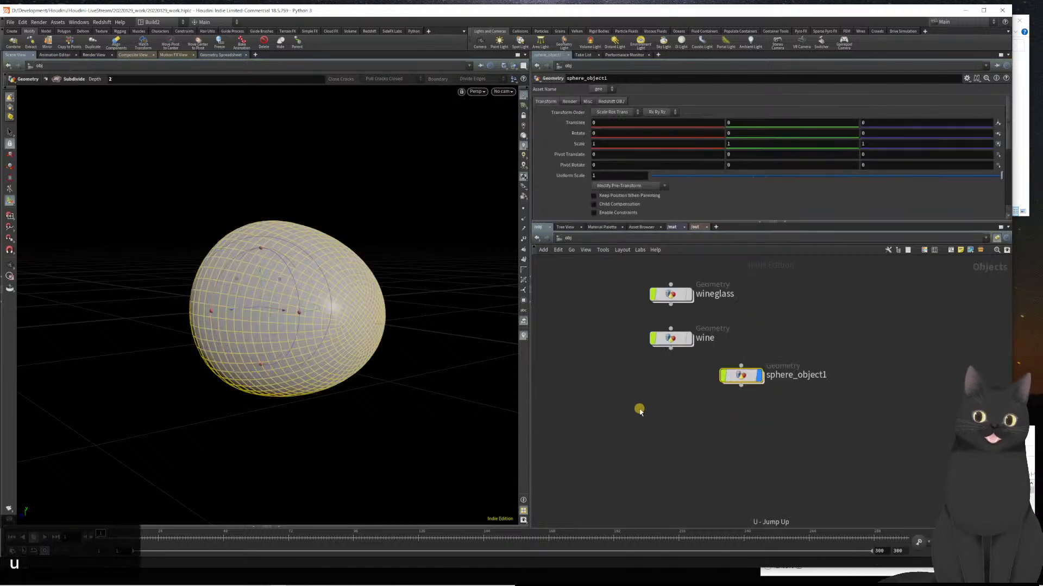
{"action": "double_click", "coordinate": [793, 381]}
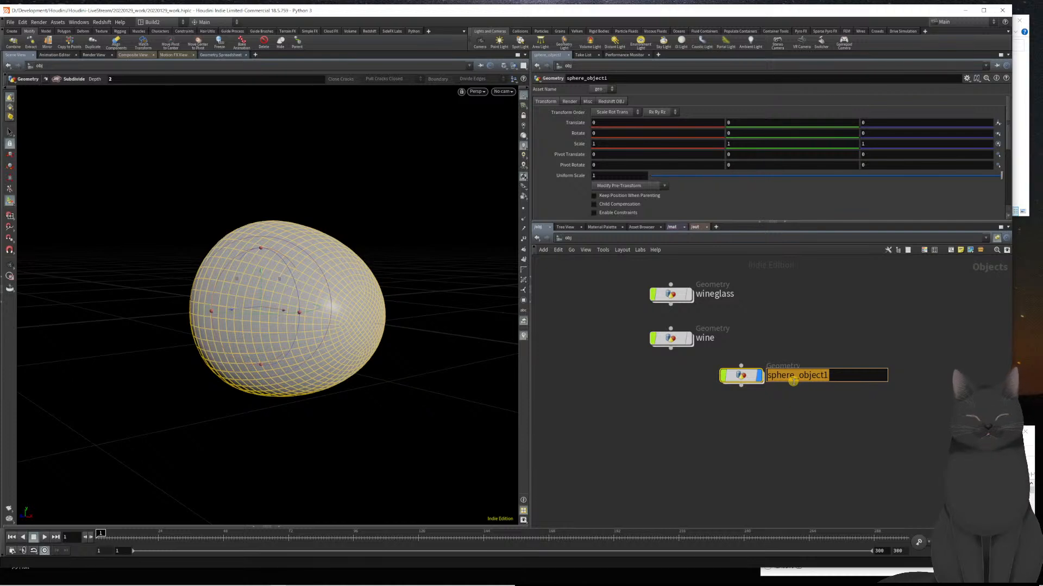
{"action": "type", "text": "bullet"}
{"action": "key", "text": "Return"}
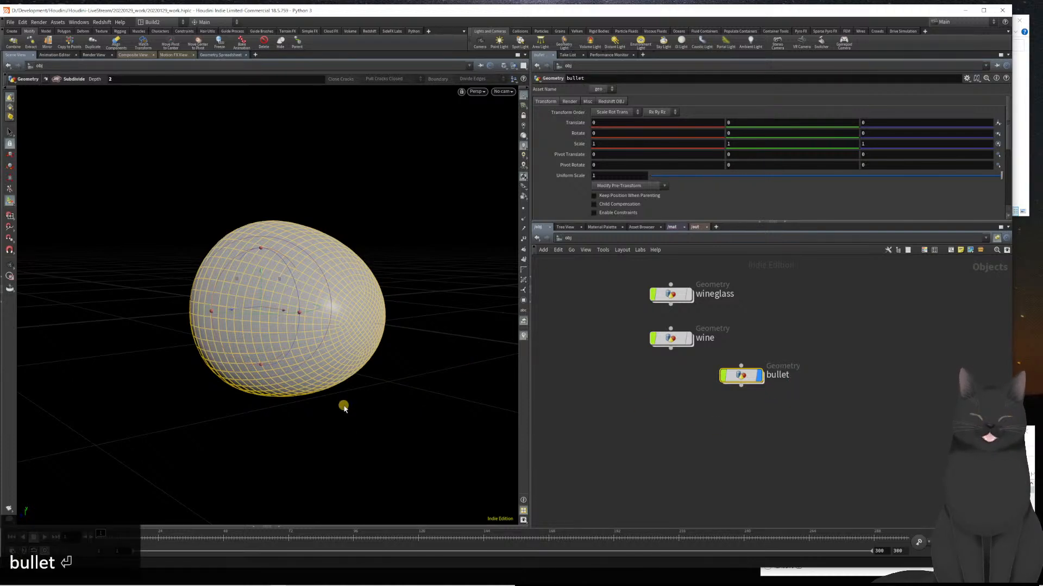
- Switch the viewport to a single front view and frame the wineglass profile together with the bullet
{"action": "key", "text": "space+b"}
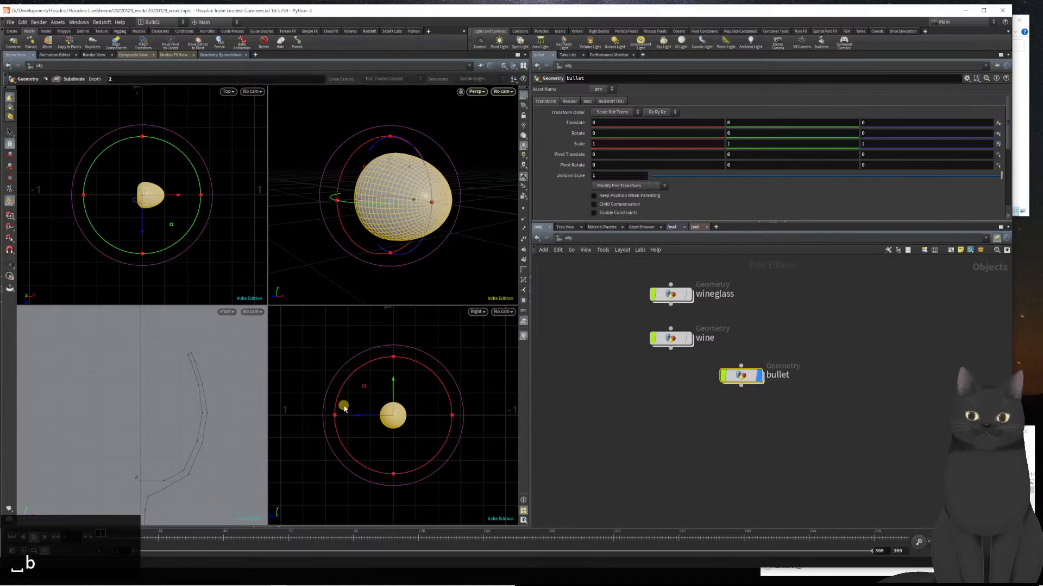
{"action": "key", "text": "space+b"}
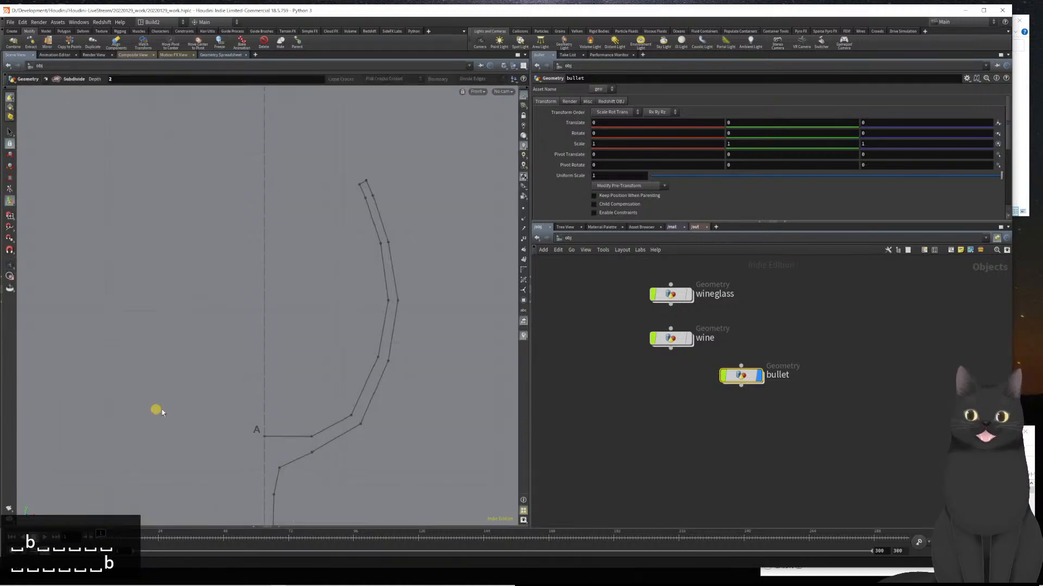
{"action": "scroll", "coordinate": [227, 386], "scroll_direction": "down", "scroll_amount": 3}
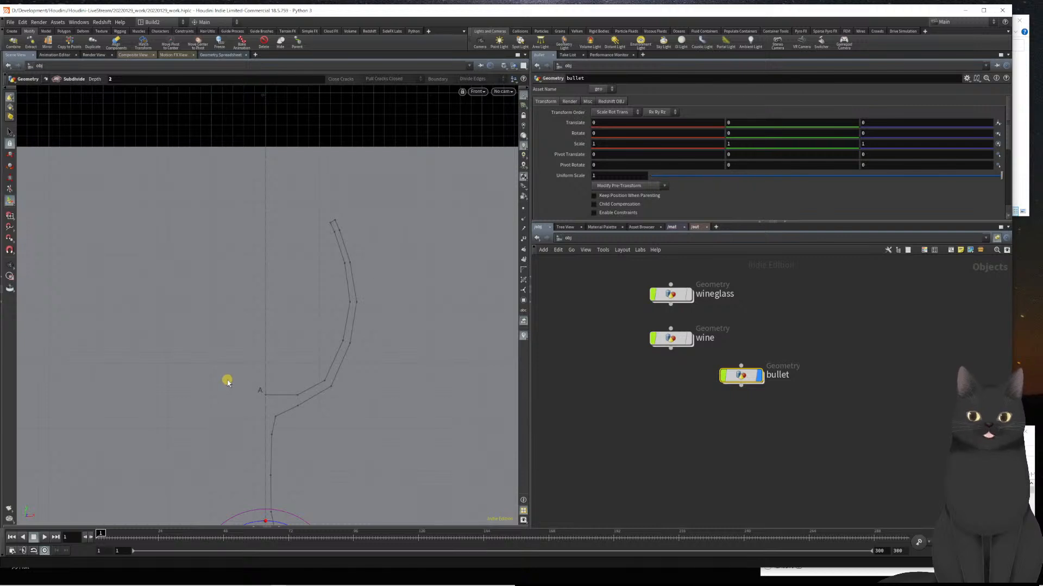
{"action": "scroll", "coordinate": [226, 380], "scroll_direction": "down", "scroll_amount": 2, "text": "alt"}
{"action": "middle_click_drag", "start_coordinate": [226, 380], "coordinate": [244, 278], "text": "alt"}
{"action": "middle_click_drag", "start_coordinate": [238, 337], "coordinate": [310, 348], "text": "alt"}
{"action": "key", "text": "Return"}
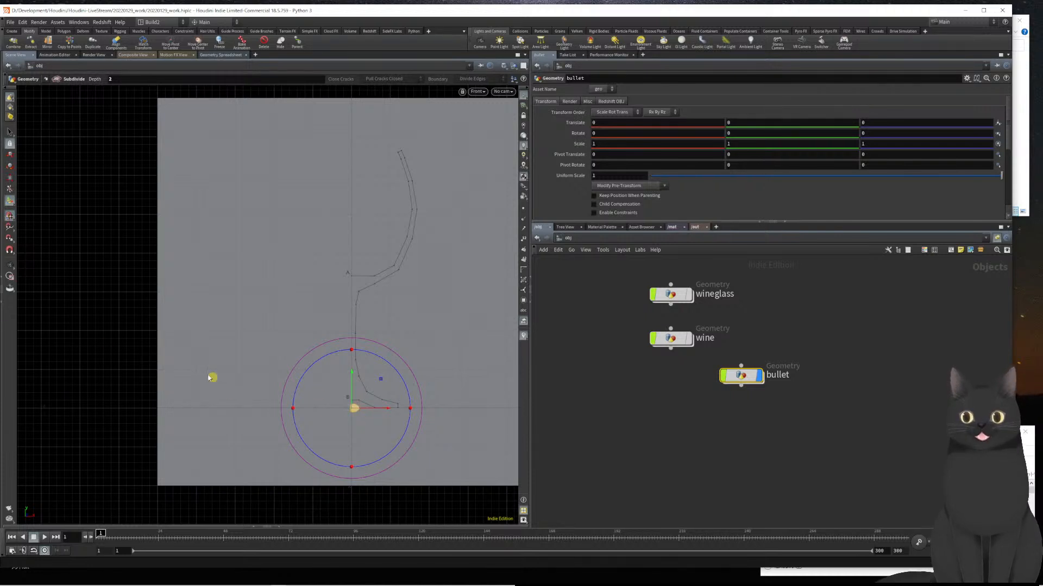
- Move the bullet away from the wineglass to -14 in X and raise it to about 5.5 in Y
{"action": "scroll", "coordinate": [242, 429], "scroll_direction": "up", "scroll_amount": 2}
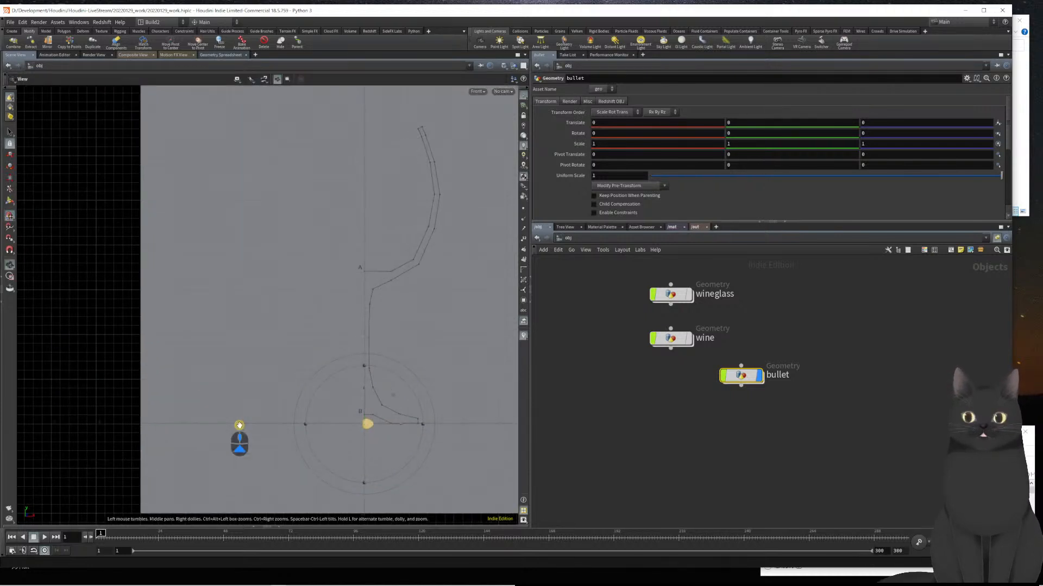
{"action": "left_click", "coordinate": [399, 427]}
{"action": "left_click_drag", "start_coordinate": [337, 426], "coordinate": [148, 417]}
{"action": "scroll", "coordinate": [147, 418], "scroll_direction": "down", "scroll_amount": 5}
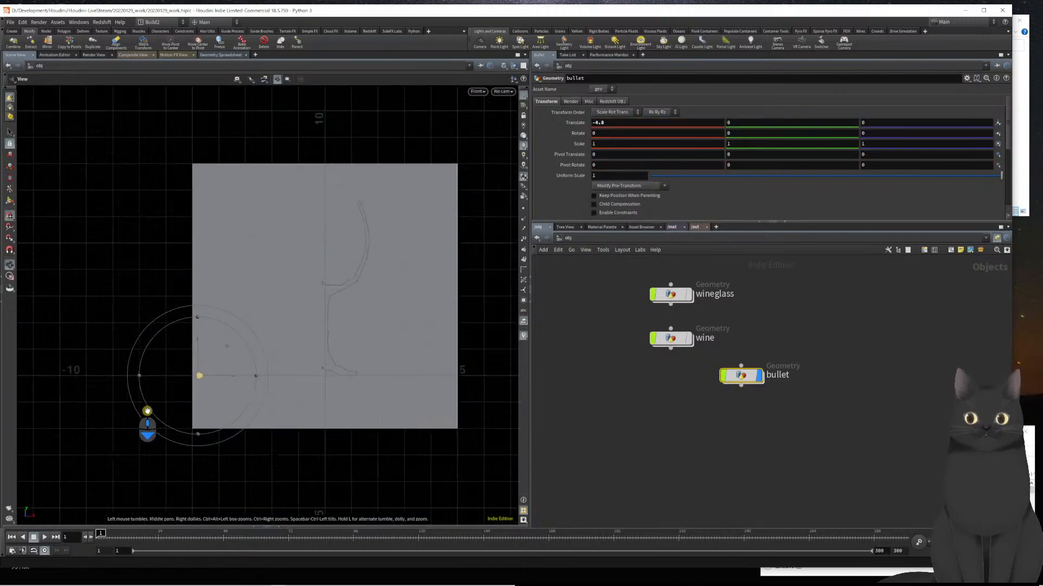
{"action": "left_click_drag", "start_coordinate": [233, 375], "coordinate": [50, 375]}
{"action": "middle_click_drag", "start_coordinate": [217, 395], "coordinate": [432, 415]}
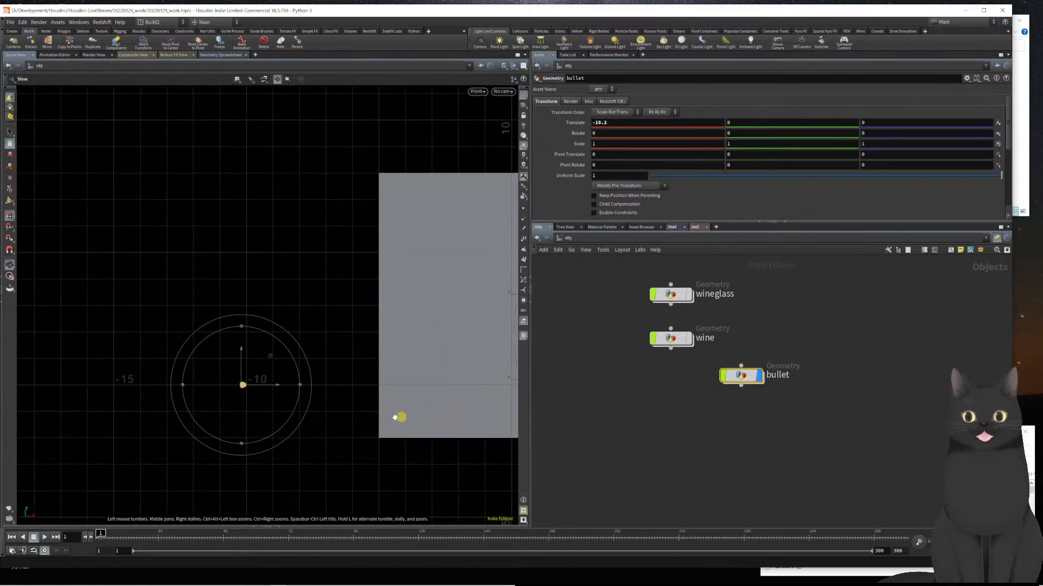
{"action": "left_click_drag", "start_coordinate": [276, 389], "coordinate": [141, 383]}
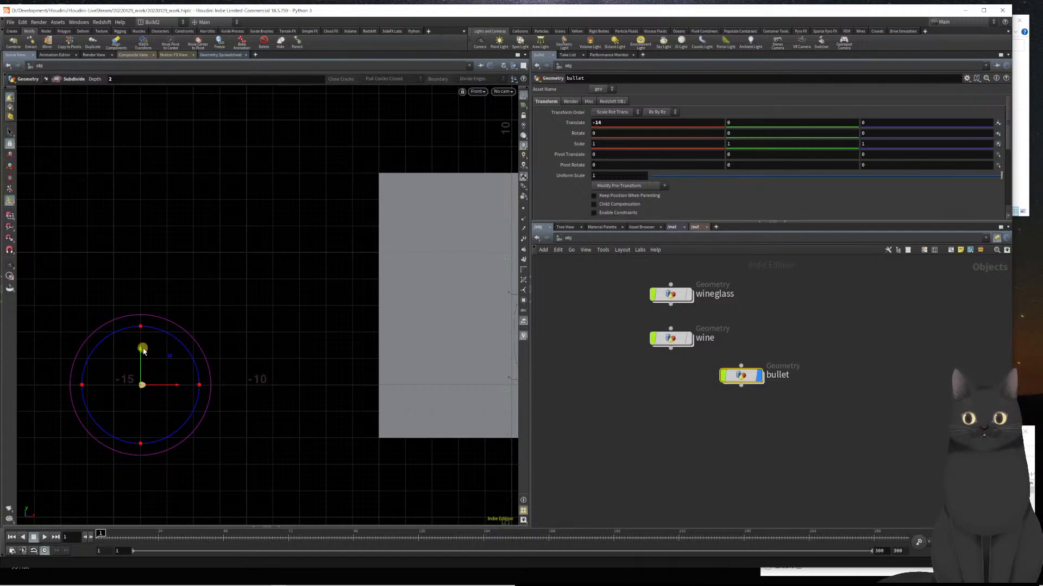
{"action": "left_click_drag", "start_coordinate": [140, 349], "coordinate": [139, 203]}
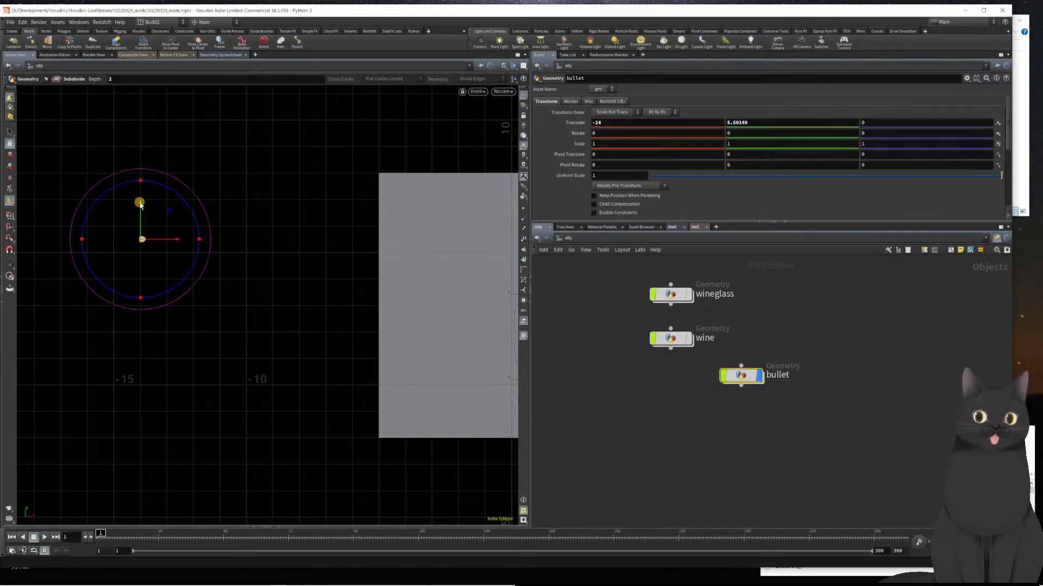
{"action": "scroll", "coordinate": [188, 367], "scroll_direction": "down", "scroll_amount": 2}
{"action": "middle_click_drag", "start_coordinate": [188, 367], "coordinate": [150, 389], "text": "alt"}
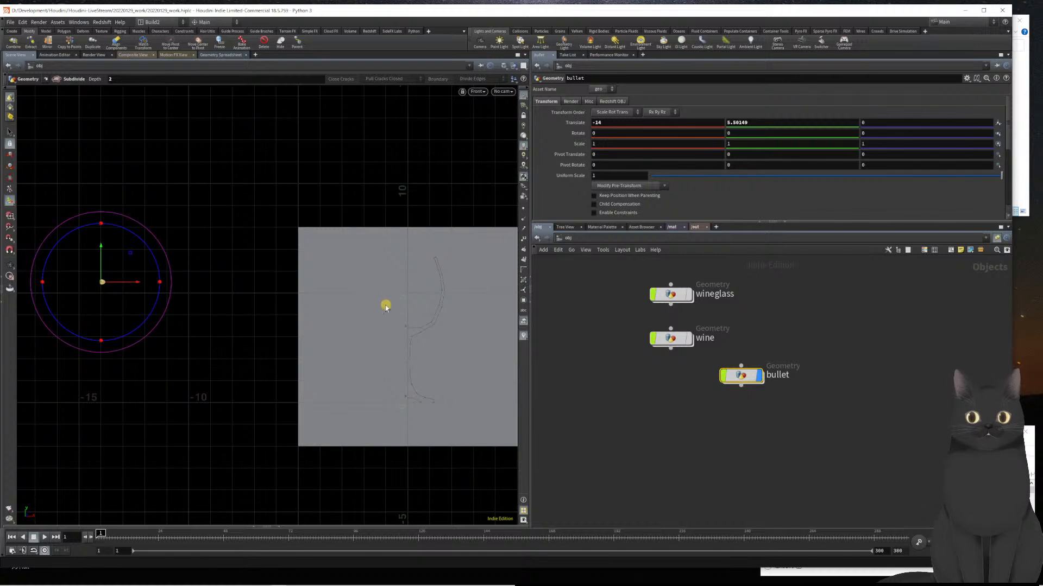
- Set the bullet's translation to -20 in X and 5 in Y
{"action": "left_click_drag", "start_coordinate": [99, 244], "coordinate": [97, 257]}
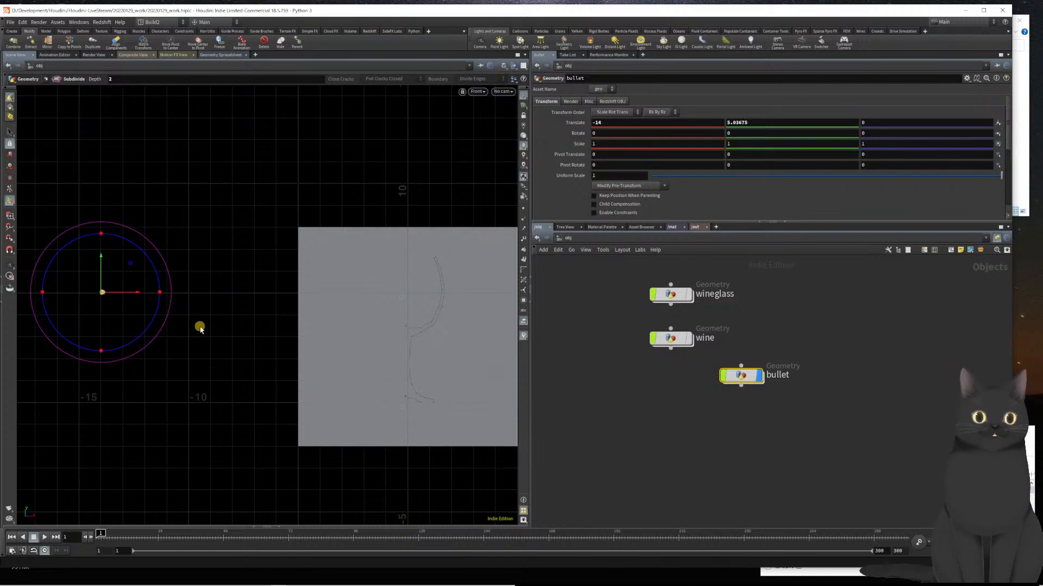
{"action": "left_click", "coordinate": [623, 123]}
{"action": "key", "text": "shift+Left"}
{"action": "key", "text": "shift+Left"}
{"action": "type", "text": "20"}
{"action": "key", "text": "Tab"}
{"action": "type", "text": "5"}
{"action": "key", "text": "Return"}
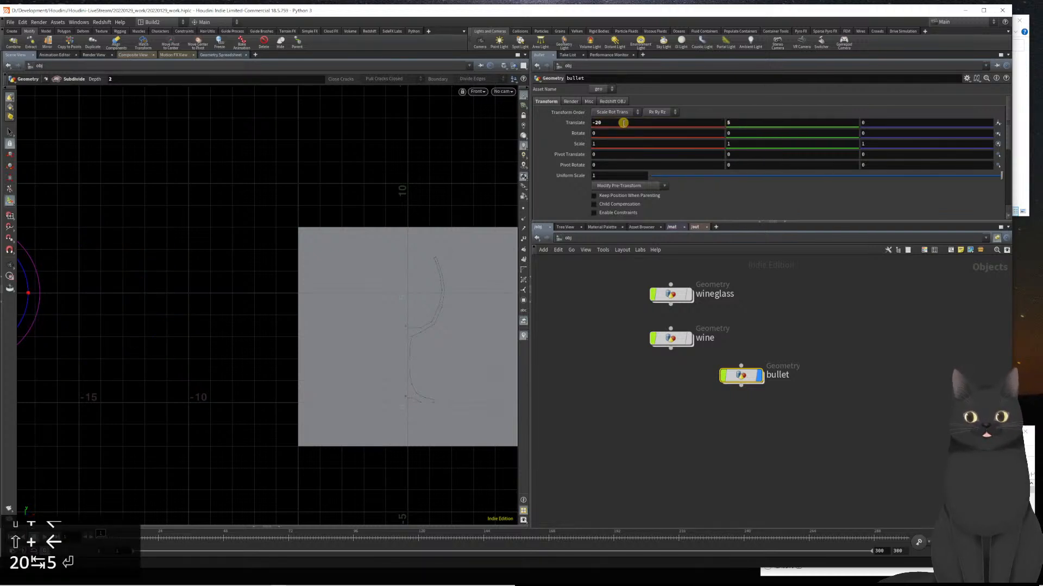
{"action": "scroll", "coordinate": [277, 316], "scroll_direction": "down", "scroll_amount": 2, "text": "alt"}
{"action": "middle_click_drag", "start_coordinate": [242, 326], "coordinate": [257, 349], "text": "alt"}
{"action": "scroll", "coordinate": [298, 338], "scroll_direction": "down", "scroll_amount": 1, "text": "alt"}
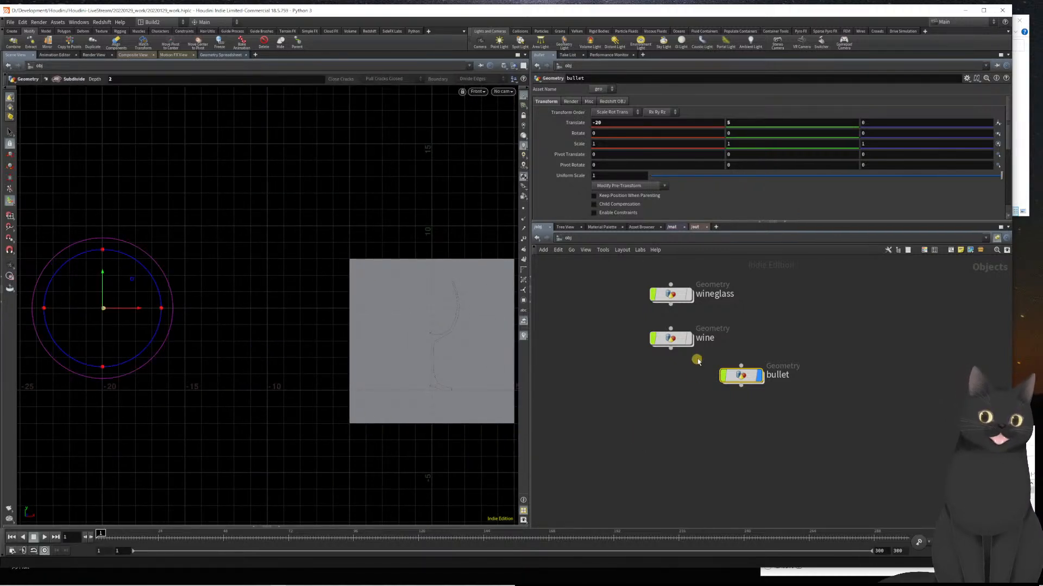
- Turn on the display of the wineglass and wine objects and save the scene
{"action": "left_click", "coordinate": [689, 298]}
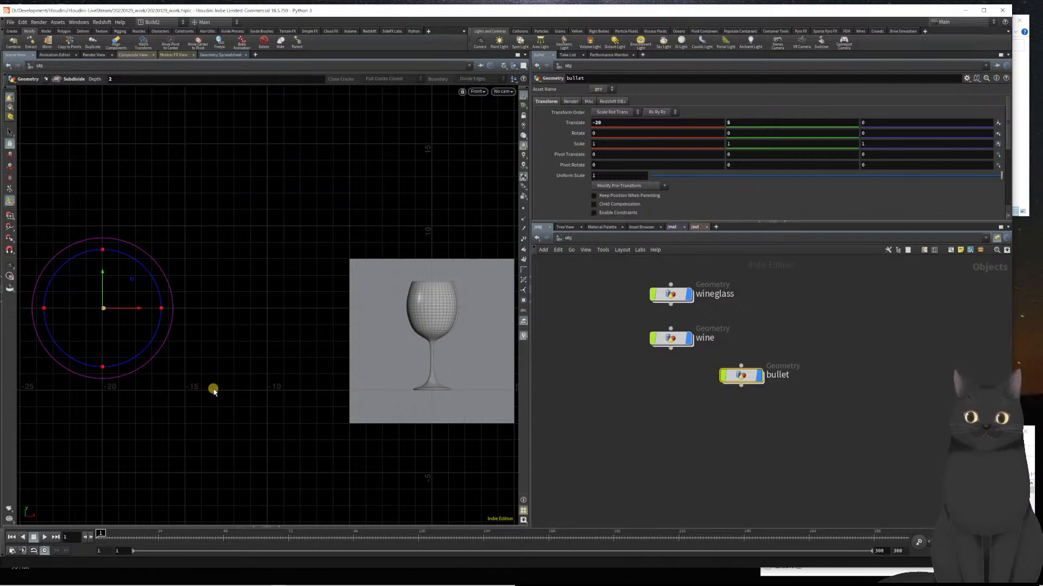
{"action": "left_click", "coordinate": [630, 440]}
{"action": "key", "text": "ctrl+s"}
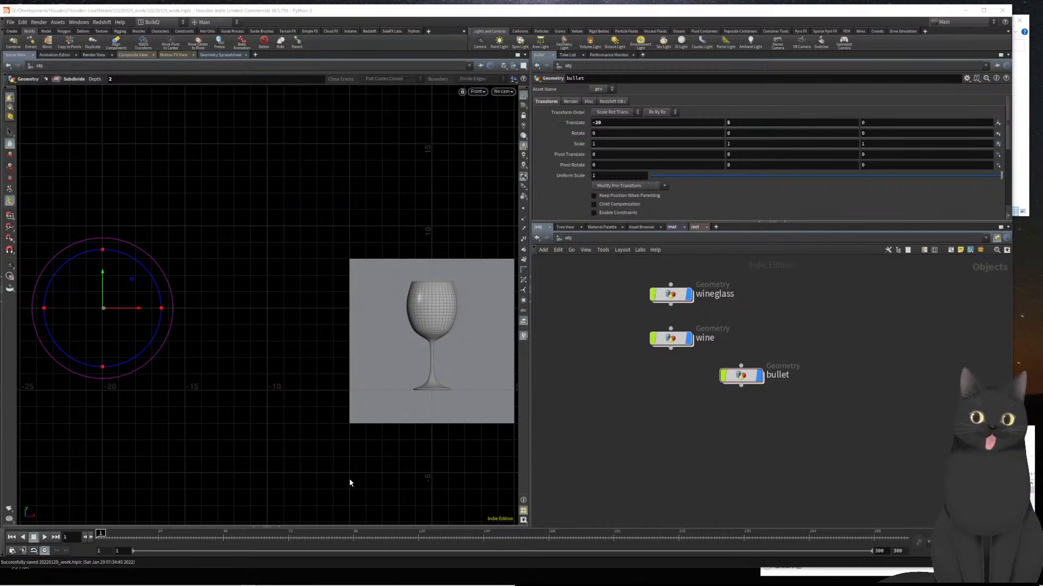
- Switch to a single perspective view, frame the wineglass with the bullet, and undo the accidental transform handle change
{"action": "key", "text": "space+b"}
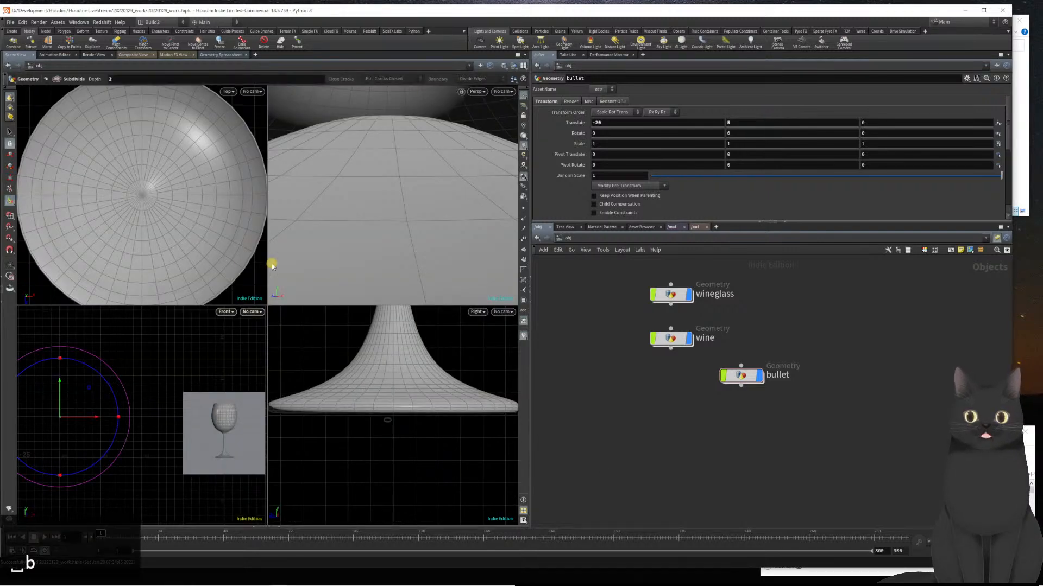
{"action": "key", "text": "space+b"}
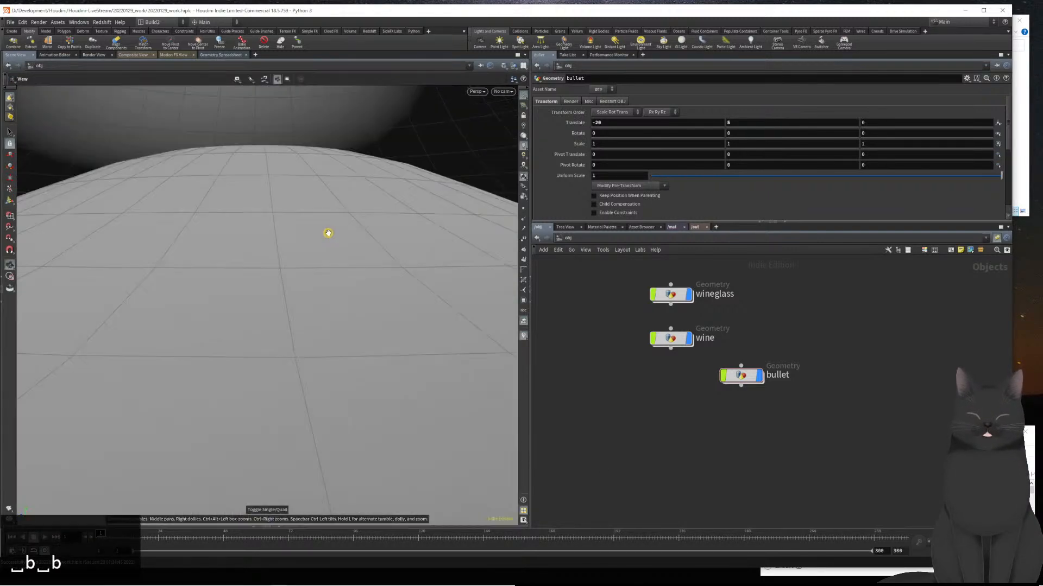
{"action": "scroll", "coordinate": [300, 305], "scroll_direction": "down", "scroll_amount": 5}
{"action": "scroll", "coordinate": [299, 305], "scroll_direction": "down", "scroll_amount": 10}
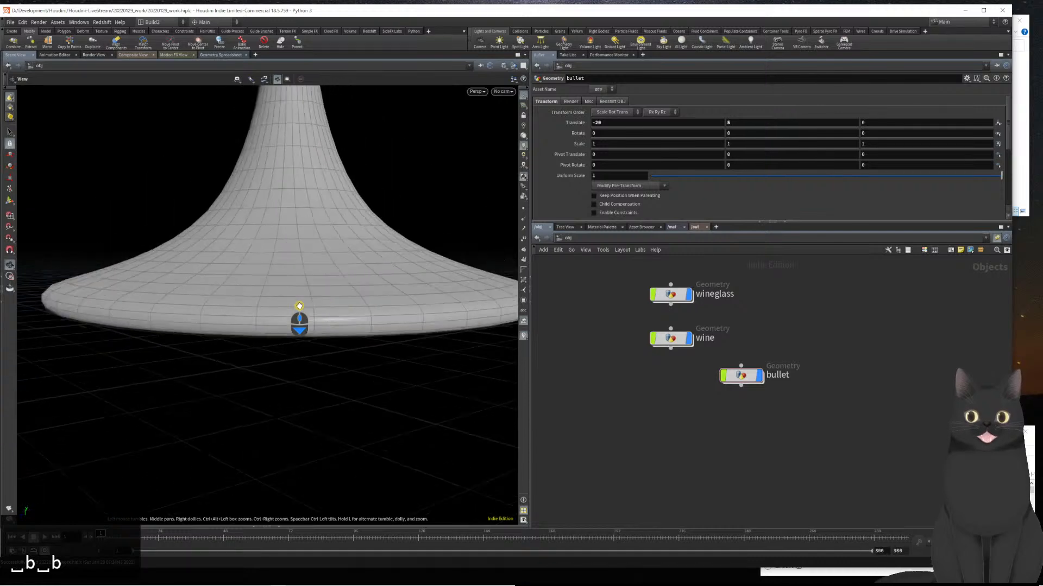
{"action": "left_click_drag", "start_coordinate": [320, 246], "coordinate": [314, 303]}
{"action": "key", "text": "space+h"}
{"action": "middle_click_drag", "start_coordinate": [385, 385], "coordinate": [328, 349]}
{"action": "key", "text": "ctrl+z"}
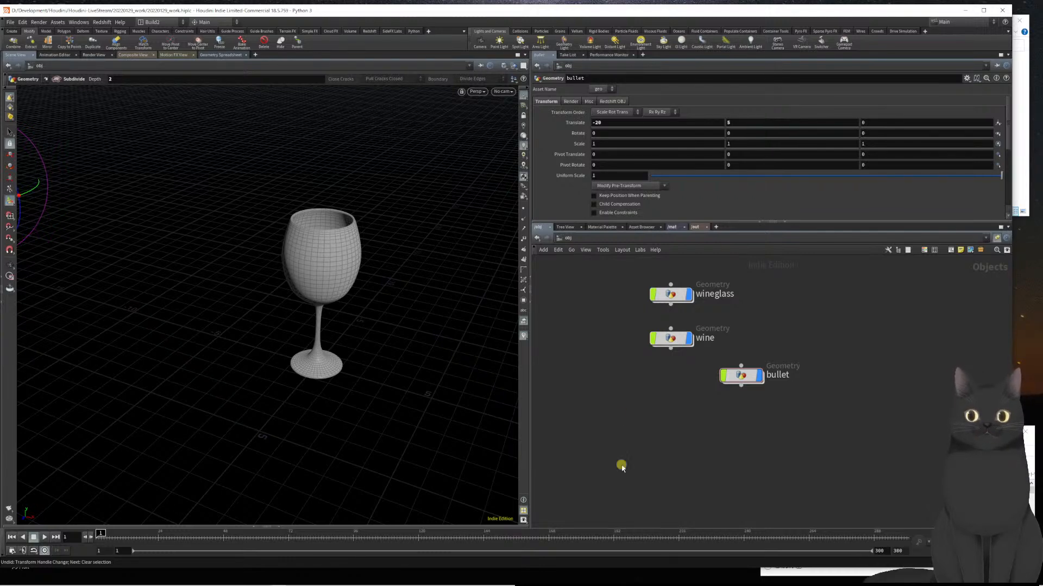
{"action": "scroll", "coordinate": [245, 347], "scroll_direction": "down", "scroll_amount": 5, "text": "alt"}
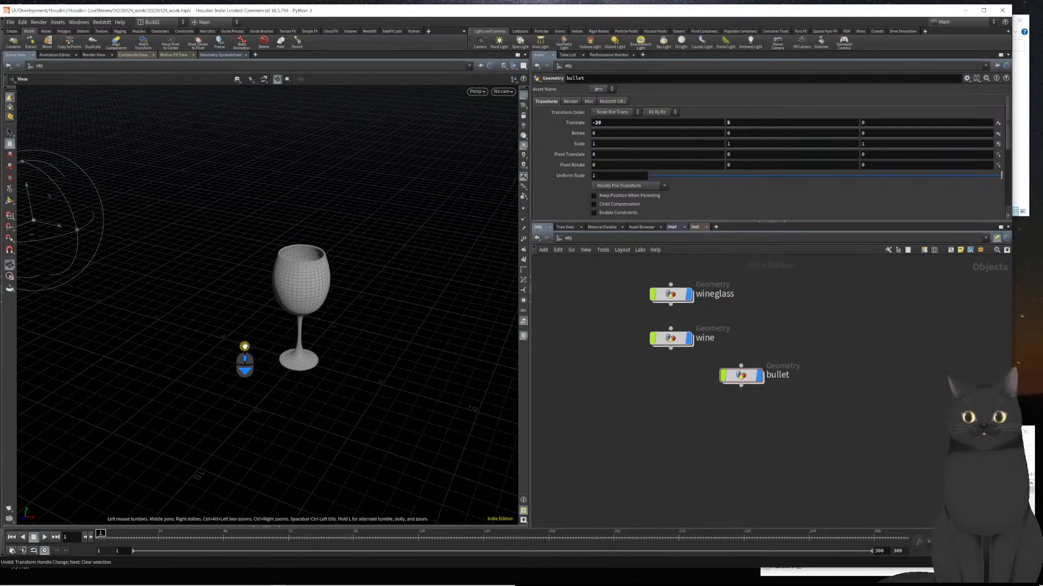
{"action": "middle_click_drag", "start_coordinate": [227, 360], "coordinate": [267, 369], "text": "alt"}
{"action": "left_click_drag", "start_coordinate": [266, 369], "coordinate": [300, 368], "text": "alt"}
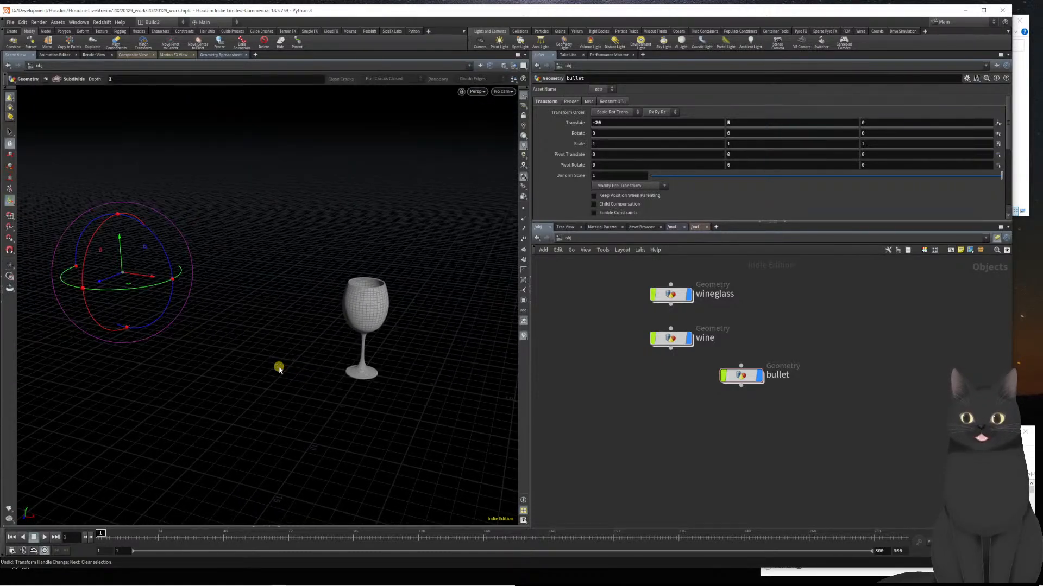
- Align the bullet node beneath the wineglass and wine nodes and space the three nodes evenly
{"action": "mouse_move", "coordinate": [756, 382]}
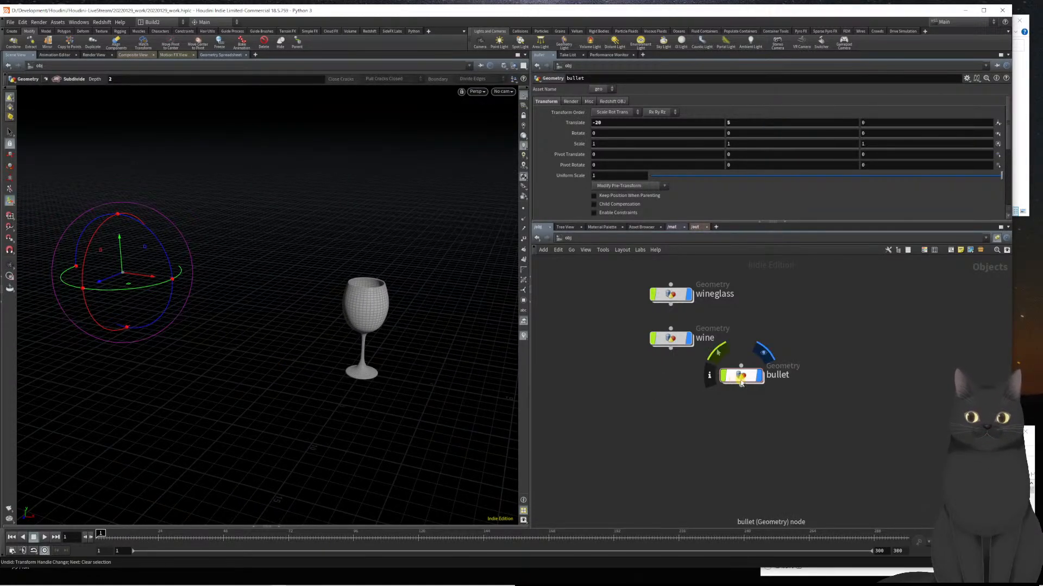
{"action": "left_click_drag", "start_coordinate": [742, 383], "coordinate": [671, 386]}
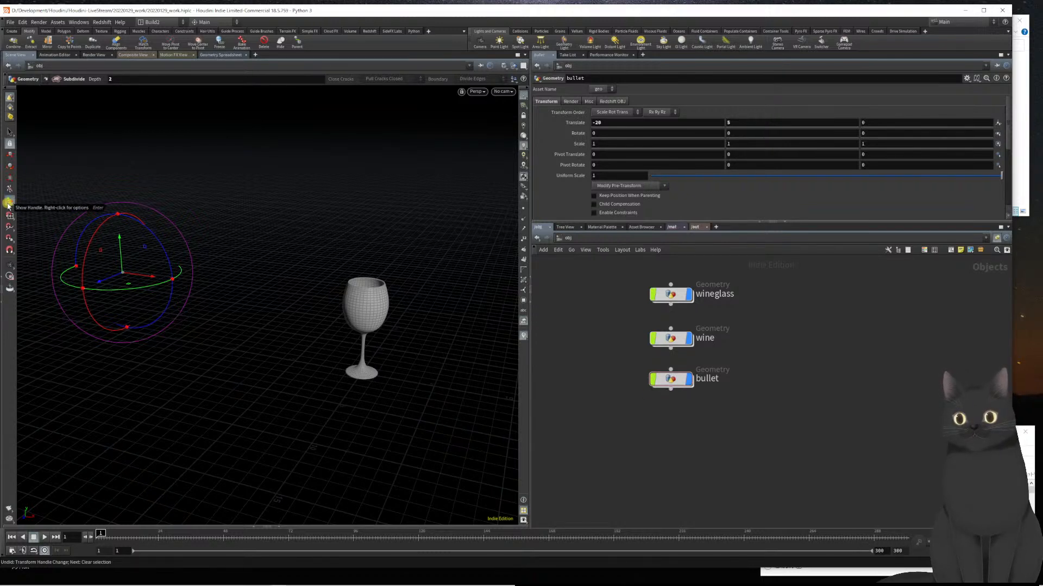
{"action": "key", "text": "Escape"}
{"action": "mouse_move", "coordinate": [242, 362]}
{"action": "left_mouse_down"}
{"action": "mouse_move", "coordinate": [257, 337]}
{"action": "mouse_move", "coordinate": [254, 357]}
{"action": "left_mouse_up"}
{"action": "middle_click_drag", "start_coordinate": [236, 328], "coordinate": [269, 375]}
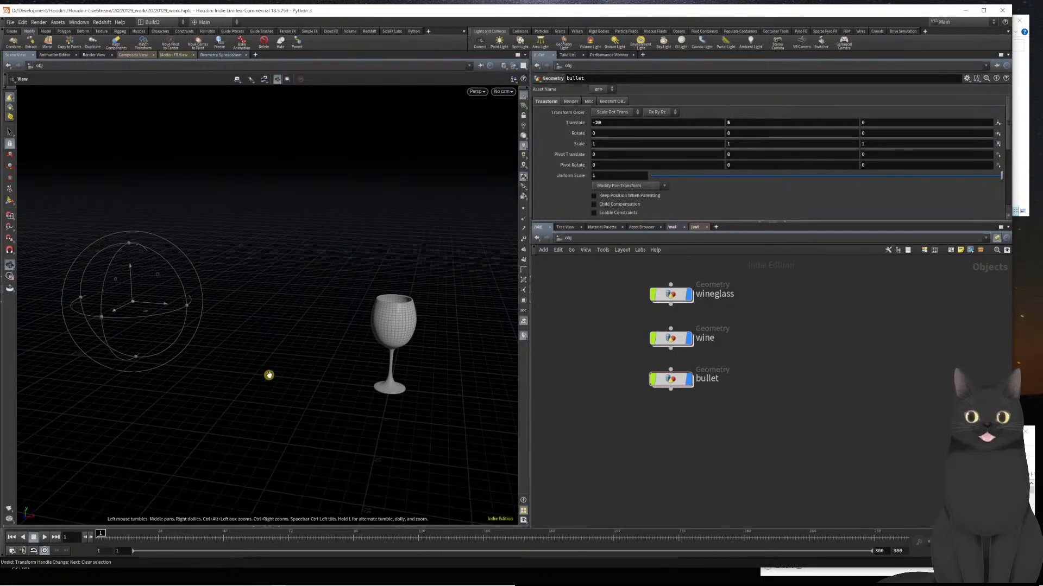
{"action": "key", "text": "Return"}
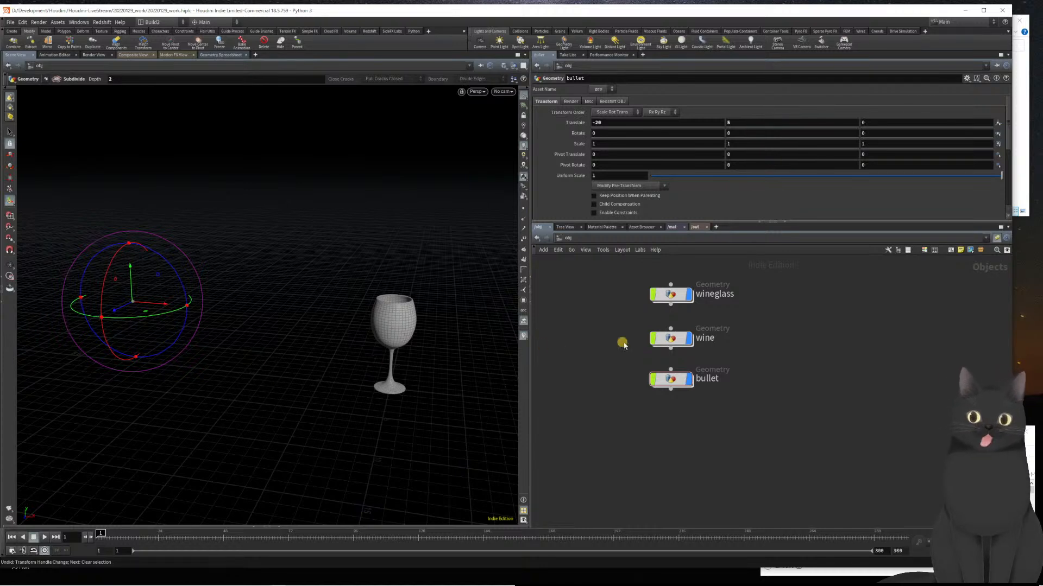
{"action": "left_click_drag", "start_coordinate": [668, 338], "coordinate": [668, 334]}
{"action": "left_click_drag", "start_coordinate": [679, 381], "coordinate": [679, 375]}
{"action": "left_click", "coordinate": [661, 405]}
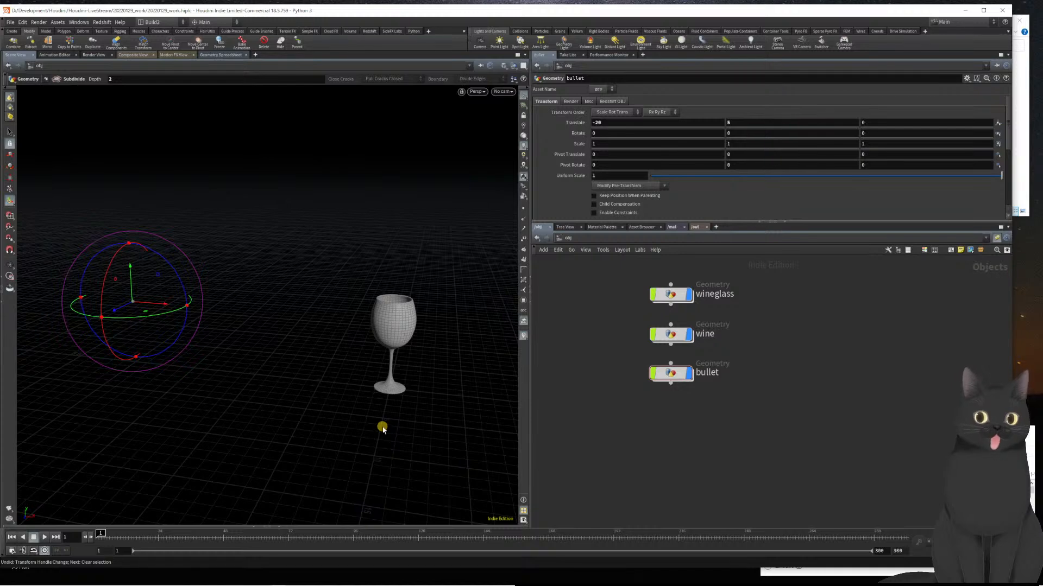
- Create a grid geometry object at the scene origin, under the wineglass
{"action": "middle_click_drag", "start_coordinate": [368, 431], "coordinate": [271, 420], "text": "alt"}
{"action": "scroll", "coordinate": [317, 361], "scroll_direction": "up", "scroll_amount": 5, "text": "alt"}
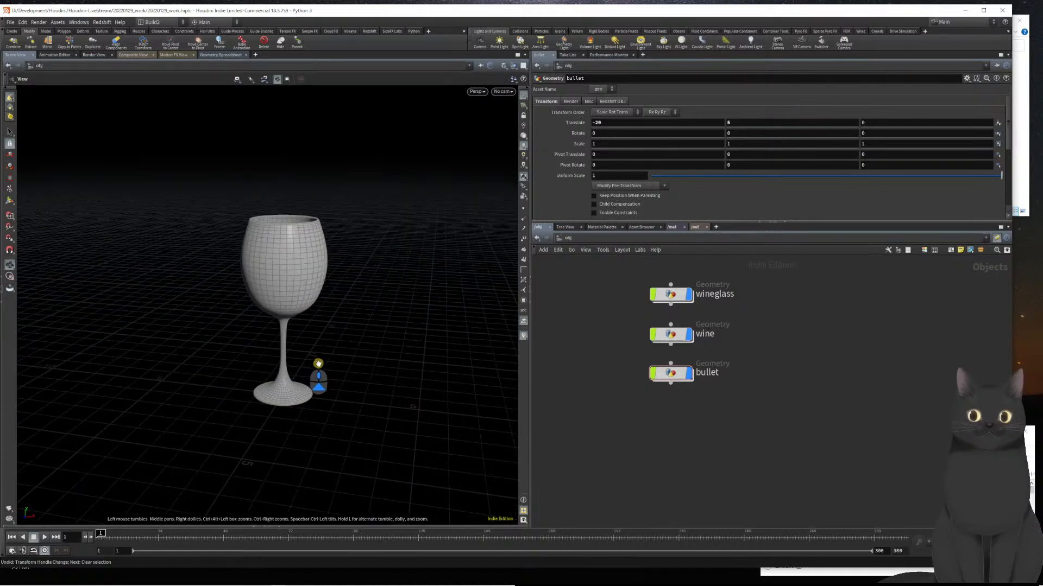
{"action": "scroll", "coordinate": [318, 361], "scroll_direction": "up", "scroll_amount": 4}
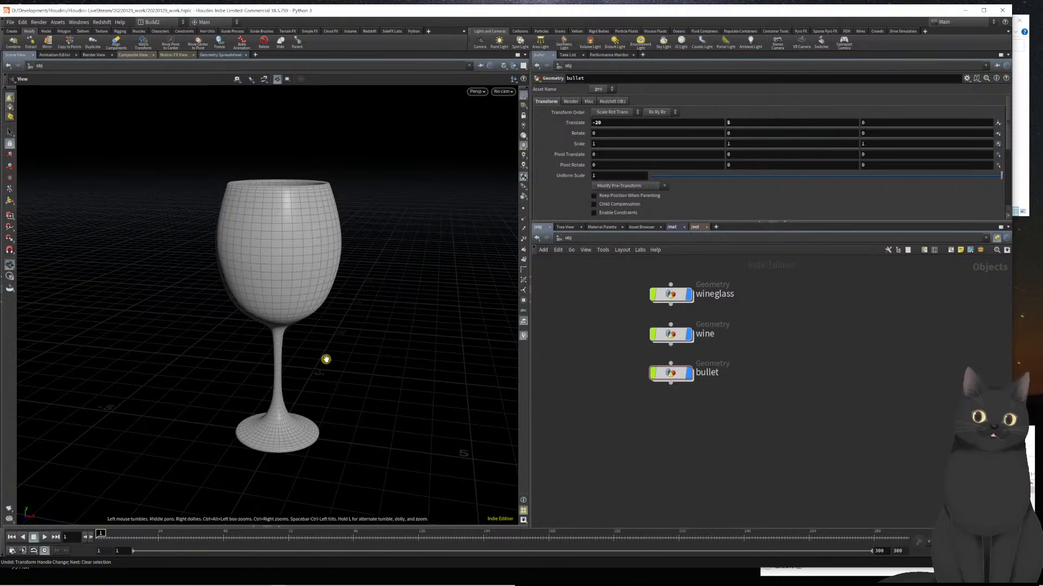
{"action": "scroll", "coordinate": [325, 359], "scroll_direction": "up", "scroll_amount": 1, "text": "alt"}
{"action": "mouse_move", "coordinate": [325, 359]}
{"action": "middle_mouse_down", "text": "alt"}
{"action": "mouse_move", "coordinate": [353, 363]}
{"action": "mouse_move", "coordinate": [329, 356]}
{"action": "middle_mouse_up", "text": "alt"}
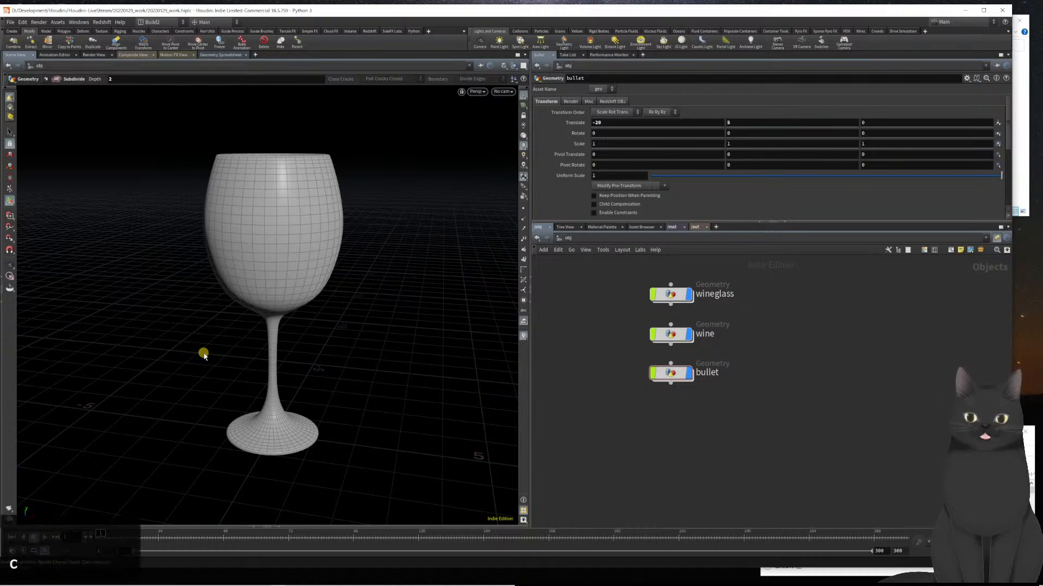
{"action": "key", "text": "c"}
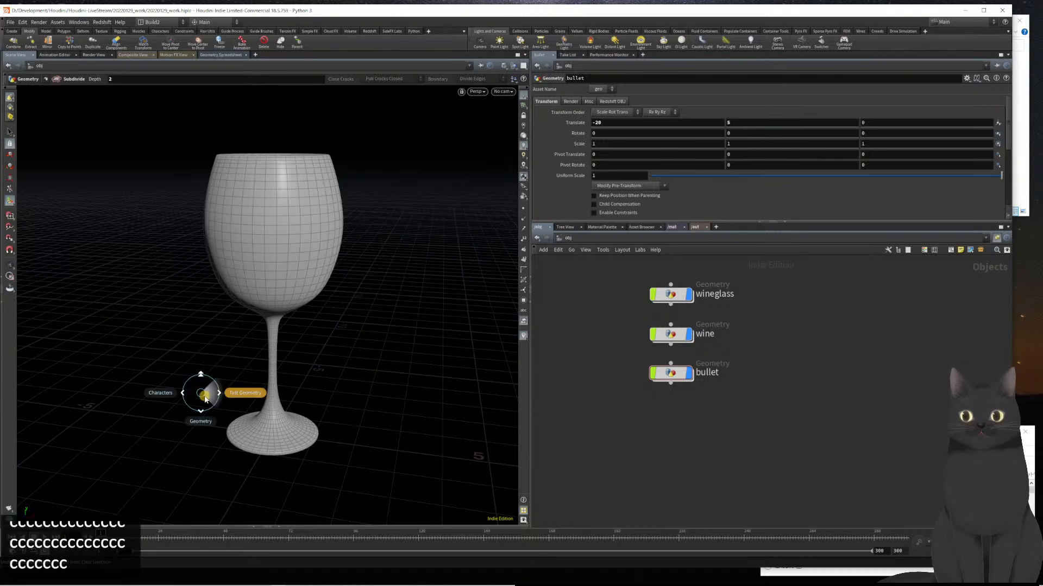
{"action": "left_click", "coordinate": [202, 424]}
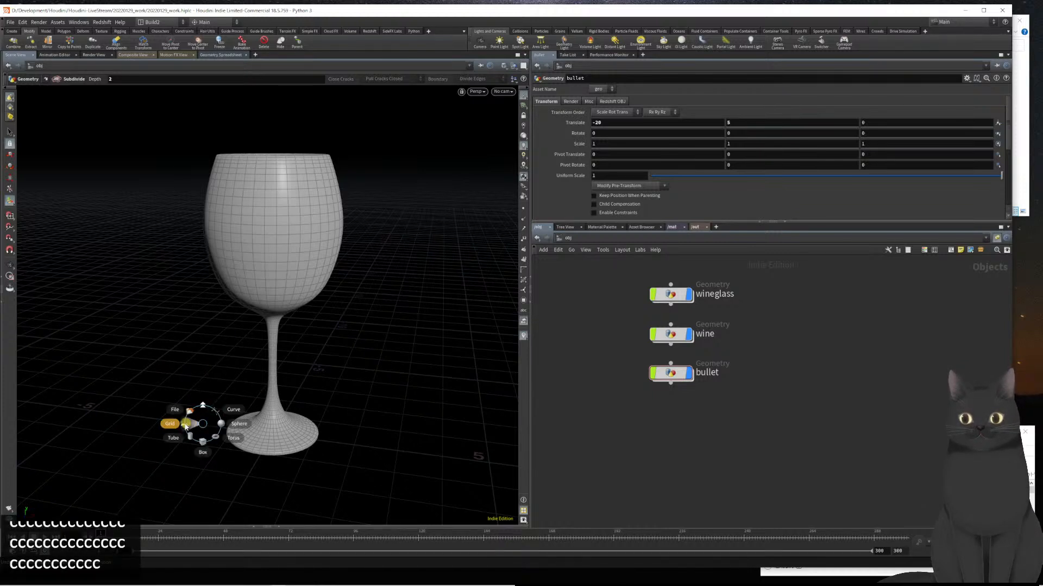
{"action": "left_click", "coordinate": [159, 426]}
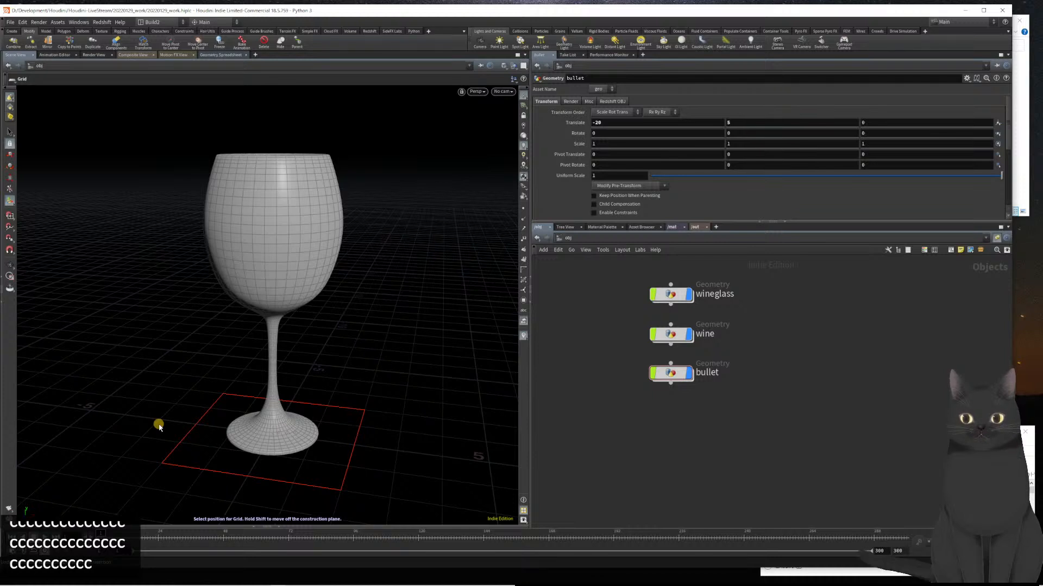
{"action": "key", "text": "Return"}
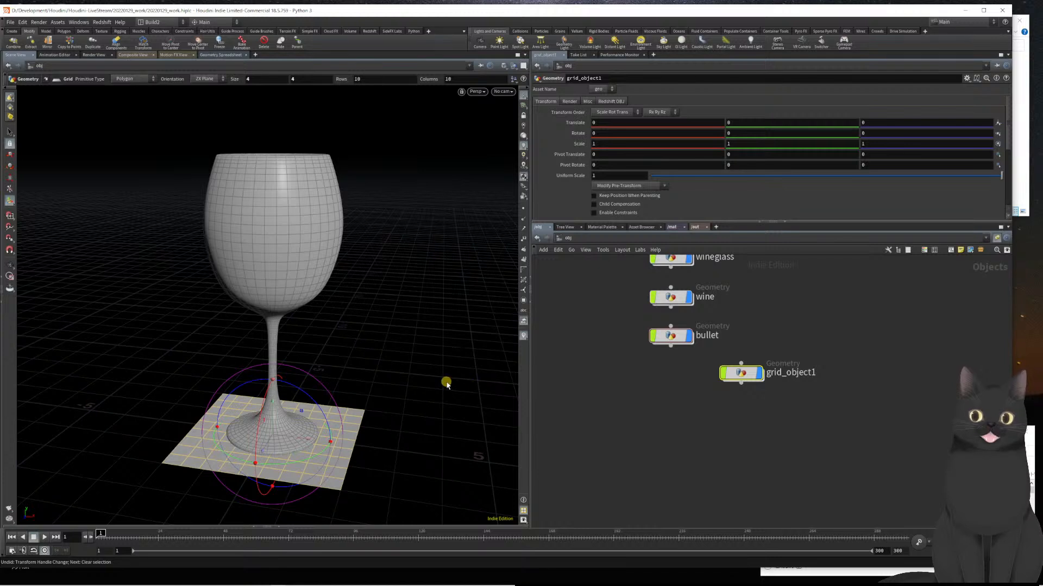
- Go inside the new grid object and set the grid's orientation to YZ Plane
{"action": "double_click", "coordinate": [749, 376]}
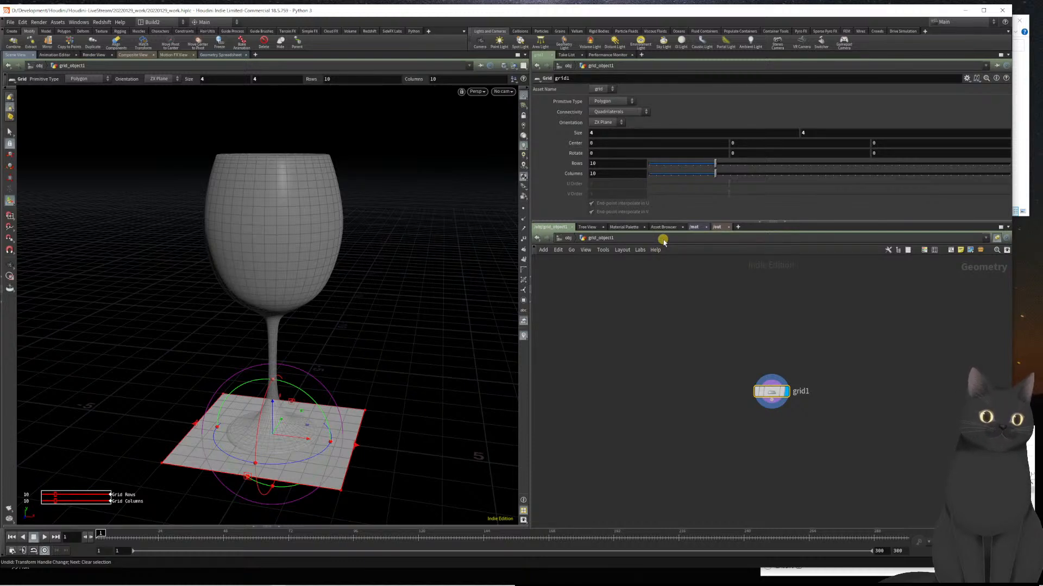
{"action": "left_click", "coordinate": [604, 124]}
{"action": "left_click", "coordinate": [604, 141]}
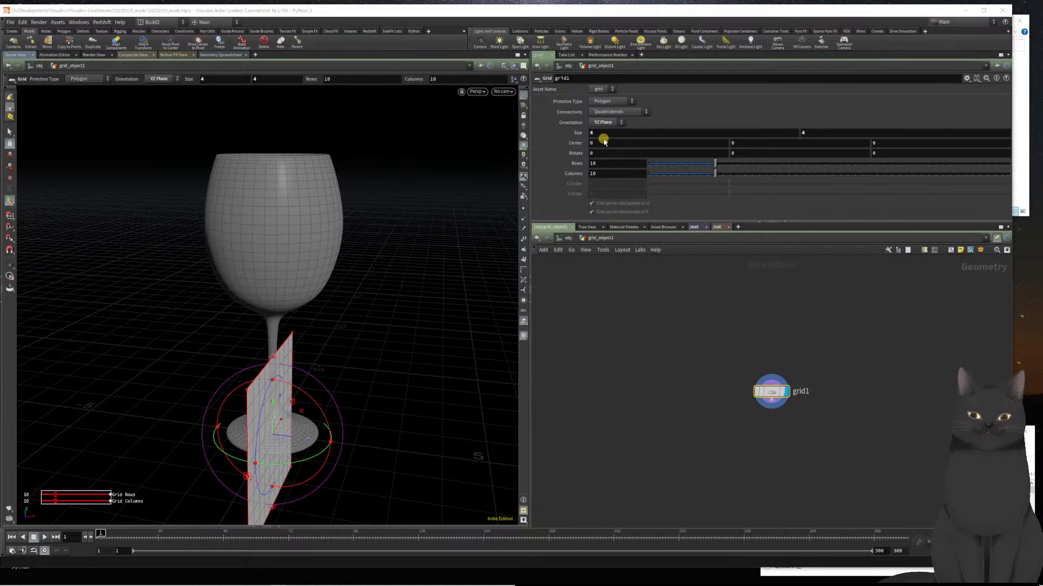
- Set the grid's size to 5 by 8 and its center to 4 in Y
{"action": "left_click", "coordinate": [619, 133]}
{"action": "type", "text": "5"}
{"action": "key", "text": "Tab"}
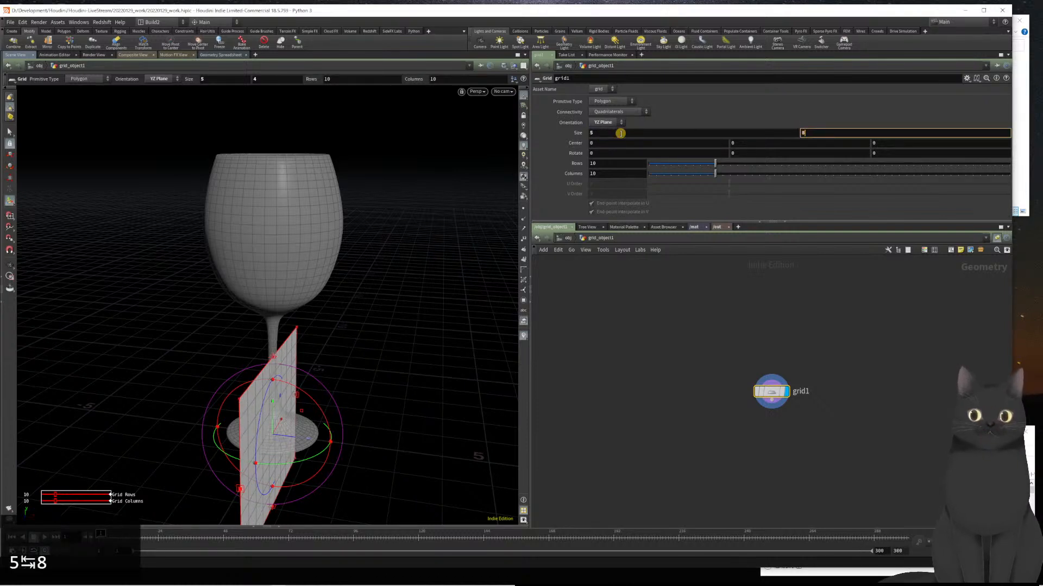
{"action": "type", "text": "8"}
{"action": "key", "text": "Tab"}
{"action": "key", "text": "Tab"}
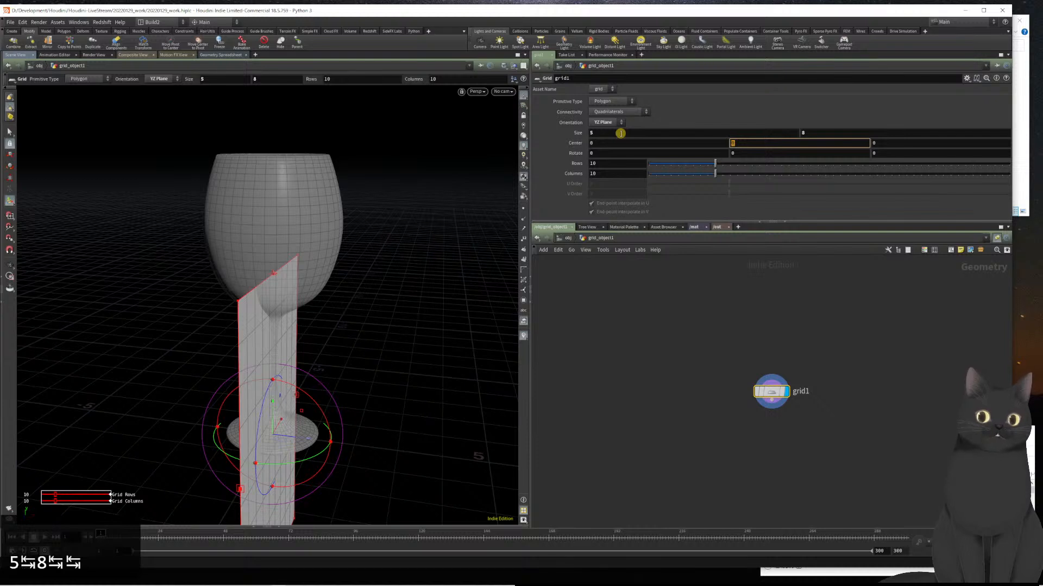
{"action": "key", "text": "Tab"}
{"action": "key", "text": "Tab"}
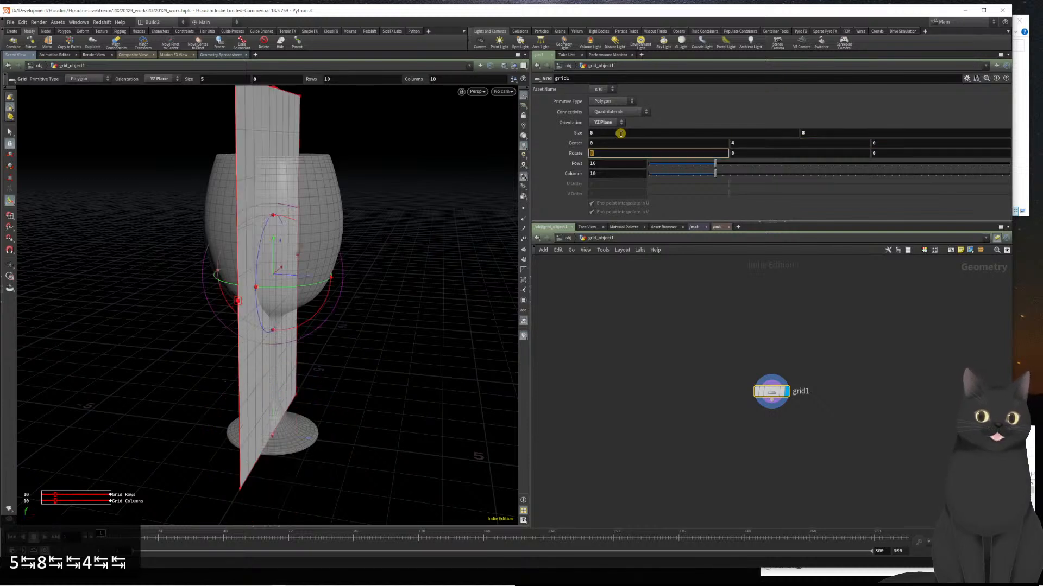
- Set the number of grid rows to 16
{"action": "key", "text": "Tab"}
{"action": "key", "text": "Tab"}
{"action": "key", "text": "Tab"}
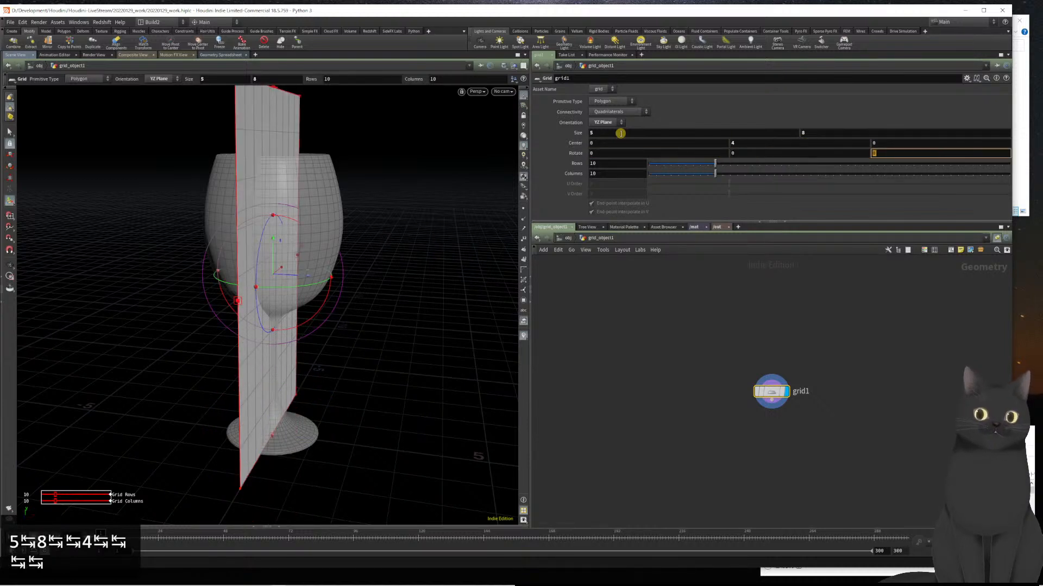
{"action": "type", "text": "16"}
{"action": "key", "text": "Return"}
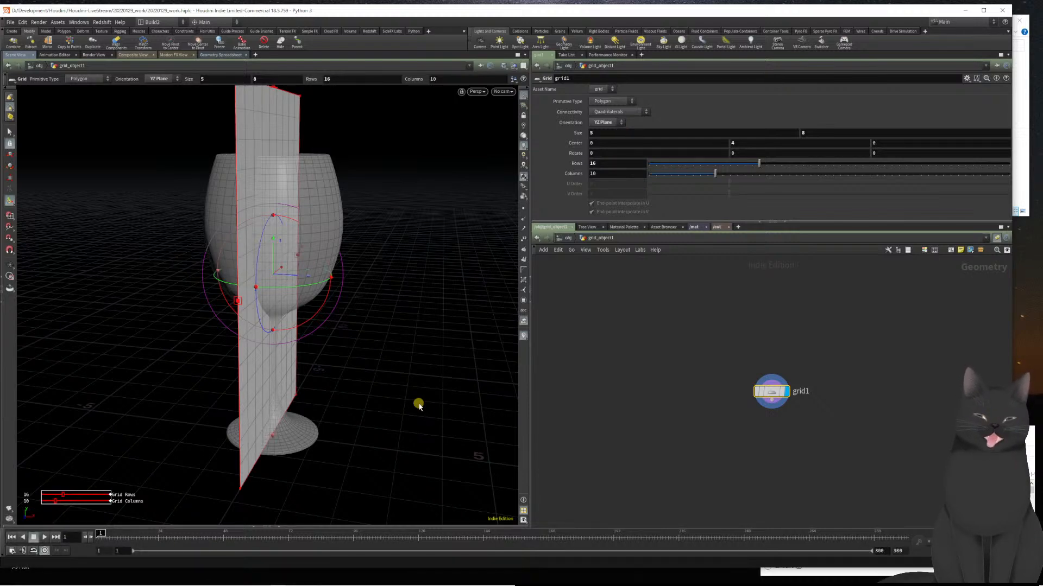
- Switch to a single right view and frame the whole grid together with the wineglass
{"action": "key", "text": "space+b"}
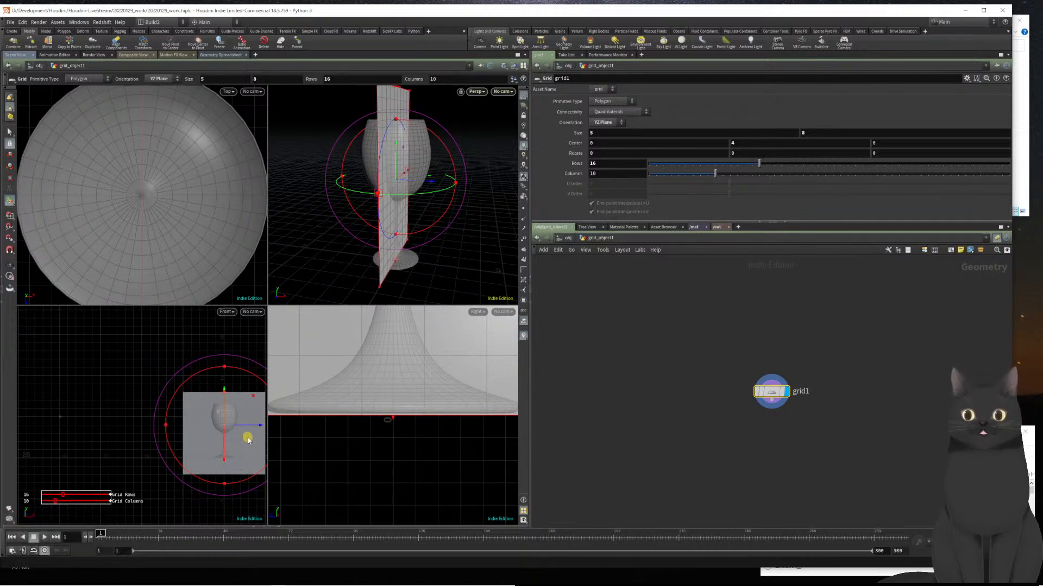
{"action": "key", "text": "space"}
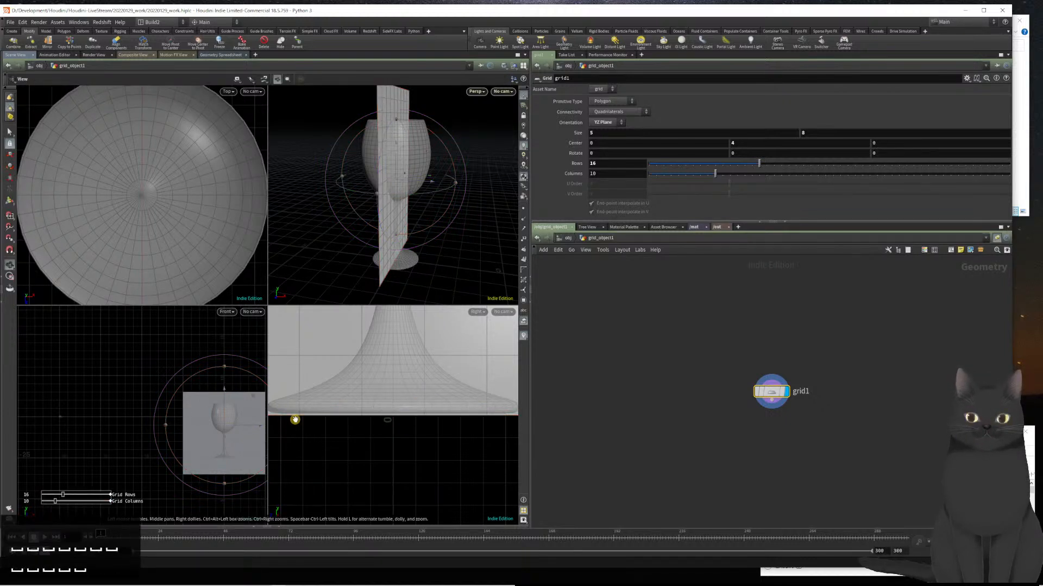
{"action": "key", "text": "space+b"}
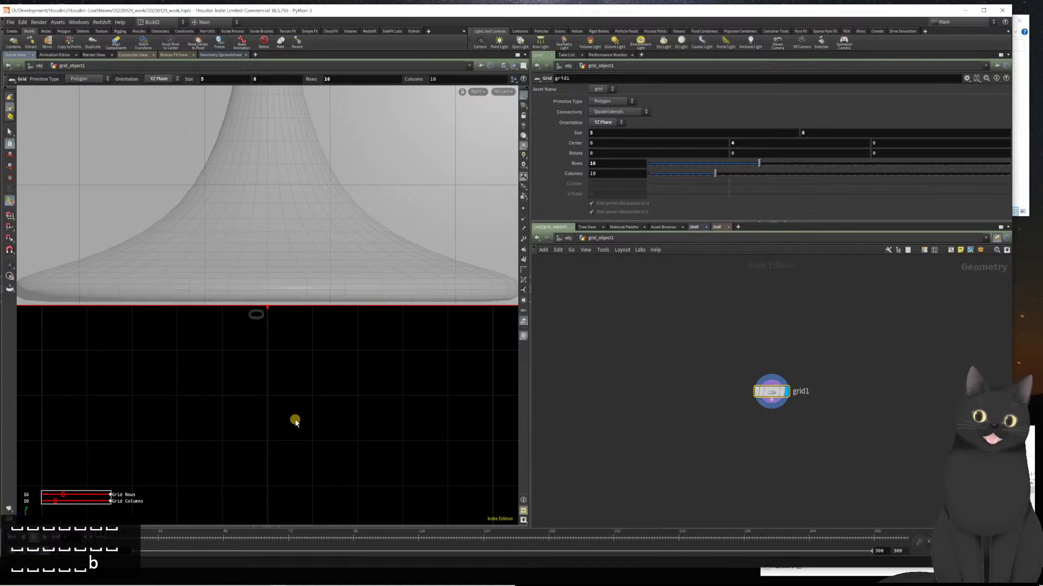
{"action": "key", "text": "space"}
{"action": "scroll", "coordinate": [291, 392], "scroll_direction": "down", "scroll_amount": 3}
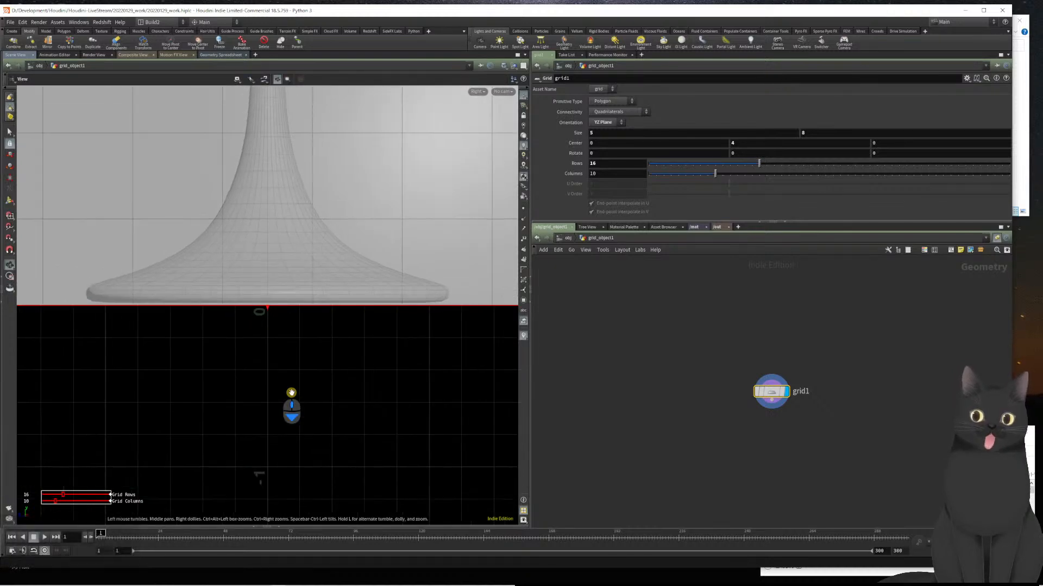
{"action": "scroll", "coordinate": [291, 392], "scroll_direction": "down", "scroll_amount": 8}
{"action": "middle_click_drag", "start_coordinate": [303, 297], "coordinate": [328, 400]}
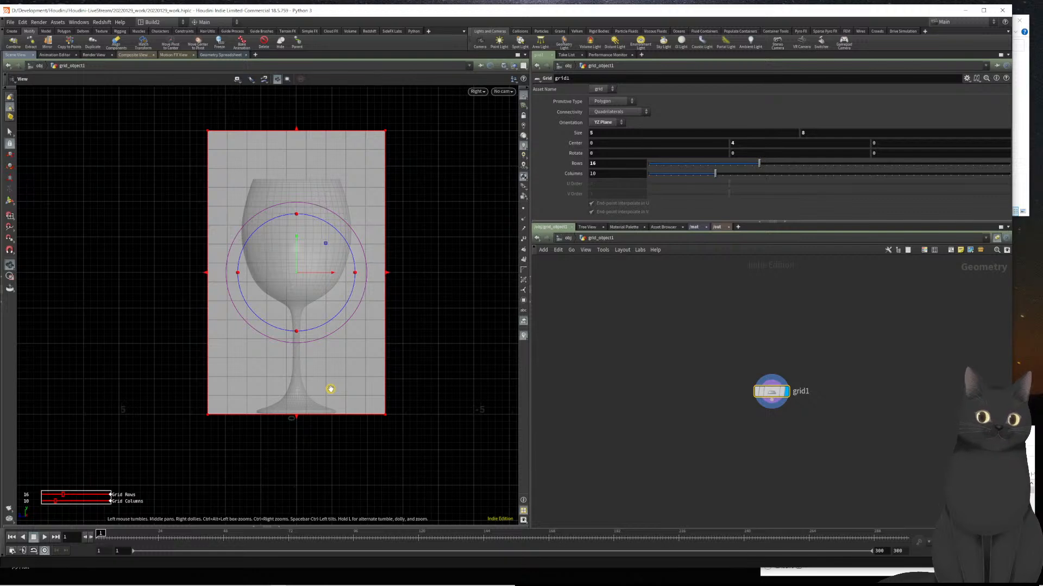
- Select the whole grid in the viewport and add a Draw Curve node that projects onto it
{"action": "scroll", "coordinate": [330, 389], "scroll_direction": "up", "scroll_amount": 2}
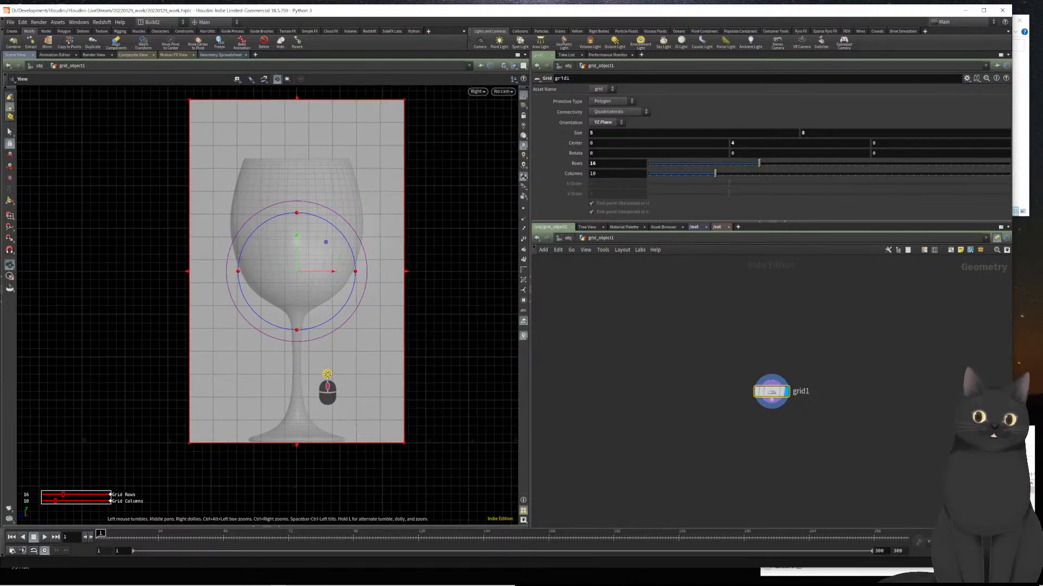
{"action": "key", "text": "Return"}
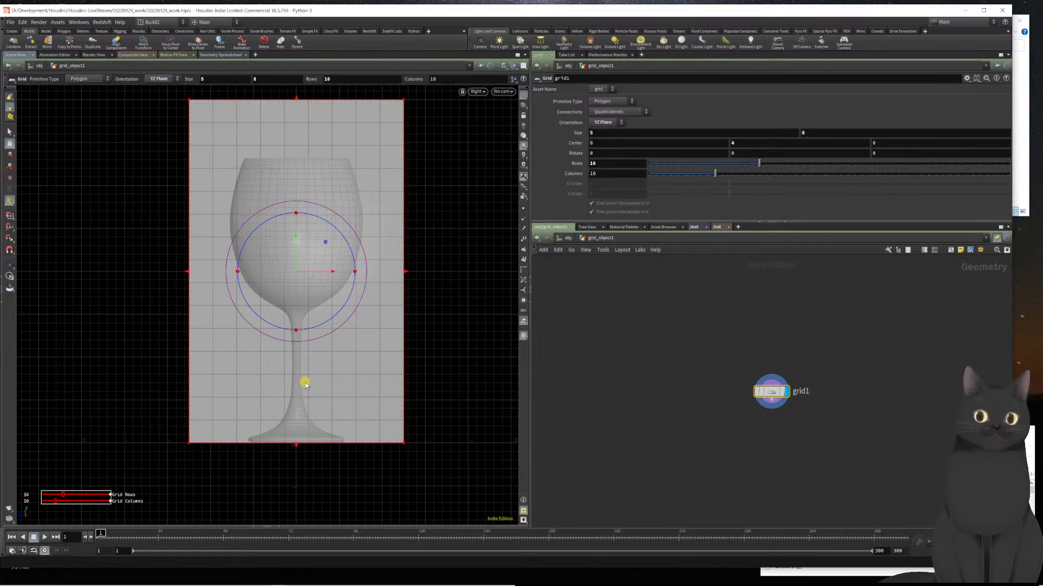
{"action": "left_click", "coordinate": [12, 134]}
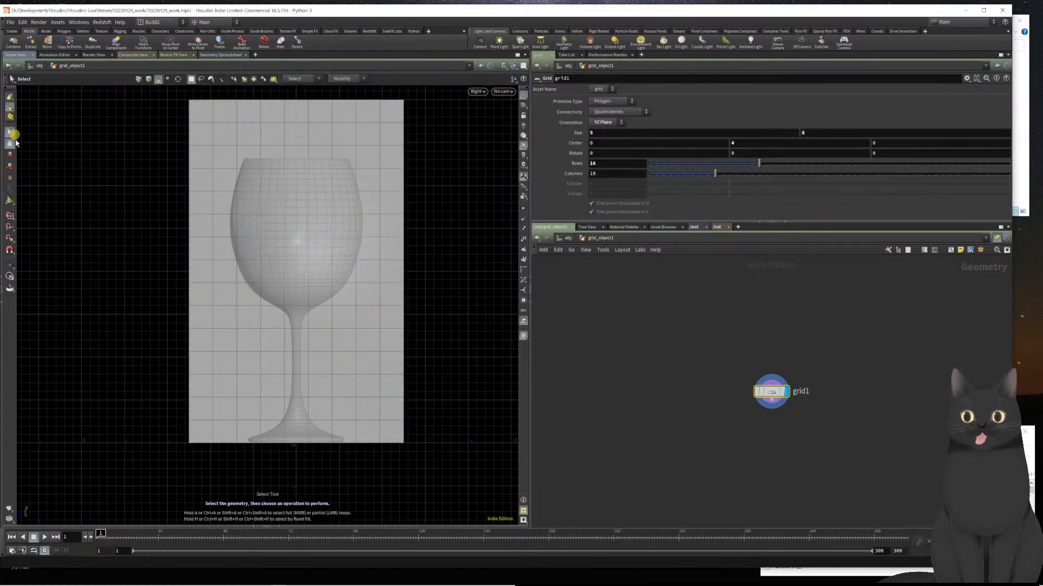
{"action": "left_click", "coordinate": [393, 302]}
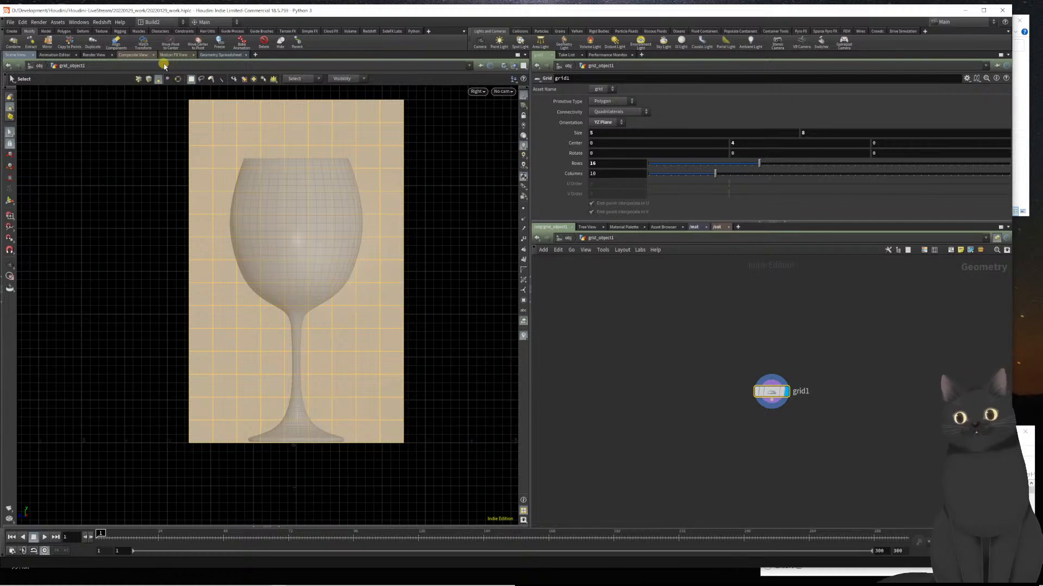
{"action": "left_click", "coordinate": [12, 30]}
{"action": "left_click", "coordinate": [166, 42]}
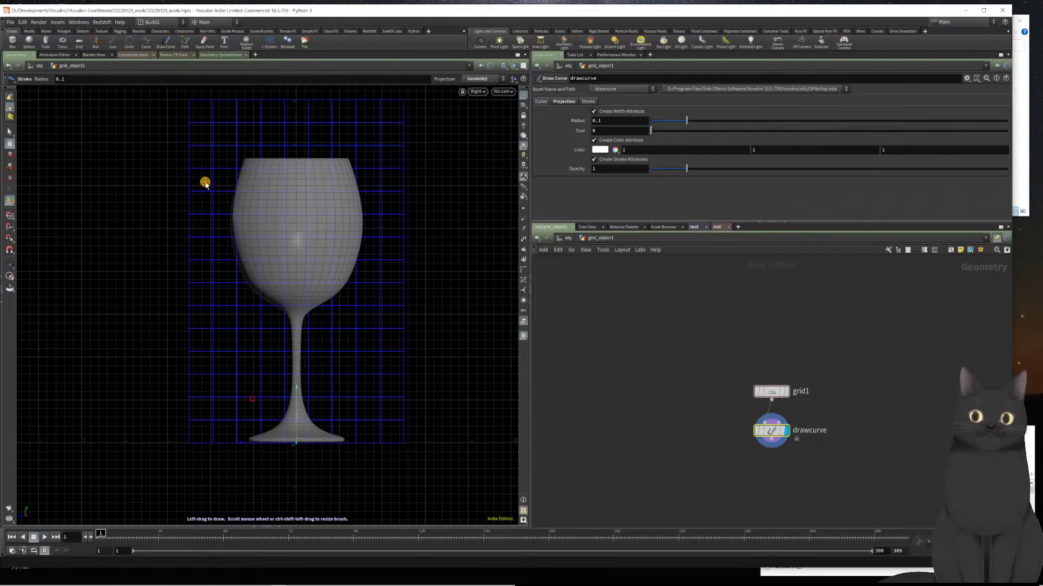
- Draw seven jagged crack strokes across the bowl in different directions, crossing near the bowl's center and extending past its outline
{"action": "mouse_move", "coordinate": [203, 181]}
{"action": "left_mouse_down"}
{"action": "mouse_move", "coordinate": [234, 207]}
{"action": "mouse_move", "coordinate": [390, 272]}
{"action": "left_mouse_up"}
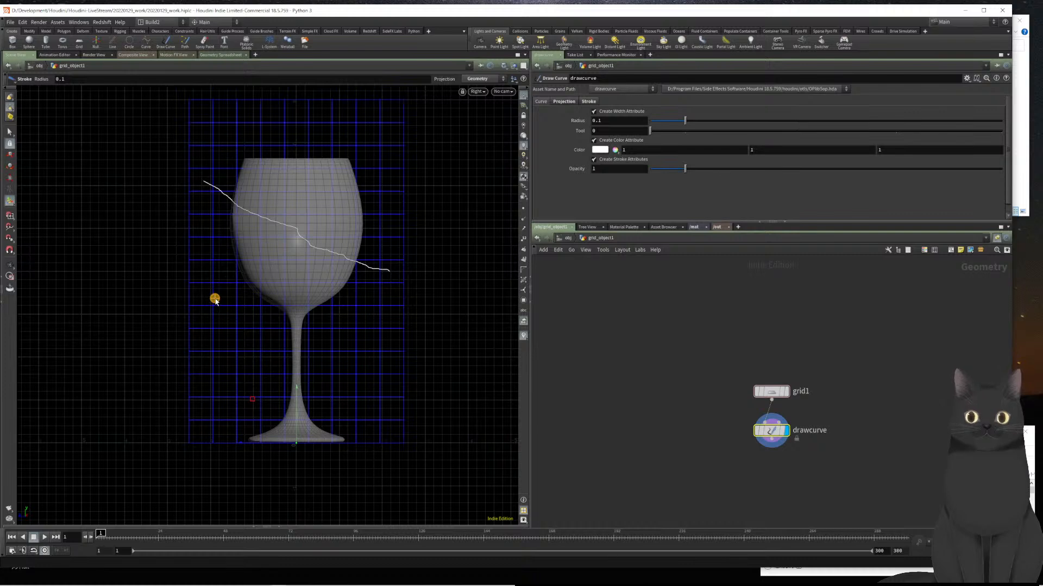
{"action": "mouse_move", "coordinate": [217, 299]}
{"action": "left_mouse_down"}
{"action": "mouse_move", "coordinate": [267, 281]}
{"action": "mouse_move", "coordinate": [382, 184]}
{"action": "left_mouse_up"}
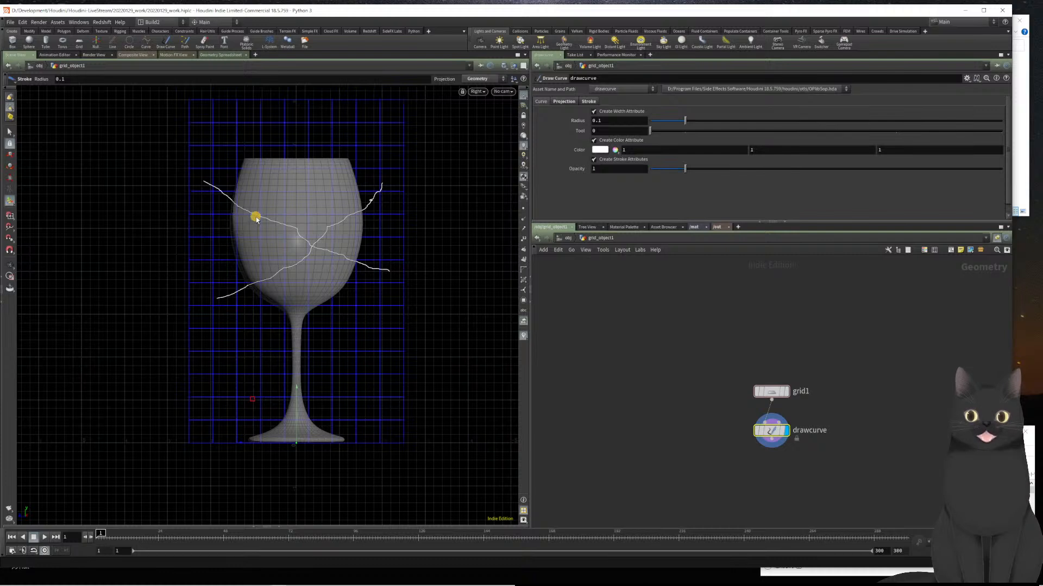
{"action": "mouse_move", "coordinate": [221, 278]}
{"action": "left_mouse_down"}
{"action": "mouse_move", "coordinate": [305, 239]}
{"action": "mouse_move", "coordinate": [366, 183]}
{"action": "mouse_move", "coordinate": [389, 114]}
{"action": "left_mouse_up"}
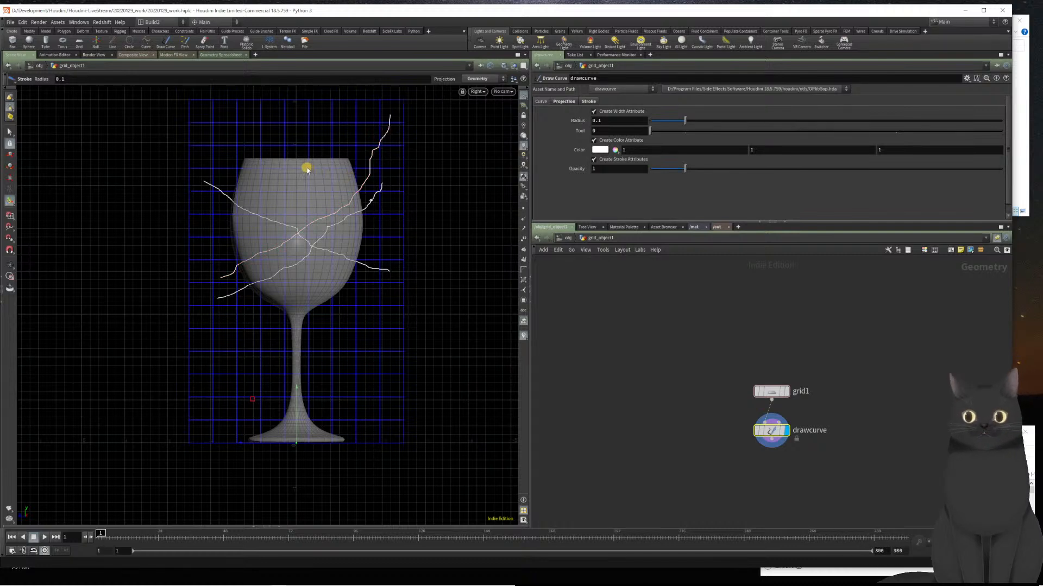
{"action": "mouse_move", "coordinate": [307, 148]}
{"action": "left_mouse_down"}
{"action": "mouse_move", "coordinate": [289, 234]}
{"action": "mouse_move", "coordinate": [243, 340]}
{"action": "left_mouse_up"}
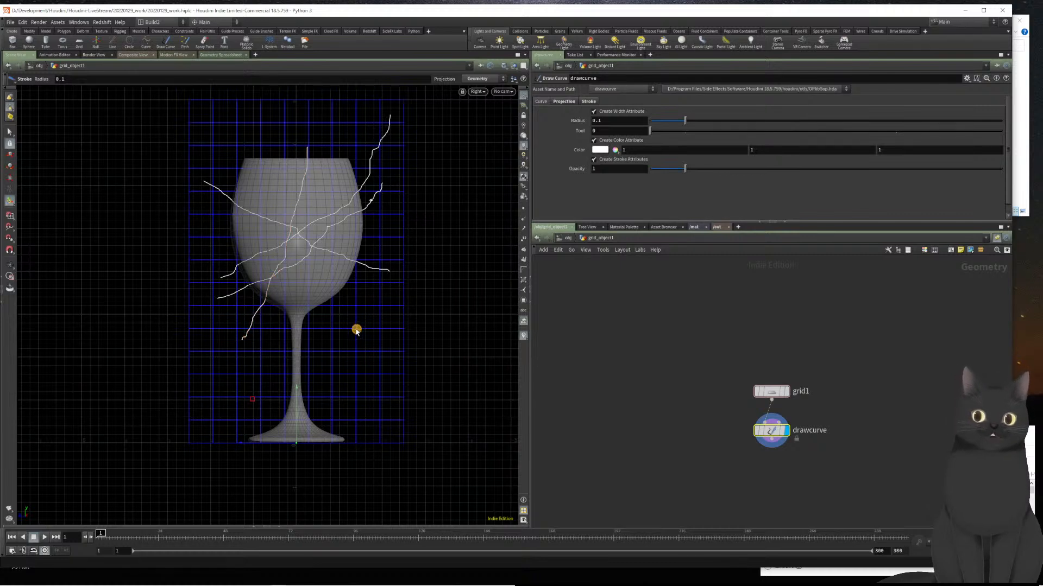
{"action": "mouse_move", "coordinate": [233, 162]}
{"action": "left_mouse_down"}
{"action": "mouse_move", "coordinate": [292, 241]}
{"action": "mouse_move", "coordinate": [367, 294]}
{"action": "mouse_move", "coordinate": [368, 325]}
{"action": "left_mouse_up"}
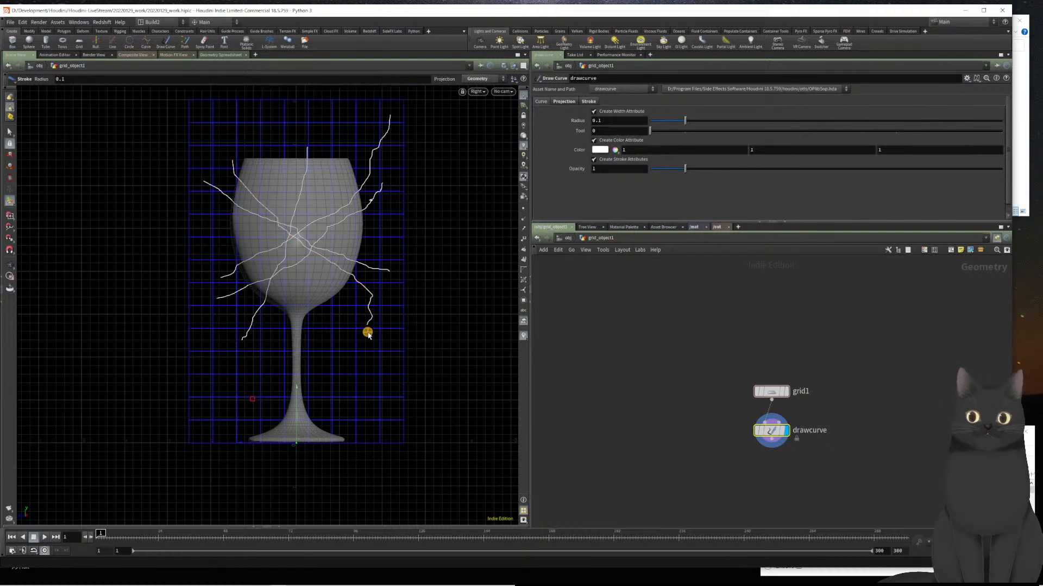
{"action": "key", "text": "ctrl+z"}
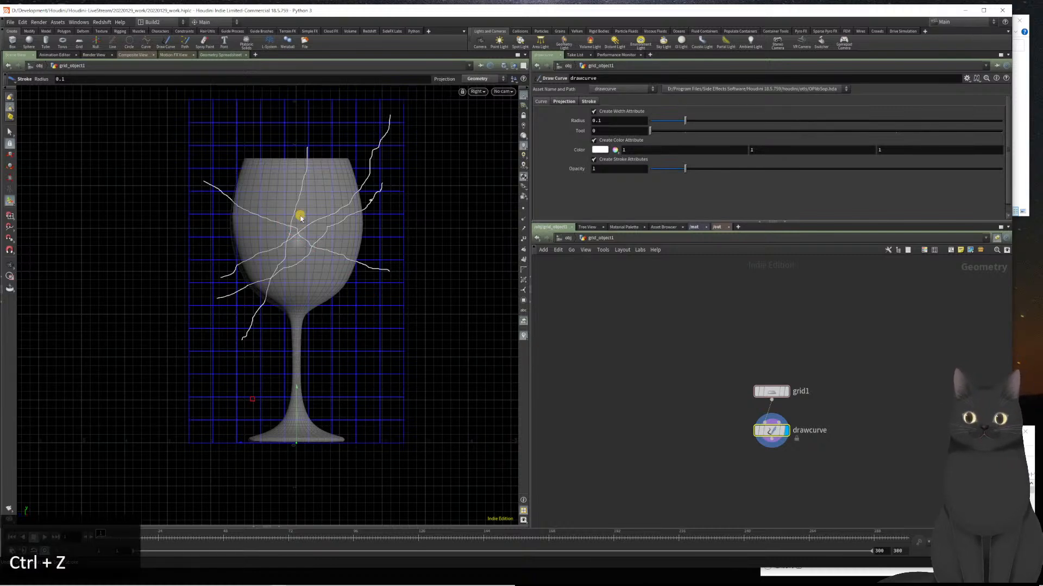
{"action": "mouse_move", "coordinate": [227, 154]}
{"action": "left_mouse_down"}
{"action": "mouse_move", "coordinate": [263, 214]}
{"action": "mouse_move", "coordinate": [375, 302]}
{"action": "left_mouse_up"}
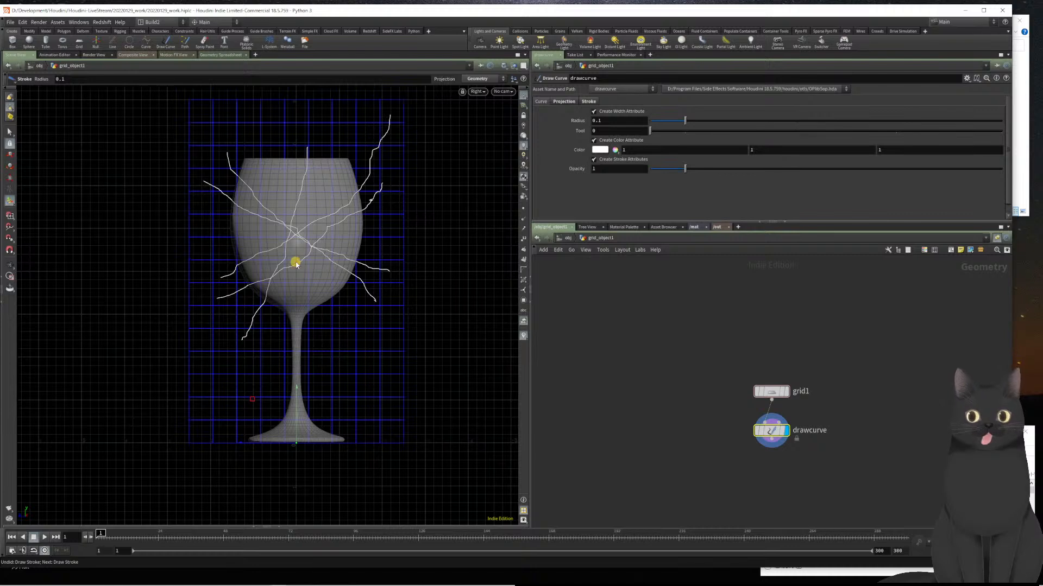
{"action": "mouse_move", "coordinate": [268, 137]}
{"action": "left_mouse_down"}
{"action": "mouse_move", "coordinate": [275, 187]}
{"action": "mouse_move", "coordinate": [342, 293]}
{"action": "mouse_move", "coordinate": [350, 334]}
{"action": "left_mouse_up"}
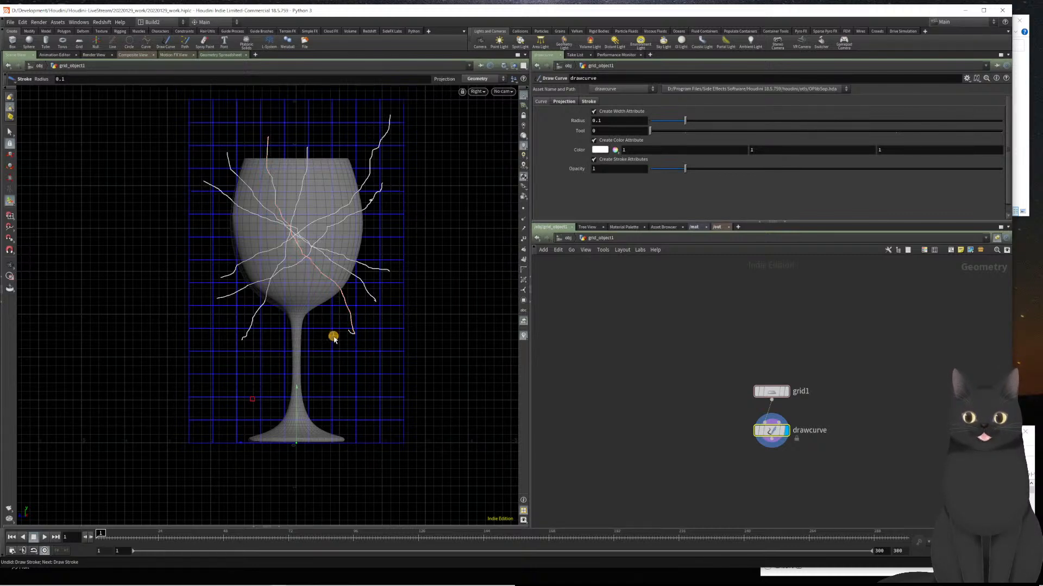
- Draw four short, slightly tilted crack strokes across the wineglass stem
{"action": "mouse_move", "coordinate": [273, 325]}
{"action": "left_mouse_down"}
{"action": "mouse_move", "coordinate": [319, 346]}
{"action": "mouse_move", "coordinate": [305, 362]}
{"action": "mouse_move", "coordinate": [324, 361]}
{"action": "mouse_move", "coordinate": [299, 352]}
{"action": "mouse_move", "coordinate": [329, 352]}
{"action": "mouse_move", "coordinate": [296, 368]}
{"action": "mouse_move", "coordinate": [318, 374]}
{"action": "left_mouse_up"}
{"action": "key", "text": "ctrl+z"}
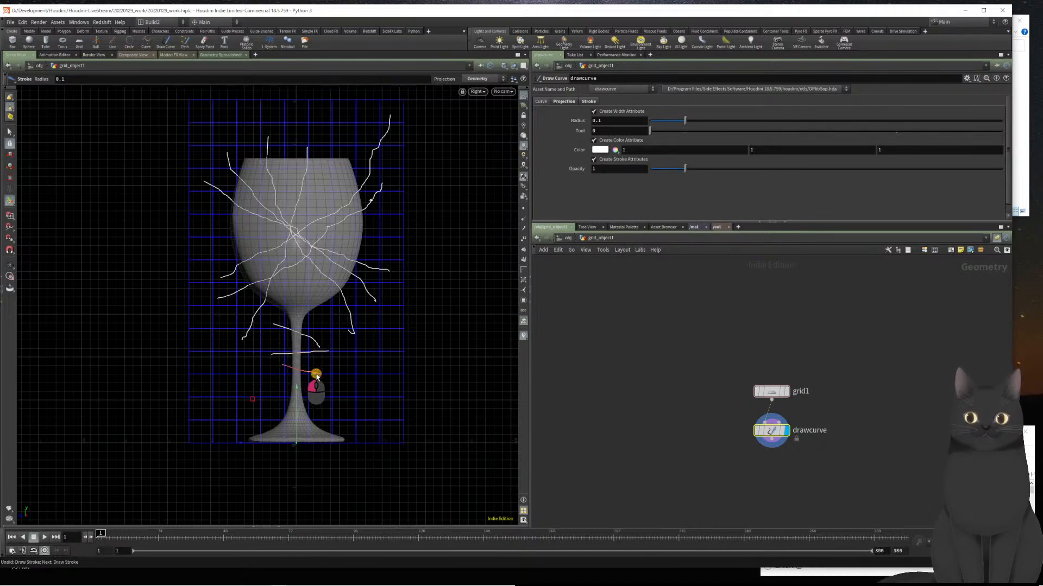
{"action": "left_click_drag", "start_coordinate": [266, 402], "coordinate": [319, 396]}
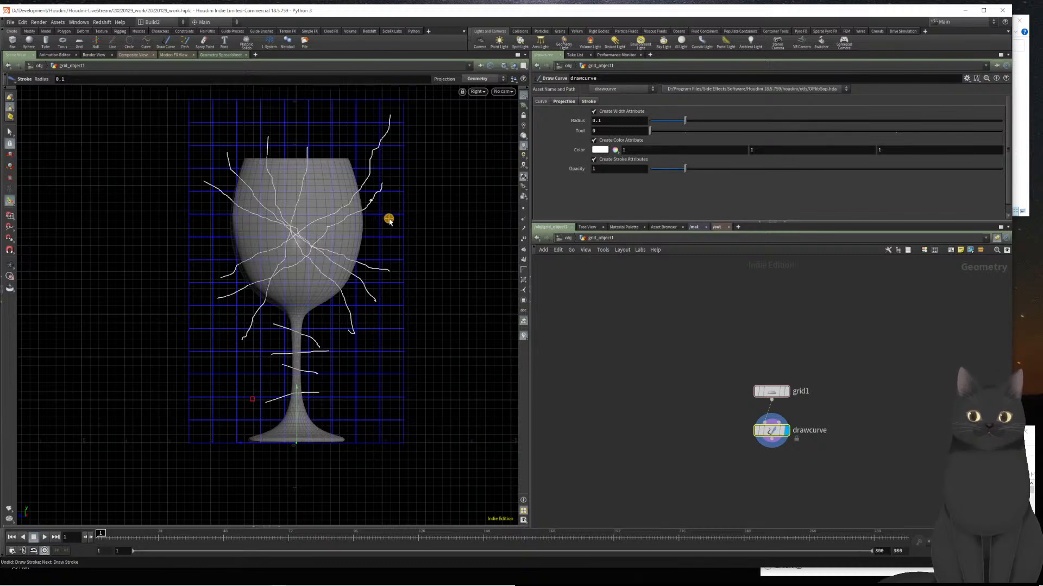
{"action": "mouse_move", "coordinate": [388, 220]}
{"action": "left_mouse_down"}
{"action": "mouse_move", "coordinate": [263, 239]}
{"action": "mouse_move", "coordinate": [314, 239]}
{"action": "left_mouse_up"}
{"action": "key", "text": "ctrl+z"}
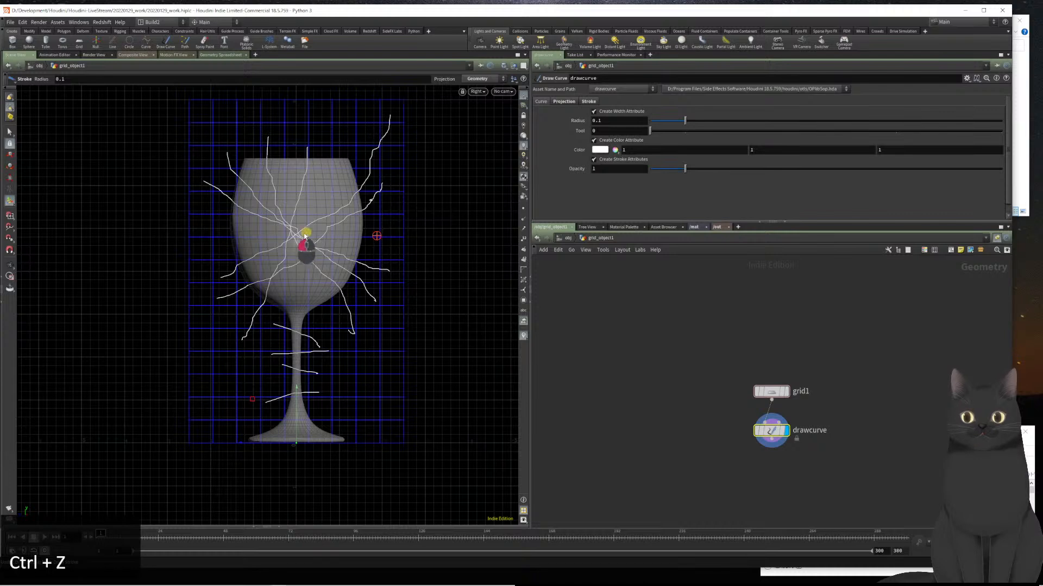
{"action": "left_click_drag", "start_coordinate": [221, 266], "coordinate": [205, 277]}
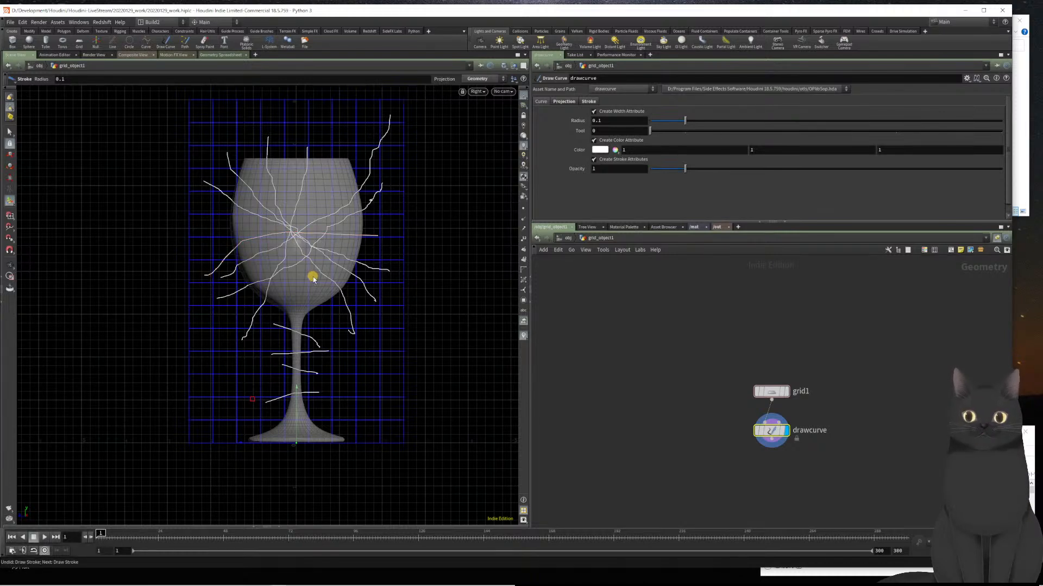
{"action": "key", "text": "ctrl+z"}
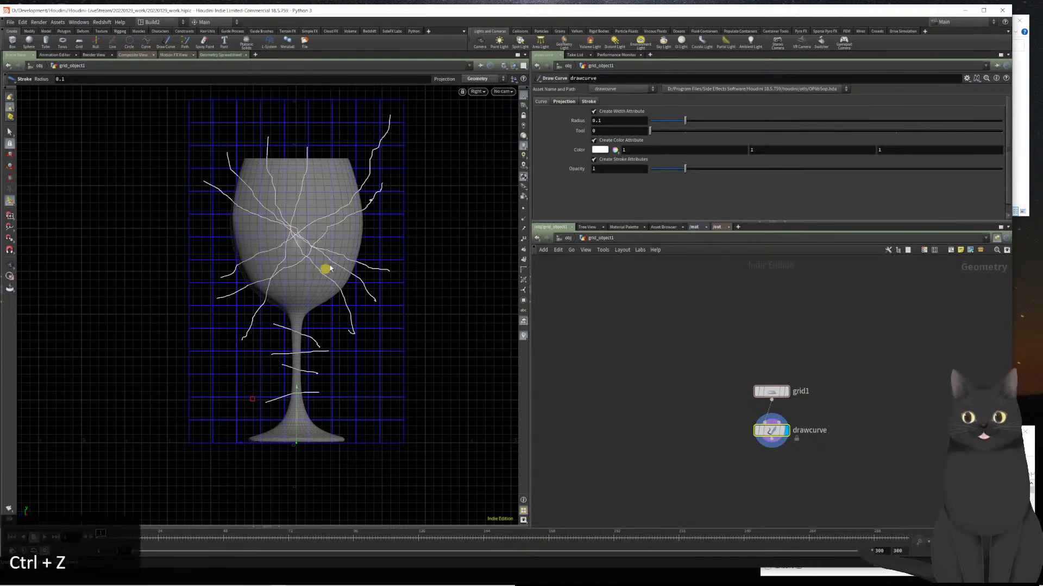
- Draw one more nearly horizontal crack stroke through the crossing point of the bowl and select all the drawn curves
{"action": "mouse_move", "coordinate": [379, 225]}
{"action": "left_mouse_down"}
{"action": "mouse_move", "coordinate": [277, 239]}
{"action": "mouse_move", "coordinate": [190, 268]}
{"action": "left_mouse_up"}
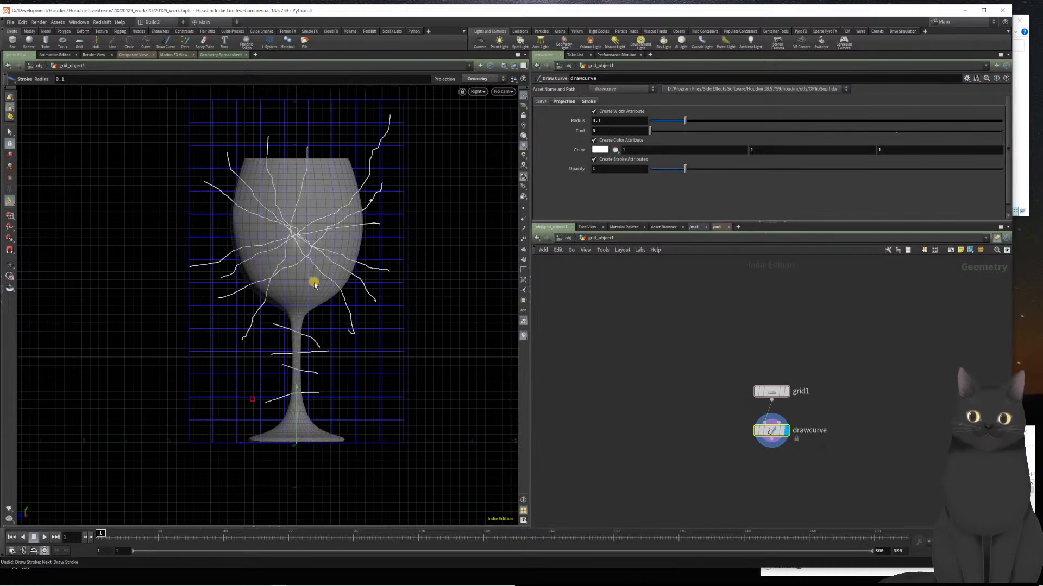
{"action": "key", "text": "n"}
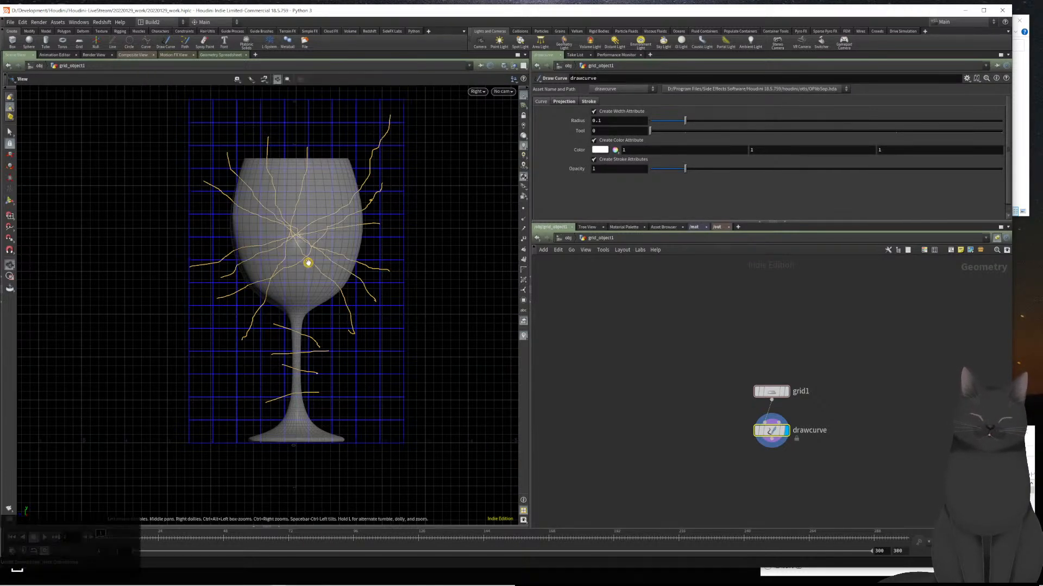
- Switch to a single perspective view and apply PolyExtrude to the selected crack curves
{"action": "key", "text": "space+b"}
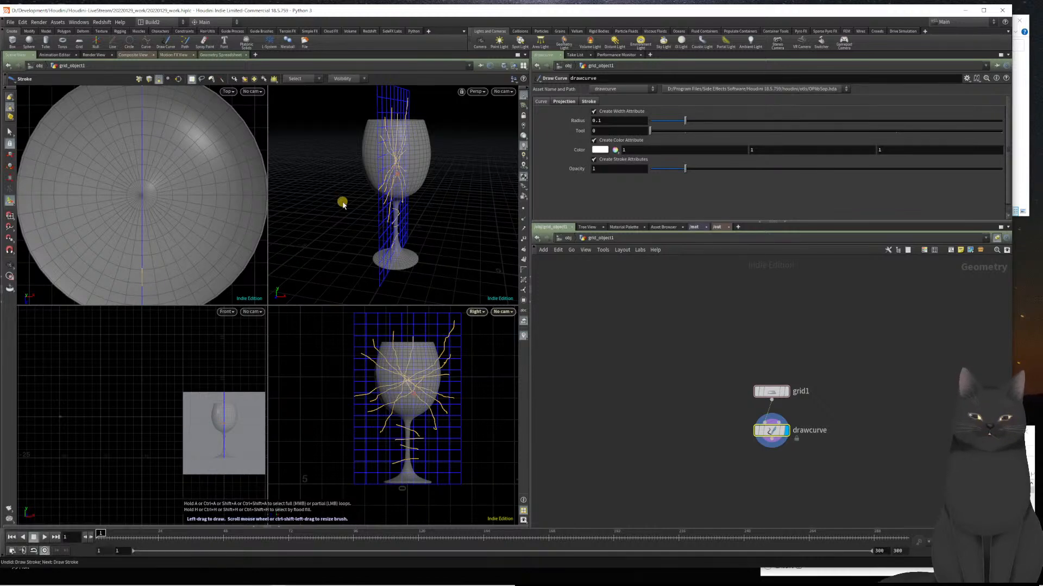
{"action": "key", "text": "space+b"}
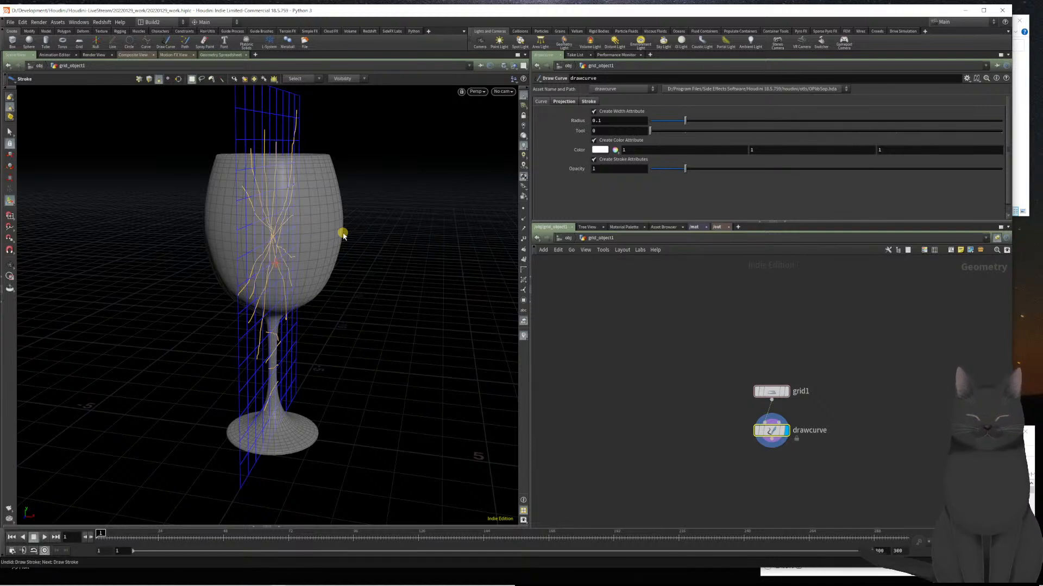
{"action": "key", "text": "c"}
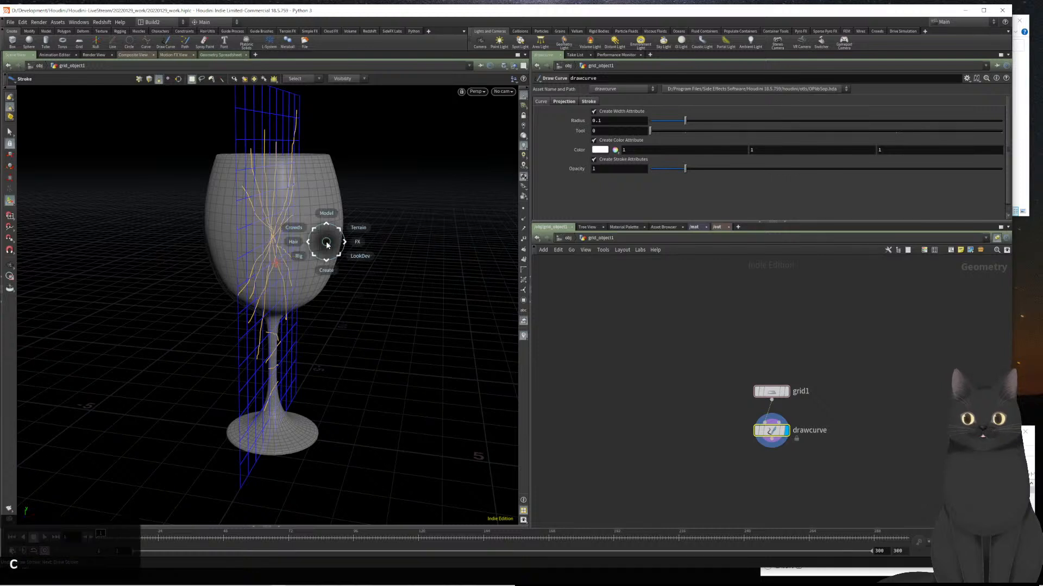
{"action": "mouse_move", "coordinate": [328, 195]}
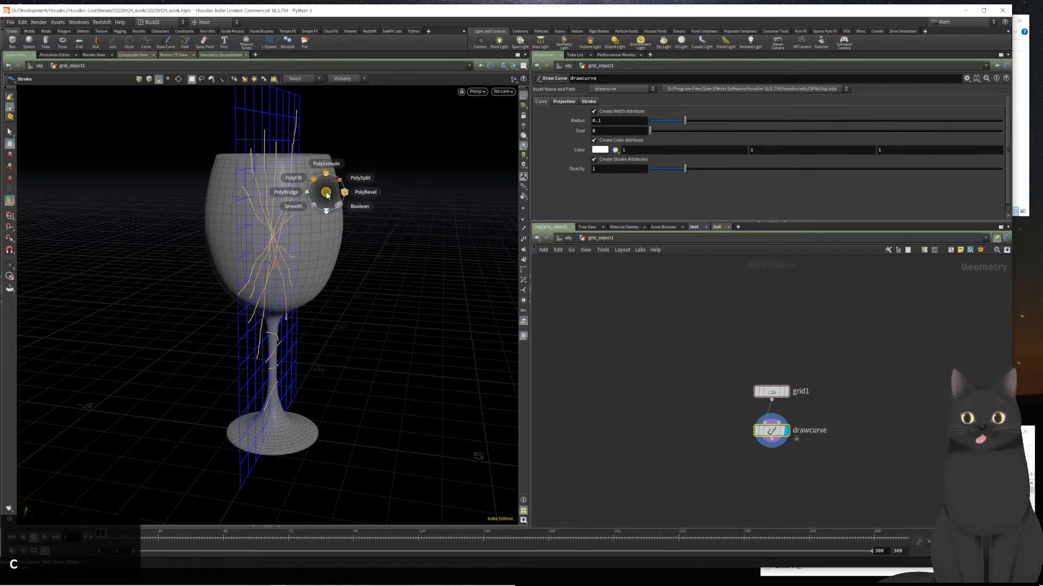
{"action": "left_click", "coordinate": [324, 164]}
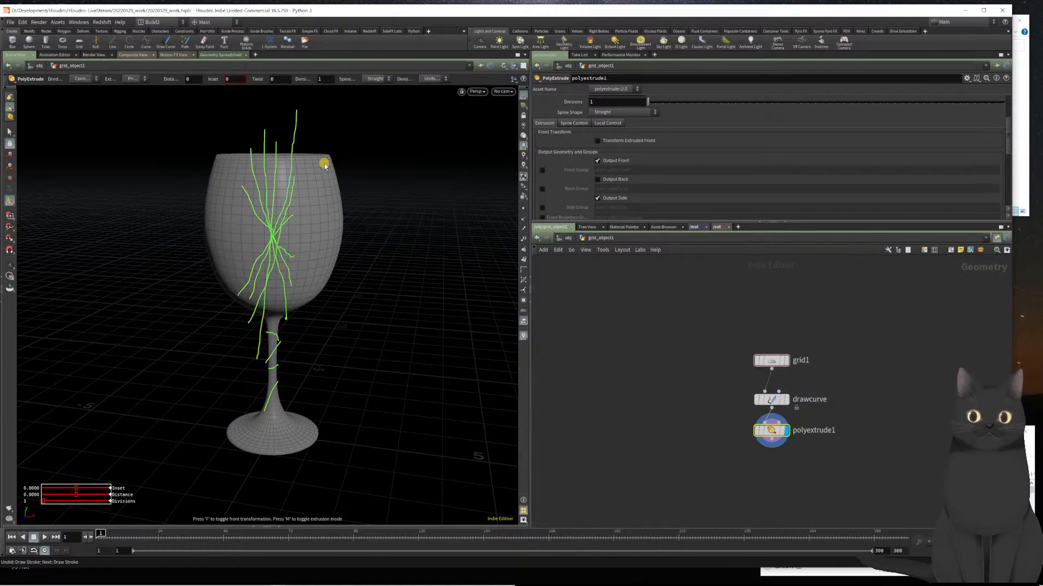
{"action": "key", "text": "Escape"}
{"action": "left_click_drag", "start_coordinate": [344, 263], "coordinate": [324, 270]}
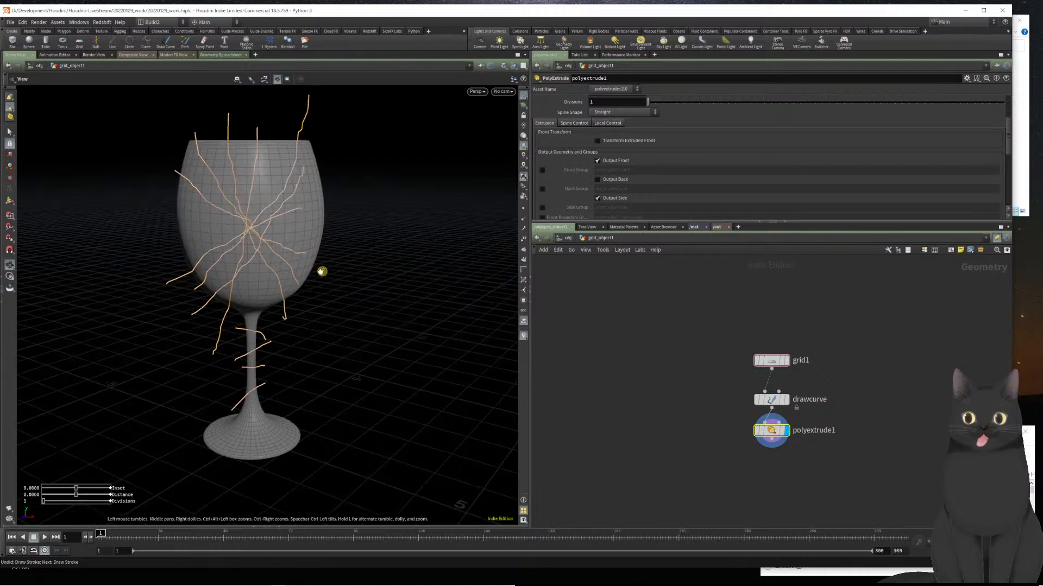
{"action": "key", "text": "Return"}
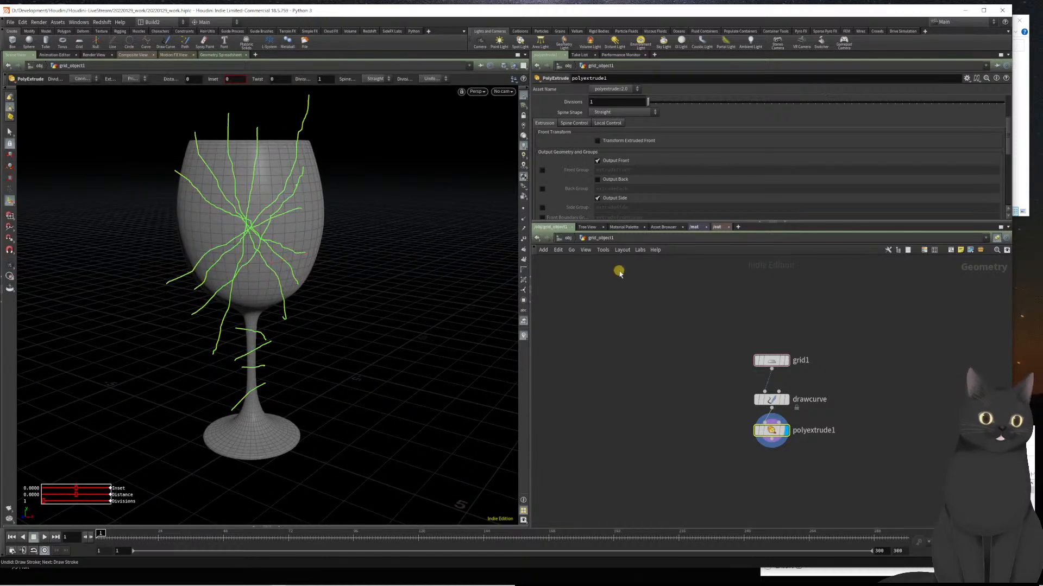
- Enable Transform Extruded Front on the PolyExtrude node and set its transform space to Global
{"action": "scroll", "coordinate": [703, 197], "scroll_direction": "down", "scroll_amount": 1}
{"action": "scroll", "coordinate": [702, 197], "scroll_direction": "down", "scroll_amount": 5}
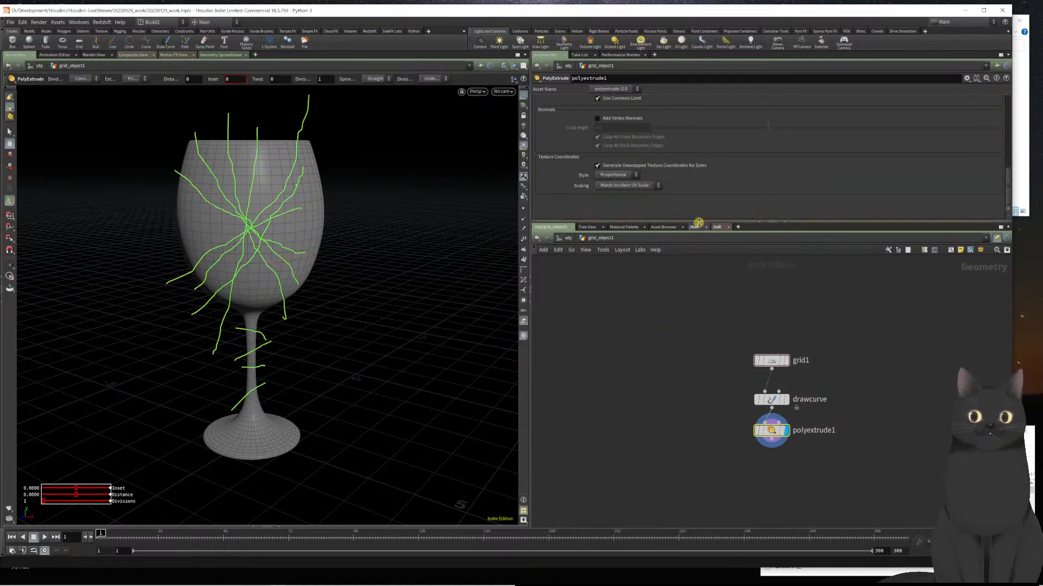
{"action": "scroll", "coordinate": [701, 193], "scroll_direction": "up", "scroll_amount": 6}
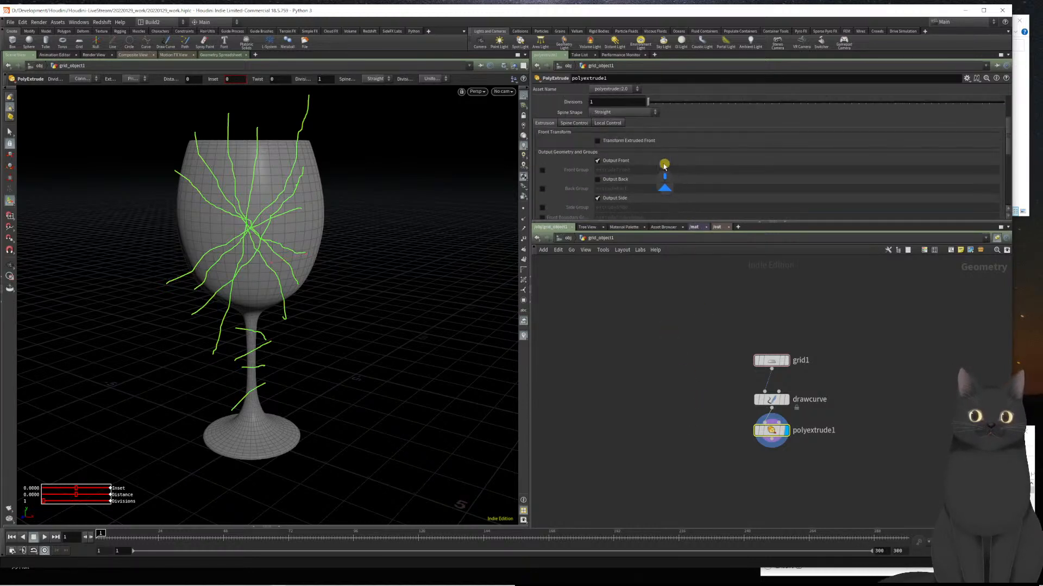
{"action": "left_click", "coordinate": [601, 140]}
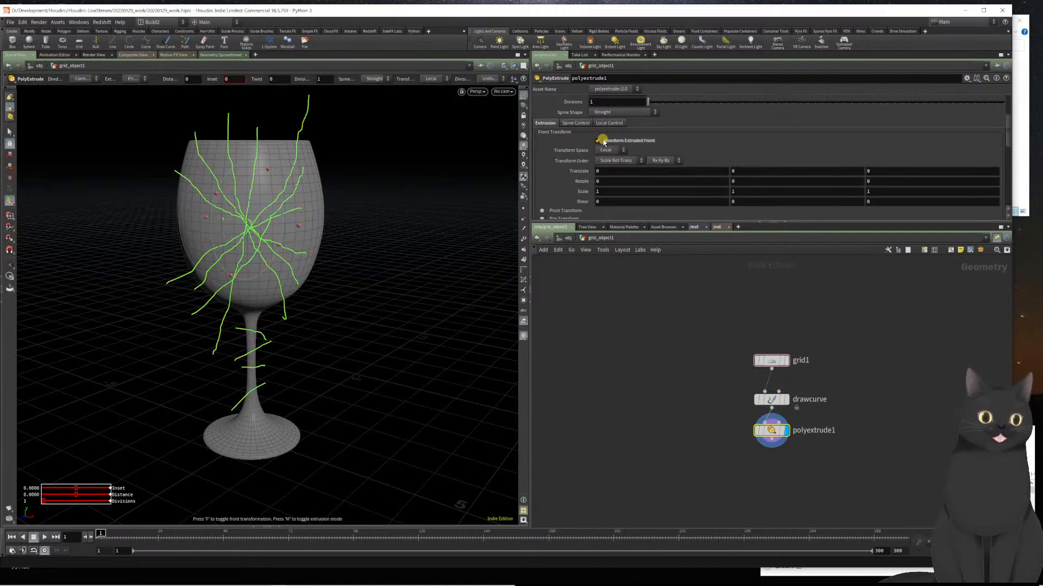
{"action": "left_click", "coordinate": [603, 152]}
{"action": "left_click", "coordinate": [608, 162]}
- Set the extruded front's X translation to -4.5 and check the resulting sheets from above
{"action": "left_click_drag", "start_coordinate": [615, 173], "coordinate": [576, 173]}
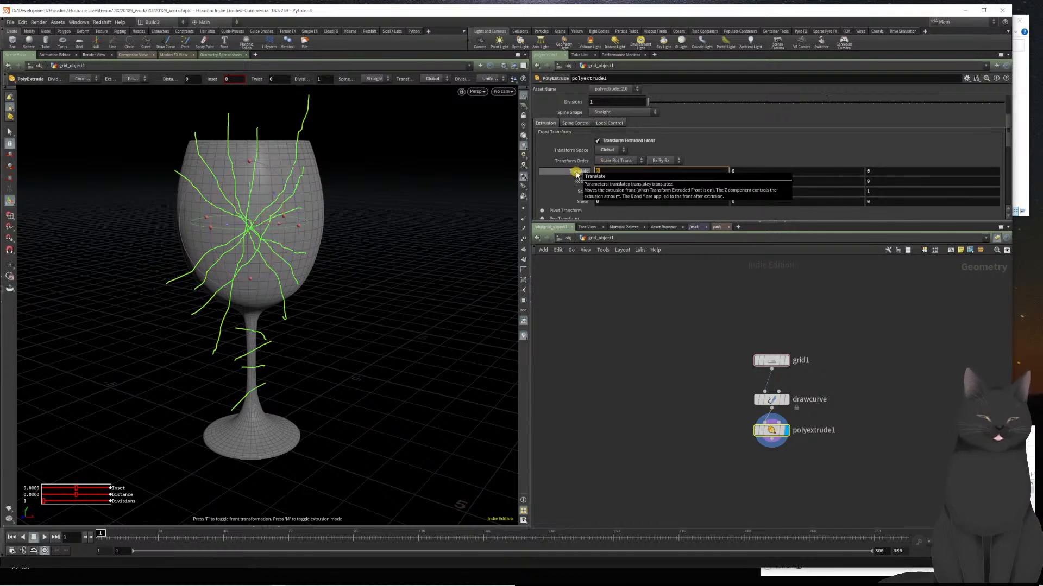
{"action": "type", "text": "-4.5"}
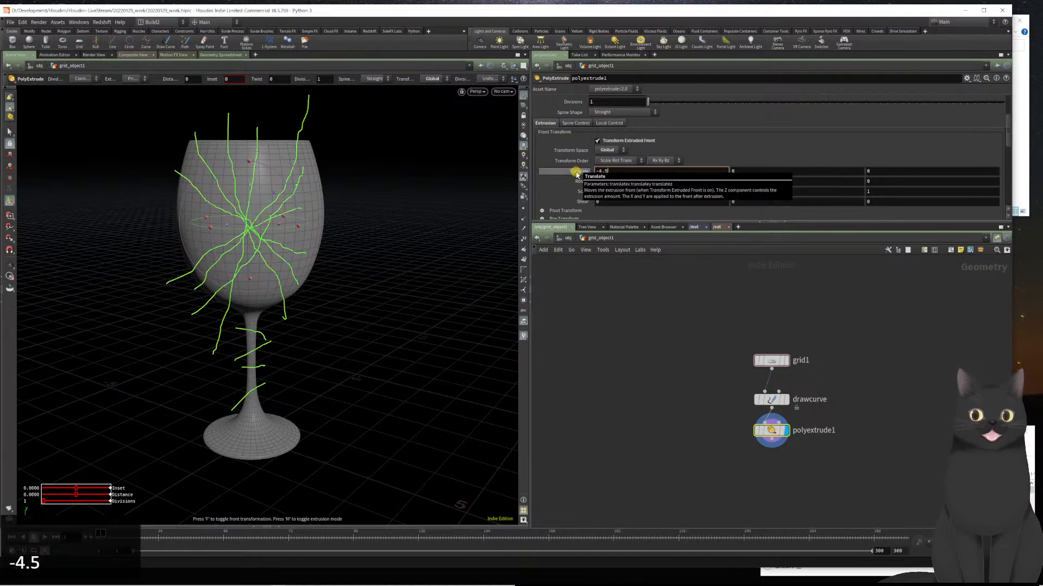
{"action": "key", "text": "Return"}
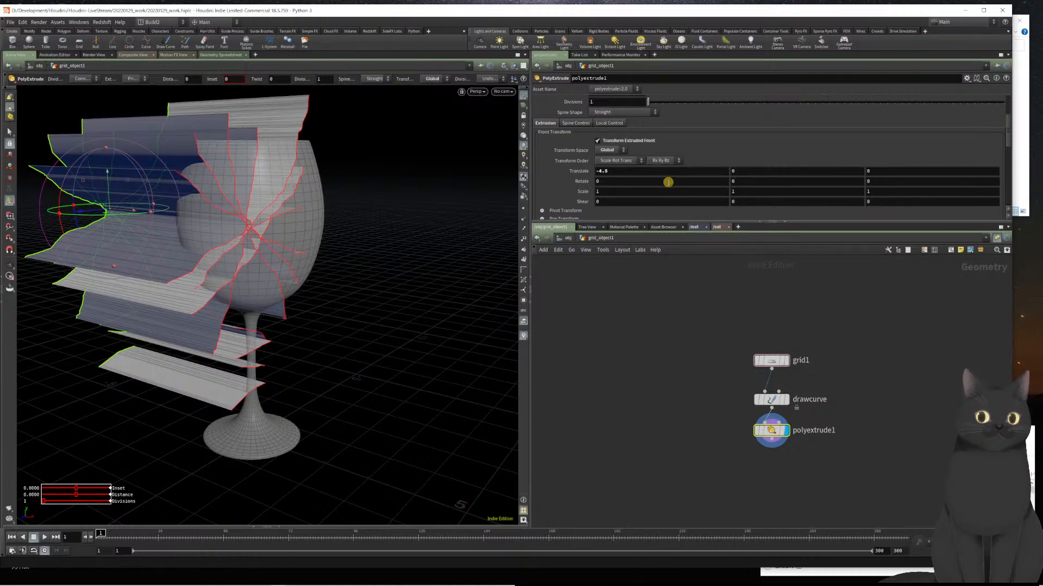
{"action": "key", "text": "Escape"}
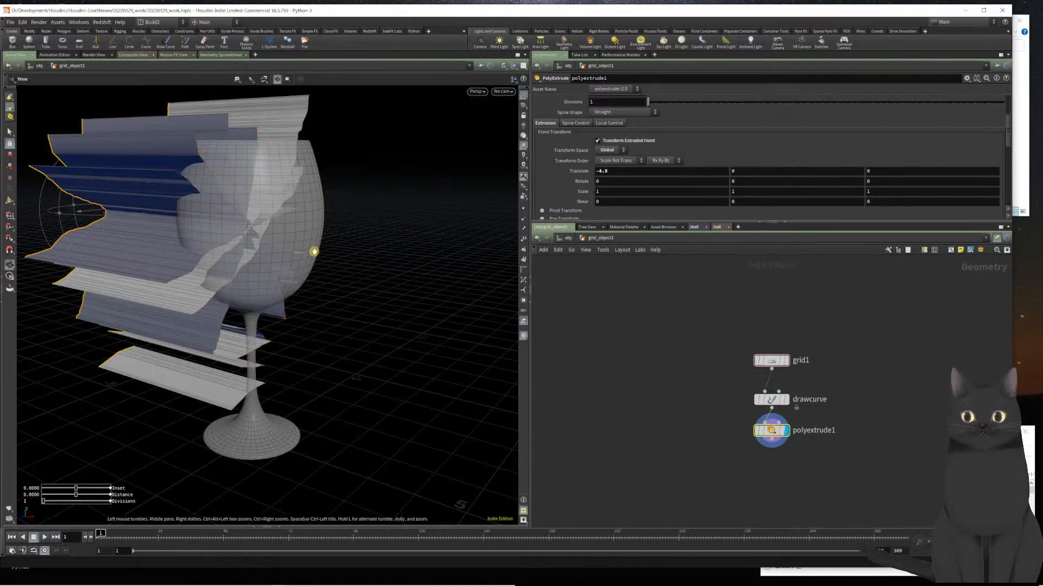
{"action": "left_click_drag", "start_coordinate": [312, 252], "coordinate": [325, 305]}
{"action": "key", "text": "Return"}
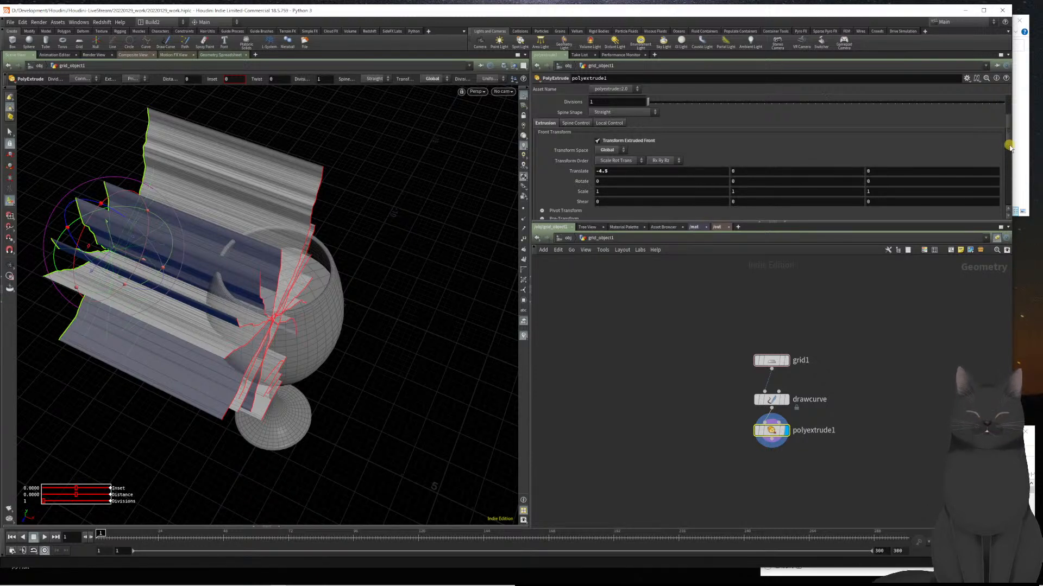
- Set the PolyExtrude divisions to 4 and check the subdivided crack sheets around the glass
{"action": "scroll", "coordinate": [1009, 146], "scroll_direction": "up", "scroll_amount": 3}
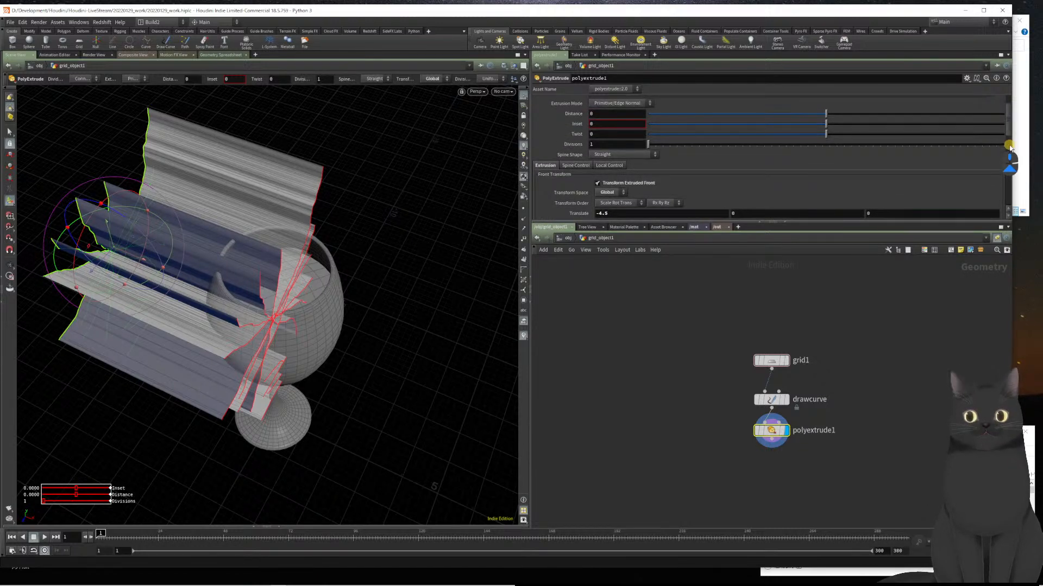
{"action": "scroll", "coordinate": [1009, 147], "scroll_direction": "down", "scroll_amount": 4}
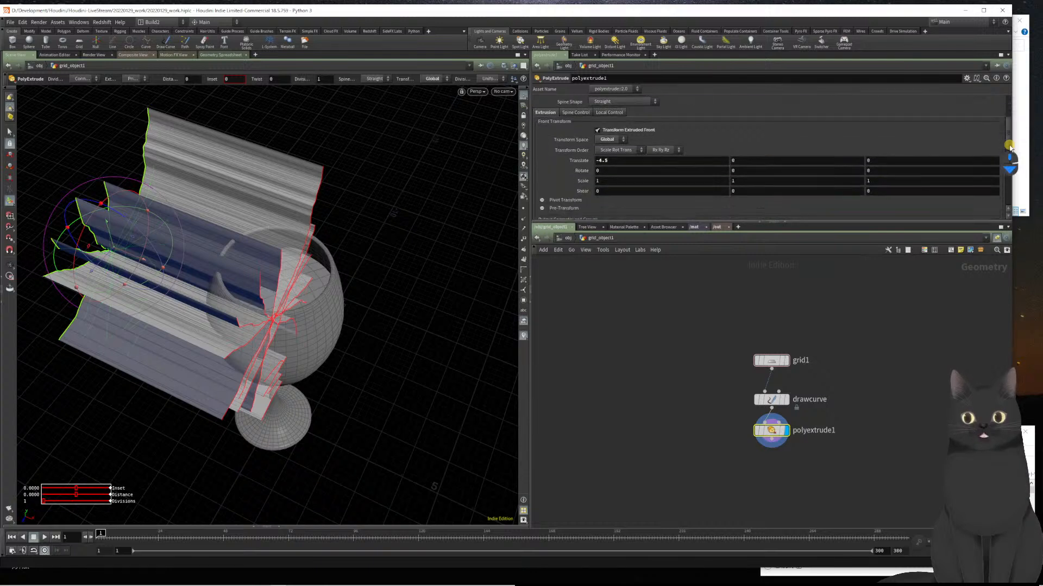
{"action": "scroll", "coordinate": [1009, 146], "scroll_direction": "up", "scroll_amount": 6}
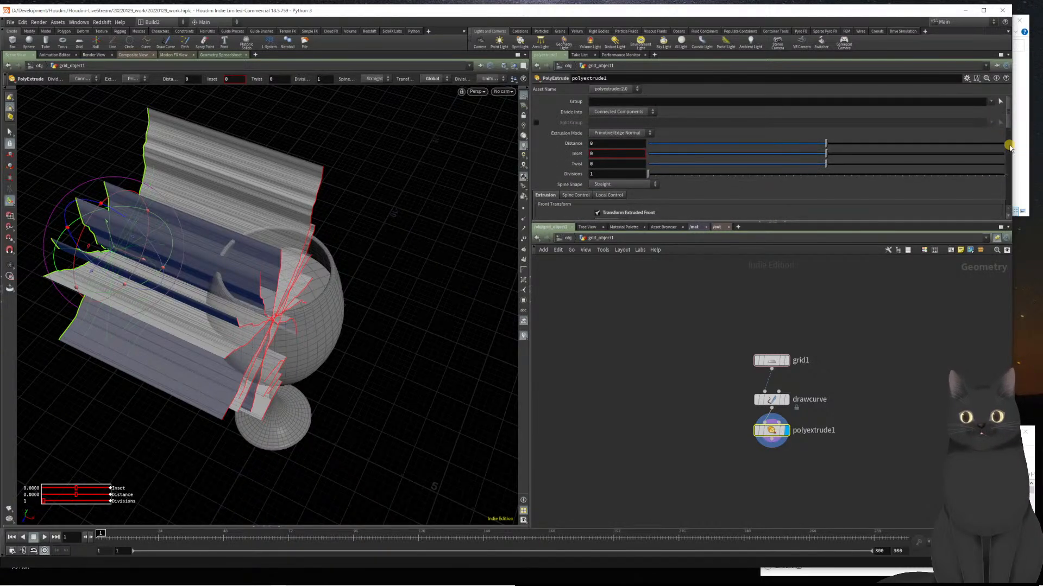
{"action": "left_click", "coordinate": [601, 174]}
{"action": "type", "text": "4"}
{"action": "key", "text": "Return"}
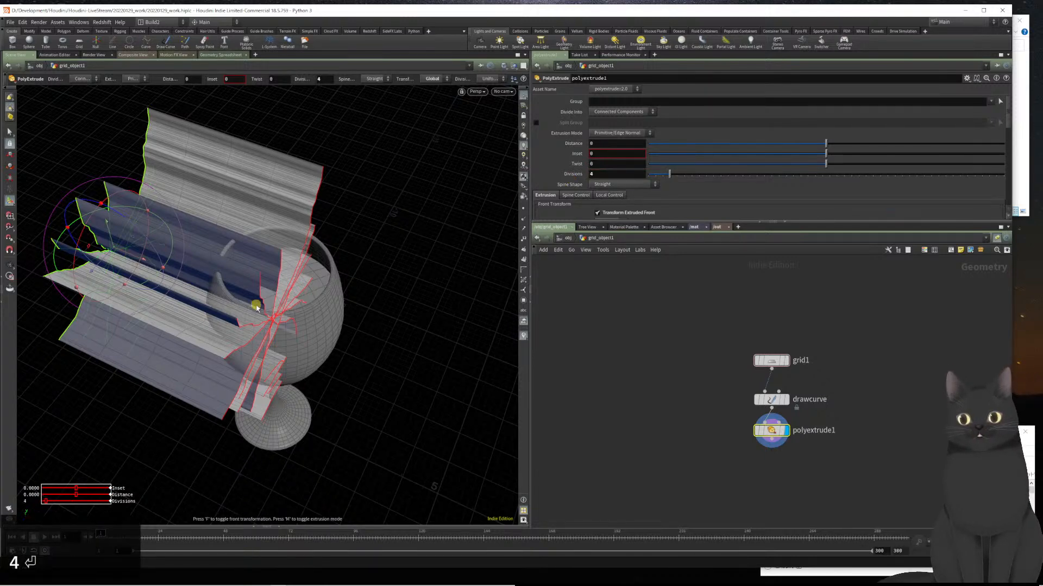
{"action": "key", "text": "Escape"}
{"action": "left_click_drag", "start_coordinate": [252, 303], "coordinate": [262, 267]}
{"action": "key", "text": "Return"}
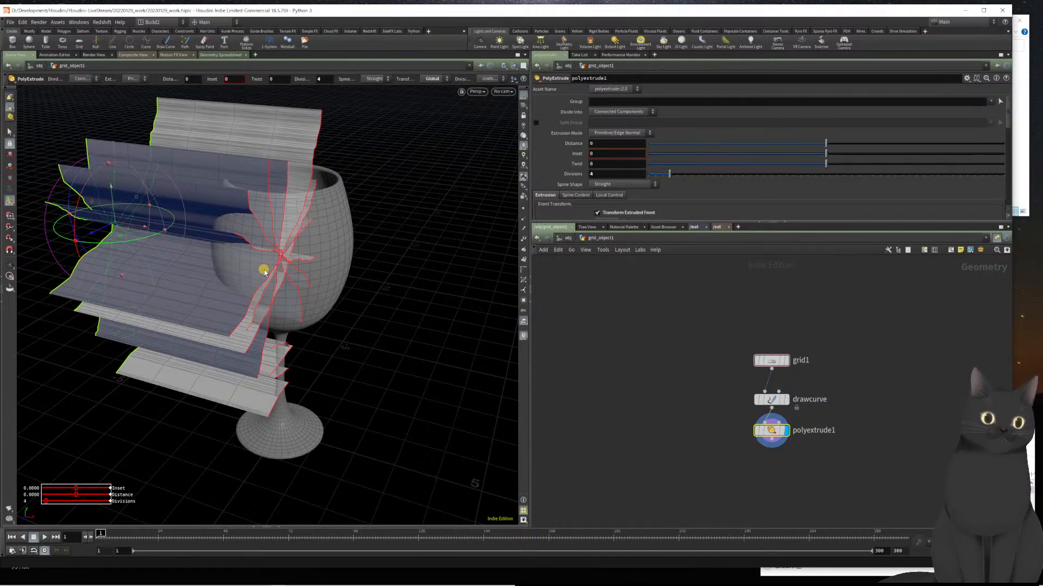
- Add a Transform node fed by polyextrude1, make it the displayed node and align it beneath the chain
{"action": "middle_click_drag", "start_coordinate": [686, 399], "coordinate": [689, 343]}
{"action": "left_click_drag", "start_coordinate": [759, 391], "coordinate": [745, 433]}
{"action": "type", "text": "trans"}
{"action": "key", "text": "Return"}
{"action": "left_click", "coordinate": [748, 435]}
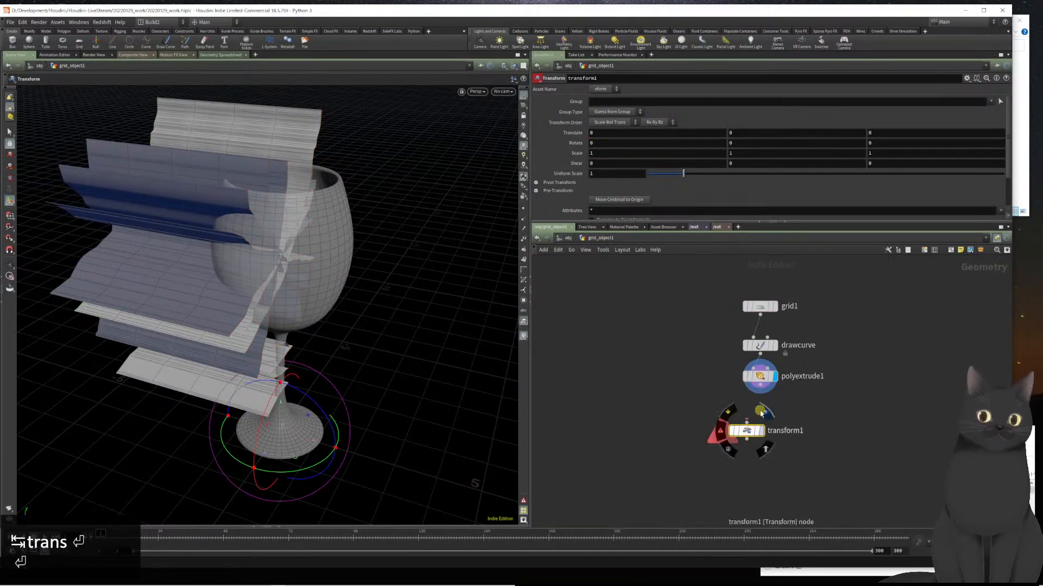
{"action": "key", "text": "r"}
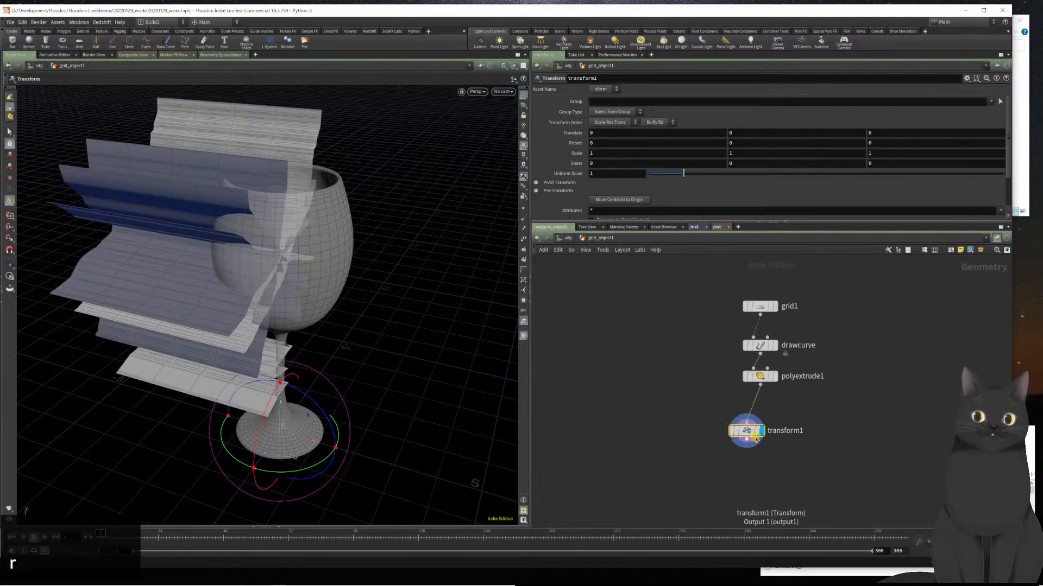
{"action": "left_click_drag", "start_coordinate": [754, 438], "coordinate": [768, 423]}
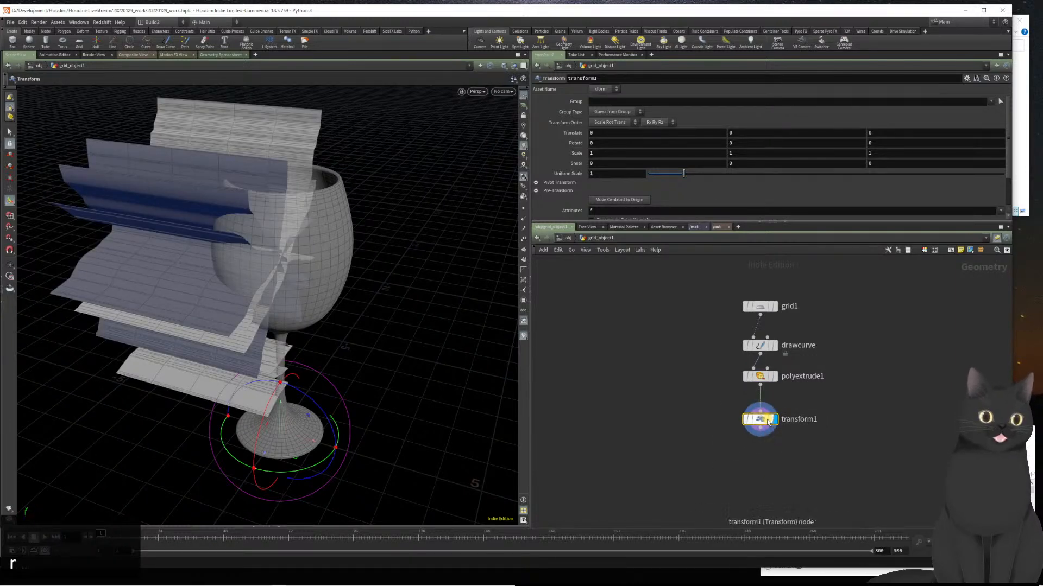
- Set the Transform node's X translation to 2.25 so the extruded sheets pass through the glass
{"action": "left_click", "coordinate": [623, 136]}
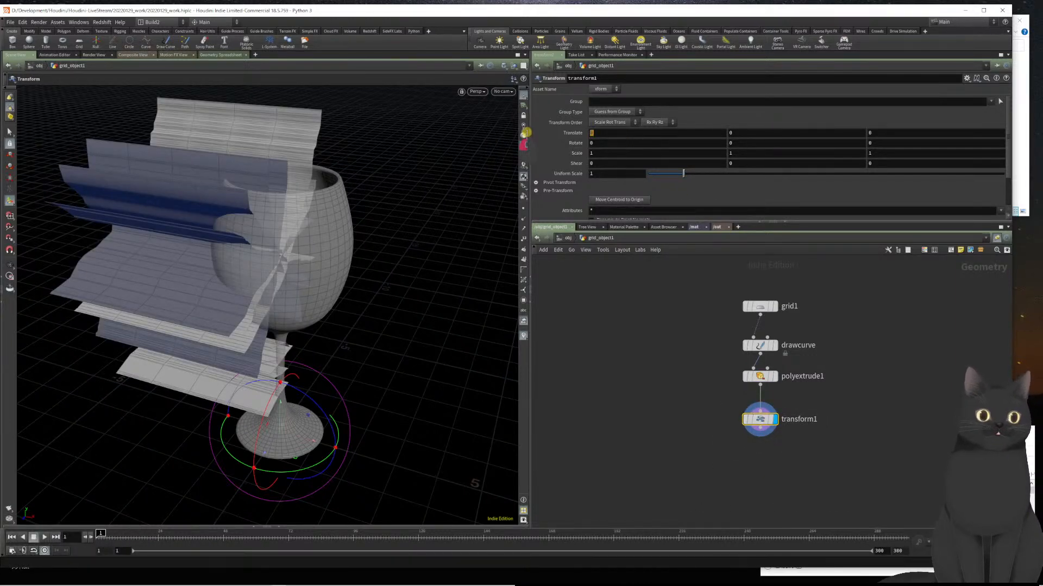
{"action": "type", "text": "2.2."}
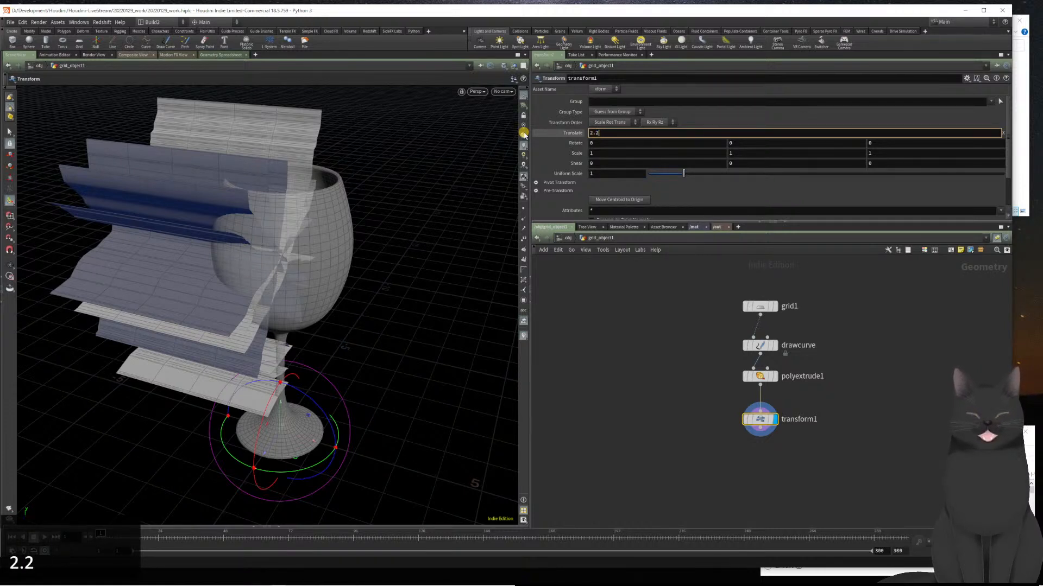
{"action": "key", "text": "Return"}
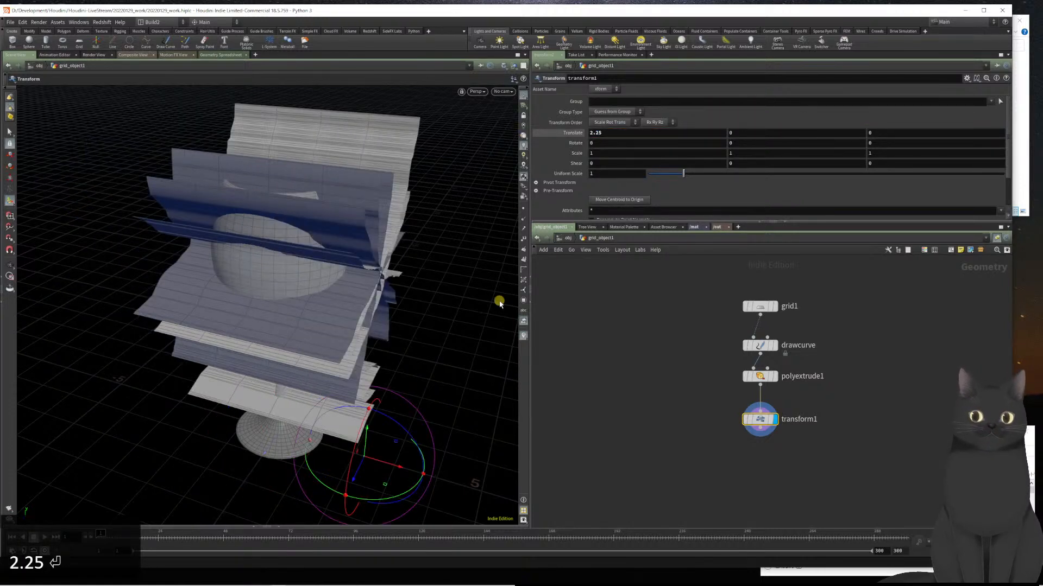
{"action": "left_click_drag", "start_coordinate": [368, 346], "coordinate": [338, 342], "text": "alt"}
{"action": "key", "text": "t"}
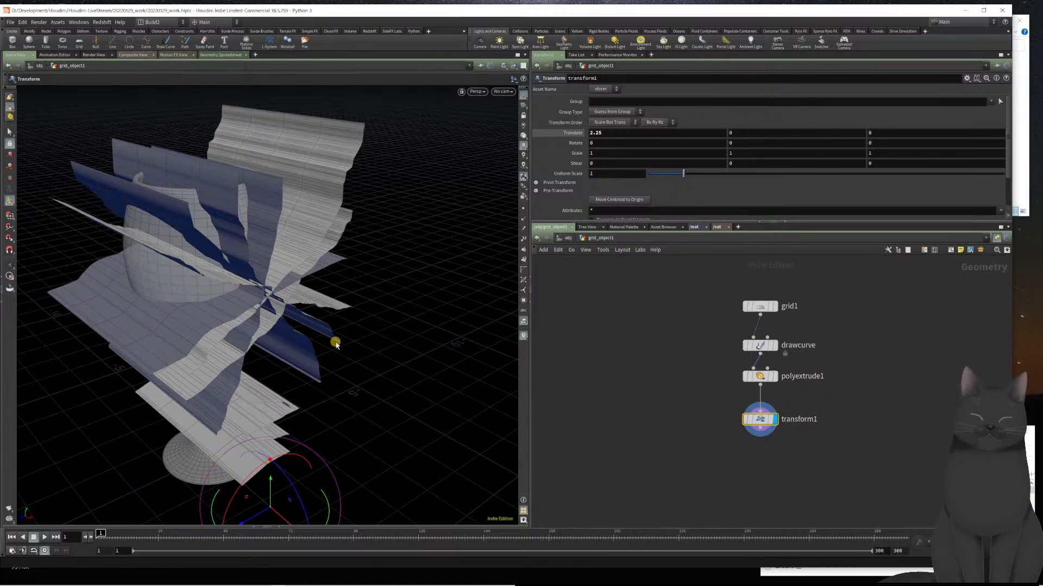
- Display the geometry in wireframe and inspect how the crack sheets run through the glass
{"action": "key", "text": "w"}
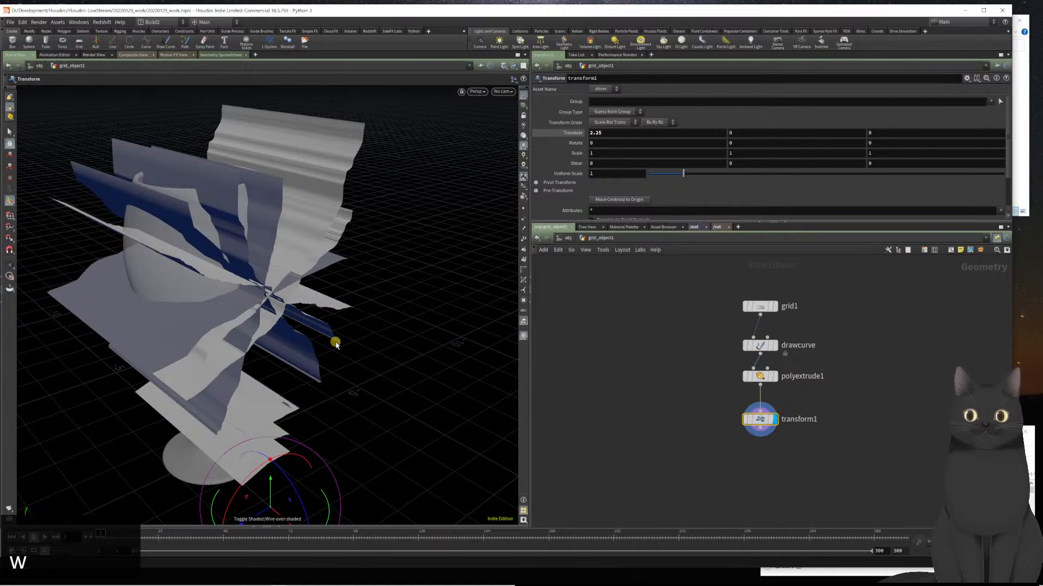
{"action": "key", "text": "w"}
{"action": "key", "text": "w"}
{"action": "key", "text": "w"}
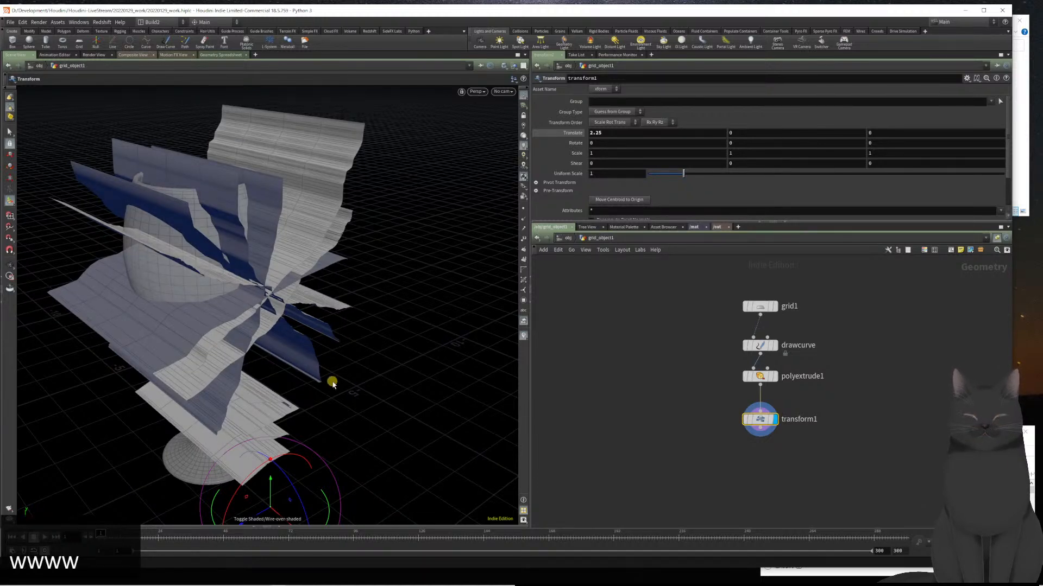
{"action": "key", "text": "w"}
{"action": "mouse_move", "coordinate": [391, 362]}
{"action": "left_mouse_down"}
{"action": "mouse_move", "coordinate": [354, 365]}
{"action": "mouse_move", "coordinate": [405, 363]}
{"action": "mouse_move", "coordinate": [417, 336]}
{"action": "mouse_move", "coordinate": [390, 372]}
{"action": "left_mouse_up"}
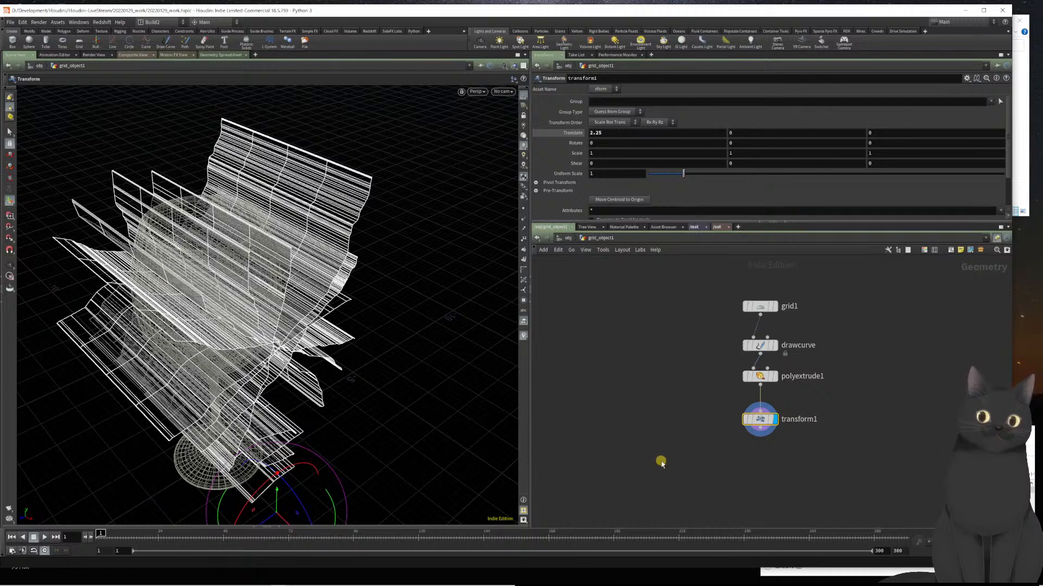
{"action": "middle_click_drag", "start_coordinate": [657, 459], "coordinate": [658, 423]}
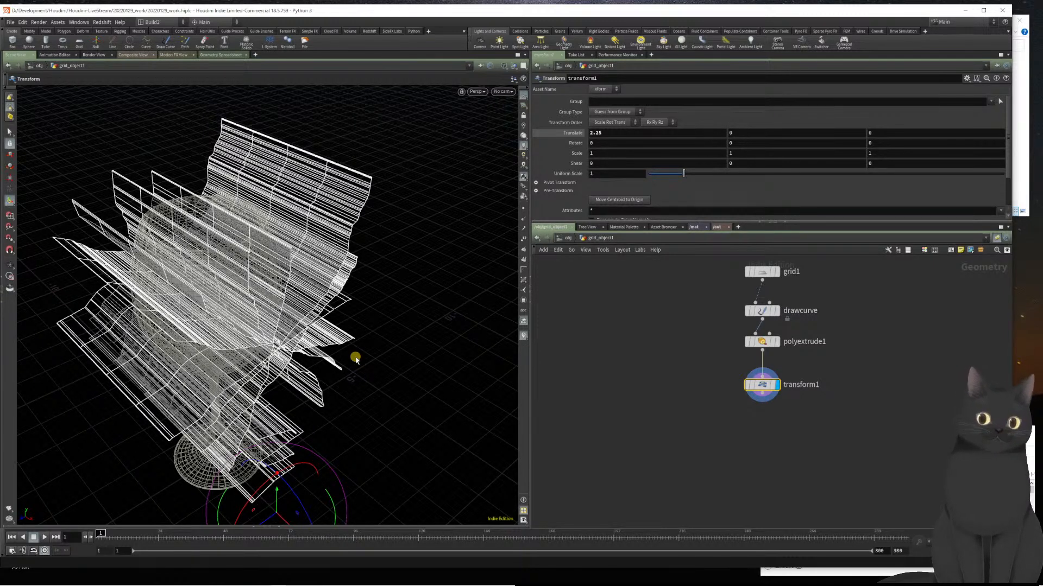
{"action": "left_click_drag", "start_coordinate": [345, 357], "coordinate": [367, 361]}
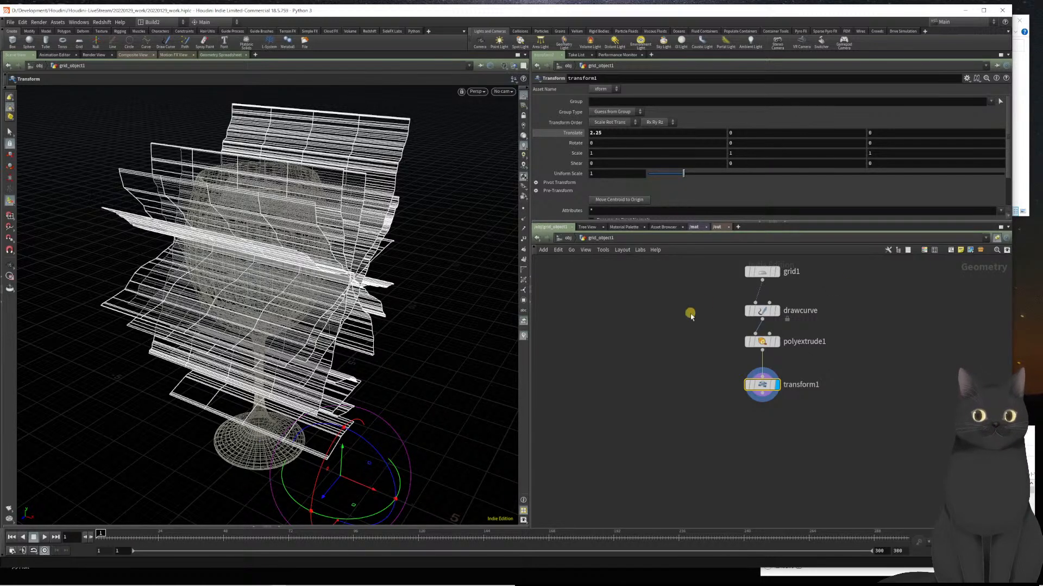
- Duplicate the whole wide crack sheet crossing the lower bowl and rotate the copy about -27 degrees around Z
{"action": "left_click", "coordinate": [9, 132]}
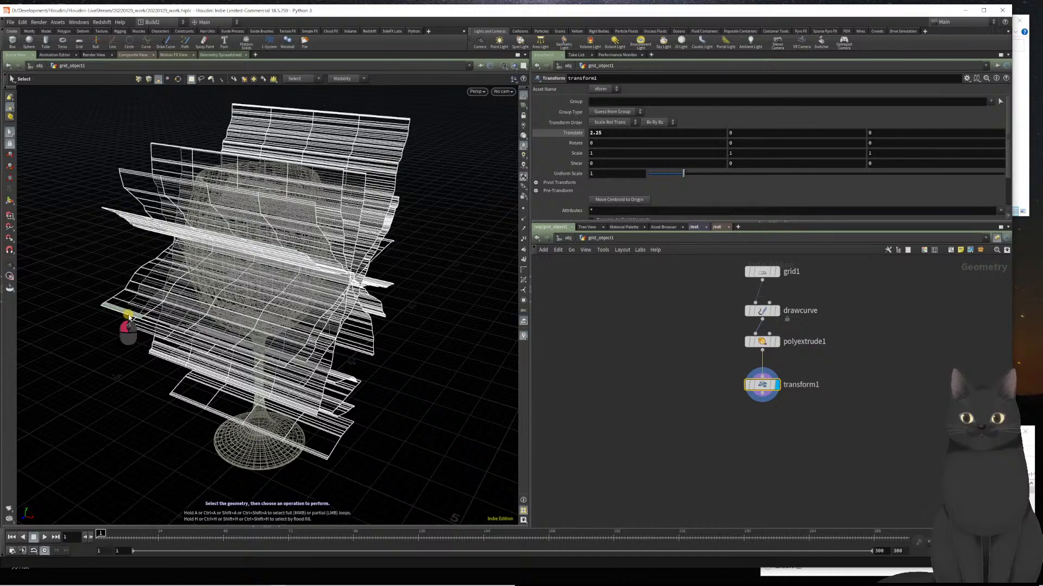
{"action": "double_click", "coordinate": [129, 318]}
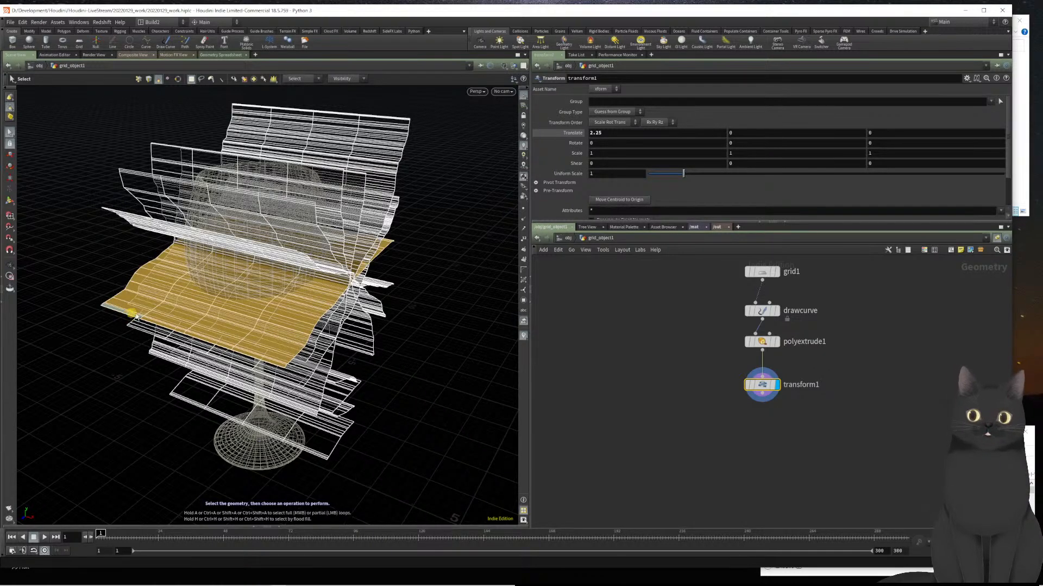
{"action": "left_click_drag", "start_coordinate": [202, 309], "coordinate": [179, 313], "text": "alt"}
{"action": "key", "text": "s"}
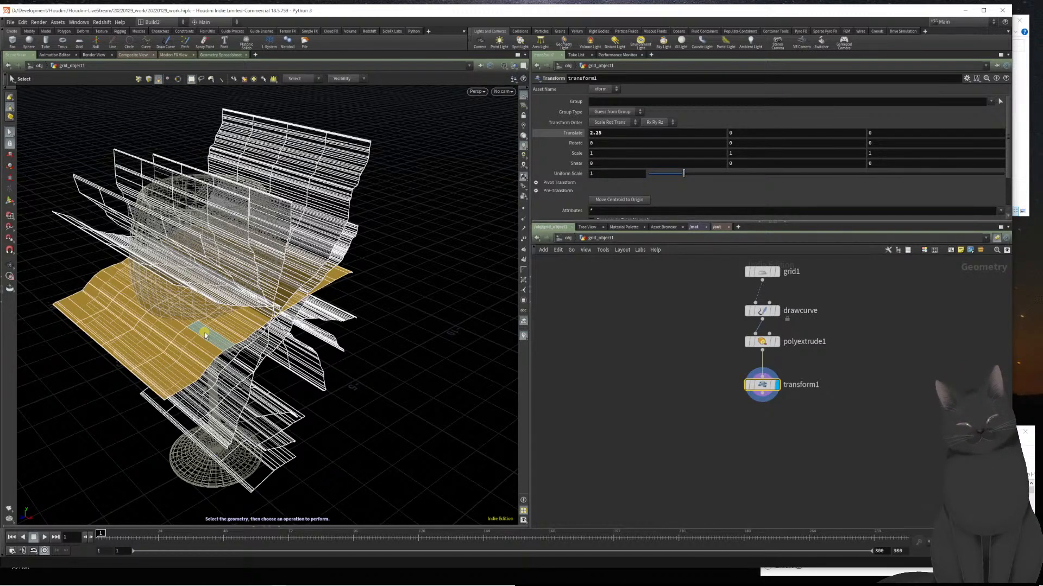
{"action": "key", "text": "Tab"}
{"action": "type", "text": "dup"}
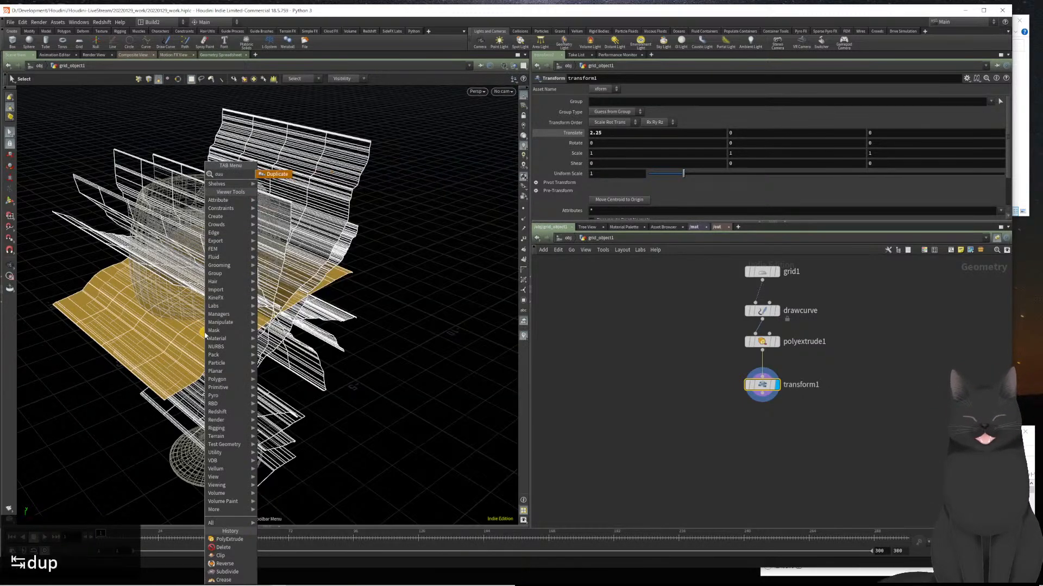
{"action": "type", "text": "lica"}
{"action": "key", "text": "Return"}
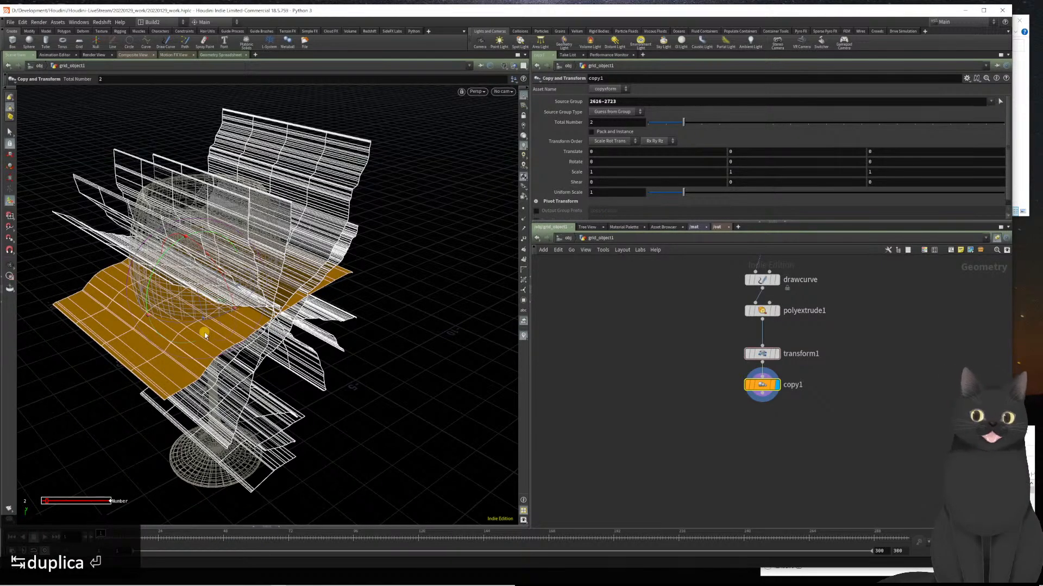
{"action": "left_click_drag", "start_coordinate": [201, 330], "coordinate": [211, 289]}
{"action": "key", "text": "Return"}
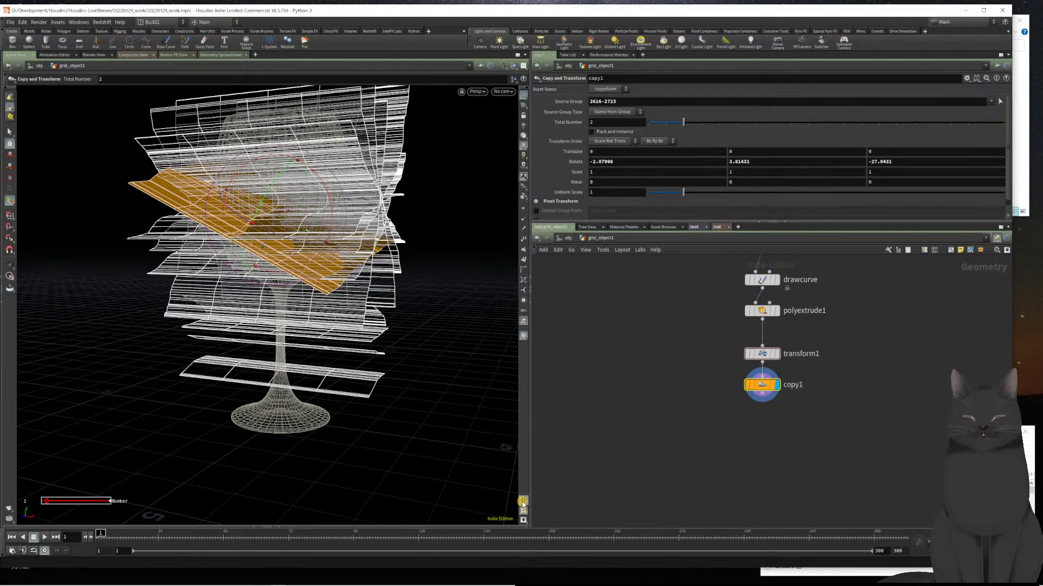
- Set the viewport's geometry information to Always On and compare the counts with copy1 bypassed and active
{"action": "left_click", "coordinate": [523, 502]}
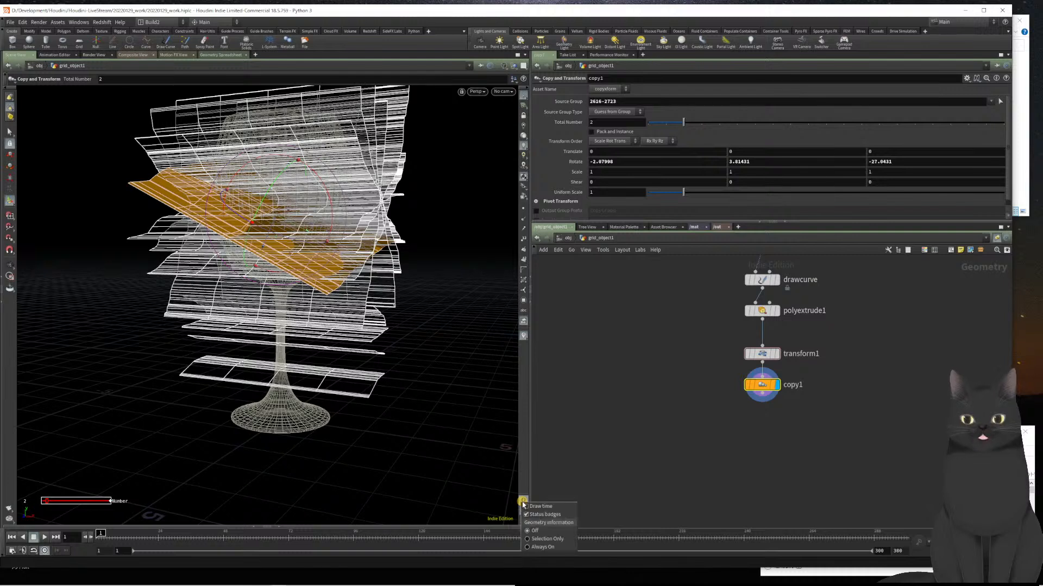
{"action": "left_click", "coordinate": [539, 547]}
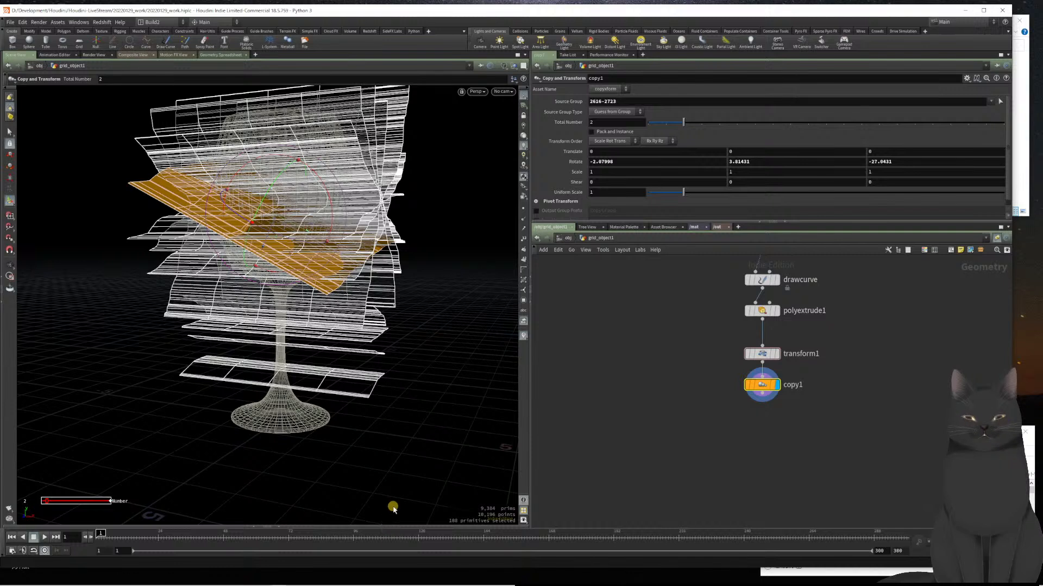
{"action": "mouse_move", "coordinate": [746, 372]}
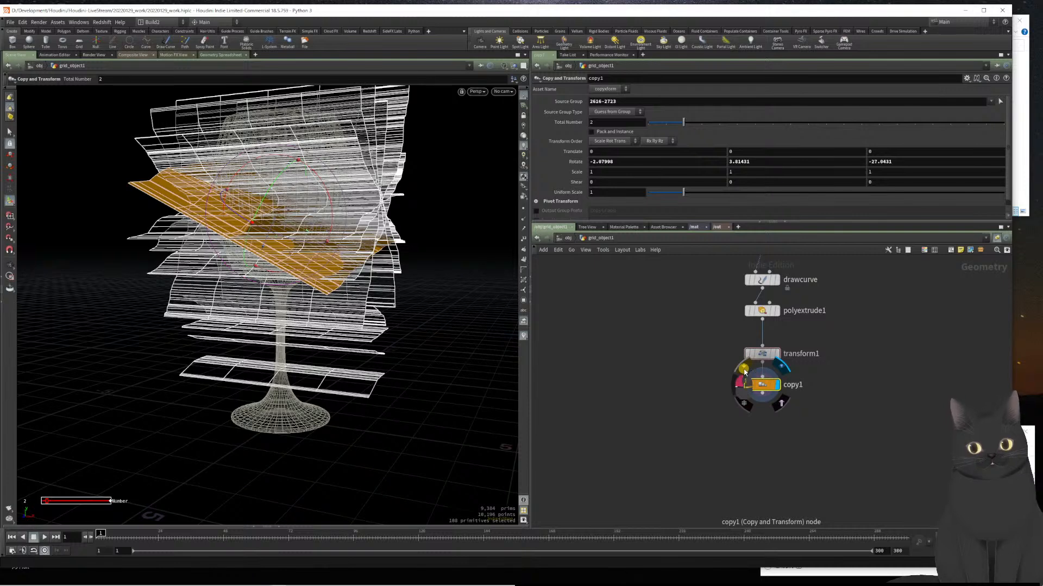
{"action": "left_click", "coordinate": [745, 371]}
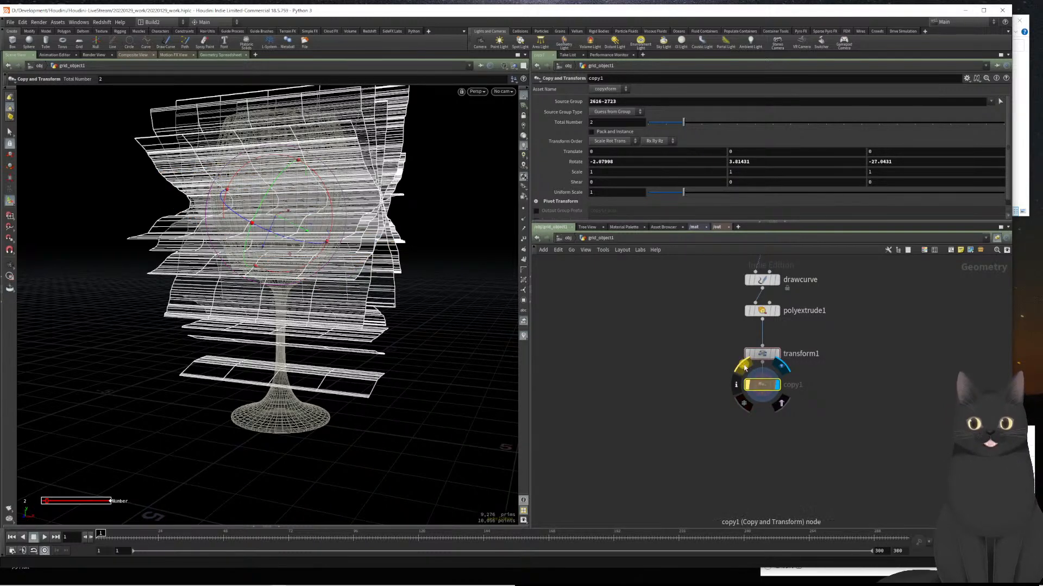
{"action": "left_click", "coordinate": [746, 371]}
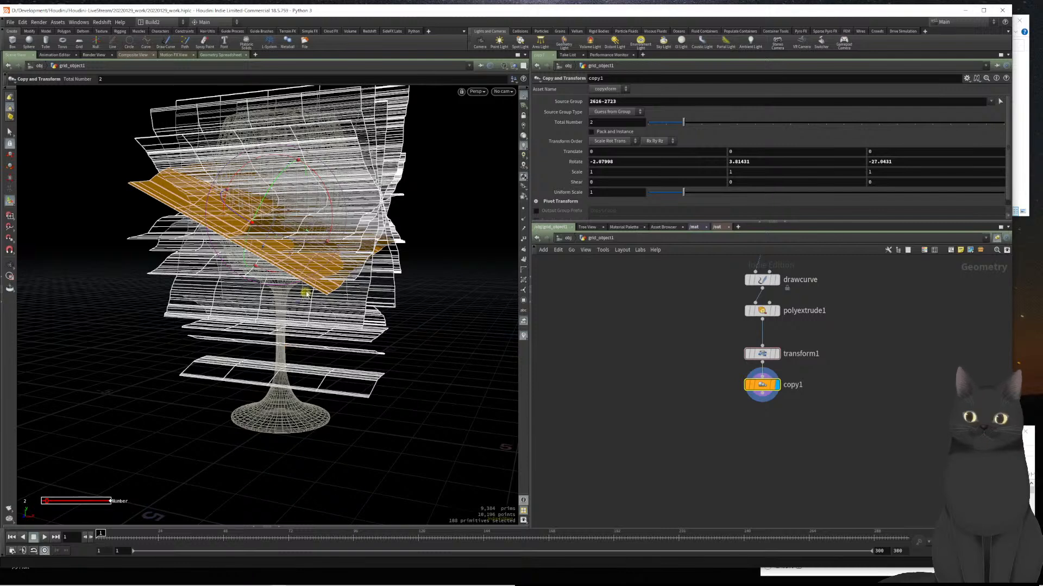
- Rotate the duplicated sheet further, to about 31.17, 5.85 and -42.49 degrees, so it cuts the bowl at a steep angle
{"action": "key", "text": "space"}
{"action": "left_click_drag", "start_coordinate": [380, 310], "coordinate": [351, 332]}
{"action": "key", "text": "Return"}
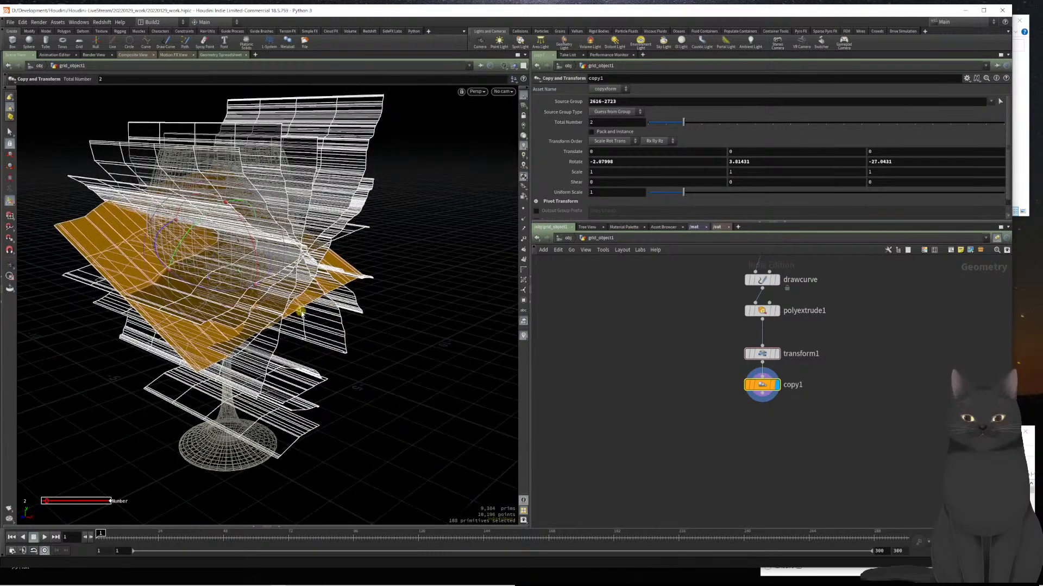
{"action": "key", "text": "space"}
{"action": "left_click_drag", "start_coordinate": [298, 321], "coordinate": [318, 327]}
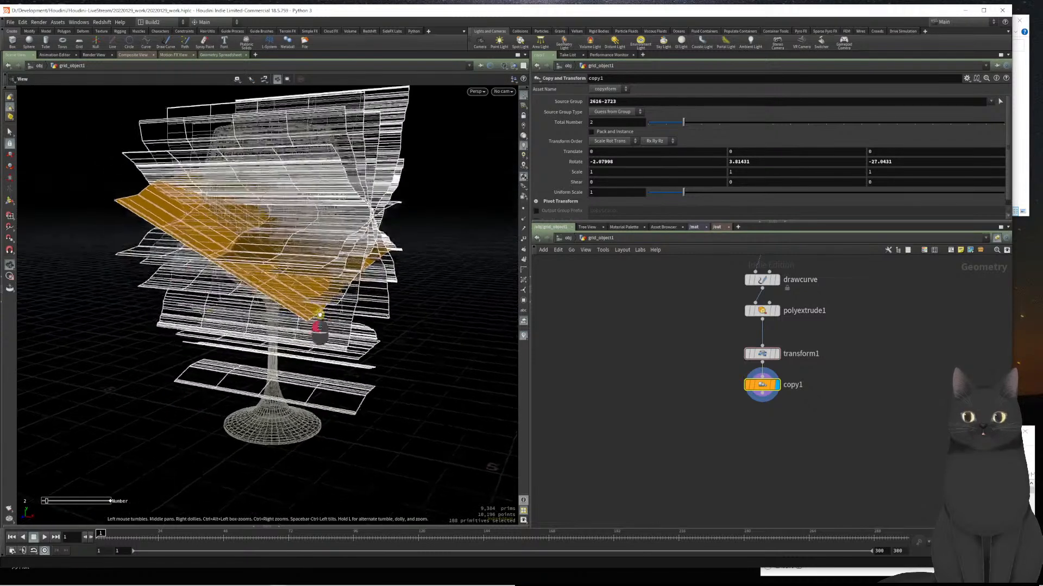
{"action": "left_click_drag", "start_coordinate": [321, 215], "coordinate": [318, 226]}
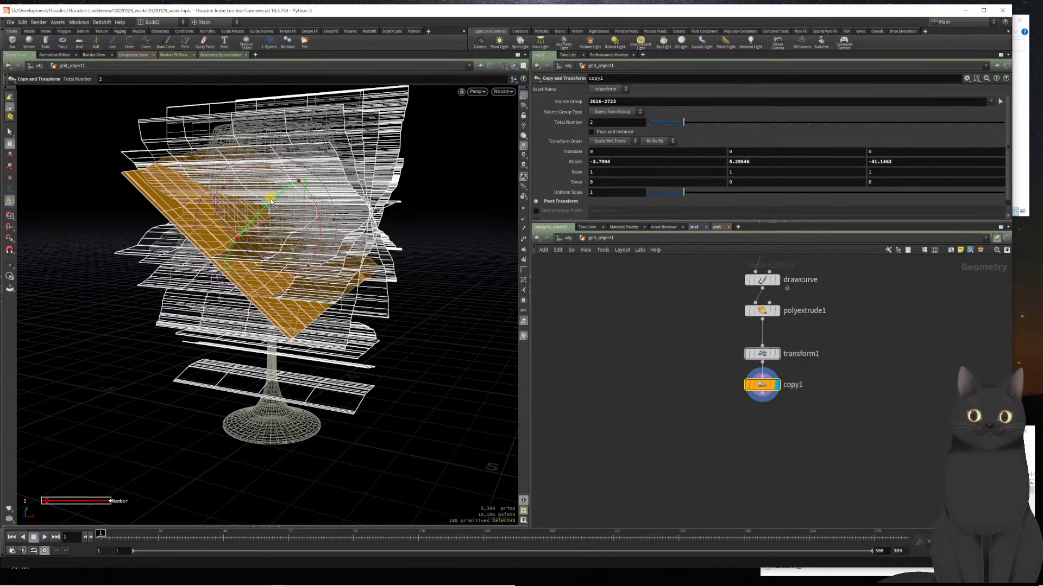
{"action": "left_click_drag", "start_coordinate": [352, 247], "coordinate": [195, 233], "text": "alt"}
{"action": "left_click_drag", "start_coordinate": [330, 267], "coordinate": [298, 281], "text": "alt"}
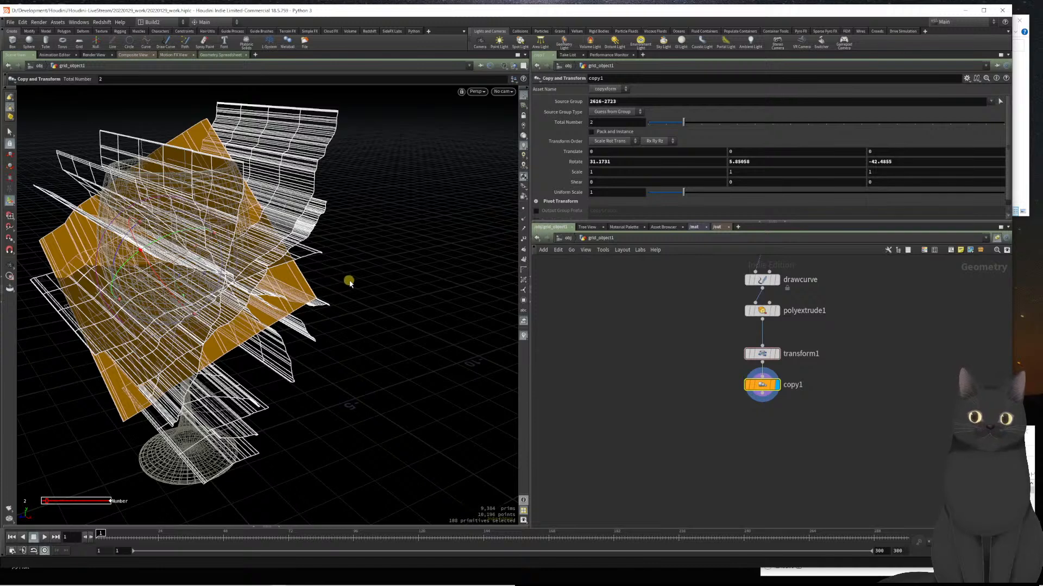
{"action": "left_click_drag", "start_coordinate": [359, 281], "coordinate": [347, 302], "text": "alt"}
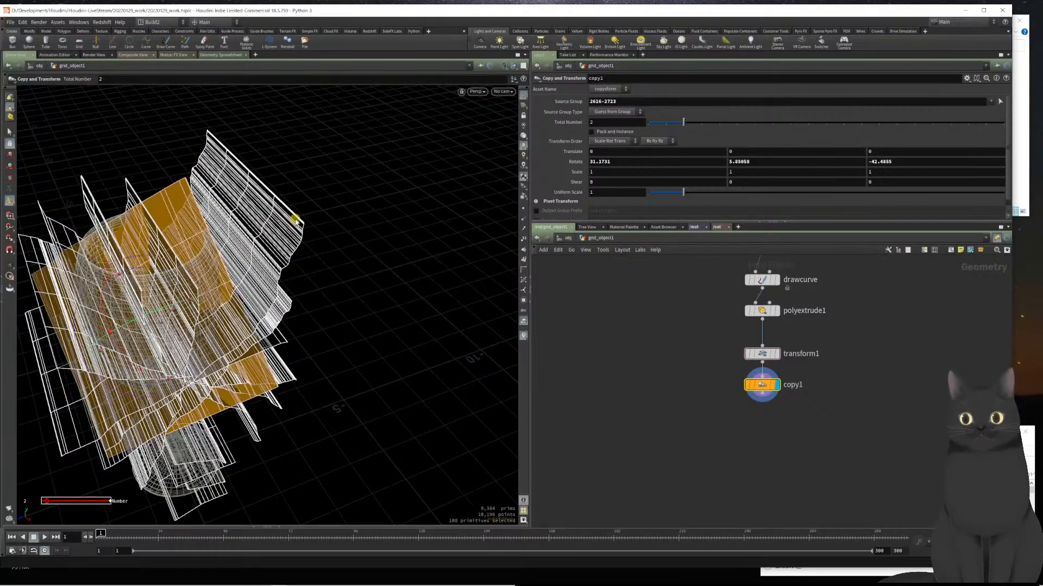
- Duplicate the entire wide crack sheet that sweeps past the side of the bowl
{"action": "left_click", "coordinate": [9, 132]}
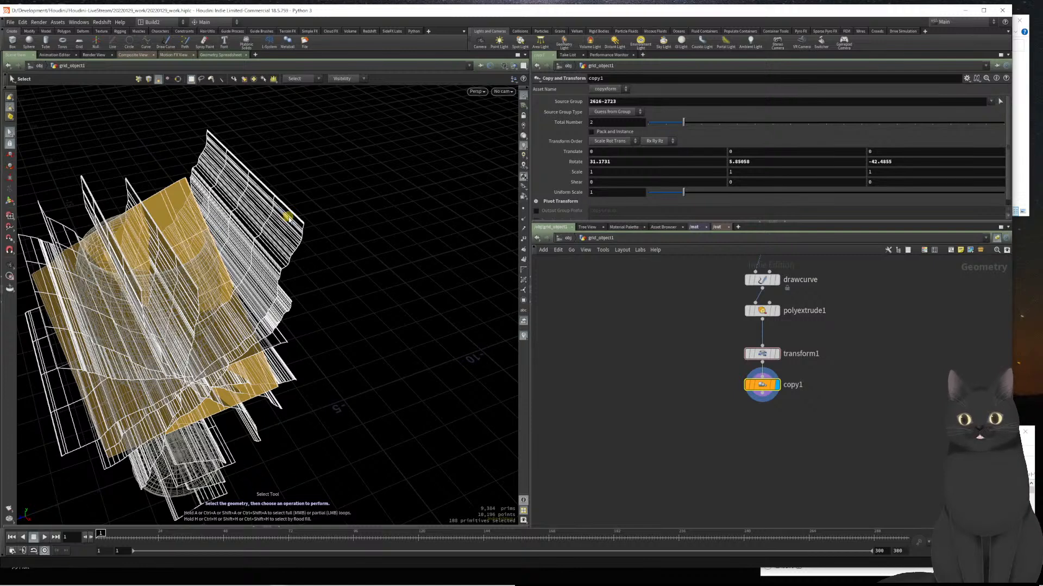
{"action": "left_click", "coordinate": [294, 217]}
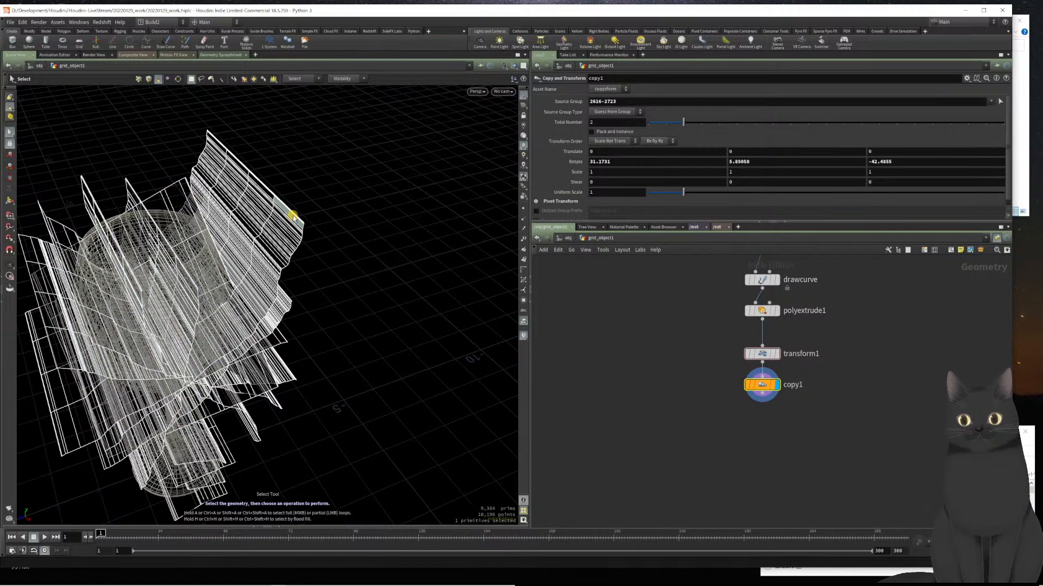
{"action": "double_click", "coordinate": [294, 217]}
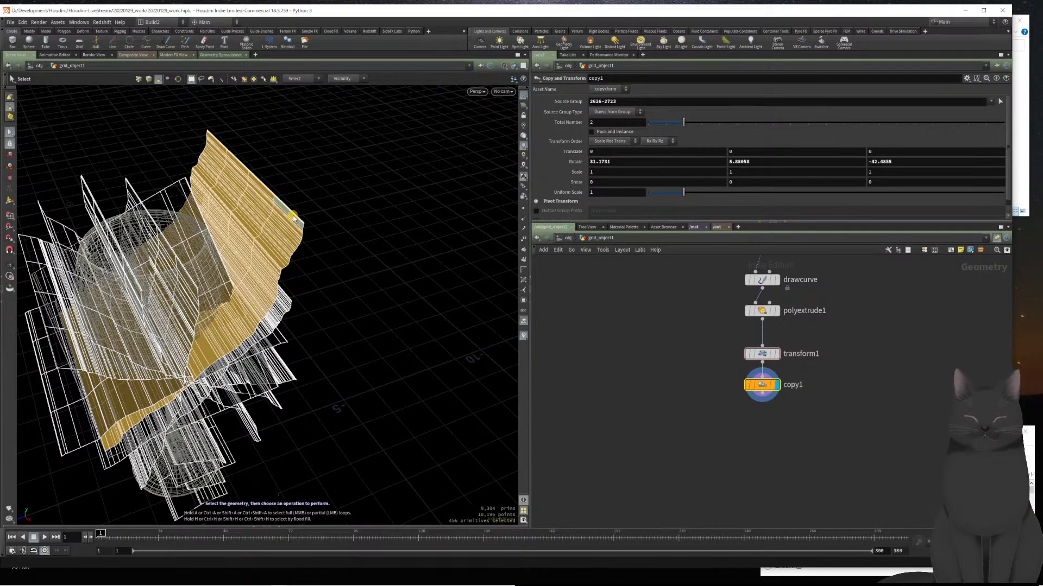
{"action": "key", "text": "Tab"}
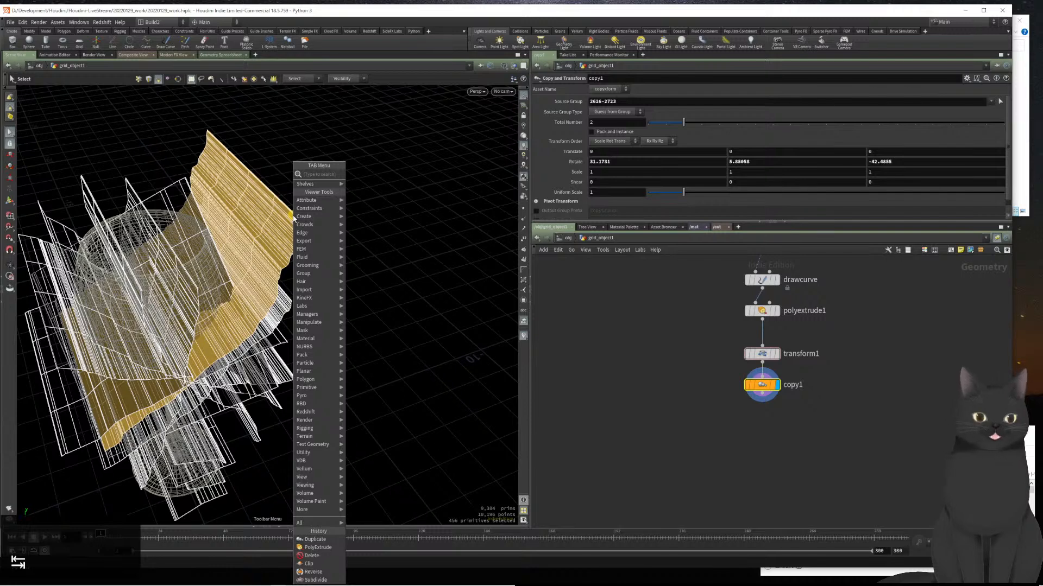
{"action": "type", "text": "d"}
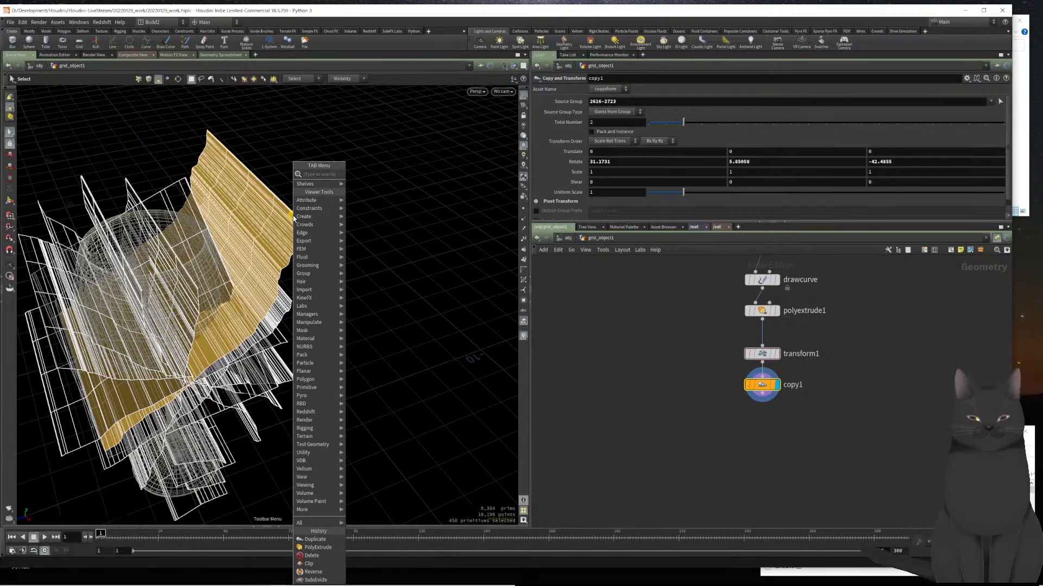
{"action": "type", "text": "up"}
{"action": "key", "text": "Return"}
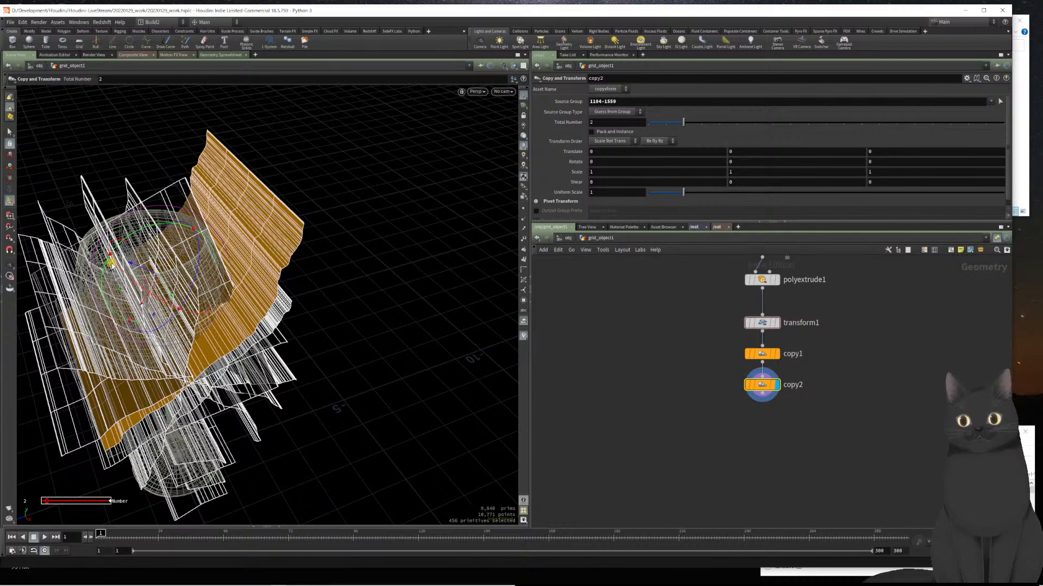
- Rotate the duplicated wide sheet to about -27.23, 44.07 and -57.89 degrees so it cuts diagonally through the bowl
{"action": "left_click_drag", "start_coordinate": [111, 265], "coordinate": [92, 99]}
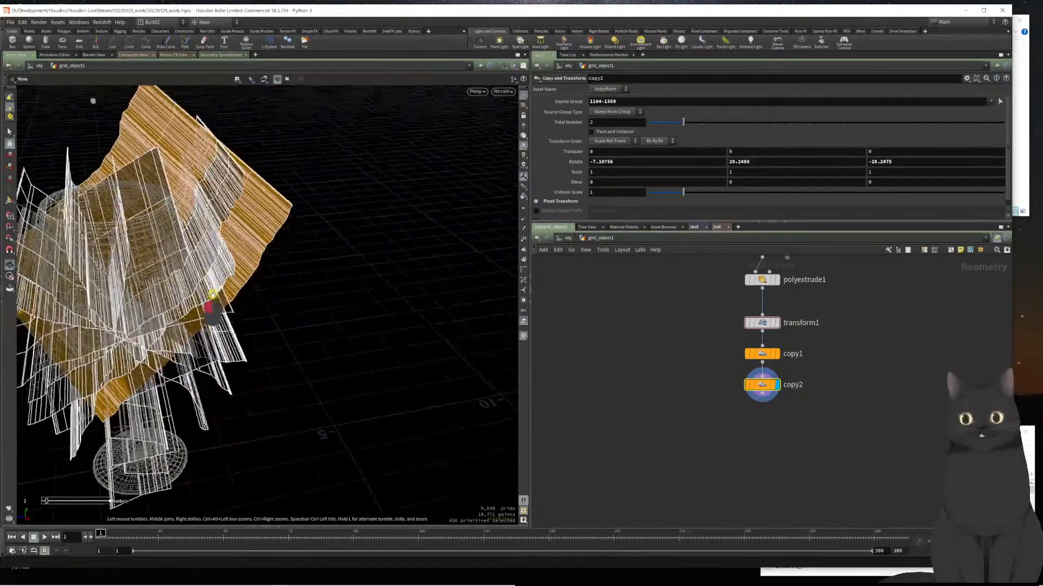
{"action": "left_click_drag", "start_coordinate": [212, 296], "coordinate": [215, 283], "text": "alt"}
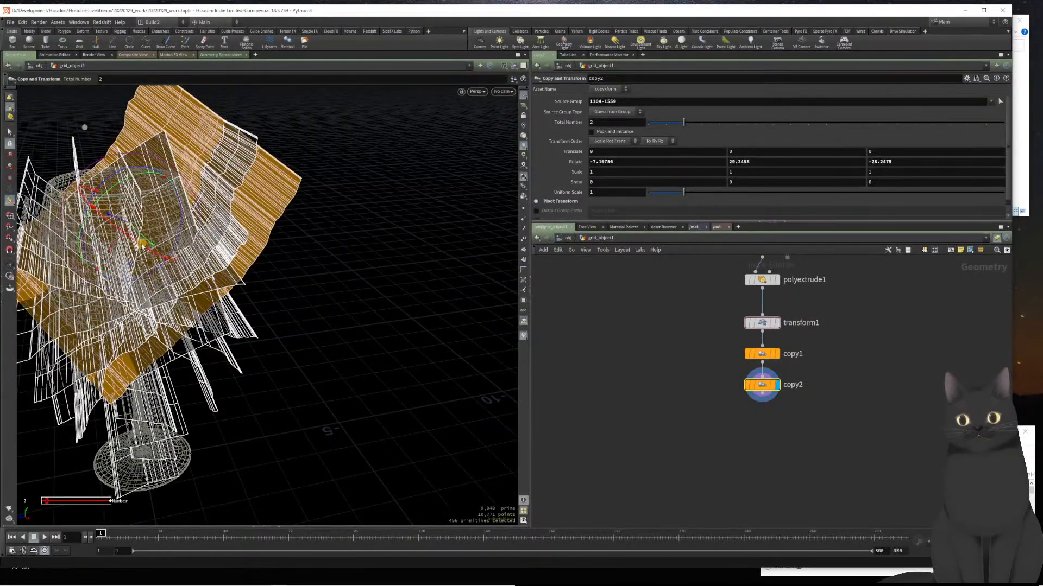
{"action": "left_click_drag", "start_coordinate": [109, 193], "coordinate": [131, 228]}
{"action": "left_click_drag", "start_coordinate": [201, 261], "coordinate": [270, 334], "text": "alt"}
{"action": "key", "text": "Return"}
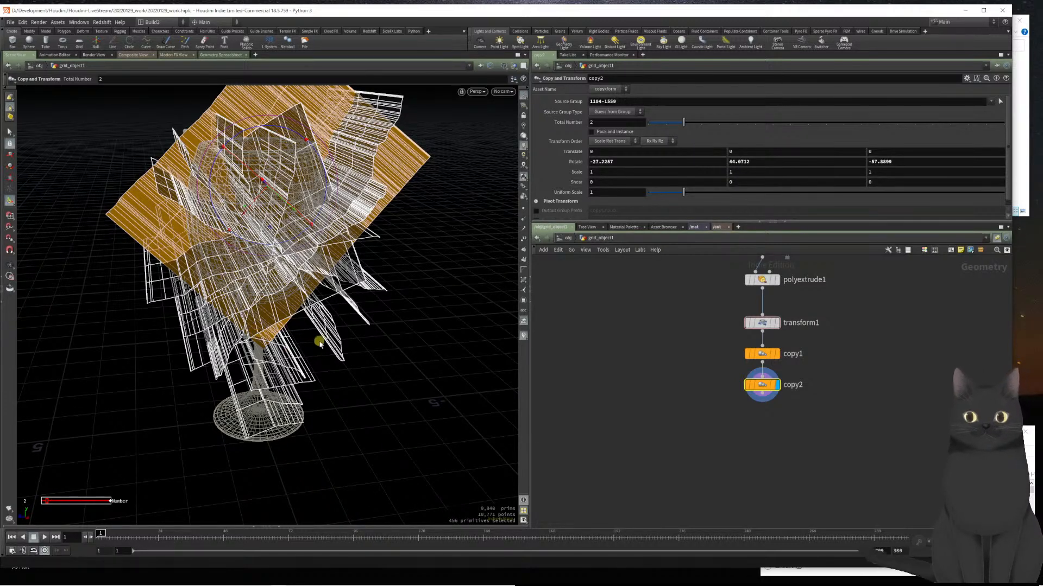
{"action": "mouse_move", "coordinate": [350, 335]}
{"action": "left_mouse_down"}
{"action": "mouse_move", "coordinate": [330, 326]}
{"action": "mouse_move", "coordinate": [423, 317]}
{"action": "mouse_move", "coordinate": [391, 344]}
{"action": "mouse_move", "coordinate": [343, 360]}
{"action": "mouse_move", "coordinate": [333, 337]}
{"action": "left_mouse_up"}
{"action": "key", "text": "Return"}
{"action": "left_click_drag", "start_coordinate": [339, 226], "coordinate": [390, 235]}
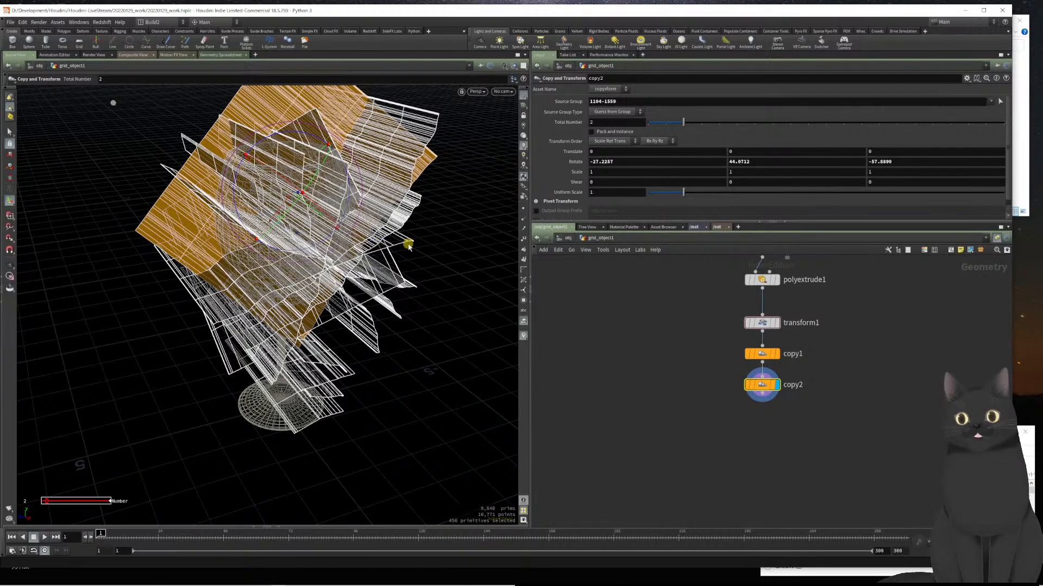
- Duplicate the whole crack sheet that runs beneath the rotated copy across the lower bowl
{"action": "key", "text": "s"}
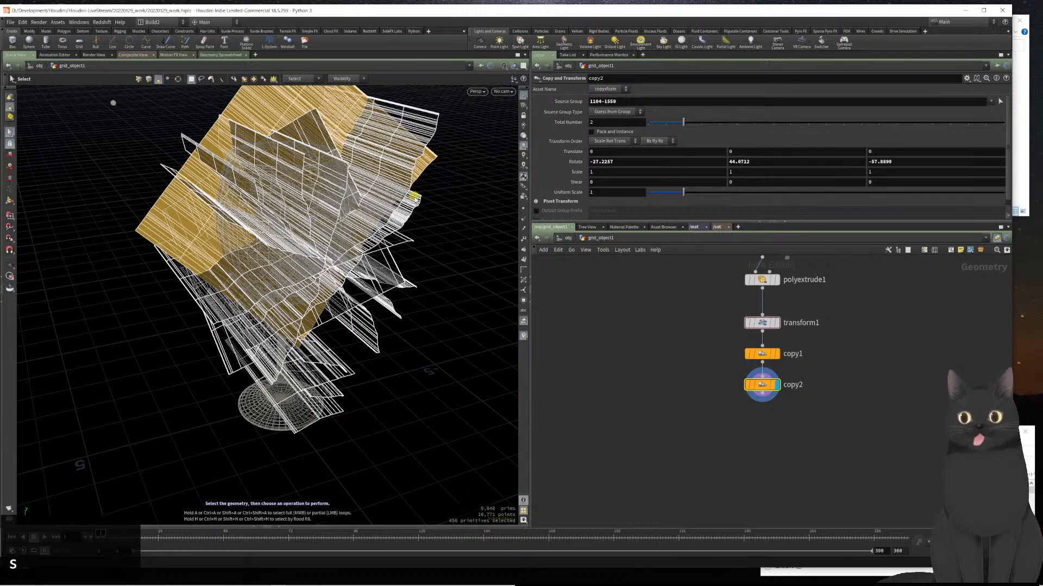
{"action": "left_click", "coordinate": [415, 199]}
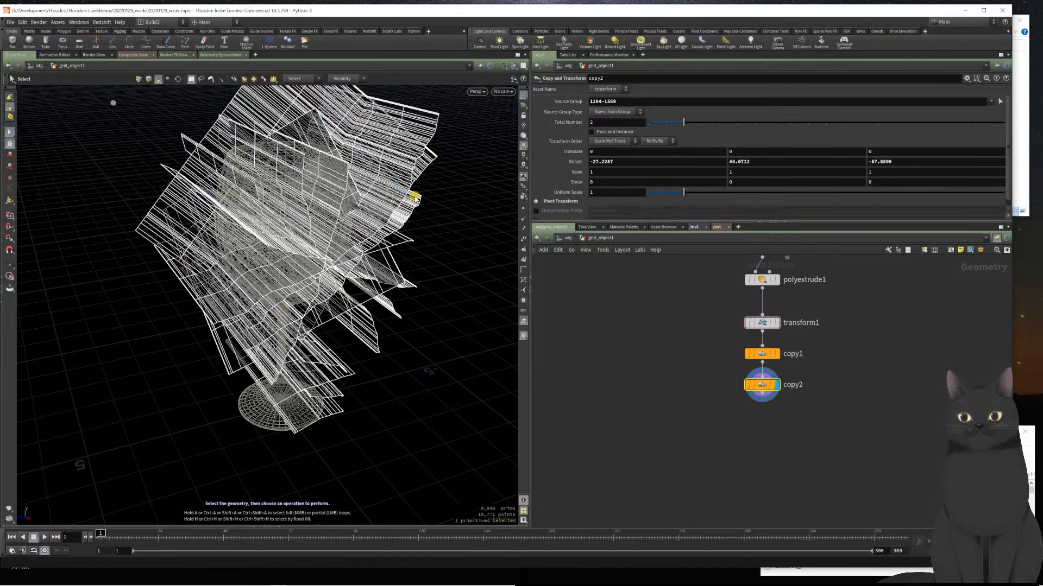
{"action": "double_click", "coordinate": [416, 199]}
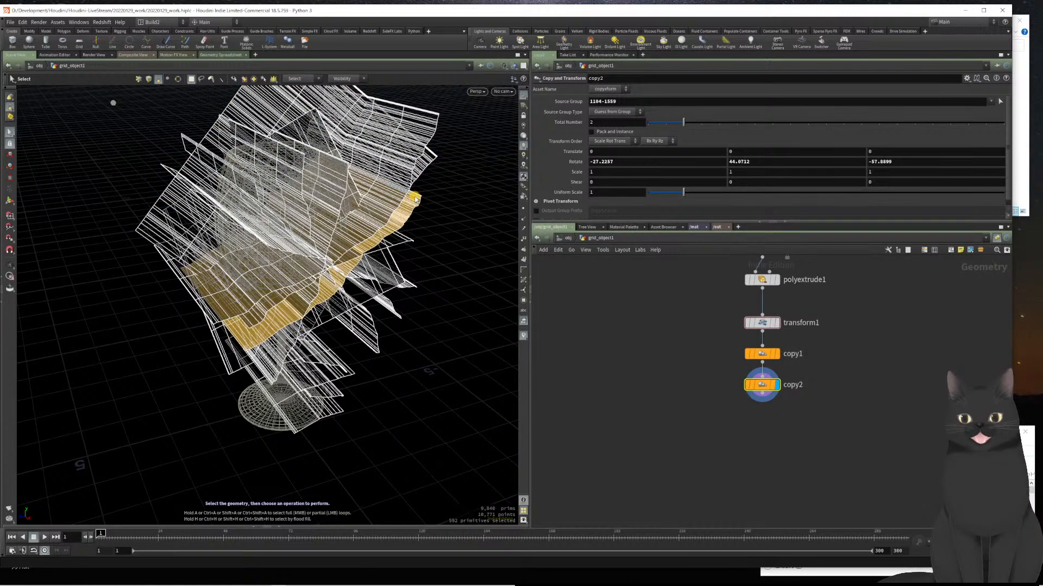
{"action": "key", "text": "Tab"}
{"action": "type", "text": "dup"}
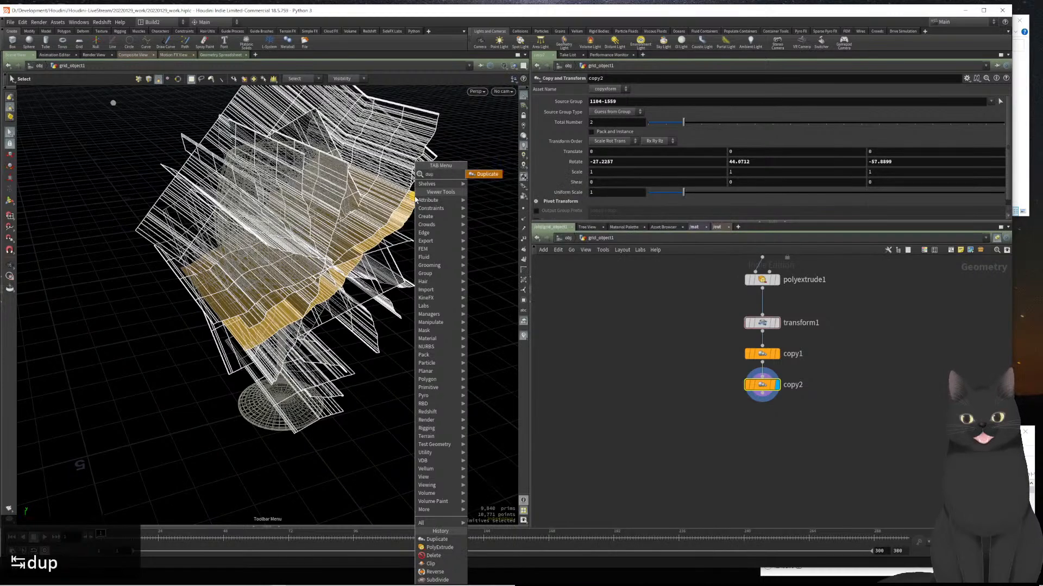
{"action": "key", "text": "Return"}
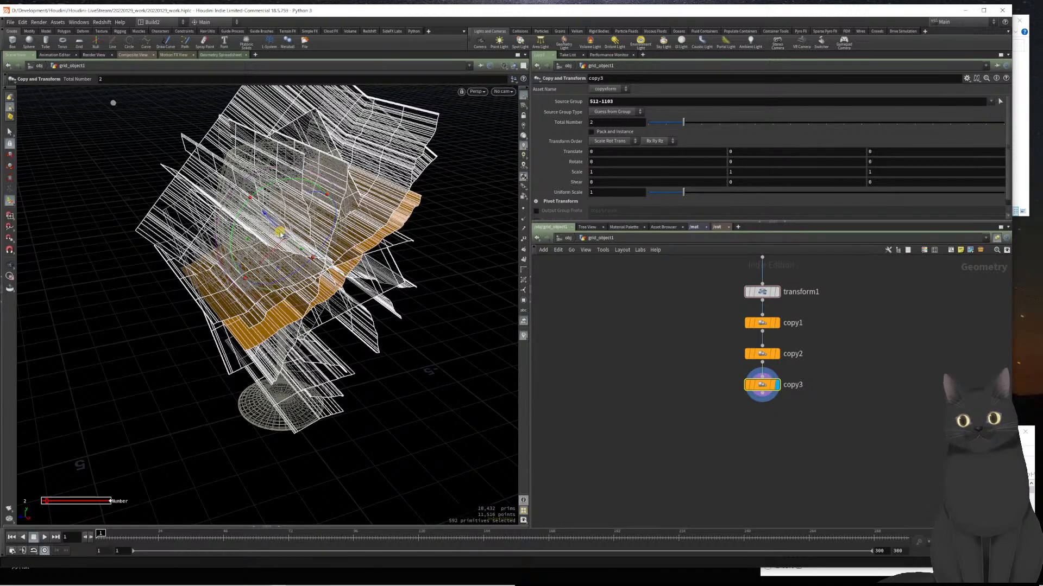
- Rotate the new lower-bowl copy to about -20.78, -27.74 and 43.39 degrees, undoing an unwanted handle change along the way
{"action": "left_click_drag", "start_coordinate": [276, 264], "coordinate": [306, 260], "text": "alt"}
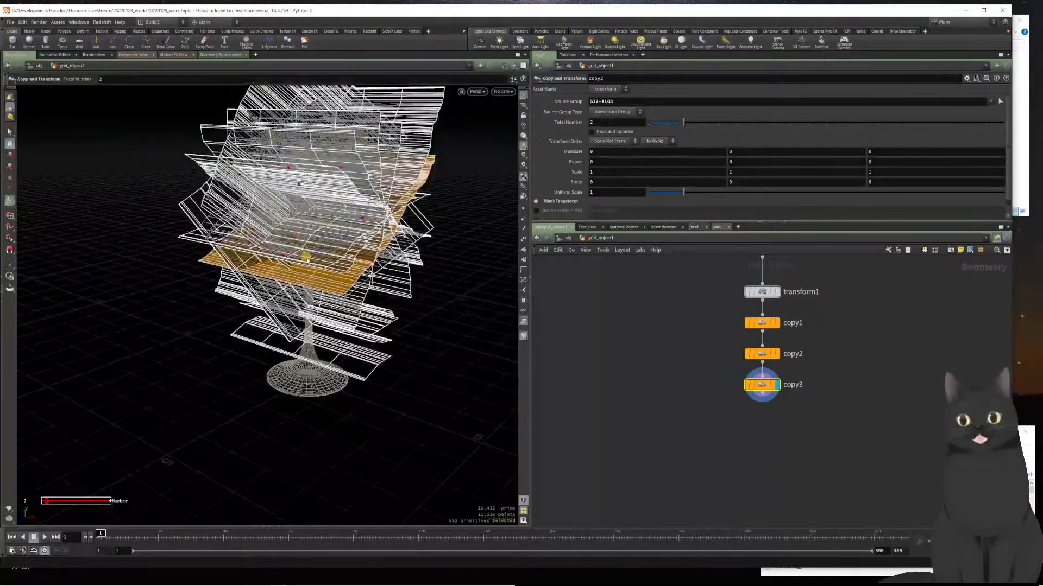
{"action": "left_click_drag", "start_coordinate": [354, 204], "coordinate": [332, 176]}
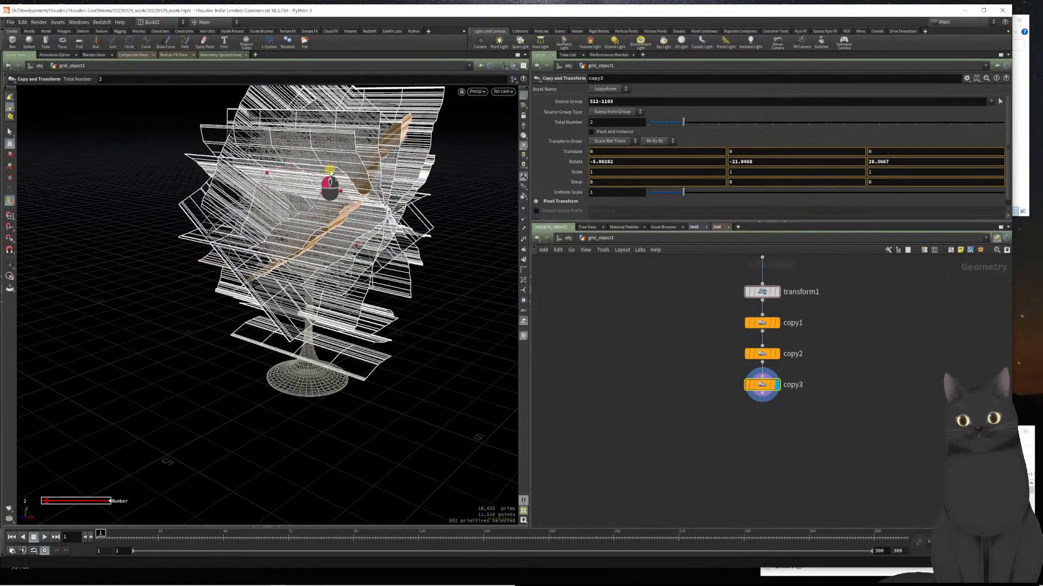
{"action": "left_click_drag", "start_coordinate": [367, 238], "coordinate": [353, 280], "text": "alt"}
{"action": "key", "text": "Return"}
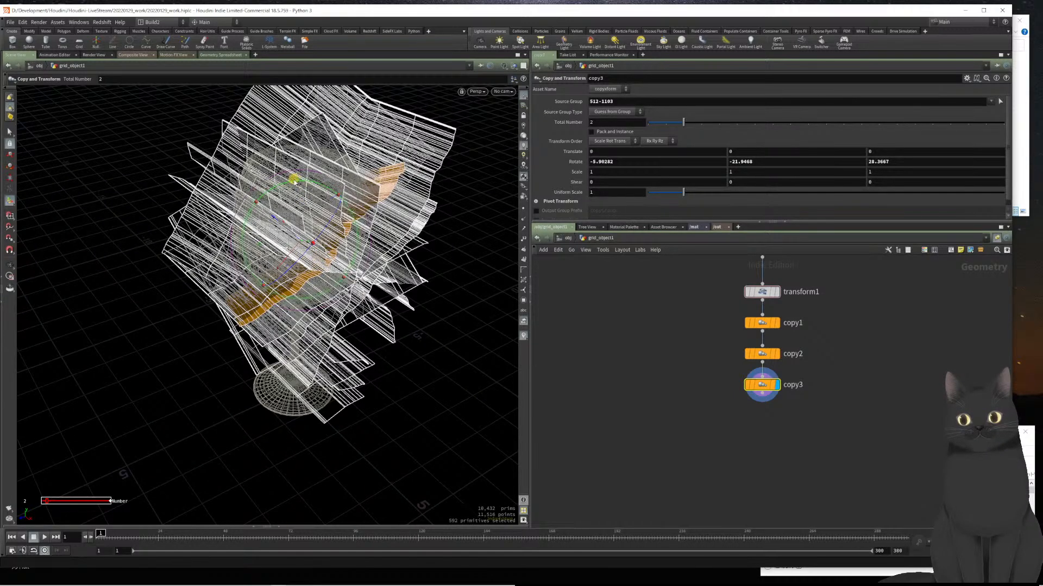
{"action": "left_click_drag", "start_coordinate": [294, 185], "coordinate": [303, 184]}
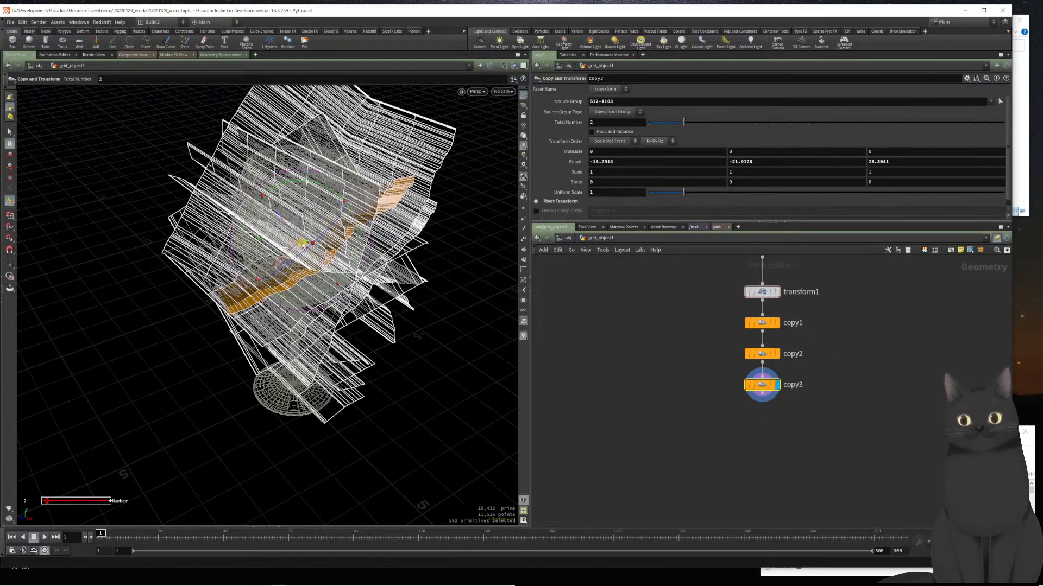
{"action": "left_click_drag", "start_coordinate": [299, 239], "coordinate": [335, 251]}
{"action": "key", "text": "ctrl+z"}
{"action": "left_click_drag", "start_coordinate": [352, 210], "coordinate": [345, 251]}
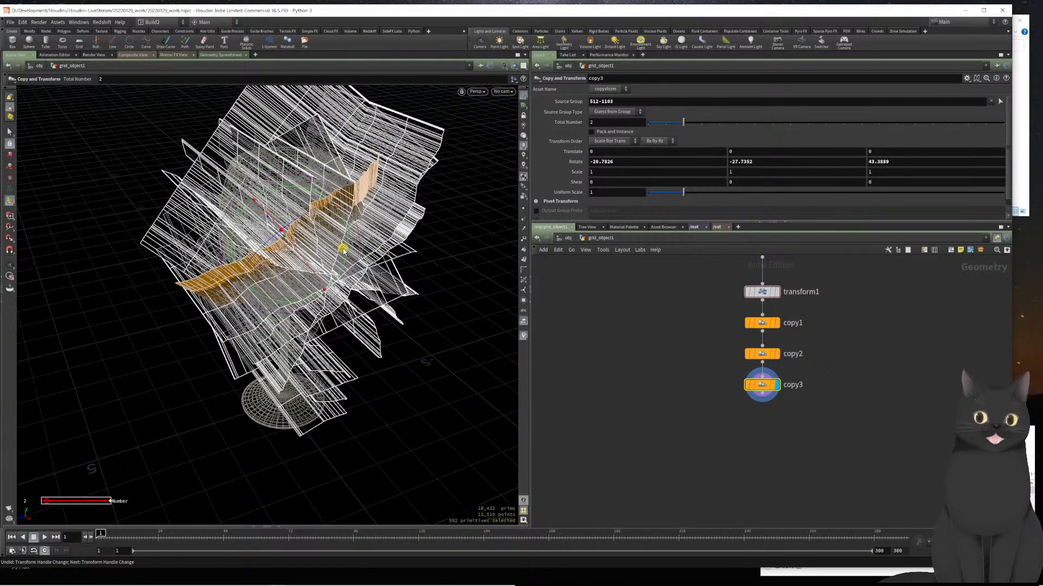
- Duplicate the small crack sheet that crosses the upper part of the glass stem
{"action": "left_click_drag", "start_coordinate": [358, 356], "coordinate": [324, 309], "text": "alt"}
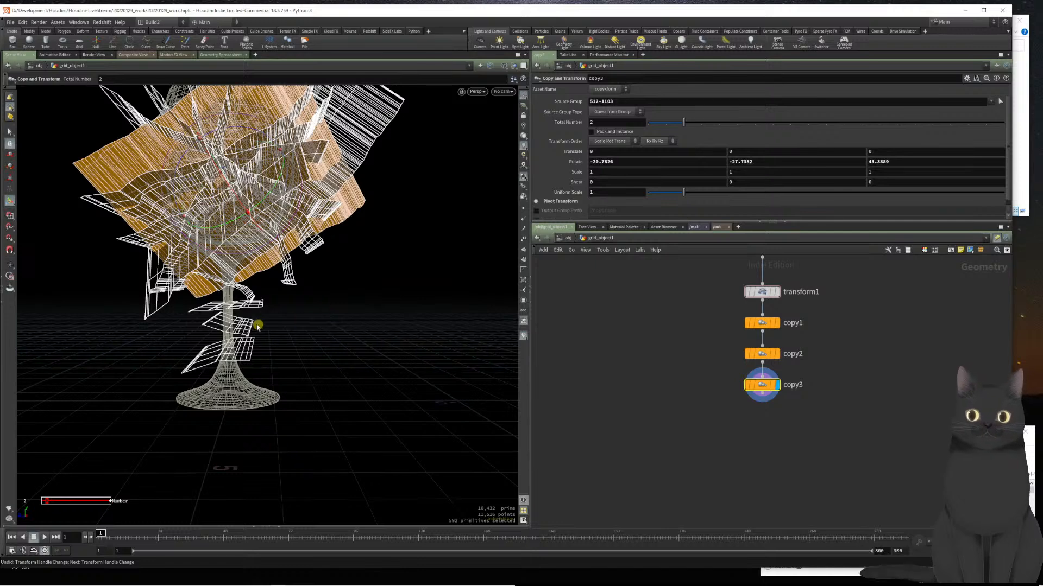
{"action": "left_click_drag", "start_coordinate": [275, 322], "coordinate": [267, 341], "text": "alt"}
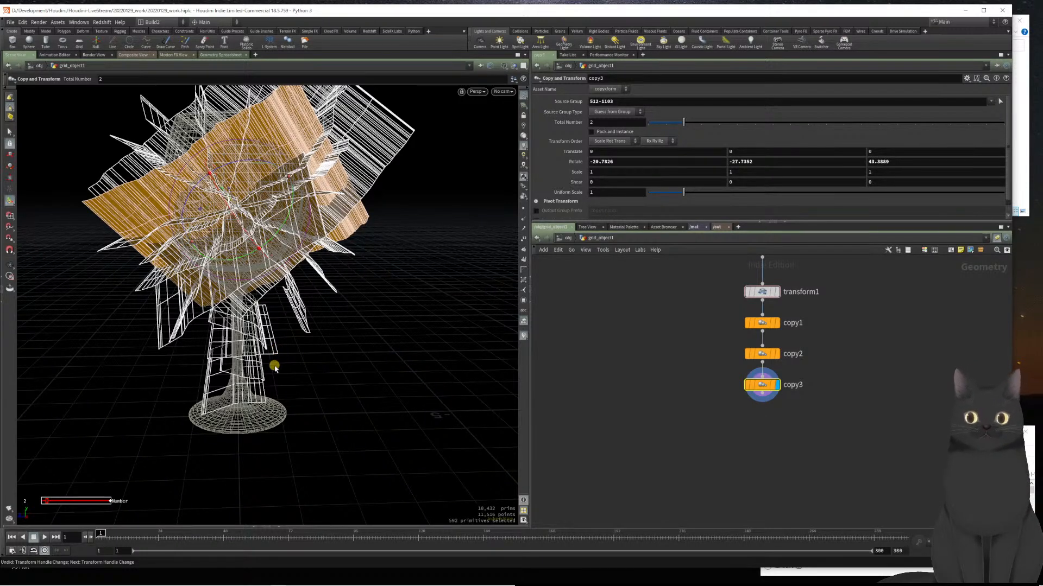
{"action": "left_click_drag", "start_coordinate": [274, 365], "coordinate": [270, 361], "text": "alt"}
{"action": "left_click_drag", "start_coordinate": [270, 314], "coordinate": [263, 328], "text": "alt"}
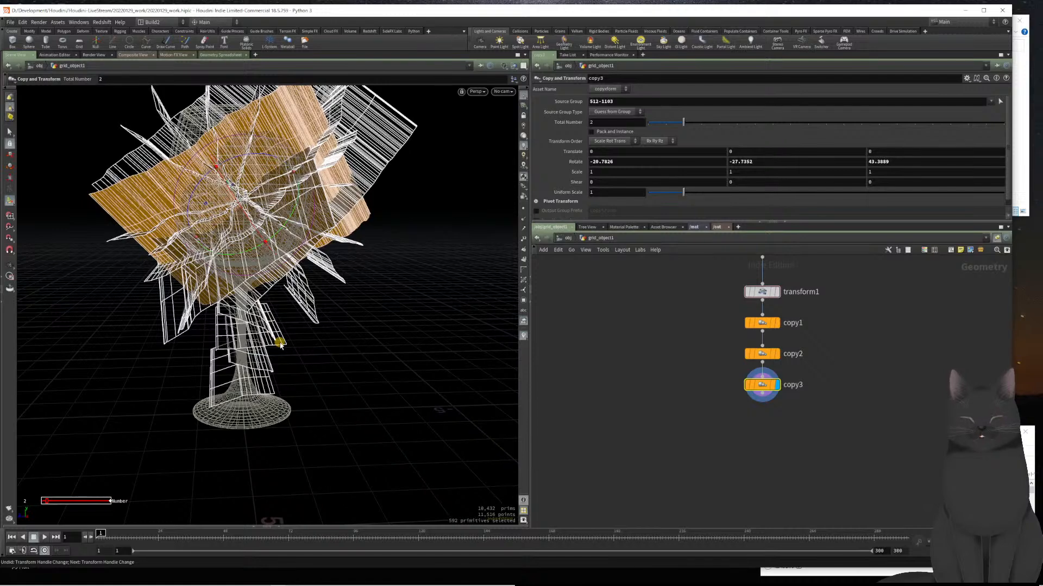
{"action": "key", "text": "s"}
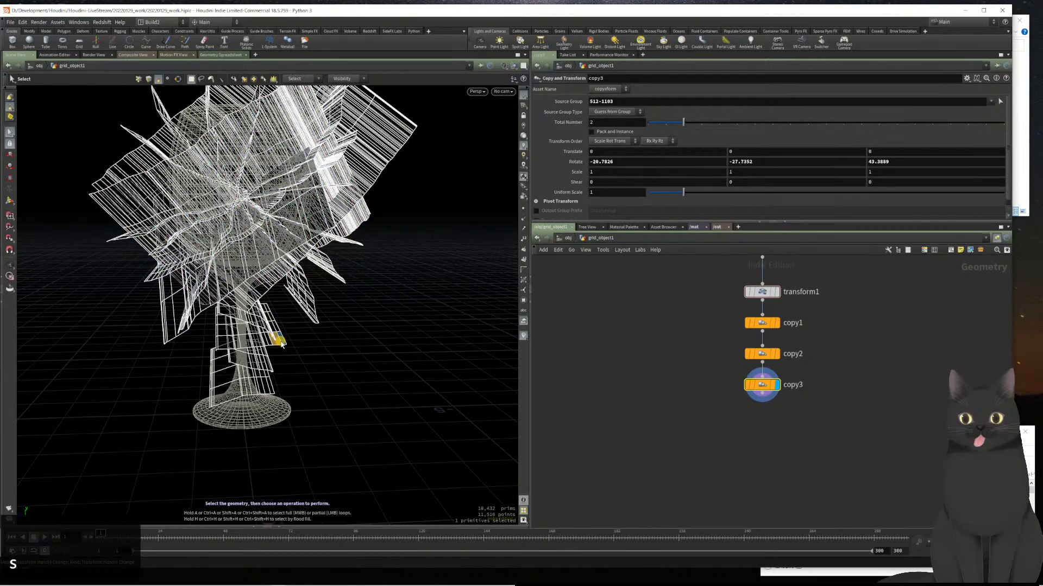
{"action": "left_click", "coordinate": [281, 342]}
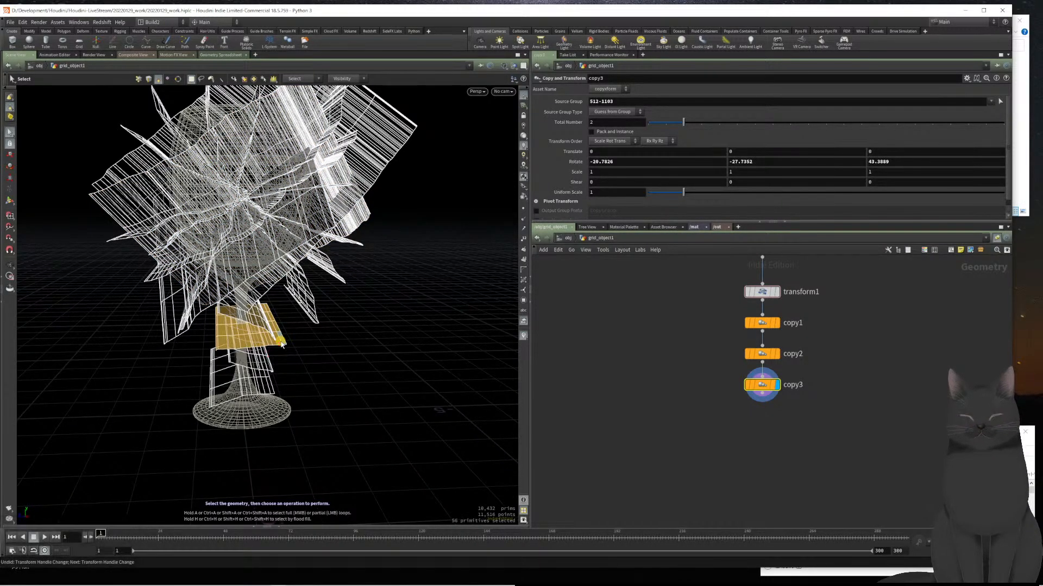
{"action": "key", "text": "Tab"}
{"action": "type", "text": "du"}
{"action": "key", "text": "Return"}
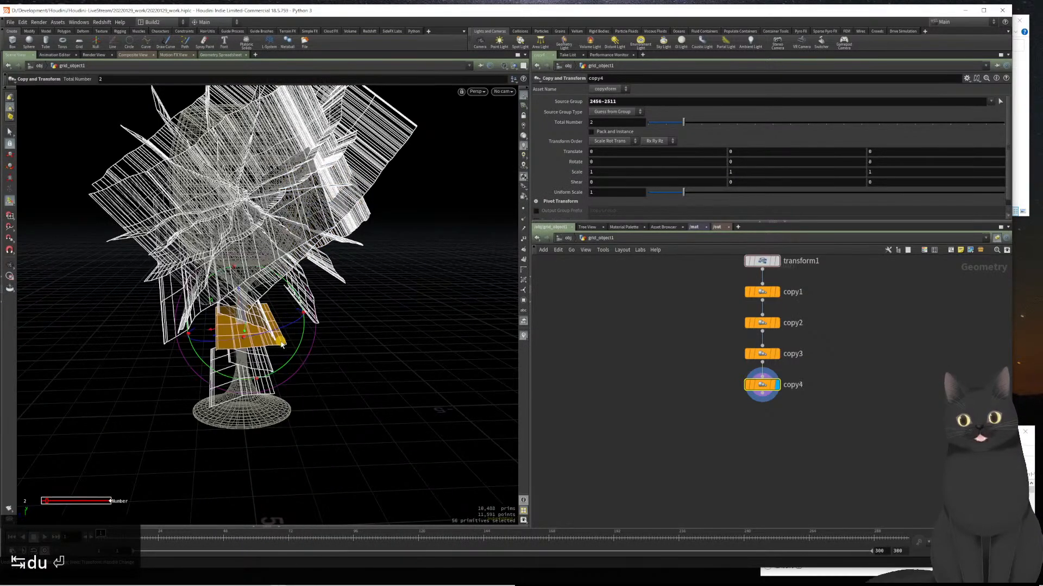
- Rotate the duplicated stem sheet to about 34.72, -18.56 and -21.87 degrees so it slices steeply along the stem
{"action": "mouse_move", "coordinate": [282, 345]}
{"action": "left_mouse_down"}
{"action": "mouse_move", "coordinate": [326, 372]}
{"action": "mouse_move", "coordinate": [353, 365]}
{"action": "mouse_move", "coordinate": [292, 314]}
{"action": "mouse_move", "coordinate": [297, 351]}
{"action": "left_mouse_up"}
{"action": "left_click_drag", "start_coordinate": [284, 255], "coordinate": [277, 324]}
{"action": "key", "text": "ctrl+z"}
{"action": "mouse_move", "coordinate": [353, 393]}
{"action": "left_mouse_down", "text": "alt"}
{"action": "mouse_move", "coordinate": [322, 379]}
{"action": "mouse_move", "coordinate": [360, 389]}
{"action": "mouse_move", "coordinate": [337, 360]}
{"action": "mouse_move", "coordinate": [348, 386]}
{"action": "left_mouse_up", "text": "alt"}
{"action": "left_click_drag", "start_coordinate": [337, 313], "coordinate": [337, 333]}
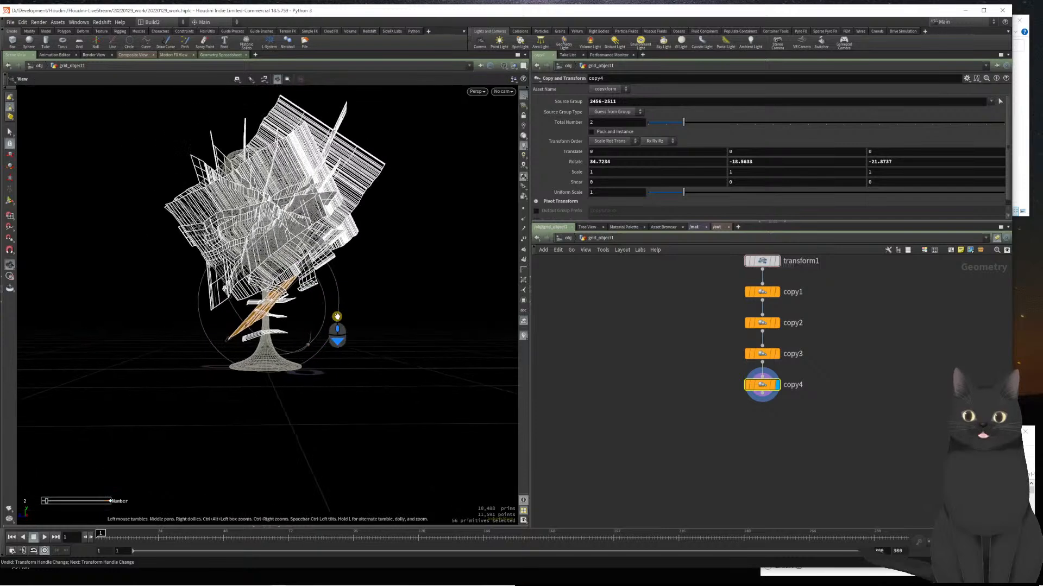
{"action": "left_click_drag", "start_coordinate": [361, 291], "coordinate": [360, 305]}
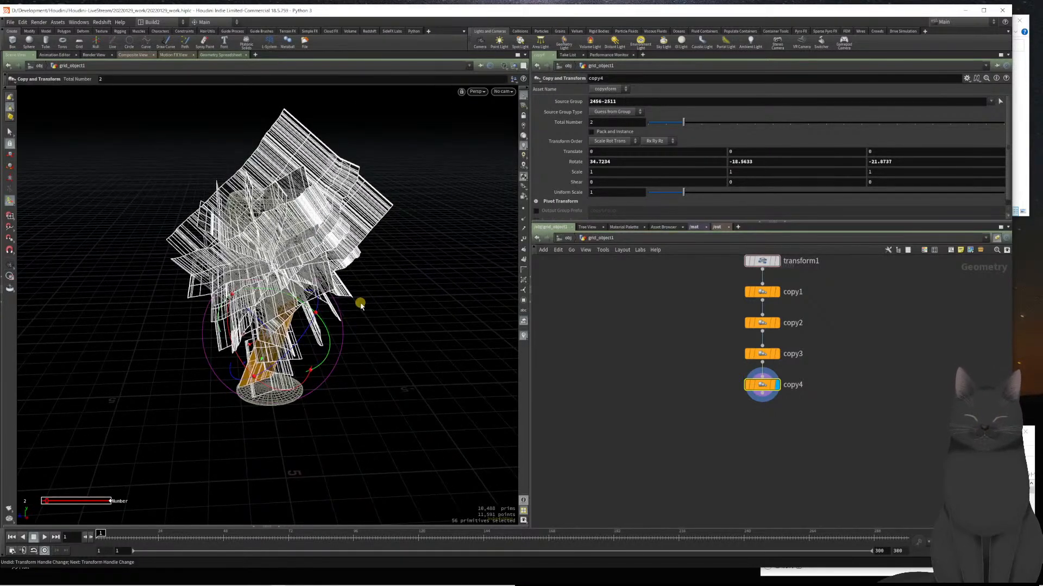
- Select all the crack sheets and roughen them with a Mountain deformer
{"action": "key", "text": "n"}
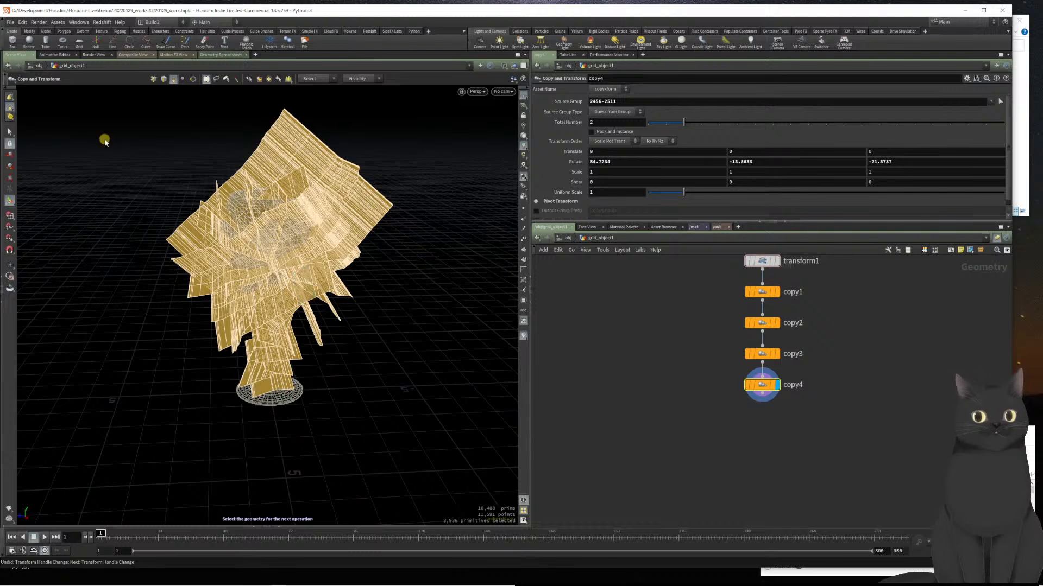
{"action": "left_click", "coordinate": [82, 32]}
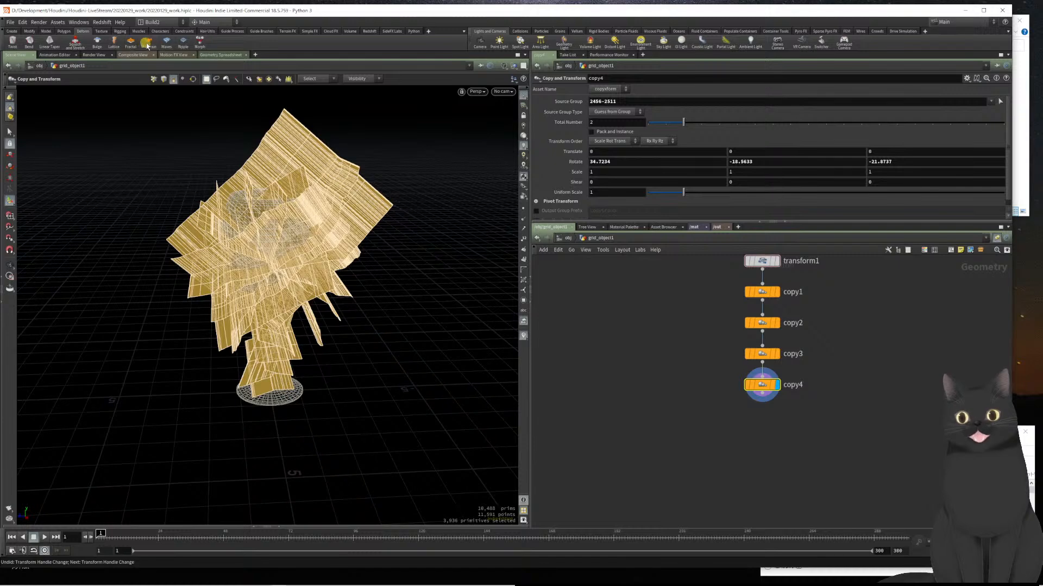
{"action": "left_click", "coordinate": [148, 43]}
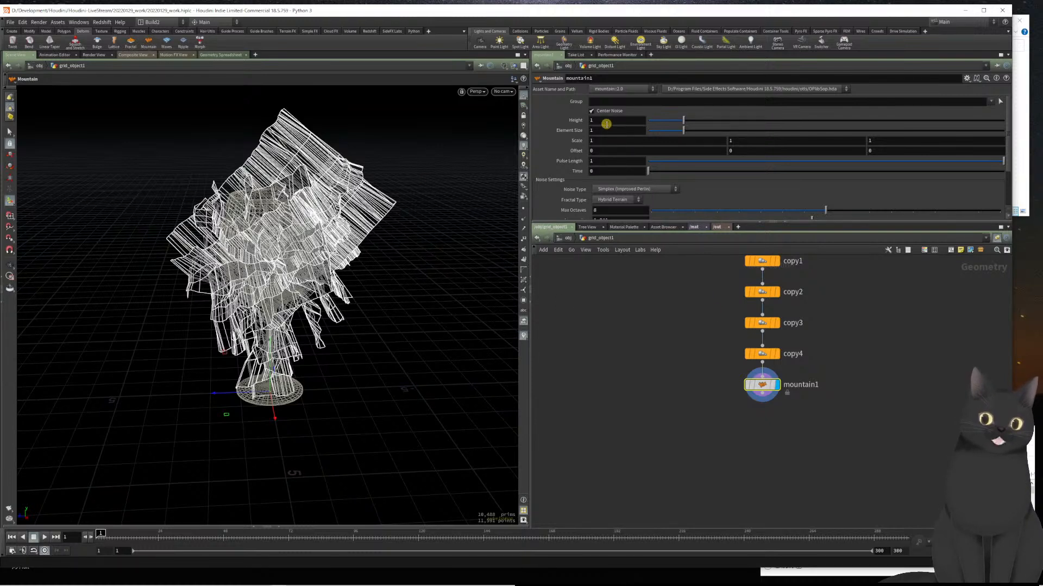
- Append a Null node to the Mountain output and name it FRACTURE_OUT
{"action": "left_click", "coordinate": [763, 395]}
{"action": "type", "text": "nu"}
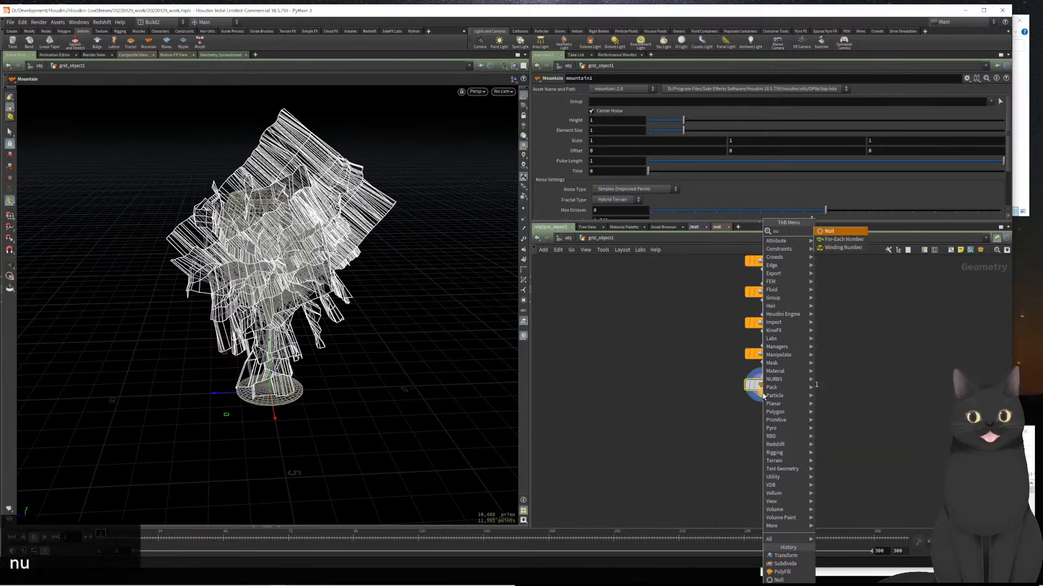
{"action": "key", "text": "Return"}
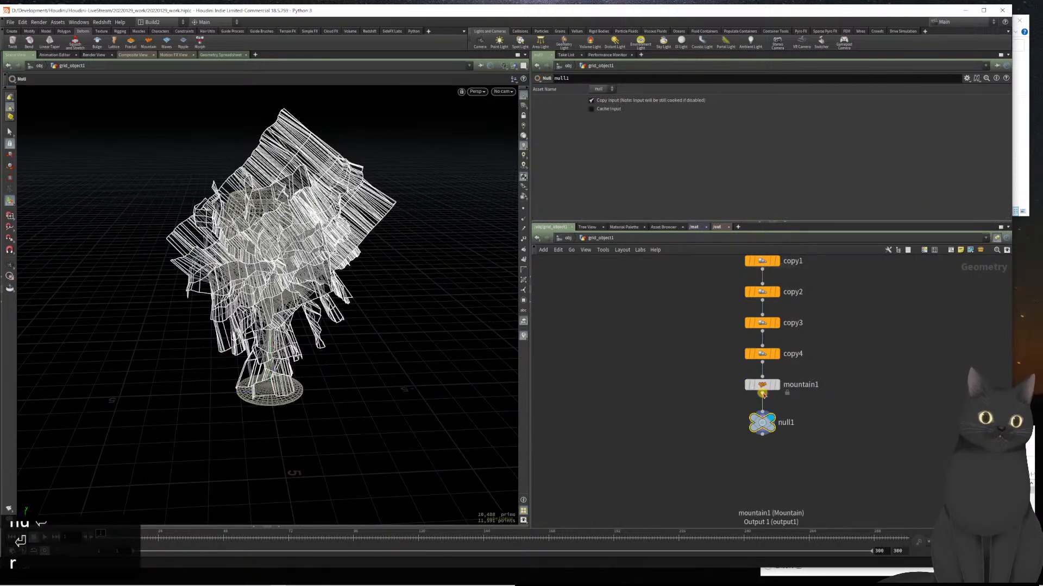
{"action": "double_click", "coordinate": [785, 422]}
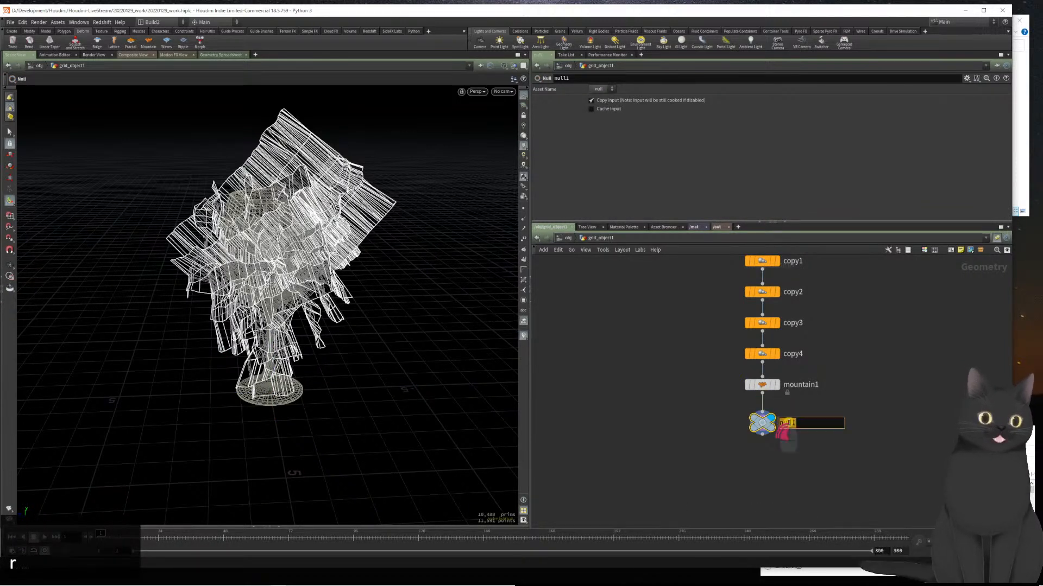
{"action": "type", "text": "FRACTURE_"}
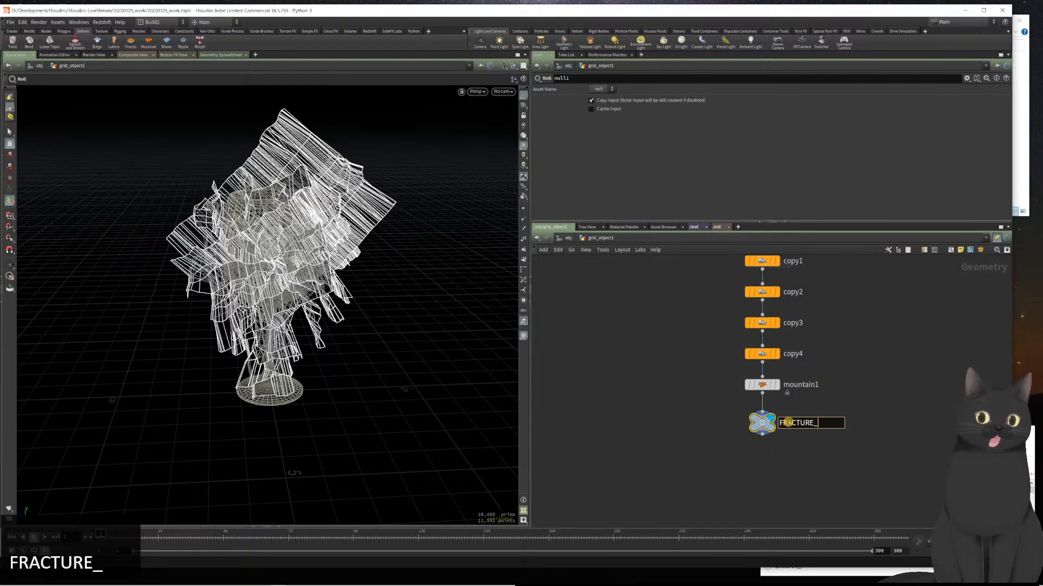
{"action": "type", "text": "OUT"}
{"action": "key", "text": "Return"}
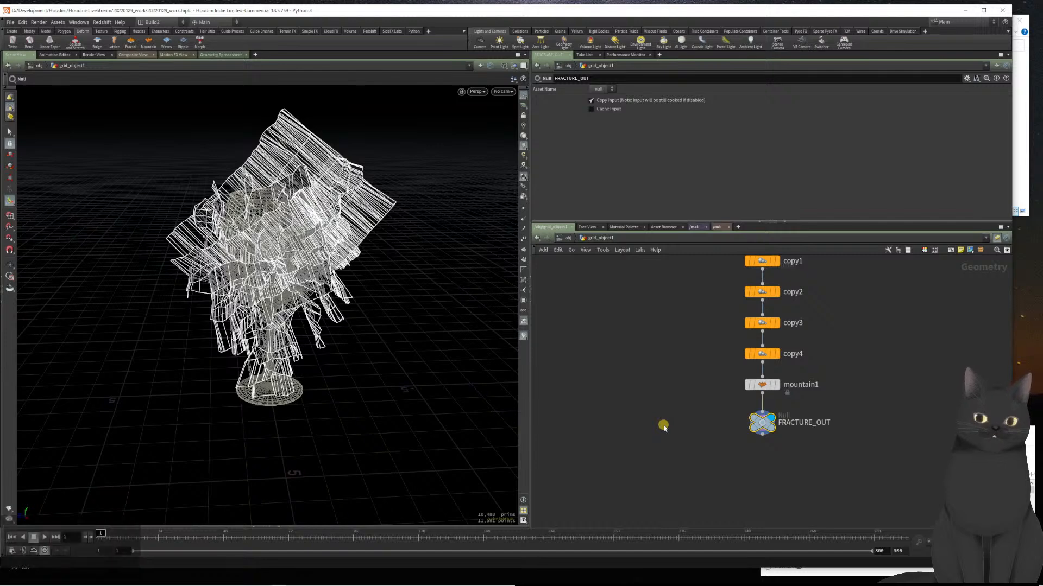
- Return to the object level, rename grid_object1 as fracture_geo and line it up beneath the bullet object
{"action": "key", "text": "u"}
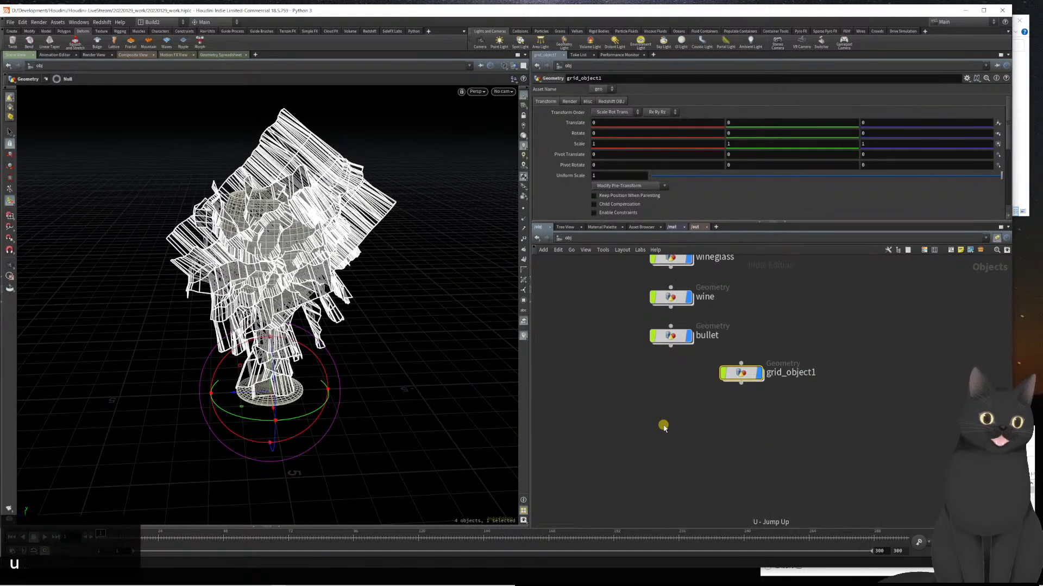
{"action": "double_click", "coordinate": [787, 374]}
{"action": "type", "text": "f"}
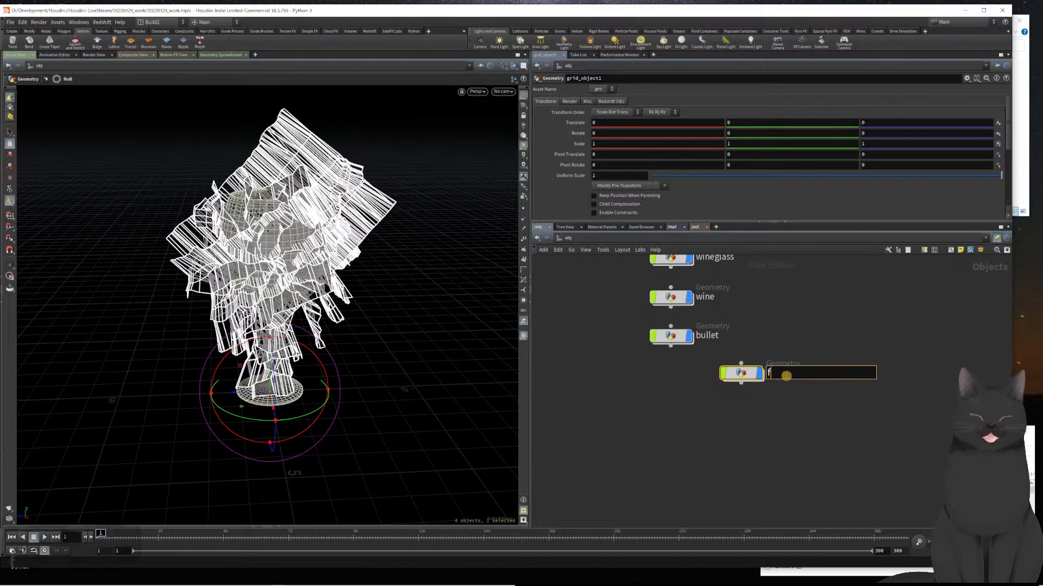
{"action": "type", "text": "racture"}
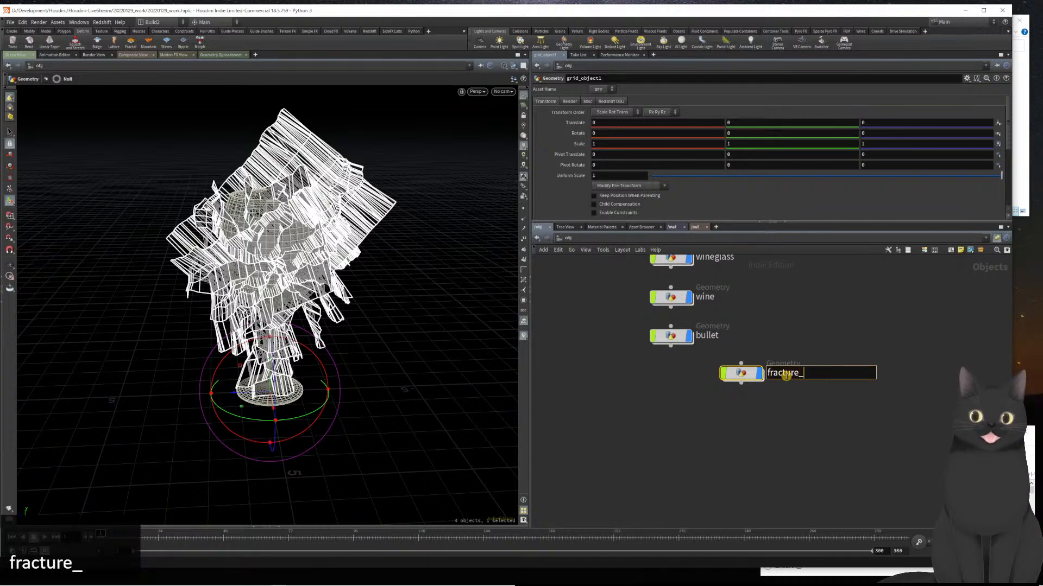
{"action": "type", "text": "_geo"}
{"action": "key", "text": "Return"}
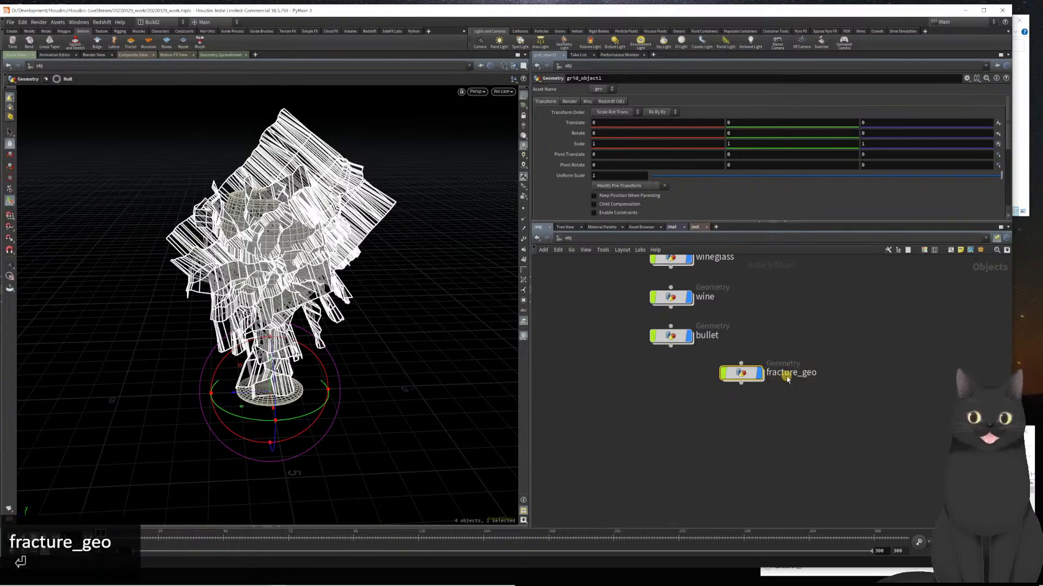
{"action": "left_click_drag", "start_coordinate": [742, 377], "coordinate": [674, 378]}
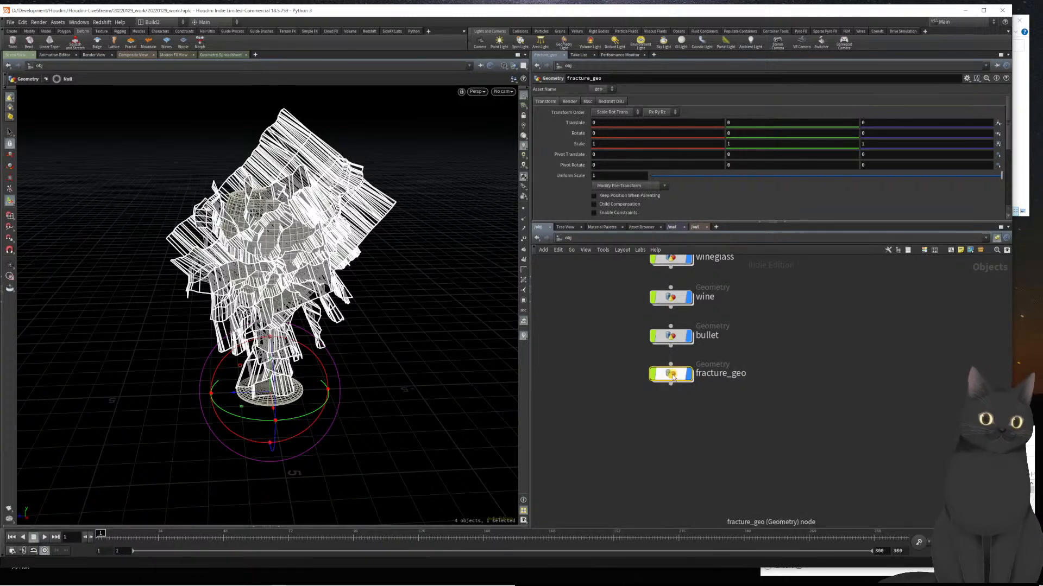
- Turn off the display of the fracture_geo object so the crack sheets are hidden in the viewport
{"action": "mouse_move", "coordinate": [691, 380]}
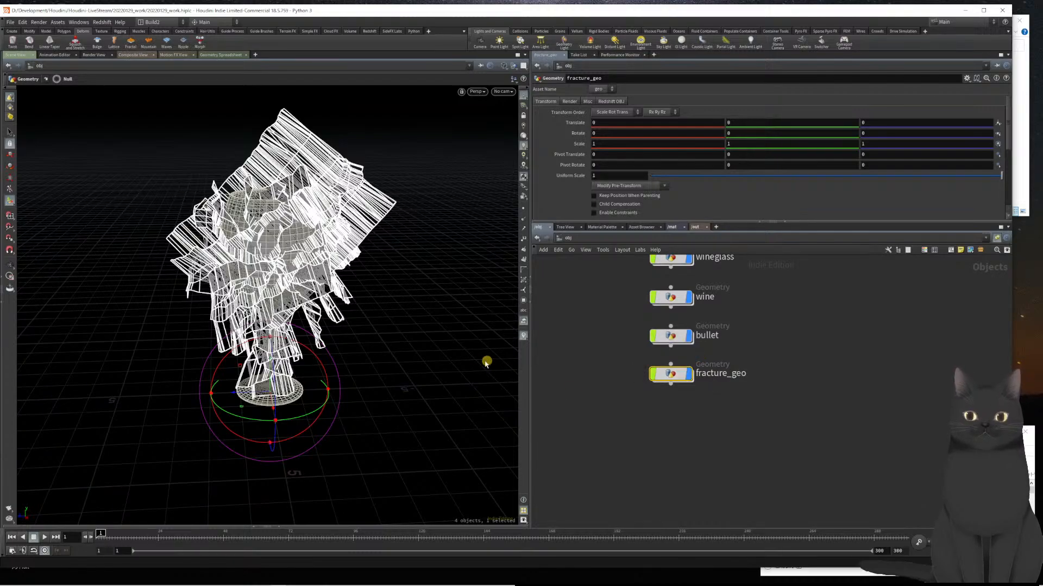
{"action": "key", "text": "Escape"}
{"action": "left_click_drag", "start_coordinate": [426, 342], "coordinate": [405, 352]}
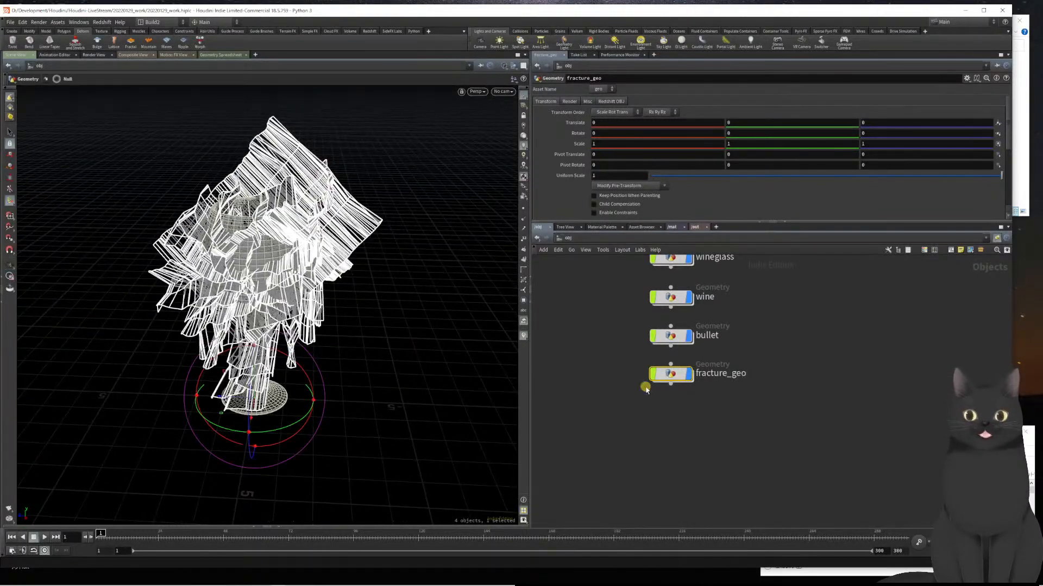
{"action": "left_click", "coordinate": [689, 380]}
{"action": "left_click", "coordinate": [643, 445]}
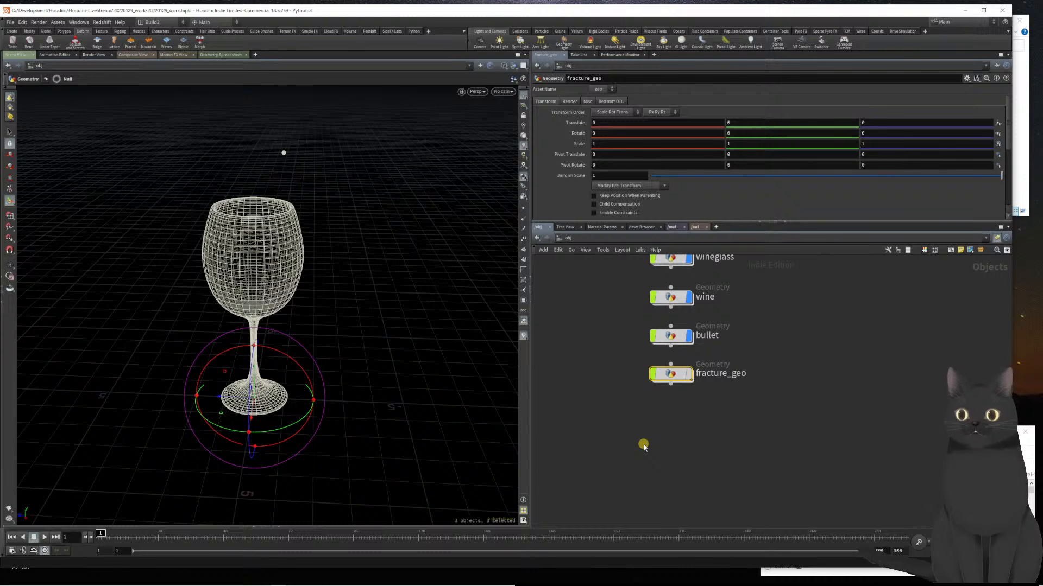
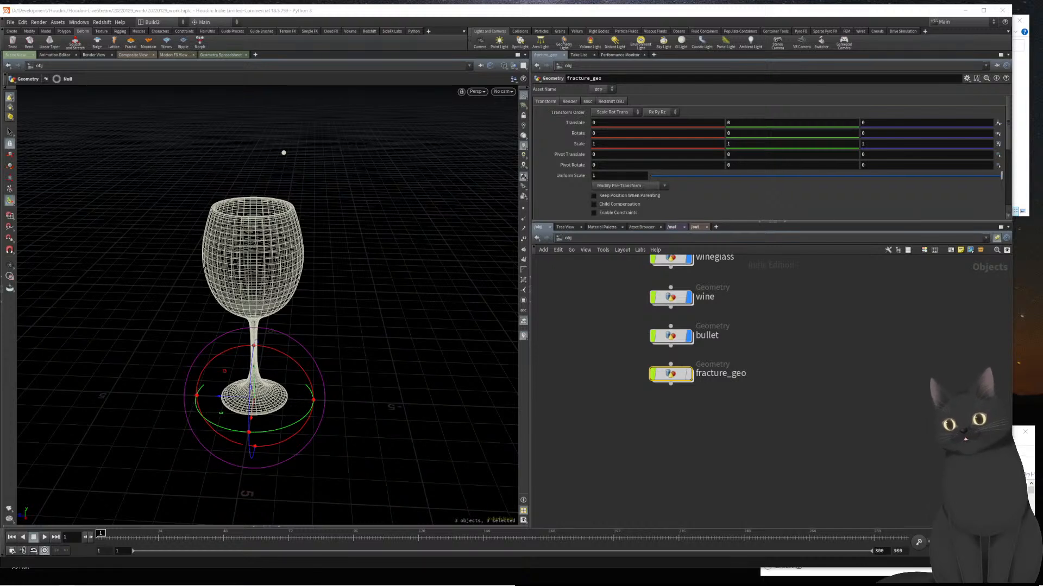
- Turn off the display of the wine object, leaving the wineglass and bullet displayed
{"action": "left_click", "coordinate": [632, 438]}
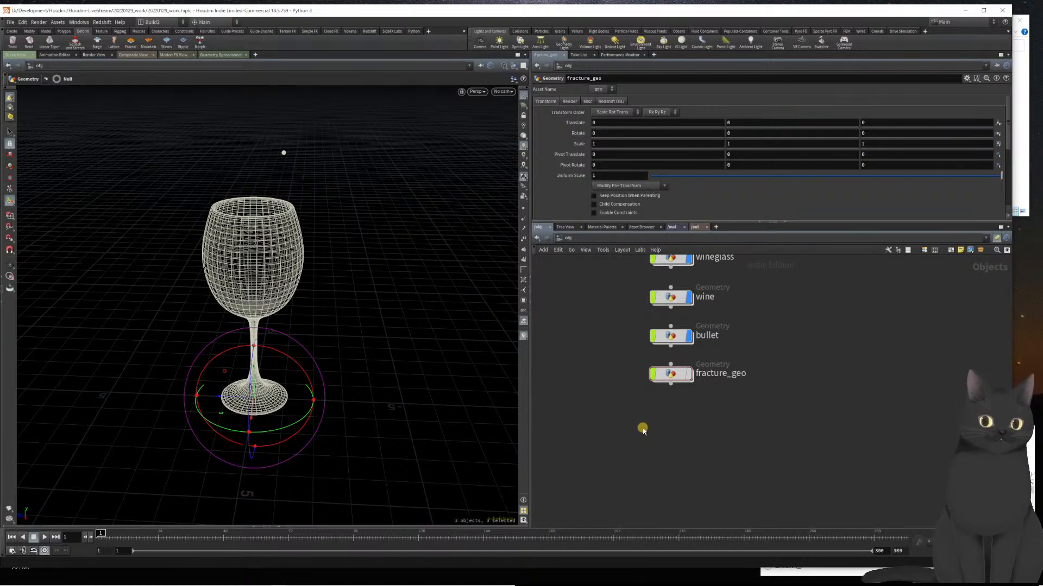
{"action": "scroll", "coordinate": [635, 422], "scroll_direction": "down", "scroll_amount": 2}
{"action": "middle_click_drag", "start_coordinate": [627, 394], "coordinate": [644, 441]}
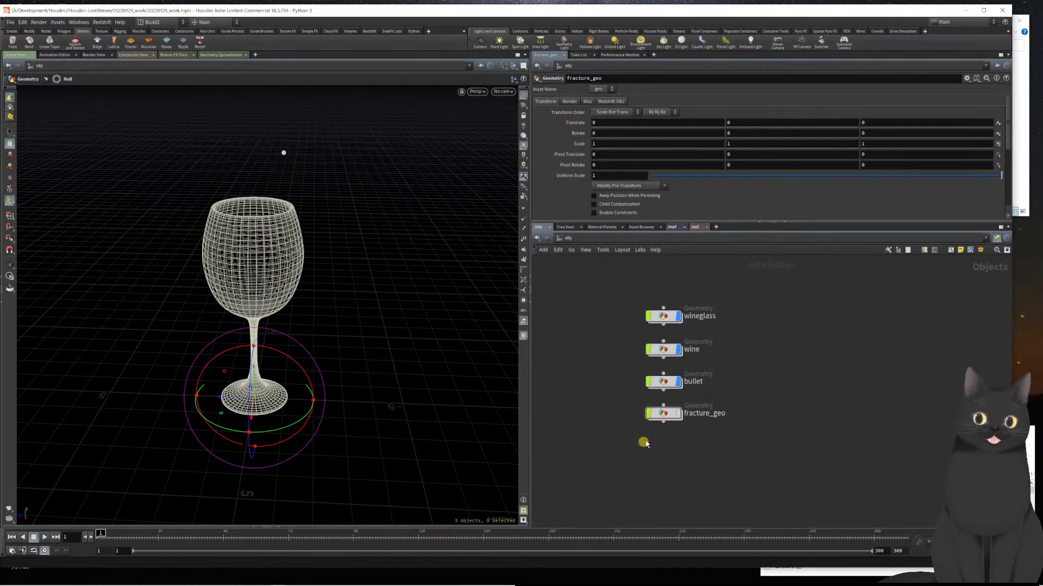
{"action": "left_click", "coordinate": [677, 354]}
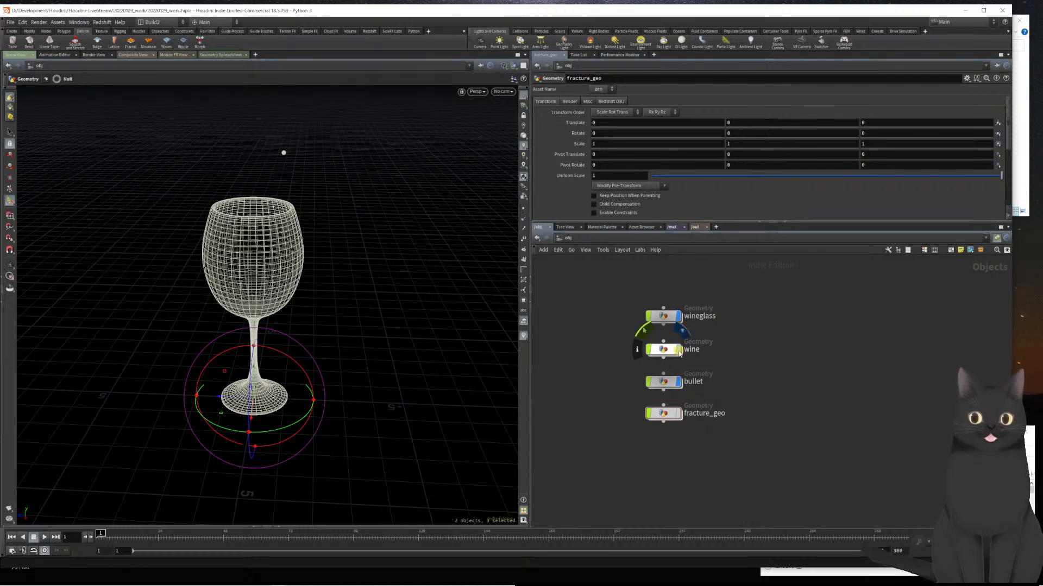
{"action": "left_click", "coordinate": [584, 296]}
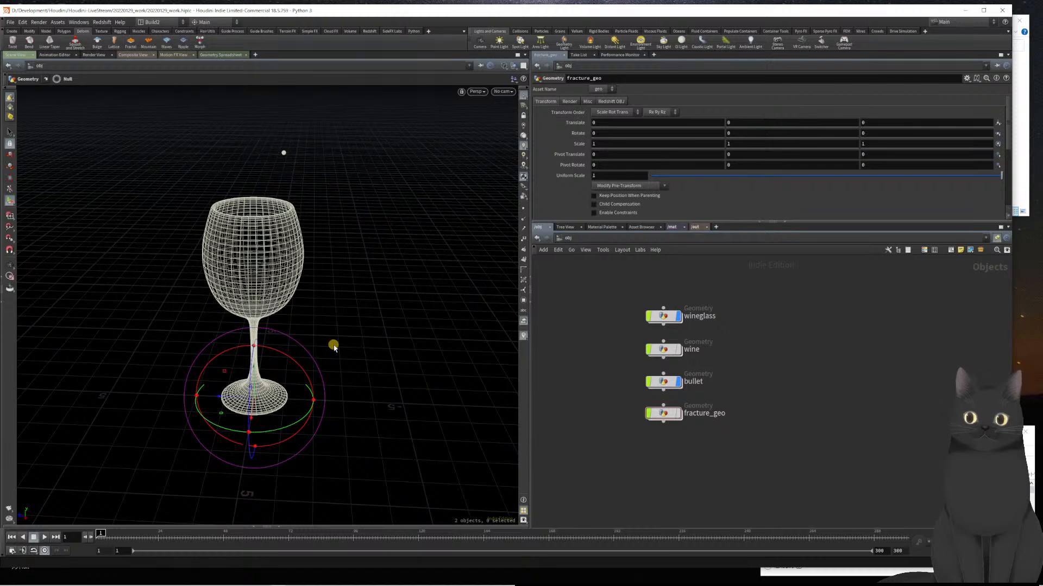
{"action": "key", "text": "w"}
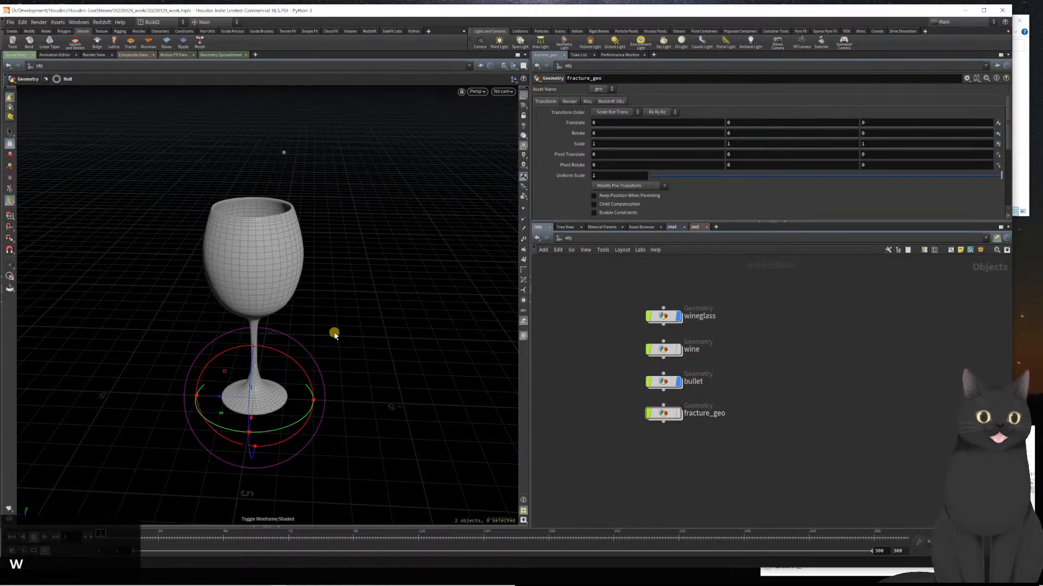
{"action": "key", "text": "w"}
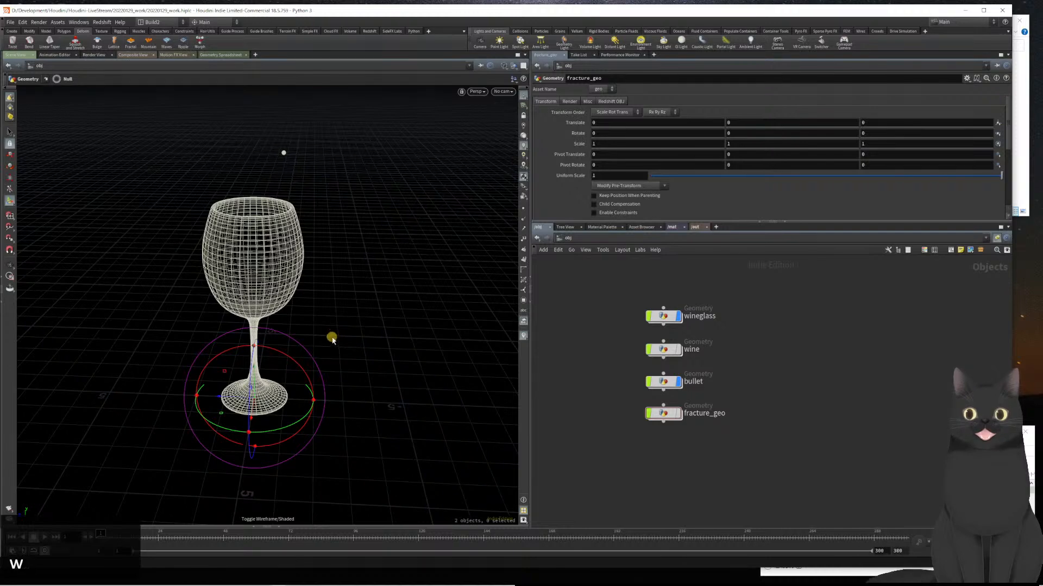
{"action": "left_click_drag", "start_coordinate": [336, 339], "coordinate": [375, 353], "text": "alt"}
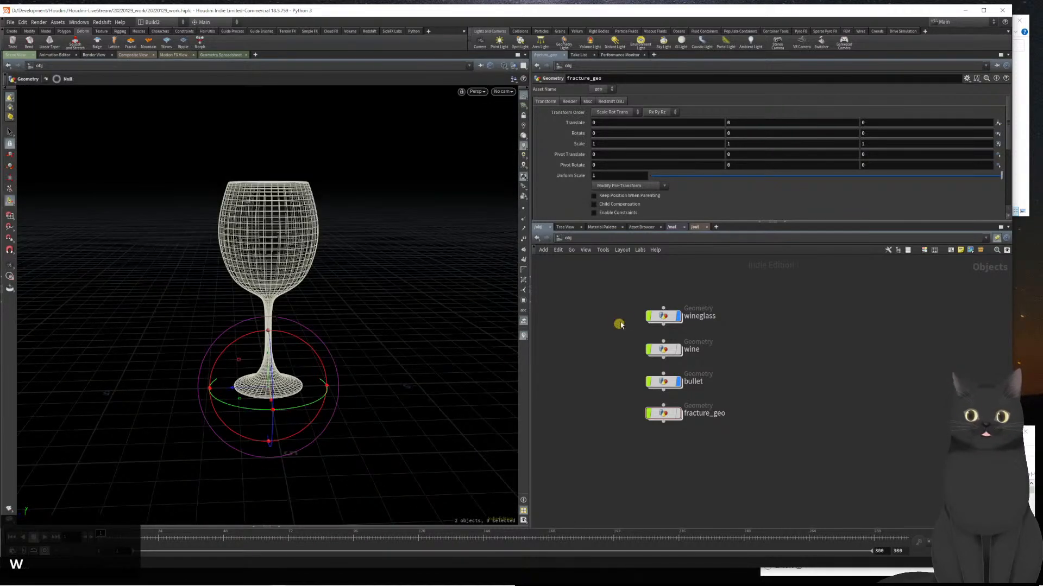
- Inside the wineglass network, add an Object Merge node and place it beside the Subdivide node
{"action": "double_click", "coordinate": [663, 320]}
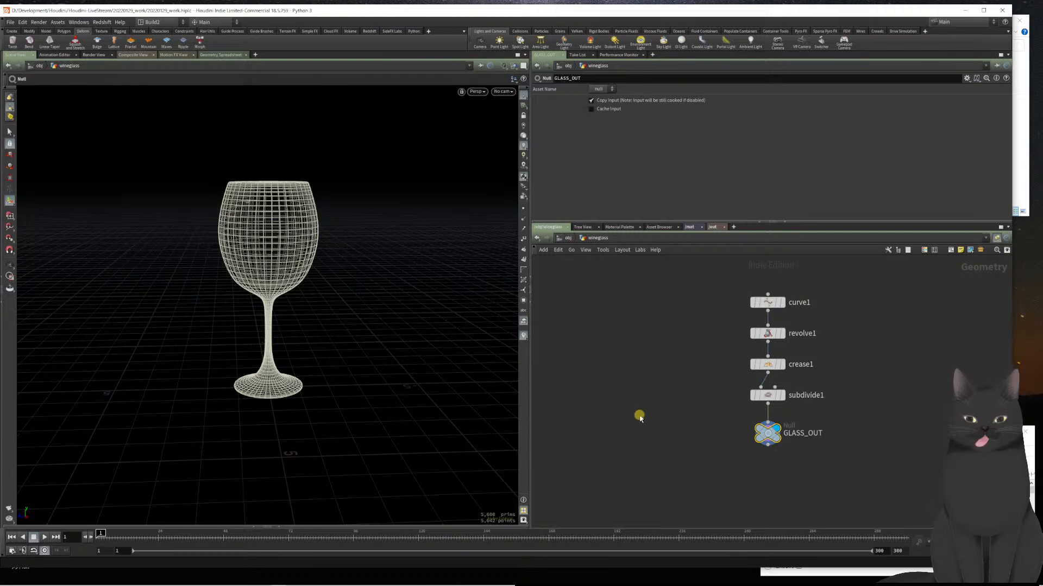
{"action": "middle_click_drag", "start_coordinate": [668, 442], "coordinate": [629, 433]}
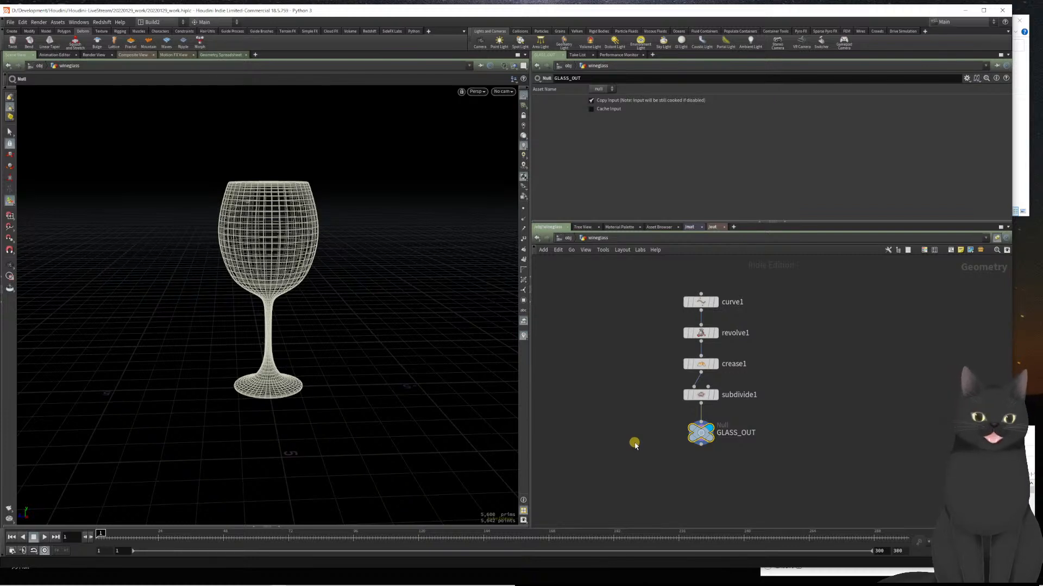
{"action": "middle_click_drag", "start_coordinate": [631, 432], "coordinate": [633, 409]}
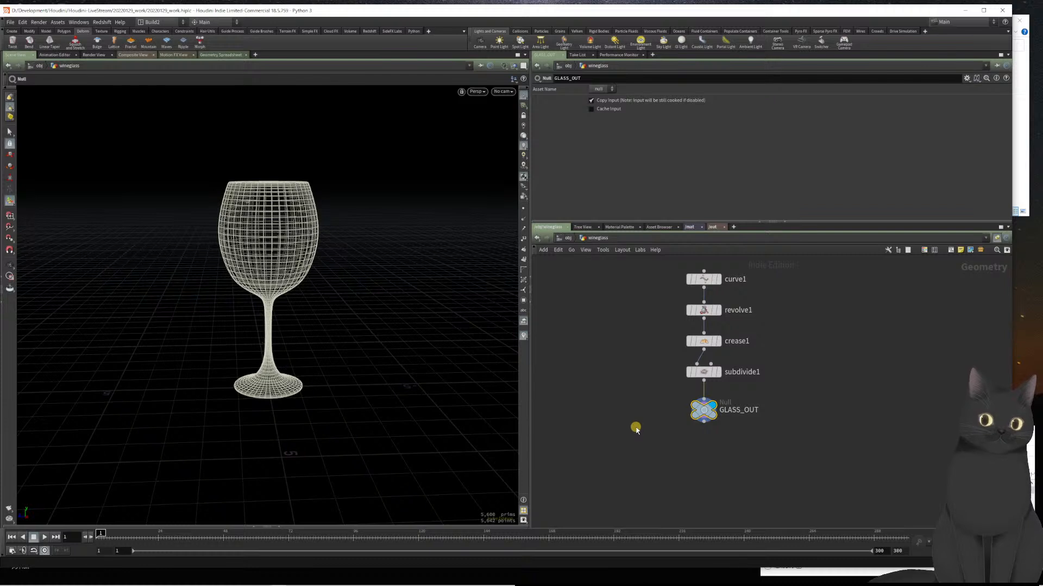
{"action": "key", "text": "Tab"}
{"action": "type", "text": "objec"}
{"action": "key", "text": "Return"}
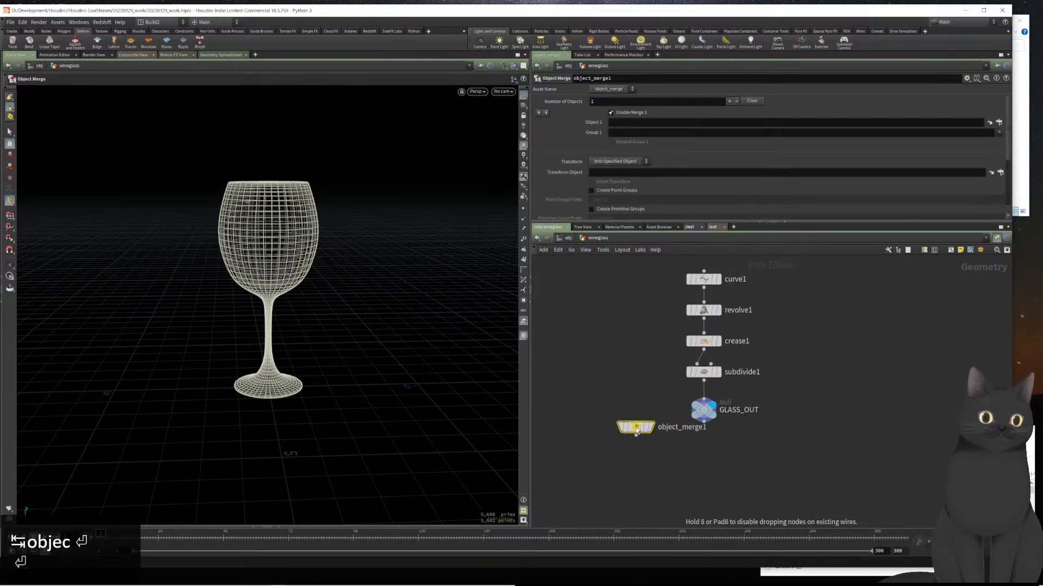
{"action": "left_click", "coordinate": [819, 374]}
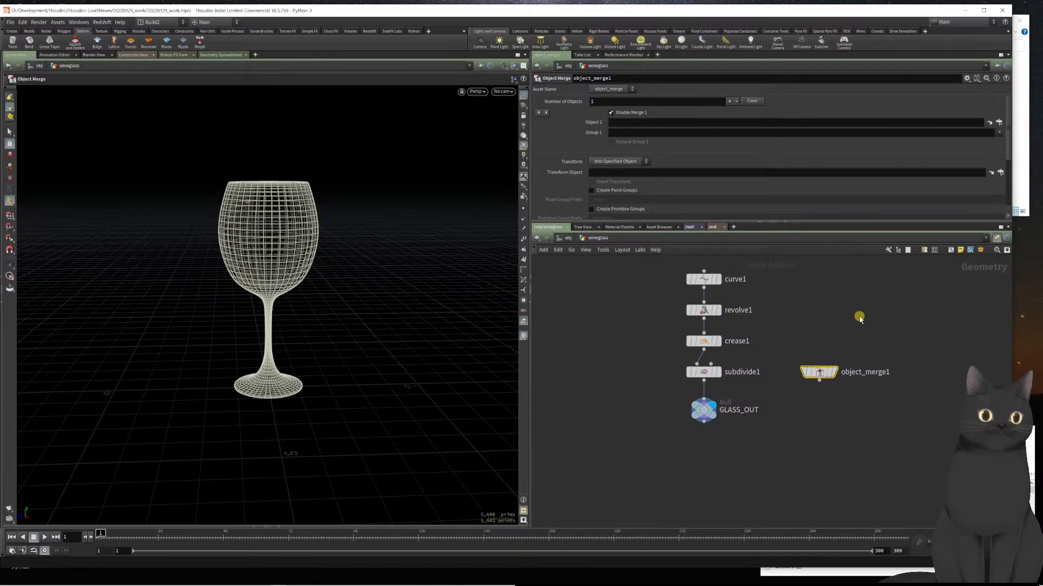
- Copy the FRACTURE_OUT node from fracture_geo and set the Object Merge's Object 1 to /obj/fracture_geo/FRACTURE_OUT
{"action": "key", "text": "u"}
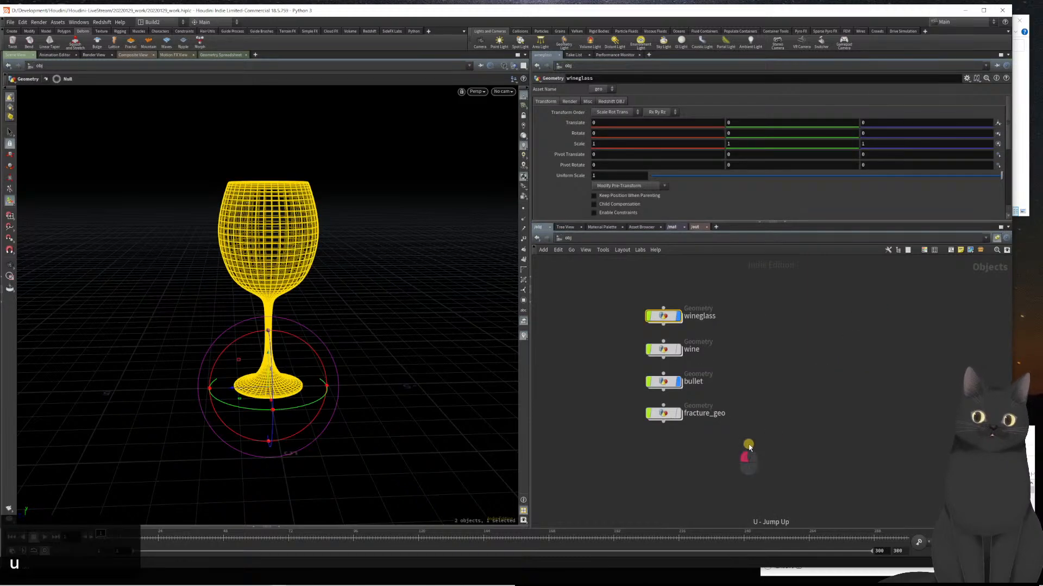
{"action": "double_click", "coordinate": [661, 415]}
{"action": "left_click_drag", "start_coordinate": [661, 414], "coordinate": [750, 463]}
{"action": "left_click_drag", "start_coordinate": [704, 412], "coordinate": [778, 429]}
{"action": "key", "text": "ctrl+c"}
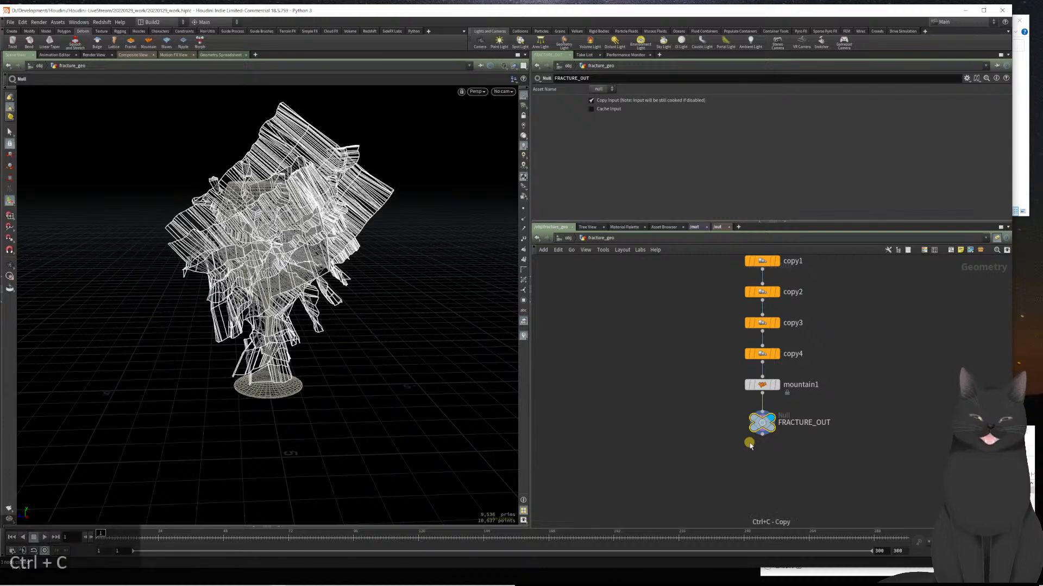
{"action": "key", "text": "u"}
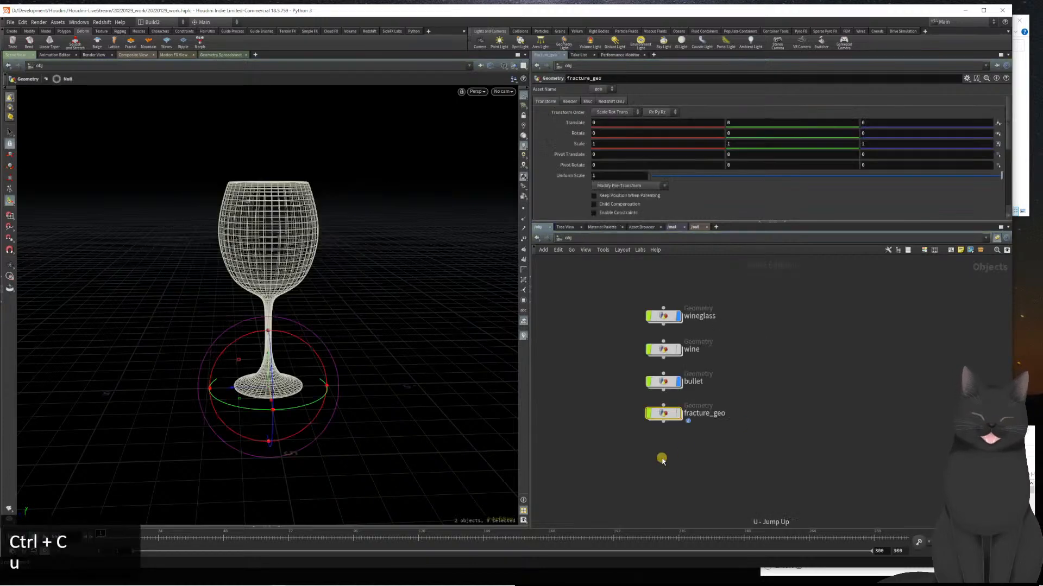
{"action": "double_click", "coordinate": [663, 316]}
{"action": "left_click", "coordinate": [775, 123]}
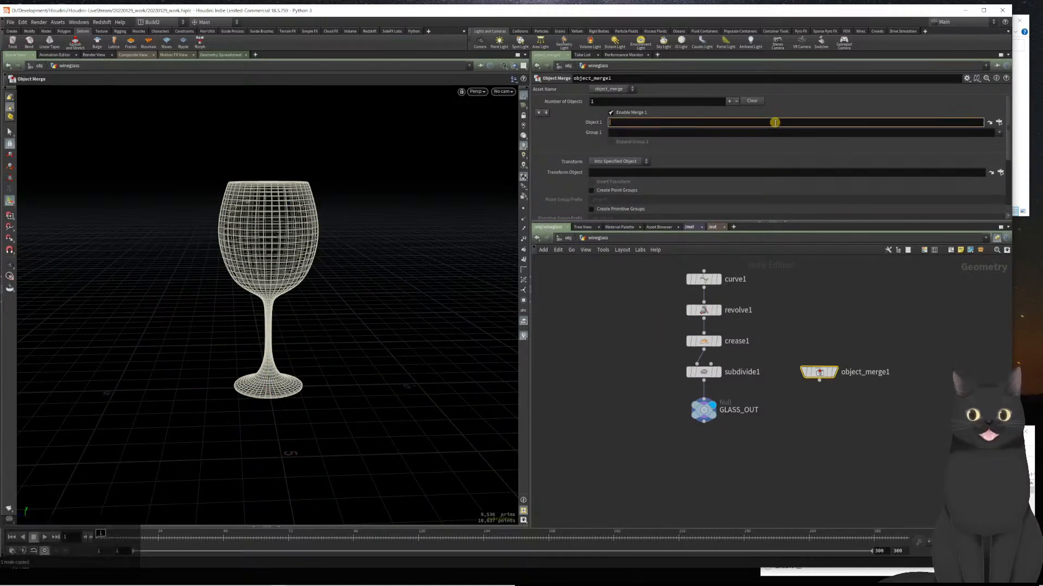
{"action": "key", "text": "ctrl+v"}
{"action": "key", "text": "Return"}
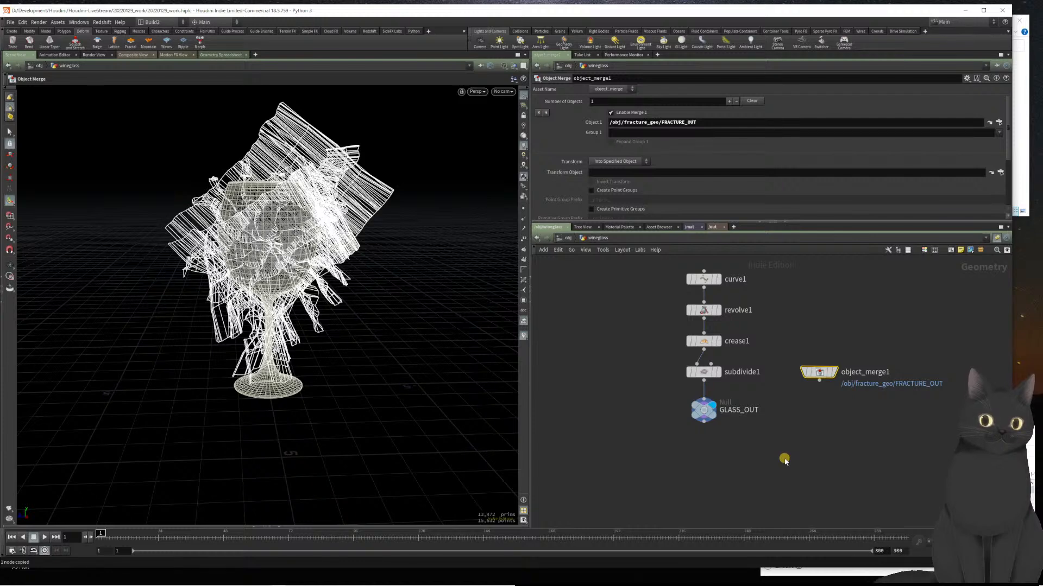
- Add a Boolean node to the wineglass network and place it below the Object Merge node
{"action": "key", "text": "Tab"}
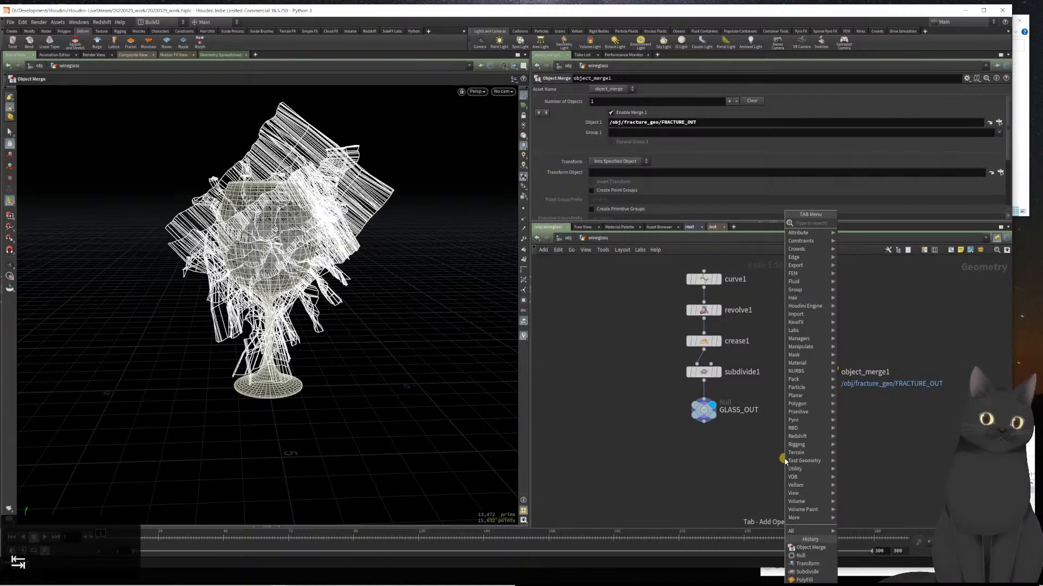
{"action": "type", "text": "bool"}
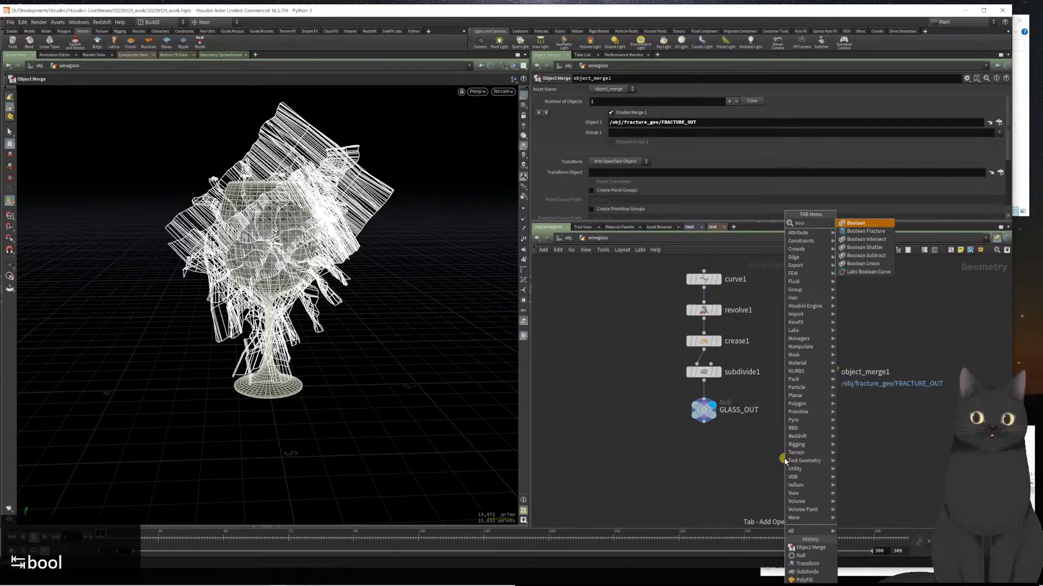
{"action": "key", "text": "Return"}
{"action": "key", "text": "Return"}
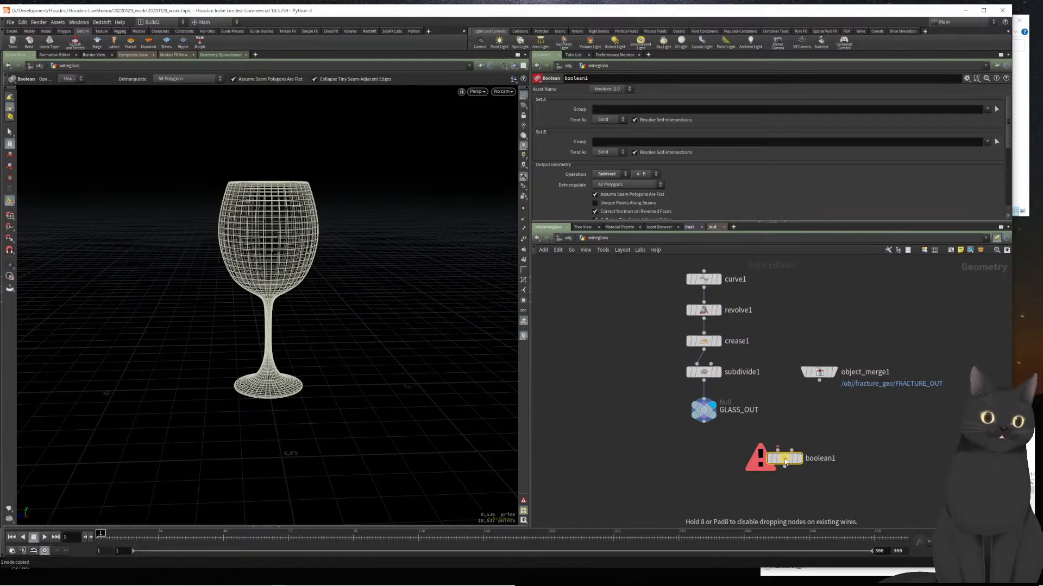
{"action": "left_click", "coordinate": [820, 434]}
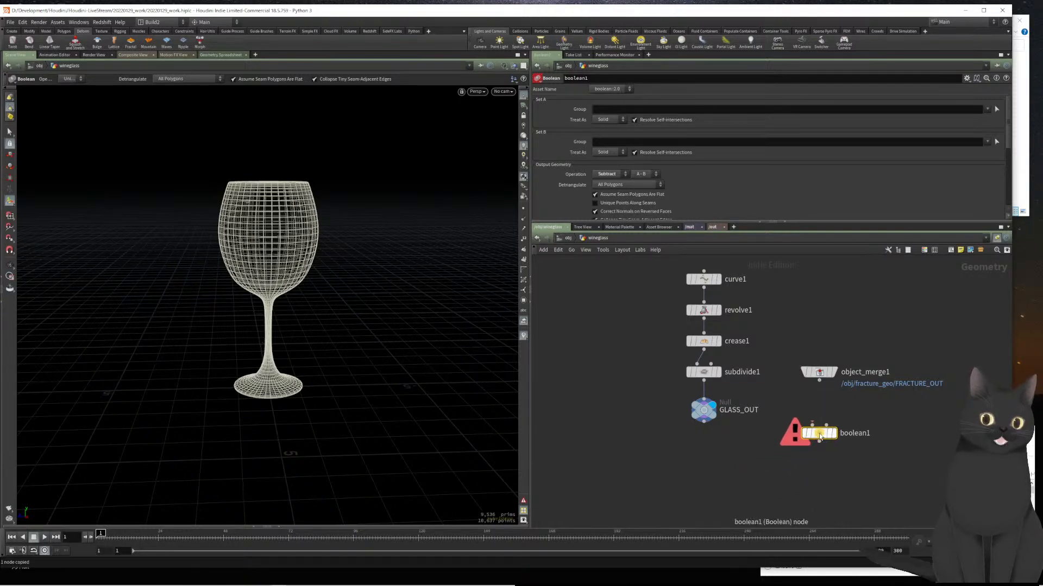
- Wire the Subdivide output into the Boolean's first input and the Object Merge into its second, and display the Boolean result
{"action": "mouse_move", "coordinate": [722, 408]}
{"action": "left_click_drag", "start_coordinate": [704, 380], "coordinate": [788, 423]}
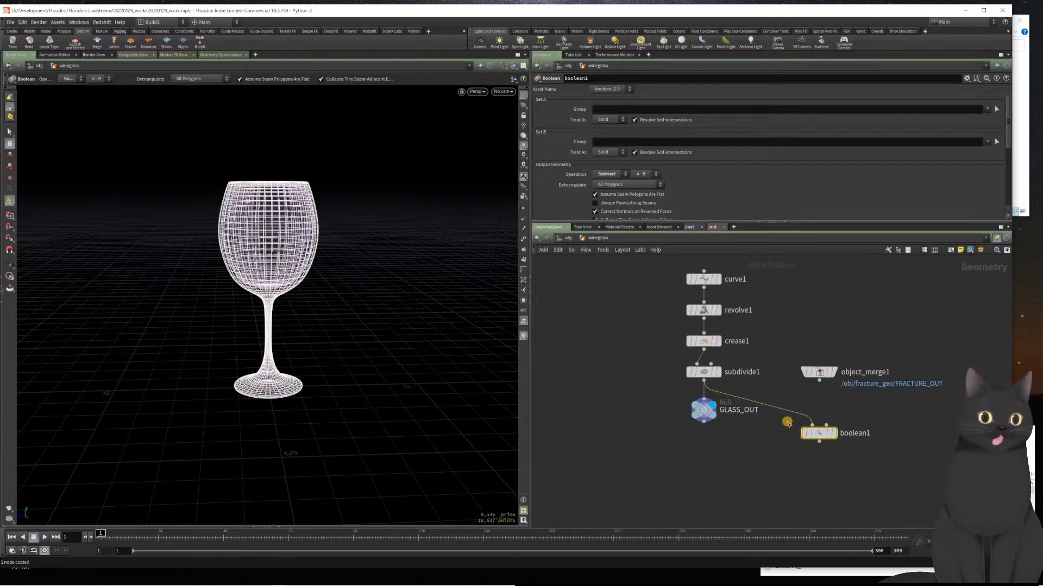
{"action": "left_click_drag", "start_coordinate": [819, 381], "coordinate": [826, 426]}
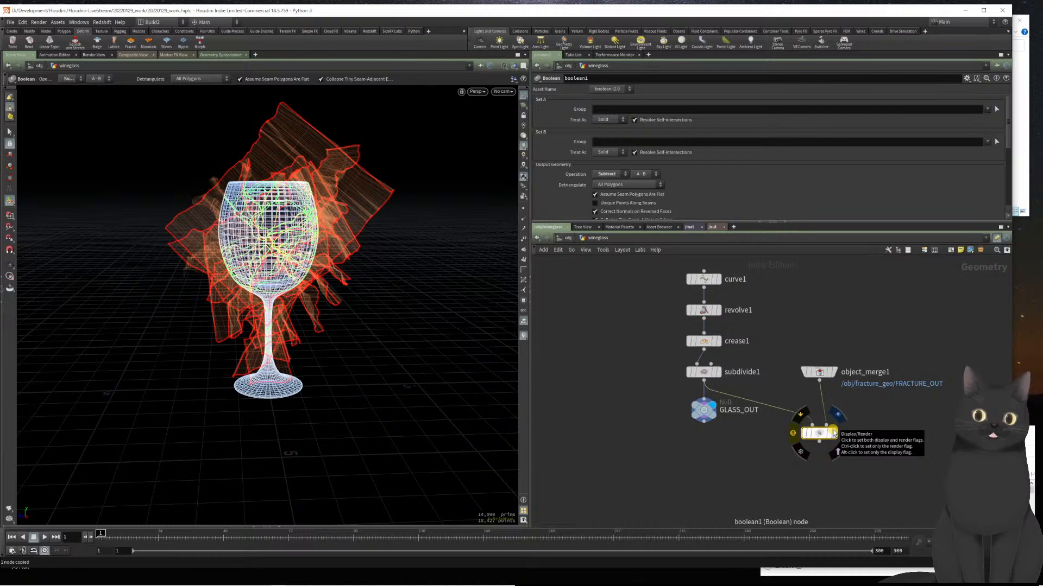
{"action": "left_click", "coordinate": [834, 433]}
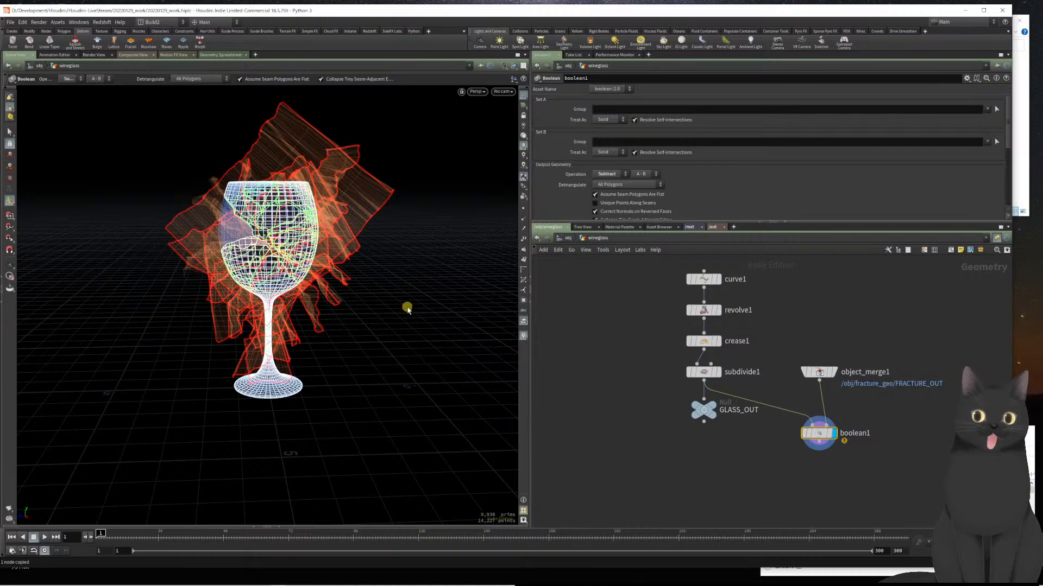
{"action": "mouse_move", "coordinate": [335, 324]}
{"action": "left_mouse_down", "text": "alt"}
{"action": "mouse_move", "coordinate": [342, 349]}
{"action": "mouse_move", "coordinate": [326, 319]}
{"action": "left_mouse_up", "text": "alt"}
{"action": "key", "text": "Escape"}
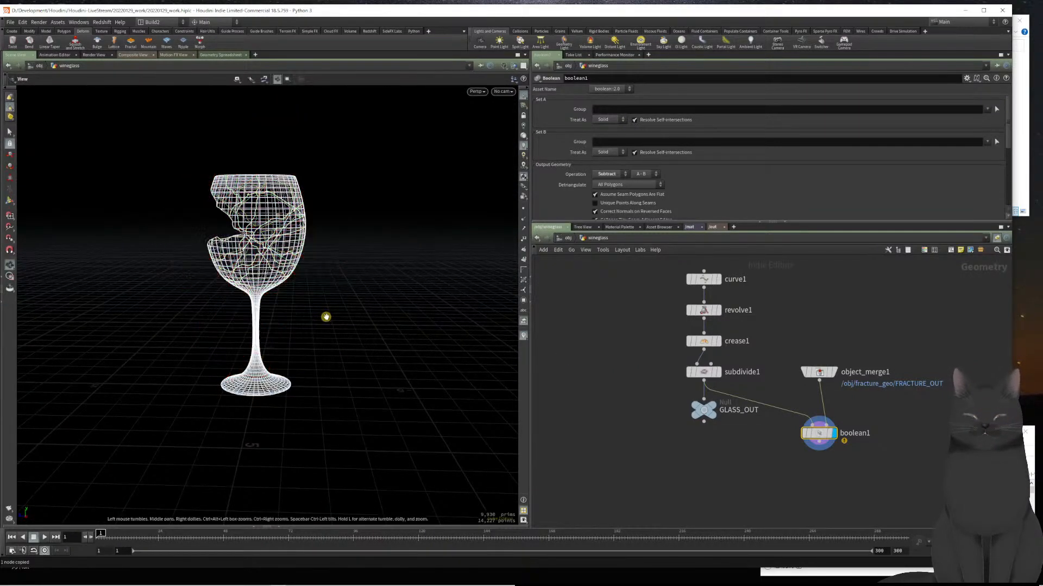
{"action": "left_click_drag", "start_coordinate": [326, 316], "coordinate": [291, 286]}
{"action": "key", "text": "Return"}
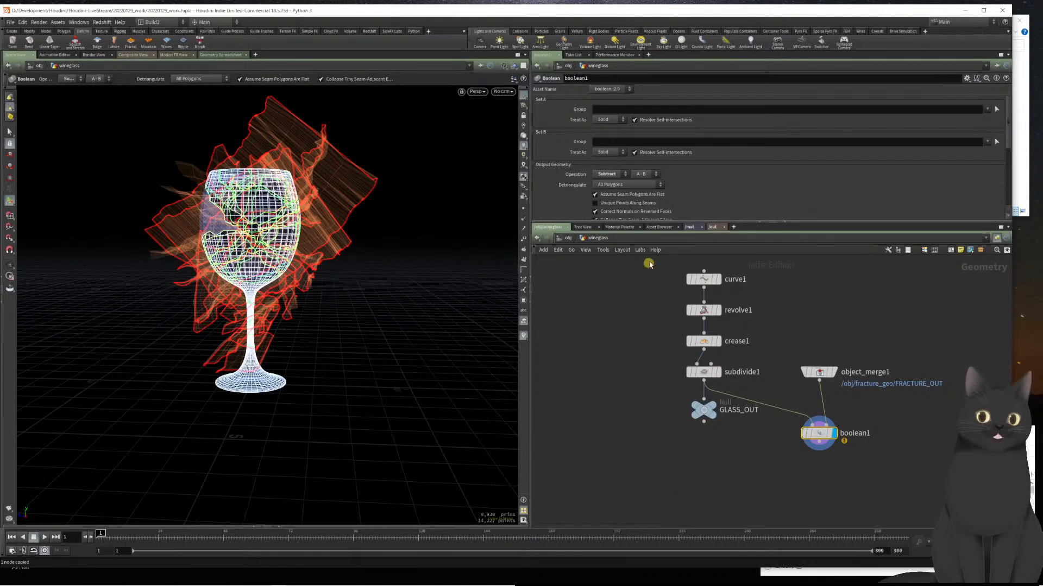
- Set the Boolean's Operation to Shatter and check the cut wineglass without the guide geometry
{"action": "left_click", "coordinate": [611, 174]}
{"action": "left_click", "coordinate": [607, 210]}
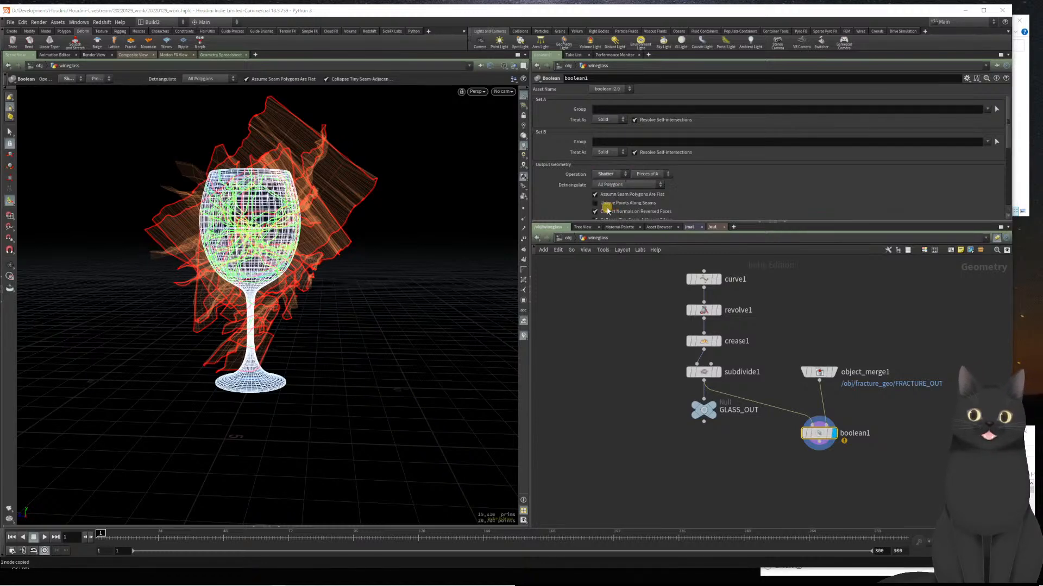
{"action": "key", "text": "Escape"}
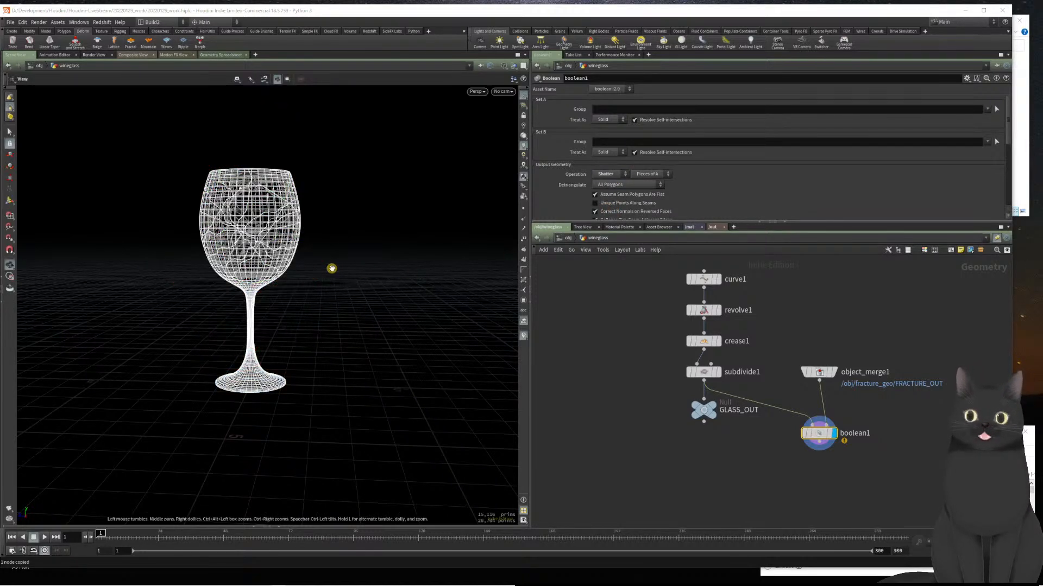
{"action": "key", "text": "Return"}
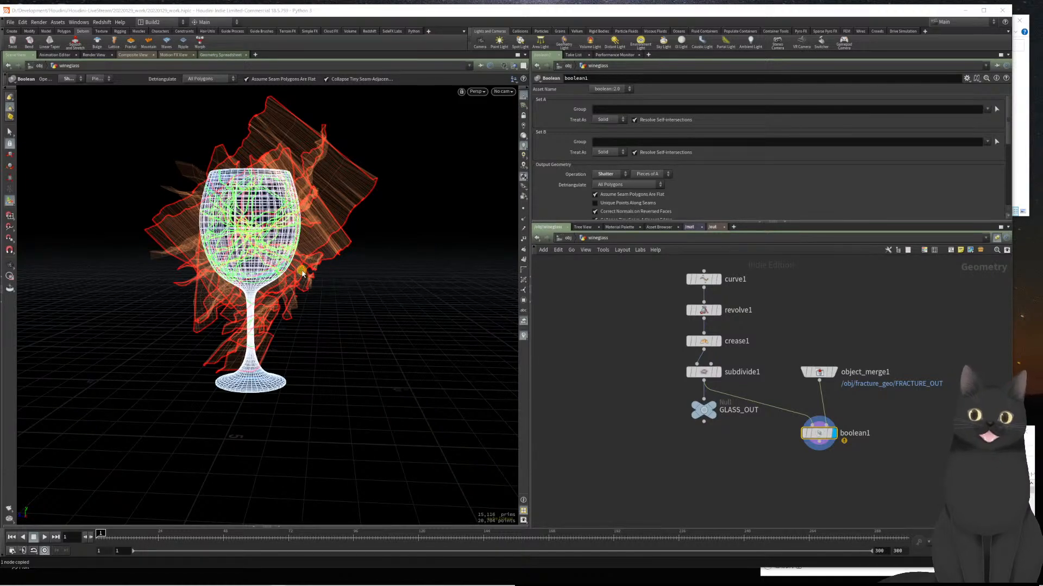
{"action": "key", "text": "Escape"}
{"action": "left_click_drag", "start_coordinate": [289, 261], "coordinate": [201, 167]}
{"action": "left_click_drag", "start_coordinate": [311, 277], "coordinate": [283, 270], "text": "alt"}
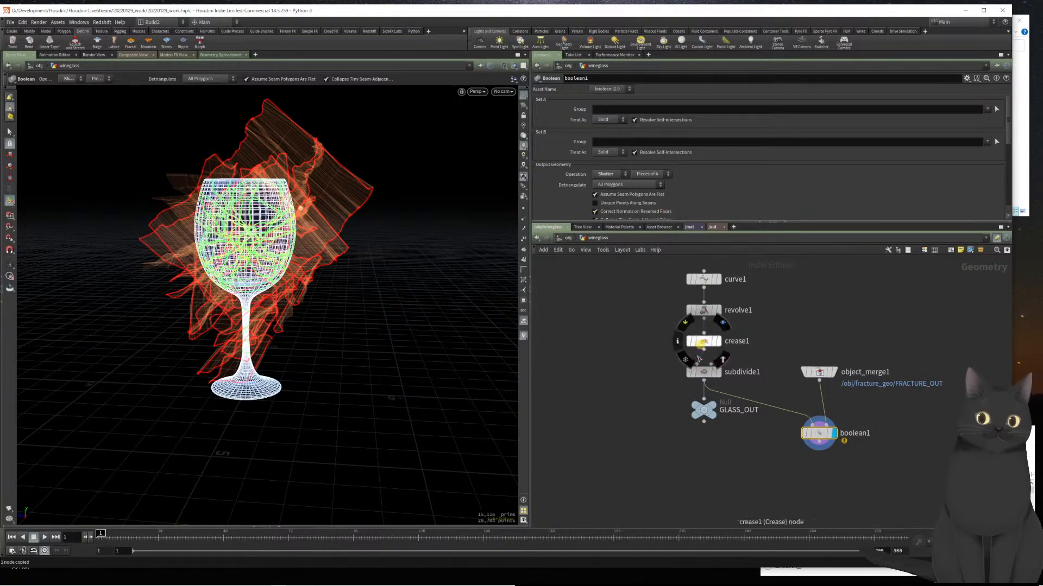
- Add an Exploded View node fed by the Boolean, display it, and set its Uniform Scale to 0.52
{"action": "middle_click_drag", "start_coordinate": [718, 480], "coordinate": [659, 436]}
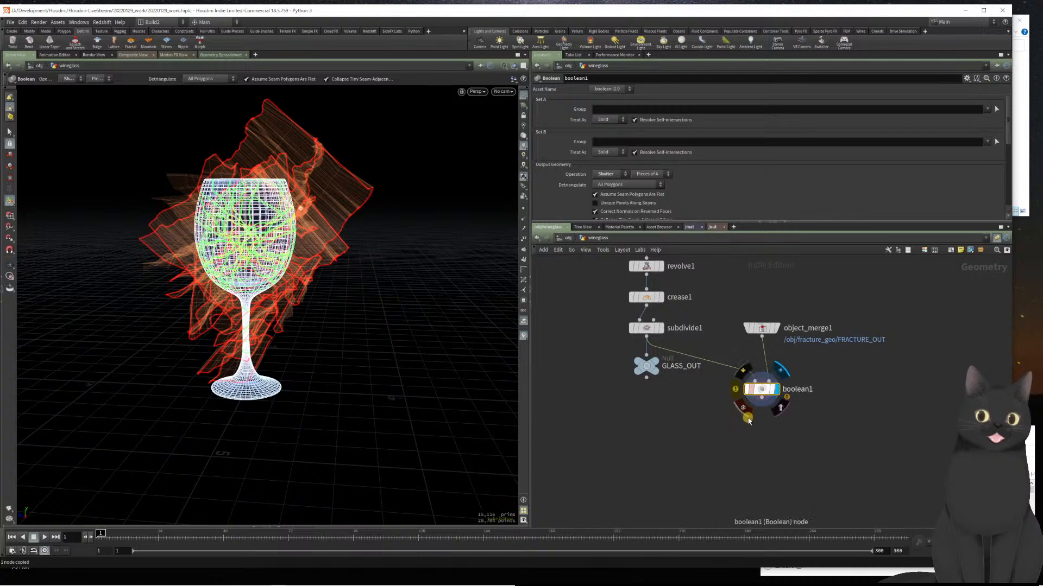
{"action": "key", "text": "Tab"}
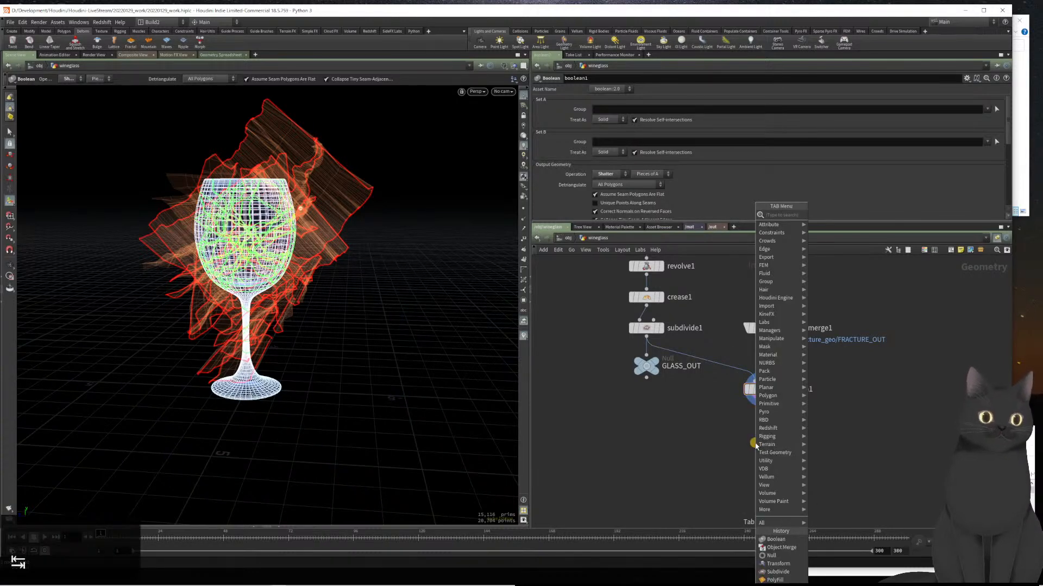
{"action": "type", "text": "explo"}
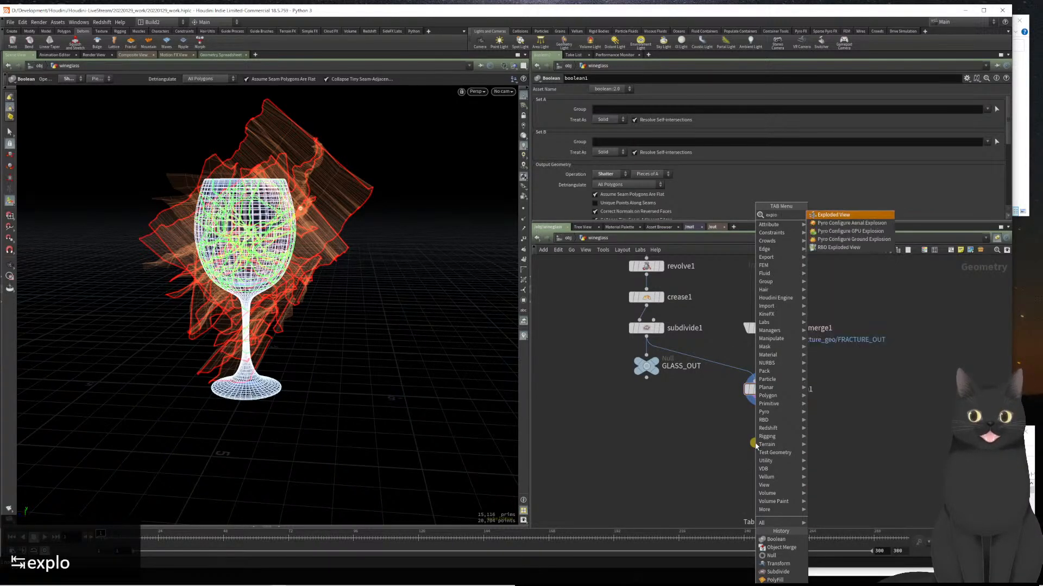
{"action": "key", "text": "Return"}
{"action": "key", "text": "Return"}
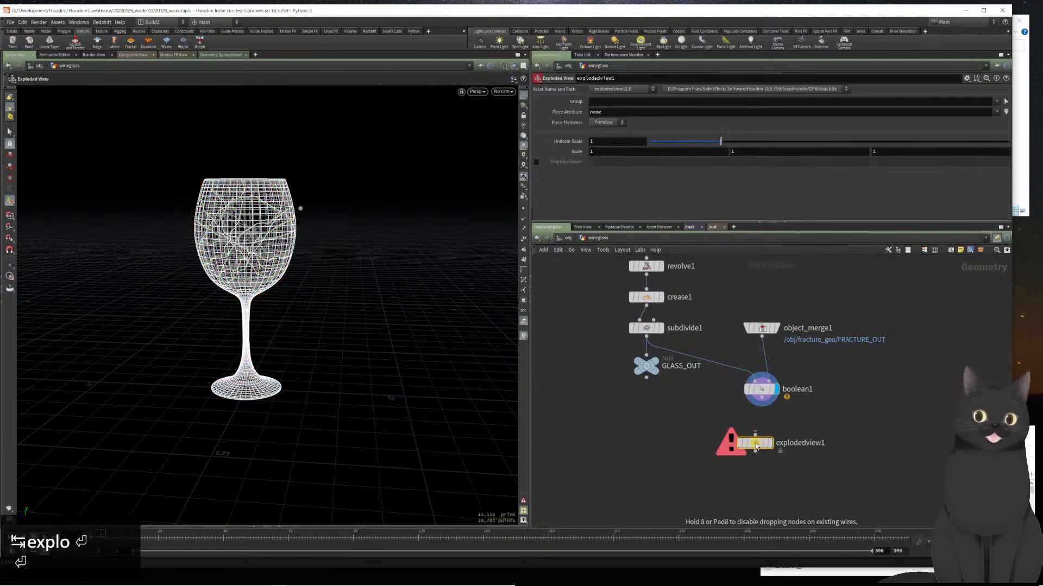
{"action": "left_click_drag", "start_coordinate": [761, 406], "coordinate": [753, 427]}
{"action": "left_click", "coordinate": [752, 427]}
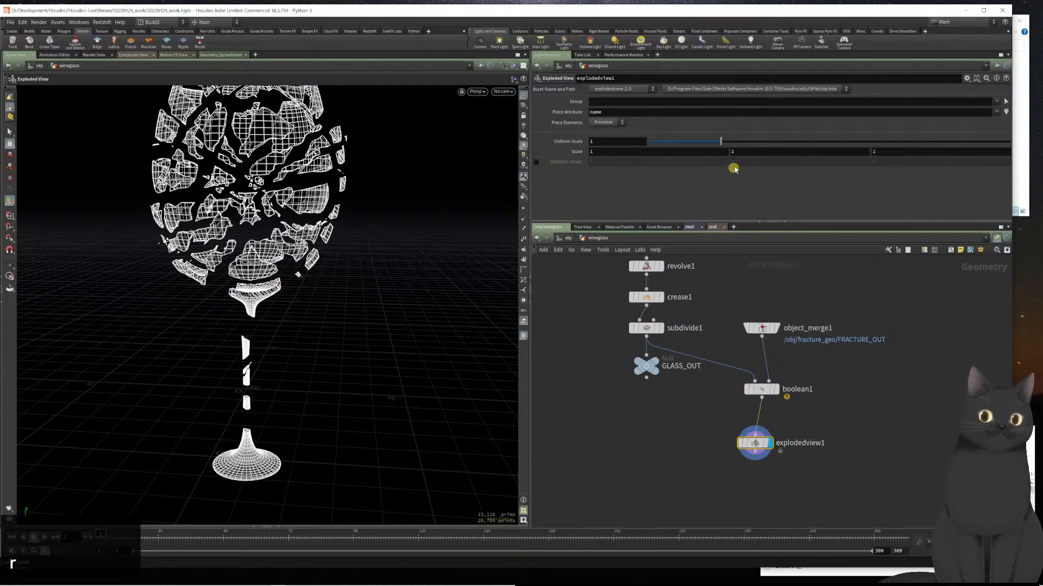
{"action": "left_click_drag", "start_coordinate": [715, 140], "coordinate": [488, 146]}
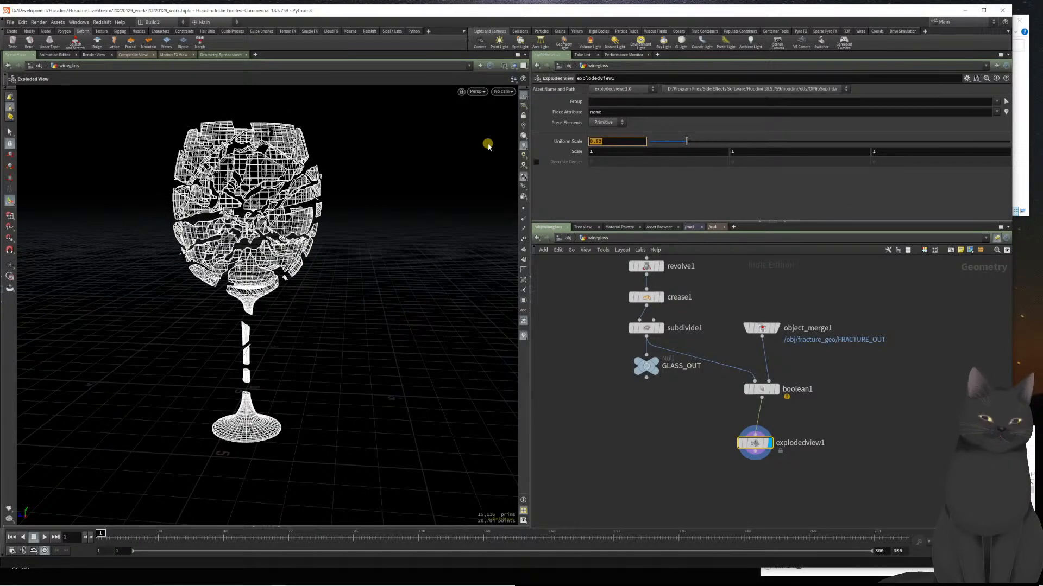
- Branch a Null node off the Boolean's output beside the Exploded View node
{"action": "middle_click_drag", "start_coordinate": [636, 452], "coordinate": [671, 424]}
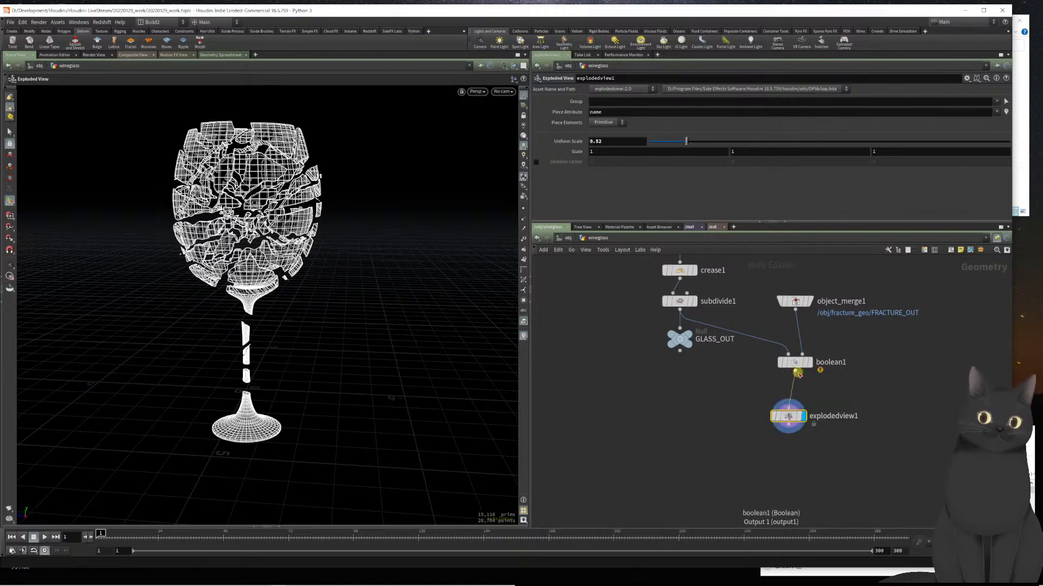
{"action": "mouse_move", "coordinate": [799, 420]}
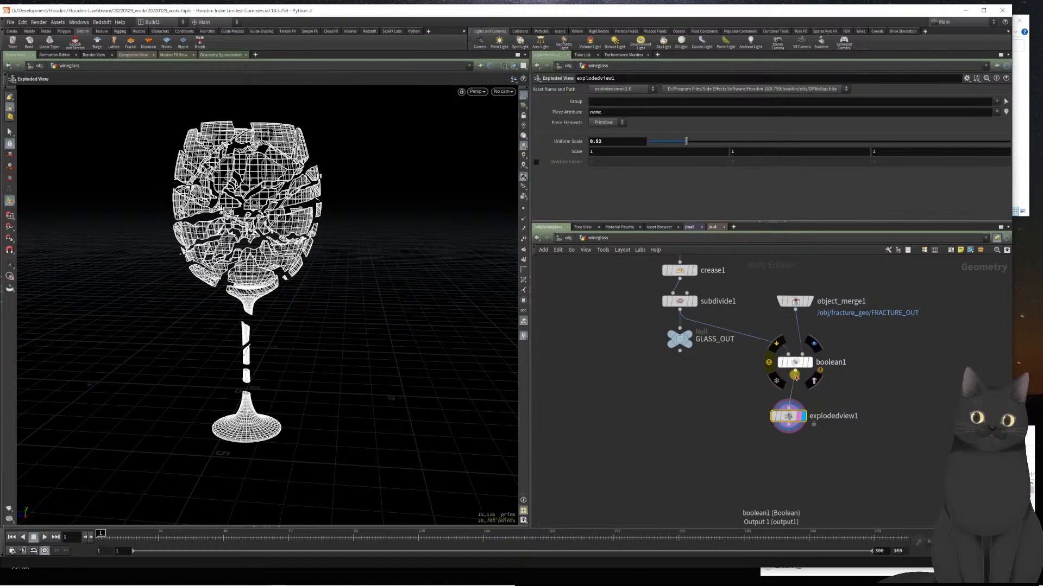
{"action": "left_click_drag", "start_coordinate": [794, 371], "coordinate": [869, 396]}
{"action": "key", "text": "Tab"}
{"action": "type", "text": "nu"}
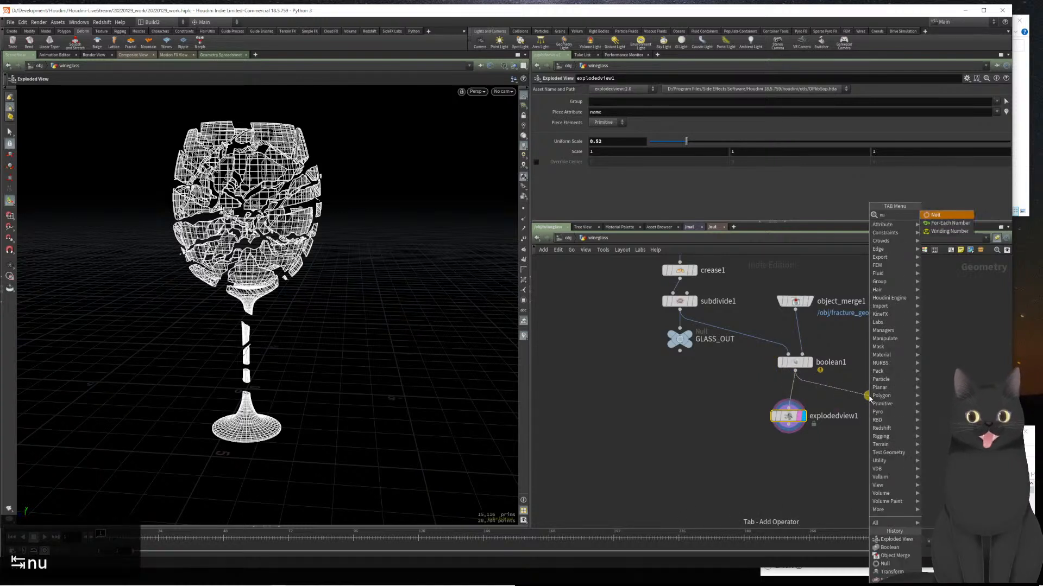
{"action": "key", "text": "Return"}
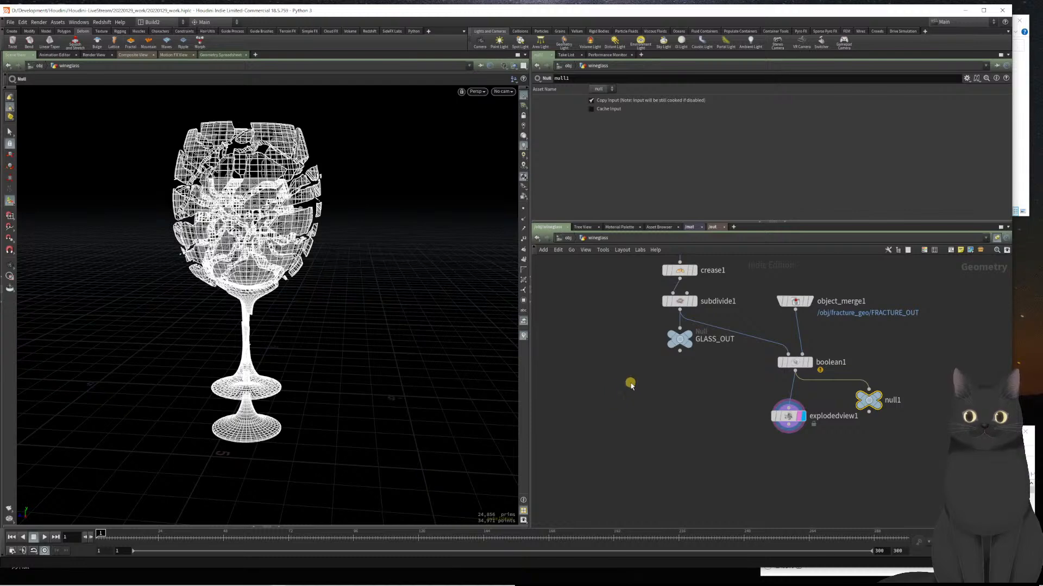
- Set the Exploded View's Uniform Scale to 0.141, and switch the display to the new Null node
{"action": "left_click", "coordinate": [785, 416]}
{"action": "left_click_drag", "start_coordinate": [657, 143], "coordinate": [658, 144]}
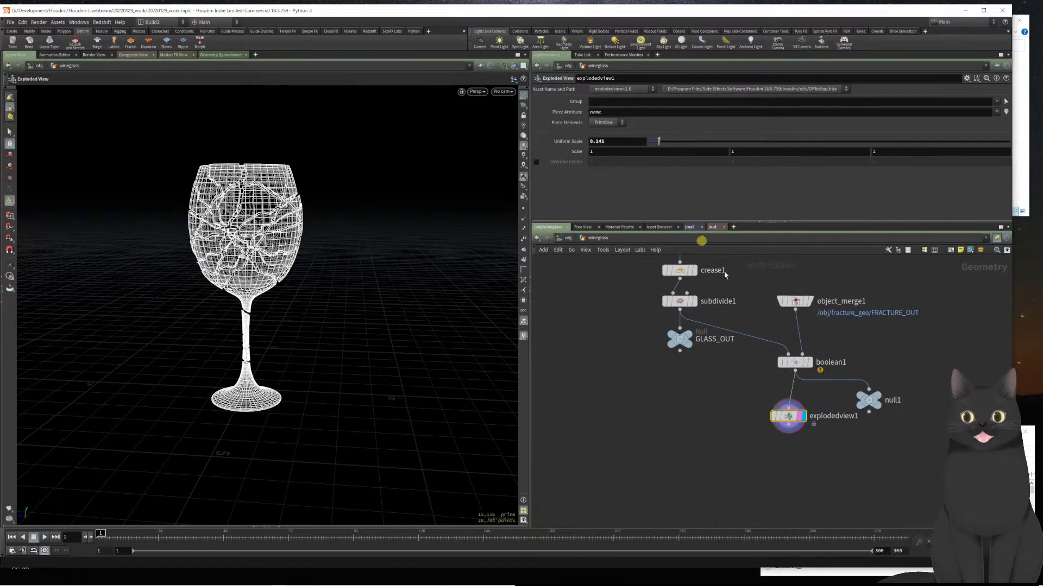
{"action": "mouse_move", "coordinate": [885, 413]}
{"action": "key", "text": "r"}
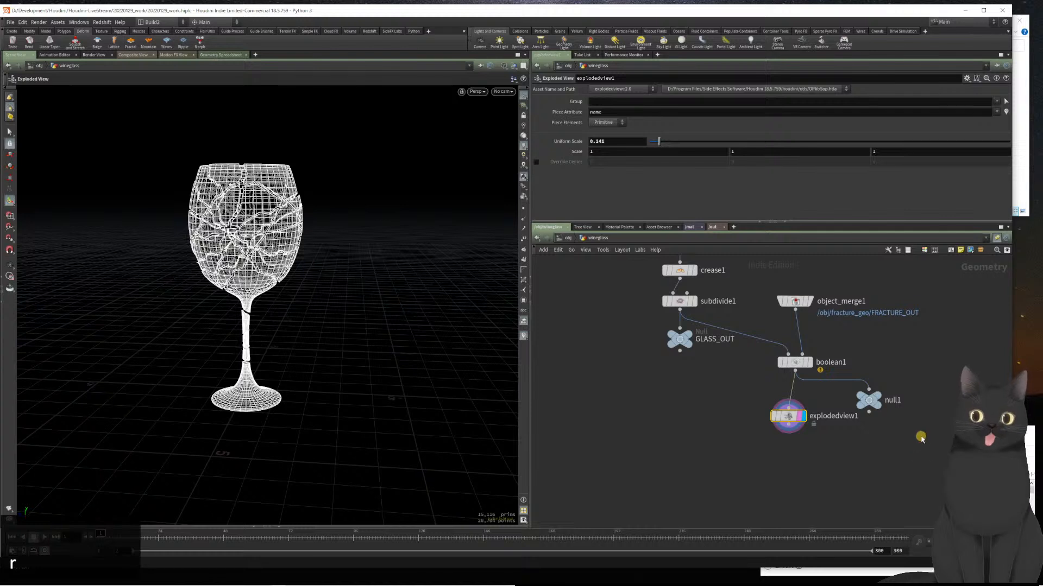
{"action": "left_click", "coordinate": [856, 399]}
{"action": "key", "text": "r"}
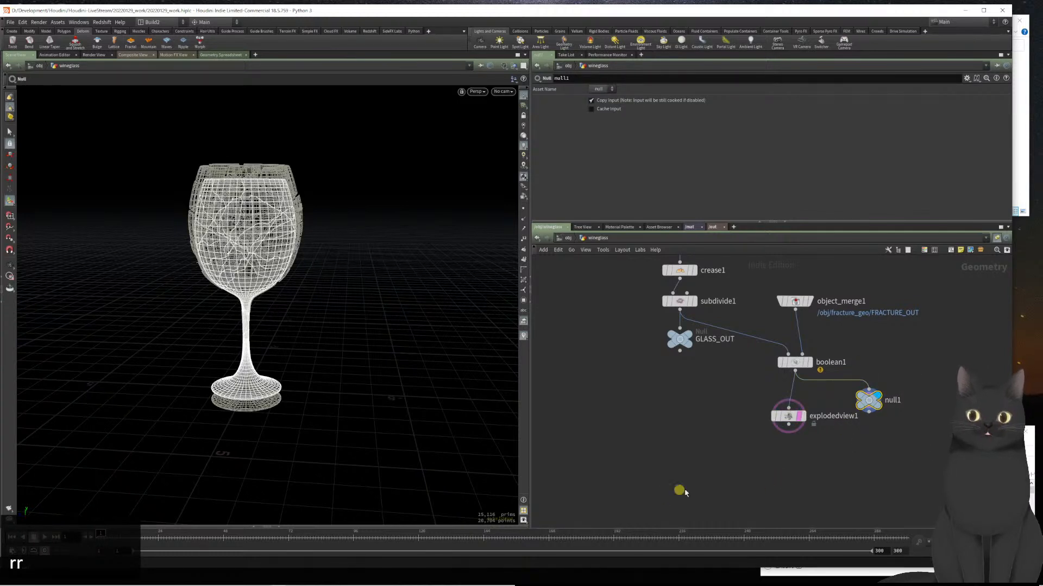
- Move the Null node level with the Exploded View node and rename it GLASSFRACTURE_OUT
{"action": "mouse_move", "coordinate": [872, 409]}
{"action": "left_click_drag", "start_coordinate": [870, 405], "coordinate": [887, 418]}
{"action": "double_click", "coordinate": [909, 417]}
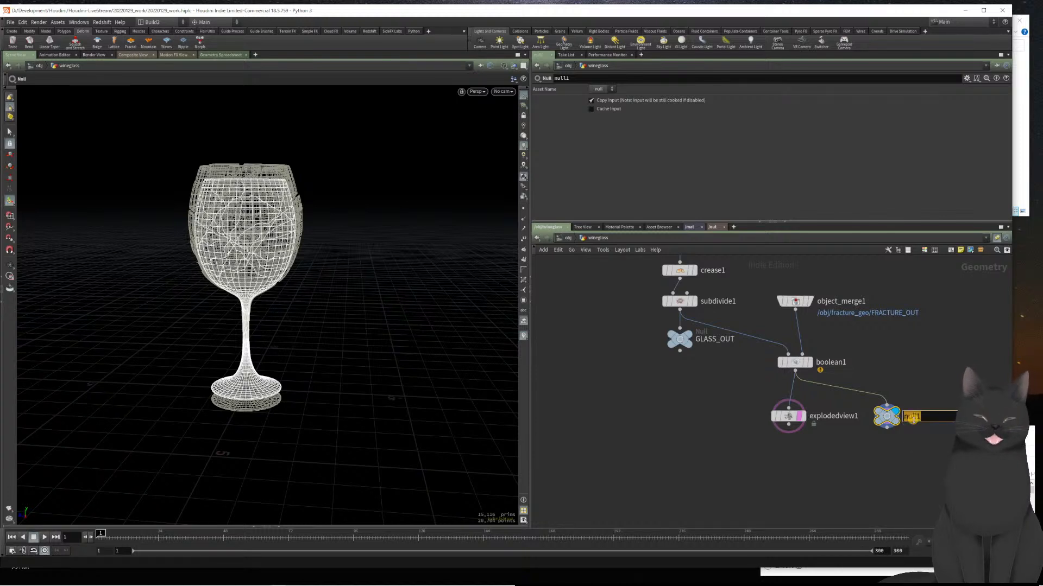
{"action": "type", "text": "GLASSFRACT"}
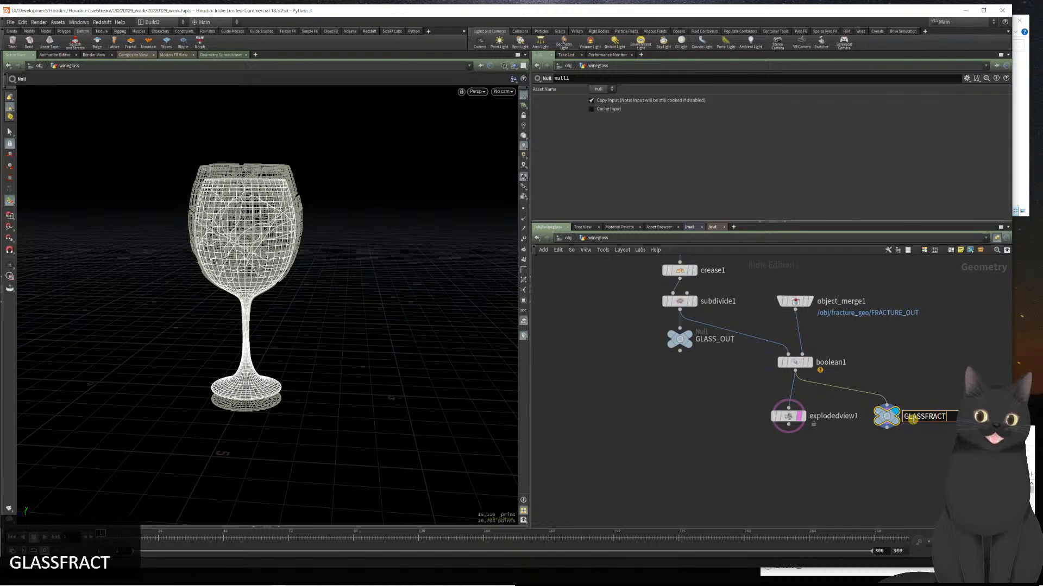
{"action": "type", "text": "URE_OUT"}
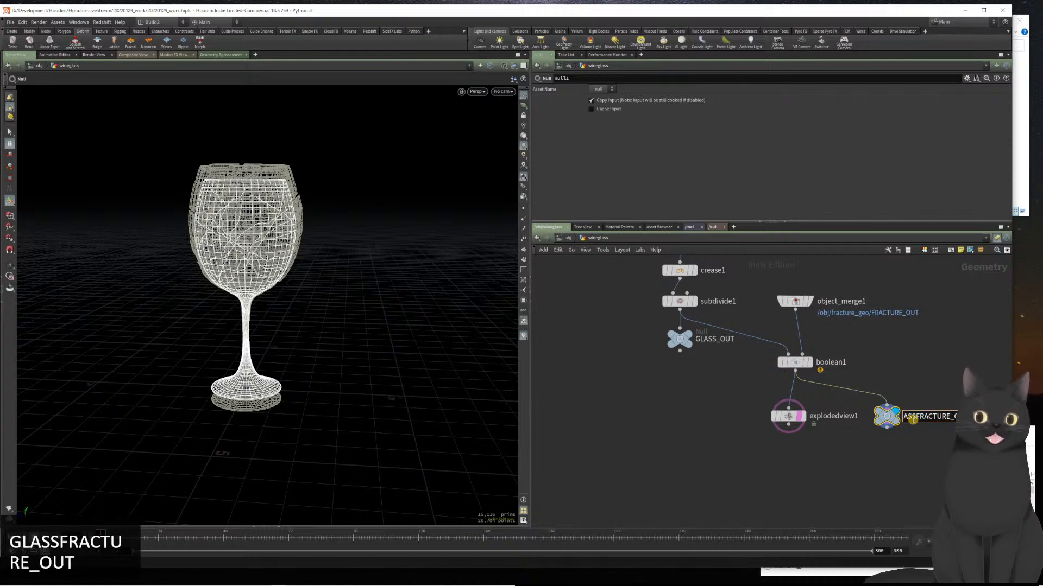
{"action": "key", "text": "Return"}
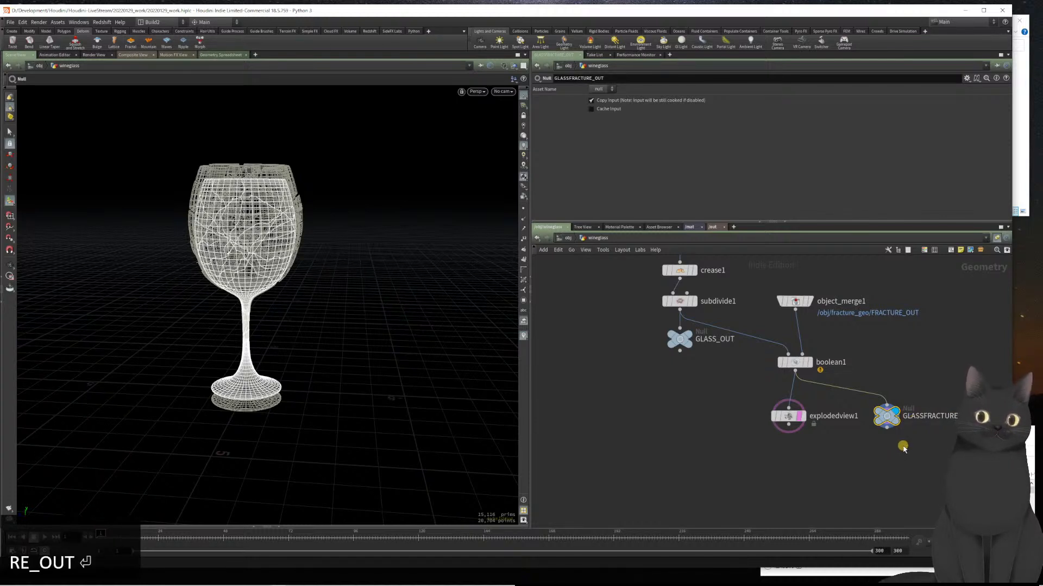
{"action": "scroll", "coordinate": [841, 448], "scroll_direction": "up", "scroll_amount": 5}
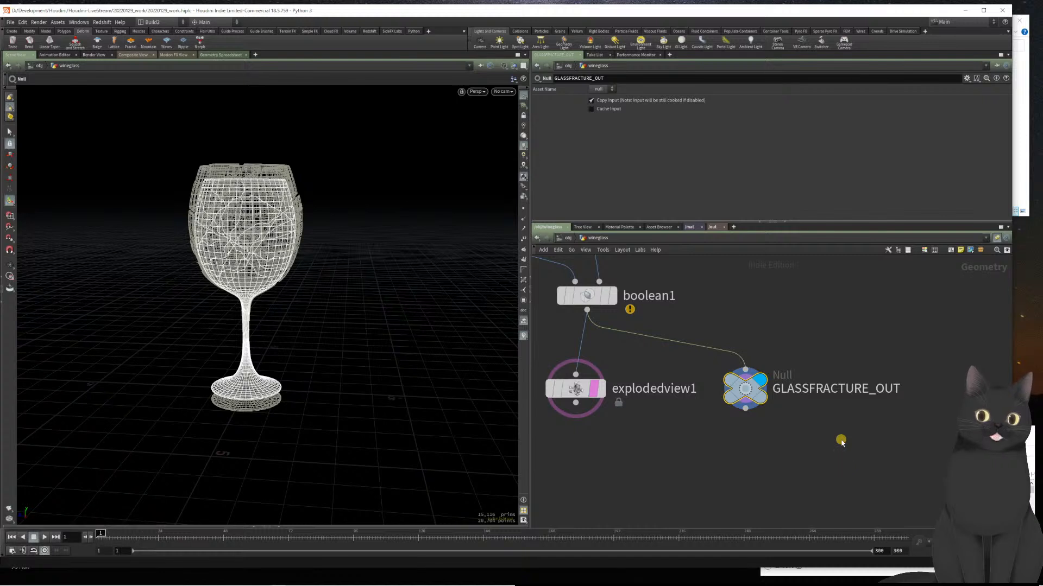
{"action": "scroll", "coordinate": [785, 465], "scroll_direction": "down", "scroll_amount": 3}
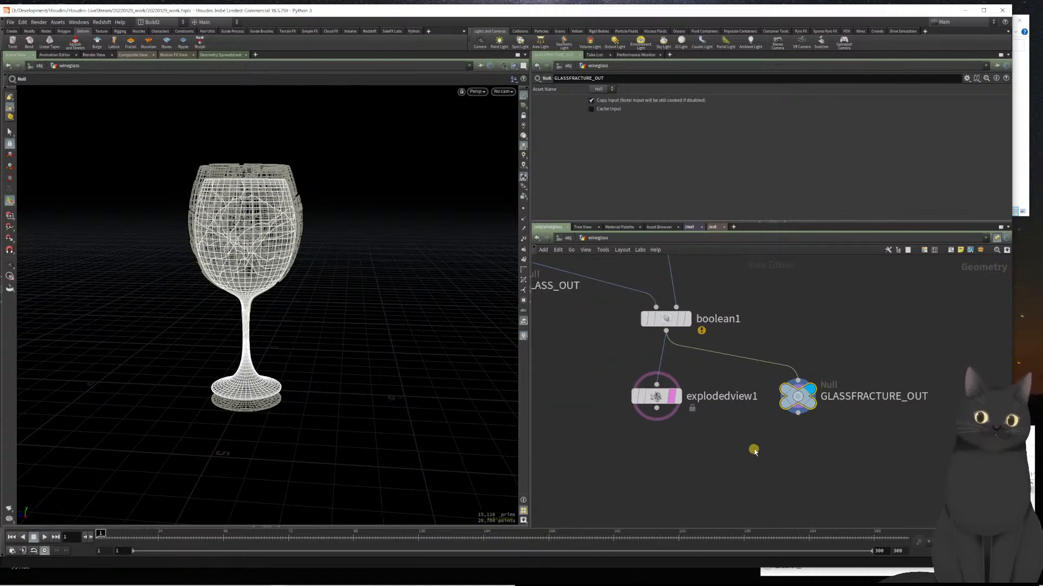
- Switch the display to the Exploded View and back to GLASSFRACTURE_OUT, and examine the shattered wineglass from different angles
{"action": "left_click", "coordinate": [676, 397]}
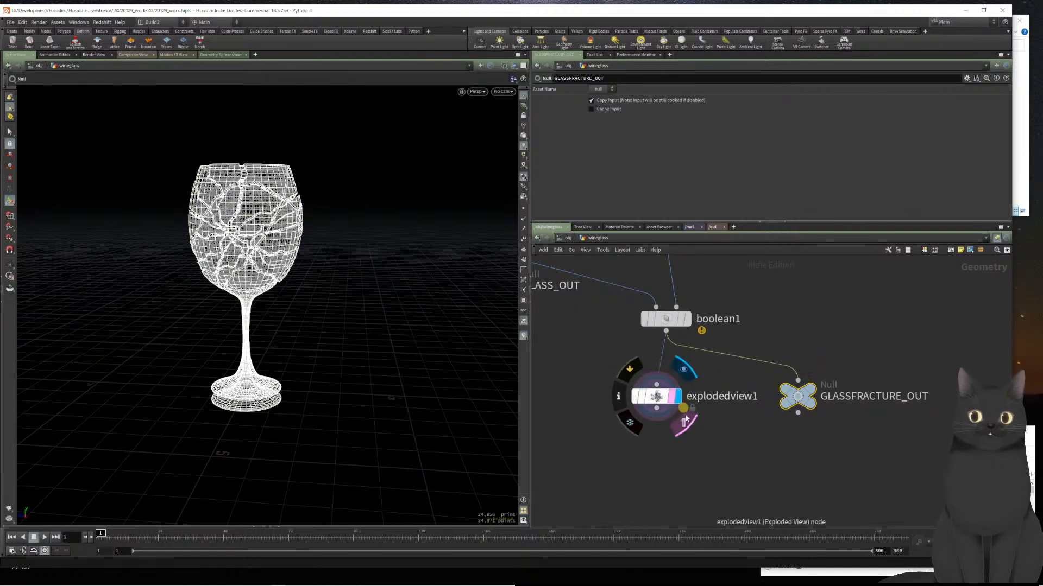
{"action": "middle_click_drag", "start_coordinate": [715, 473], "coordinate": [754, 484]}
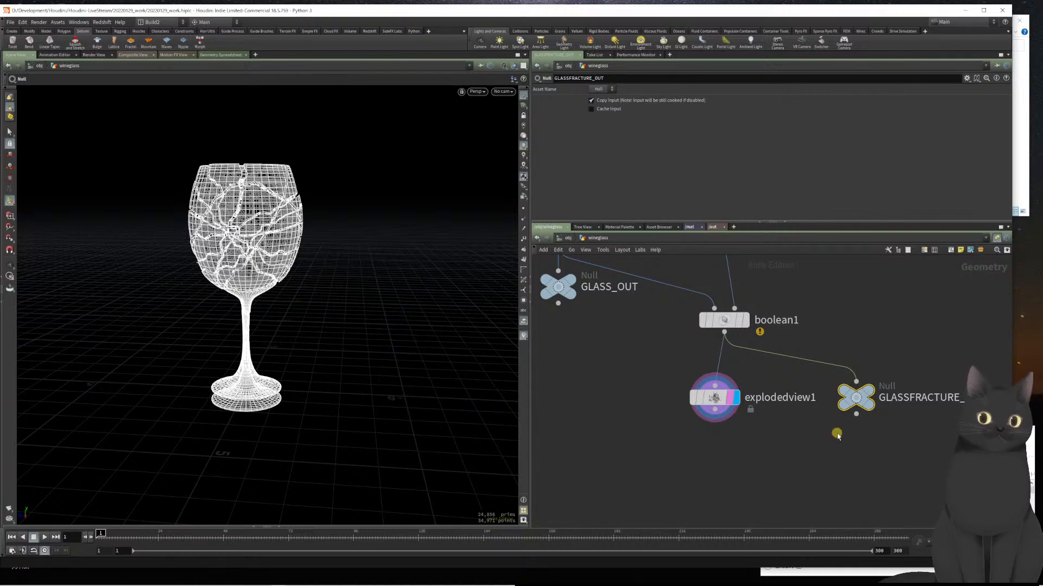
{"action": "left_click", "coordinate": [872, 390]}
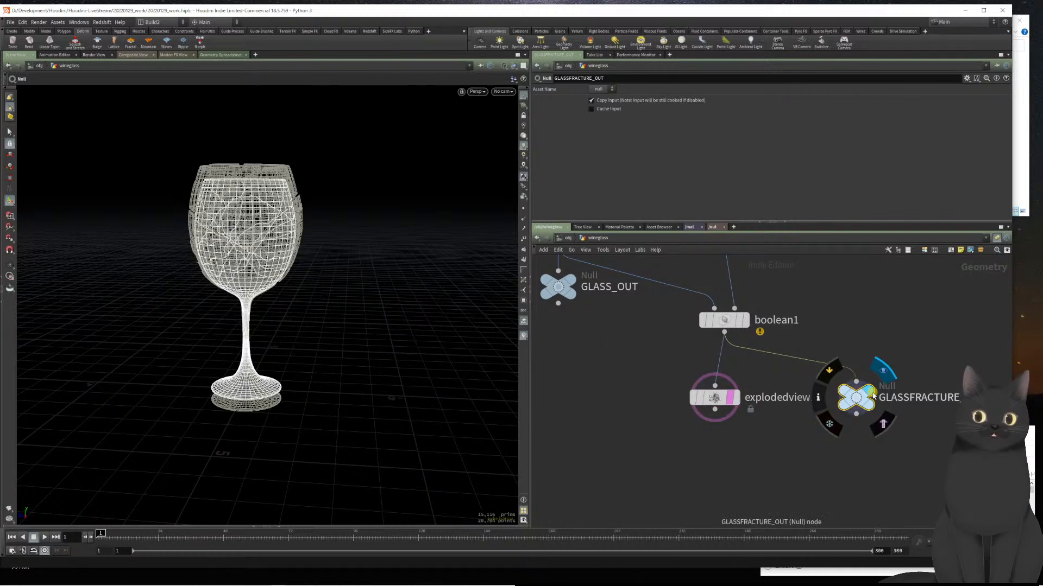
{"action": "key", "text": "Escape"}
{"action": "left_click_drag", "start_coordinate": [305, 307], "coordinate": [291, 248]}
{"action": "scroll", "coordinate": [291, 248], "scroll_direction": "up", "scroll_amount": 6}
{"action": "scroll", "coordinate": [290, 265], "scroll_direction": "down", "scroll_amount": 4}
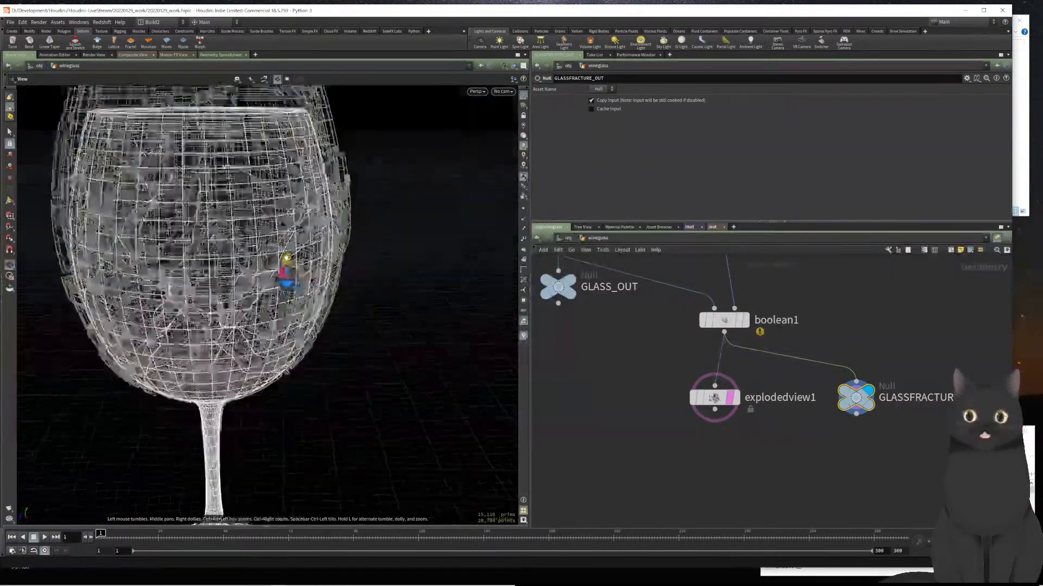
{"action": "scroll", "coordinate": [281, 264], "scroll_direction": "down", "scroll_amount": 3, "text": "alt"}
{"action": "left_click_drag", "start_coordinate": [281, 265], "coordinate": [296, 266], "text": "alt"}
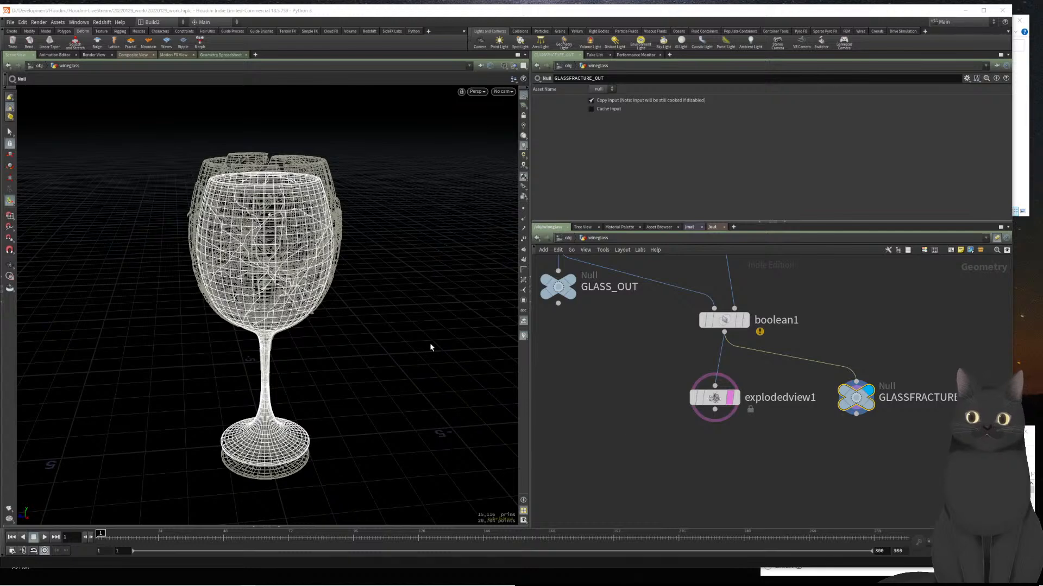
{"action": "scroll", "coordinate": [305, 292], "scroll_direction": "down", "scroll_amount": 2}
{"action": "mouse_move", "coordinate": [304, 292]}
{"action": "left_mouse_down"}
{"action": "mouse_move", "coordinate": [326, 314]}
{"action": "mouse_move", "coordinate": [310, 302]}
{"action": "left_mouse_up"}
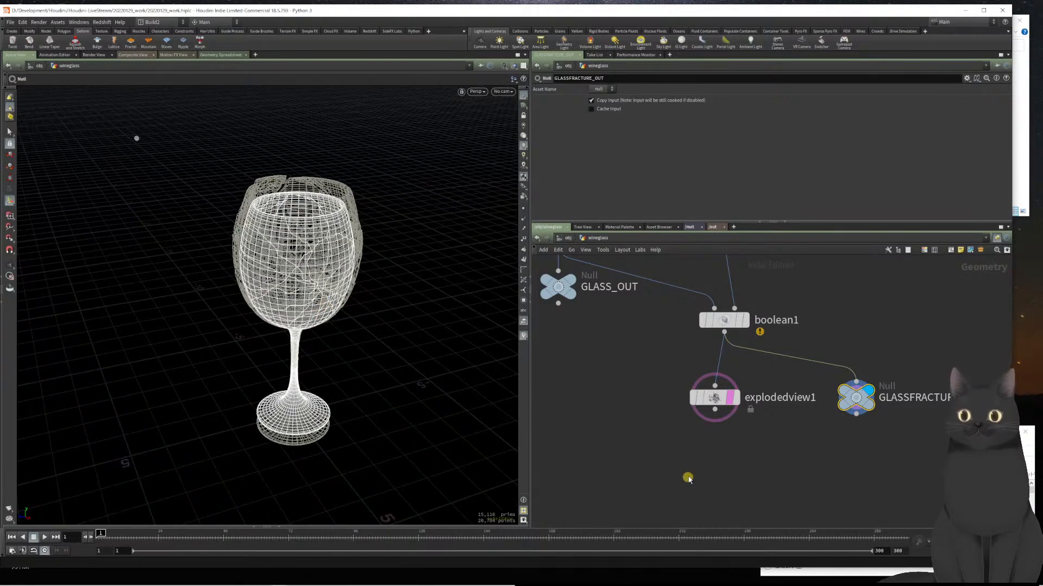
{"action": "scroll", "coordinate": [713, 475], "scroll_direction": "down", "scroll_amount": 3}
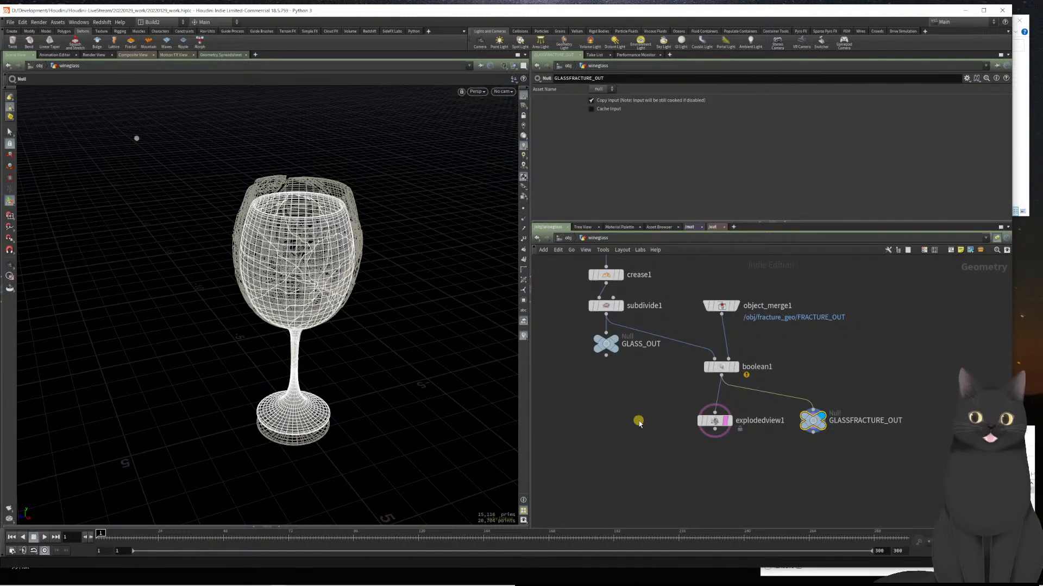
- Turn the wineglass object into a rigid body in a new DOP network, and place AutoDopNetwork below fracture_geo
{"action": "key", "text": "u"}
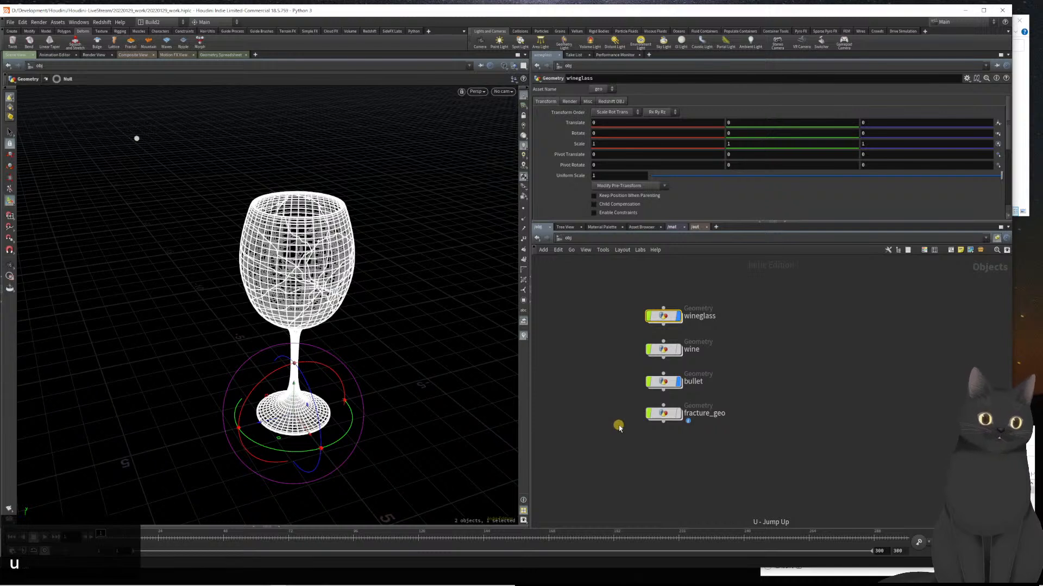
{"action": "left_click_drag", "start_coordinate": [610, 411], "coordinate": [621, 437]}
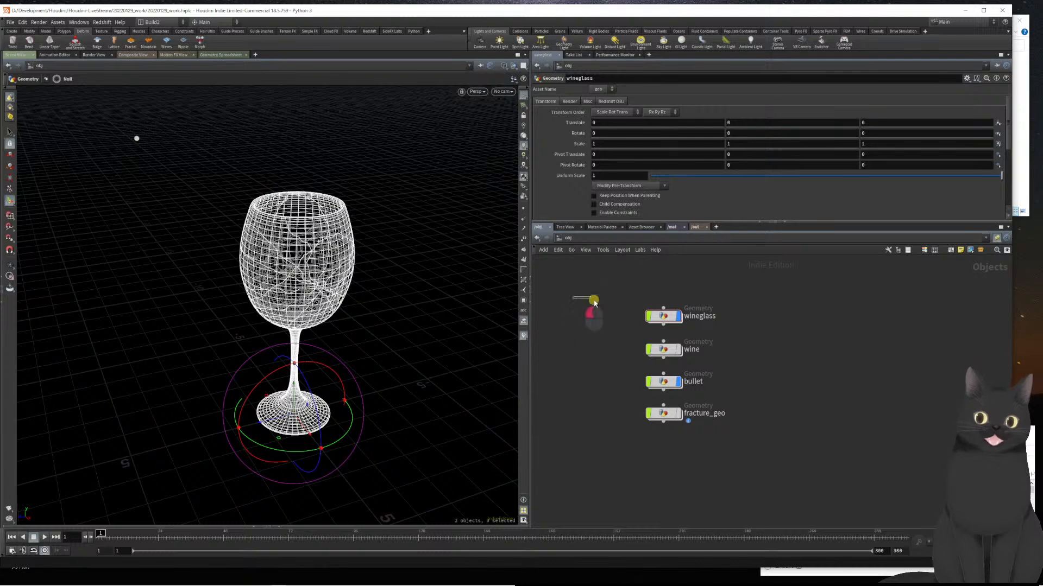
{"action": "left_click", "coordinate": [663, 316]}
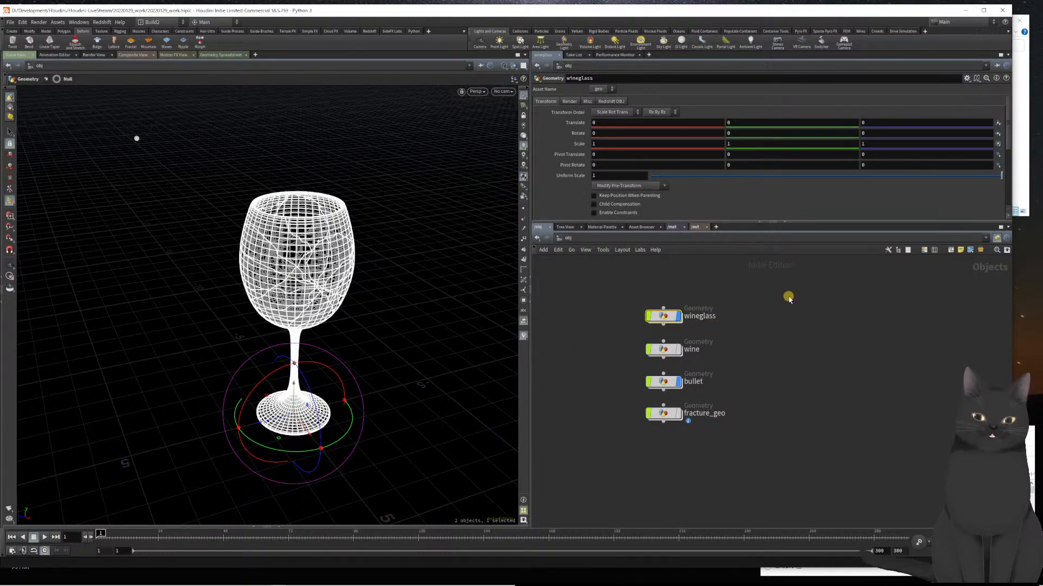
{"action": "left_click", "coordinate": [597, 31]}
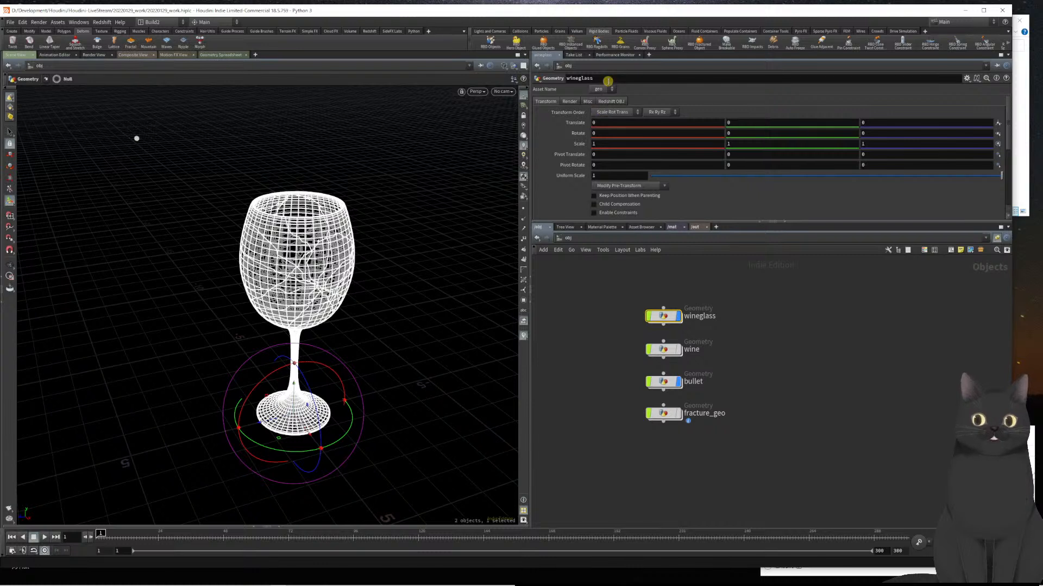
{"action": "left_click", "coordinate": [644, 43]}
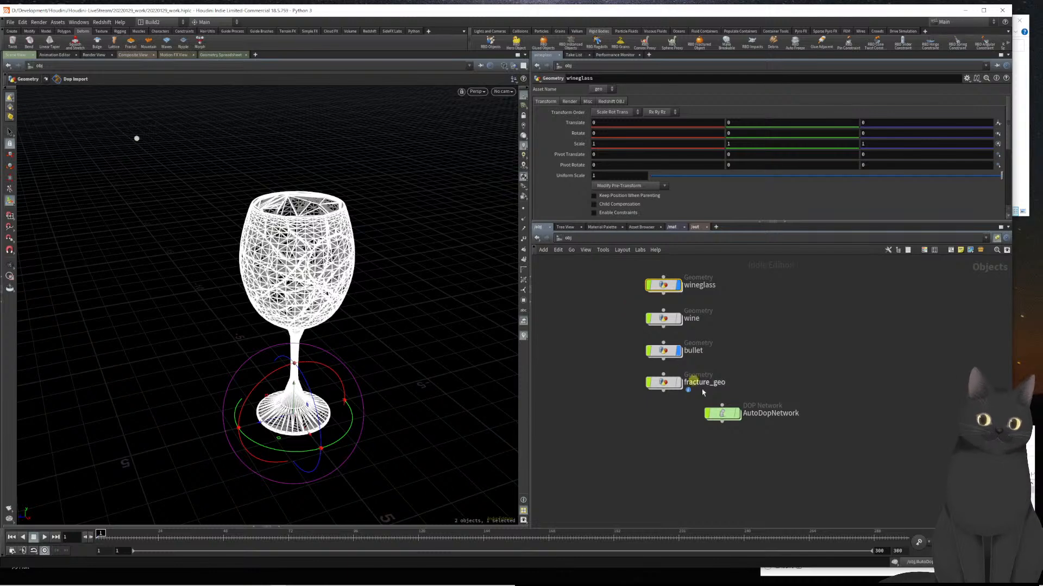
{"action": "left_click_drag", "start_coordinate": [720, 418], "coordinate": [669, 422]}
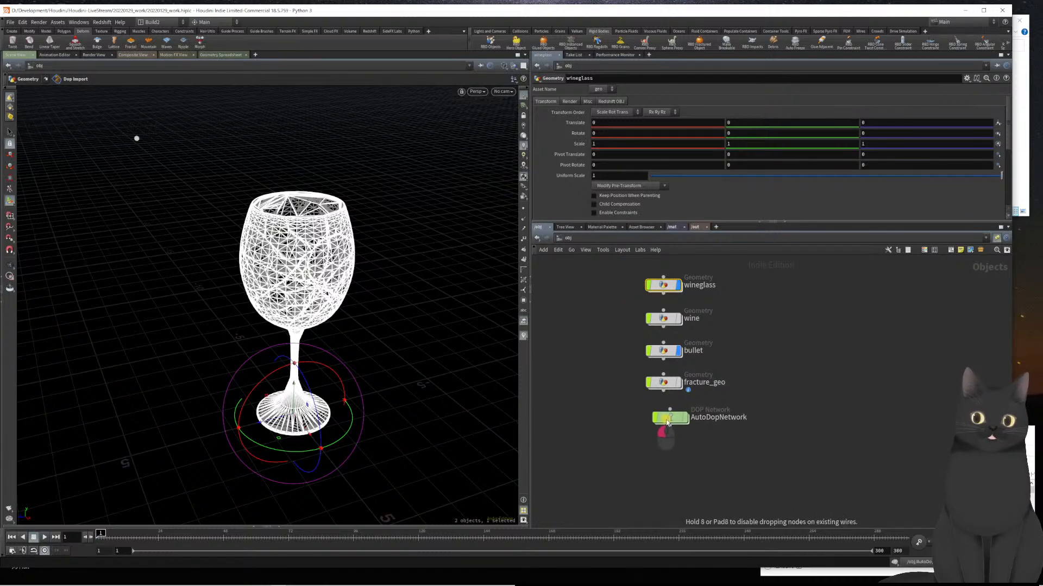
- Open AutoDopNetwork and review the Rigid Body Solver's Bullet parameters, constraint solver settings and solver engine choices
{"action": "double_click", "coordinate": [669, 422]}
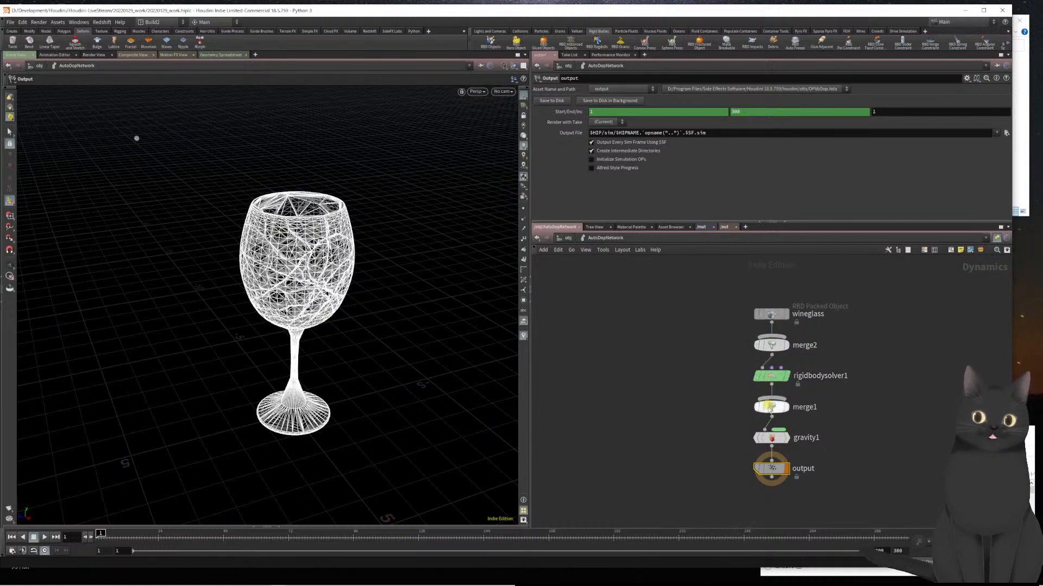
{"action": "left_click_drag", "start_coordinate": [702, 371], "coordinate": [806, 391]}
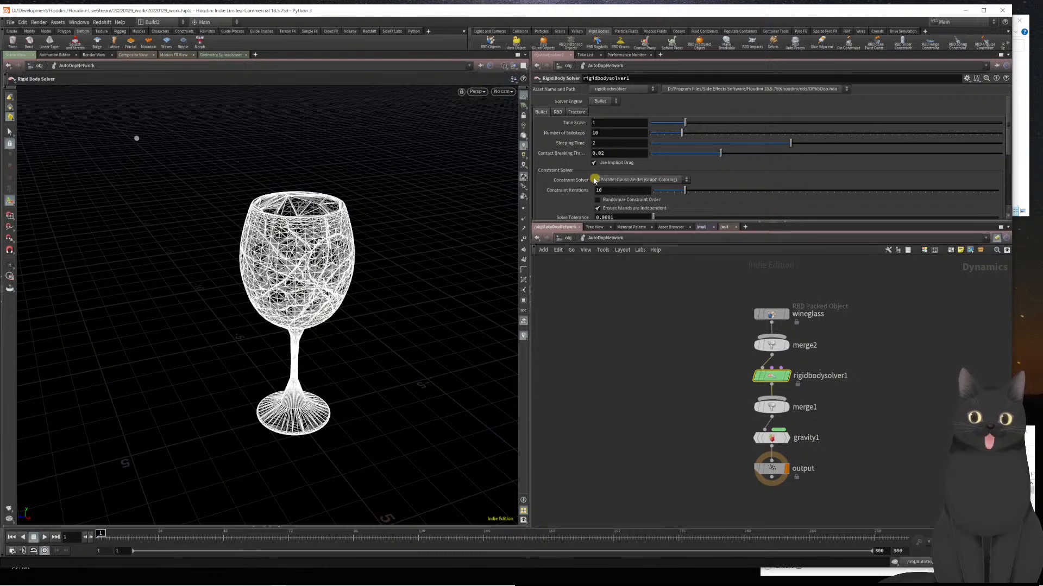
{"action": "scroll", "coordinate": [554, 144], "scroll_direction": "down", "scroll_amount": 5}
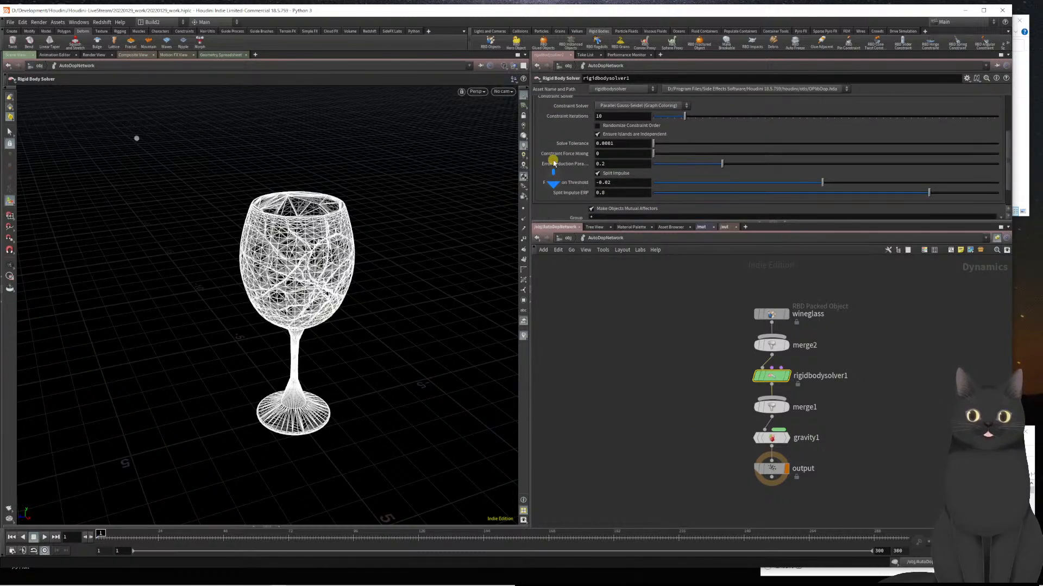
{"action": "scroll", "coordinate": [550, 163], "scroll_direction": "down", "scroll_amount": 2}
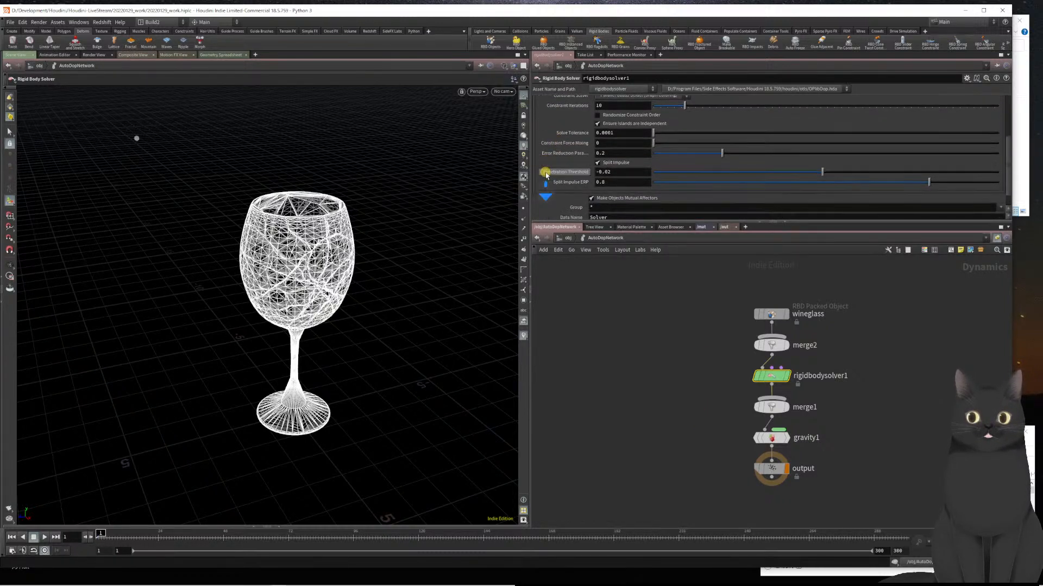
{"action": "scroll", "coordinate": [545, 174], "scroll_direction": "up", "scroll_amount": 7}
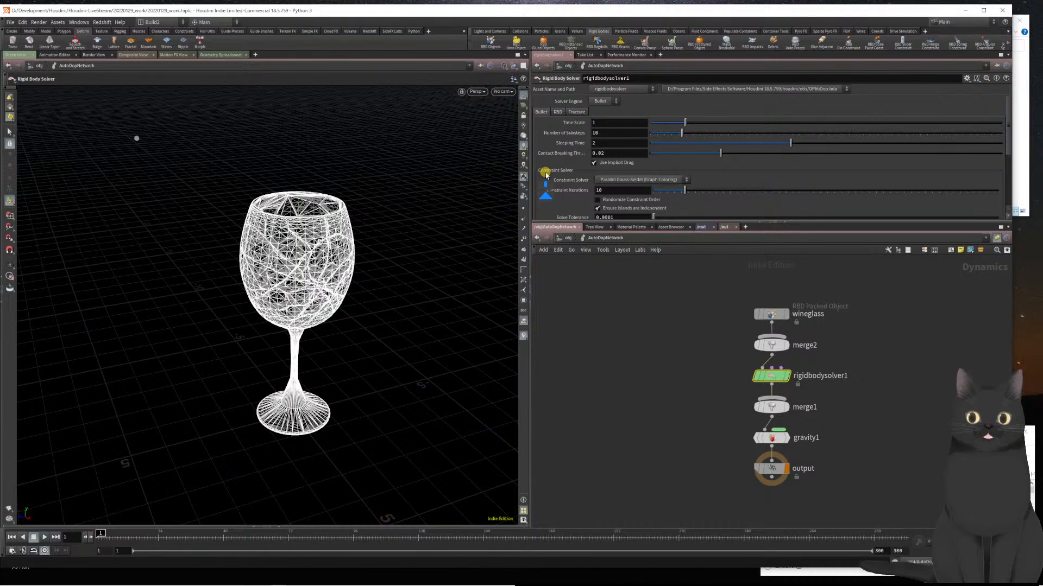
{"action": "left_click", "coordinate": [599, 103]}
{"action": "left_click", "coordinate": [598, 109]}
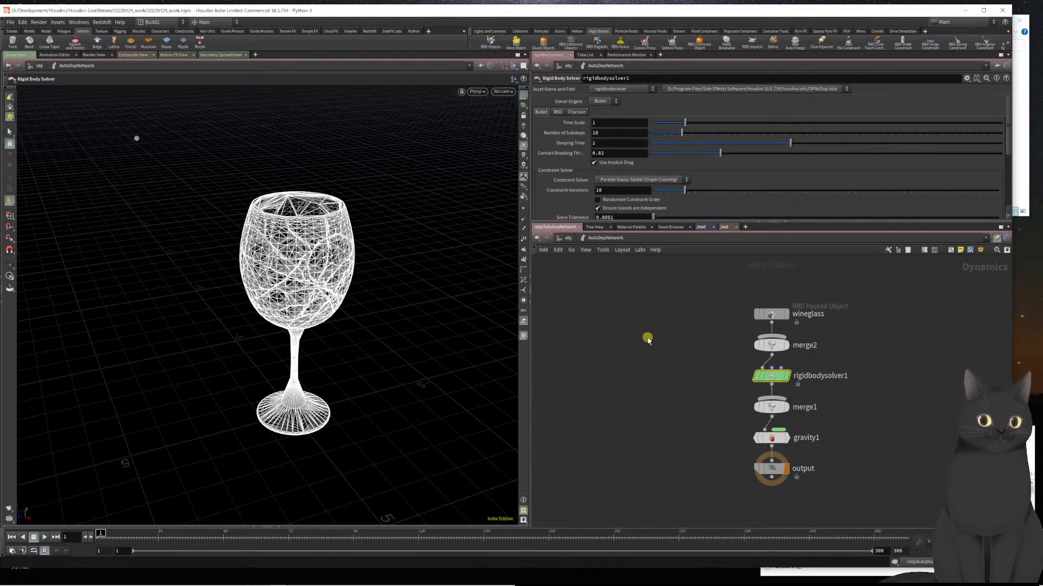
{"action": "middle_click_drag", "start_coordinate": [663, 384], "coordinate": [641, 360]}
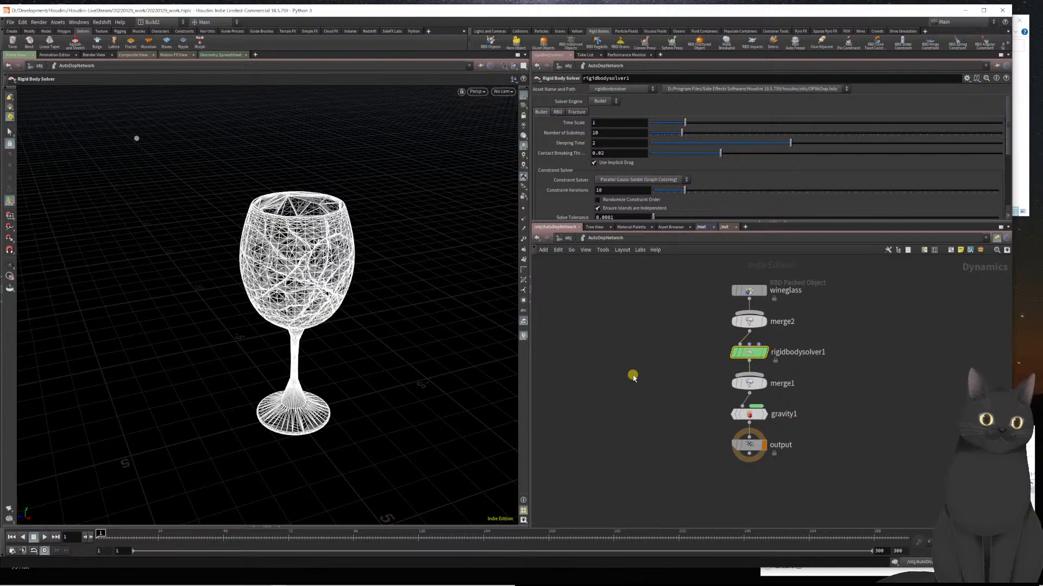
- Return to the object level, switch the viewport to shaded display and view the fractured wineglass from a lower angle
{"action": "key", "text": "u"}
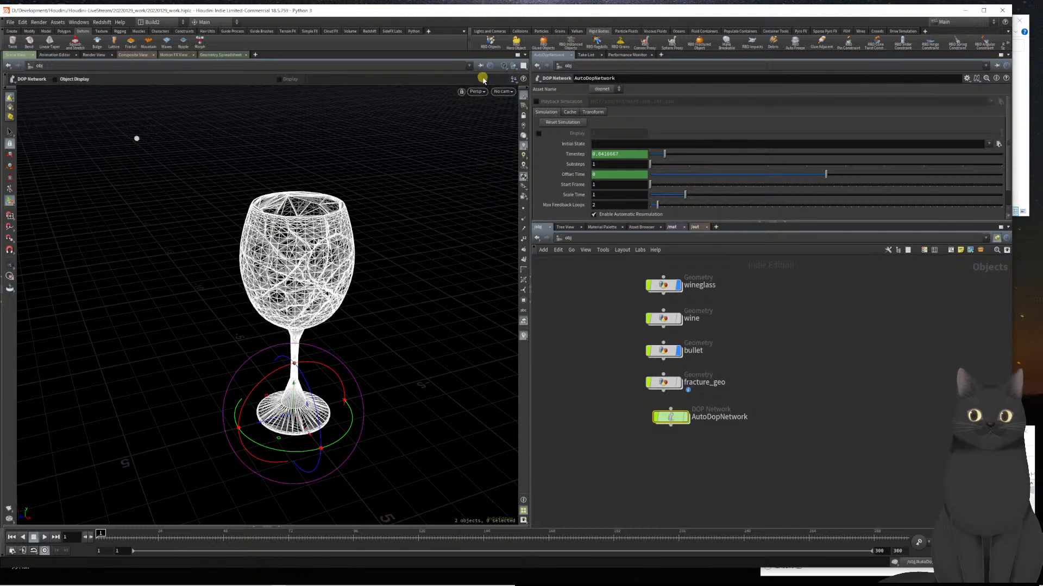
{"action": "key", "text": "w"}
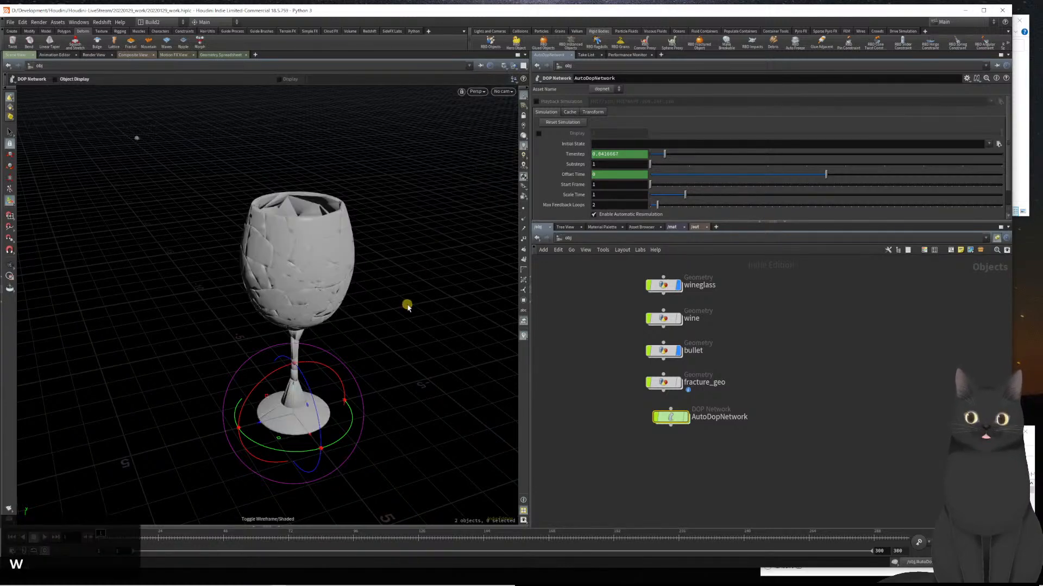
{"action": "left_click_drag", "start_coordinate": [395, 326], "coordinate": [380, 307]}
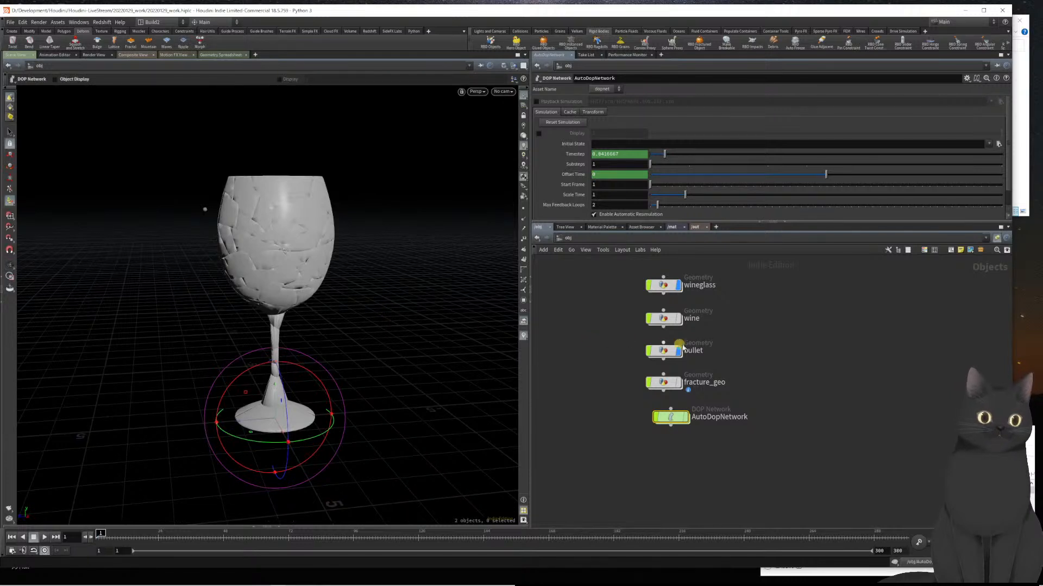
- Add a Ground Plane collision object beneath the wineglass and turn off the display of its geometry object
{"action": "left_click_drag", "start_coordinate": [611, 280], "coordinate": [713, 300]}
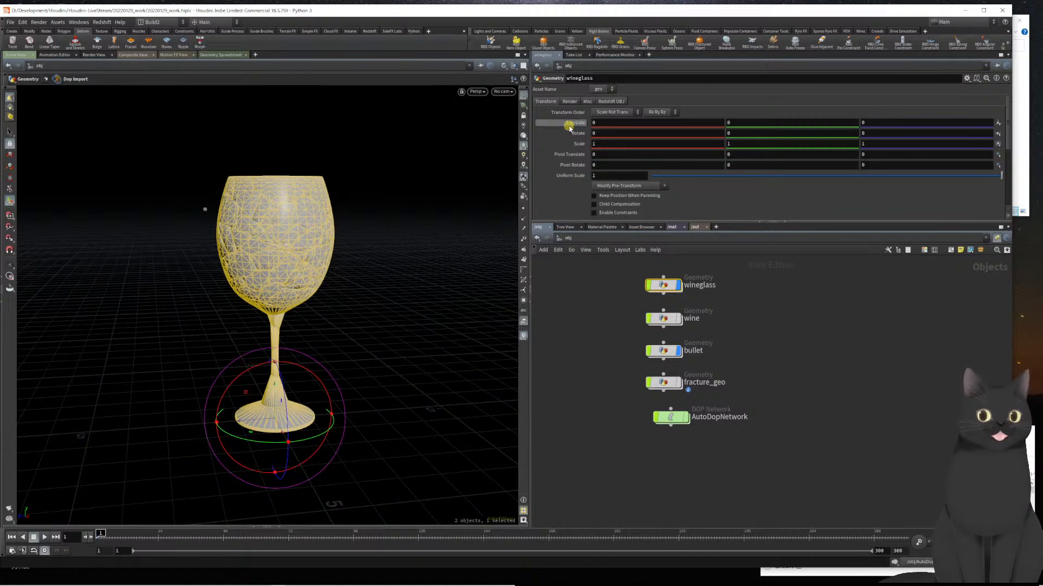
{"action": "left_click", "coordinate": [520, 31]}
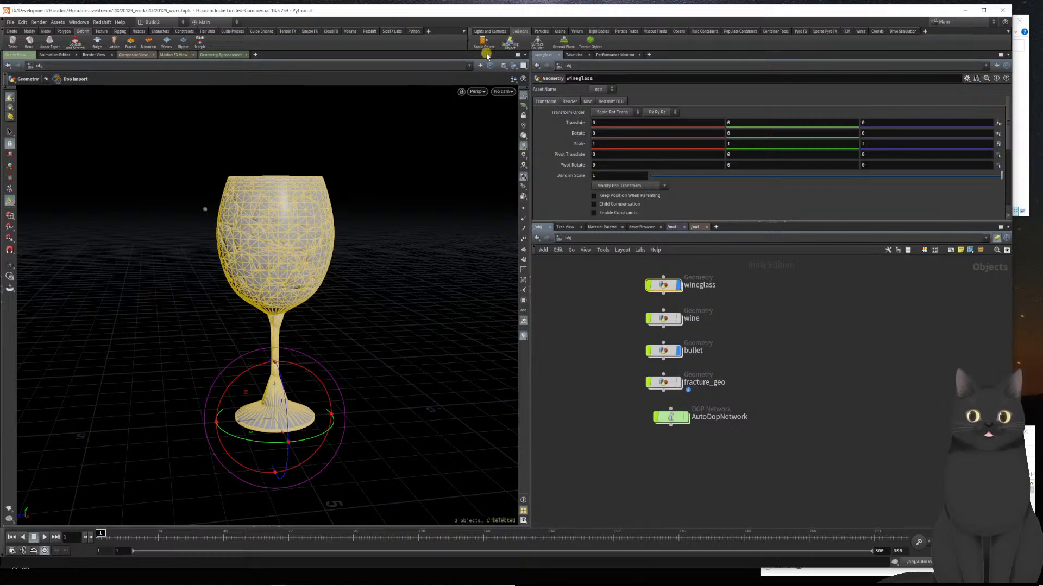
{"action": "left_click", "coordinate": [563, 43]}
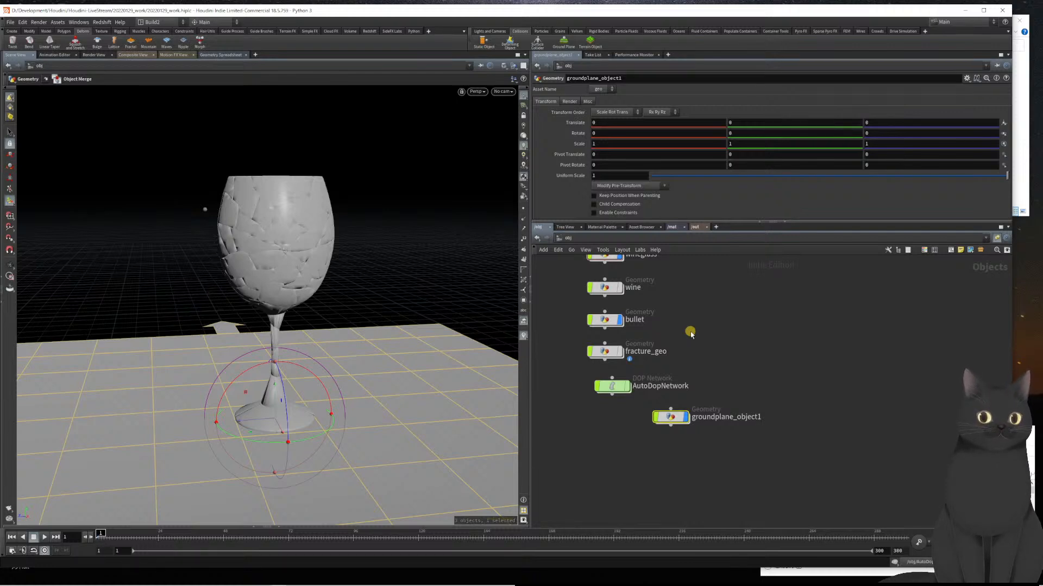
{"action": "middle_click_drag", "start_coordinate": [733, 379], "coordinate": [807, 410]}
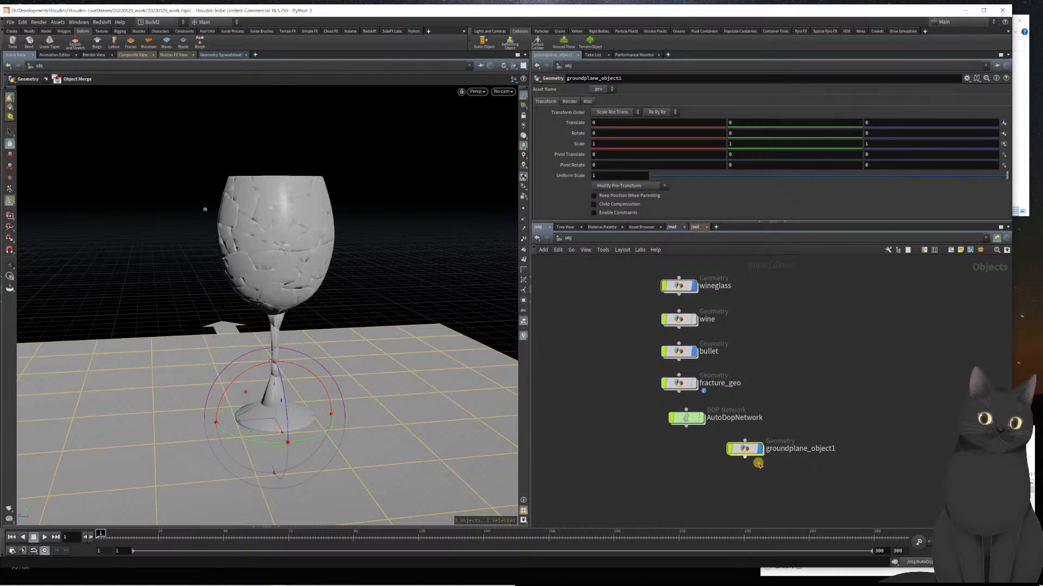
{"action": "left_click", "coordinate": [763, 430]}
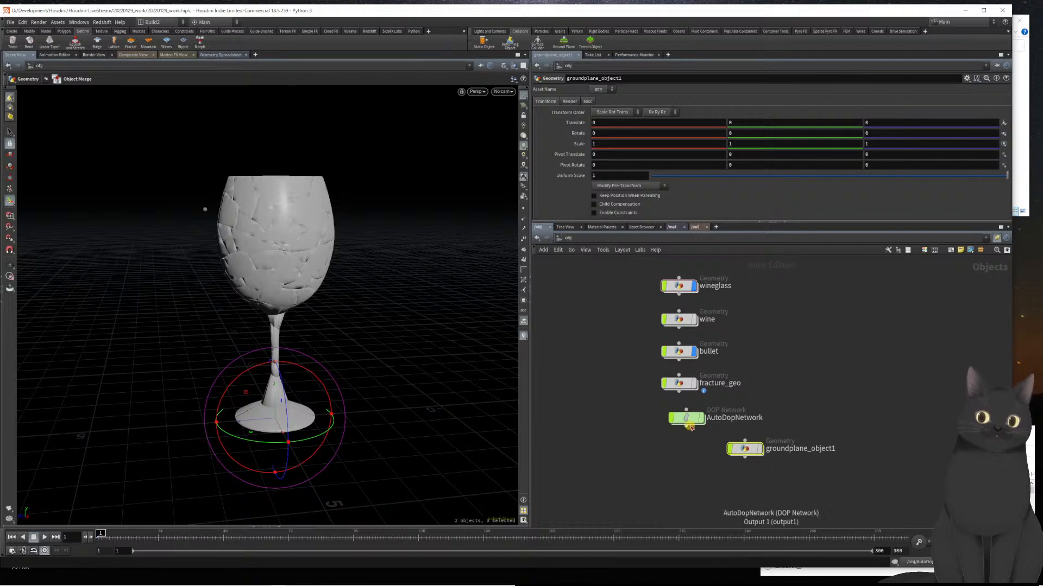
- Arrange AutoDopNetwork and groundplane_object1 as a second column beside the wineglass and wine nodes
{"action": "left_click_drag", "start_coordinate": [690, 425], "coordinate": [785, 292]}
{"action": "left_click_drag", "start_coordinate": [752, 451], "coordinate": [790, 328]}
{"action": "scroll", "coordinate": [791, 419], "scroll_direction": "down", "scroll_amount": 4}
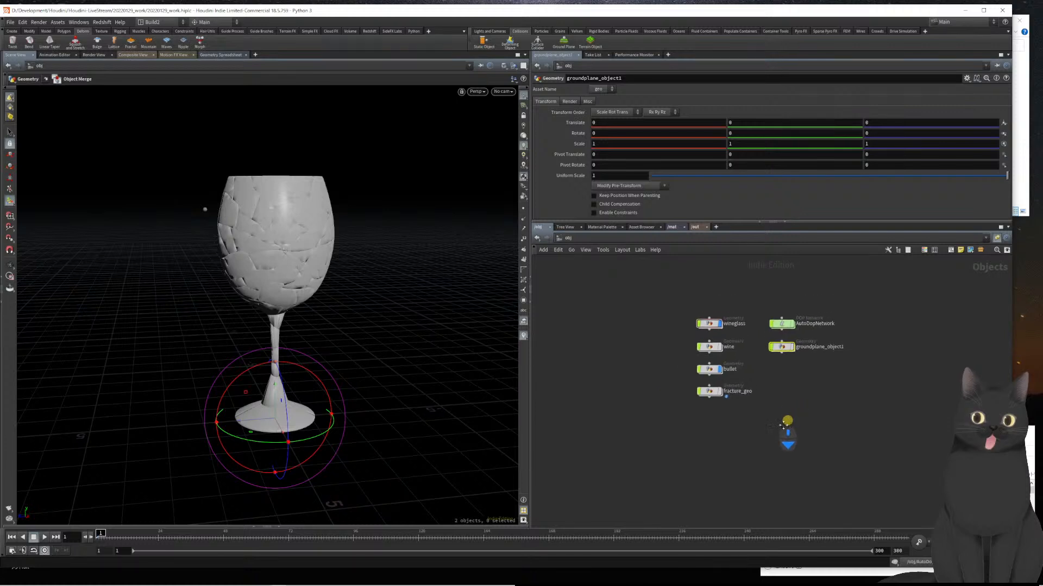
{"action": "scroll", "coordinate": [687, 448], "scroll_direction": "up", "scroll_amount": 3}
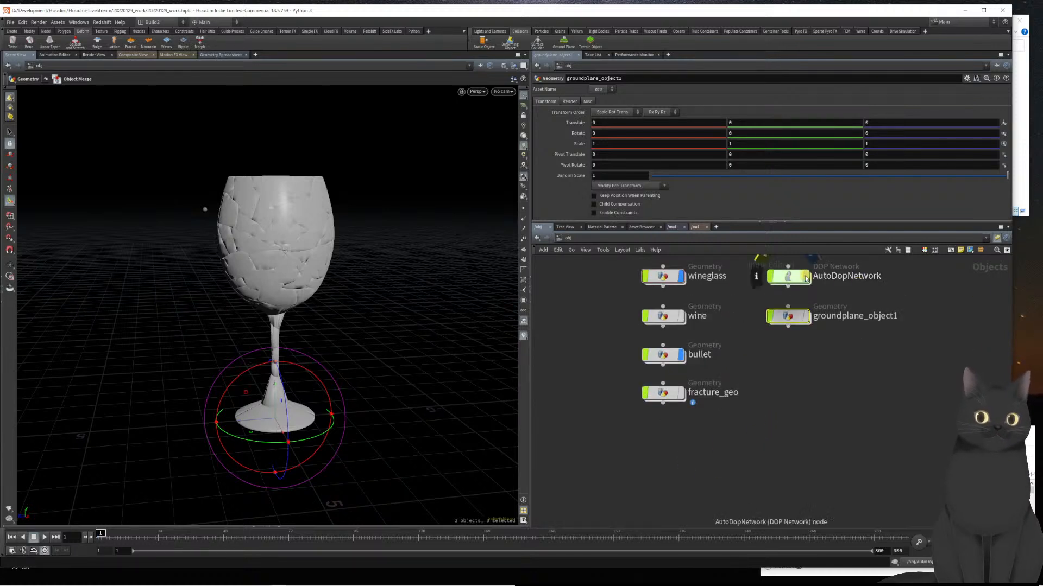
- Open AutoDopNetwork and lay out all its nodes automatically
{"action": "double_click", "coordinate": [786, 276]}
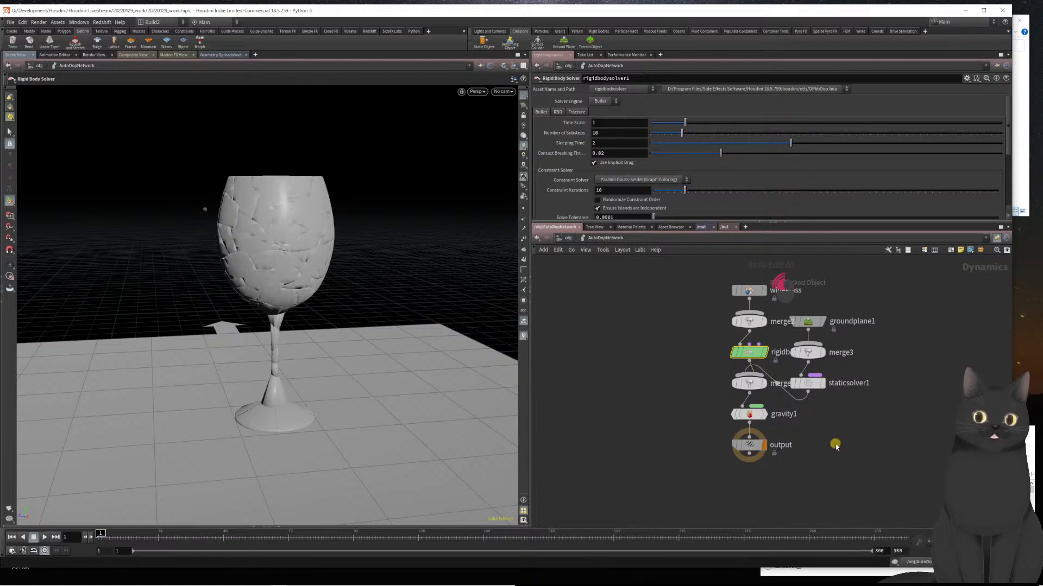
{"action": "key", "text": "l"}
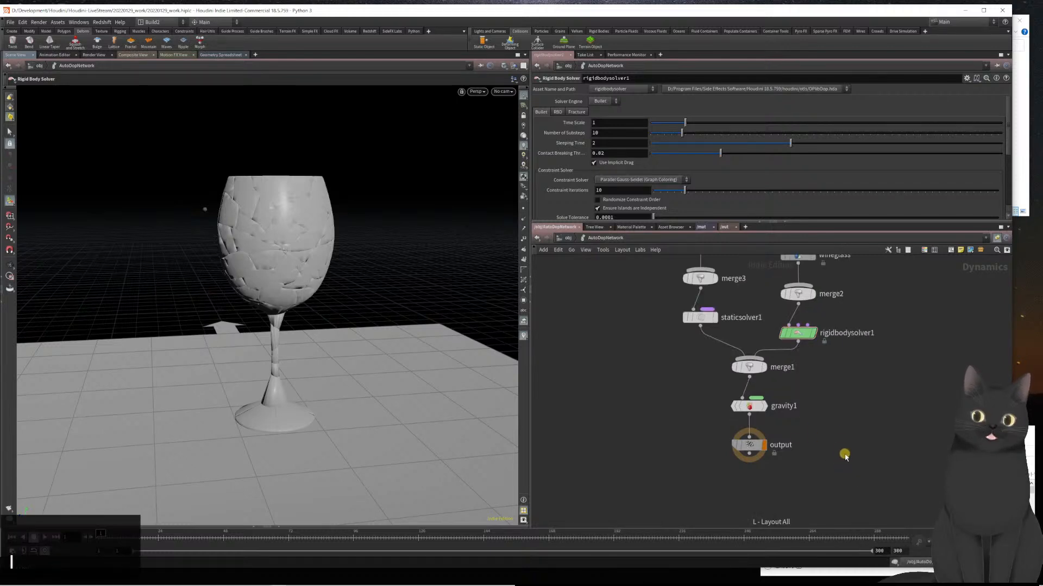
{"action": "scroll", "coordinate": [844, 456], "scroll_direction": "down", "scroll_amount": 3}
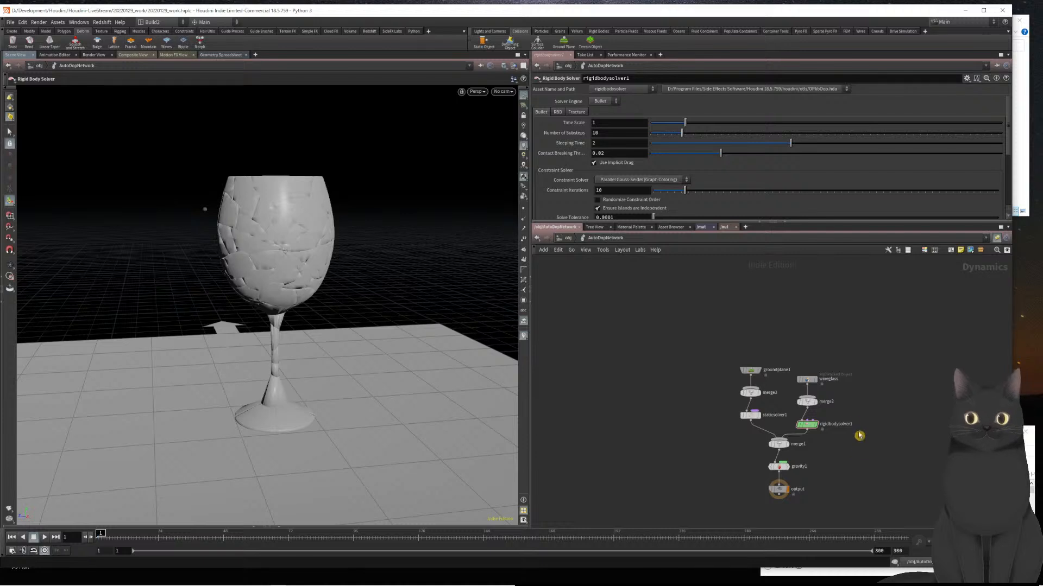
{"action": "scroll", "coordinate": [864, 443], "scroll_direction": "up", "scroll_amount": 3}
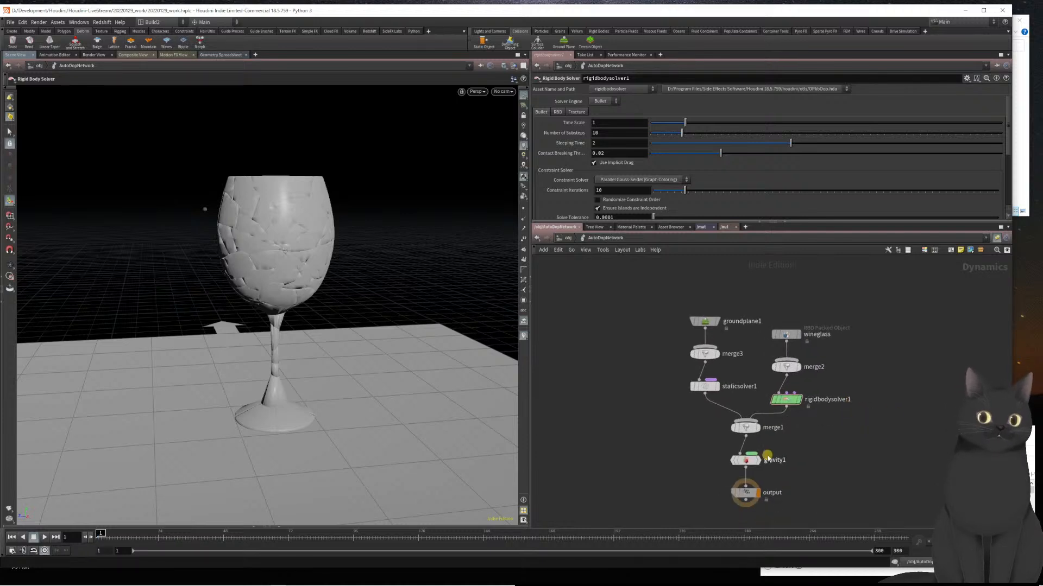
- Examine the ground plane and wineglass branches of the simulation, including the wineglass RBD Packed Object's settings
{"action": "left_click_drag", "start_coordinate": [655, 314], "coordinate": [731, 356]}
{"action": "left_click_drag", "start_coordinate": [884, 350], "coordinate": [786, 316]}
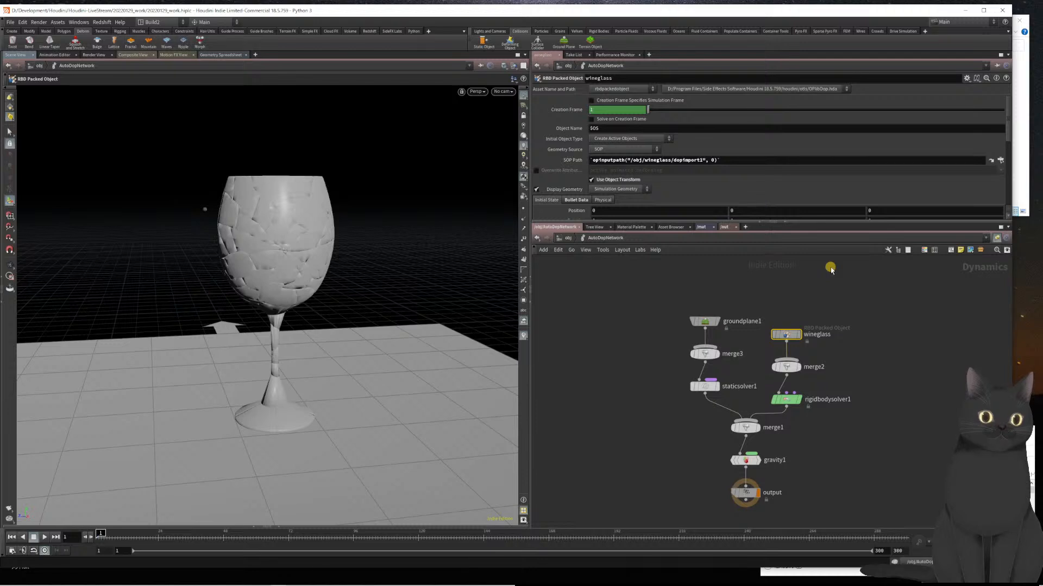
{"action": "scroll", "coordinate": [849, 374], "scroll_direction": "up", "scroll_amount": 3}
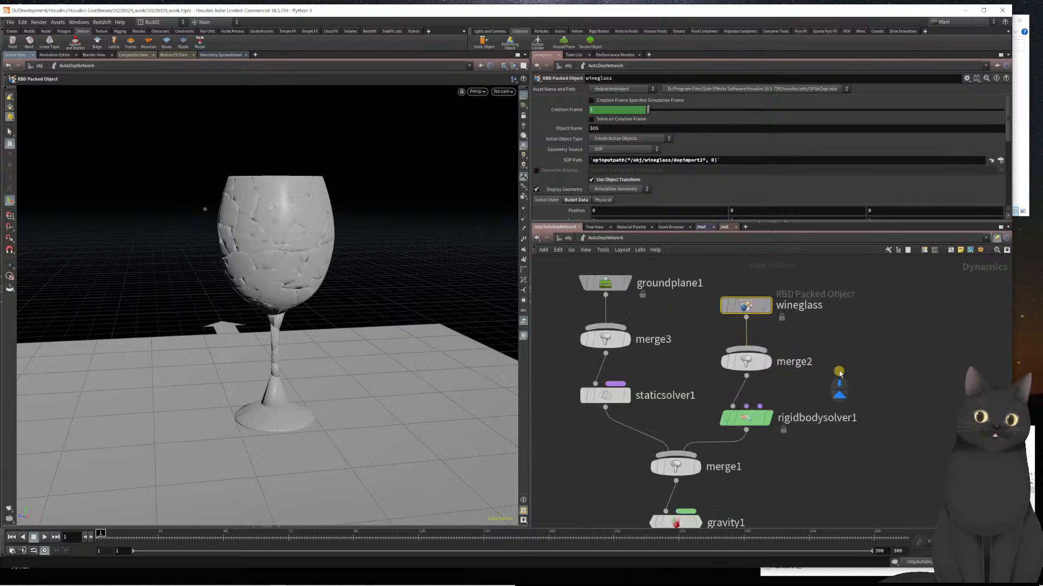
{"action": "scroll", "coordinate": [839, 371], "scroll_direction": "down", "scroll_amount": 1}
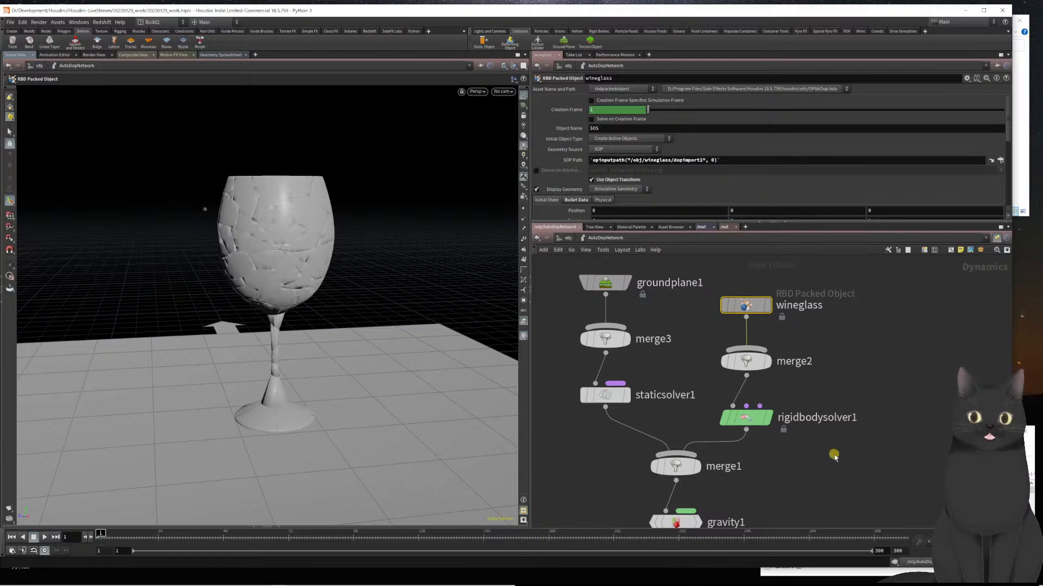
{"action": "middle_click_drag", "start_coordinate": [835, 487], "coordinate": [874, 480]}
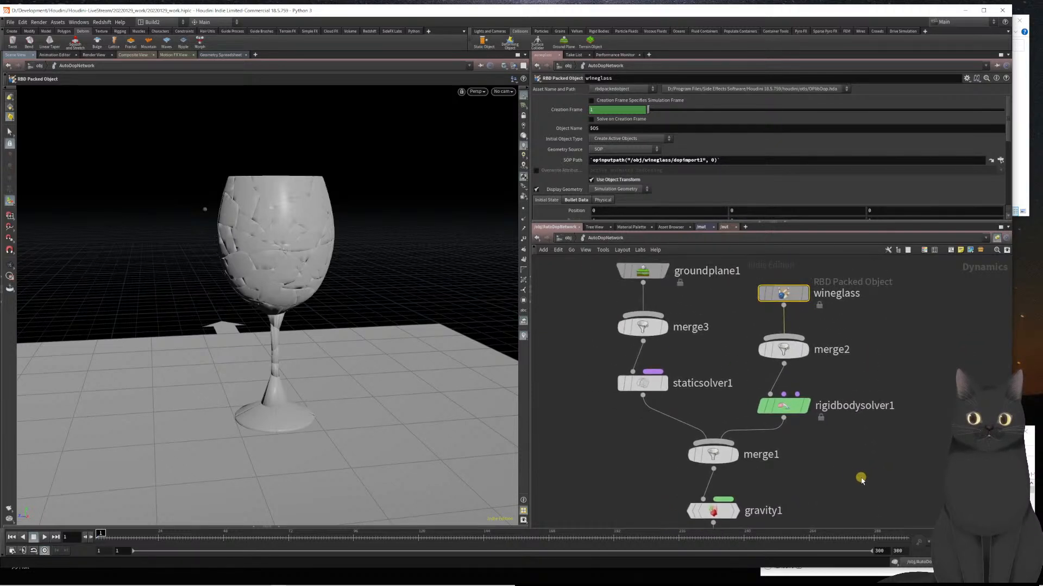
{"action": "middle_click_drag", "start_coordinate": [719, 423], "coordinate": [818, 407]}
{"action": "scroll", "coordinate": [657, 427], "scroll_direction": "down", "scroll_amount": 3}
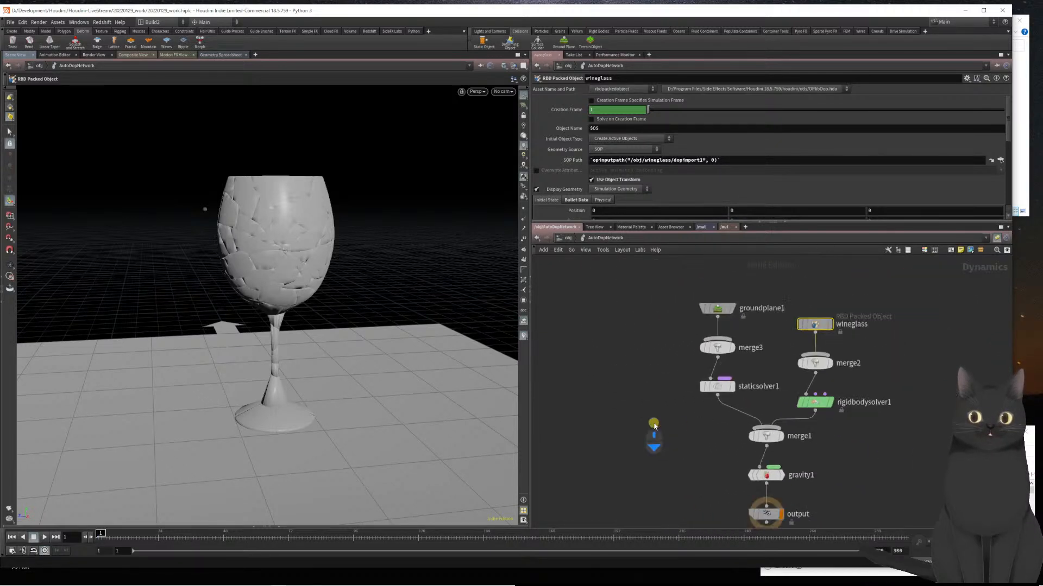
- Move the ground plane branch farther from the wineglass branch and level with it, and select groundplane1
{"action": "middle_click_drag", "start_coordinate": [657, 436], "coordinate": [733, 422]}
{"action": "left_click_drag", "start_coordinate": [720, 285], "coordinate": [754, 390]}
{"action": "left_click", "coordinate": [754, 311]}
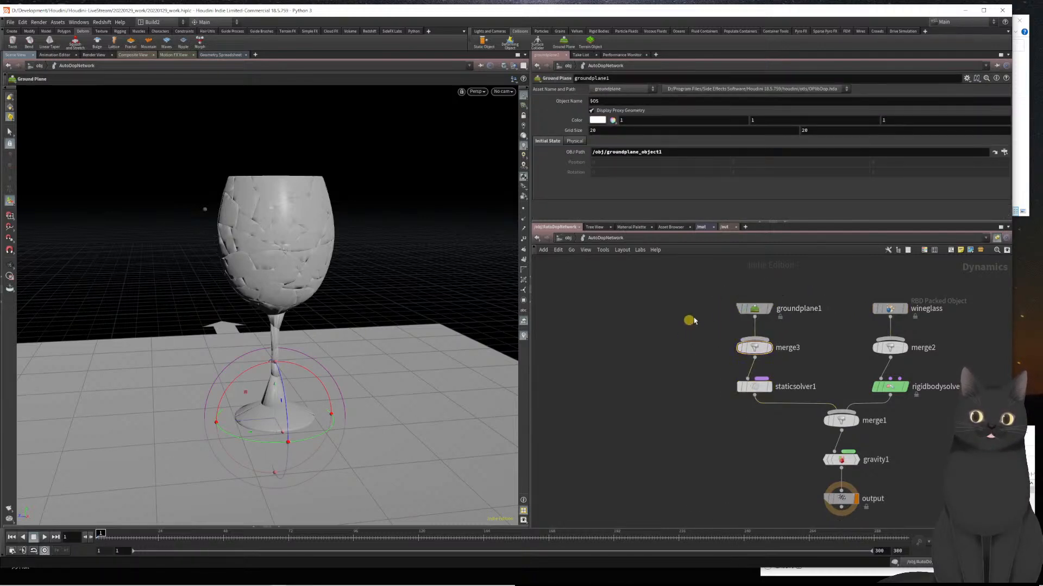
- Offset groundplane1 to the left of merge3 and the wineglass node to the right of merge2
{"action": "left_click_drag", "start_coordinate": [756, 319], "coordinate": [714, 326]}
{"action": "middle_click_drag", "start_coordinate": [894, 312], "coordinate": [777, 324]}
{"action": "mouse_move", "coordinate": [776, 325]}
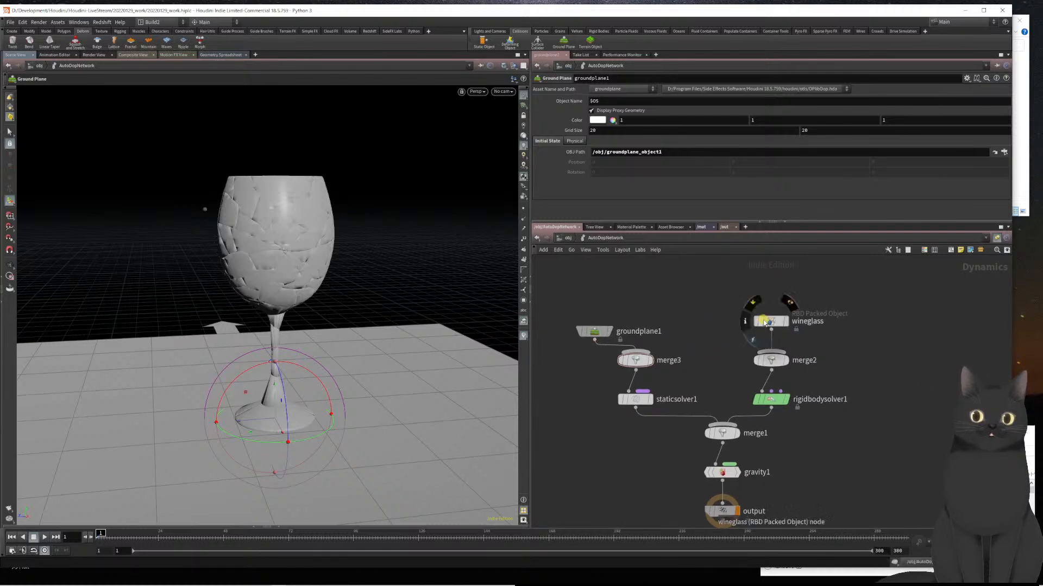
{"action": "left_click_drag", "start_coordinate": [776, 324], "coordinate": [818, 328]}
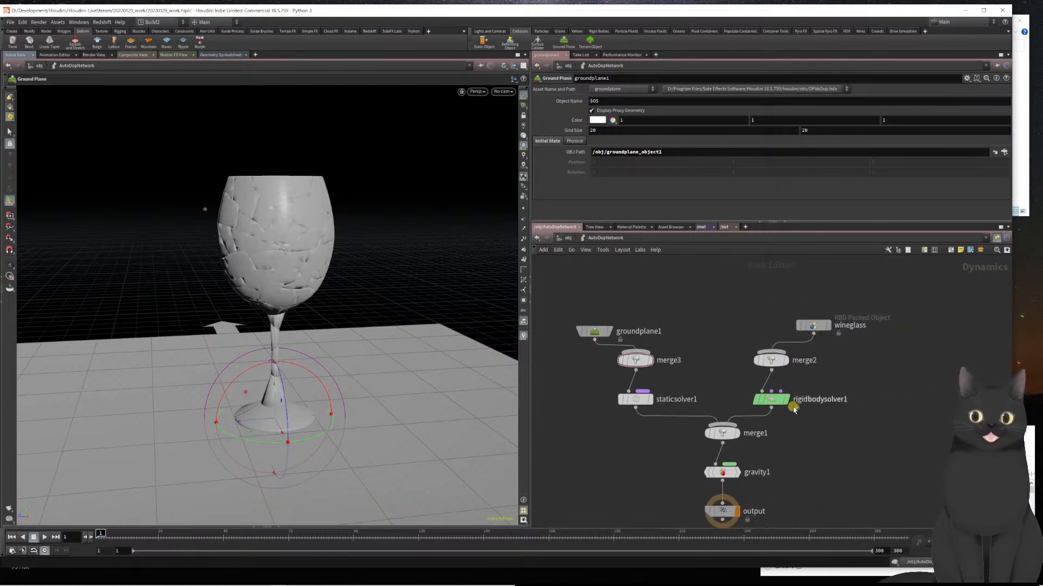
- Set the physical density of the wineglass RBD Packed Object to 2000
{"action": "left_click_drag", "start_coordinate": [744, 310], "coordinate": [879, 350]}
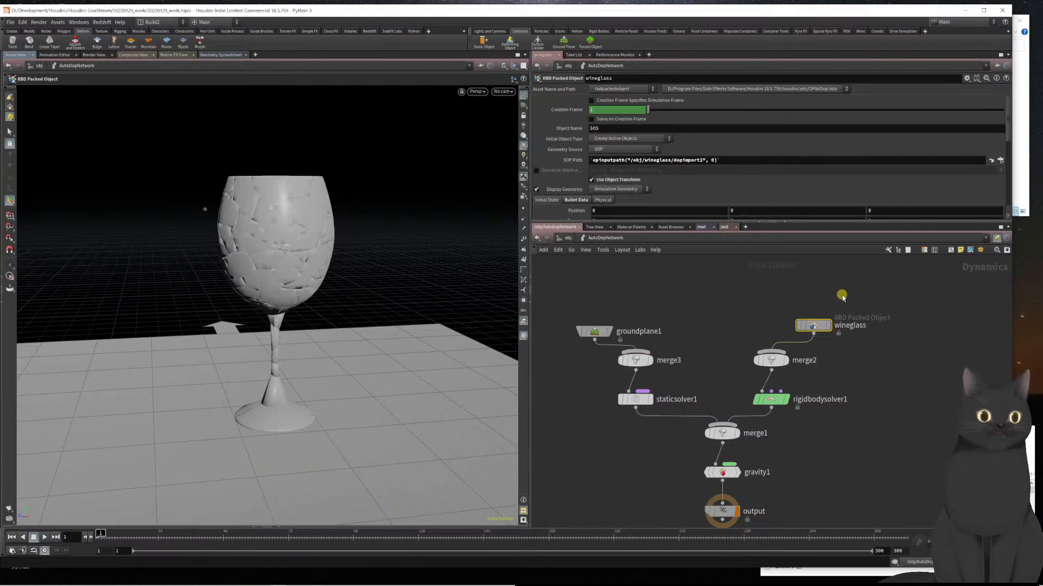
{"action": "scroll", "coordinate": [748, 181], "scroll_direction": "down", "scroll_amount": 5}
{"action": "scroll", "coordinate": [749, 180], "scroll_direction": "up", "scroll_amount": 5}
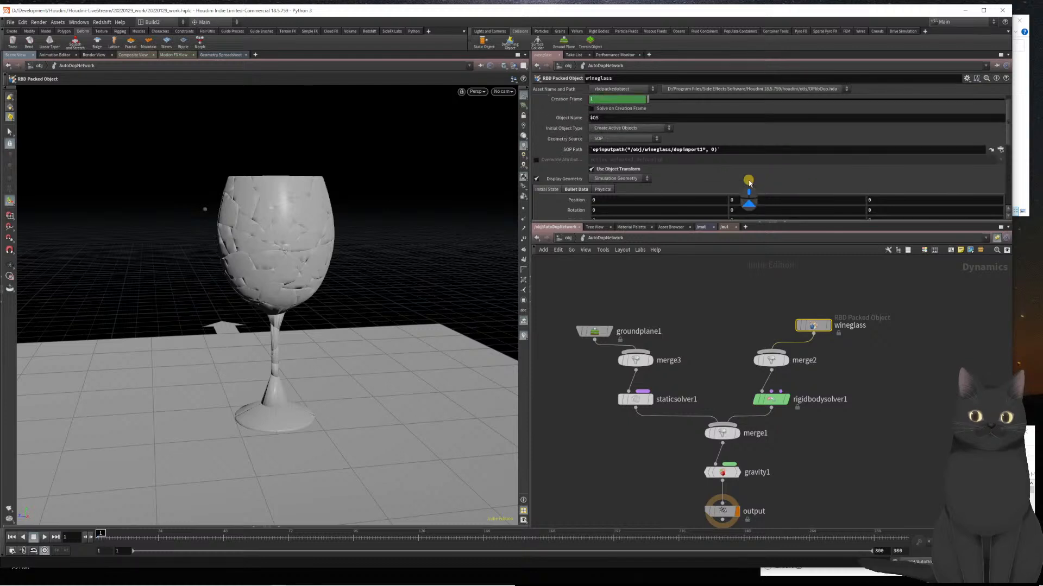
{"action": "scroll", "coordinate": [748, 181], "scroll_direction": "down", "scroll_amount": 2}
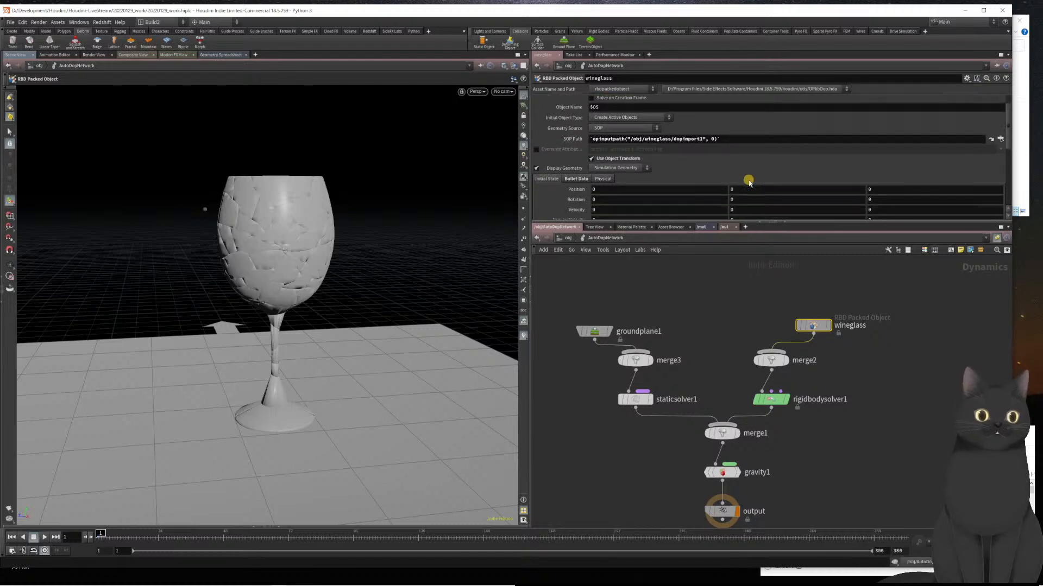
{"action": "scroll", "coordinate": [720, 176], "scroll_direction": "down", "scroll_amount": 7}
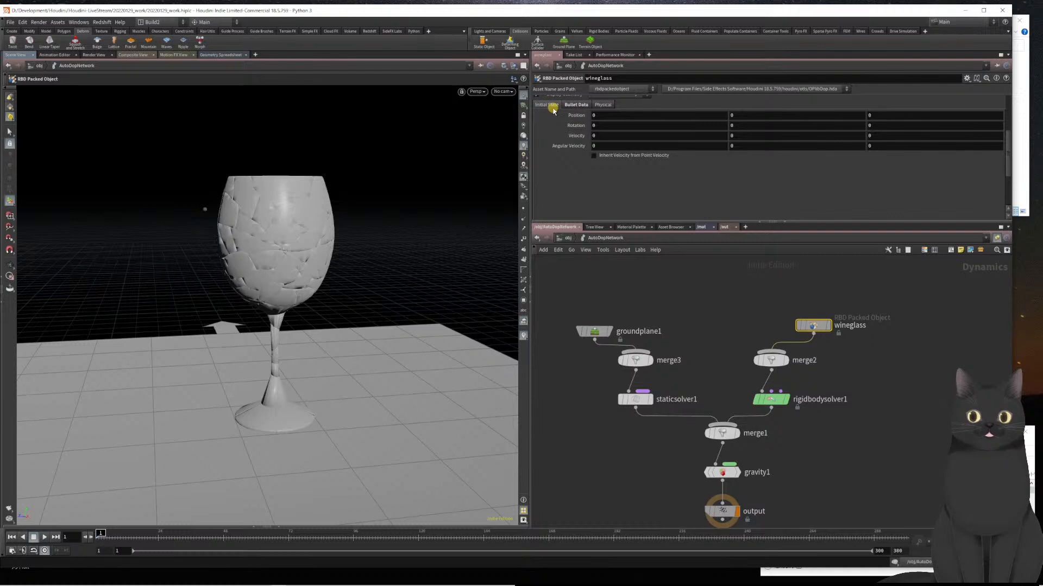
{"action": "left_click", "coordinate": [609, 105]}
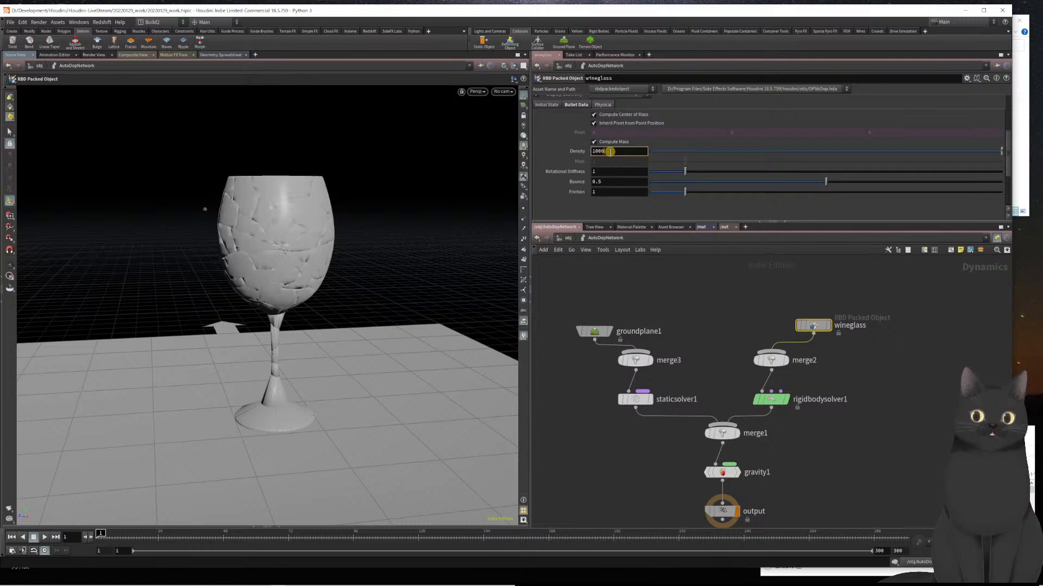
{"action": "key", "text": "Left"}
{"action": "key", "text": "Left"}
{"action": "key", "text": "Left"}
{"action": "key", "text": "Left"}
{"action": "key", "text": "Left"}
{"action": "key", "text": "Left"}
{"action": "key", "text": "Left"}
{"action": "key", "text": "Delete"}
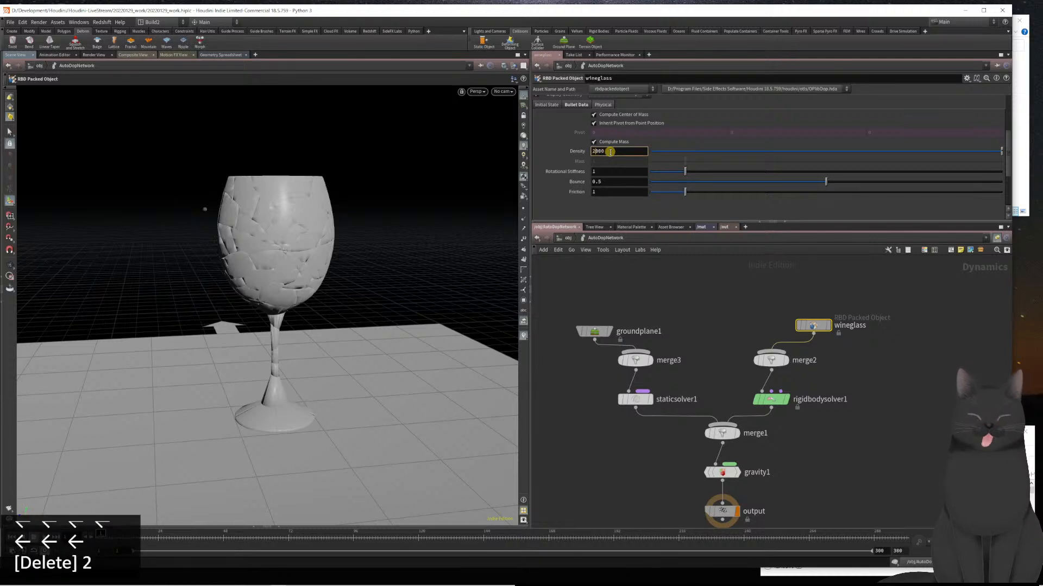
{"action": "type", "text": "2"}
{"action": "key", "text": "Return"}
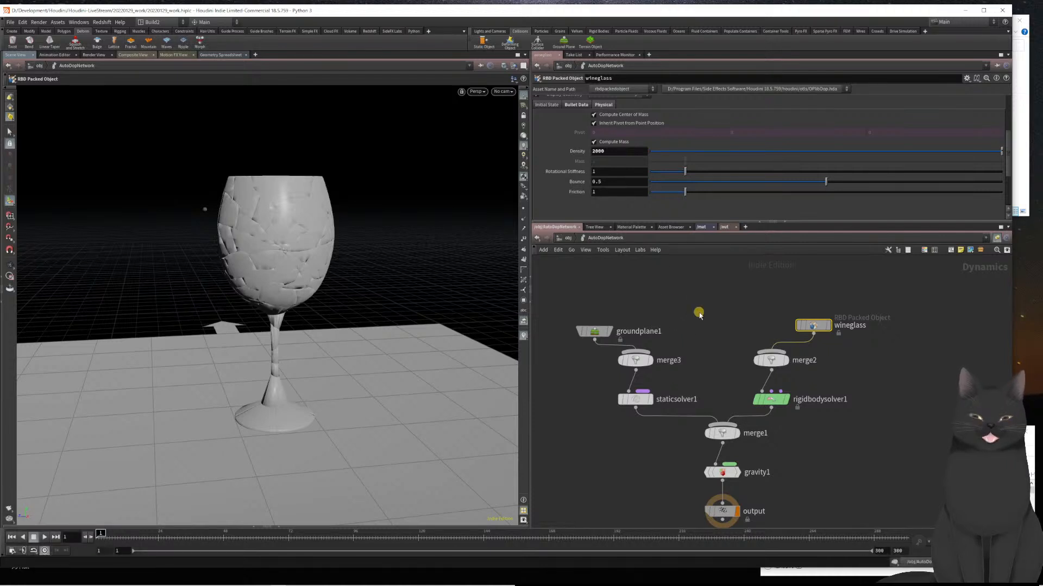
- Play the shattering simulation several times from the first frame, rewinding to the start after each run
{"action": "key", "text": "Up"}
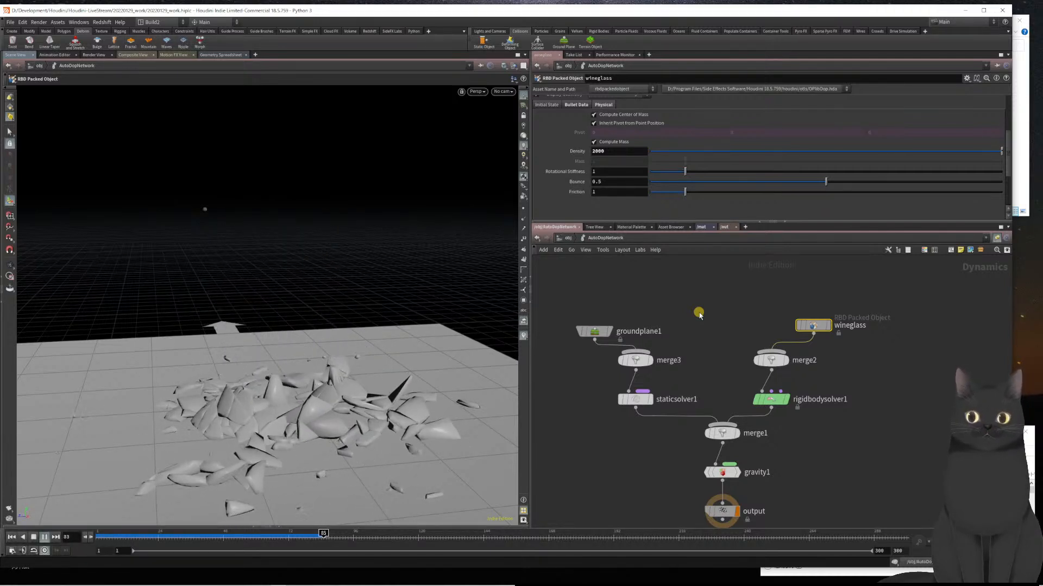
{"action": "key", "text": "ctrl+Left"}
{"action": "key", "text": "ctrl+Left"}
{"action": "key", "text": "Up"}
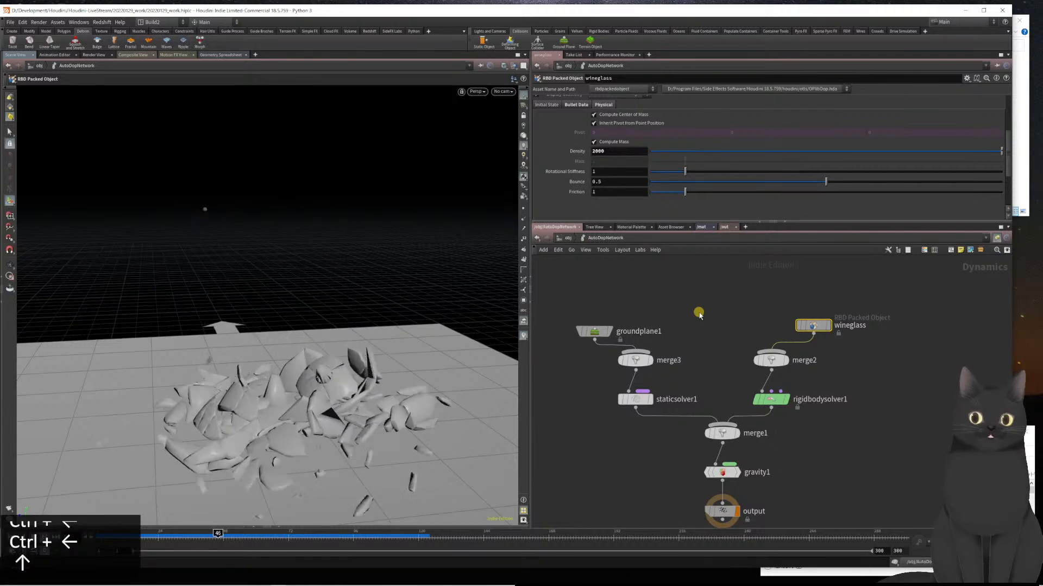
{"action": "key", "text": "ctrl+Left"}
{"action": "key", "text": "ctrl+Left"}
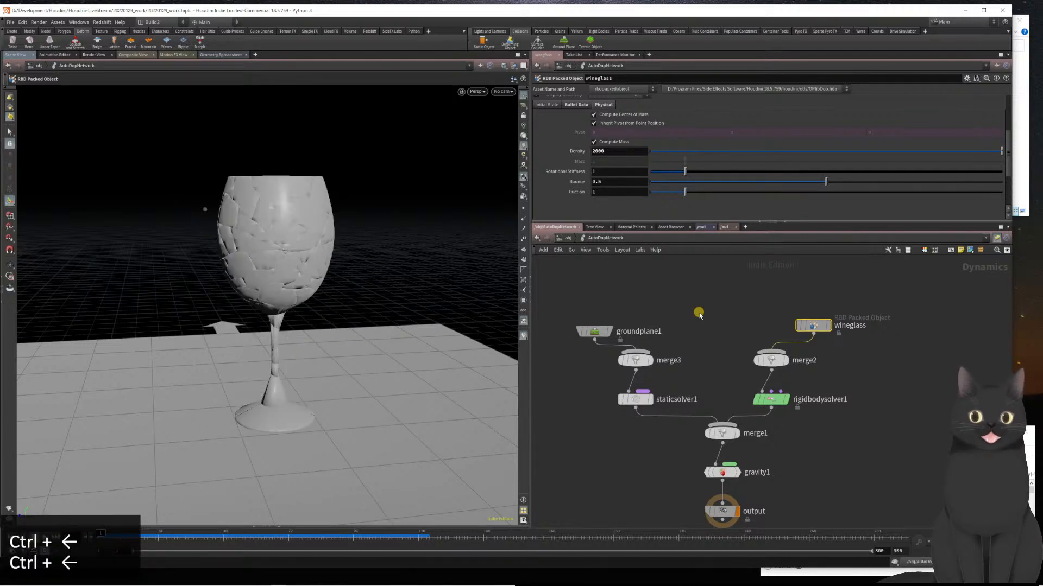
{"action": "key", "text": "Up"}
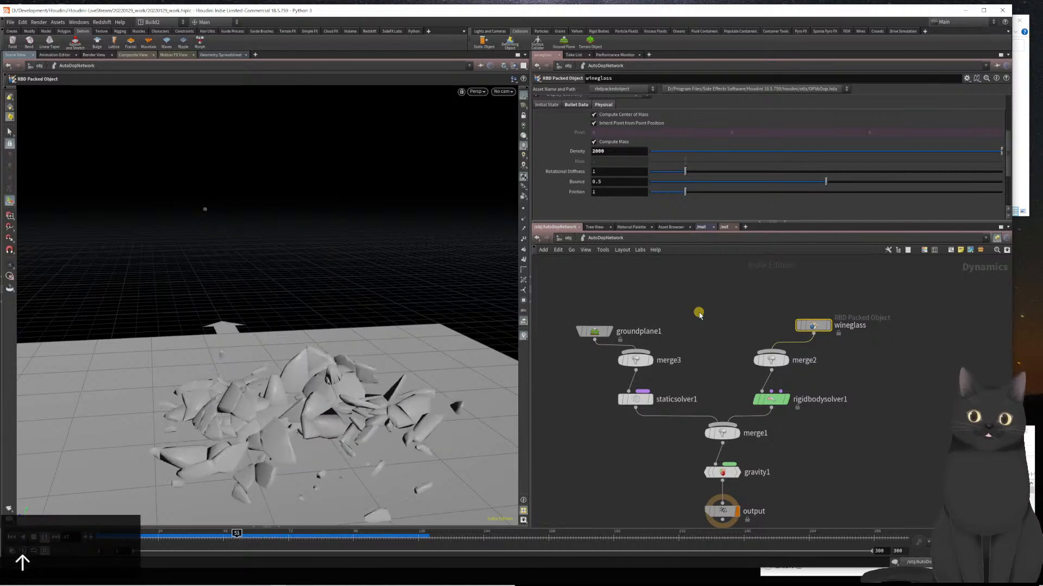
{"action": "key", "text": "ctrl+Left"}
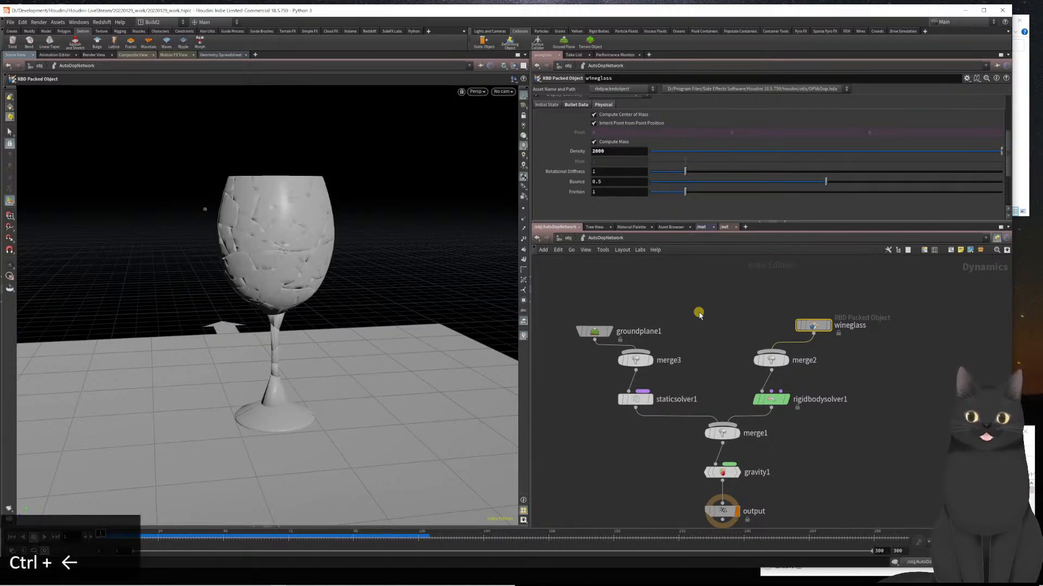
- Step frame by frame through the opening of the simulation and back to frame 1 to examine how the glass starts breaking
{"action": "key", "text": "Right"}
{"action": "key", "text": "Right"}
{"action": "key", "text": "Right"}
{"action": "key", "text": "Right"}
{"action": "key", "text": "Right"}
{"action": "key", "text": "Right"}
{"action": "key", "text": "Right"}
{"action": "key", "text": "Right"}
{"action": "key", "text": "Right"}
{"action": "key", "text": "Right"}
{"action": "key", "text": "Right"}
{"action": "key", "text": "Right"}
{"action": "key", "text": "Left"}
{"action": "key", "text": "Left"}
{"action": "key", "text": "Left"}
{"action": "key", "text": "Left"}
{"action": "key", "text": "Left"}
{"action": "key", "text": "Left"}
{"action": "key", "text": "Left"}
{"action": "key", "text": "Left"}
{"action": "key", "text": "Left"}
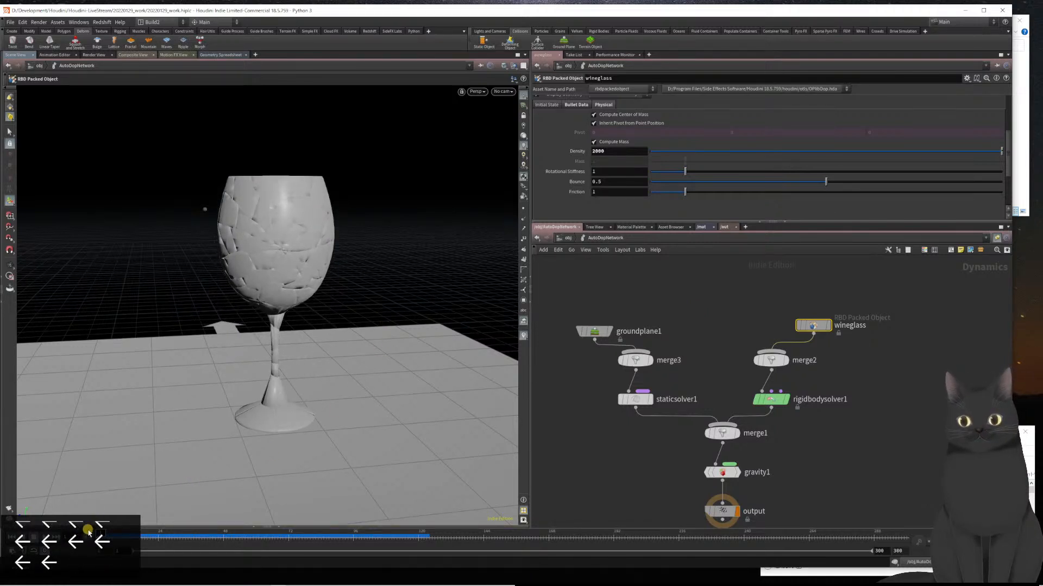
{"action": "mouse_move", "coordinate": [101, 533]}
{"action": "left_mouse_down"}
{"action": "mouse_move", "coordinate": [337, 531]}
{"action": "mouse_move", "coordinate": [303, 518]}
{"action": "mouse_move", "coordinate": [217, 530]}
{"action": "mouse_move", "coordinate": [121, 512]}
{"action": "mouse_move", "coordinate": [144, 510]}
{"action": "mouse_move", "coordinate": [98, 532]}
{"action": "left_mouse_up"}
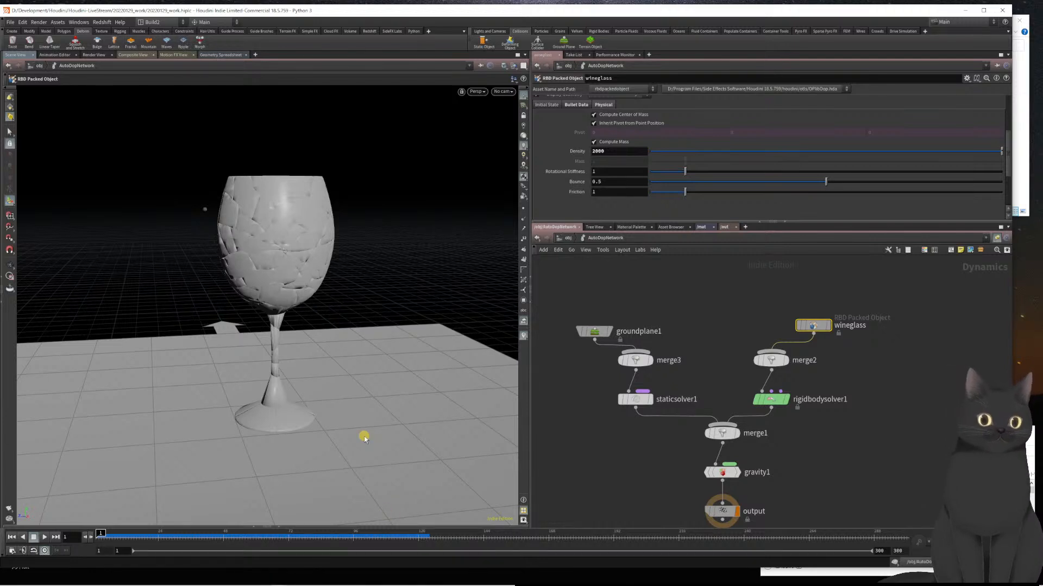
- Open the wineglass geometry network and select the simulation nodes from SOURCE_GEO down to dopimport1, including fetch_transforms and transform_hires
{"action": "middle_click_drag", "start_coordinate": [609, 468], "coordinate": [646, 391]}
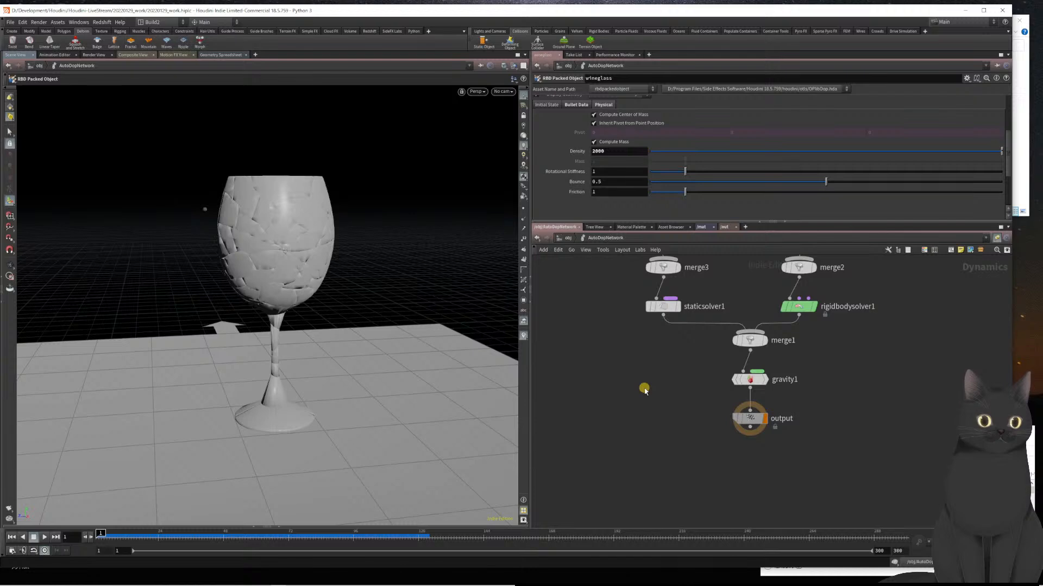
{"action": "key", "text": "u"}
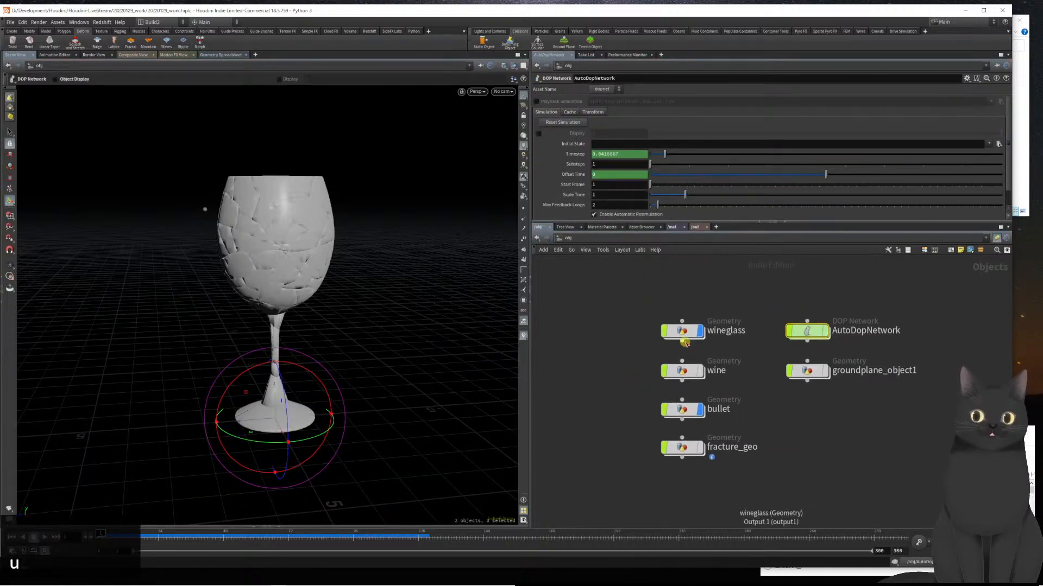
{"action": "double_click", "coordinate": [679, 341]}
{"action": "middle_click_drag", "start_coordinate": [646, 399], "coordinate": [673, 474]}
{"action": "scroll", "coordinate": [673, 426], "scroll_direction": "down", "scroll_amount": 3}
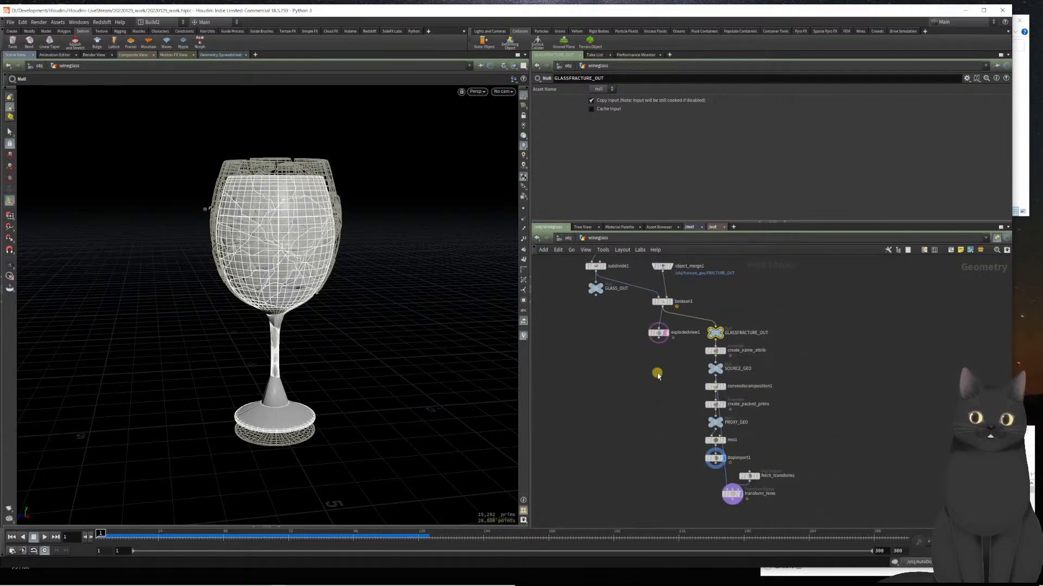
{"action": "left_click_drag", "start_coordinate": [817, 507], "coordinate": [670, 374]}
{"action": "key", "text": "l"}
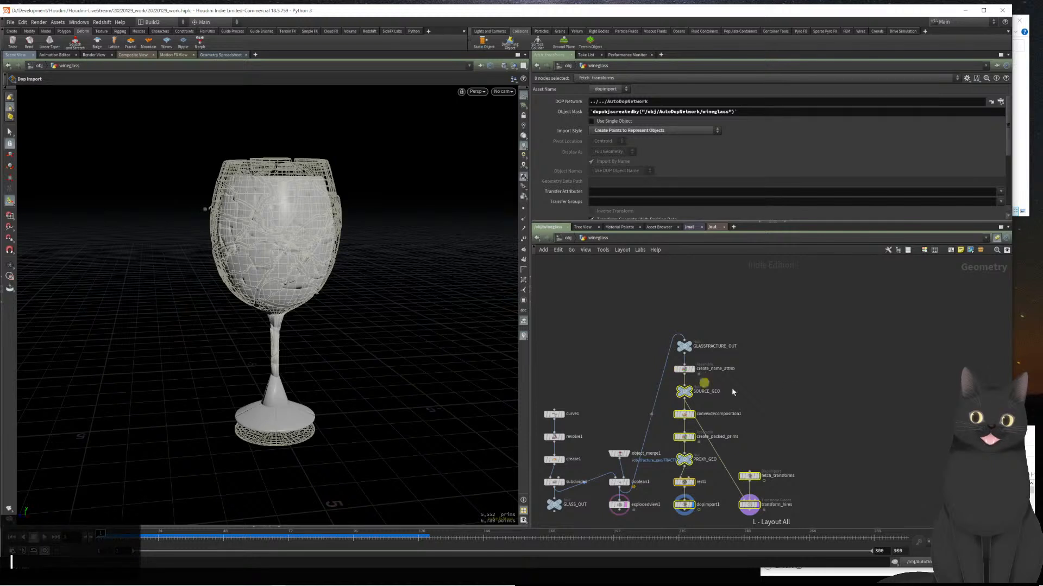
{"action": "scroll", "coordinate": [818, 384], "scroll_direction": "down", "scroll_amount": 2}
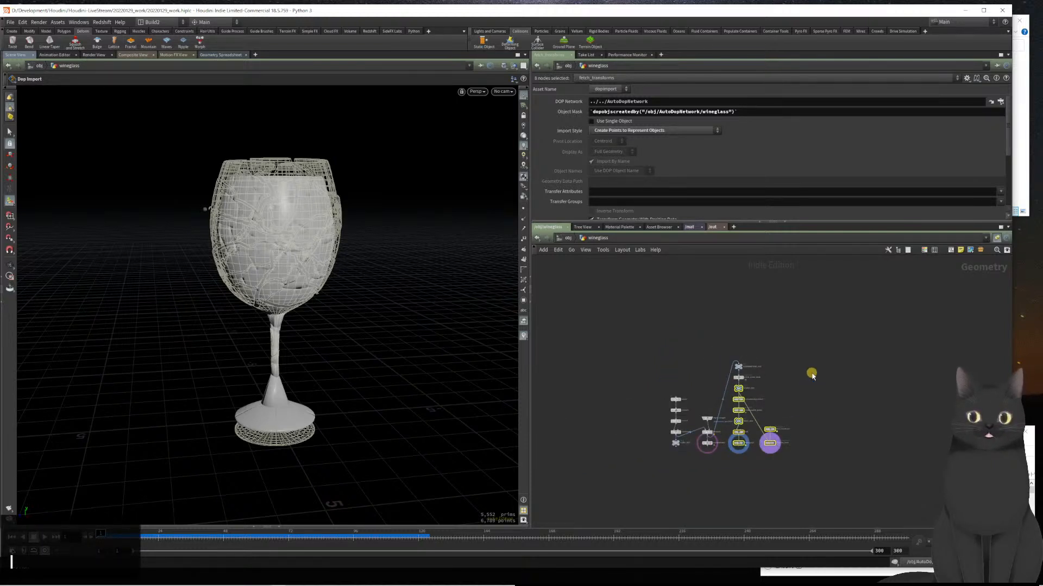
{"action": "key", "text": "ctrl+z"}
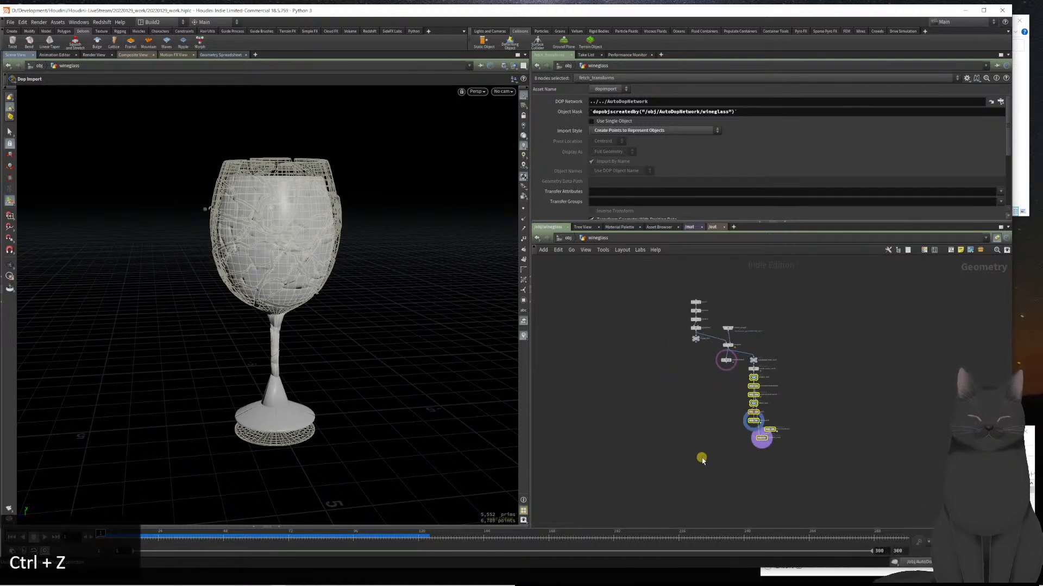
- Lay out only the selected simulation nodes automatically, and clear the selection
{"action": "key", "text": "l"}
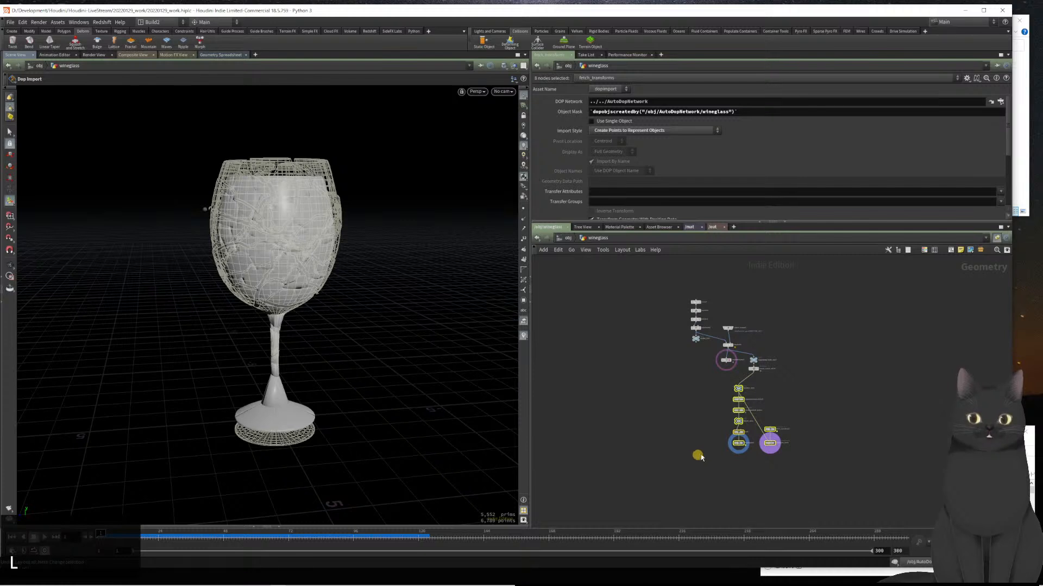
{"action": "scroll", "coordinate": [689, 445], "scroll_direction": "up", "scroll_amount": 5}
{"action": "middle_click_drag", "start_coordinate": [694, 459], "coordinate": [651, 446]}
{"action": "left_click", "coordinate": [653, 447]}
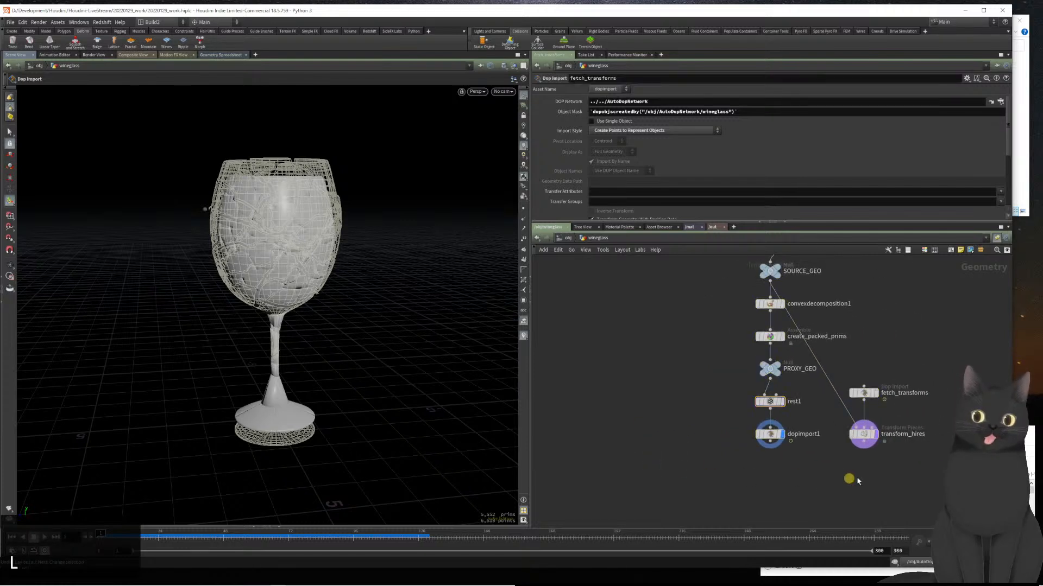
- Switch the network wires to the rounded style and move fetch_transforms and transform_hires up beside convexdecomposition1 and create_packed_prims
{"action": "left_click_drag", "start_coordinate": [926, 471], "coordinate": [846, 387]}
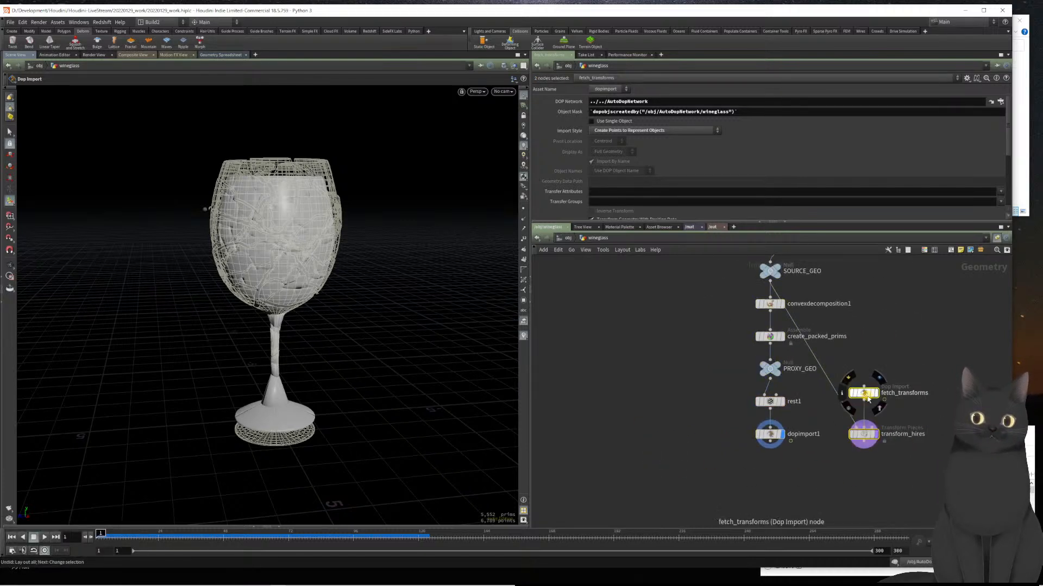
{"action": "key", "text": "shift+s"}
{"action": "left_click_drag", "start_coordinate": [864, 397], "coordinate": [880, 303]}
{"action": "scroll", "coordinate": [854, 430], "scroll_direction": "down", "scroll_amount": 1}
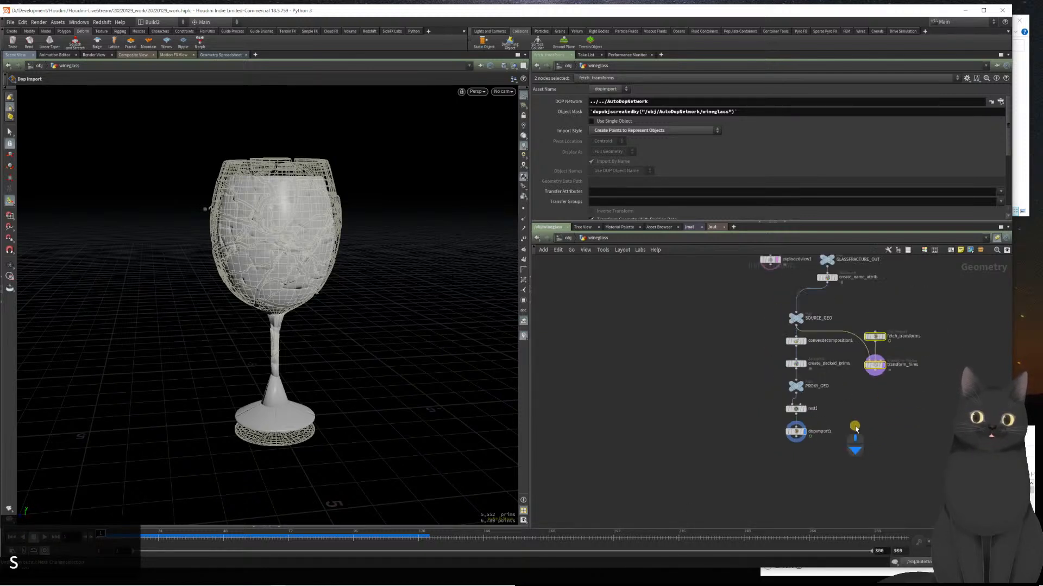
{"action": "middle_click_drag", "start_coordinate": [854, 431], "coordinate": [811, 495]}
{"action": "scroll", "coordinate": [810, 496], "scroll_direction": "down", "scroll_amount": 1}
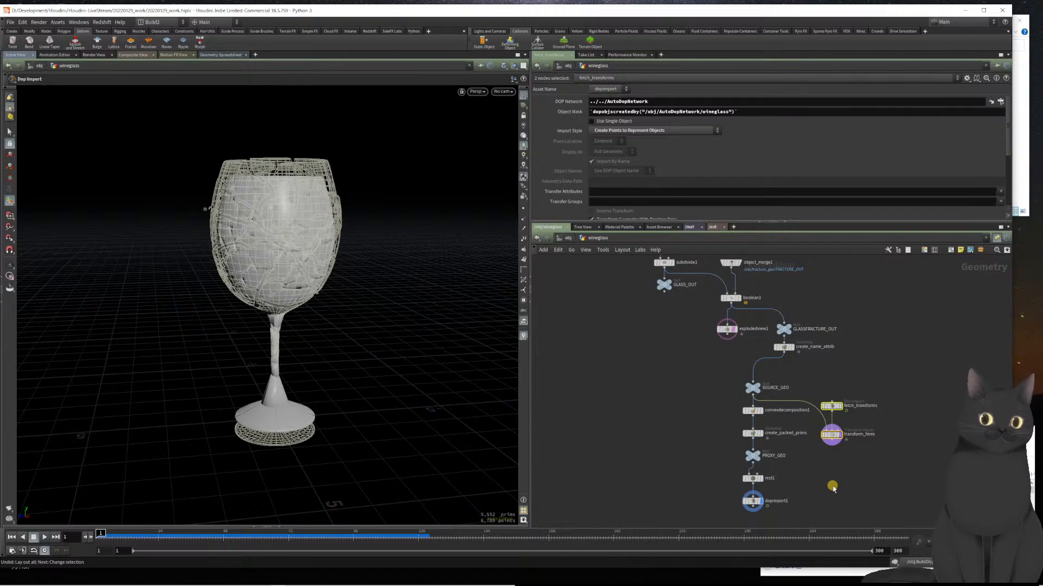
- Set the Max Concavity of convexdecomposition1 to 0.05
{"action": "left_click_drag", "start_coordinate": [704, 408], "coordinate": [750, 419]}
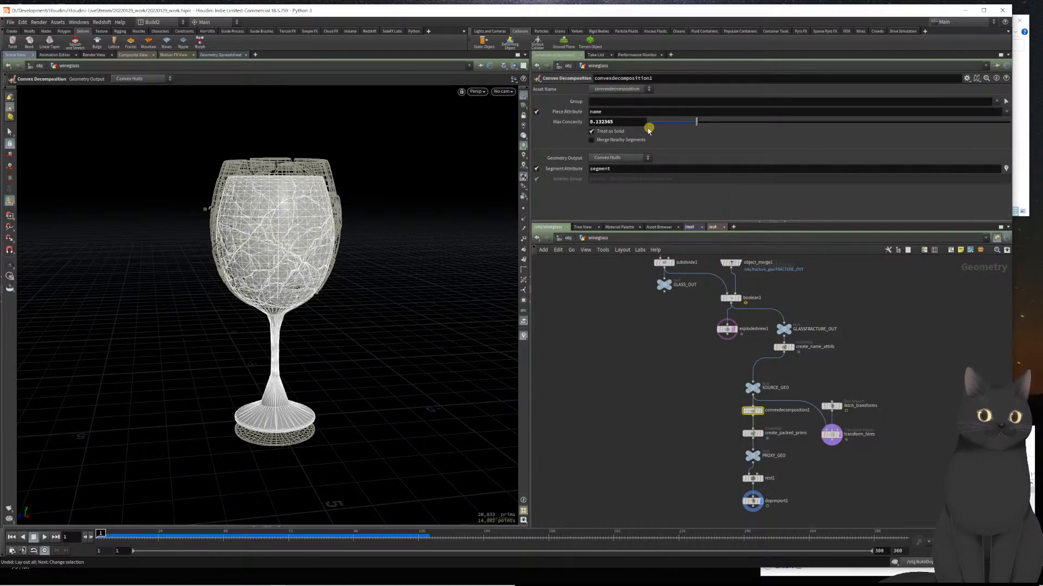
{"action": "left_click", "coordinate": [593, 120]}
{"action": "type", "text": "0.05"}
{"action": "key", "text": "Return"}
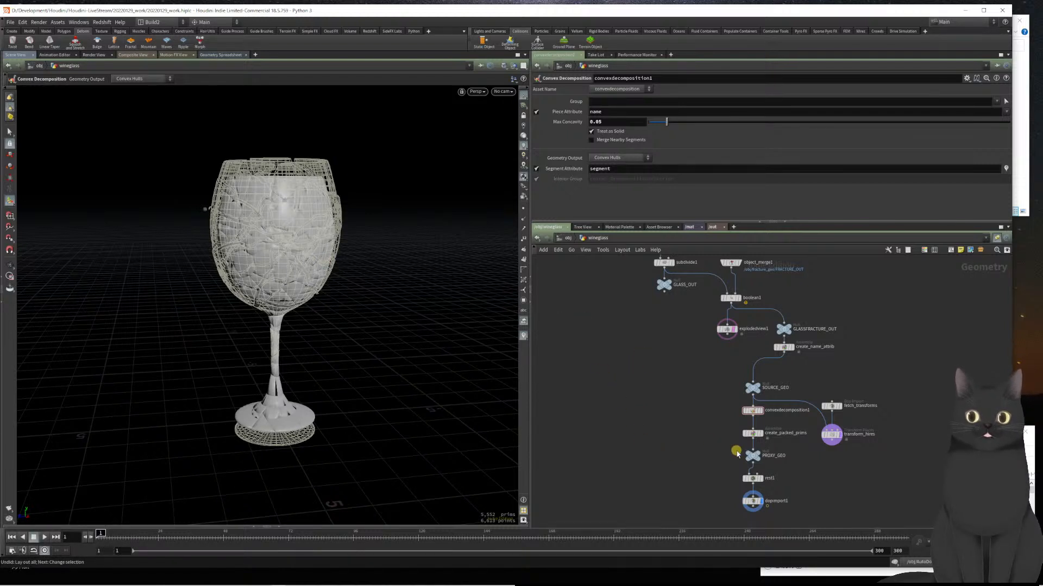
- Examine the node chain from convexdecomposition1 to dopimport1 and the wineglass's convex hull pieces up close
{"action": "scroll", "coordinate": [760, 416], "scroll_direction": "up", "scroll_amount": 5}
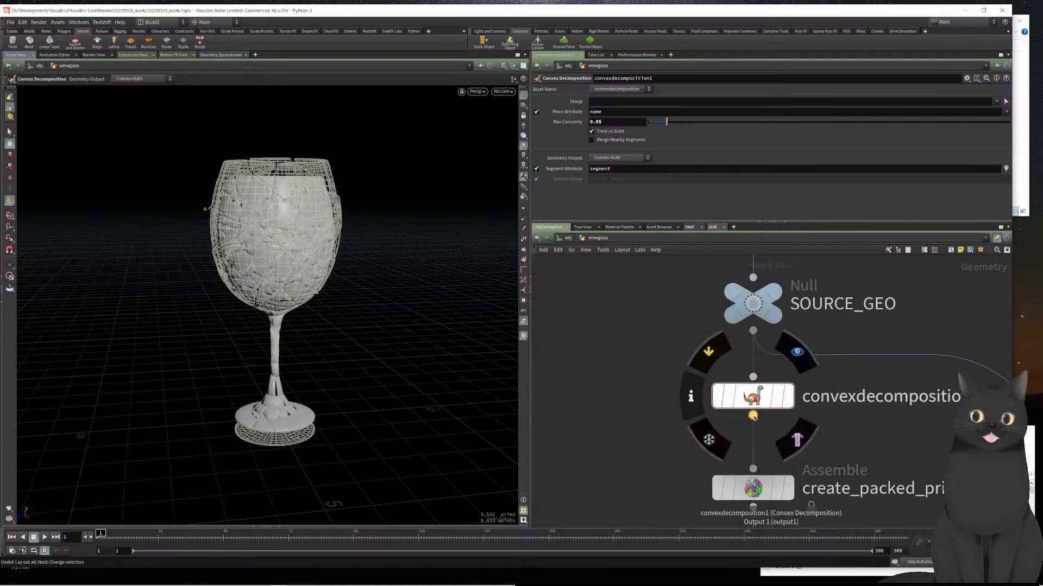
{"action": "middle_click_drag", "start_coordinate": [654, 474], "coordinate": [675, 345]}
{"action": "scroll", "coordinate": [670, 361], "scroll_direction": "down", "scroll_amount": 4}
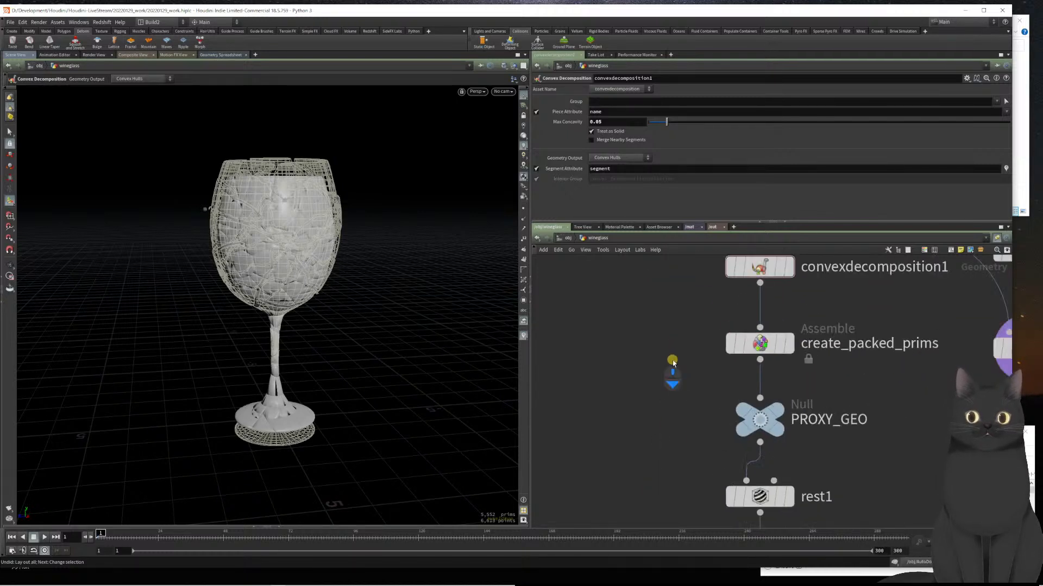
{"action": "middle_click_drag", "start_coordinate": [668, 423], "coordinate": [662, 396]}
{"action": "key", "text": "space"}
{"action": "left_click_drag", "start_coordinate": [375, 269], "coordinate": [310, 271]}
{"action": "middle_click_drag", "start_coordinate": [589, 319], "coordinate": [588, 375]}
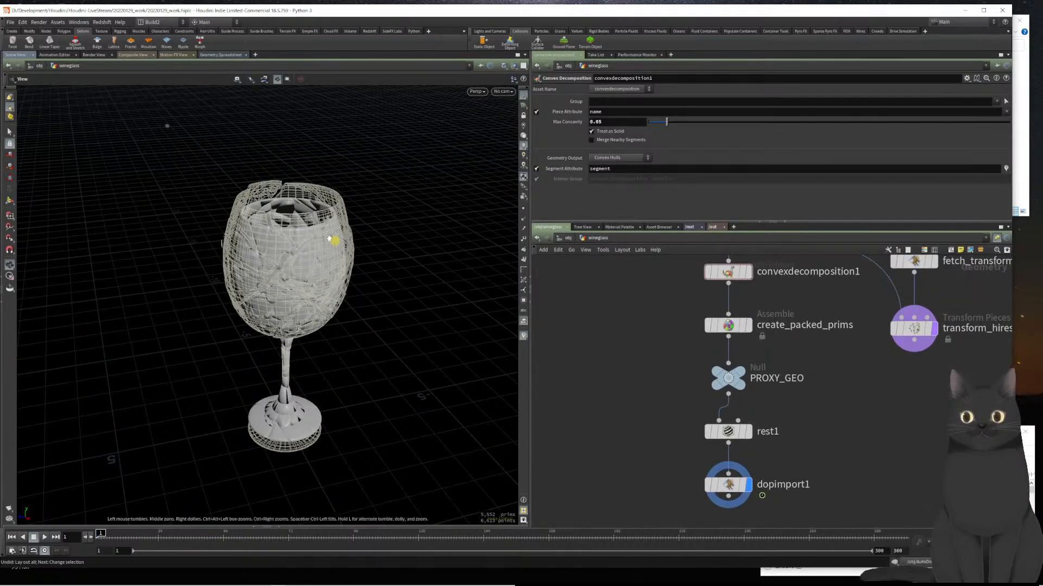
{"action": "scroll", "coordinate": [326, 239], "scroll_direction": "up", "scroll_amount": 8}
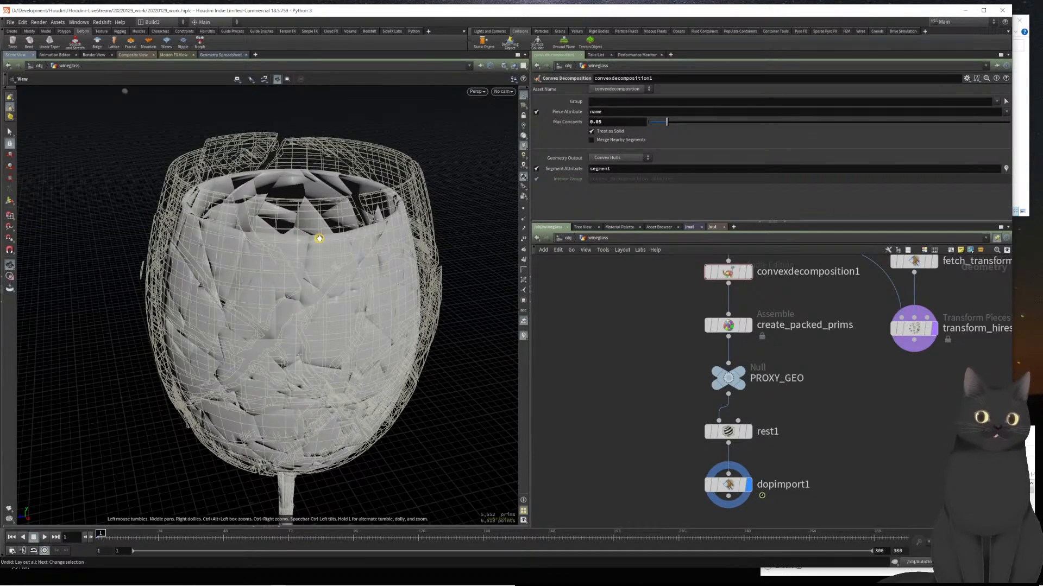
{"action": "scroll", "coordinate": [318, 238], "scroll_direction": "down", "scroll_amount": 6}
- Play the simulation with the refined convex hulls, rewind to frame 1, and view the glass from the side
{"action": "left_click", "coordinate": [629, 438]}
{"action": "key", "text": "Up"}
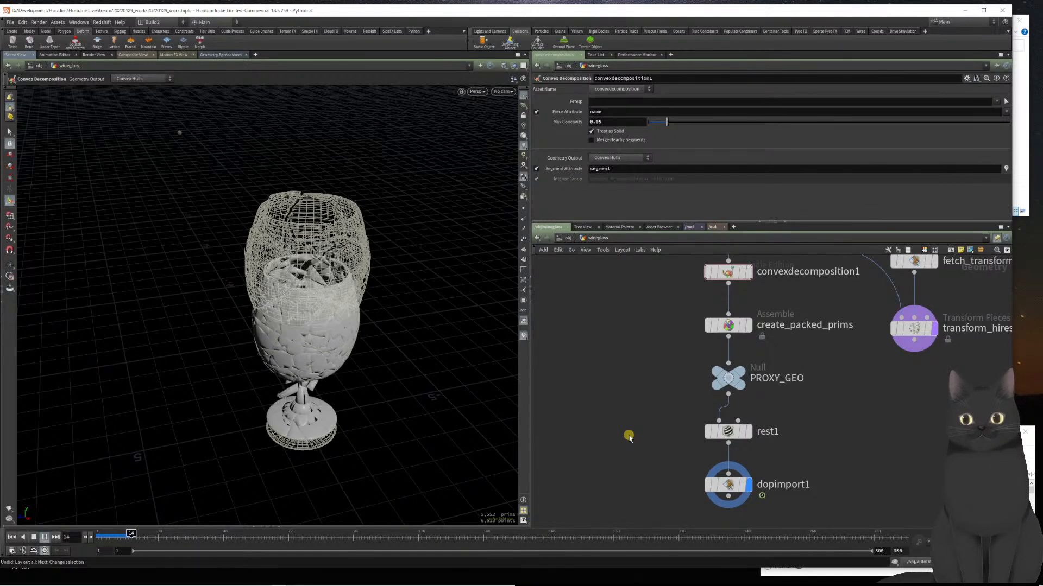
{"action": "key", "text": "Left"}
{"action": "key", "text": "ctrl+Left"}
{"action": "key", "text": "ctrl+Left"}
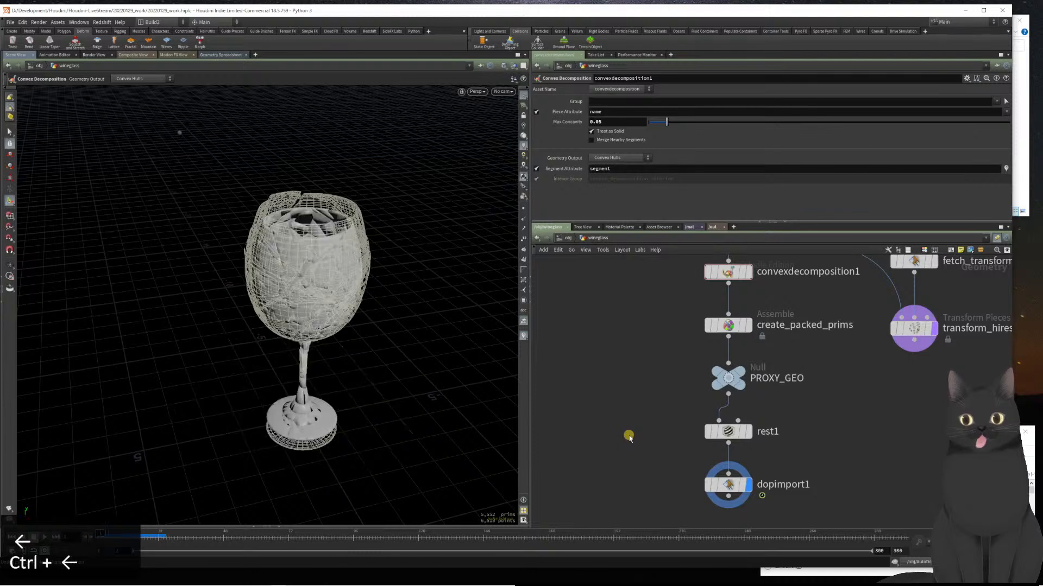
{"action": "left_click_drag", "start_coordinate": [418, 356], "coordinate": [367, 338]}
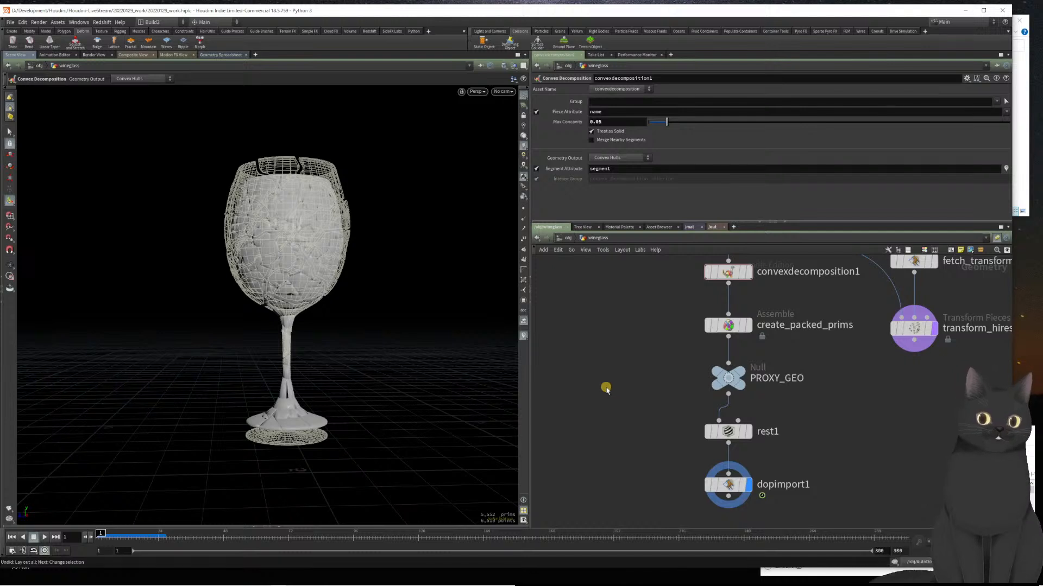
{"action": "scroll", "coordinate": [604, 384], "scroll_direction": "down", "scroll_amount": 1}
{"action": "scroll", "coordinate": [610, 378], "scroll_direction": "down", "scroll_amount": 2}
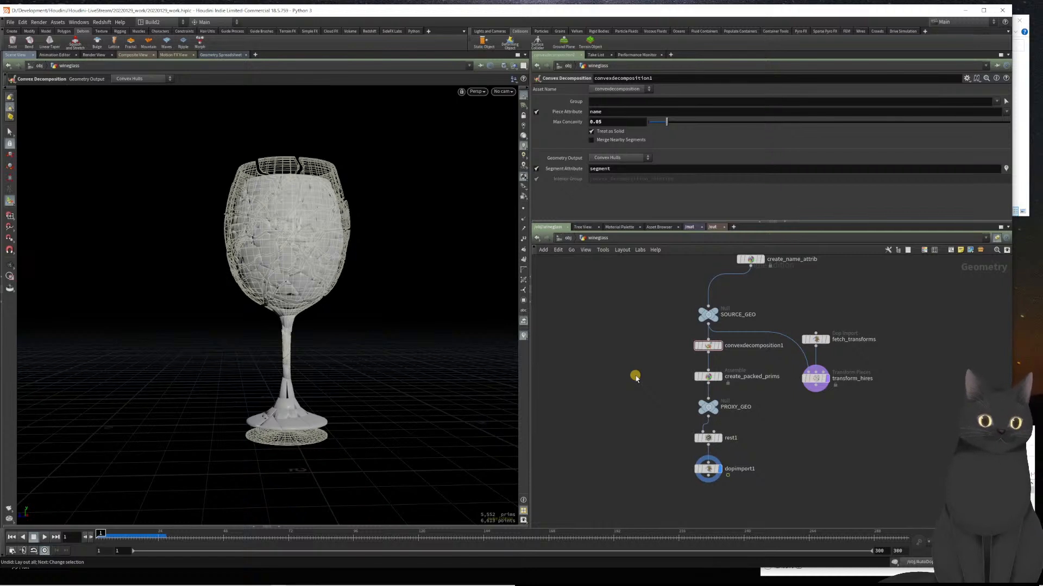
- Return to the object level and turn the bullet object into a rigid body with the RBD Objects tool
{"action": "scroll", "coordinate": [635, 379], "scroll_direction": "down", "scroll_amount": 2}
{"action": "middle_click_drag", "start_coordinate": [634, 338], "coordinate": [640, 396]}
{"action": "scroll", "coordinate": [684, 358], "scroll_direction": "up", "scroll_amount": 4}
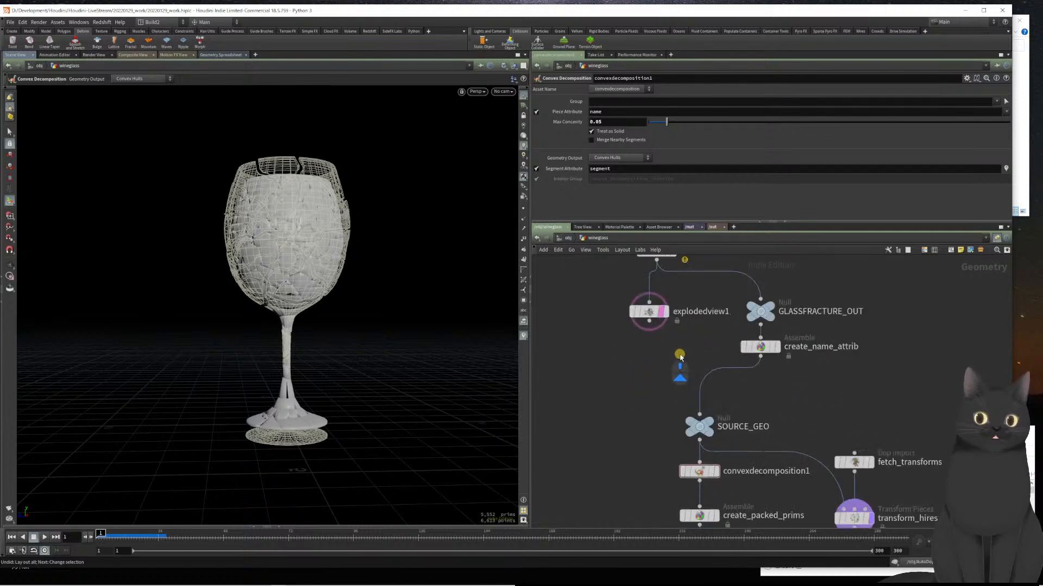
{"action": "scroll", "coordinate": [625, 410], "scroll_direction": "down", "scroll_amount": 4}
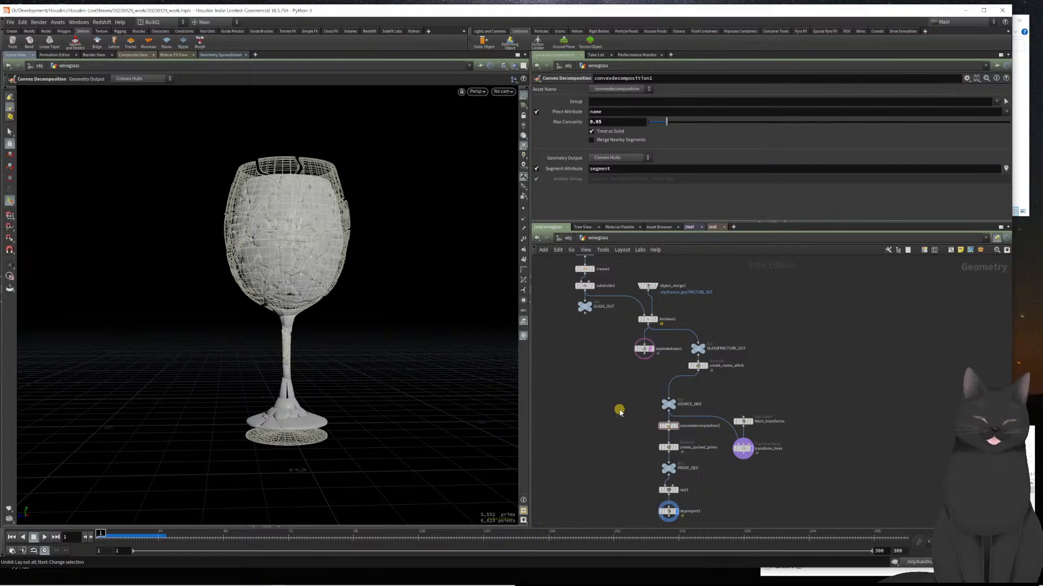
{"action": "key", "text": "u"}
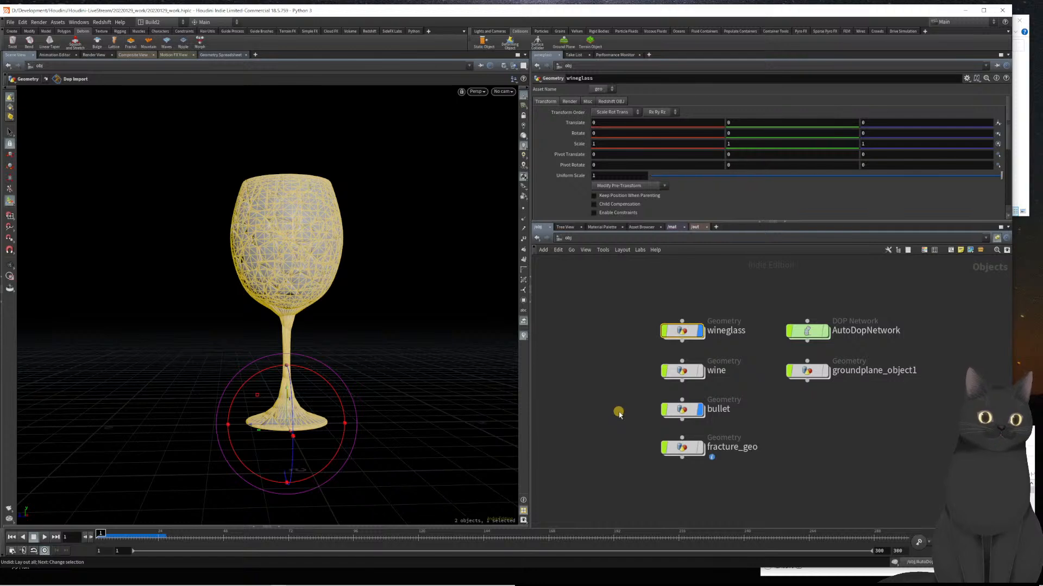
{"action": "left_click", "coordinate": [682, 409]}
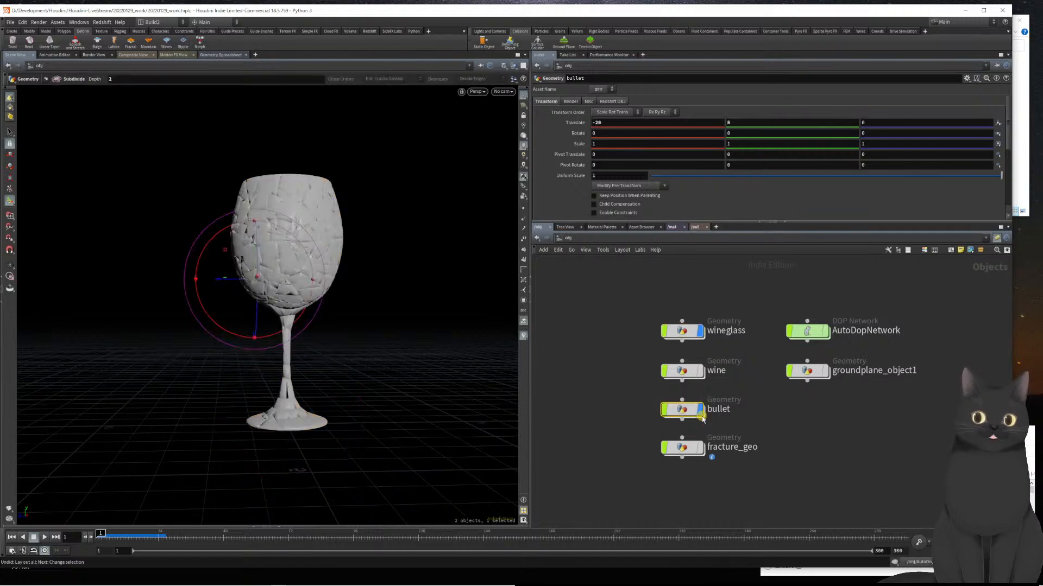
{"action": "left_click", "coordinate": [597, 33]}
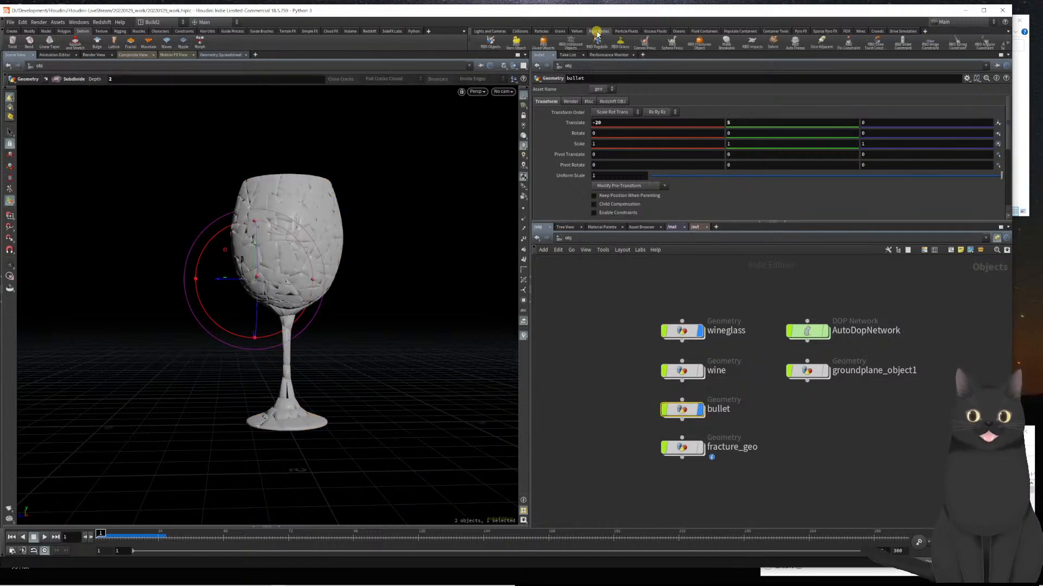
{"action": "left_click", "coordinate": [492, 45]}
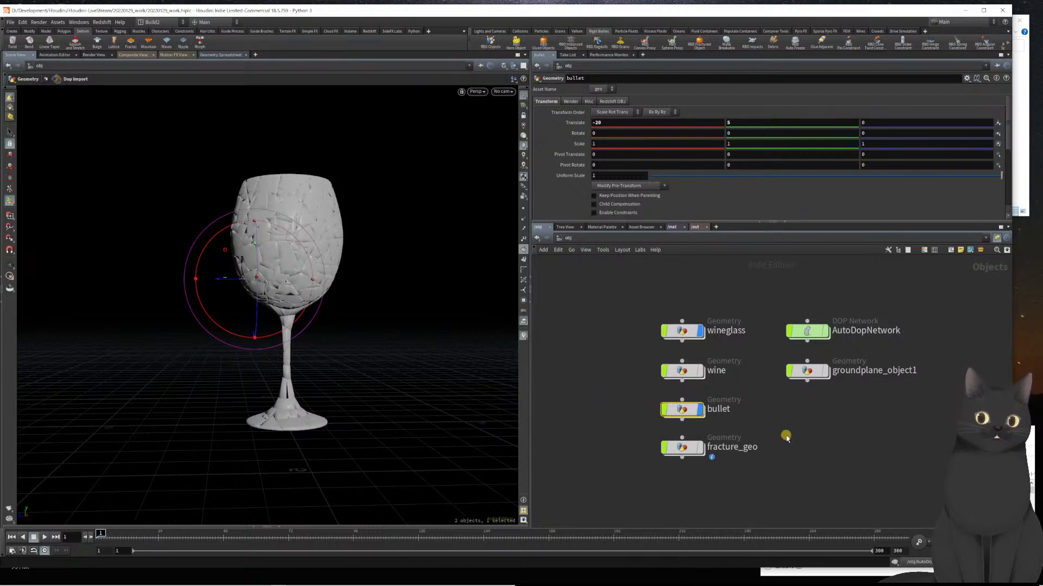
- Open AutoDopNetwork and bring the bullet and wineglass packed objects above merge2 into view
{"action": "double_click", "coordinate": [808, 330]}
{"action": "scroll", "coordinate": [863, 412], "scroll_direction": "down", "scroll_amount": 2}
{"action": "middle_click_drag", "start_coordinate": [862, 413], "coordinate": [822, 458]}
{"action": "scroll", "coordinate": [859, 383], "scroll_direction": "up", "scroll_amount": 4}
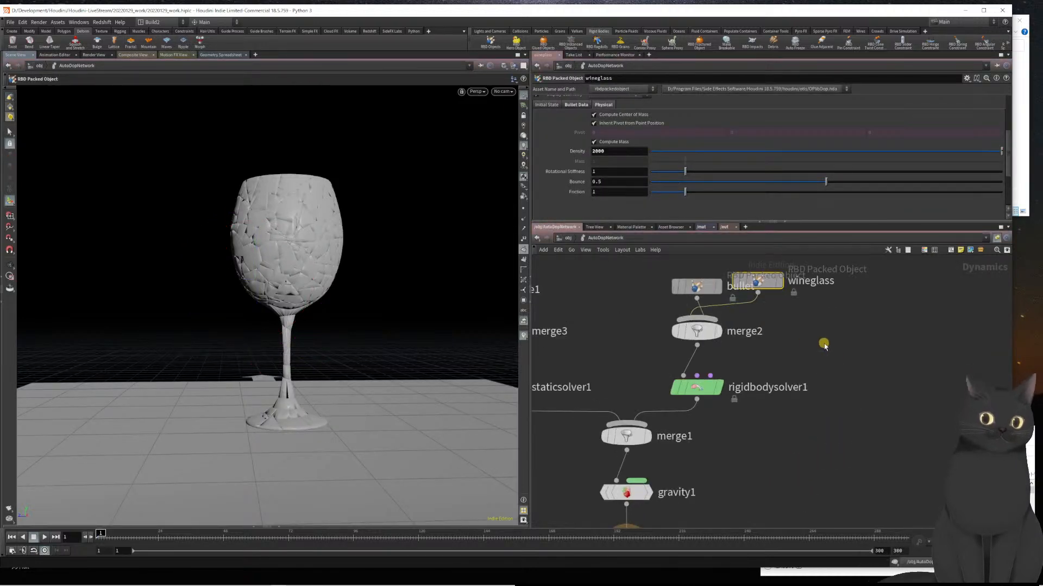
{"action": "middle_click_drag", "start_coordinate": [829, 341], "coordinate": [836, 416]}
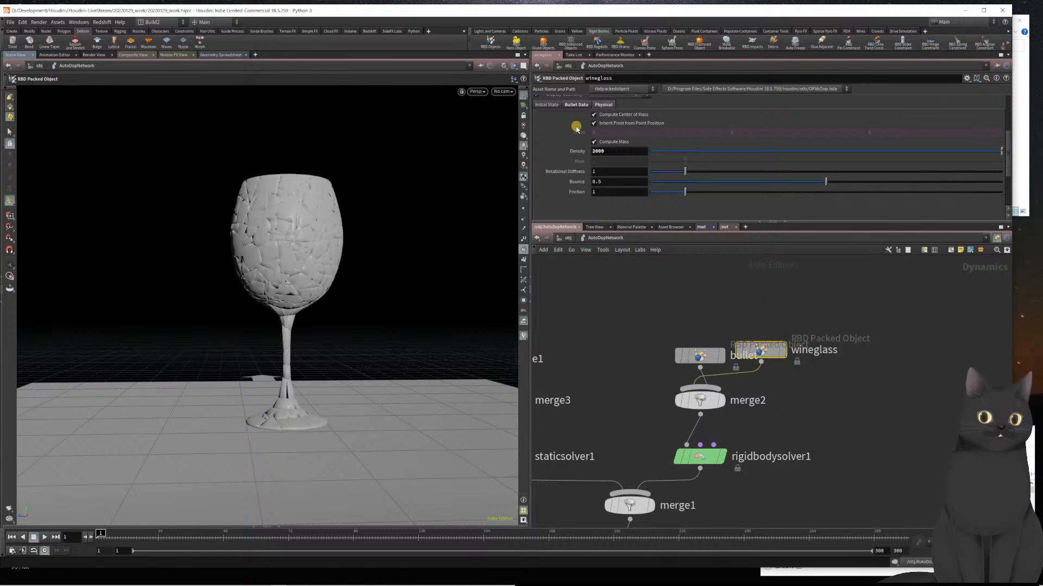
- Set the X component of the wineglass packed object's initial velocity to 400
{"action": "left_click", "coordinate": [547, 106]}
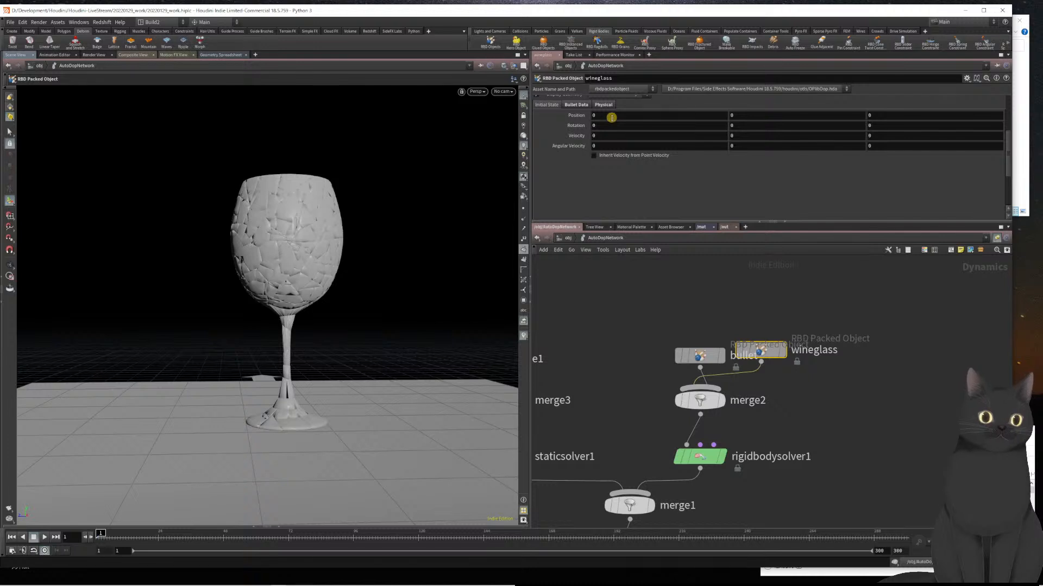
{"action": "left_click", "coordinate": [609, 135]}
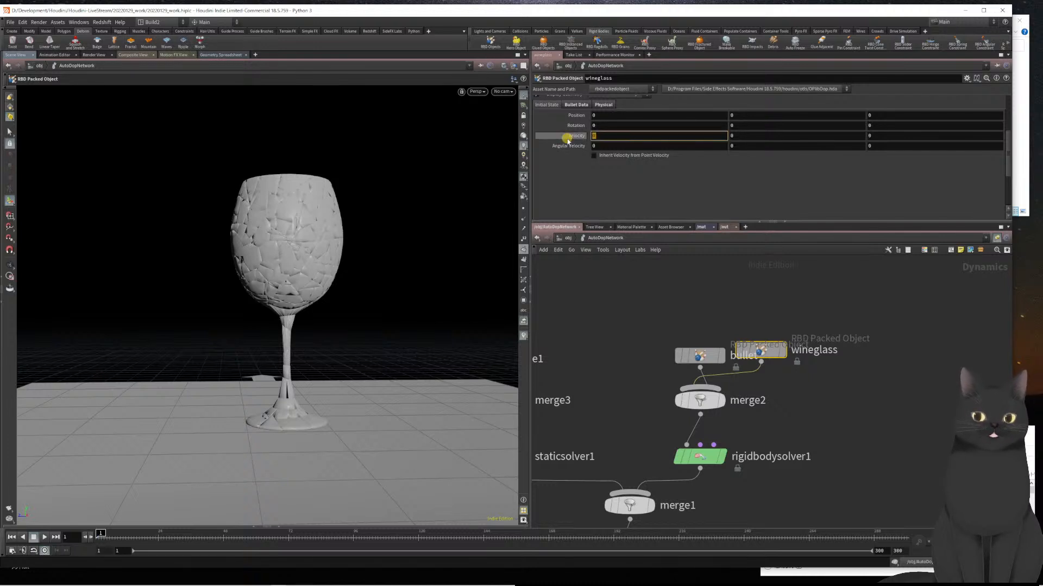
{"action": "type", "text": "400"}
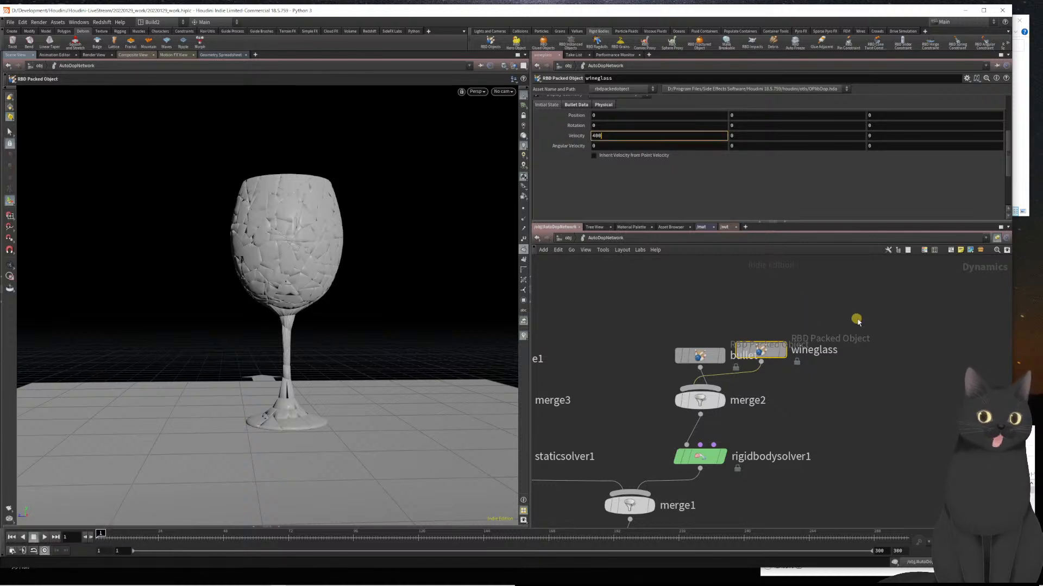
{"action": "key", "text": "Return"}
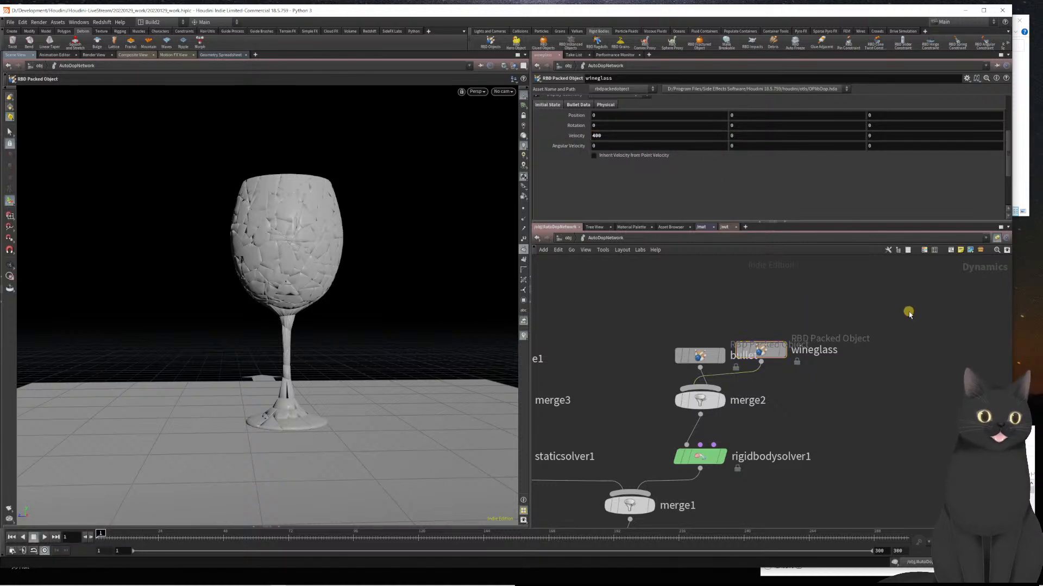
- Check the wineglass's physical properties and rearrange the network so wineglass sits left of bullet above merge2
{"action": "left_click", "coordinate": [606, 105]}
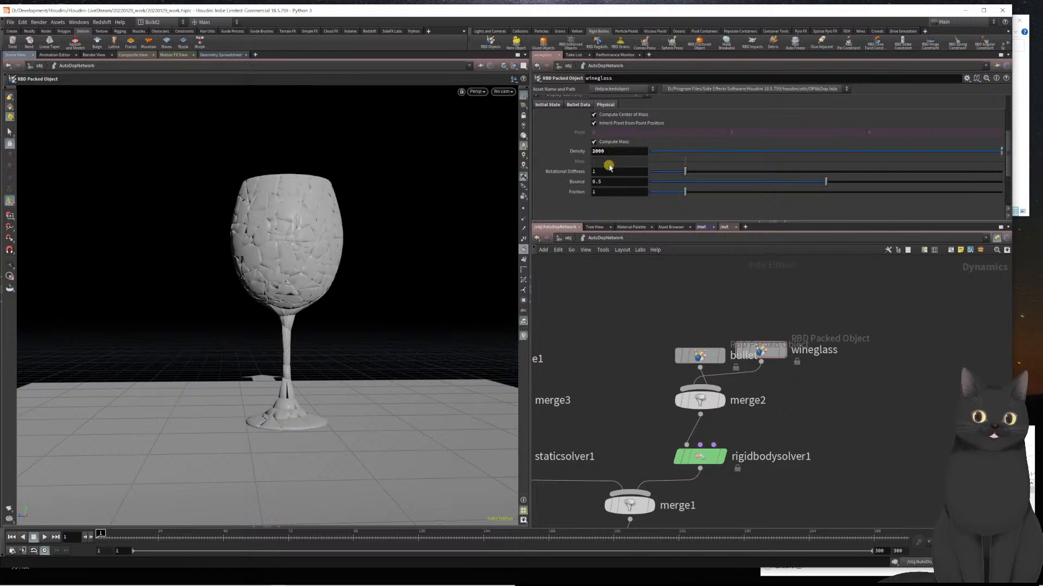
{"action": "left_click", "coordinate": [608, 152]}
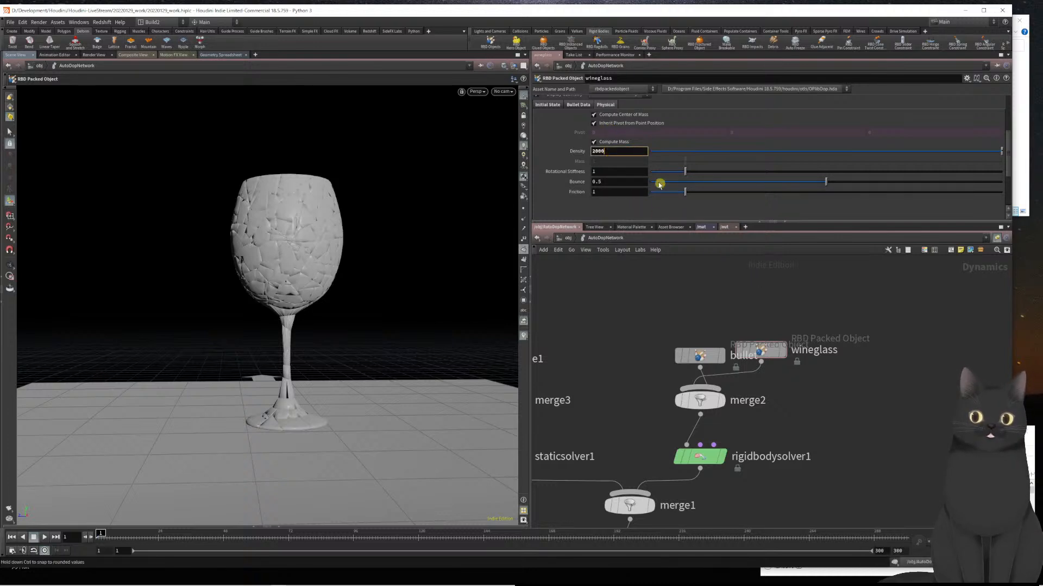
{"action": "left_click_drag", "start_coordinate": [788, 293], "coordinate": [785, 374]}
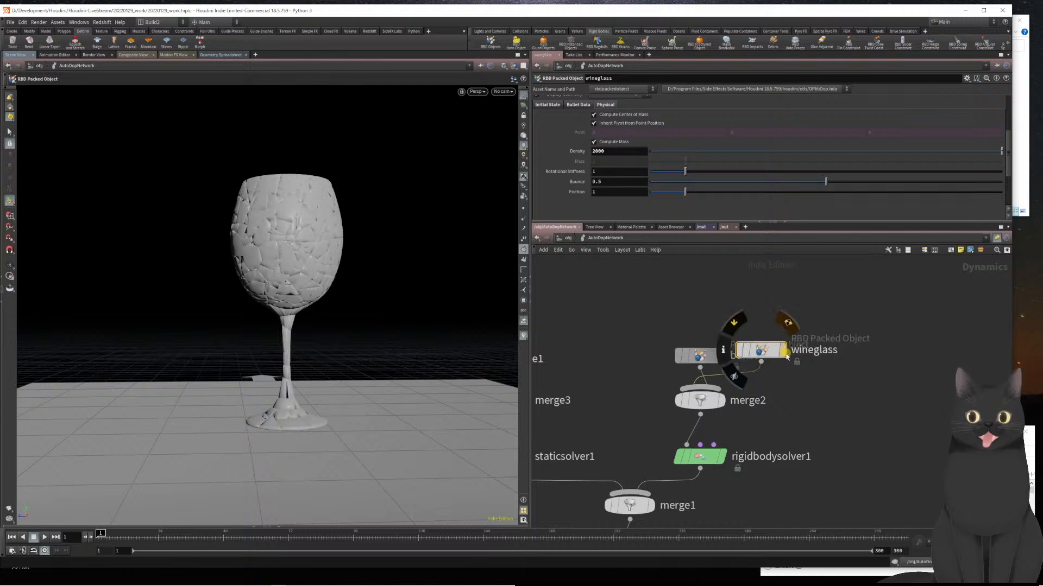
{"action": "left_click_drag", "start_coordinate": [694, 356], "coordinate": [846, 368]}
{"action": "left_click_drag", "start_coordinate": [760, 350], "coordinate": [657, 369]}
{"action": "left_click_drag", "start_coordinate": [847, 368], "coordinate": [755, 356]}
{"action": "left_click_drag", "start_coordinate": [653, 366], "coordinate": [646, 351]}
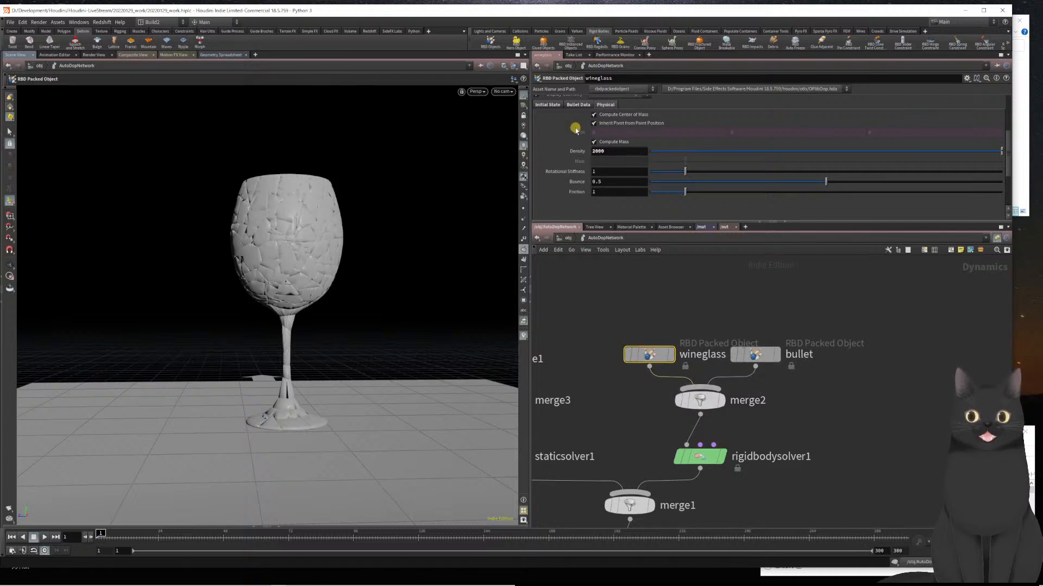
- Check the wineglass's initial velocity, play the simulation with it, and rewind to the first frame
{"action": "left_click", "coordinate": [545, 104]}
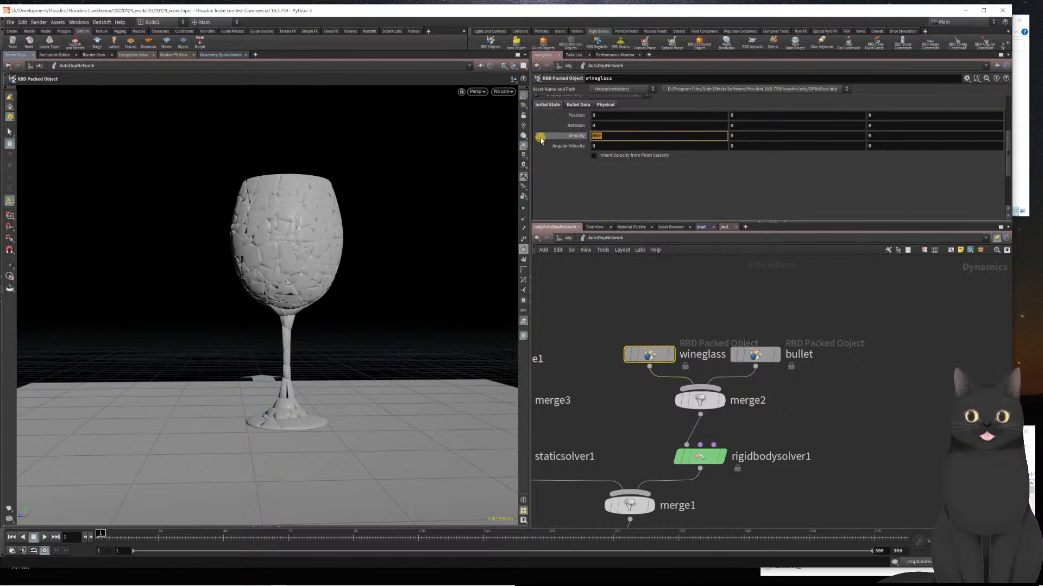
{"action": "left_click", "coordinate": [575, 315]}
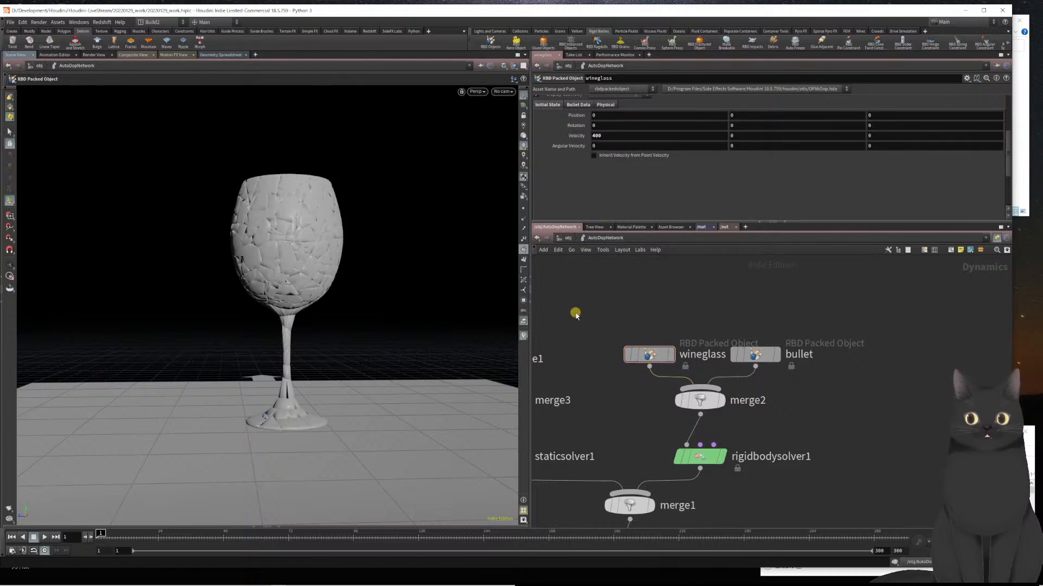
{"action": "key", "text": "Up"}
{"action": "key", "text": "Left"}
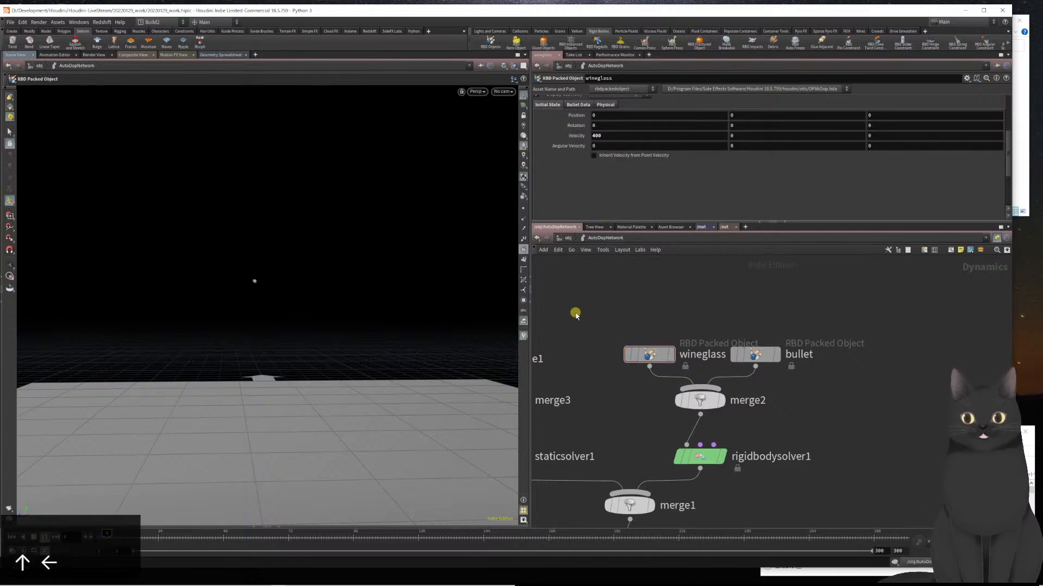
{"action": "key", "text": "ctrl+Left"}
{"action": "key", "text": "ctrl+Left"}
- Lower the wineglass's initial X velocity to 4, play the simulation, and rewind it
{"action": "left_click", "coordinate": [612, 136]}
{"action": "key", "text": "Left"}
{"action": "key", "text": "Left"}
{"action": "key", "text": "shift+Right"}
{"action": "key", "text": "shift+Right"}
{"action": "key", "text": "Delete"}
{"action": "left_click", "coordinate": [593, 321]}
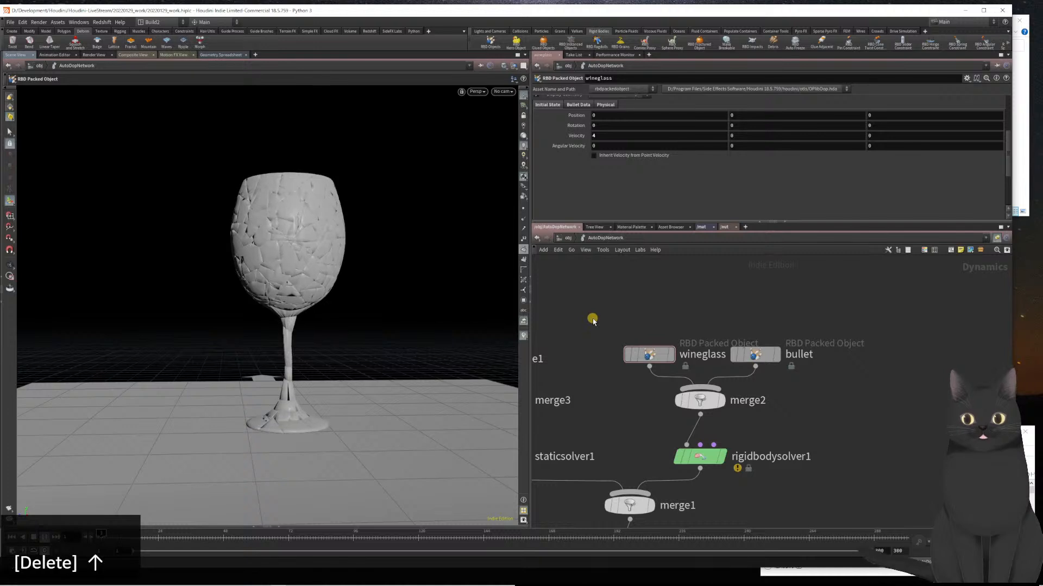
{"action": "key", "text": "ctrl+Left"}
{"action": "key", "text": "ctrl+Left"}
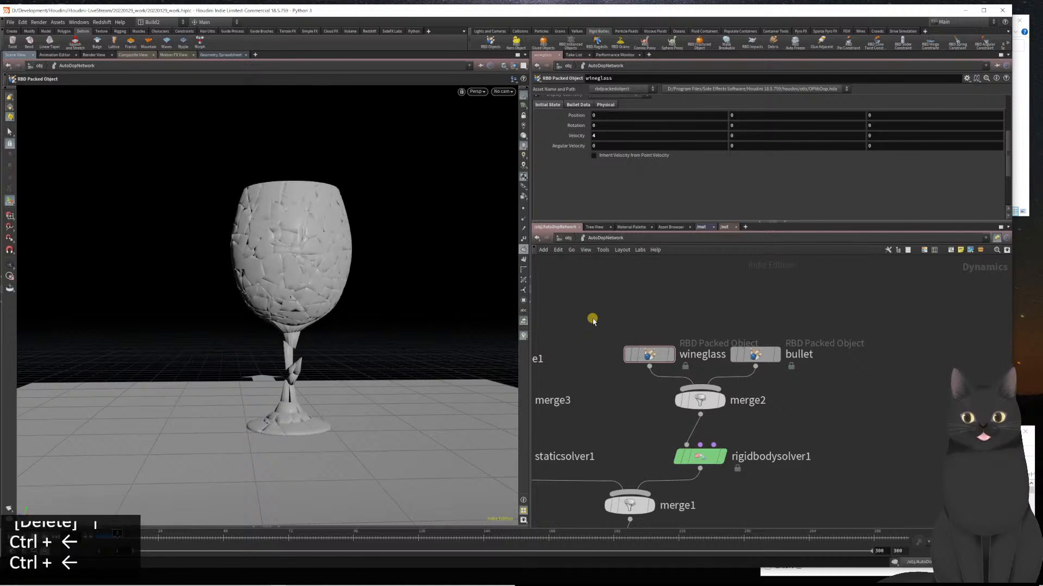
- Raise the wineglass's initial X velocity to 40, play the simulation repeatedly, and rewind to the first frame
{"action": "left_click", "coordinate": [619, 137]}
{"action": "type", "text": "0"}
{"action": "key", "text": "Return"}
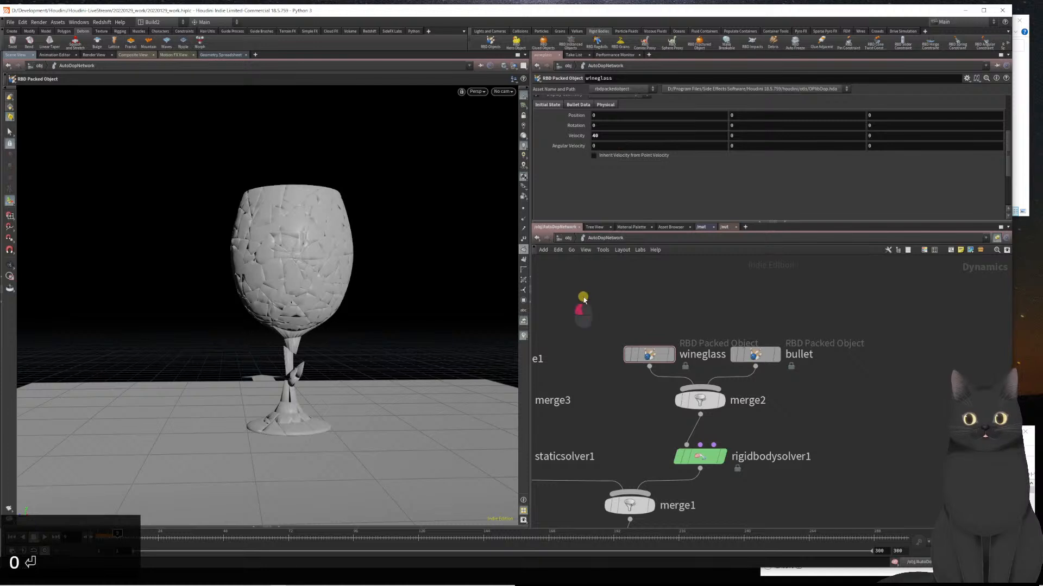
{"action": "key", "text": "Up"}
{"action": "key", "text": "ctrl+Left"}
{"action": "key", "text": "ctrl+Left"}
{"action": "key", "text": "Up"}
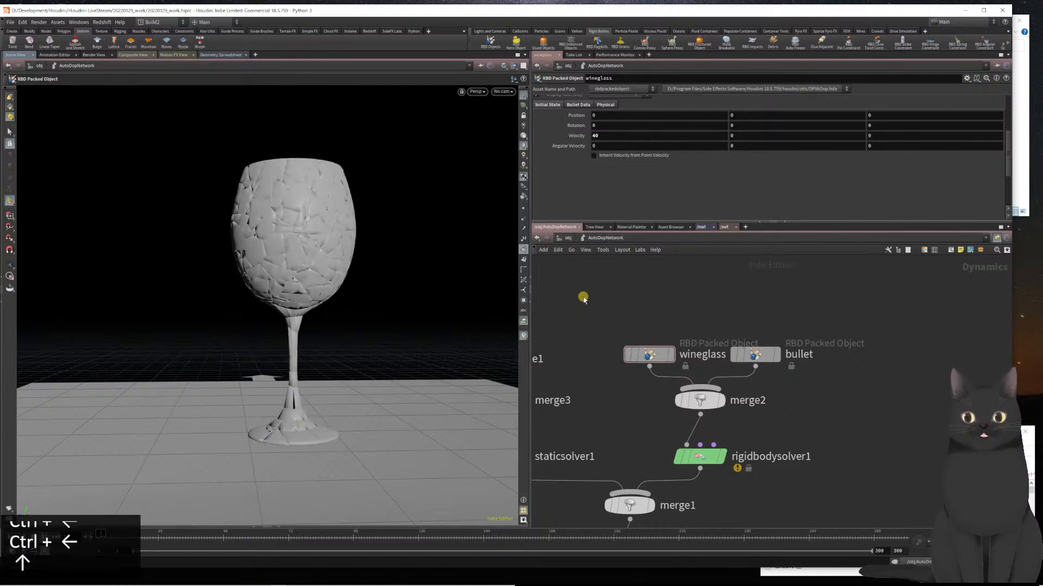
{"action": "key", "text": "ctrl+Left"}
{"action": "key", "text": "ctrl+Left"}
{"action": "key", "text": "ctrl+Left"}
- View the glass and the whole ground plane from farther away and replay the simulation
{"action": "left_click_drag", "start_coordinate": [361, 328], "coordinate": [302, 391]}
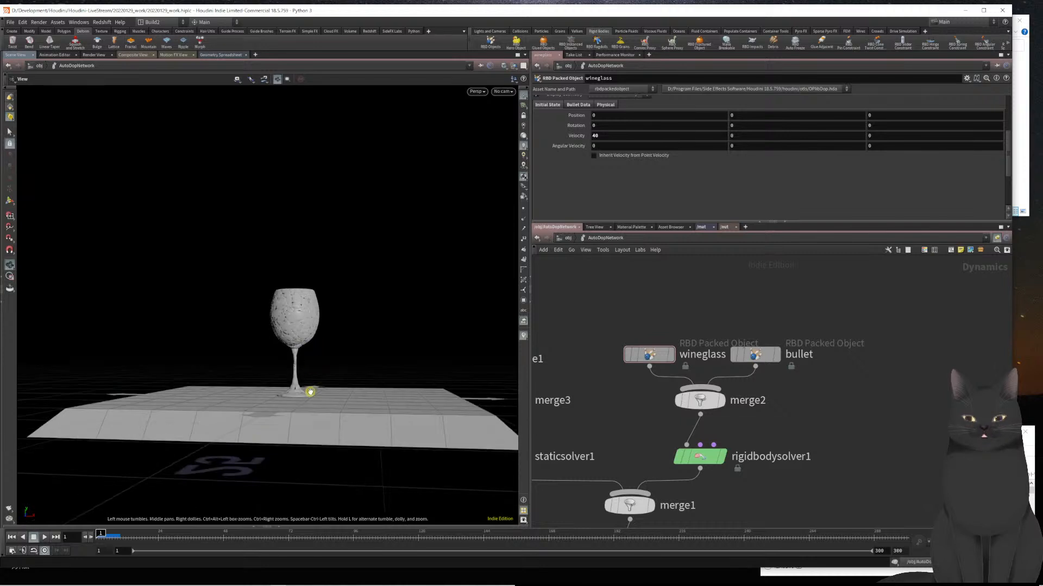
{"action": "key", "text": "Return"}
{"action": "key", "text": "Up"}
{"action": "key", "text": "ctrl+Left"}
{"action": "key", "text": "ctrl+Left"}
{"action": "key", "text": "ctrl+Left"}
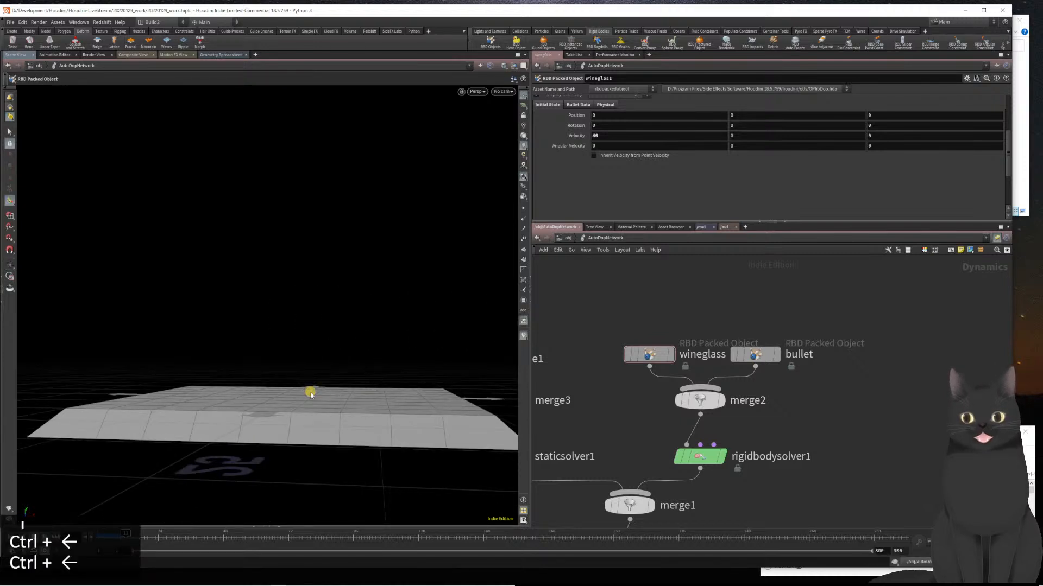
- Change the wineglass's initial X velocity to 10, play the simulation, and rewind to the first frame
{"action": "left_click", "coordinate": [605, 139]}
{"action": "key", "text": "Left"}
{"action": "key", "text": "shift+Left"}
{"action": "type", "text": "1"}
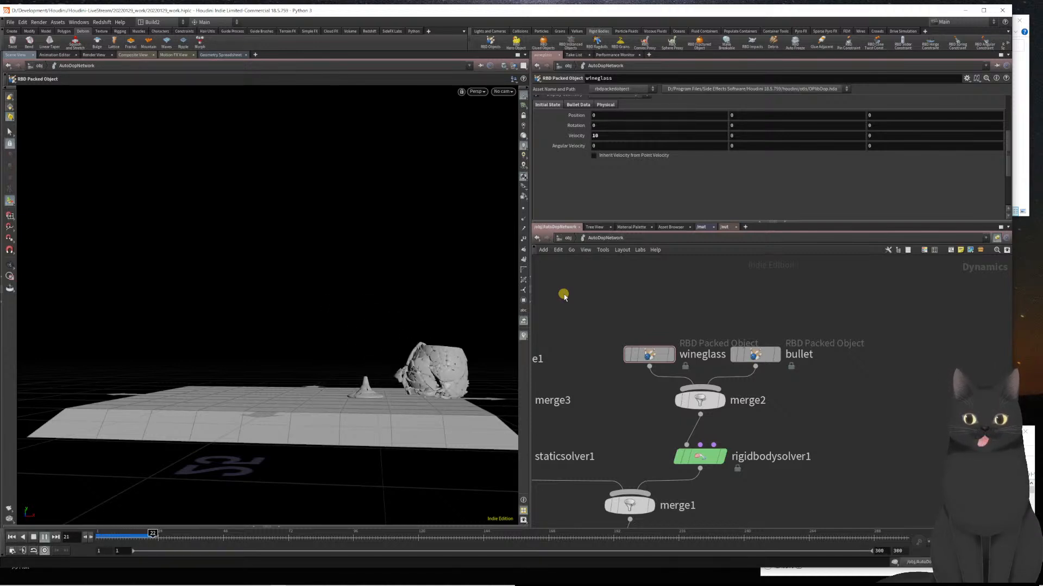
{"action": "key", "text": "ctrl+Left"}
{"action": "key", "text": "ctrl+Left"}
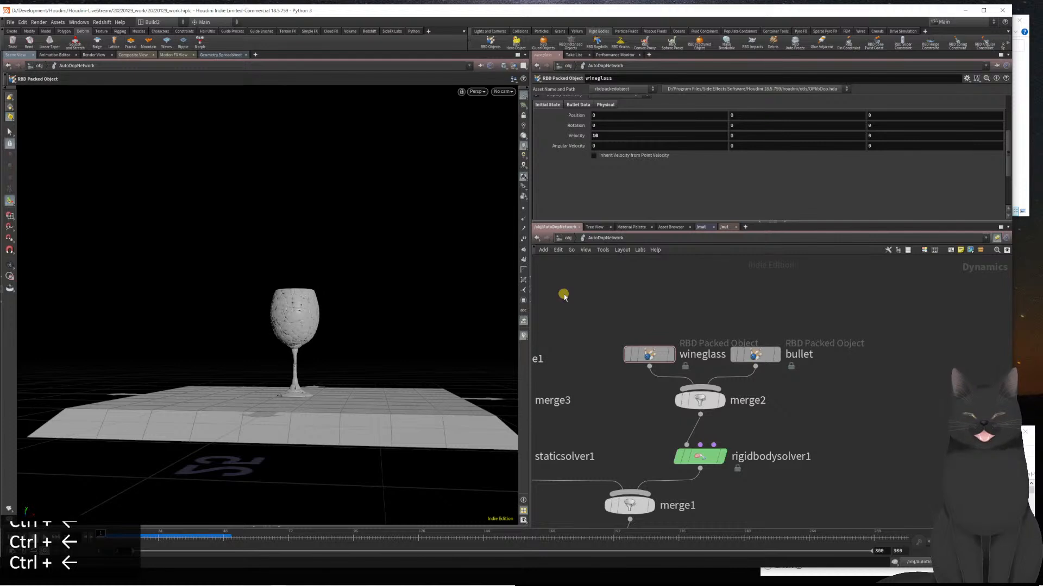
- Replay the simulation of the moving wineglass and rewind it once more
{"action": "left_click_drag", "start_coordinate": [613, 136], "coordinate": [499, 140]}
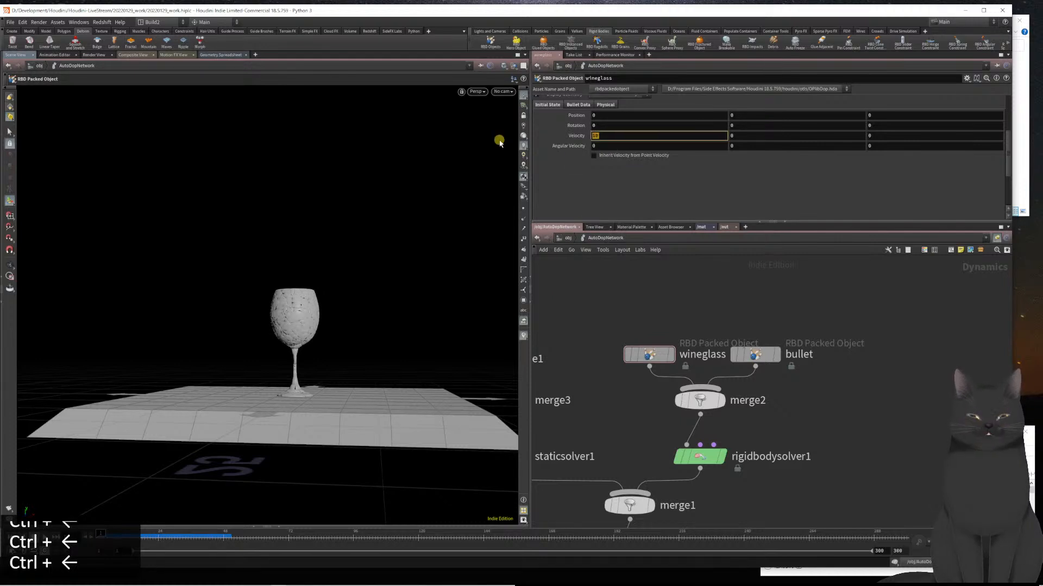
{"action": "left_click", "coordinate": [523, 220]}
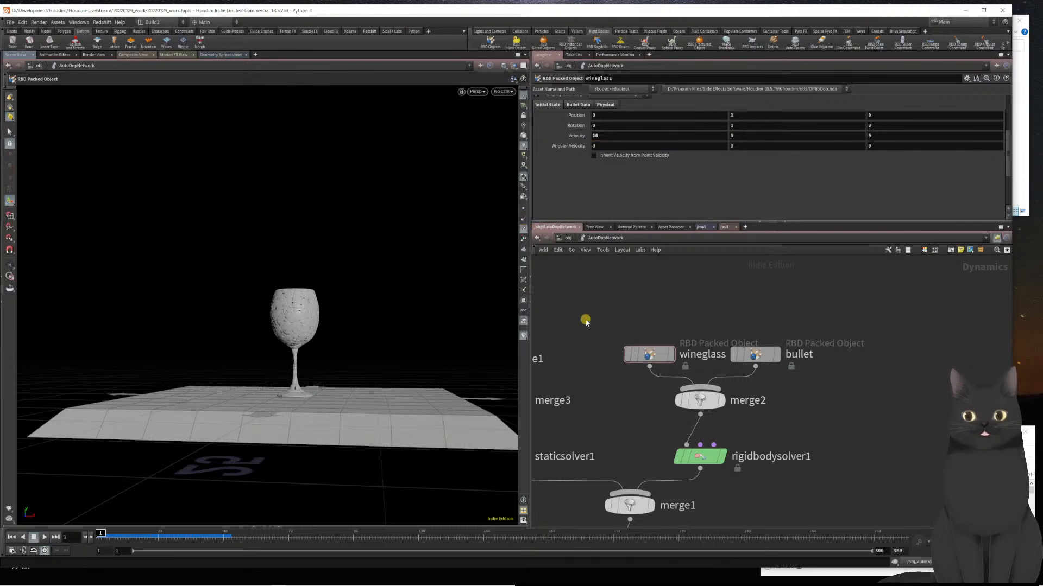
{"action": "key", "text": "ctrl+Left"}
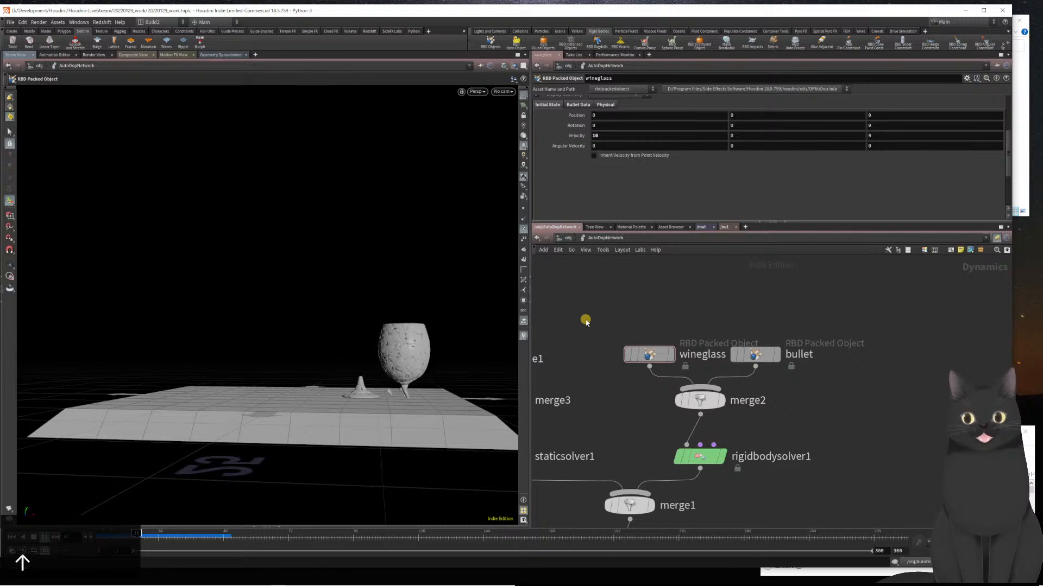
{"action": "key", "text": "ctrl+Left"}
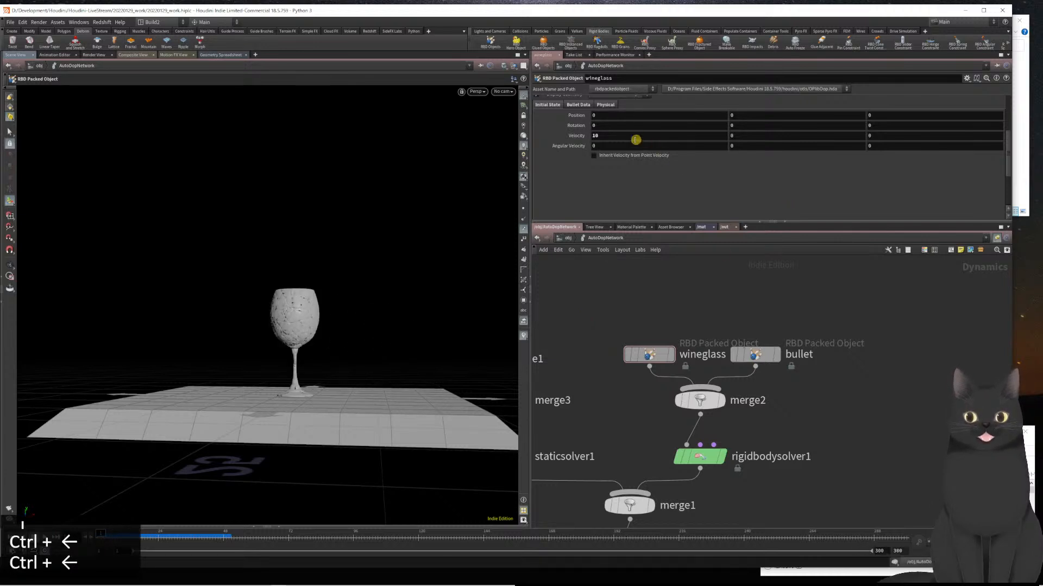
- Reset the wineglass's initial X velocity to 0
{"action": "left_click", "coordinate": [545, 136]}
{"action": "type", "text": "0"}
{"action": "key", "text": "Return"}
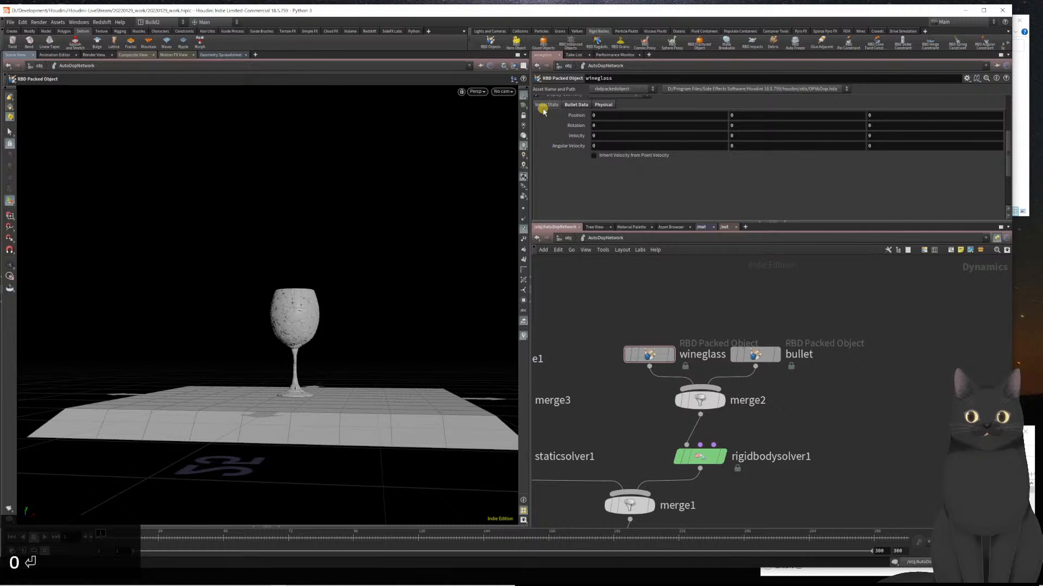
- Select the bullet packed object and set the X component of its initial velocity to 400
{"action": "left_click", "coordinate": [746, 310]}
{"action": "left_click_drag", "start_coordinate": [746, 310], "coordinate": [790, 378]}
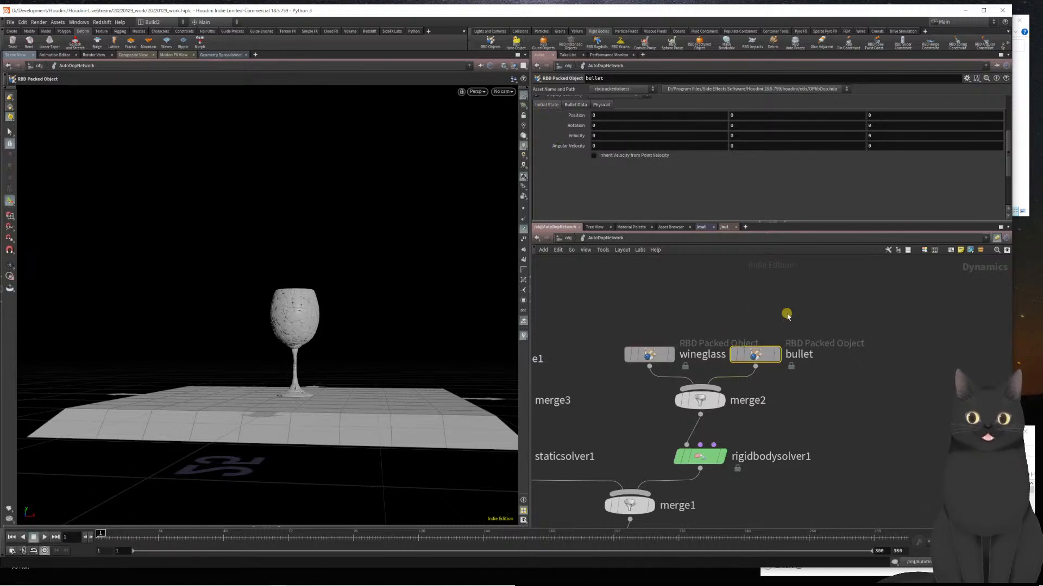
{"action": "left_click", "coordinate": [605, 135]}
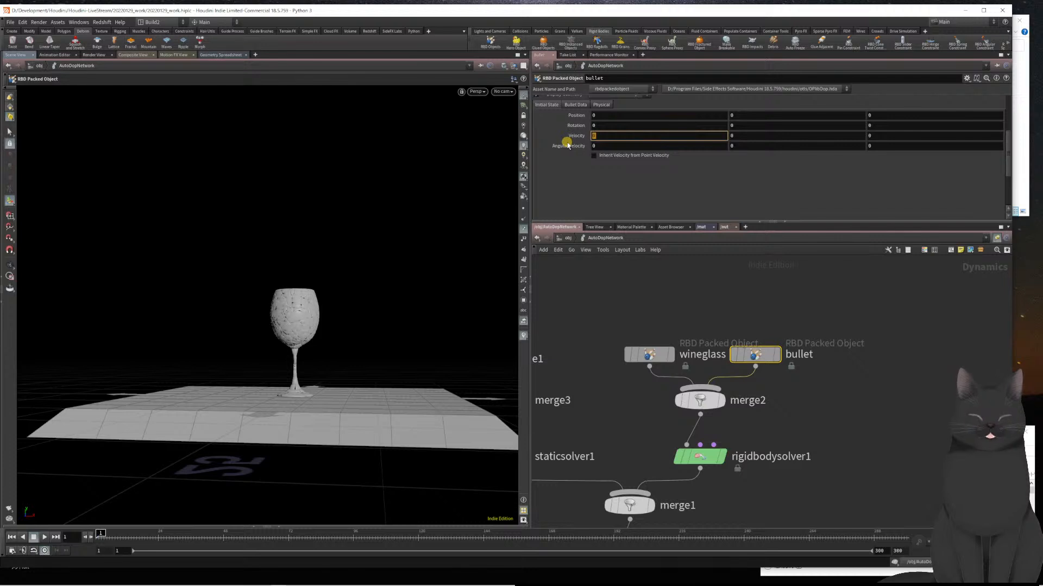
{"action": "type", "text": "400"}
{"action": "key", "text": "Return"}
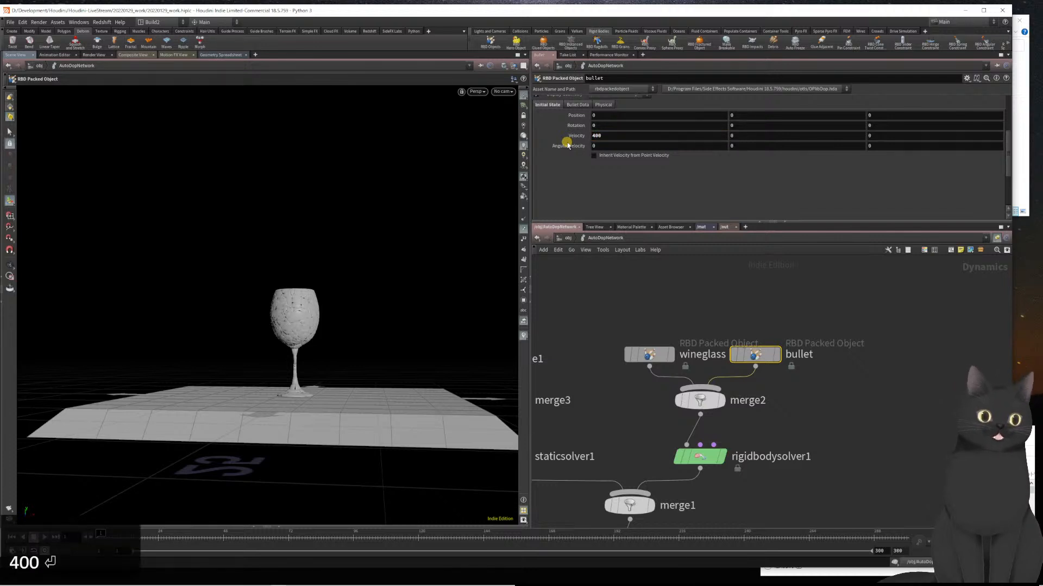
- Set the bullet's physical density to 11340
{"action": "left_click", "coordinate": [598, 106]}
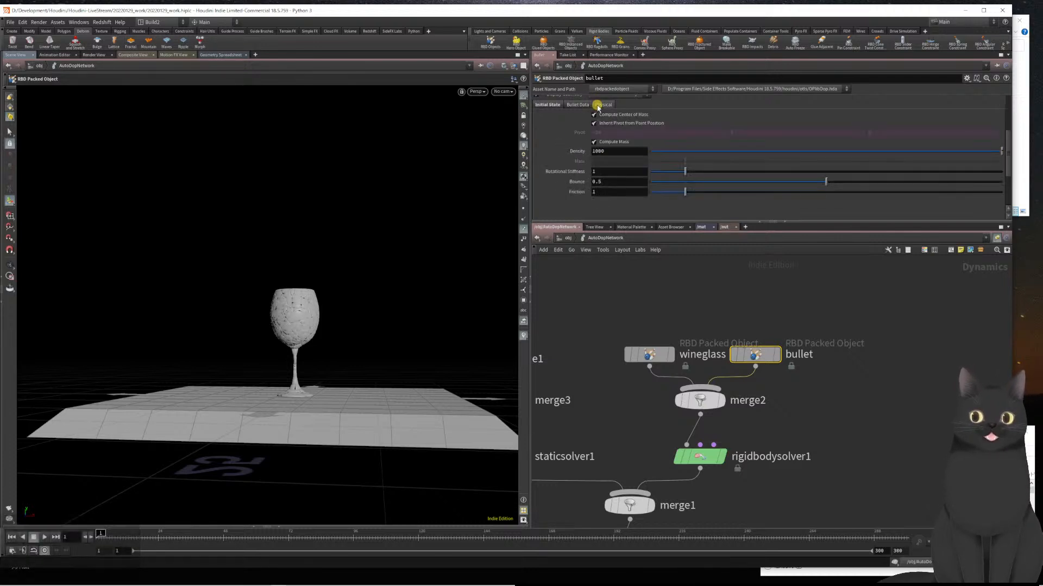
{"action": "left_click", "coordinate": [559, 152]}
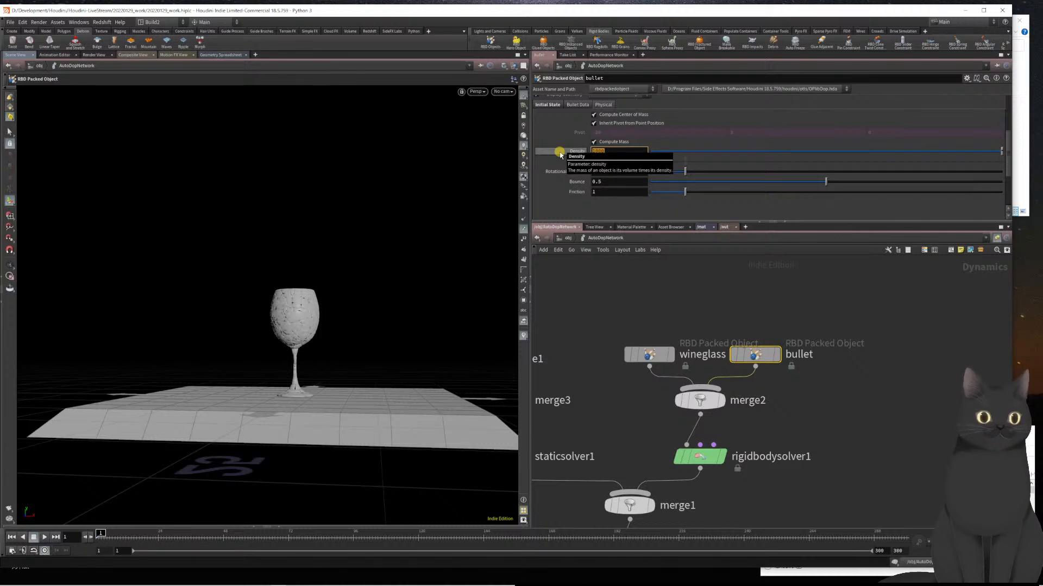
{"action": "type", "text": "11340"}
{"action": "key", "text": "Return"}
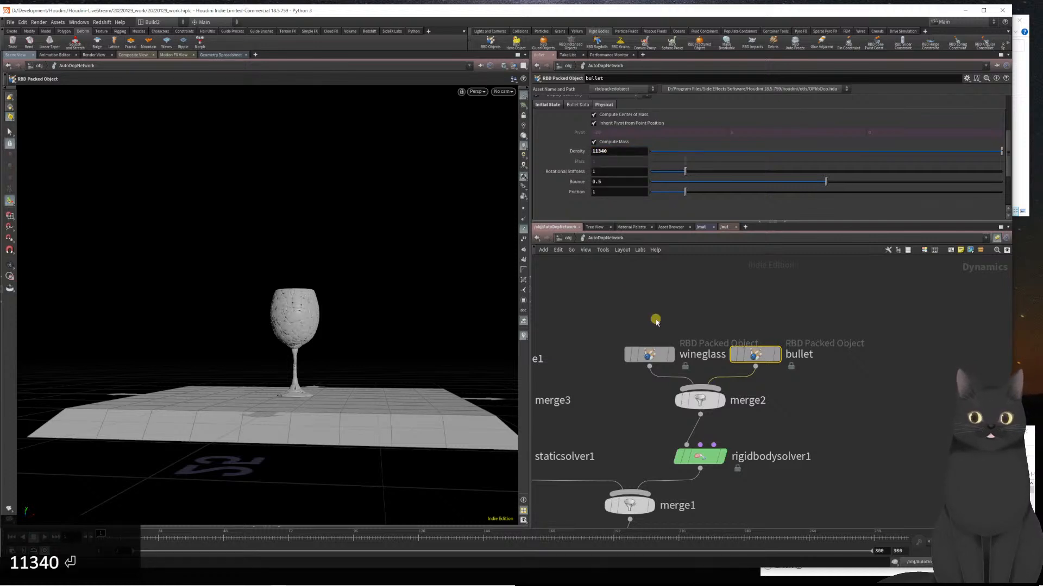
- Return to the object level and open the wineglass geometry's network around the convexdecomposition1 node
{"action": "key", "text": "u"}
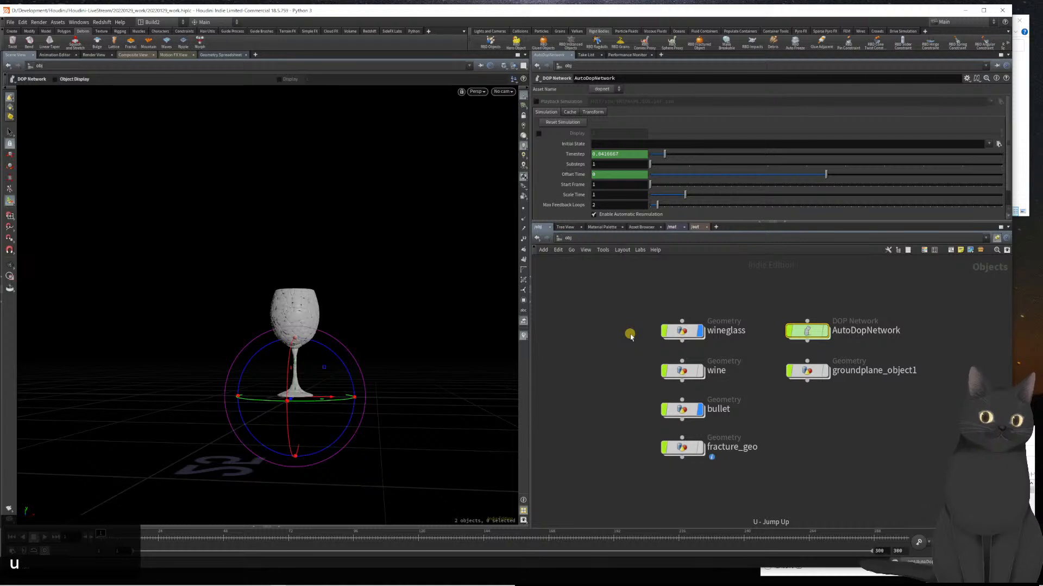
{"action": "left_click", "coordinate": [688, 333]}
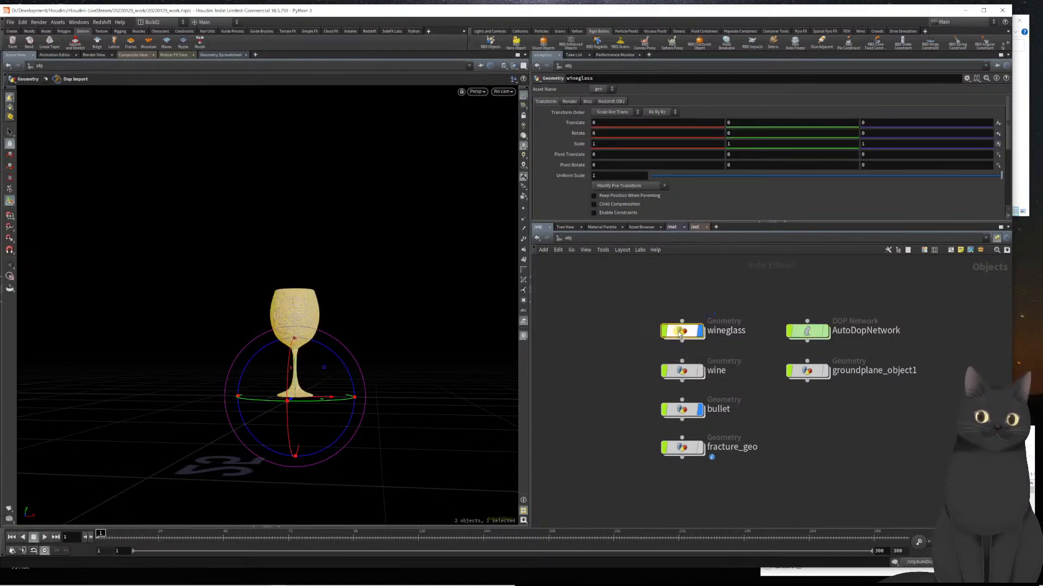
{"action": "double_click", "coordinate": [682, 331]}
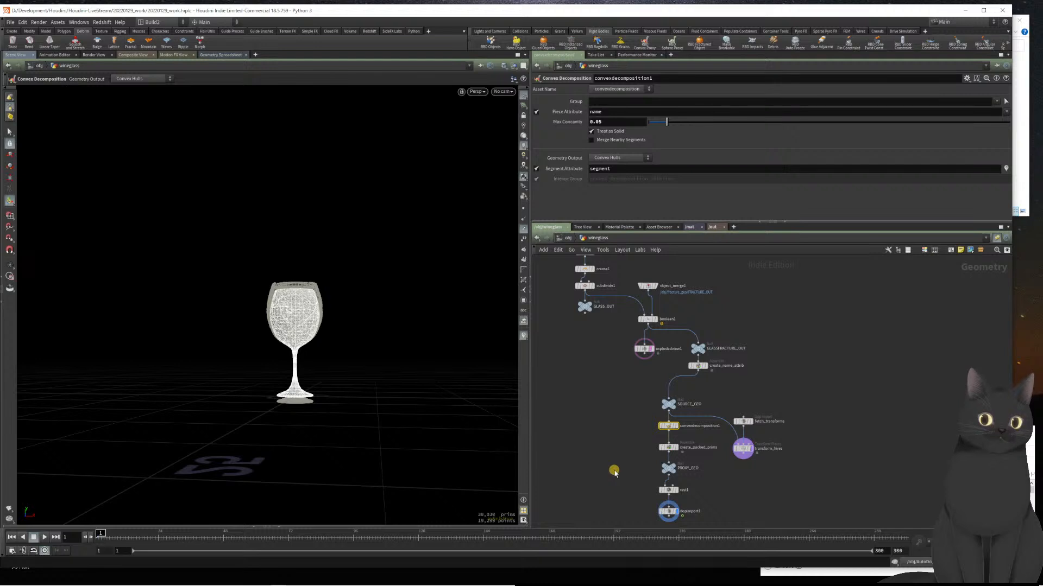
{"action": "scroll", "coordinate": [625, 437], "scroll_direction": "up", "scroll_amount": 4}
{"action": "left_click_drag", "start_coordinate": [631, 396], "coordinate": [705, 433]}
{"action": "middle_click_drag", "start_coordinate": [629, 438], "coordinate": [656, 404]}
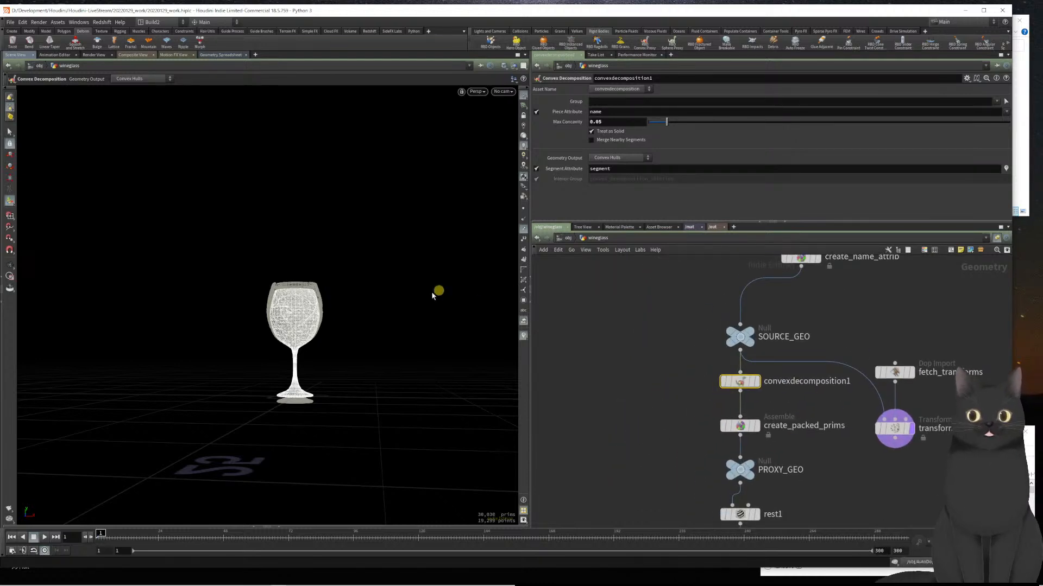
- Turn on the number labels in the viewport and examine the wineglass foot closely to identify its piece number
{"action": "scroll", "coordinate": [290, 346], "scroll_direction": "up", "scroll_amount": 3}
{"action": "left_click_drag", "start_coordinate": [296, 318], "coordinate": [306, 368], "text": "alt"}
{"action": "scroll", "coordinate": [306, 368], "scroll_direction": "up", "scroll_amount": 4}
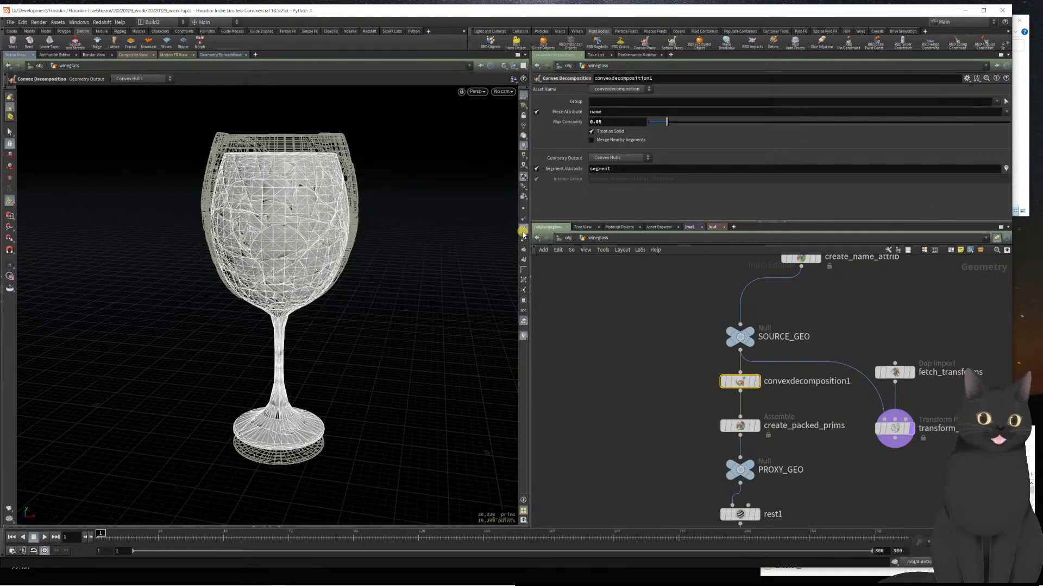
{"action": "left_click", "coordinate": [525, 259]}
{"action": "left_click_drag", "start_coordinate": [335, 404], "coordinate": [340, 423], "text": "alt"}
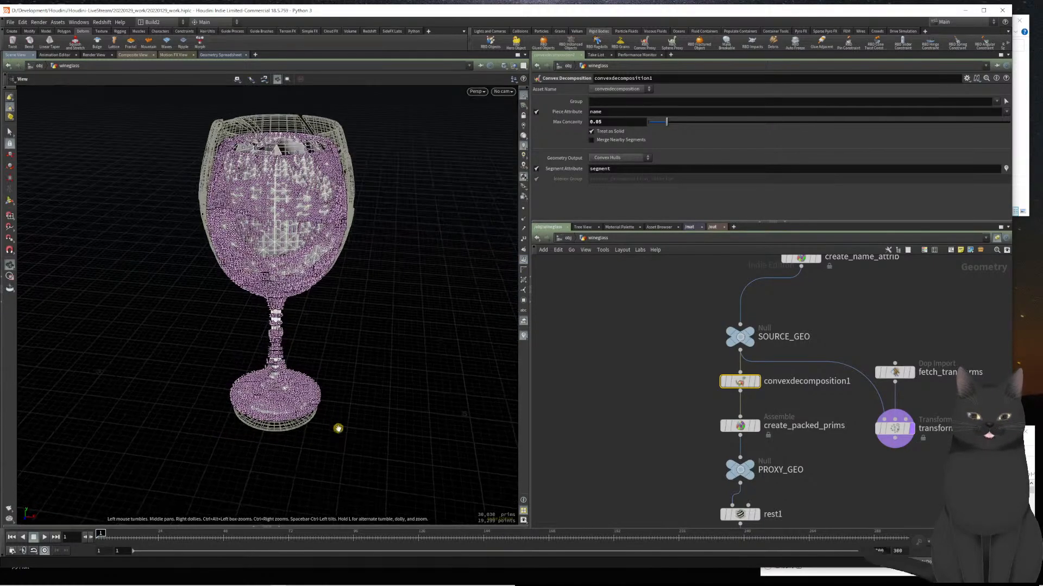
{"action": "right_click_drag", "start_coordinate": [266, 408], "coordinate": [654, 408]}
{"action": "middle_click_drag", "start_coordinate": [390, 381], "coordinate": [294, 361]}
{"action": "scroll", "coordinate": [294, 361], "scroll_direction": "down", "scroll_amount": 4}
{"action": "key", "text": "Return"}
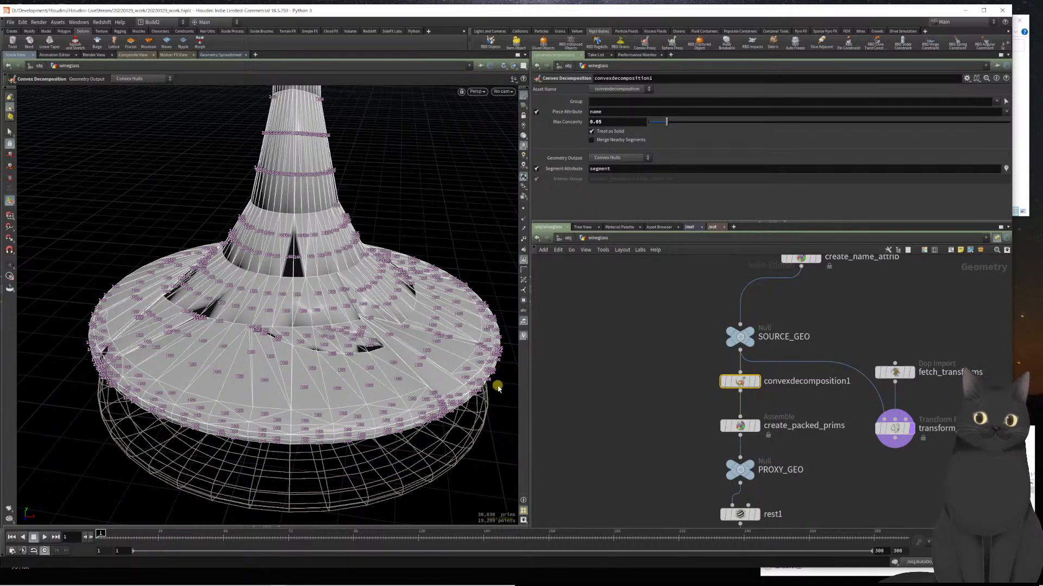
- Add an Attribute Create node to the wineglass network
{"action": "middle_click_drag", "start_coordinate": [673, 435], "coordinate": [670, 356]}
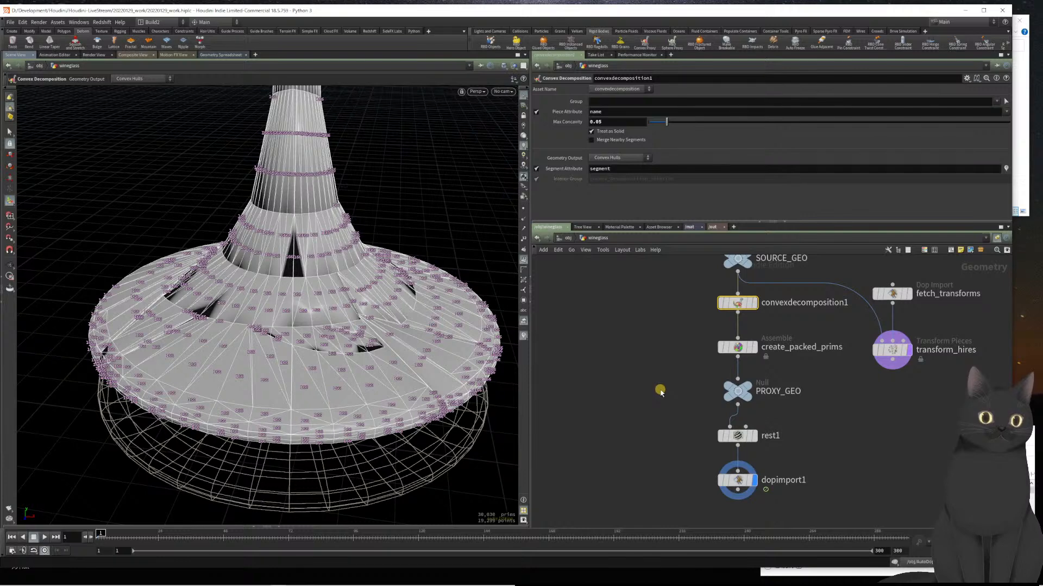
{"action": "middle_click_drag", "start_coordinate": [662, 392], "coordinate": [645, 372]}
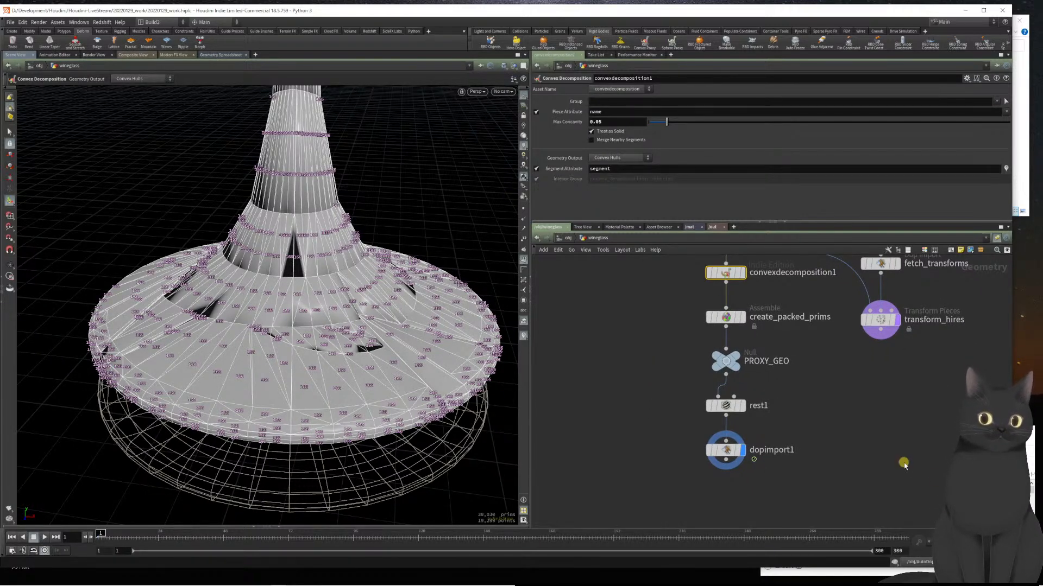
{"action": "key", "text": "Tab"}
{"action": "type", "text": "acrea"}
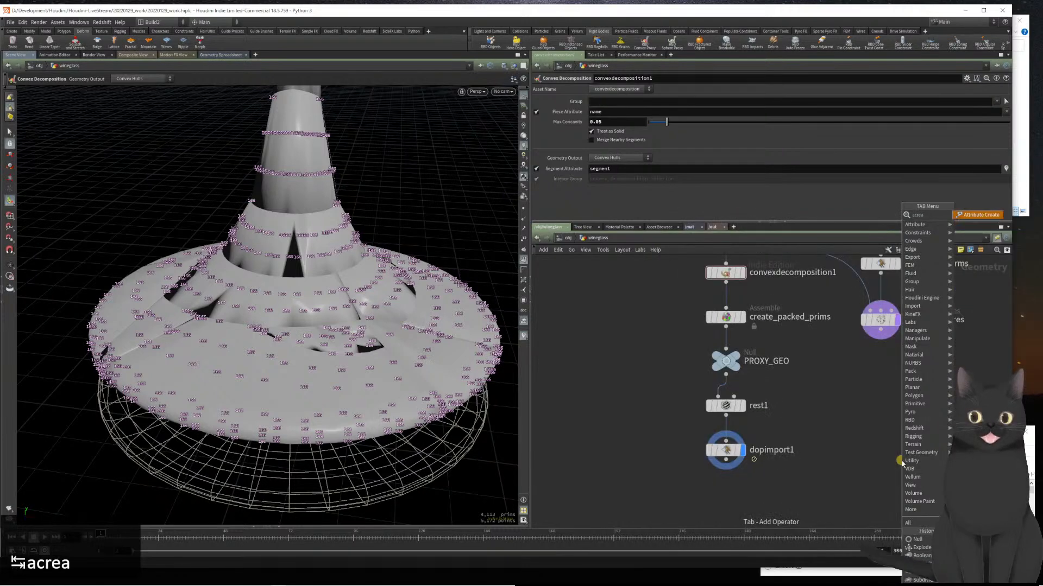
{"action": "key", "text": "Return"}
{"action": "key", "text": "Return"}
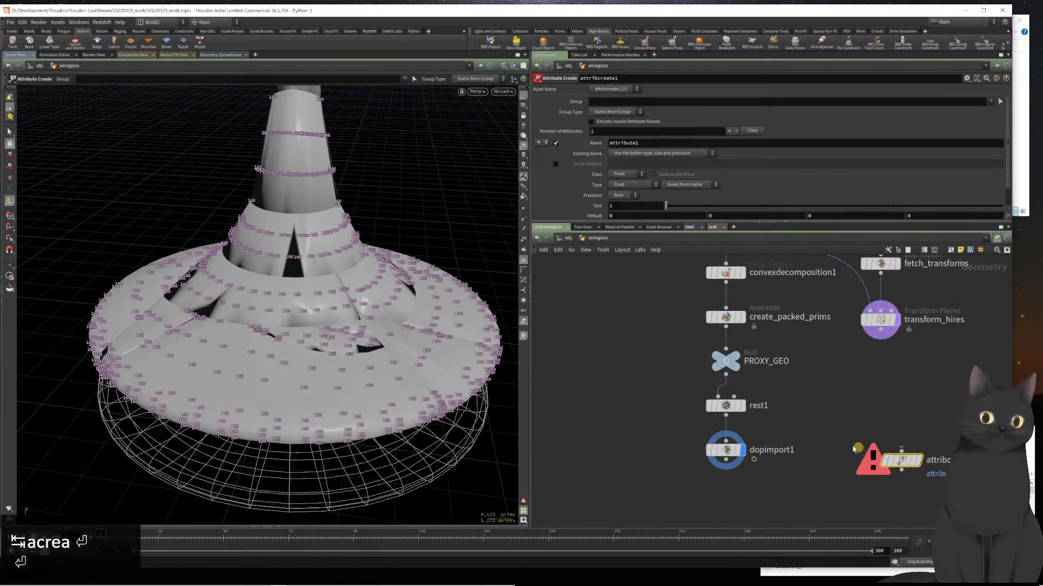
- Make room below create_packed_prims and insert the Attribute Create node between it and PROXY_GEO
{"action": "left_click_drag", "start_coordinate": [641, 349], "coordinate": [754, 474]}
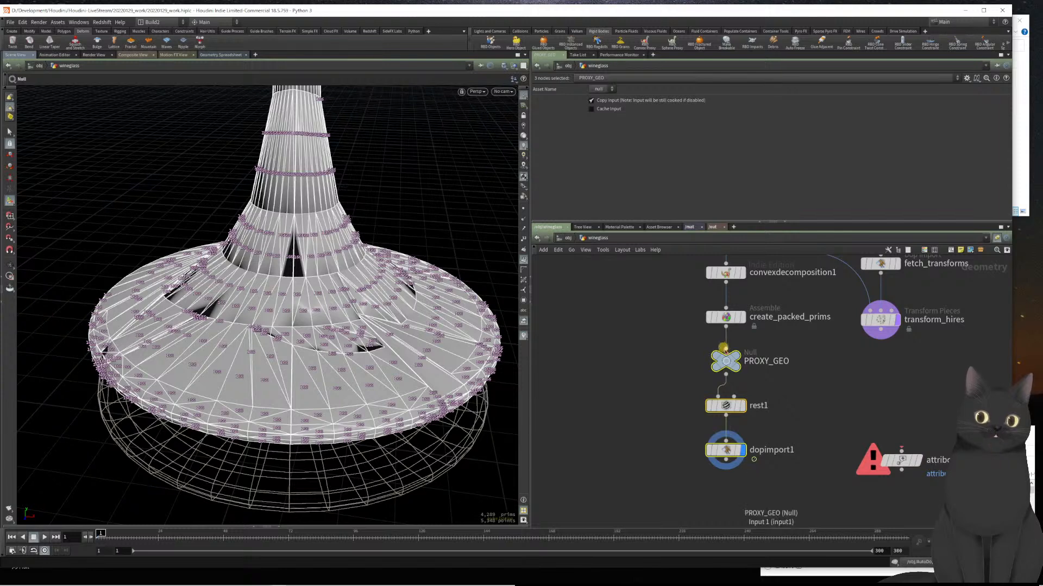
{"action": "left_click_drag", "start_coordinate": [723, 363], "coordinate": [665, 398]}
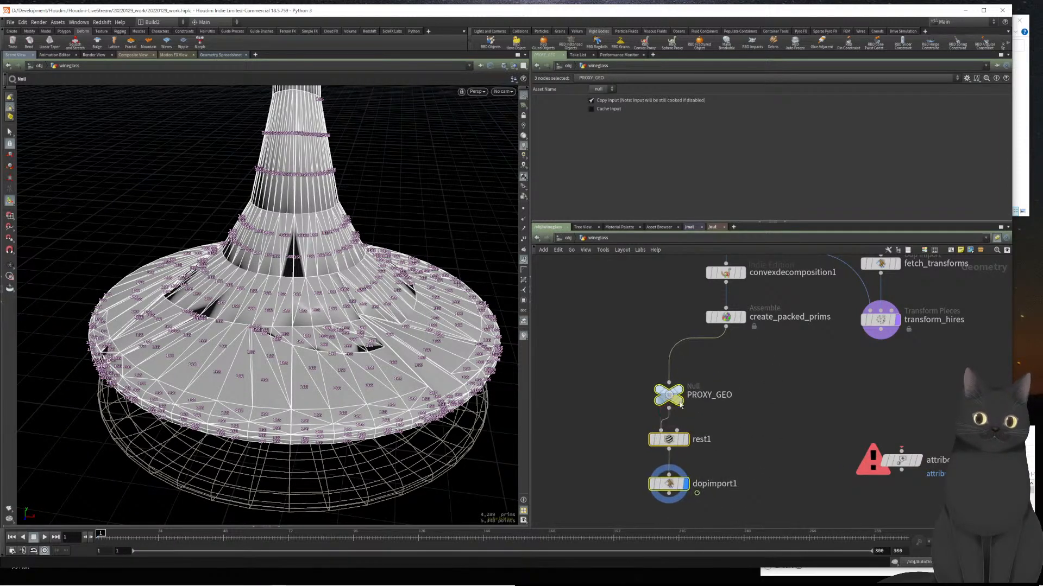
{"action": "mouse_move", "coordinate": [895, 460]}
{"action": "left_click_drag", "start_coordinate": [896, 460], "coordinate": [687, 356]}
{"action": "mouse_move", "coordinate": [689, 357]}
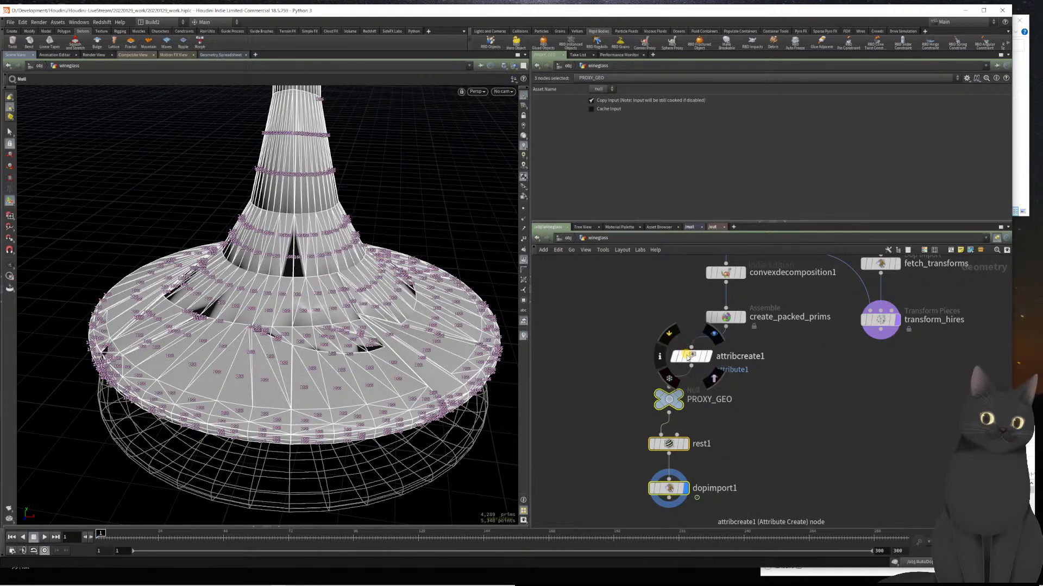
- Restrict the Attribute Create node to the group !84
{"action": "left_click", "coordinate": [679, 356]}
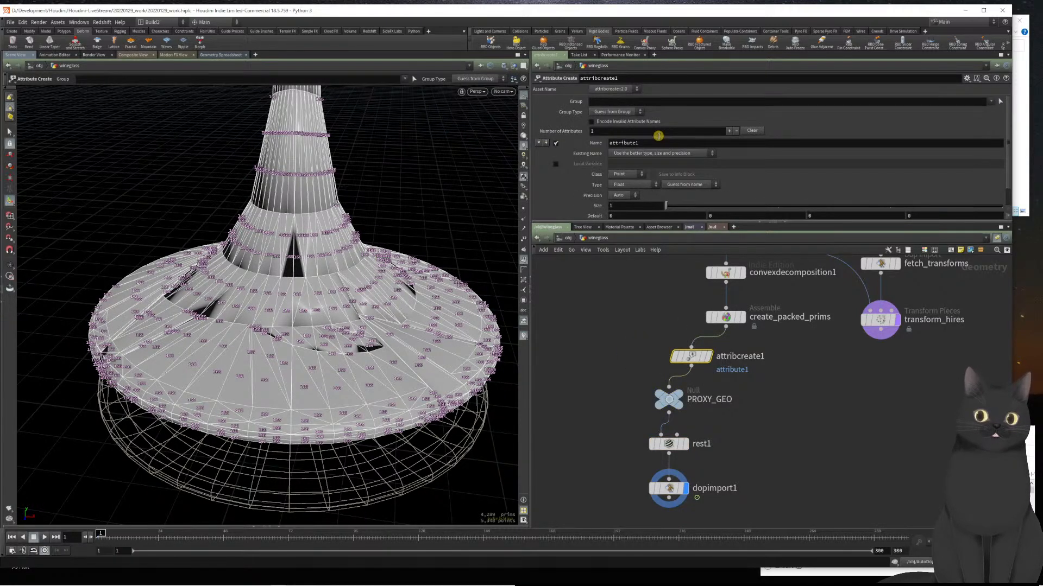
{"action": "left_click", "coordinate": [652, 102]}
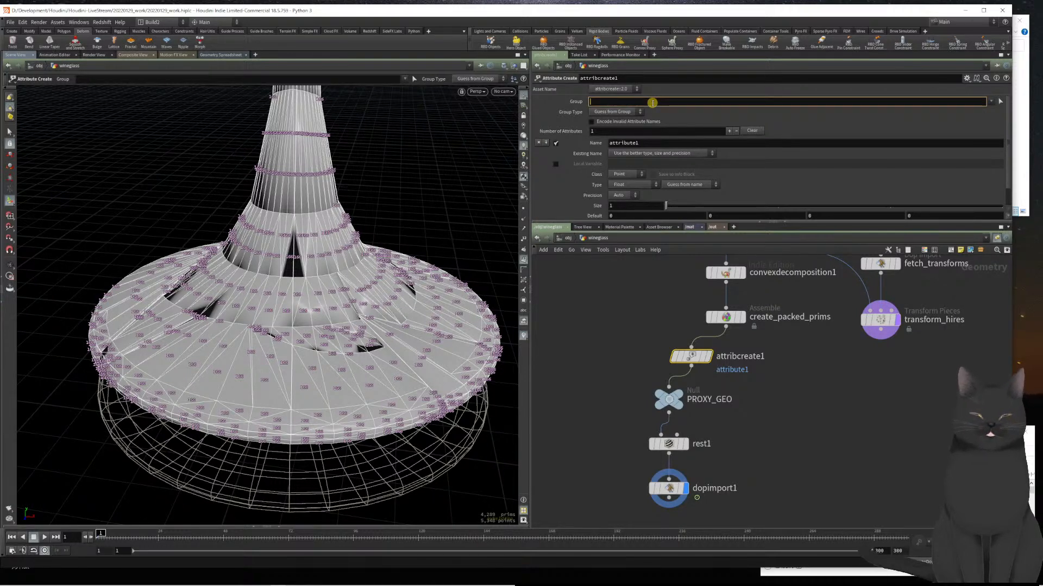
{"action": "type", "text": "!8"}
{"action": "type", "text": "4"}
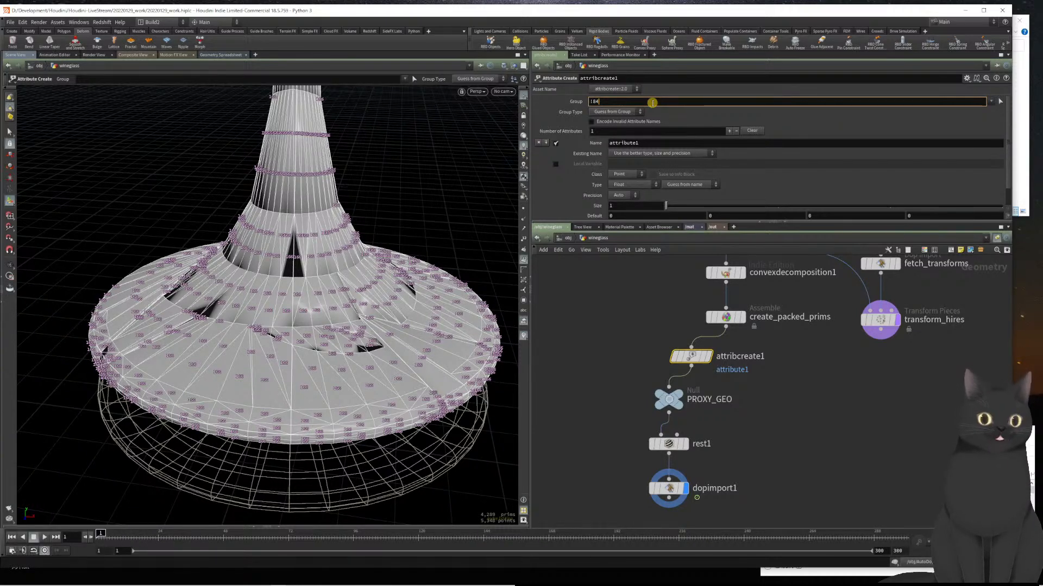
{"action": "key", "text": "Tab"}
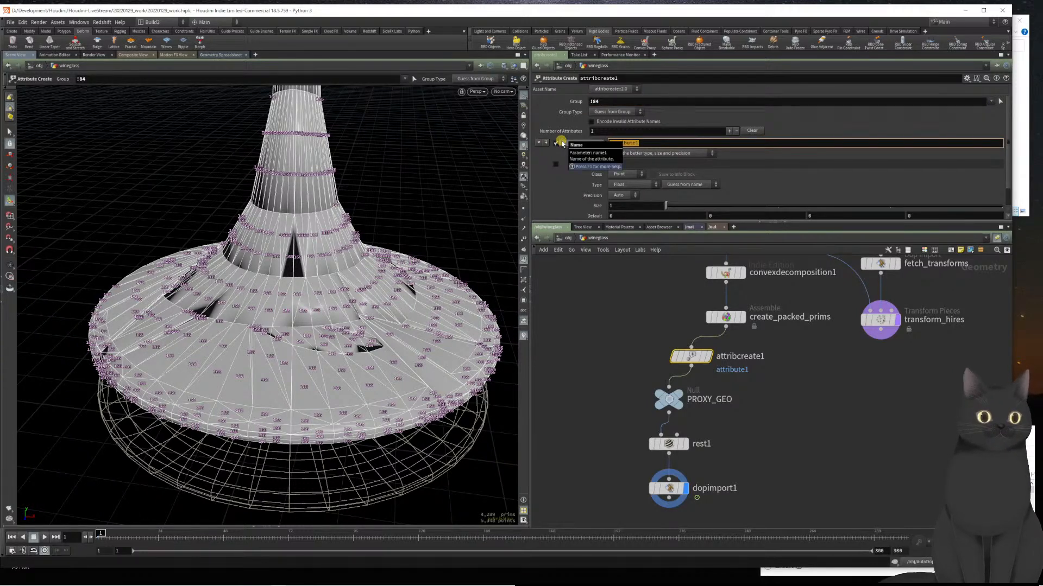
- Name the created attribute active and set its first value component to 1
{"action": "key", "text": "BackSpace"}
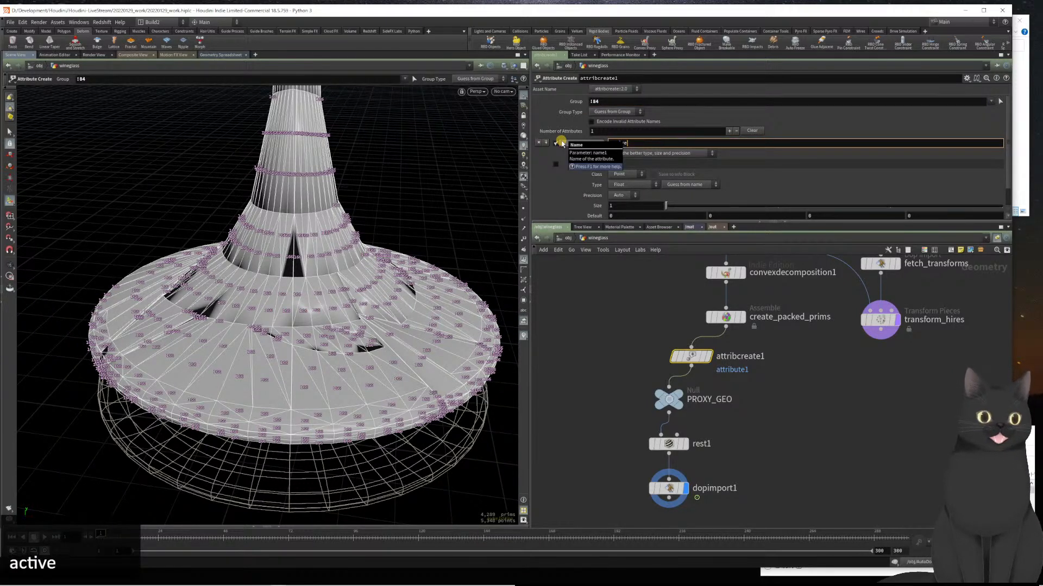
{"action": "type", "text": "active"}
{"action": "key", "text": "Return"}
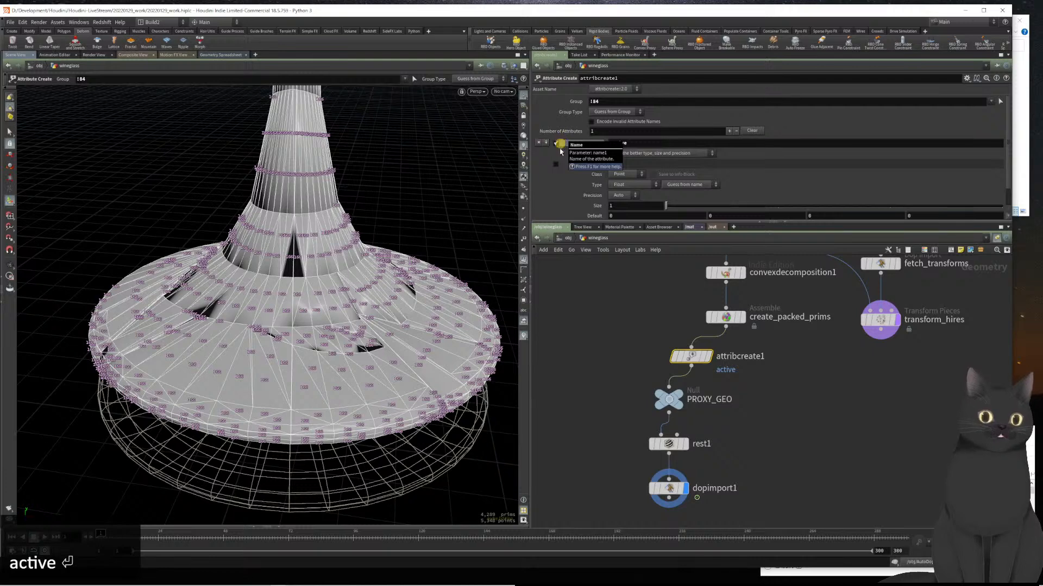
{"action": "scroll", "coordinate": [565, 173], "scroll_direction": "down", "scroll_amount": 2}
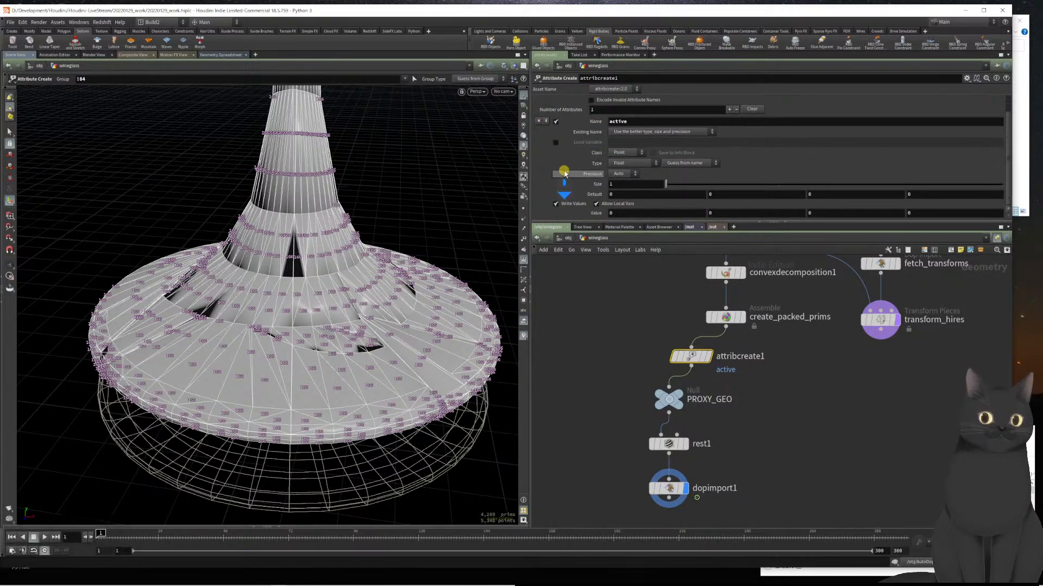
{"action": "left_click_drag", "start_coordinate": [622, 213], "coordinate": [596, 213]}
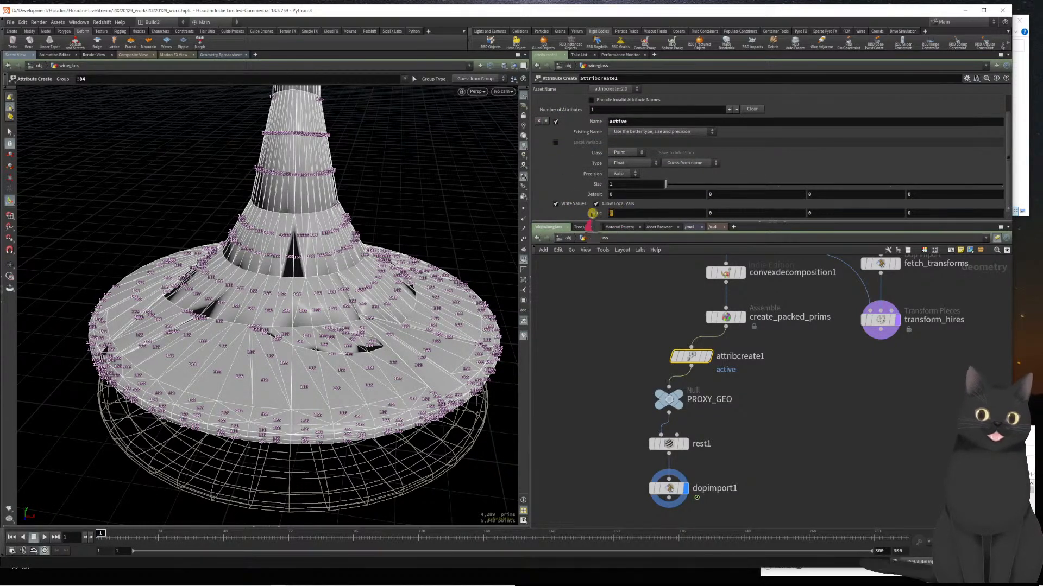
{"action": "type", "text": "1"}
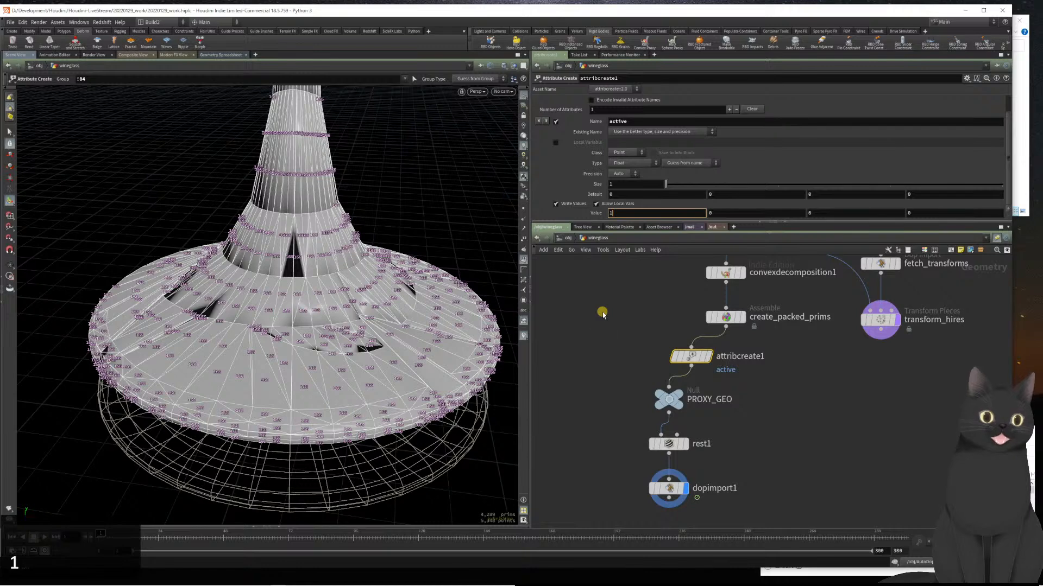
{"action": "key", "text": "Return"}
- Display the transform_hires node's output and move the fetch_transforms node aside to open space above it
{"action": "middle_click_drag", "start_coordinate": [578, 391], "coordinate": [617, 371]}
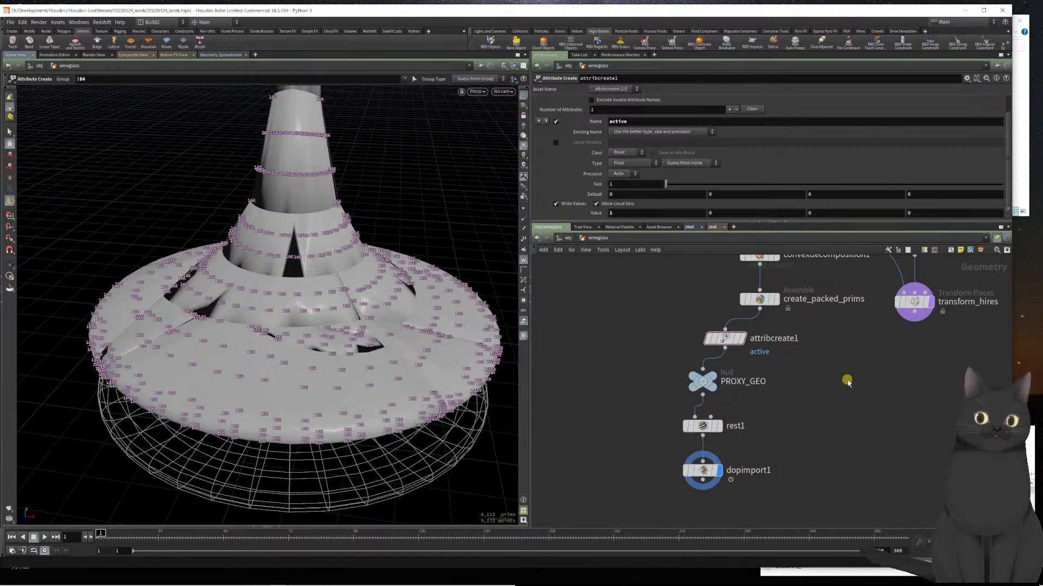
{"action": "scroll", "coordinate": [847, 380], "scroll_direction": "down", "scroll_amount": 2}
{"action": "middle_click_drag", "start_coordinate": [864, 387], "coordinate": [808, 448]}
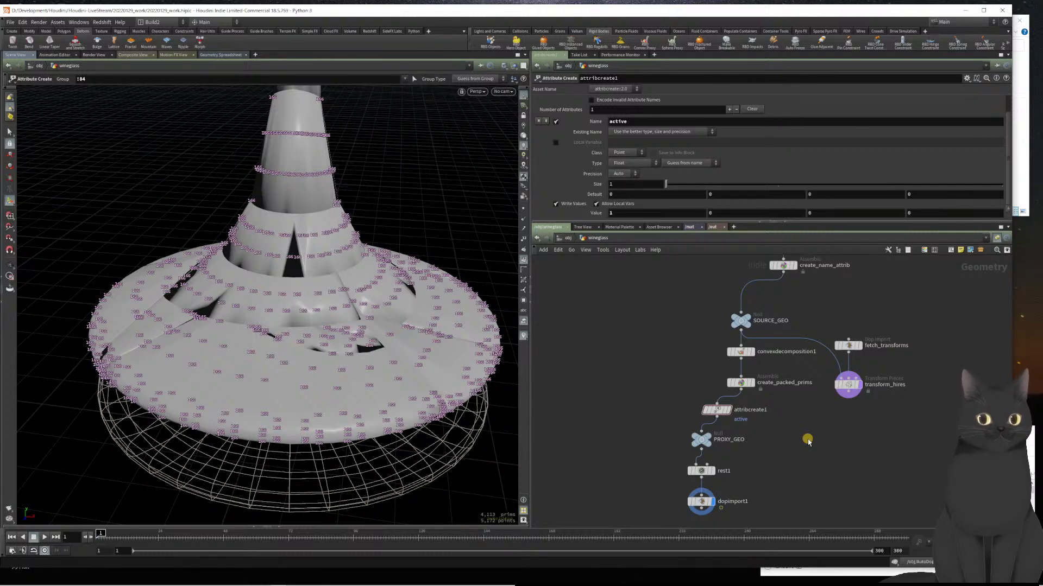
{"action": "scroll", "coordinate": [873, 346], "scroll_direction": "down", "scroll_amount": 3}
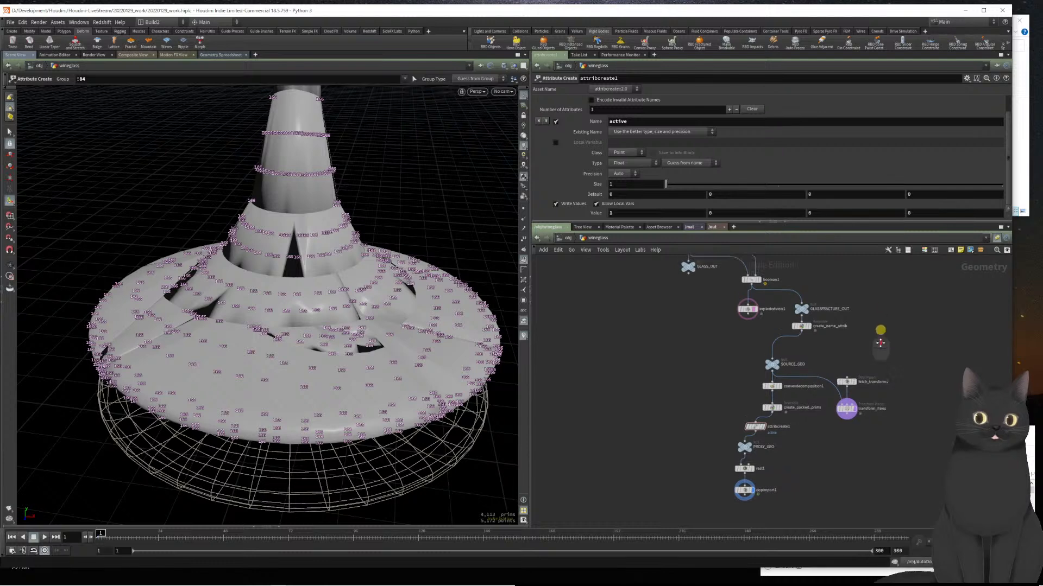
{"action": "scroll", "coordinate": [732, 416], "scroll_direction": "up", "scroll_amount": 3}
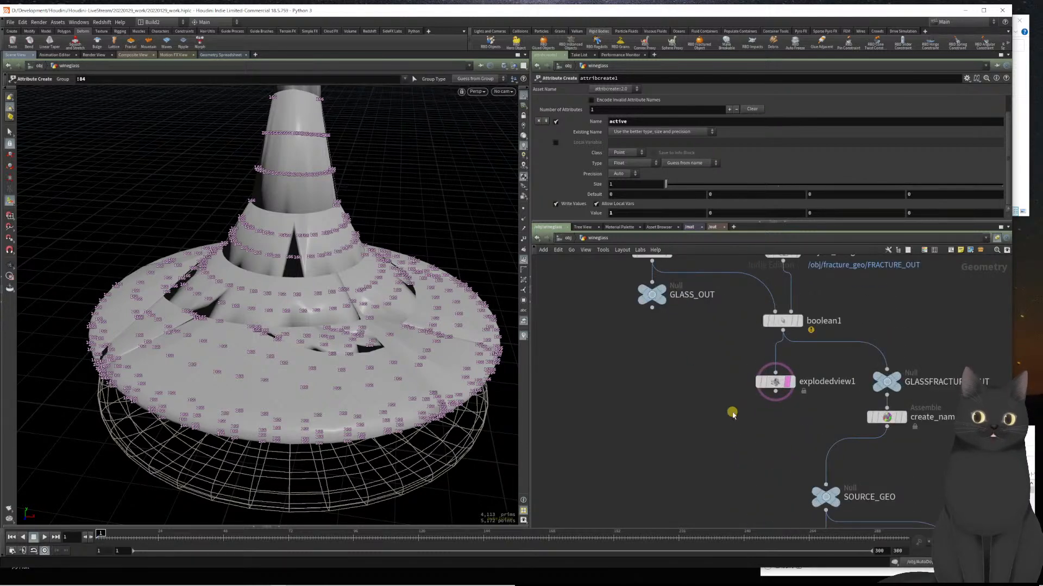
{"action": "mouse_move", "coordinate": [728, 338]}
{"action": "middle_mouse_down"}
{"action": "mouse_move", "coordinate": [733, 445]}
{"action": "mouse_move", "coordinate": [713, 303]}
{"action": "middle_mouse_up"}
{"action": "scroll", "coordinate": [735, 437], "scroll_direction": "down", "scroll_amount": 3}
{"action": "middle_click_drag", "start_coordinate": [731, 428], "coordinate": [681, 327]}
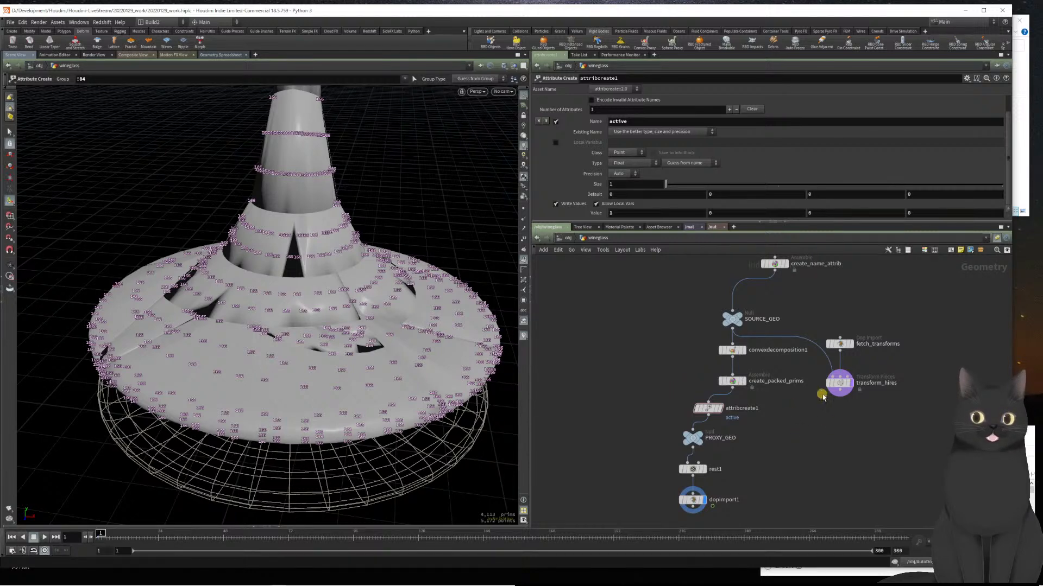
{"action": "mouse_move", "coordinate": [836, 389]}
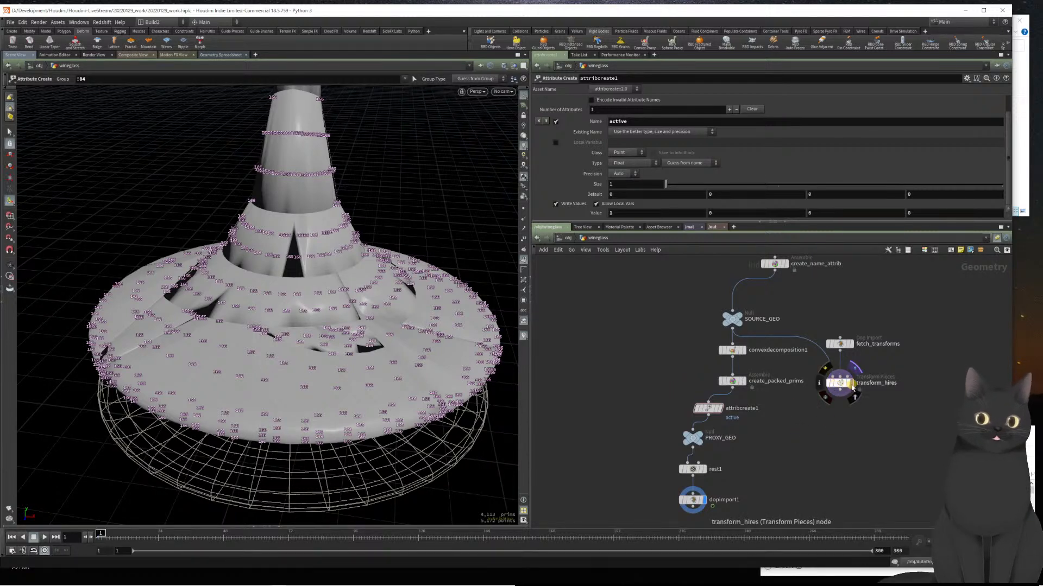
{"action": "left_click", "coordinate": [850, 384]}
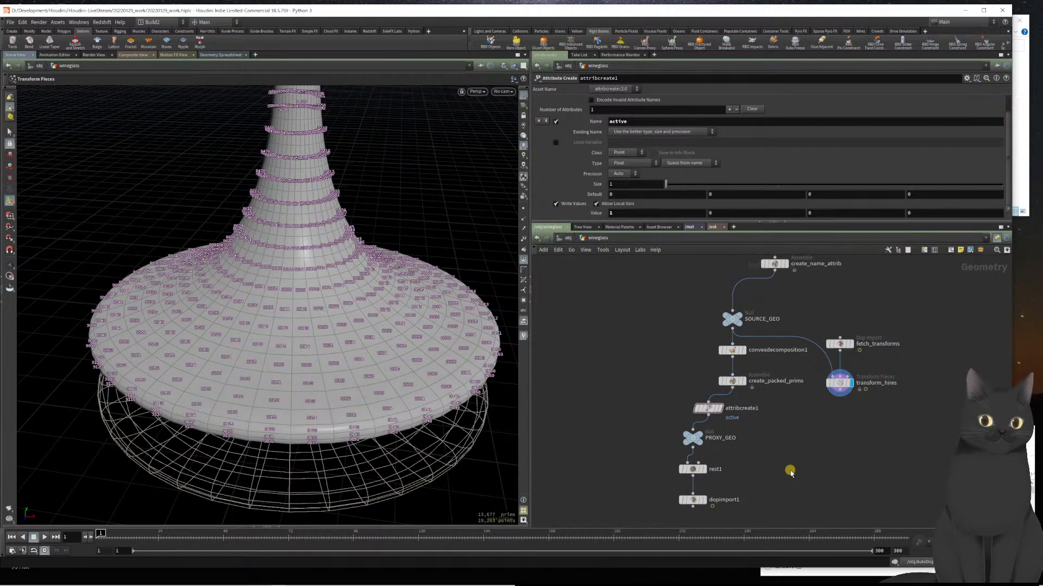
{"action": "mouse_move", "coordinate": [841, 348]}
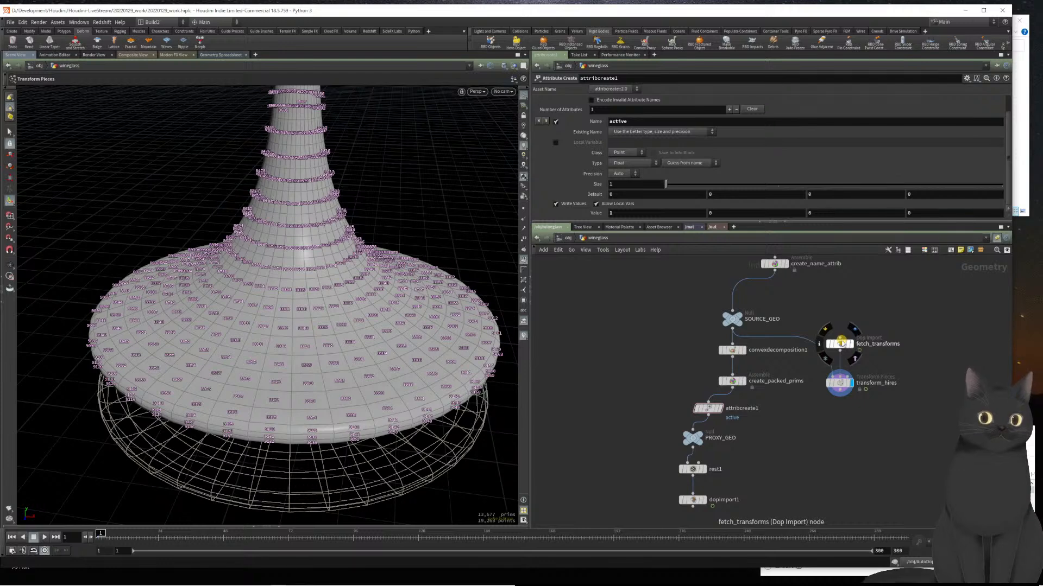
{"action": "left_click_drag", "start_coordinate": [842, 344], "coordinate": [893, 343]}
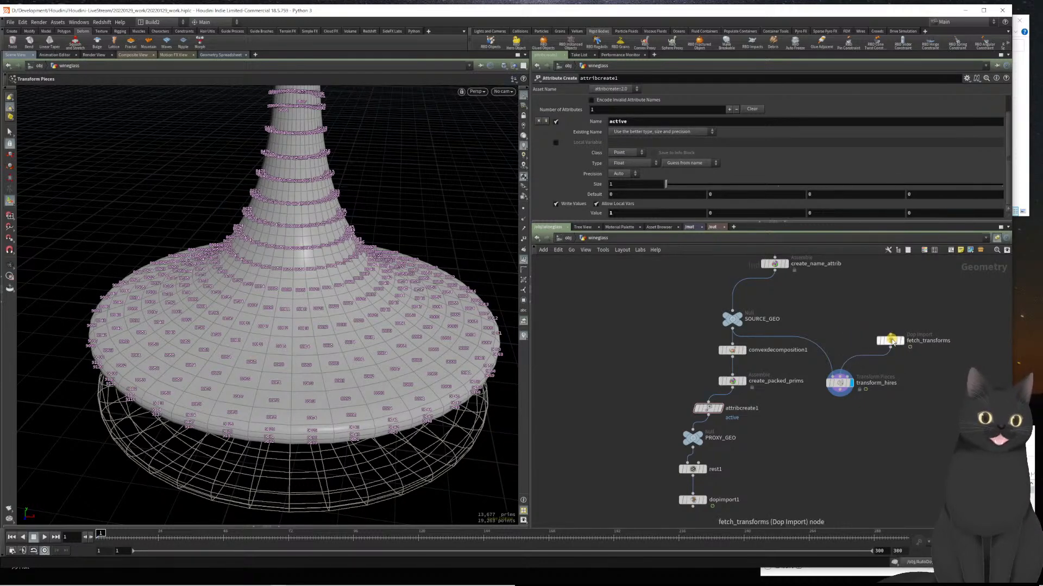
- Turn off point number display in the viewport and move the transform_hires node down beside dopimport1 in the network
{"action": "left_click", "coordinate": [525, 261]}
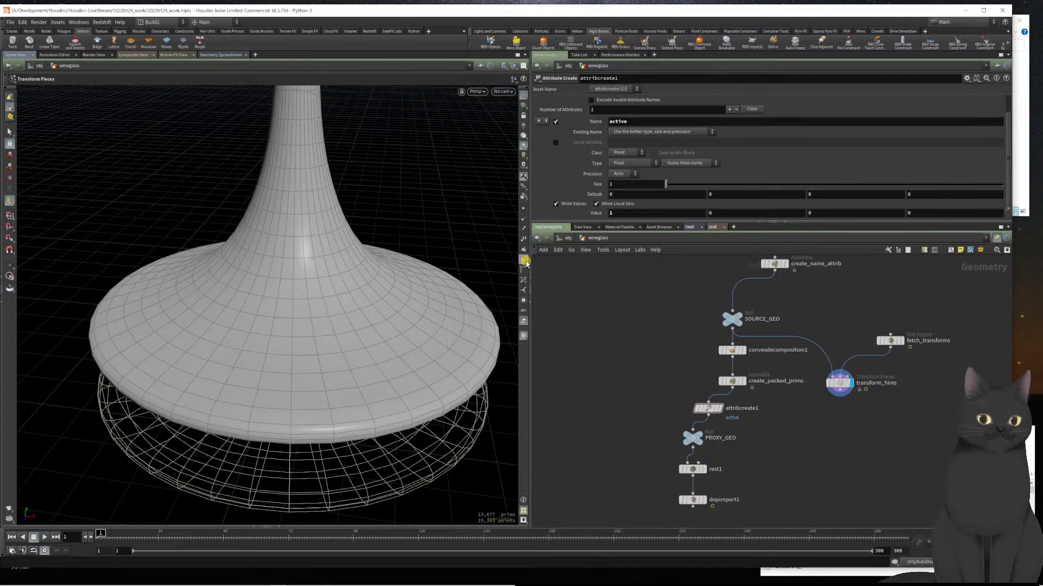
{"action": "middle_click_drag", "start_coordinate": [822, 432], "coordinate": [771, 375]}
{"action": "mouse_move", "coordinate": [785, 330]}
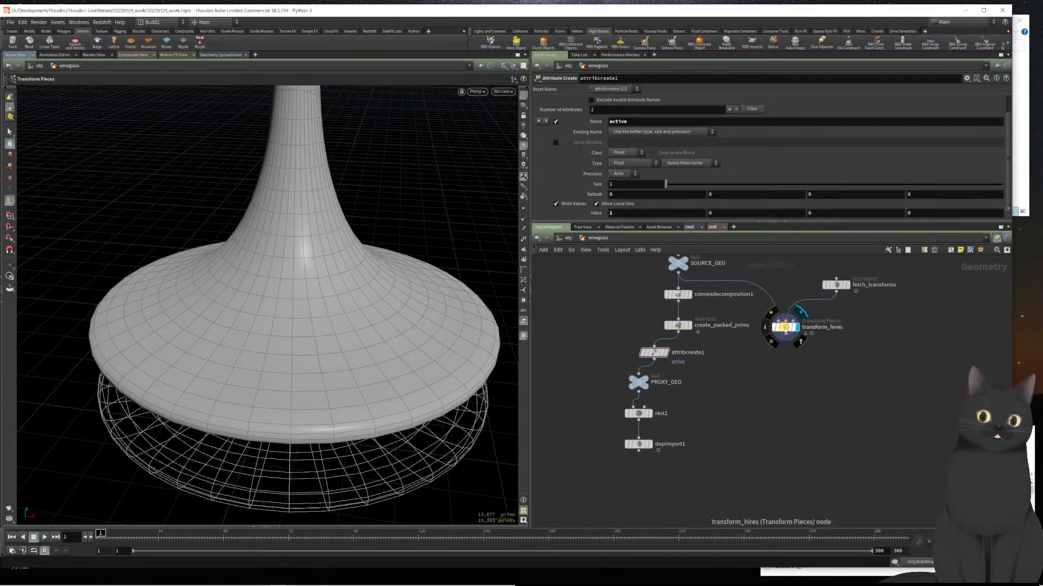
{"action": "left_click_drag", "start_coordinate": [785, 330], "coordinate": [759, 432]}
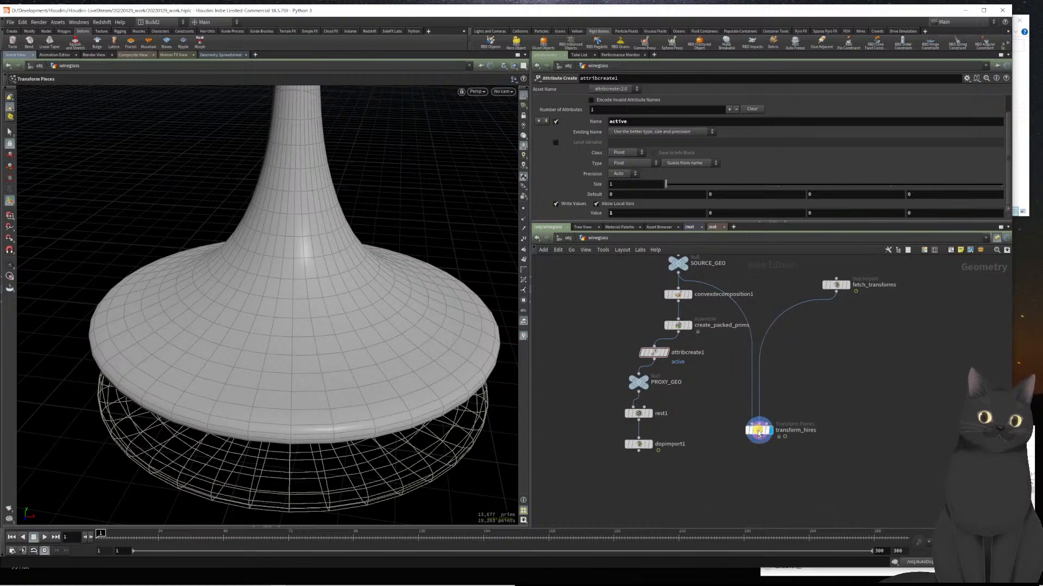
{"action": "middle_click_drag", "start_coordinate": [720, 402], "coordinate": [761, 379]}
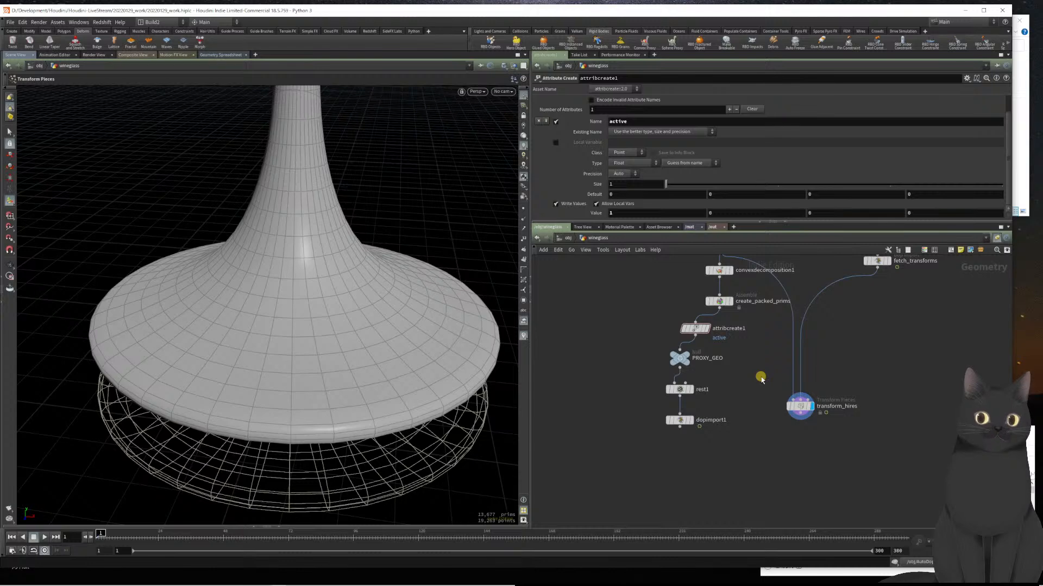
{"action": "key", "text": "Escape"}
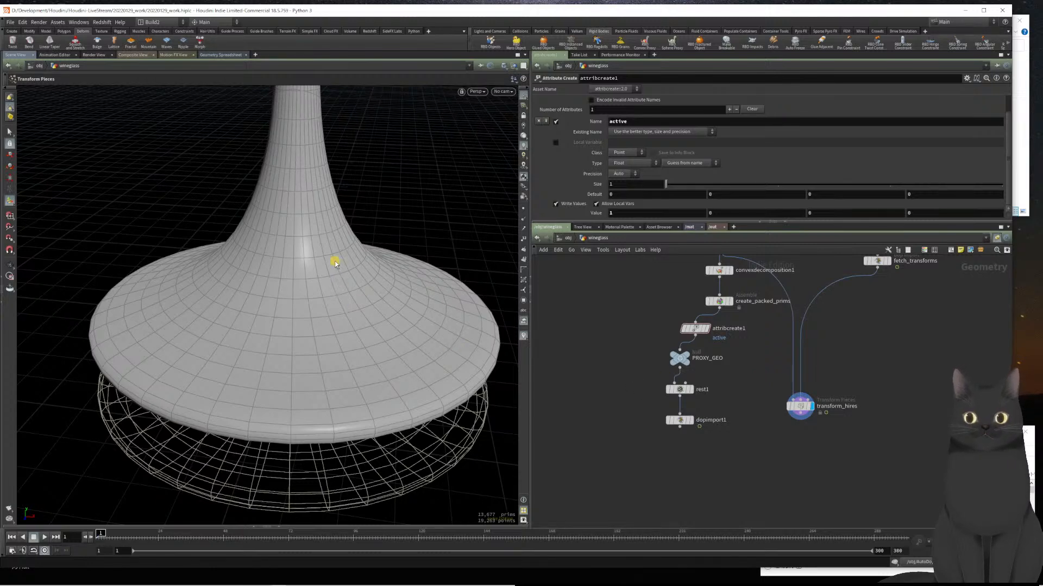
- Turn off the template display of the explodedview1 node so its wireframe no longer overlays the wine glass
{"action": "scroll", "coordinate": [339, 285], "scroll_direction": "down", "scroll_amount": 6}
{"action": "scroll", "coordinate": [363, 390], "scroll_direction": "down", "scroll_amount": 8}
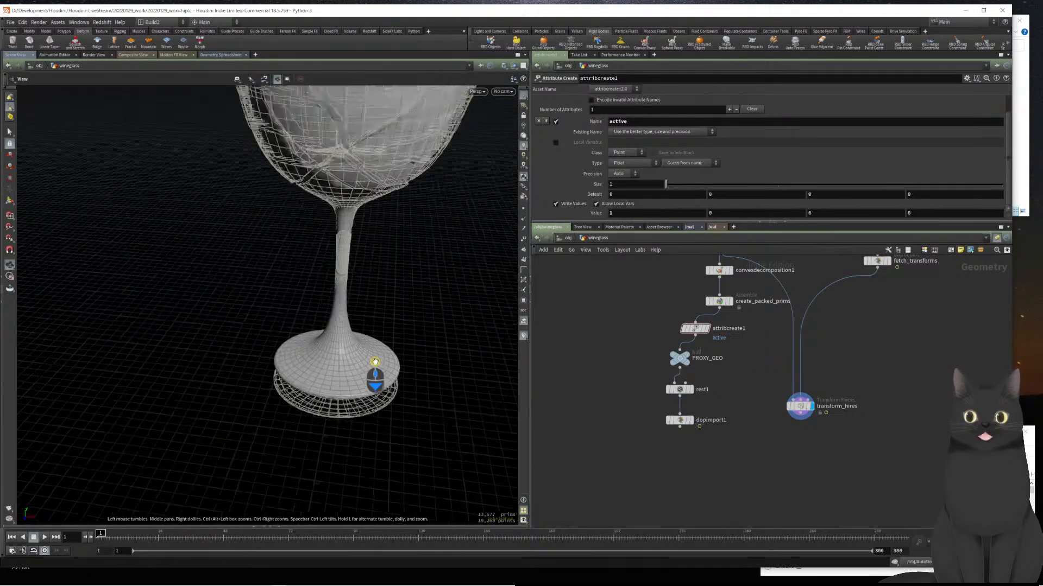
{"action": "middle_click_drag", "start_coordinate": [316, 321], "coordinate": [311, 327], "text": "alt"}
{"action": "middle_click_drag", "start_coordinate": [755, 356], "coordinate": [751, 445]}
{"action": "scroll", "coordinate": [686, 306], "scroll_direction": "up", "scroll_amount": 2}
{"action": "middle_click_drag", "start_coordinate": [669, 312], "coordinate": [709, 375]}
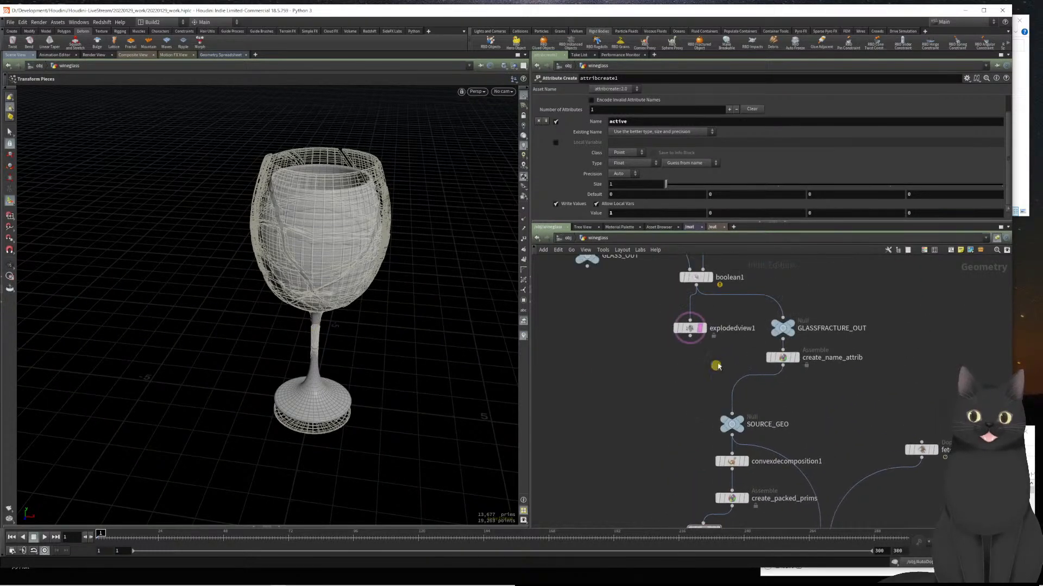
{"action": "mouse_move", "coordinate": [702, 333]}
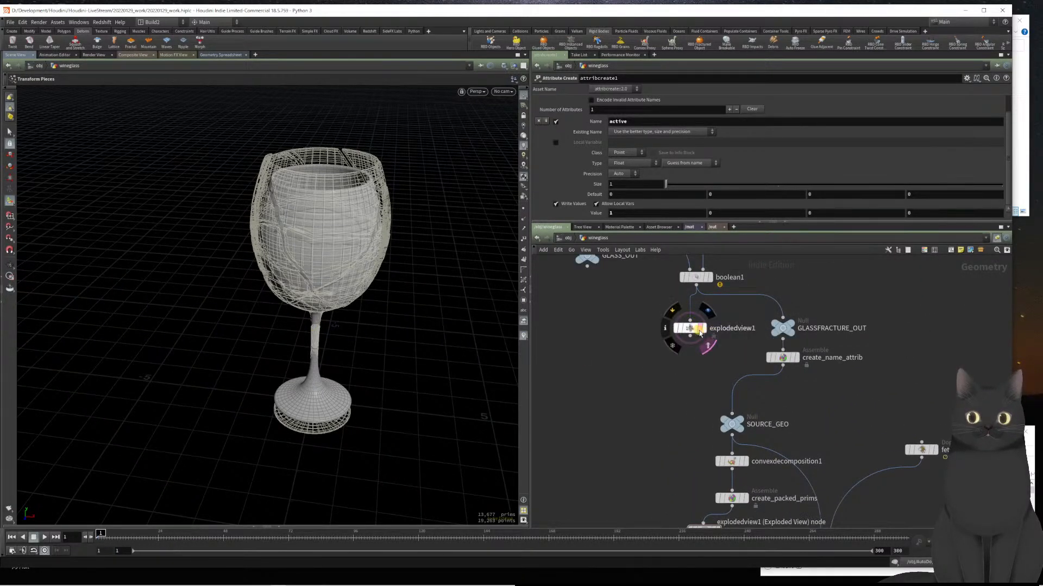
{"action": "left_click", "coordinate": [705, 348]}
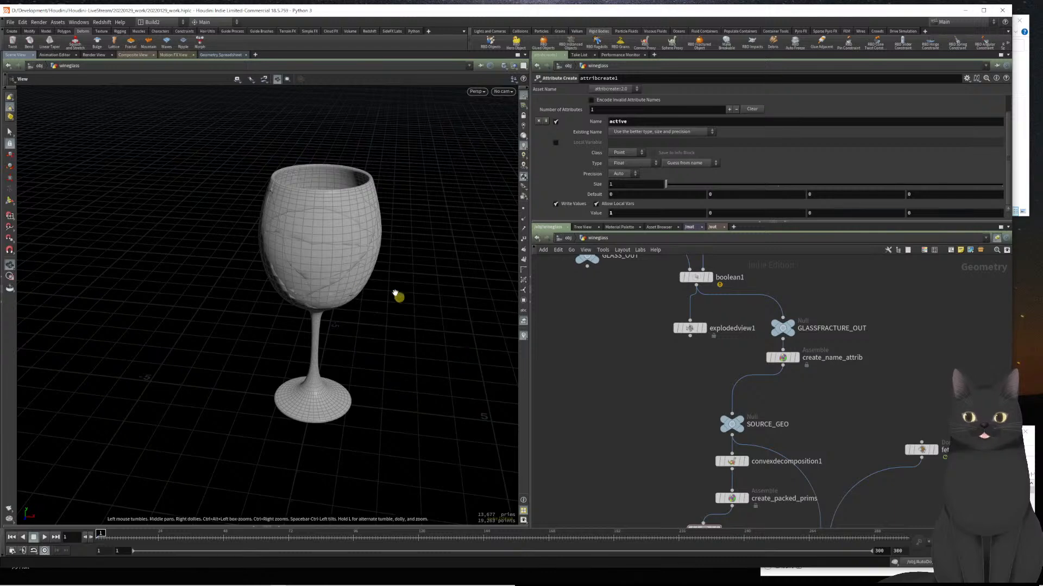
- Switch the viewport shading of the wine glass to smooth shaded without wireframe lines
{"action": "scroll", "coordinate": [356, 285], "scroll_direction": "up", "scroll_amount": 5, "text": "alt"}
{"action": "left_click_drag", "start_coordinate": [352, 280], "coordinate": [311, 272], "text": "alt"}
{"action": "scroll", "coordinate": [311, 272], "scroll_direction": "down", "scroll_amount": 5, "text": "alt"}
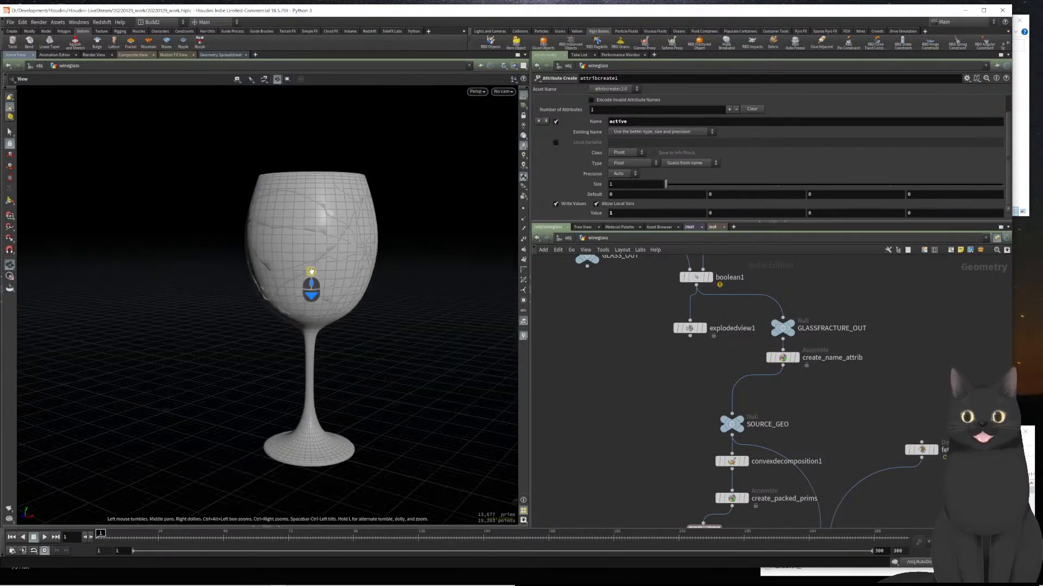
{"action": "left_click", "coordinate": [503, 66]}
{"action": "left_click", "coordinate": [513, 139]}
{"action": "key", "text": "Escape"}
{"action": "mouse_move", "coordinate": [366, 295]}
{"action": "left_mouse_down"}
{"action": "mouse_move", "coordinate": [366, 319]}
{"action": "mouse_move", "coordinate": [365, 303]}
{"action": "left_mouse_up"}
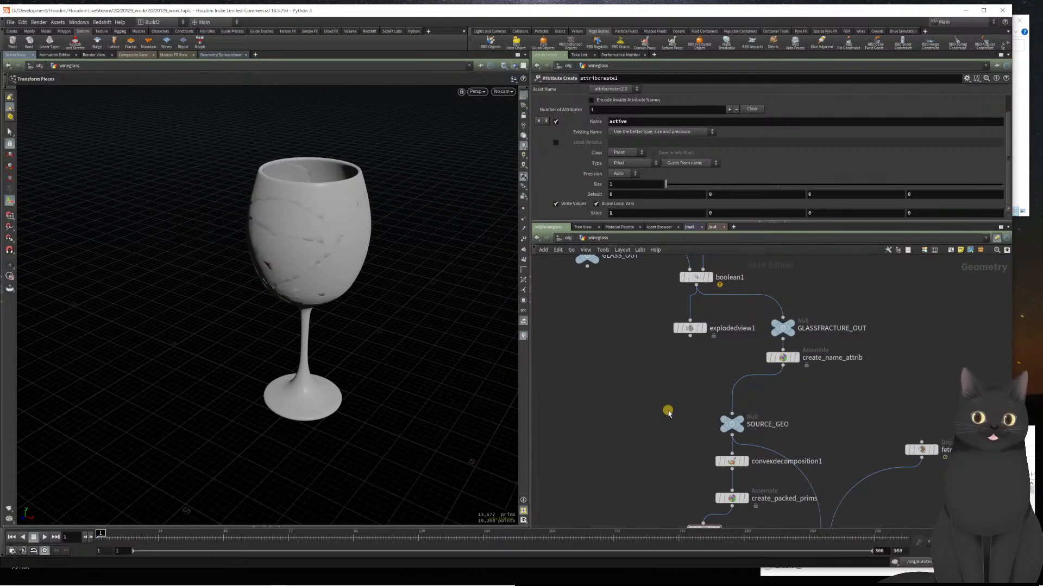
- Frame the whole glass from a distance, play the shattering simulation several times and rewind to the first frame
{"action": "left_click_drag", "start_coordinate": [312, 323], "coordinate": [228, 294], "text": "alt"}
{"action": "scroll", "coordinate": [323, 272], "scroll_direction": "down", "scroll_amount": 3}
{"action": "scroll", "coordinate": [239, 277], "scroll_direction": "down", "scroll_amount": 5}
{"action": "left_click", "coordinate": [571, 409]}
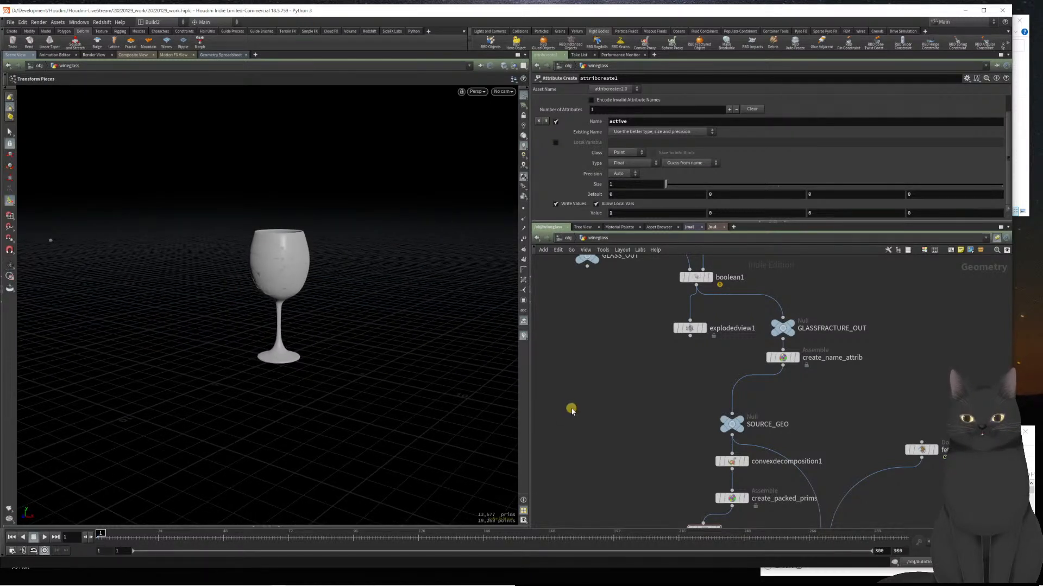
{"action": "key", "text": "Up"}
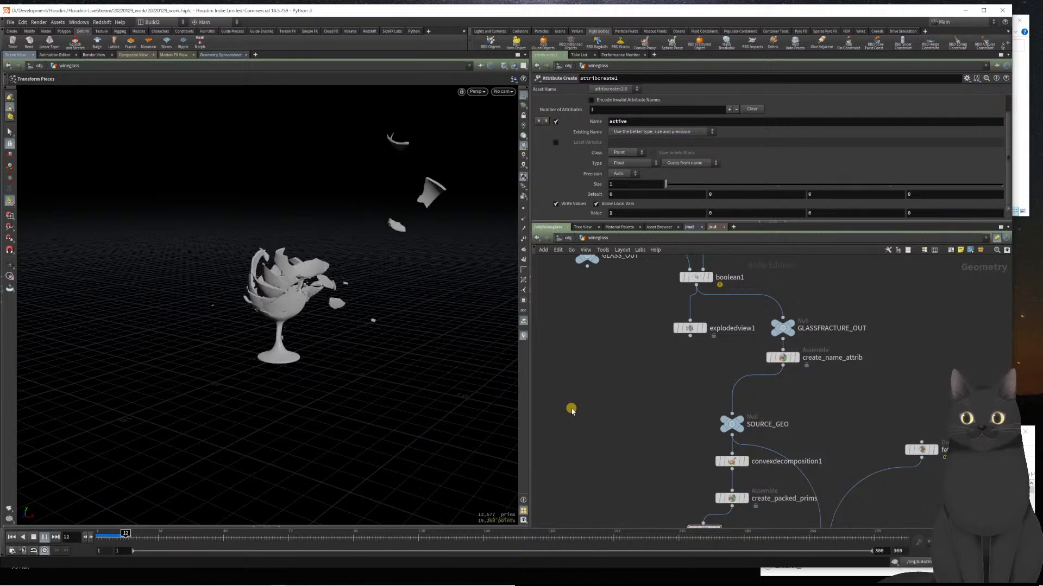
{"action": "key", "text": "ctrl+Left"}
{"action": "key", "text": "ctrl+Left"}
{"action": "key", "text": "Up"}
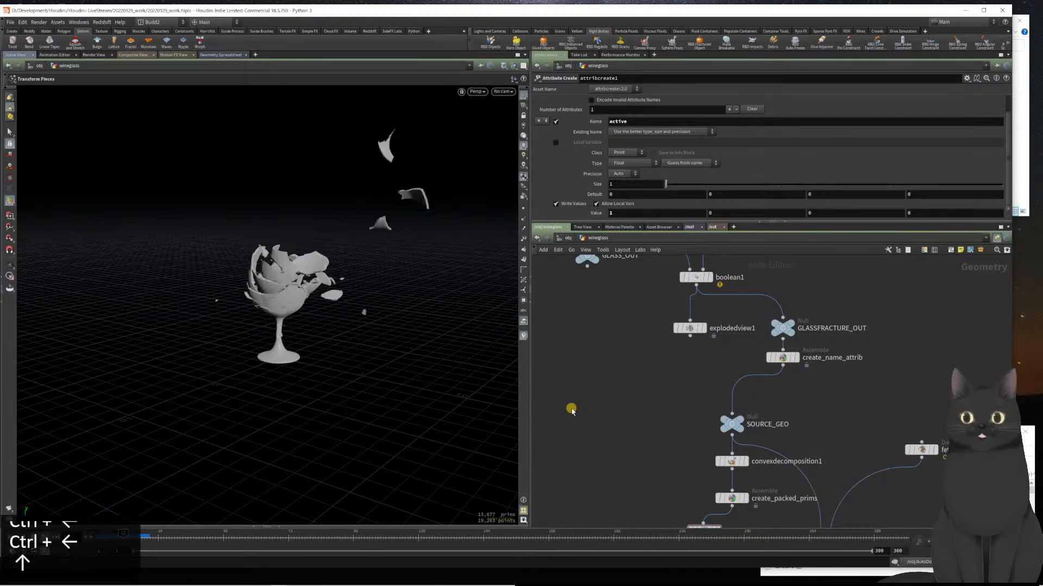
{"action": "key", "text": "ctrl+Left"}
{"action": "key", "text": "ctrl+Left"}
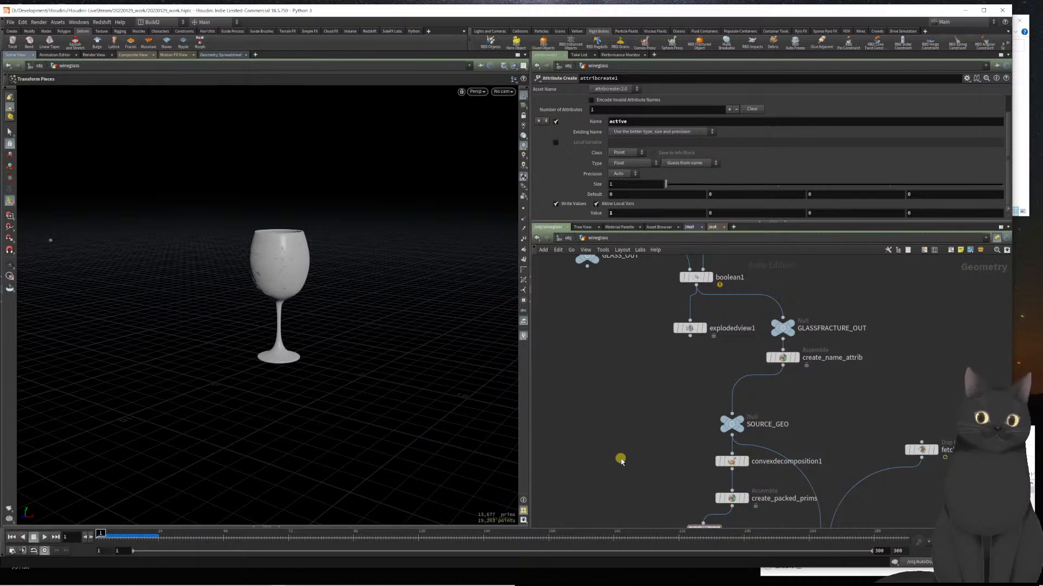
{"action": "middle_click_drag", "start_coordinate": [615, 497], "coordinate": [632, 402]}
{"action": "key", "text": "Up"}
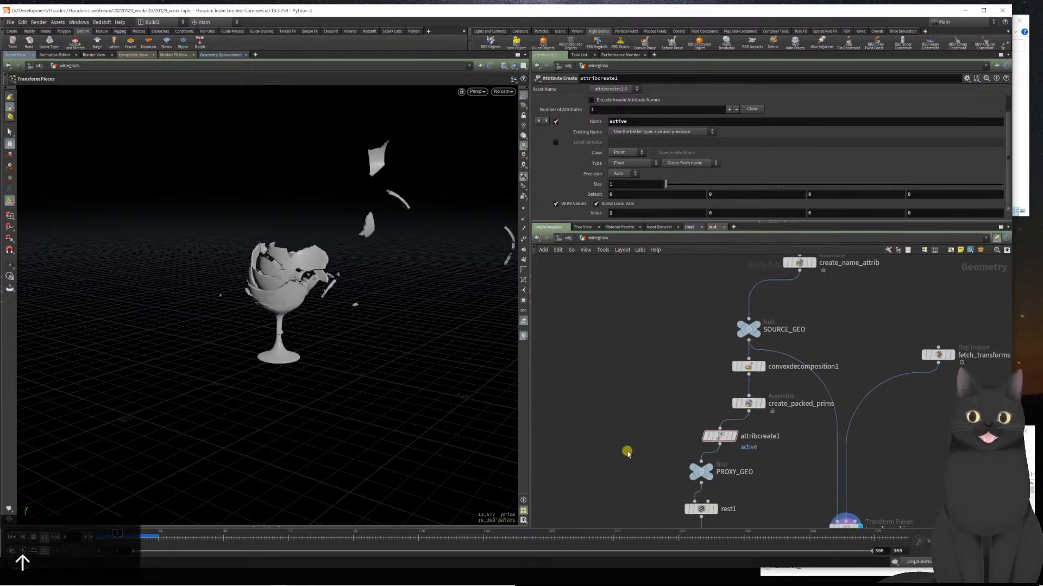
{"action": "key", "text": "ctrl+Left"}
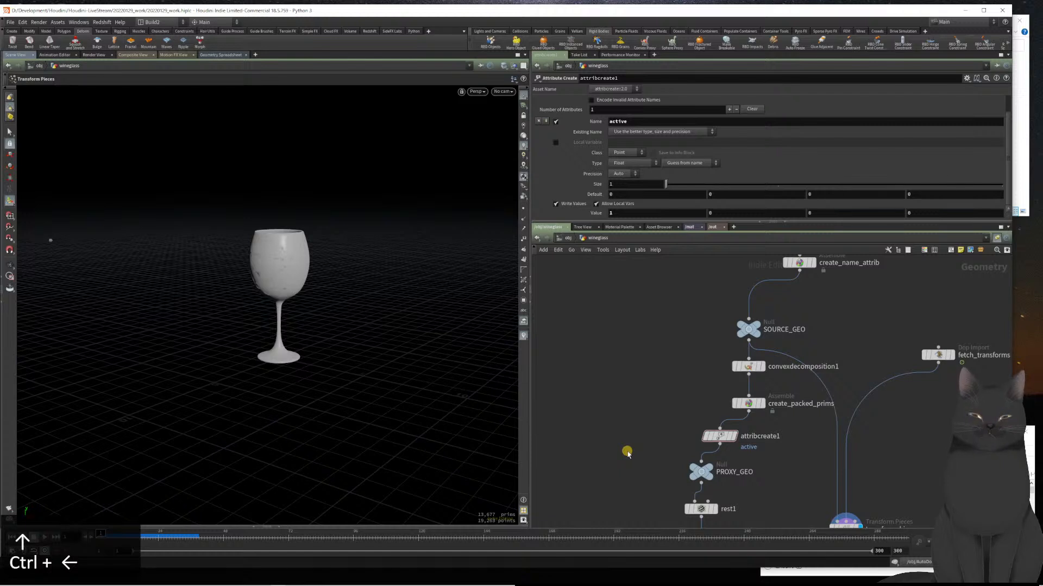
- Play the simulation until the shards settle on the ground, replay the initial impact and return to the first frame
{"action": "scroll", "coordinate": [624, 451], "scroll_direction": "down", "scroll_amount": 3}
{"action": "middle_click_drag", "start_coordinate": [621, 449], "coordinate": [612, 372]}
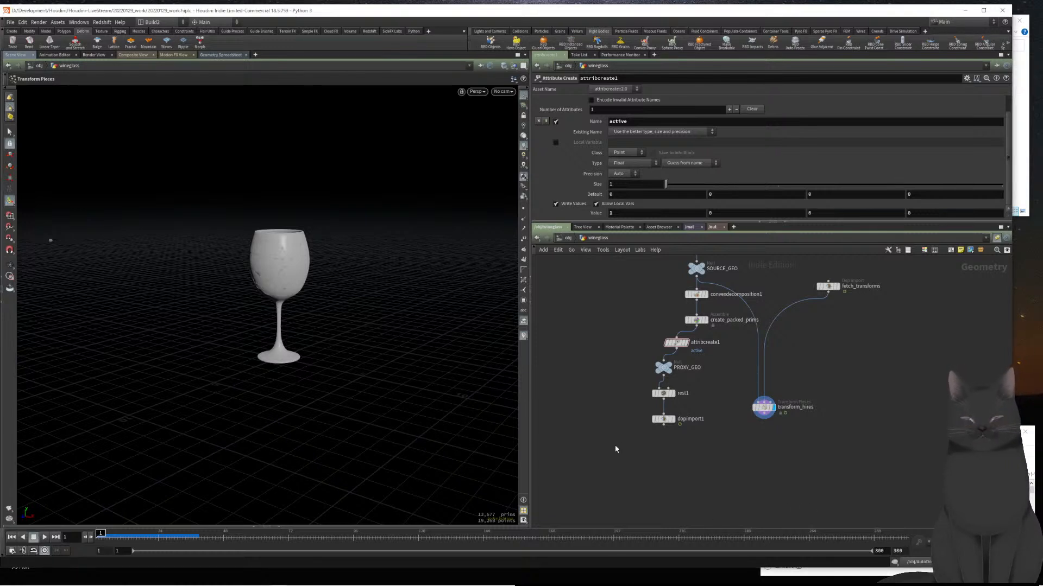
{"action": "key", "text": "Up"}
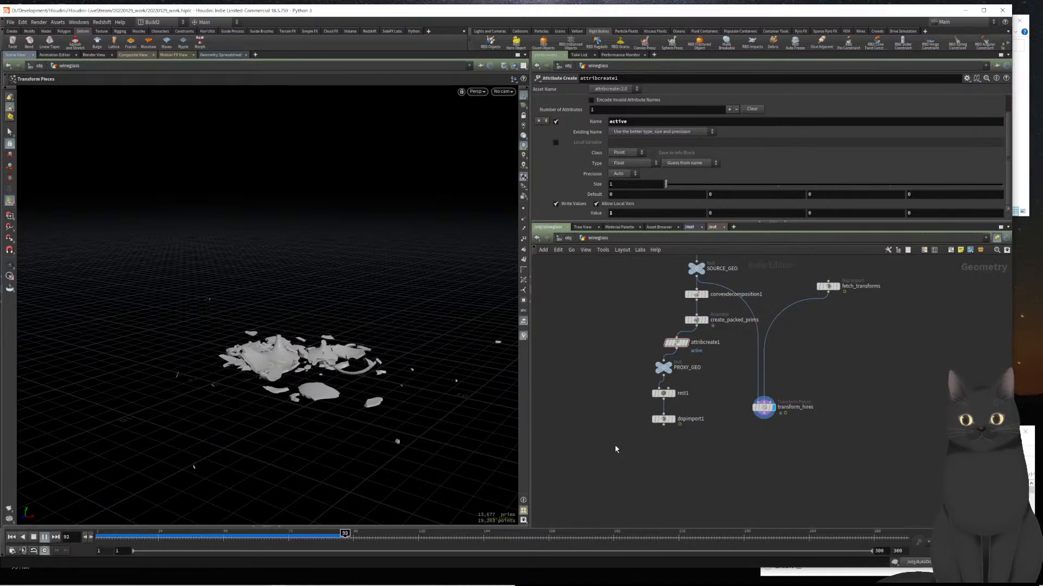
{"action": "key", "text": "ctrl+Left"}
{"action": "key", "text": "ctrl+Left"}
{"action": "key", "text": "Up"}
{"action": "key", "text": "Left"}
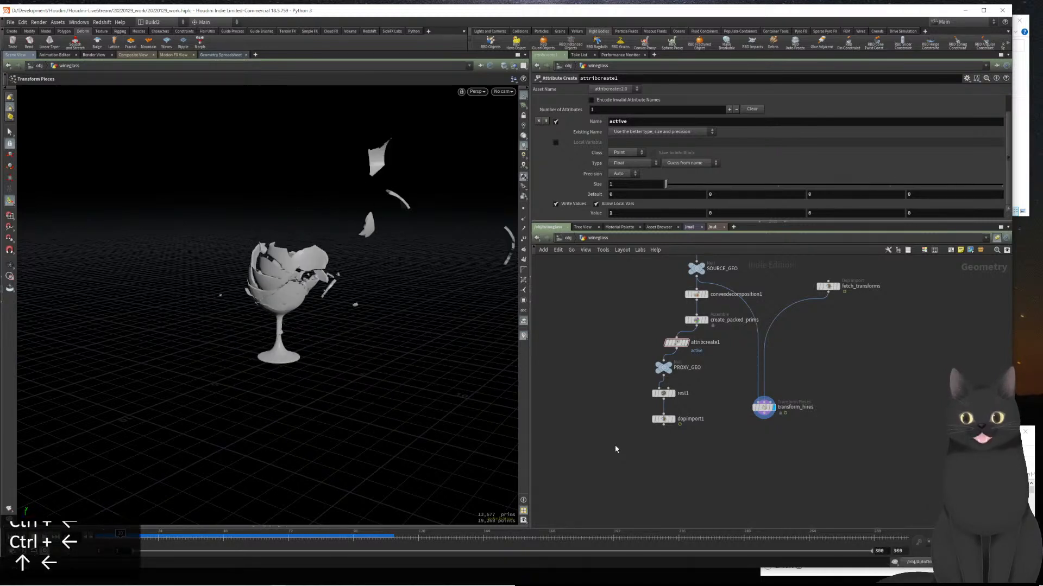
{"action": "key", "text": "Left"}
{"action": "key", "text": "ctrl+Left"}
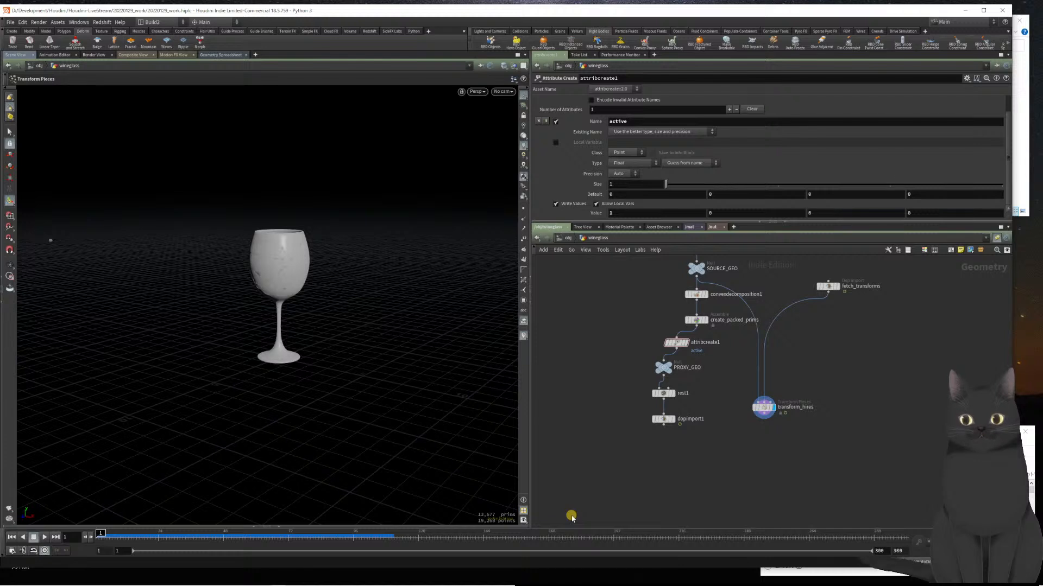
{"action": "key", "text": "Up"}
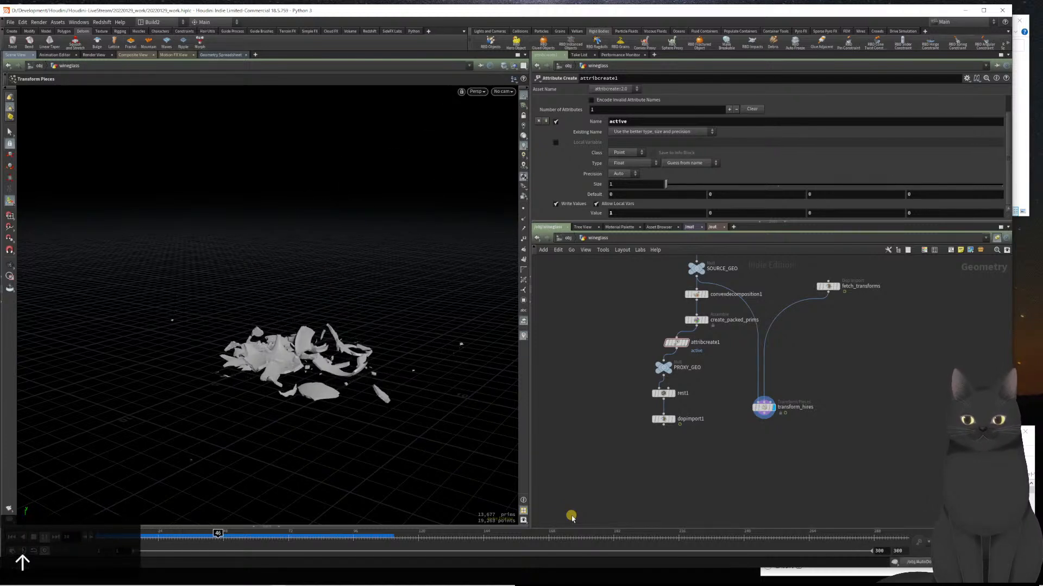
{"action": "key", "text": "ctrl+Left"}
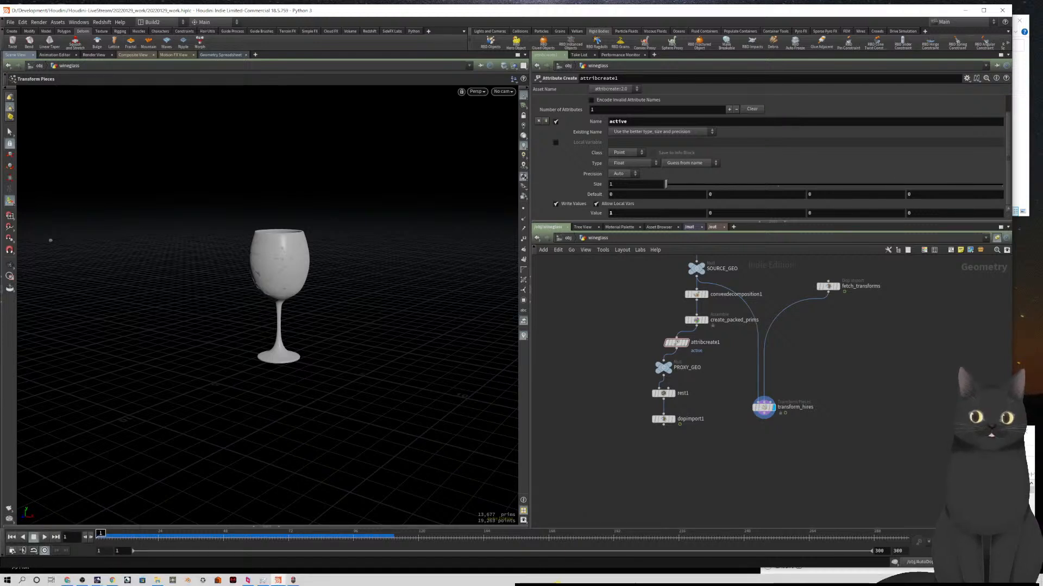
- Open the Global Animation Options and move the dialog next to the wine glass
{"action": "left_click", "coordinate": [22, 550]}
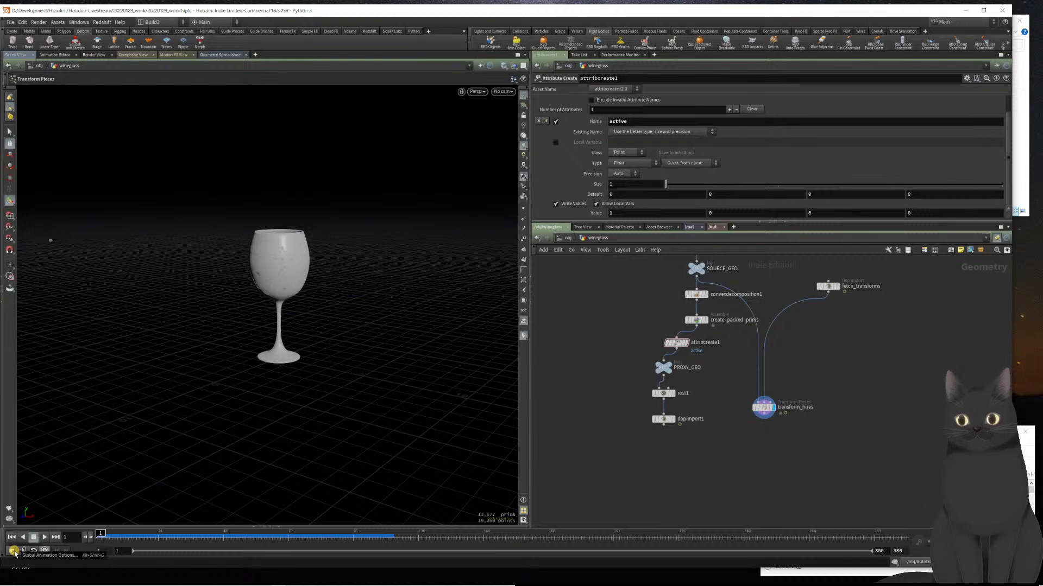
{"action": "left_click", "coordinate": [14, 550]}
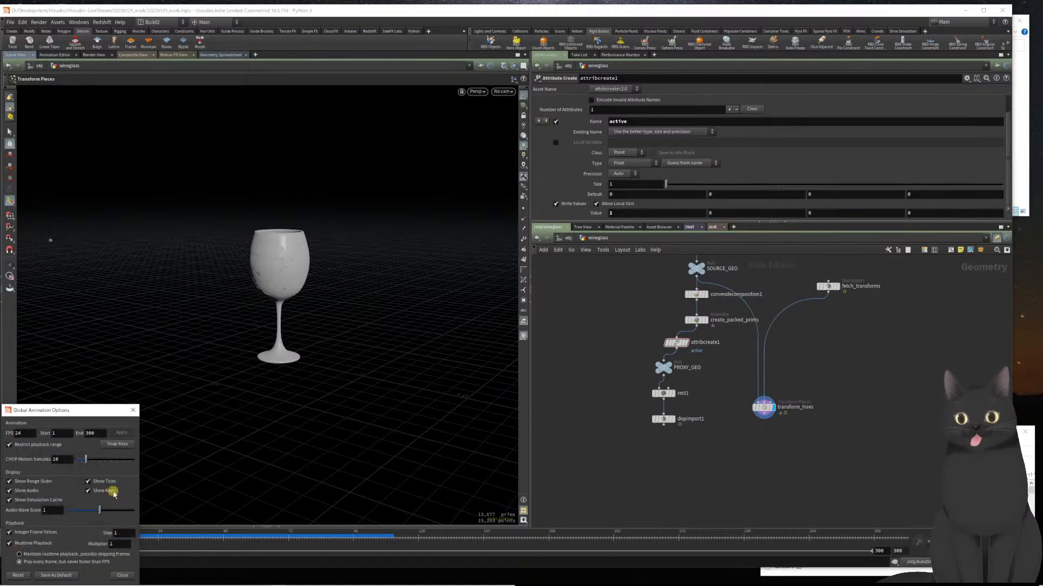
{"action": "left_click_drag", "start_coordinate": [72, 411], "coordinate": [486, 323]}
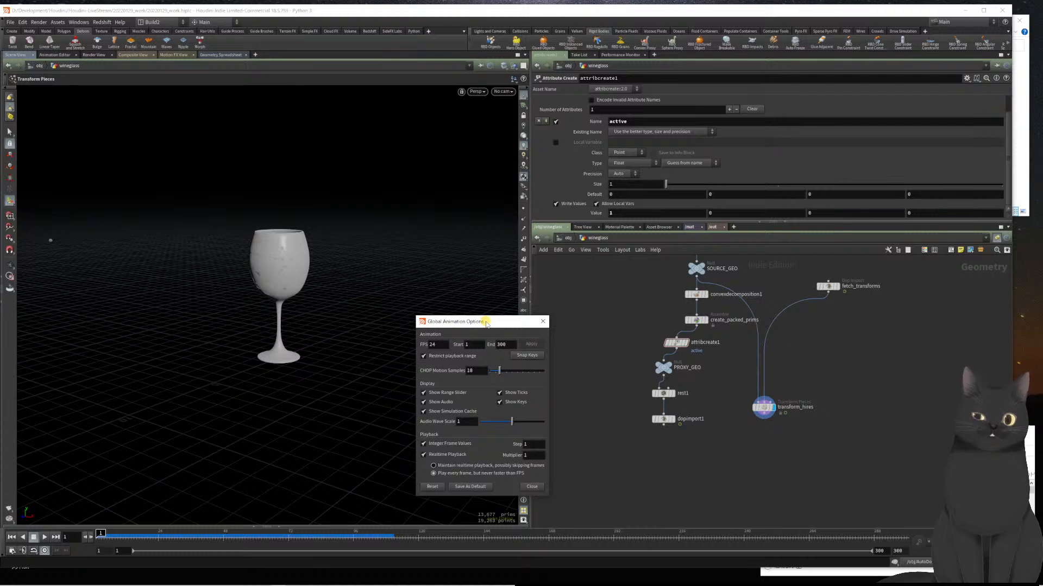
{"action": "left_click", "coordinate": [505, 345]}
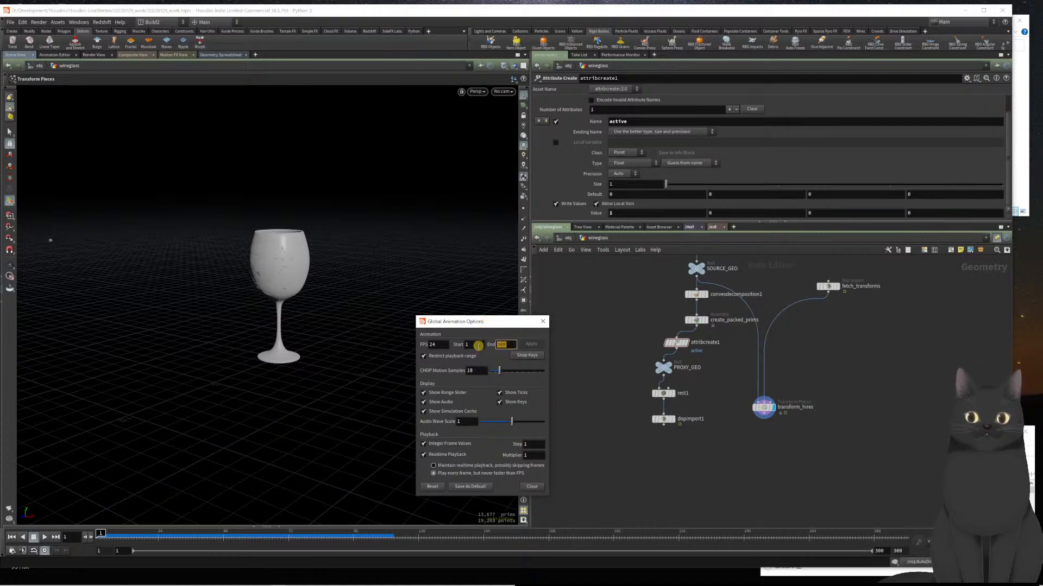
{"action": "type", "text": "50"}
{"action": "key", "text": "Return"}
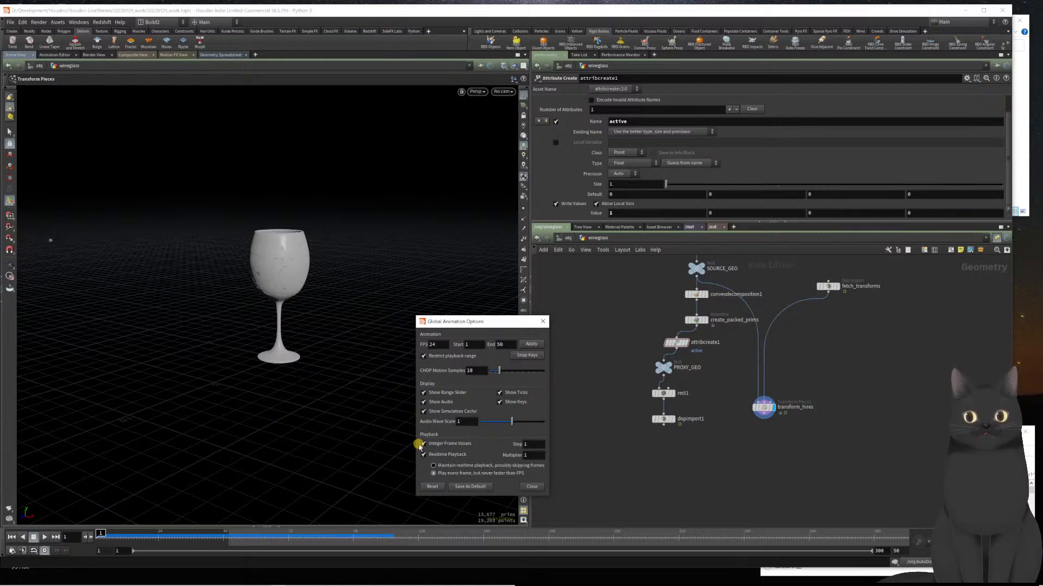
- Disable integer frame values for playback and set the playback step to 0.1
{"action": "left_click", "coordinate": [423, 445]}
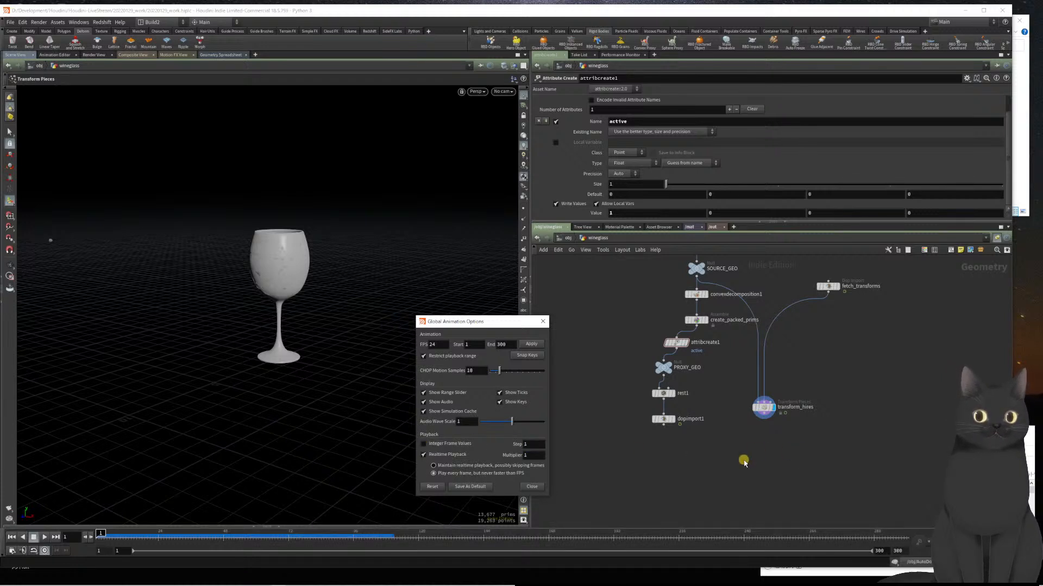
{"action": "left_click_drag", "start_coordinate": [531, 446], "coordinate": [480, 449]}
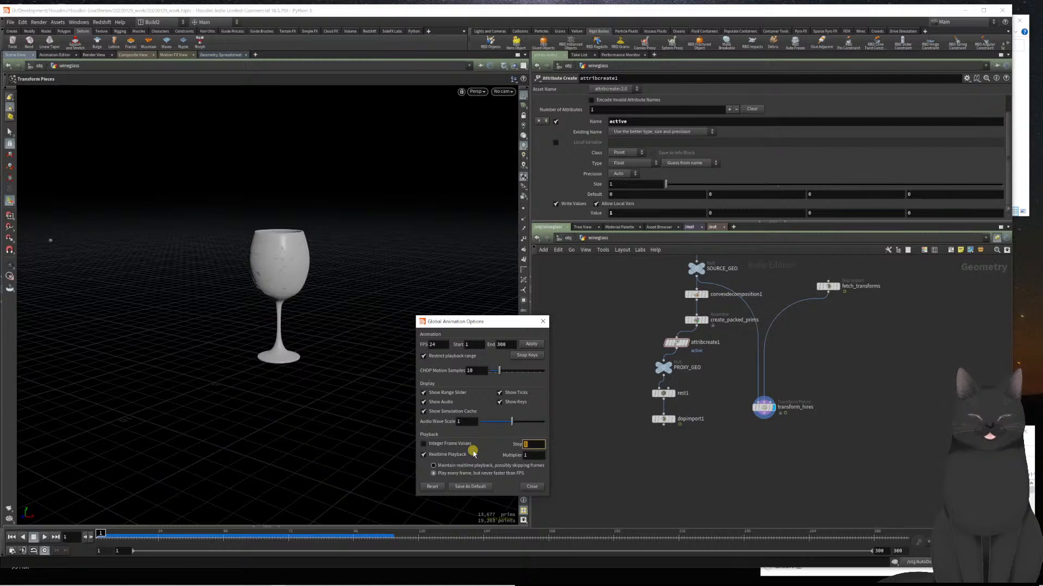
{"action": "type", "text": "0.1"}
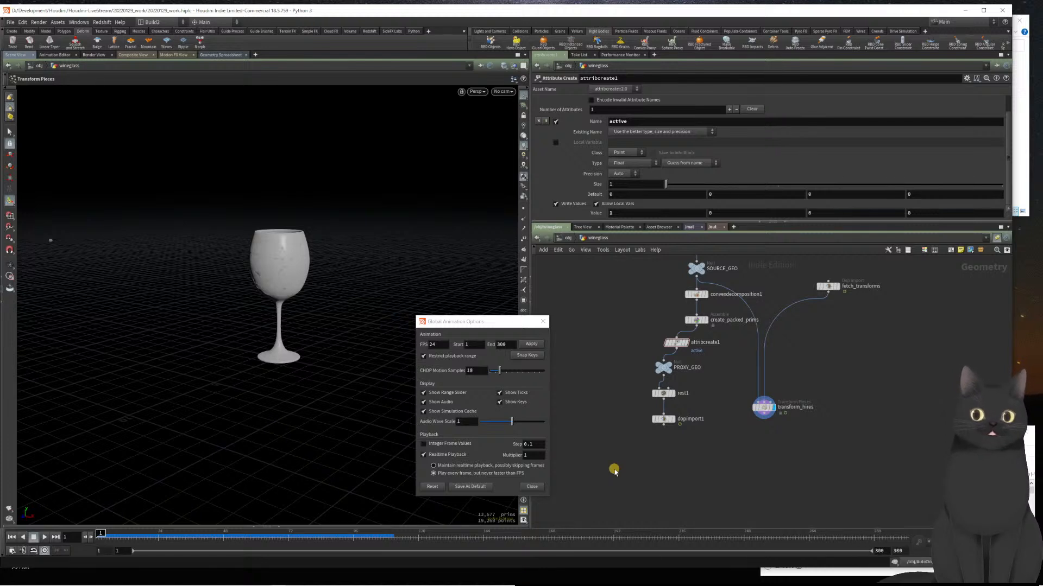
- Set the animation end frame to 50 and apply the new frame range
{"action": "double_click", "coordinate": [503, 344]}
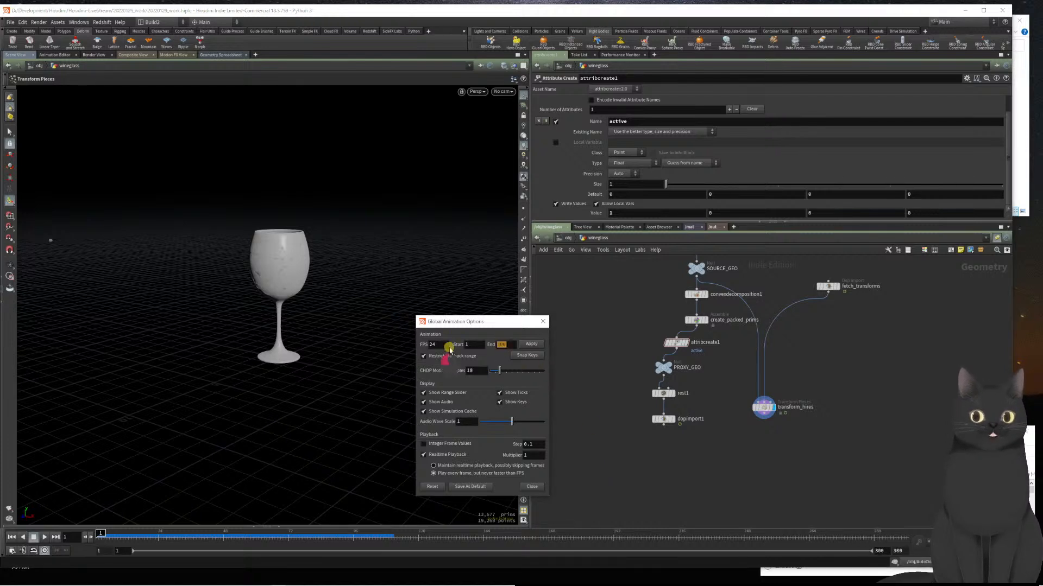
{"action": "type", "text": "50"}
{"action": "key", "text": "Return"}
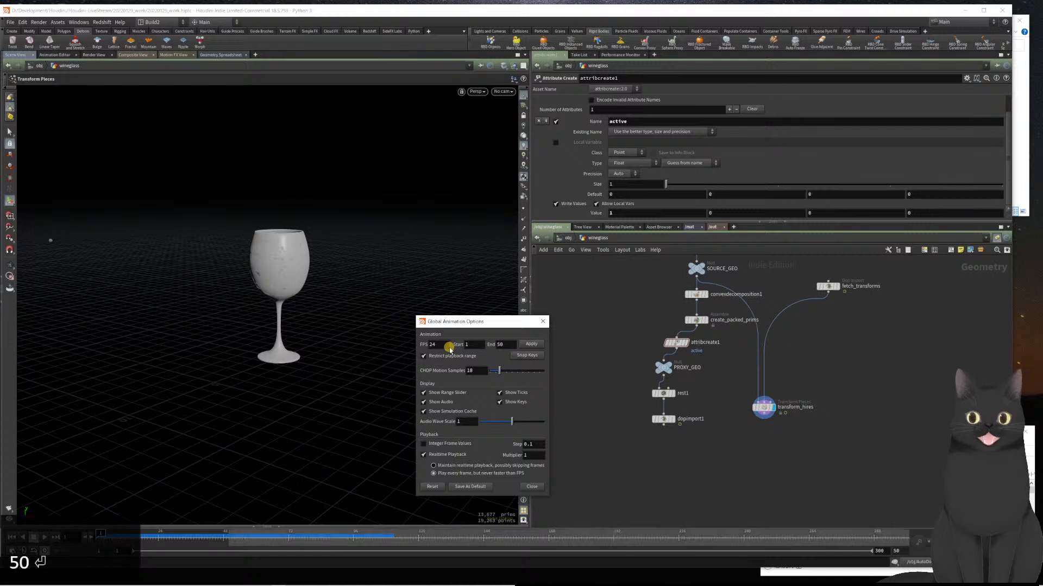
{"action": "left_click", "coordinate": [531, 346]}
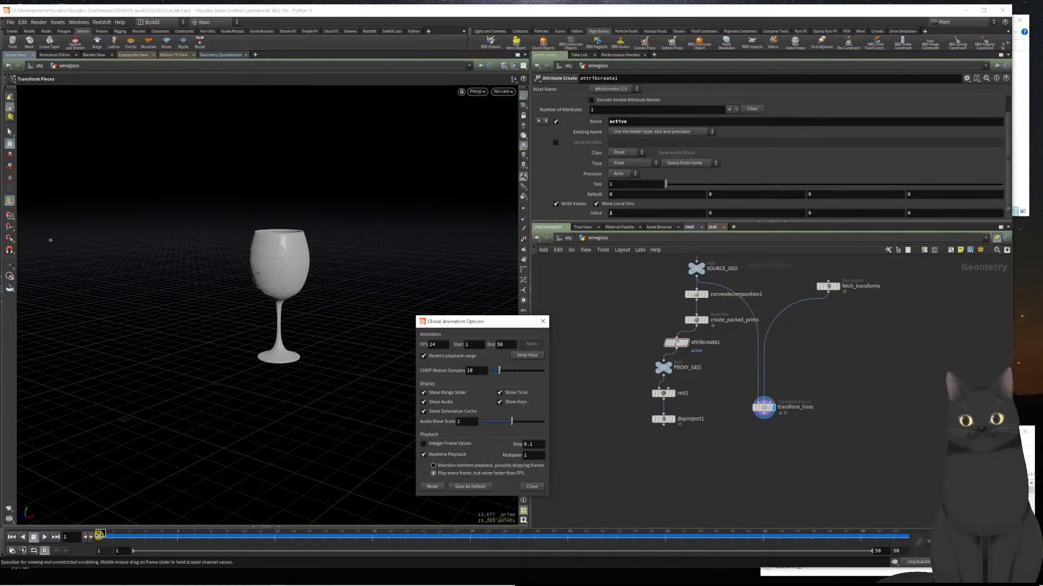
- Play the glass-shattering simulation in 0.1-frame steps to examine the impact in slow motion
{"action": "key", "text": "Up"}
{"action": "key", "text": "Left"}
{"action": "key", "text": "Left"}
{"action": "key", "text": "Left"}
{"action": "key", "text": "Left"}
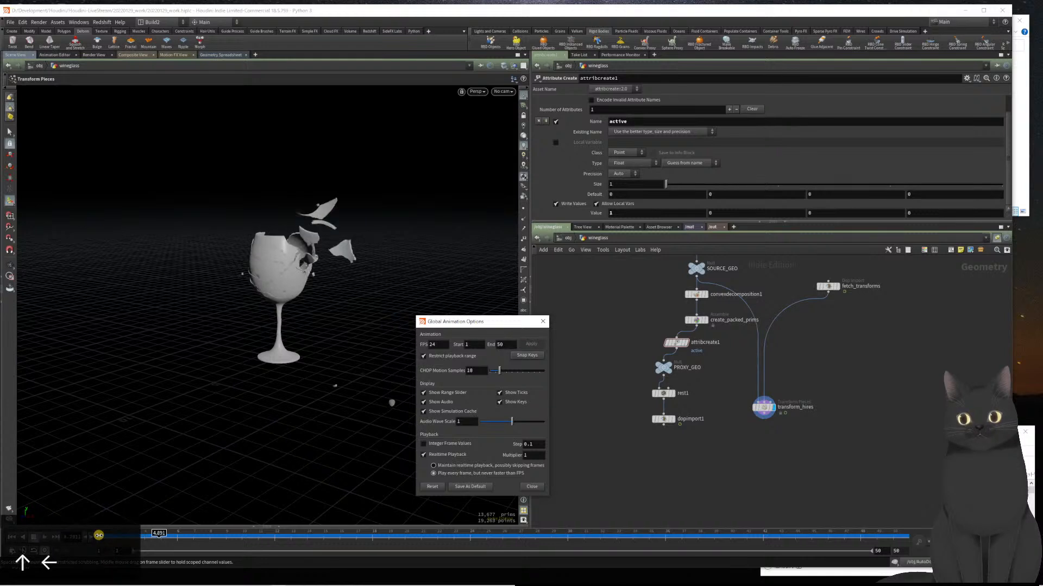
- Step back and forth through the frames around the bullet impact to compare how the wine glass breaks, and return to the first frame
{"action": "key", "text": "Left"}
{"action": "key", "text": "Left"}
{"action": "key", "text": "Left"}
{"action": "key", "text": "Left"}
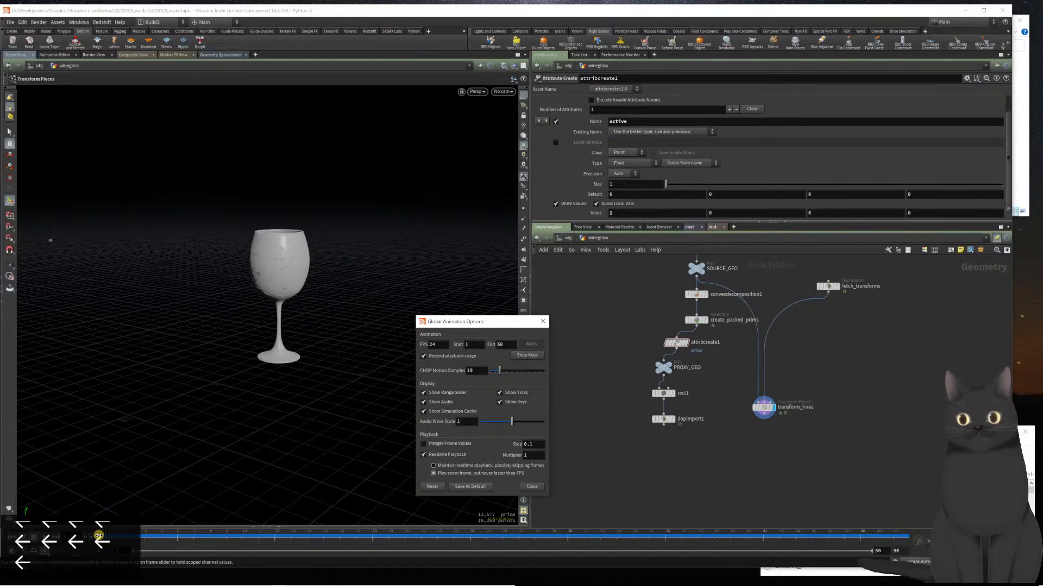
{"action": "key", "text": "Right"}
{"action": "key", "text": "Right"}
{"action": "key", "text": "Right"}
{"action": "key", "text": "Right"}
{"action": "key", "text": "Right"}
{"action": "key", "text": "Right"}
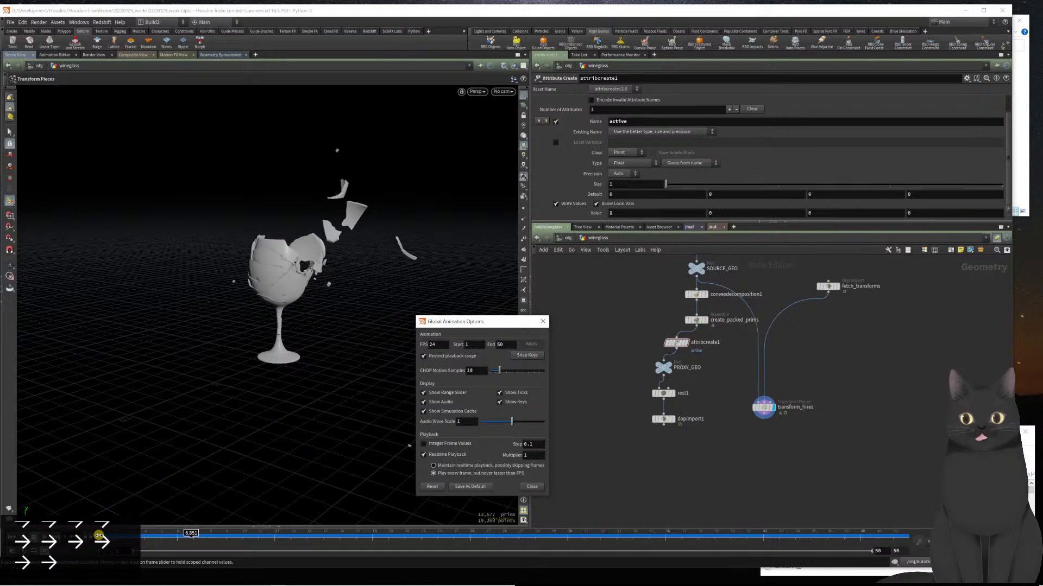
{"action": "key", "text": "Left"}
{"action": "key", "text": "Left"}
{"action": "key", "text": "Left"}
{"action": "key", "text": "Left"}
{"action": "key", "text": "Left"}
{"action": "key", "text": "Left"}
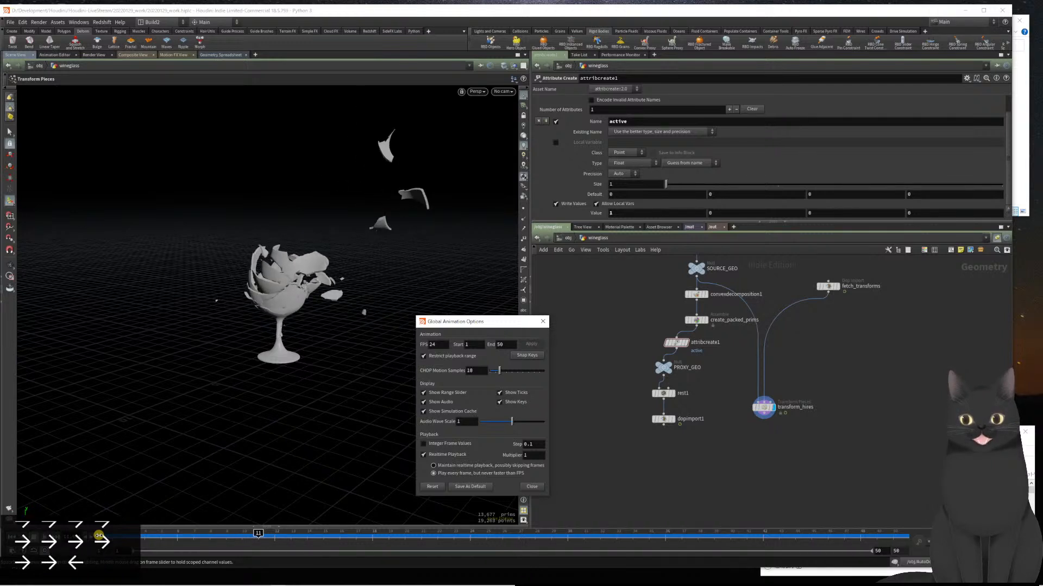
{"action": "key", "text": "Left"}
{"action": "key", "text": "Left"}
{"action": "key", "text": "Up"}
{"action": "key", "text": "Left"}
{"action": "key", "text": "Left"}
{"action": "key", "text": "Left"}
{"action": "key", "text": "Left"}
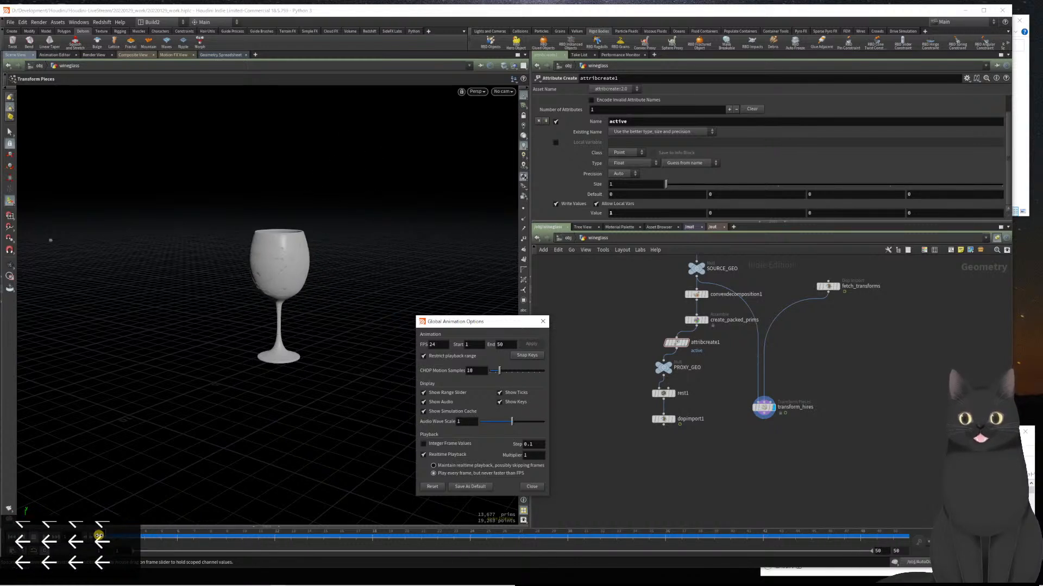
- Close the Global Animation Options and set the Substeps of the AutoDopNetwork to 5 at object level
{"action": "left_click", "coordinate": [532, 486]}
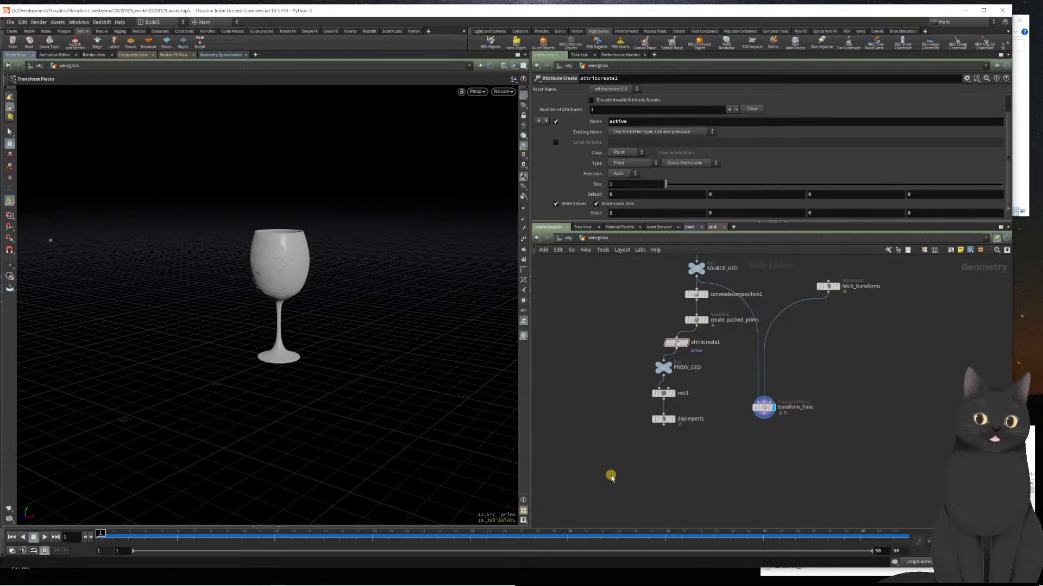
{"action": "key", "text": "u"}
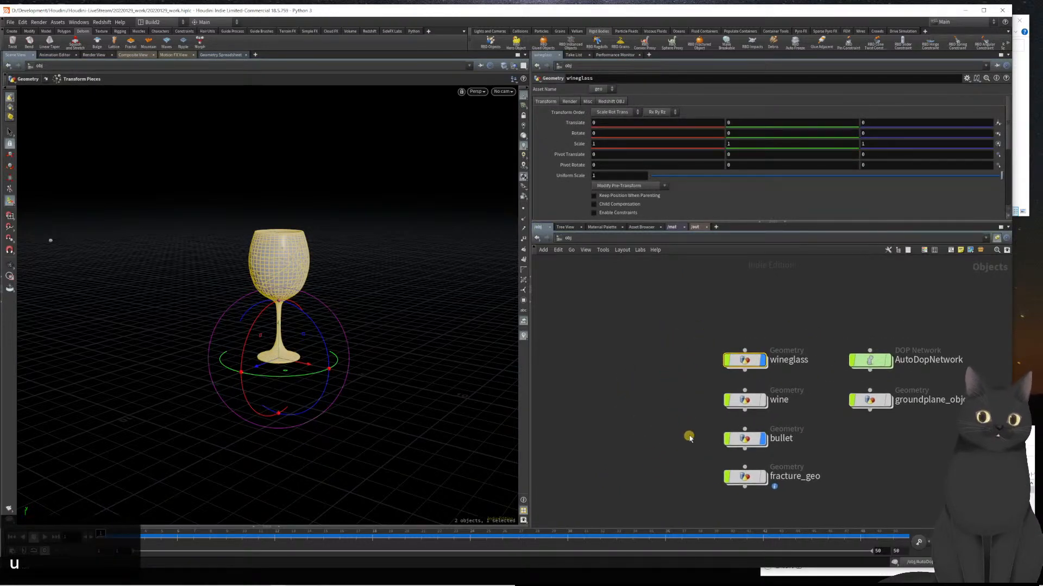
{"action": "double_click", "coordinate": [873, 361]}
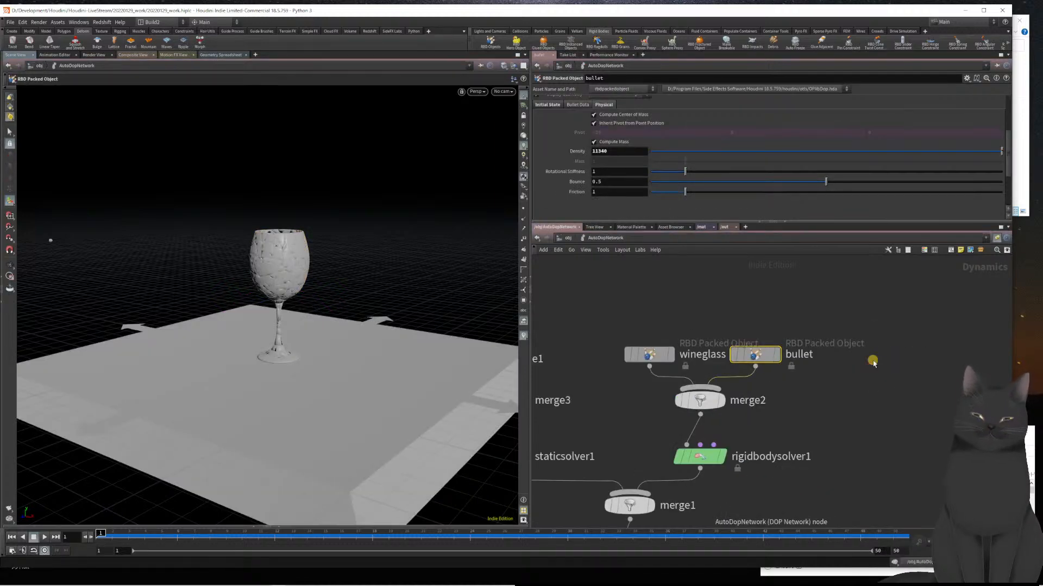
{"action": "key", "text": "u"}
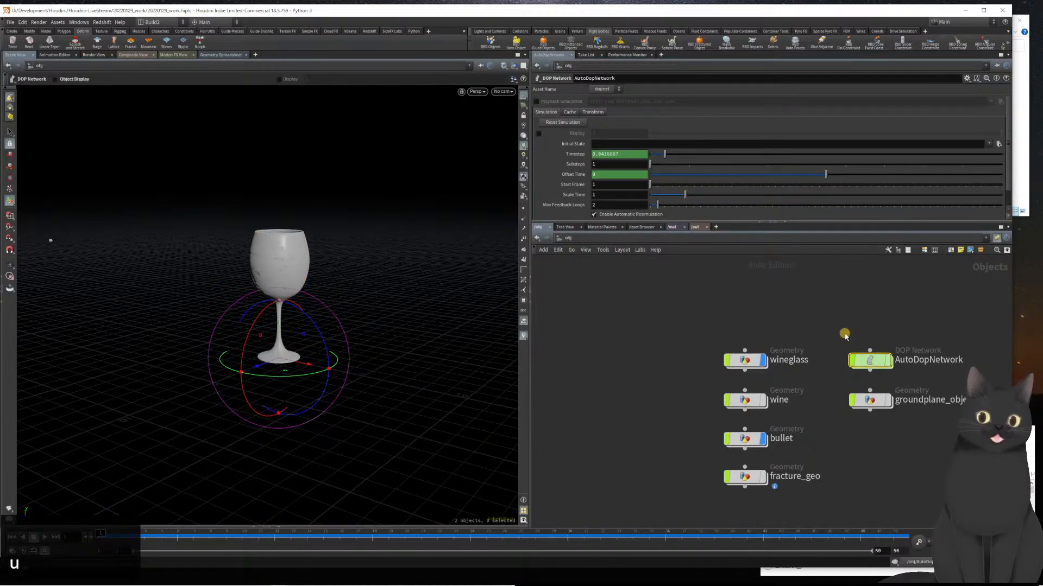
{"action": "left_click_drag", "start_coordinate": [605, 163], "coordinate": [576, 169]}
{"action": "type", "text": "5"}
{"action": "key", "text": "Return"}
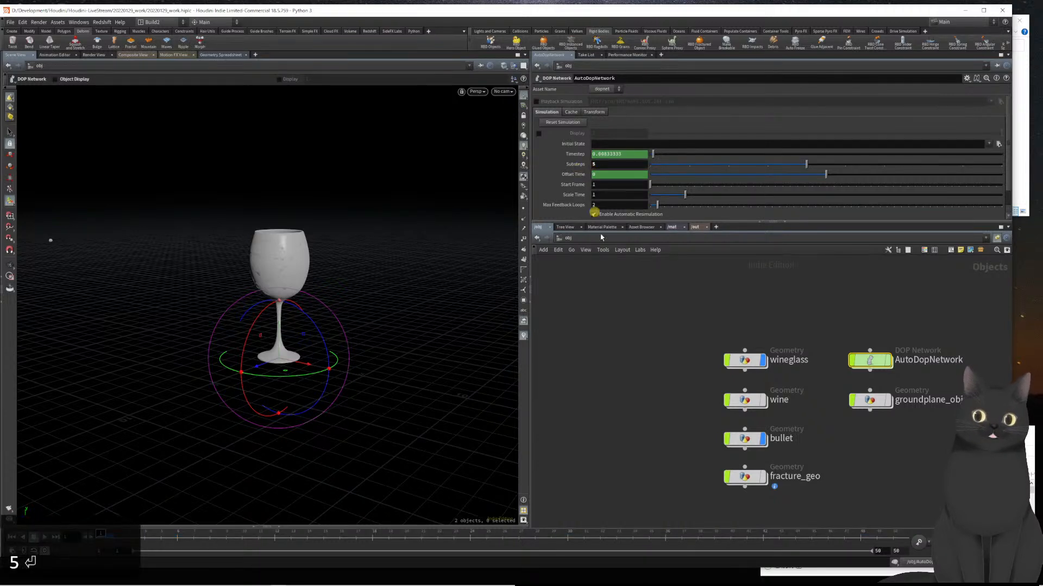
- Play the simulation with the new substeps, rewind it, and step through the sub-frames to examine how the glass shatters
{"action": "key", "text": "Up"}
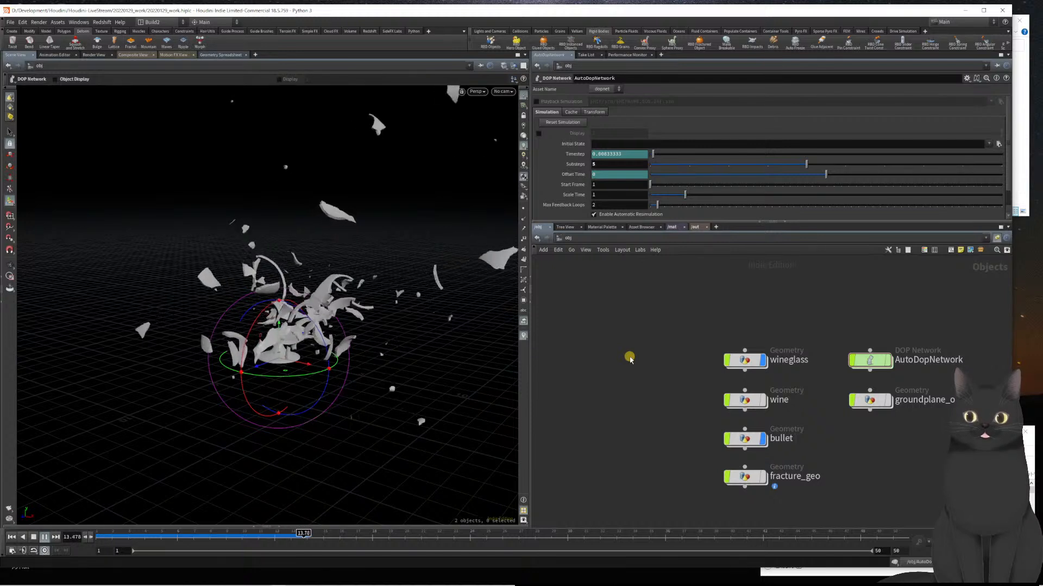
{"action": "key", "text": "ctrl+Left"}
{"action": "key", "text": "ctrl+Left"}
{"action": "key", "text": "Right"}
{"action": "key", "text": "Right"}
{"action": "key", "text": "Right"}
{"action": "key", "text": "Right"}
{"action": "key", "text": "Right"}
{"action": "key", "text": "Right"}
{"action": "key", "text": "Right"}
{"action": "key", "text": "Right"}
{"action": "key", "text": "Right"}
{"action": "key", "text": "Right"}
{"action": "key", "text": "Right"}
{"action": "key", "text": "Left"}
{"action": "key", "text": "Left"}
{"action": "key", "text": "Left"}
{"action": "key", "text": "Left"}
{"action": "key", "text": "Left"}
{"action": "key", "text": "Left"}
{"action": "key", "text": "Left"}
{"action": "key", "text": "Right"}
{"action": "key", "text": "Right"}
{"action": "key", "text": "Right"}
{"action": "key", "text": "Right"}
{"action": "key", "text": "Right"}
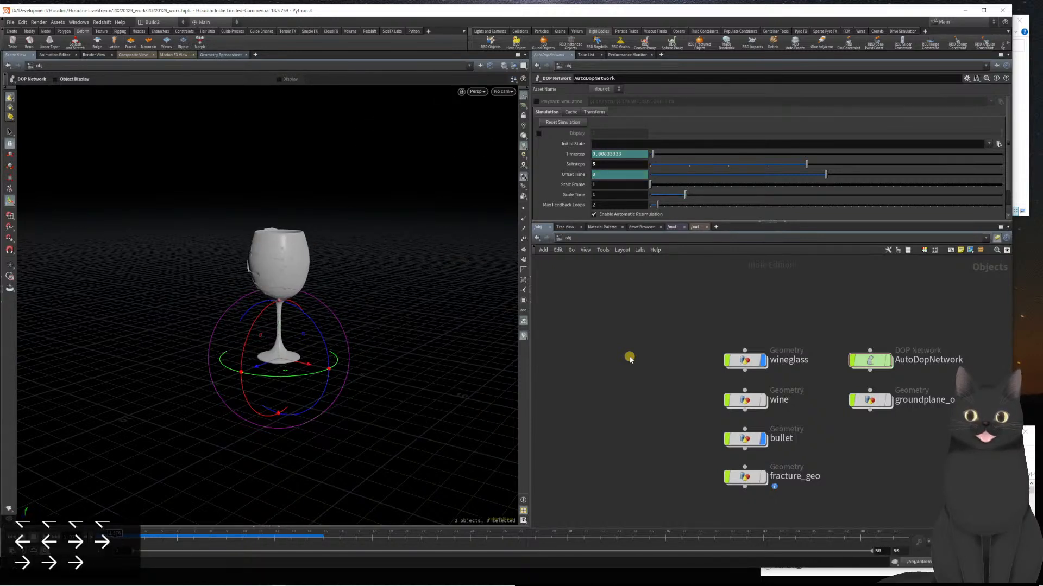
{"action": "key", "text": "Right"}
{"action": "key", "text": "Right"}
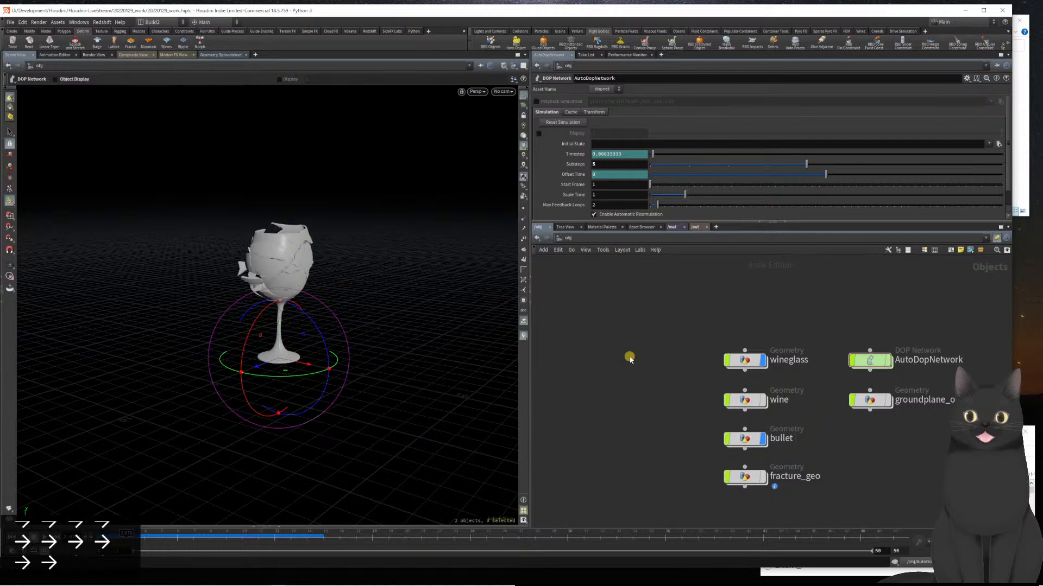
{"action": "key", "text": "Right"}
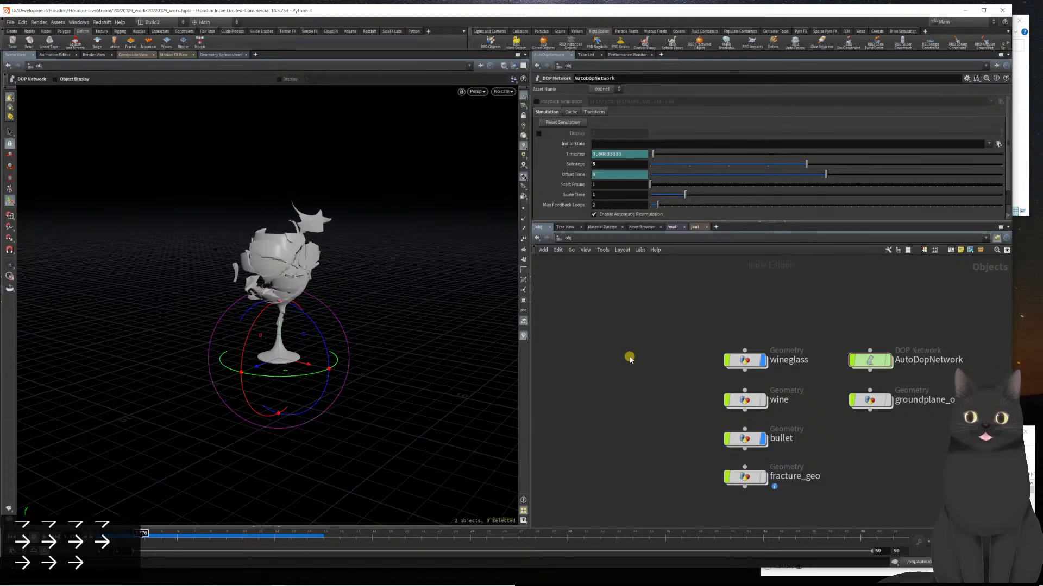
{"action": "key", "text": "Right"}
{"action": "key", "text": "Right"}
{"action": "key", "text": "Right"}
{"action": "key", "text": "Right"}
{"action": "key", "text": "Right"}
{"action": "key", "text": "Right"}
{"action": "key", "text": "Right"}
{"action": "key", "text": "Right"}
{"action": "key", "text": "Right"}
{"action": "key", "text": "Right"}
{"action": "key", "text": "Right"}
{"action": "key", "text": "Right"}
{"action": "key", "text": "Right"}
{"action": "key", "text": "Right"}
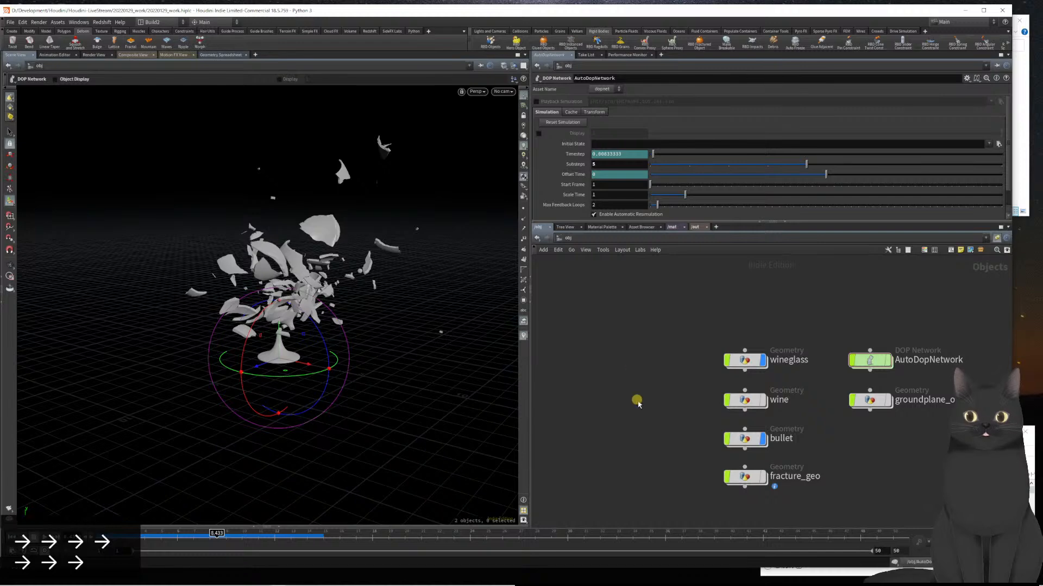
- Select the bullet object and examine it up close among the flying glass shards
{"action": "left_click_drag", "start_coordinate": [668, 430], "coordinate": [724, 437]}
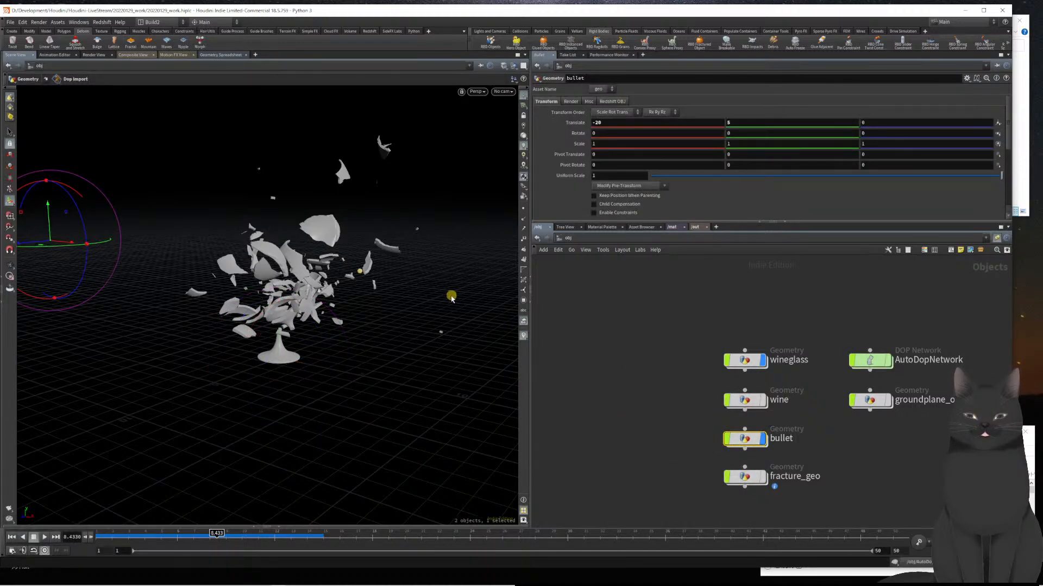
{"action": "scroll", "coordinate": [416, 293], "scroll_direction": "up", "scroll_amount": 12}
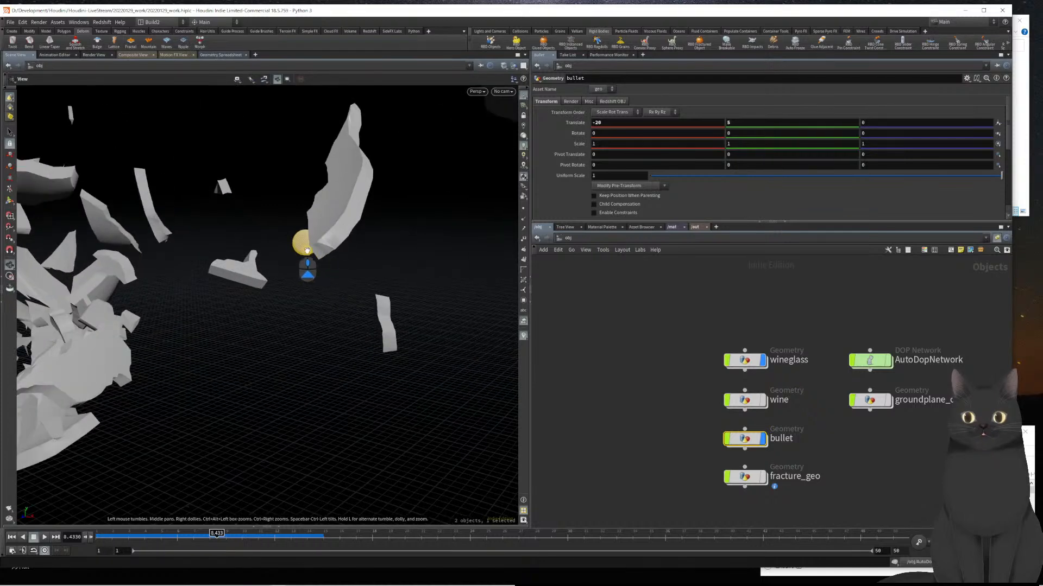
{"action": "scroll", "coordinate": [310, 250], "scroll_direction": "up", "scroll_amount": 10}
{"action": "scroll", "coordinate": [311, 246], "scroll_direction": "down", "scroll_amount": 5}
{"action": "scroll", "coordinate": [312, 247], "scroll_direction": "up", "scroll_amount": 5}
{"action": "scroll", "coordinate": [311, 246], "scroll_direction": "down", "scroll_amount": 6}
{"action": "scroll", "coordinate": [311, 247], "scroll_direction": "up", "scroll_amount": 5}
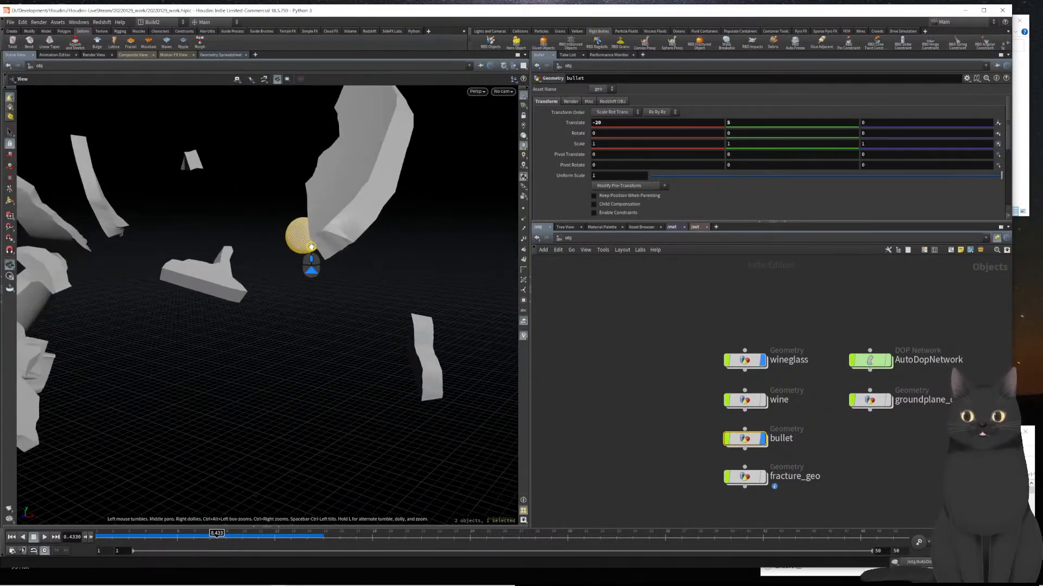
- Step the playback back through the bullet's flight to the early moments of the impact
{"action": "key", "text": "Left"}
{"action": "key", "text": "Left"}
{"action": "key", "text": "Left"}
{"action": "key", "text": "Left"}
{"action": "key", "text": "Left"}
{"action": "key", "text": "Left"}
{"action": "key", "text": "Left"}
{"action": "key", "text": "Left"}
{"action": "key", "text": "Left"}
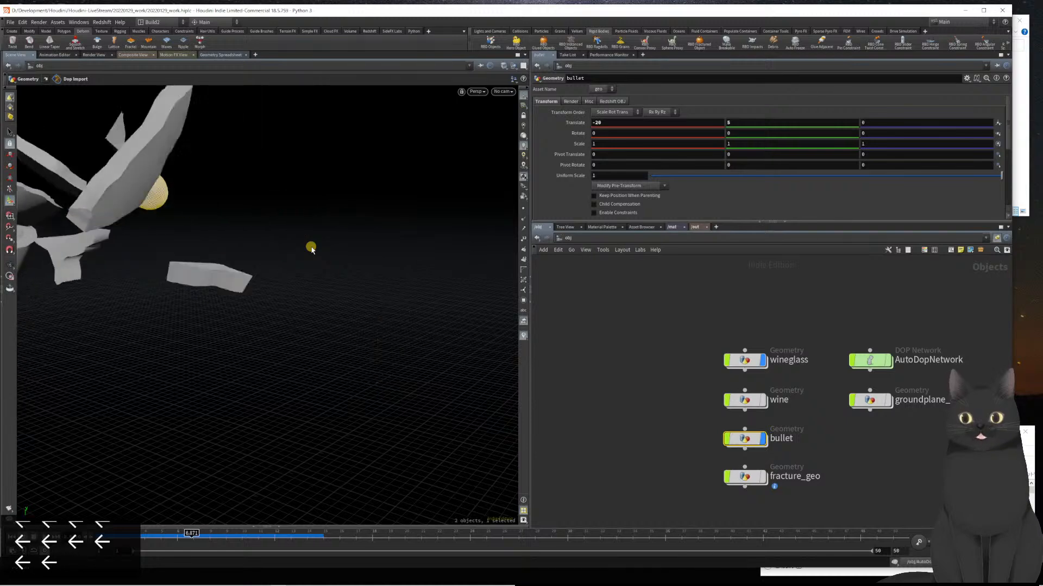
{"action": "key", "text": "Left"}
{"action": "key", "text": "Left"}
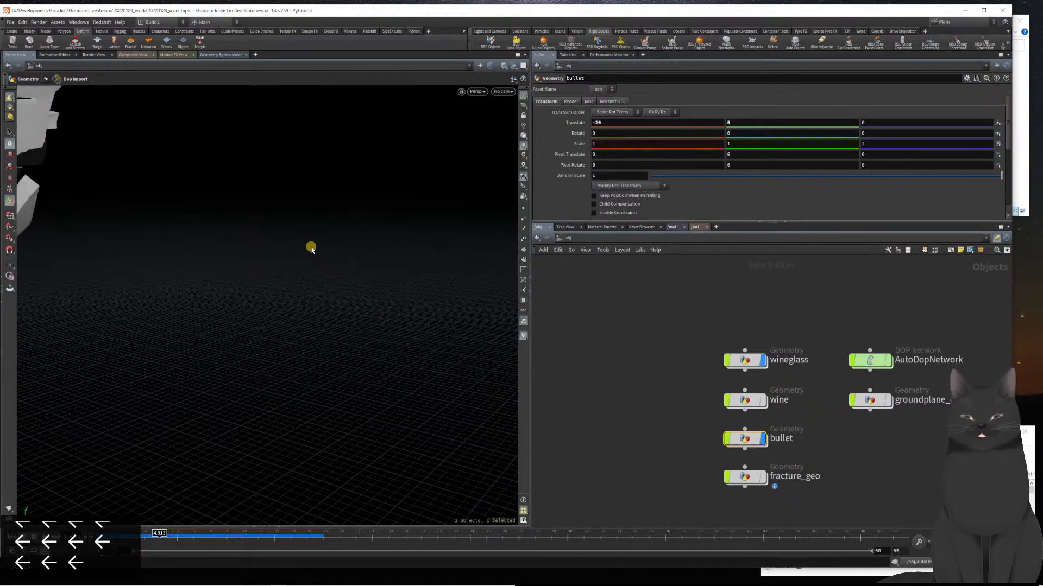
- Examine the bullet inside the cracked glass bowl from above
{"action": "middle_click_drag", "start_coordinate": [311, 246], "coordinate": [240, 267]}
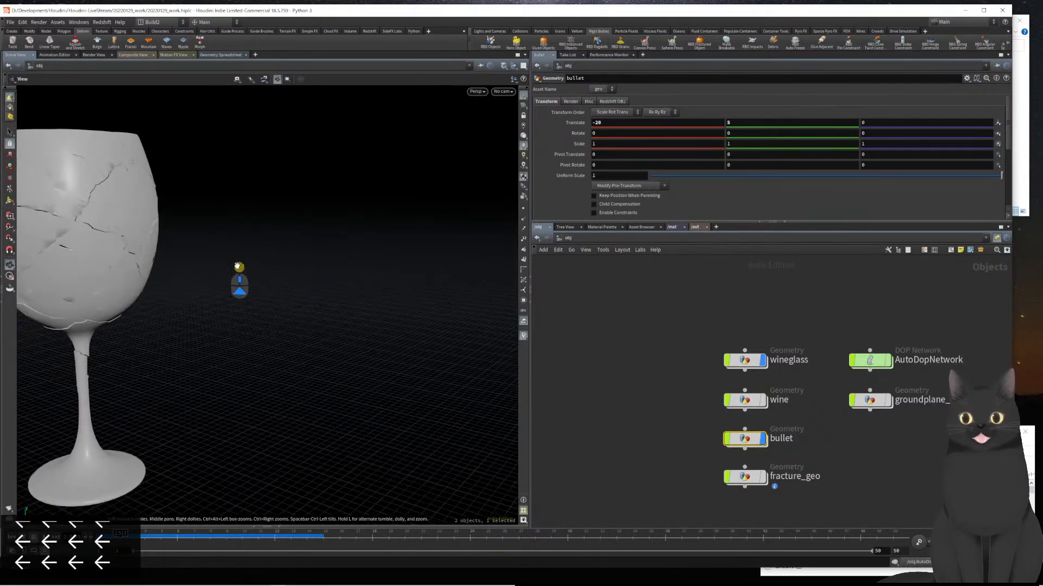
{"action": "left_click_drag", "start_coordinate": [198, 254], "coordinate": [267, 369]}
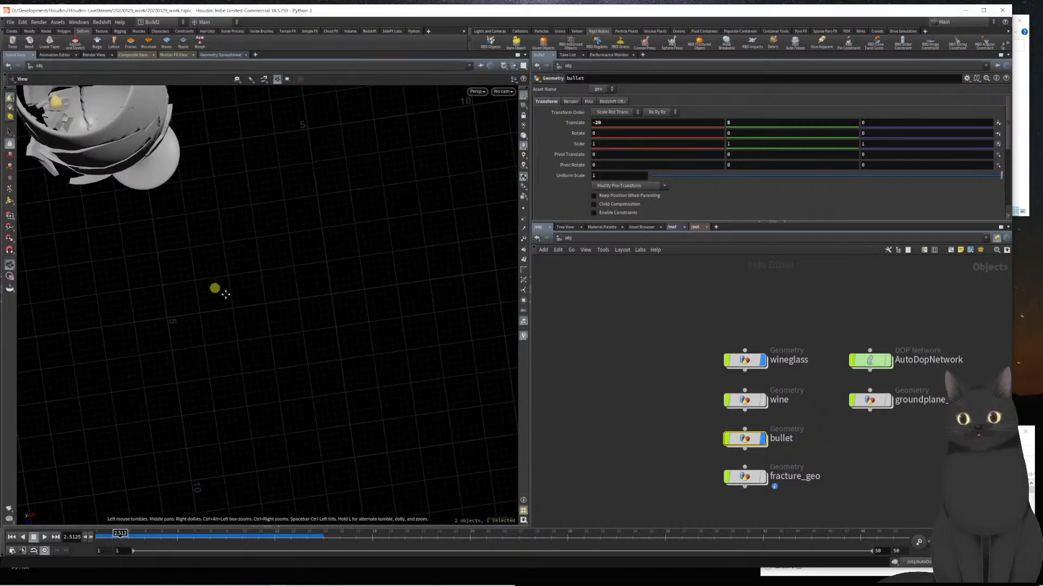
{"action": "middle_click_drag", "start_coordinate": [201, 282], "coordinate": [285, 304]}
{"action": "scroll", "coordinate": [207, 177], "scroll_direction": "up", "scroll_amount": 2}
{"action": "scroll", "coordinate": [227, 238], "scroll_direction": "up", "scroll_amount": 3}
{"action": "middle_click_drag", "start_coordinate": [206, 177], "coordinate": [267, 324]}
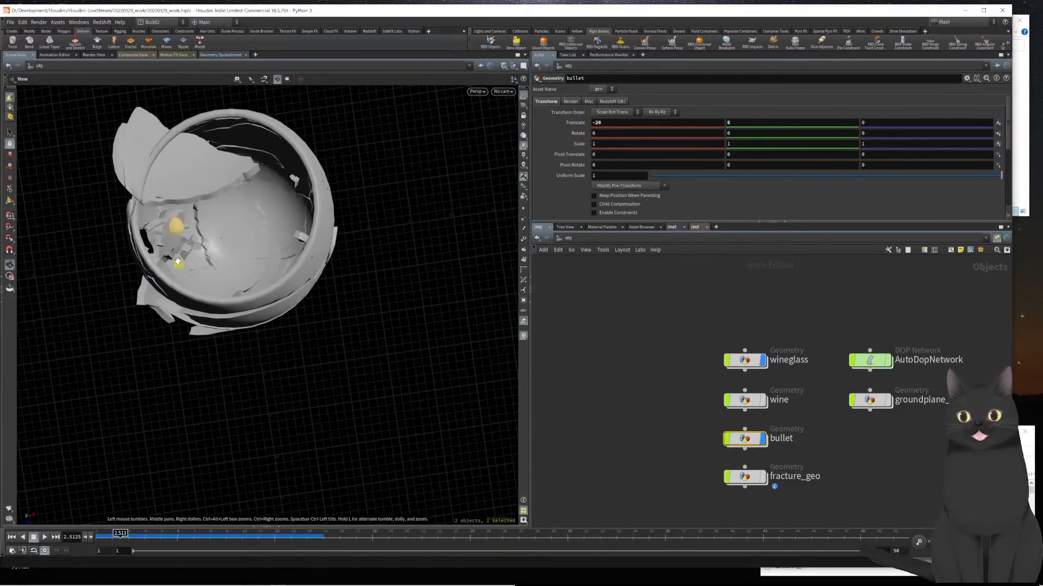
{"action": "scroll", "coordinate": [193, 249], "scroll_direction": "up", "scroll_amount": 4}
{"action": "scroll", "coordinate": [193, 249], "scroll_direction": "up", "scroll_amount": 4}
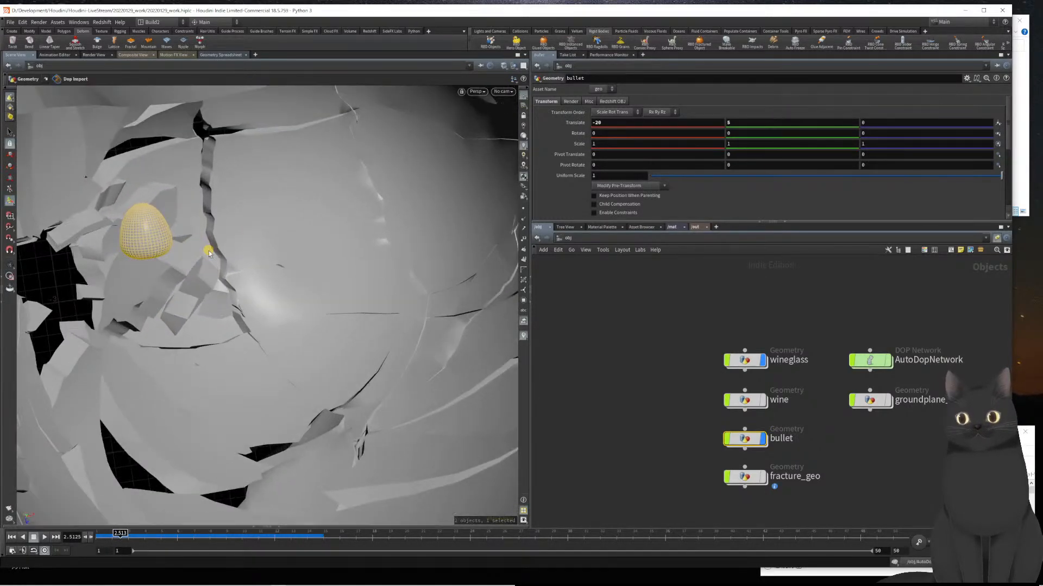
- Step forward a few sub-frames and follow the bullet as it crosses the inside of the bowl
{"action": "key", "text": "Right"}
{"action": "key", "text": "Right"}
{"action": "key", "text": "Right"}
{"action": "key", "text": "Right"}
{"action": "key", "text": "Right"}
{"action": "key", "text": "Right"}
{"action": "key", "text": "Right"}
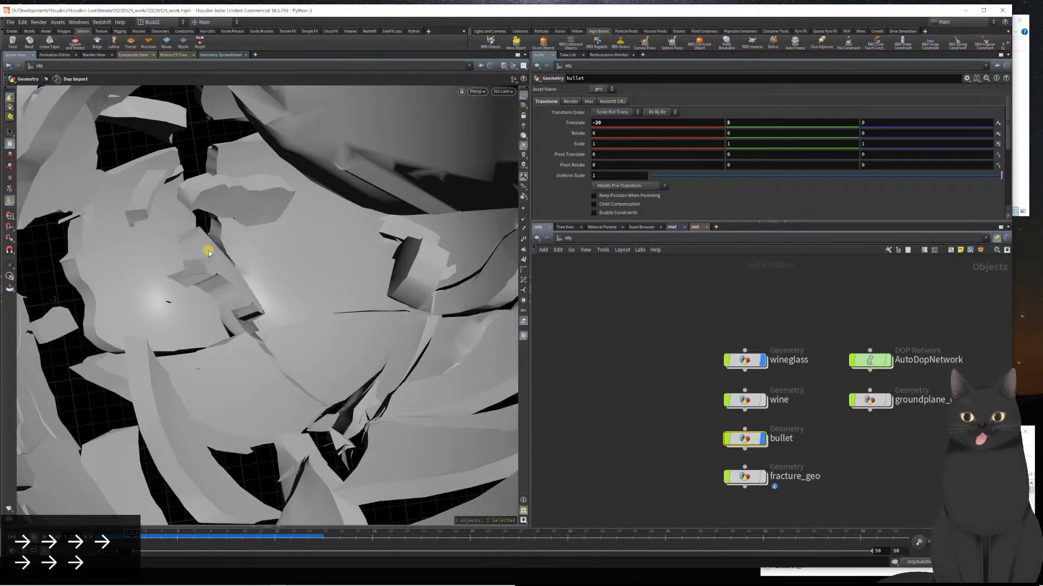
{"action": "middle_click_drag", "start_coordinate": [329, 296], "coordinate": [242, 368]}
{"action": "middle_click_drag", "start_coordinate": [398, 262], "coordinate": [248, 373], "text": "alt"}
{"action": "left_click_drag", "start_coordinate": [389, 310], "coordinate": [226, 368], "text": "alt"}
{"action": "middle_click_drag", "start_coordinate": [226, 367], "coordinate": [348, 339], "text": "alt"}
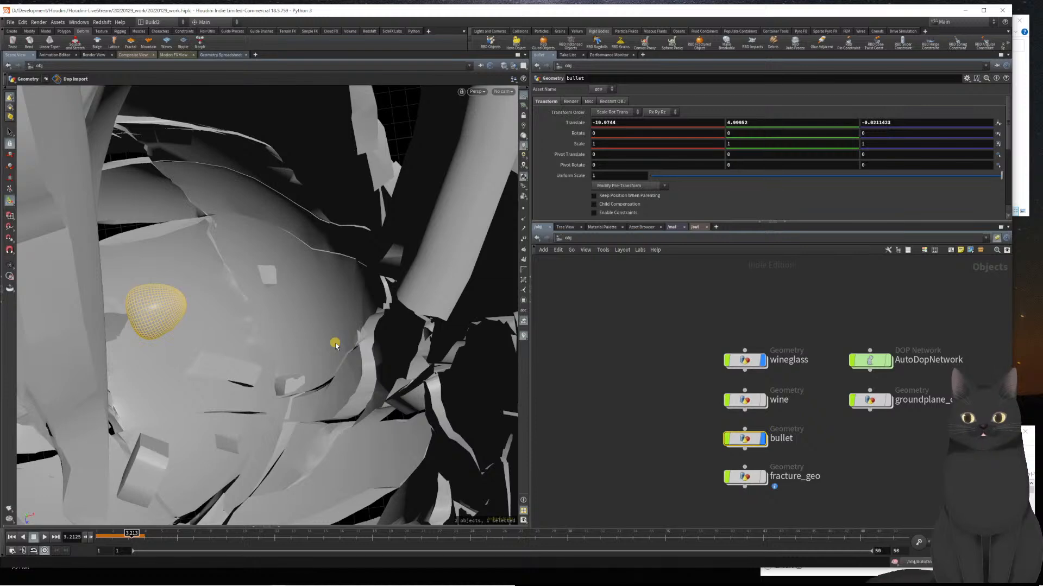
- Step onward through the sub-frames to examine the bullet breaking through the far wall of the glass and flying clear
{"action": "key", "text": "Right"}
{"action": "key", "text": "Right"}
{"action": "key", "text": "Right"}
{"action": "key", "text": "Right"}
{"action": "key", "text": "Right"}
{"action": "key", "text": "Right"}
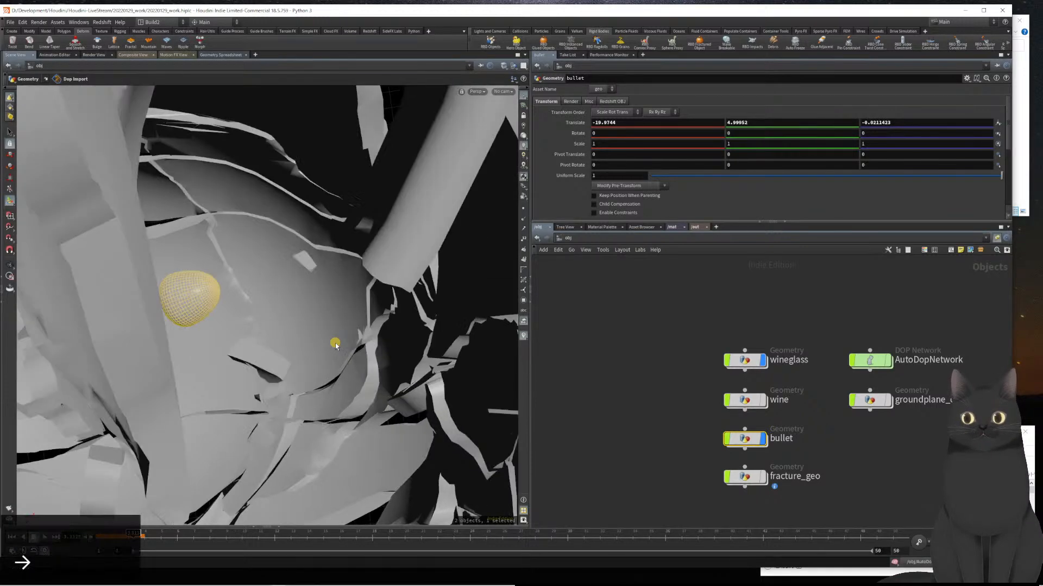
{"action": "key", "text": "Right"}
{"action": "key", "text": "Right"}
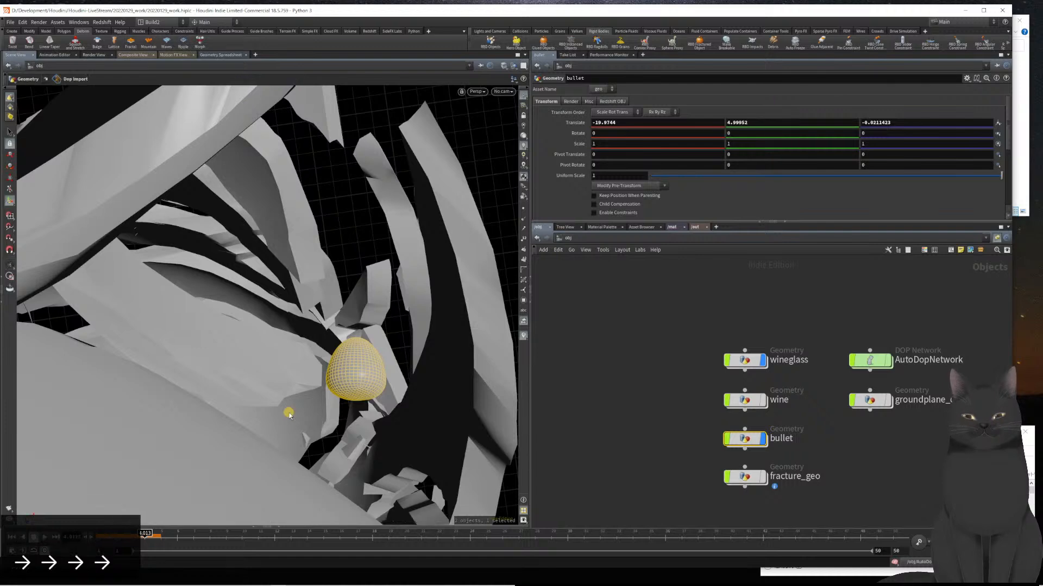
{"action": "key", "text": "Right"}
{"action": "key", "text": "Right"}
{"action": "key", "text": "Right"}
{"action": "key", "text": "Right"}
{"action": "key", "text": "Right"}
{"action": "key", "text": "Right"}
{"action": "key", "text": "Right"}
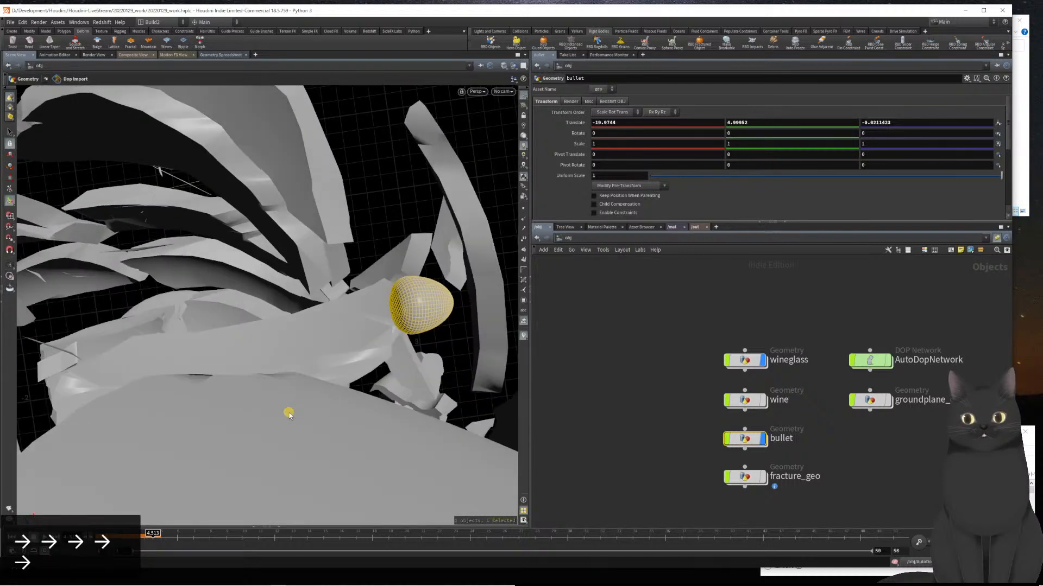
{"action": "key", "text": "Right"}
{"action": "key", "text": "Right"}
{"action": "key", "text": "Right"}
{"action": "key", "text": "Right"}
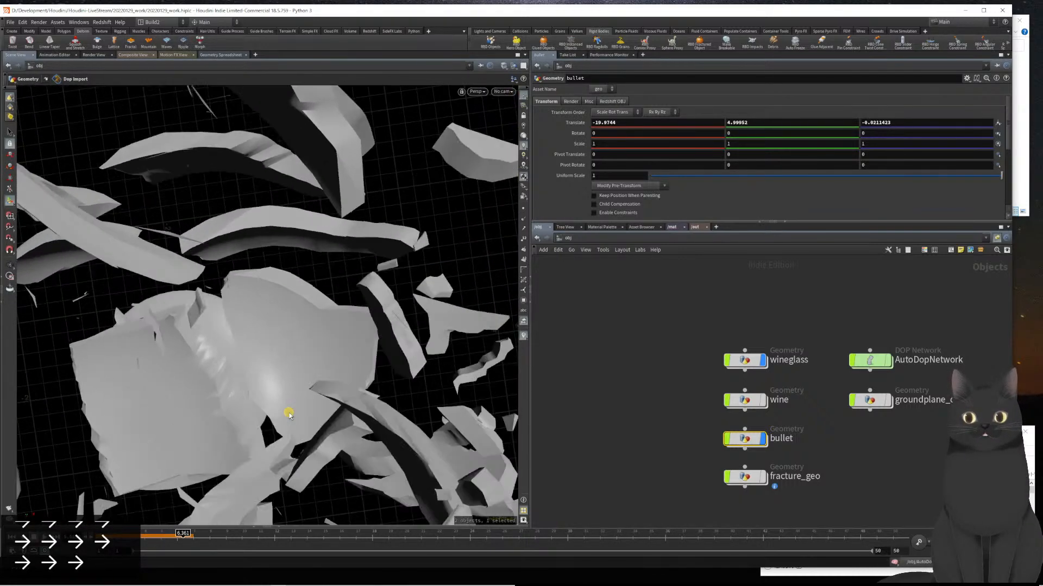
{"action": "middle_click_drag", "start_coordinate": [390, 333], "coordinate": [252, 386]}
{"action": "scroll", "coordinate": [306, 363], "scroll_direction": "down", "scroll_amount": 4}
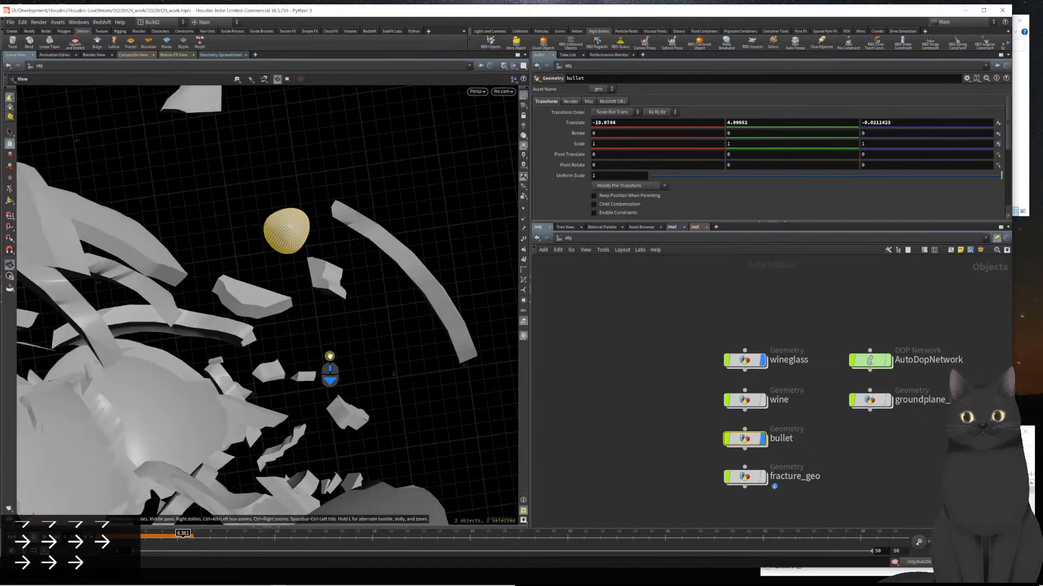
{"action": "key", "text": "Escape"}
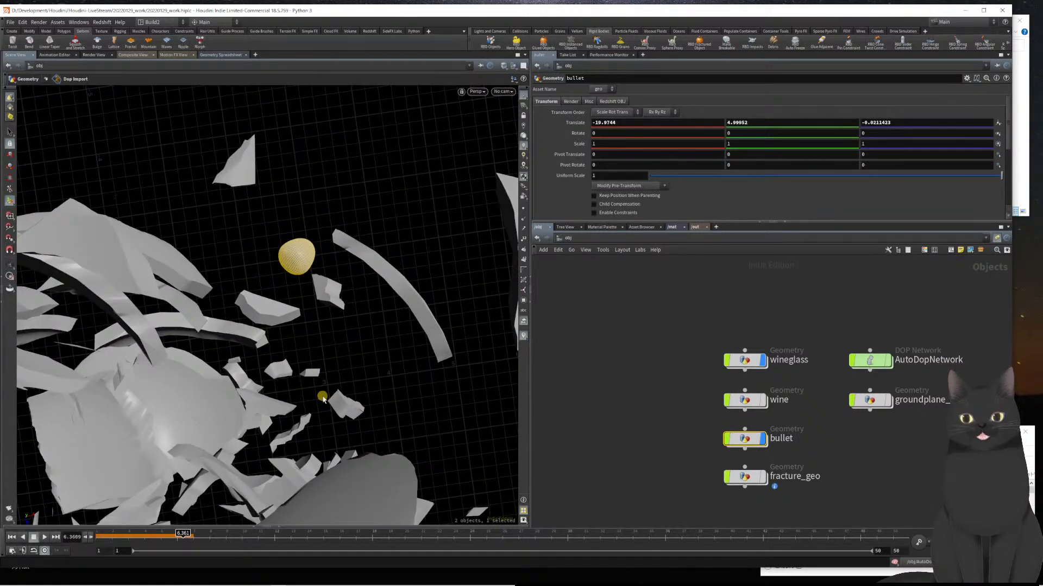
- Replay the simulation from the first frame, stop it near frame 7, and examine the bullet close up among the shards
{"action": "key", "text": "ctrl+Left"}
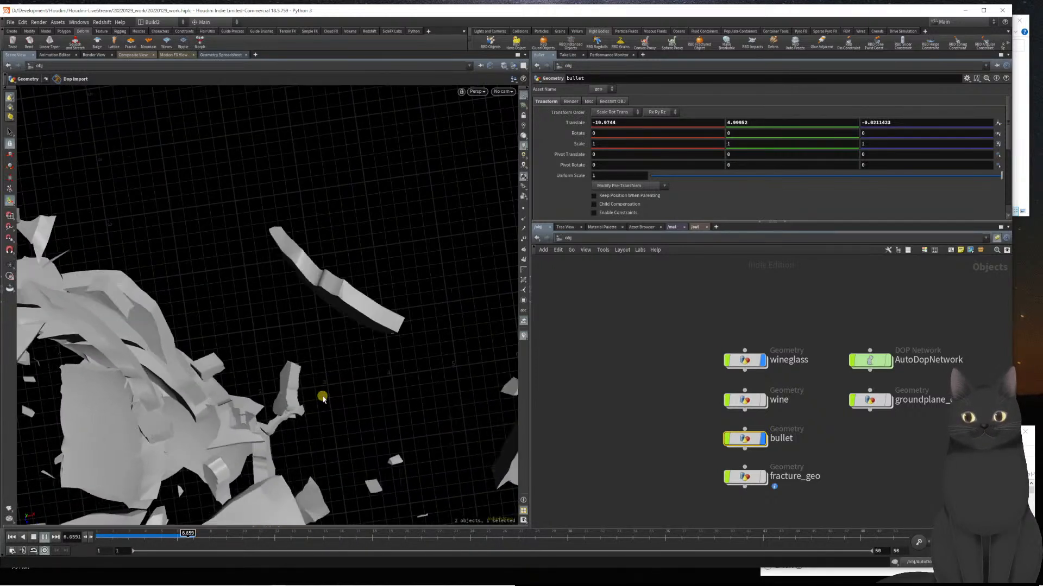
{"action": "key", "text": "Left"}
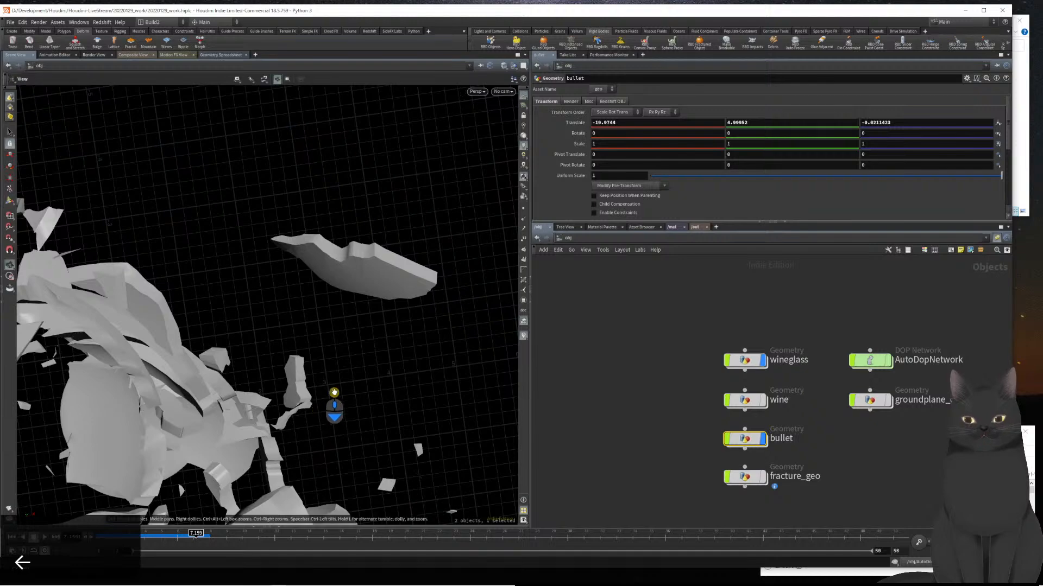
{"action": "scroll", "coordinate": [337, 399], "scroll_direction": "down", "scroll_amount": 10}
{"action": "scroll", "coordinate": [461, 368], "scroll_direction": "down", "scroll_amount": 10}
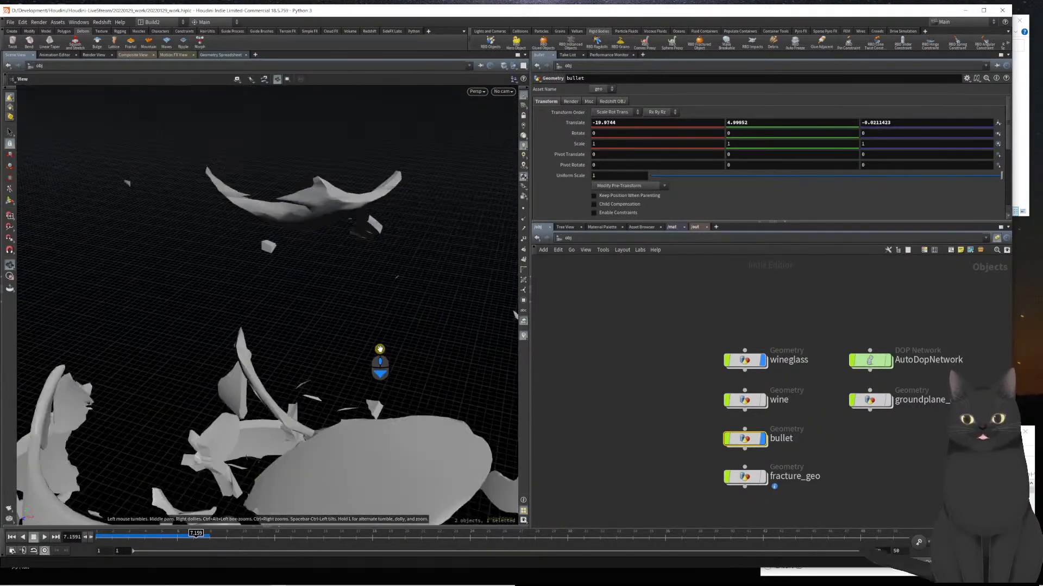
{"action": "scroll", "coordinate": [356, 338], "scroll_direction": "up", "scroll_amount": 10}
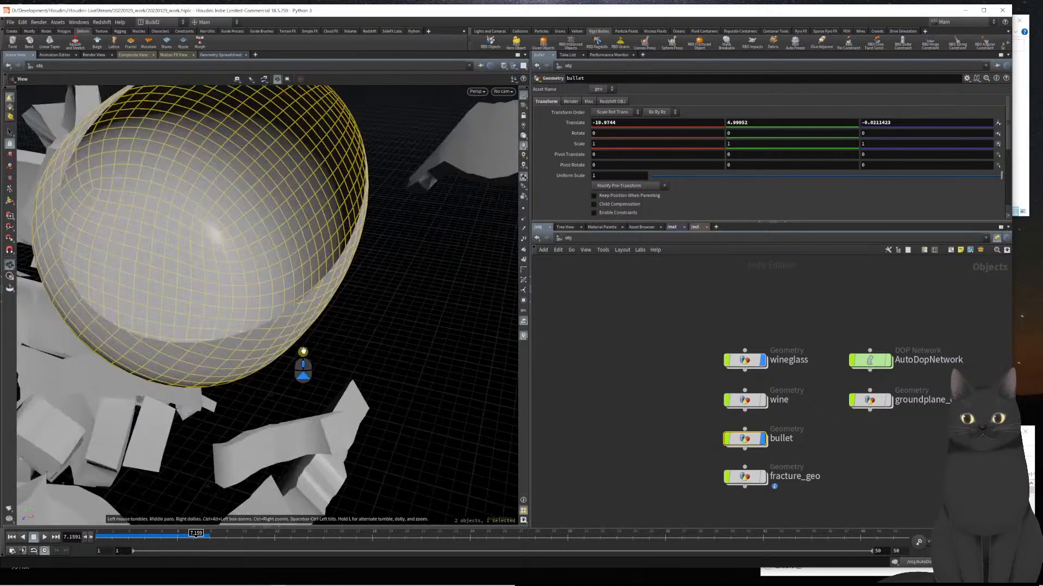
- Examine the bullet close up among the shards and the whole shattered glass from farther away
{"action": "scroll", "coordinate": [309, 347], "scroll_direction": "up", "scroll_amount": 10}
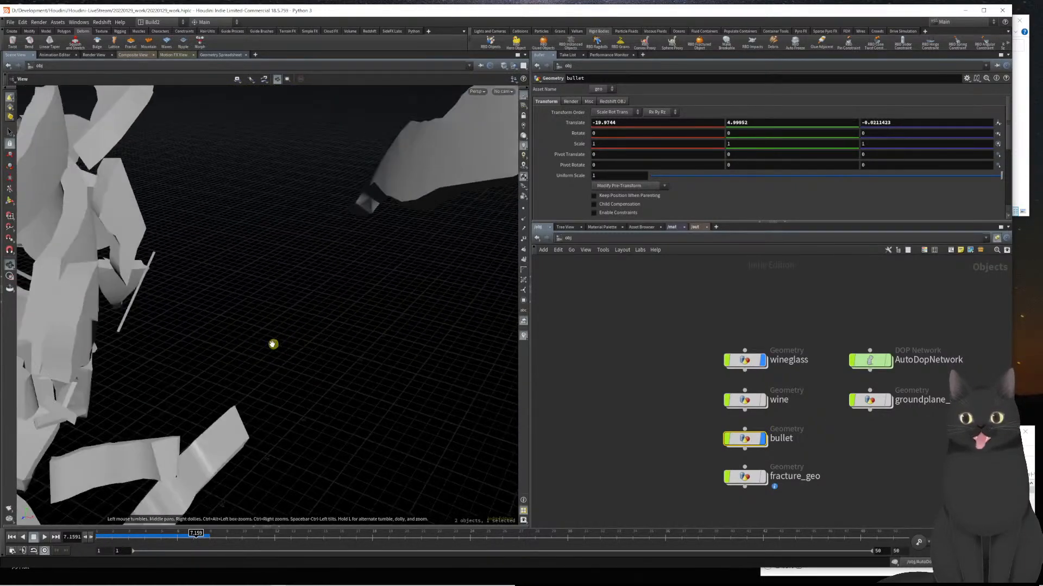
{"action": "middle_click_drag", "start_coordinate": [272, 344], "coordinate": [414, 350]}
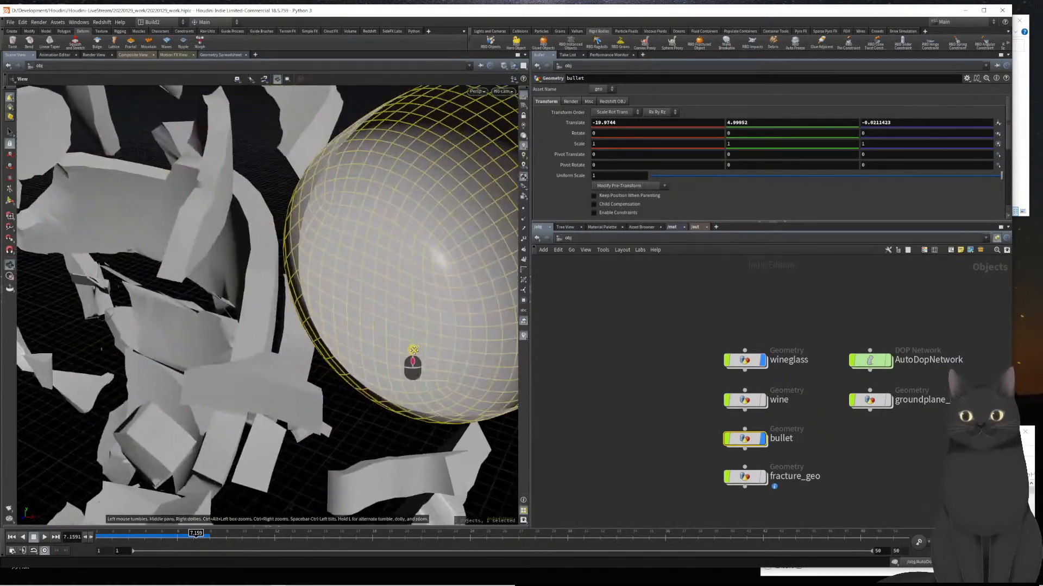
{"action": "scroll", "coordinate": [391, 352], "scroll_direction": "down", "scroll_amount": 15}
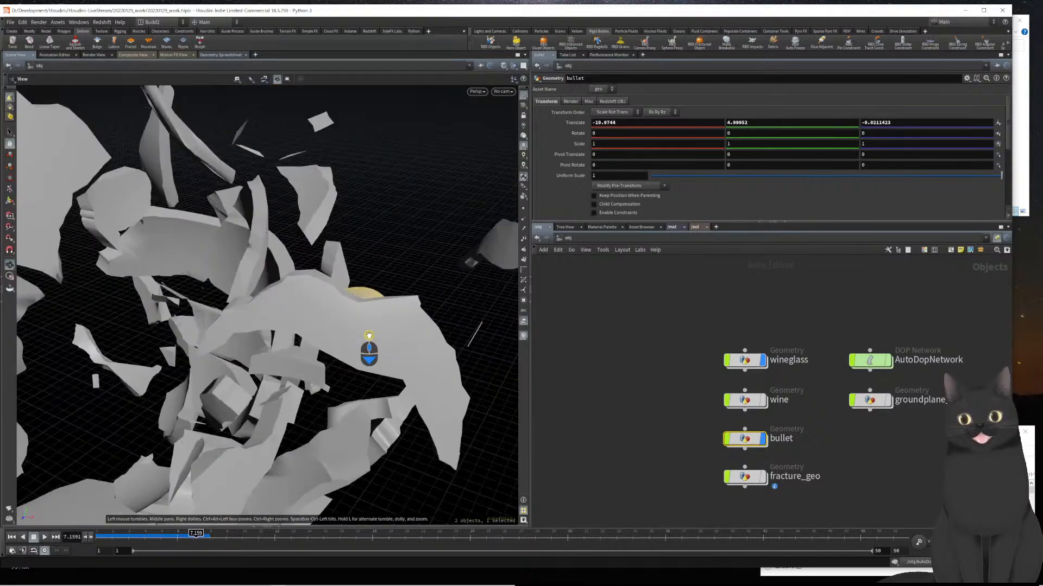
{"action": "scroll", "coordinate": [369, 335], "scroll_direction": "down", "scroll_amount": 10}
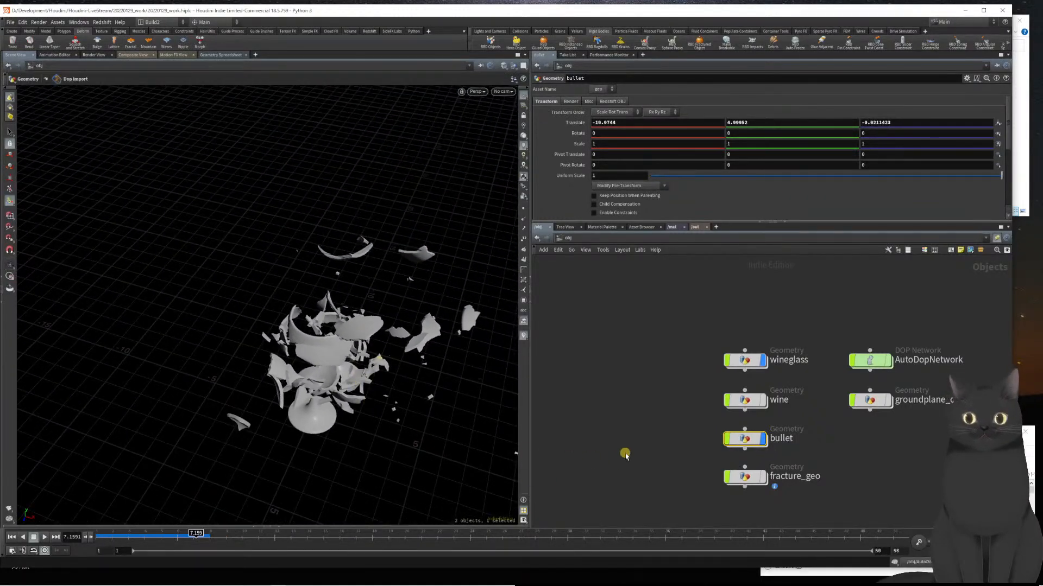
{"action": "left_click_drag", "start_coordinate": [390, 420], "coordinate": [392, 378]}
{"action": "left_click", "coordinate": [595, 463]}
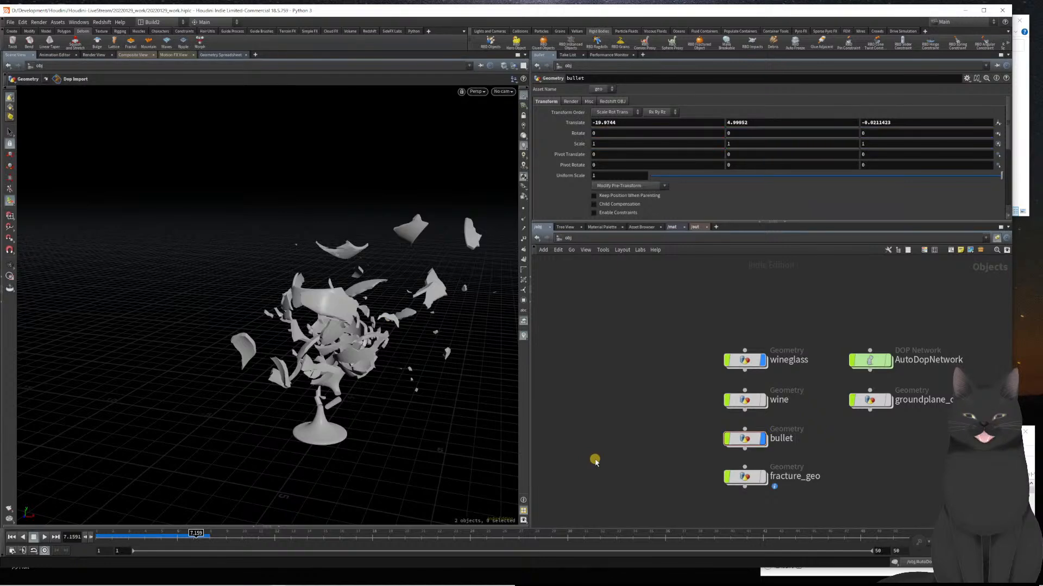
- Return to the first frame and set the bullet's translation to -20, 5, 0
{"action": "key", "text": "ctrl+Left"}
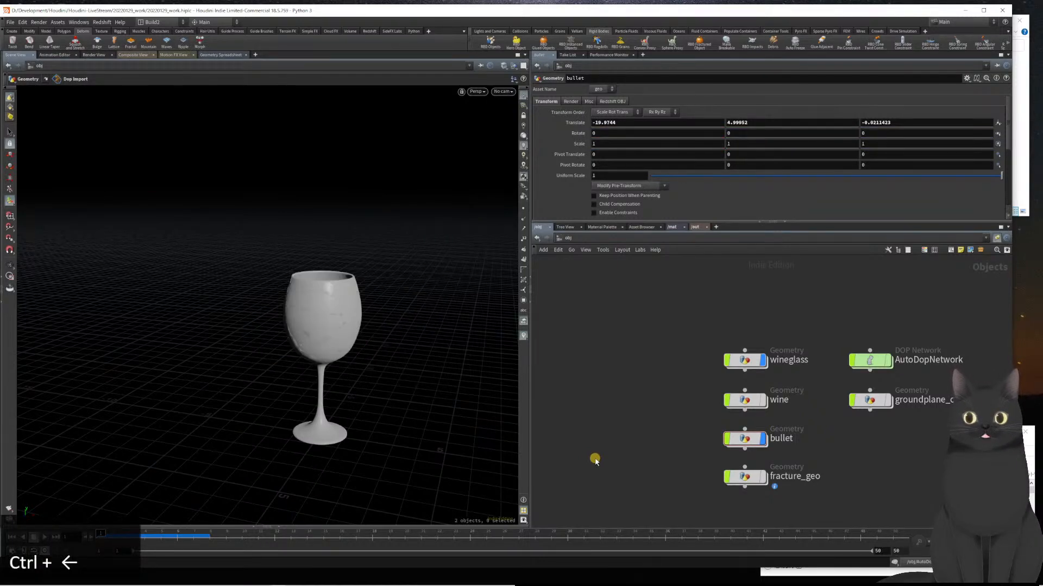
{"action": "scroll", "coordinate": [316, 366], "scroll_direction": "down", "scroll_amount": 5}
{"action": "left_click_drag", "start_coordinate": [317, 367], "coordinate": [248, 353], "text": "alt"}
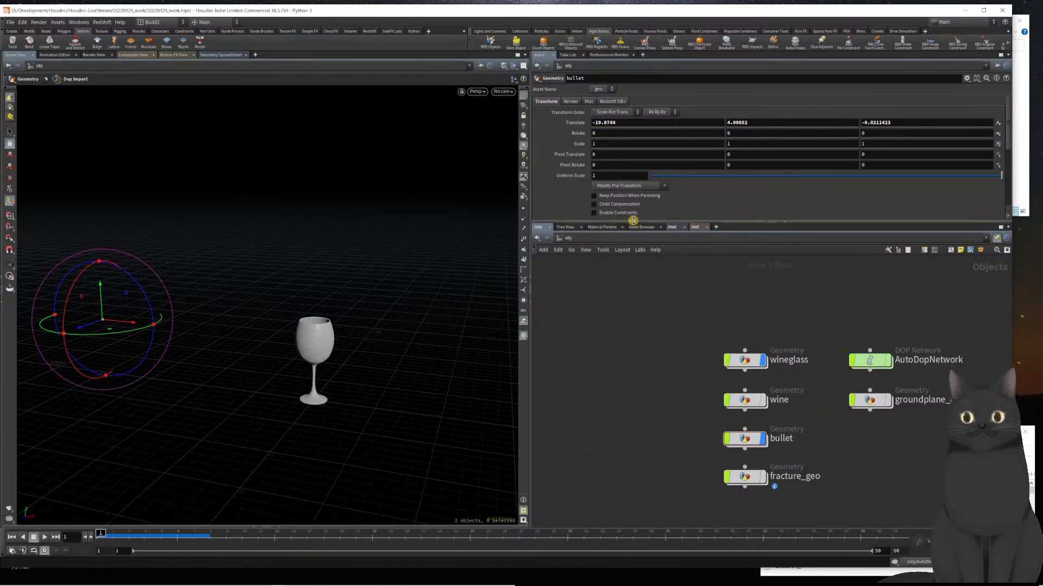
{"action": "double_click", "coordinate": [644, 126]}
{"action": "key", "text": "shift+Right"}
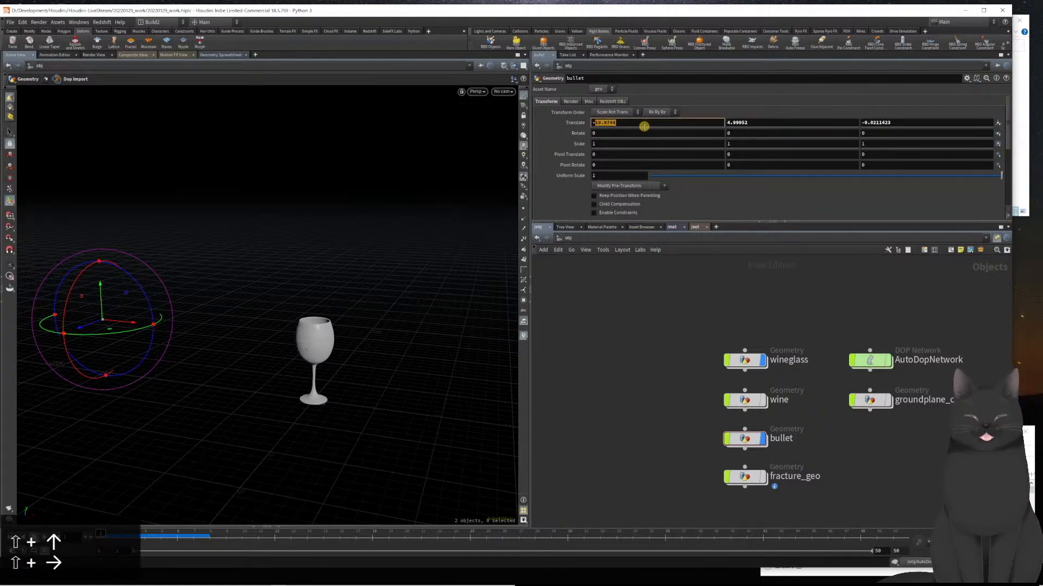
{"action": "key", "text": "Tab"}
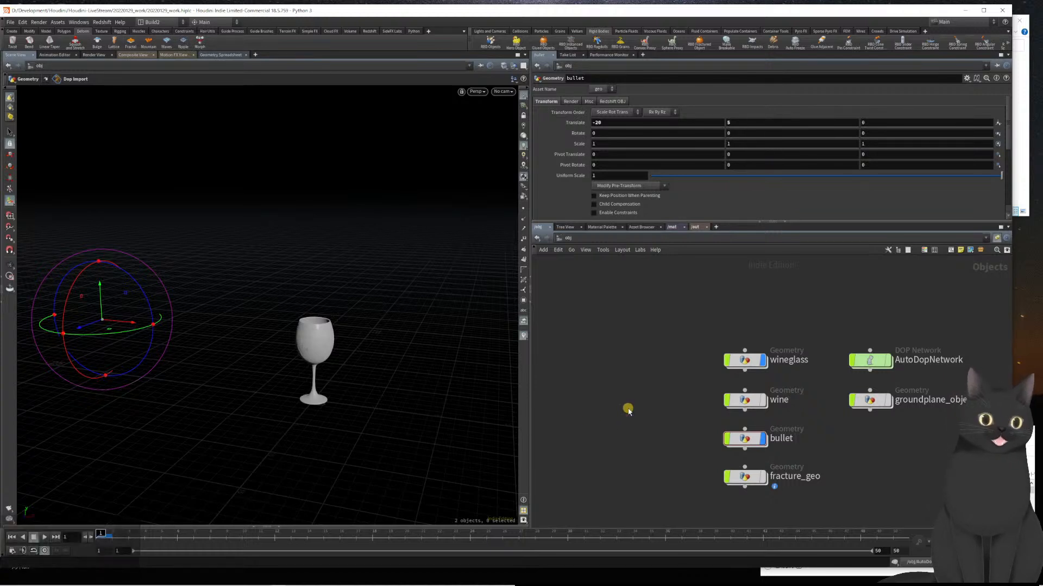
- Play the shattering simulation through, review the flying shards, and return to the first frame
{"action": "key", "text": "Up"}
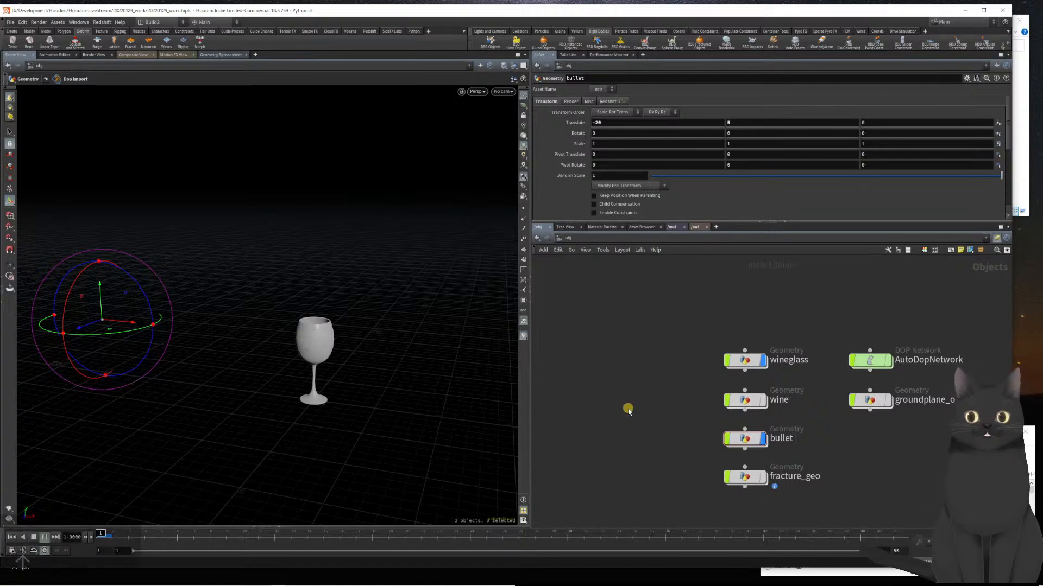
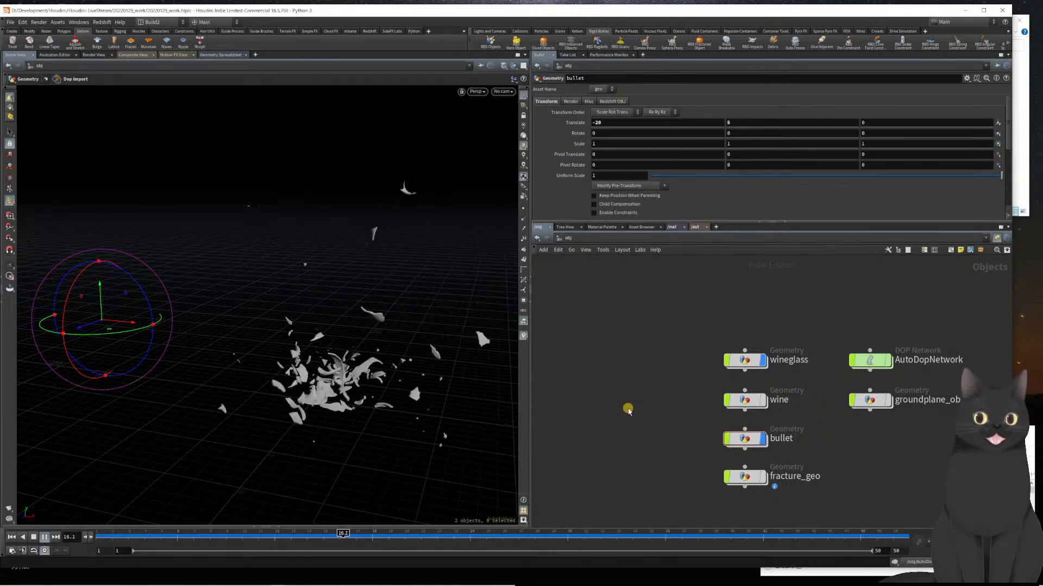
{"action": "key", "text": "Left"}
{"action": "key", "text": "Left"}
{"action": "key", "text": "Left"}
{"action": "key", "text": "Left"}
{"action": "key", "text": "Left"}
{"action": "key", "text": "Left"}
{"action": "key", "text": "Left"}
{"action": "key", "text": "Left"}
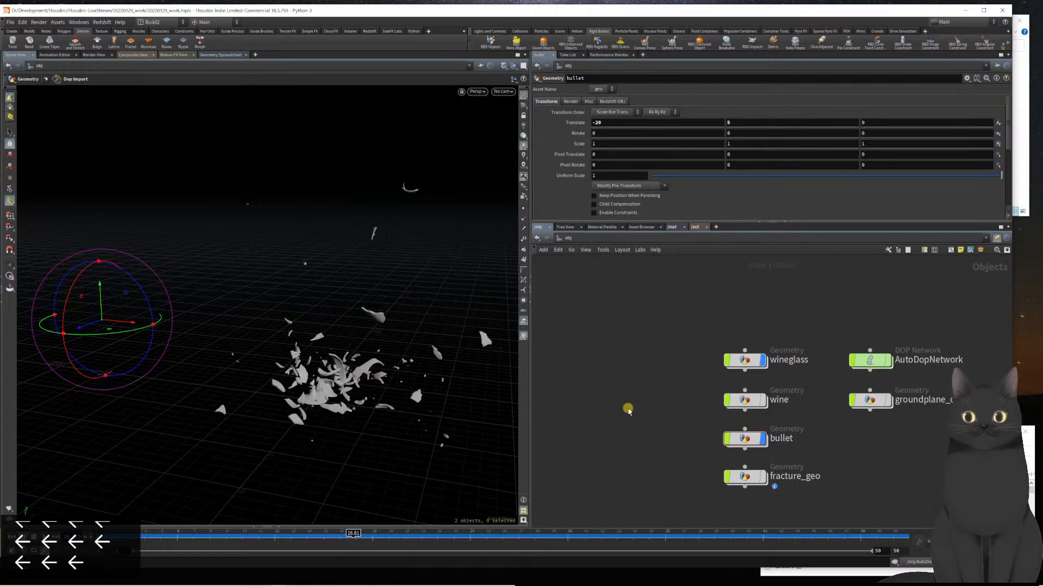
{"action": "key", "text": "ctrl+Left"}
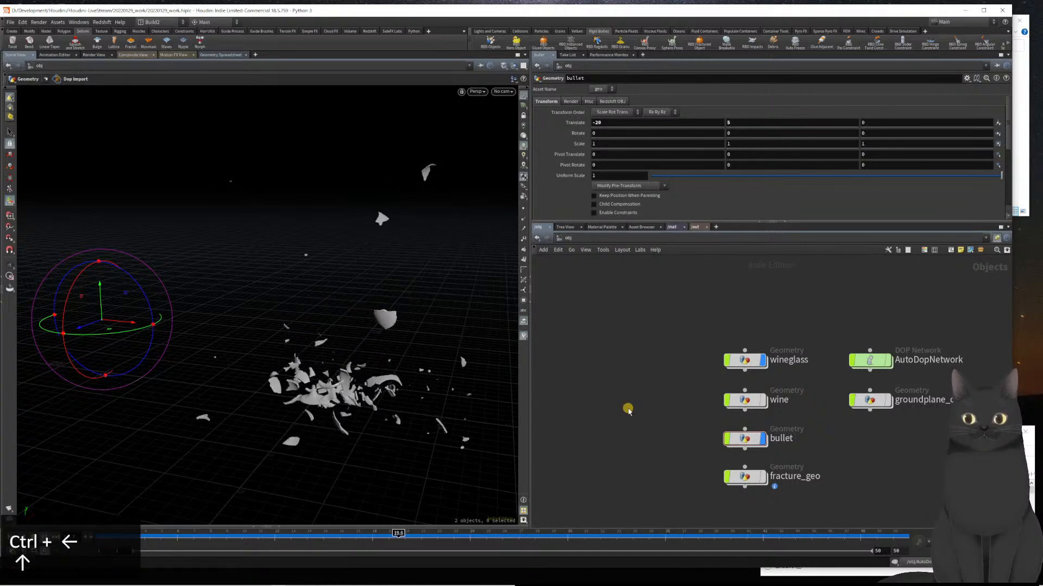
{"action": "key", "text": "ctrl+Left"}
{"action": "key", "text": "ctrl+Left"}
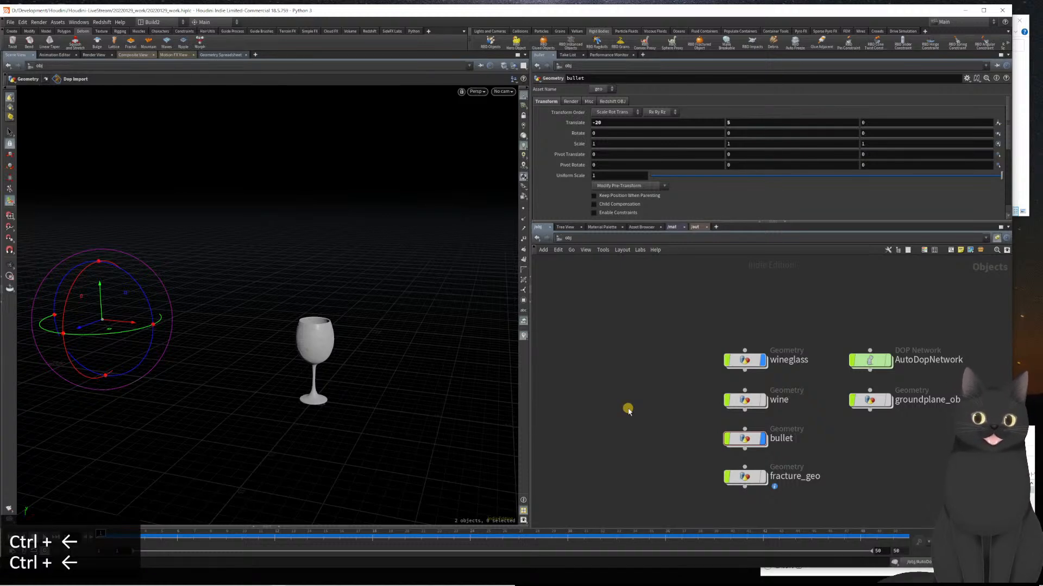
- Convert the wine object into a particle fluid with the FLIP Fluid from Object tool
{"action": "scroll", "coordinate": [332, 353], "scroll_direction": "up", "scroll_amount": 6, "text": "alt"}
{"action": "left_click_drag", "start_coordinate": [331, 353], "coordinate": [331, 365], "text": "alt"}
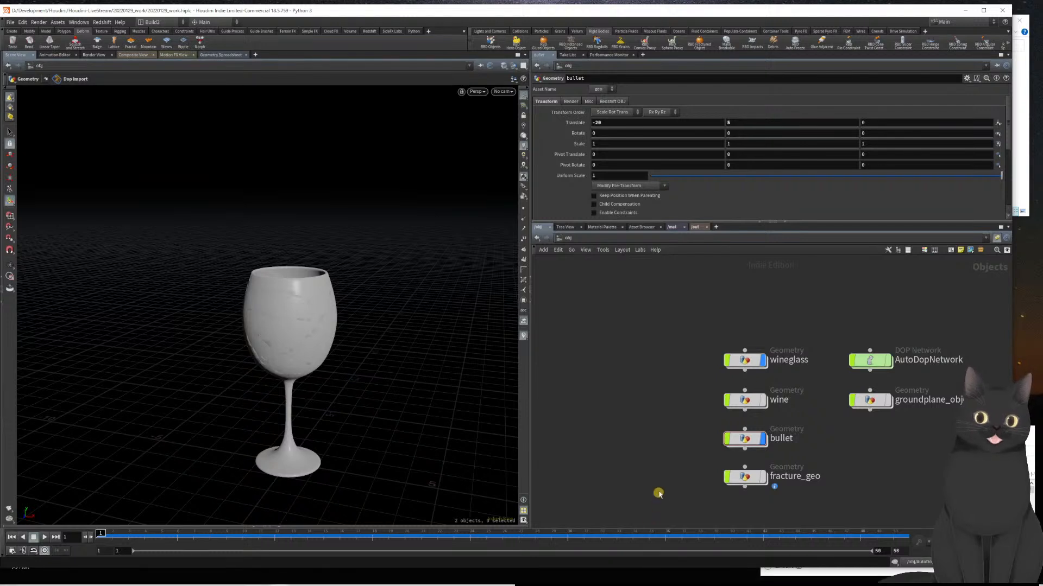
{"action": "scroll", "coordinate": [659, 481], "scroll_direction": "up", "scroll_amount": 5}
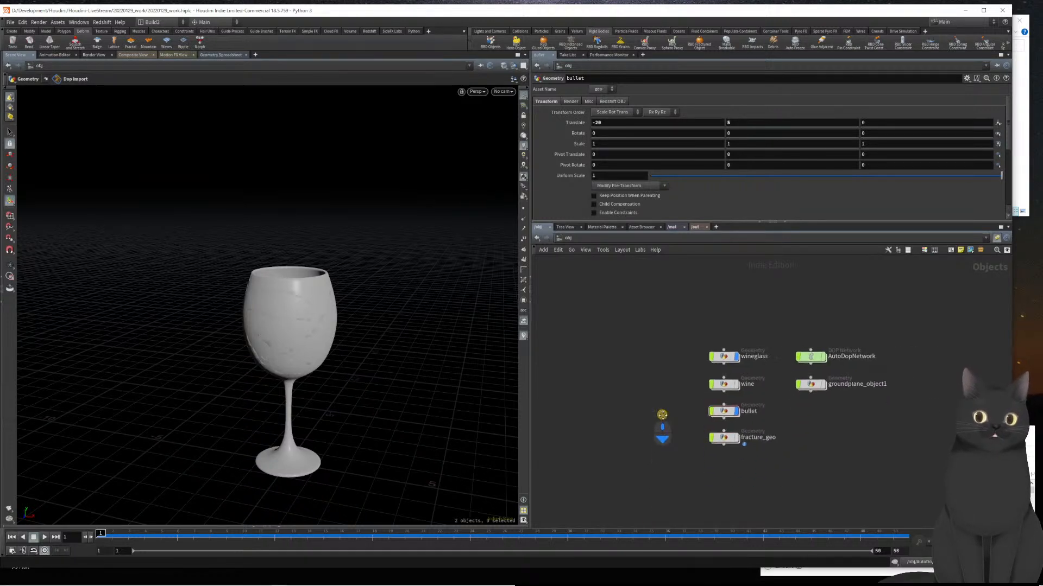
{"action": "scroll", "coordinate": [665, 436], "scroll_direction": "down", "scroll_amount": 3}
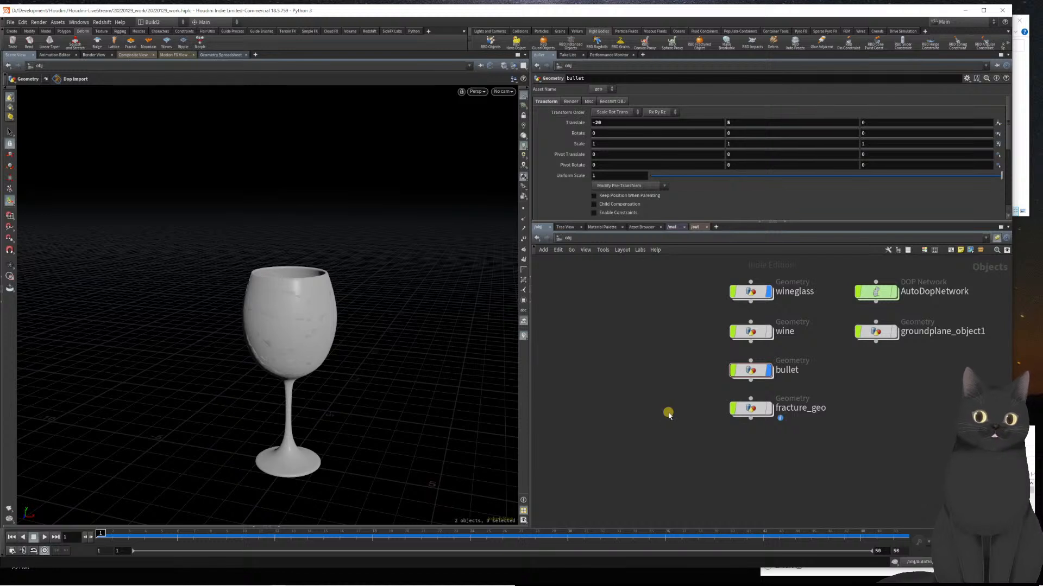
{"action": "scroll", "coordinate": [666, 419], "scroll_direction": "down", "scroll_amount": 2}
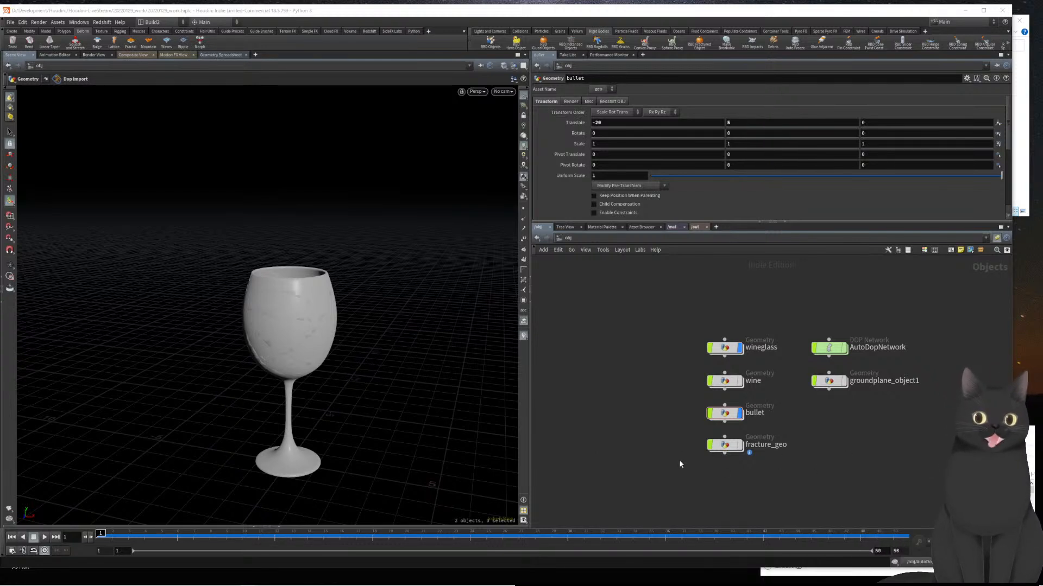
{"action": "mouse_move", "coordinate": [720, 388]}
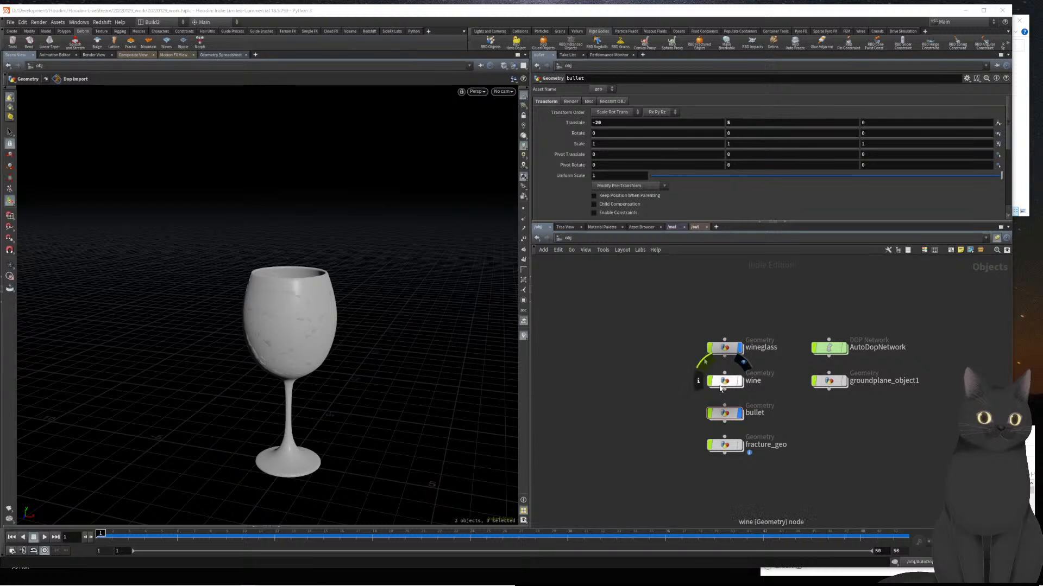
{"action": "left_click", "coordinate": [724, 383]}
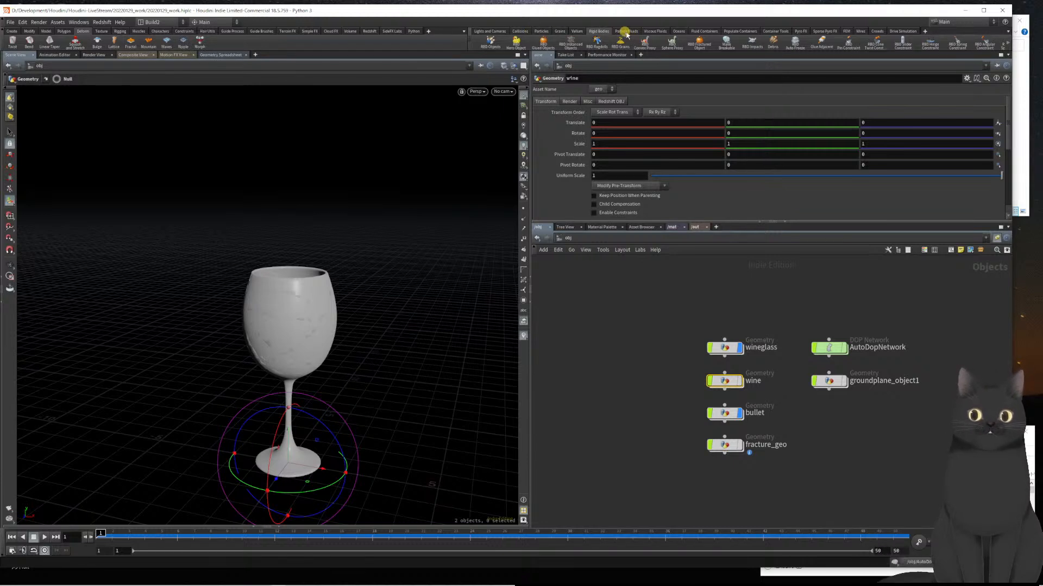
{"action": "left_click", "coordinate": [694, 31]}
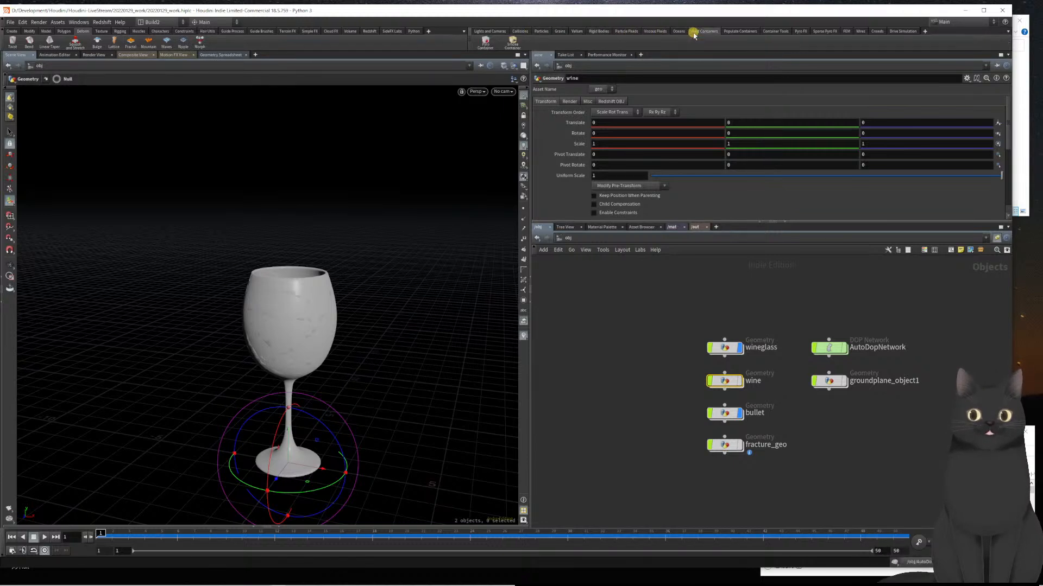
{"action": "left_click", "coordinate": [656, 32]}
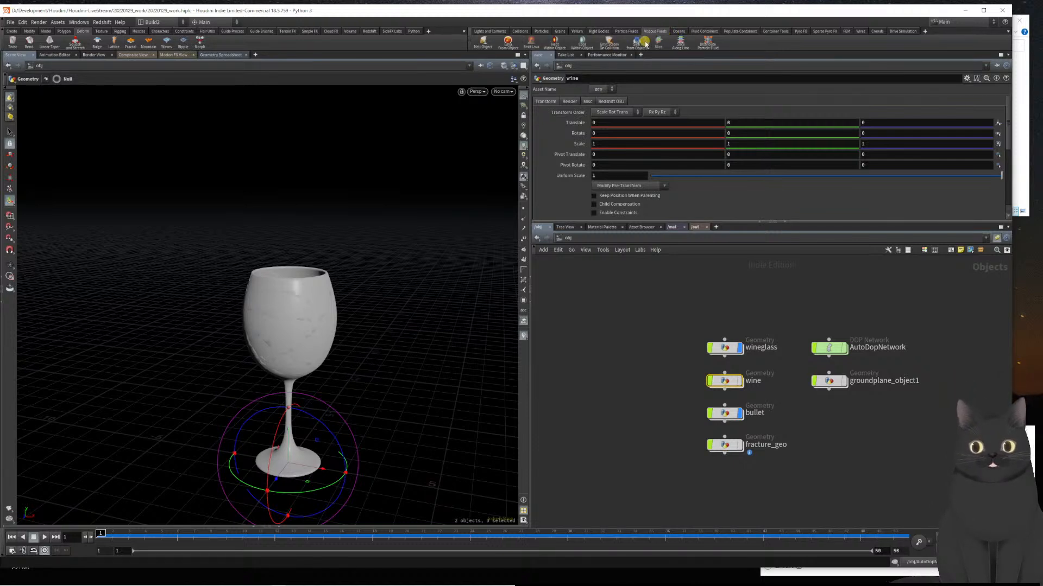
{"action": "left_click", "coordinate": [628, 31]}
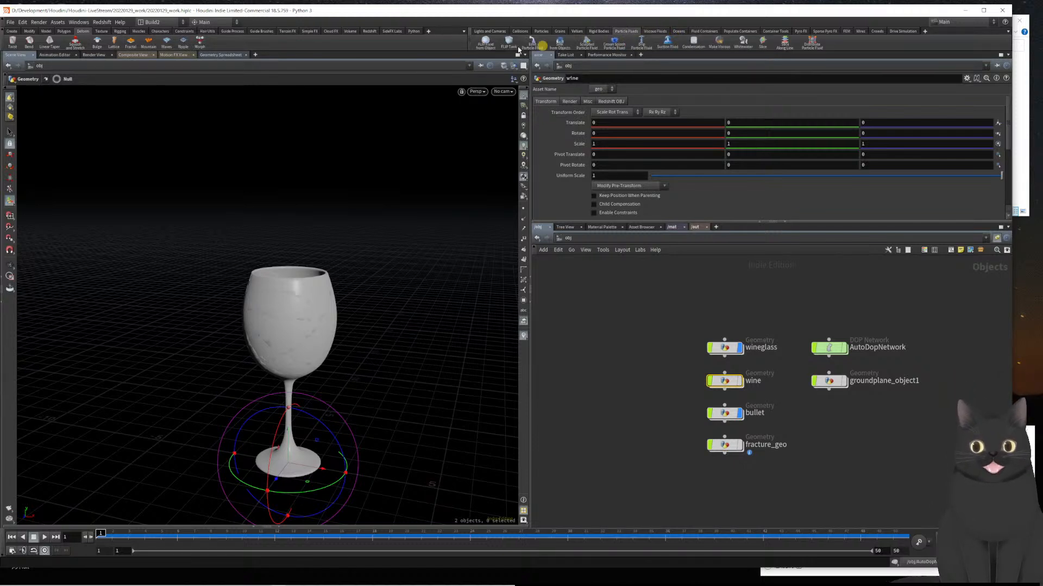
{"action": "left_click", "coordinate": [485, 47]}
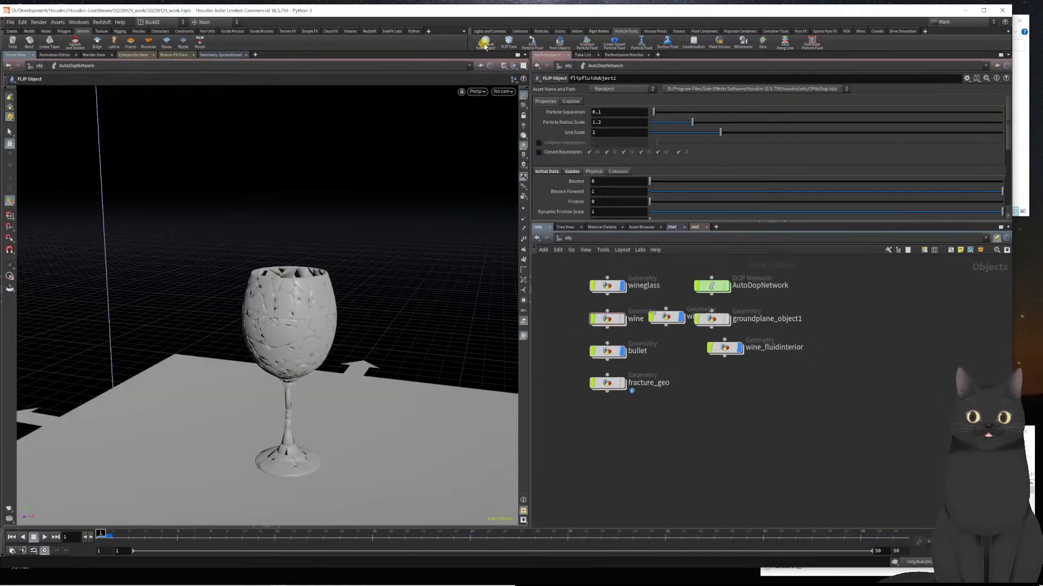
- Arrange the two new wine fluid object nodes in a column beneath groundplane_object1
{"action": "middle_click_drag", "start_coordinate": [705, 463], "coordinate": [791, 475]}
{"action": "left_click_drag", "start_coordinate": [749, 330], "coordinate": [794, 396]}
{"action": "left_click", "coordinate": [790, 437]}
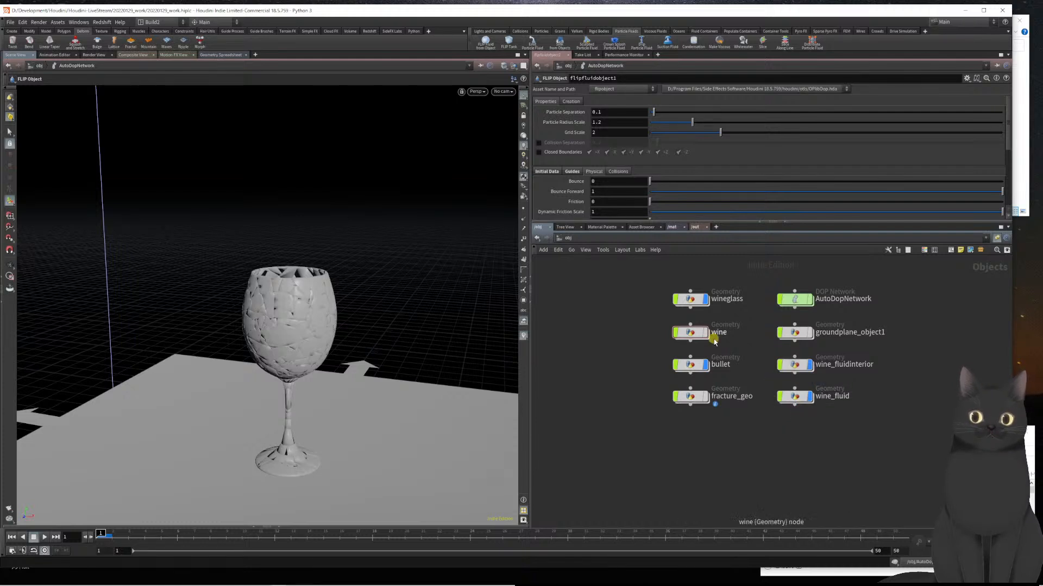
- Inspect the node networks inside the wine and wine_fluid objects, and return to the object level
{"action": "double_click", "coordinate": [694, 334]}
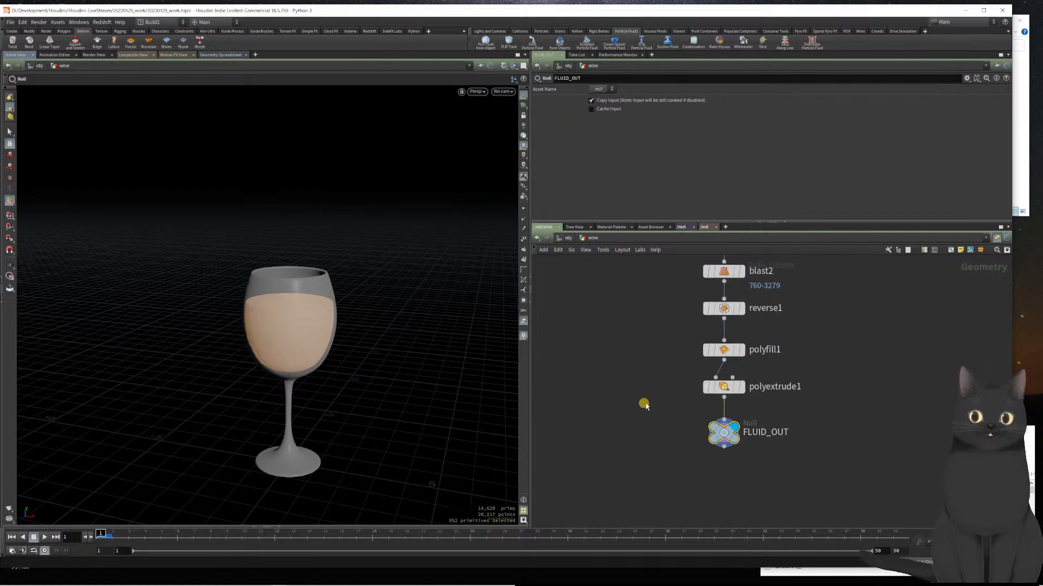
{"action": "key", "text": "u"}
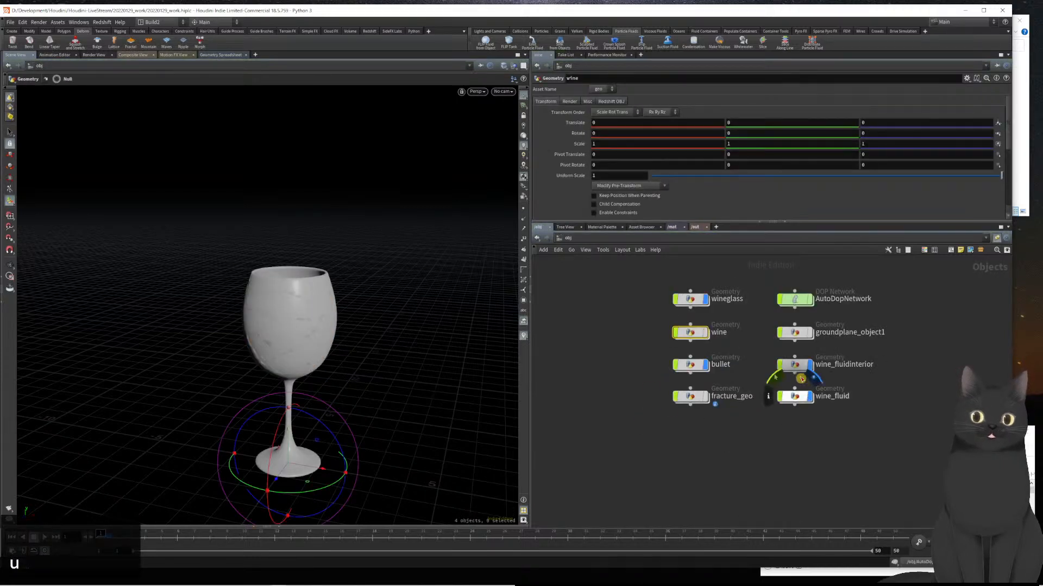
{"action": "key", "text": "u"}
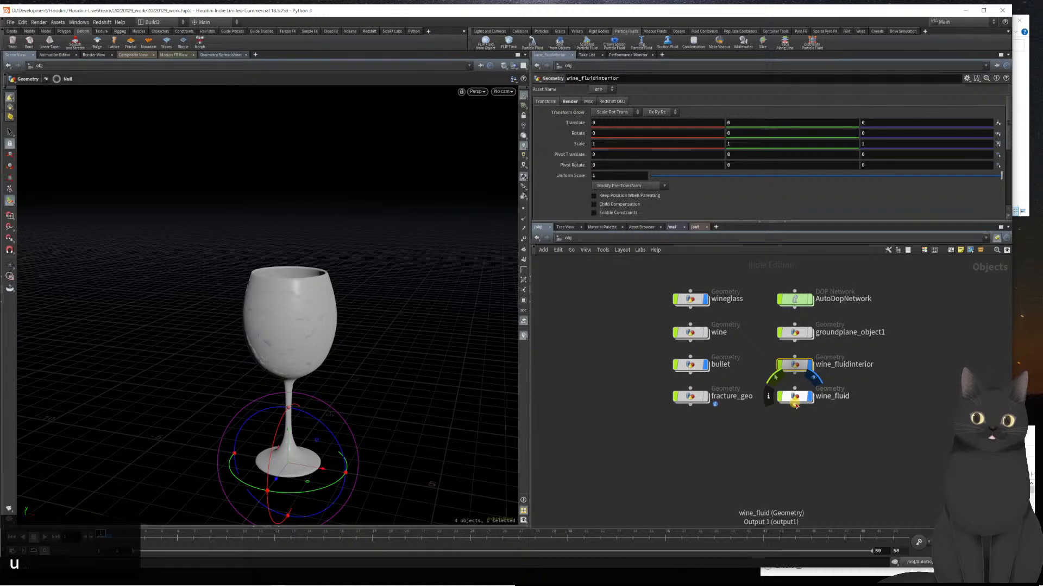
{"action": "double_click", "coordinate": [794, 397]}
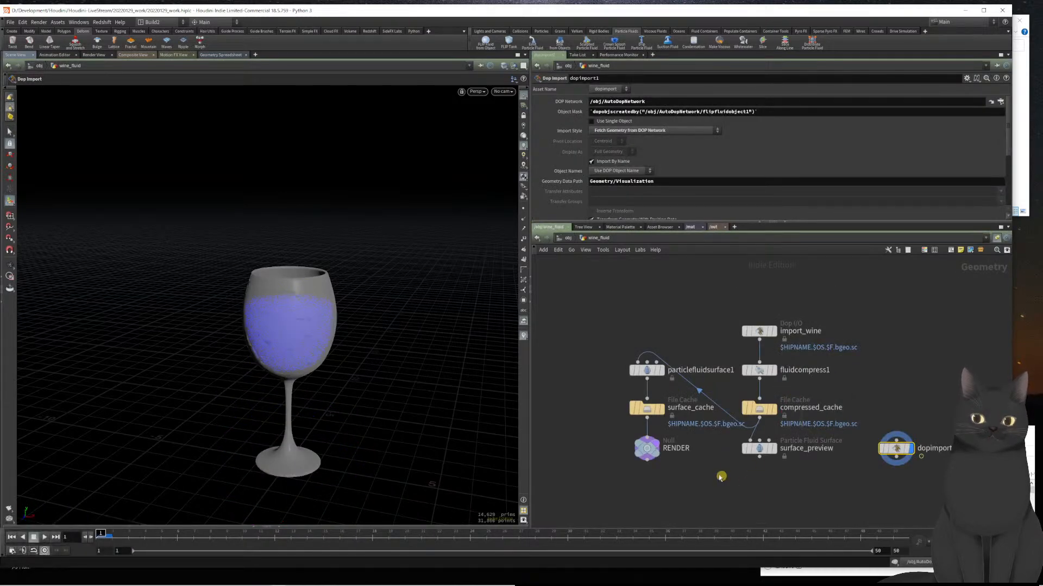
{"action": "key", "text": "u"}
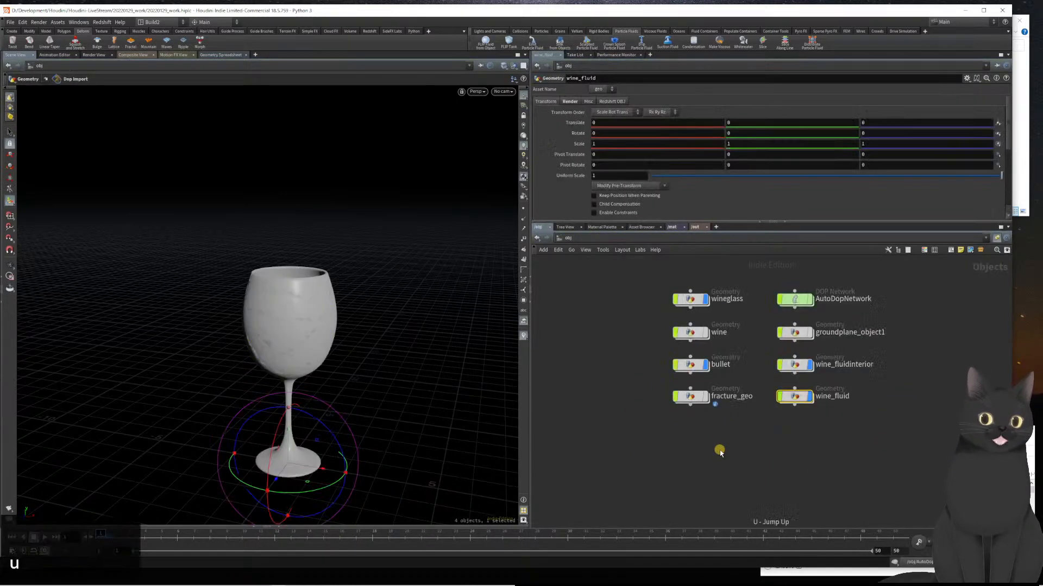
- Open the contents of the AutoDopNetwork node
{"action": "left_click", "coordinate": [793, 300]}
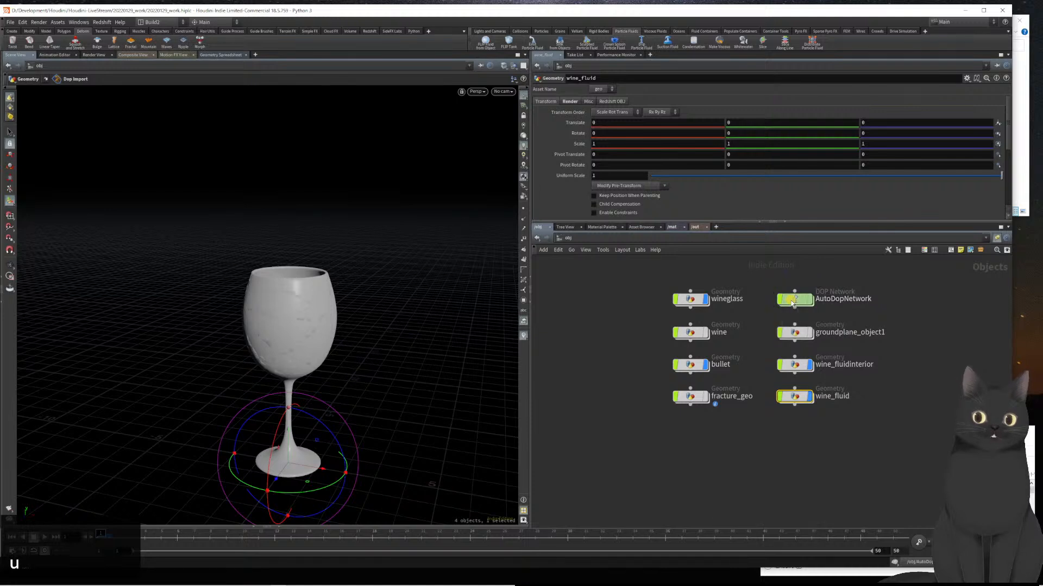
{"action": "double_click", "coordinate": [793, 300]}
{"action": "scroll", "coordinate": [869, 391], "scroll_direction": "down", "scroll_amount": 3}
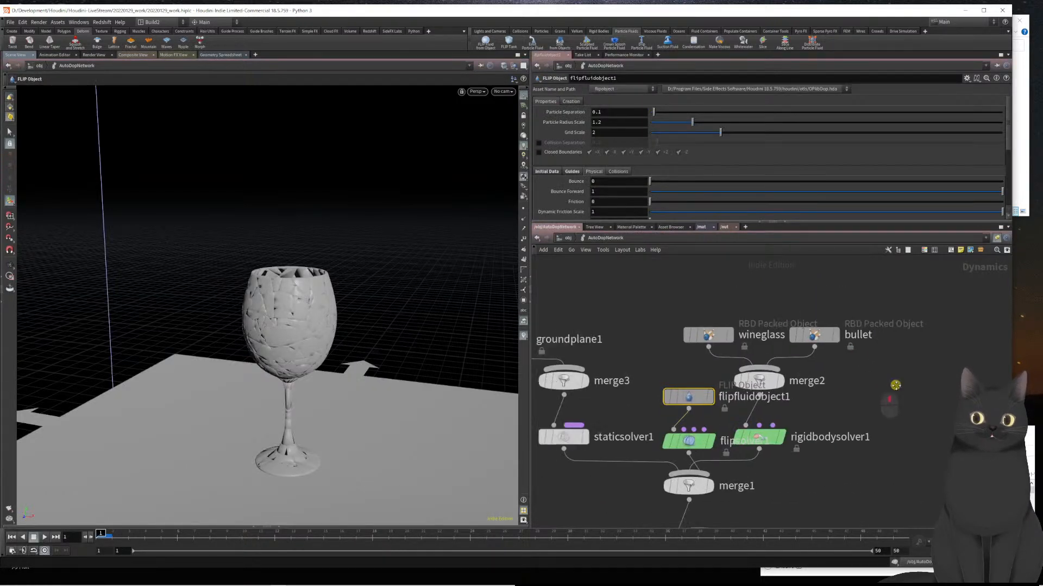
{"action": "middle_click_drag", "start_coordinate": [904, 470], "coordinate": [861, 400]}
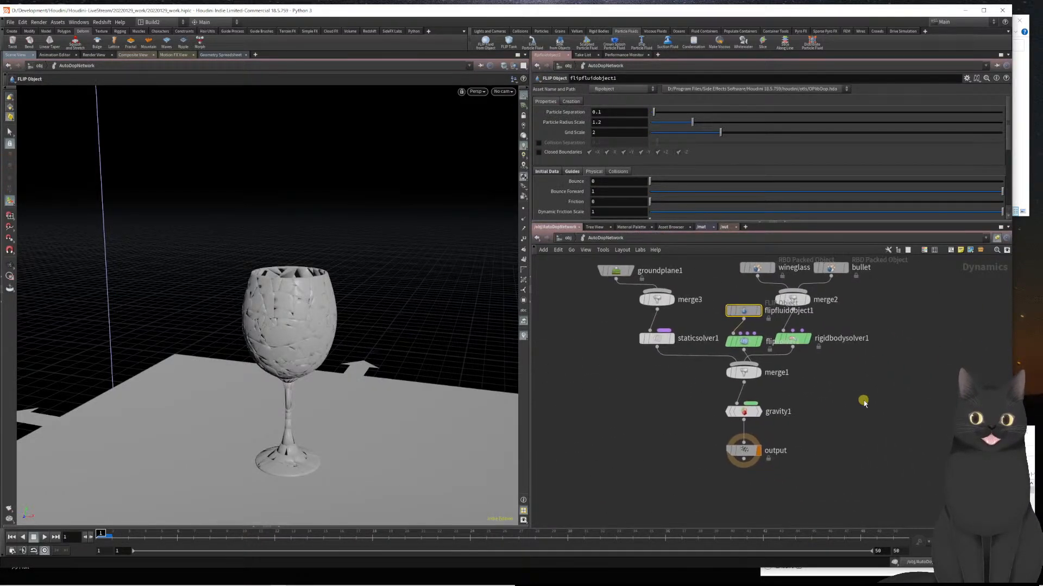
{"action": "middle_click_drag", "start_coordinate": [634, 436], "coordinate": [655, 465]}
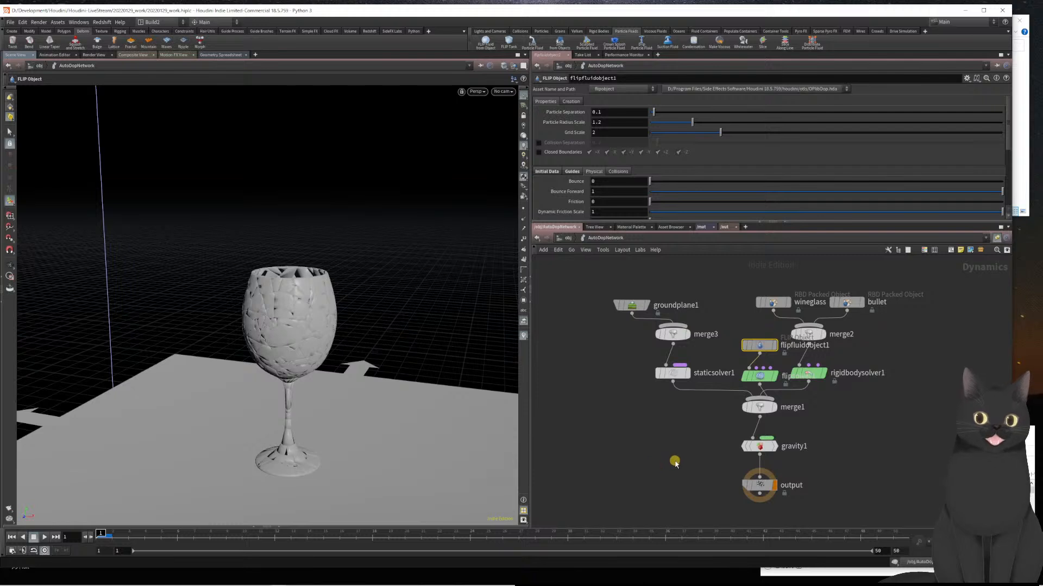
- Spread the ground plane, rigid body and FLIP solver branches into separate columns above the merge1 node
{"action": "left_click_drag", "start_coordinate": [577, 298], "coordinate": [676, 413]}
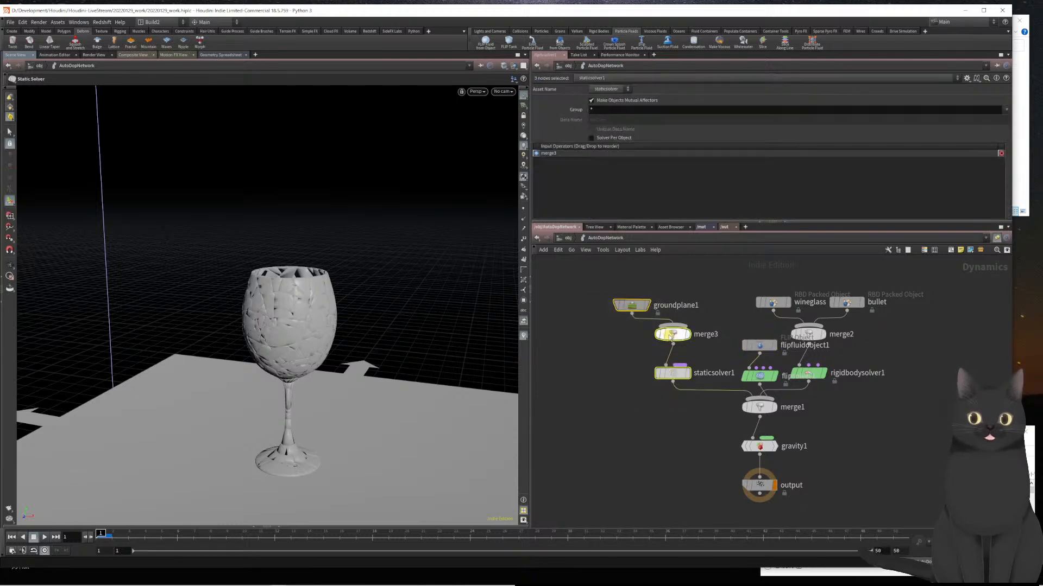
{"action": "left_click_drag", "start_coordinate": [658, 340], "coordinate": [616, 365]}
{"action": "left_click_drag", "start_coordinate": [711, 332], "coordinate": [761, 379]}
{"action": "left_click_drag", "start_coordinate": [761, 380], "coordinate": [922, 395]}
{"action": "left_click_drag", "start_coordinate": [815, 329], "coordinate": [729, 343]}
{"action": "key", "text": "Escape"}
{"action": "left_click_drag", "start_coordinate": [715, 288], "coordinate": [767, 367]}
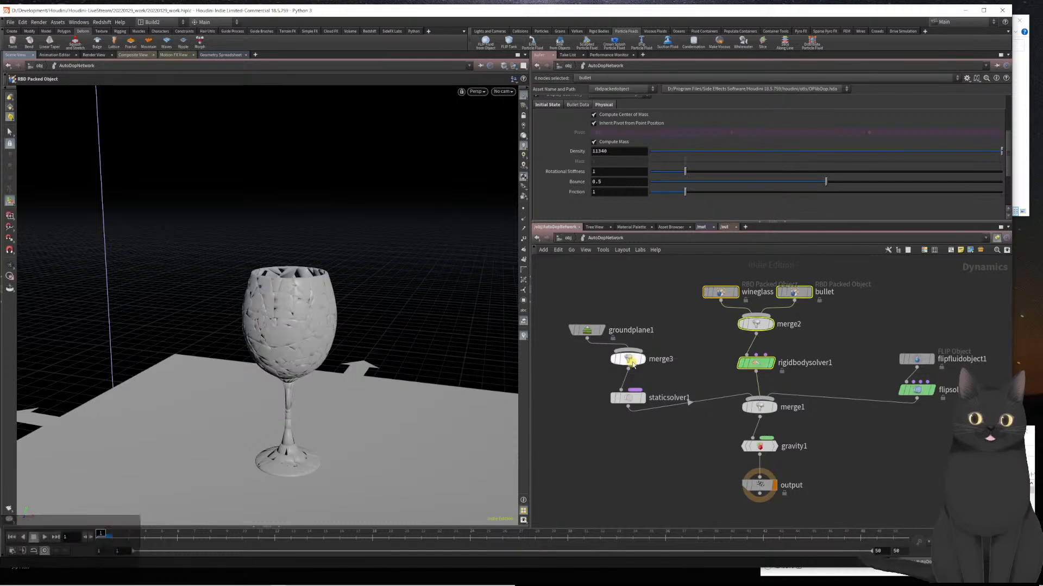
{"action": "left_click_drag", "start_coordinate": [585, 302], "coordinate": [642, 381]}
{"action": "middle_click_drag", "start_coordinate": [887, 454], "coordinate": [817, 439]}
{"action": "left_click_drag", "start_coordinate": [845, 405], "coordinate": [739, 332]}
{"action": "mouse_move", "coordinate": [776, 396]}
{"action": "left_mouse_down"}
{"action": "mouse_move", "coordinate": [797, 378]}
{"action": "mouse_move", "coordinate": [773, 379]}
{"action": "left_mouse_up"}
{"action": "left_click", "coordinate": [789, 435]}
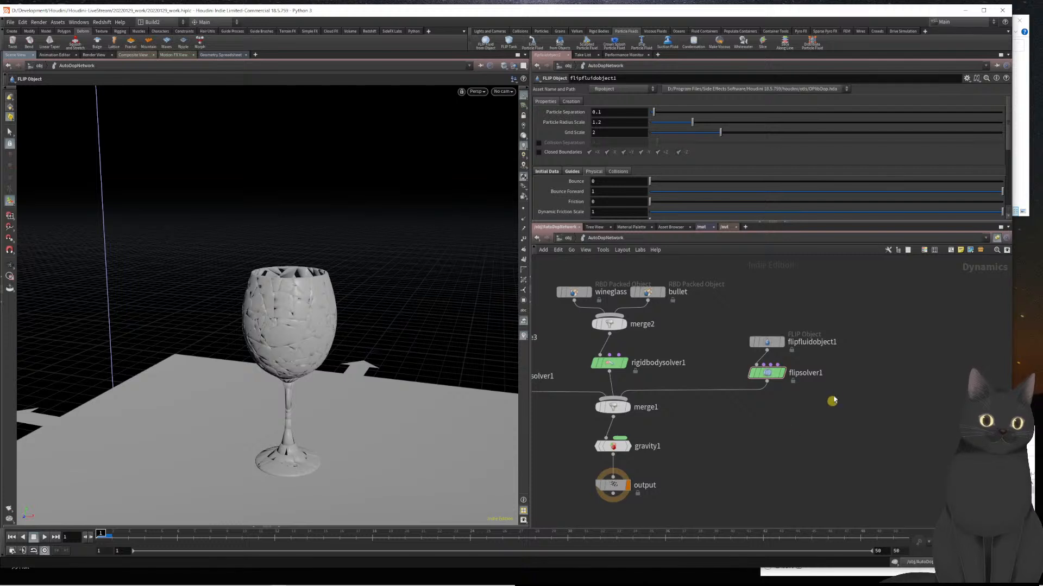
- Set the Particle Separation of flipfluidobject1 to 0.05
{"action": "left_click_drag", "start_coordinate": [854, 356], "coordinate": [742, 326]}
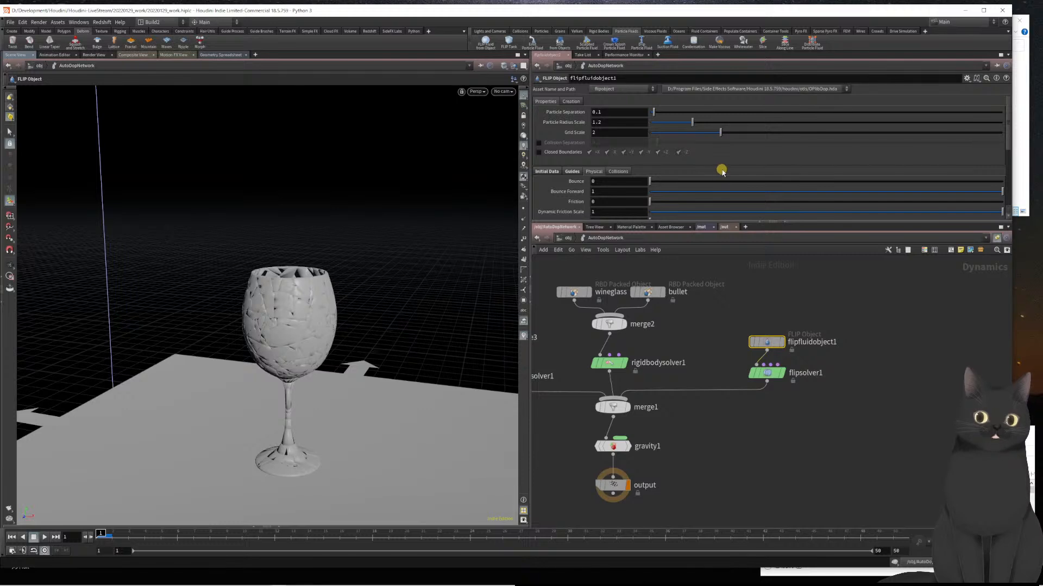
{"action": "key", "text": "Escape"}
{"action": "left_click_drag", "start_coordinate": [361, 323], "coordinate": [315, 371]}
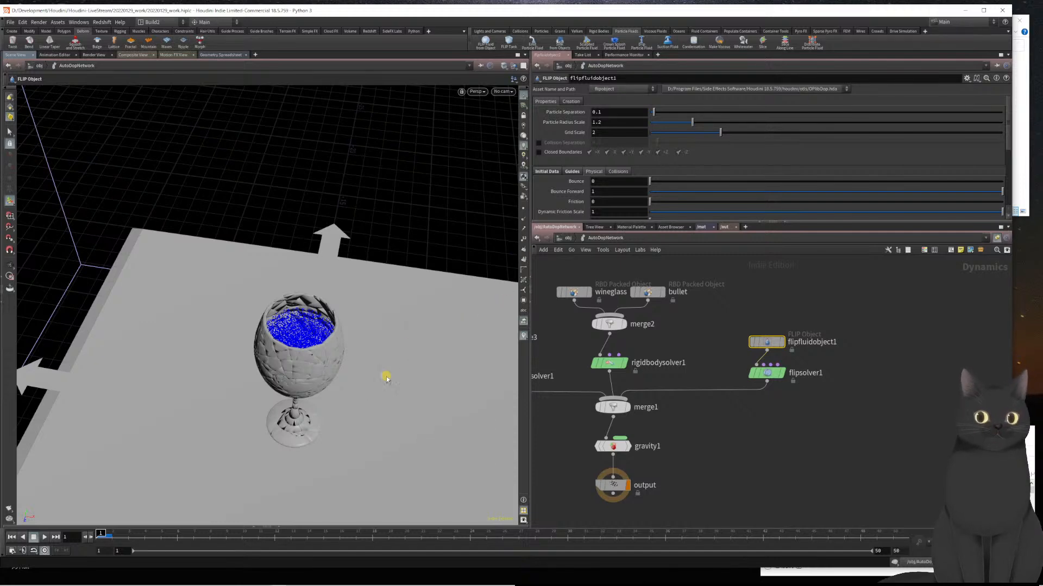
{"action": "key", "text": "Escape"}
{"action": "left_click_drag", "start_coordinate": [380, 386], "coordinate": [344, 340]}
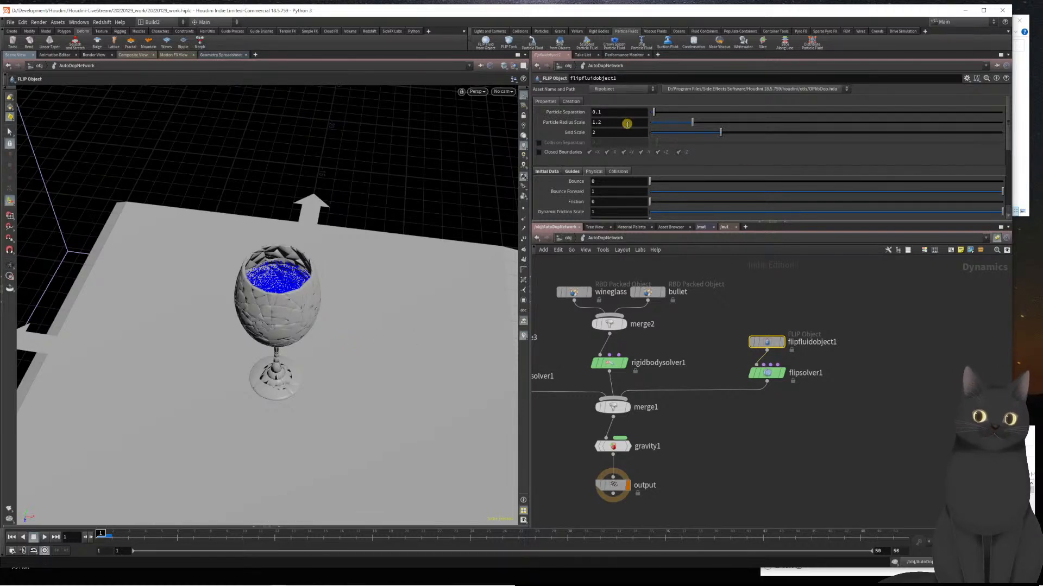
{"action": "double_click", "coordinate": [612, 110]}
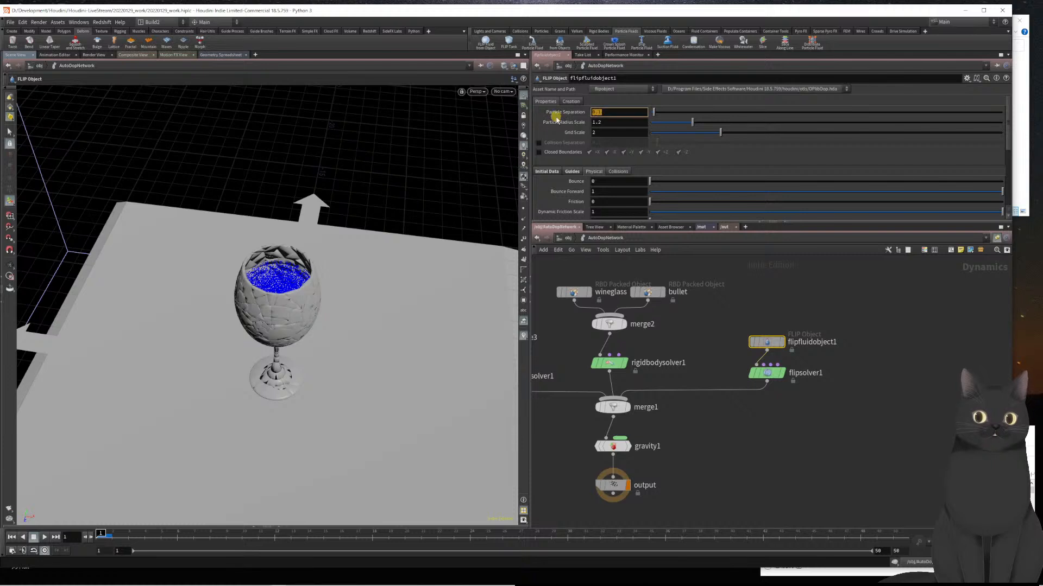
{"action": "type", "text": "0.05"}
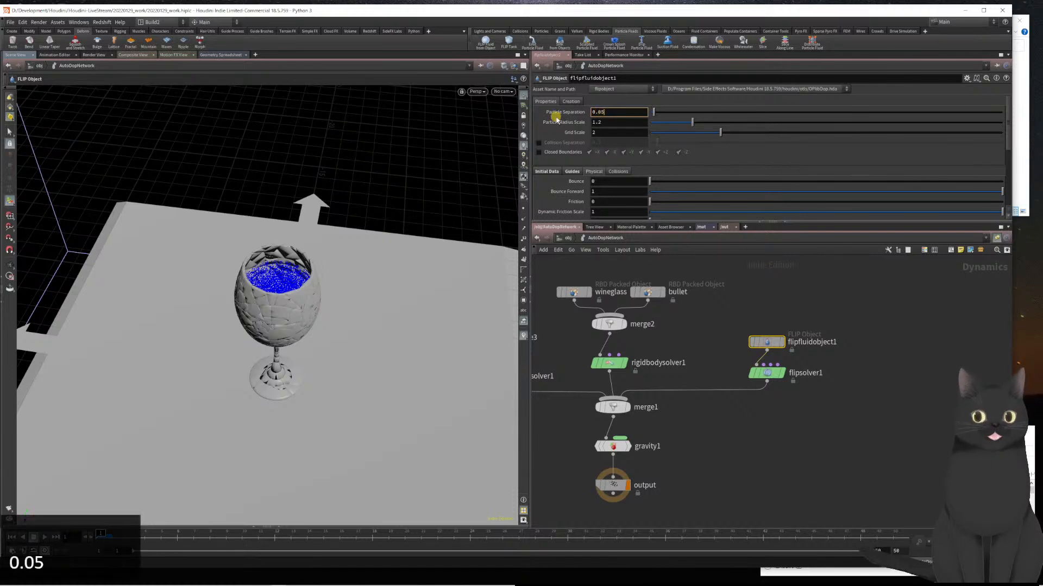
{"action": "key", "text": "Return"}
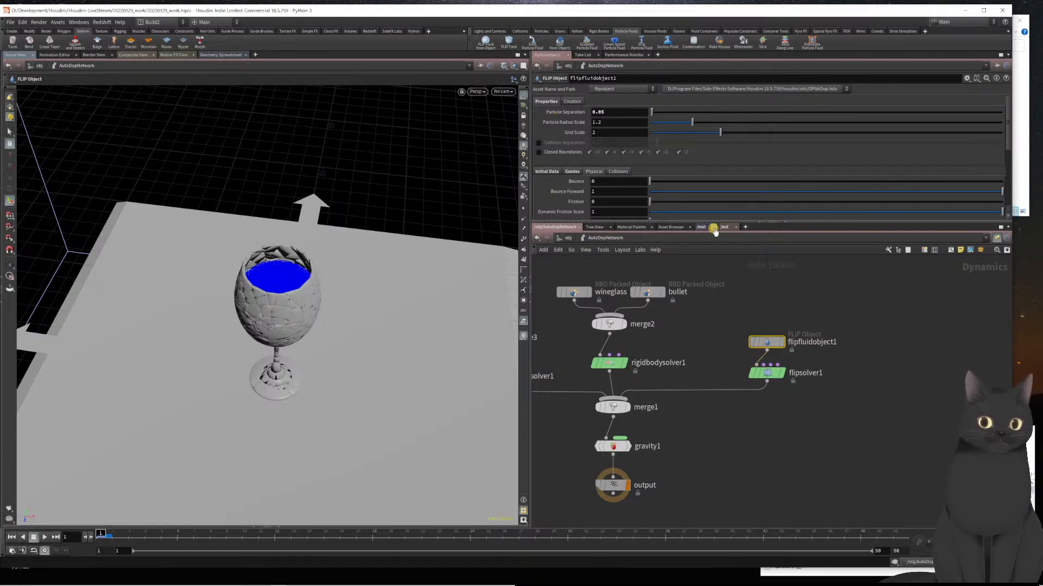
- In flipsolver1's particle motion settings, enable Add ID Attribute and turn off Reseed Particles
{"action": "left_click", "coordinate": [772, 372]}
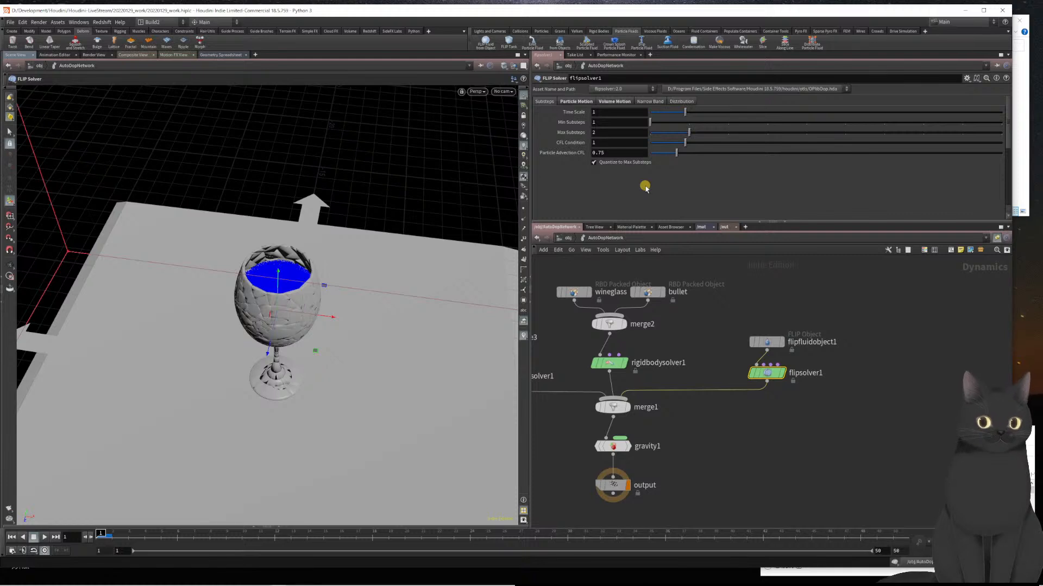
{"action": "left_click", "coordinate": [570, 102]}
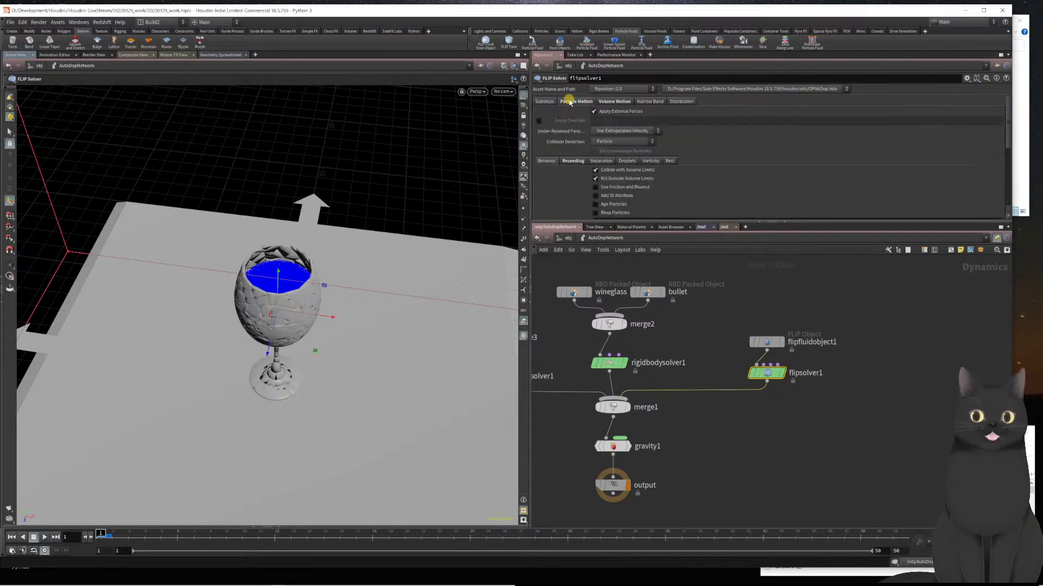
{"action": "scroll", "coordinate": [652, 163], "scroll_direction": "down", "scroll_amount": 1}
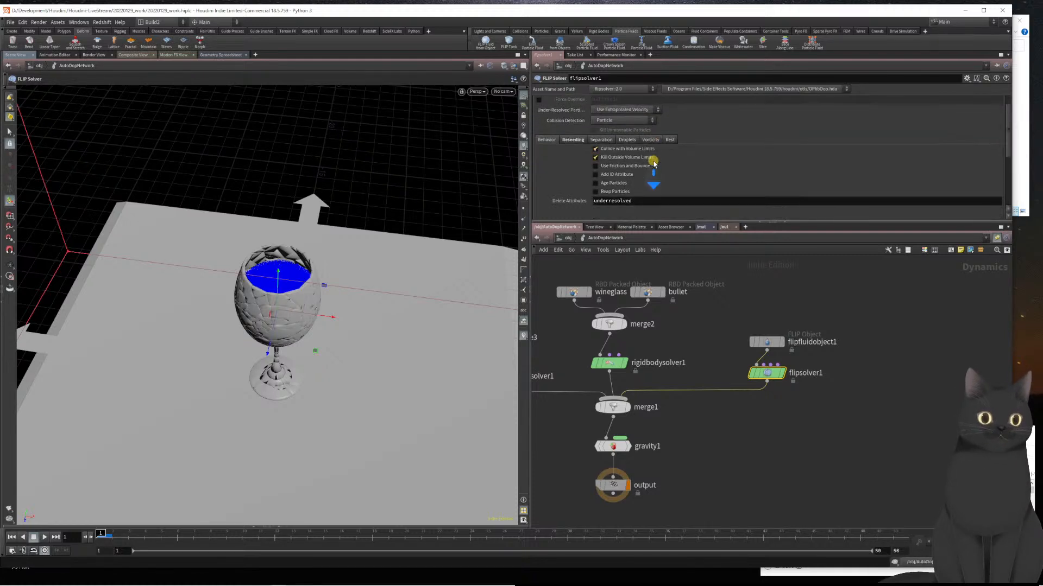
{"action": "left_click", "coordinate": [595, 175]}
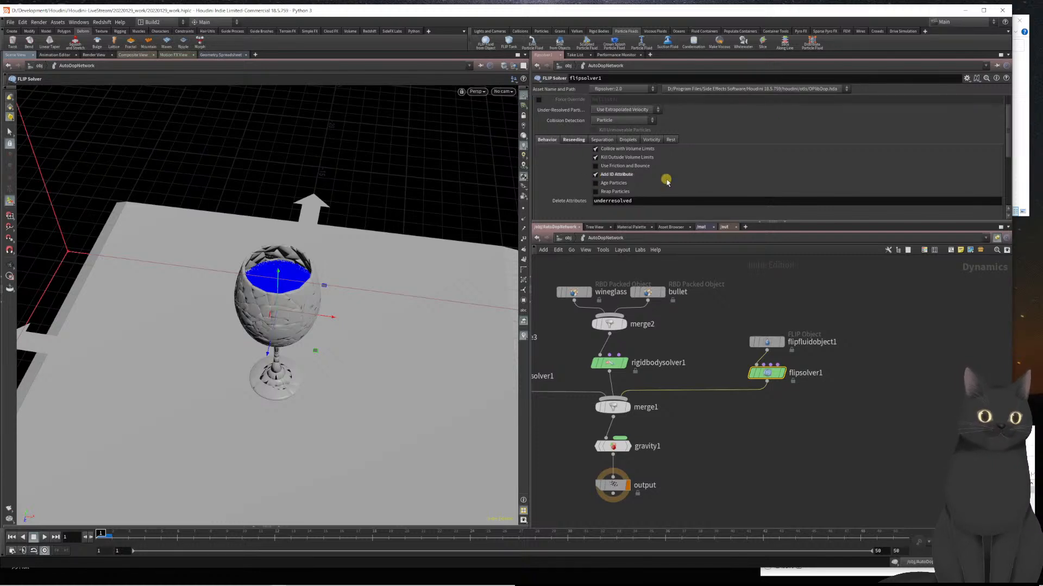
{"action": "left_click", "coordinate": [569, 140]}
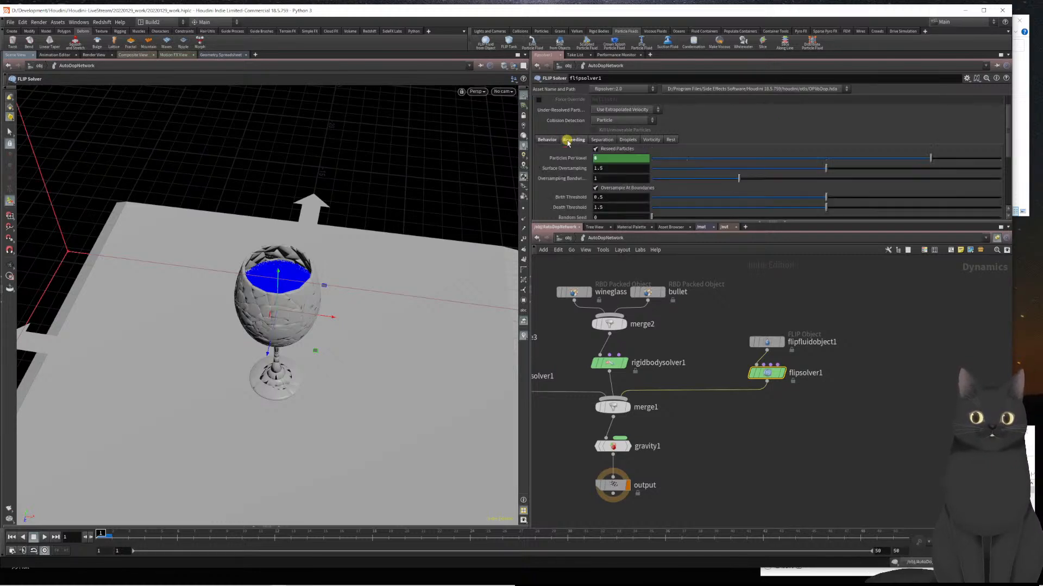
{"action": "left_click", "coordinate": [595, 149]}
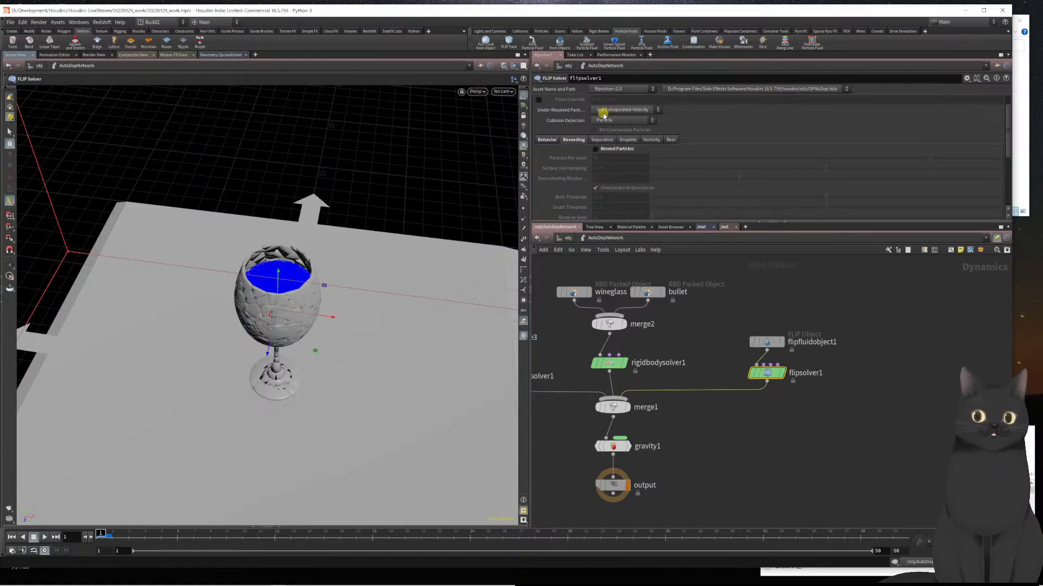
{"action": "scroll", "coordinate": [635, 173], "scroll_direction": "up", "scroll_amount": 2}
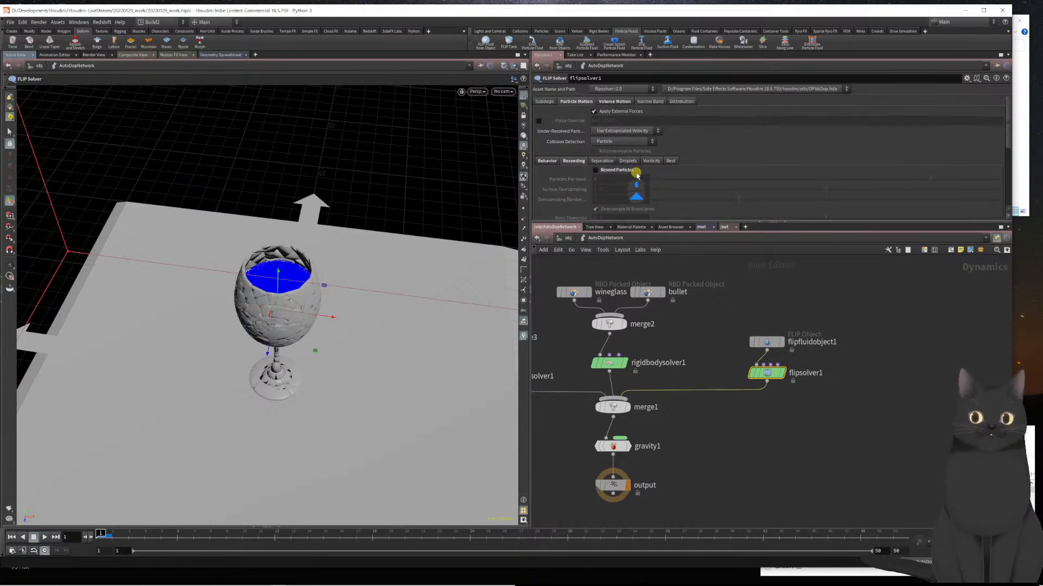
- Change the Velocity Transfer method of flipsolver1's volume motion to APIC (Swirly)
{"action": "left_click", "coordinate": [616, 102]}
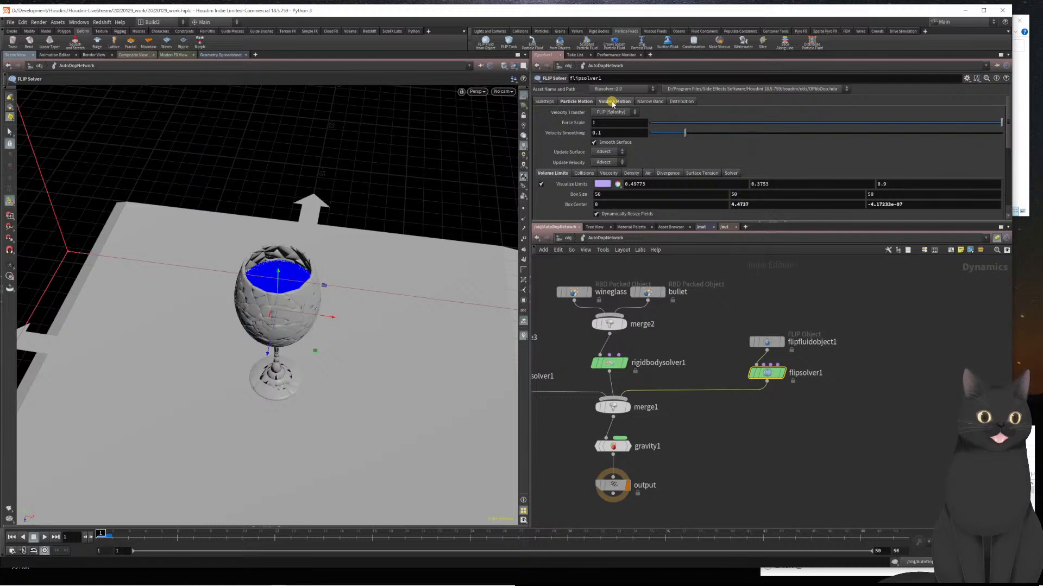
{"action": "left_click", "coordinate": [612, 112]}
{"action": "left_click", "coordinate": [607, 130]}
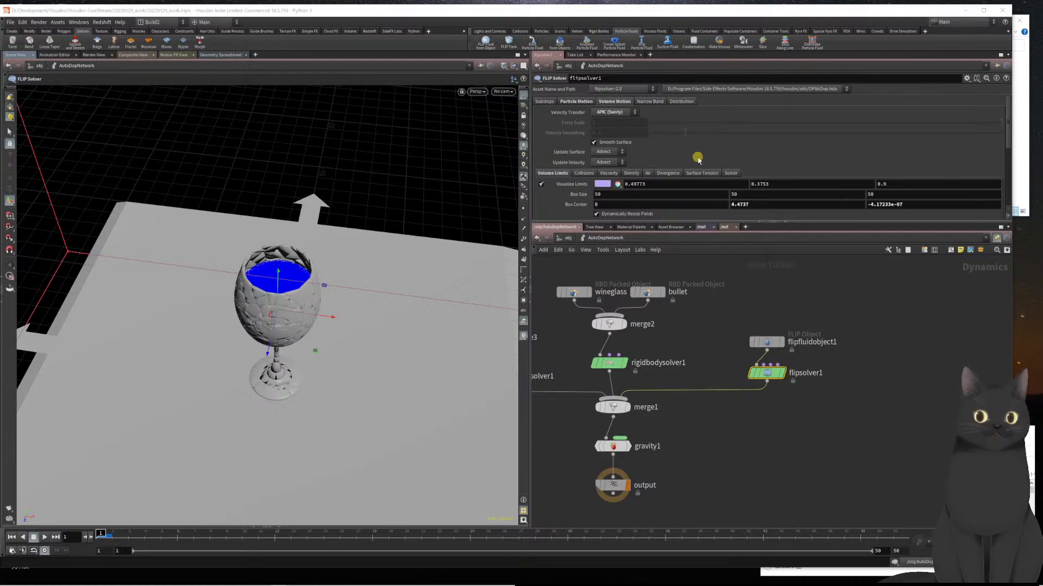
- Enable surface tension on flipsolver1 and set its value to 500
{"action": "left_click", "coordinate": [695, 174]}
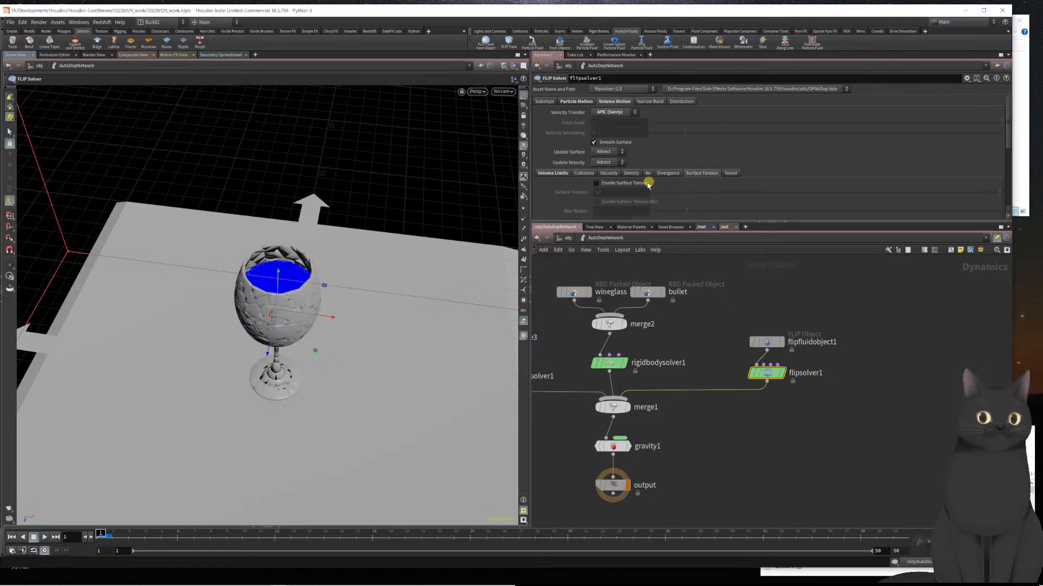
{"action": "left_click", "coordinate": [617, 185]}
{"action": "left_click", "coordinate": [607, 192]}
{"action": "key", "text": "shift+Left"}
{"action": "type", "text": "500"}
{"action": "key", "text": "Return"}
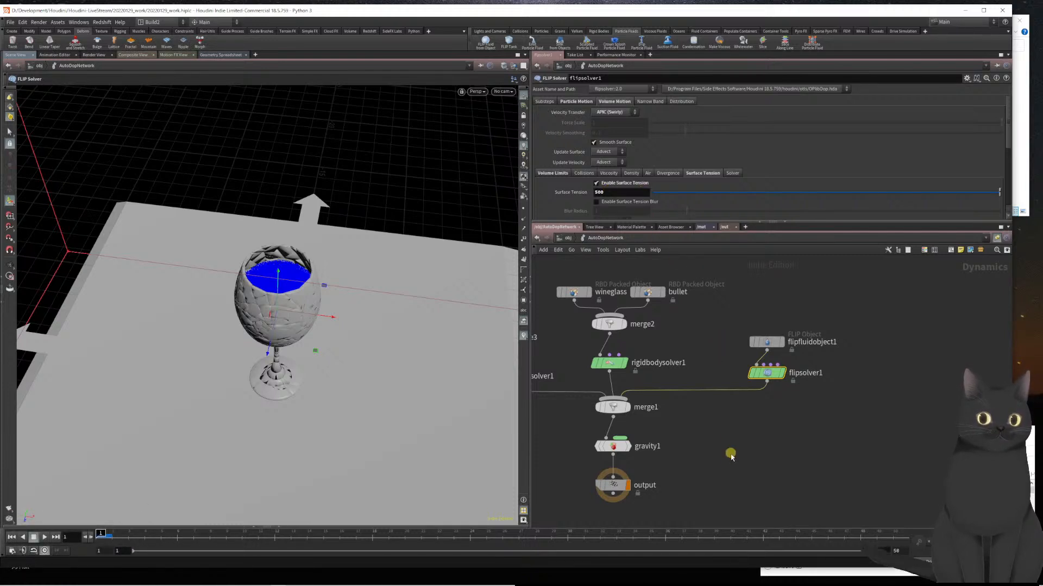
- Play the combined simulation to about frame 10 and examine how the wine particles and glass shards spray outward
{"action": "middle_click_drag", "start_coordinate": [730, 447], "coordinate": [775, 435]}
{"action": "left_click", "coordinate": [778, 444]}
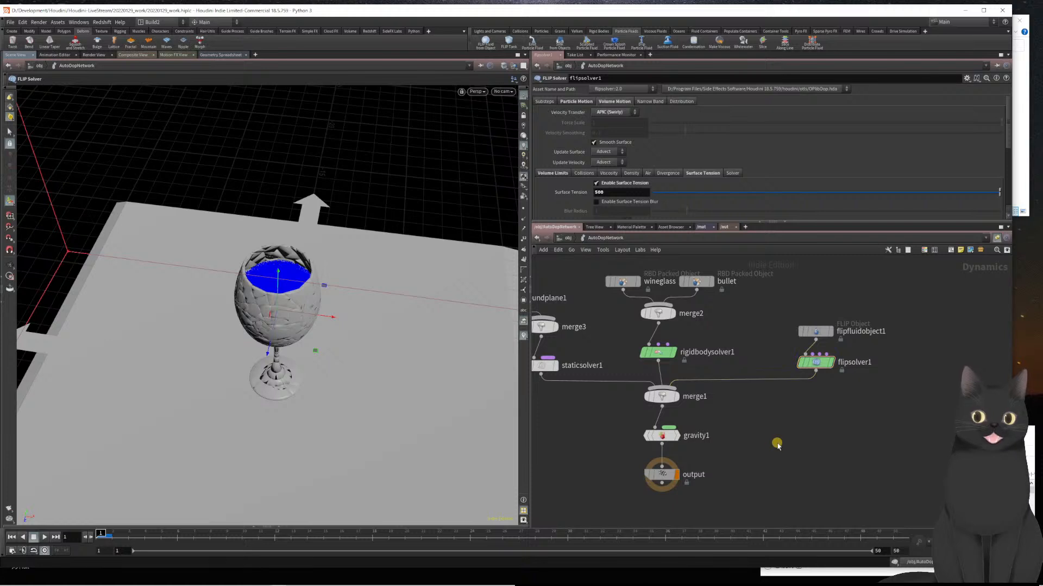
{"action": "key", "text": "Up"}
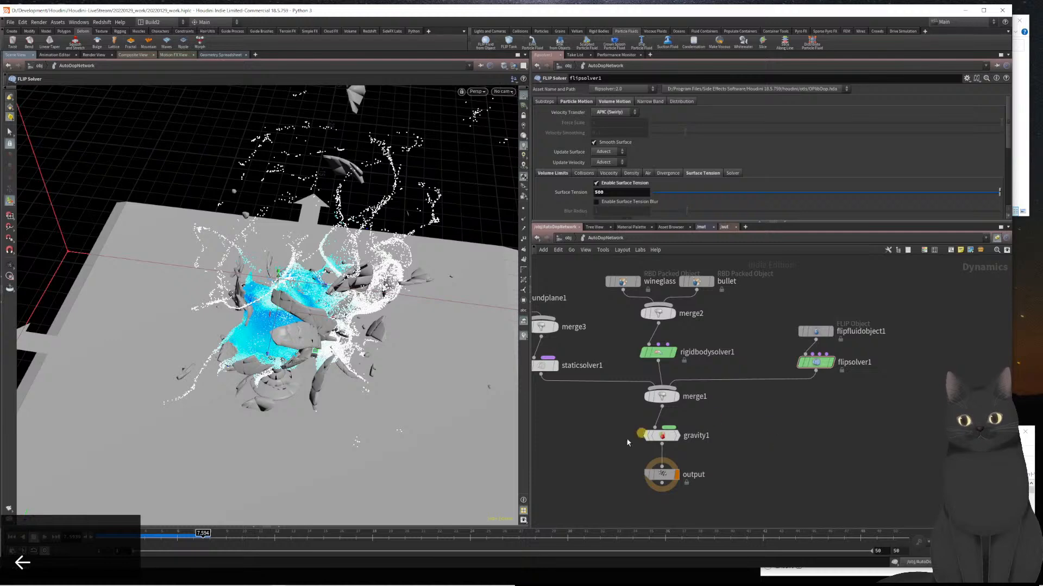
{"action": "left_click_drag", "start_coordinate": [389, 419], "coordinate": [401, 362]}
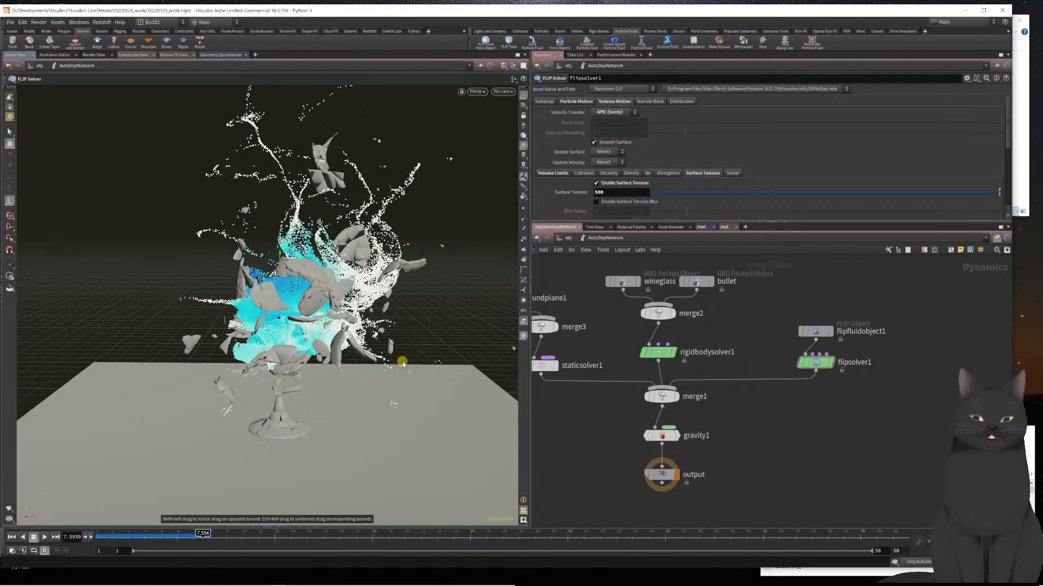
{"action": "key", "text": "Up"}
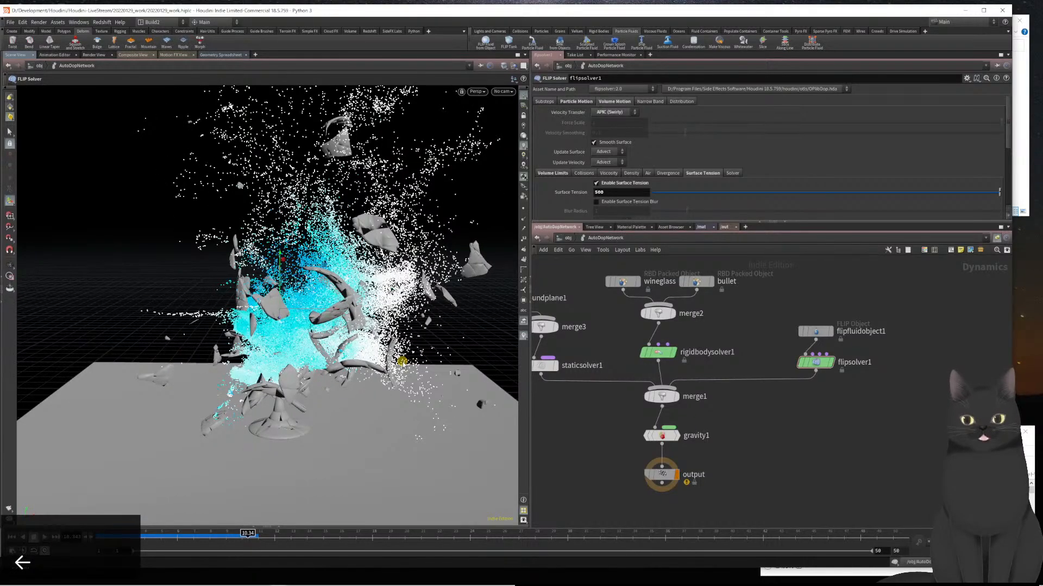
{"action": "left_click_drag", "start_coordinate": [376, 358], "coordinate": [334, 371], "text": "alt"}
{"action": "scroll", "coordinate": [333, 370], "scroll_direction": "down", "scroll_amount": 1}
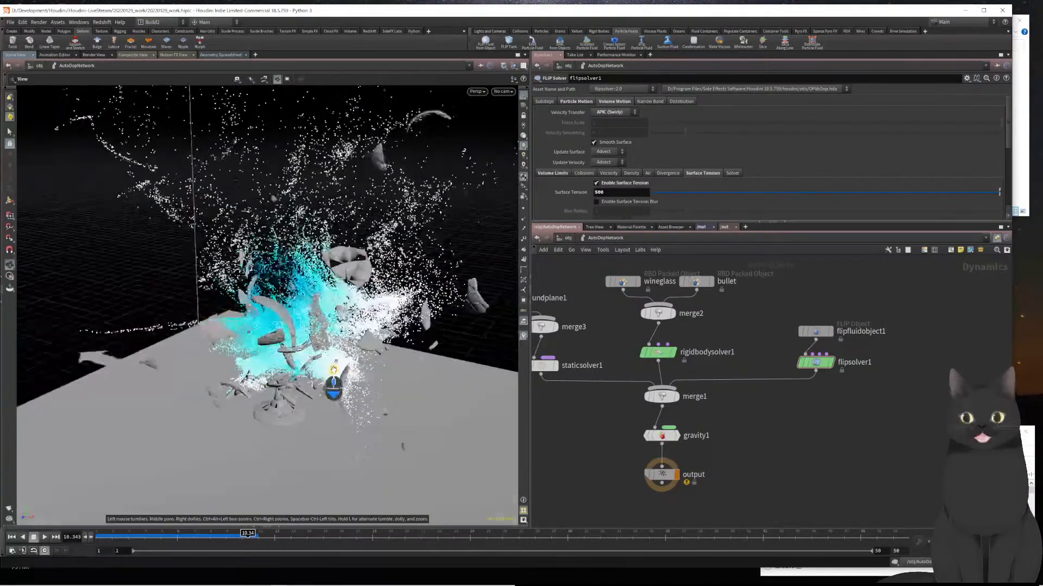
{"action": "scroll", "coordinate": [333, 370], "scroll_direction": "down", "scroll_amount": 6}
{"action": "scroll", "coordinate": [334, 369], "scroll_direction": "up", "scroll_amount": 7}
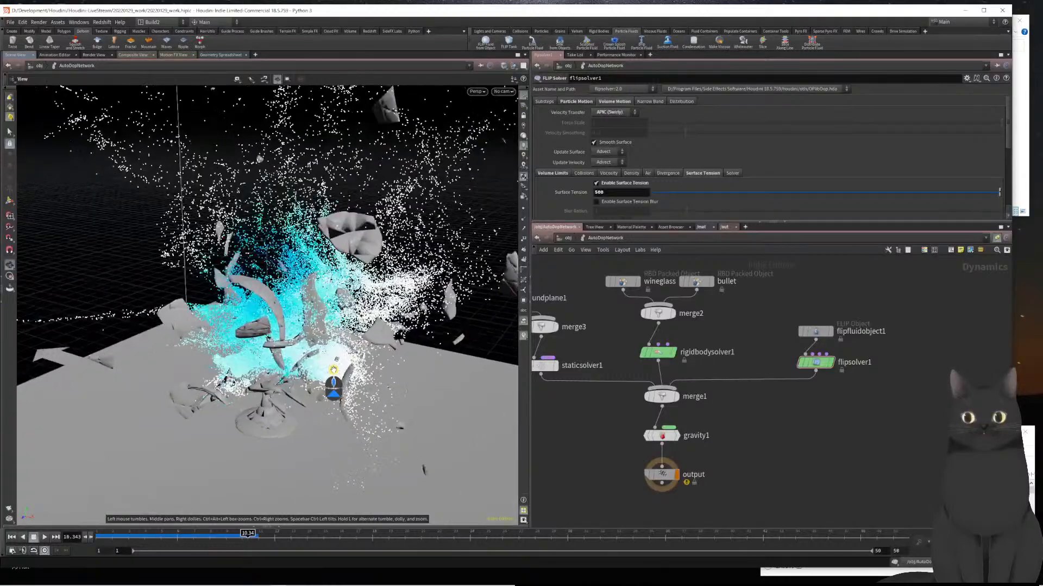
{"action": "scroll", "coordinate": [334, 370], "scroll_direction": "up", "scroll_amount": 3}
{"action": "left_click_drag", "start_coordinate": [334, 370], "coordinate": [305, 440]}
- Scrub back to about frame 5 and inspect the wine particles between the glass shards from several angles
{"action": "left_click_drag", "start_coordinate": [246, 530], "coordinate": [152, 527]}
{"action": "left_click_drag", "start_coordinate": [138, 524], "coordinate": [170, 519]}
{"action": "key", "text": "space"}
{"action": "mouse_move", "coordinate": [302, 426]}
{"action": "left_mouse_down"}
{"action": "mouse_move", "coordinate": [92, 416]}
{"action": "mouse_move", "coordinate": [379, 418]}
{"action": "mouse_move", "coordinate": [286, 414]}
{"action": "left_mouse_up"}
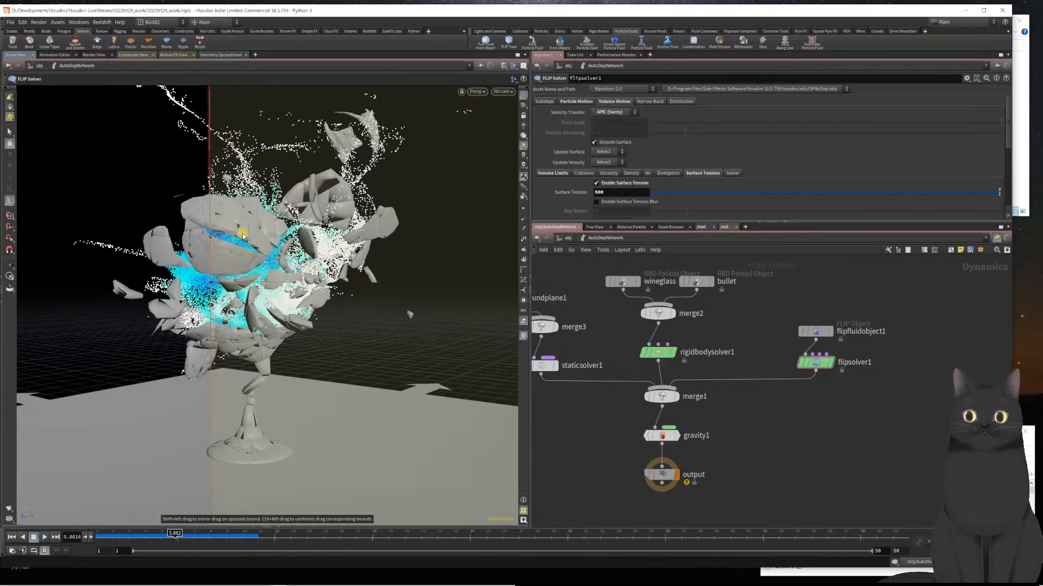
{"action": "key", "text": "space"}
{"action": "scroll", "coordinate": [243, 234], "scroll_direction": "up", "scroll_amount": 5}
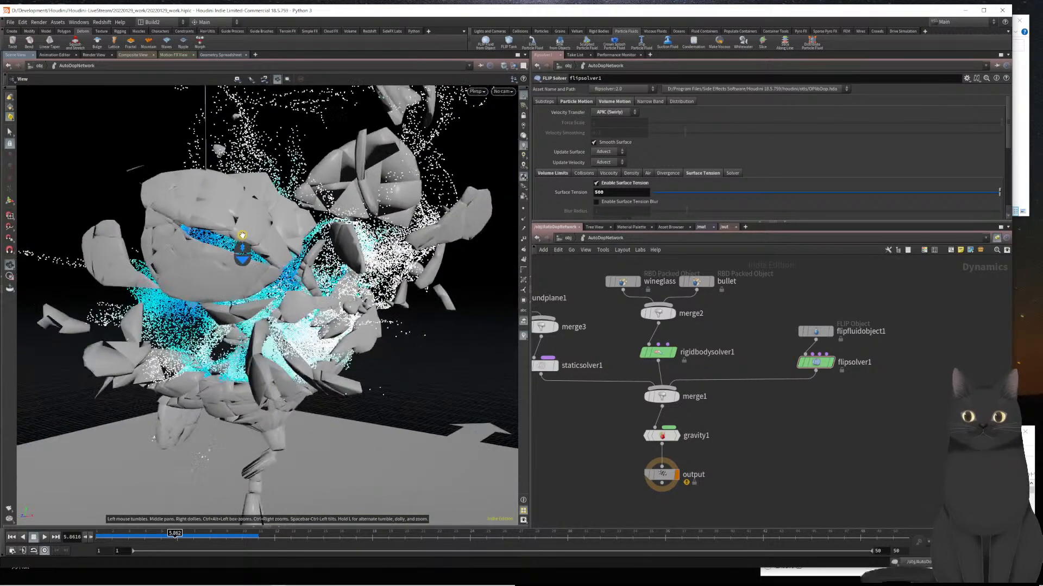
{"action": "scroll", "coordinate": [243, 235], "scroll_direction": "down", "scroll_amount": 5}
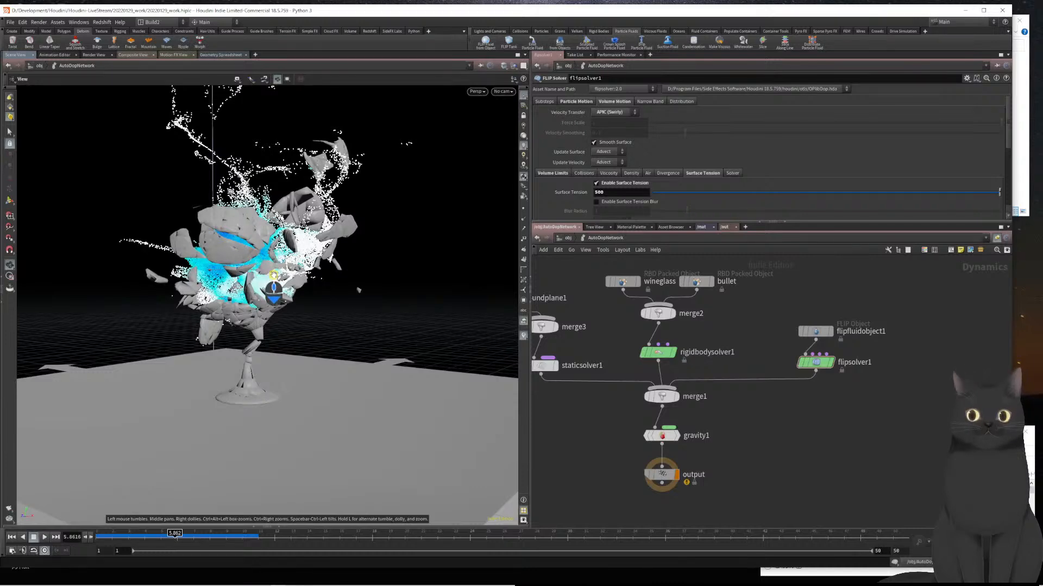
{"action": "left_click_drag", "start_coordinate": [274, 275], "coordinate": [296, 304]}
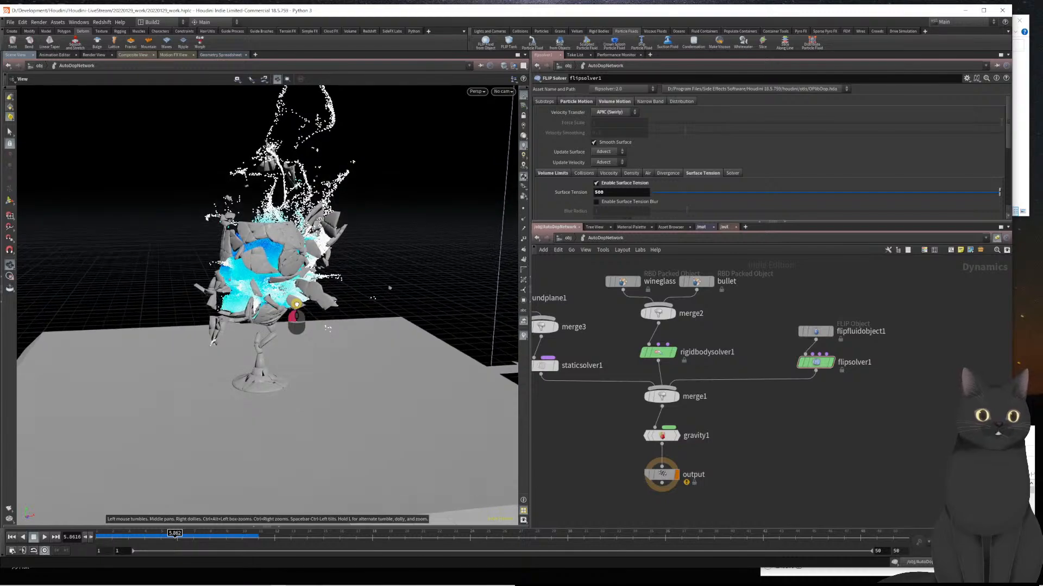
{"action": "scroll", "coordinate": [284, 229], "scroll_direction": "up", "scroll_amount": 10}
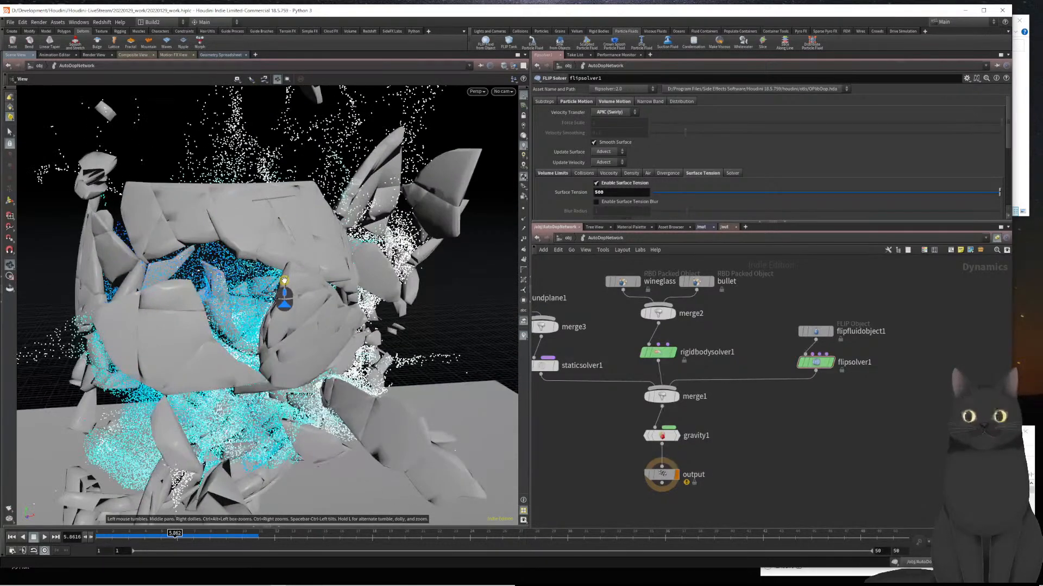
- Open the wine_fluid object and display its RENDER output to show the meshed wine surface
{"action": "scroll", "coordinate": [284, 280], "scroll_direction": "up", "scroll_amount": 5}
{"action": "scroll", "coordinate": [298, 266], "scroll_direction": "down", "scroll_amount": 8}
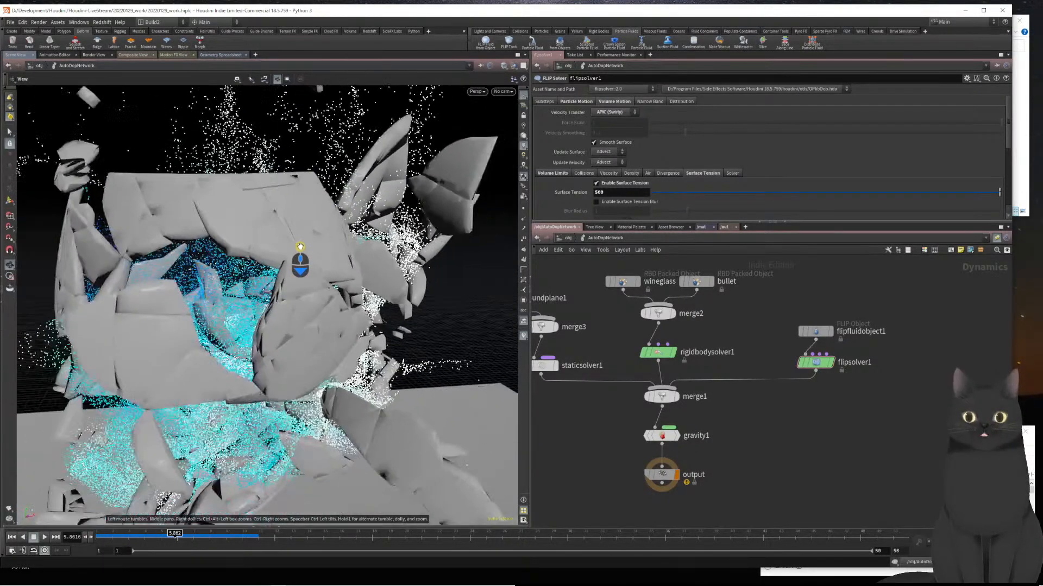
{"action": "left_click_drag", "start_coordinate": [301, 288], "coordinate": [244, 316]}
{"action": "key", "text": "Return"}
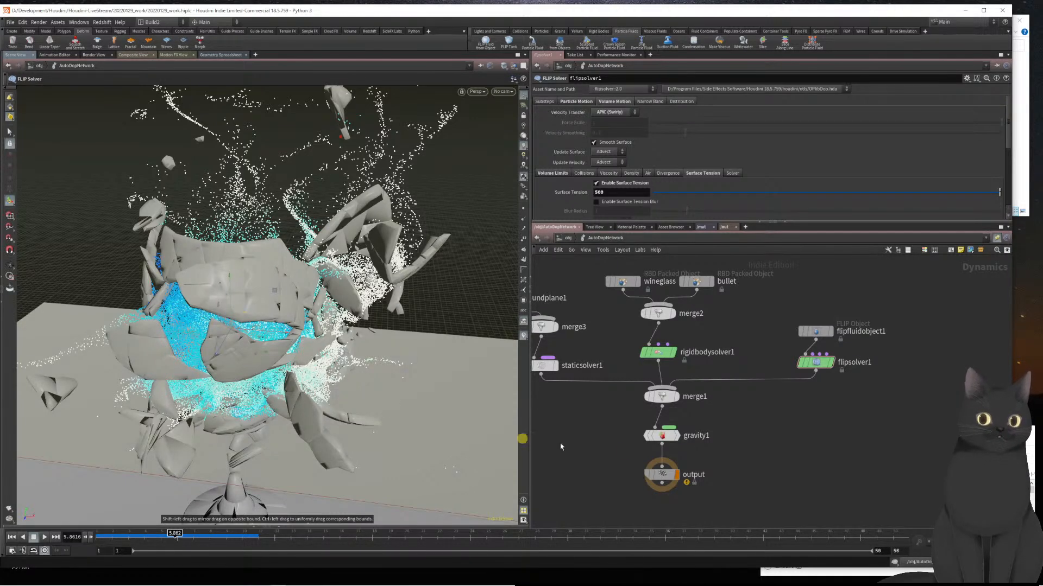
{"action": "middle_click_drag", "start_coordinate": [582, 467], "coordinate": [713, 443]}
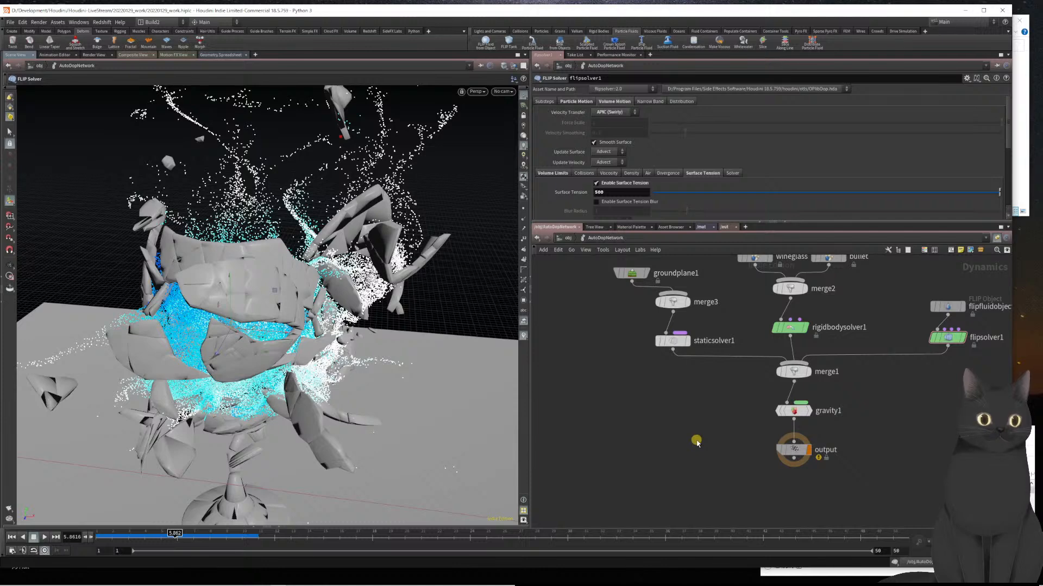
{"action": "key", "text": "u"}
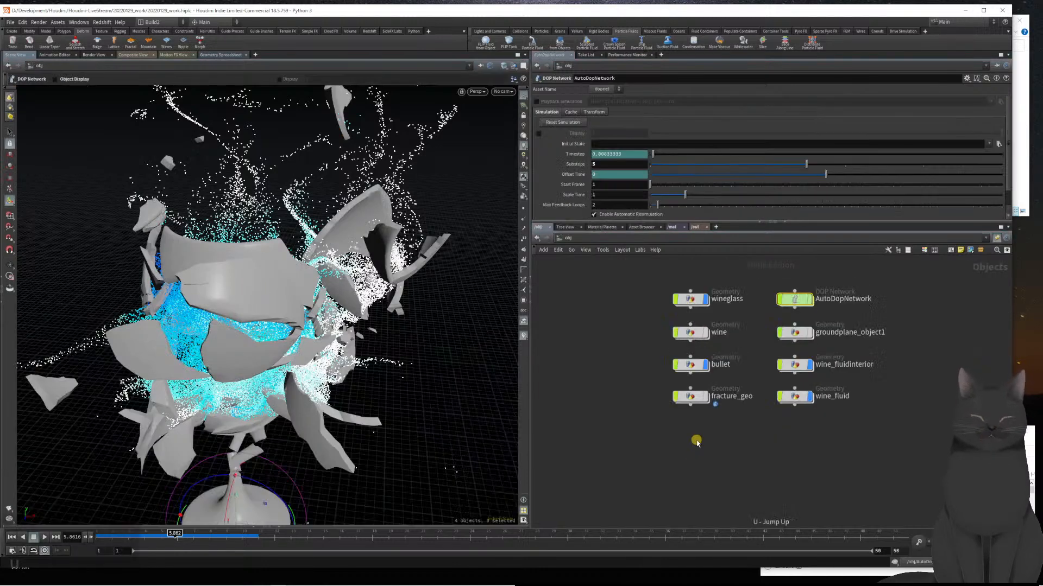
{"action": "double_click", "coordinate": [796, 402]}
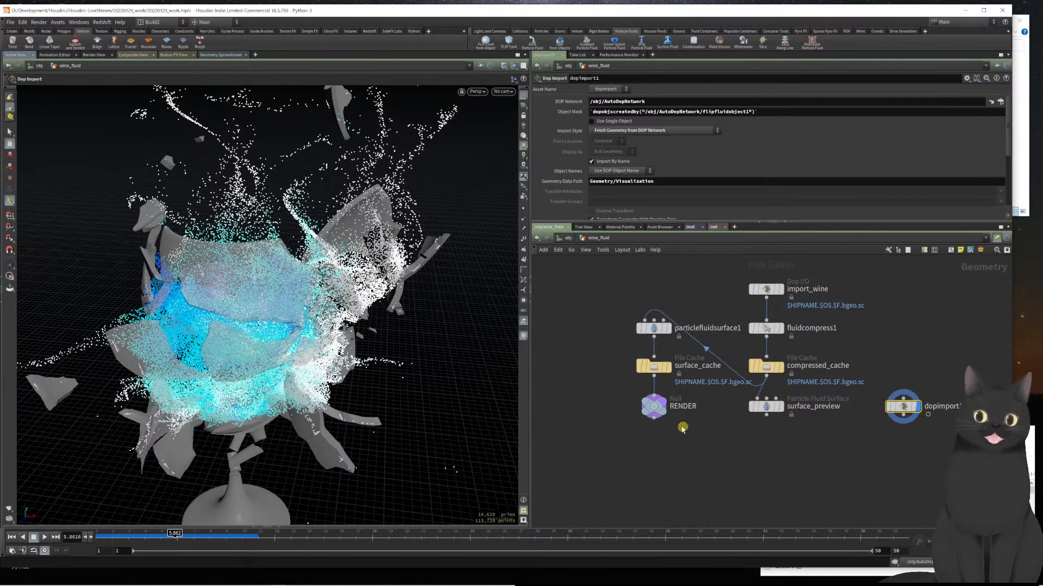
{"action": "left_click", "coordinate": [661, 405]}
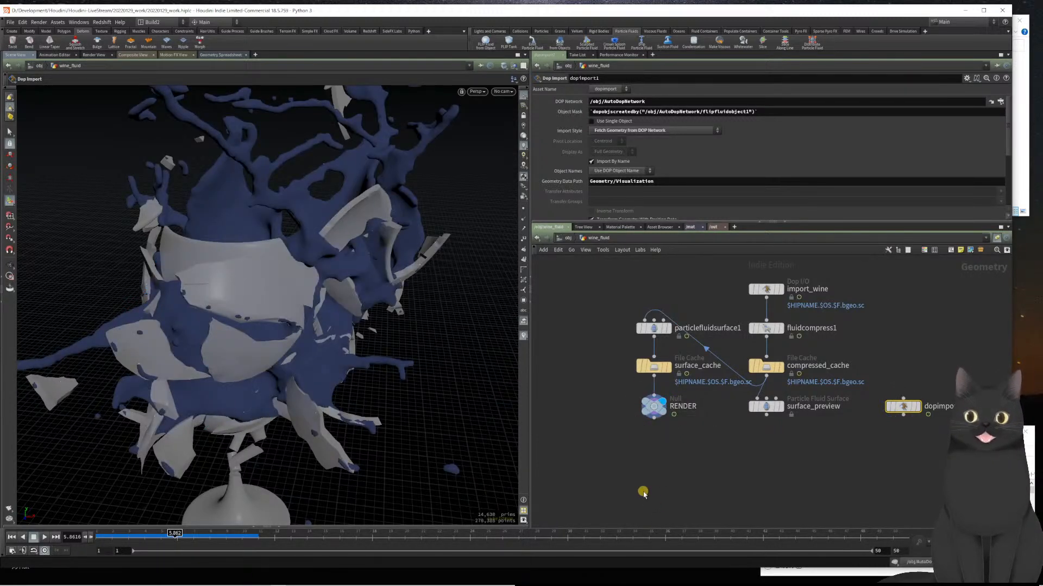
- Examine the meshed wine surface around the glass shards, both close up and with the whole splash in view
{"action": "scroll", "coordinate": [239, 282], "scroll_direction": "up", "scroll_amount": 4}
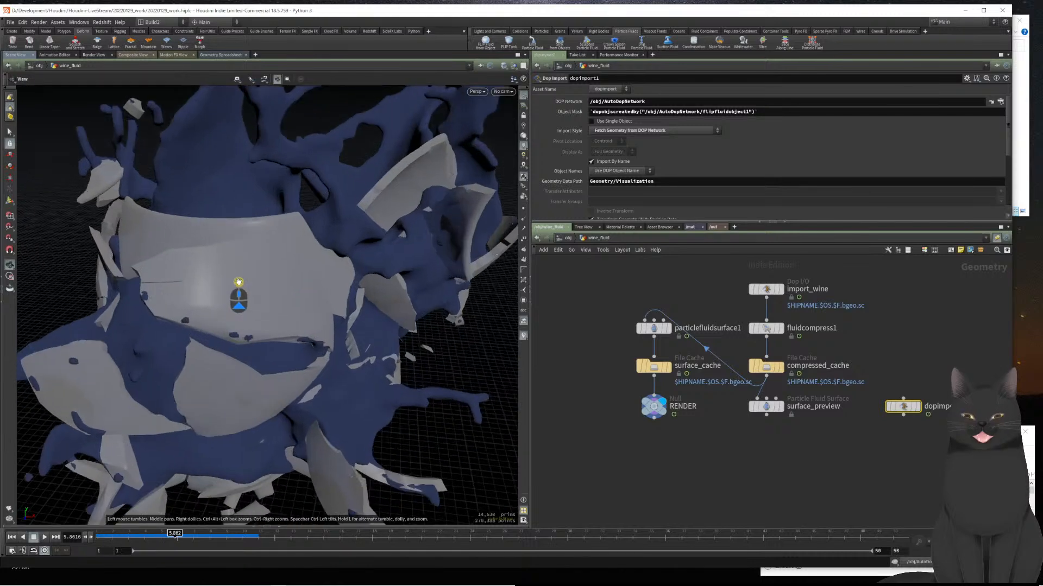
{"action": "mouse_move", "coordinate": [235, 282]}
{"action": "left_mouse_down"}
{"action": "mouse_move", "coordinate": [302, 283]}
{"action": "mouse_move", "coordinate": [228, 282]}
{"action": "left_mouse_up"}
{"action": "scroll", "coordinate": [228, 282], "scroll_direction": "down", "scroll_amount": 3}
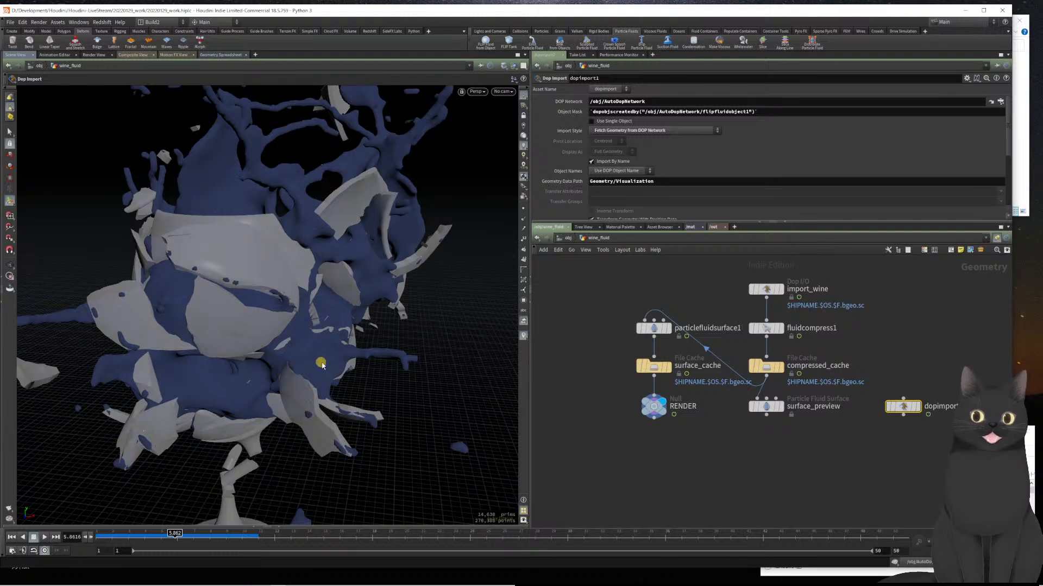
{"action": "scroll", "coordinate": [299, 361], "scroll_direction": "down", "scroll_amount": 5}
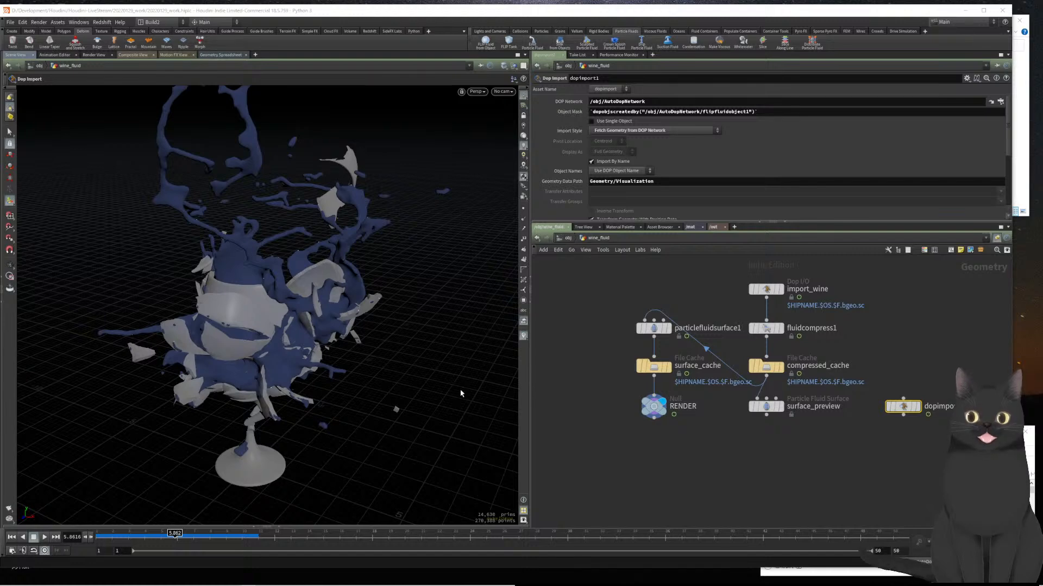
{"action": "key", "text": "Escape"}
{"action": "left_click_drag", "start_coordinate": [391, 410], "coordinate": [239, 315]}
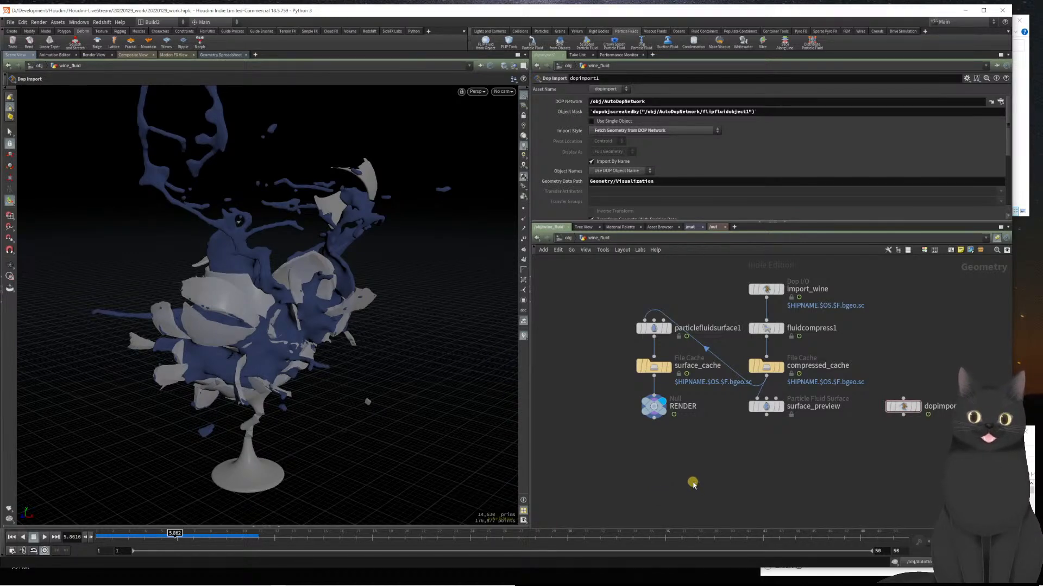
- Lay out the surfacing, cache and RENDER nodes in wine_fluid as two branches beneath compressed_cache
{"action": "left_click_drag", "start_coordinate": [700, 461], "coordinate": [683, 445]}
{"action": "left_click_drag", "start_coordinate": [827, 443], "coordinate": [734, 366], "text": "shift"}
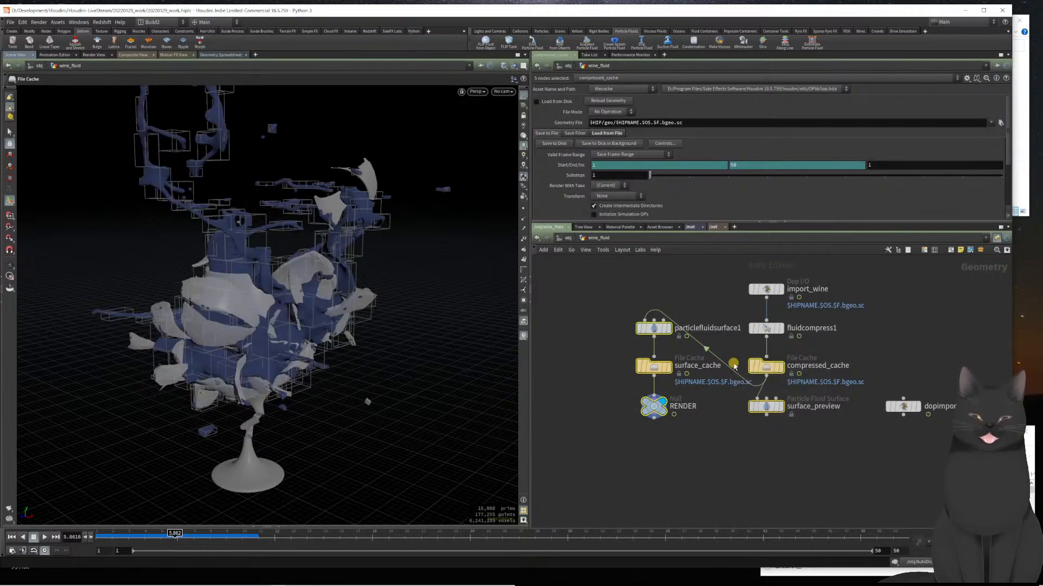
{"action": "key", "text": "shift+l"}
{"action": "middle_click_drag", "start_coordinate": [720, 429], "coordinate": [687, 313]}
{"action": "left_click_drag", "start_coordinate": [865, 415], "coordinate": [843, 461]}
{"action": "left_click_drag", "start_coordinate": [851, 374], "coordinate": [749, 375]}
{"action": "middle_click_drag", "start_coordinate": [786, 370], "coordinate": [826, 444]}
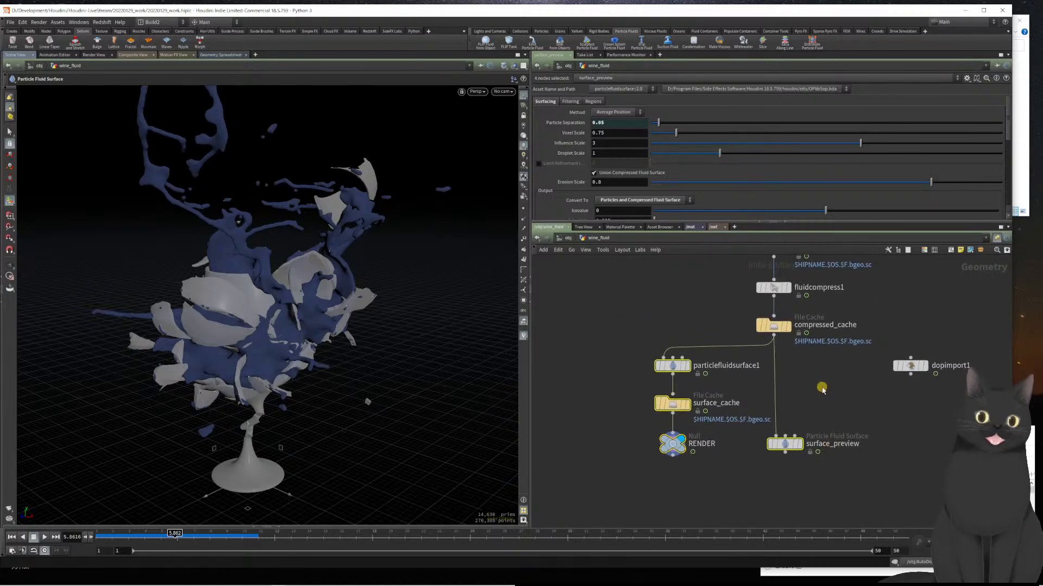
- Check the contents of wine_fluidinterior, delete that object and move wine_fluid into its place
{"action": "key", "text": "u"}
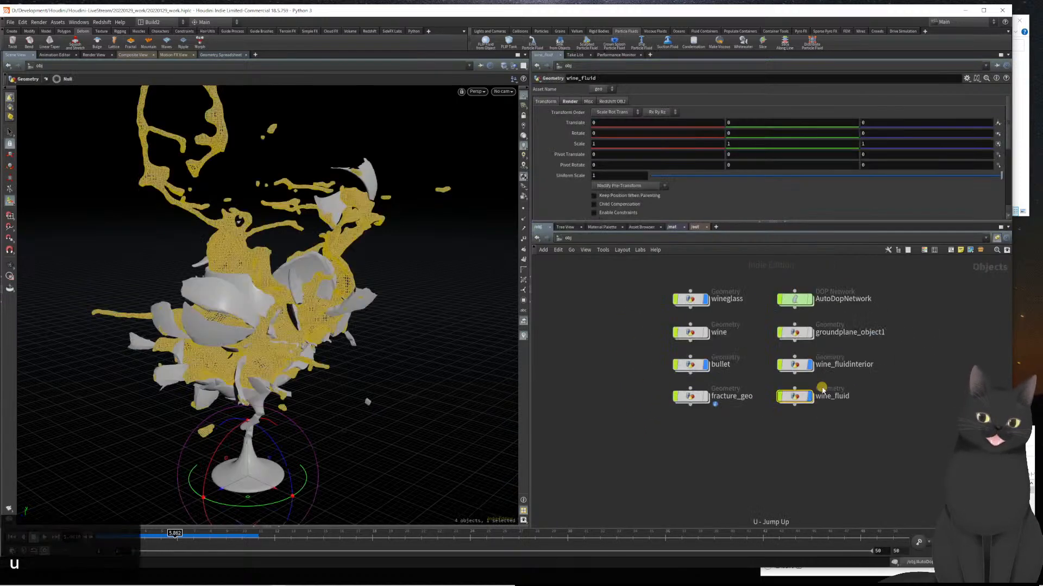
{"action": "double_click", "coordinate": [796, 370]}
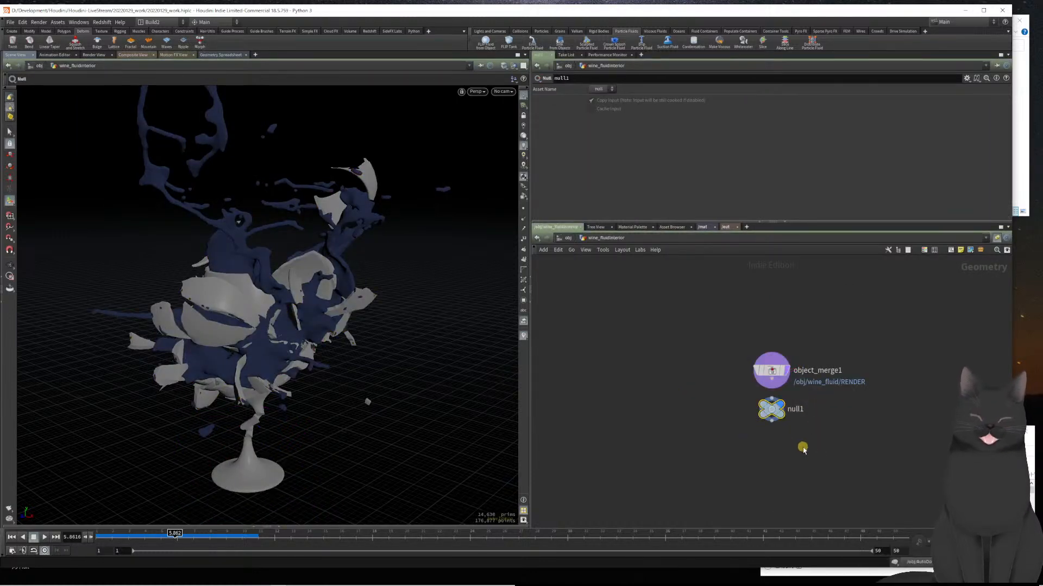
{"action": "key", "text": "u"}
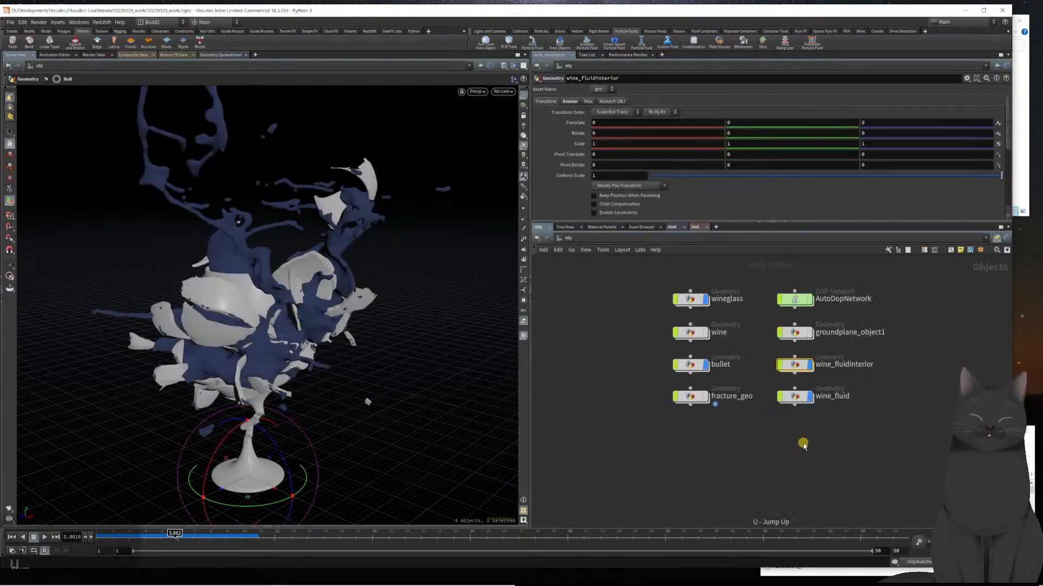
{"action": "left_click", "coordinate": [810, 368]}
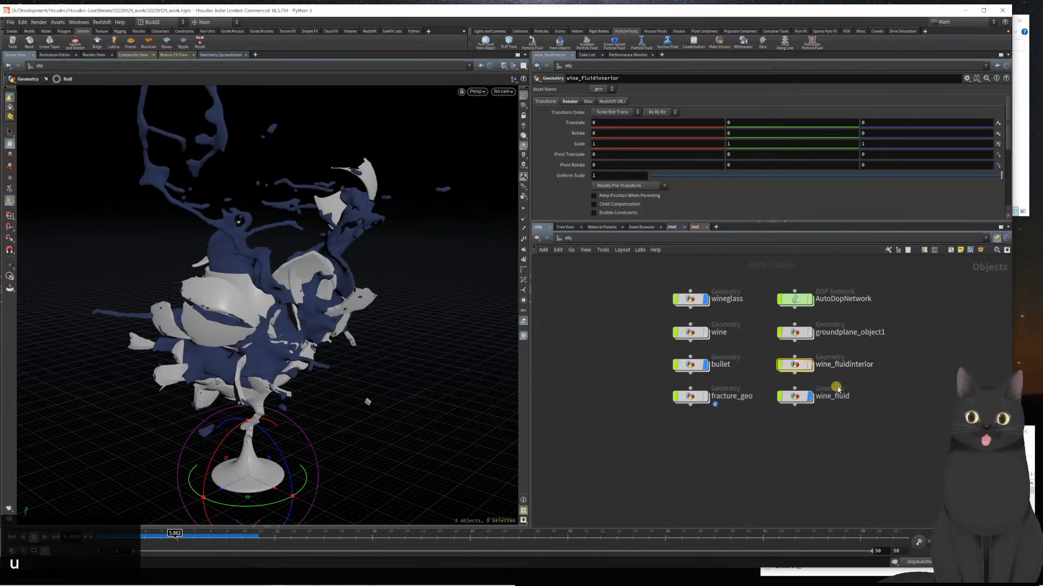
{"action": "left_click_drag", "start_coordinate": [905, 379], "coordinate": [767, 365]}
{"action": "key", "text": "Delete"}
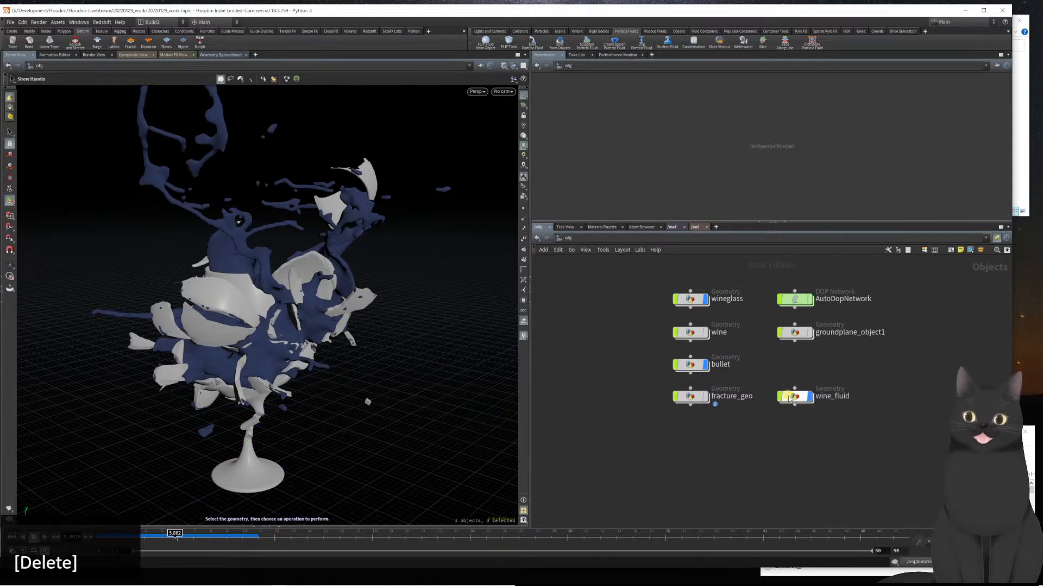
{"action": "left_click_drag", "start_coordinate": [797, 405], "coordinate": [796, 366]}
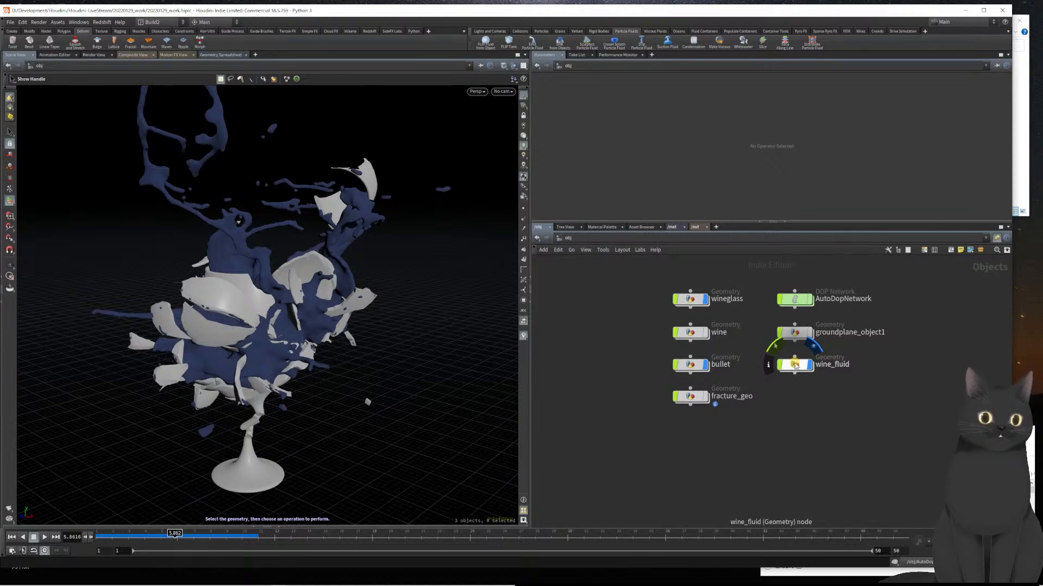
- Reposition dopimport1 and the import_wine, fluidcompress1 and compressed_cache chain inside wine_fluid, and switch the network wiring style to Rounded
{"action": "double_click", "coordinate": [796, 367]}
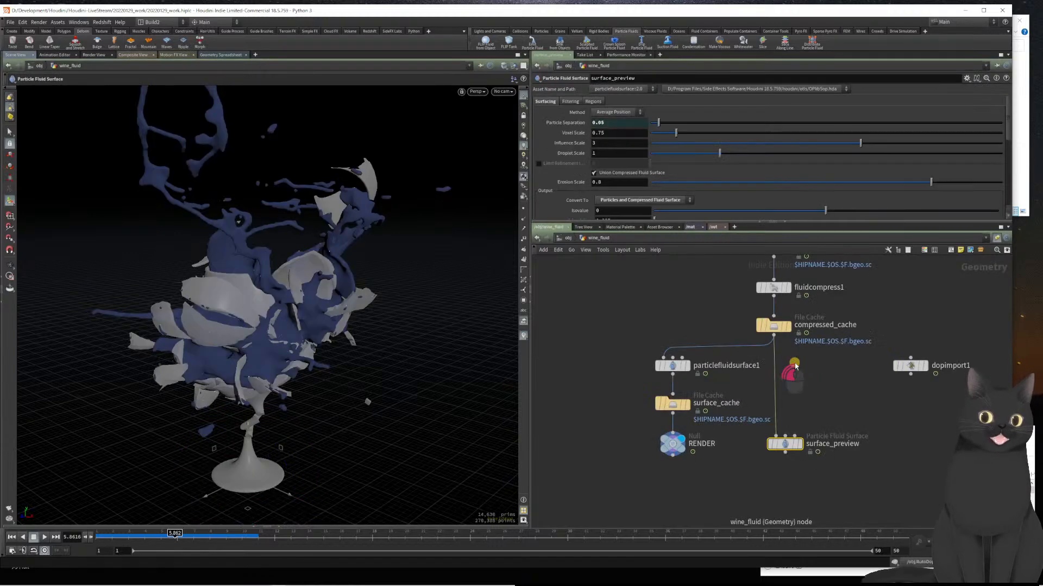
{"action": "middle_click_drag", "start_coordinate": [820, 383], "coordinate": [802, 493]}
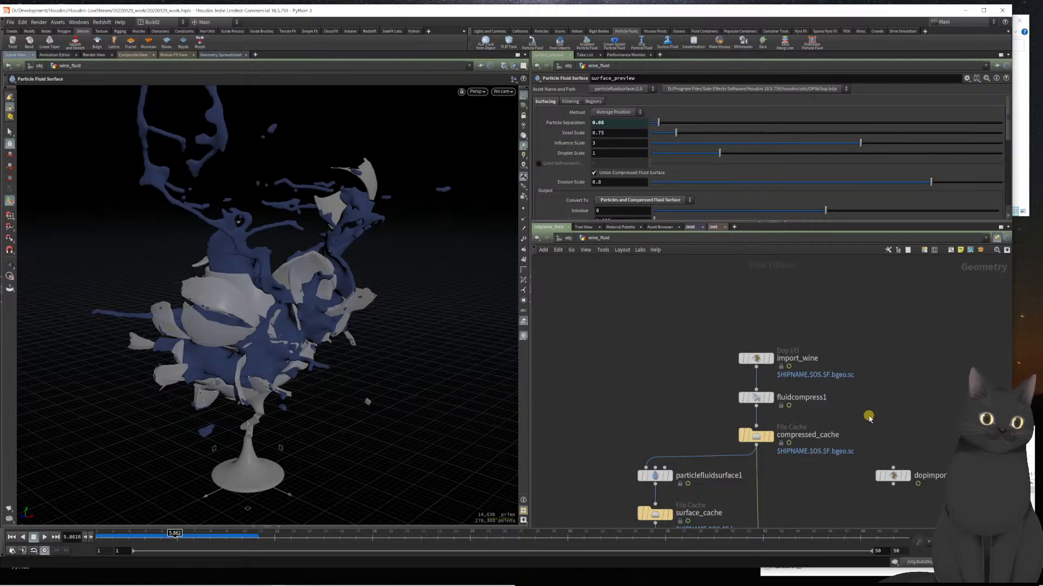
{"action": "scroll", "coordinate": [868, 416], "scroll_direction": "down", "scroll_amount": 1}
{"action": "middle_click_drag", "start_coordinate": [879, 416], "coordinate": [851, 372]}
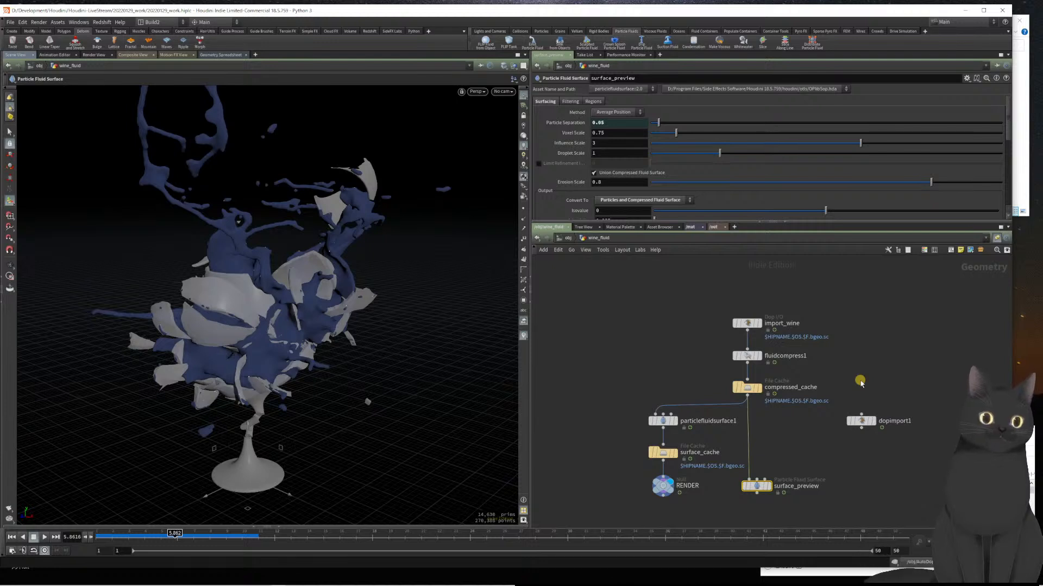
{"action": "middle_click_drag", "start_coordinate": [856, 371], "coordinate": [847, 312]}
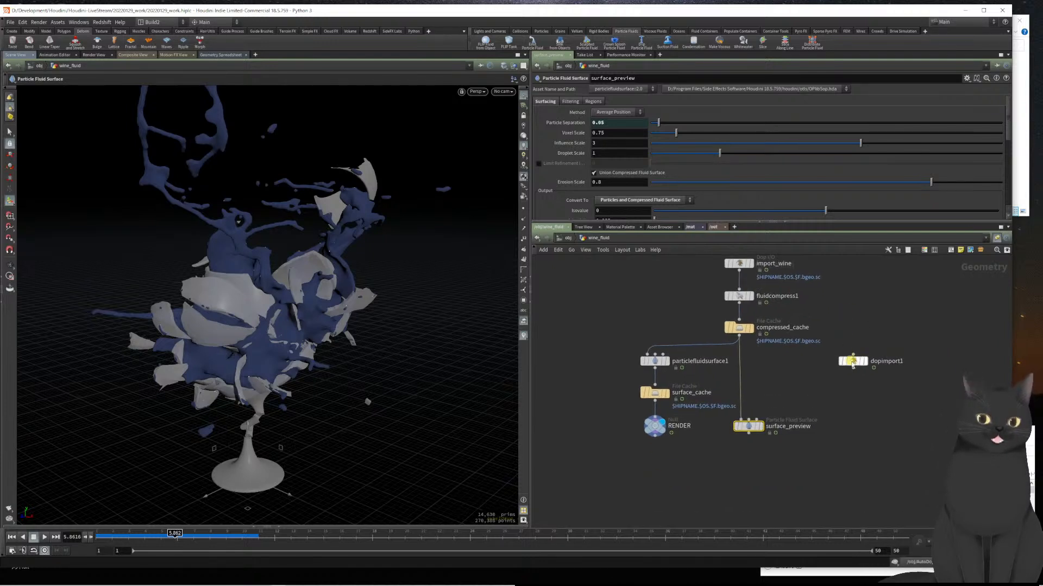
{"action": "left_click_drag", "start_coordinate": [856, 365], "coordinate": [854, 429]}
{"action": "middle_click_drag", "start_coordinate": [836, 345], "coordinate": [835, 427]}
{"action": "left_click_drag", "start_coordinate": [836, 427], "coordinate": [695, 334]}
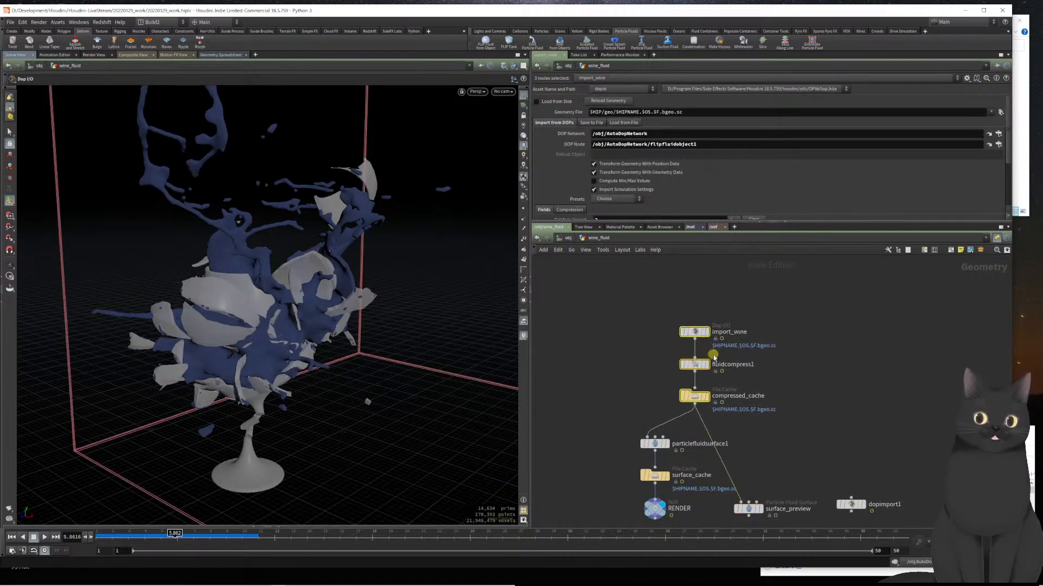
{"action": "left_click", "coordinate": [828, 437]}
{"action": "key", "text": "shift+s"}
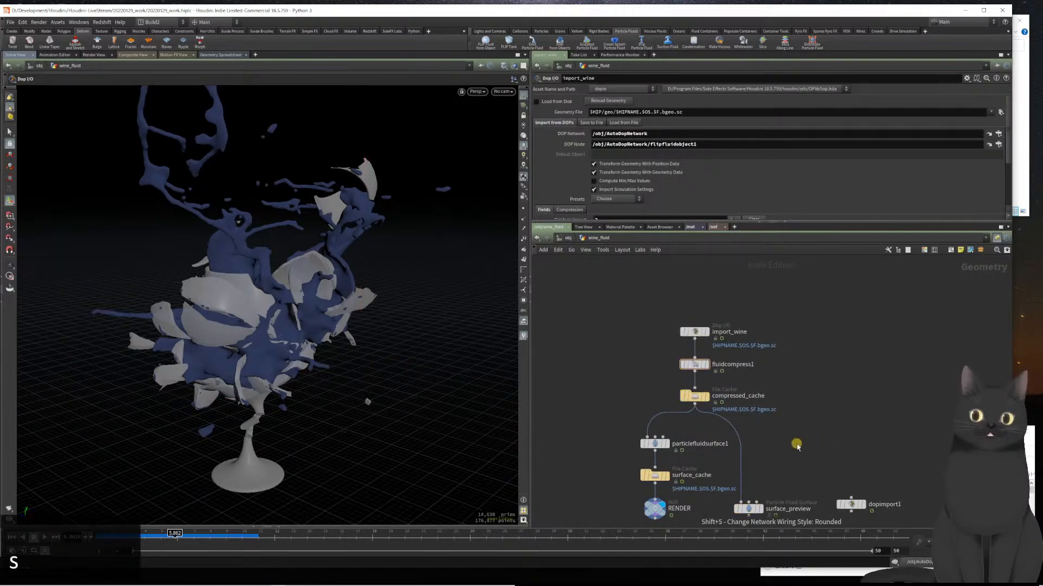
- Delete the surface_cache, RENDER, surface_preview and dopimport1 nodes from wine_fluid
{"action": "middle_click_drag", "start_coordinate": [750, 519], "coordinate": [778, 400]}
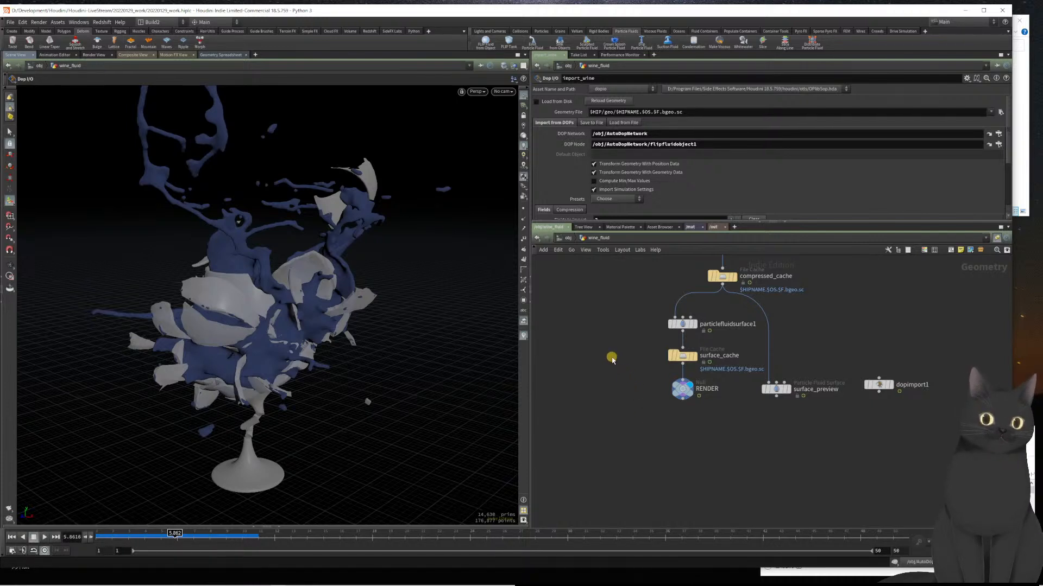
{"action": "left_click_drag", "start_coordinate": [608, 353], "coordinate": [934, 444]}
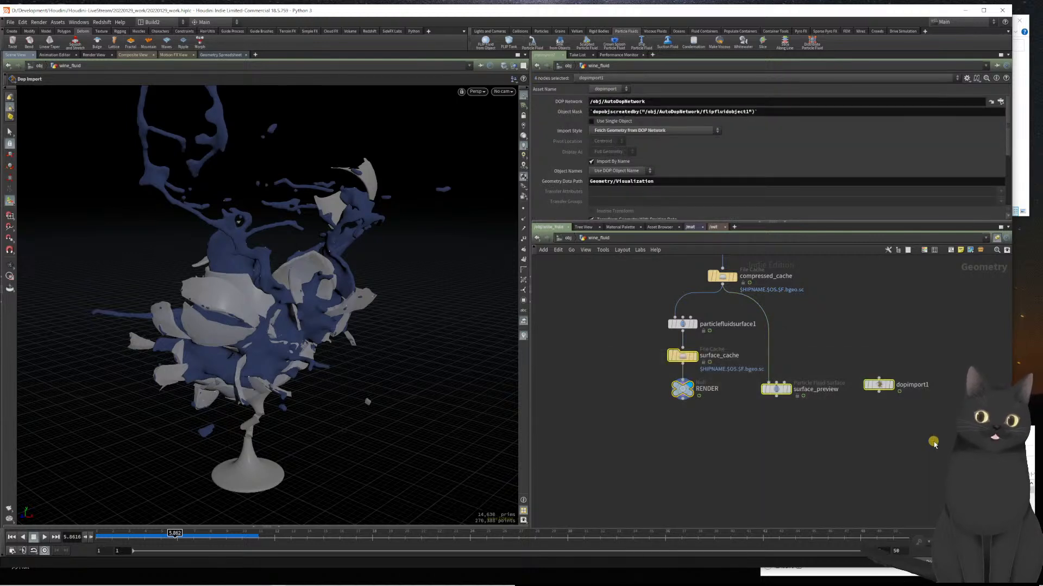
{"action": "key", "text": "Delete"}
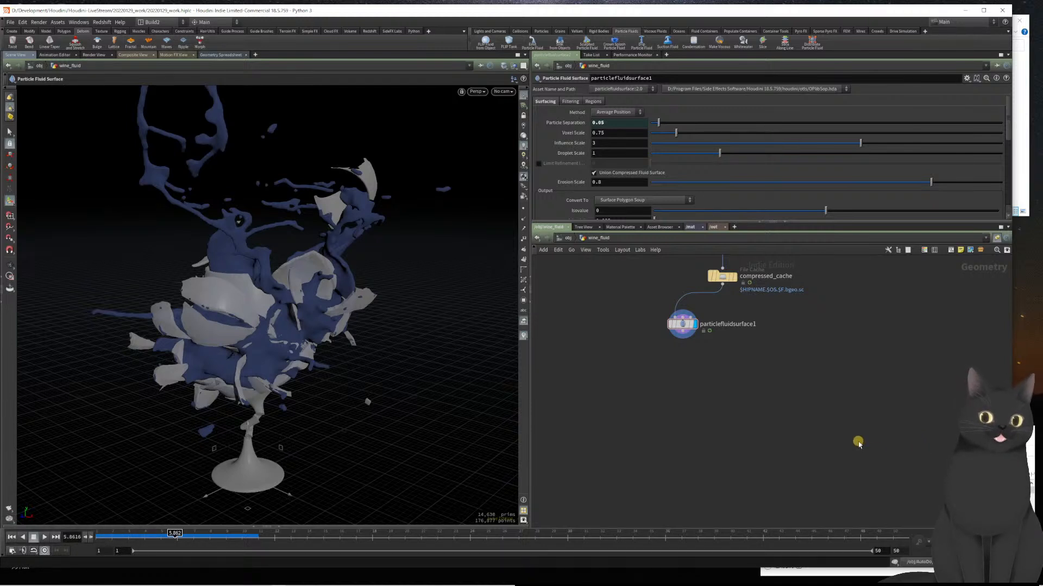
- Delete the fluidcompress1 node between import_wine and compressed_cache
{"action": "key", "text": "h"}
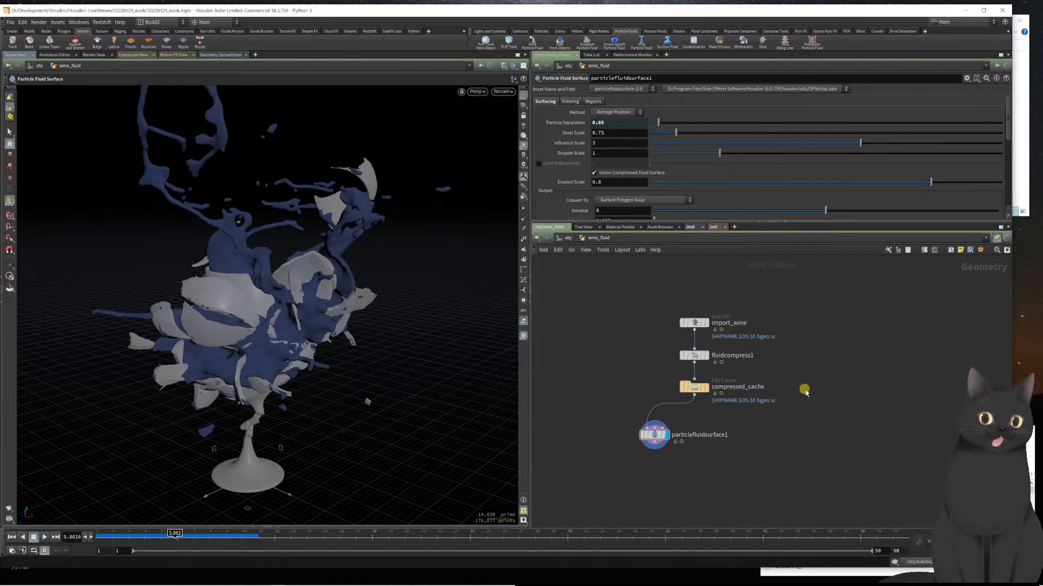
{"action": "middle_click_drag", "start_coordinate": [768, 461], "coordinate": [803, 494]}
{"action": "scroll", "coordinate": [775, 451], "scroll_direction": "up", "scroll_amount": 3}
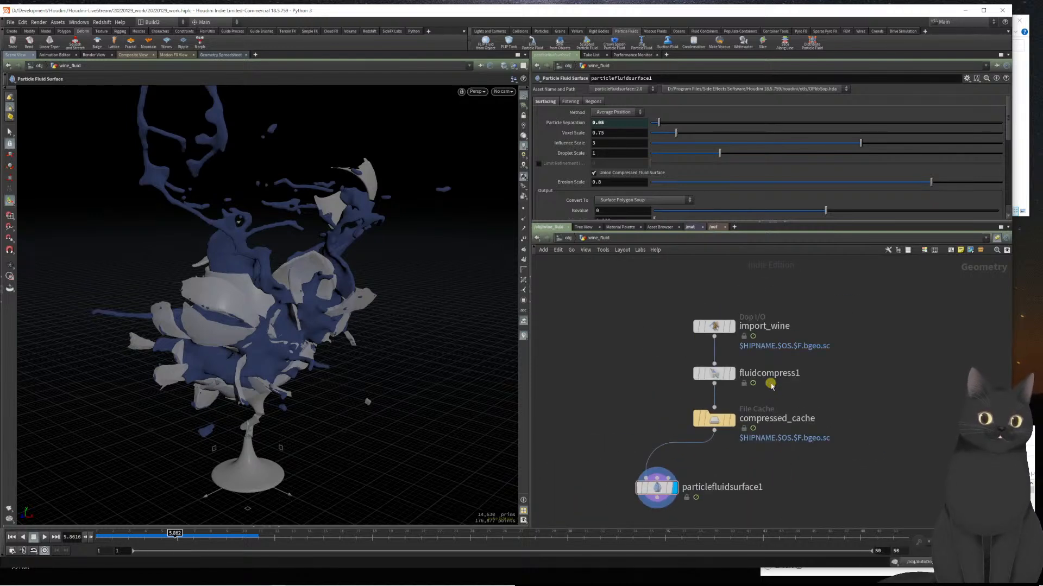
{"action": "left_click_drag", "start_coordinate": [842, 398], "coordinate": [621, 362]}
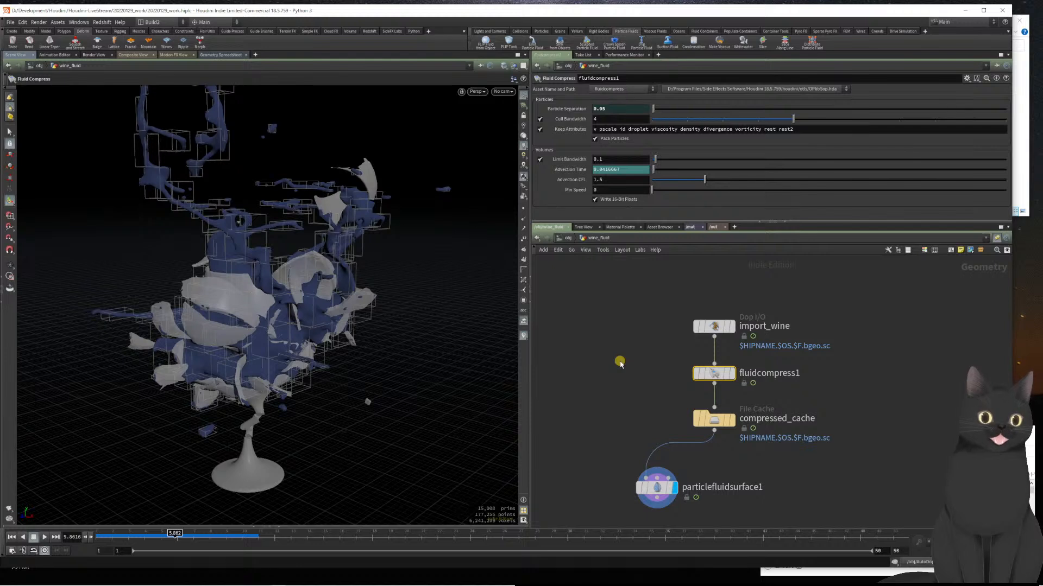
{"action": "key", "text": "Delete"}
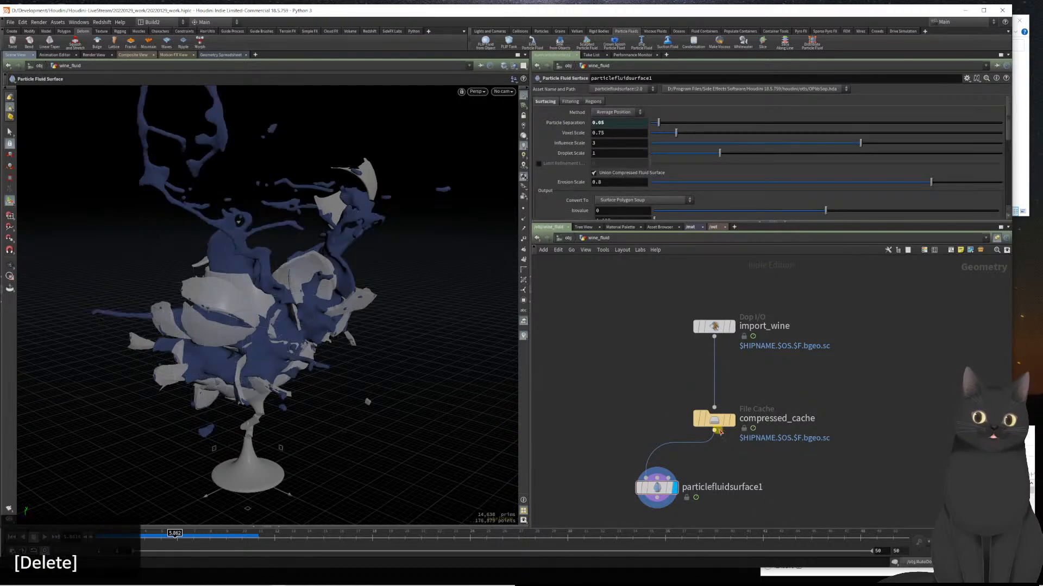
- Stack compressed_cache and particlefluidsurface1 directly beneath import_wine, select import_wine and return the timeline to the first frame
{"action": "left_click_drag", "start_coordinate": [591, 471], "coordinate": [624, 494]}
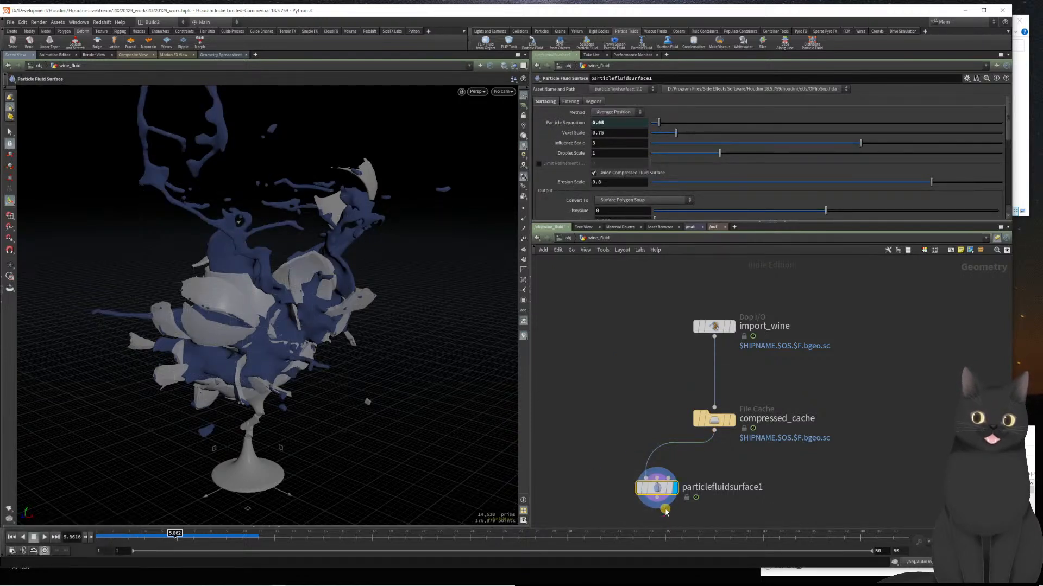
{"action": "left_click_drag", "start_coordinate": [713, 426], "coordinate": [713, 385]}
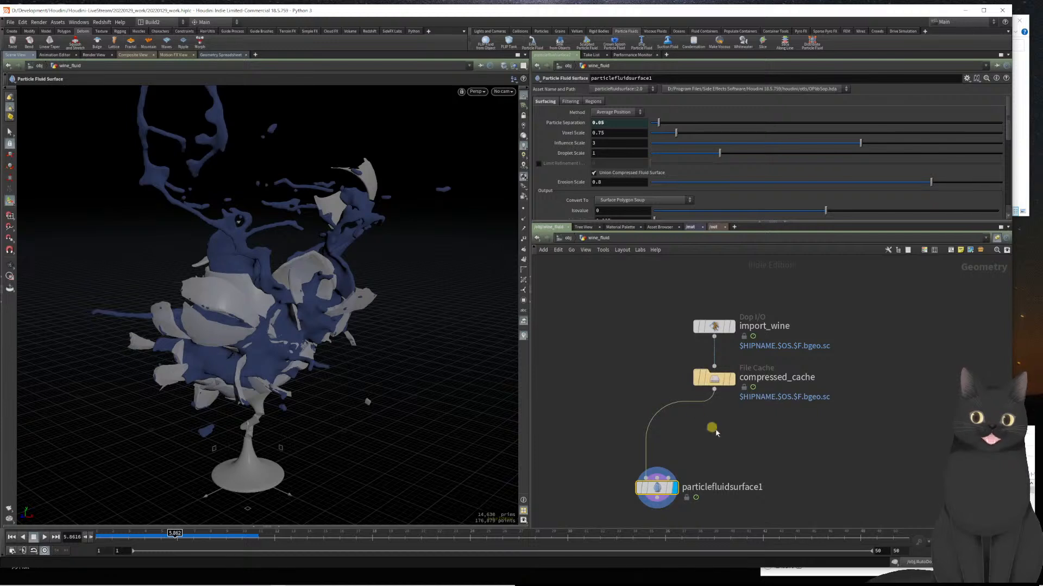
{"action": "mouse_move", "coordinate": [661, 488]}
{"action": "left_click_drag", "start_coordinate": [661, 489], "coordinate": [720, 435]}
{"action": "left_click_drag", "start_coordinate": [631, 303], "coordinate": [740, 354]}
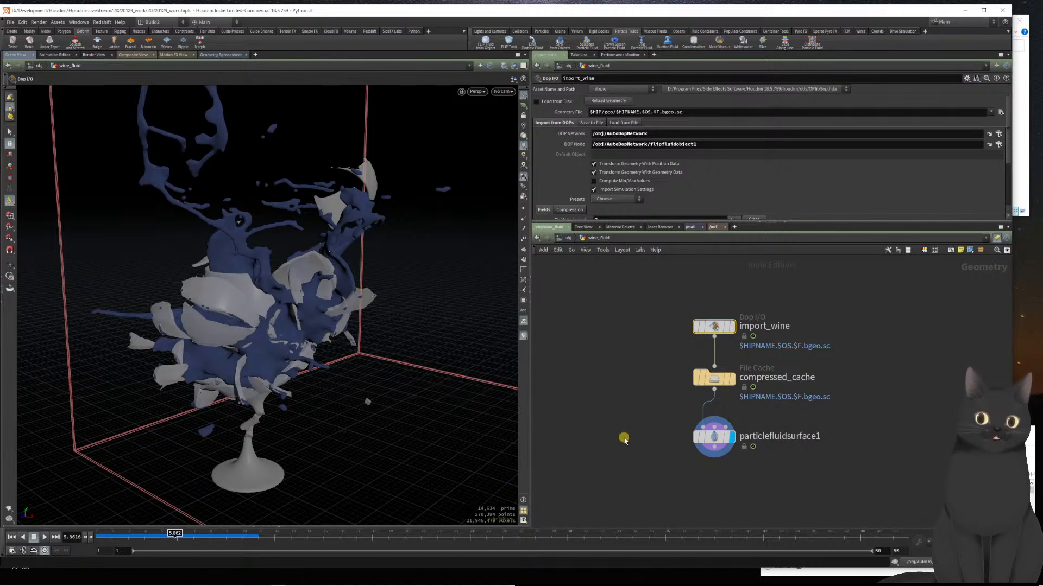
{"action": "key", "text": "ctrl+Left"}
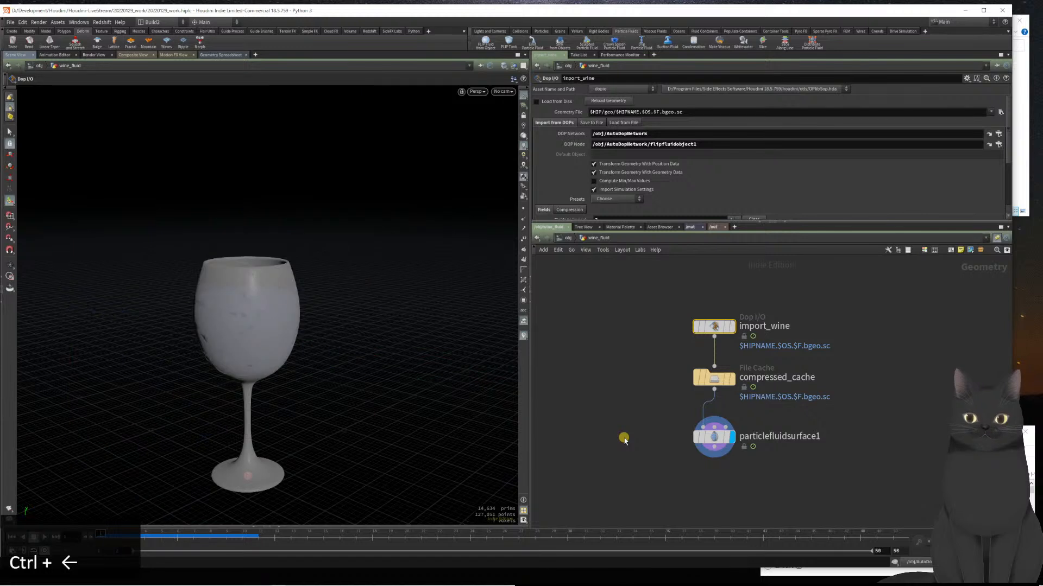
- Play back the glass-shattering simulation and return the timeline to the first frame
{"action": "key", "text": "Up"}
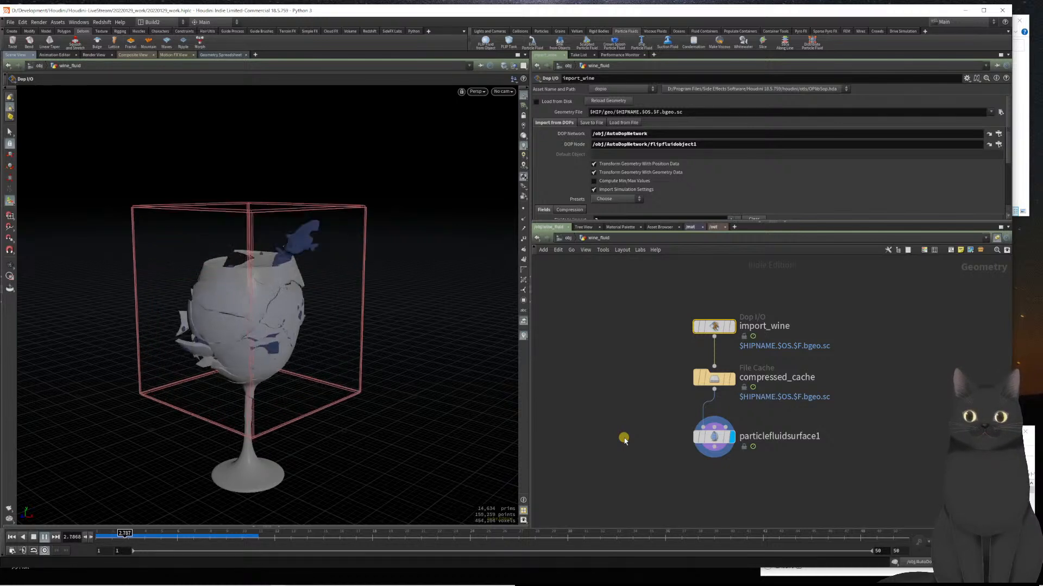
{"action": "key", "text": "ctrl+Left"}
{"action": "key", "text": "ctrl+Left"}
{"action": "key", "text": "ctrl+Left"}
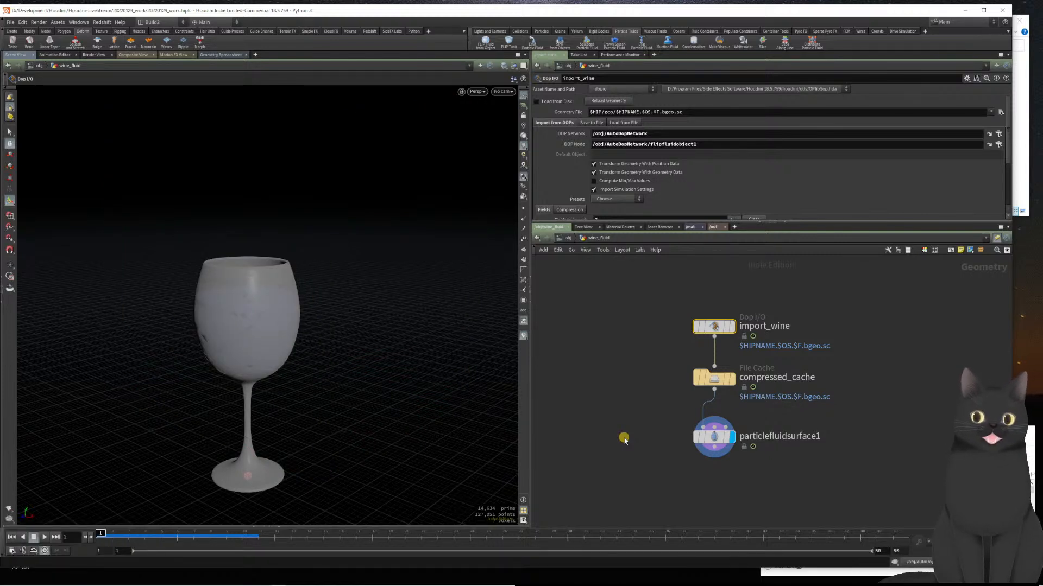
- Select compressed_cache, remove the expression from its end frame and set the end frame to 10
{"action": "scroll", "coordinate": [624, 440], "scroll_direction": "down", "scroll_amount": 2}
{"action": "scroll", "coordinate": [623, 440], "scroll_direction": "up", "scroll_amount": 1}
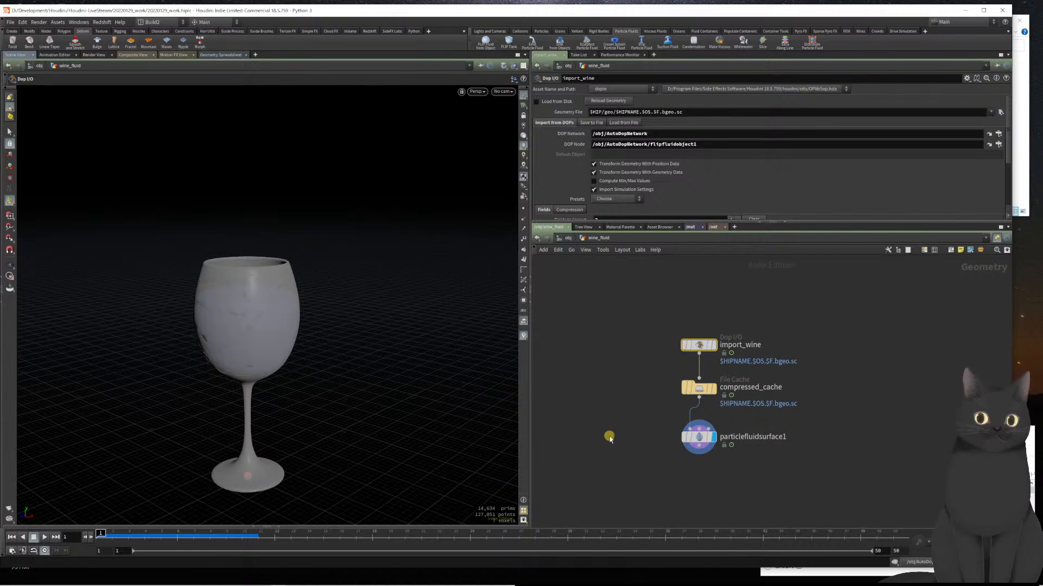
{"action": "left_click_drag", "start_coordinate": [618, 431], "coordinate": [698, 456]}
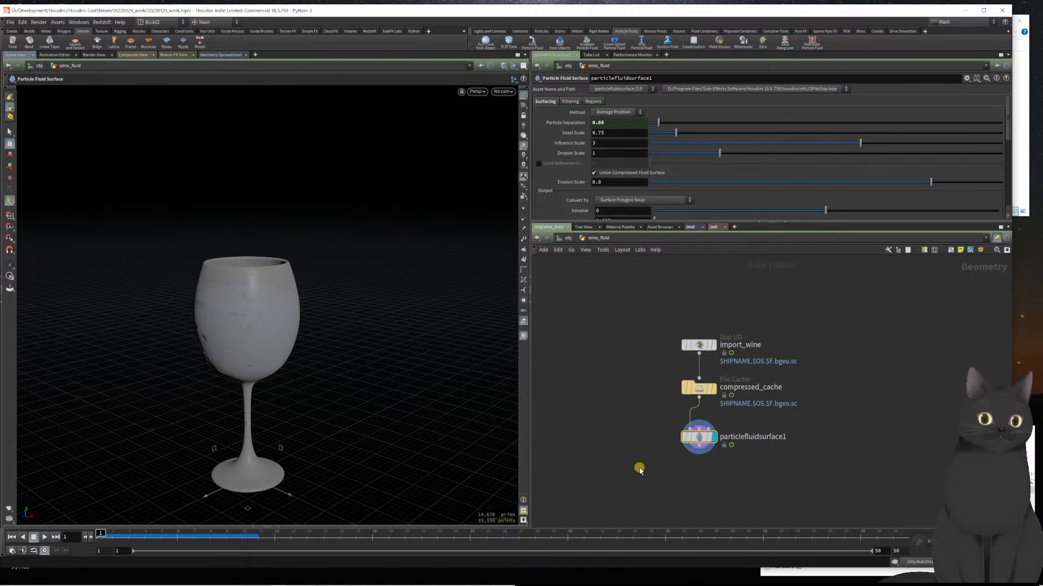
{"action": "left_click_drag", "start_coordinate": [624, 380], "coordinate": [710, 413]}
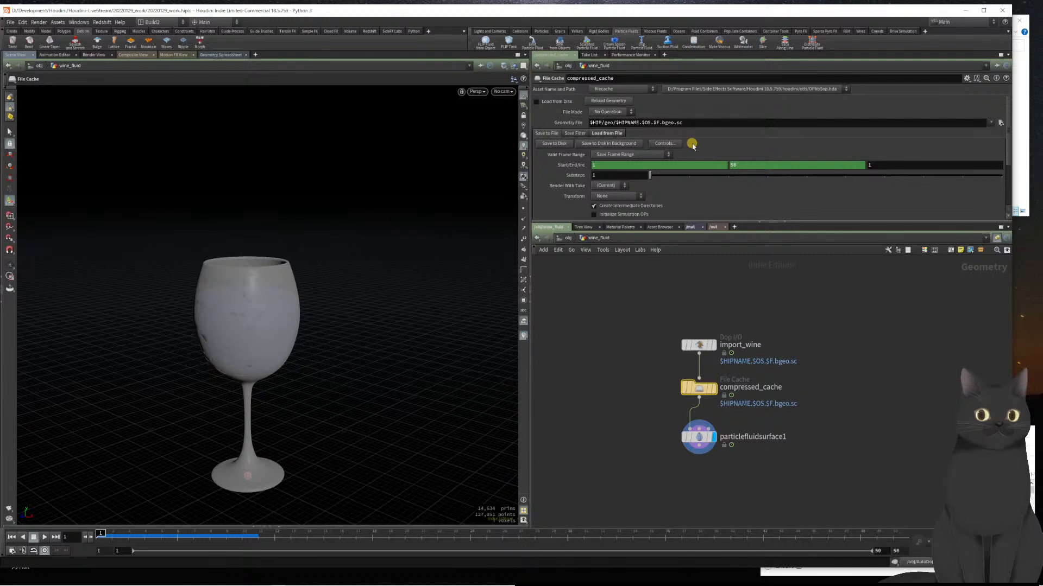
{"action": "left_click", "coordinate": [755, 165], "text": "shift"}
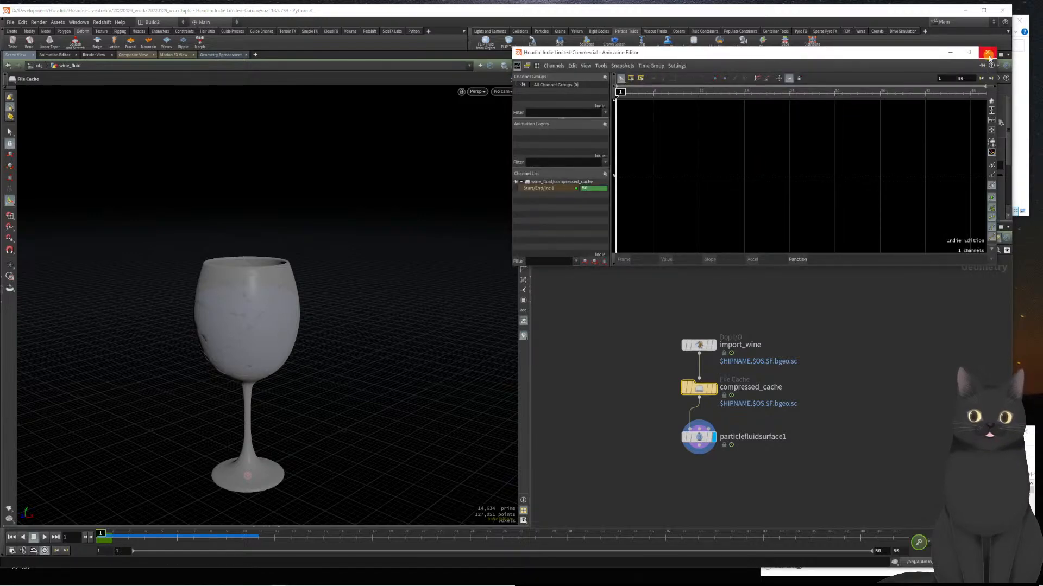
{"action": "left_click", "coordinate": [986, 52]}
{"action": "left_click", "coordinate": [779, 165], "text": "ctrl+shift"}
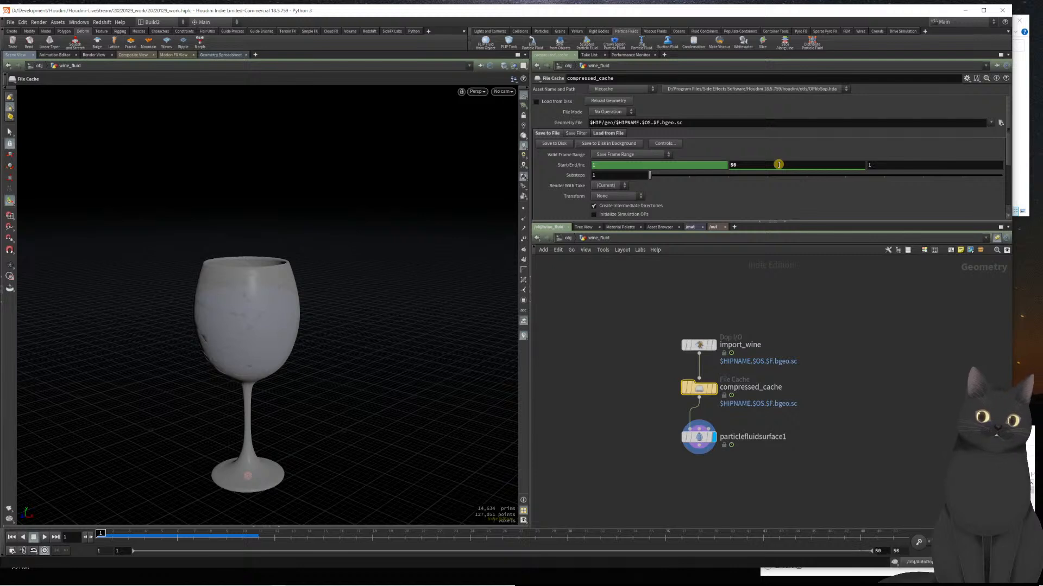
{"action": "left_click", "coordinate": [760, 165]}
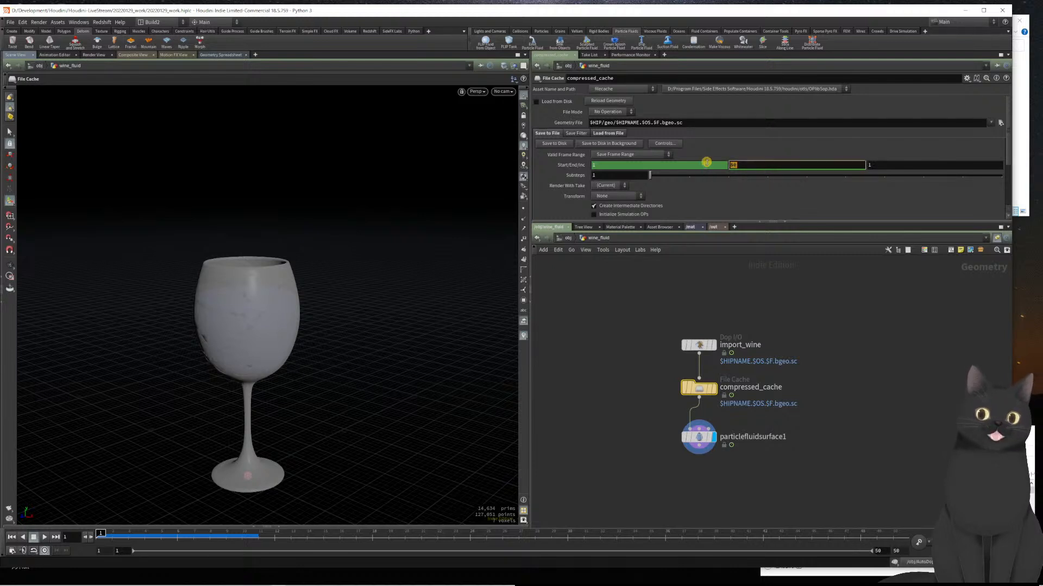
{"action": "type", "text": "10"}
{"action": "key", "text": "Return"}
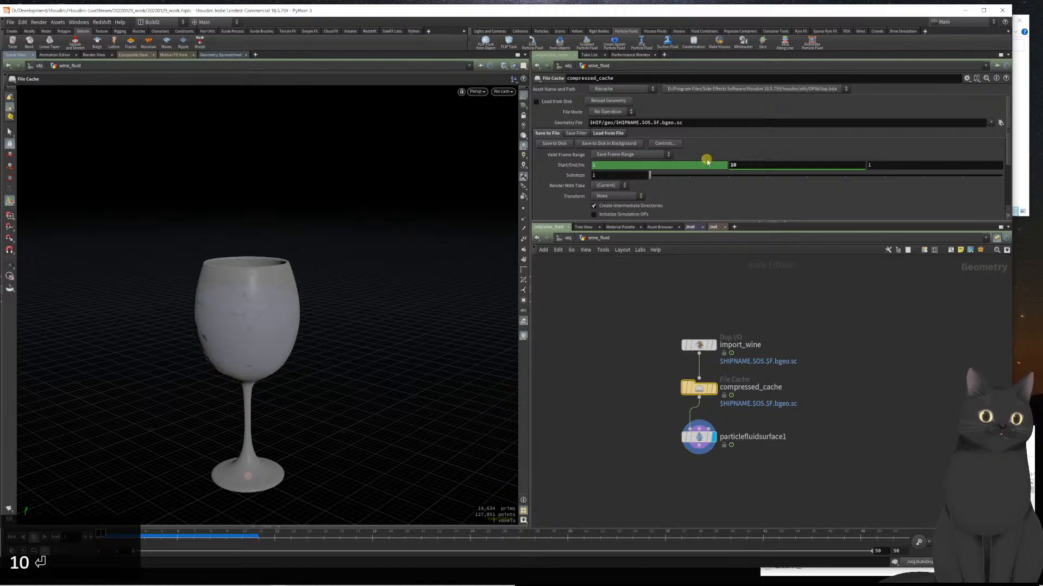
- Set compressed_cache's geometry file path to $HIP/geo/wine/wine_fluid.$F.bgeo.sc
{"action": "left_click", "coordinate": [623, 124]}
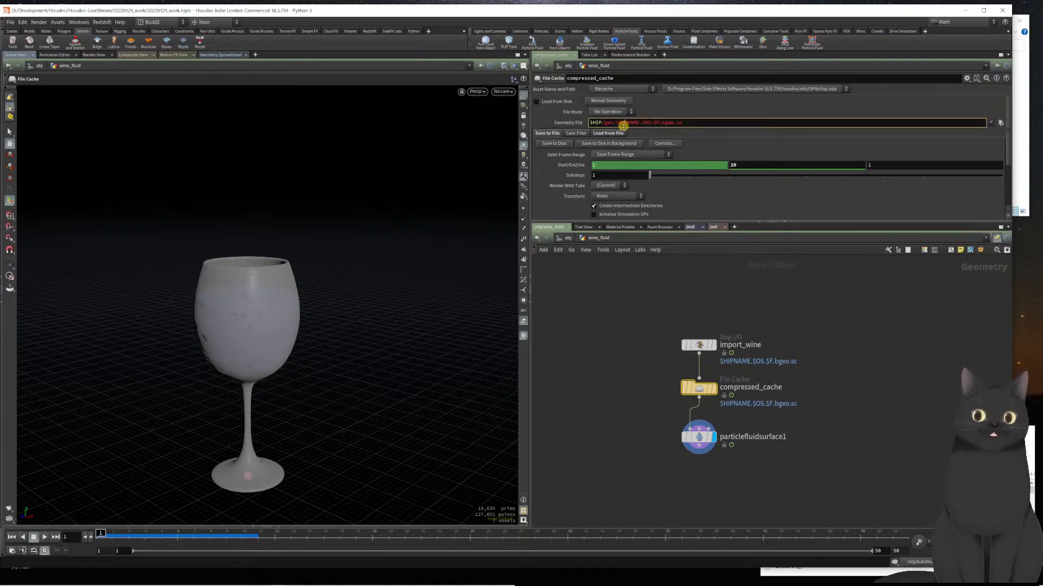
{"action": "key", "text": "Left"}
{"action": "key", "text": "Left"}
{"action": "key", "text": "Left"}
{"action": "key", "text": "Left"}
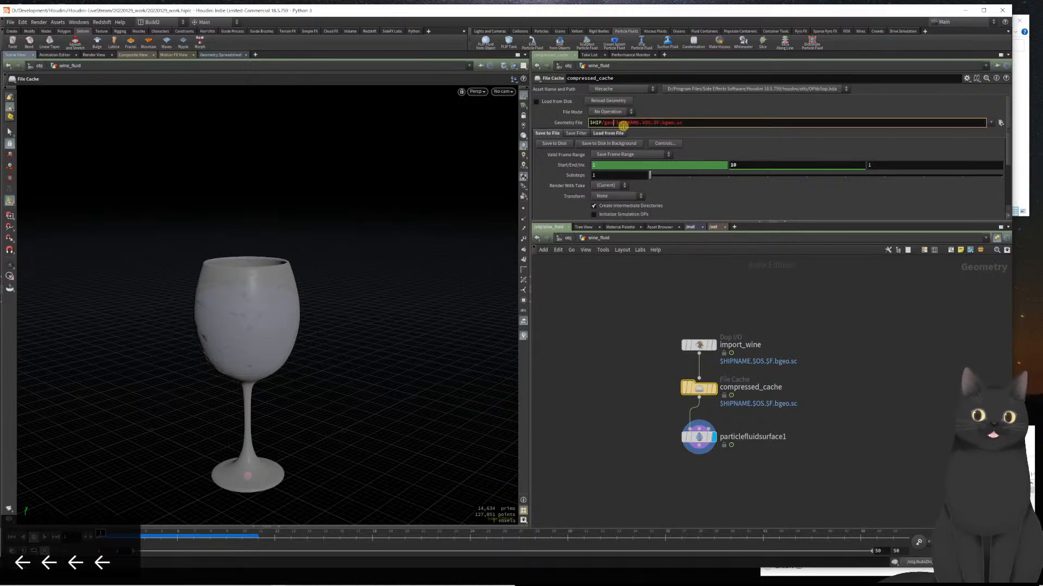
{"action": "key", "text": "Right"}
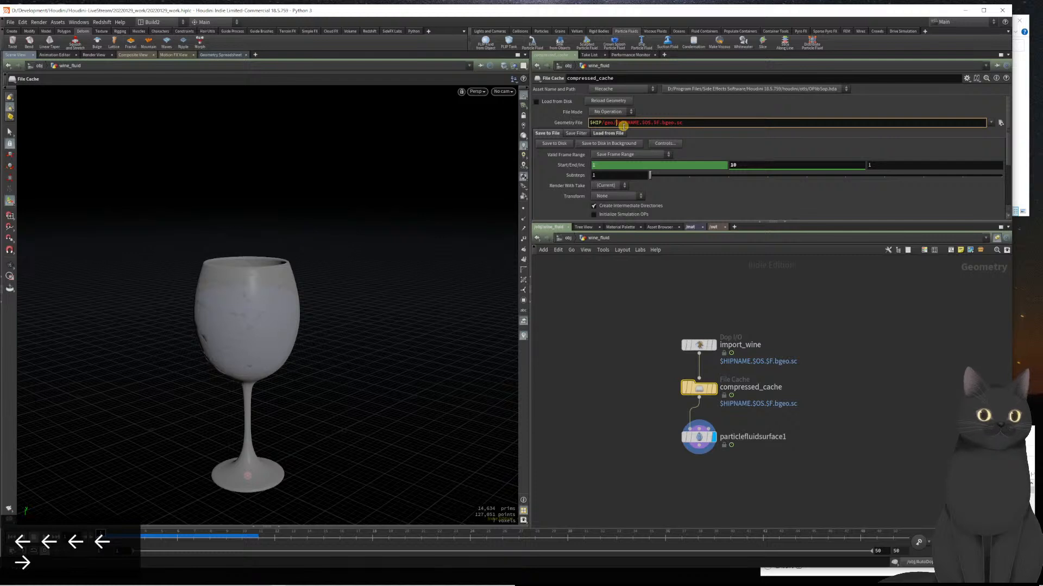
{"action": "type", "text": "wine/"}
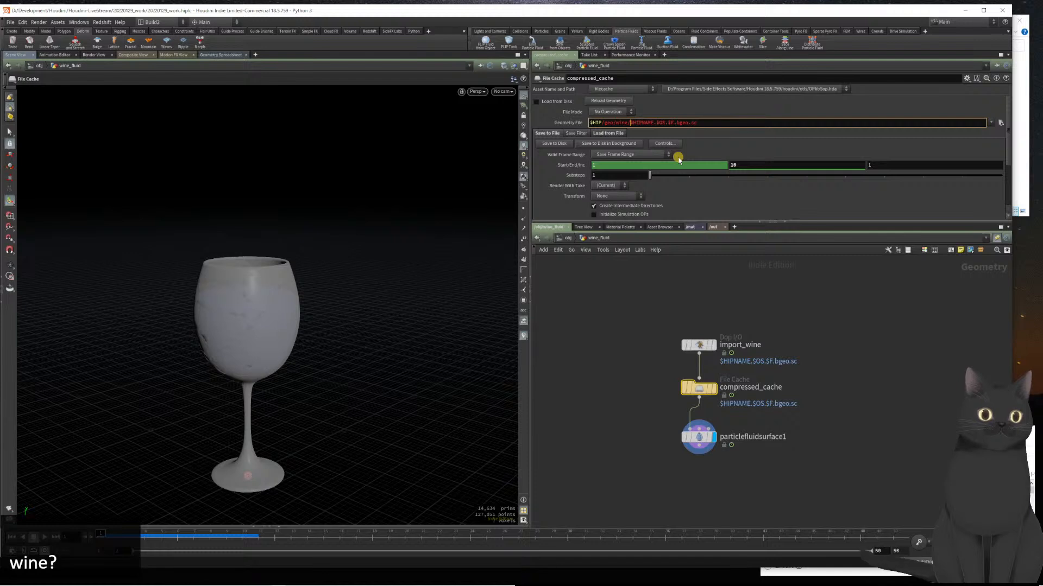
{"action": "type", "text": "_fluid"}
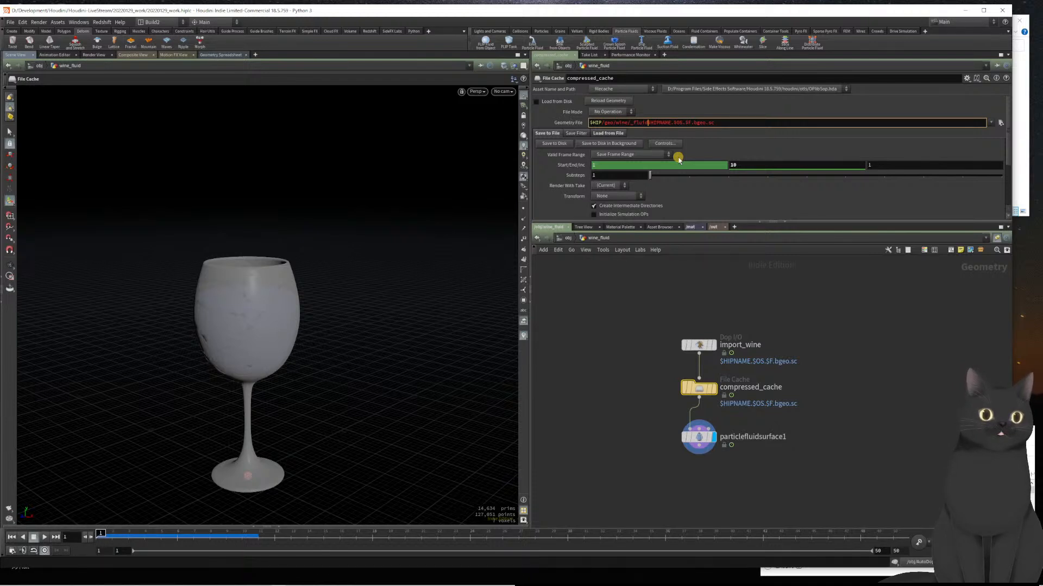
{"action": "key", "text": "Left"}
{"action": "key", "text": "Left"}
{"action": "key", "text": "Left"}
{"action": "key", "text": "Left"}
{"action": "key", "text": "Left"}
{"action": "key", "text": "Left"}
{"action": "key", "text": "Left"}
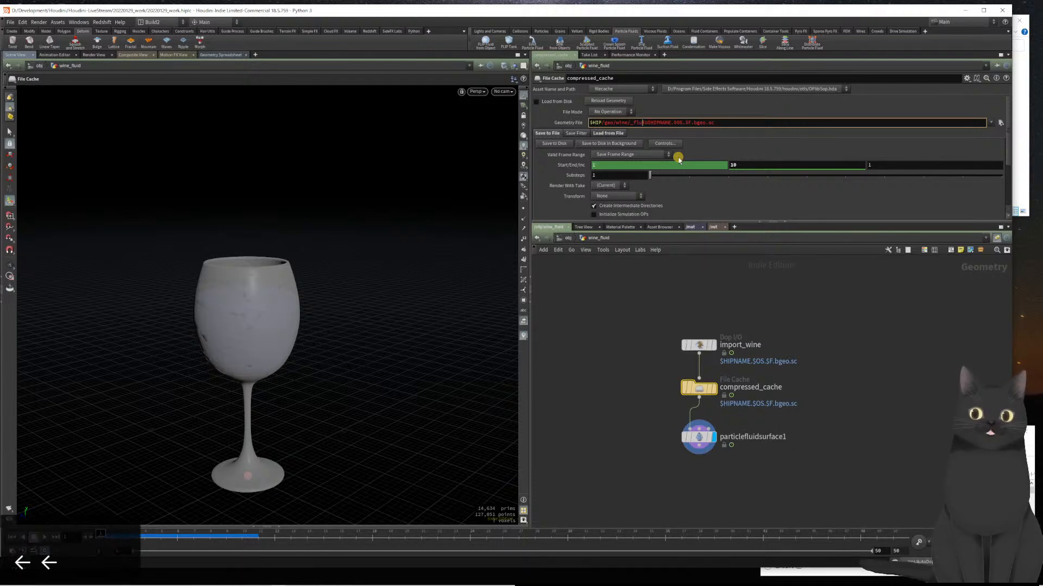
{"action": "key", "text": "Right"}
{"action": "key", "text": "BackSpace"}
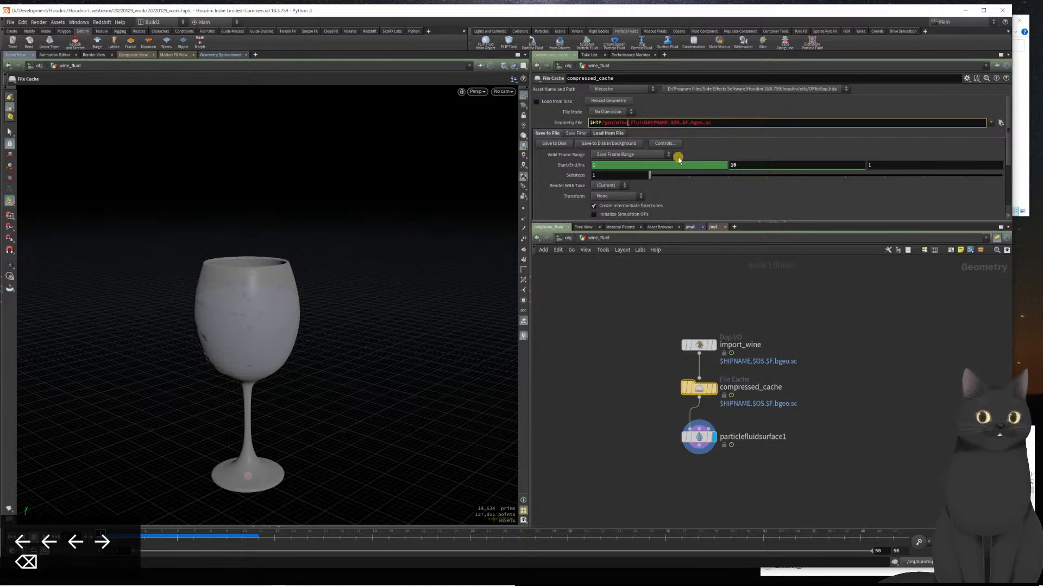
{"action": "type", "text": "/wi"}
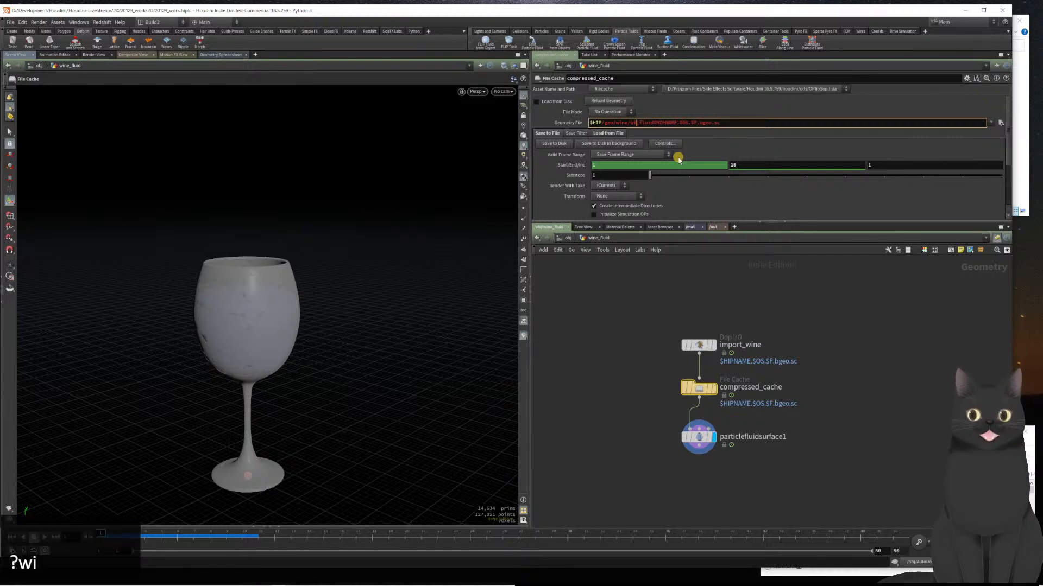
{"action": "type", "text": "ne"}
{"action": "key", "text": "Right"}
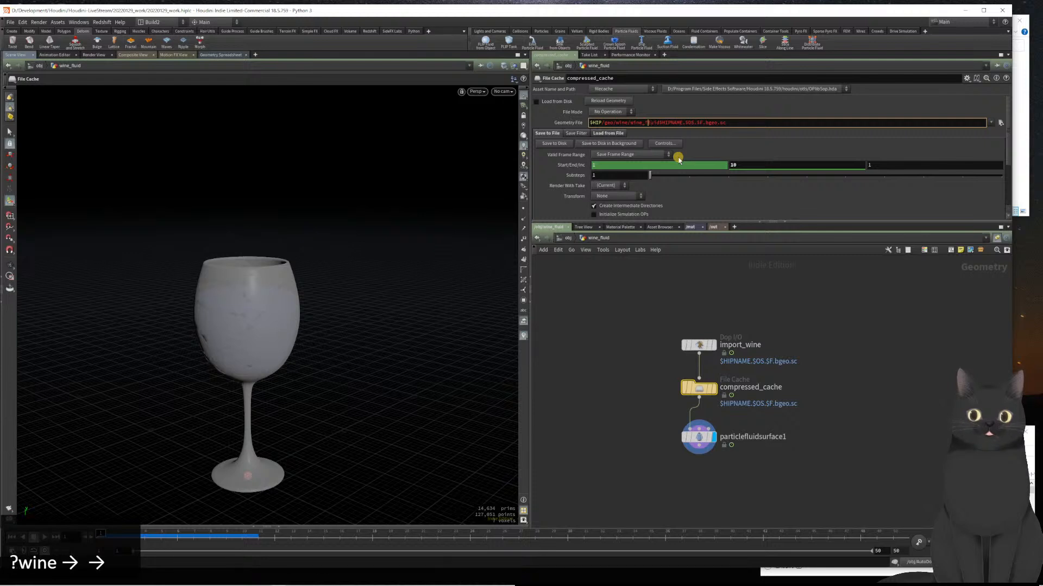
{"action": "key", "text": "Right"}
{"action": "key", "text": "Right"}
{"action": "key", "text": "Right"}
{"action": "key", "text": "Right"}
{"action": "key", "text": "Right"}
{"action": "key", "text": "Right"}
{"action": "key", "text": "shift+Right"}
{"action": "key", "text": "shift+Right"}
{"action": "key", "text": "shift+Right"}
{"action": "key", "text": "shift+Right"}
{"action": "key", "text": "shift+Right"}
{"action": "key", "text": "shift+Right"}
{"action": "key", "text": "shift+Right"}
{"action": "key", "text": "shift+Right"}
{"action": "key", "text": "shift+Right"}
{"action": "key", "text": "shift+Right"}
{"action": "key", "text": "shift+Right"}
{"action": "key", "text": "shift+Right"}
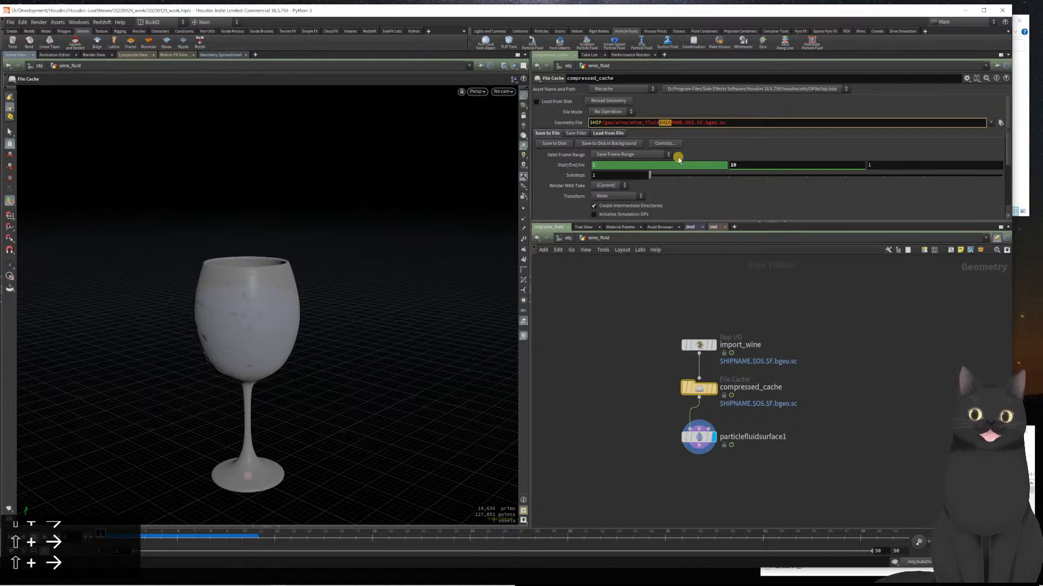
{"action": "key", "text": "Delete"}
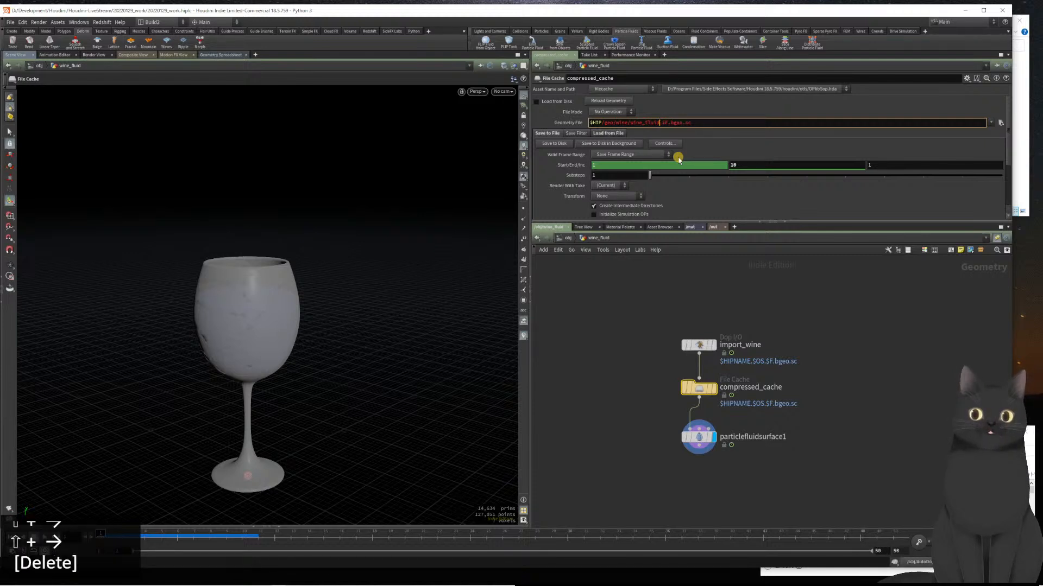
{"action": "key", "text": "Right"}
{"action": "key", "text": "Right"}
{"action": "key", "text": "Right"}
{"action": "key", "text": "Right"}
{"action": "key", "text": "Right"}
{"action": "key", "text": "Right"}
{"action": "key", "text": "Right"}
{"action": "key", "text": "Right"}
{"action": "key", "text": "Right"}
{"action": "key", "text": "Right"}
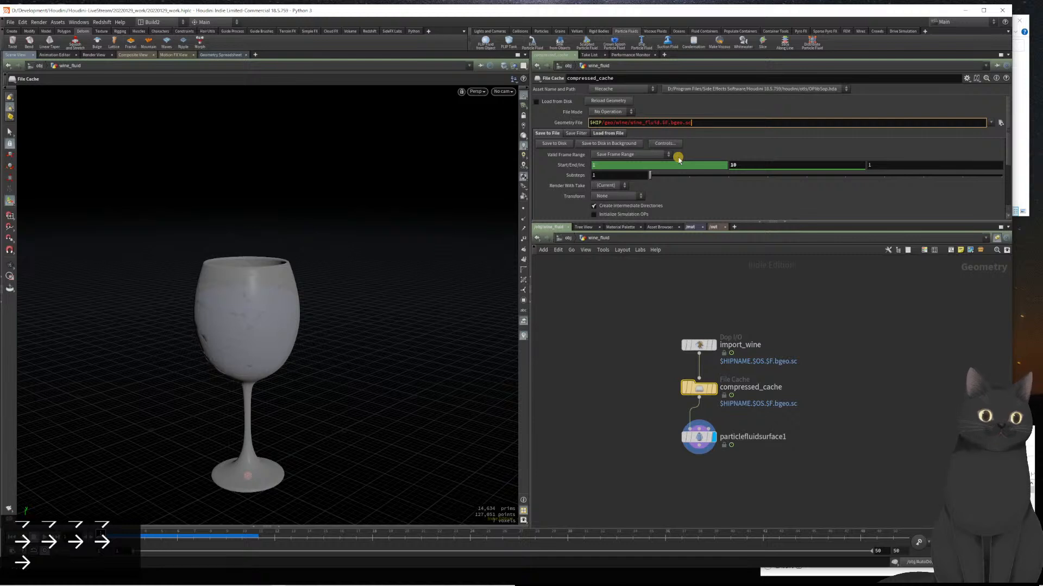
{"action": "key", "text": "Return"}
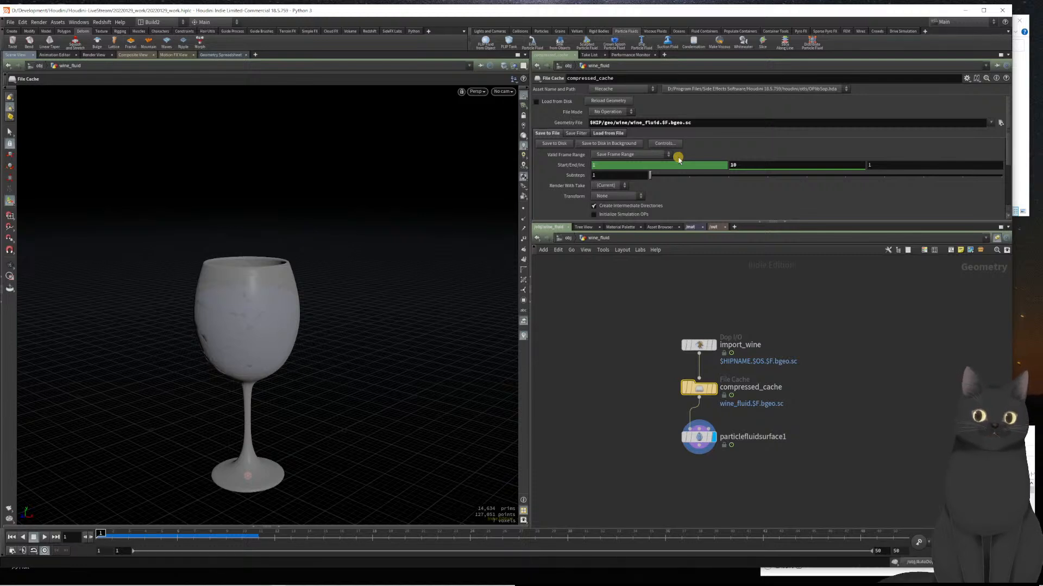
- Write the compressed_cache frames to disk and save the scene file
{"action": "left_click", "coordinate": [561, 145]}
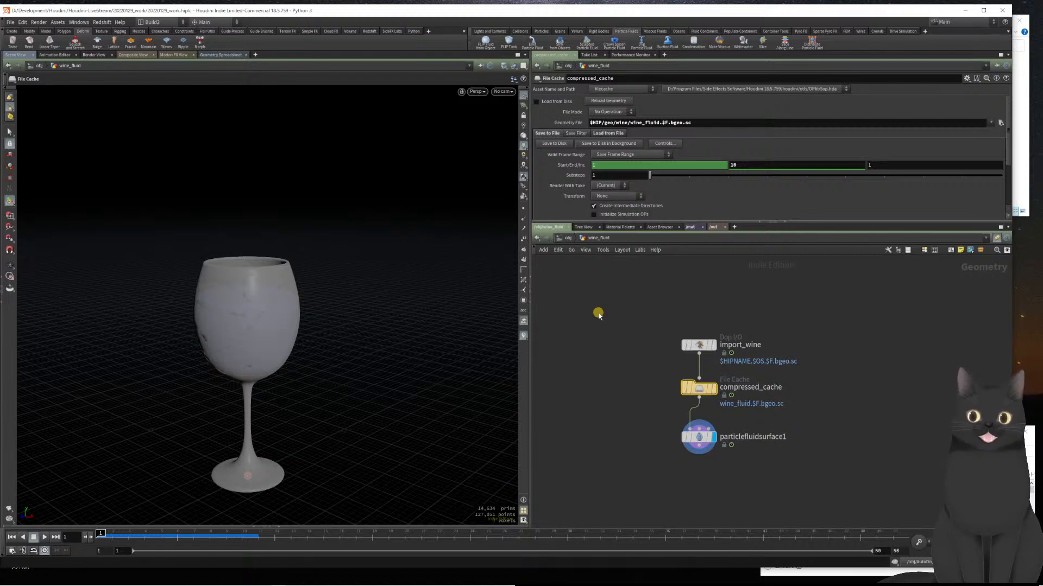
{"action": "scroll", "coordinate": [598, 320], "scroll_direction": "down", "scroll_amount": 3}
{"action": "scroll", "coordinate": [598, 342], "scroll_direction": "up", "scroll_amount": 3}
{"action": "key", "text": "ctrl+s"}
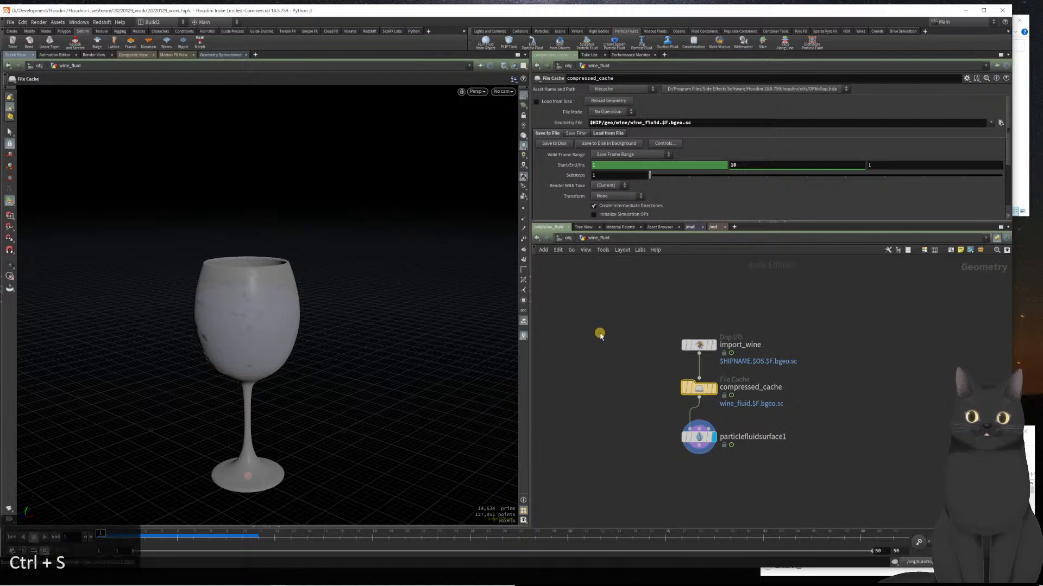
- Switch to File Explorer, check the cached files in the project's geo/wine folder, and return to Houdini's wine_fluid network
{"action": "left_click", "coordinate": [1021, 182]}
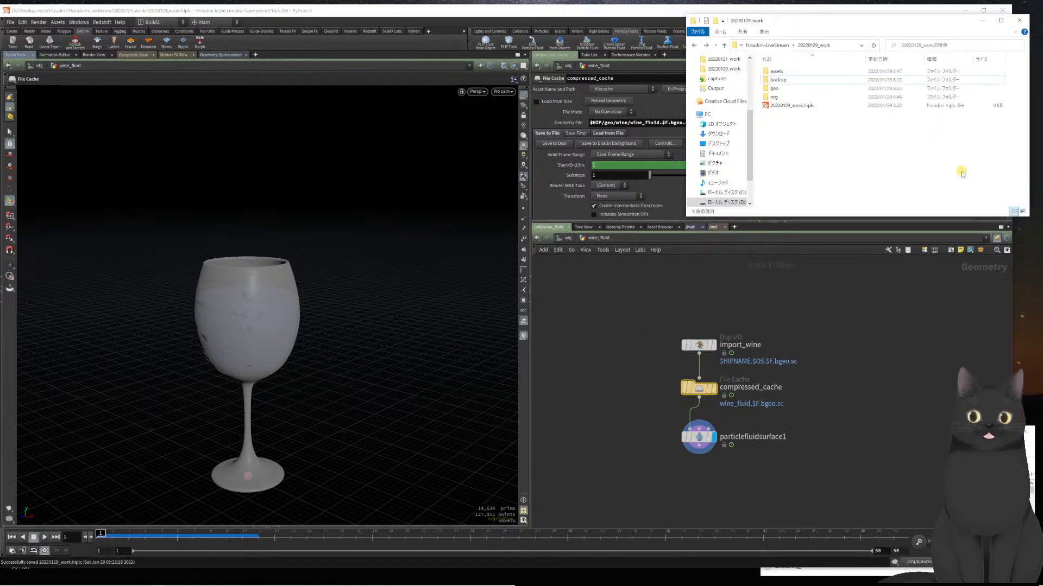
{"action": "double_click", "coordinate": [787, 89]}
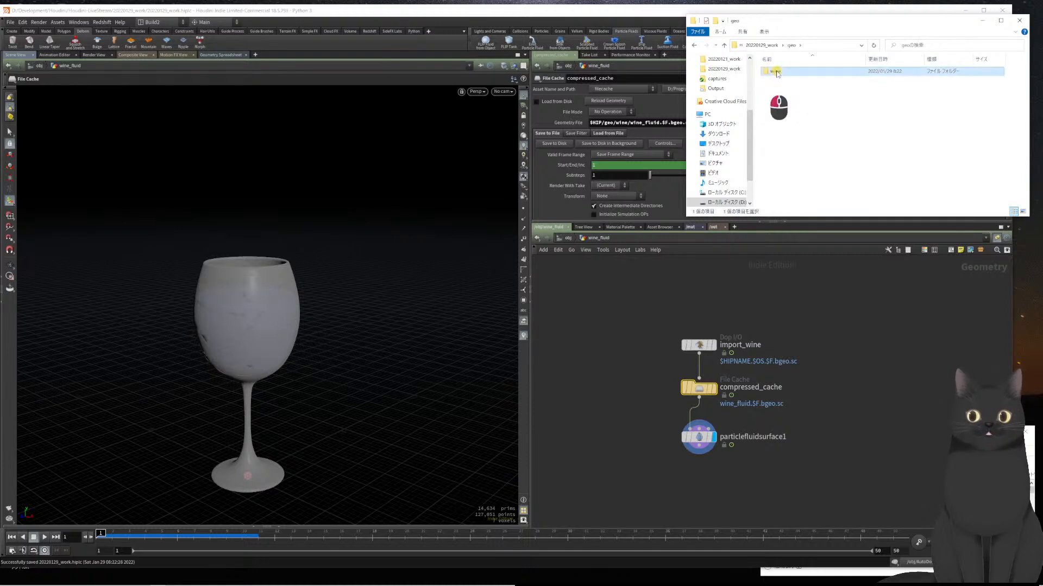
{"action": "double_click", "coordinate": [775, 71]}
{"action": "key", "text": "alt+Left"}
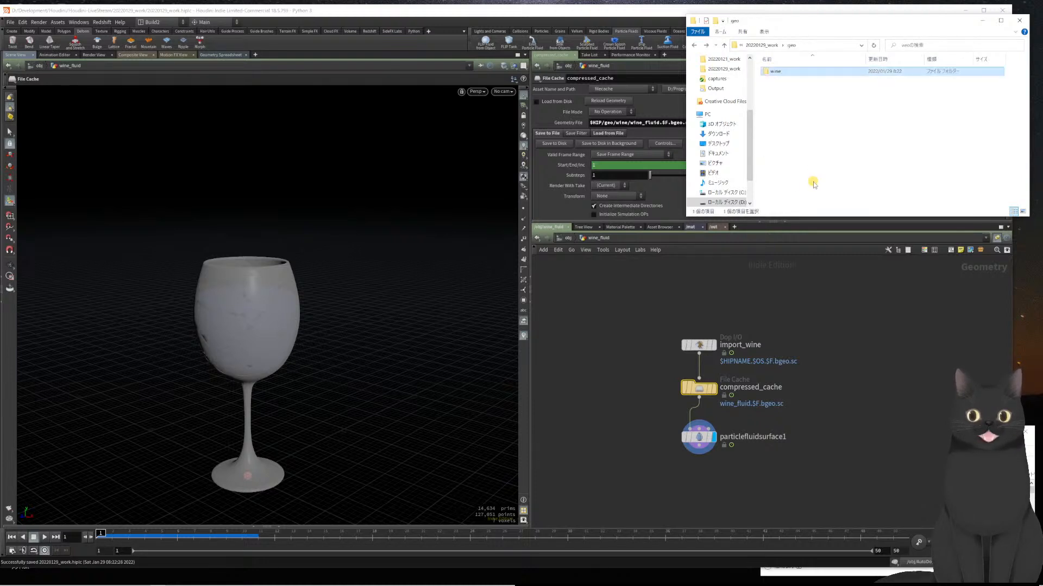
{"action": "left_click", "coordinate": [635, 338]}
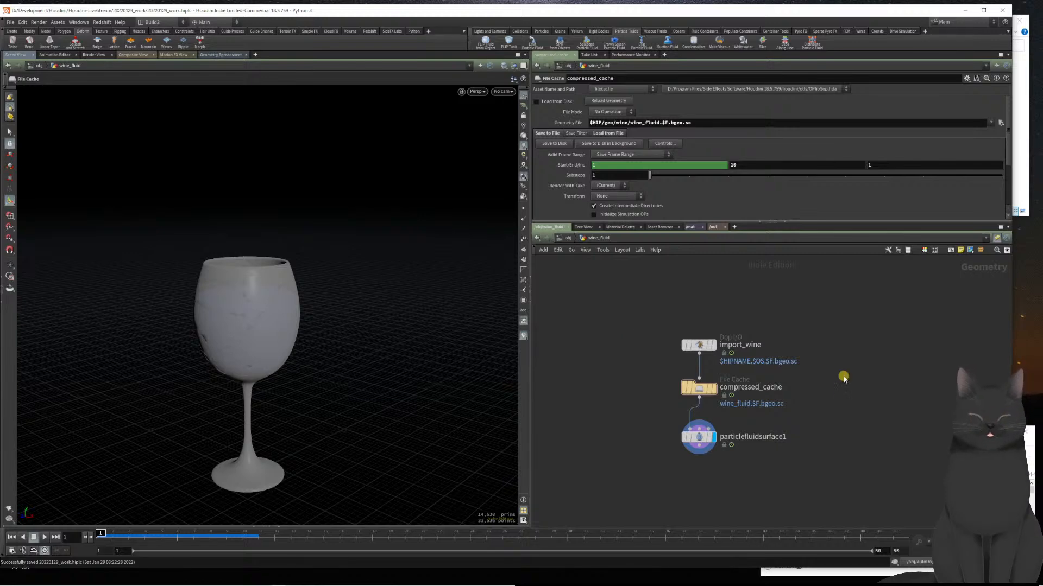
- Add a File node beside compressed_cache in the wine_fluid network
{"action": "key", "text": "Tab"}
{"action": "type", "text": "file"}
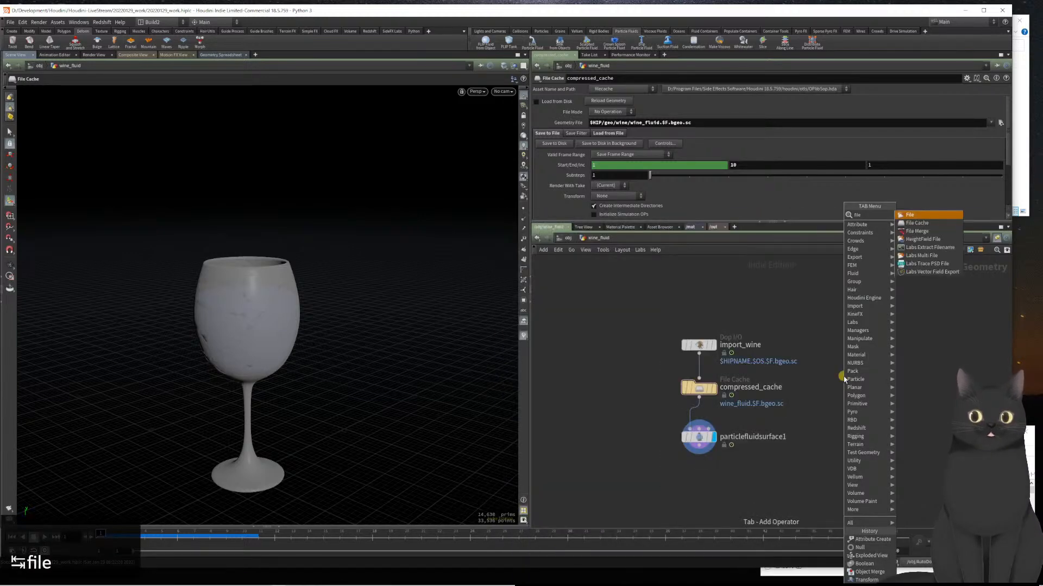
{"action": "key", "text": "Return"}
{"action": "key", "text": "Return"}
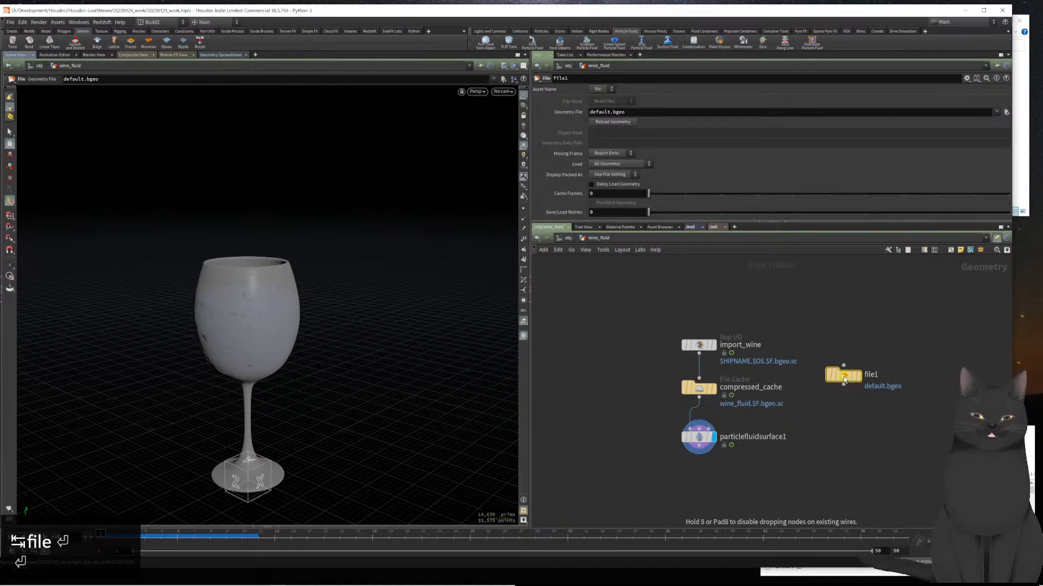
- Load the wine_fluid.$F.bgeo.sc sequence from $HIP/geo/wine/ into the new File node
{"action": "left_click", "coordinate": [1006, 111]}
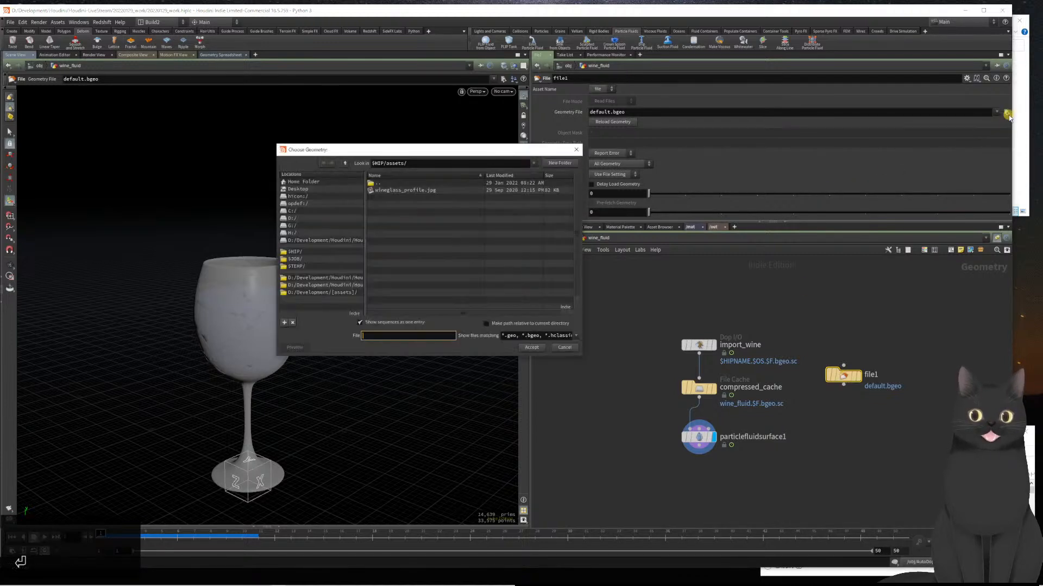
{"action": "left_click", "coordinate": [346, 164]}
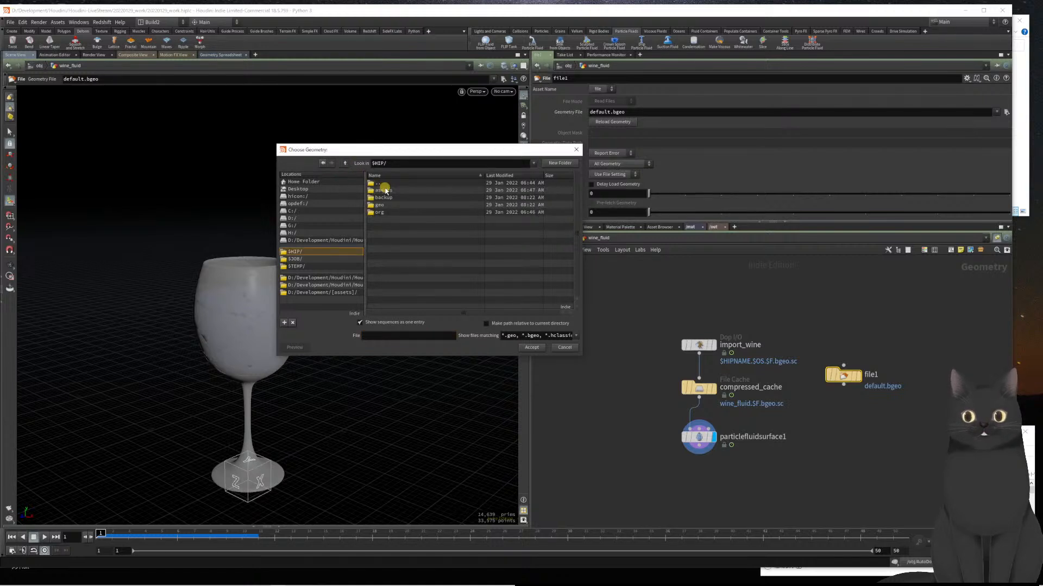
{"action": "double_click", "coordinate": [385, 205]}
{"action": "double_click", "coordinate": [388, 191]}
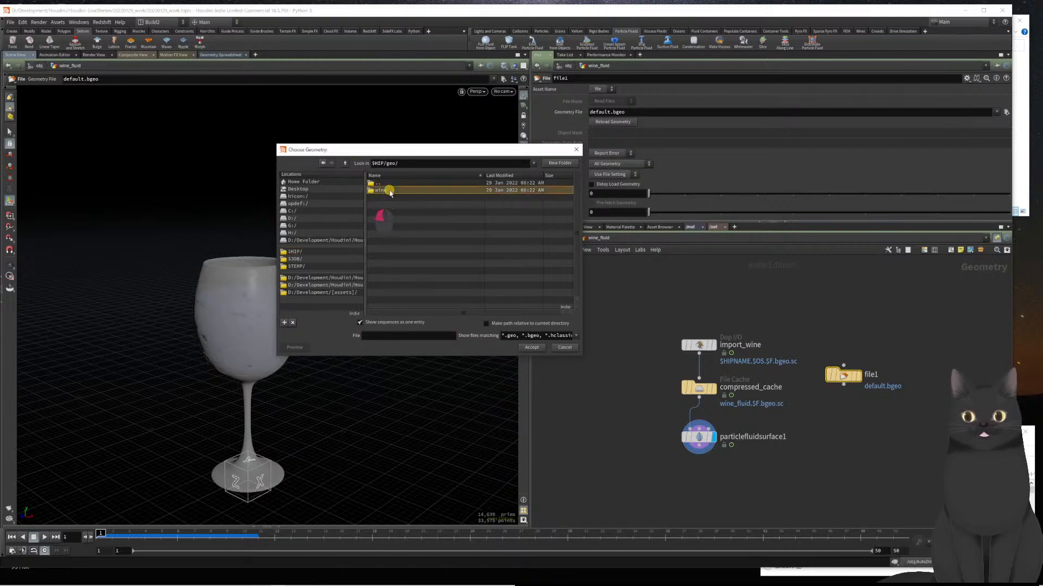
{"action": "left_click", "coordinate": [388, 191]}
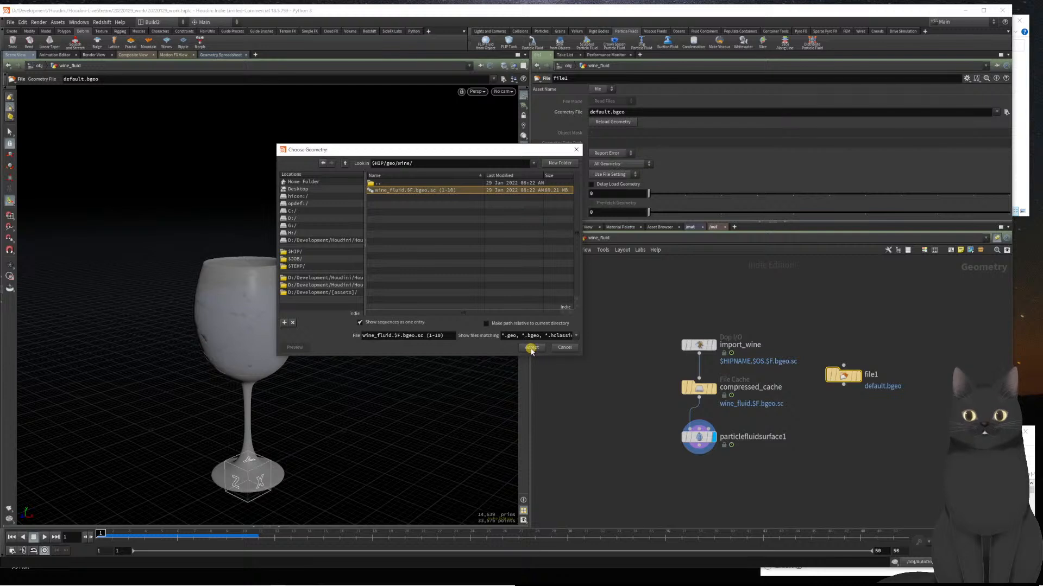
{"action": "left_click", "coordinate": [531, 347]}
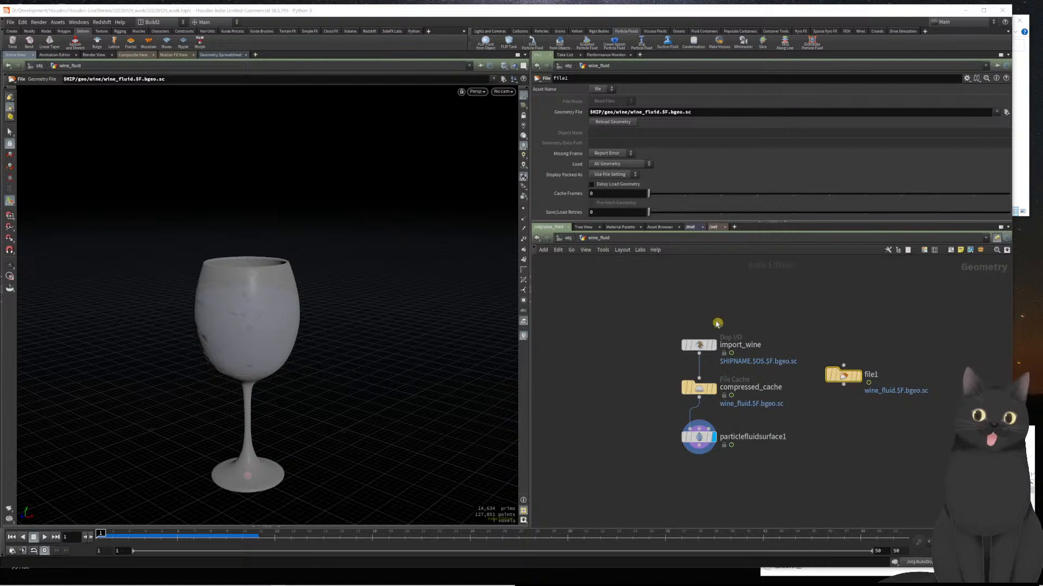
- Hide the other objects in the viewport and set playback to integer frame values with realtime playback off
{"action": "left_click", "coordinate": [515, 67]}
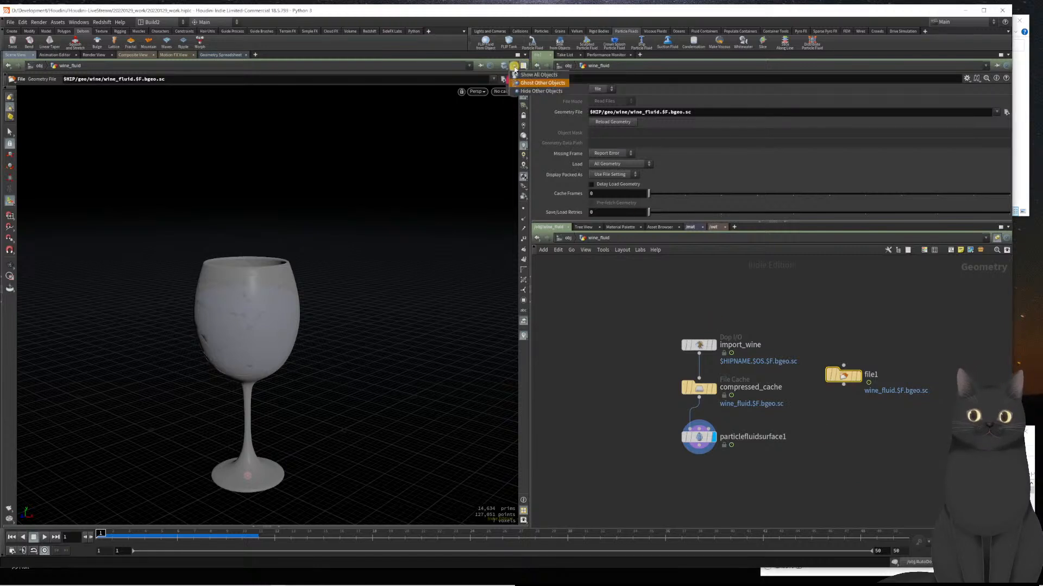
{"action": "left_click", "coordinate": [516, 91]}
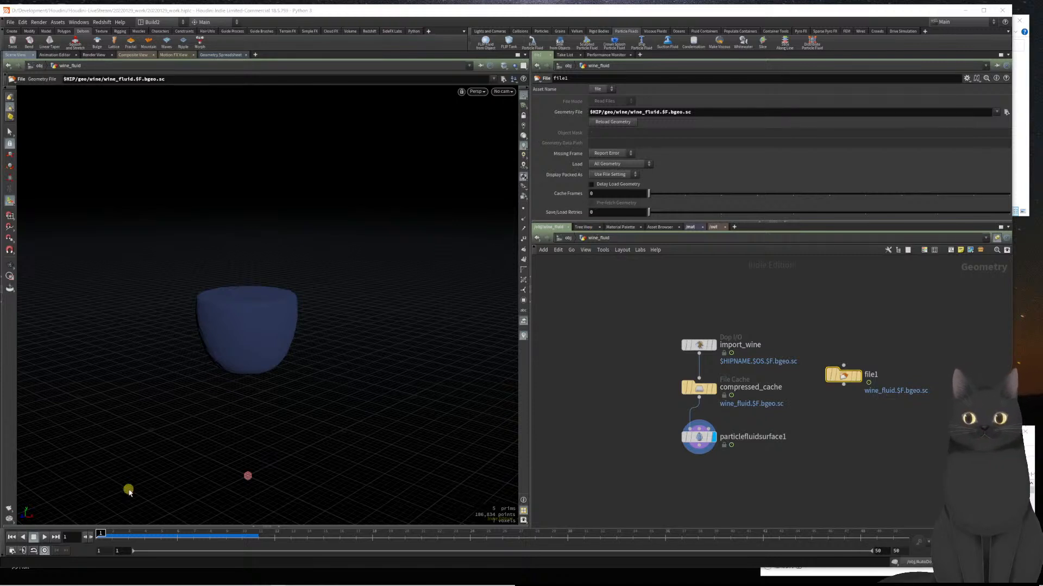
{"action": "left_click", "coordinate": [13, 550]}
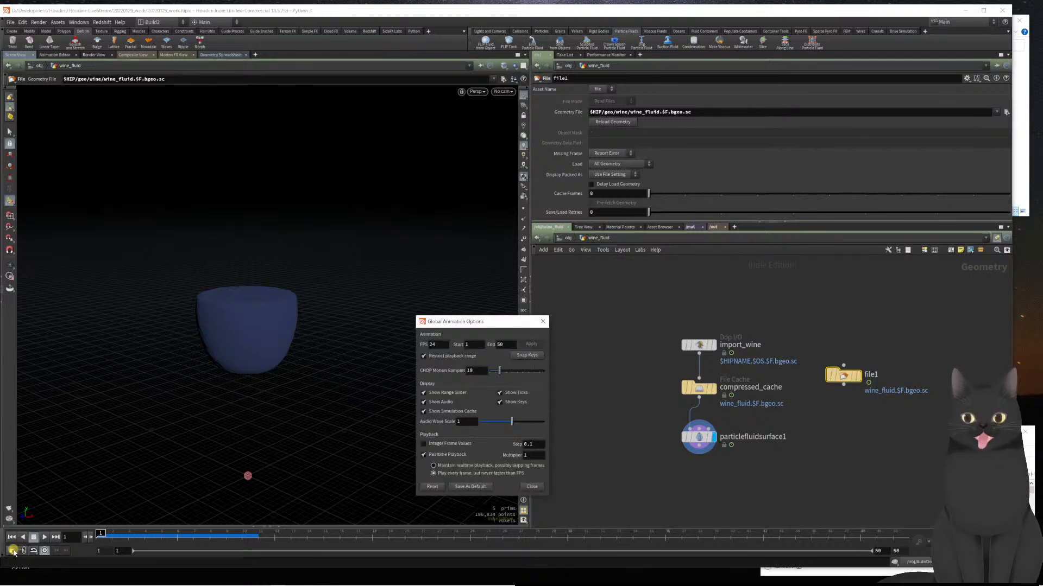
{"action": "left_click", "coordinate": [424, 444]}
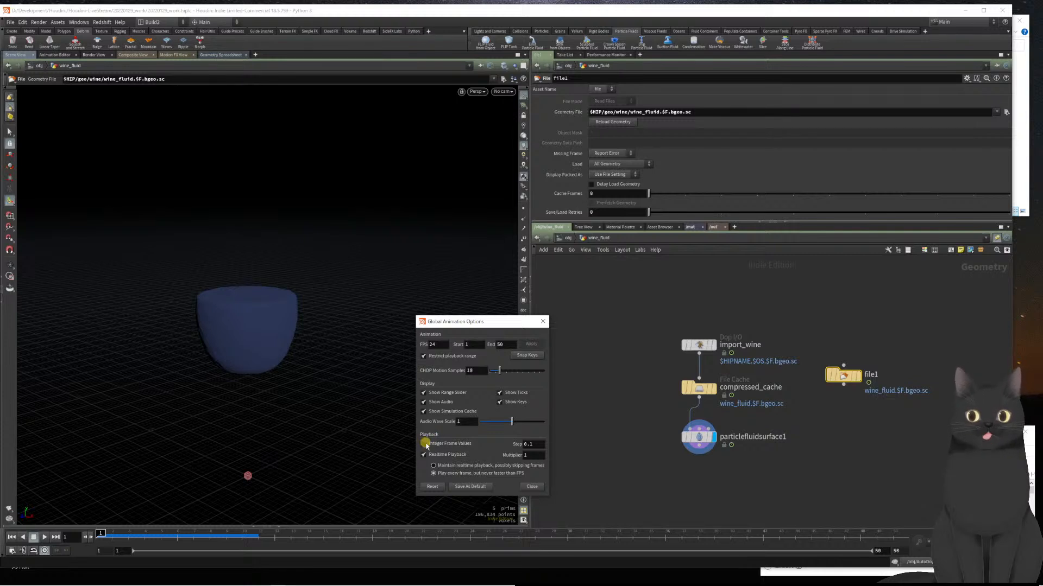
{"action": "left_click", "coordinate": [424, 444]}
{"action": "left_click", "coordinate": [423, 455]}
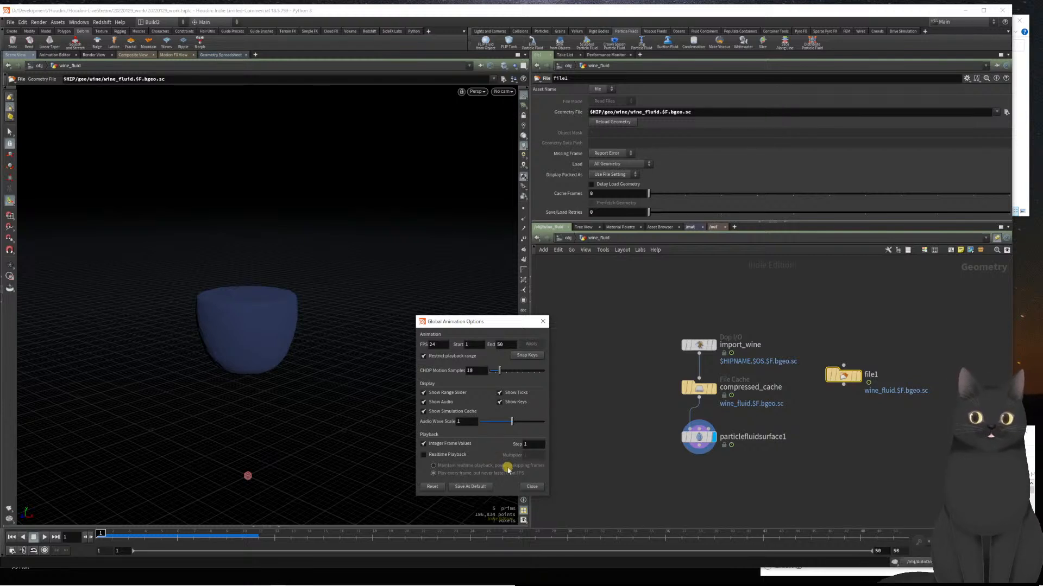
{"action": "left_click", "coordinate": [531, 487]}
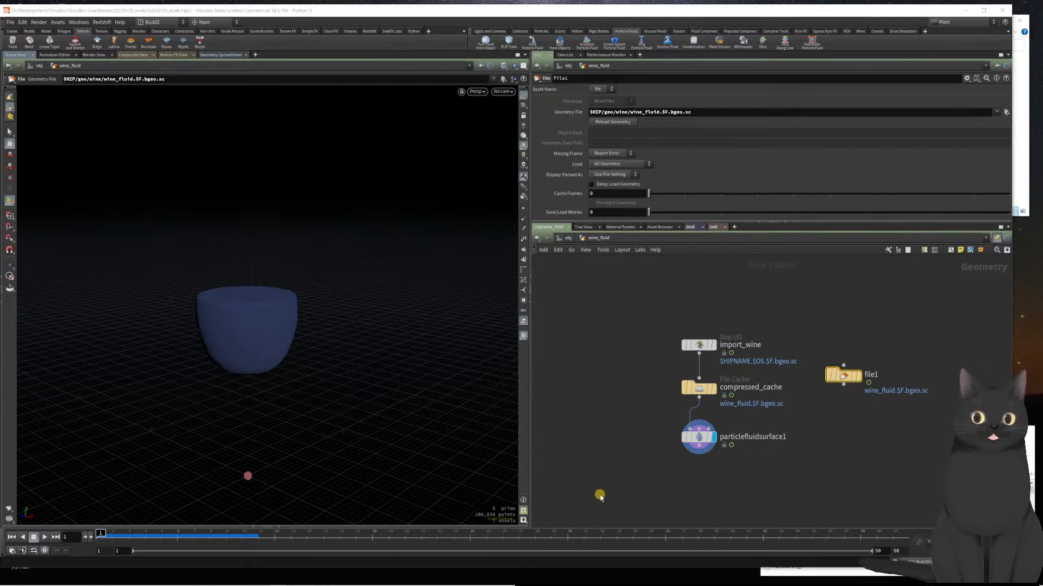
- Play the surfaced wine splash and step back and forth through its frames up to frame 10
{"action": "key", "text": "Up"}
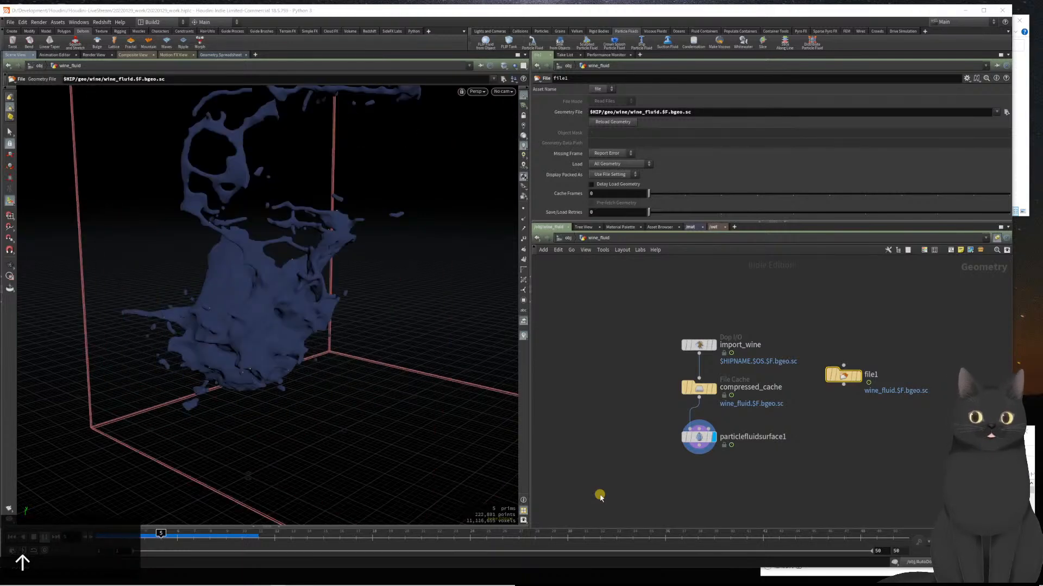
{"action": "key", "text": "Left"}
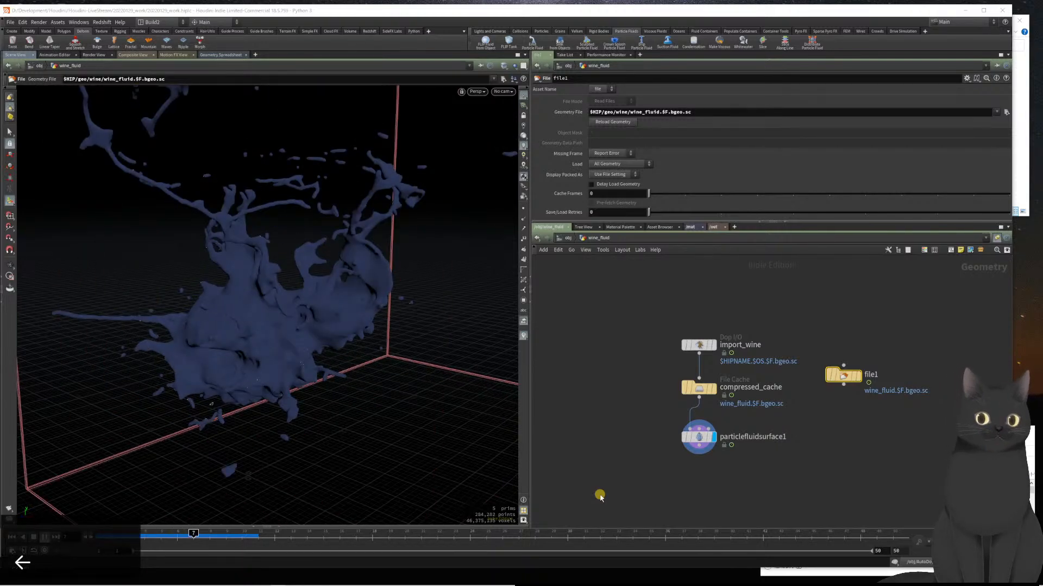
{"action": "key", "text": "Left"}
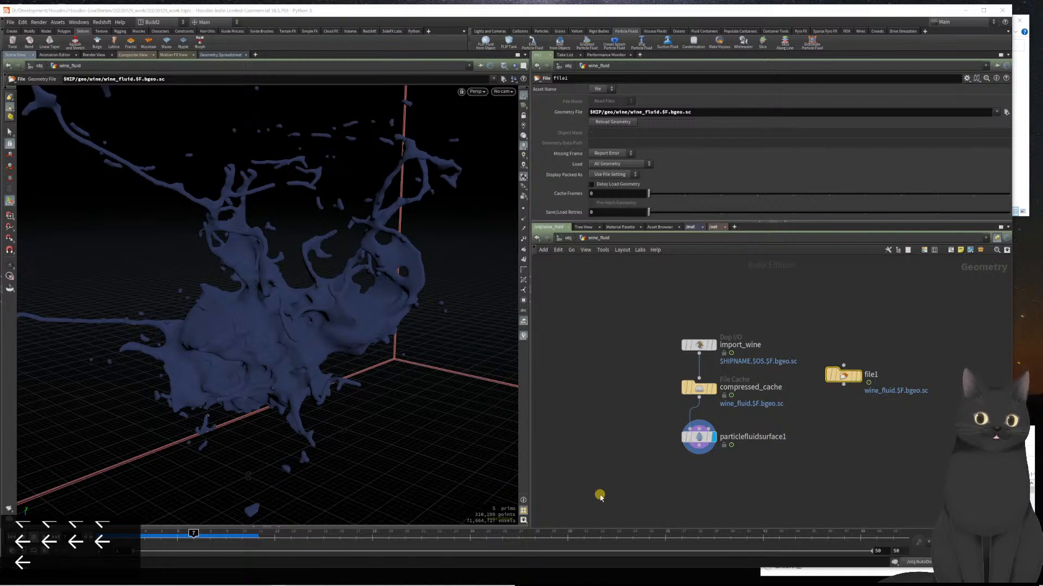
{"action": "key", "text": "Left"}
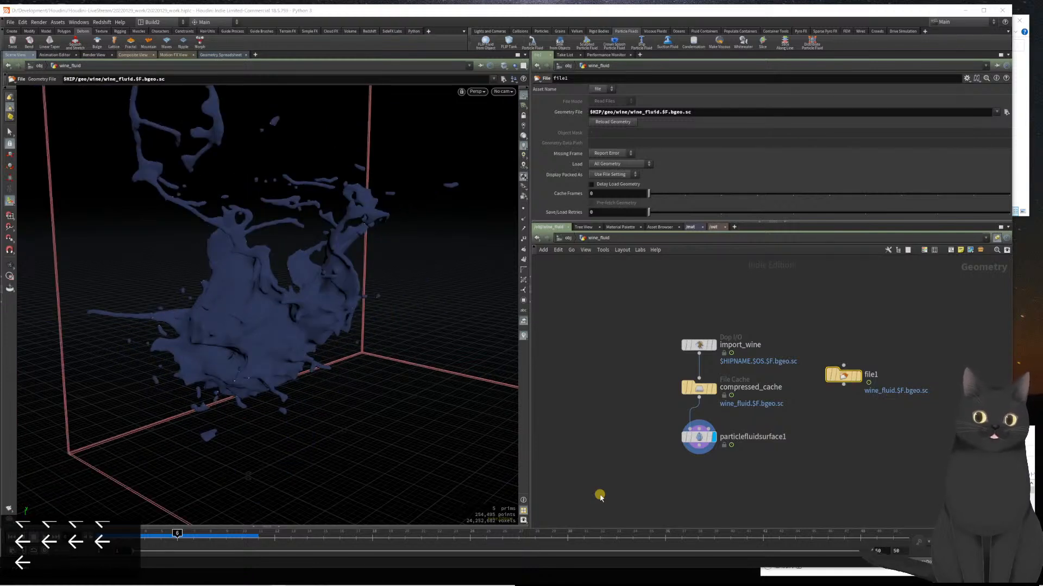
{"action": "key", "text": "Right"}
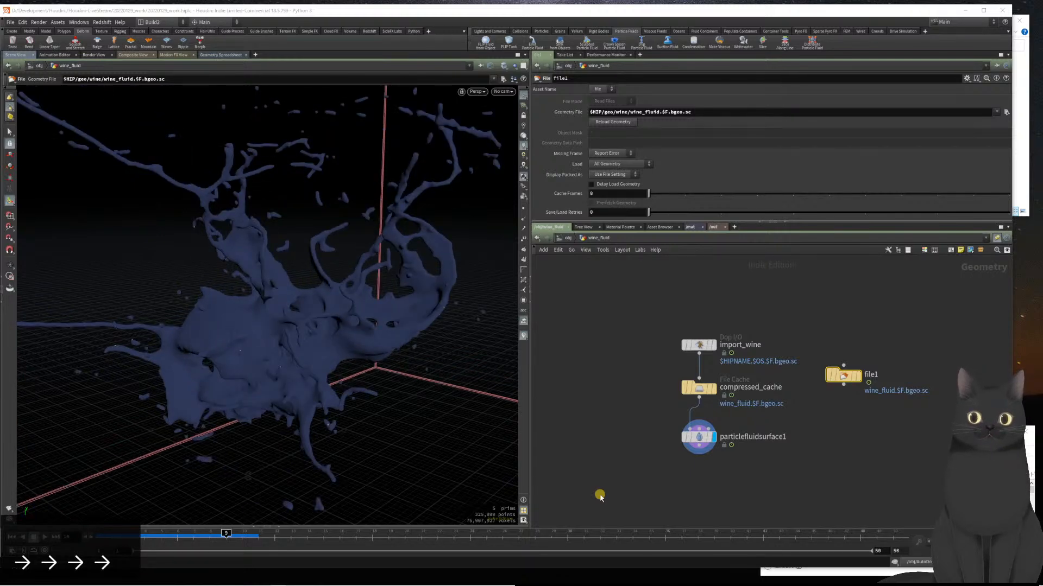
{"action": "key", "text": "Right"}
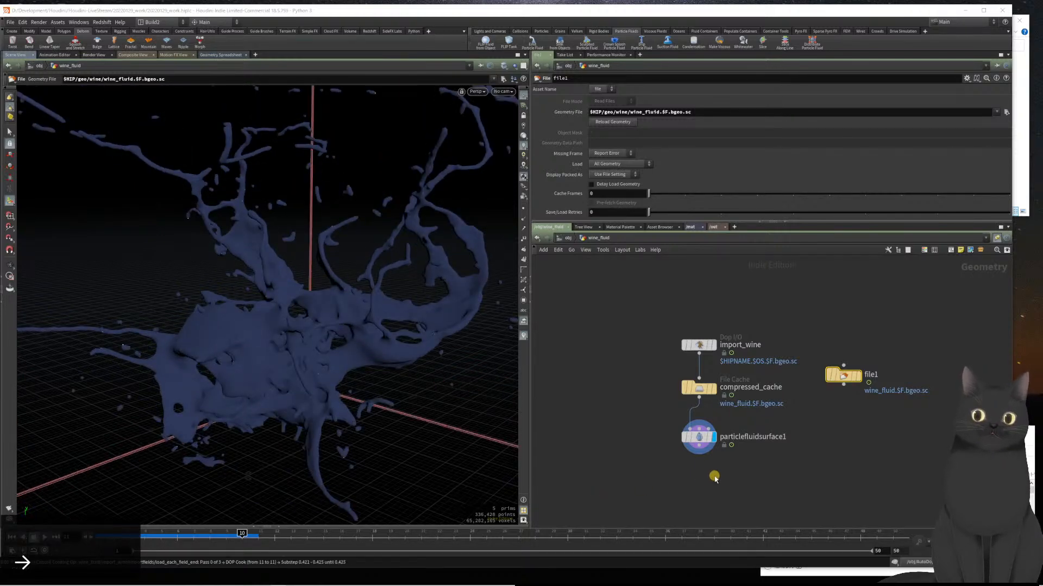
- Display the file1 node and step through the cached particle frames around frames 8 to 11
{"action": "left_click", "coordinate": [860, 383]}
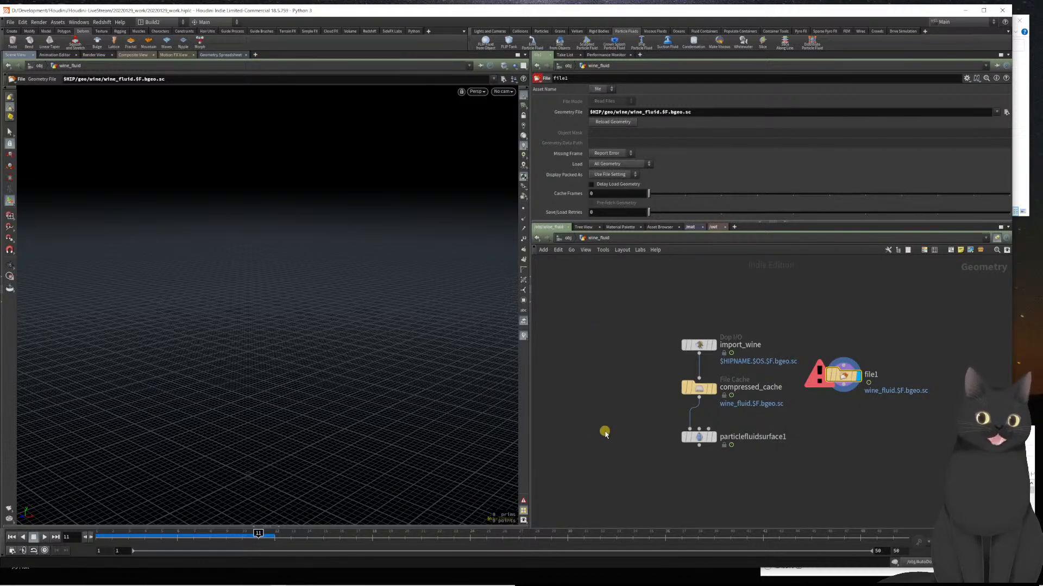
{"action": "key", "text": "Left"}
{"action": "key", "text": "Left"}
{"action": "key", "text": "Right"}
{"action": "key", "text": "Right"}
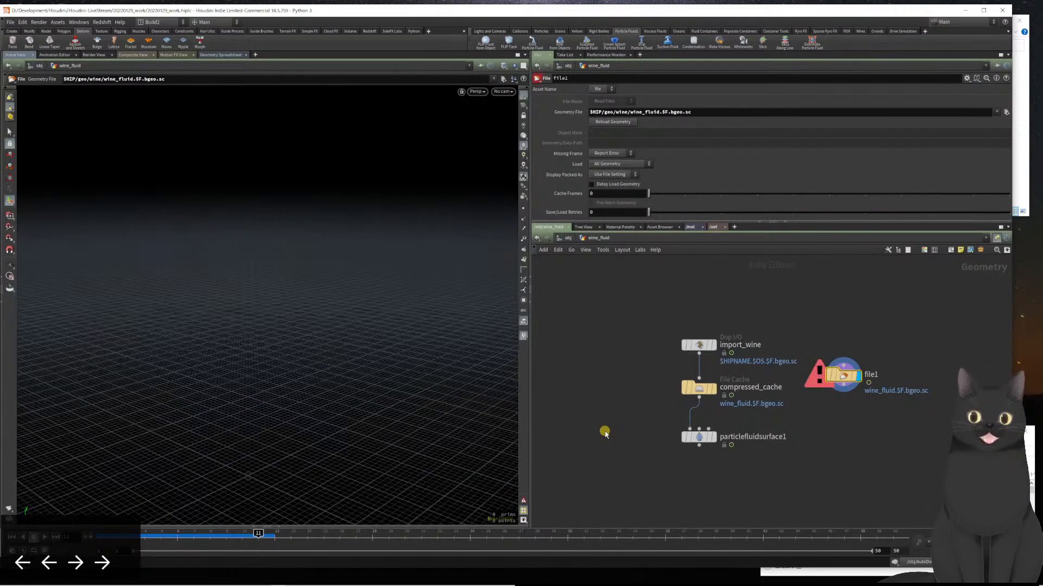
{"action": "key", "text": "Left"}
{"action": "key", "text": "Left"}
{"action": "key", "text": "Left"}
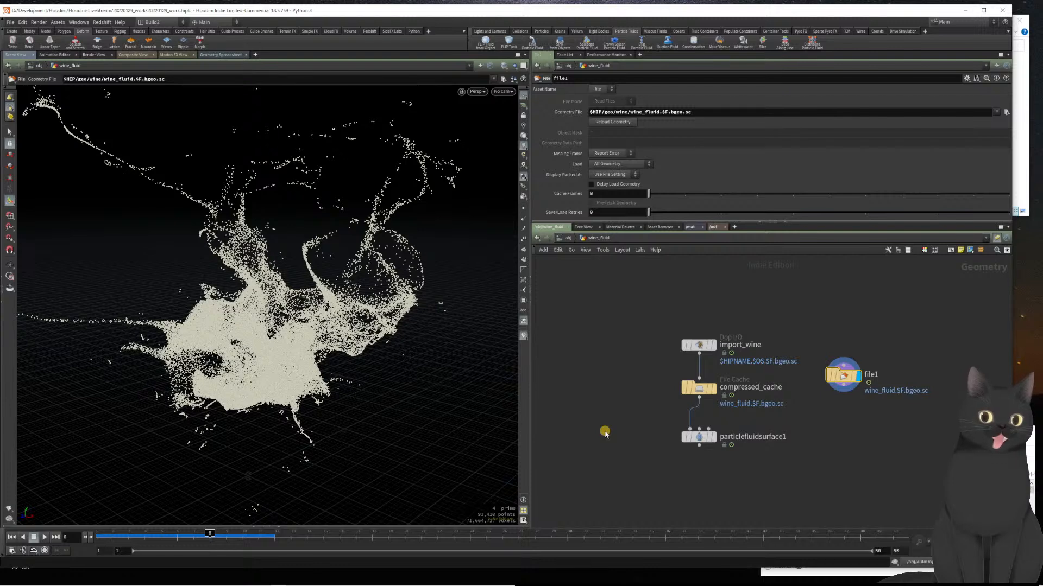
{"action": "key", "text": "Right"}
{"action": "key", "text": "Right"}
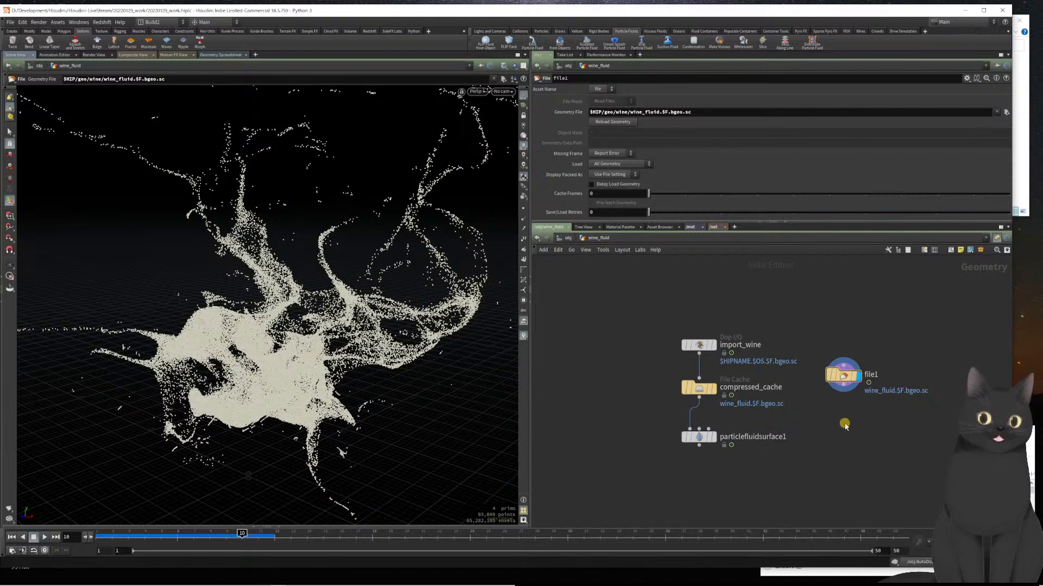
- Add a Retime node below file1, connect it to file1's output and display it
{"action": "key", "text": "Tab"}
{"action": "type", "text": "reti"}
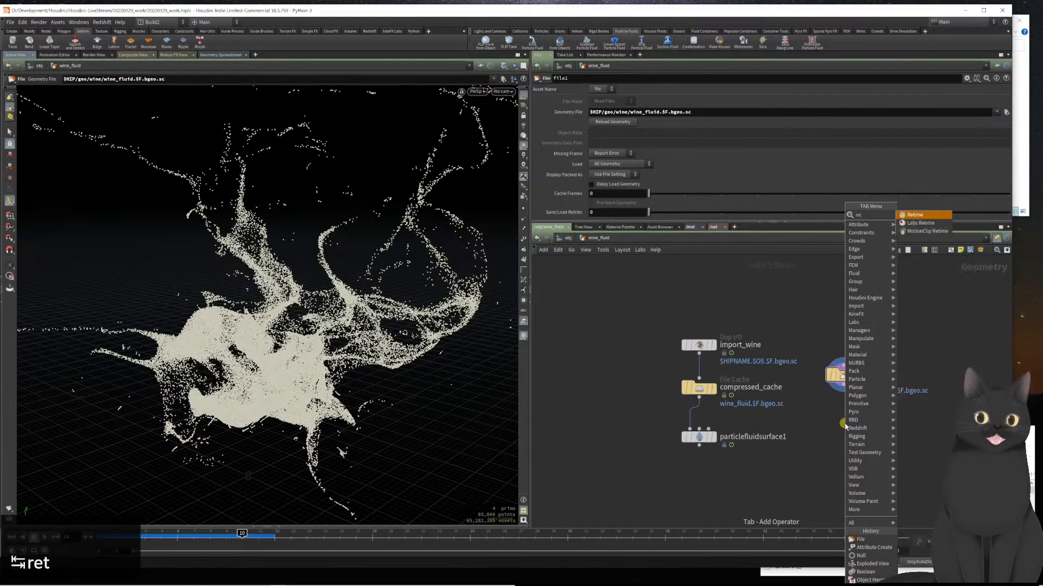
{"action": "key", "text": "Return"}
{"action": "key", "text": "Return"}
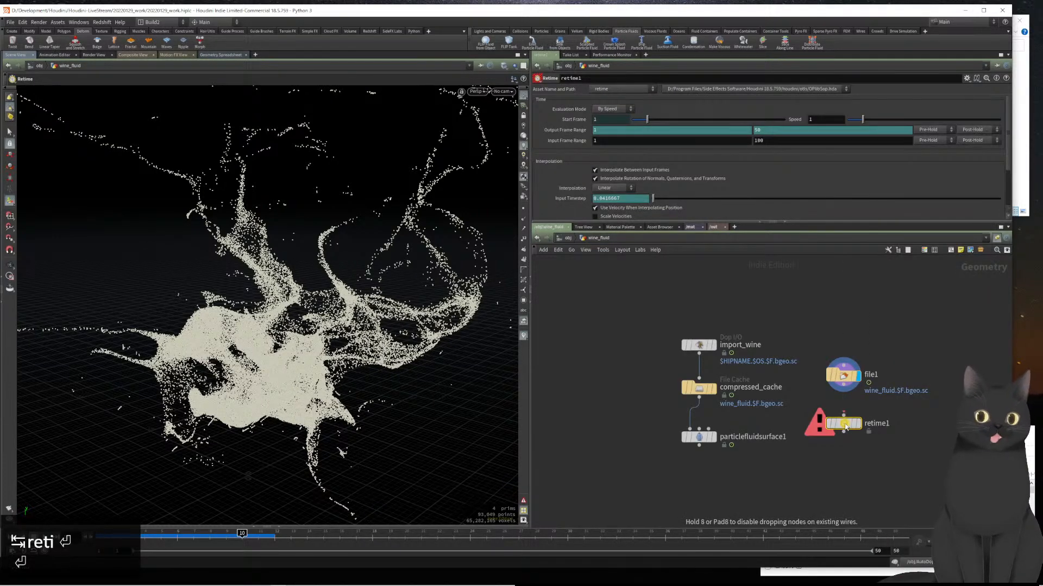
{"action": "left_click", "coordinate": [845, 428]}
{"action": "key", "text": "r"}
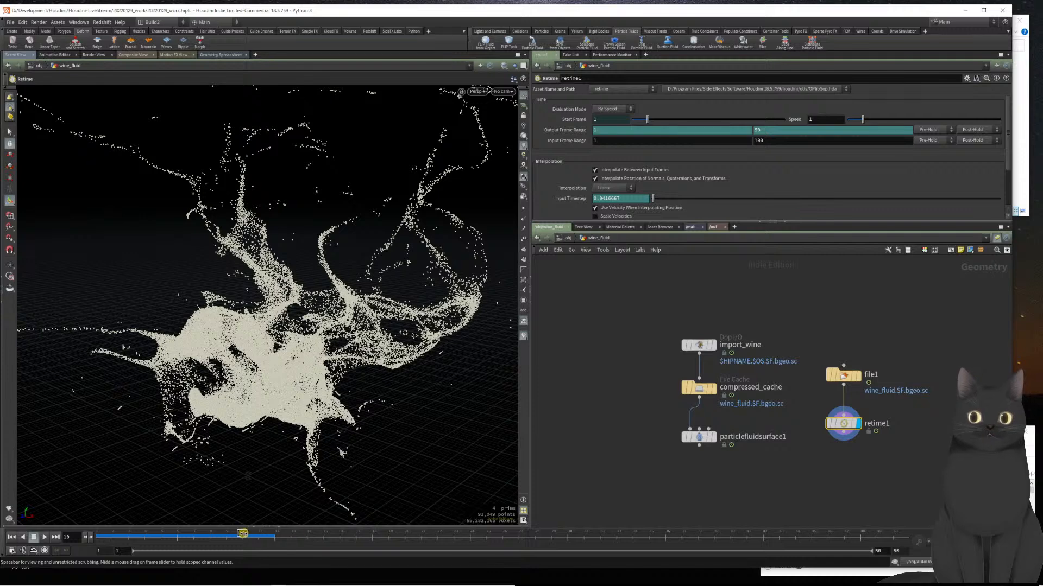
- Go to frame 5 on the timeline and set the Retime node's Evaluation Mode to By Frame
{"action": "left_click_drag", "start_coordinate": [240, 533], "coordinate": [161, 541]}
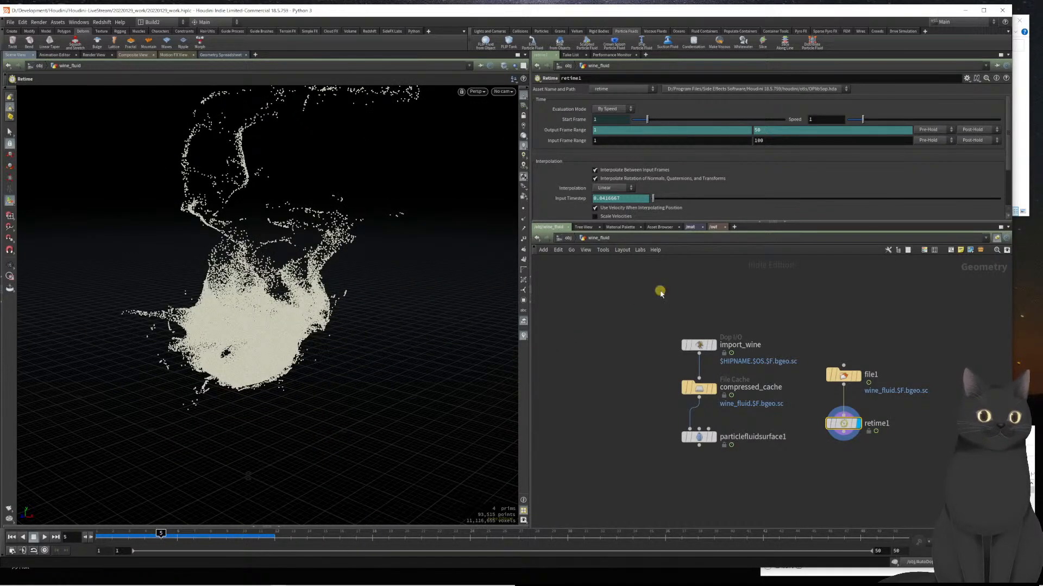
{"action": "left_click", "coordinate": [607, 107]}
{"action": "left_click", "coordinate": [607, 116]}
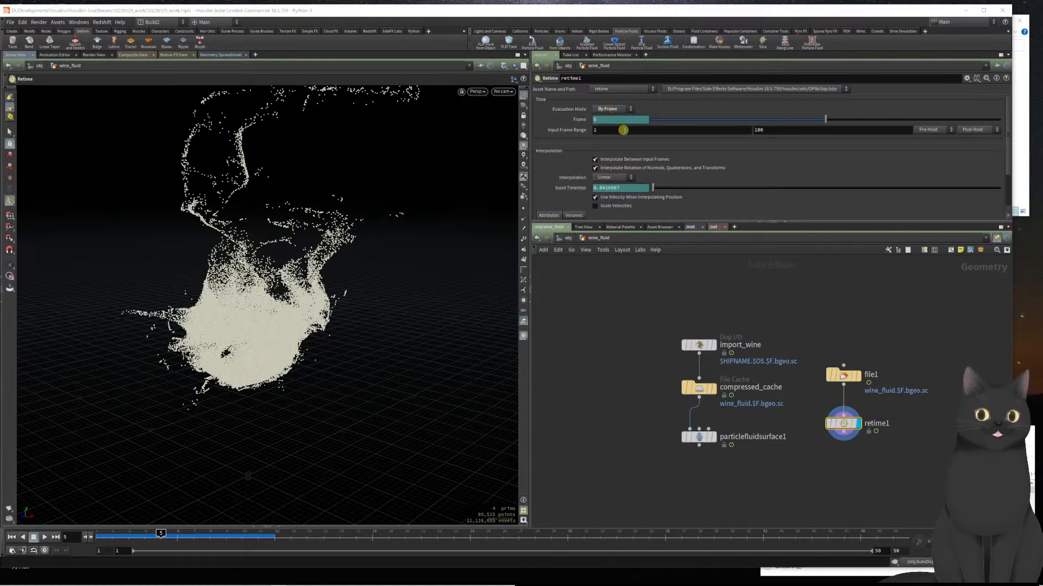
- Remove the expression from the Retime node's Frame parameter and keyframe it to 1 at frame 5
{"action": "left_click", "coordinate": [614, 117], "text": "ctrl+shift"}
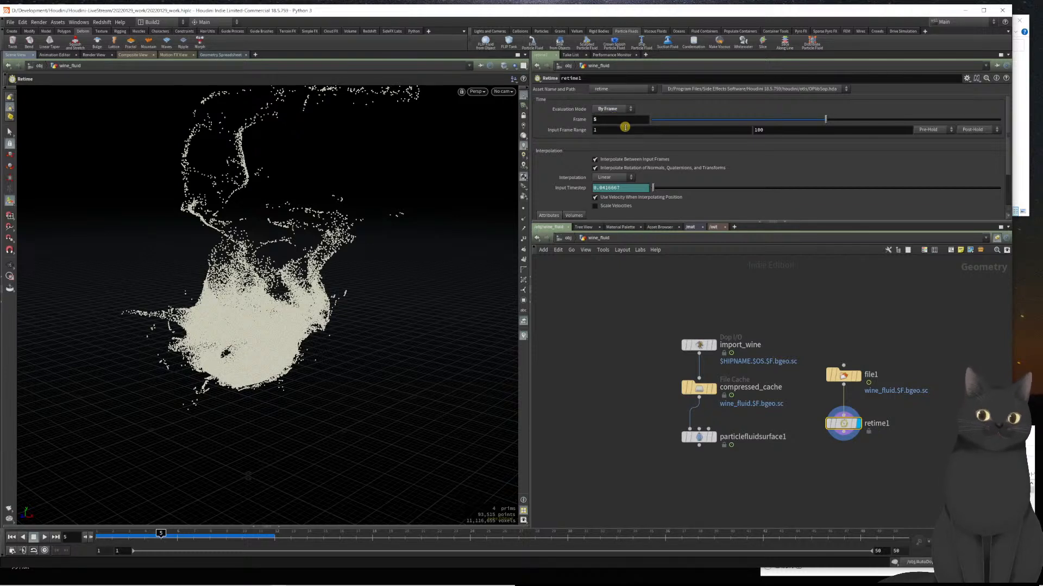
{"action": "double_click", "coordinate": [597, 119]}
{"action": "type", "text": "1"}
{"action": "key", "text": "Return"}
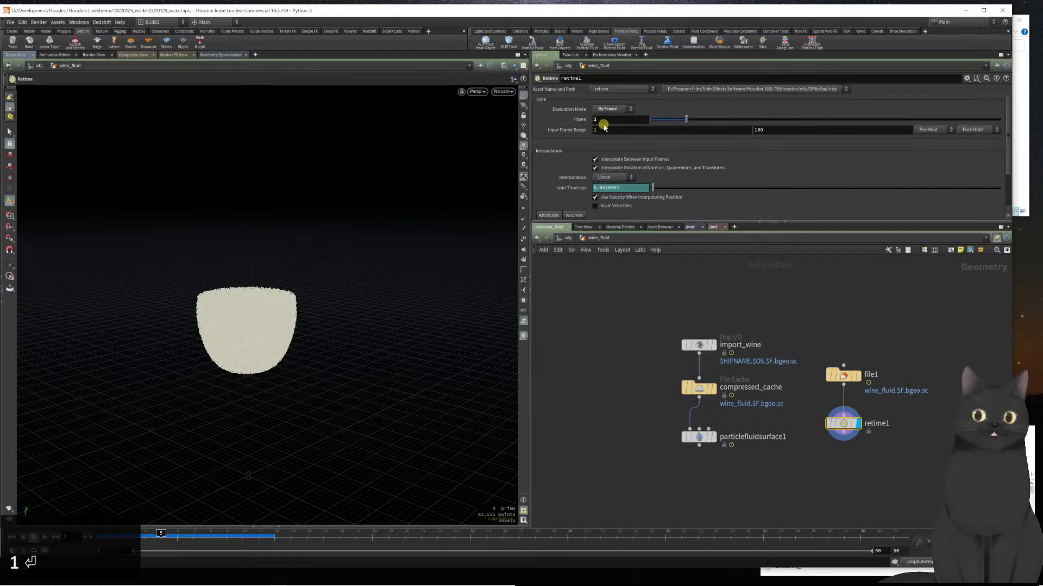
{"action": "left_click", "coordinate": [604, 120], "text": "alt"}
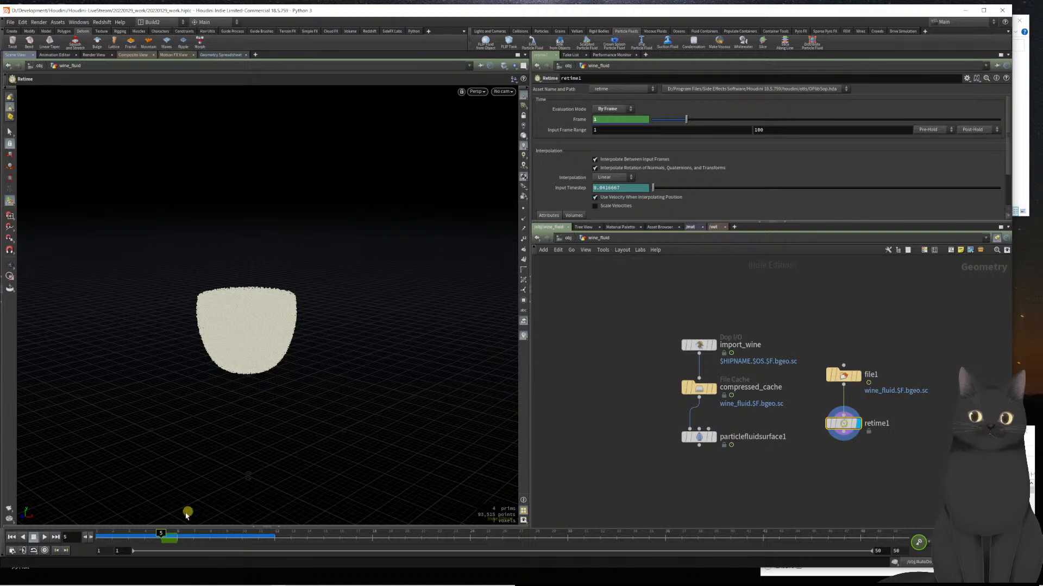
- Keyframe the Retime node's Frame parameter to 7 at frame 10
{"action": "left_click_drag", "start_coordinate": [165, 533], "coordinate": [243, 535]}
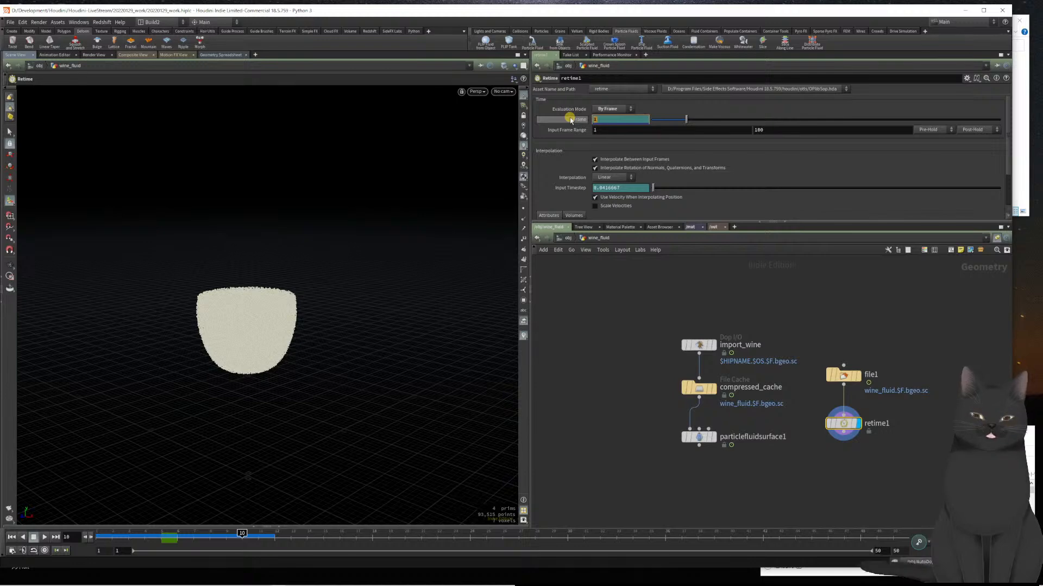
{"action": "type", "text": "7"}
{"action": "key", "text": "Return"}
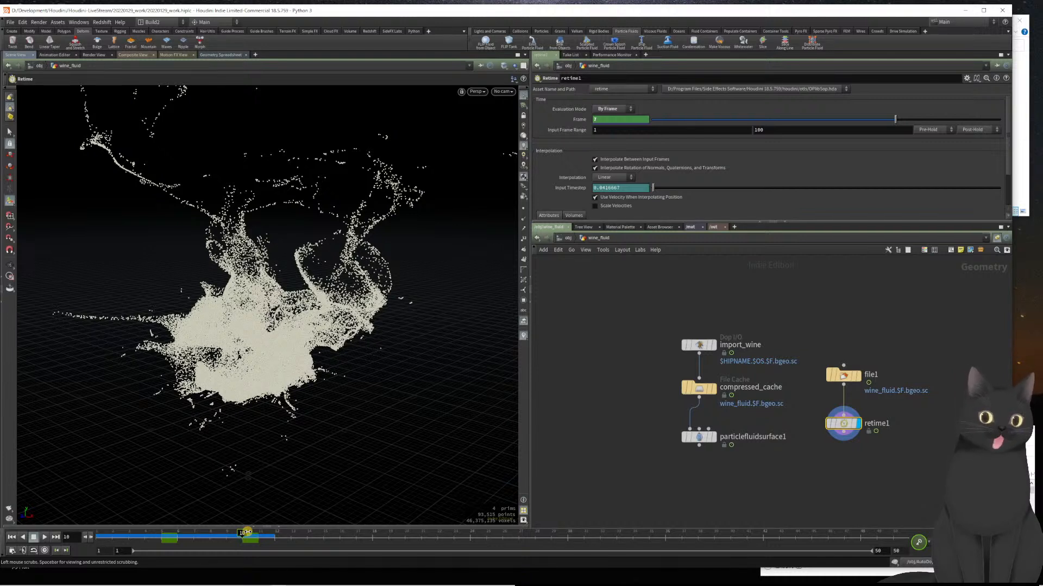
- Keyframe the Retime node's Frame parameter to 10 at frame 40
{"action": "left_click_drag", "start_coordinate": [247, 533], "coordinate": [698, 534]}
{"action": "left_click_drag", "start_coordinate": [703, 576], "coordinate": [743, 562]}
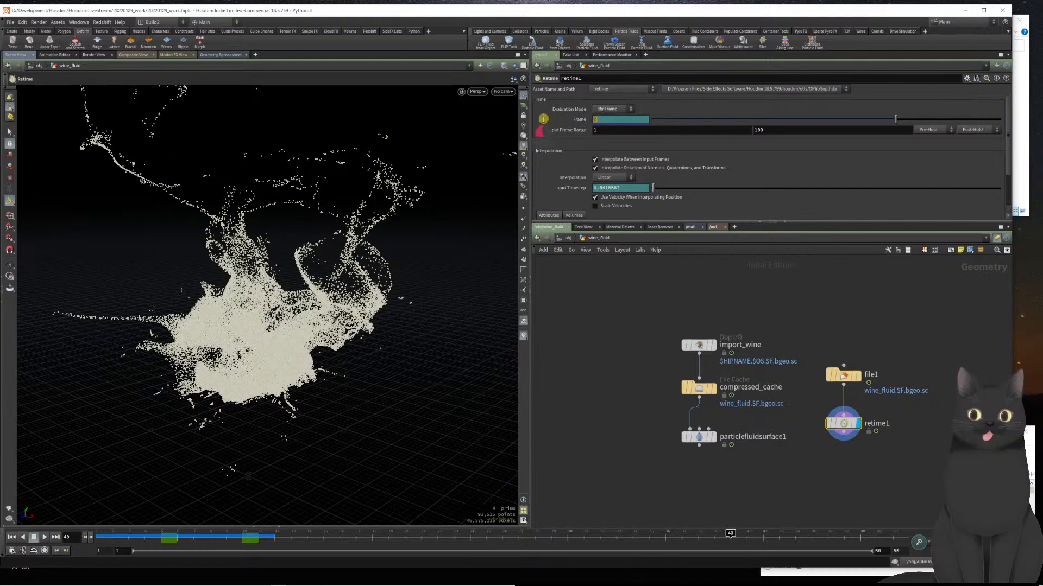
{"action": "type", "text": "10"}
{"action": "key", "text": "Return"}
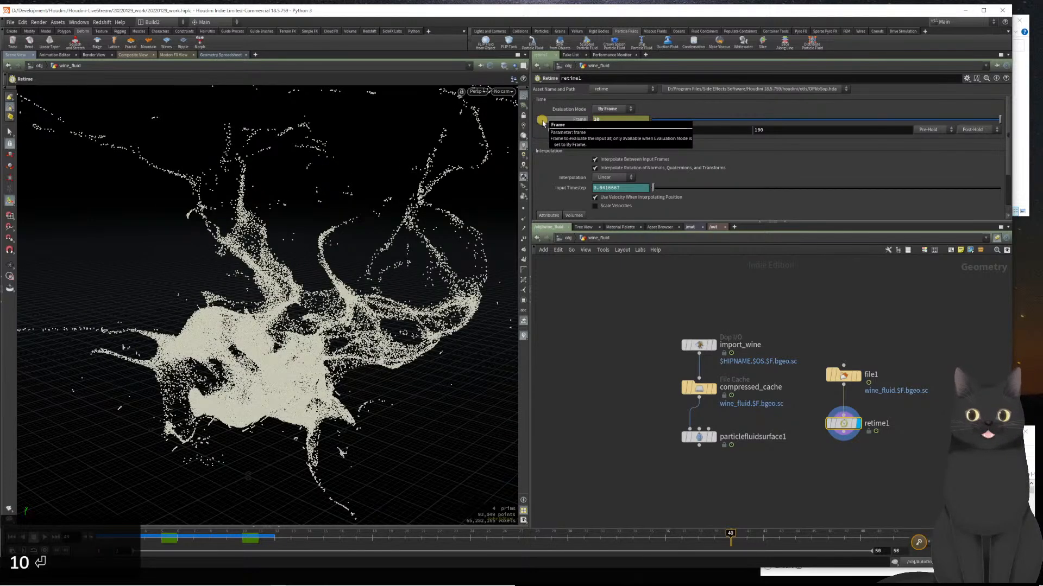
{"action": "left_click", "coordinate": [603, 119], "text": "alt"}
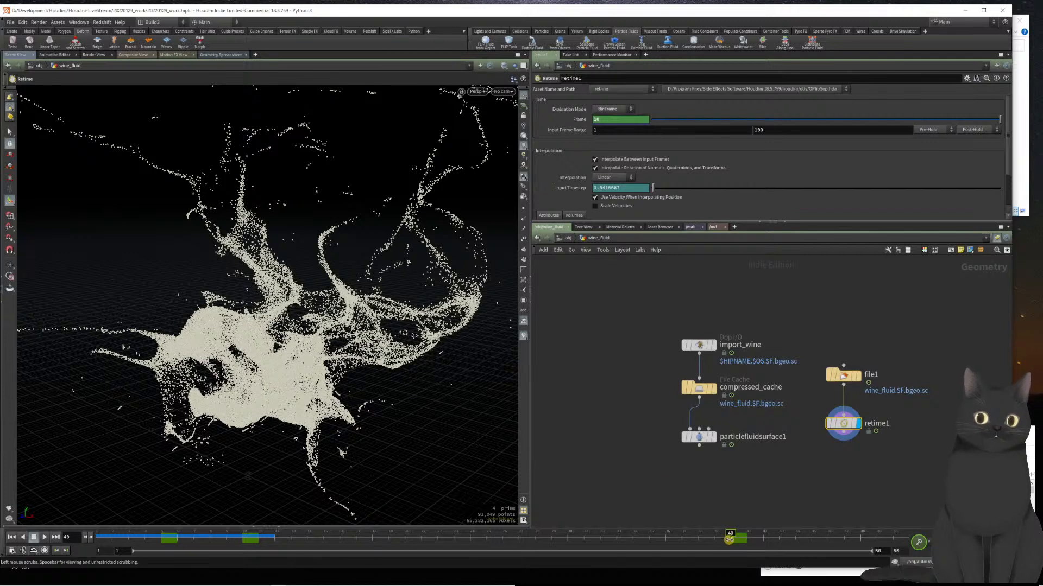
- Keyframe the Retime node's Frame parameter to 1 at frame 45 and scrub back to frame 1 to review the retimed splash
{"action": "left_click_drag", "start_coordinate": [729, 537], "coordinate": [807, 537]}
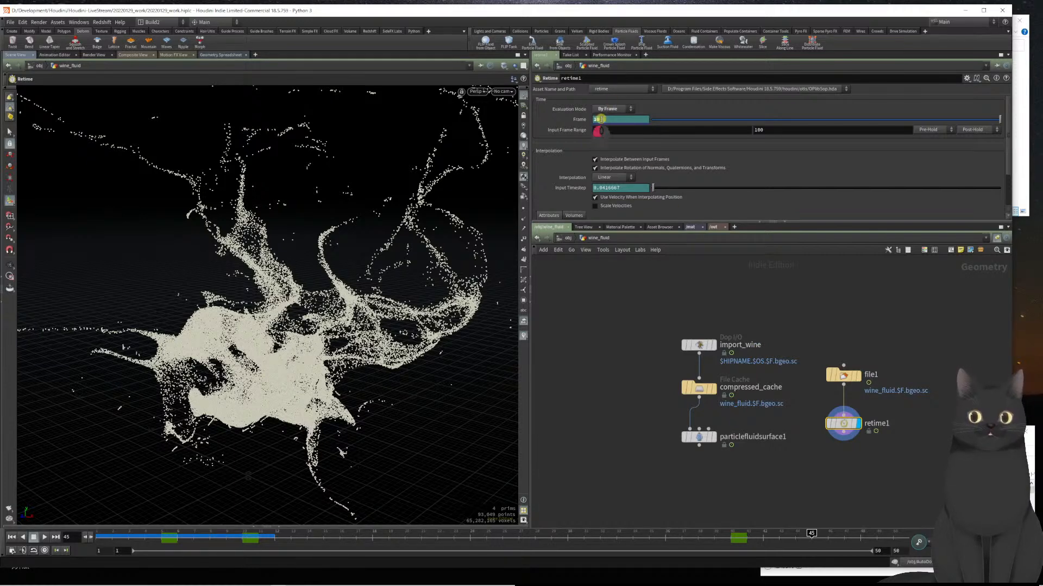
{"action": "type", "text": "1"}
{"action": "key", "text": "Return"}
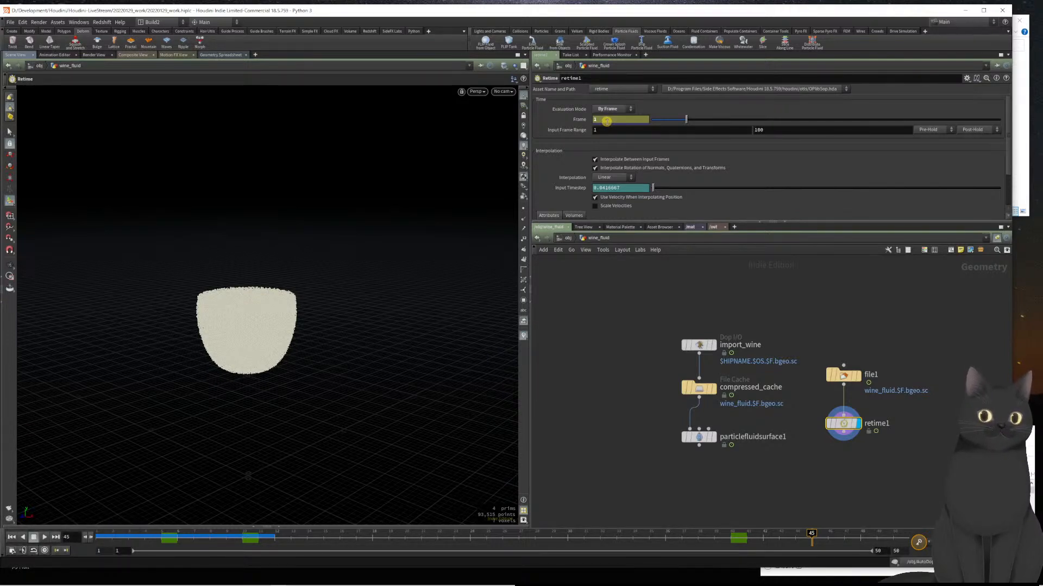
{"action": "left_click", "coordinate": [607, 120], "text": "alt"}
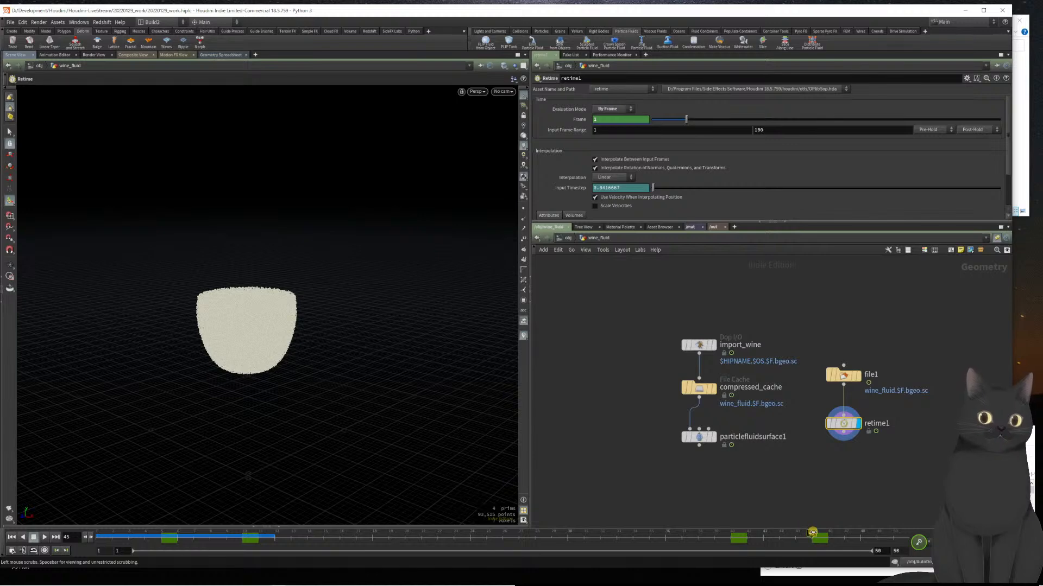
{"action": "left_click_drag", "start_coordinate": [811, 533], "coordinate": [733, 544]}
{"action": "left_click_drag", "start_coordinate": [732, 545], "coordinate": [2, 519]}
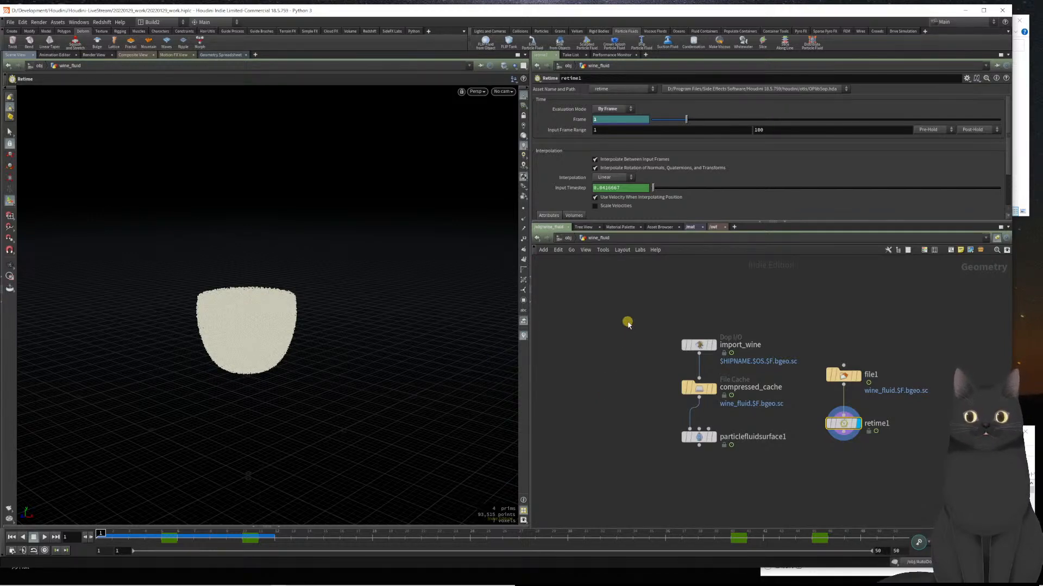
- Open the Retime node's Frame channel in the Animation Editor and fit its whole curve in the graph
{"action": "left_click", "coordinate": [606, 122], "text": "shift"}
{"action": "left_click_drag", "start_coordinate": [844, 224], "coordinate": [914, 477]}
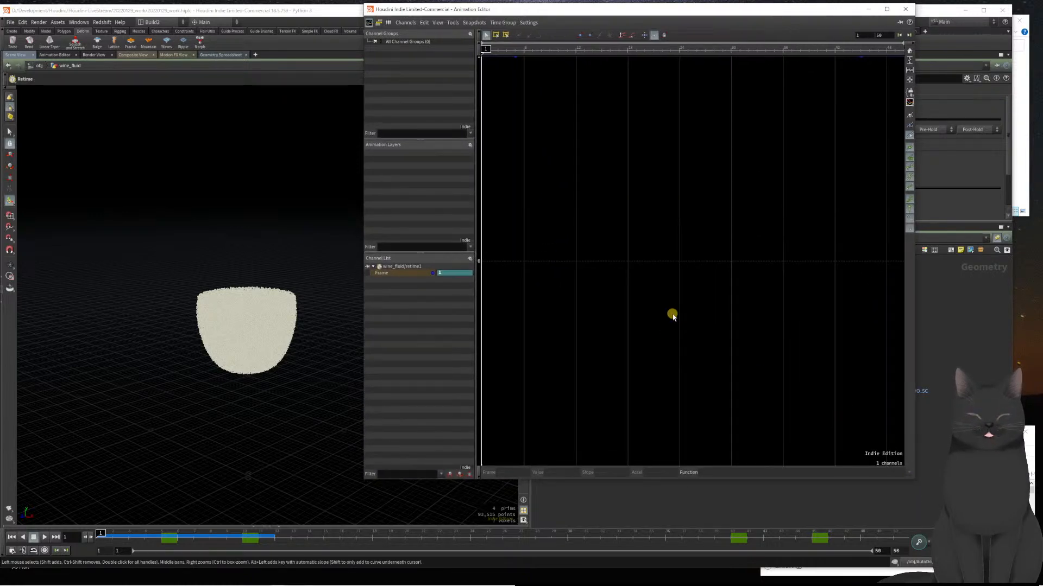
{"action": "key", "text": "h"}
{"action": "key", "text": "h"}
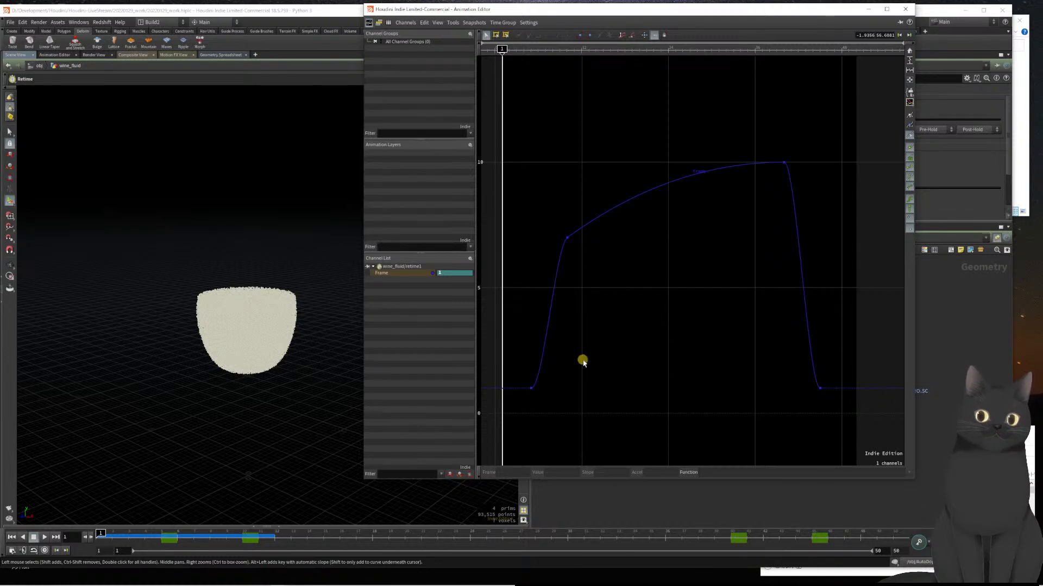
- Try tilting the outgoing tangent of the frame 5 key upward on the Frame curve, and undo the change
{"action": "left_click_drag", "start_coordinate": [561, 411], "coordinate": [501, 354]}
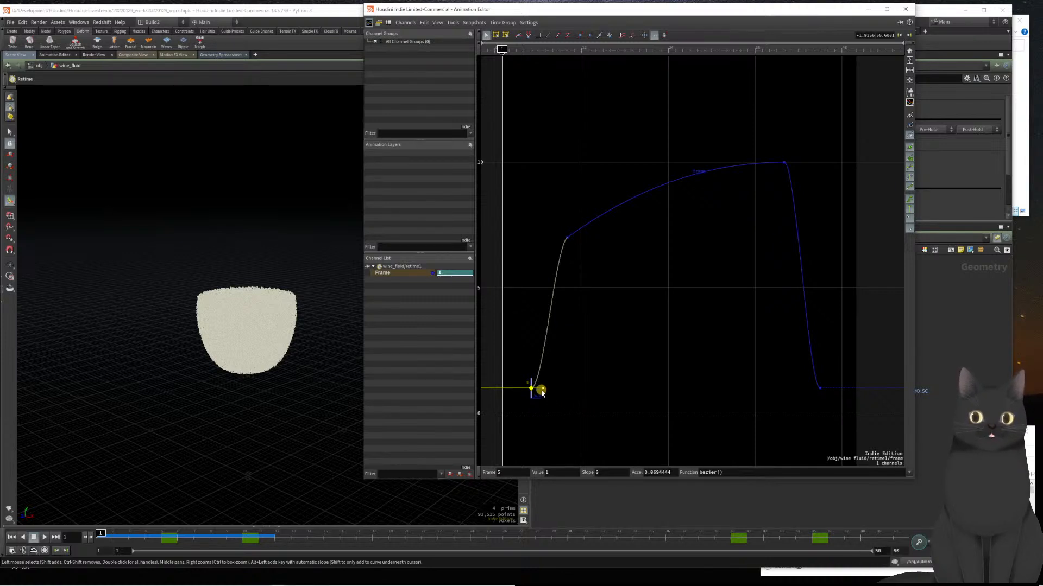
{"action": "left_click_drag", "start_coordinate": [544, 391], "coordinate": [545, 367]}
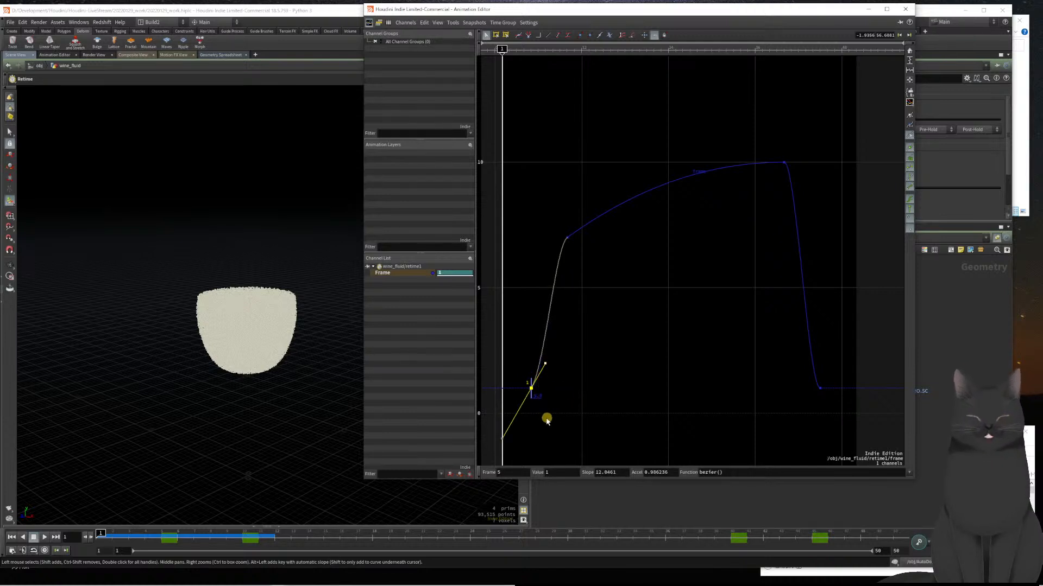
{"action": "key", "text": "ctrl+z"}
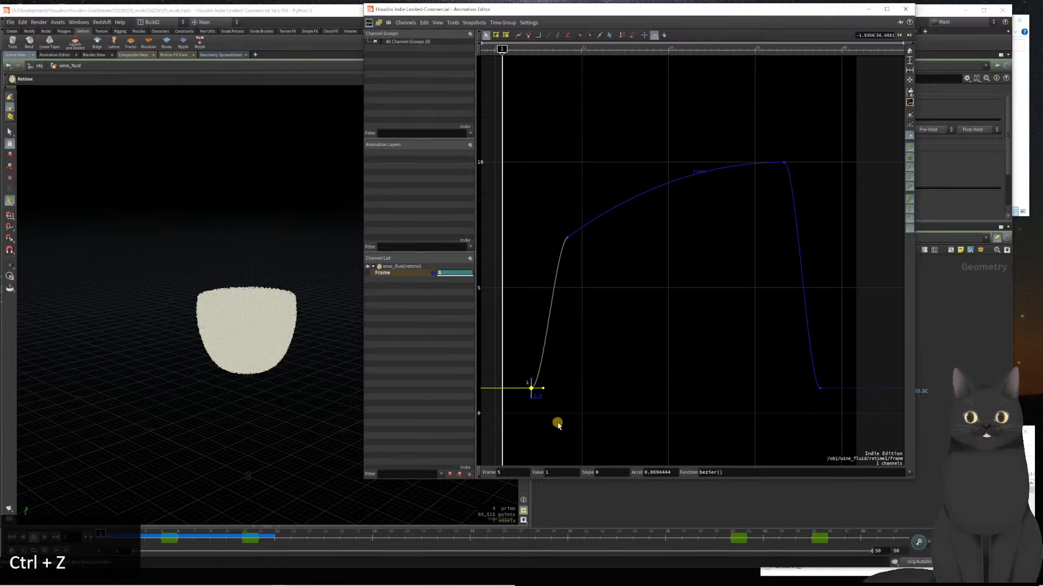
{"action": "middle_click_drag", "start_coordinate": [566, 423], "coordinate": [619, 419]}
{"action": "scroll", "coordinate": [565, 400], "scroll_direction": "up", "scroll_amount": 3}
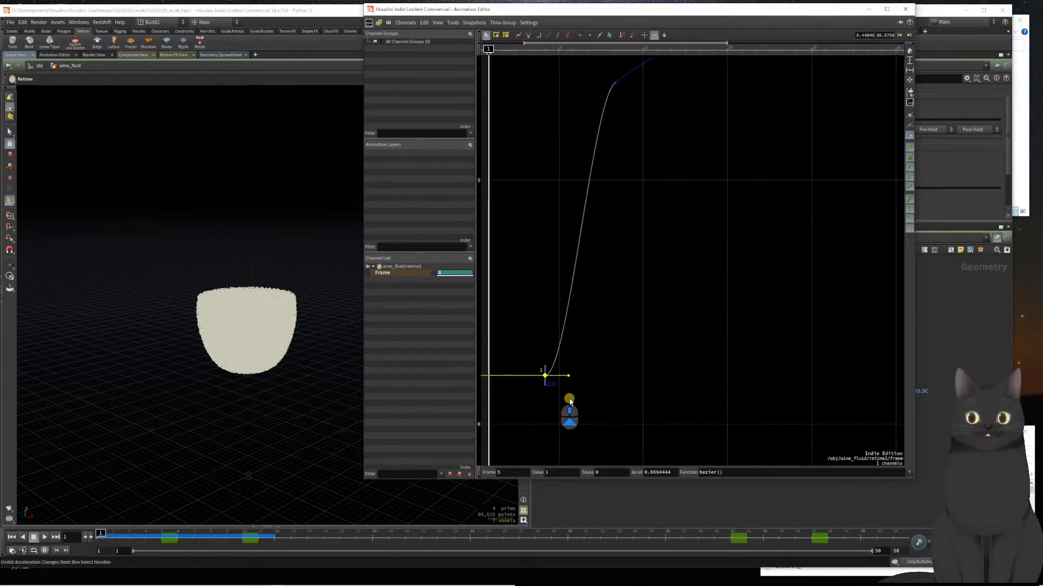
{"action": "left_click", "coordinate": [574, 402]}
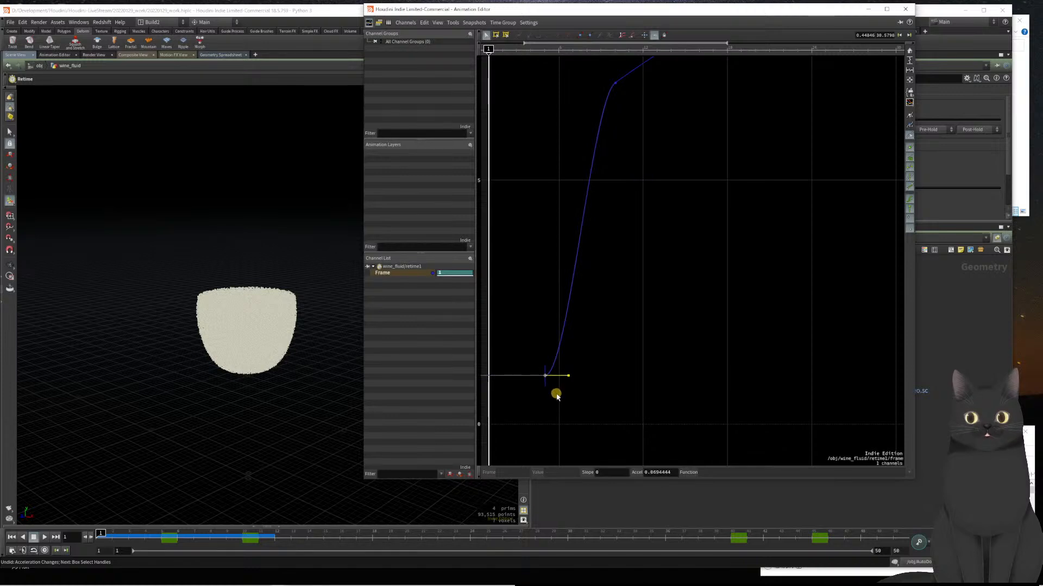
{"action": "left_click_drag", "start_coordinate": [568, 376], "coordinate": [561, 340]}
{"action": "key", "text": "ctrl+z"}
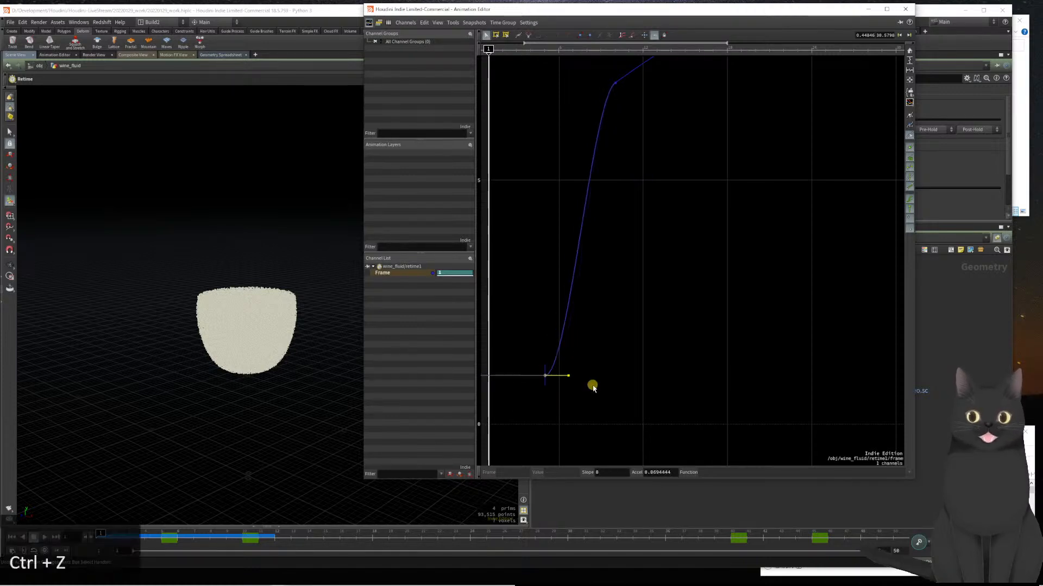
{"action": "right_click", "coordinate": [566, 375]}
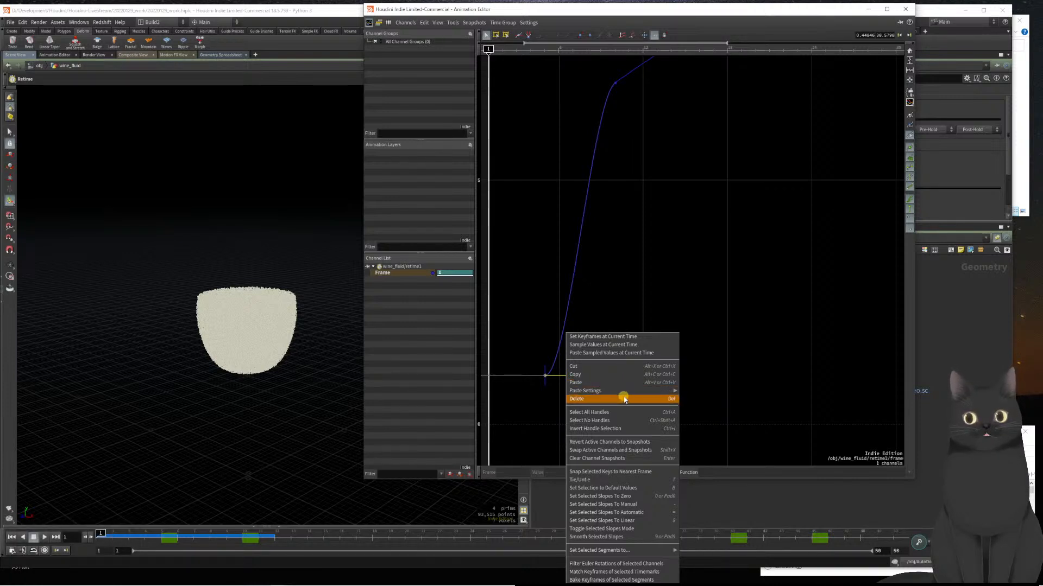
{"action": "mouse_move", "coordinate": [632, 554]}
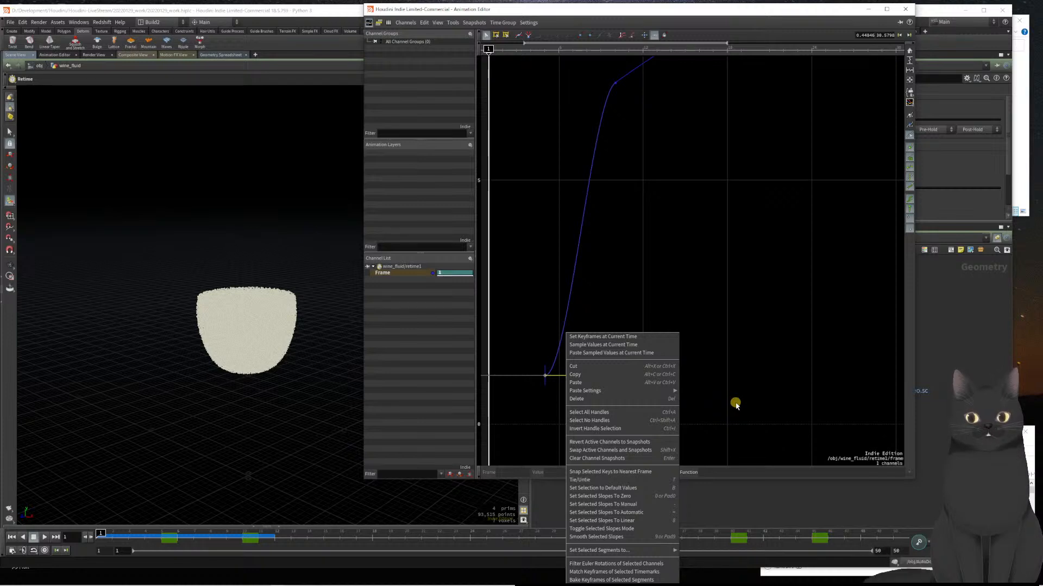
{"action": "left_click", "coordinate": [717, 405]}
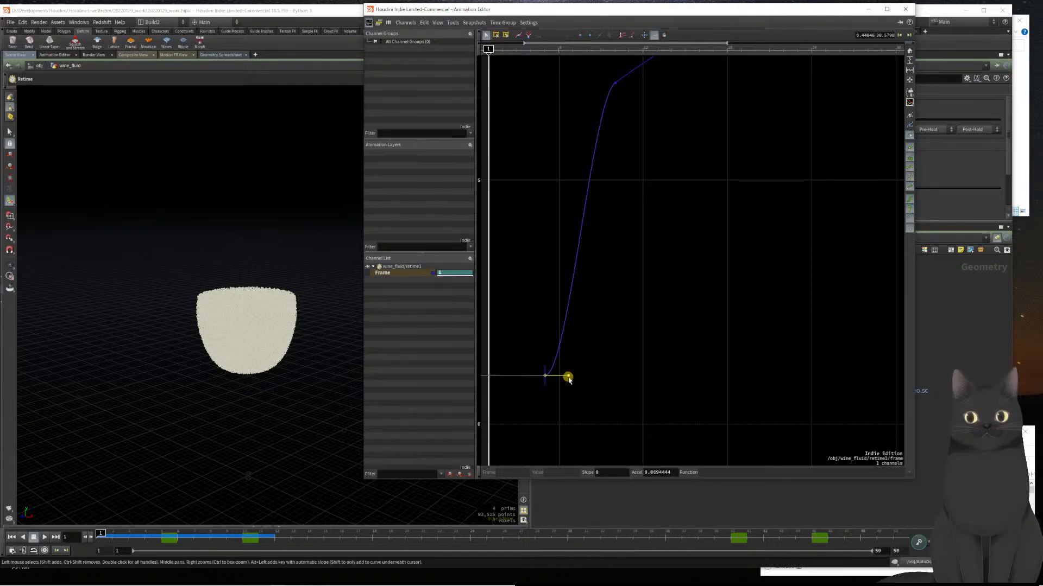
- Pull the frame 5 key's outgoing tangent straight up so the Frame curve rises abruptly from that key
{"action": "left_click_drag", "start_coordinate": [572, 363], "coordinate": [561, 389]}
{"action": "left_click_drag", "start_coordinate": [582, 353], "coordinate": [557, 399]}
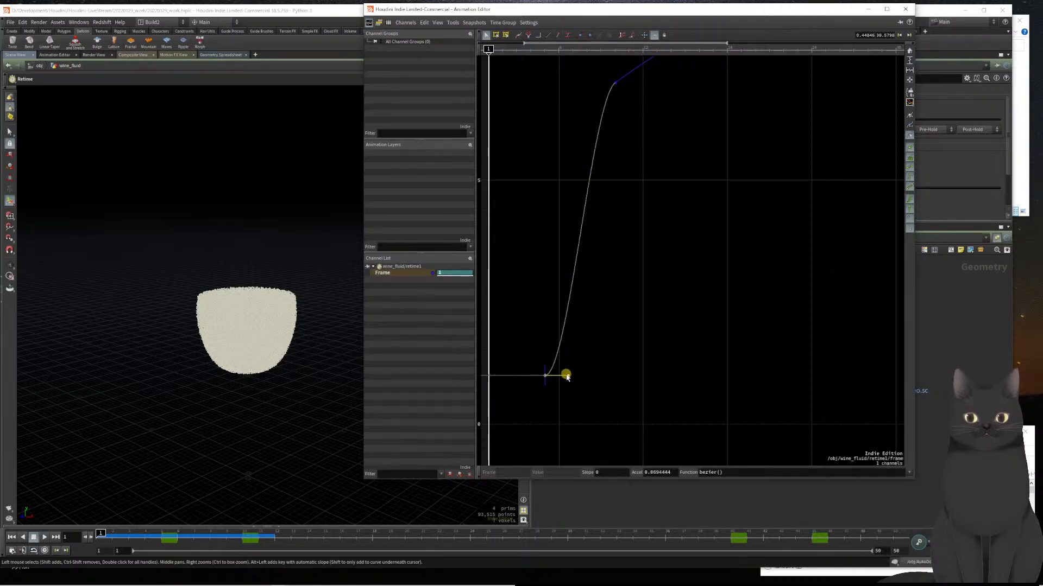
{"action": "left_click_drag", "start_coordinate": [570, 376], "coordinate": [577, 331]}
{"action": "key", "text": "ctrl+z"}
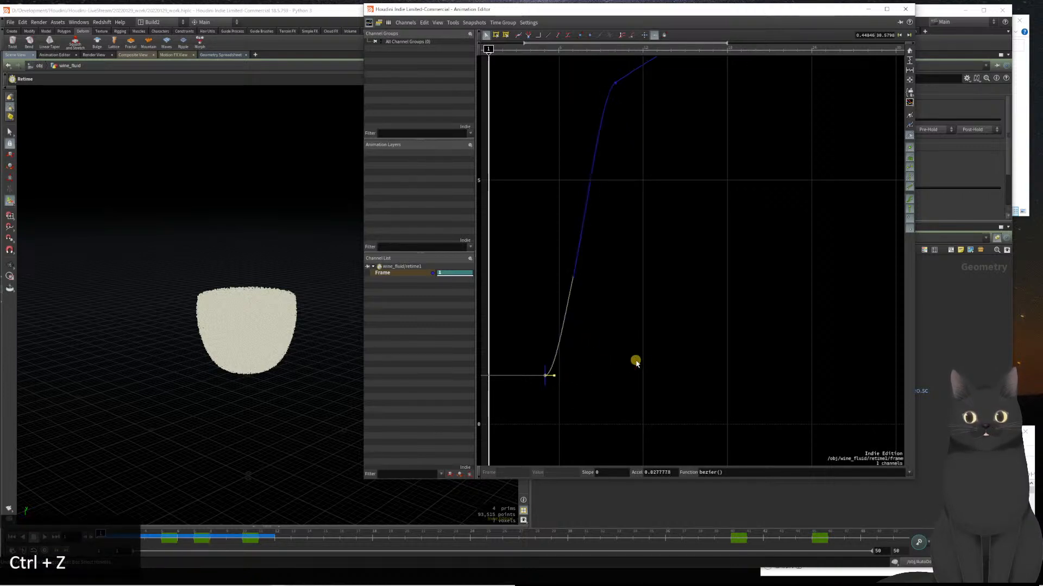
{"action": "left_click_drag", "start_coordinate": [553, 376], "coordinate": [565, 325]}
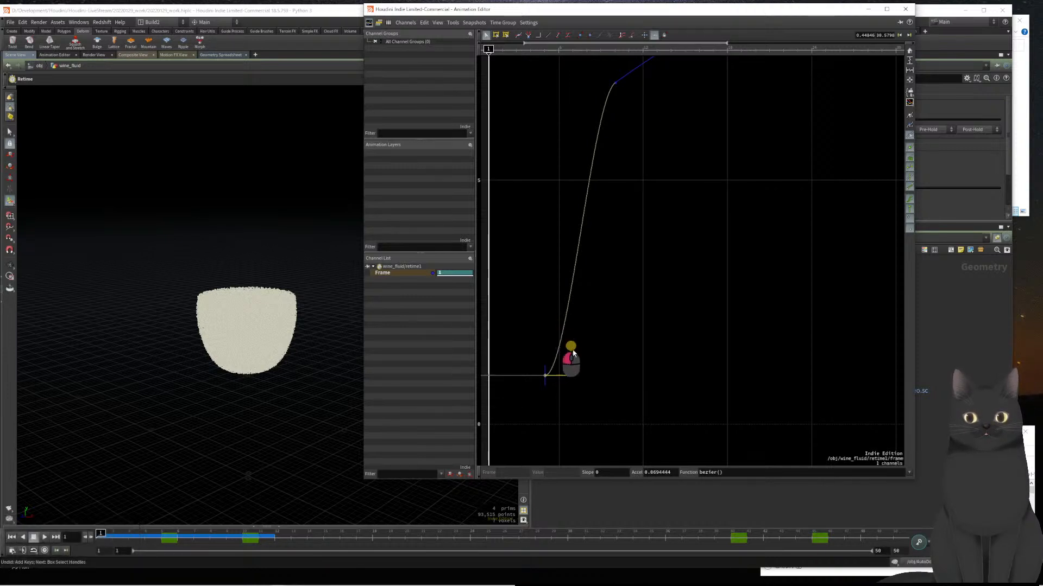
{"action": "left_click_drag", "start_coordinate": [568, 375], "coordinate": [541, 221]}
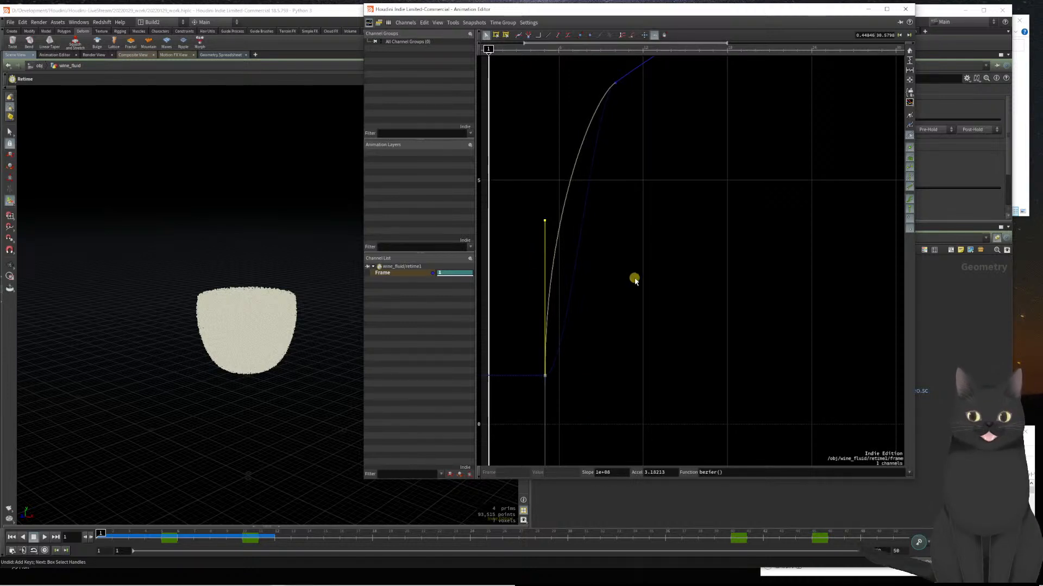
- Shorten the outgoing tangent handle of the frame 10 key on the Frame curve
{"action": "scroll", "coordinate": [633, 279], "scroll_direction": "down", "scroll_amount": 3}
{"action": "middle_click_drag", "start_coordinate": [705, 252], "coordinate": [692, 400]}
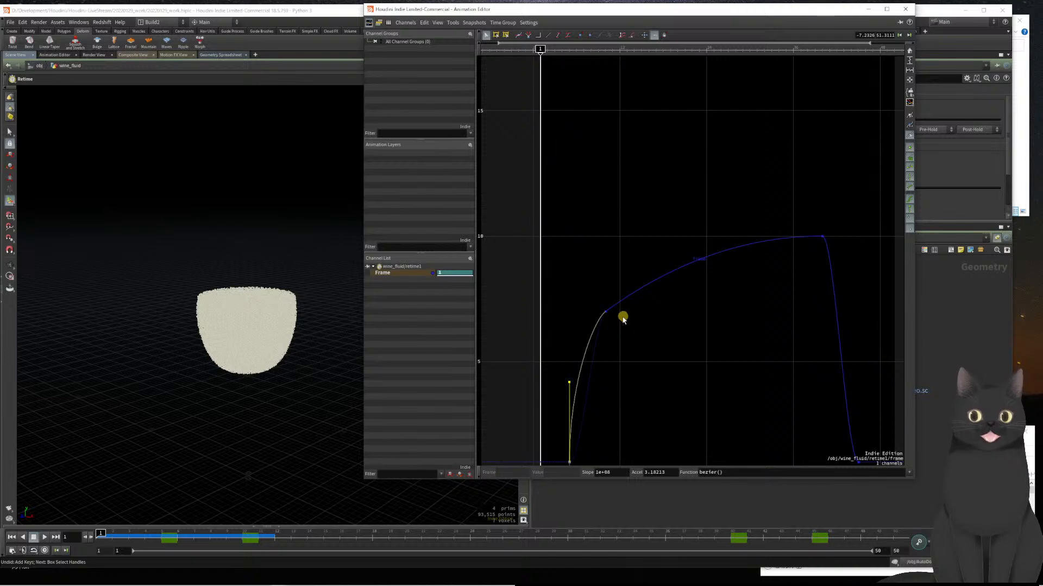
{"action": "left_click", "coordinate": [604, 313]}
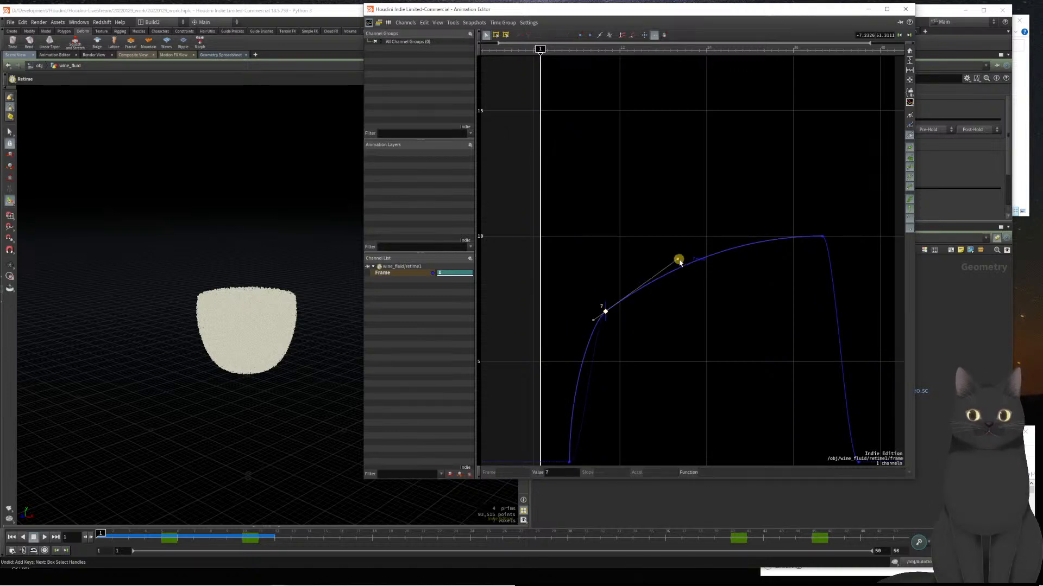
{"action": "left_click_drag", "start_coordinate": [677, 262], "coordinate": [635, 286]}
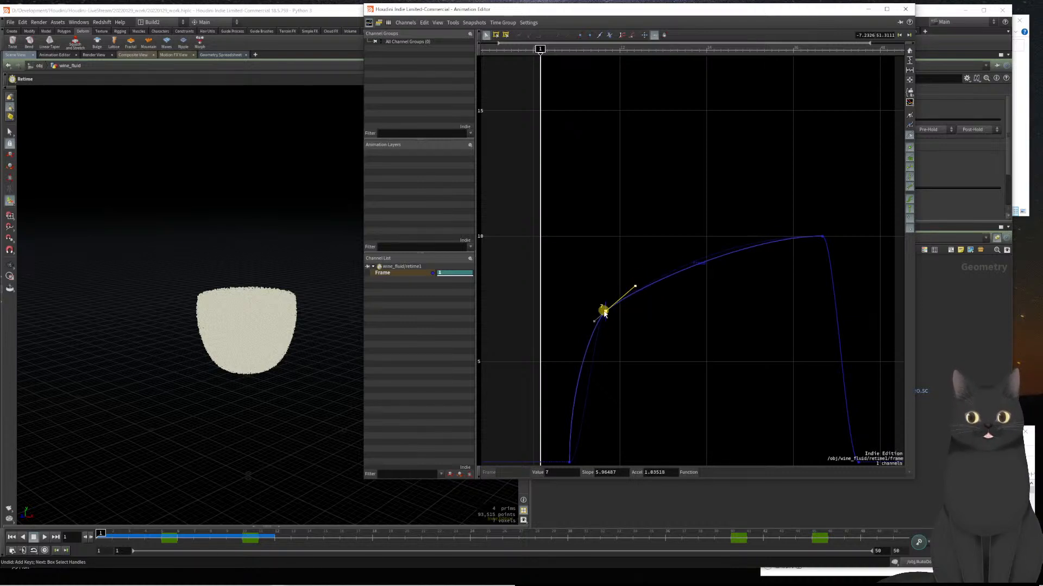
- Examine the Animation Editor's segment, slope and tangent options for the frame 10 key
{"action": "right_click", "coordinate": [604, 314]}
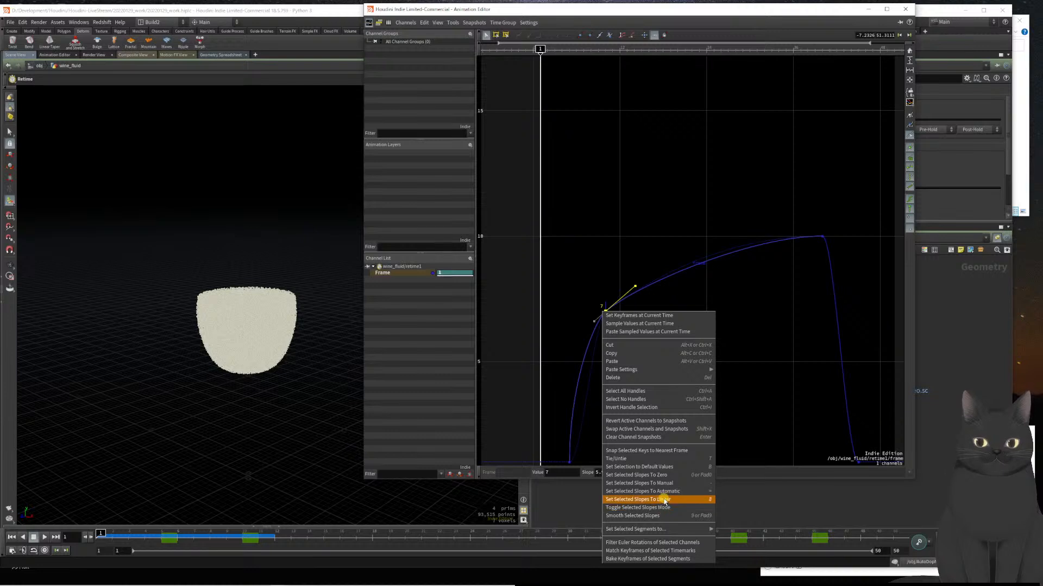
{"action": "mouse_move", "coordinate": [663, 531]}
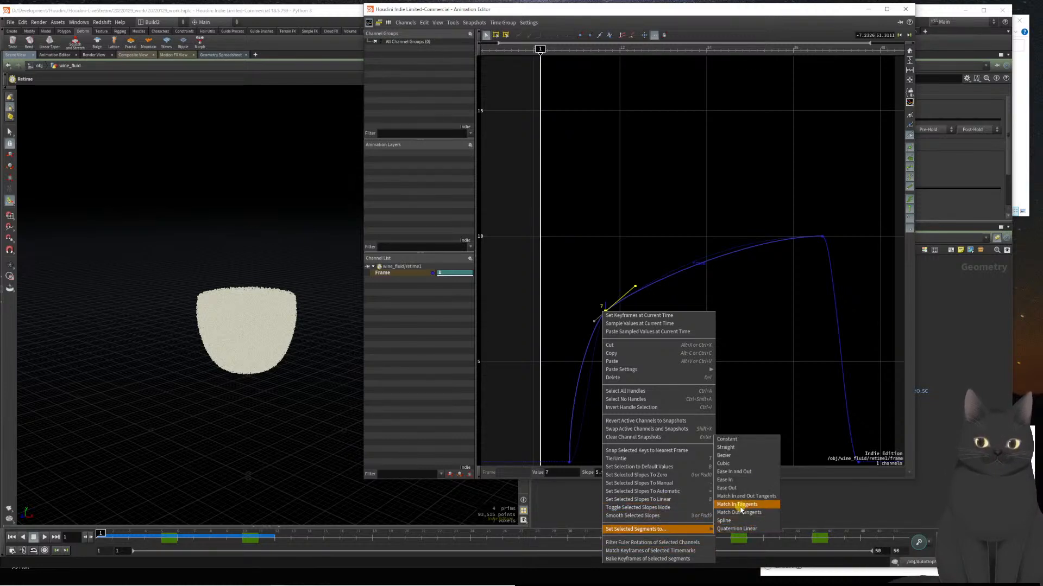
{"action": "left_click", "coordinate": [779, 342]}
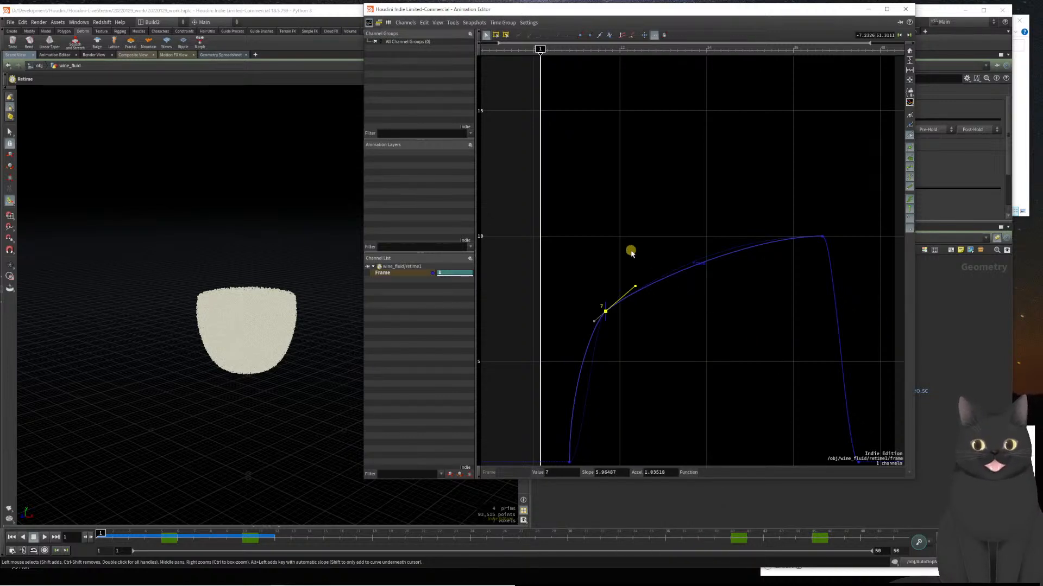
{"action": "left_click_drag", "start_coordinate": [630, 252], "coordinate": [649, 325]}
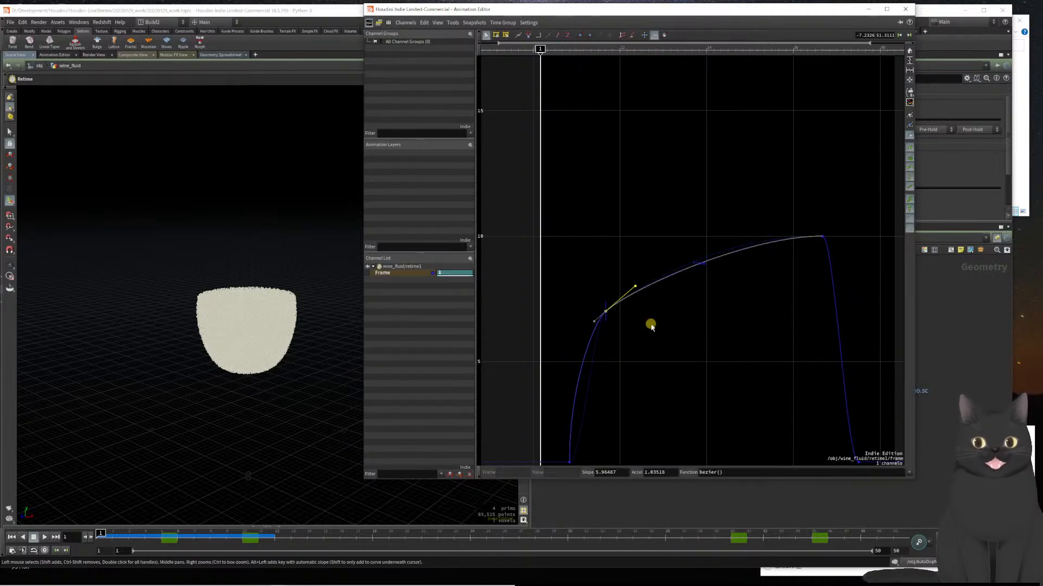
{"action": "right_click", "coordinate": [621, 300]}
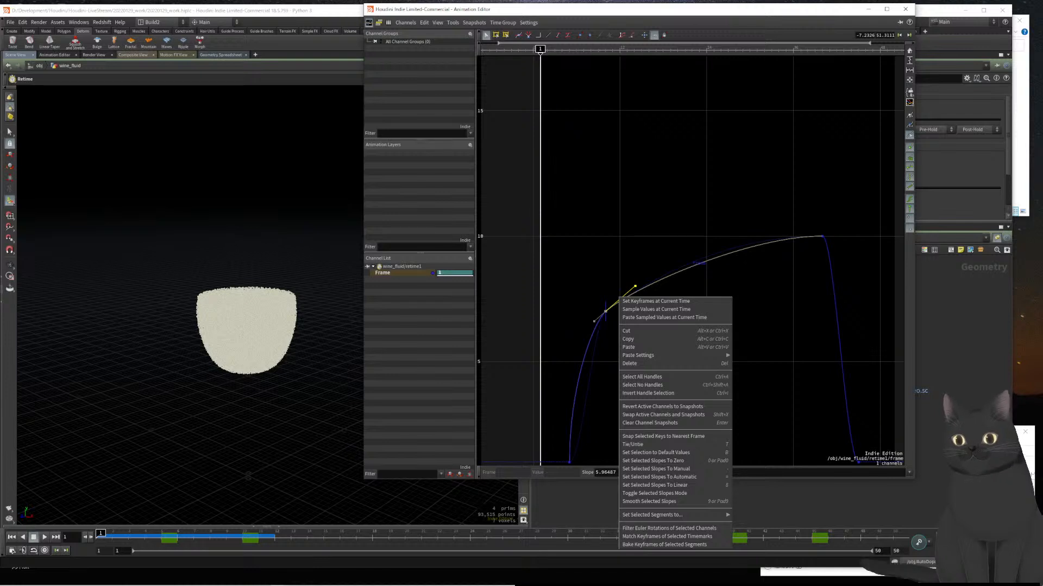
{"action": "key", "text": "Escape"}
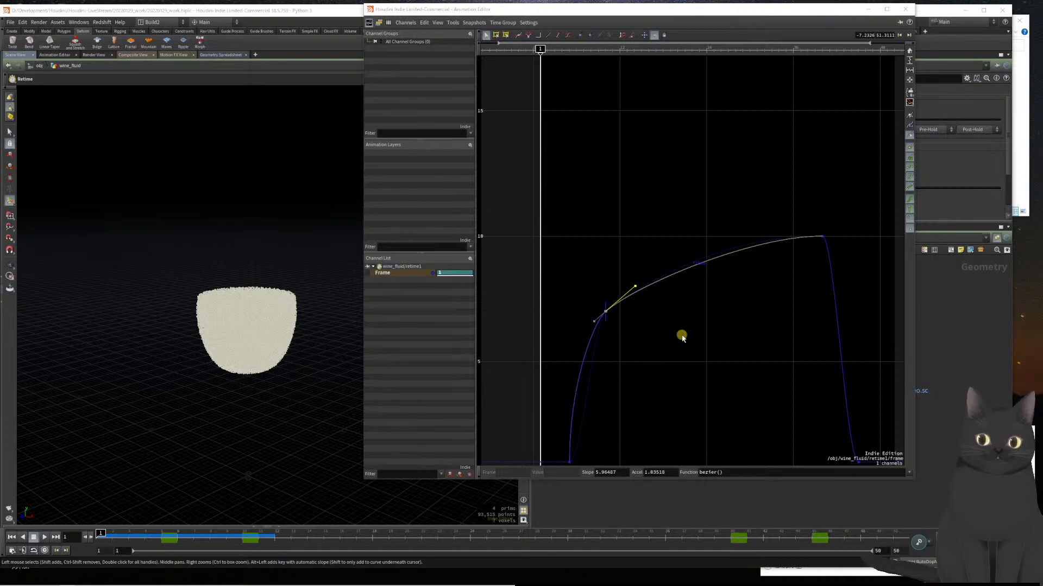
{"action": "right_click", "coordinate": [604, 311]}
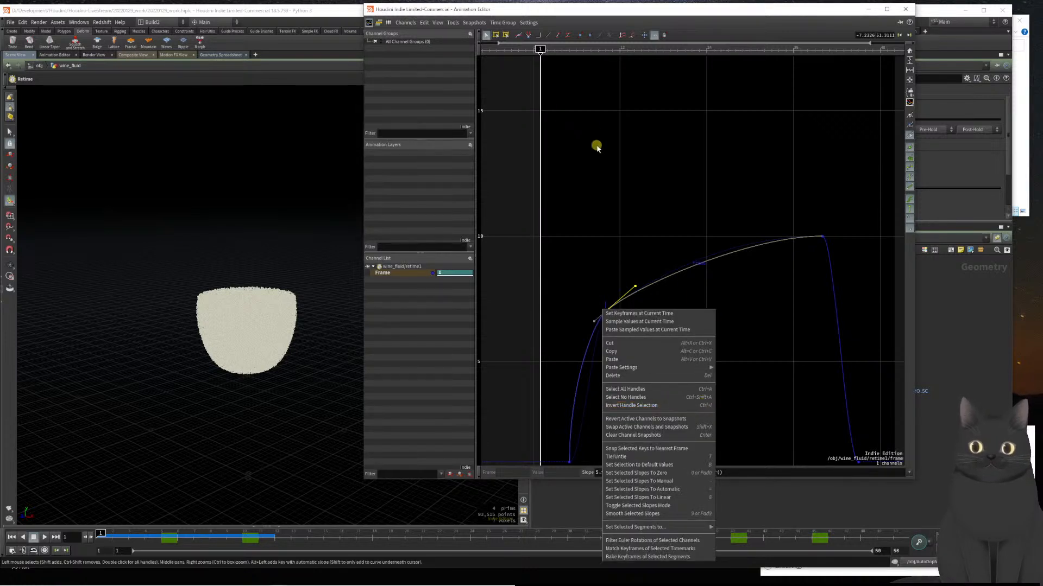
{"action": "left_click", "coordinate": [555, 12]}
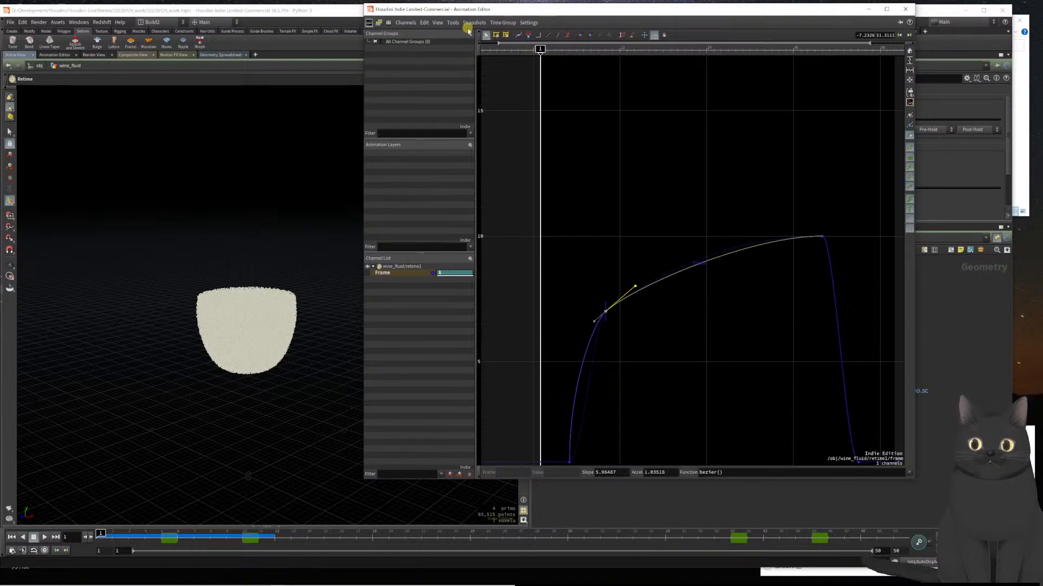
{"action": "left_click", "coordinate": [424, 22]}
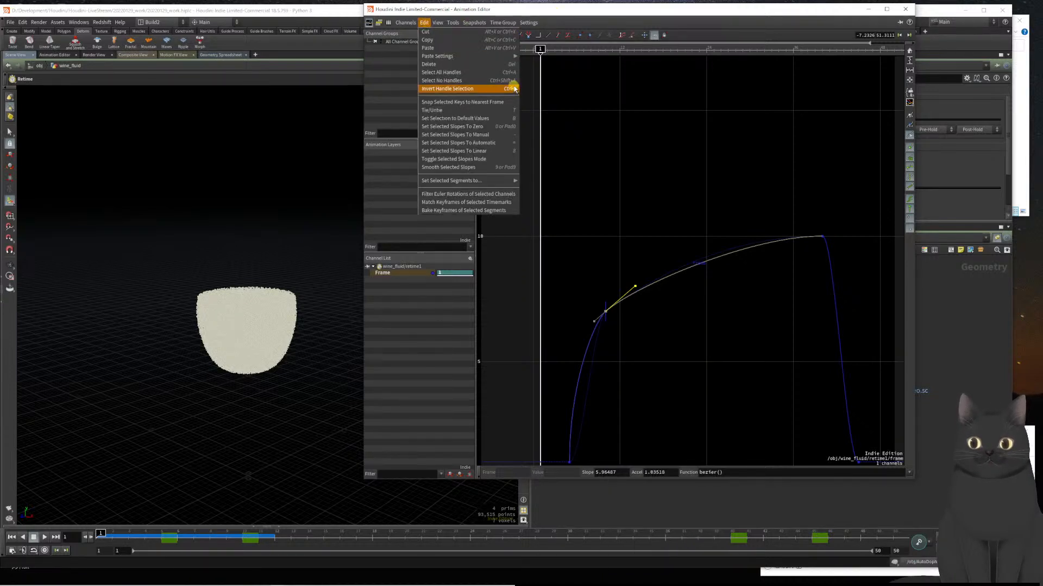
{"action": "mouse_move", "coordinate": [456, 25]}
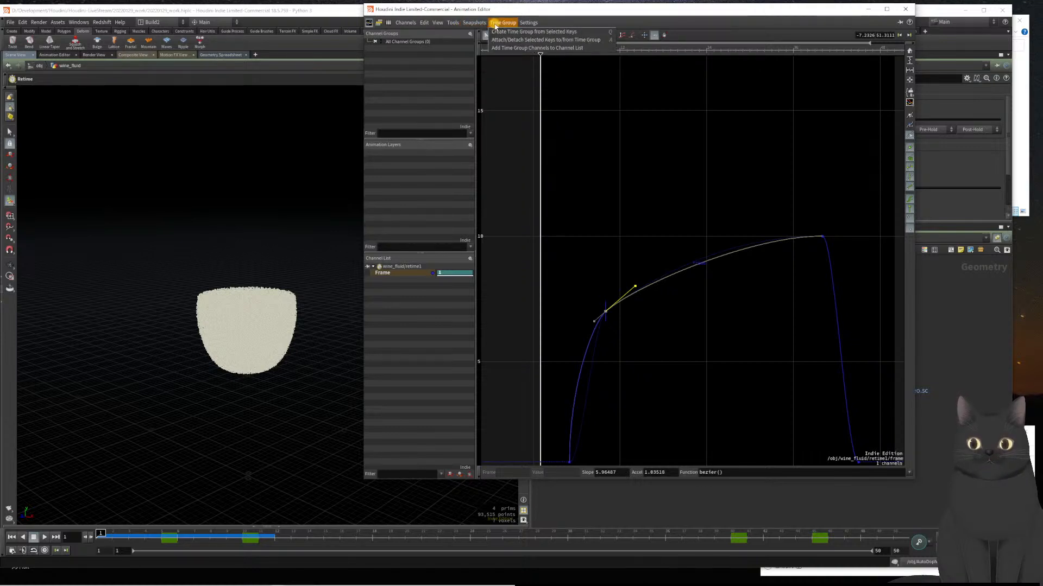
{"action": "left_click", "coordinate": [397, 24]}
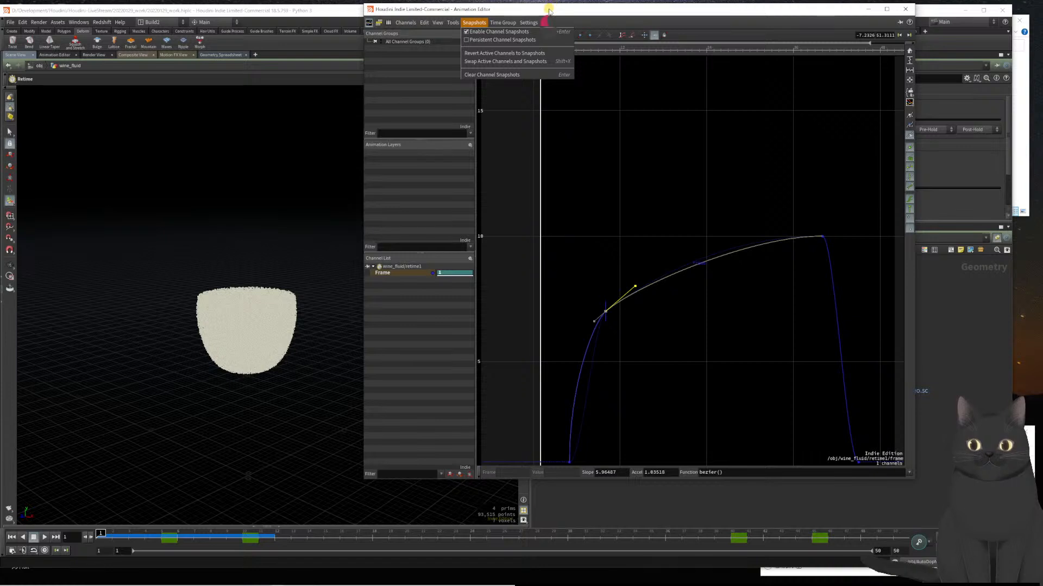
{"action": "left_click", "coordinate": [608, 35]}
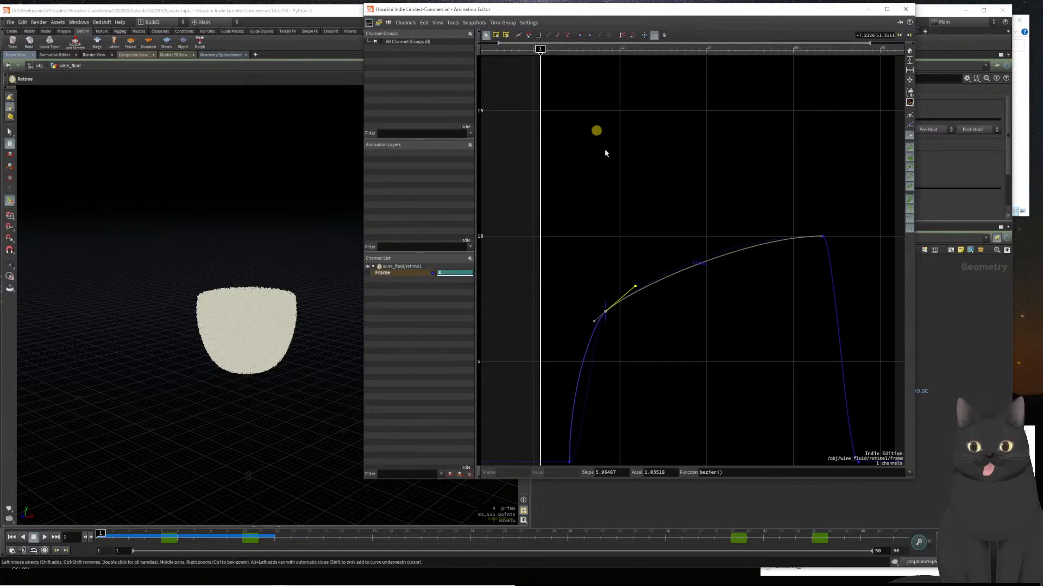
- Tilt the frame 10 key's outgoing tangent more steeply upward to smooth the curve's transition
{"action": "right_click", "coordinate": [655, 201]}
{"action": "left_click", "coordinate": [634, 266]}
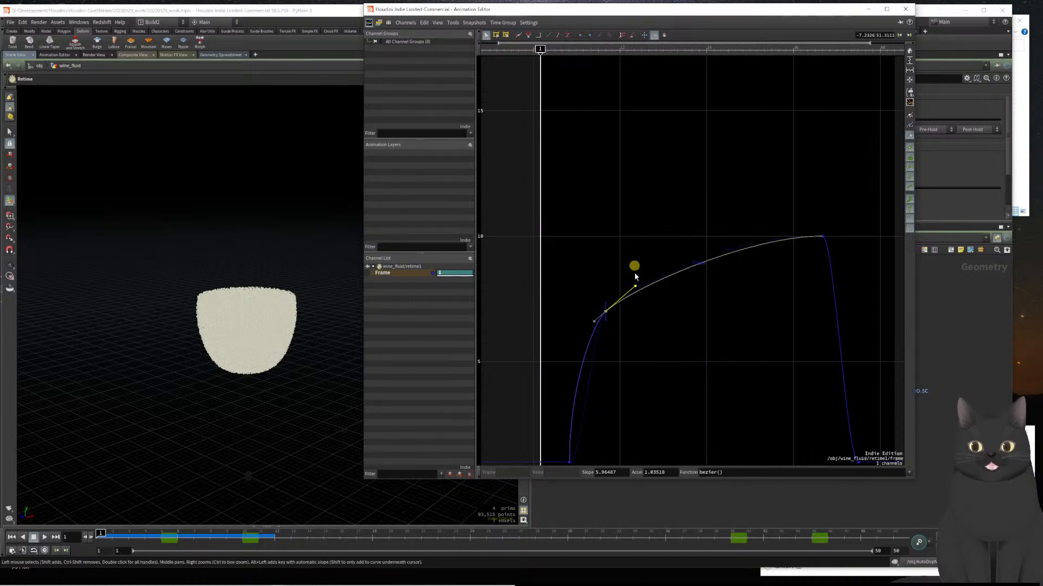
{"action": "mouse_move", "coordinate": [634, 289]}
{"action": "left_mouse_down"}
{"action": "mouse_move", "coordinate": [624, 258]}
{"action": "mouse_move", "coordinate": [656, 294]}
{"action": "mouse_move", "coordinate": [634, 269]}
{"action": "mouse_move", "coordinate": [646, 295]}
{"action": "mouse_move", "coordinate": [633, 260]}
{"action": "mouse_move", "coordinate": [634, 274]}
{"action": "left_mouse_up"}
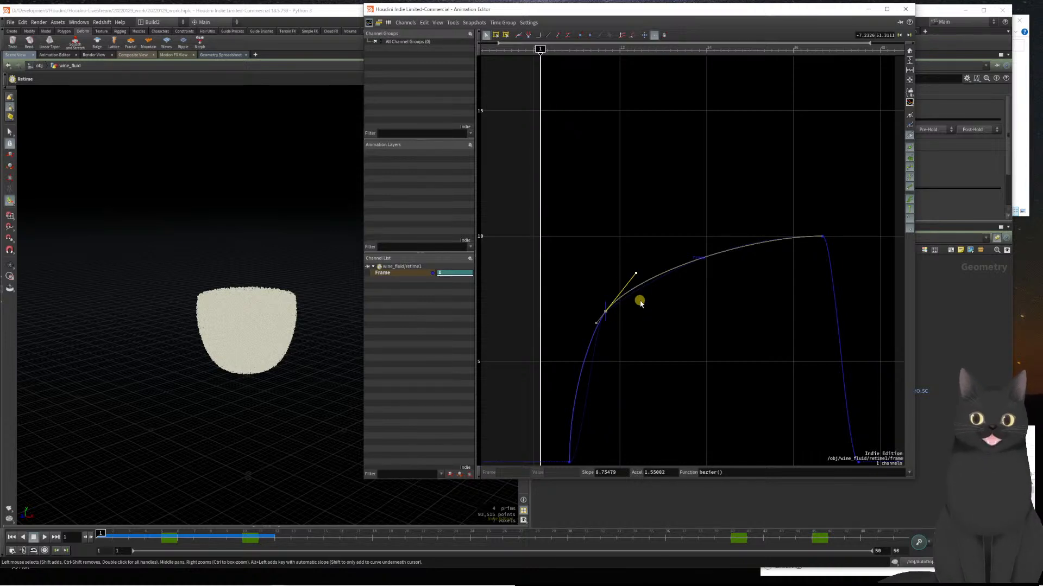
- Lengthen the frame 40 key's incoming tangent and pull the frame 45 key's incoming tangent straight up for an abrupt ending
{"action": "left_click", "coordinate": [821, 239]}
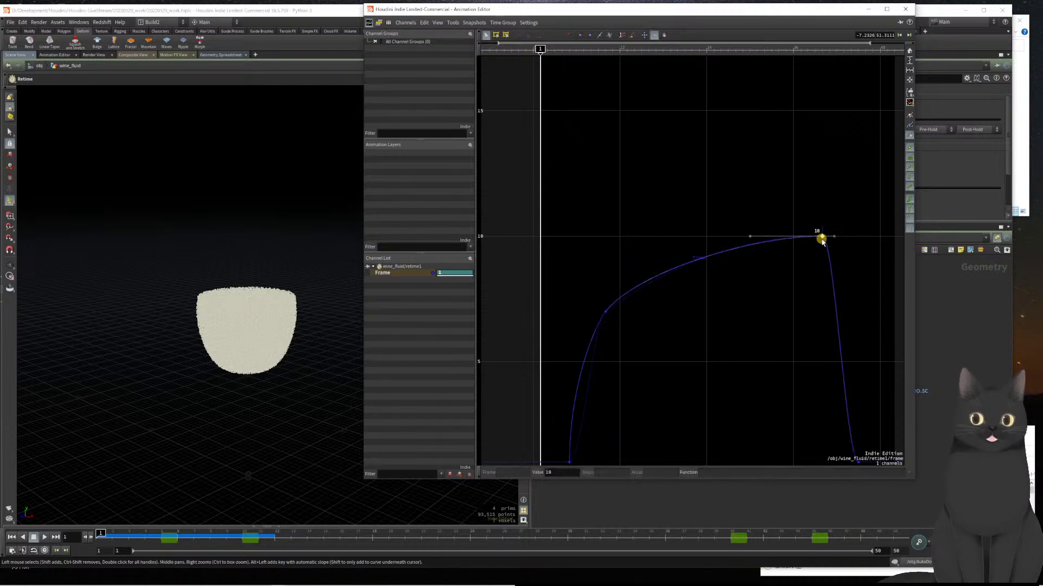
{"action": "left_click_drag", "start_coordinate": [750, 238], "coordinate": [707, 239]}
{"action": "middle_click_drag", "start_coordinate": [797, 340], "coordinate": [664, 269]}
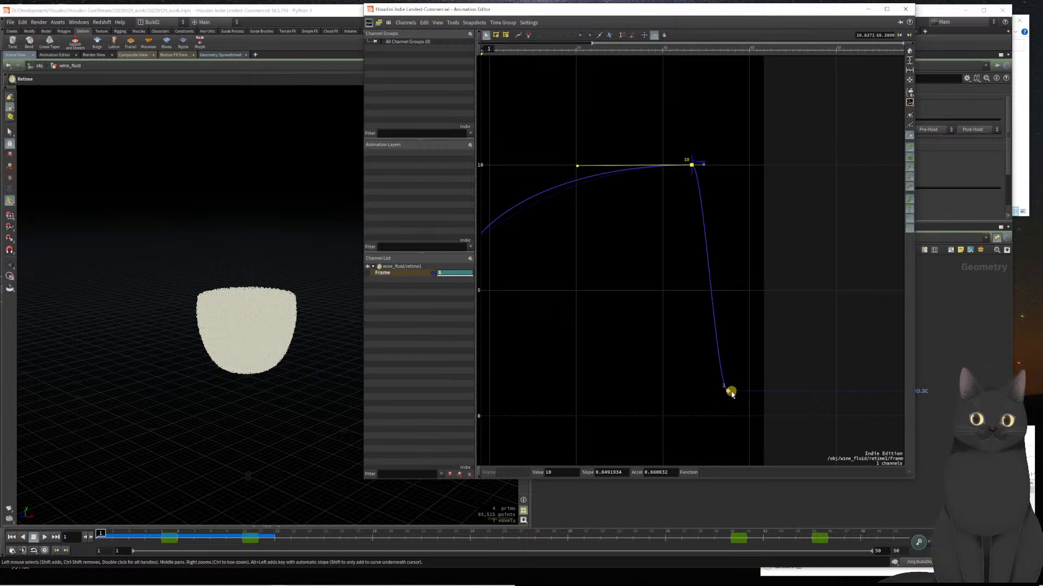
{"action": "left_click", "coordinate": [727, 390]}
{"action": "left_click_drag", "start_coordinate": [727, 390], "coordinate": [784, 392]}
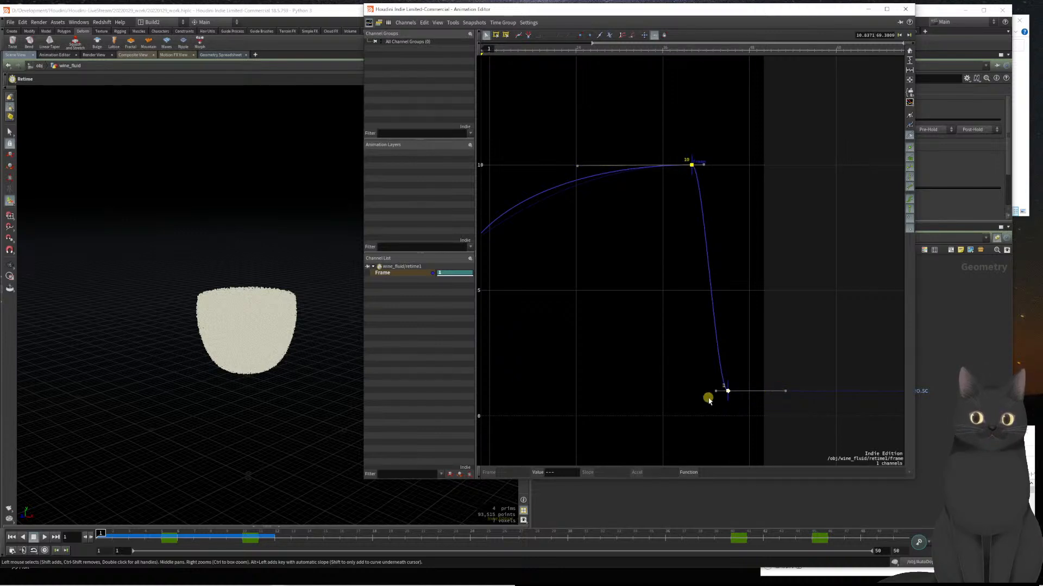
{"action": "left_click_drag", "start_coordinate": [715, 393], "coordinate": [734, 292]}
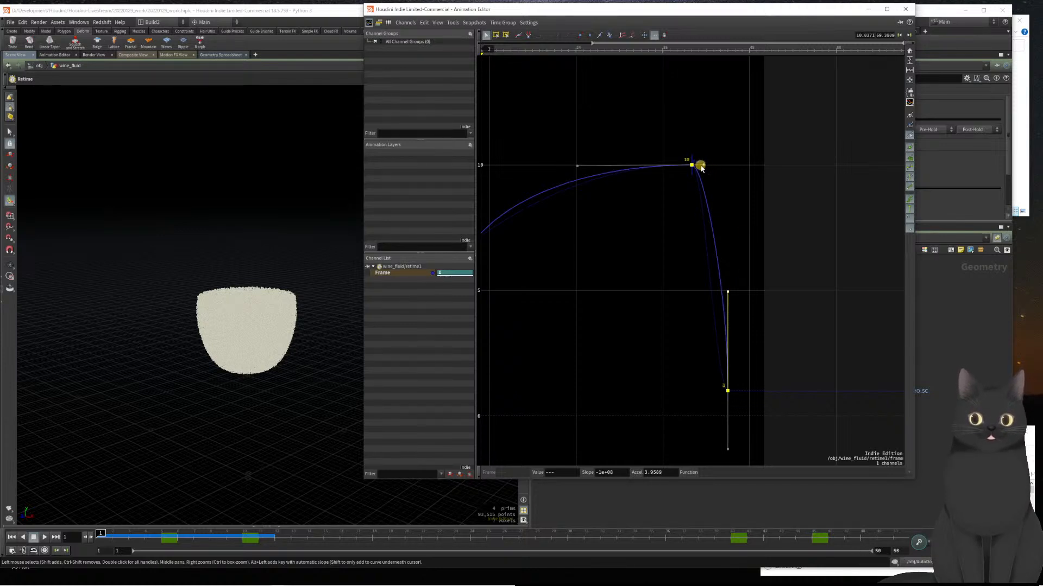
- Lengthen the frame 40 key's outgoing tangent horizontally to ease the start of the curve's drop, undoing any excess adjustment
{"action": "left_click_drag", "start_coordinate": [704, 167], "coordinate": [714, 168]}
{"action": "key", "text": "ctrl+z"}
{"action": "key", "text": "ctrl+z"}
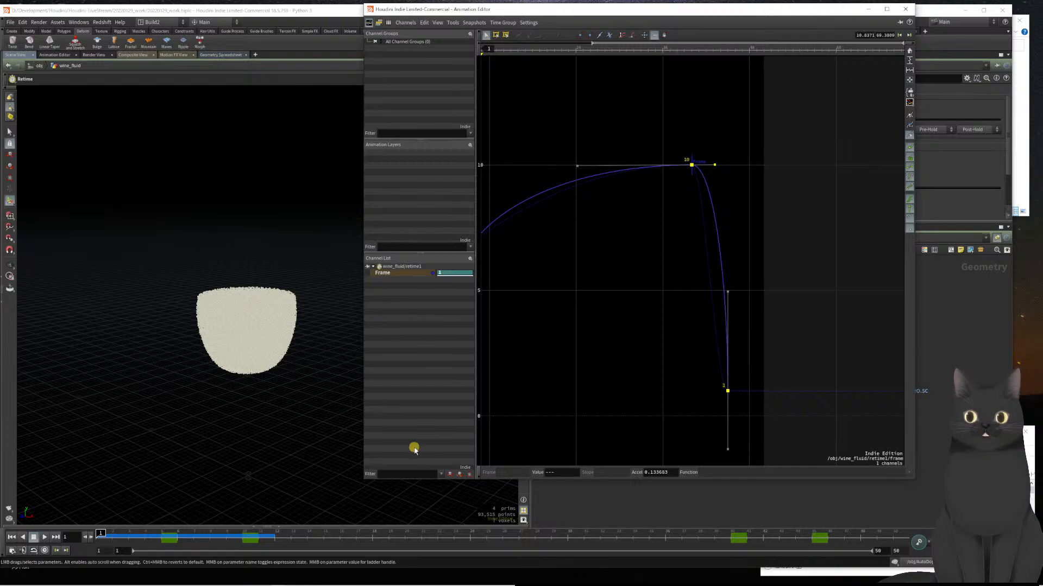
- Play back the retimed wine particles to check the adjusted Frame curve, and return the timeline to frame 1
{"action": "left_click_drag", "start_coordinate": [100, 532], "coordinate": [56, 521]}
{"action": "key", "text": "Up"}
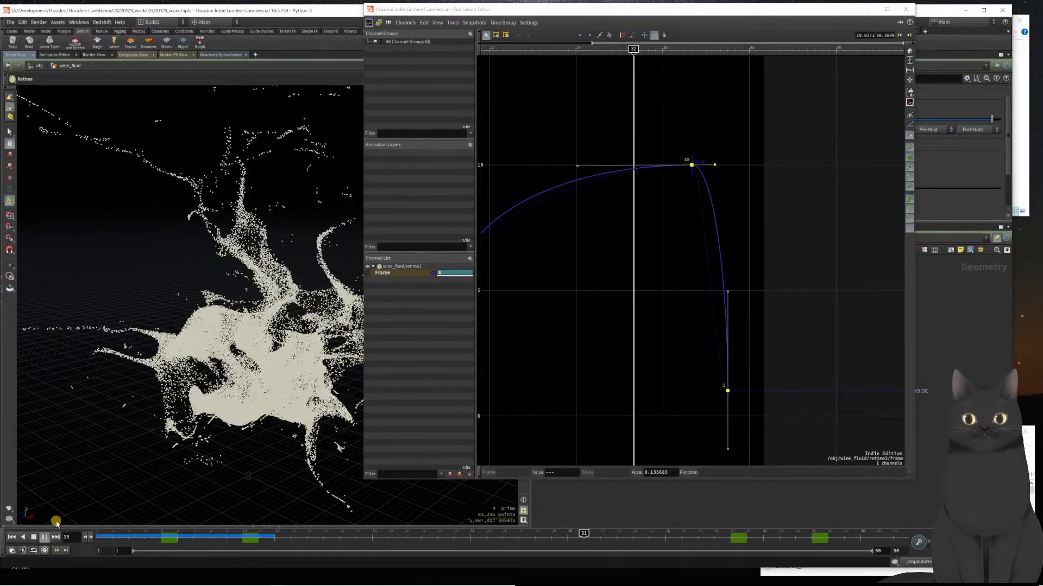
{"action": "key", "text": "ctrl+Left"}
{"action": "key", "text": "ctrl+Left"}
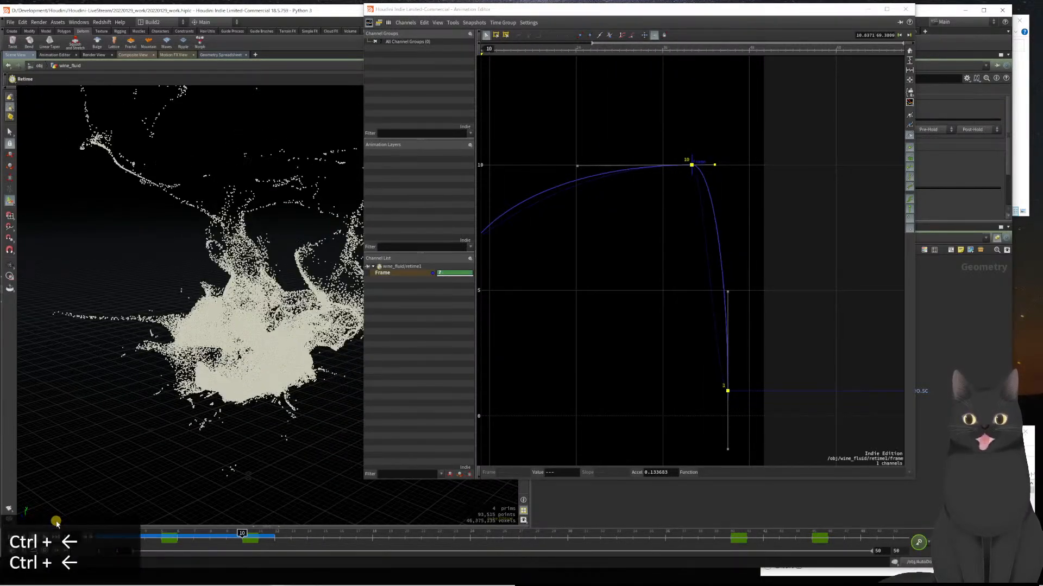
{"action": "key", "text": "ctrl+Left"}
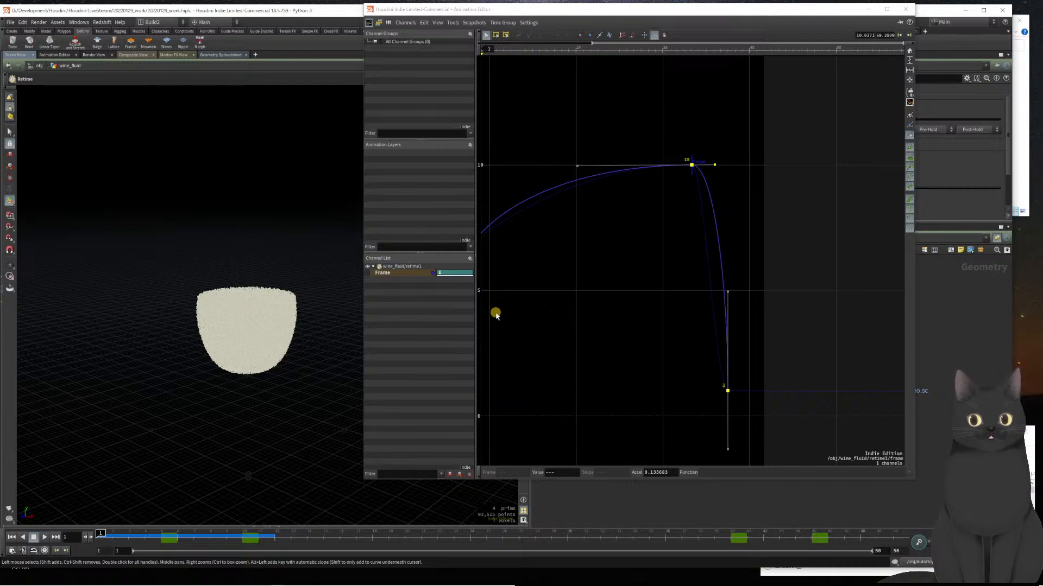
- Close the Animation Editor and replay the retimed particles in the full viewport, ending back at frame 1
{"action": "scroll", "coordinate": [614, 320], "scroll_direction": "down", "scroll_amount": 3}
{"action": "middle_click_drag", "start_coordinate": [604, 327], "coordinate": [705, 327]}
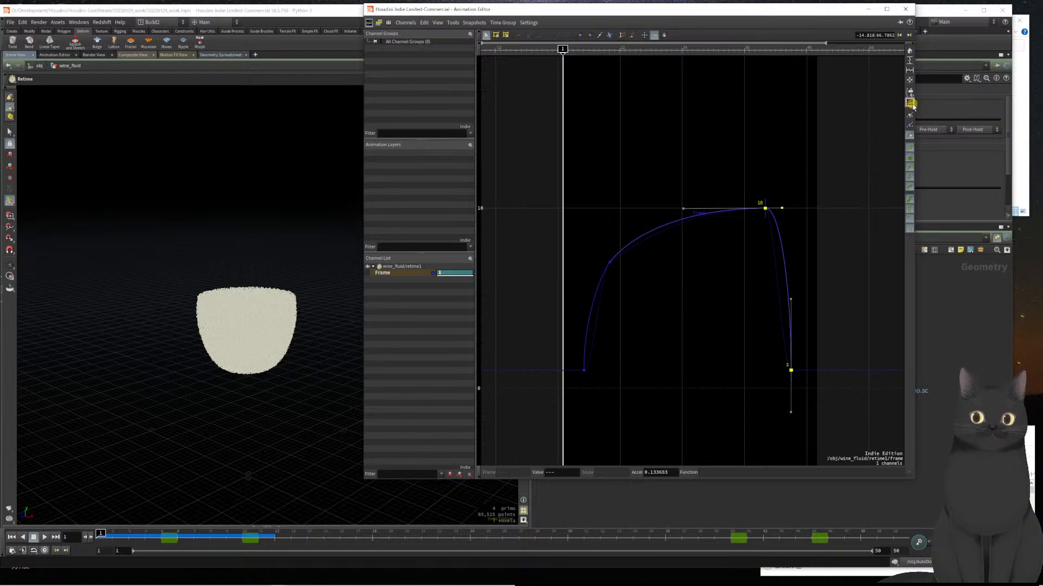
{"action": "left_click", "coordinate": [905, 11]}
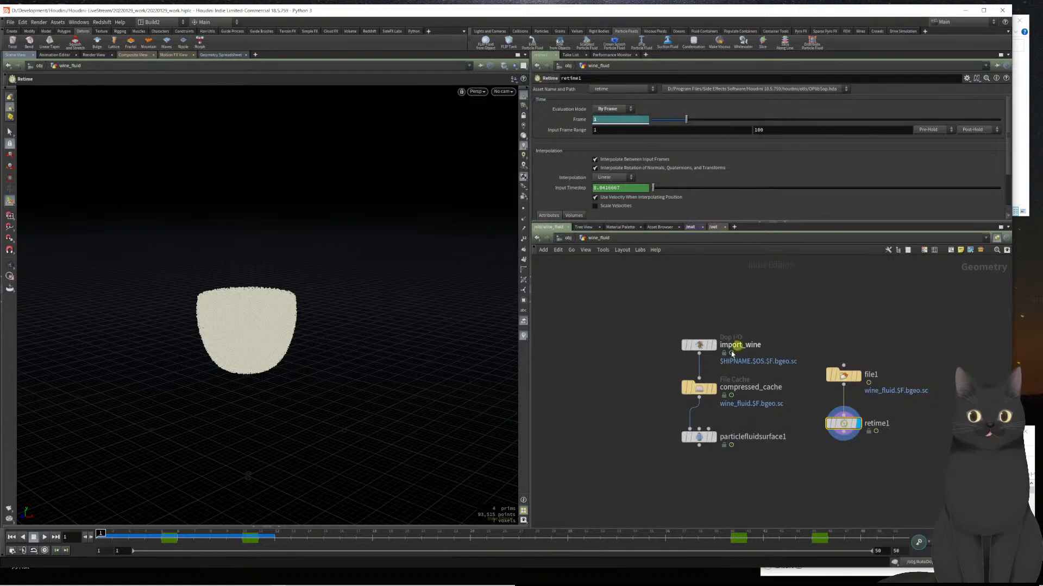
{"action": "key", "text": "Up"}
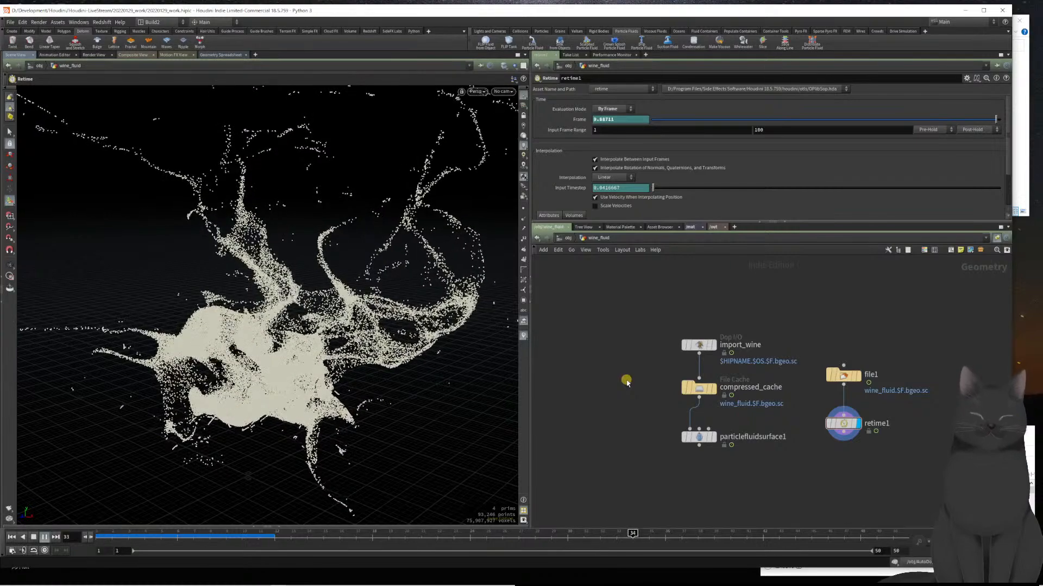
{"action": "key", "text": "ctrl+Left"}
{"action": "key", "text": "ctrl+Left"}
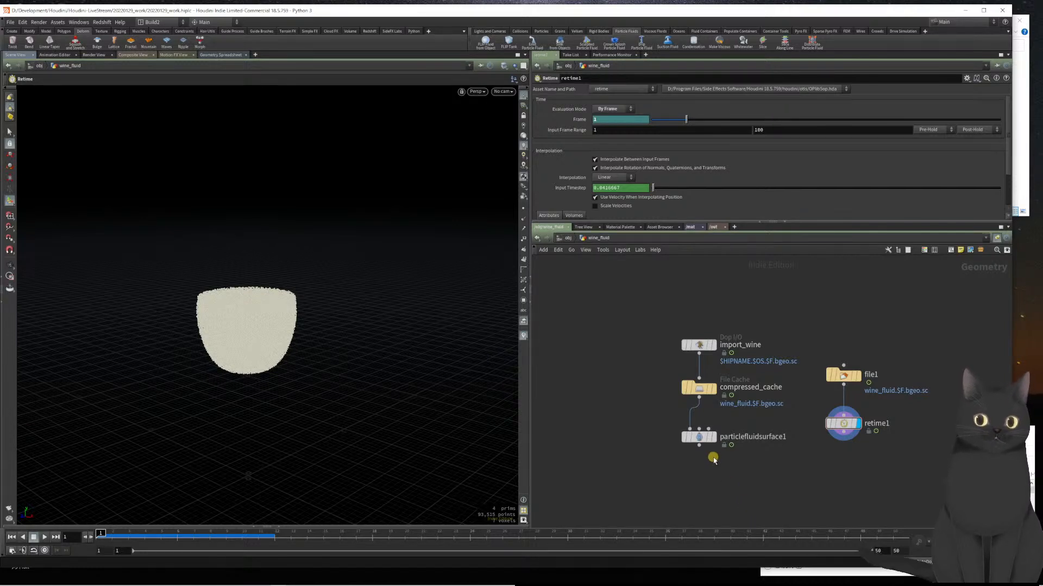
- Rewire particlefluidsurface1's first input from compressed_cache to retime1, place the node beneath retime1 and display it
{"action": "mouse_move", "coordinate": [703, 441]}
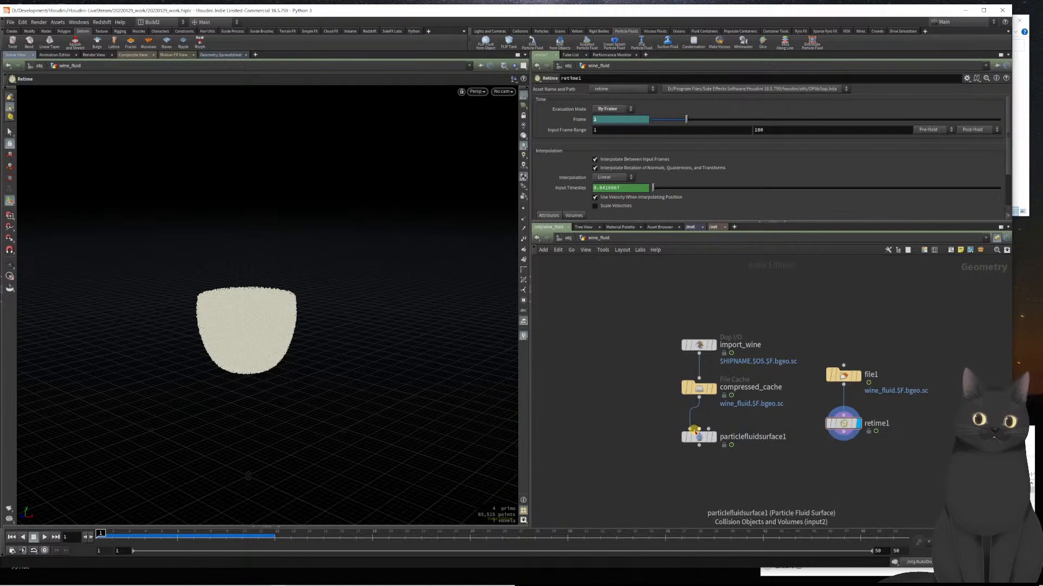
{"action": "left_click_drag", "start_coordinate": [696, 430], "coordinate": [836, 430]}
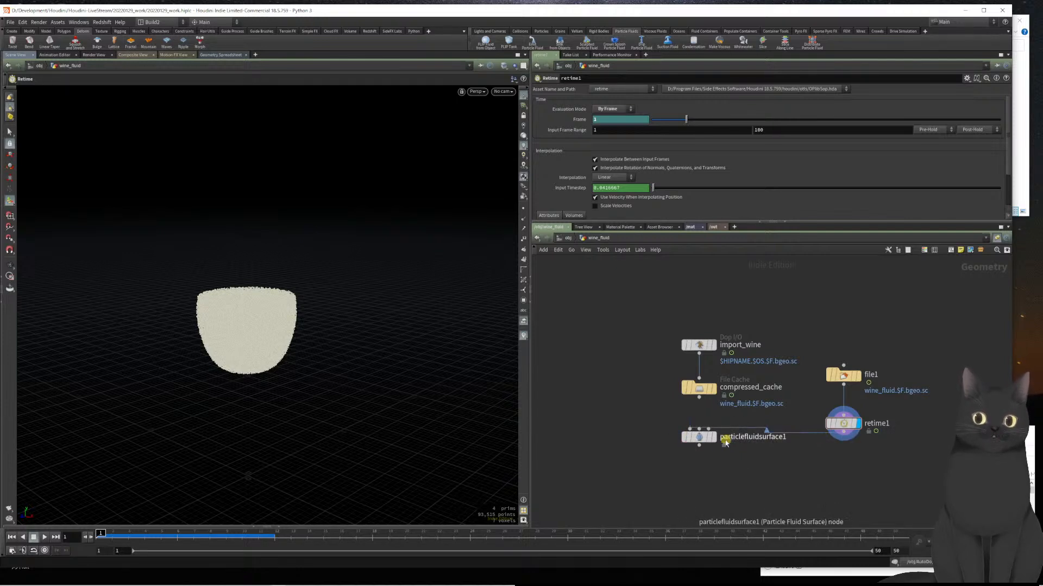
{"action": "left_click", "coordinate": [714, 437]}
{"action": "left_click_drag", "start_coordinate": [701, 441], "coordinate": [835, 470]}
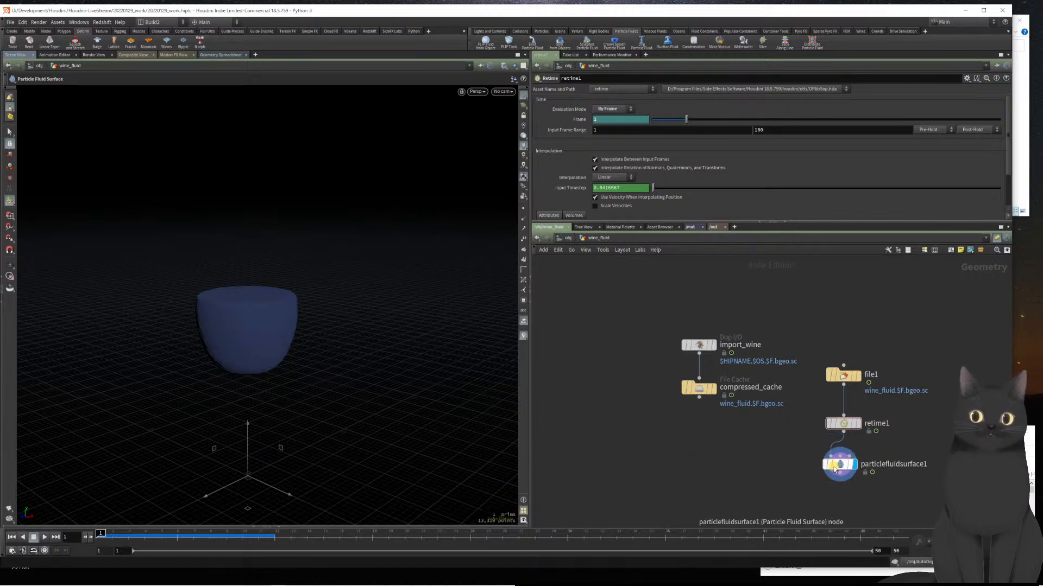
- Play back the meshed wine surface to check the retimed splash, and return the timeline to frame 1
{"action": "key", "text": "Up"}
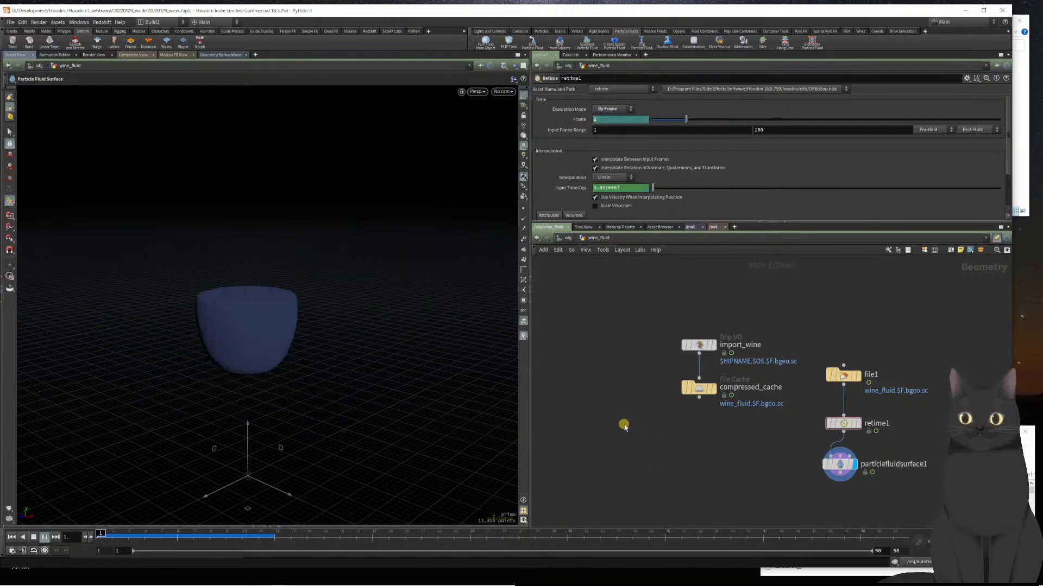
{"action": "key", "text": "ctrl+Left"}
{"action": "key", "text": "ctrl+Left"}
{"action": "key", "text": "ctrl+Left"}
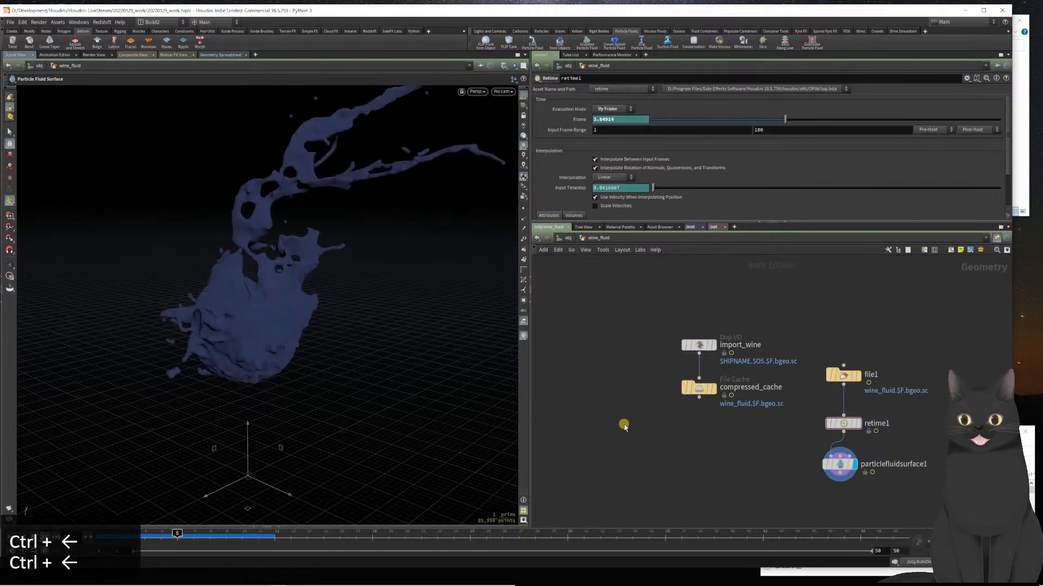
{"action": "key", "text": "ctrl+Left"}
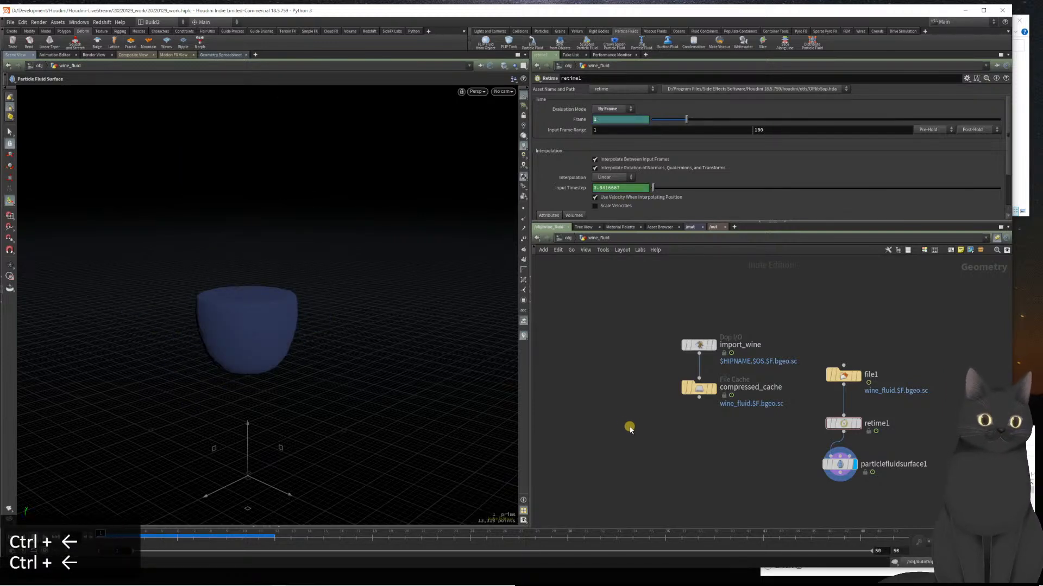
- Enable smoothing in particlefluidsurface1's filtering settings and set the smoothing method to Laplacian Flow
{"action": "left_click_drag", "start_coordinate": [761, 496], "coordinate": [876, 459]}
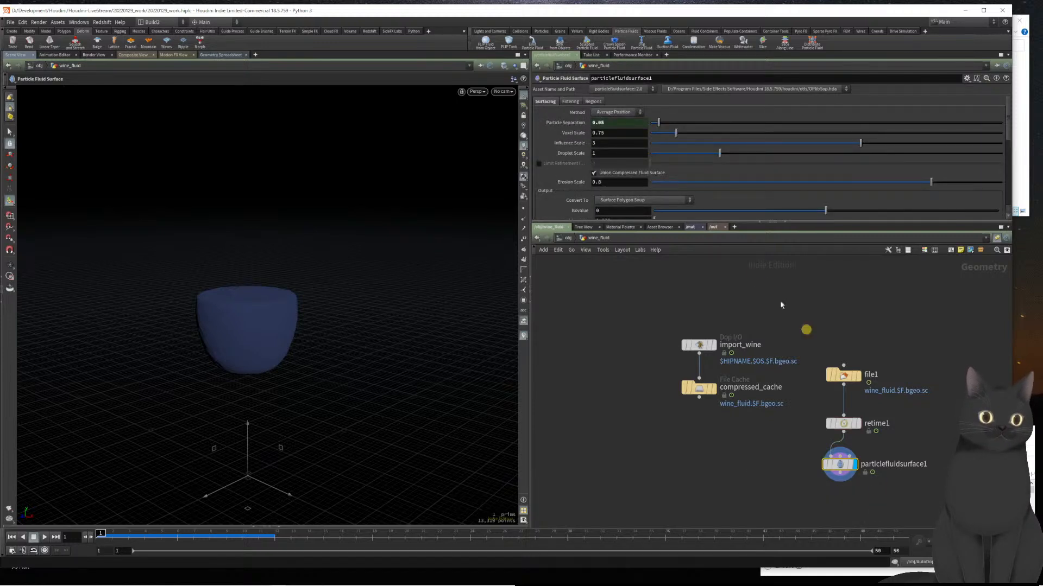
{"action": "left_click", "coordinate": [577, 102]}
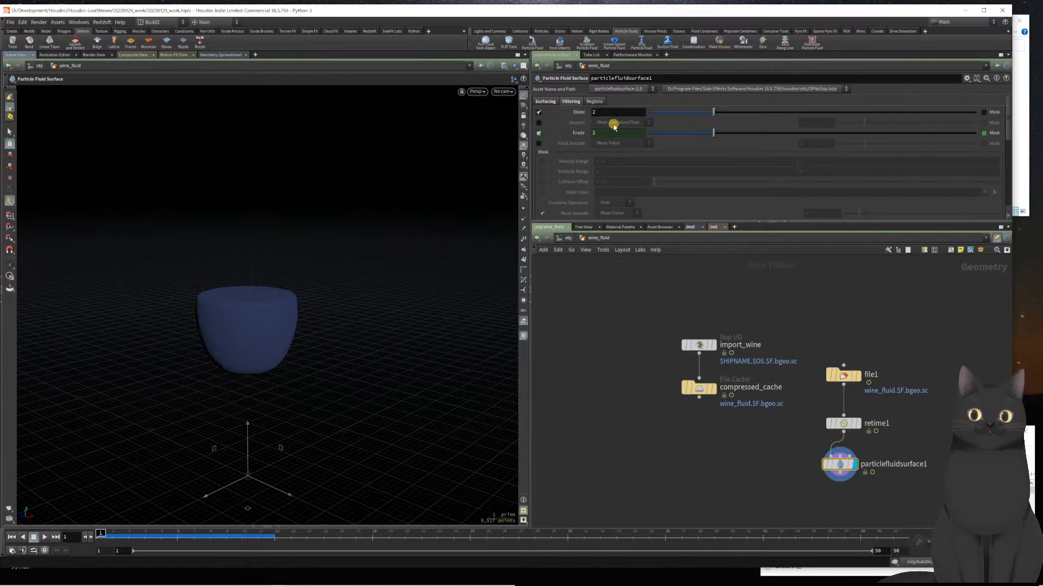
{"action": "left_click", "coordinate": [539, 123]}
{"action": "left_click", "coordinate": [620, 123]}
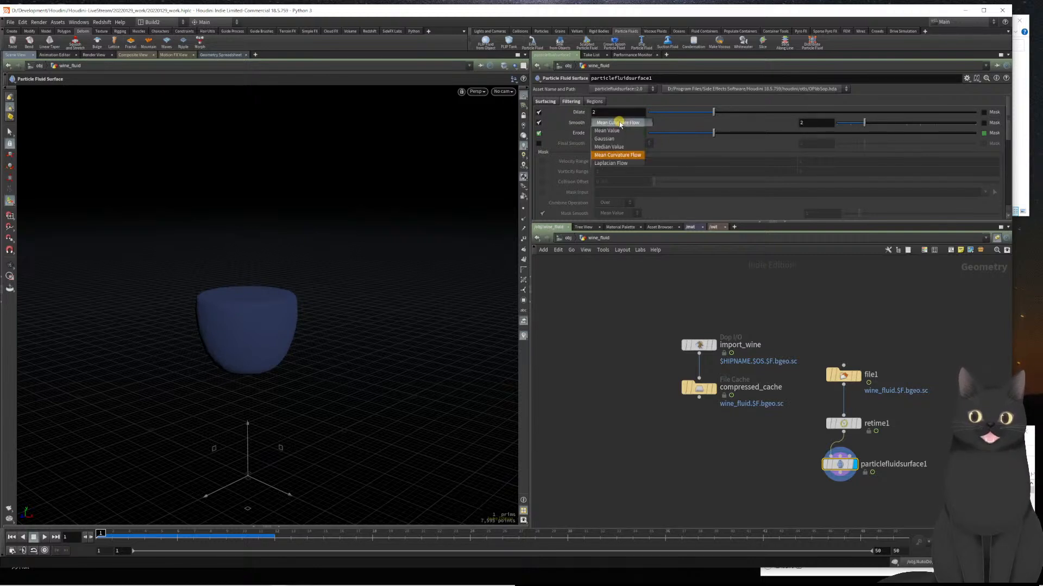
{"action": "left_click", "coordinate": [608, 163]}
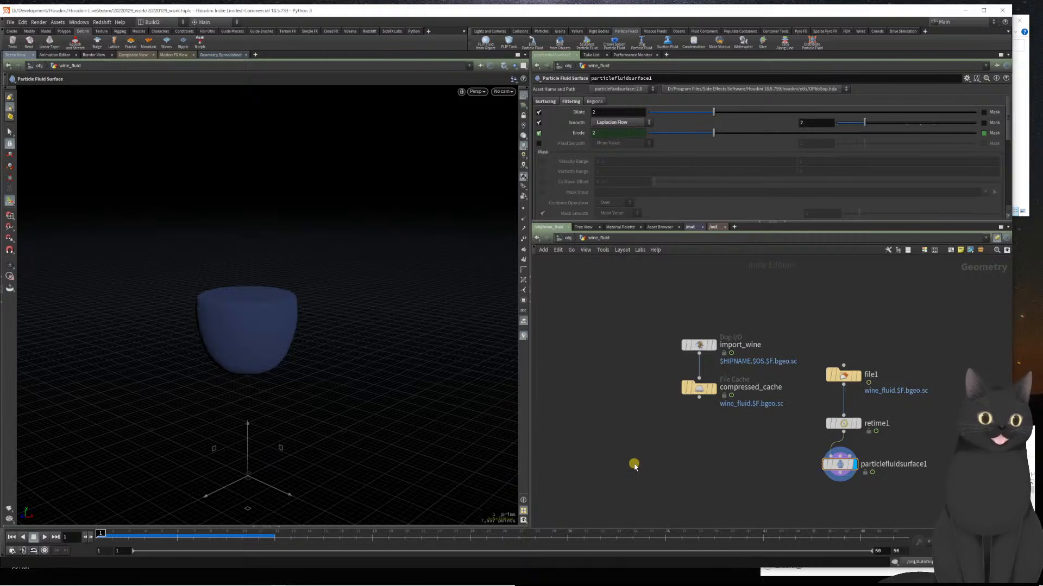
- Add a USD Export node connected to the output of particlefluidsurface1
{"action": "middle_click_drag", "start_coordinate": [712, 473], "coordinate": [722, 407]}
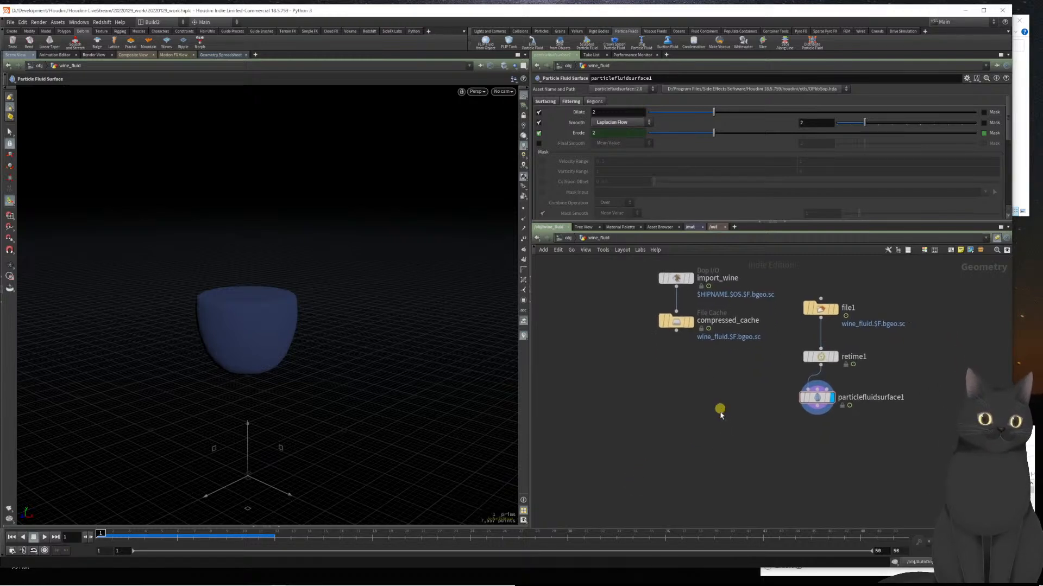
{"action": "left_click", "coordinate": [816, 409]}
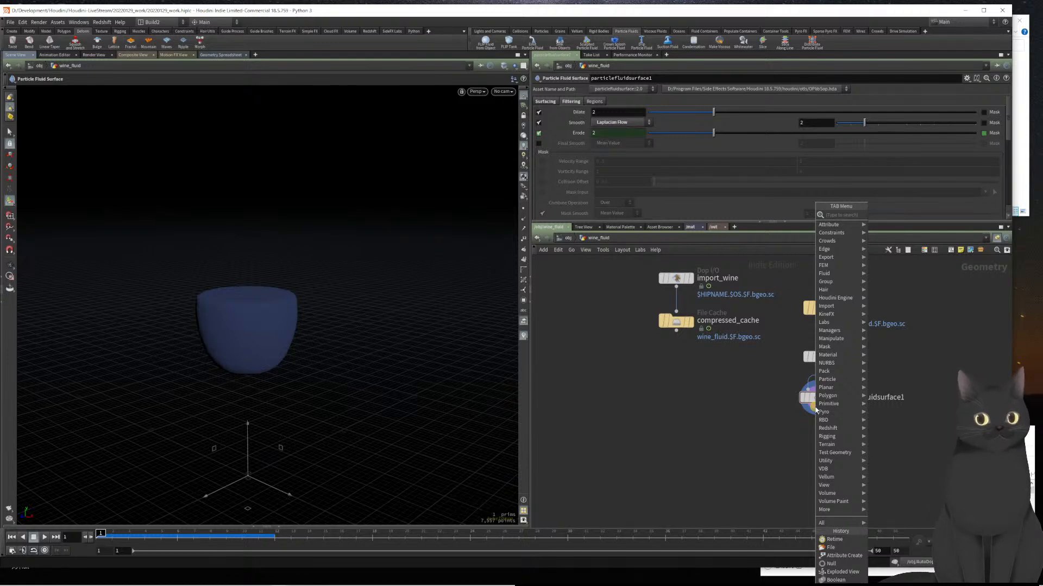
{"action": "type", "text": "usdex"}
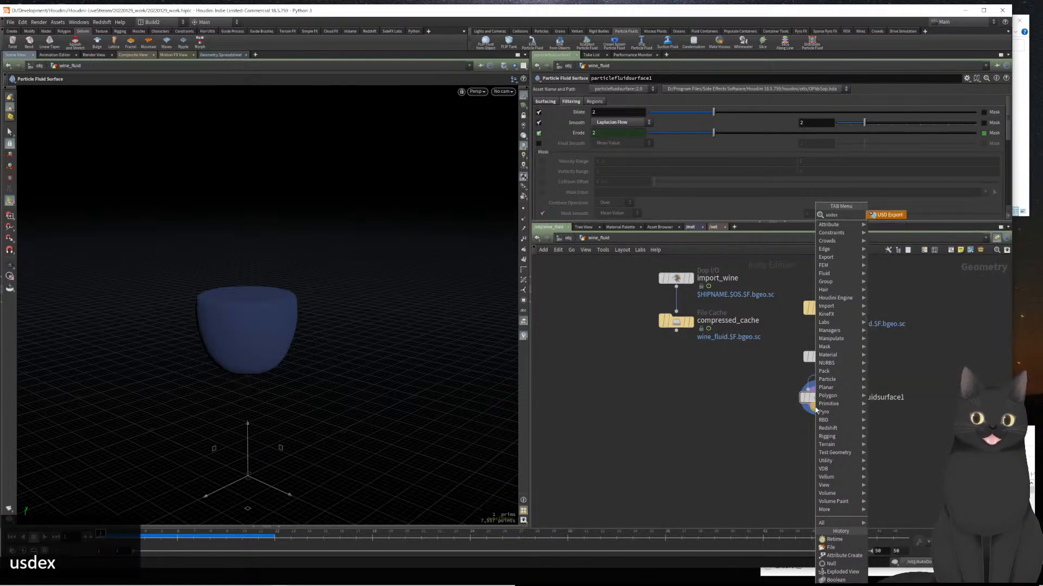
{"action": "key", "text": "Return"}
{"action": "key", "text": "Return"}
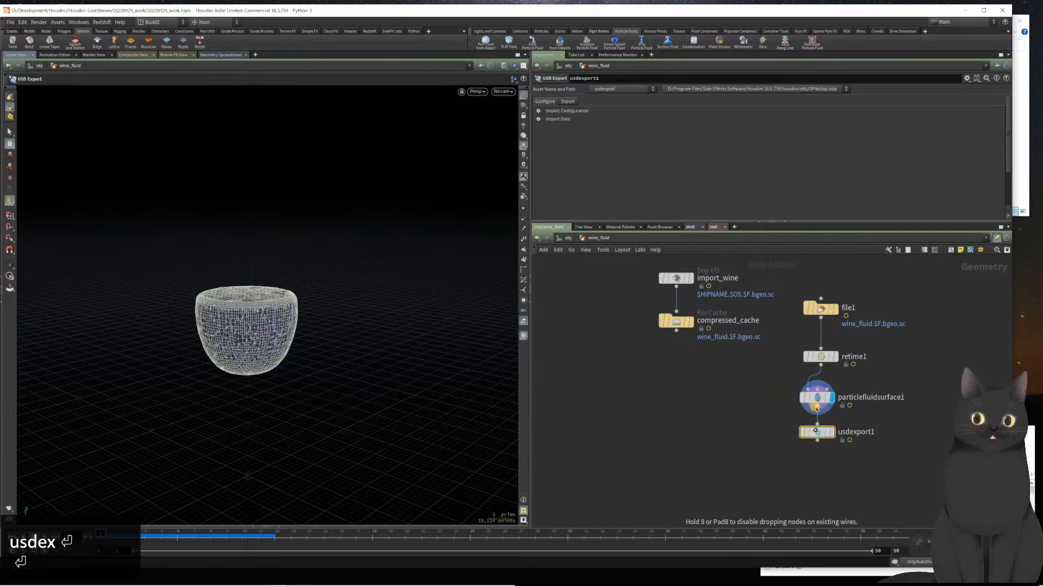
- Play back the smoothed fluid surface to check its shape, and rewind to frame 1
{"action": "left_click", "coordinate": [657, 471]}
{"action": "key", "text": "Up"}
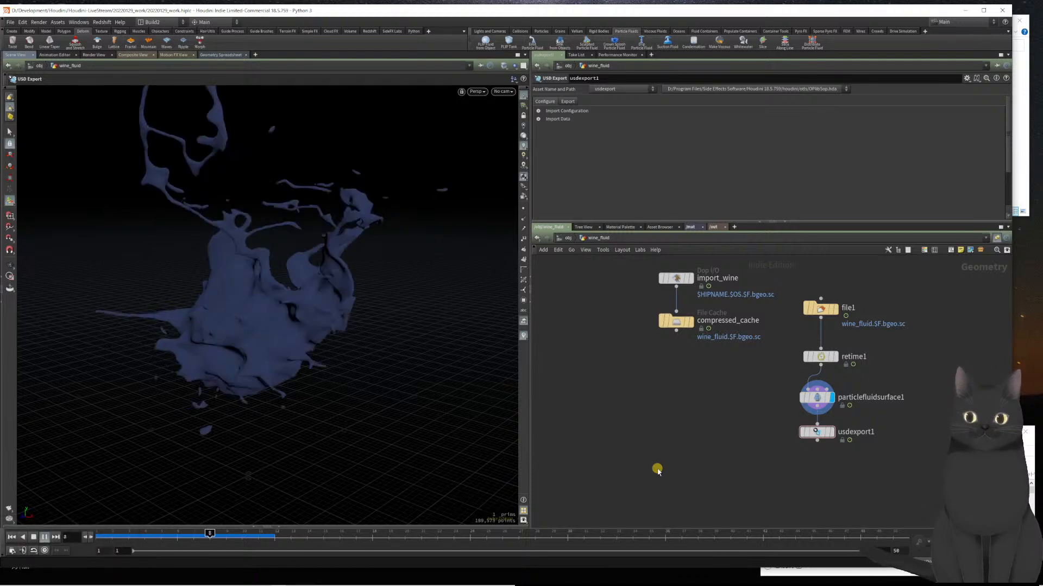
{"action": "key", "text": "ctrl+Left"}
{"action": "key", "text": "ctrl+Left"}
{"action": "key", "text": "ctrl+Left"}
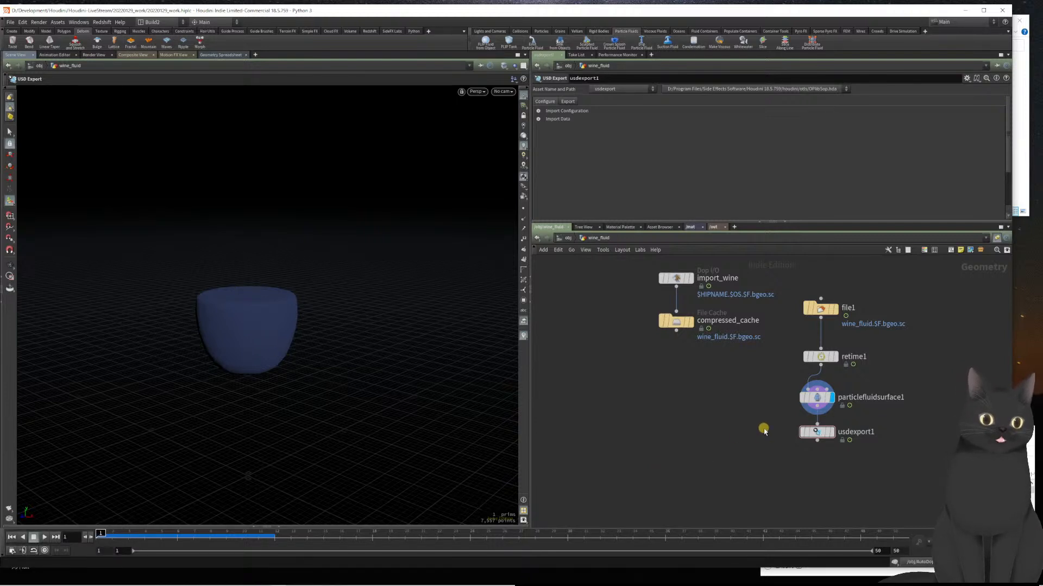
- Set usdexport1's output file path to $HIP/usd/wine_surface.usd
{"action": "left_click", "coordinate": [816, 432]}
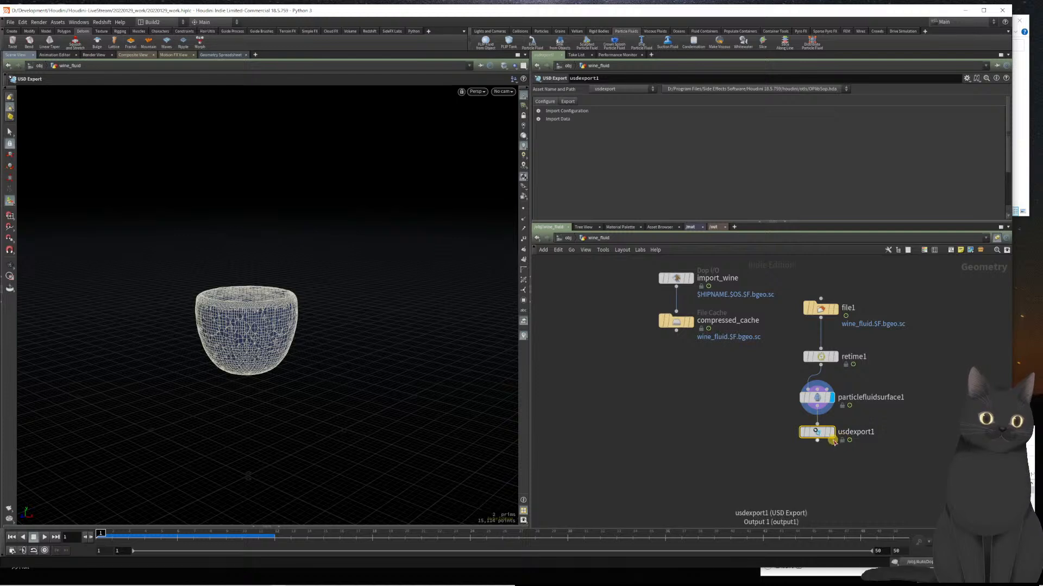
{"action": "left_click", "coordinate": [567, 102]}
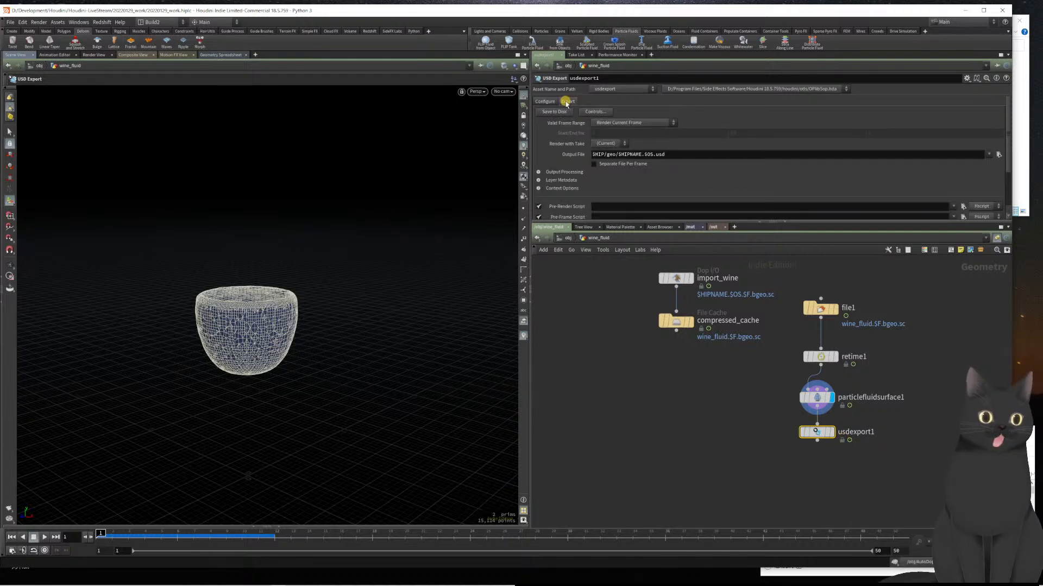
{"action": "left_click", "coordinate": [674, 153]}
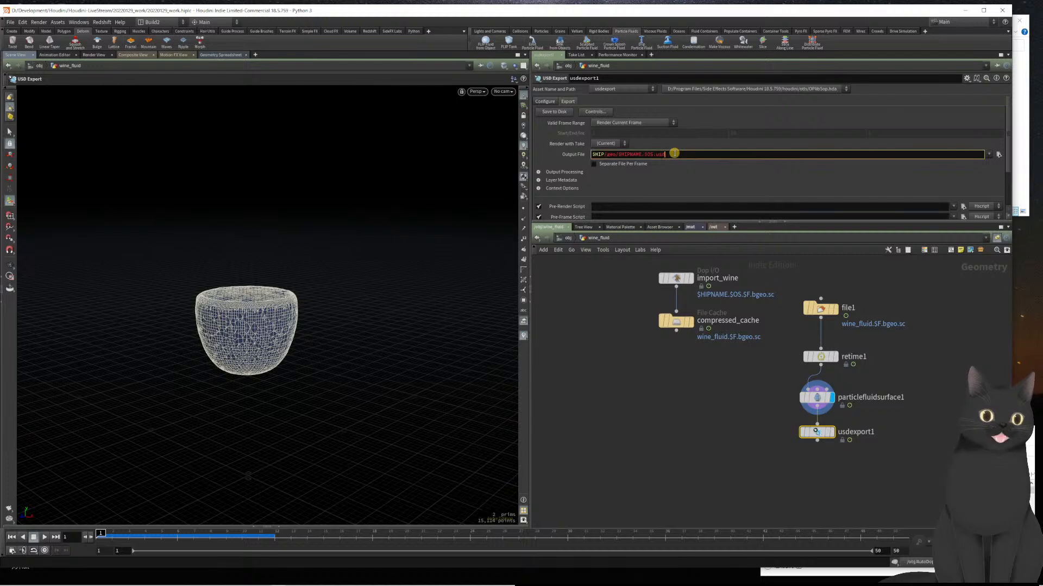
{"action": "key", "text": "Left"}
{"action": "key", "text": "Left"}
{"action": "key", "text": "Left"}
{"action": "key", "text": "Left"}
{"action": "key", "text": "Left"}
{"action": "key", "text": "Left"}
{"action": "key", "text": "Left"}
{"action": "key", "text": "Left"}
{"action": "key", "text": "Left"}
{"action": "key", "text": "Left"}
{"action": "key", "text": "Left"}
{"action": "key", "text": "Left"}
{"action": "key", "text": "Left"}
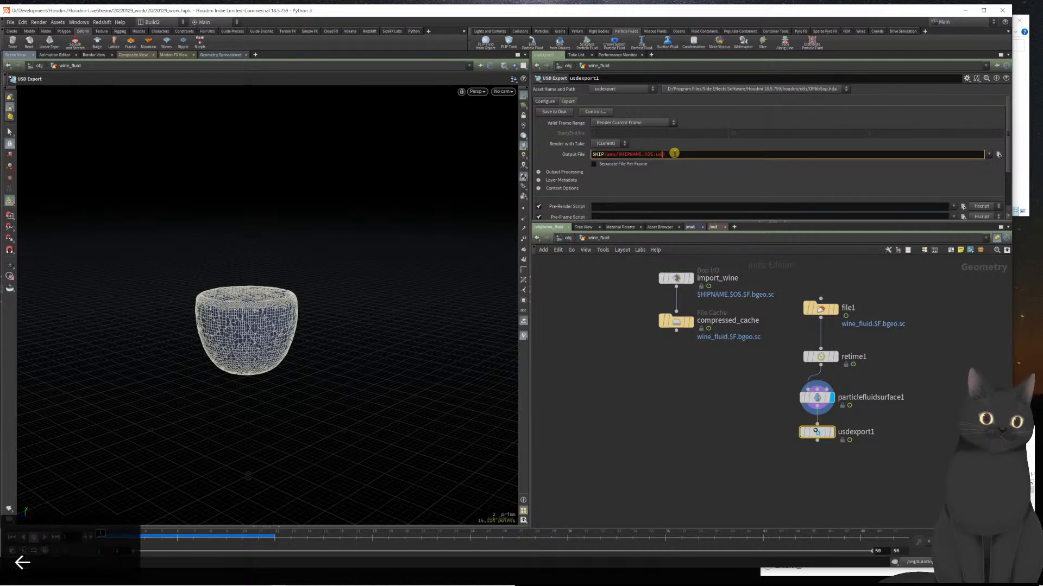
{"action": "key", "text": "Left"}
{"action": "key", "text": "Left"}
{"action": "key", "text": "Left"}
{"action": "key", "text": "Left"}
{"action": "key", "text": "Left"}
{"action": "key", "text": "Left"}
{"action": "key", "text": "Left"}
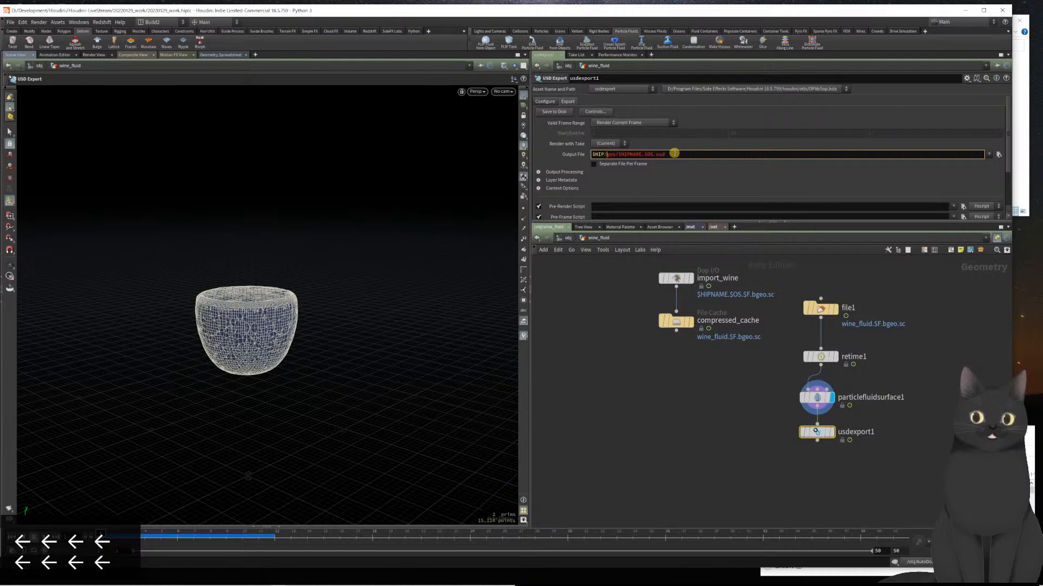
{"action": "type", "text": "usd"}
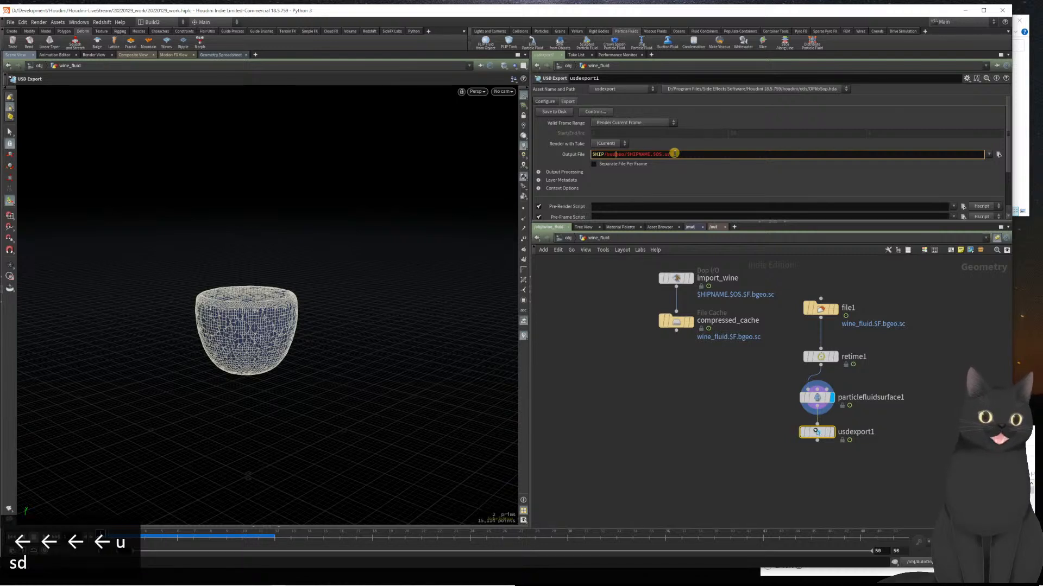
{"action": "type", "text": "?"}
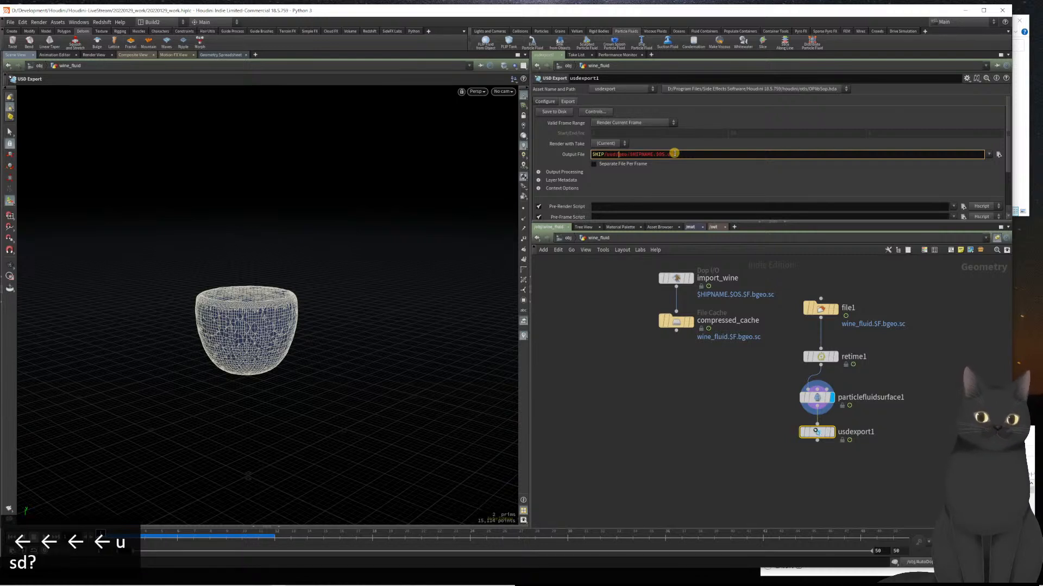
{"action": "type", "text": "w"}
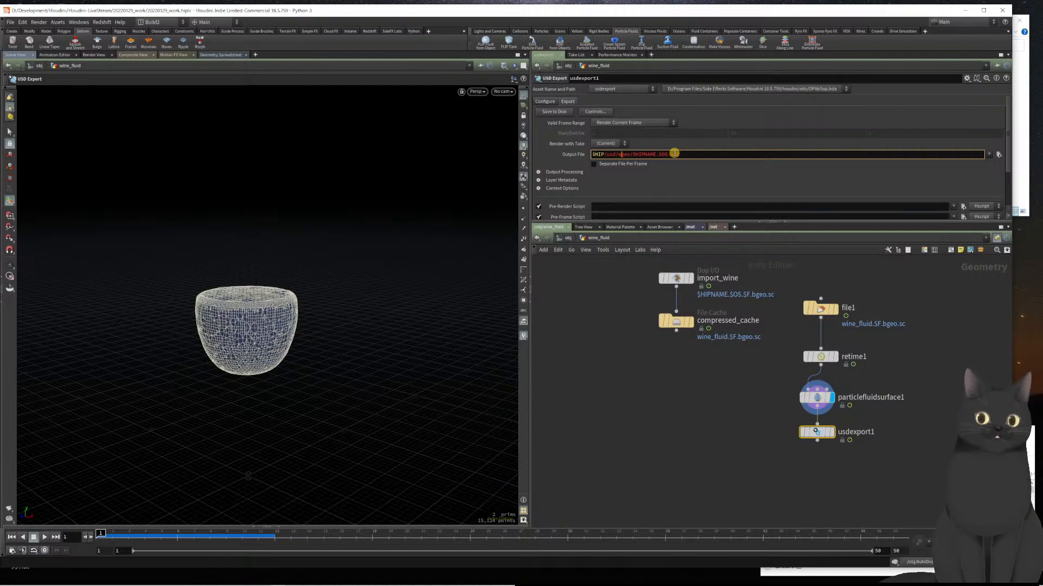
{"action": "type", "text": "ine_su"}
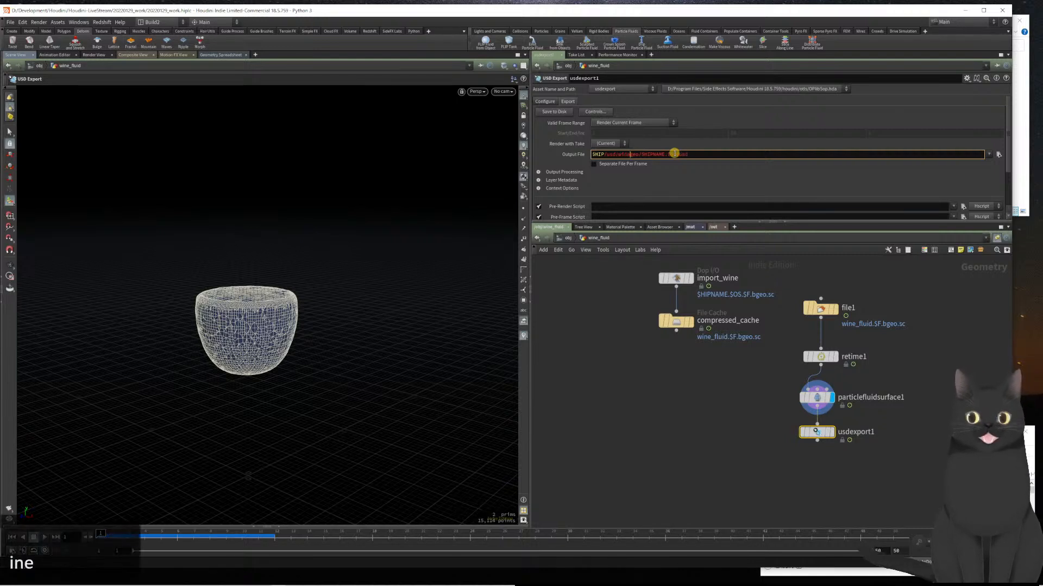
{"action": "type", "text": "rface"}
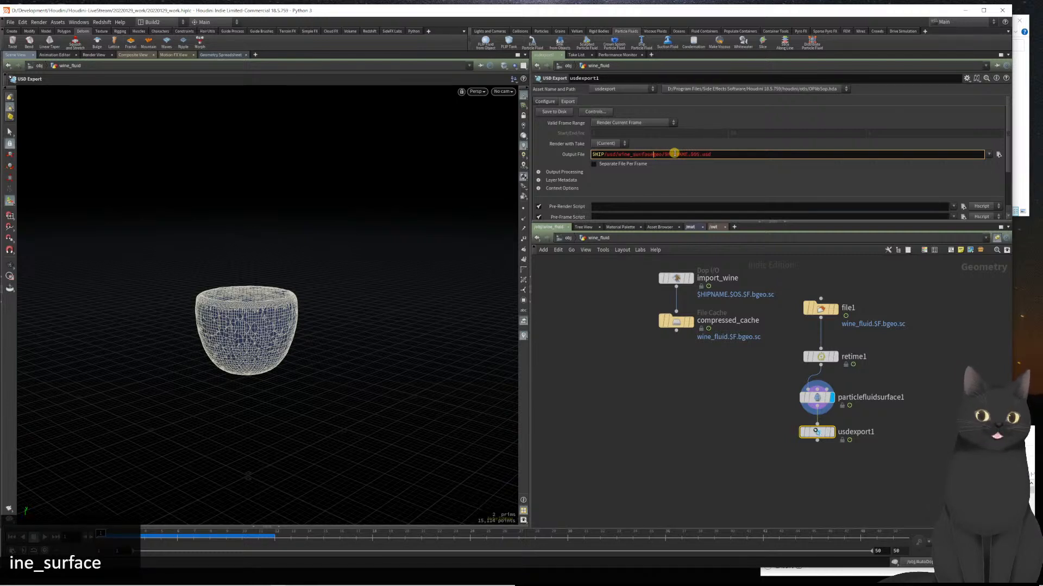
{"action": "key", "text": "shift+End"}
{"action": "key", "text": "shift+Left"}
{"action": "key", "text": "shift+Left"}
{"action": "key", "text": "shift+Left"}
{"action": "key", "text": "shift+Left"}
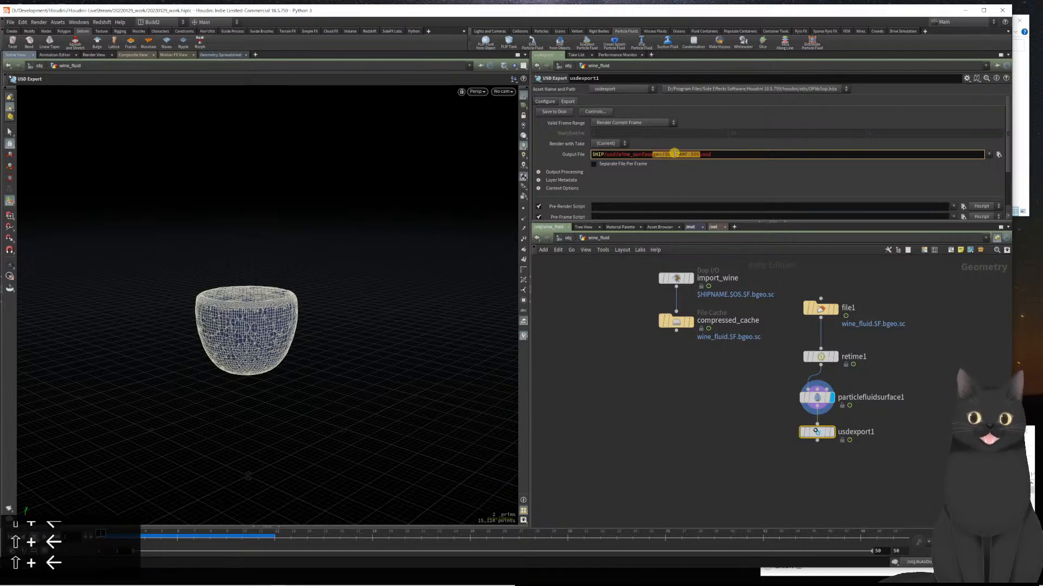
{"action": "key", "text": "Delete"}
{"action": "left_click", "coordinate": [675, 159]}
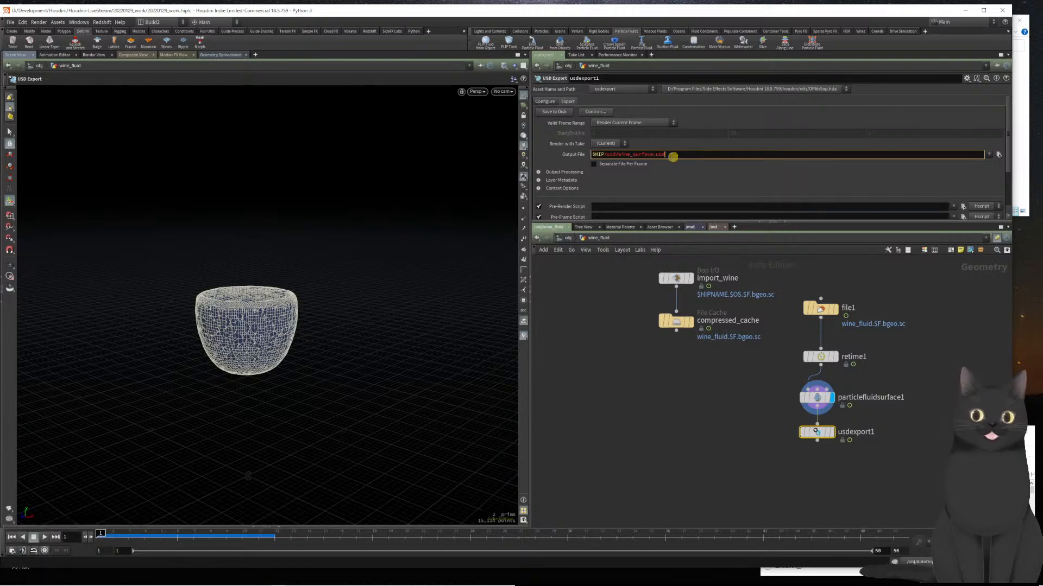
- Set usdexport1's valid frame range to Render Frame Range and save the wine surface USD to disk
{"action": "left_click", "coordinate": [615, 122]}
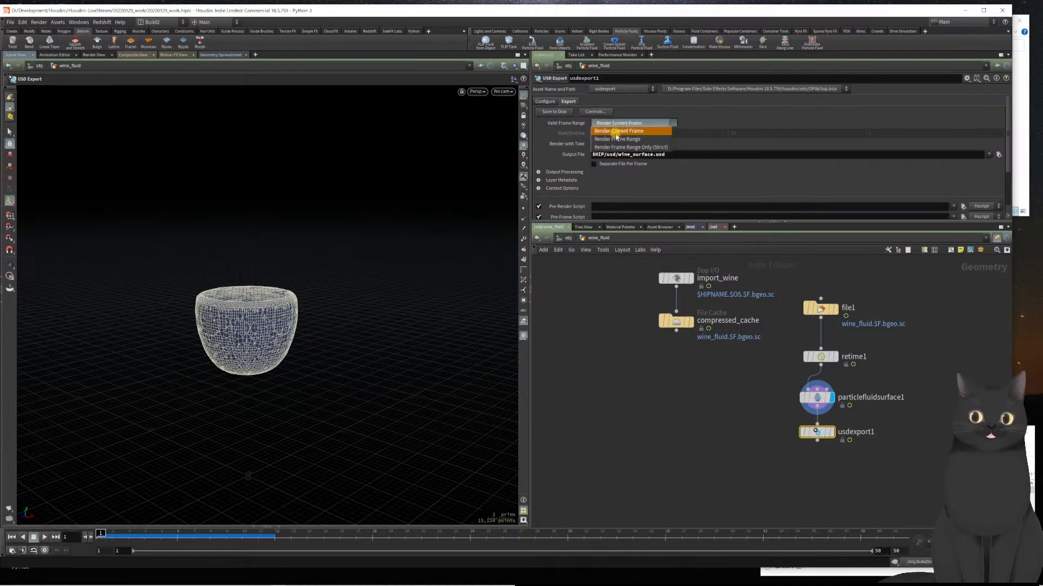
{"action": "left_click", "coordinate": [615, 139]}
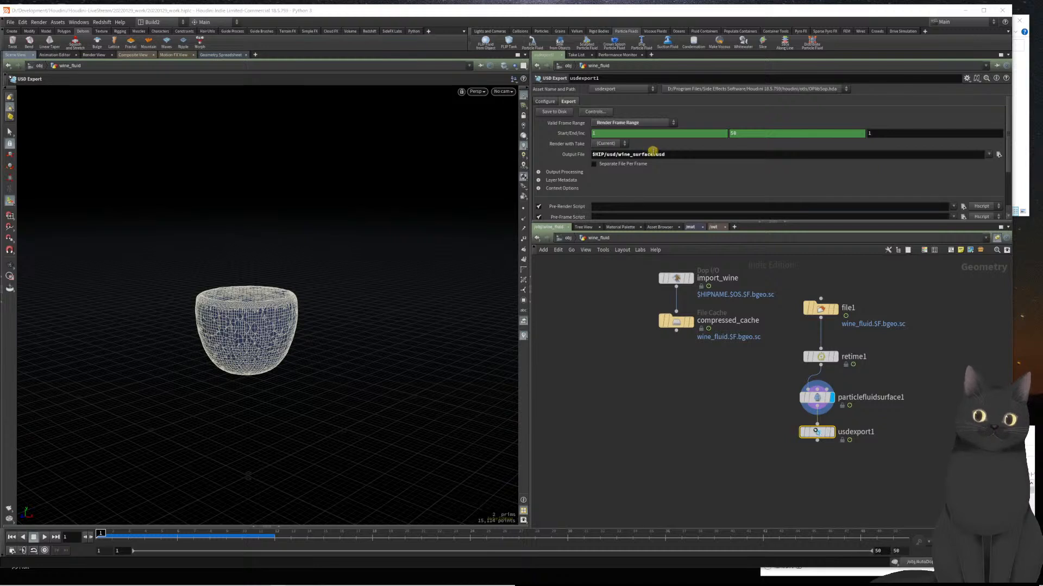
{"action": "left_click", "coordinate": [677, 157]}
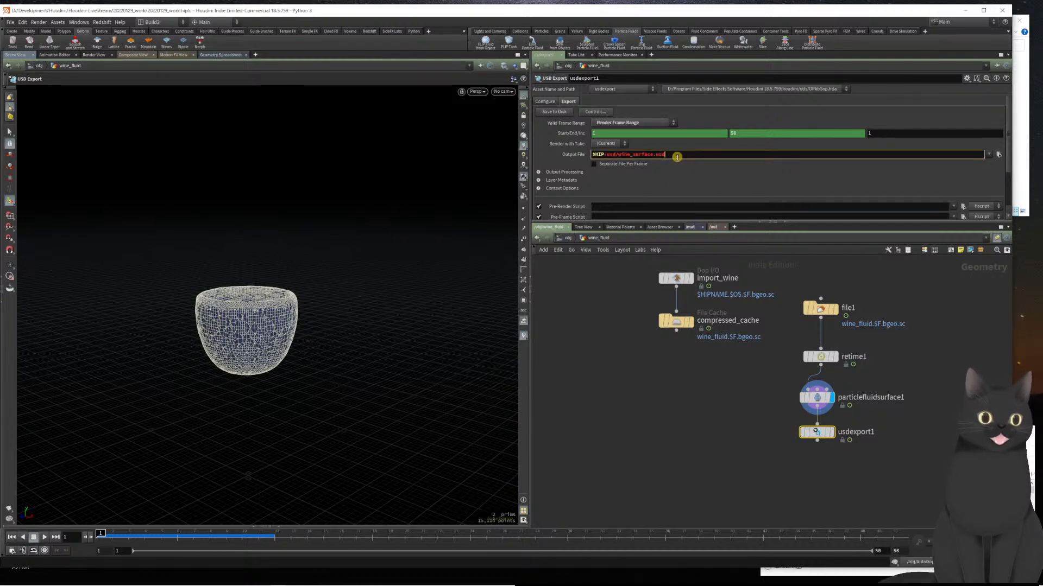
{"action": "left_click", "coordinate": [553, 112]}
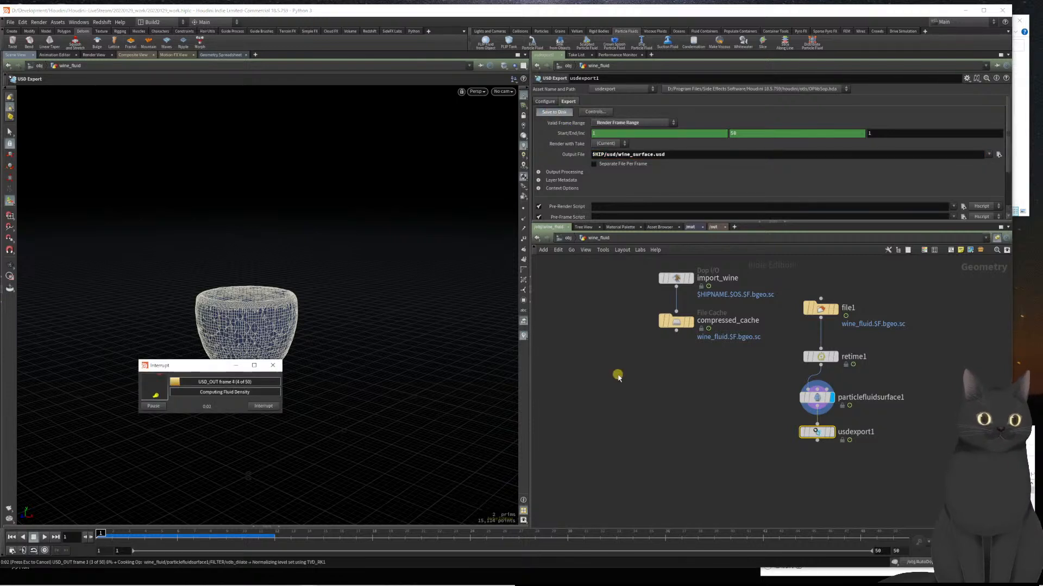
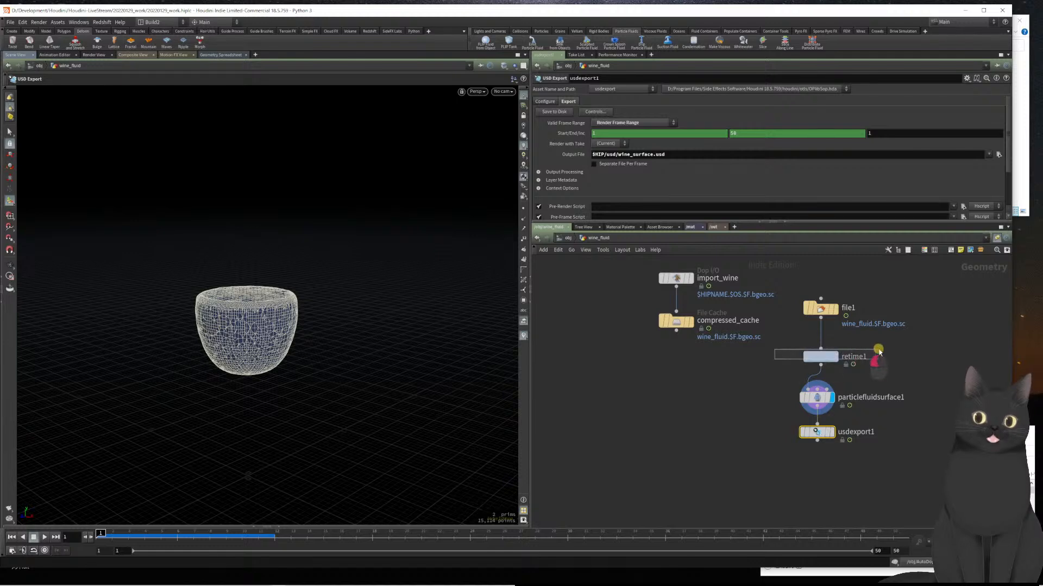
- Copy the retime1 node from wine_fluid and go into the wineglass object's network
{"action": "left_click", "coordinate": [852, 357]}
{"action": "key", "text": "ctrl+c"}
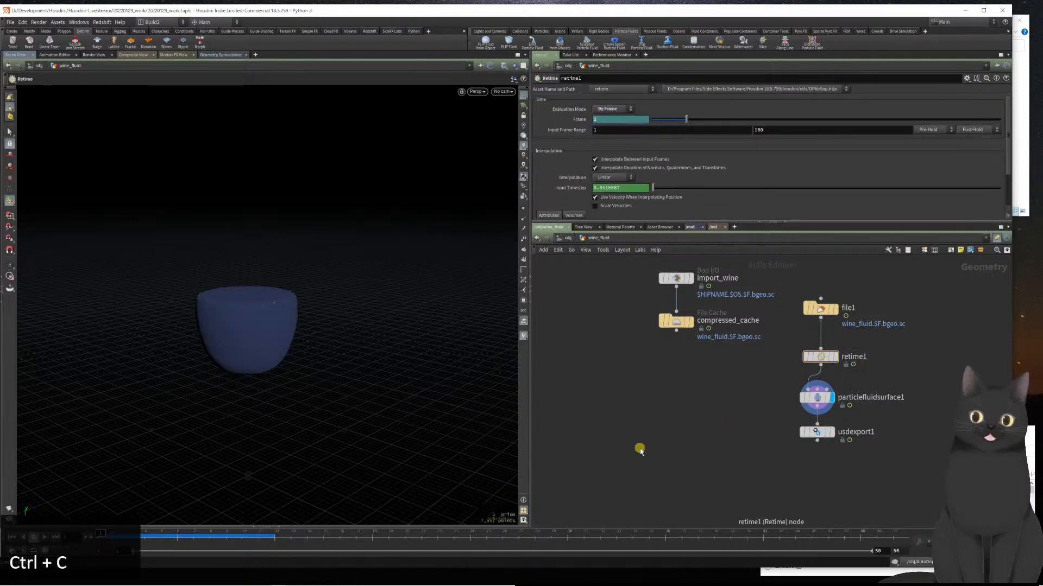
{"action": "key", "text": "u"}
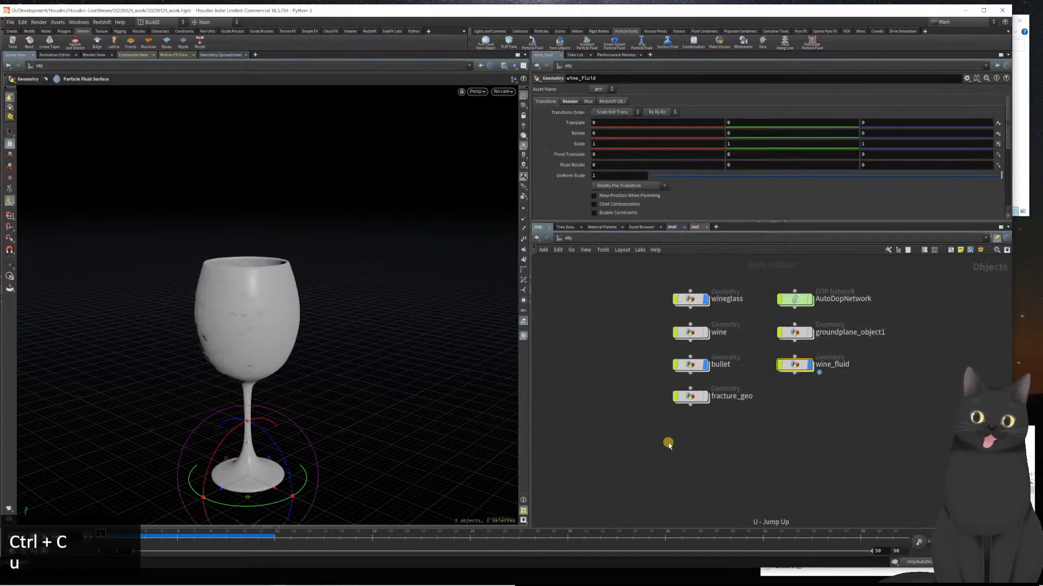
{"action": "double_click", "coordinate": [688, 303]}
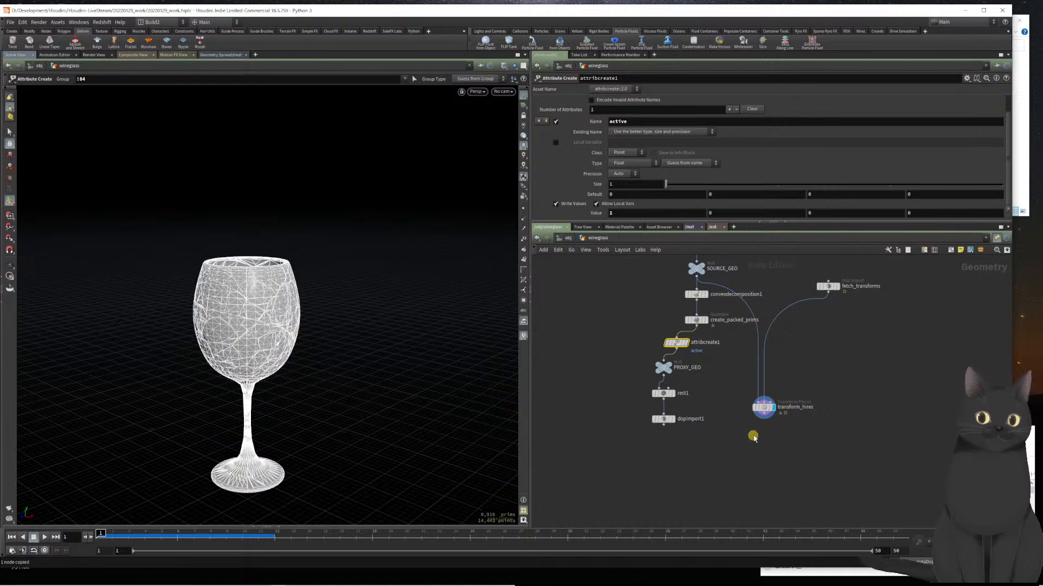
{"action": "scroll", "coordinate": [769, 430], "scroll_direction": "up", "scroll_amount": 4}
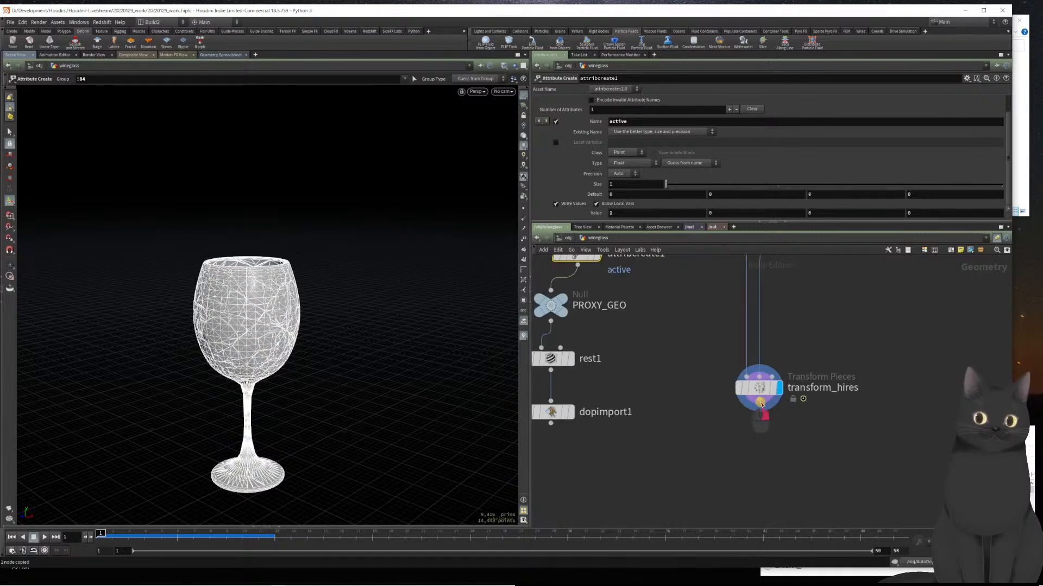
{"action": "key", "text": "Tab"}
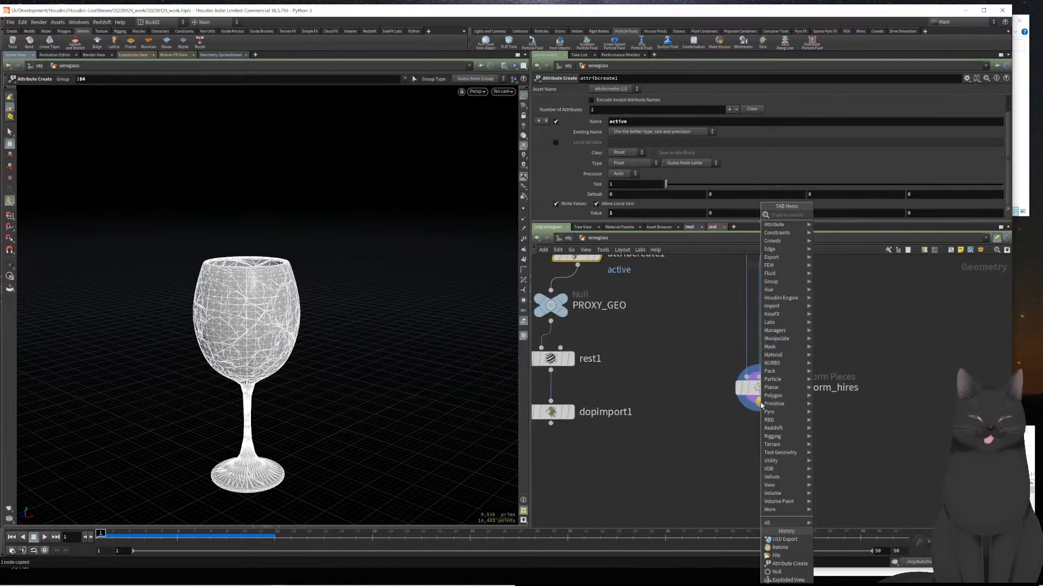
{"action": "type", "text": "rop"}
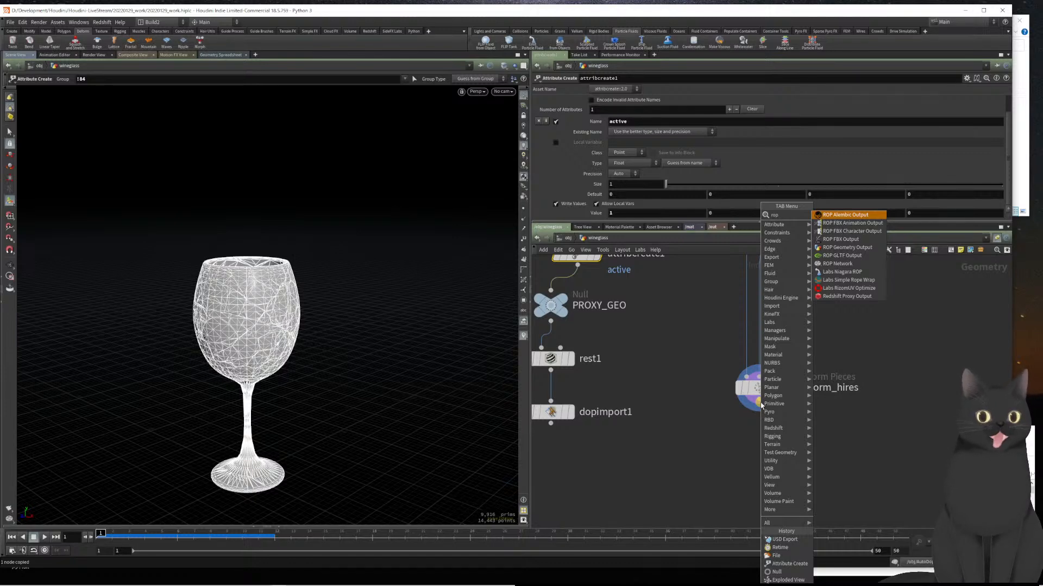
{"action": "key", "text": "Return"}
{"action": "key", "text": "Return"}
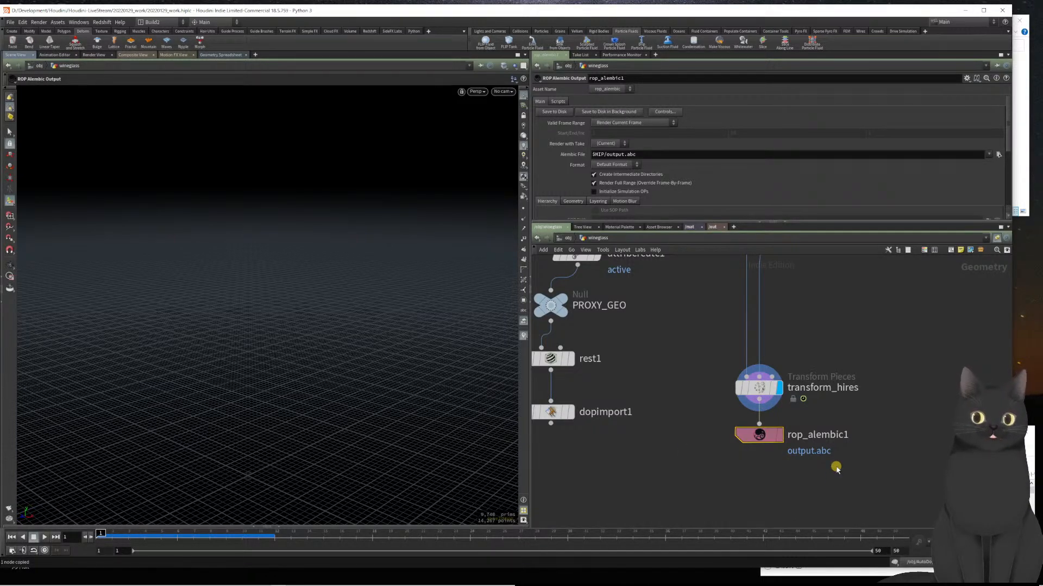
{"action": "key", "text": "Delete"}
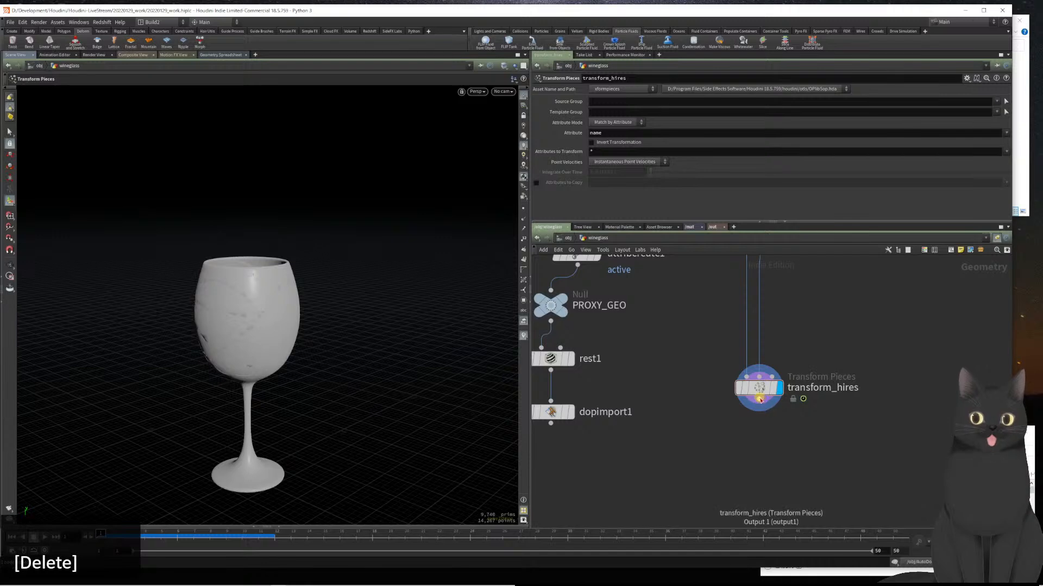
- Add a ROP Geometry Output node connected to transform_hires and place it below that node, offset to one side
{"action": "key", "text": "Tab"}
{"action": "type", "text": "rop"}
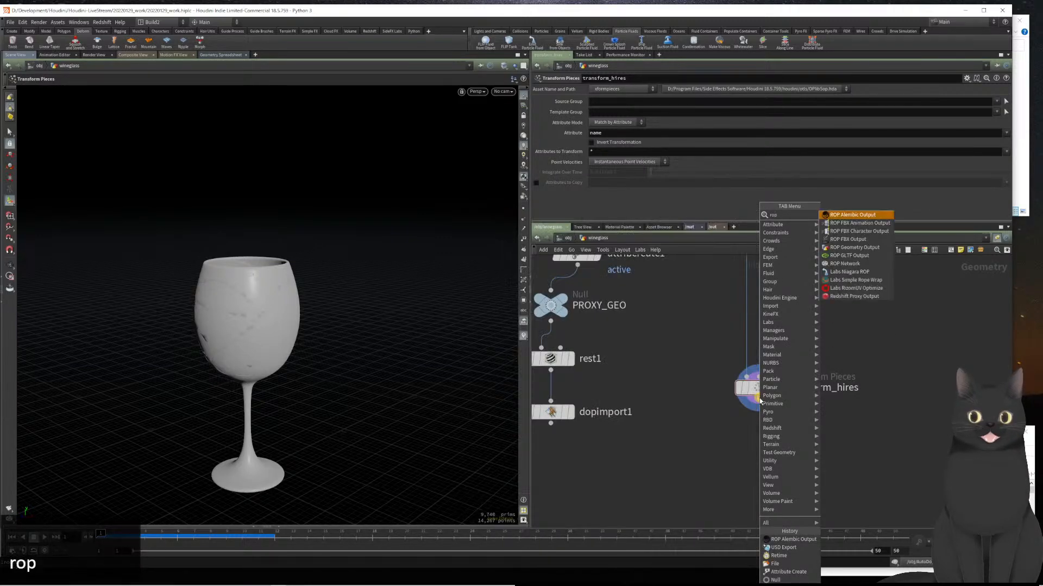
{"action": "key", "text": "Down"}
{"action": "key", "text": "Down"}
{"action": "key", "text": "Down"}
{"action": "key", "text": "Down"}
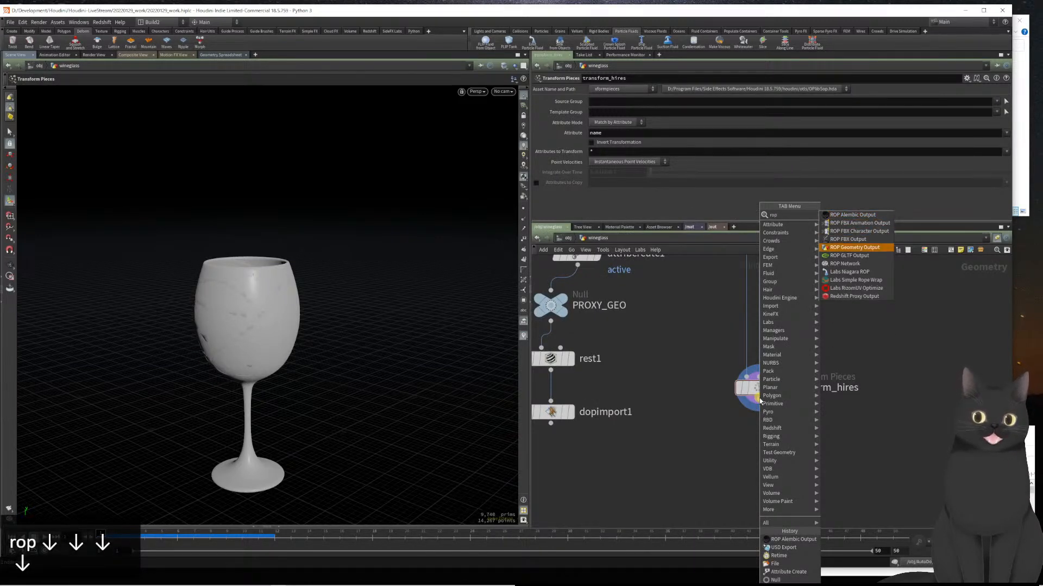
{"action": "key", "text": "Return"}
{"action": "key", "text": "Return"}
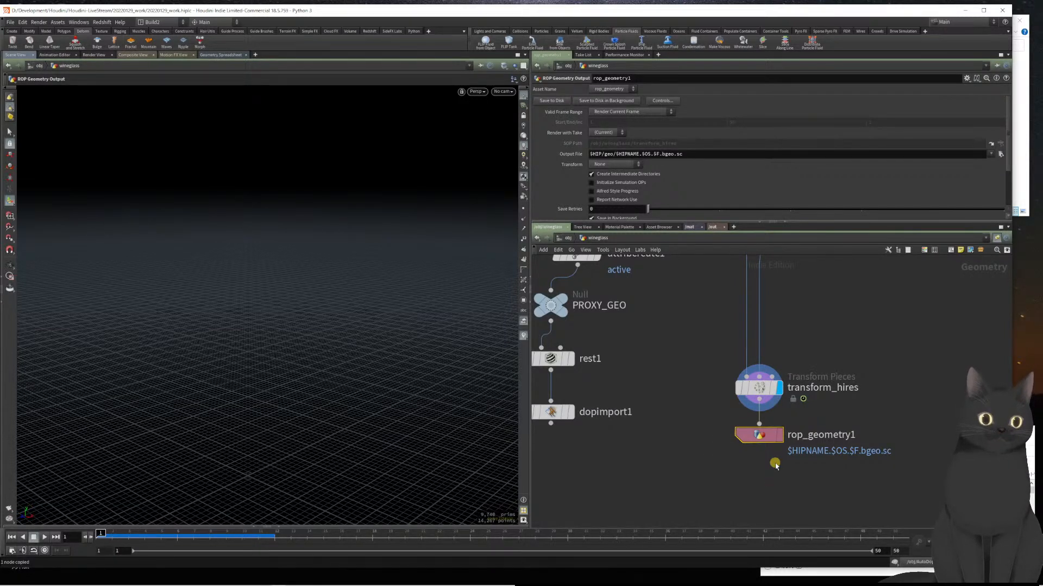
{"action": "left_click_drag", "start_coordinate": [760, 437], "coordinate": [811, 469]}
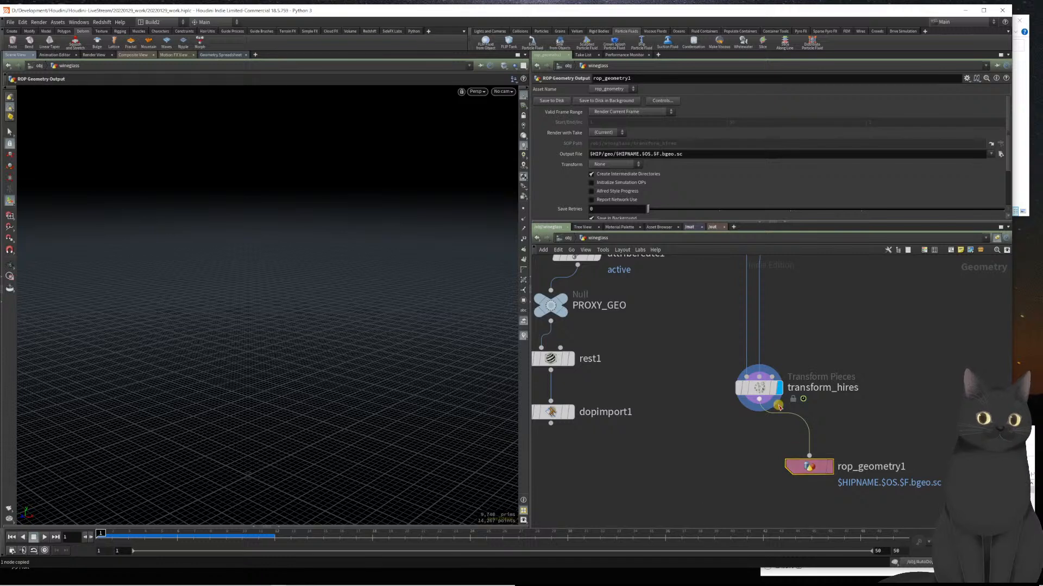
- Set rop_geometry1's valid frame range to Render Frame Range and its end frame to 10
{"action": "left_click", "coordinate": [602, 112]}
{"action": "left_click", "coordinate": [605, 122]}
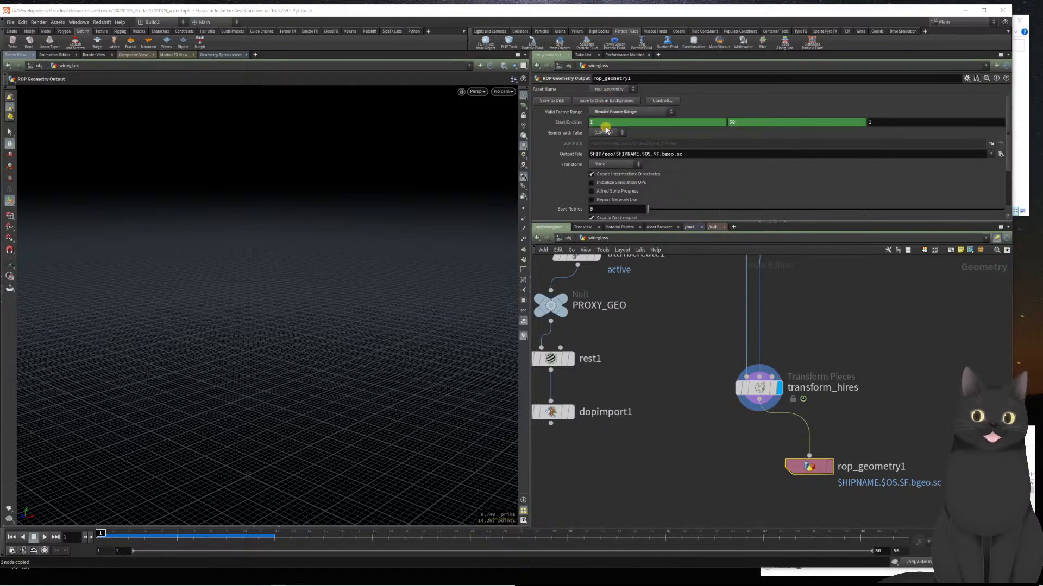
{"action": "left_click", "coordinate": [746, 124], "text": "ctrl+shift"}
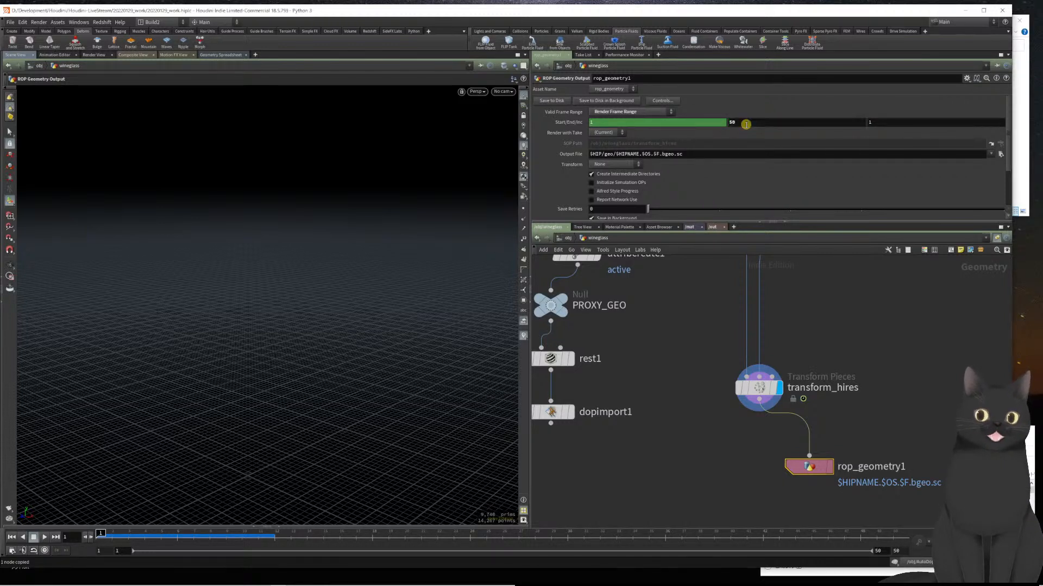
{"action": "left_click", "coordinate": [746, 124]}
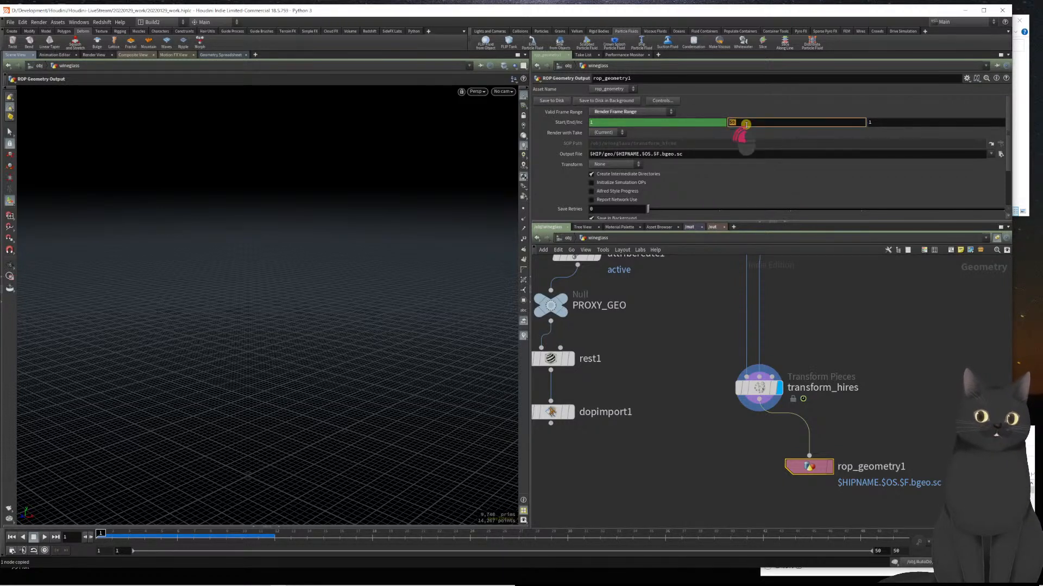
{"action": "type", "text": "10"}
{"action": "key", "text": "Return"}
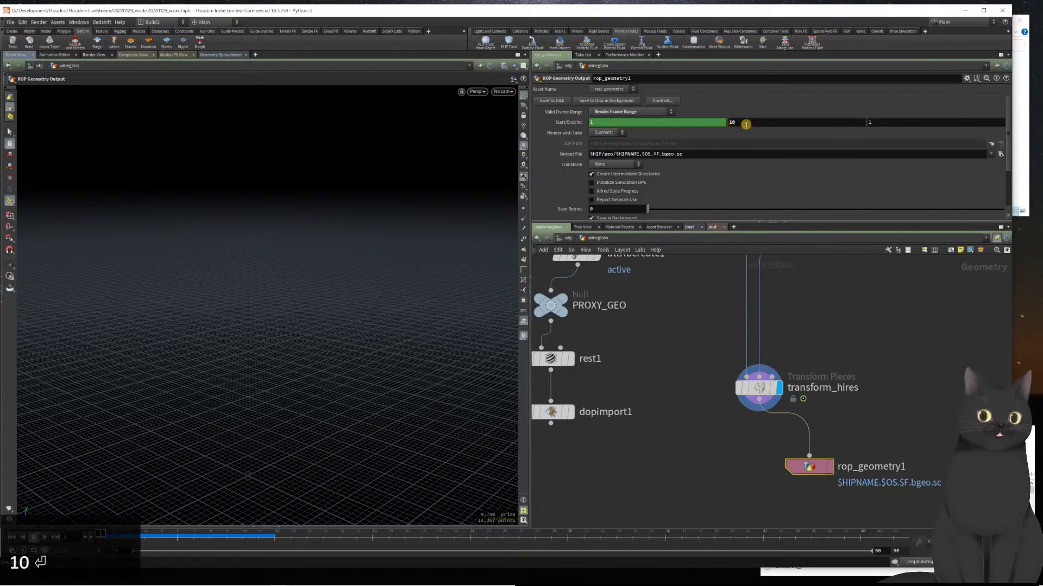
- Set rop_geometry1's output file to $HIP/geo/wine_glass_pieces.$F.bgeo.sc
{"action": "left_click", "coordinate": [685, 155]}
{"action": "key", "text": "Left"}
{"action": "key", "text": "Left"}
{"action": "key", "text": "Left"}
{"action": "key", "text": "Left"}
{"action": "key", "text": "Left"}
{"action": "key", "text": "Left"}
{"action": "key", "text": "Left"}
{"action": "key", "text": "Left"}
{"action": "key", "text": "Left"}
{"action": "key", "text": "Left"}
{"action": "key", "text": "Left"}
{"action": "key", "text": "Left"}
{"action": "key", "text": "Left"}
{"action": "key", "text": "Left"}
{"action": "key", "text": "Left"}
{"action": "key", "text": "Left"}
{"action": "key", "text": "Left"}
{"action": "key", "text": "Left"}
{"action": "key", "text": "Left"}
{"action": "key", "text": "Left"}
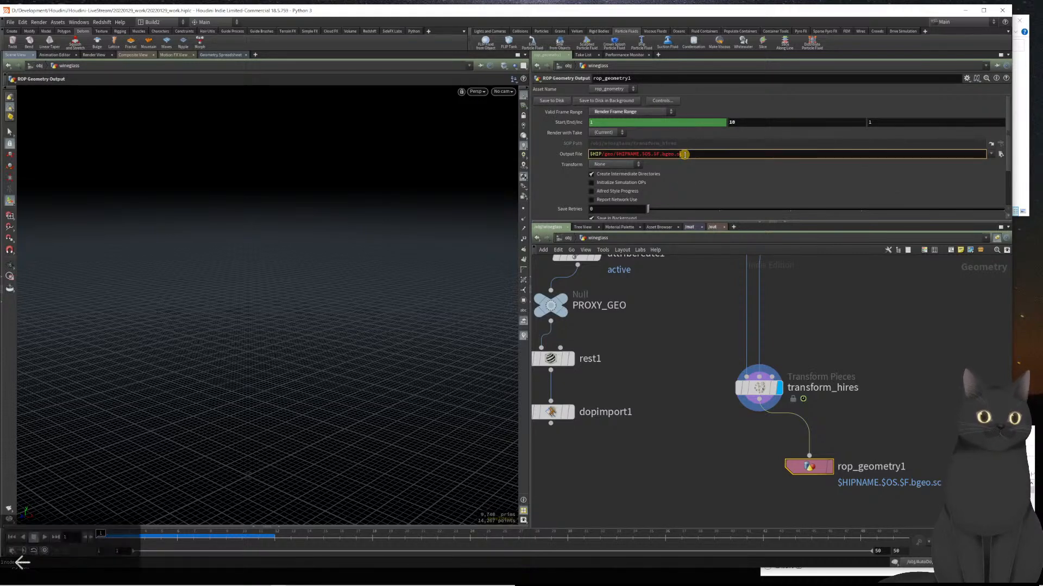
{"action": "key", "text": "Right"}
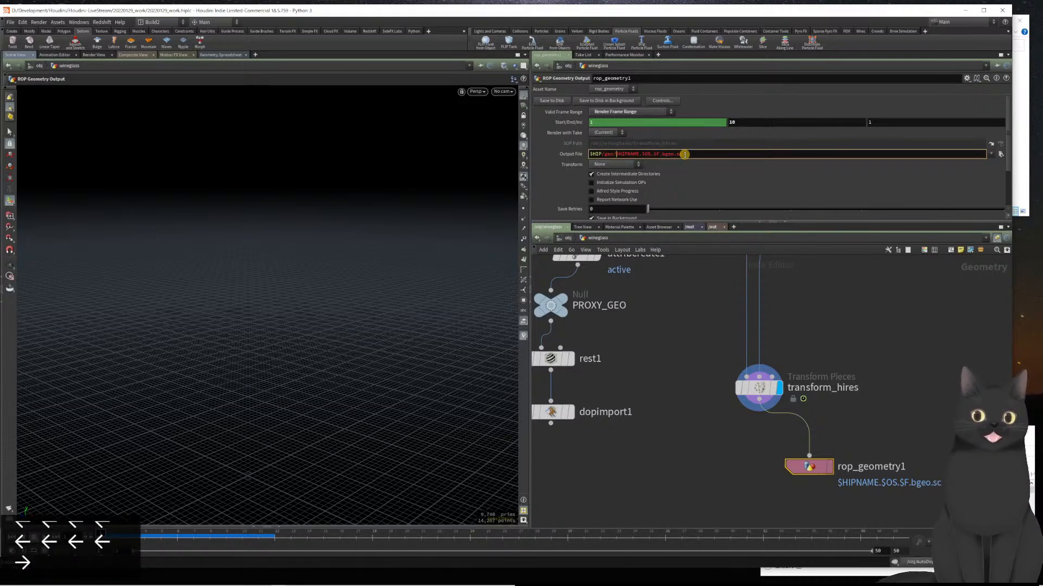
{"action": "type", "text": "win"}
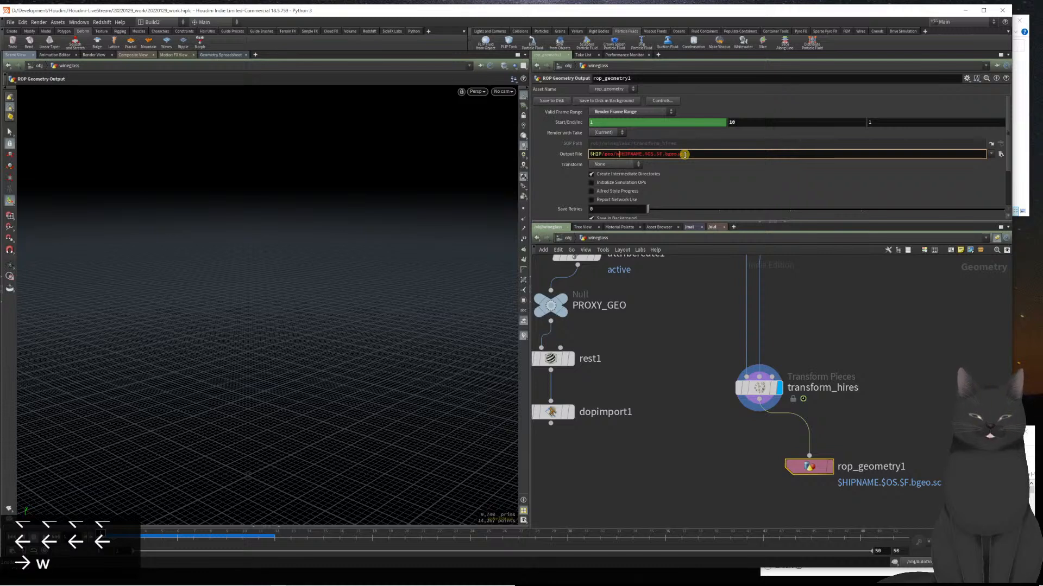
{"action": "type", "text": "e_gfl"}
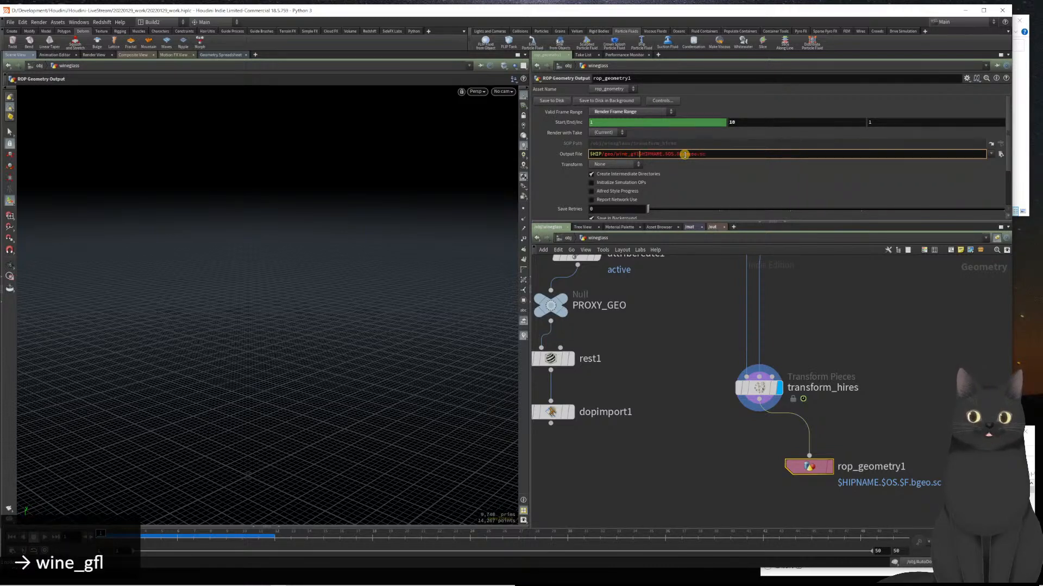
{"action": "type", "text": "ss"}
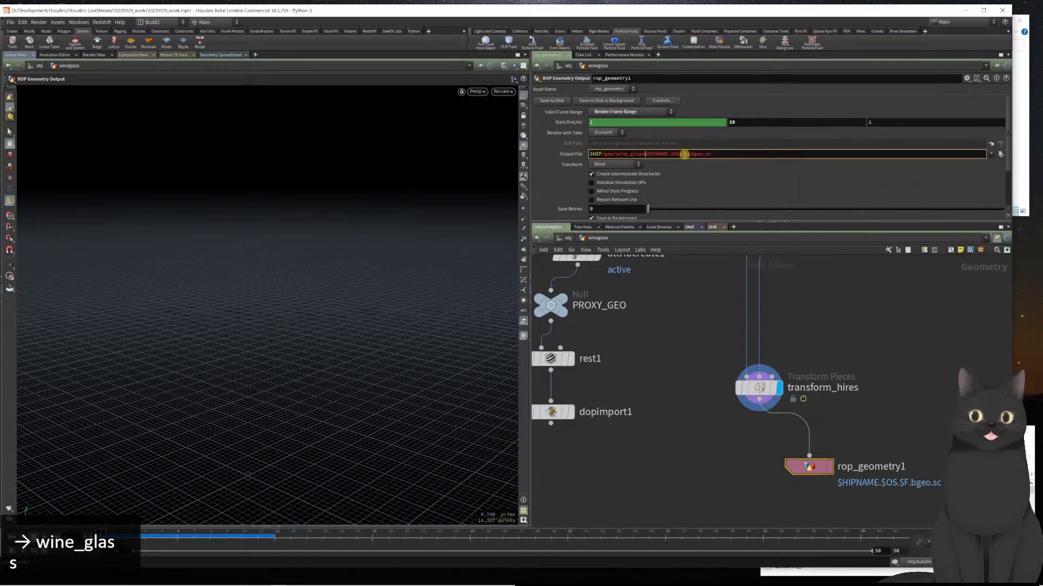
{"action": "type", "text": "_pieces"}
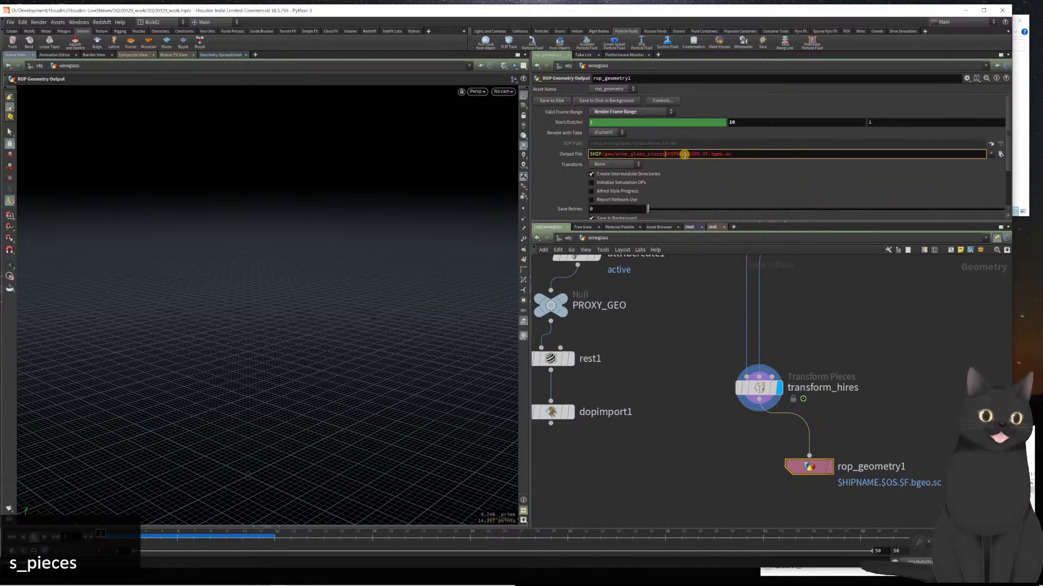
{"action": "key", "text": "shift+Right"}
{"action": "key", "text": "shift+Right"}
{"action": "key", "text": "shift+Right"}
{"action": "key", "text": "shift+Right"}
{"action": "key", "text": "shift+Right"}
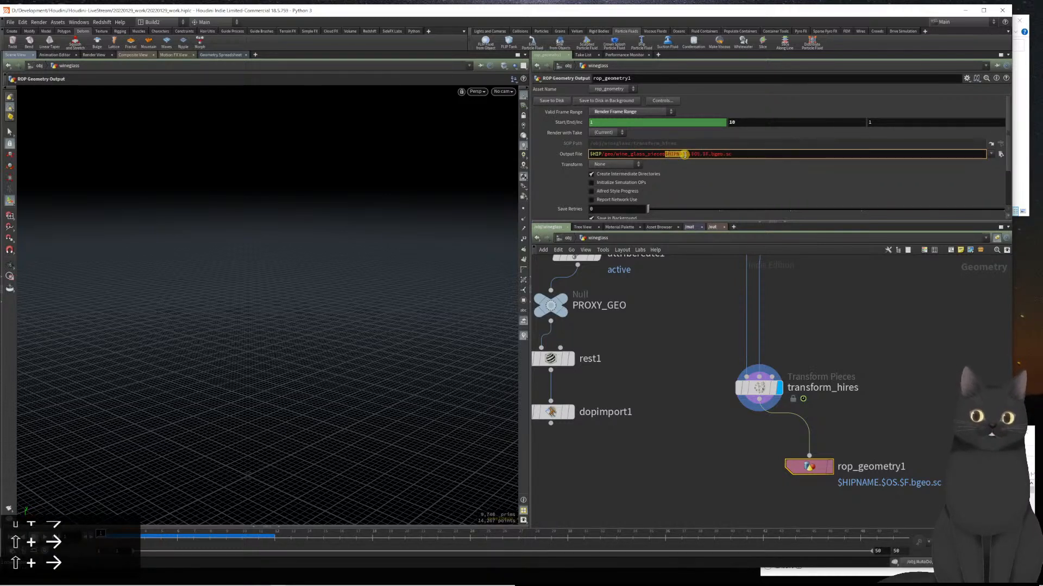
{"action": "key", "text": "Delete"}
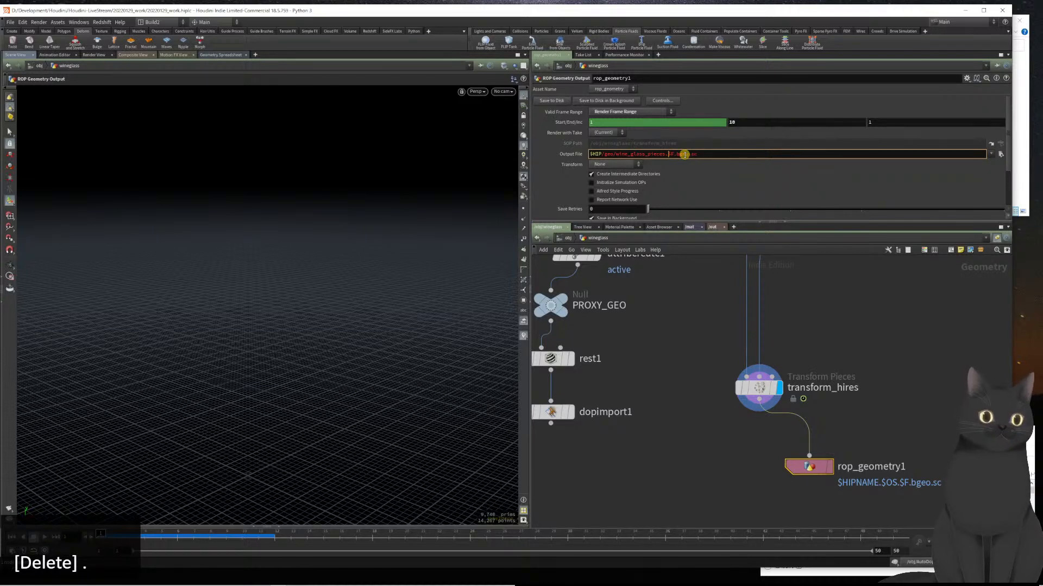
{"action": "left_click", "coordinate": [726, 155]}
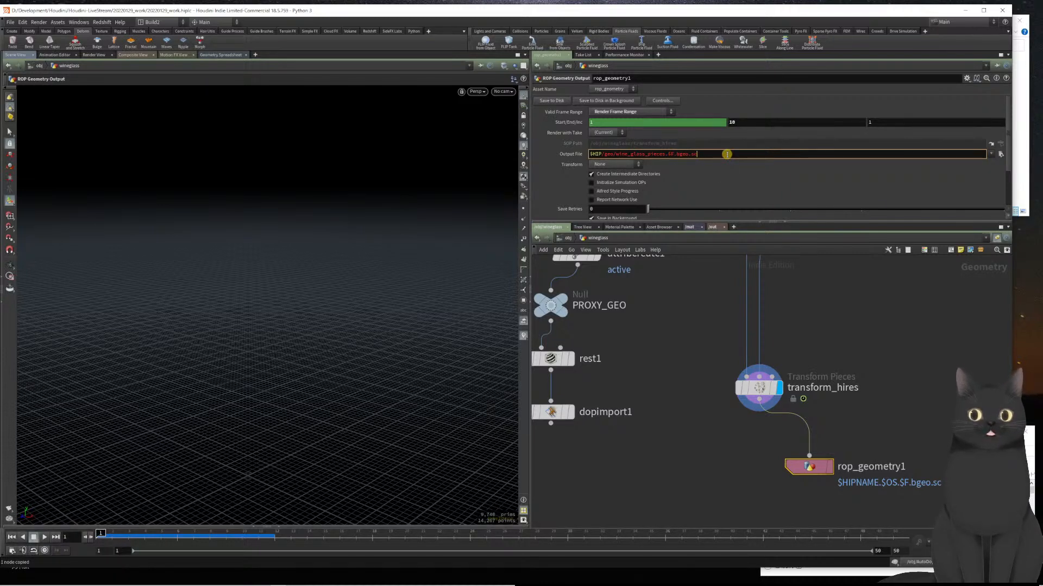
{"action": "key", "text": "Return"}
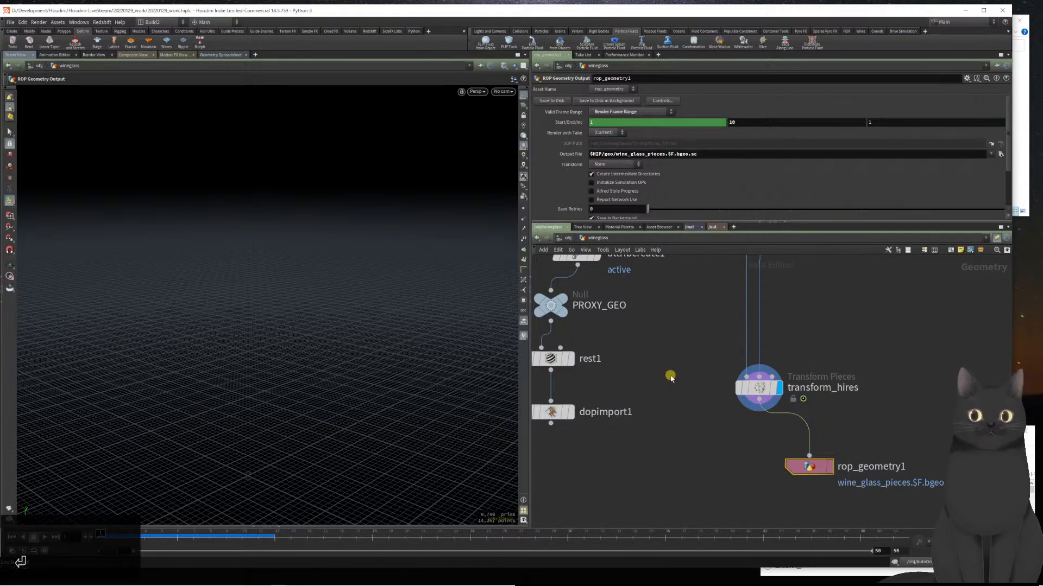
- Add a wine_glass subfolder to rop_geometry1's output path, making it $HIP/geo/wine_glass/wine_glass_pieces.$F.bgeo.sc
{"action": "key", "text": "ctrl+c"}
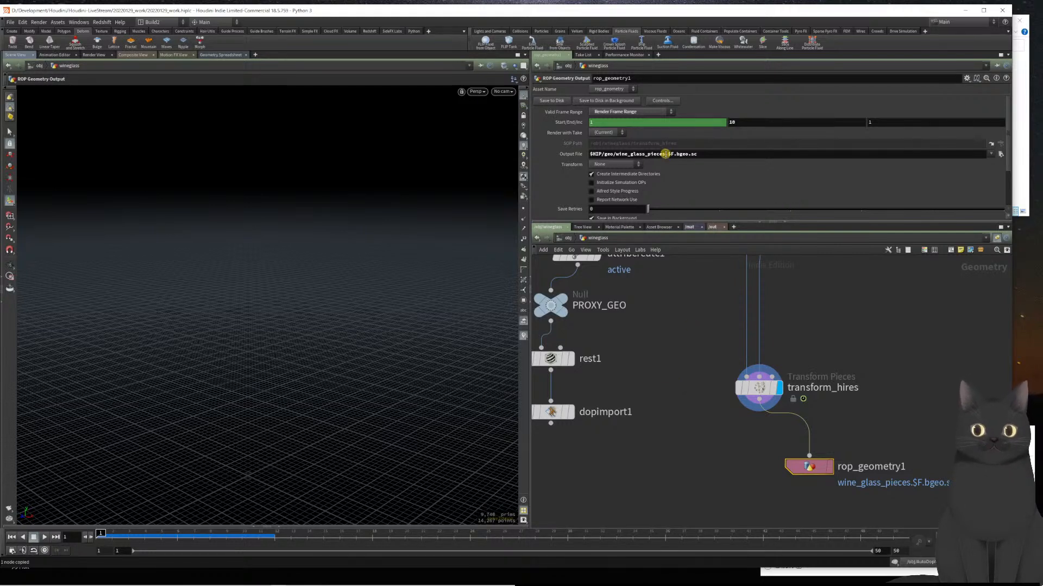
{"action": "left_click", "coordinate": [645, 155]}
{"action": "key", "text": "ctrl+shift+Left"}
{"action": "key", "text": "shift+Right"}
{"action": "key", "text": "ctrl+c"}
{"action": "key", "text": "Left"}
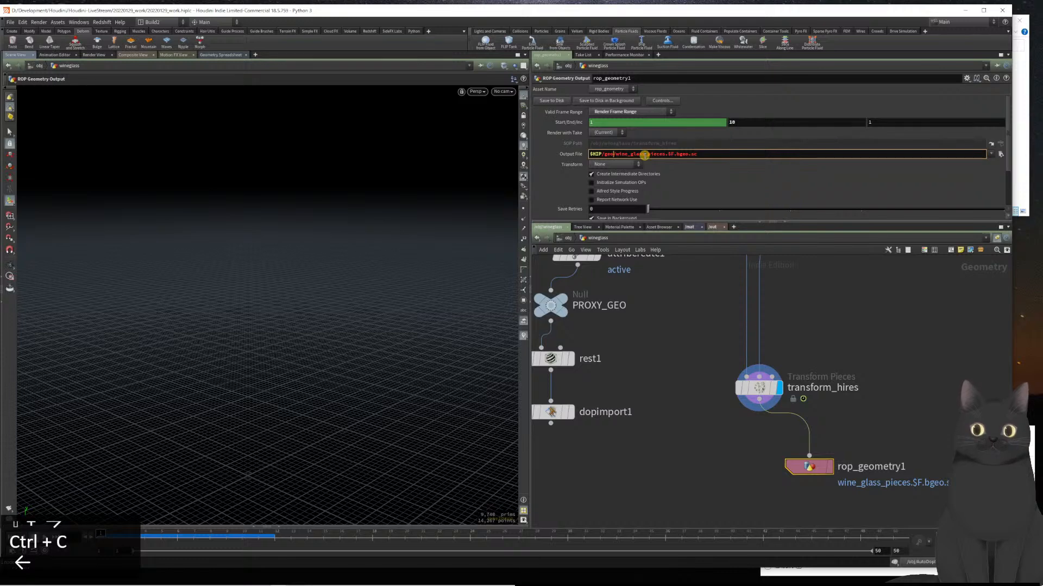
{"action": "key", "text": "ctrl+v"}
{"action": "key", "text": "BackSpace"}
{"action": "type", "text": "/"}
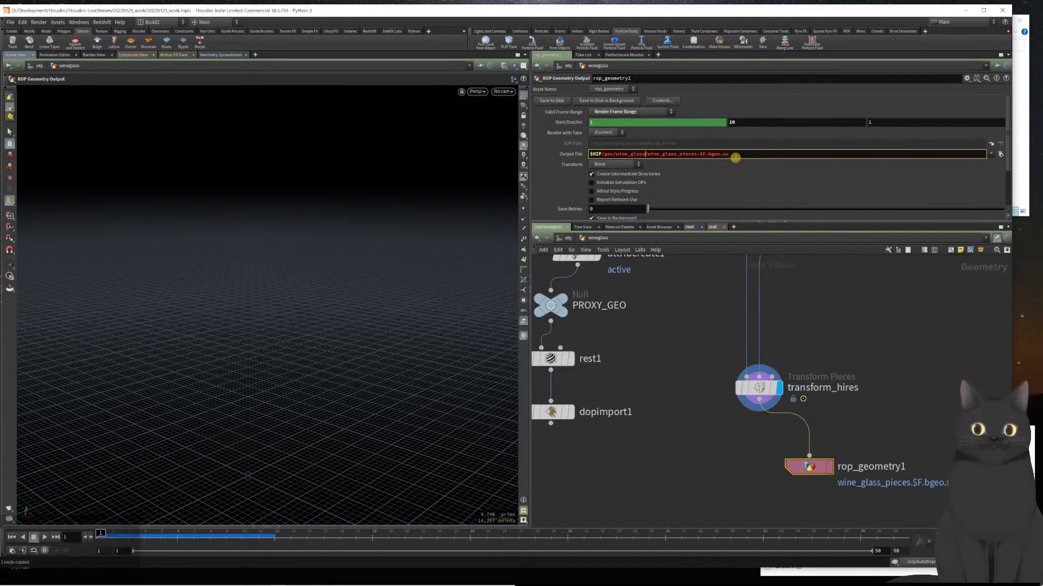
{"action": "left_click", "coordinate": [688, 303]}
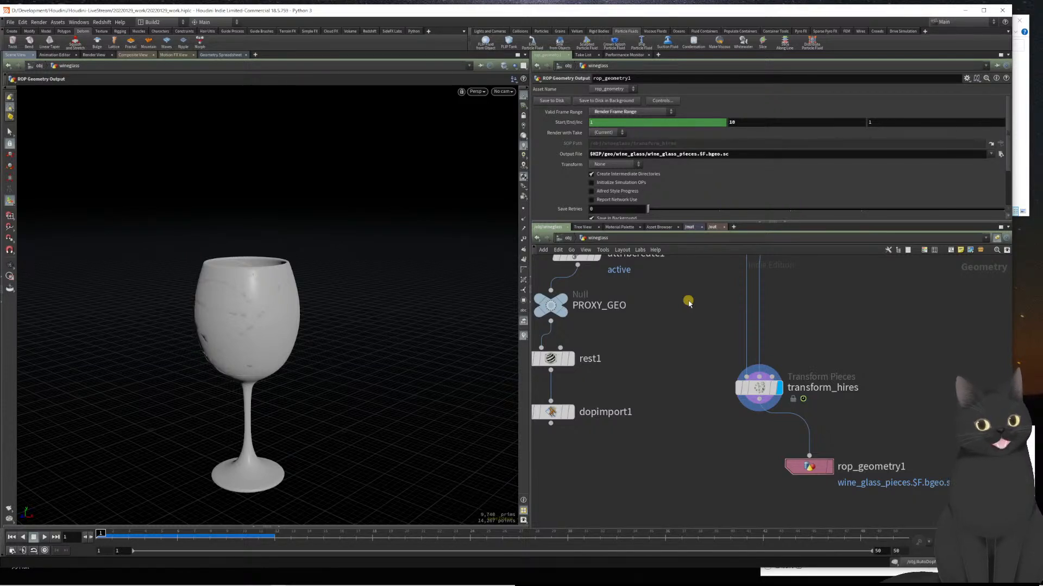
- Change rop_geometry1's output file to $HIP/geo/wine_glass/glass_pieces.$F.bgeo.sc and save the frames to disk
{"action": "left_click", "coordinate": [663, 155]}
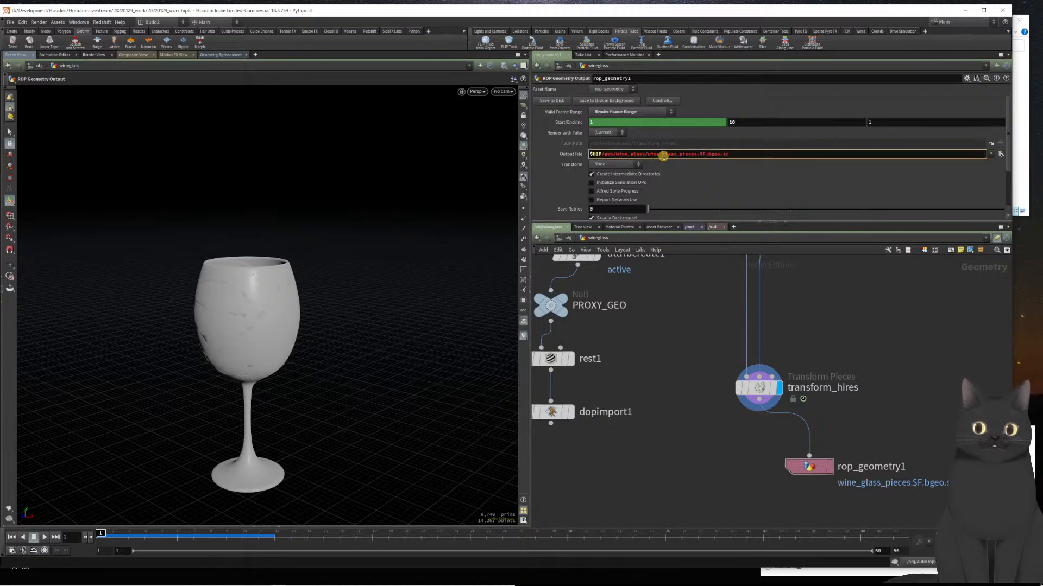
{"action": "key", "text": "ctrl+shift+Left"}
{"action": "key", "text": "shift+Right"}
{"action": "key", "text": "Delete"}
{"action": "key", "text": "Return"}
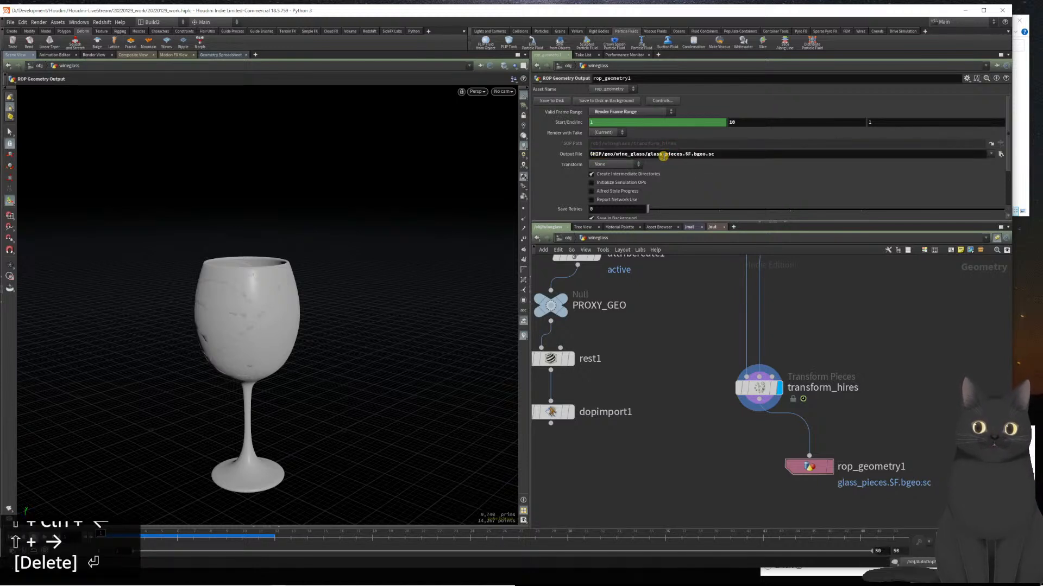
{"action": "left_click", "coordinate": [546, 103]}
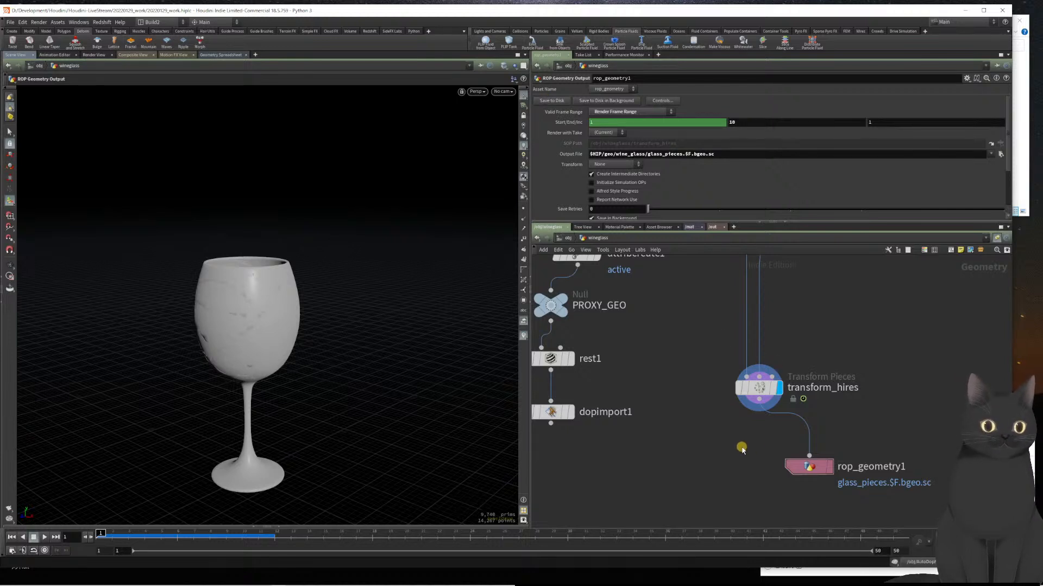
- Add a File node beside transform_hires and load the sequence $HIP/geo/wine_glass/glass_pieces.$F.bgeo.sc into it
{"action": "key", "text": "Tab"}
{"action": "type", "text": "file"}
{"action": "key", "text": "Return"}
{"action": "key", "text": "Return"}
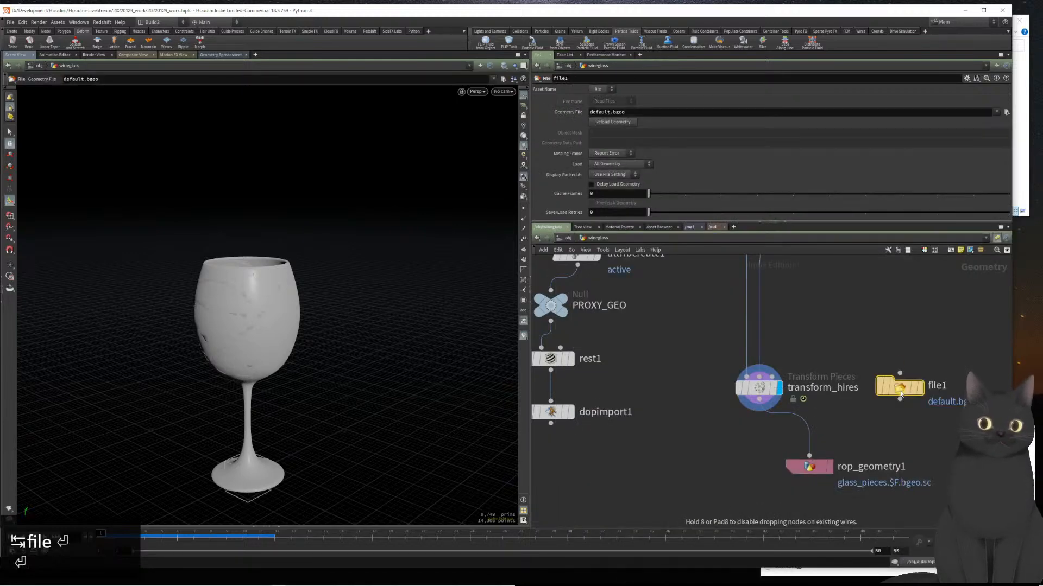
{"action": "left_click", "coordinate": [1007, 112]}
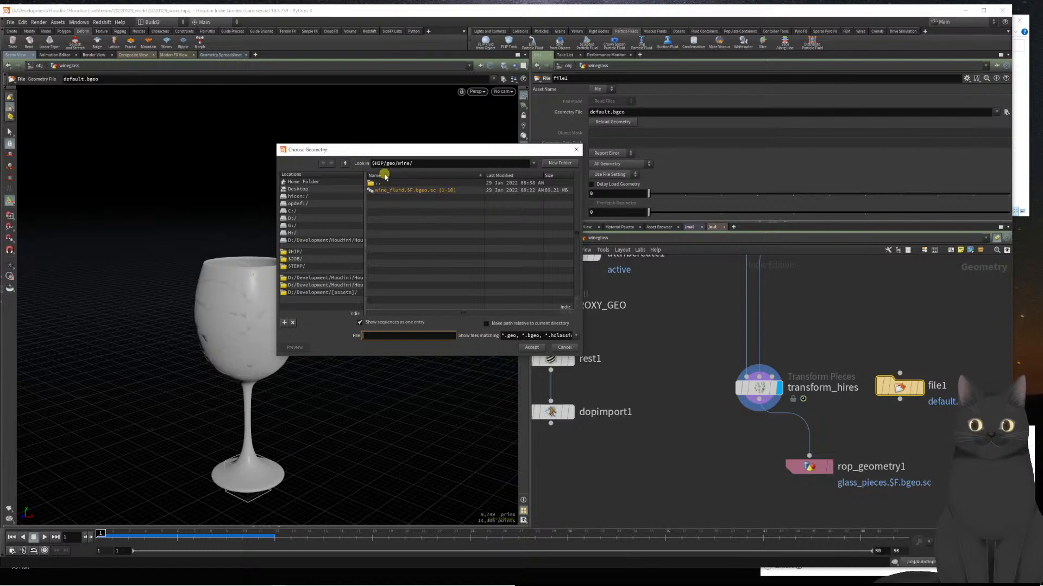
{"action": "left_click", "coordinate": [341, 164]}
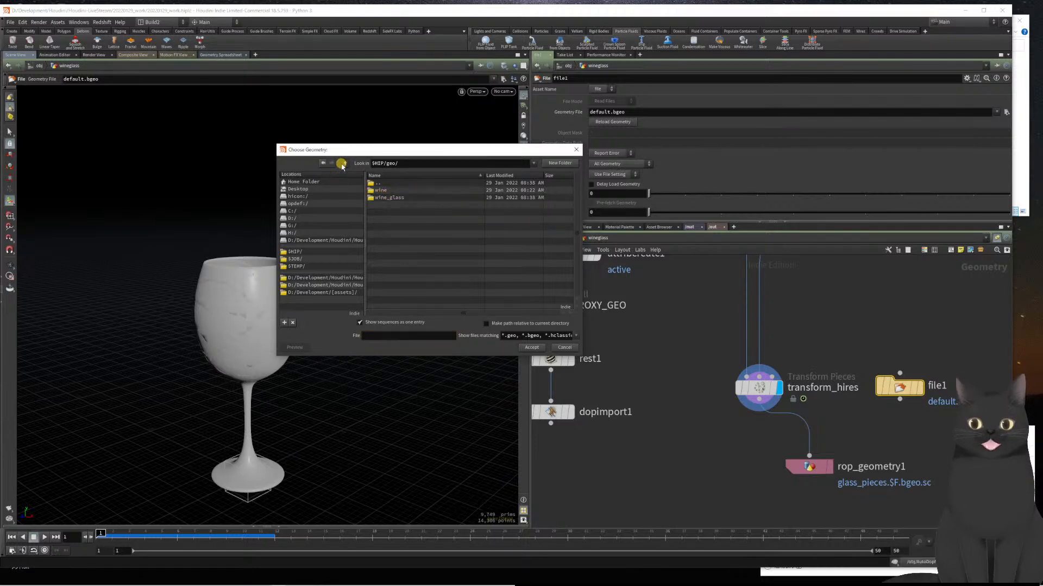
{"action": "double_click", "coordinate": [385, 199]}
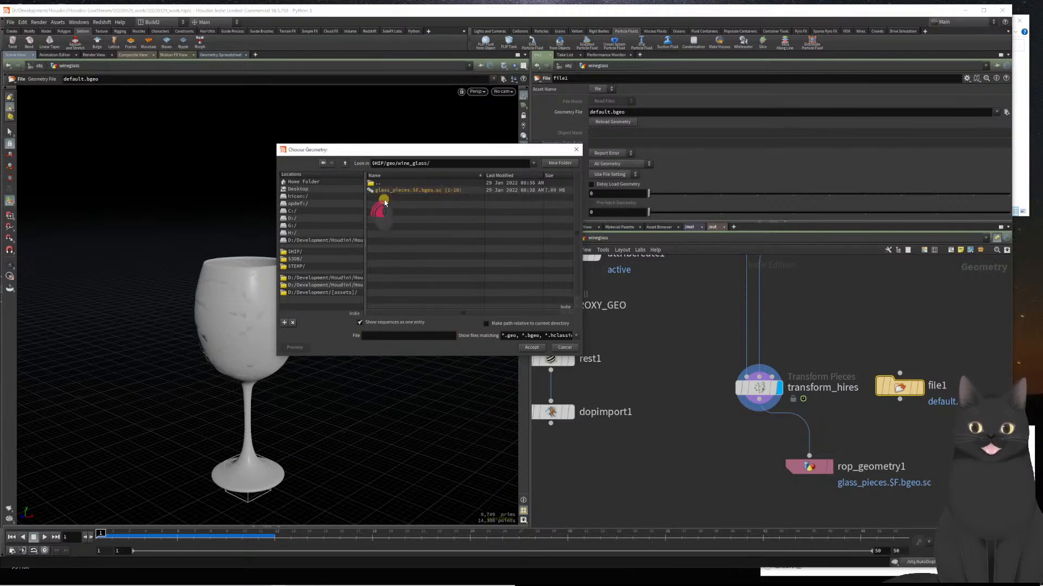
{"action": "left_click", "coordinate": [391, 191]}
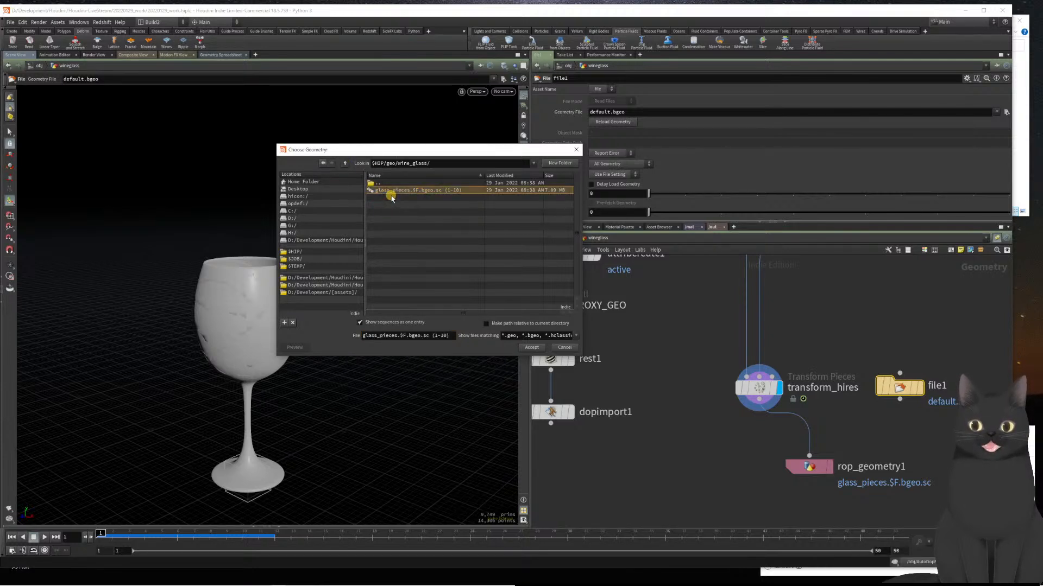
{"action": "left_click", "coordinate": [532, 347]}
- Paste the copied keyframed Retime node below file1, connect it to file1's output and display it
{"action": "middle_click_drag", "start_coordinate": [896, 430], "coordinate": [792, 392]}
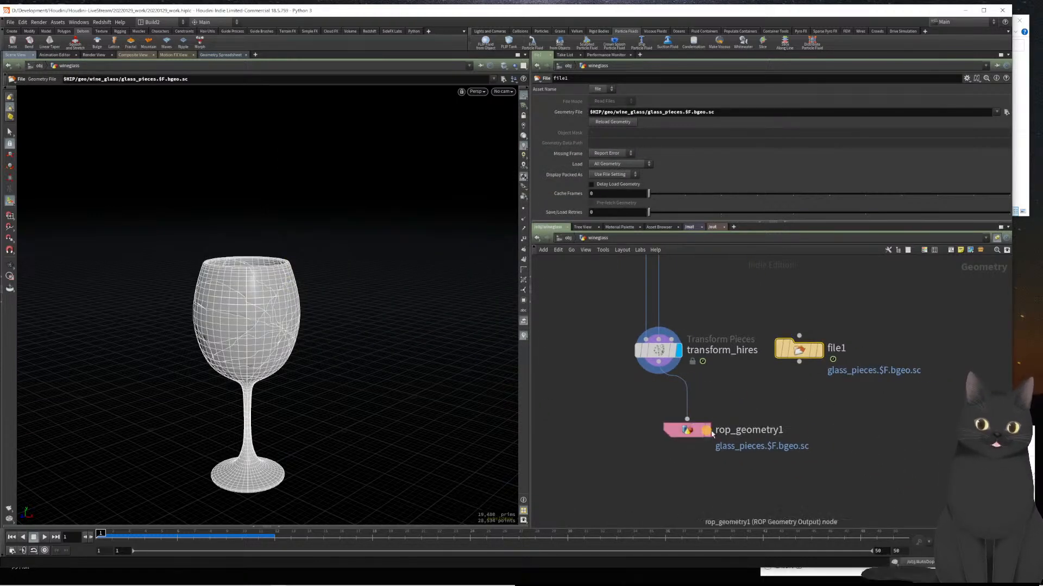
{"action": "key", "text": "ctrl+v"}
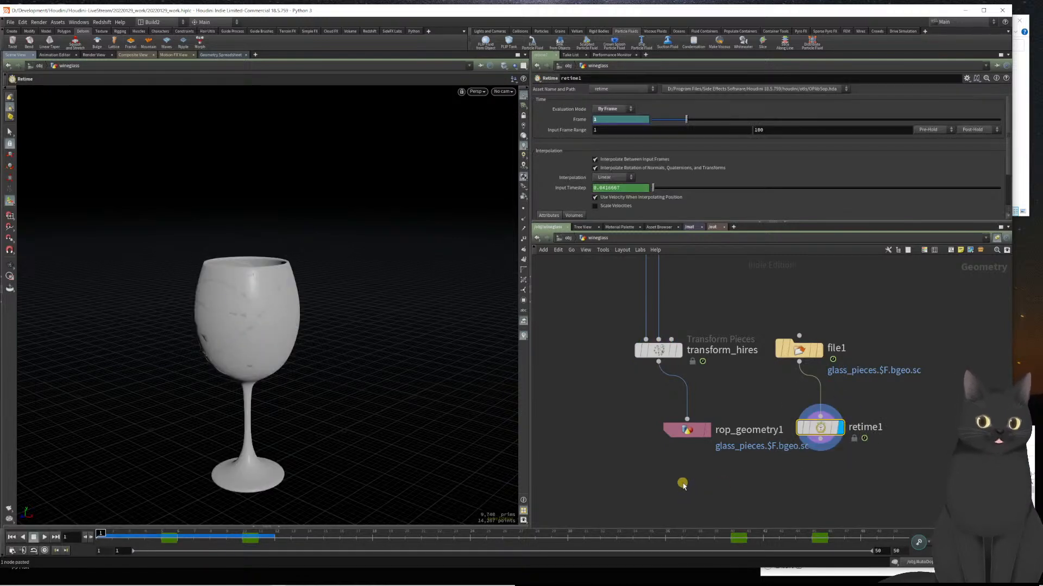
- Play back the retimed glass shattering animation from the first frame to check its timing, and return to frame 1
{"action": "key", "text": "Up"}
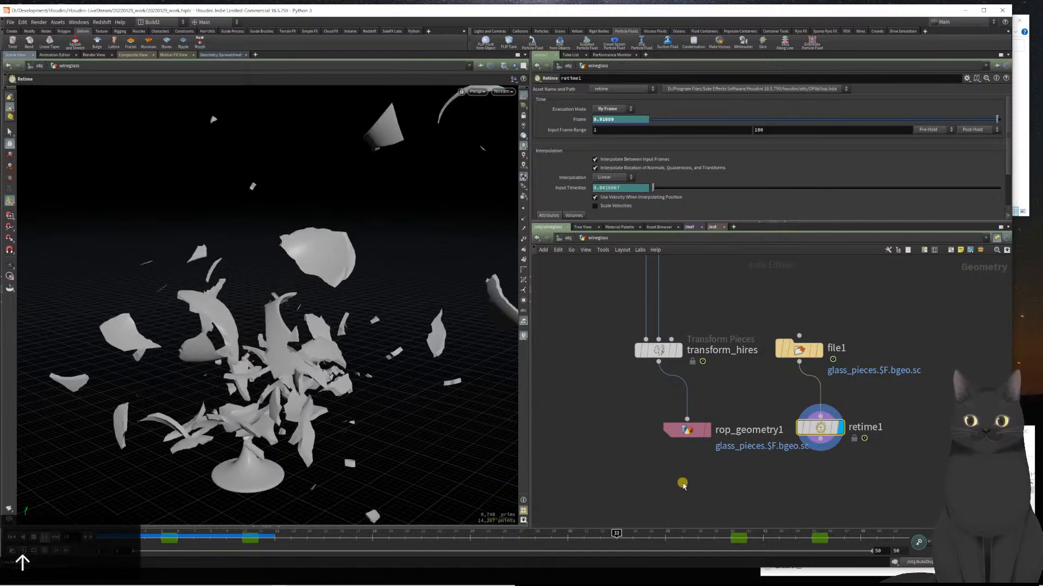
{"action": "key", "text": "Left"}
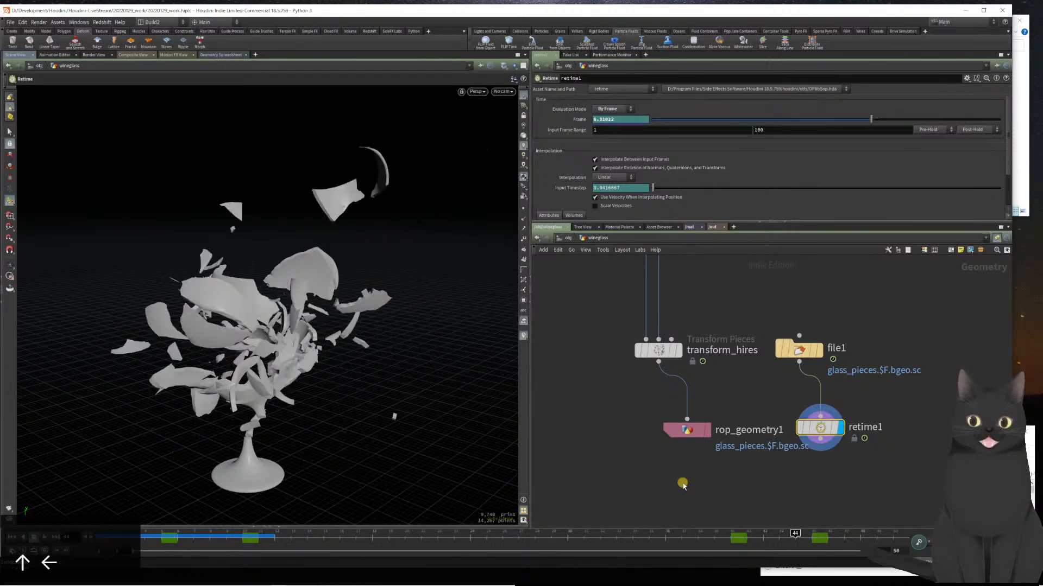
{"action": "key", "text": "Up"}
{"action": "key", "text": "Left"}
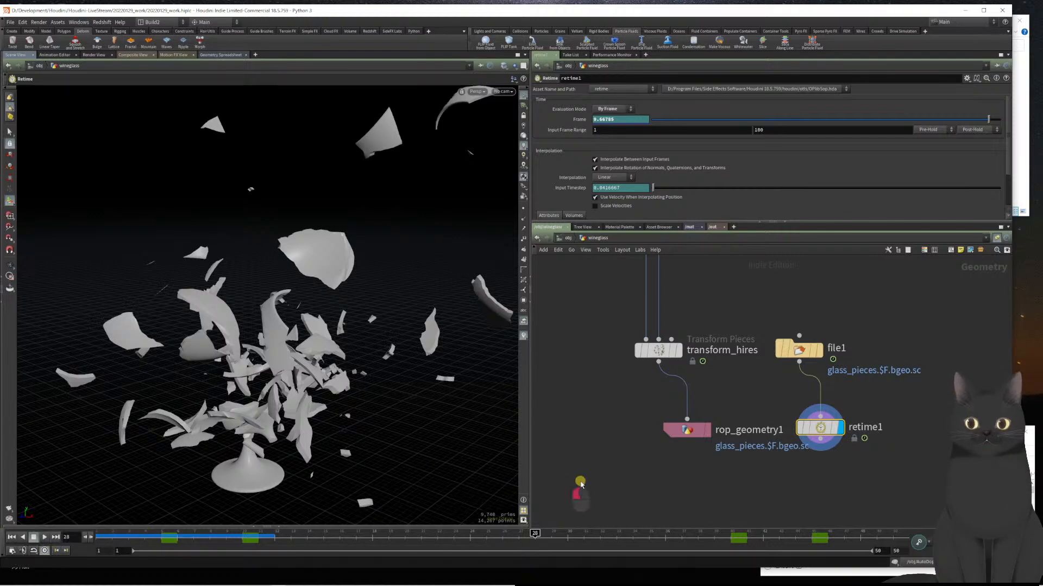
{"action": "left_click", "coordinate": [579, 483]}
{"action": "key", "text": "ctrl+Left"}
{"action": "key", "text": "Up"}
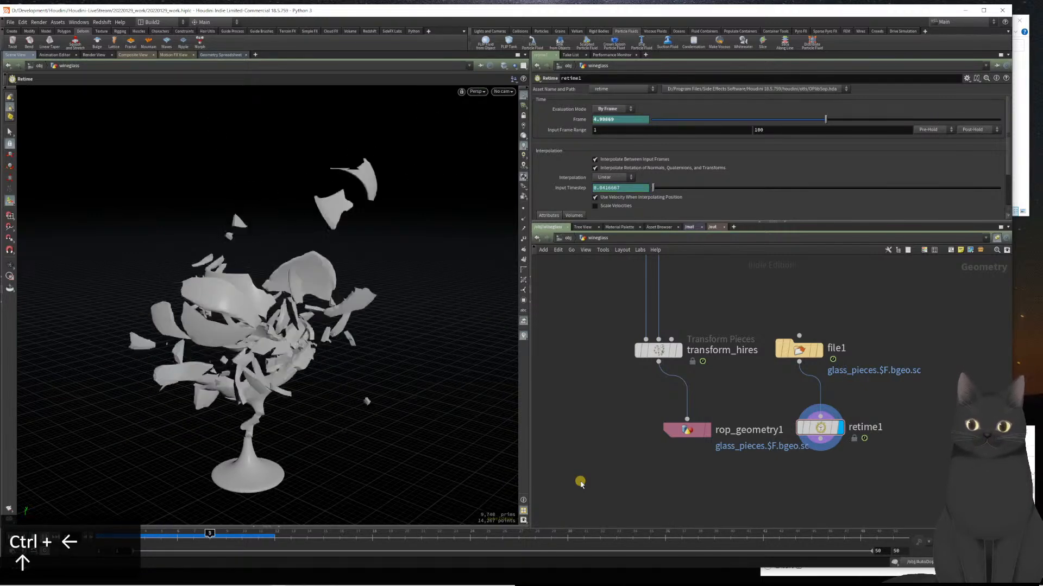
{"action": "key", "text": "ctrl+Left"}
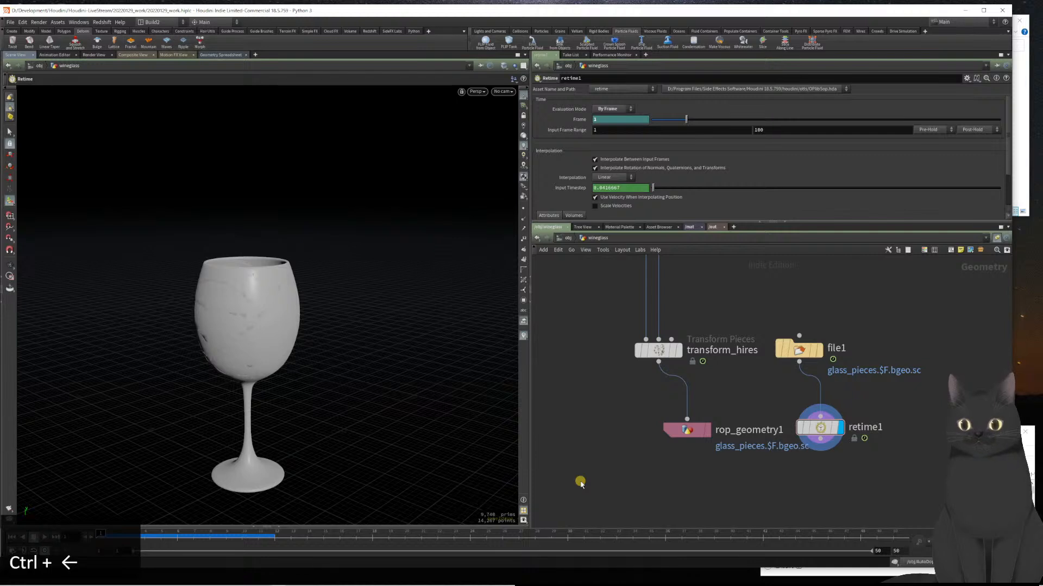
- Toggle Realtime Playback in the global animation options
{"action": "left_click", "coordinate": [13, 550]}
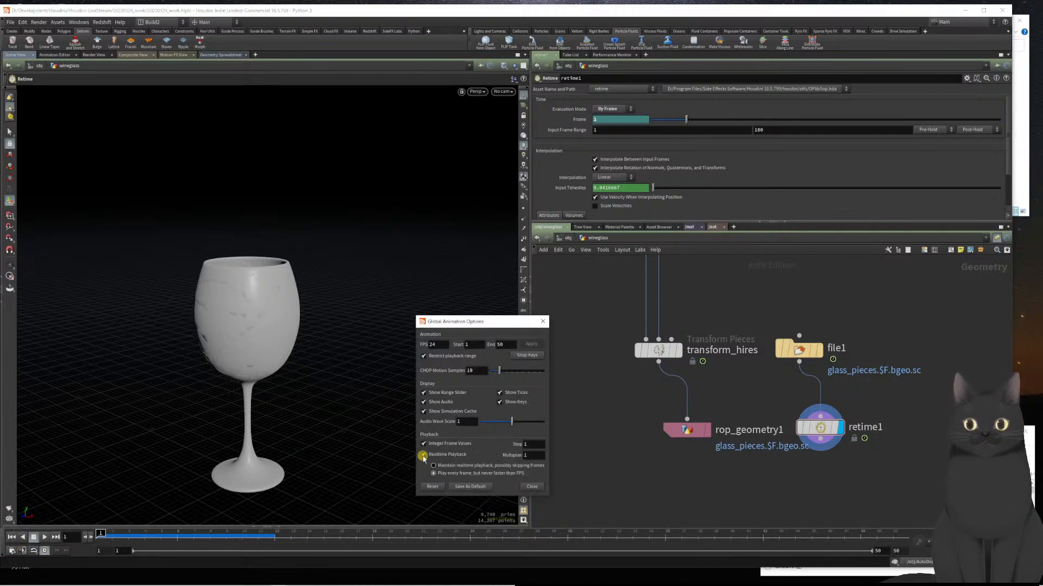
{"action": "left_click", "coordinate": [424, 455]}
{"action": "left_click", "coordinate": [544, 322]}
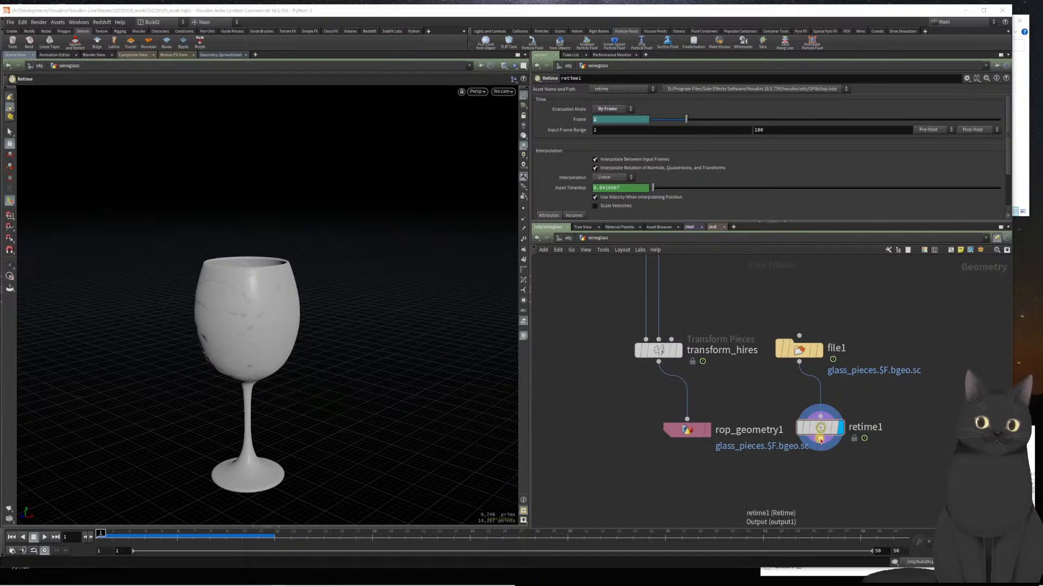
- Add an Attribute Delete node below retime1, connected to its output, and display it
{"action": "key", "text": "Tab"}
{"action": "type", "text": "adele"}
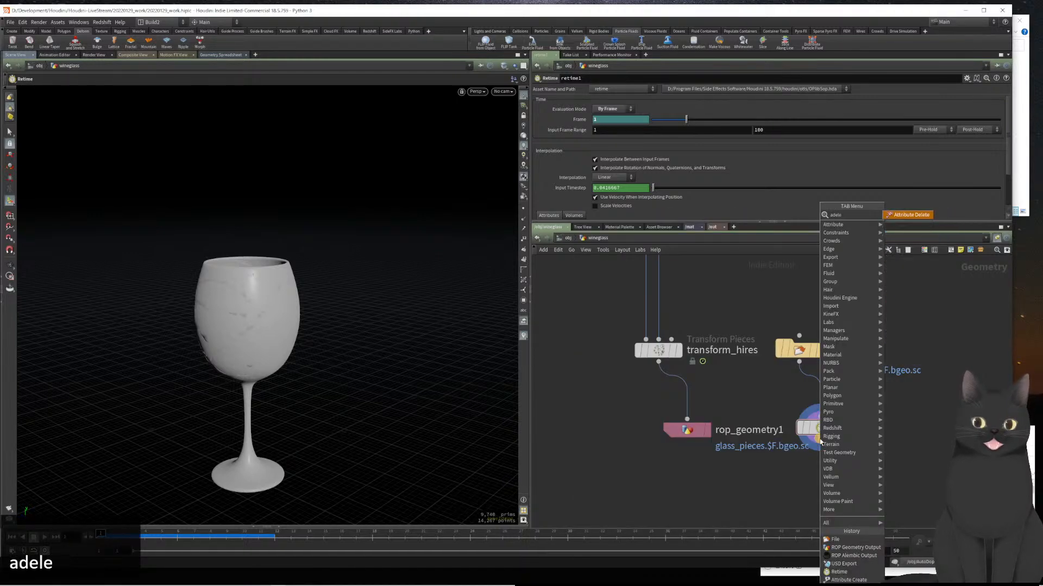
{"action": "key", "text": "Return"}
{"action": "key", "text": "r"}
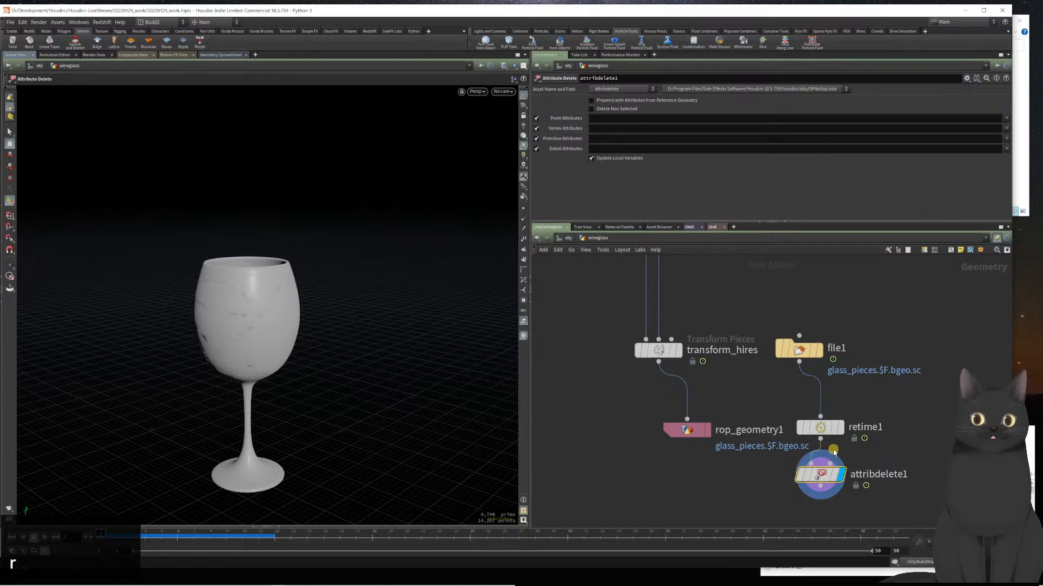
- Check retime1's attributes and set attribdelete1 to delete the primitive attribute name
{"action": "scroll", "coordinate": [821, 428], "scroll_direction": "up", "scroll_amount": 1}
{"action": "middle_click", "coordinate": [821, 428]}
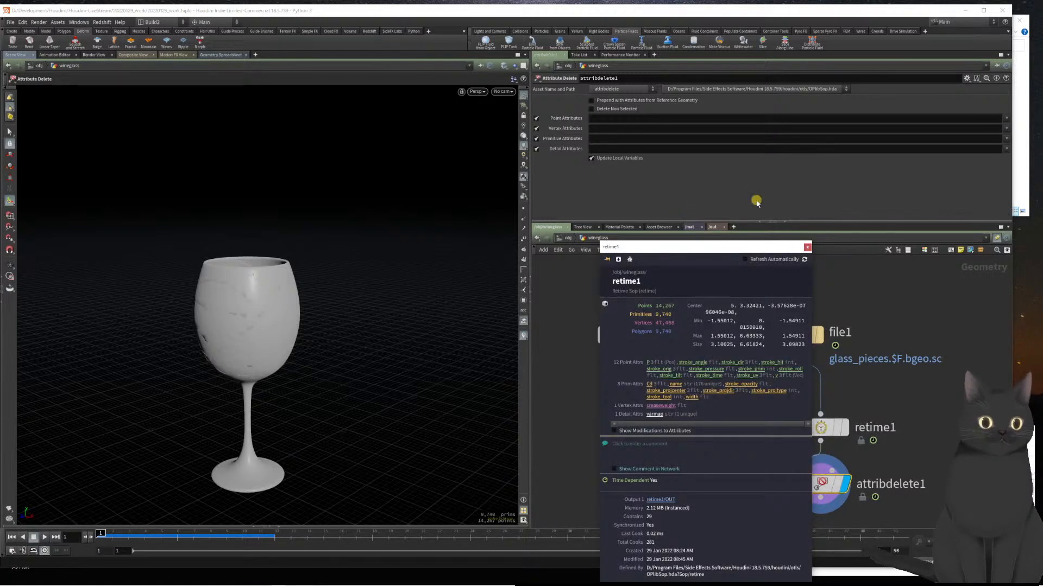
{"action": "left_click", "coordinate": [609, 135]}
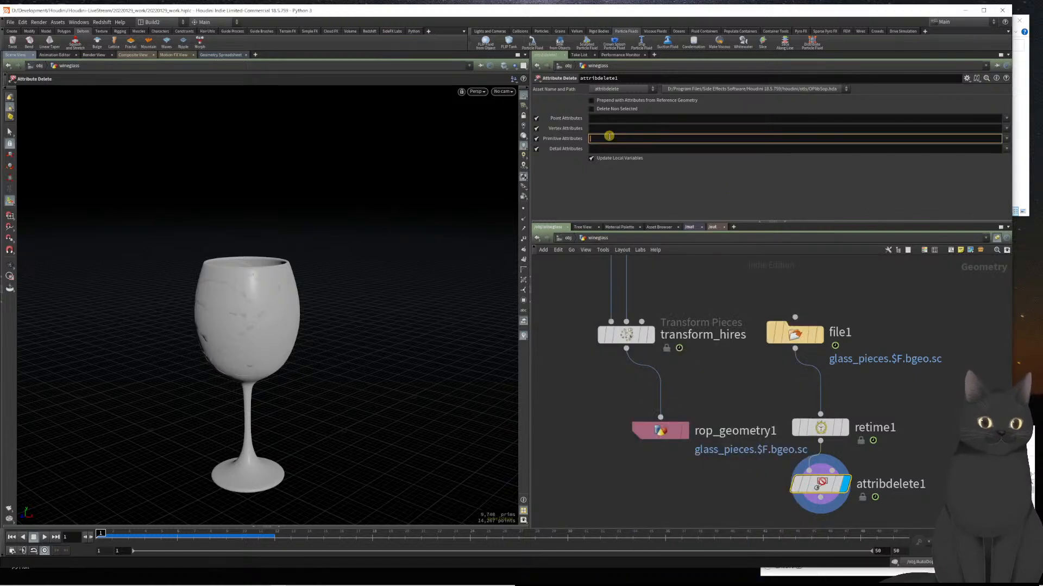
{"action": "type", "text": "name"}
{"action": "key", "text": "Return"}
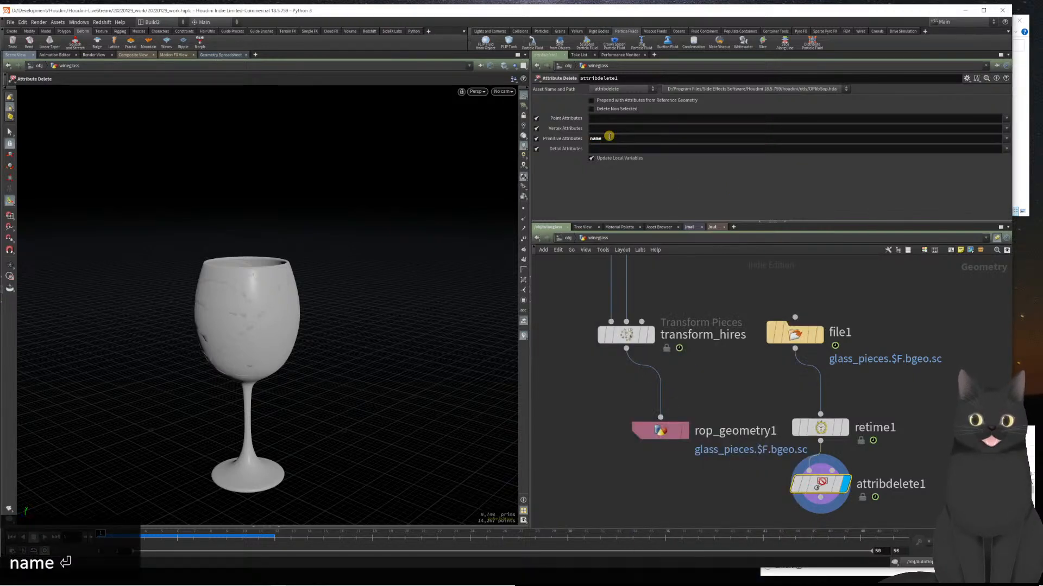
{"action": "left_click", "coordinate": [1005, 139]}
{"action": "left_click", "coordinate": [938, 463]}
- Add a Switch node below rop_geometry1 and attribdelete1
{"action": "middle_click_drag", "start_coordinate": [938, 463], "coordinate": [906, 391]}
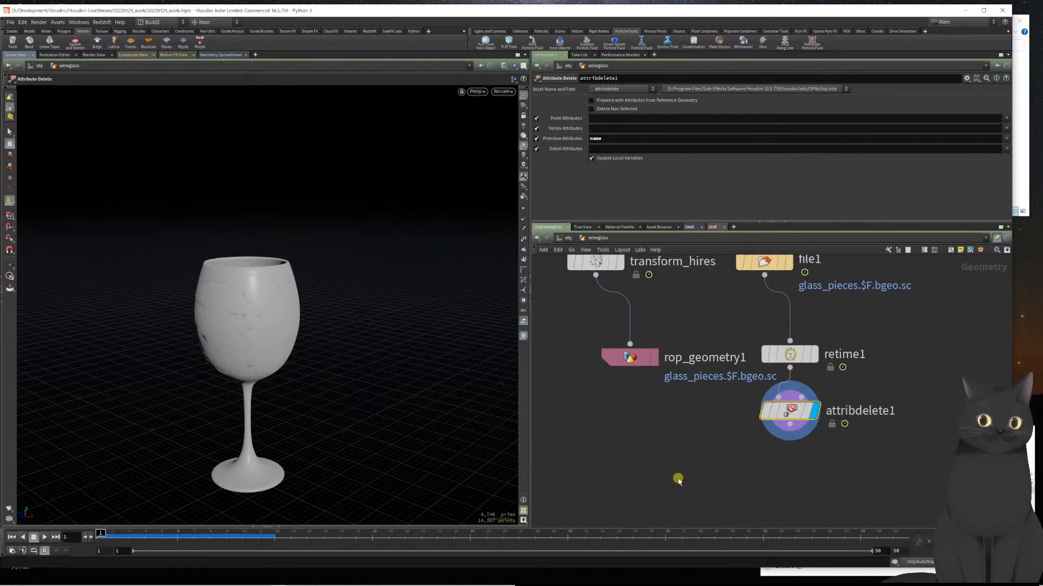
{"action": "key", "text": "Tab"}
{"action": "type", "text": "swi"}
{"action": "key", "text": "Return"}
{"action": "key", "text": "Return"}
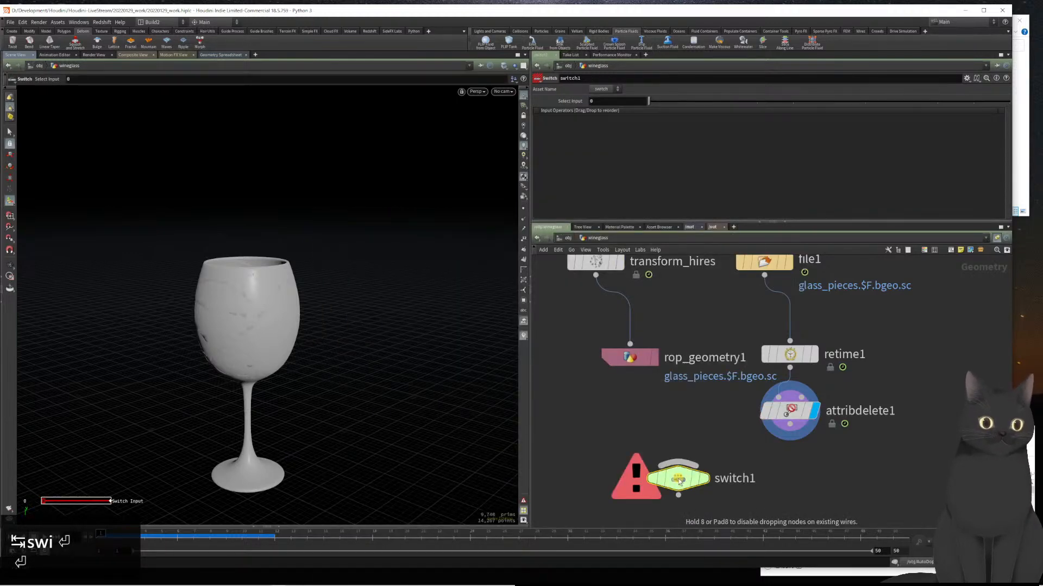
- Move the GLASS_OUT null down beside the end of the network and connect it as switch1's first input
{"action": "mouse_move", "coordinate": [678, 482]}
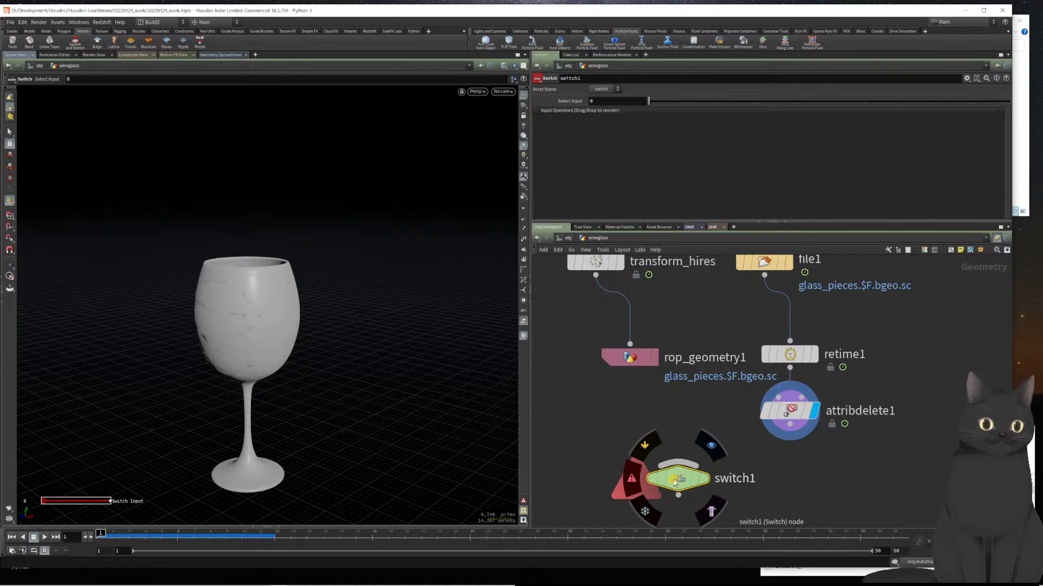
{"action": "scroll", "coordinate": [599, 427], "scroll_direction": "down", "scroll_amount": 4}
{"action": "middle_click_drag", "start_coordinate": [600, 427], "coordinate": [782, 442]}
{"action": "scroll", "coordinate": [763, 412], "scroll_direction": "down", "scroll_amount": 2}
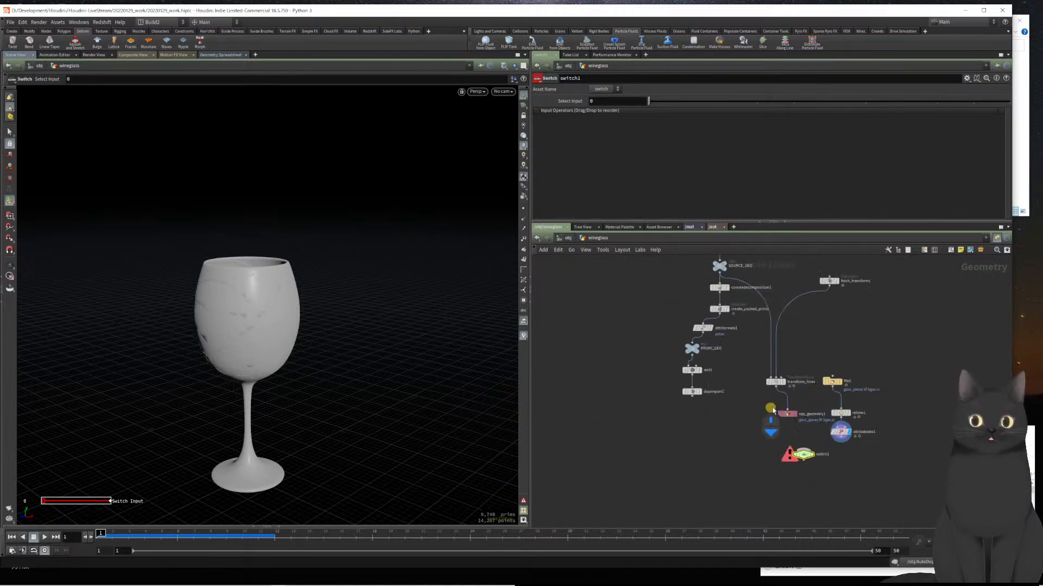
{"action": "middle_click_drag", "start_coordinate": [742, 415], "coordinate": [748, 454]}
{"action": "middle_click_drag", "start_coordinate": [689, 345], "coordinate": [687, 454]}
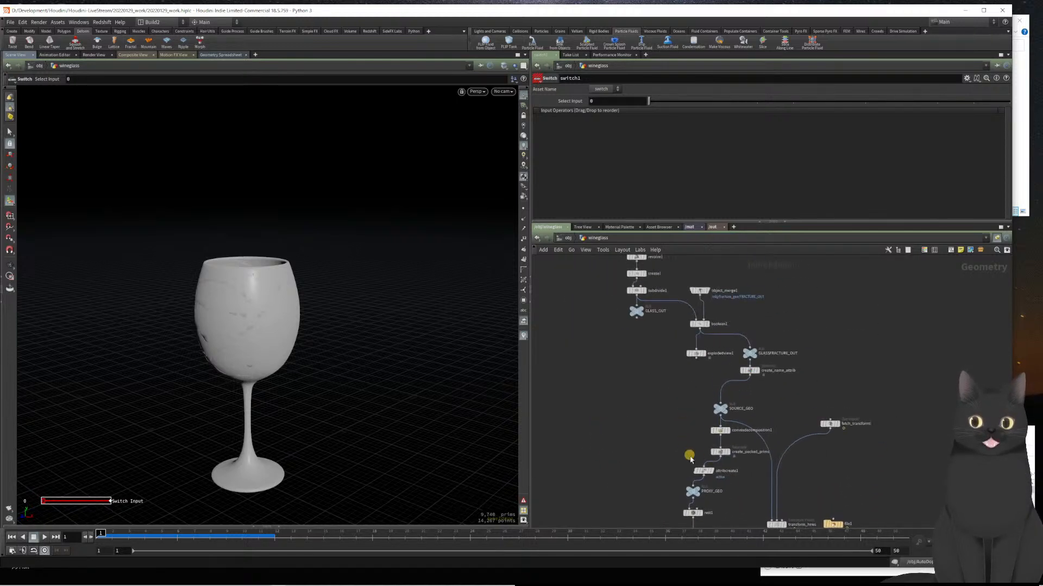
{"action": "middle_click_drag", "start_coordinate": [652, 363], "coordinate": [725, 348]}
{"action": "scroll", "coordinate": [706, 361], "scroll_direction": "down", "scroll_amount": 3}
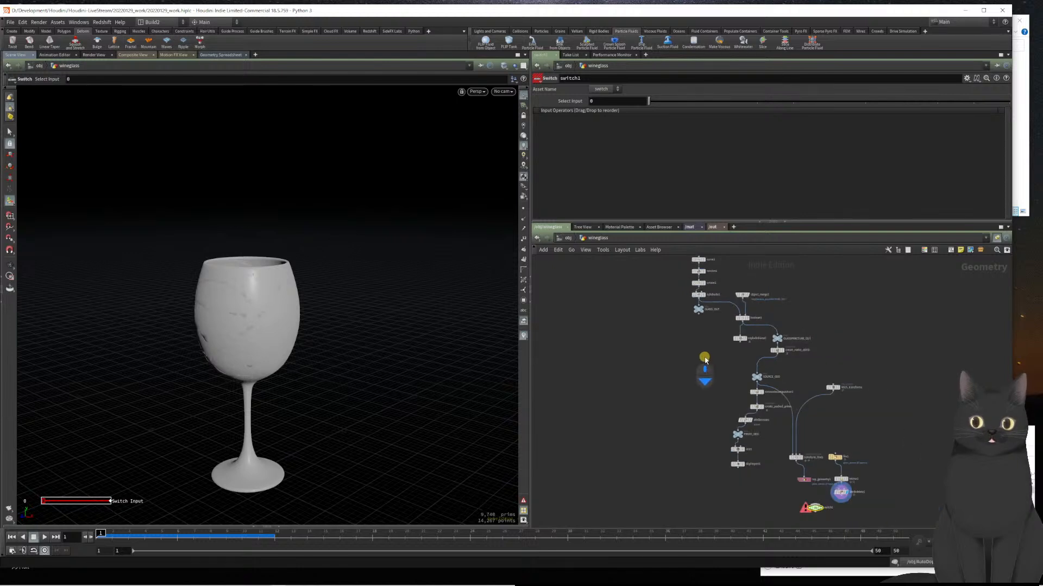
{"action": "scroll", "coordinate": [698, 328], "scroll_direction": "up", "scroll_amount": 3}
{"action": "left_click_drag", "start_coordinate": [694, 301], "coordinate": [681, 337]}
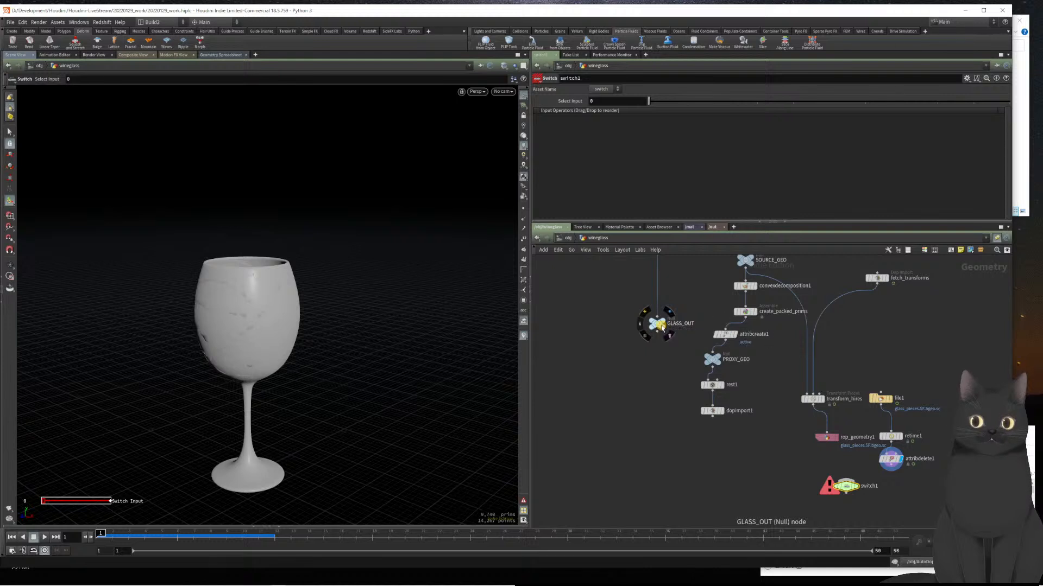
{"action": "left_click_drag", "start_coordinate": [656, 328], "coordinate": [857, 480]}
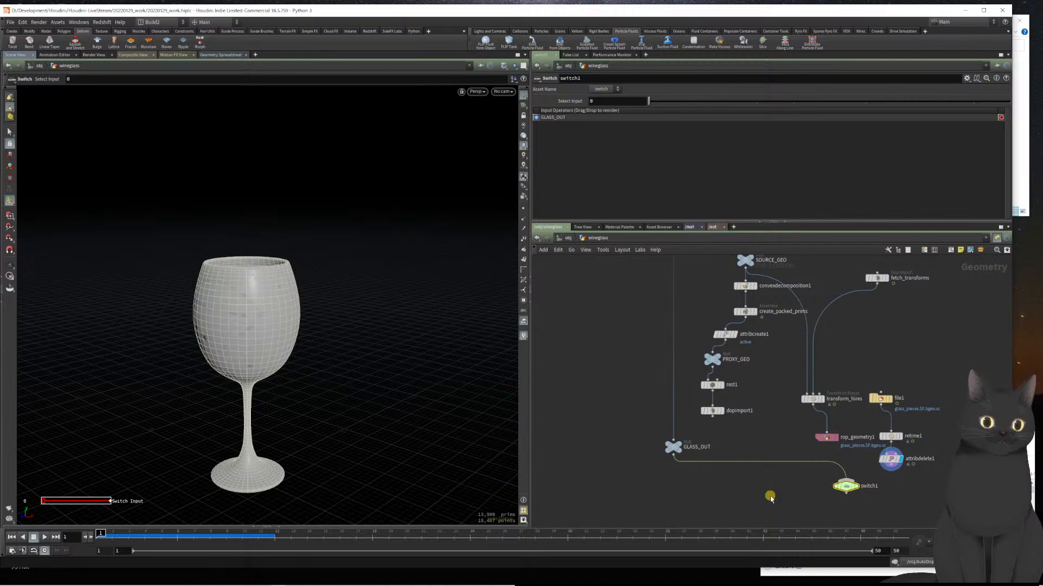
- Connect attribdelete1 as switch1's second input and display switch1
{"action": "middle_click_drag", "start_coordinate": [771, 499], "coordinate": [722, 414]}
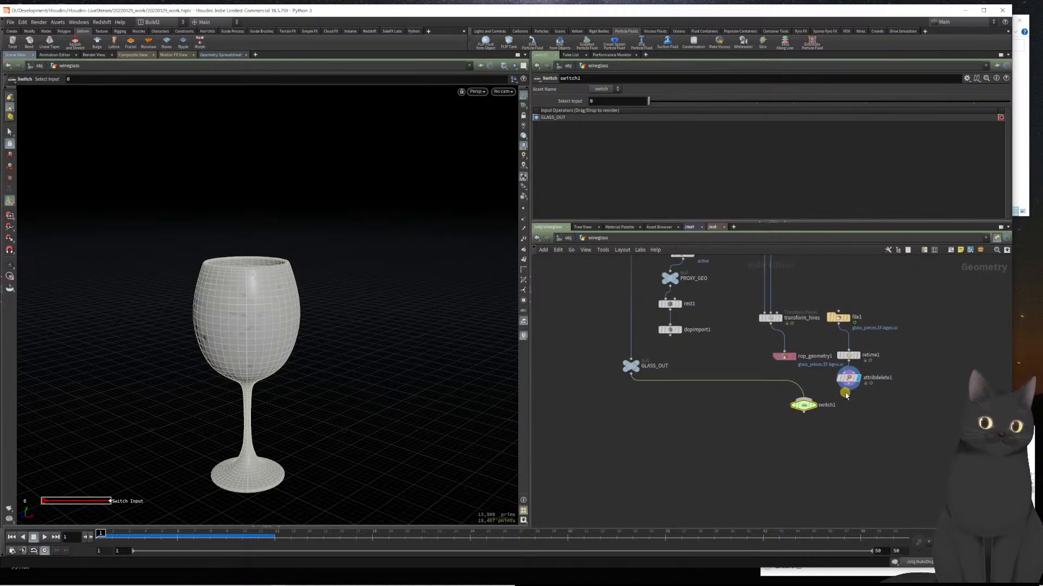
{"action": "left_click_drag", "start_coordinate": [845, 393], "coordinate": [820, 414]}
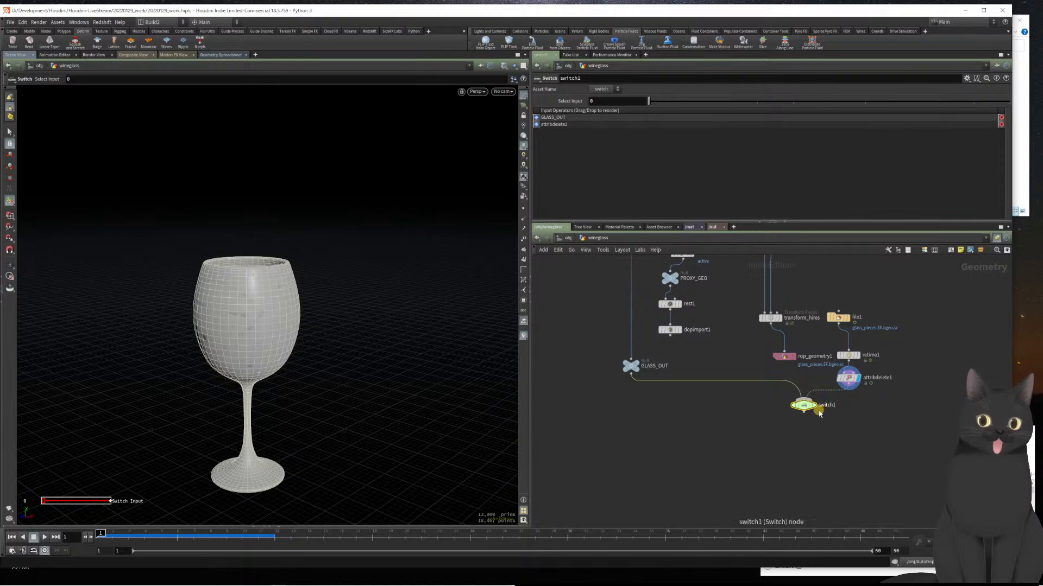
{"action": "left_click", "coordinate": [813, 407]}
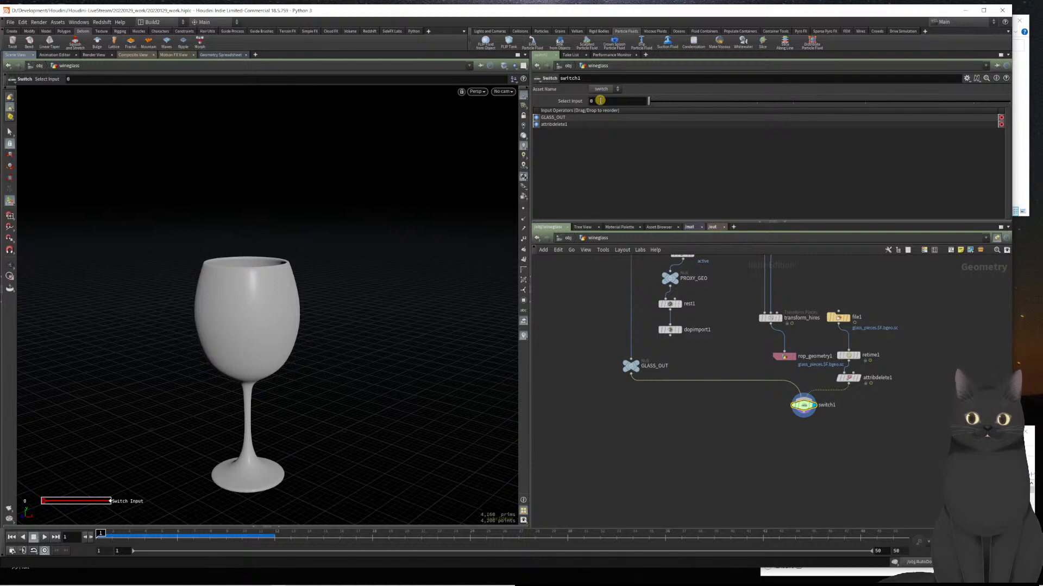
- Keyframe the Select Input of switch1 with value 0 at frame 1 and value 1 at frame 5
{"action": "left_click", "coordinate": [599, 101]}
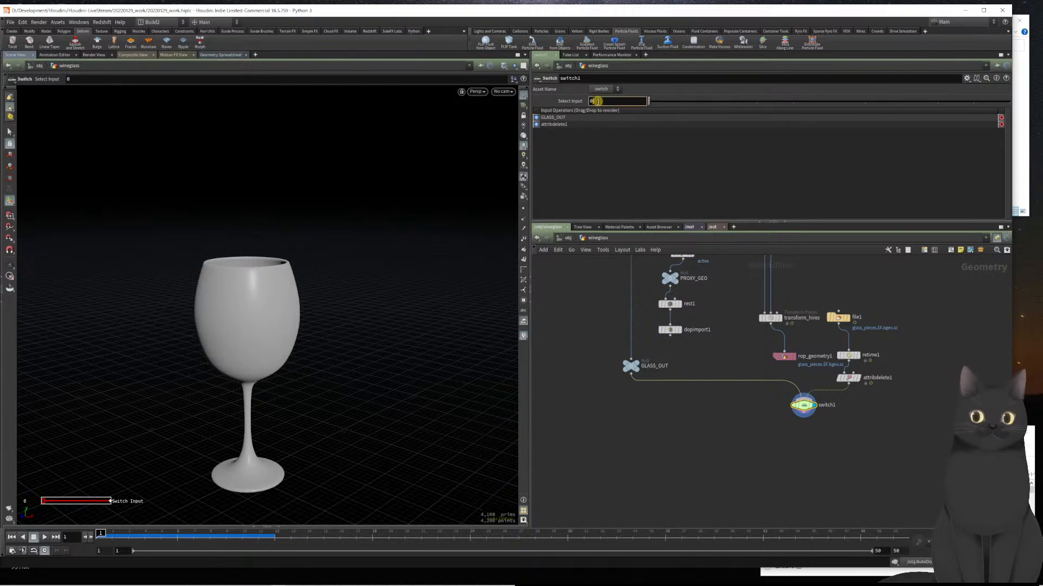
{"action": "left_click", "coordinate": [597, 101], "text": "alt"}
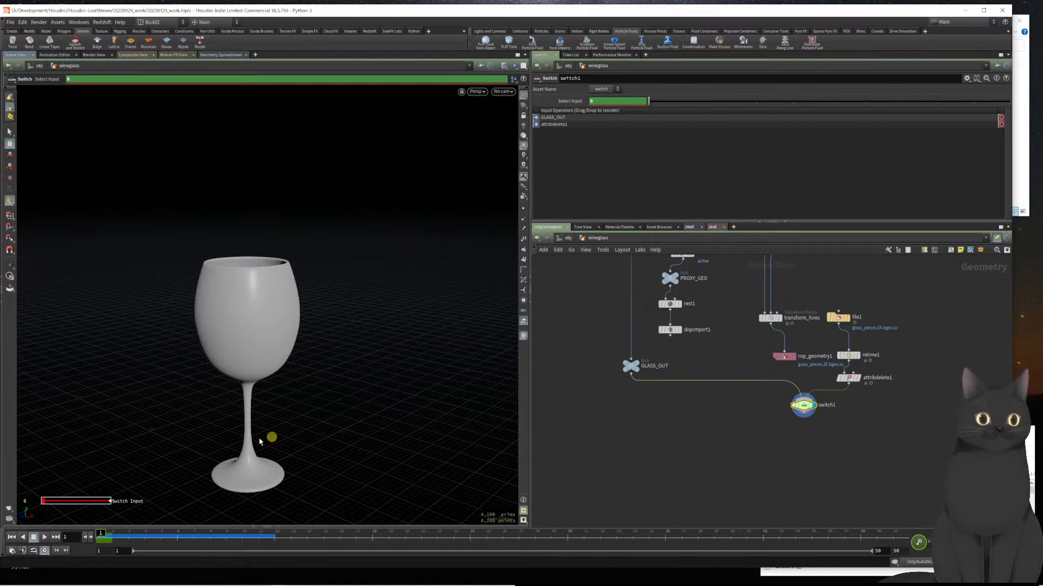
{"action": "left_click_drag", "start_coordinate": [103, 532], "coordinate": [160, 537]}
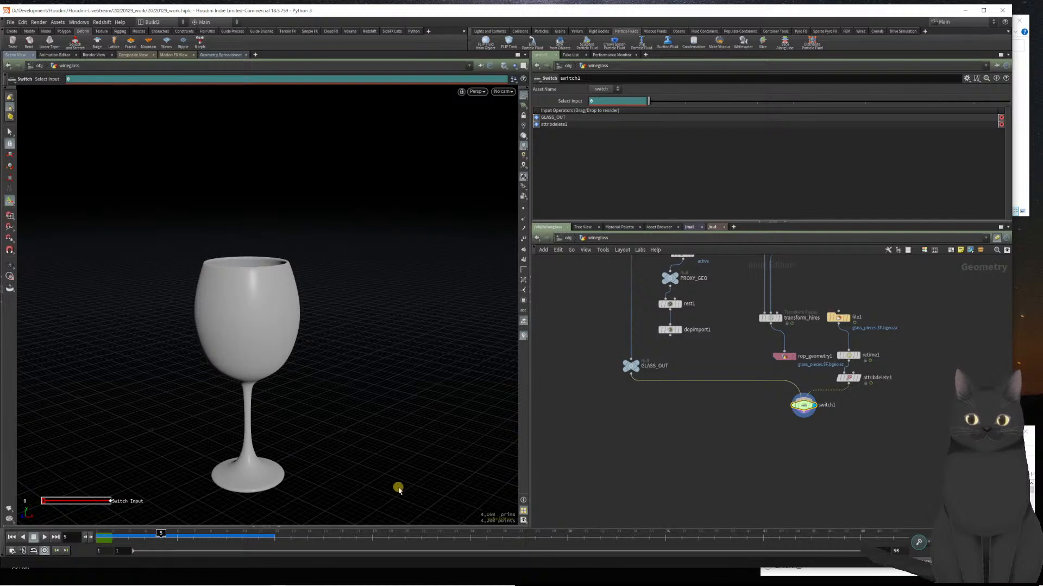
{"action": "left_click", "coordinate": [619, 101]}
{"action": "type", "text": "1"}
{"action": "key", "text": "Return"}
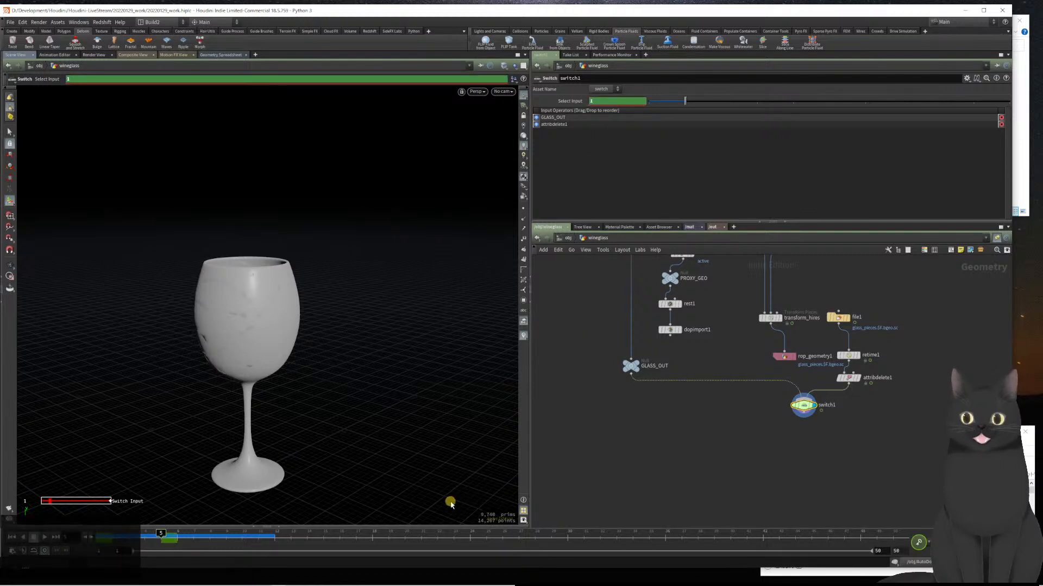
- Keyframe the Select Input of switch1 back to 0 at frame 45
{"action": "left_click_drag", "start_coordinate": [162, 535], "coordinate": [87, 536]}
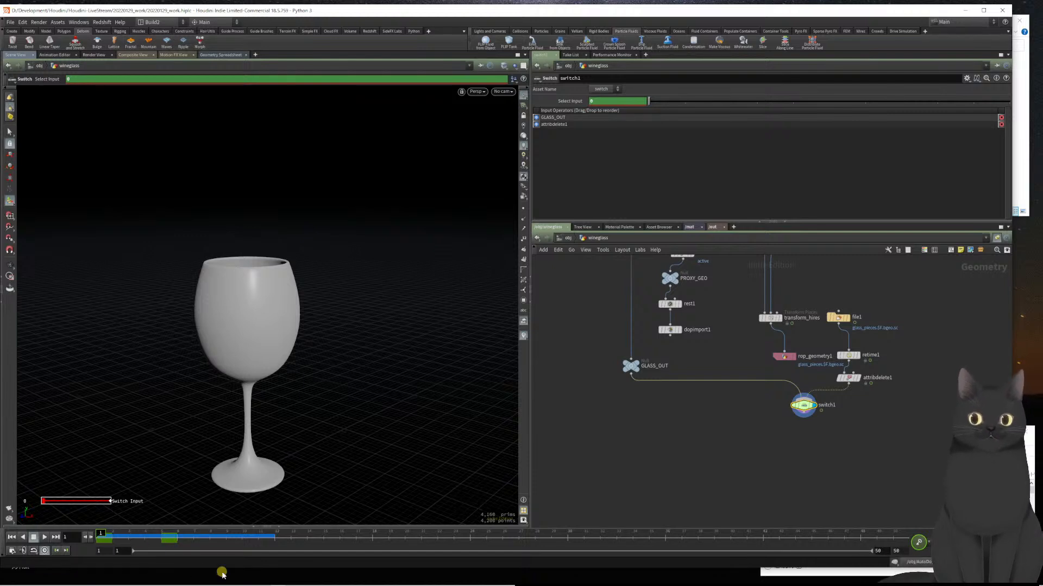
{"action": "left_click_drag", "start_coordinate": [103, 536], "coordinate": [816, 550]}
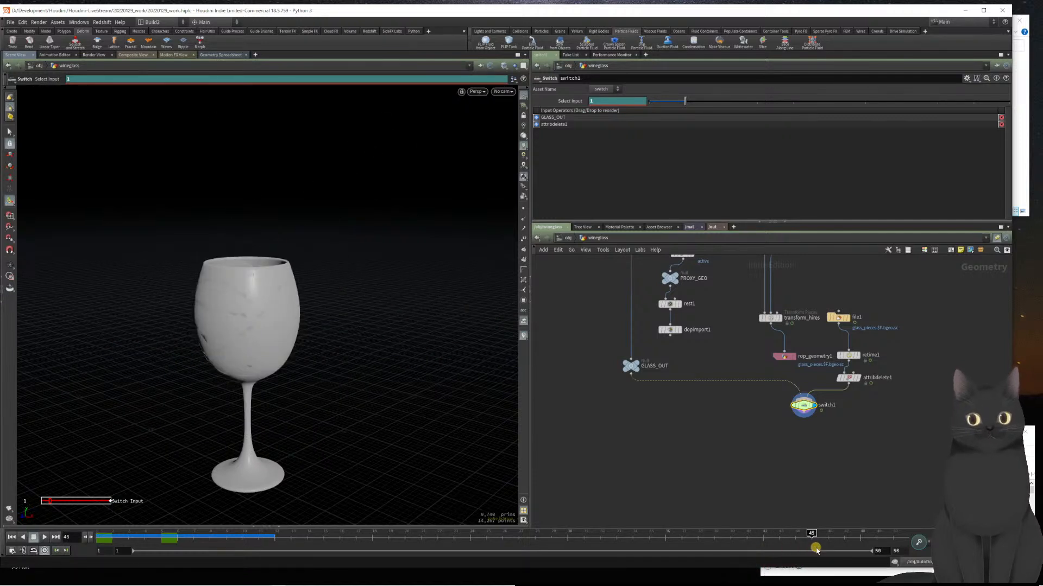
{"action": "left_click_drag", "start_coordinate": [606, 100], "coordinate": [559, 112]}
{"action": "type", "text": "0"}
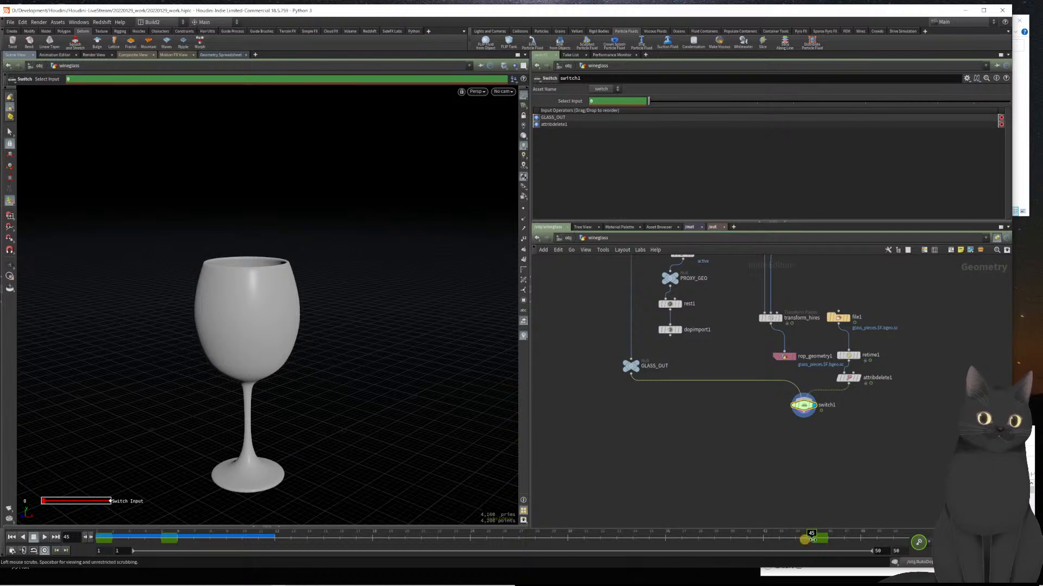
- Open the Select Input channel's curve in the Animation Editor and enlarge the editor window to frame all its keys
{"action": "left_click_drag", "start_coordinate": [812, 534], "coordinate": [844, 533]}
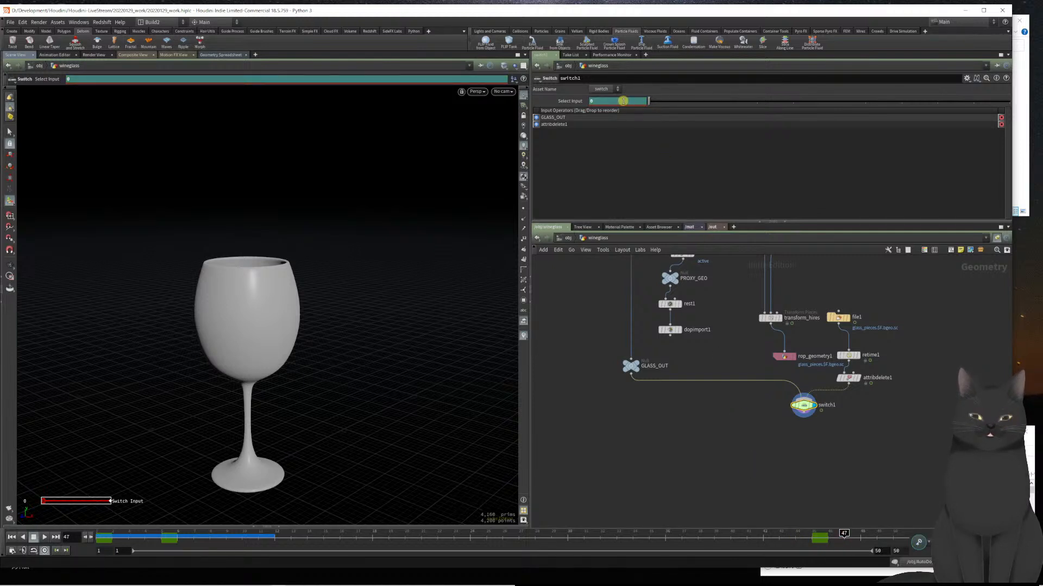
{"action": "left_click", "coordinate": [623, 101], "text": "shift"}
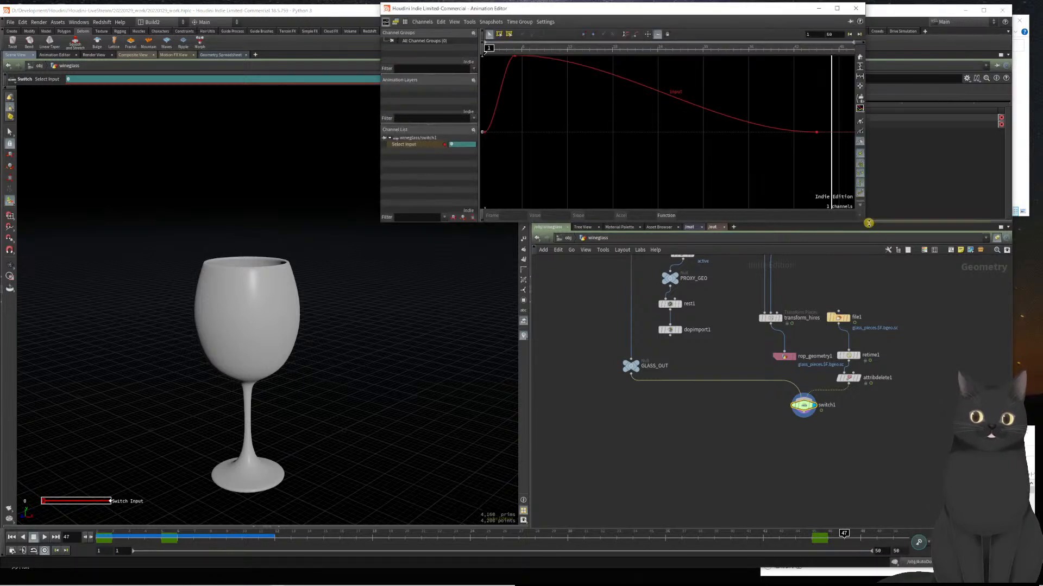
{"action": "left_click_drag", "start_coordinate": [862, 222], "coordinate": [980, 477]}
{"action": "scroll", "coordinate": [718, 283], "scroll_direction": "down", "scroll_amount": 2}
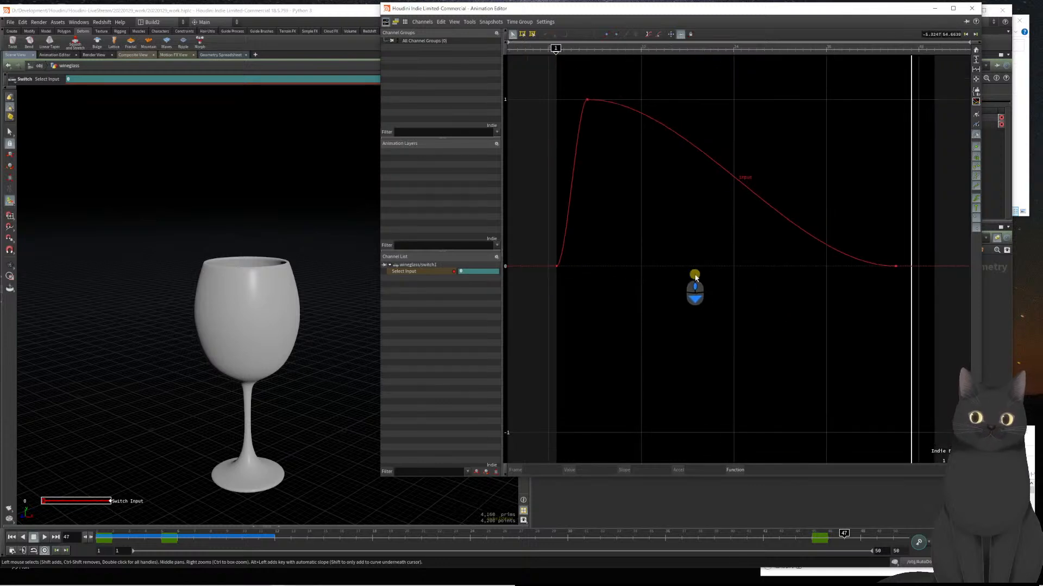
{"action": "middle_click_drag", "start_coordinate": [718, 283], "coordinate": [764, 351]}
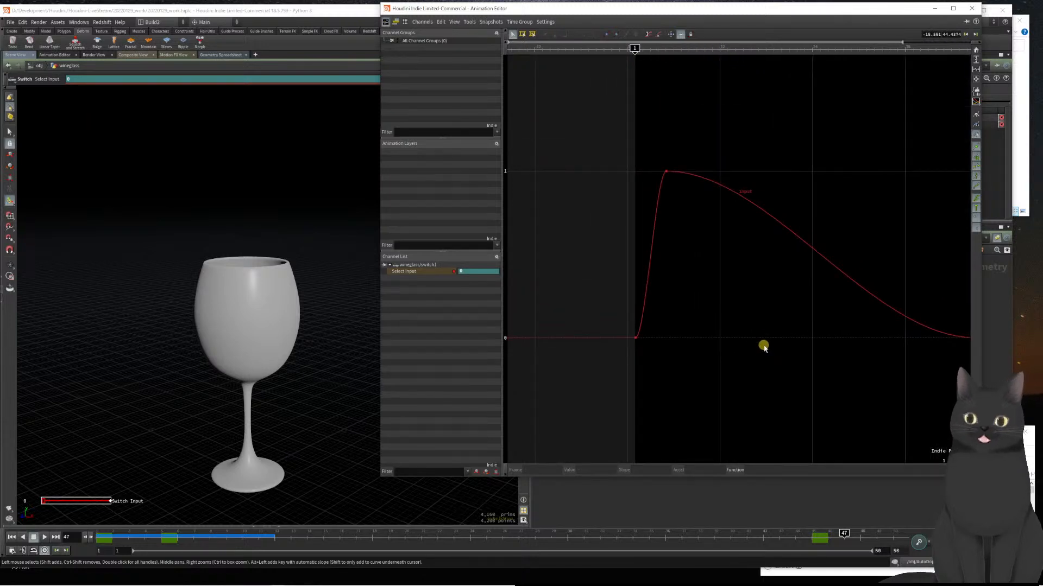
{"action": "right_click_drag", "start_coordinate": [763, 344], "coordinate": [701, 290]}
{"action": "scroll", "coordinate": [700, 290], "scroll_direction": "down", "scroll_amount": 2}
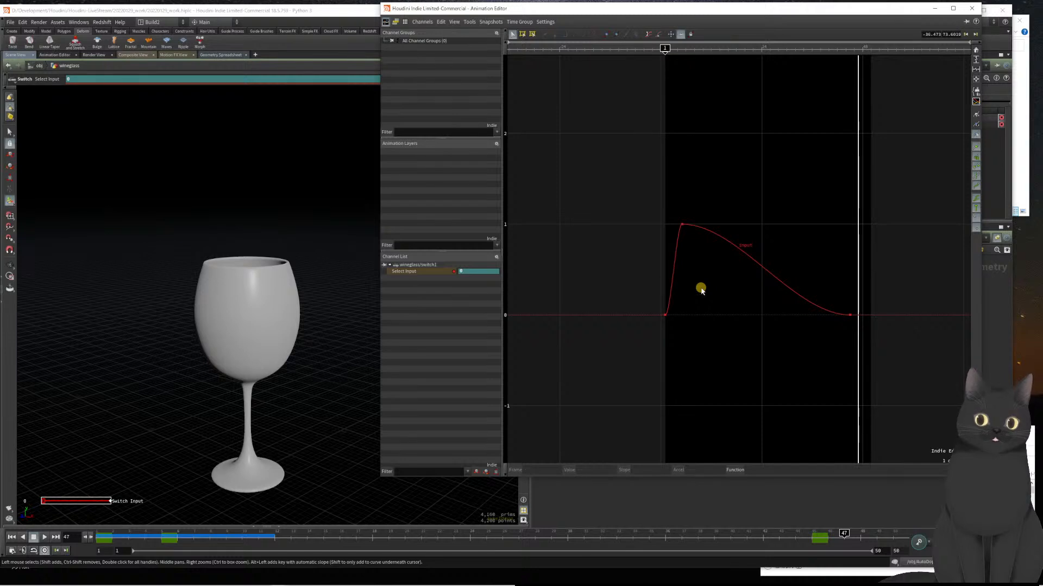
- Set the Select Input curve's segments to constant interpolation so the value switches abruptly, and close the Animation Editor
{"action": "left_click_drag", "start_coordinate": [662, 208], "coordinate": [846, 337]}
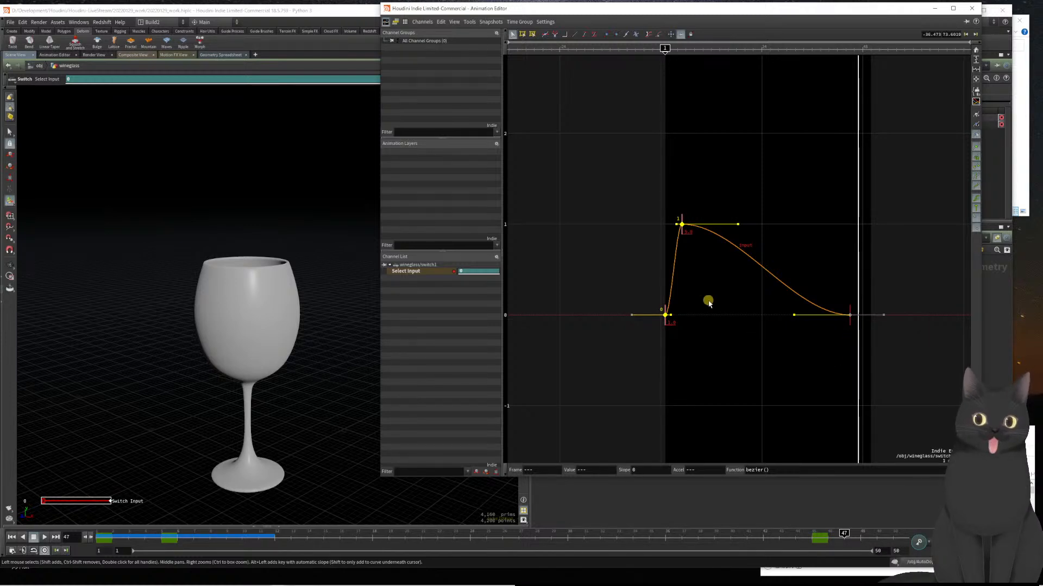
{"action": "scroll", "coordinate": [676, 337], "scroll_direction": "up", "scroll_amount": 3}
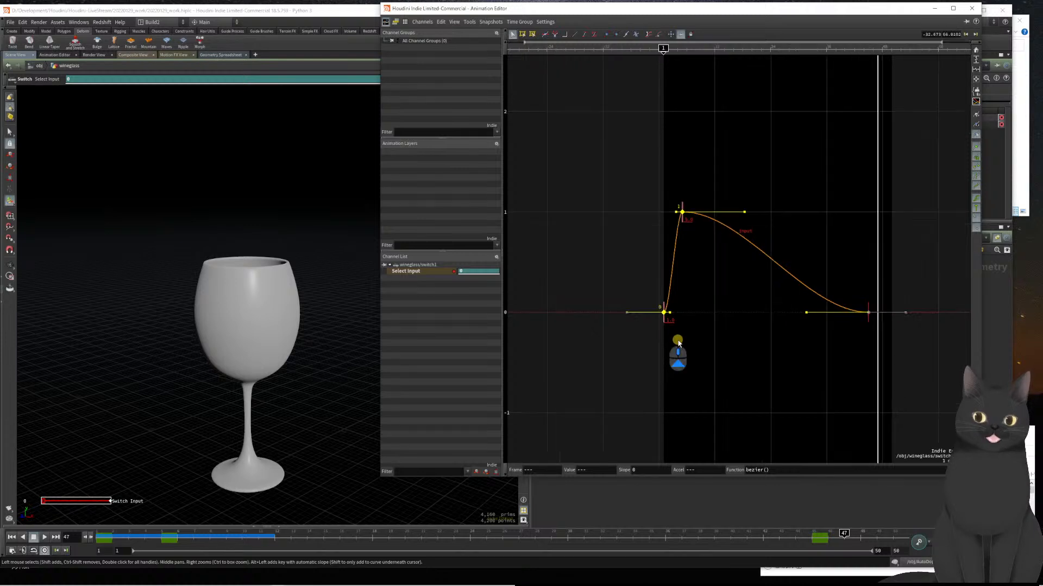
{"action": "left_click", "coordinate": [673, 326]}
{"action": "left_click_drag", "start_coordinate": [669, 325], "coordinate": [883, 170]}
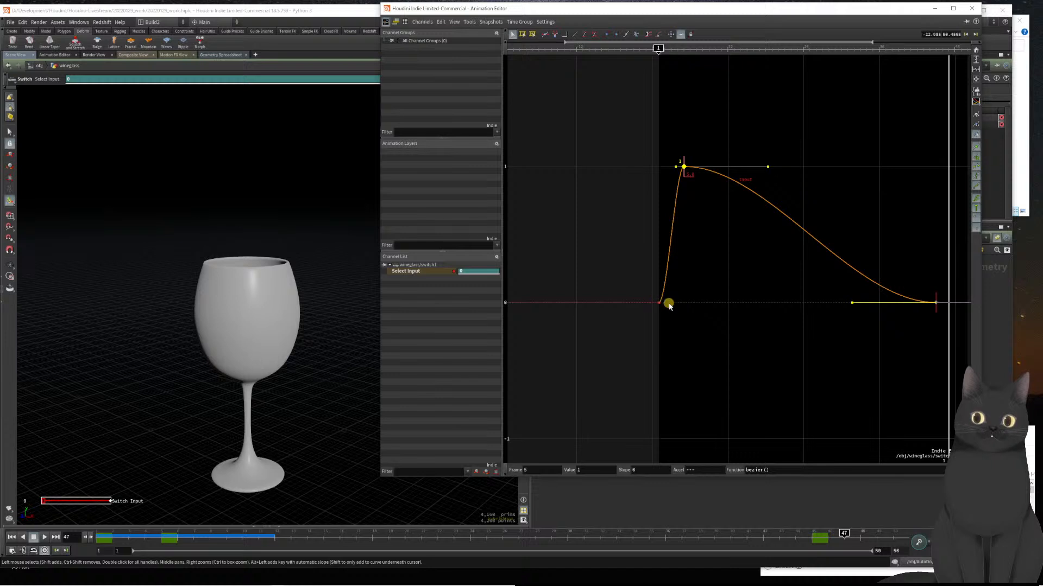
{"action": "scroll", "coordinate": [695, 339], "scroll_direction": "down", "scroll_amount": 2}
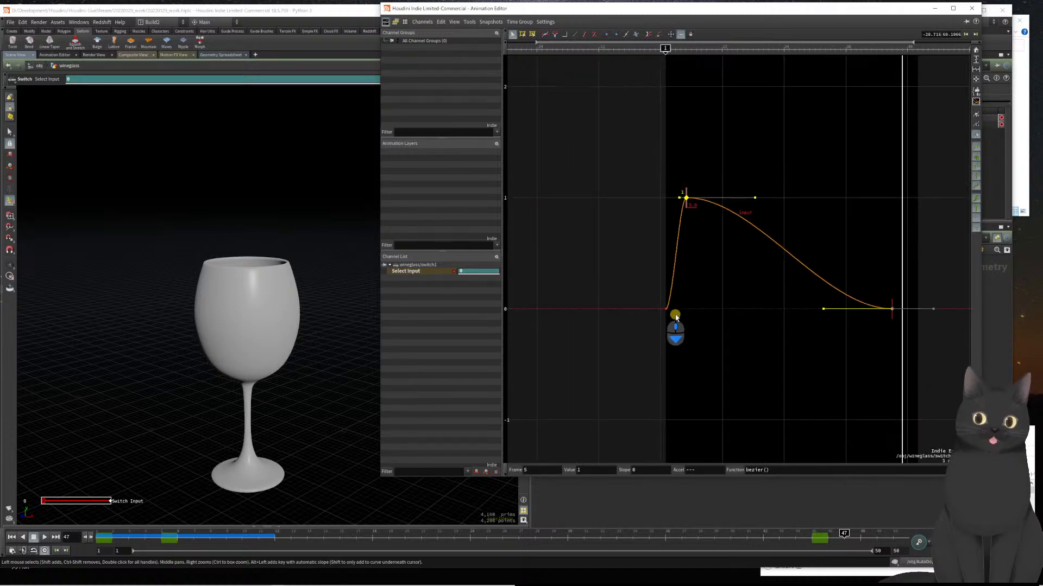
{"action": "left_click_drag", "start_coordinate": [671, 320], "coordinate": [857, 184]}
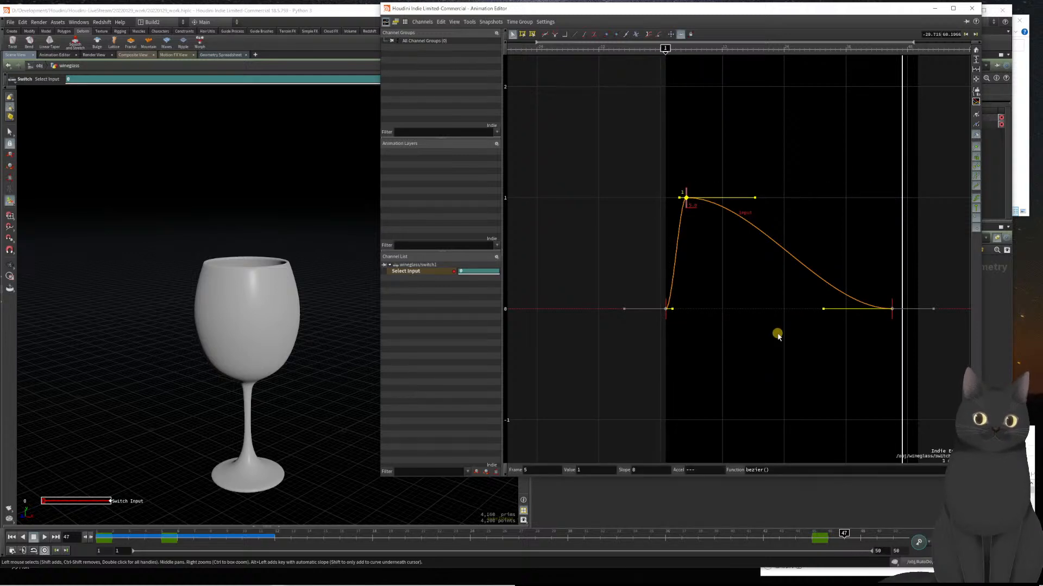
{"action": "left_click", "coordinate": [566, 36]}
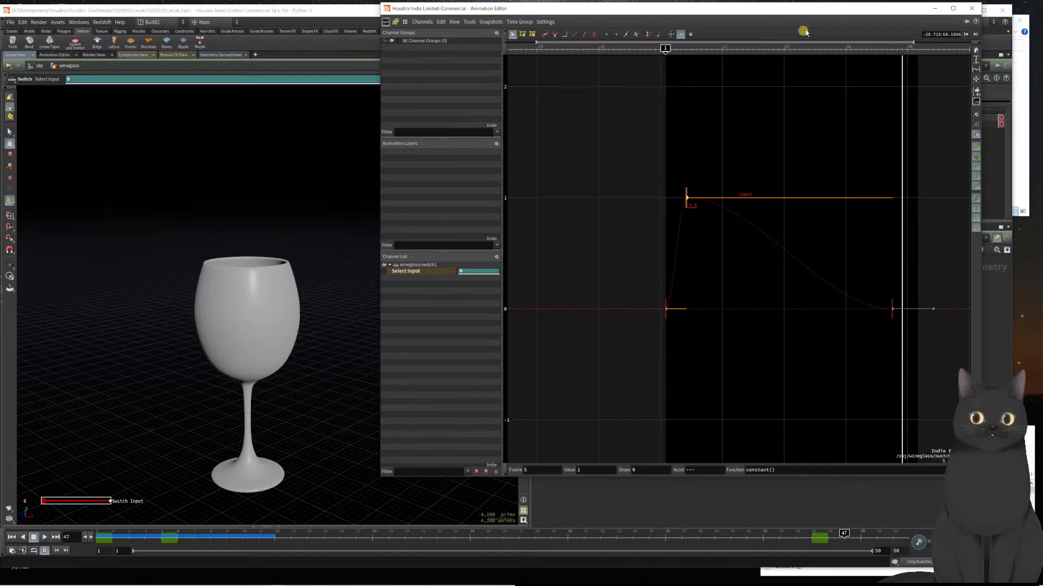
{"action": "left_click", "coordinate": [973, 10]}
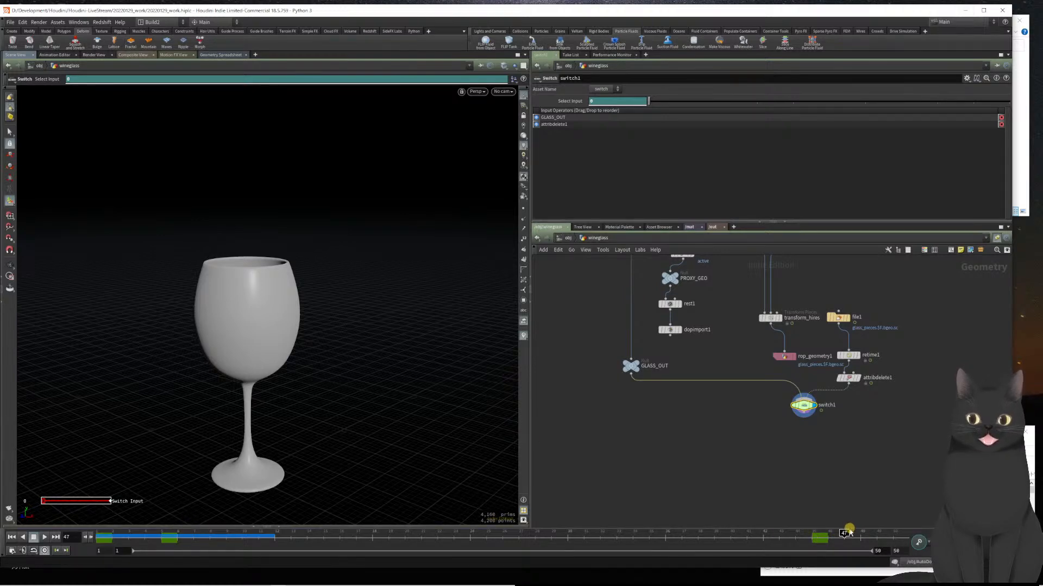
- Scrub the timeline back to frame 1 to check the switching between the intact and the fractured glass
{"action": "left_click_drag", "start_coordinate": [842, 531], "coordinate": [34, 536]}
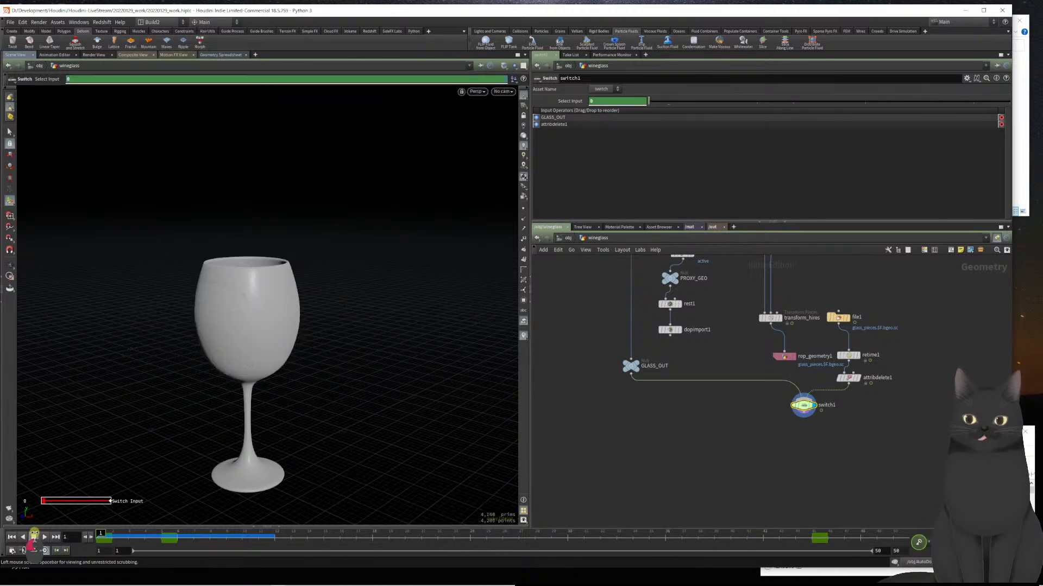
{"action": "left_click_drag", "start_coordinate": [142, 538], "coordinate": [63, 536]}
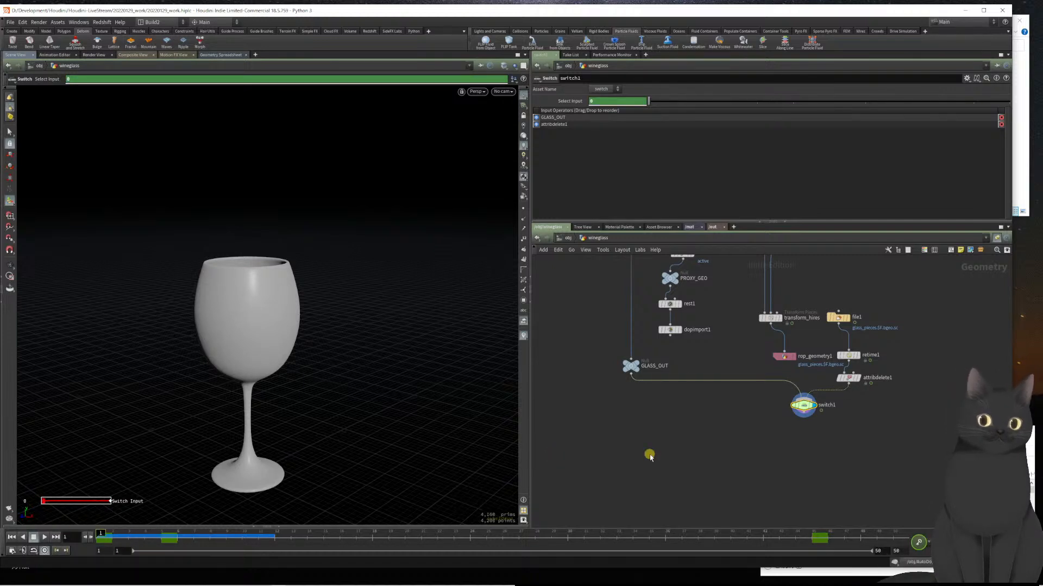
{"action": "left_click_drag", "start_coordinate": [103, 537], "coordinate": [61, 541]}
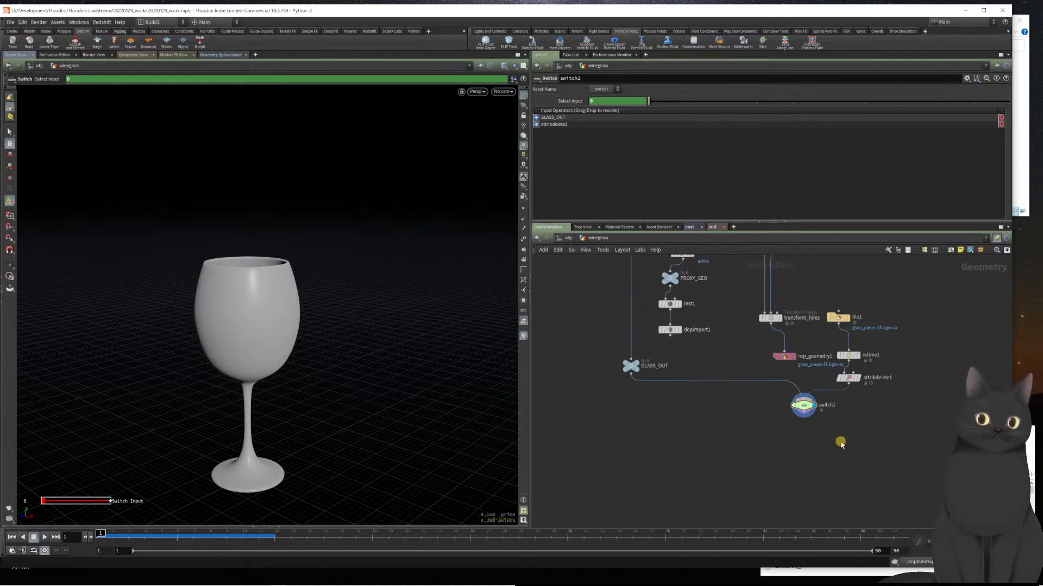
- Add a USD Export node after switch1 and make it the displayed node
{"action": "key", "text": "Tab"}
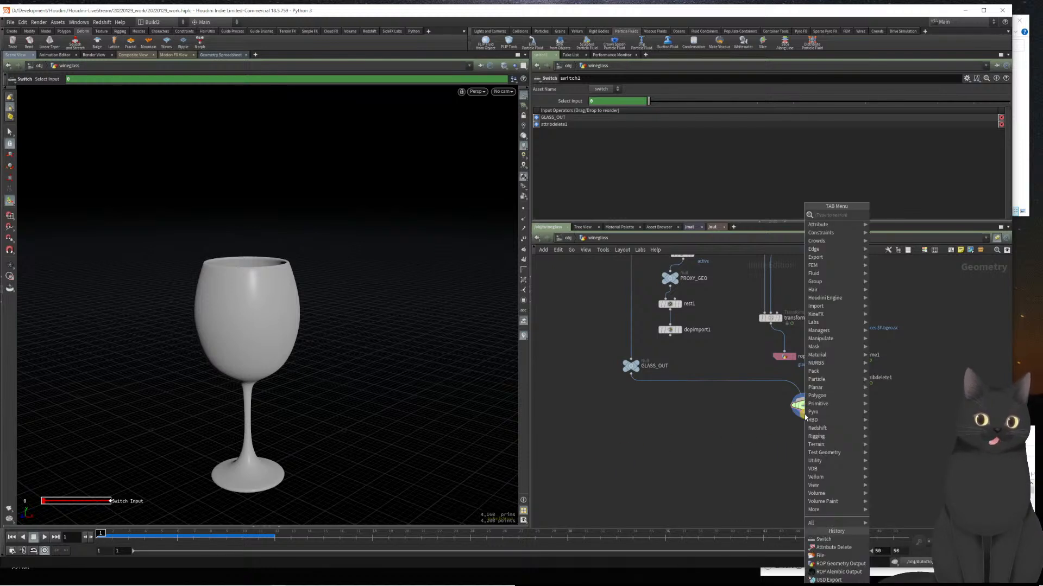
{"action": "type", "text": "usde"}
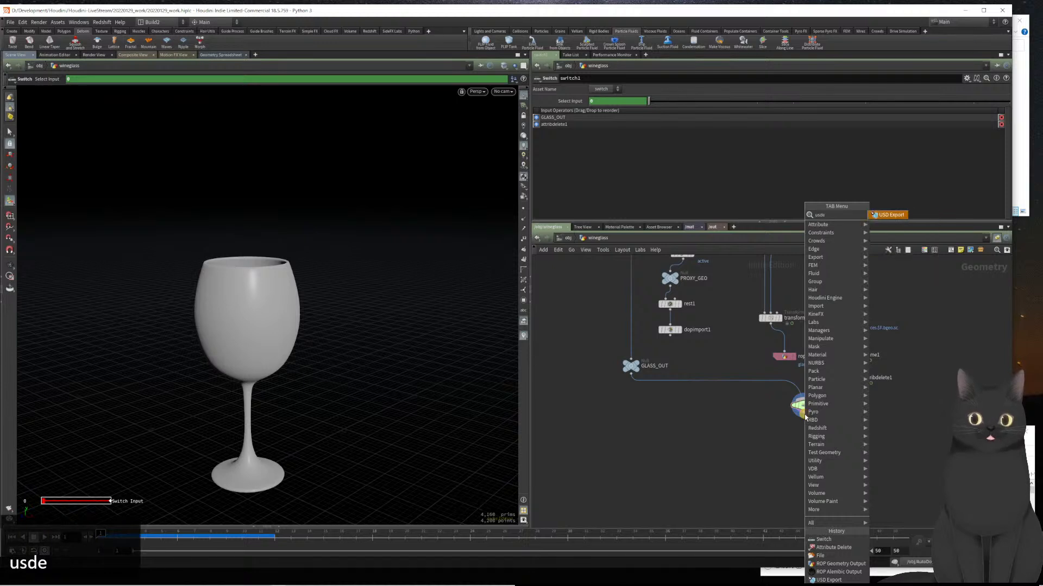
{"action": "key", "text": "Return"}
{"action": "key", "text": "Return"}
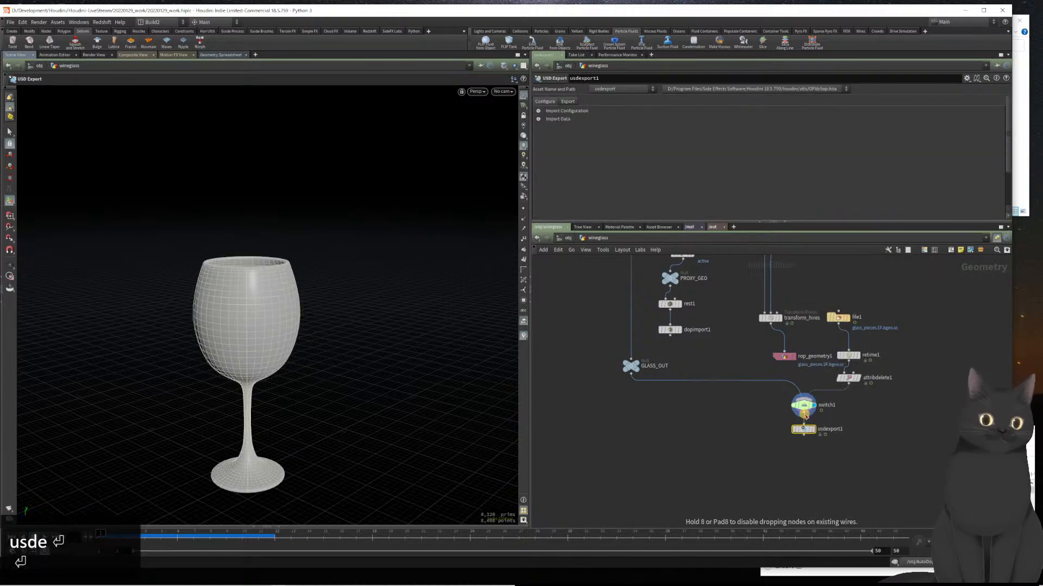
{"action": "scroll", "coordinate": [799, 458], "scroll_direction": "up", "scroll_amount": 2}
{"action": "middle_click_drag", "start_coordinate": [800, 448], "coordinate": [722, 469]}
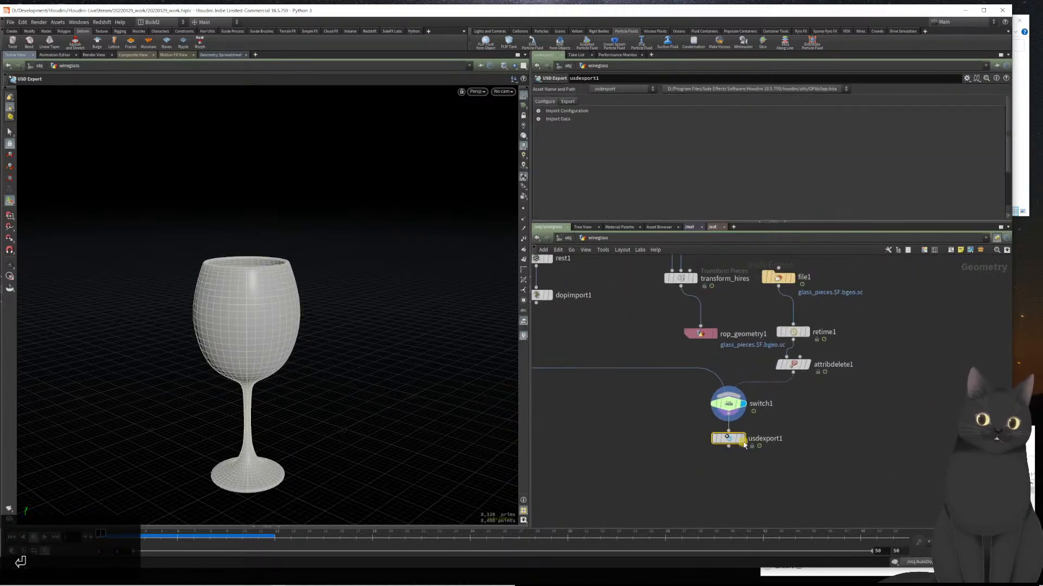
{"action": "left_click", "coordinate": [742, 438]}
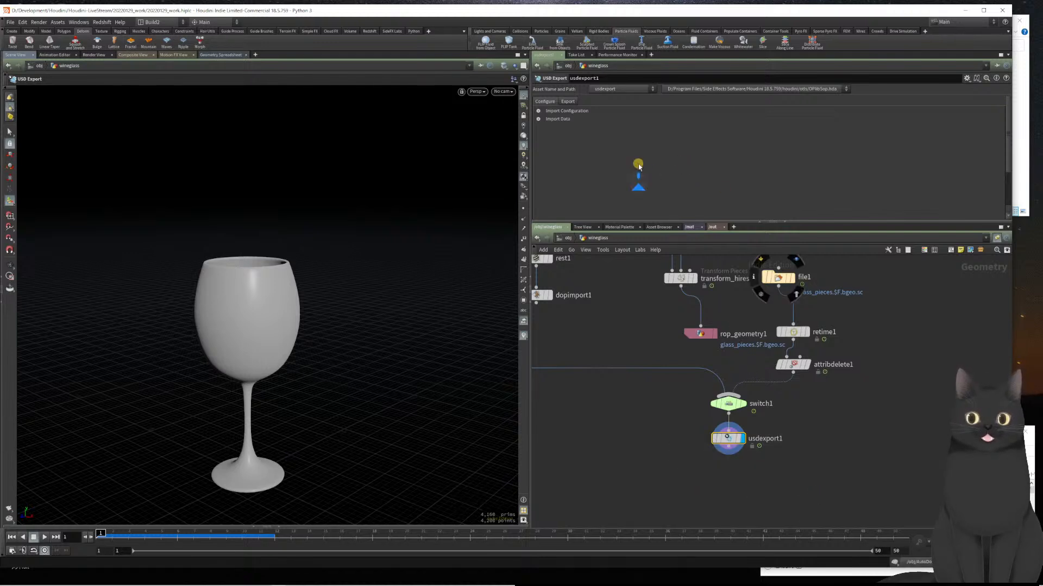
{"action": "left_click_drag", "start_coordinate": [634, 428], "coordinate": [794, 469]}
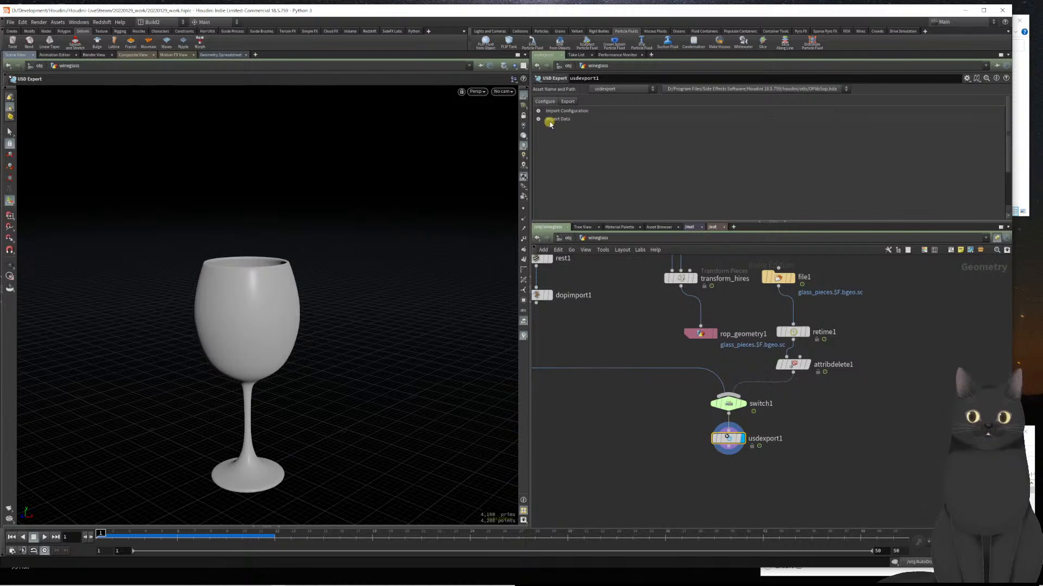
- Set the USD export's Valid Frame Range to Render Frame Range
{"action": "left_click", "coordinate": [565, 104]}
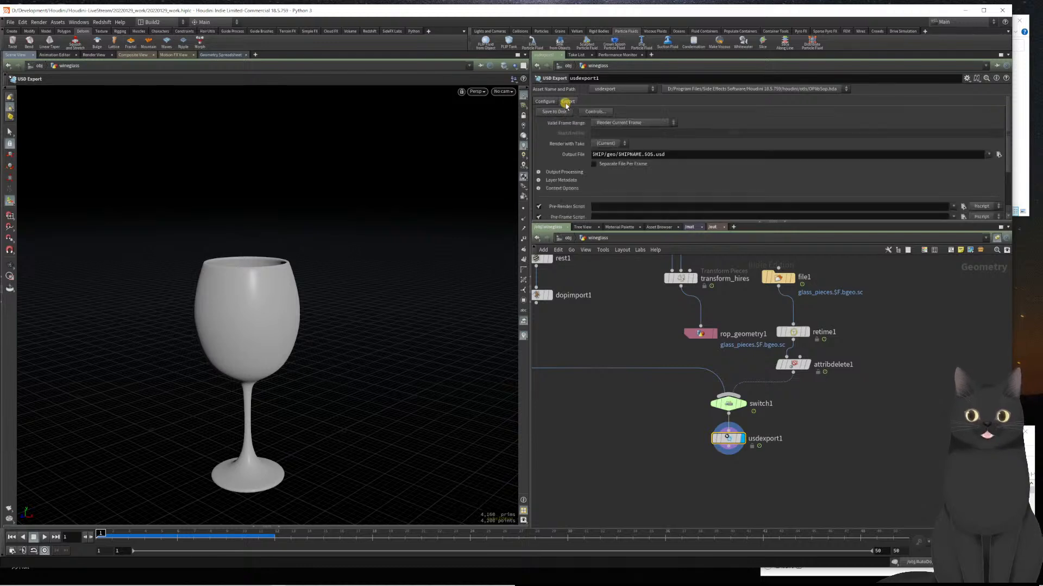
{"action": "left_click", "coordinate": [616, 124]}
{"action": "left_click", "coordinate": [616, 139]}
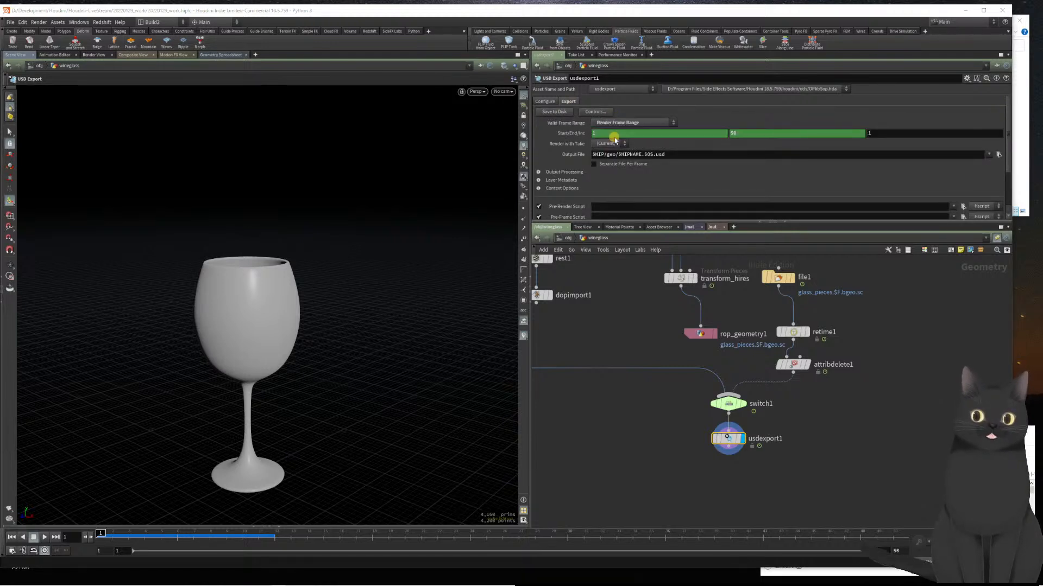
- Set the USD export's output file to $HIP/usd/wineglass.usd and save the frame range to disk
{"action": "left_click", "coordinate": [694, 155]}
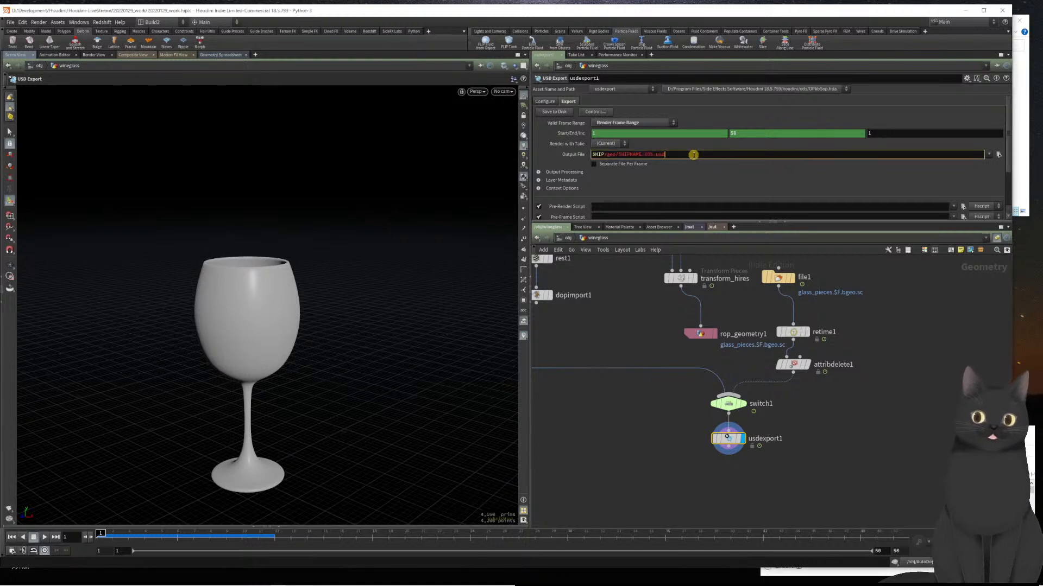
{"action": "key", "text": "Left"}
{"action": "key", "text": "Left"}
{"action": "key", "text": "Left"}
{"action": "key", "text": "Left"}
{"action": "key", "text": "Left"}
{"action": "key", "text": "Left"}
{"action": "key", "text": "Left"}
{"action": "key", "text": "Left"}
{"action": "key", "text": "Left"}
{"action": "key", "text": "Left"}
{"action": "key", "text": "Left"}
{"action": "key", "text": "Left"}
{"action": "key", "text": "Left"}
{"action": "key", "text": "Left"}
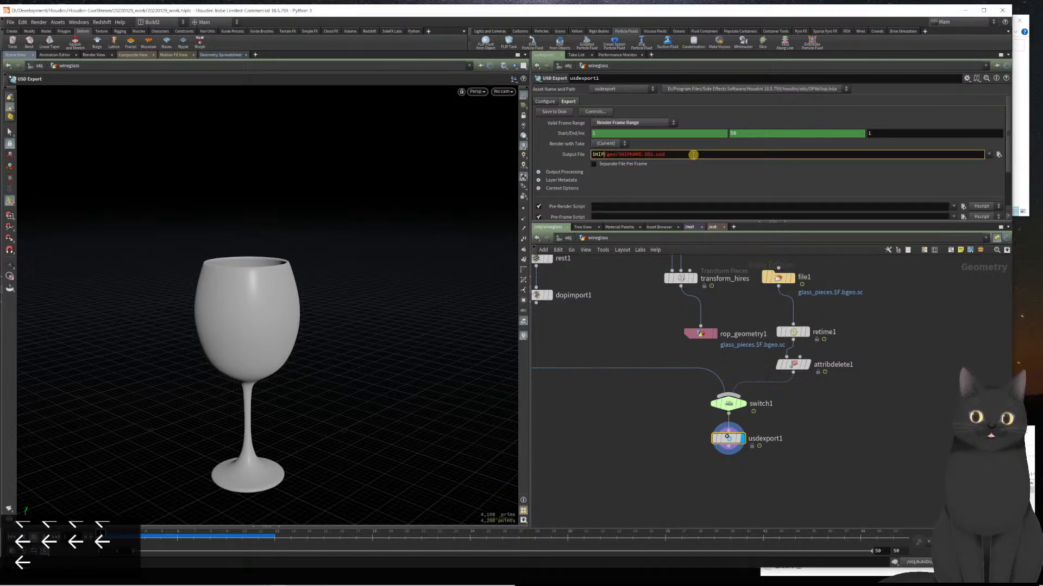
{"action": "key", "text": "shift+Right"}
{"action": "key", "text": "shift+Right"}
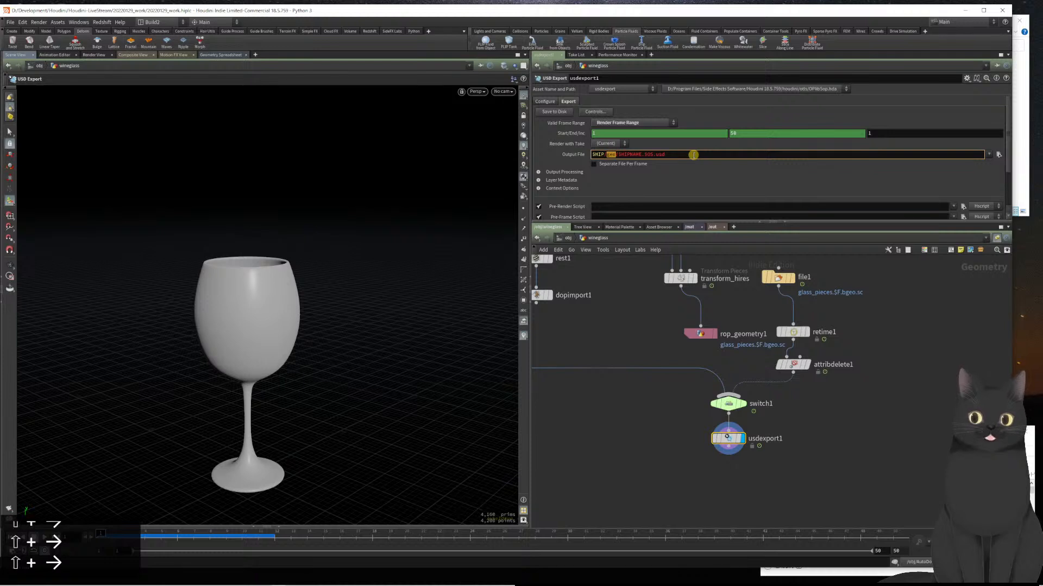
{"action": "type", "text": "usd/win"}
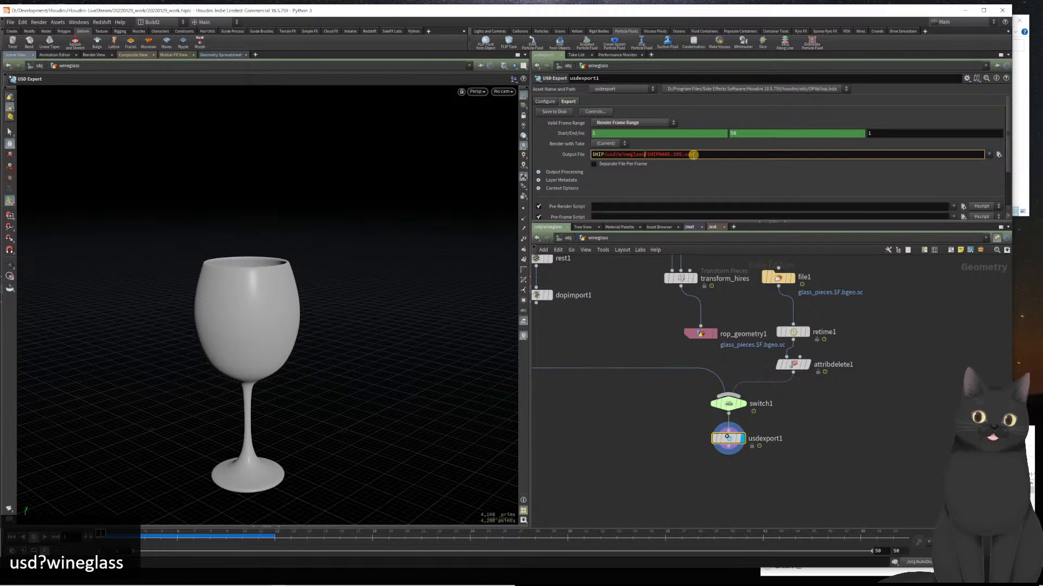
{"action": "type", "text": "eglass"}
{"action": "key", "text": "shift+Right"}
{"action": "key", "text": "shift+Right"}
{"action": "key", "text": "shift+Right"}
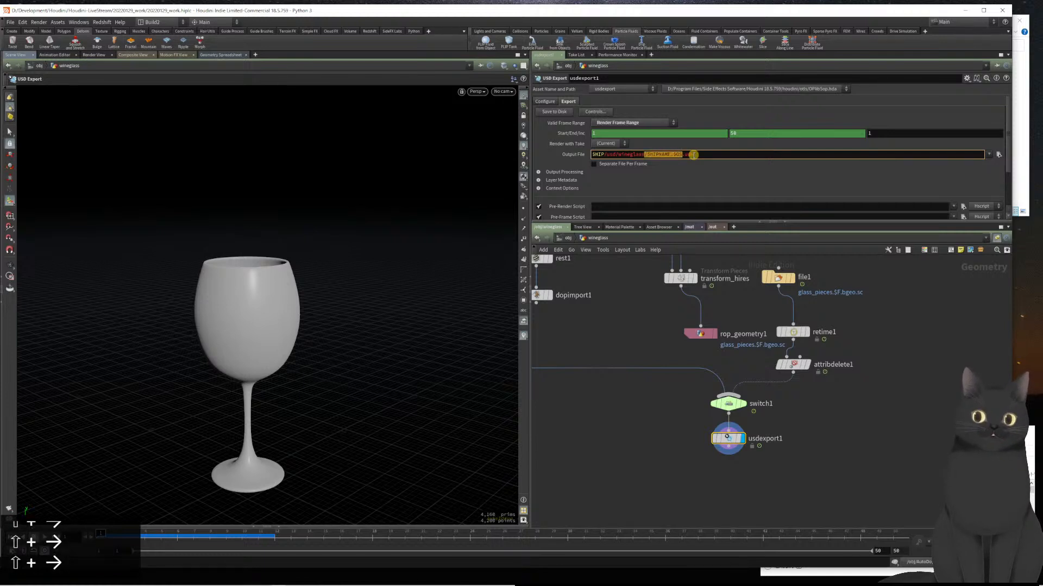
{"action": "key", "text": "Delete"}
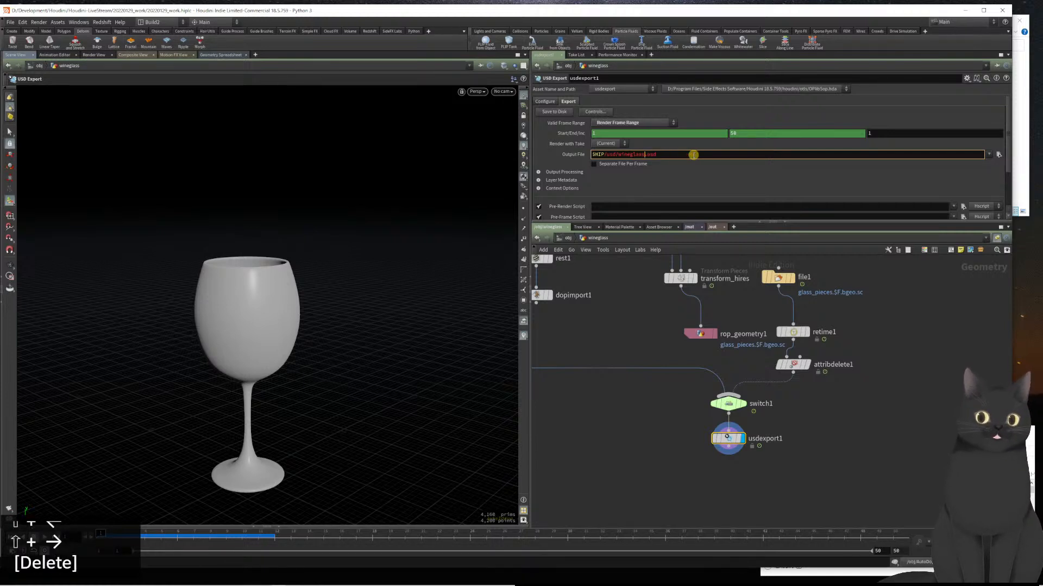
{"action": "key", "text": "Return"}
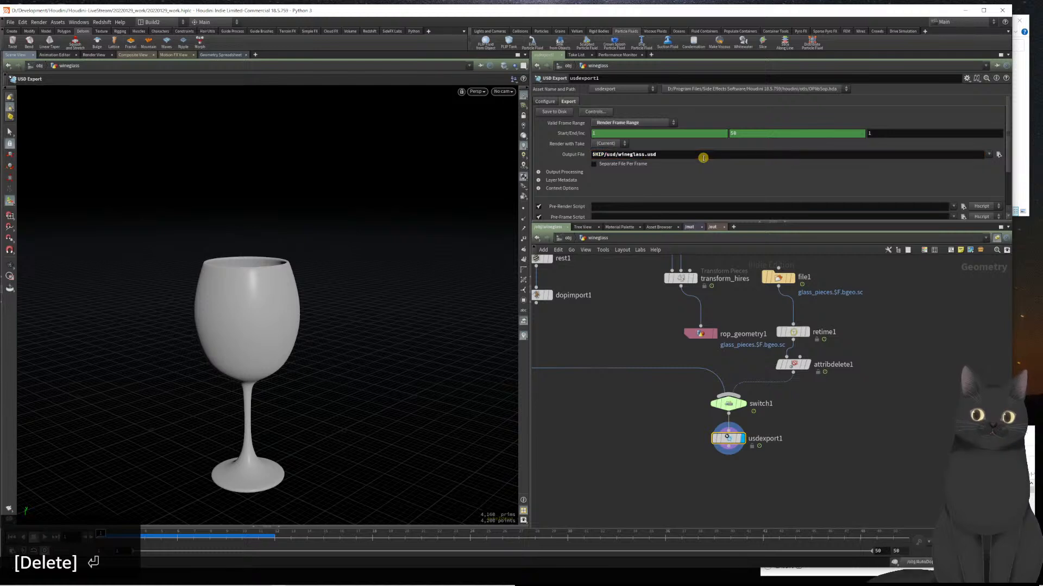
{"action": "left_click", "coordinate": [549, 112]}
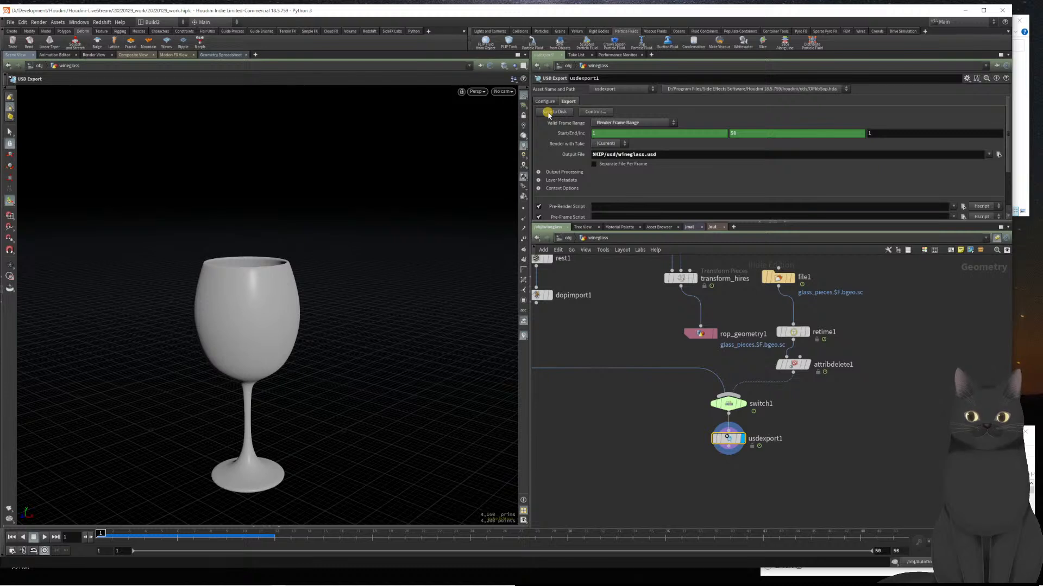
- Switch to the file explorer, check the project's usd and geo folders for the exported files, and return to Houdini
{"action": "left_click", "coordinate": [1016, 154]}
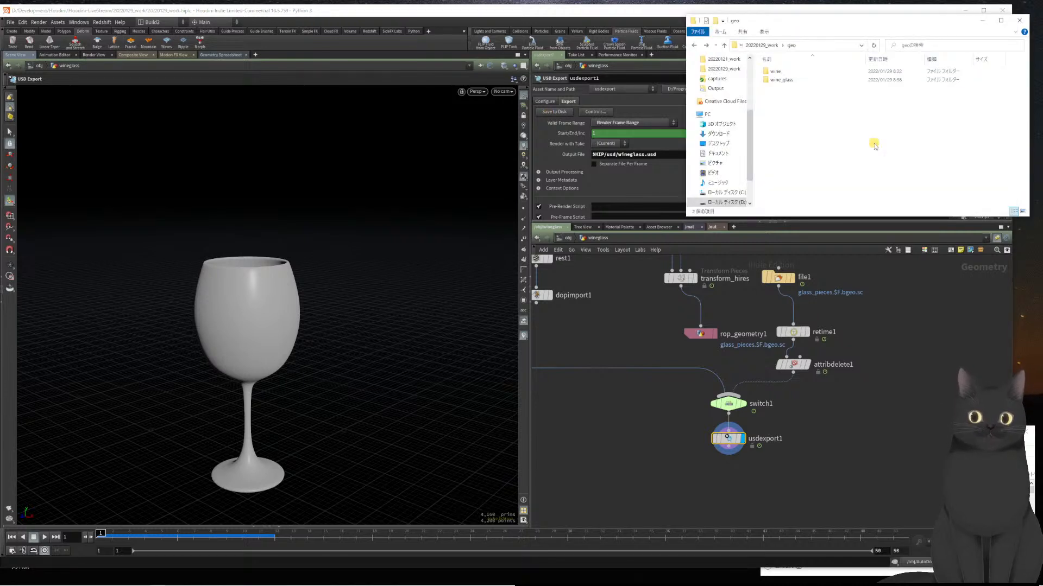
{"action": "key", "text": "alt+Up"}
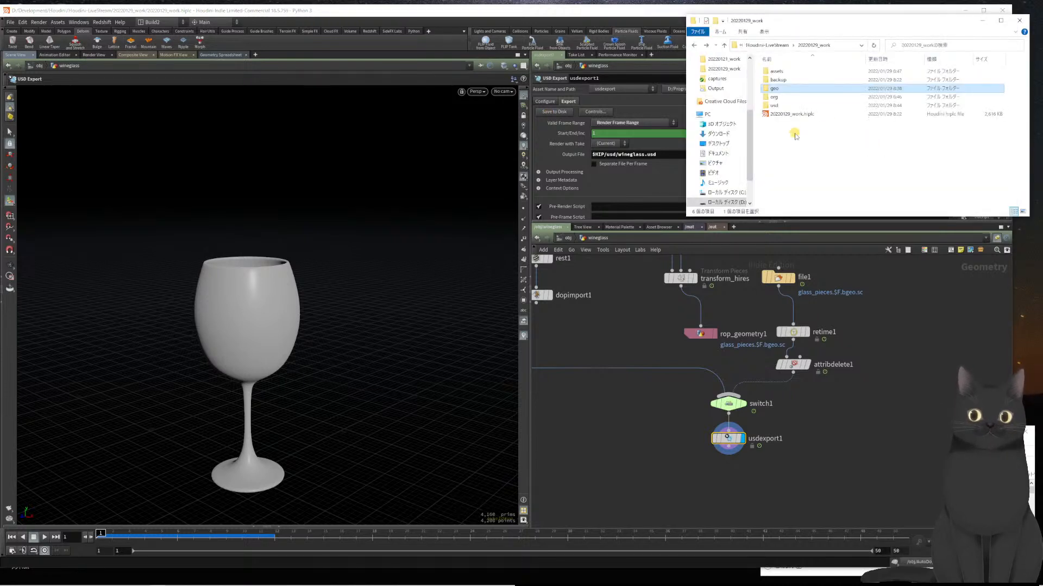
{"action": "left_click", "coordinate": [775, 106]}
{"action": "double_click", "coordinate": [775, 106]}
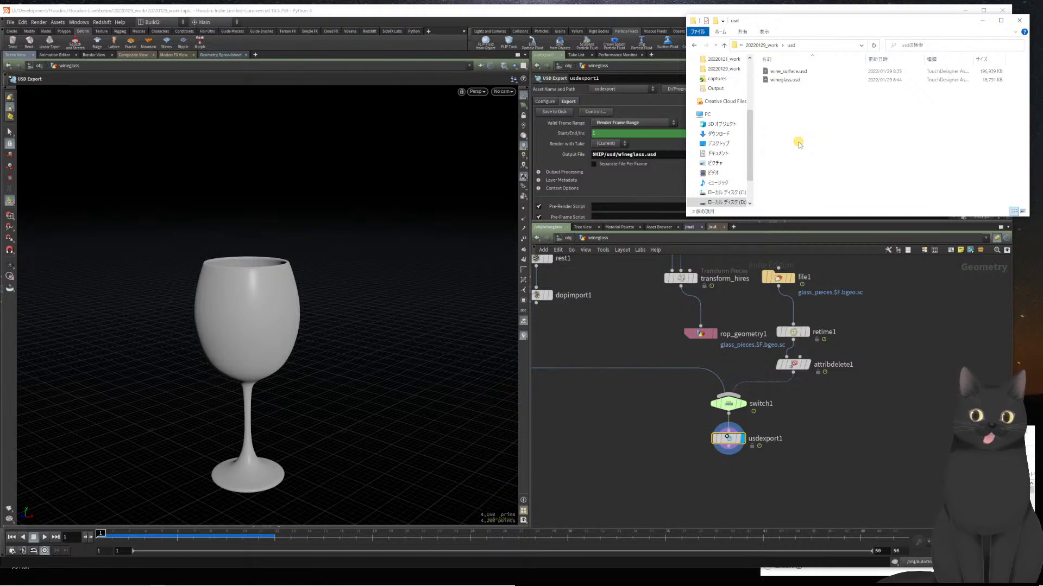
{"action": "key", "text": "alt+Up"}
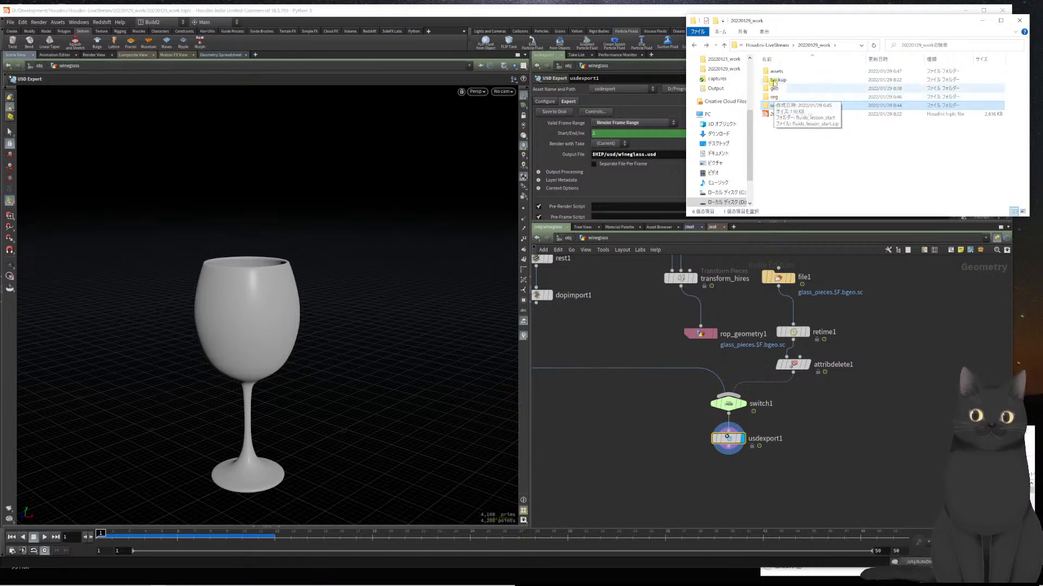
{"action": "double_click", "coordinate": [773, 88]}
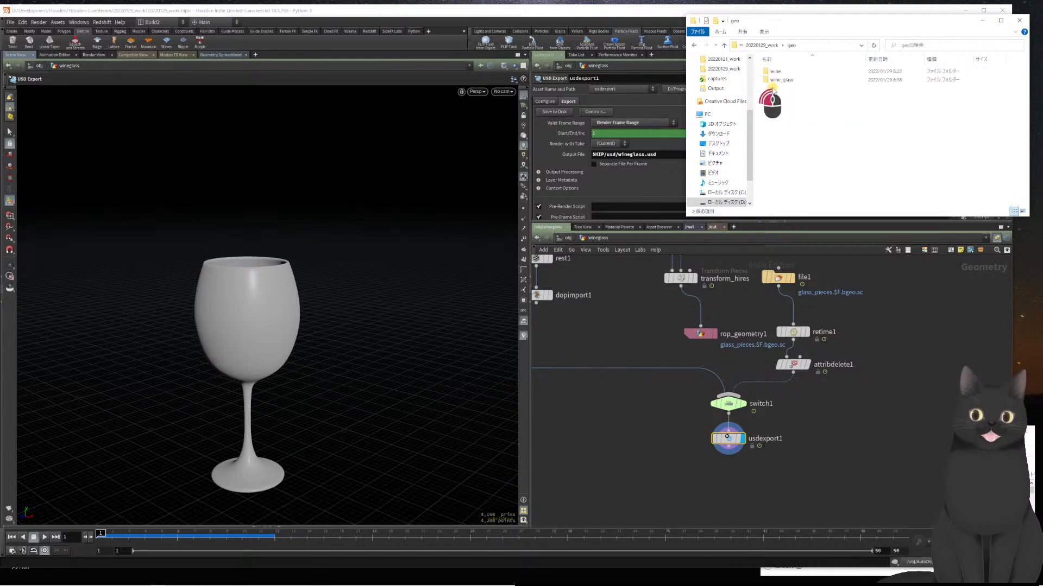
{"action": "left_click", "coordinate": [637, 451]}
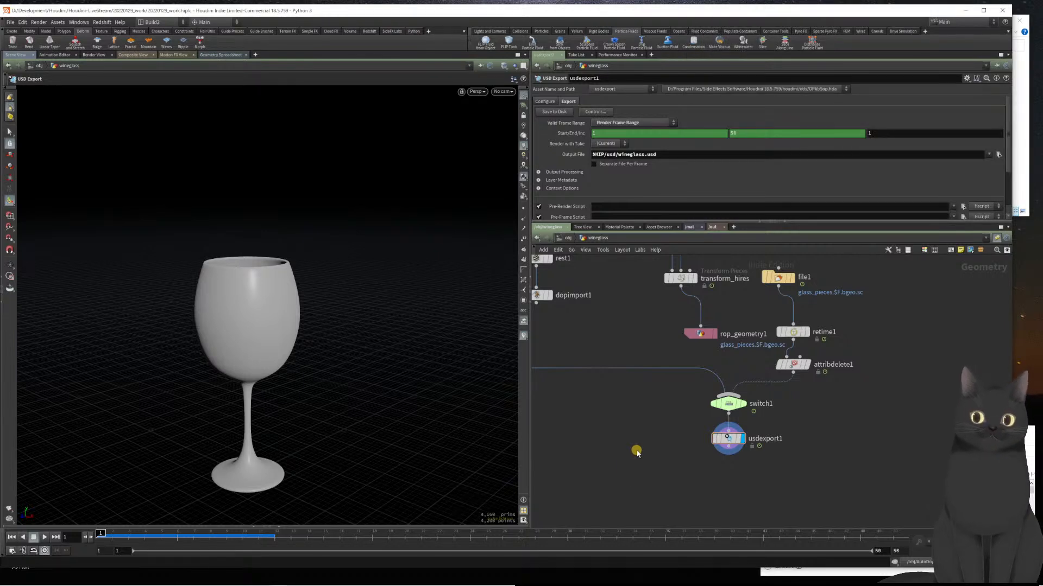
- Leave the wineglass network, open the bullet object's network and select its dopimport1 node
{"action": "key", "text": "u"}
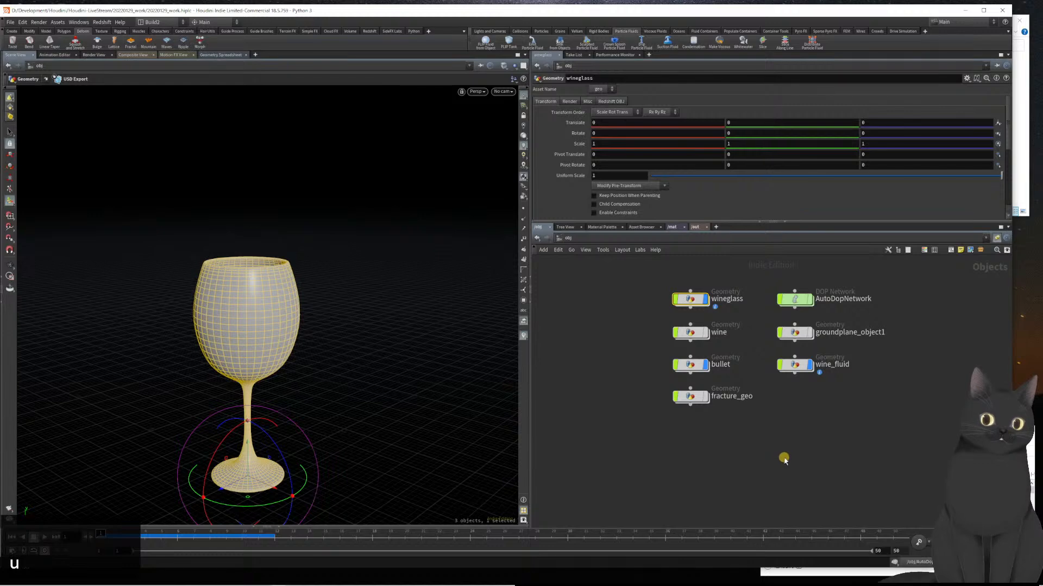
{"action": "scroll", "coordinate": [766, 394], "scroll_direction": "up", "scroll_amount": 4}
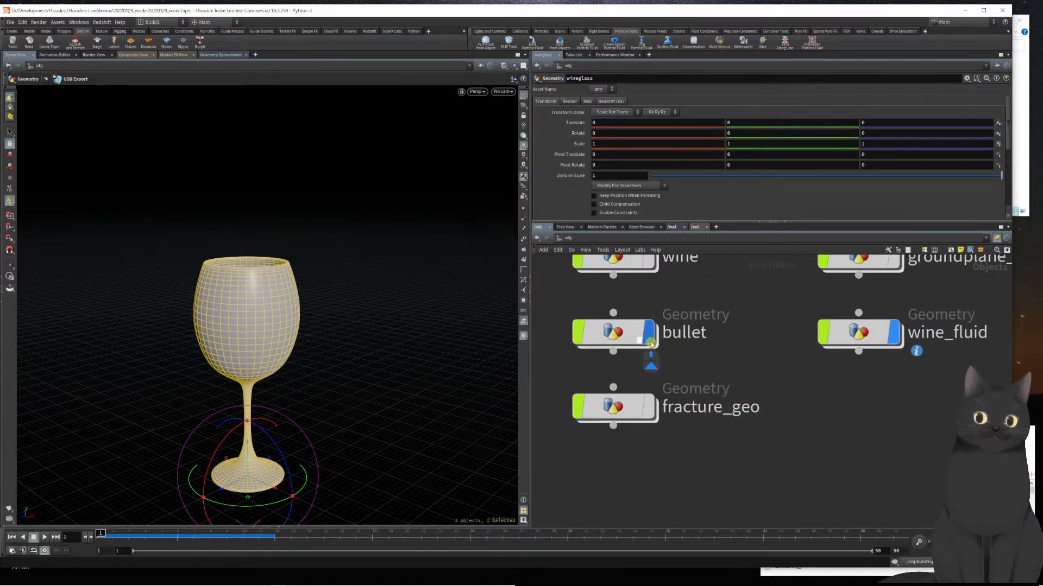
{"action": "double_click", "coordinate": [613, 332]}
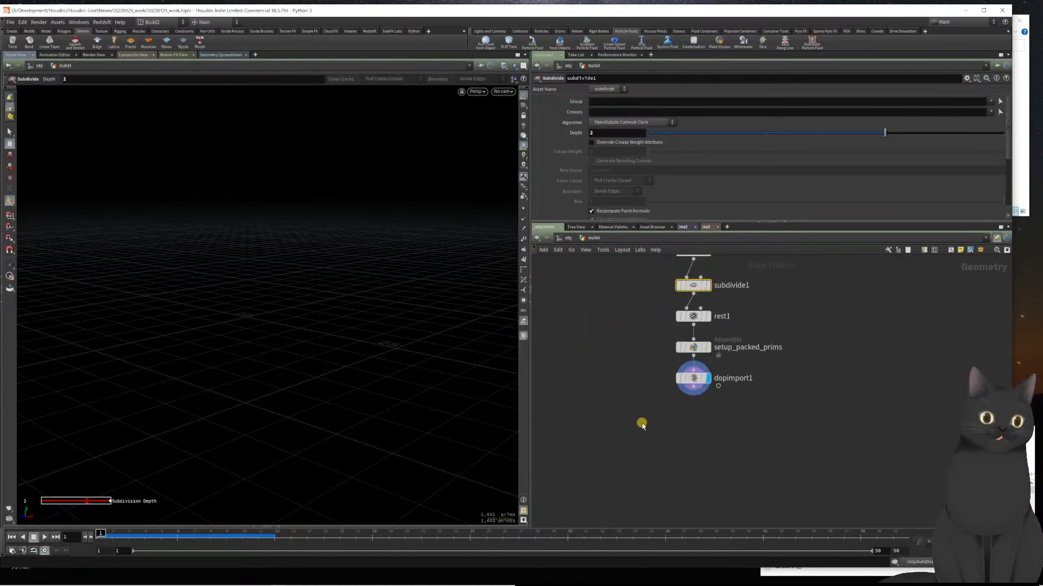
{"action": "scroll", "coordinate": [641, 440], "scroll_direction": "down", "scroll_amount": 1}
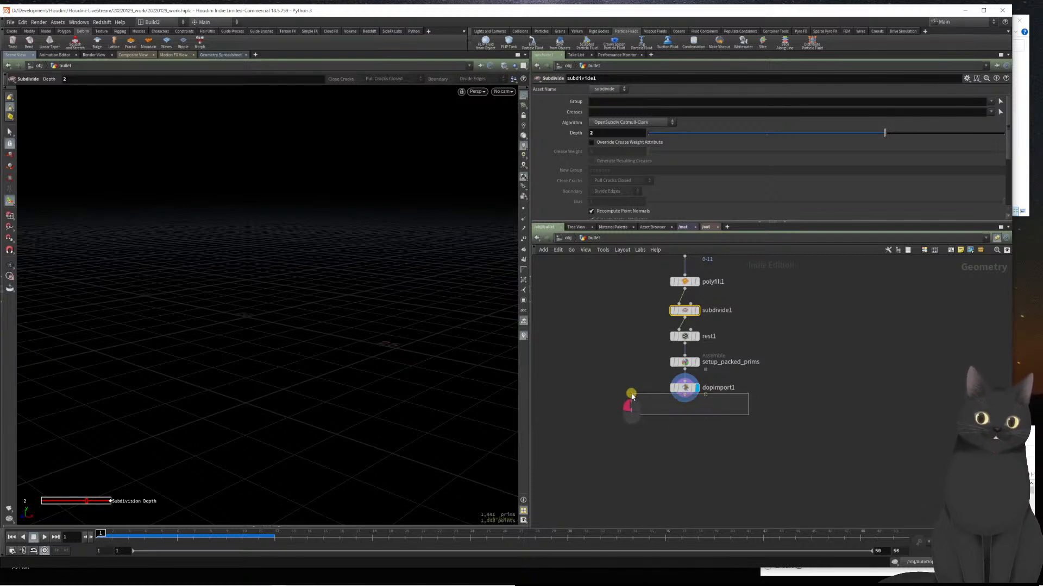
{"action": "scroll", "coordinate": [617, 341], "scroll_direction": "down", "scroll_amount": 2}
{"action": "scroll", "coordinate": [659, 374], "scroll_direction": "up", "scroll_amount": 5}
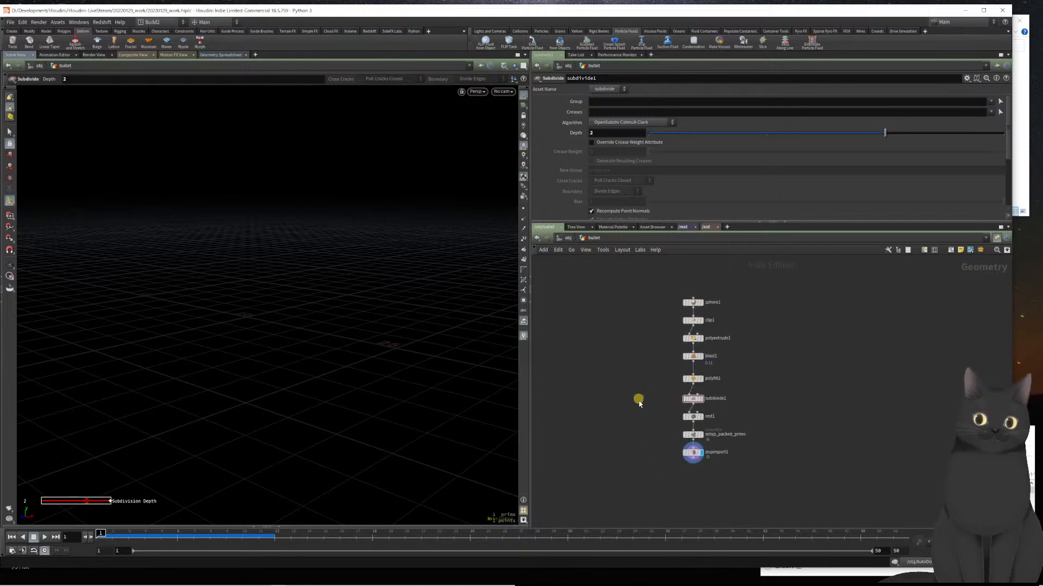
{"action": "scroll", "coordinate": [659, 374], "scroll_direction": "down", "scroll_amount": 3}
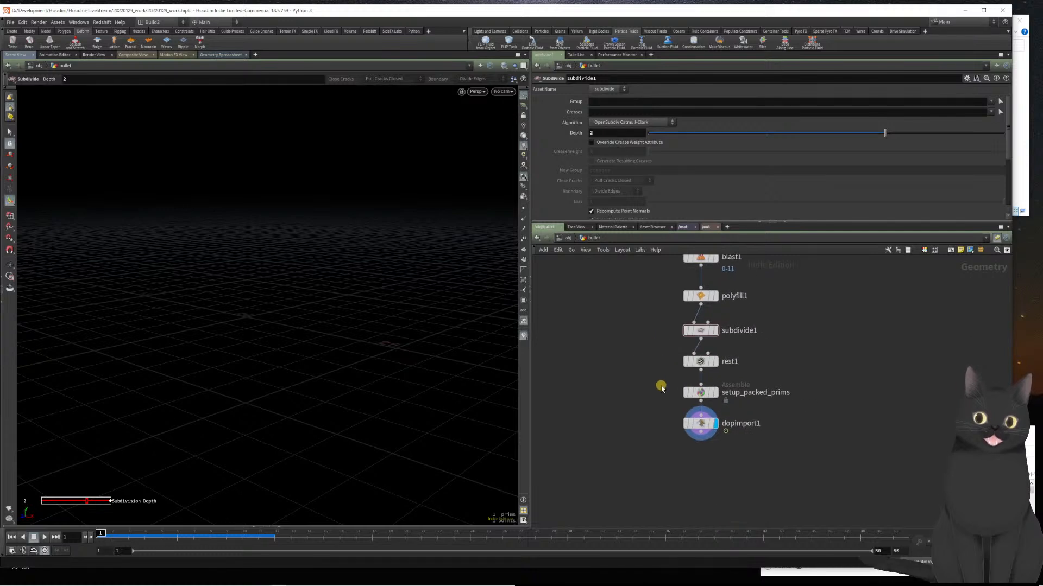
{"action": "left_click", "coordinate": [701, 424]}
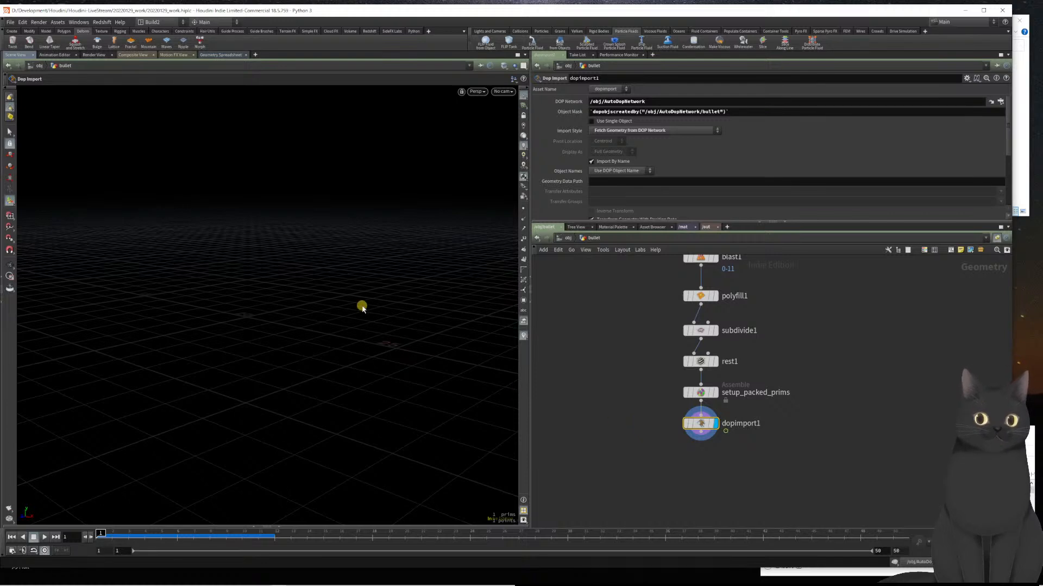
- Try to extract the bullet's imported geometry with the Extract tool while dopimport1 is selected
{"action": "left_click", "coordinate": [27, 32]}
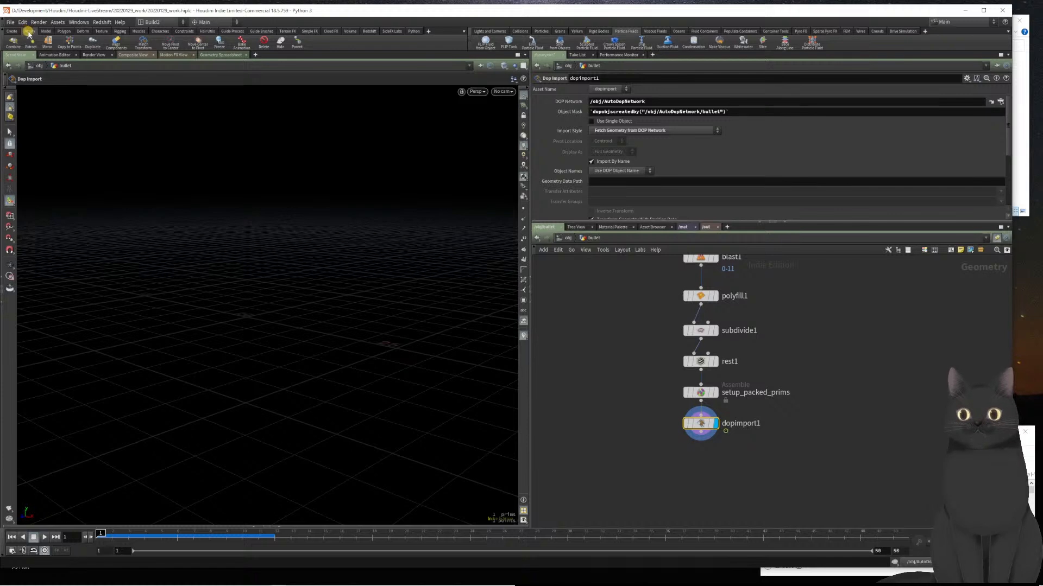
{"action": "left_click", "coordinate": [30, 42]}
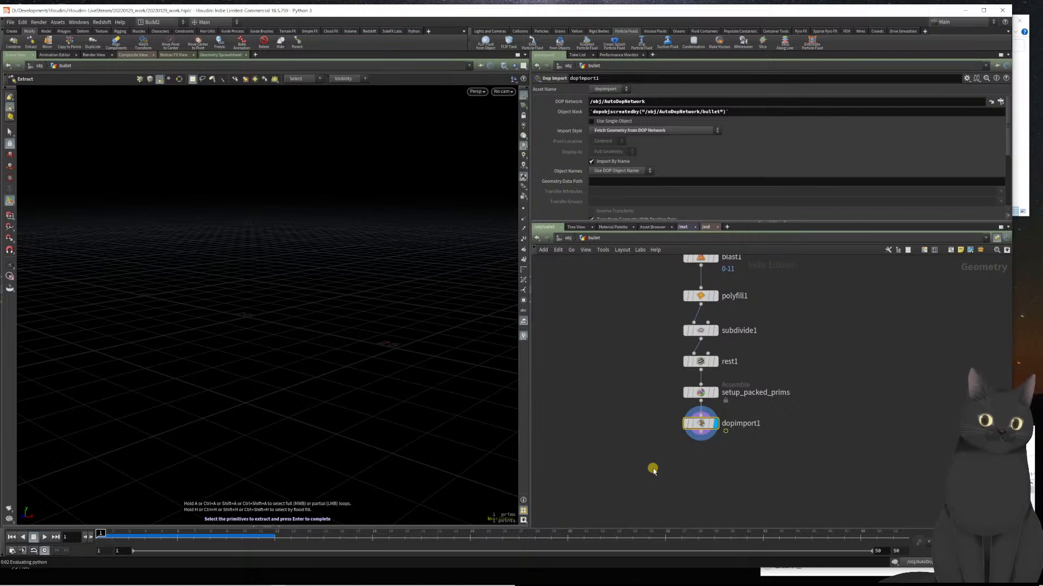
{"action": "key", "text": "u"}
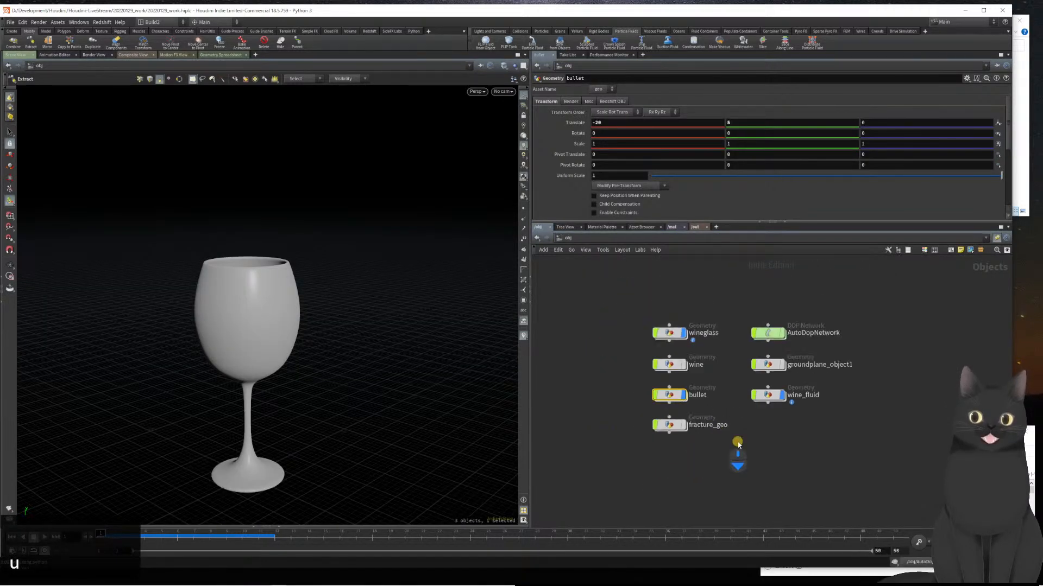
{"action": "double_click", "coordinate": [667, 395]}
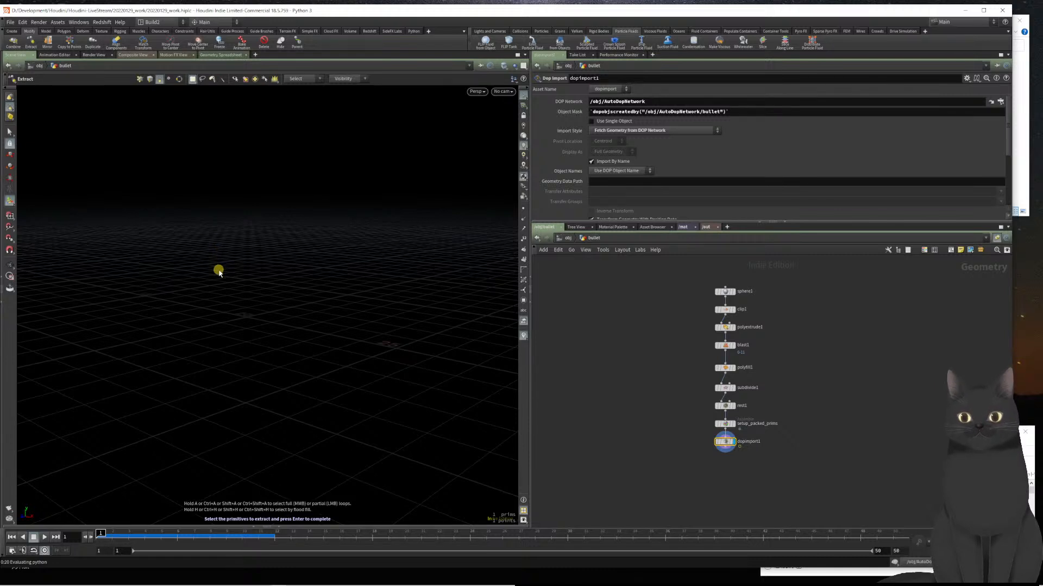
{"action": "key", "text": "Return"}
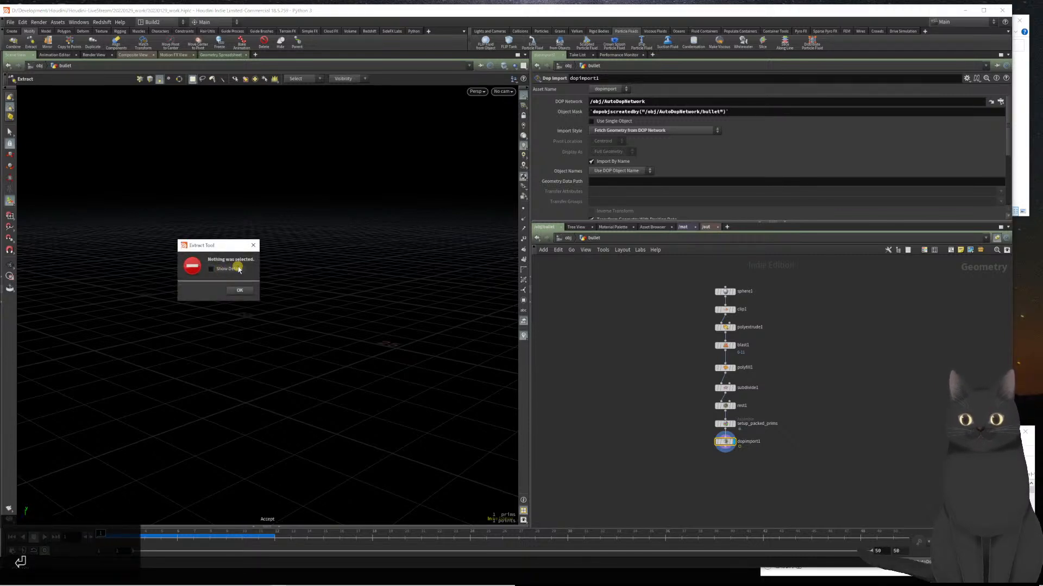
{"action": "left_click", "coordinate": [253, 246]}
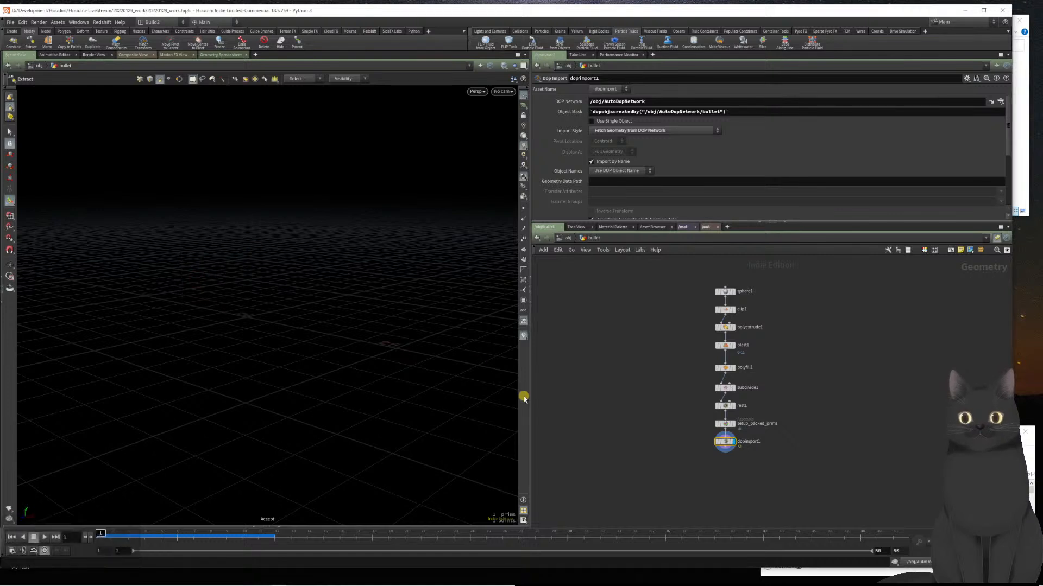
{"action": "left_click_drag", "start_coordinate": [630, 426], "coordinate": [752, 458]}
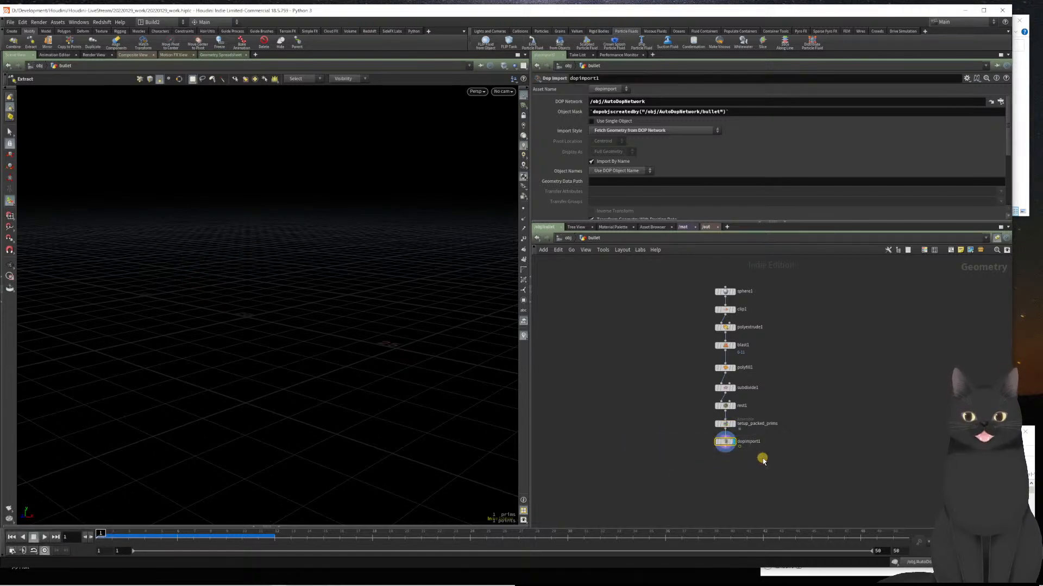
{"action": "left_click", "coordinate": [28, 43]}
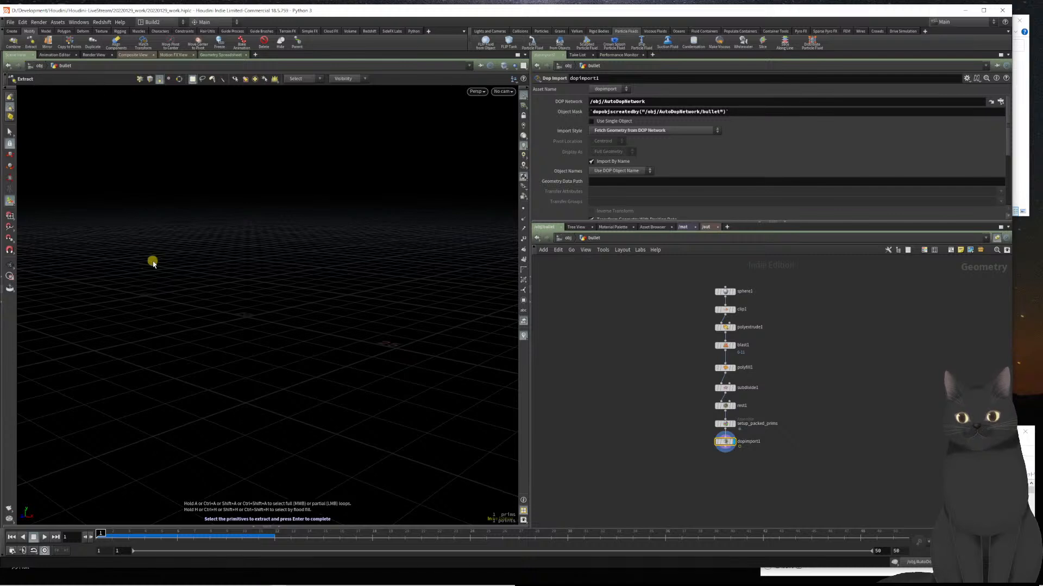
{"action": "key", "text": "Return"}
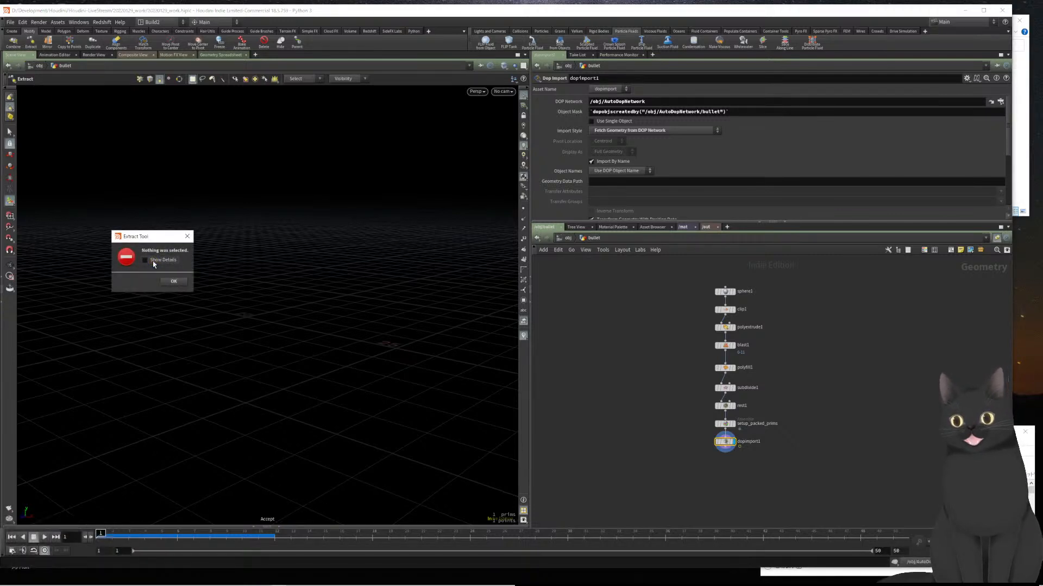
{"action": "key", "text": "Return"}
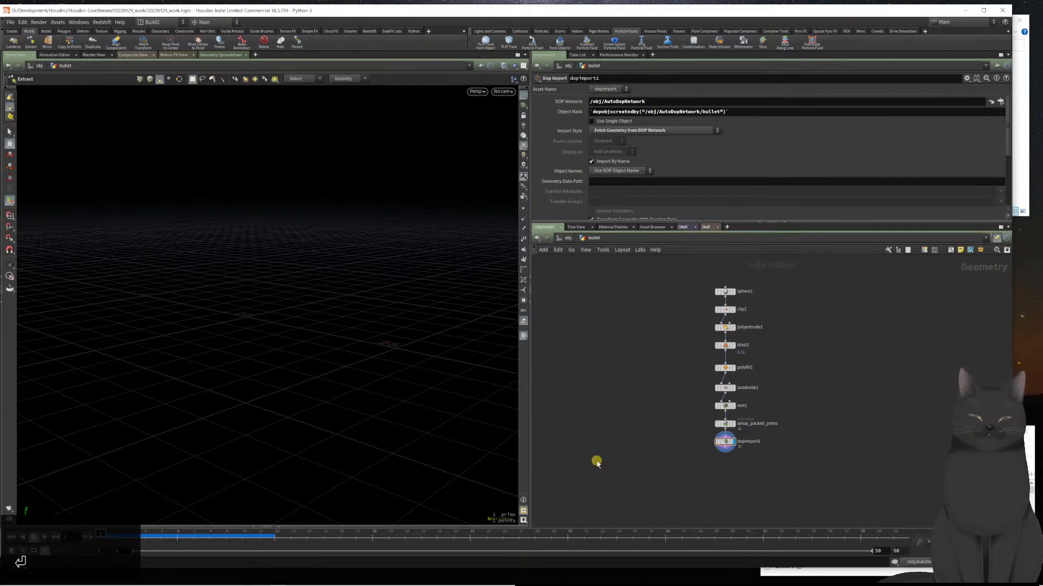
- Return to the object level and examine the bullet up close in the viewport
{"action": "key", "text": "u"}
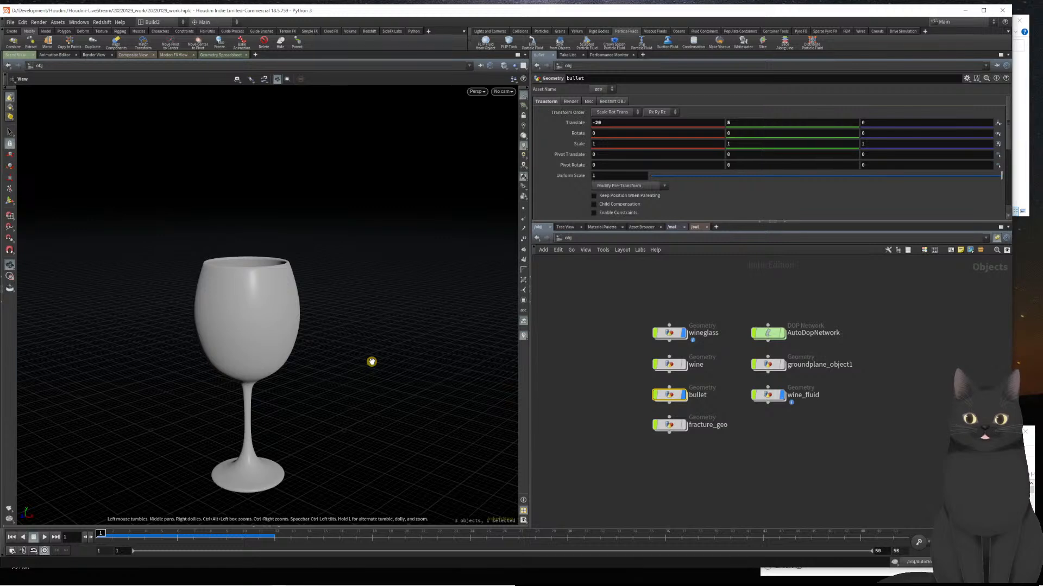
{"action": "key", "text": "h"}
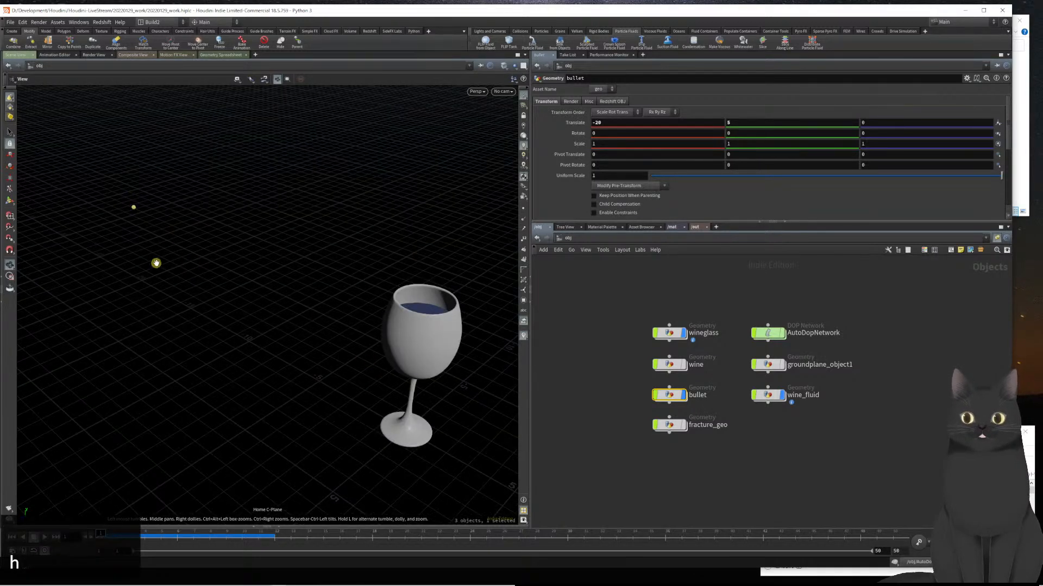
{"action": "left_click_drag", "start_coordinate": [156, 263], "coordinate": [179, 266]}
{"action": "middle_click_drag", "start_coordinate": [106, 240], "coordinate": [307, 303]}
{"action": "scroll", "coordinate": [161, 230], "scroll_direction": "up", "scroll_amount": 3}
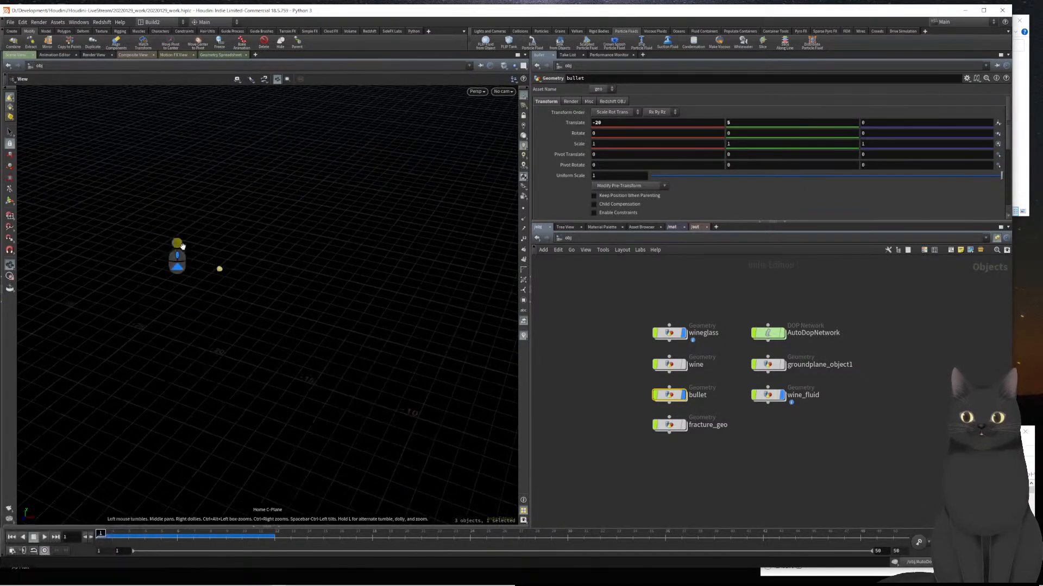
{"action": "middle_click_drag", "start_coordinate": [161, 230], "coordinate": [255, 282]}
{"action": "scroll", "coordinate": [158, 278], "scroll_direction": "up", "scroll_amount": 3}
{"action": "scroll", "coordinate": [158, 278], "scroll_direction": "up", "scroll_amount": 2}
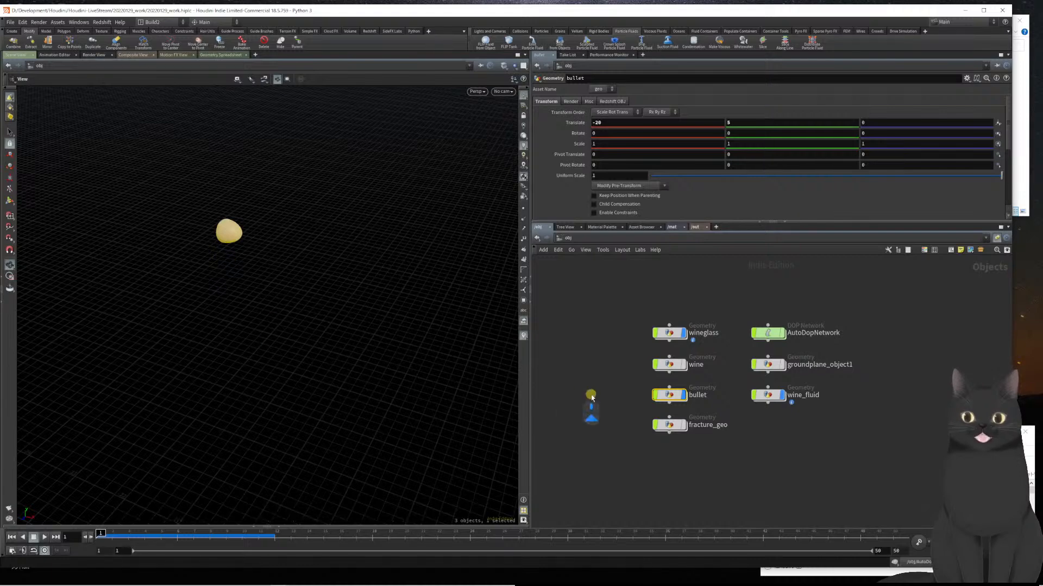
- Extract the simulated bullet's geometry from dopimport1 in the bullet network into a new object with the Extract tool
{"action": "double_click", "coordinate": [664, 397]}
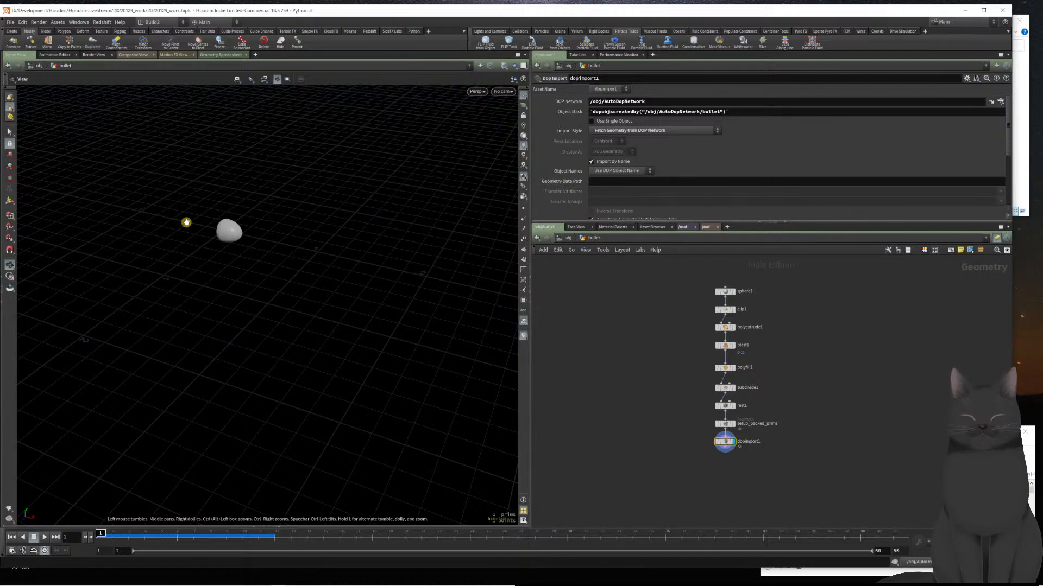
{"action": "key", "text": "n"}
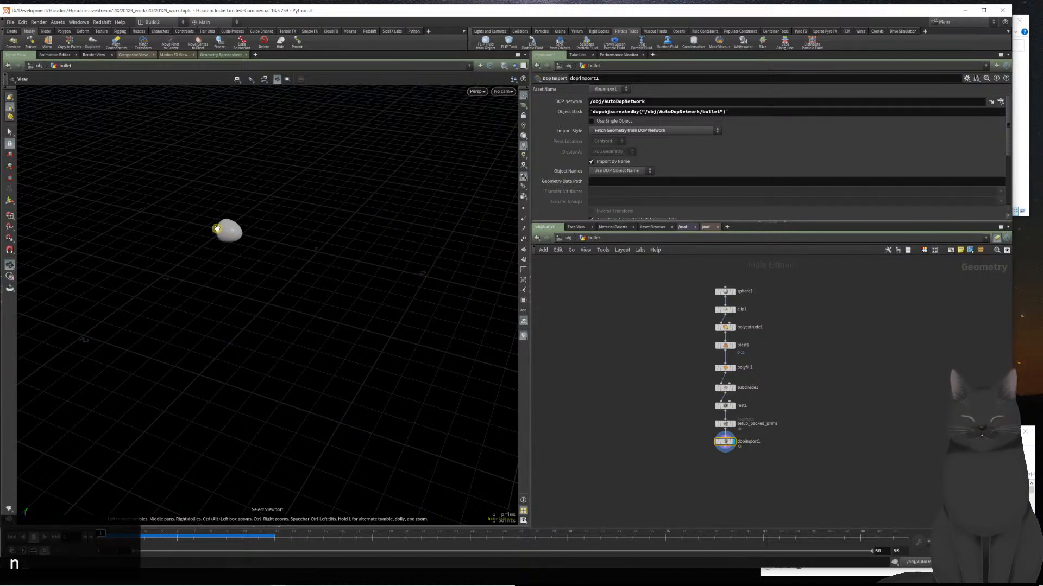
{"action": "key", "text": "s"}
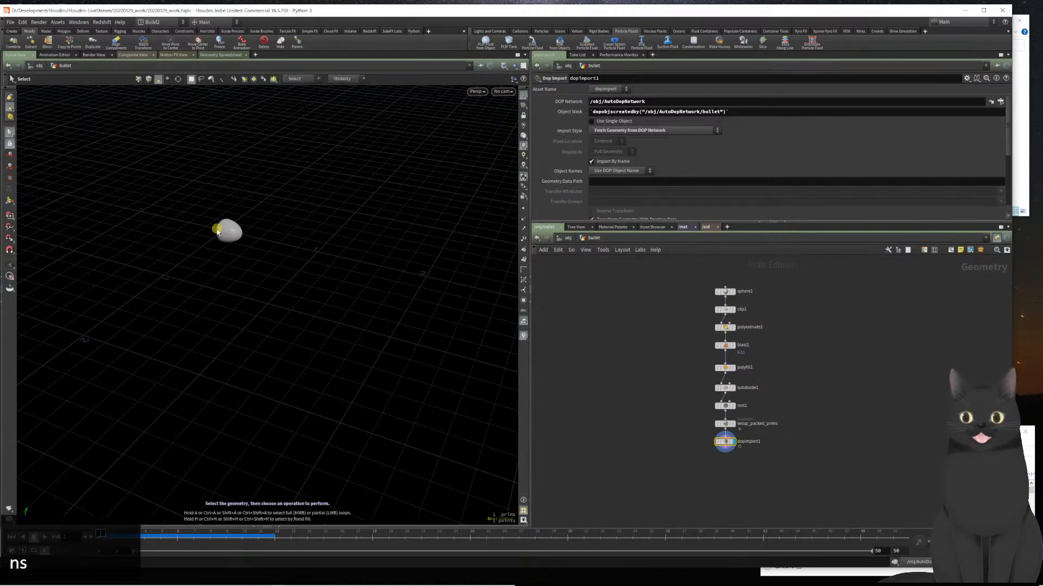
{"action": "left_click", "coordinate": [30, 46]}
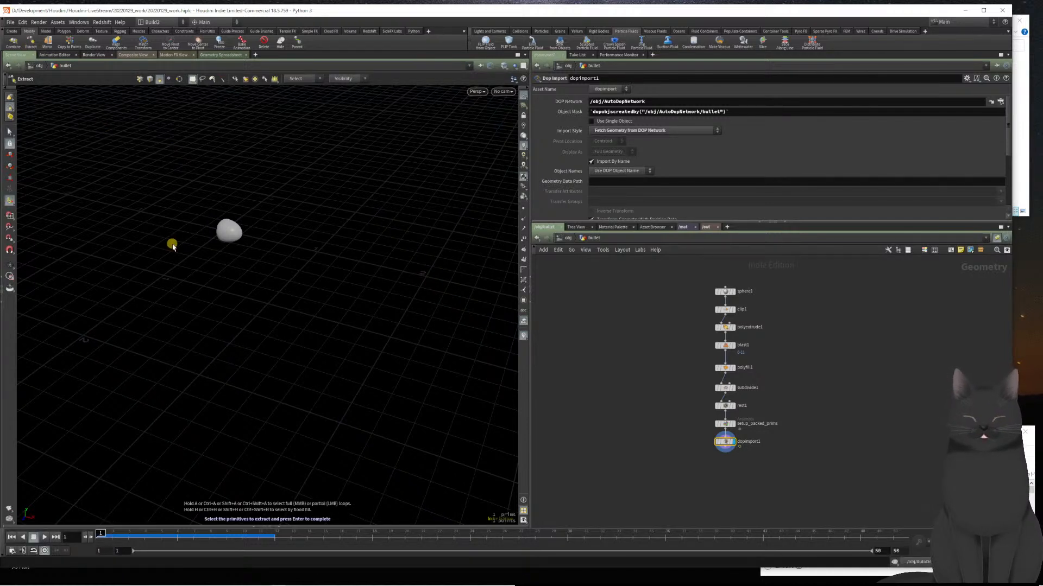
{"action": "key", "text": "n"}
{"action": "key", "text": "Return"}
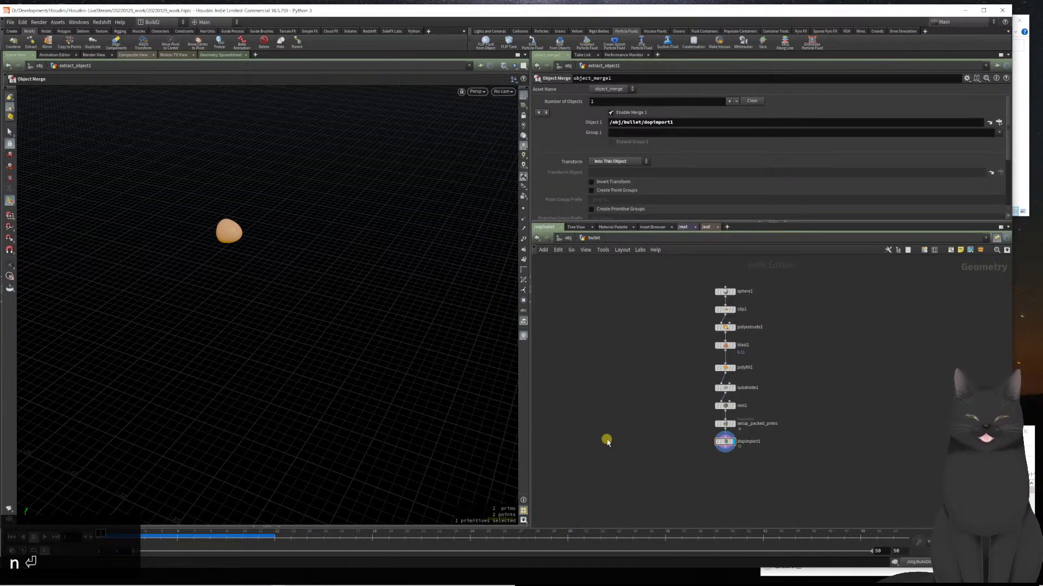
- Open the network of extract_object1 and frame the extracted bullet geometry in the viewport
{"action": "key", "text": "u"}
{"action": "left_click_drag", "start_coordinate": [672, 427], "coordinate": [615, 430]}
{"action": "double_click", "coordinate": [616, 429]}
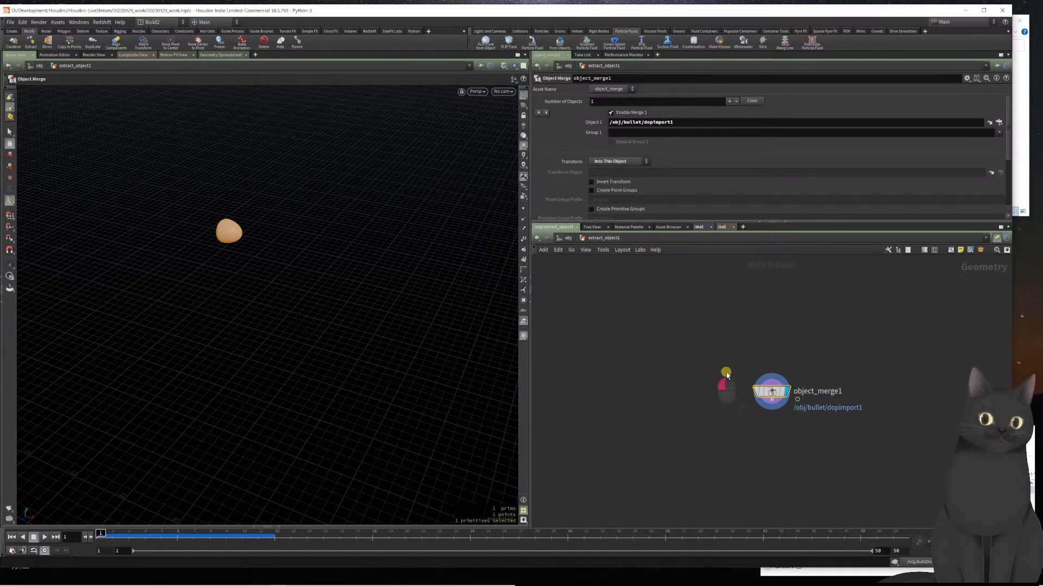
{"action": "middle_click_drag", "start_coordinate": [690, 434], "coordinate": [674, 396]}
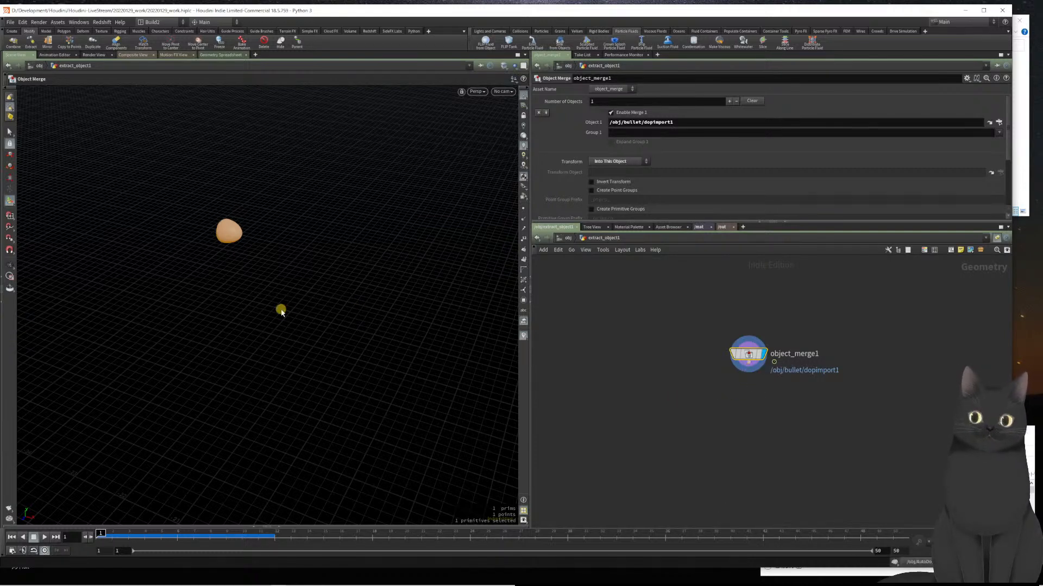
{"action": "key", "text": "h"}
{"action": "key", "text": "h"}
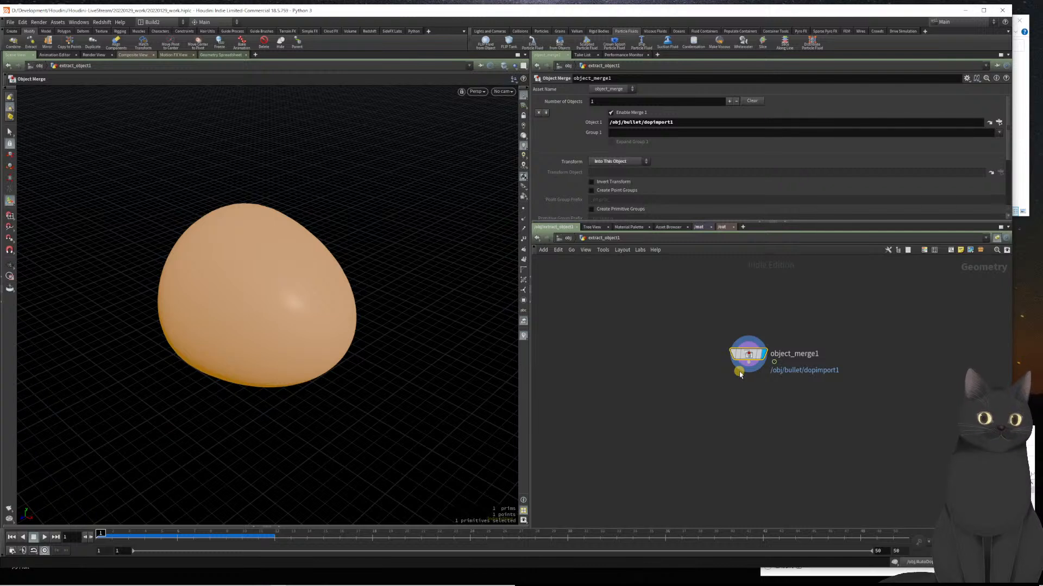
- Copy the retime1 node from the wineglass network into the network of extract_object1
{"action": "key", "text": "u"}
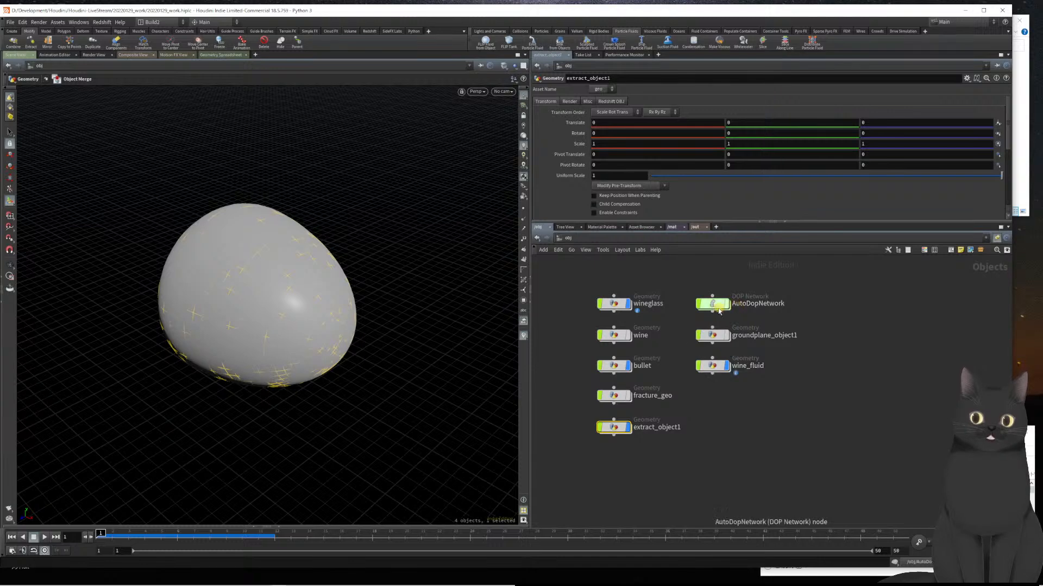
{"action": "double_click", "coordinate": [616, 309]}
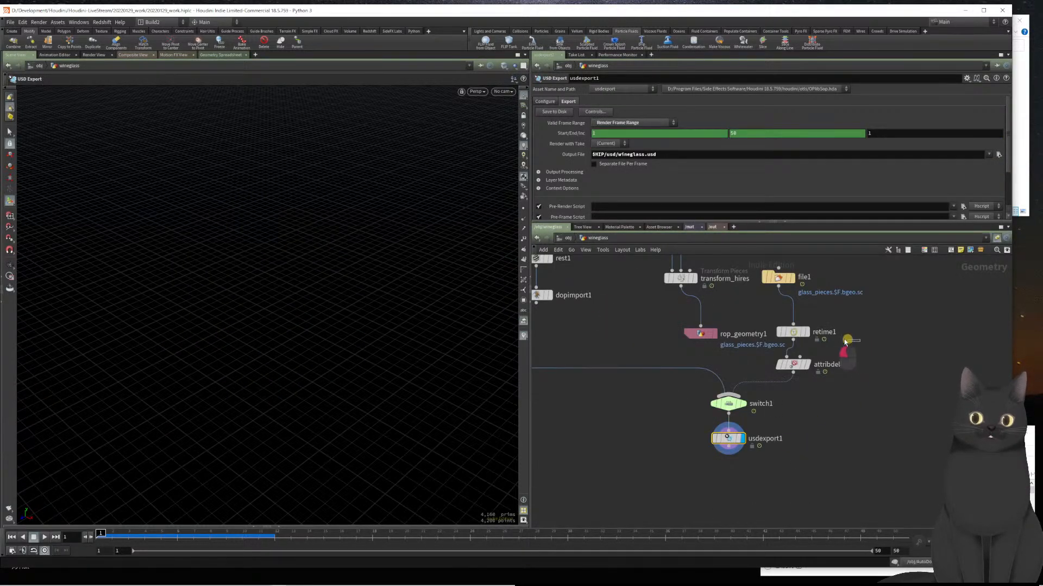
{"action": "left_click", "coordinate": [793, 332]}
{"action": "key", "text": "ctrl+c"}
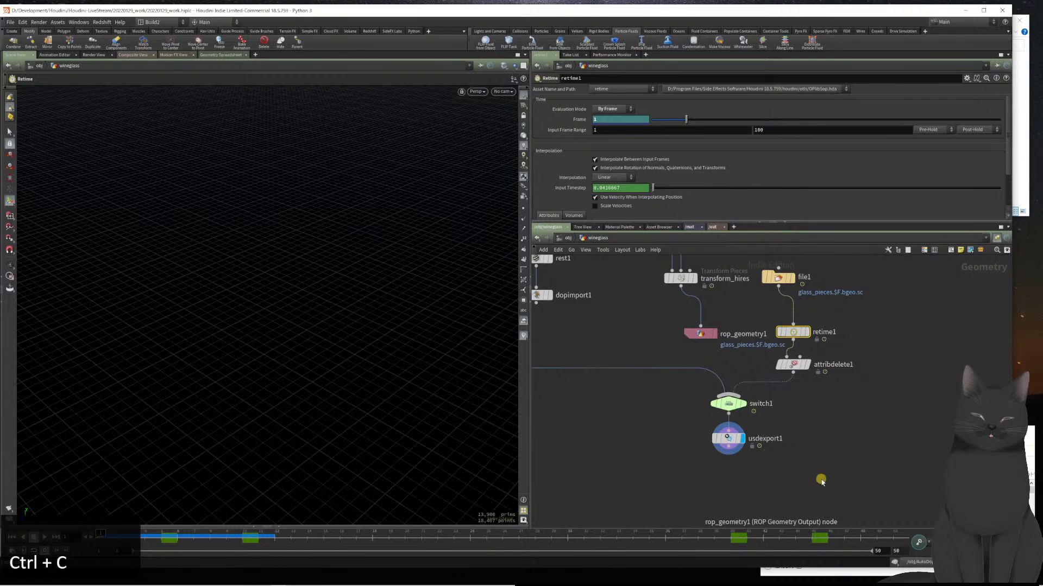
{"action": "key", "text": "u"}
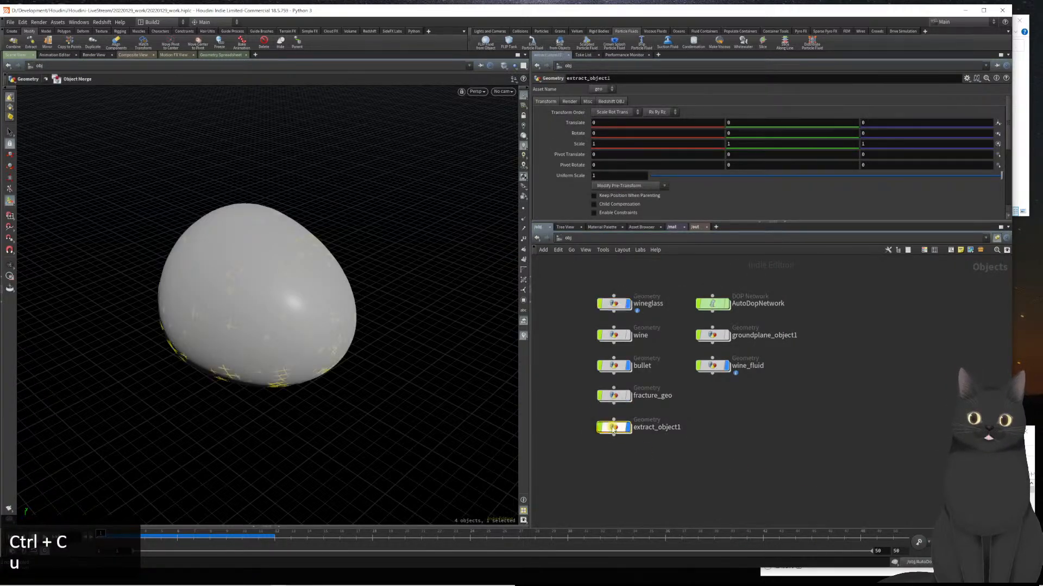
{"action": "double_click", "coordinate": [611, 427]}
{"action": "key", "text": "ctrl+v"}
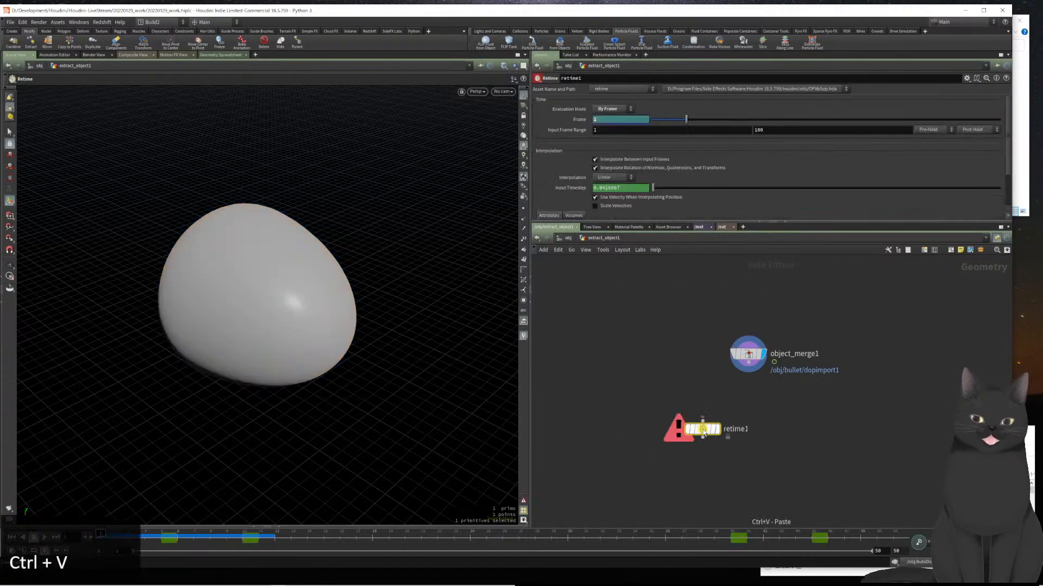
- Connect object_merge1 to the pasted retime1 node and display the retimed result
{"action": "left_click_drag", "start_coordinate": [701, 430], "coordinate": [754, 411]}
{"action": "left_click_drag", "start_coordinate": [753, 375], "coordinate": [748, 413]}
{"action": "key", "text": "r"}
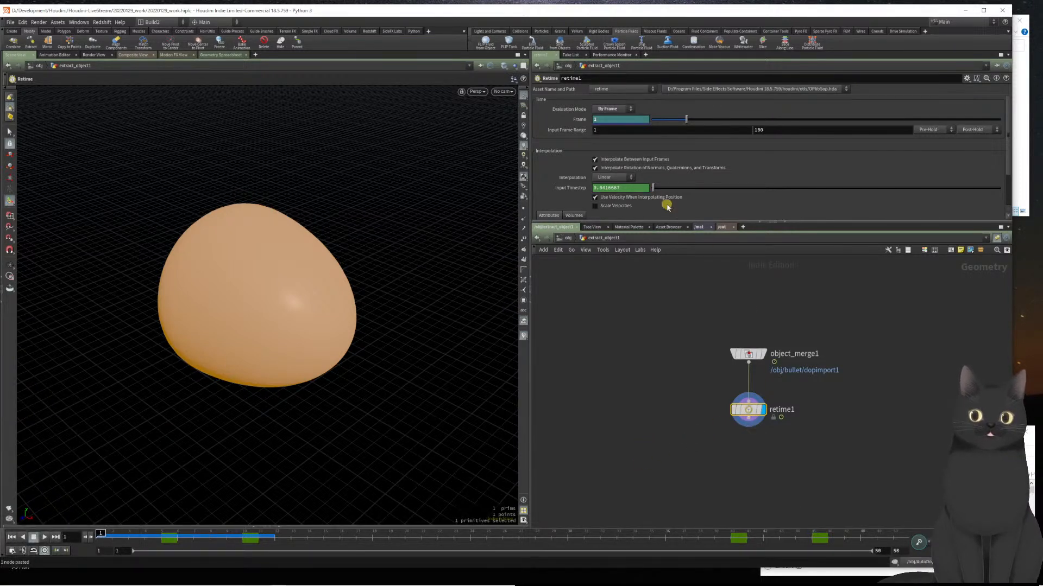
- Show retime1's Frame curve in an enlarged Animation Editor and delete its last keyframe at frame 45
{"action": "left_click", "coordinate": [615, 121], "text": "shift"}
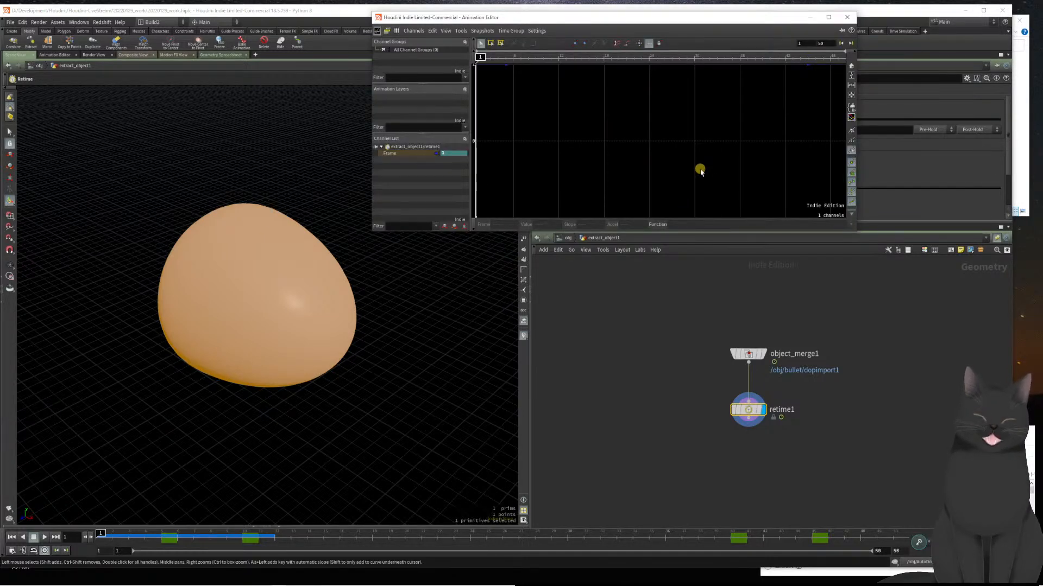
{"action": "key", "text": "h"}
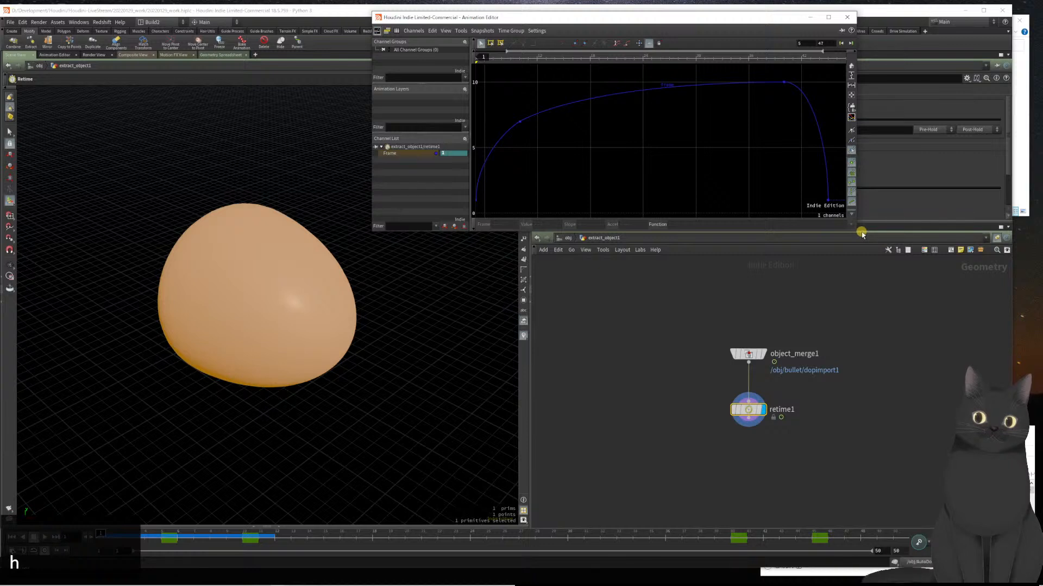
{"action": "left_click_drag", "start_coordinate": [856, 232], "coordinate": [919, 463]}
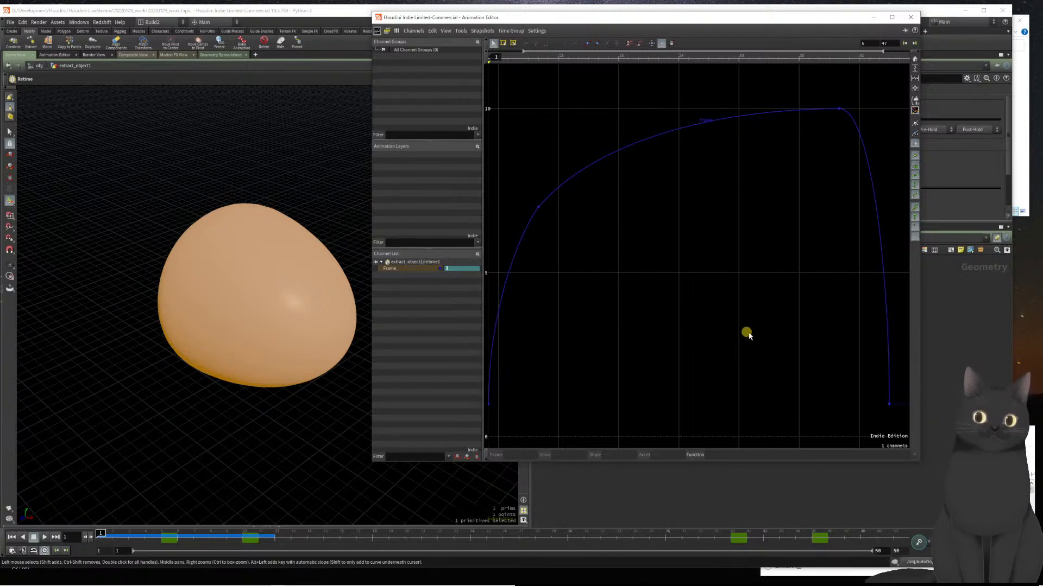
{"action": "scroll", "coordinate": [757, 342], "scroll_direction": "down", "scroll_amount": 3}
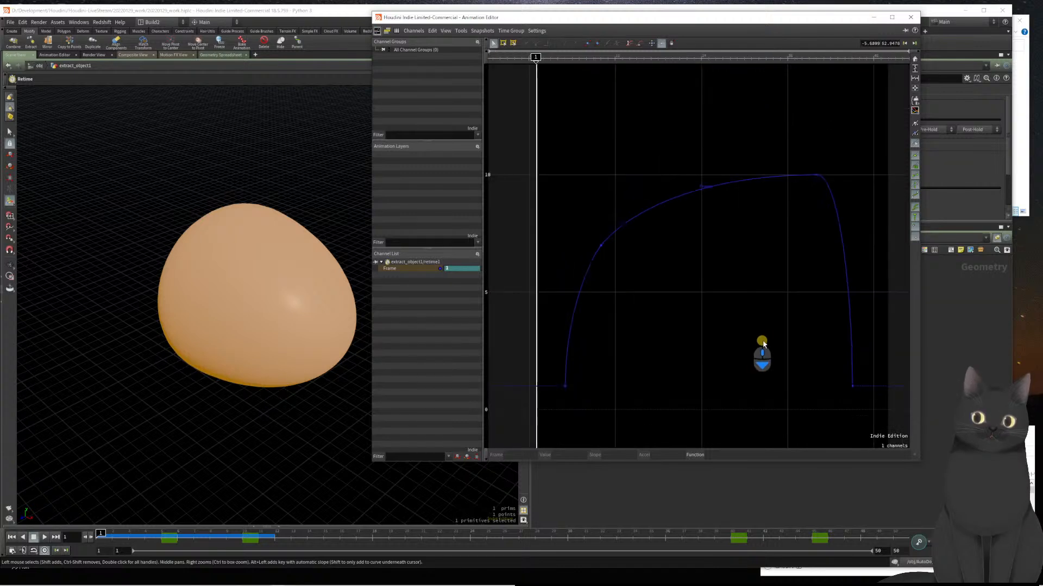
{"action": "middle_click_drag", "start_coordinate": [757, 336], "coordinate": [712, 335]}
{"action": "left_click_drag", "start_coordinate": [742, 342], "coordinate": [855, 426]}
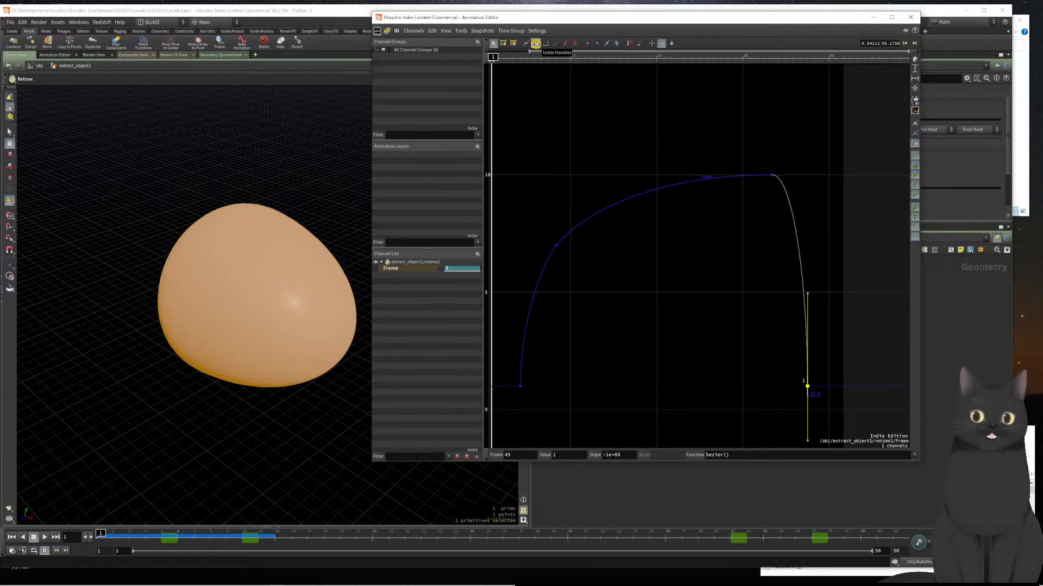
{"action": "key", "text": "Delete"}
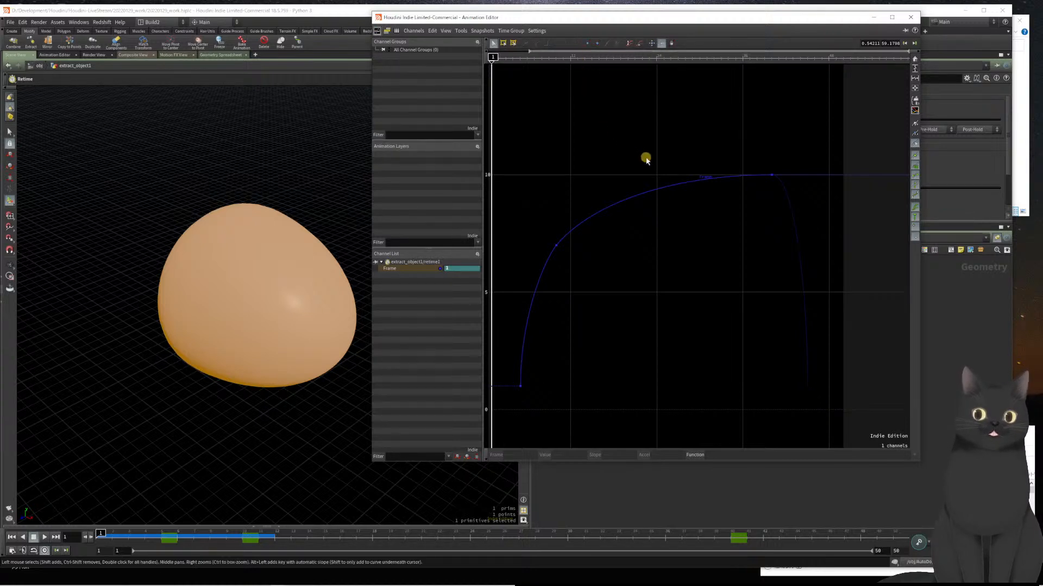
- Check the remaining keys of the Frame curve, save the scene and close the Animation Editor
{"action": "left_click_drag", "start_coordinate": [503, 139], "coordinate": [808, 381]}
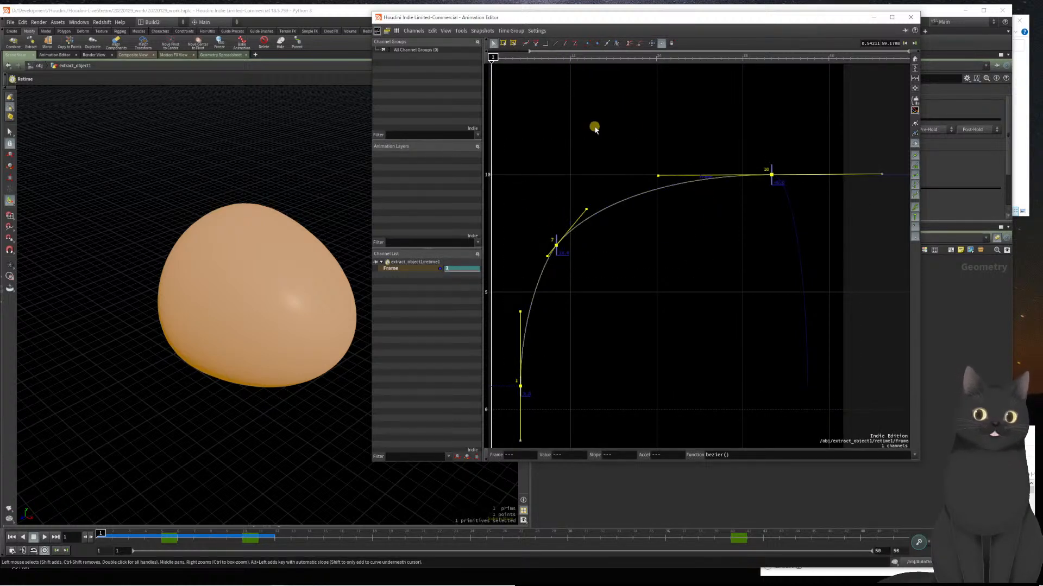
{"action": "left_click", "coordinate": [593, 129]}
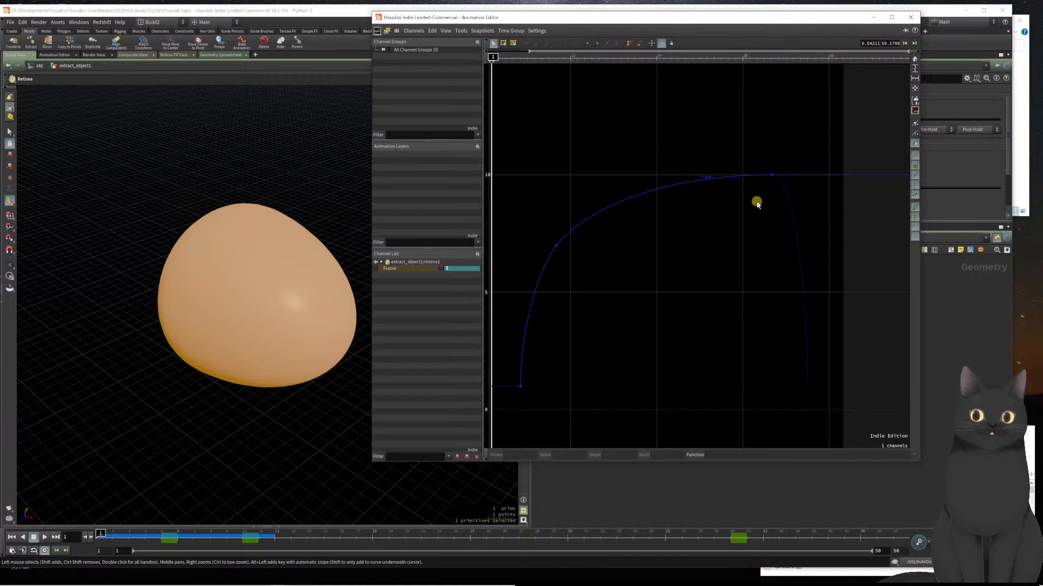
{"action": "key", "text": "ctrl+s"}
{"action": "left_click", "coordinate": [913, 18]}
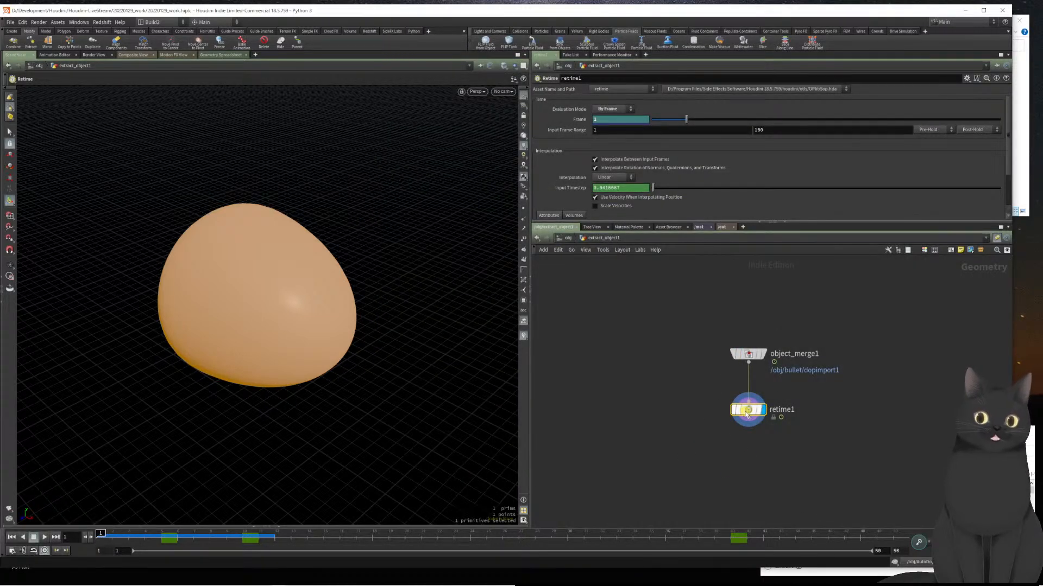
{"action": "left_click", "coordinate": [741, 447]}
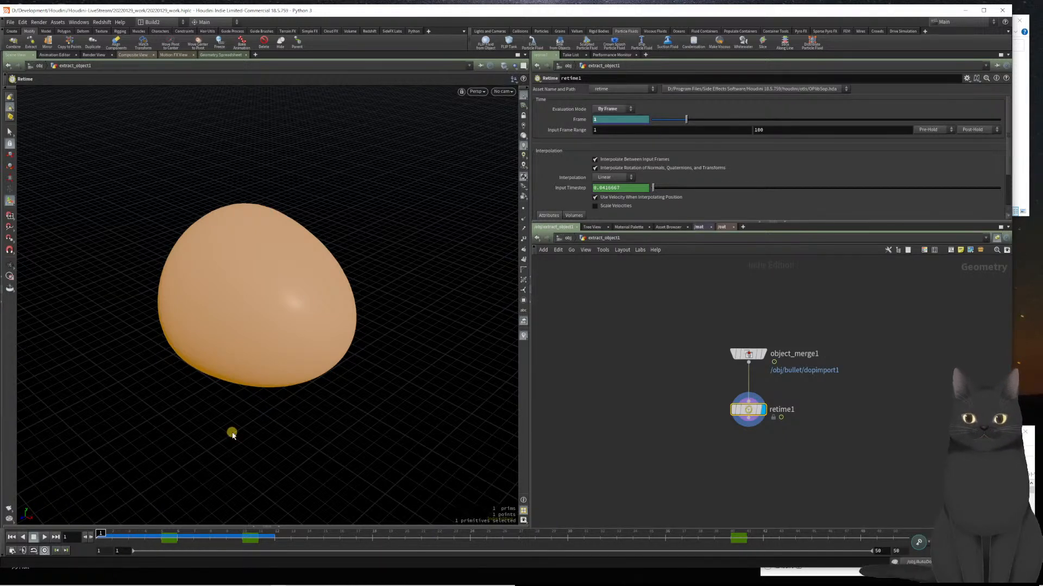
- Examine the retimed bullet's motion from farther away by stepping through the frames
{"action": "scroll", "coordinate": [248, 415], "scroll_direction": "down", "scroll_amount": 5}
{"action": "scroll", "coordinate": [248, 413], "scroll_direction": "down", "scroll_amount": 1}
{"action": "key", "text": "h"}
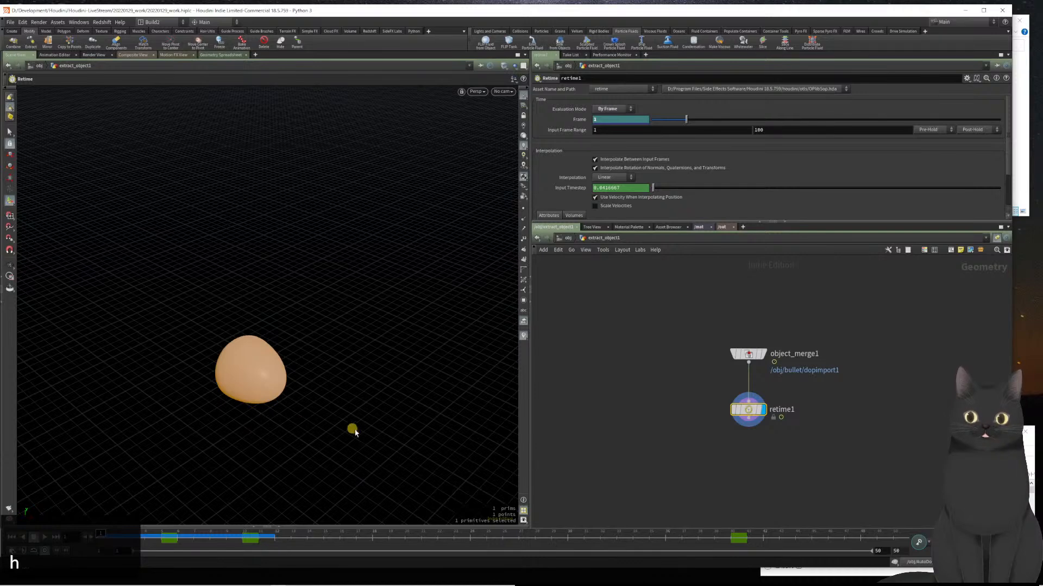
{"action": "key", "text": "h"}
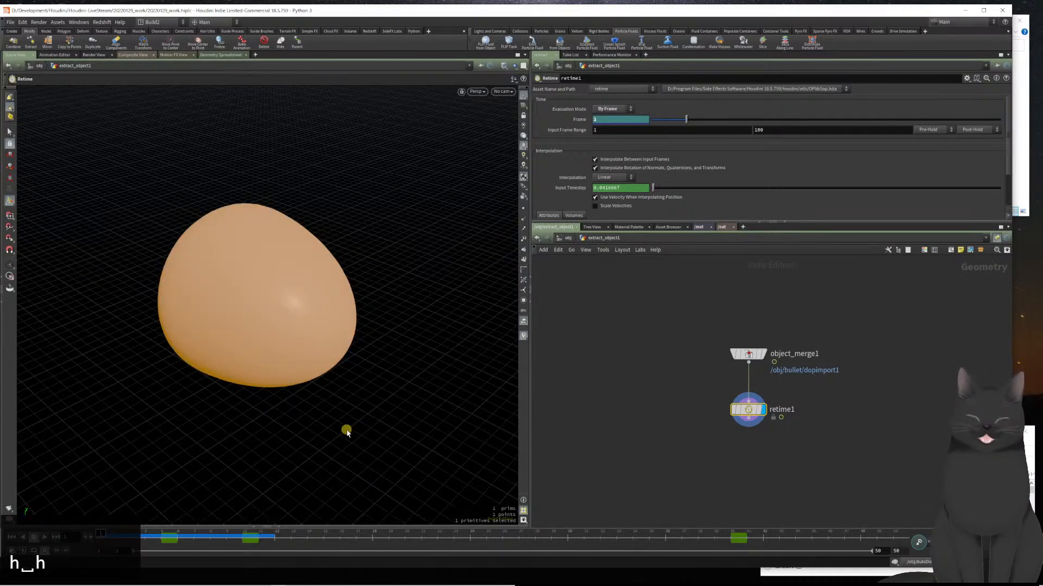
{"action": "scroll", "coordinate": [347, 430], "scroll_direction": "down", "scroll_amount": 2}
{"action": "right_click_drag", "start_coordinate": [346, 429], "coordinate": [7, 375]}
{"action": "middle_click_drag", "start_coordinate": [391, 405], "coordinate": [307, 307]}
{"action": "right_click_drag", "start_coordinate": [417, 421], "coordinate": [221, 391]}
{"action": "middle_click_drag", "start_coordinate": [387, 423], "coordinate": [279, 365]}
{"action": "scroll", "coordinate": [561, 414], "scroll_direction": "down", "scroll_amount": 2}
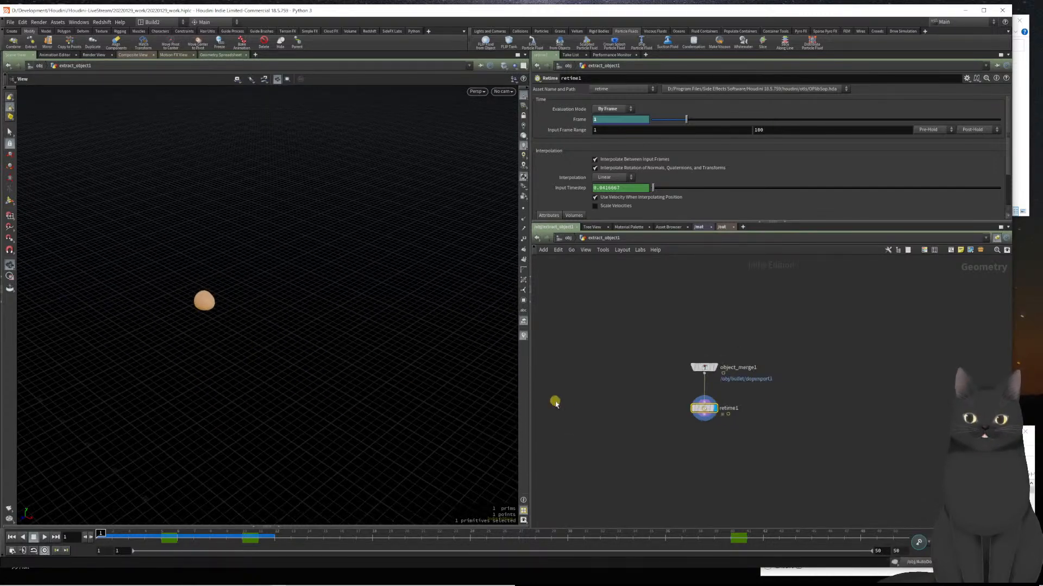
{"action": "right_click_drag", "start_coordinate": [468, 413], "coordinate": [249, 373]}
{"action": "middle_click_drag", "start_coordinate": [311, 390], "coordinate": [190, 335]}
{"action": "middle_click_drag", "start_coordinate": [341, 432], "coordinate": [194, 343]}
{"action": "middle_click_drag", "start_coordinate": [299, 402], "coordinate": [235, 374]}
{"action": "key", "text": "Return"}
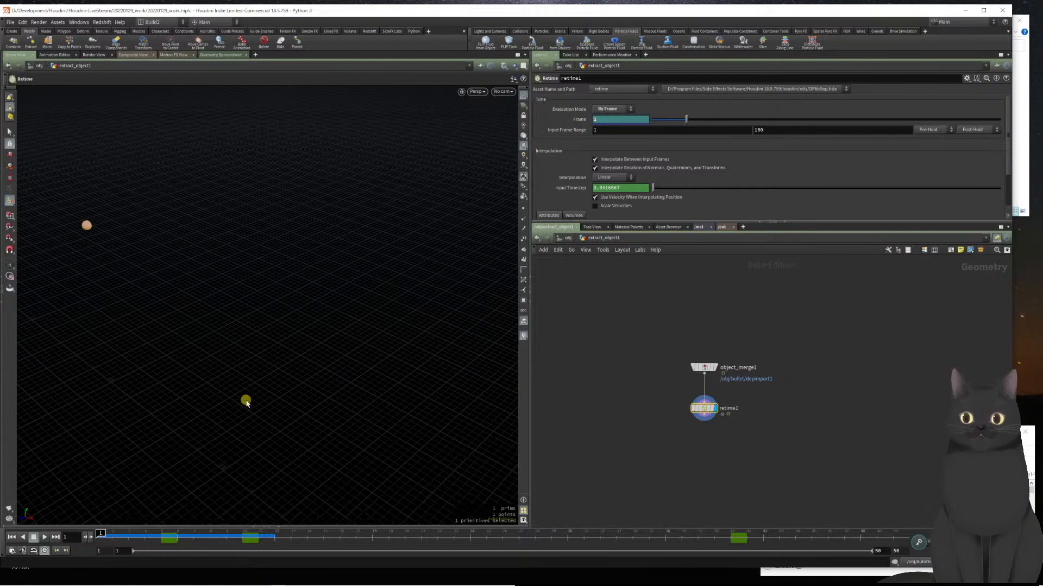
{"action": "key", "text": "Left"}
{"action": "key", "text": "Left"}
{"action": "key", "text": "Left"}
{"action": "key", "text": "Left"}
{"action": "key", "text": "Left"}
{"action": "key", "text": "Left"}
{"action": "key", "text": "Left"}
{"action": "key", "text": "Left"}
{"action": "key", "text": "Left"}
{"action": "key", "text": "Left"}
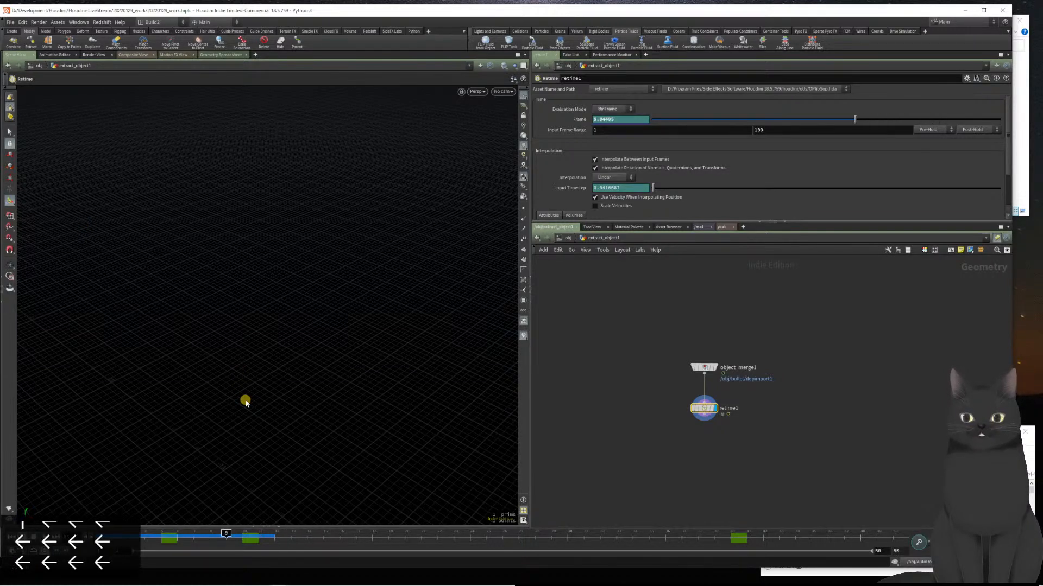
{"action": "key", "text": "Right"}
{"action": "key", "text": "Right"}
{"action": "key", "text": "Right"}
{"action": "key", "text": "Left"}
{"action": "key", "text": "Escape"}
- Compare the bullet's position between frames 4 and 6 from a distant, lower viewing angle
{"action": "scroll", "coordinate": [246, 402], "scroll_direction": "down", "scroll_amount": 10}
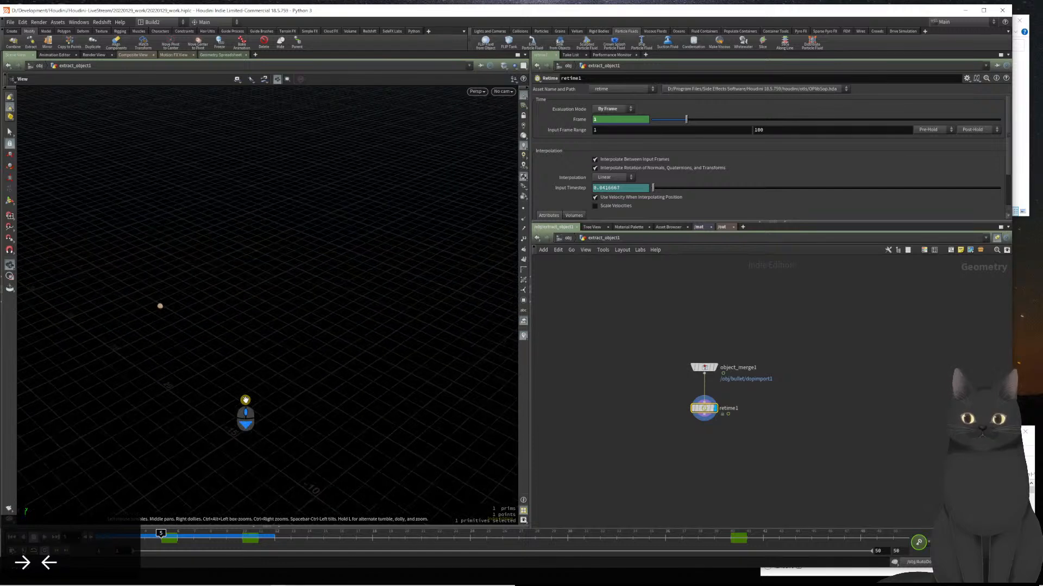
{"action": "scroll", "coordinate": [246, 401], "scroll_direction": "down", "scroll_amount": 2, "text": "alt"}
{"action": "left_click_drag", "start_coordinate": [246, 401], "coordinate": [295, 391], "text": "alt"}
{"action": "key", "text": "Left"}
{"action": "key", "text": "Right"}
{"action": "key", "text": "Right"}
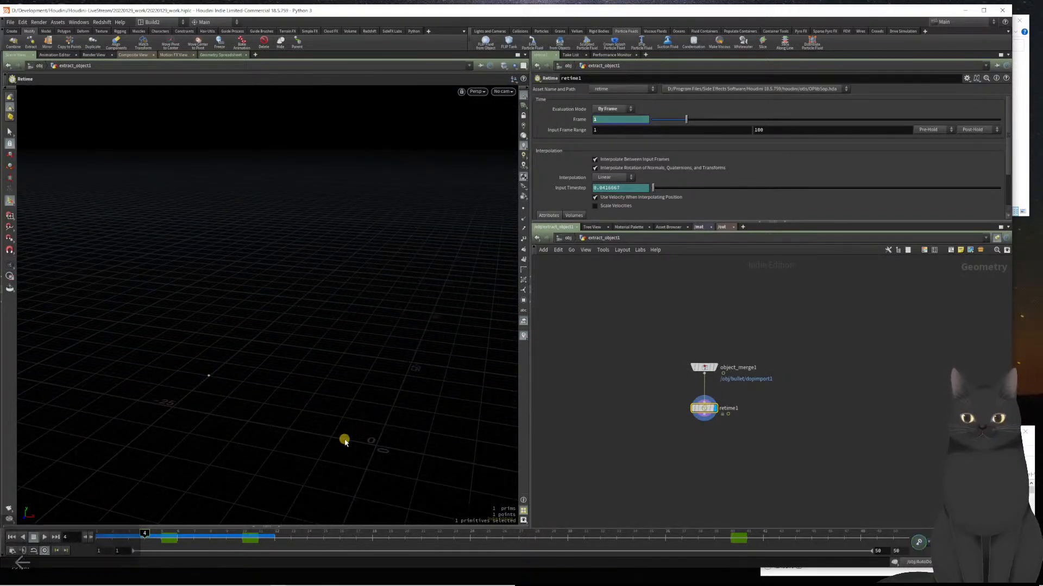
{"action": "key", "text": "Left"}
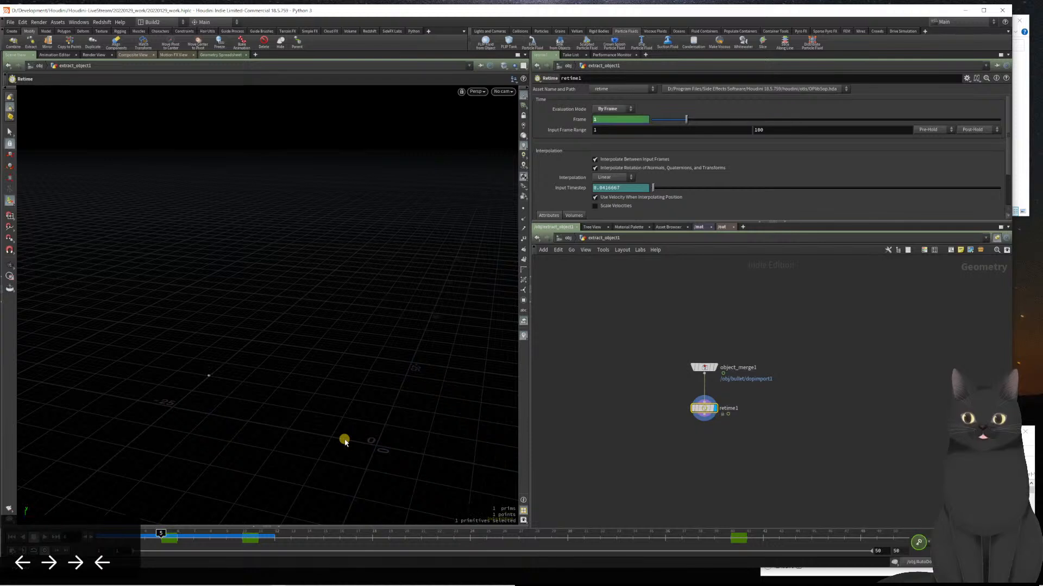
{"action": "key", "text": "Right"}
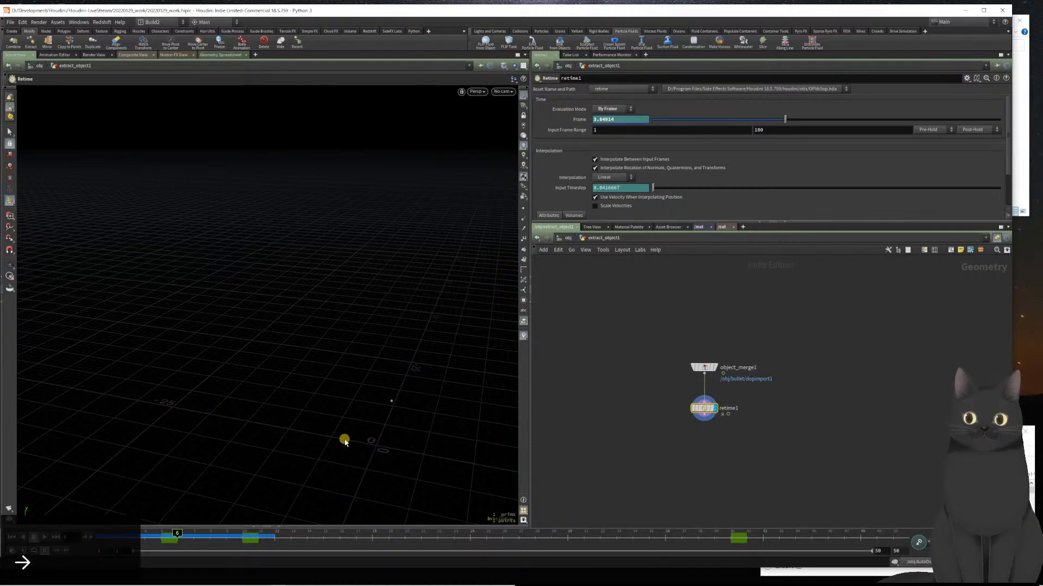
{"action": "key", "text": "Left"}
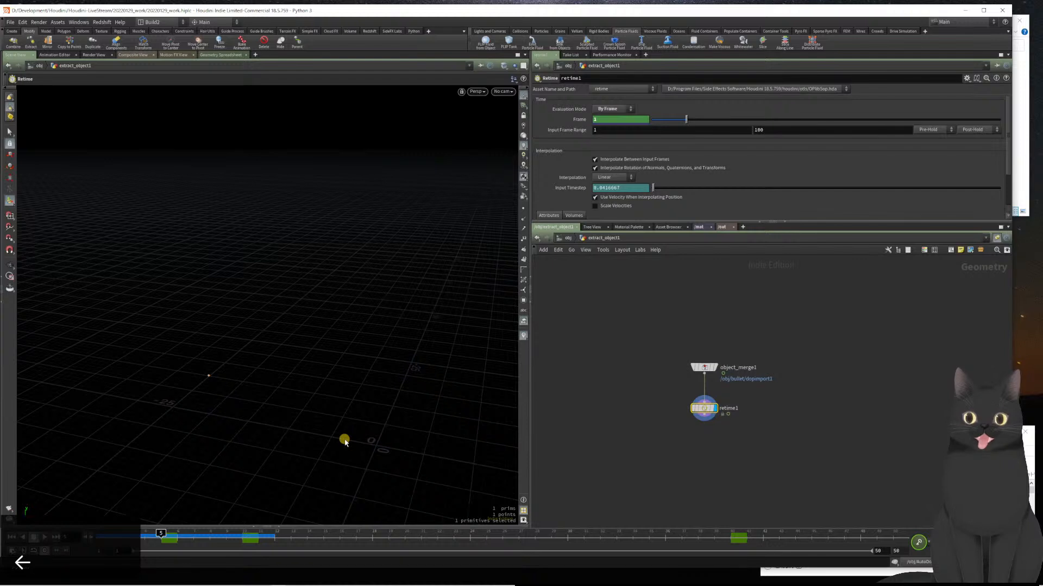
{"action": "key", "text": "Right"}
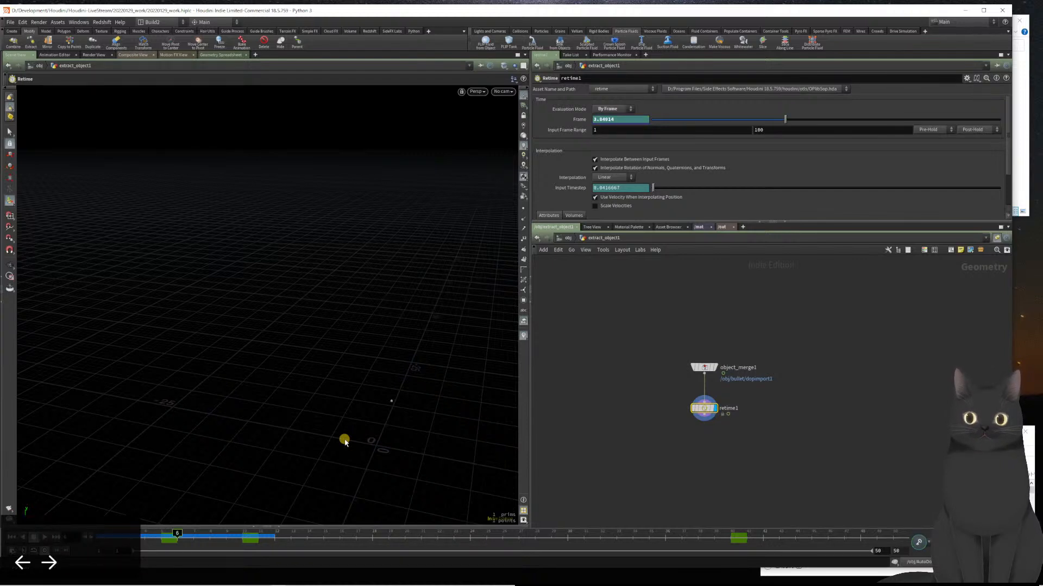
- Step through the retimed bullet's motion from the early frames to frame 50, checking how its position and Frame value progress
{"action": "key", "text": "Left"}
{"action": "key", "text": "Left"}
{"action": "key", "text": "Right"}
{"action": "key", "text": "Right"}
{"action": "key", "text": "Right"}
{"action": "key", "text": "Right"}
{"action": "key", "text": "Right"}
{"action": "key", "text": "Right"}
{"action": "key", "text": "Up"}
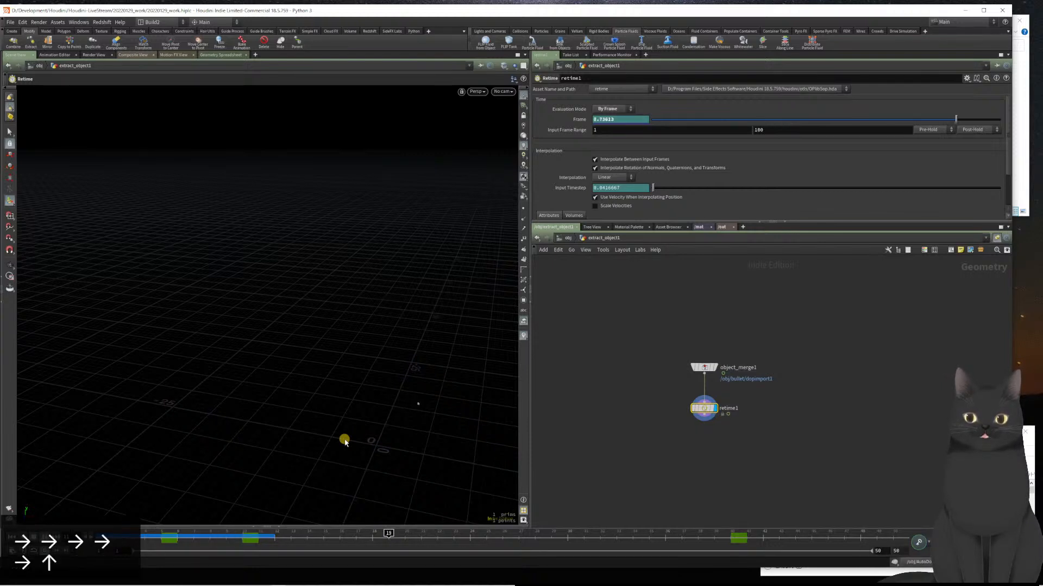
{"action": "key", "text": "Left"}
{"action": "key", "text": "Right"}
{"action": "key", "text": "Right"}
{"action": "key", "text": "Right"}
{"action": "key", "text": "Right"}
{"action": "key", "text": "Right"}
{"action": "key", "text": "Right"}
{"action": "key", "text": "Right"}
{"action": "key", "text": "Right"}
{"action": "key", "text": "Right"}
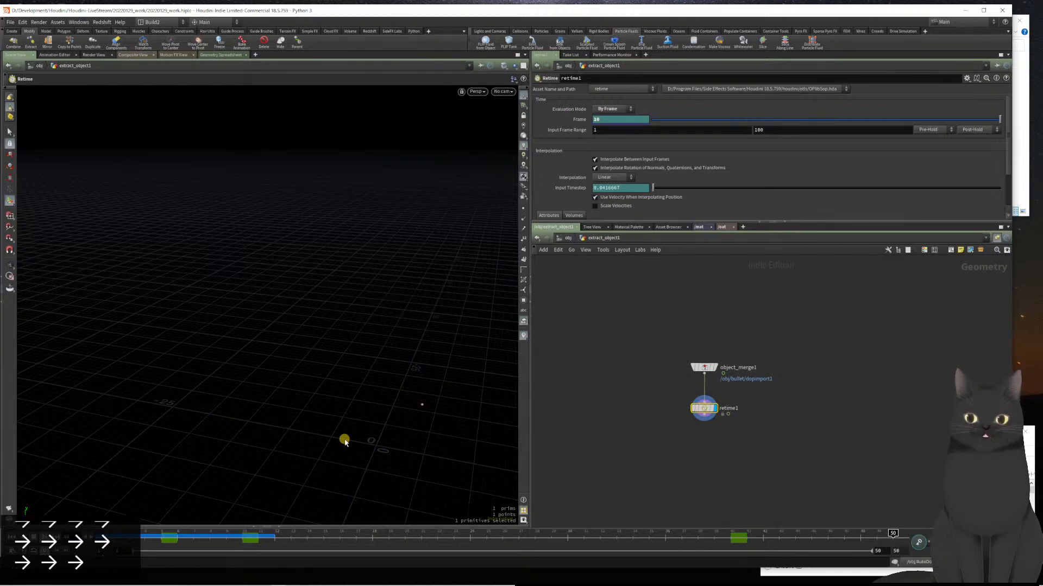
{"action": "key", "text": "Left"}
{"action": "key", "text": "ctrl+Left"}
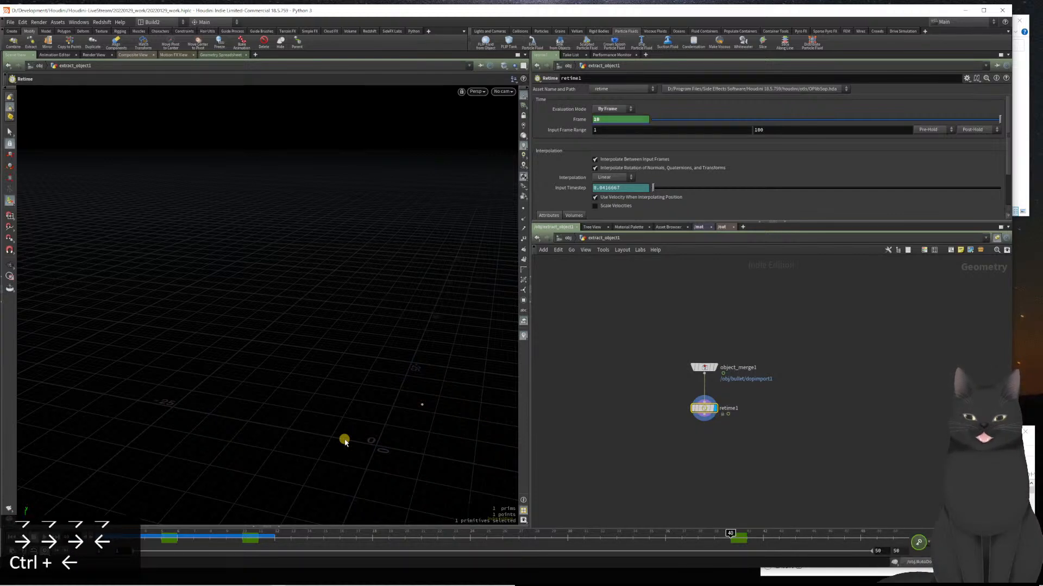
- Play back the bullet's retimed motion and return to frame 1
{"action": "key", "text": "Up"}
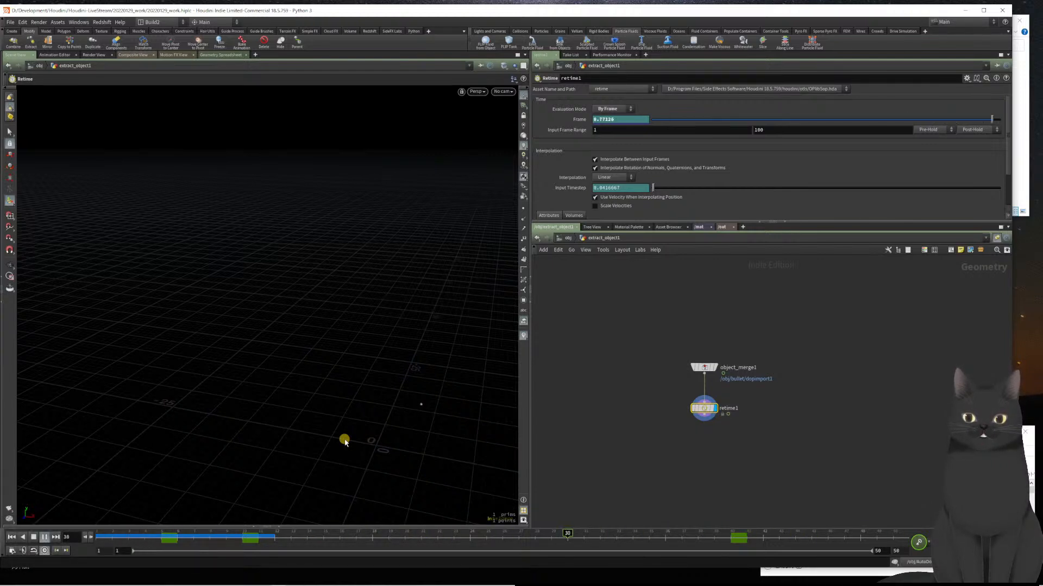
{"action": "key", "text": "ctrl+Left"}
{"action": "key", "text": "ctrl+Left"}
{"action": "key", "text": "ctrl+Left"}
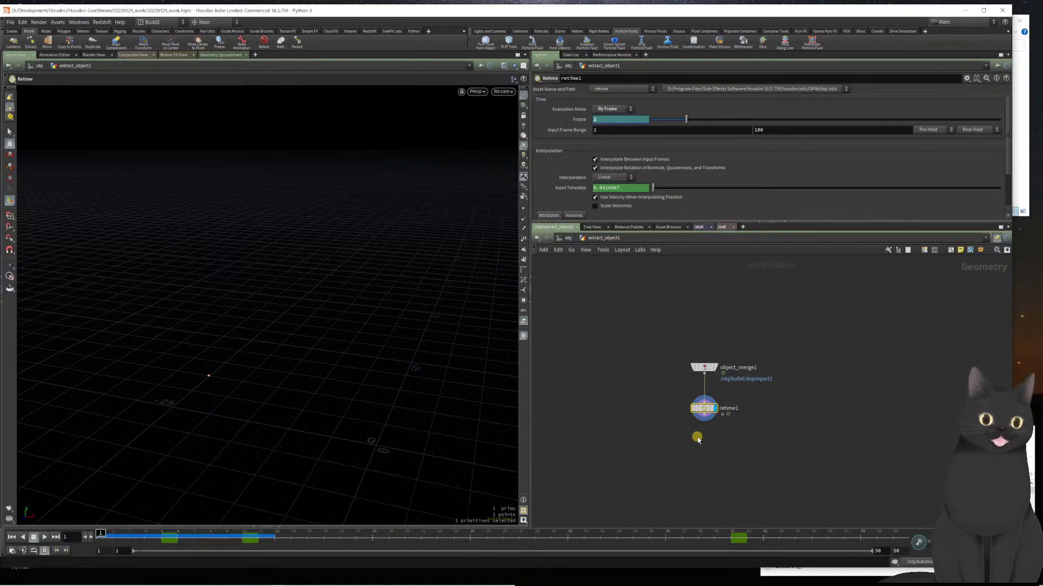
- Add a USD Export node after retime1 and make it the displayed node
{"action": "scroll", "coordinate": [711, 429], "scroll_direction": "up", "scroll_amount": 4}
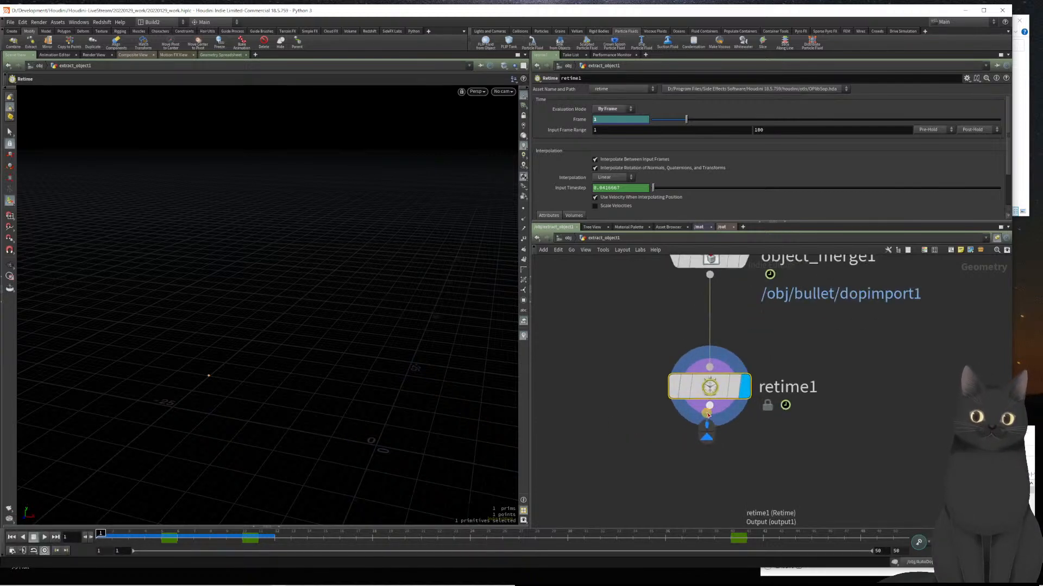
{"action": "key", "text": "Tab"}
{"action": "type", "text": "usdex"}
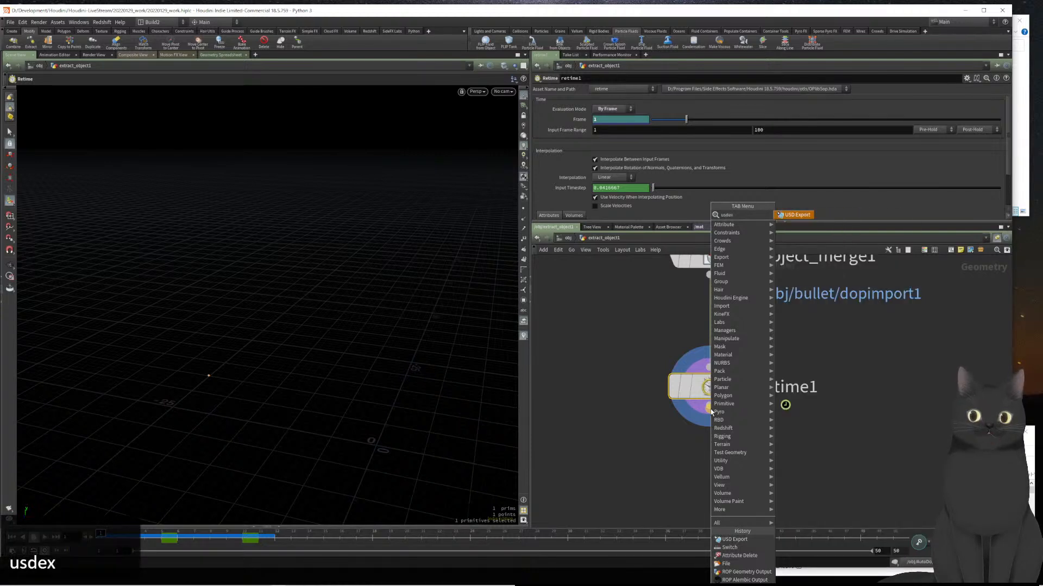
{"action": "key", "text": "Return"}
{"action": "key", "text": "Return"}
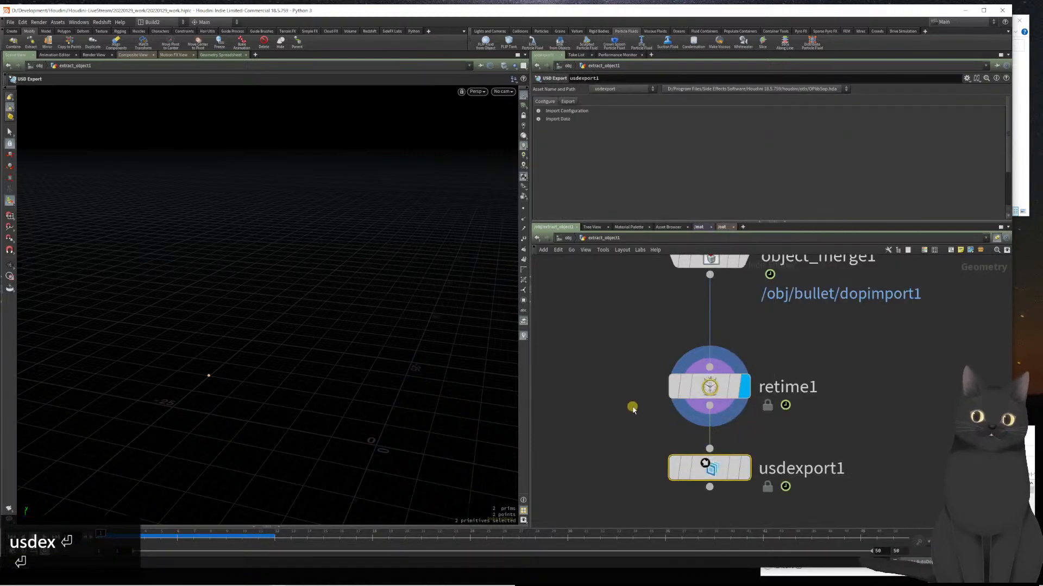
{"action": "scroll", "coordinate": [629, 413], "scroll_direction": "down", "scroll_amount": 2}
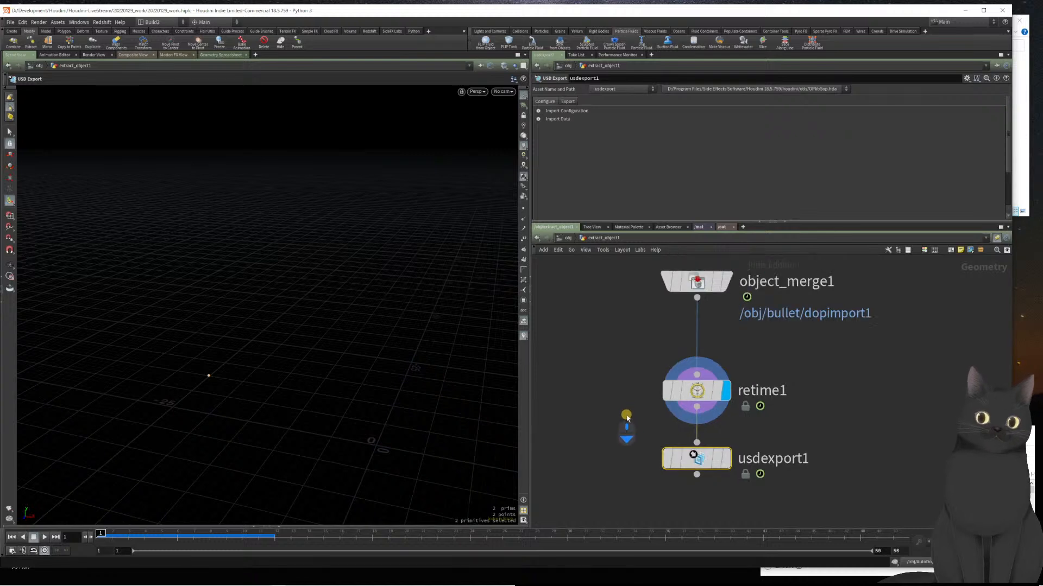
{"action": "middle_click_drag", "start_coordinate": [624, 421], "coordinate": [619, 354]}
{"action": "mouse_move", "coordinate": [682, 394]}
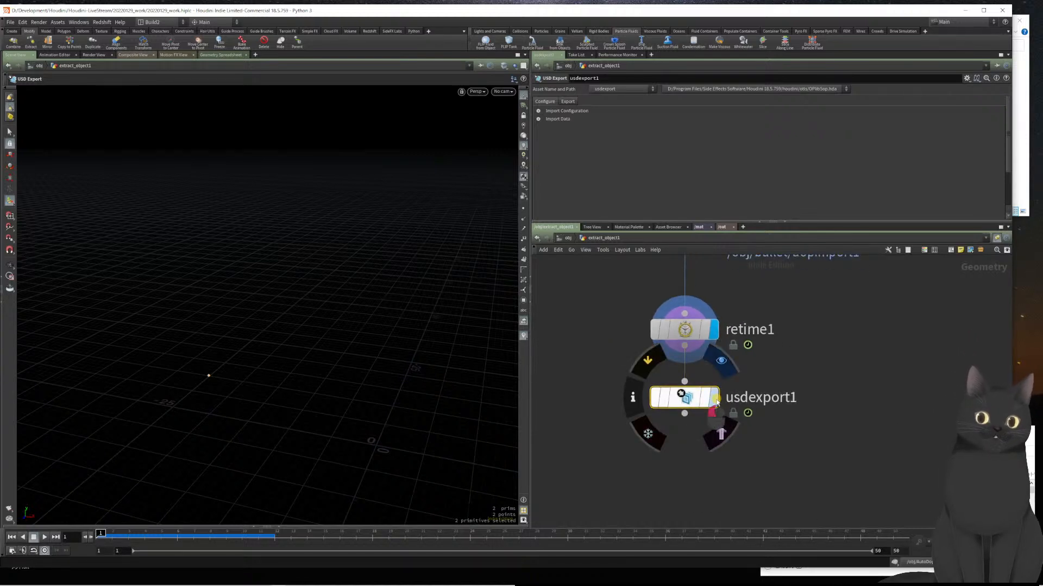
{"action": "left_click", "coordinate": [715, 399]}
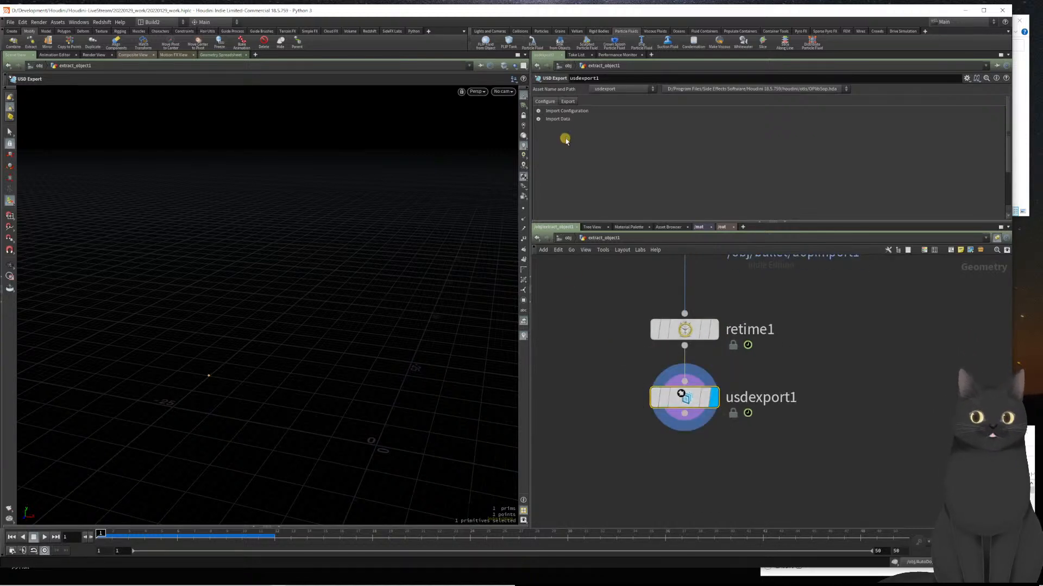
- Set the USD export's valid frame range to Render Frame Range
{"action": "left_click", "coordinate": [568, 102]}
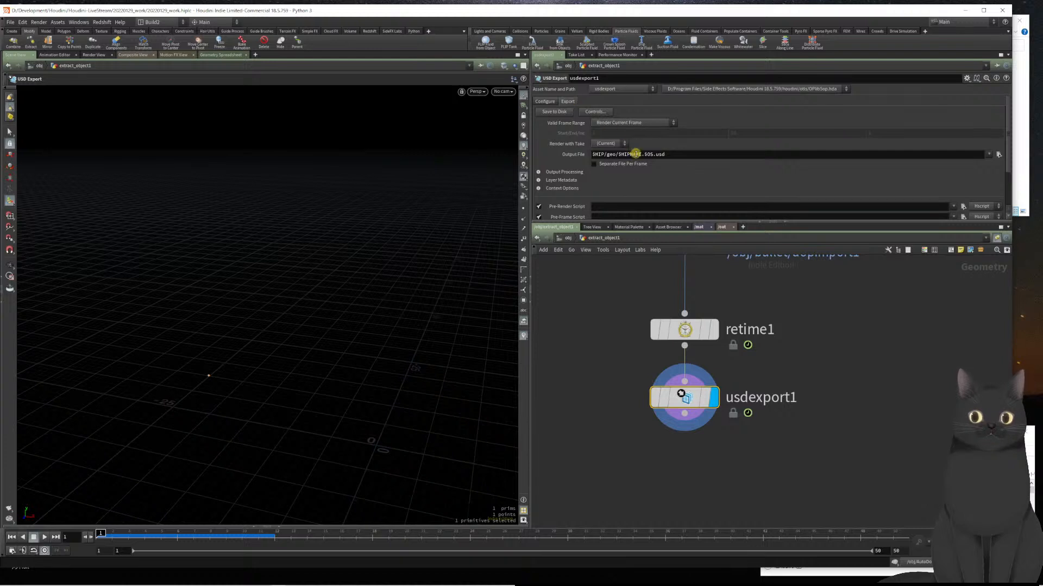
{"action": "left_click", "coordinate": [600, 125]}
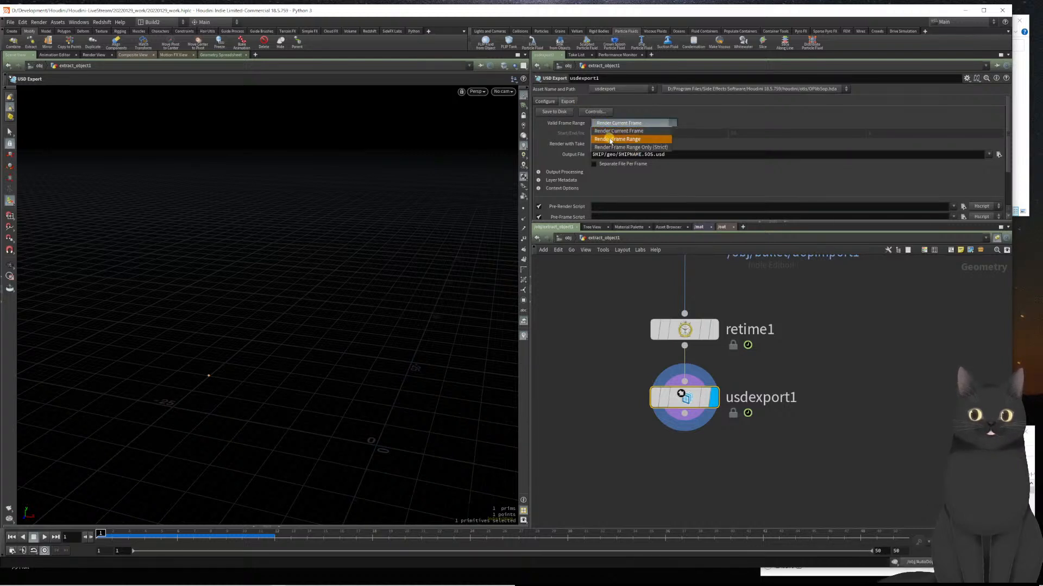
{"action": "left_click", "coordinate": [607, 139]}
- Change the export's output path to the usd folder and replace the default file name with bullet
{"action": "left_click", "coordinate": [660, 154]}
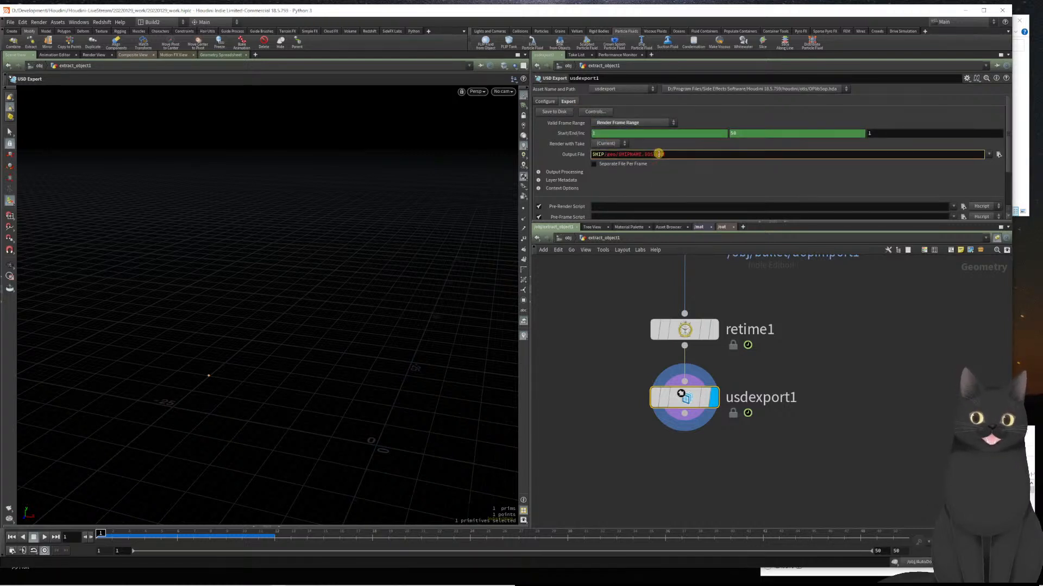
{"action": "key", "text": "Left"}
{"action": "key", "text": "Left"}
{"action": "key", "text": "Left"}
{"action": "key", "text": "Left"}
{"action": "key", "text": "Left"}
{"action": "key", "text": "Left"}
{"action": "key", "text": "Left"}
{"action": "key", "text": "Left"}
{"action": "key", "text": "Left"}
{"action": "key", "text": "Left"}
{"action": "key", "text": "Left"}
{"action": "key", "text": "Left"}
{"action": "key", "text": "Left"}
{"action": "key", "text": "Left"}
{"action": "key", "text": "Right"}
{"action": "key", "text": "ctrl+shift+Left"}
{"action": "key", "text": "shift+Right"}
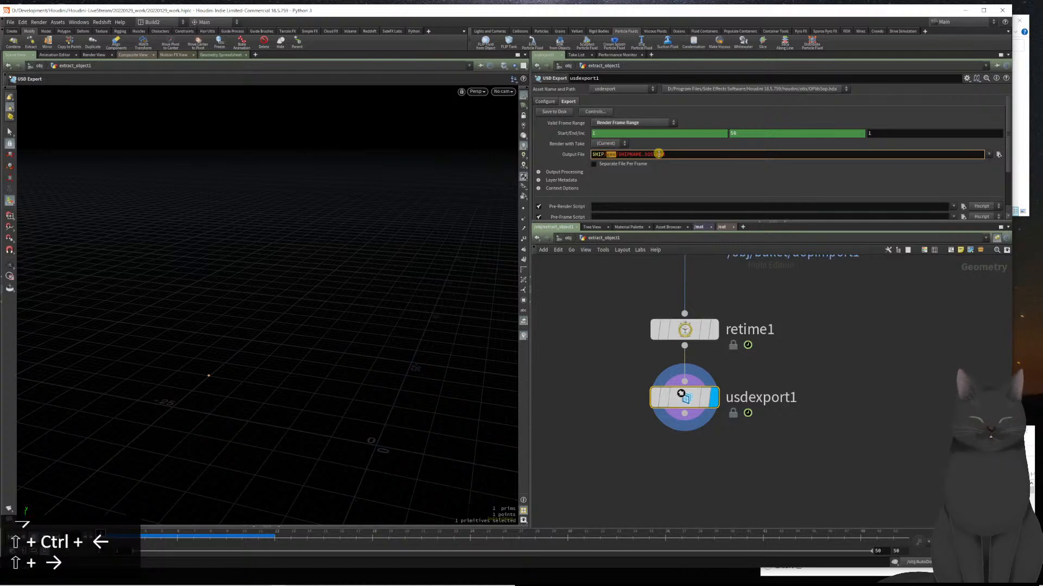
{"action": "type", "text": "usd"}
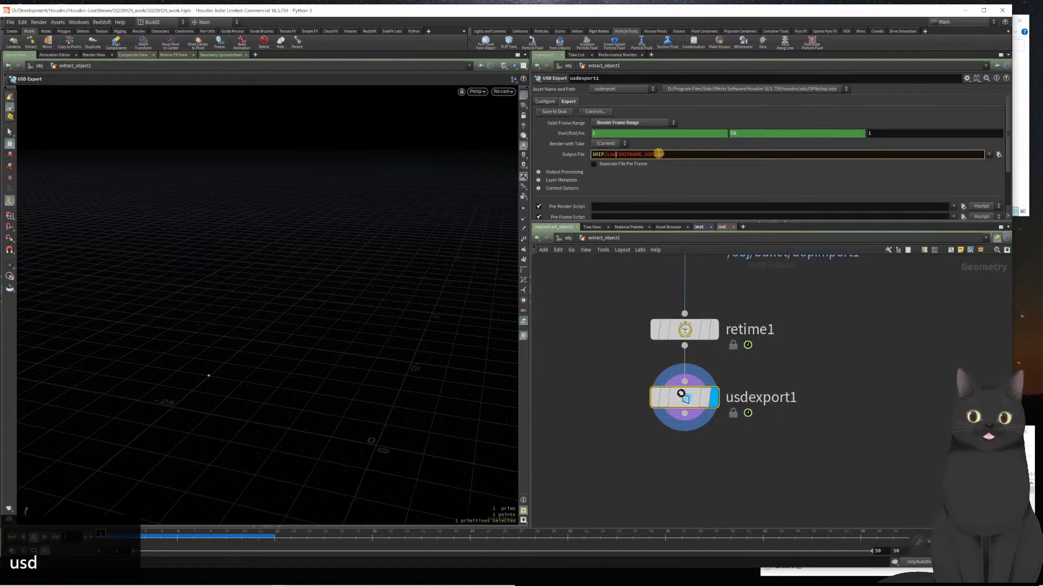
{"action": "type", "text": "/bulle"}
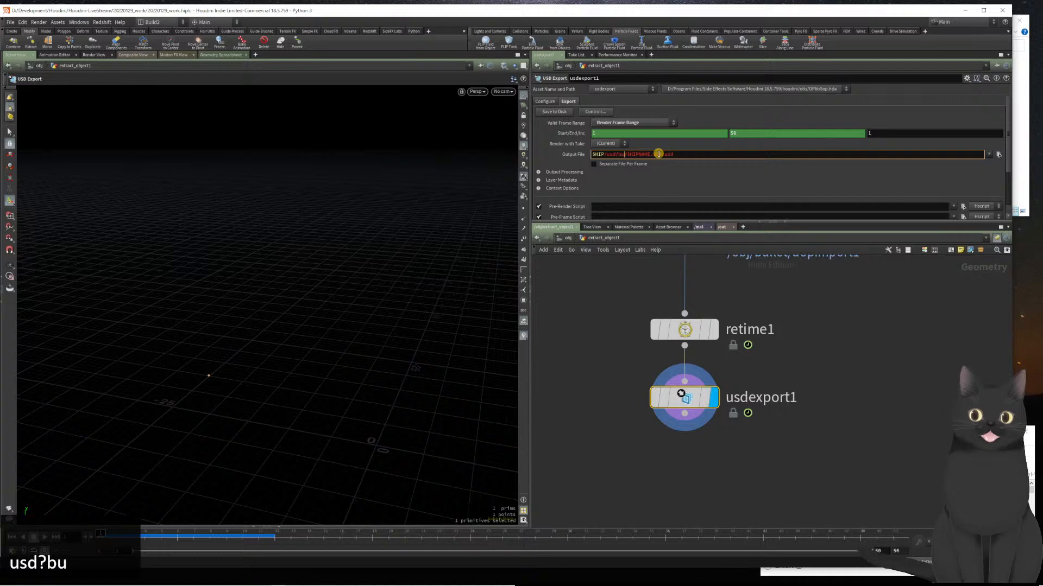
{"action": "type", "text": "t"}
{"action": "key", "text": "shift+Right"}
{"action": "key", "text": "shift+Right"}
{"action": "key", "text": "shift+Right"}
{"action": "key", "text": "shift+Right"}
{"action": "key", "text": "shift+Right"}
{"action": "key", "text": "shift+Right"}
{"action": "key", "text": "shift+Right"}
{"action": "key", "text": "shift+Right"}
{"action": "key", "text": "shift+Right"}
{"action": "key", "text": "shift+Right"}
{"action": "key", "text": "shift+Right"}
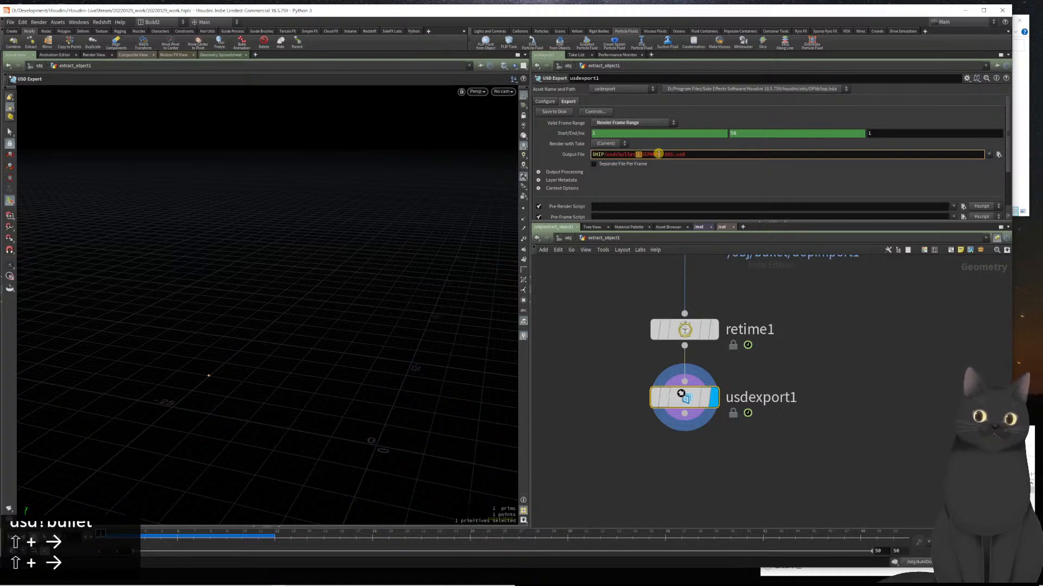
{"action": "key", "text": "Delete"}
{"action": "key", "text": "Return"}
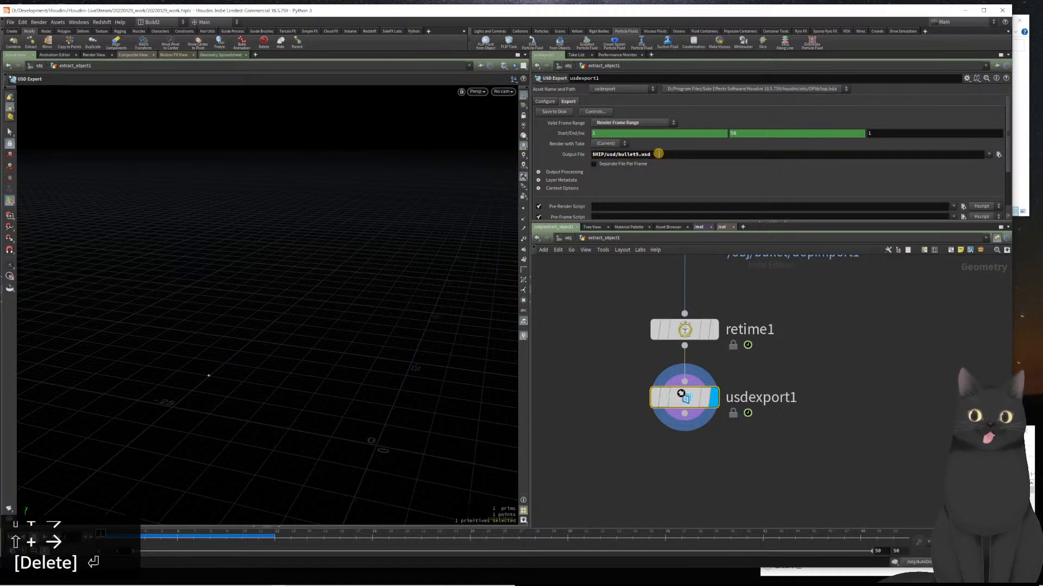
- Remove the stray character before the file extension so the output file reads $HIP/usd/bullet.usd
{"action": "left_click", "coordinate": [658, 154]}
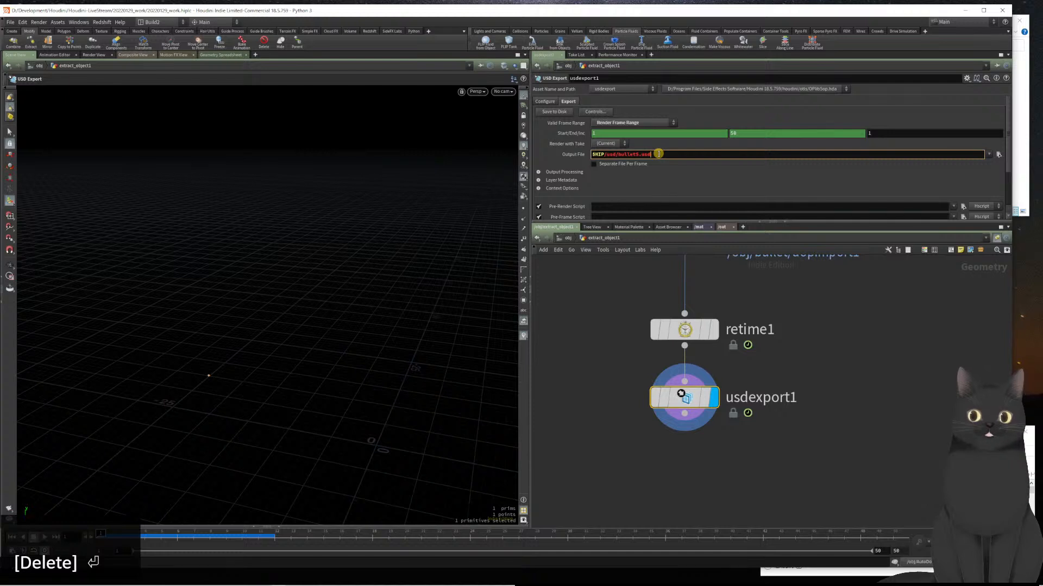
{"action": "key", "text": "Left"}
{"action": "key", "text": "Left"}
{"action": "key", "text": "Left"}
{"action": "key", "text": "Left"}
{"action": "key", "text": "Left"}
{"action": "key", "text": "Delete"}
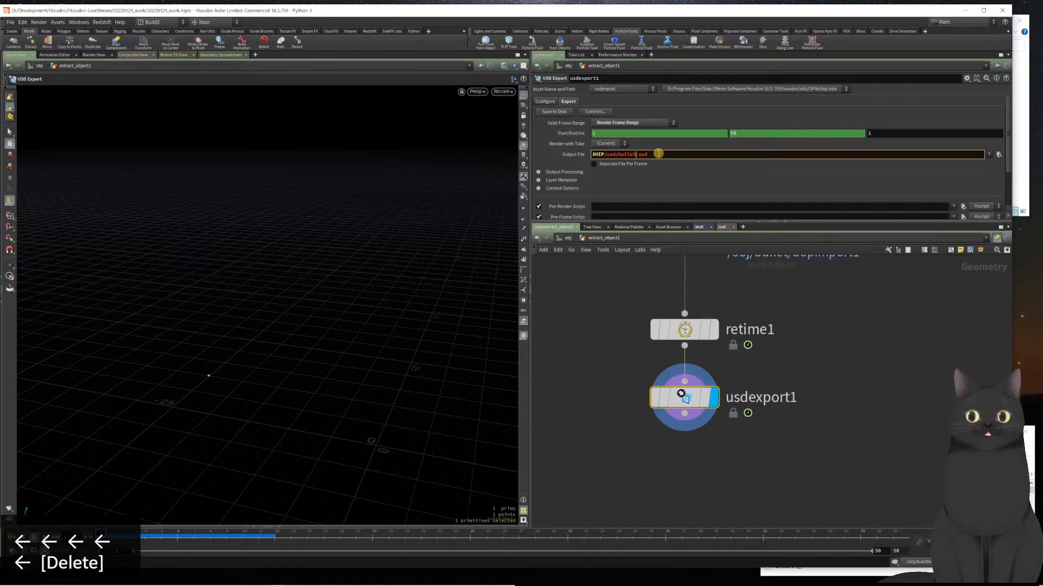
{"action": "key", "text": "Return"}
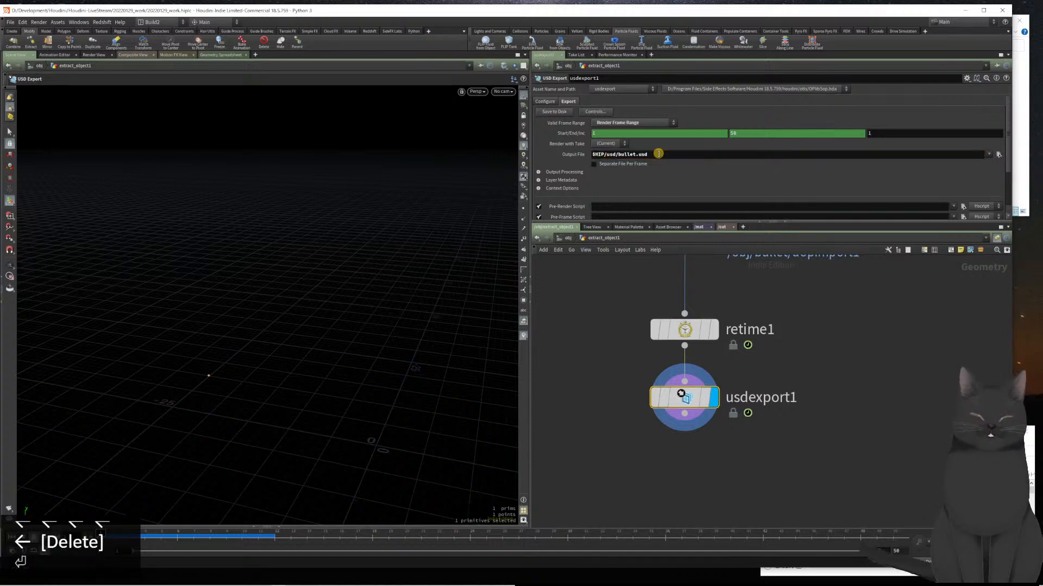
- Save the bullet USD to disk and check for bullet.usd in the project's usd folder in File Explorer
{"action": "left_click", "coordinate": [550, 112]}
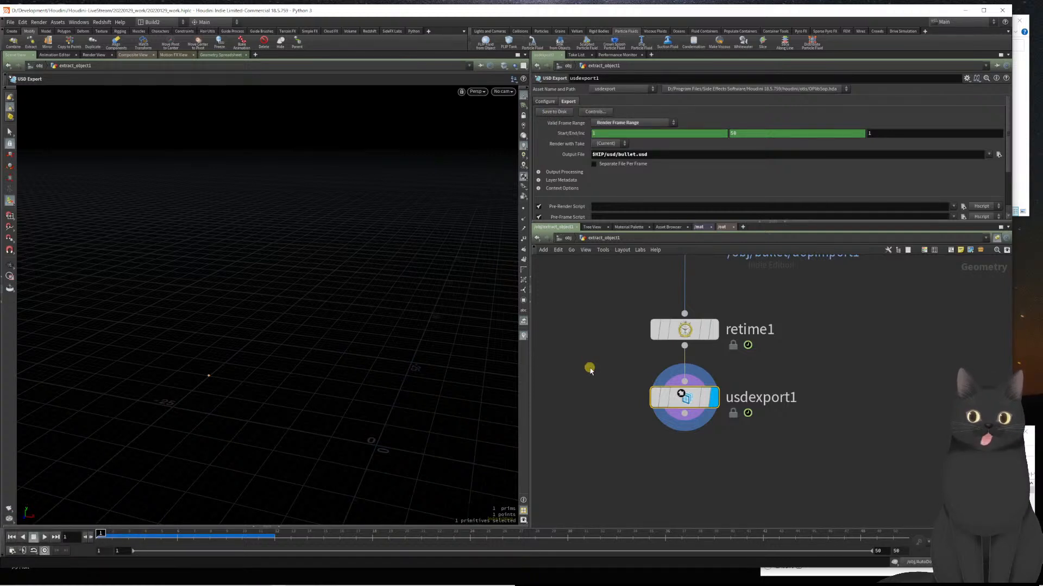
{"action": "left_click", "coordinate": [1019, 176]}
{"action": "key", "text": "alt+Left"}
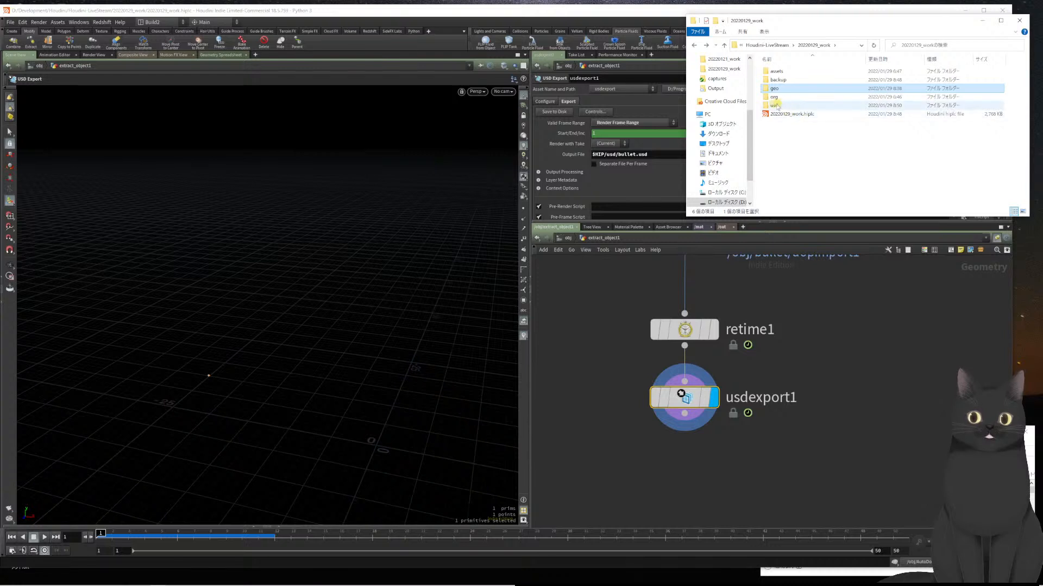
{"action": "double_click", "coordinate": [777, 105]}
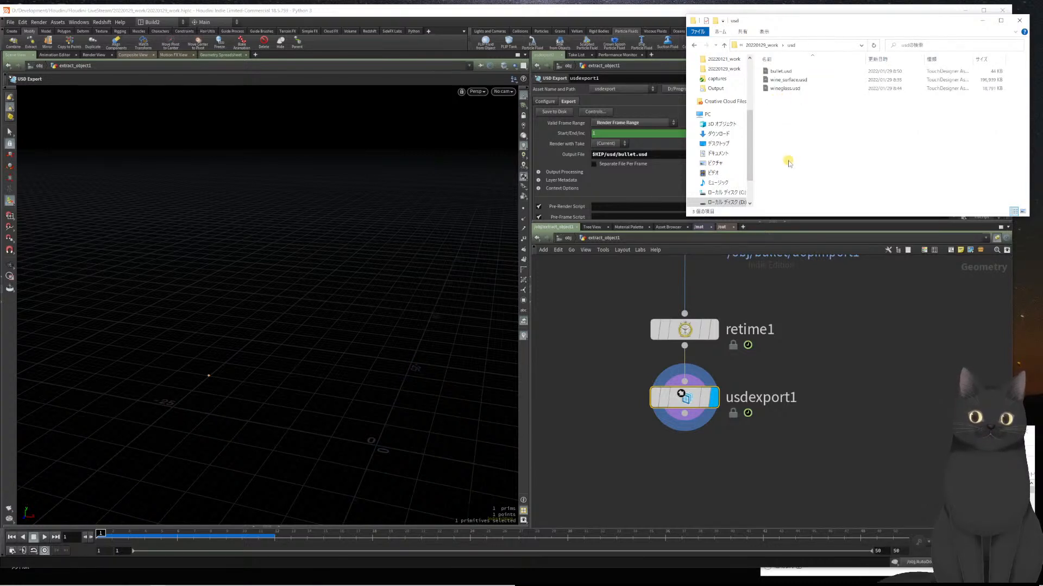
{"action": "left_click", "coordinate": [850, 329]}
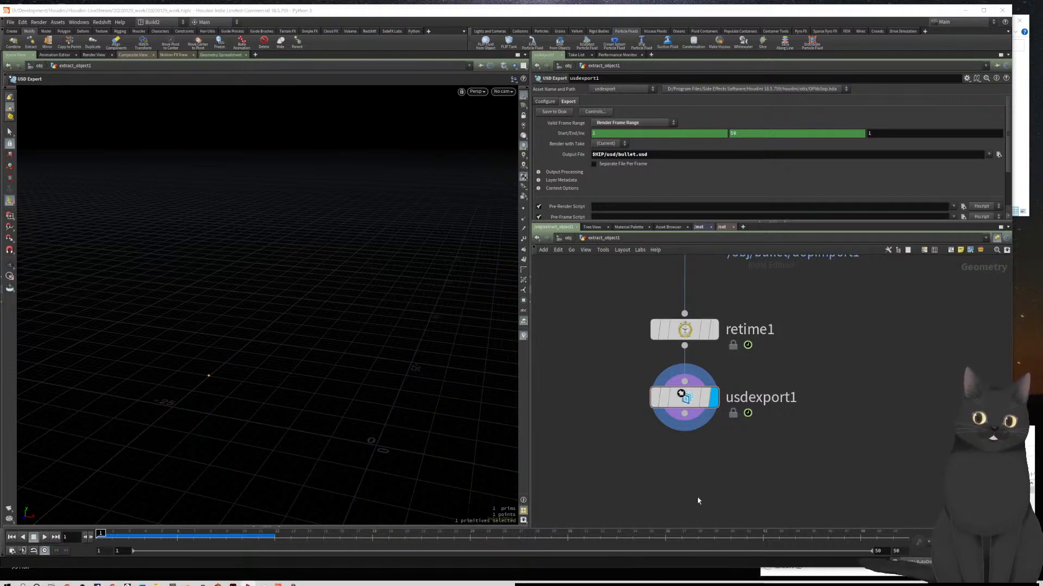
- Return to the object level and play back the whole scene repeatedly to check the bullet against the shattering glass and wine
{"action": "middle_click_drag", "start_coordinate": [676, 472], "coordinate": [716, 452]}
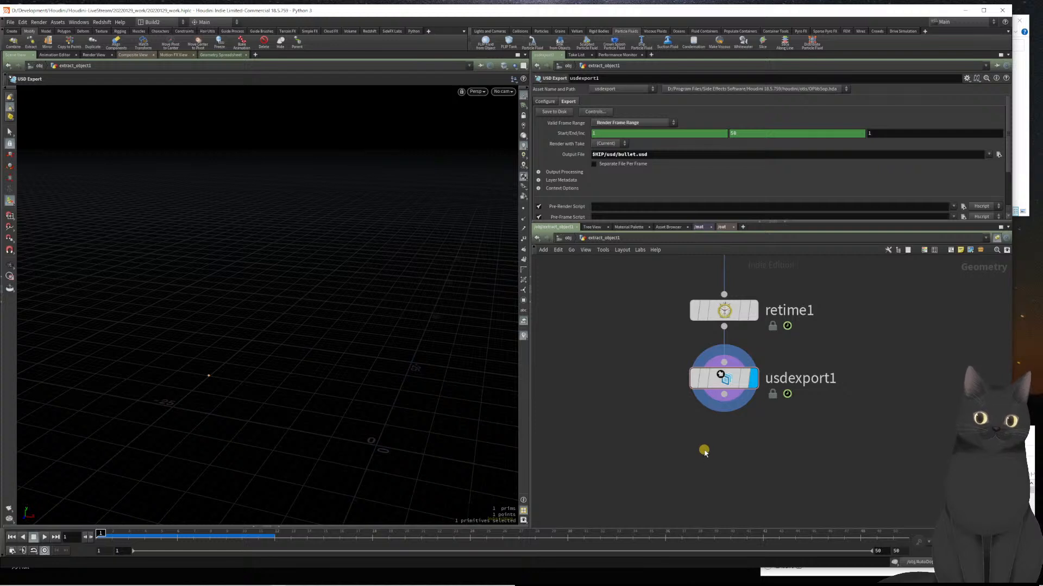
{"action": "key", "text": "u"}
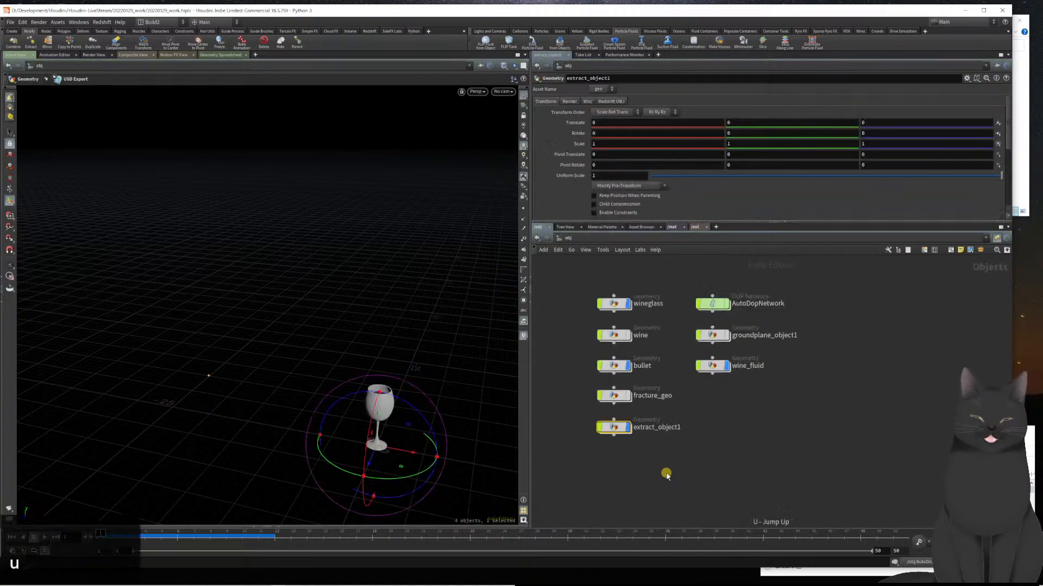
{"action": "middle_click_drag", "start_coordinate": [442, 385], "coordinate": [377, 321], "text": "alt"}
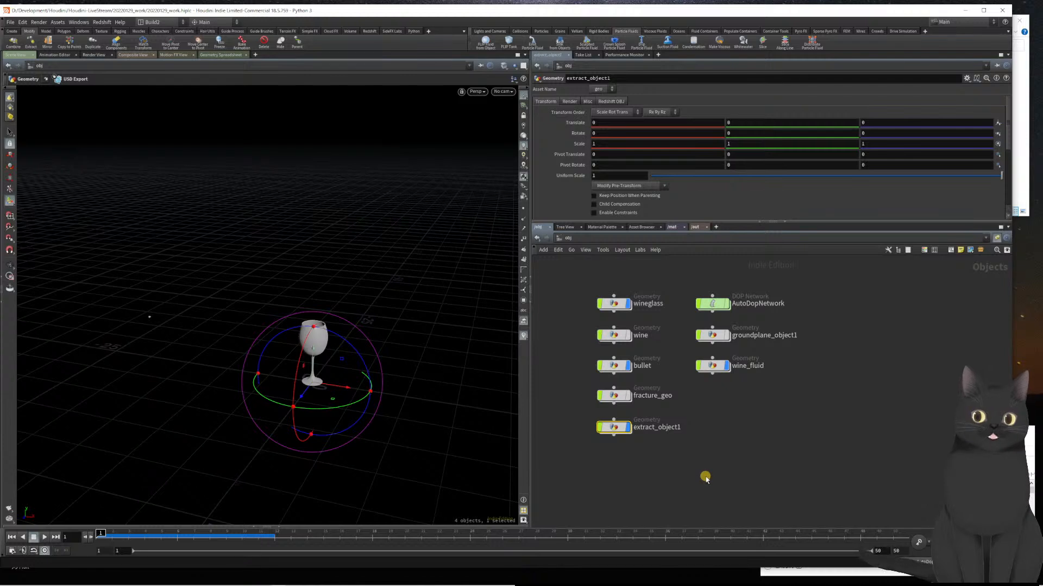
{"action": "key", "text": "Up"}
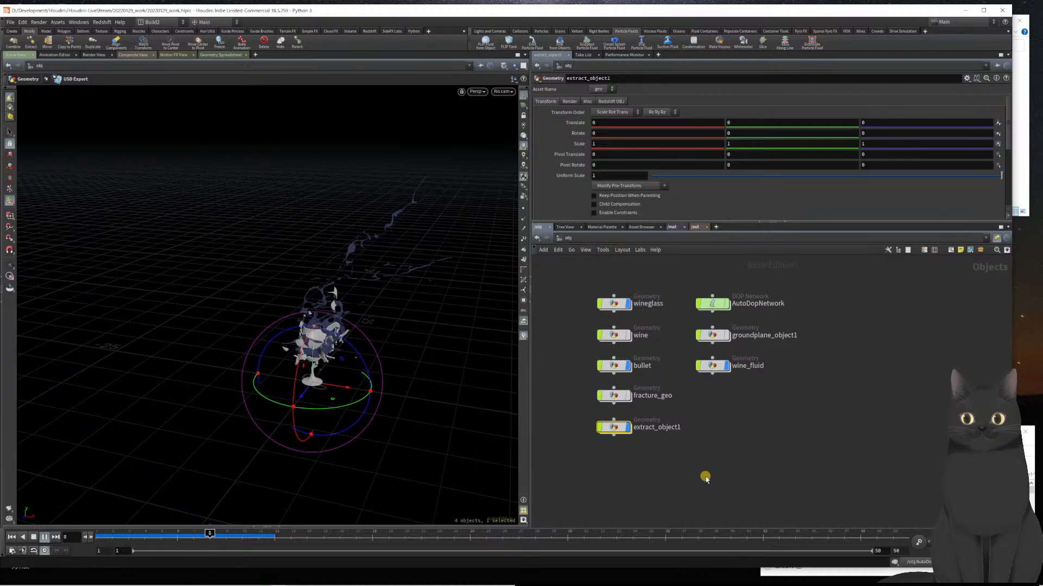
{"action": "key", "text": "ctrl+Left"}
{"action": "key", "text": "ctrl+Left"}
{"action": "key", "text": "ctrl+Left"}
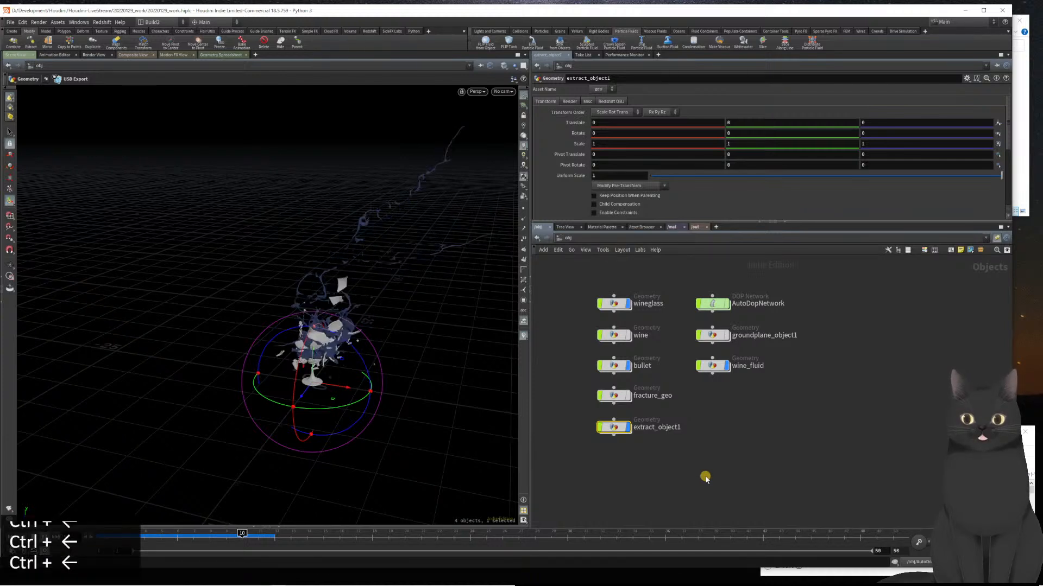
{"action": "key", "text": "Up"}
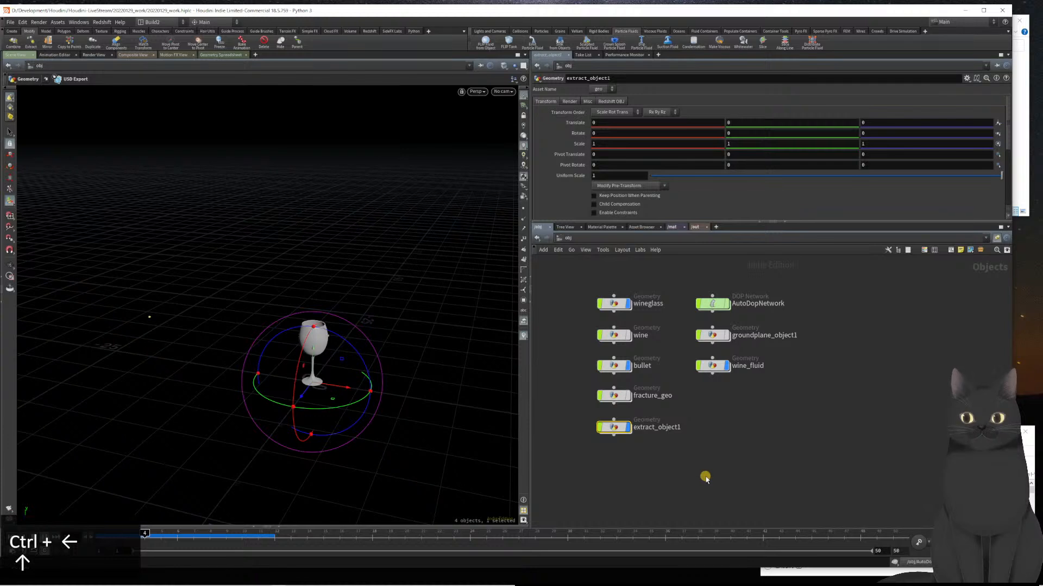
{"action": "key", "text": "ctrl+Left"}
{"action": "key", "text": "ctrl+Left"}
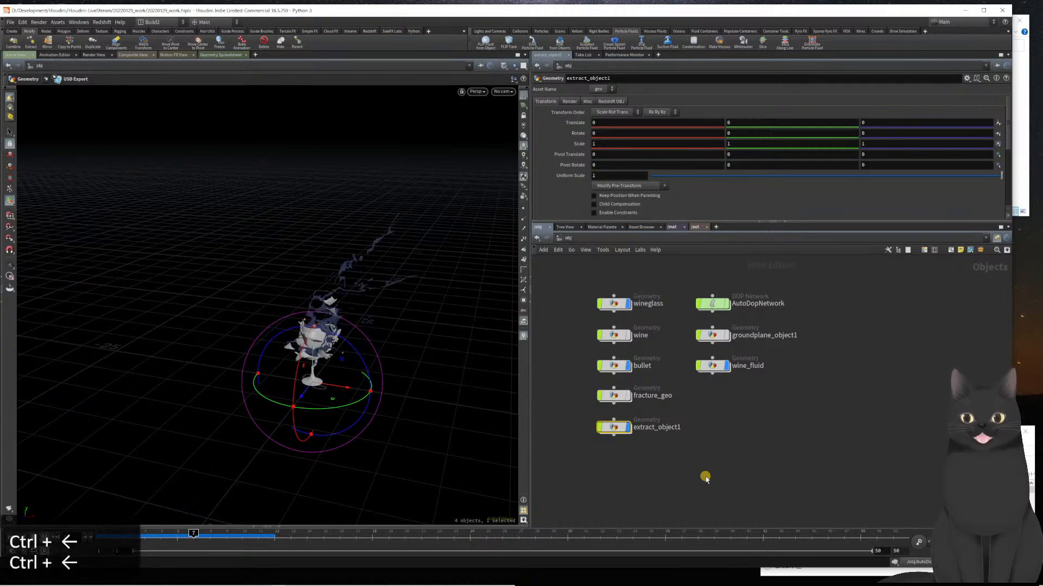
{"action": "key", "text": "ctrl+Left"}
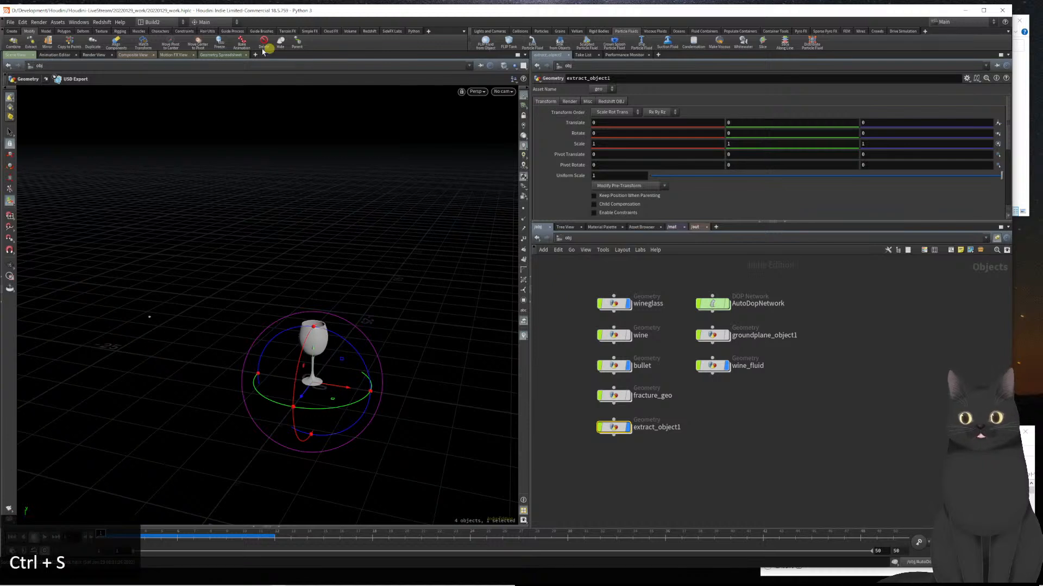
- Switch the workspace to the Solaris desktop layout
{"action": "left_click", "coordinate": [175, 24]}
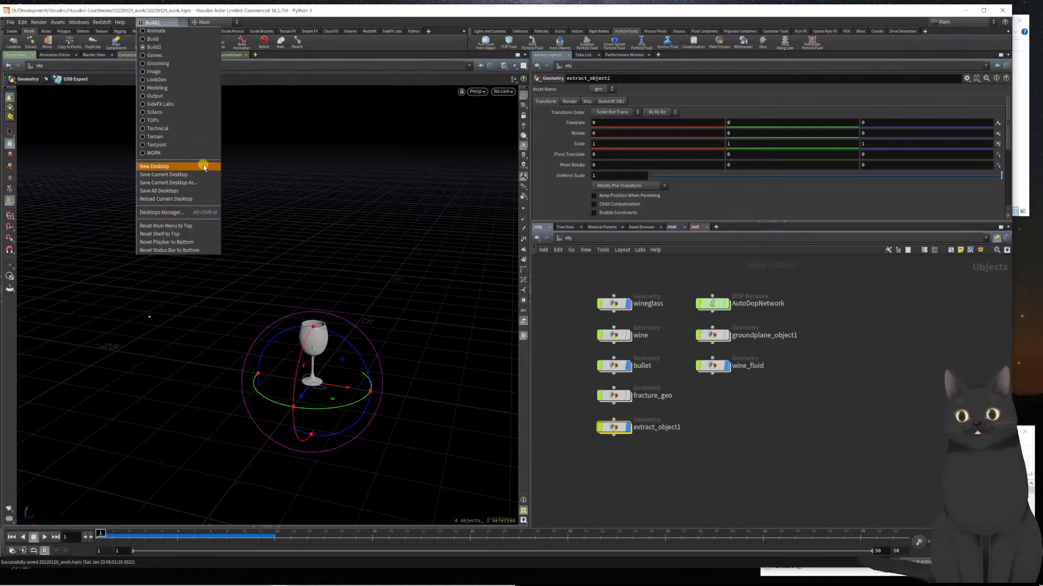
{"action": "left_click", "coordinate": [154, 113]}
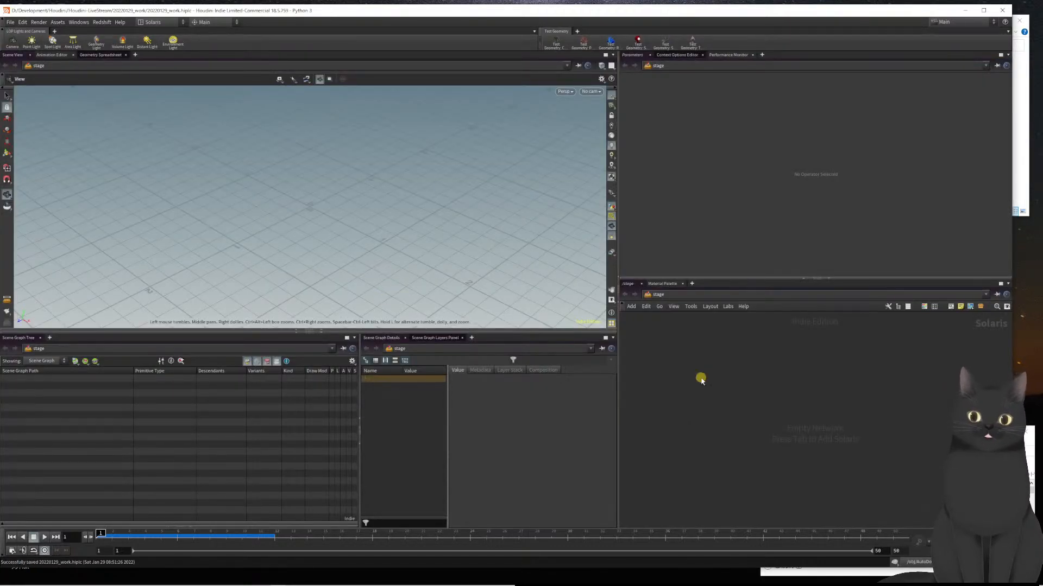
{"action": "scroll", "coordinate": [332, 223], "scroll_direction": "down", "scroll_amount": 3}
{"action": "left_click_drag", "start_coordinate": [332, 223], "coordinate": [319, 262]}
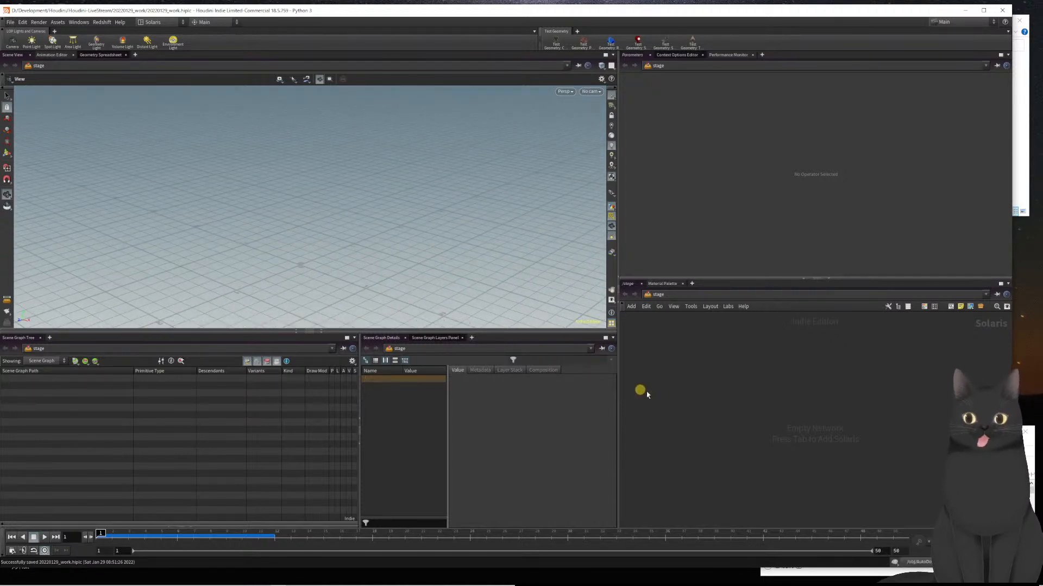
- Add a Reference node to the empty stage network
{"action": "key", "text": "Tab"}
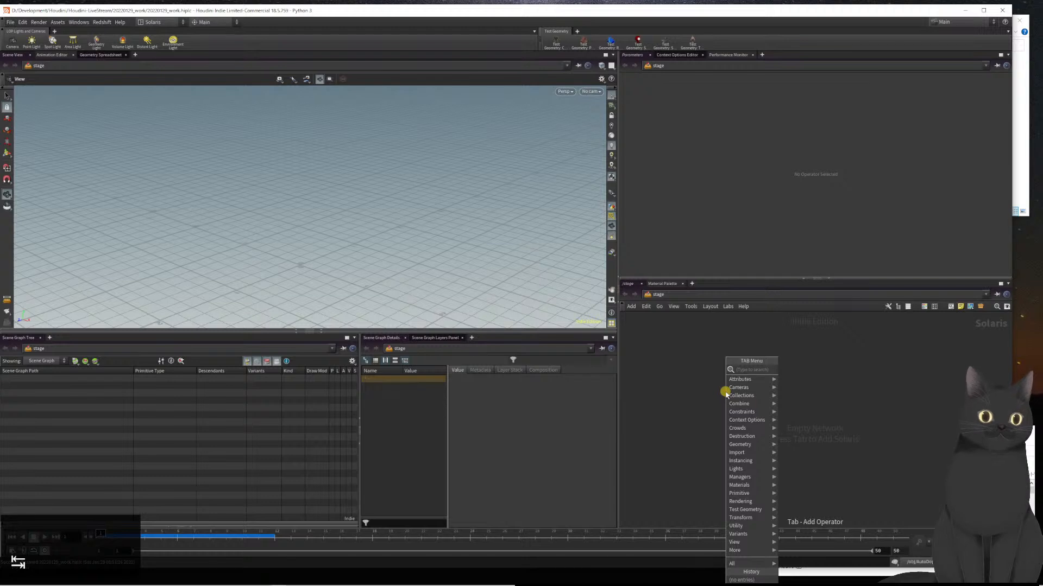
{"action": "type", "text": "refe"}
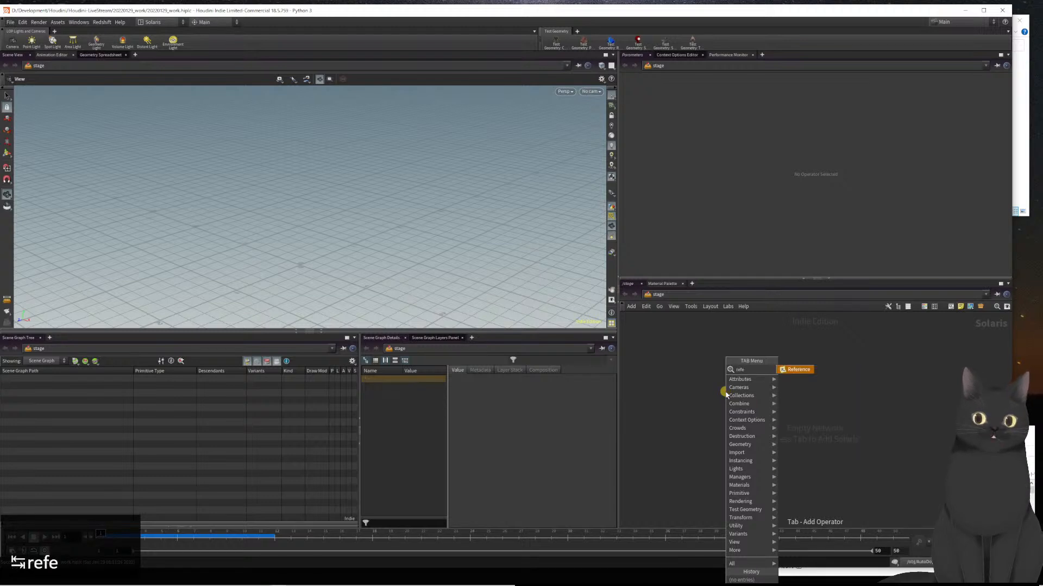
{"action": "key", "text": "Return"}
{"action": "key", "text": "Return"}
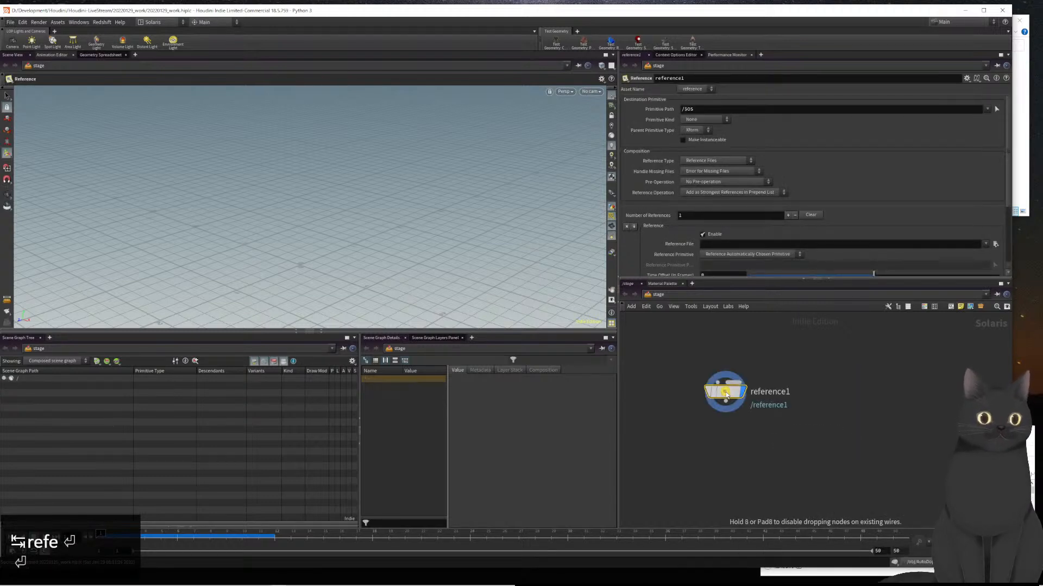
{"action": "mouse_move", "coordinate": [727, 395]}
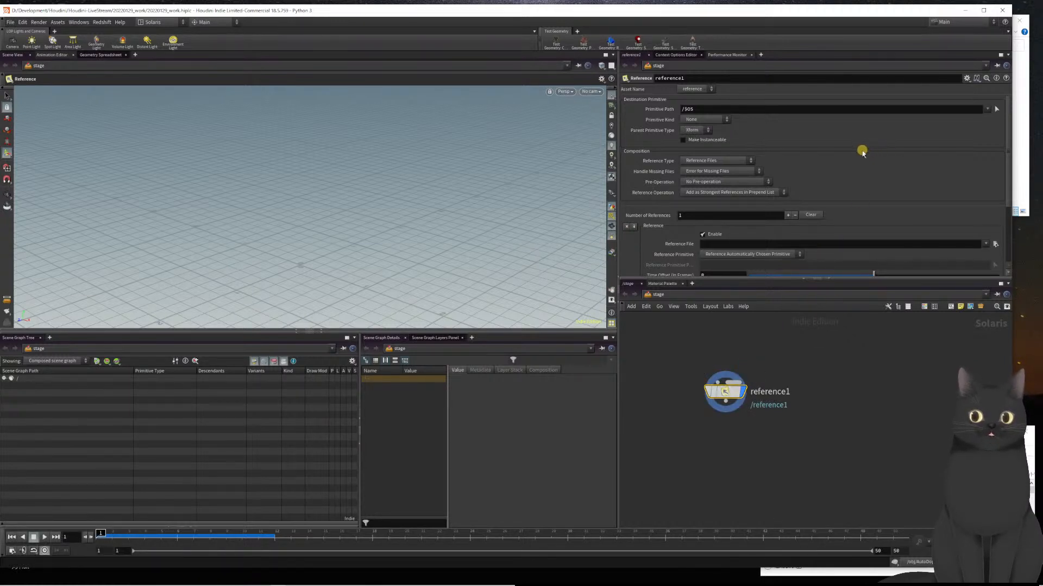
- Load wineglass.usd from the project's usd folder as the reference file and frame the whole glass in the viewport
{"action": "left_click", "coordinate": [994, 245]}
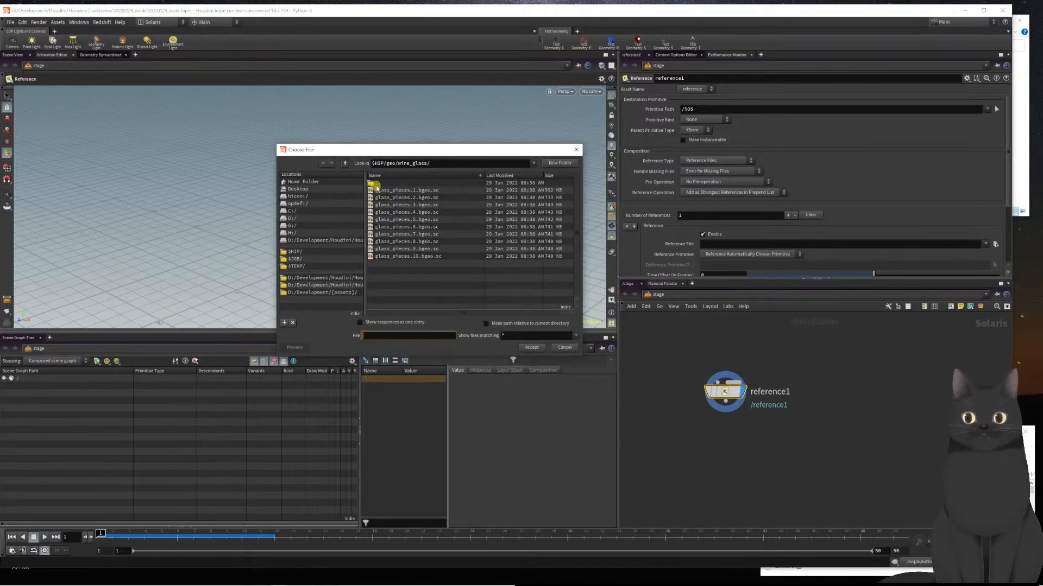
{"action": "left_click", "coordinate": [345, 164]}
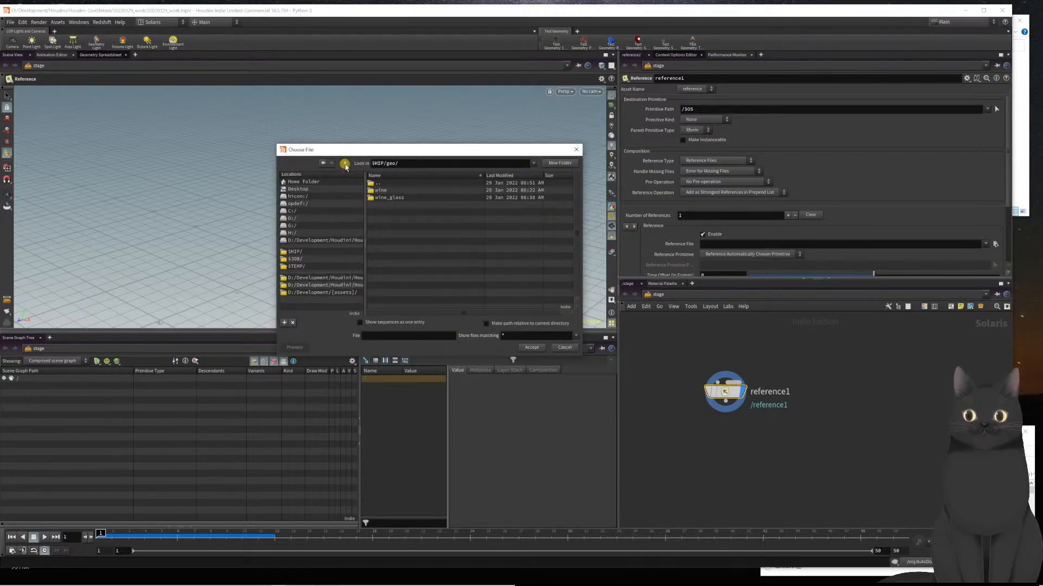
{"action": "left_click", "coordinate": [345, 163]}
{"action": "double_click", "coordinate": [383, 219]}
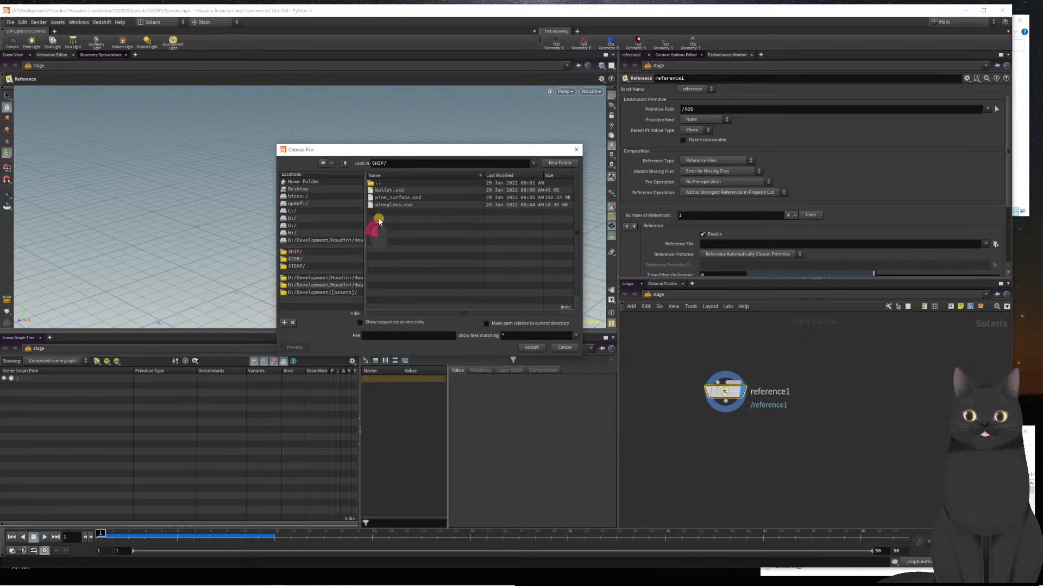
{"action": "left_click", "coordinate": [396, 206]}
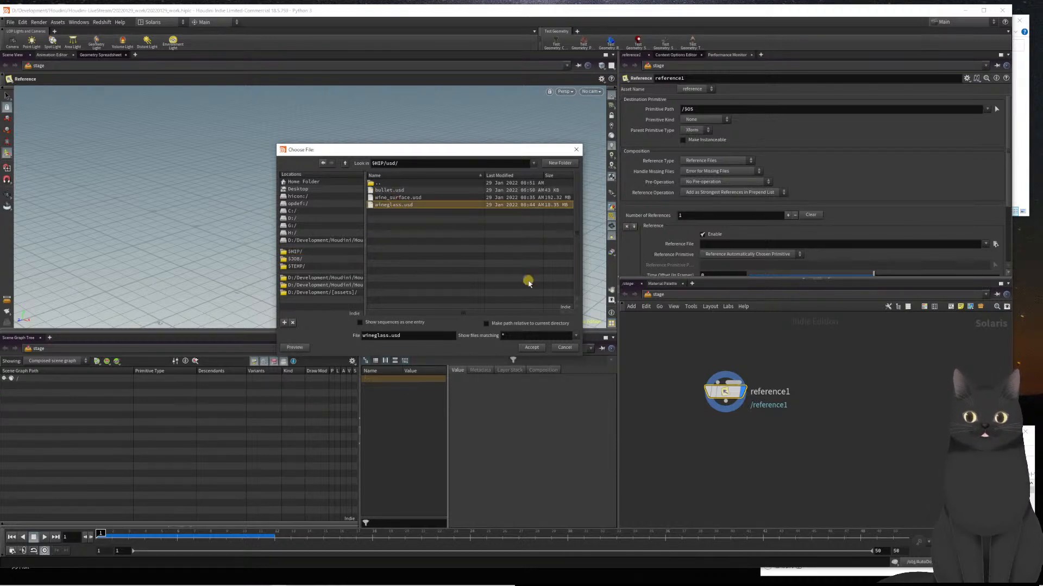
{"action": "left_click", "coordinate": [533, 347]}
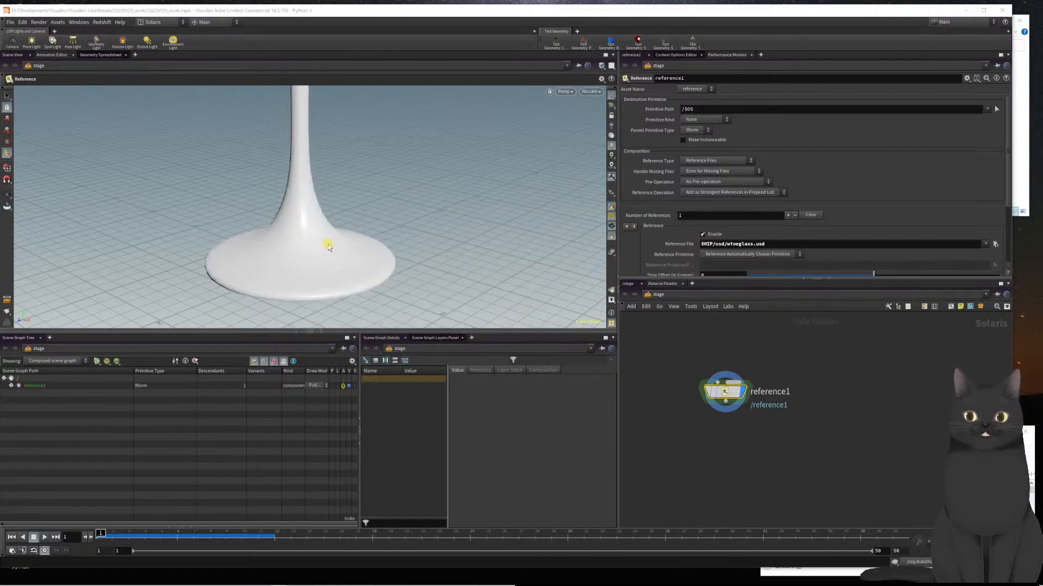
{"action": "scroll", "coordinate": [324, 207], "scroll_direction": "down", "scroll_amount": 5}
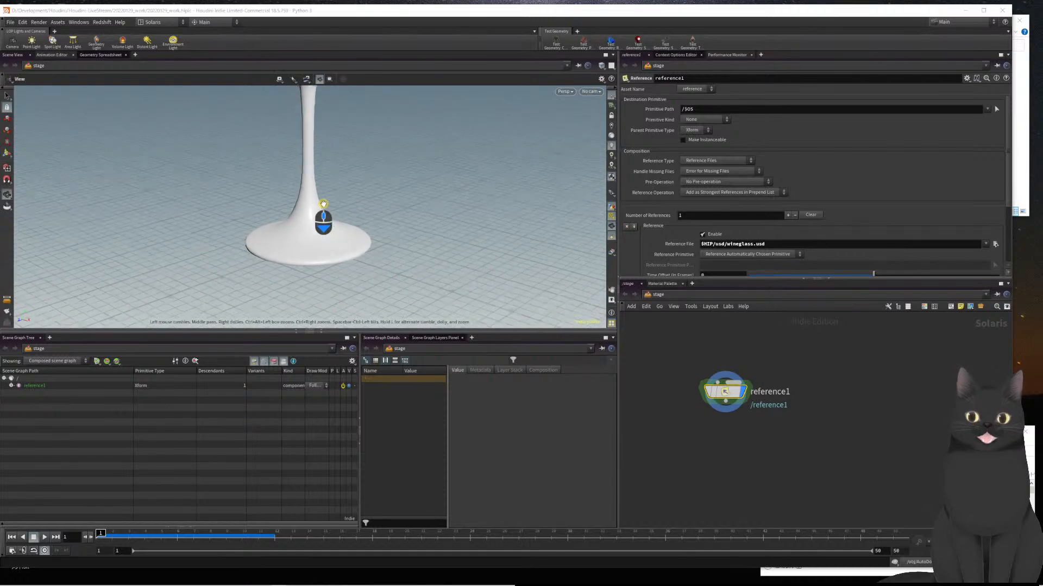
{"action": "middle_click_drag", "start_coordinate": [366, 165], "coordinate": [369, 247], "text": "alt"}
{"action": "scroll", "coordinate": [345, 283], "scroll_direction": "down", "scroll_amount": 2}
{"action": "scroll", "coordinate": [357, 210], "scroll_direction": "down", "scroll_amount": 1}
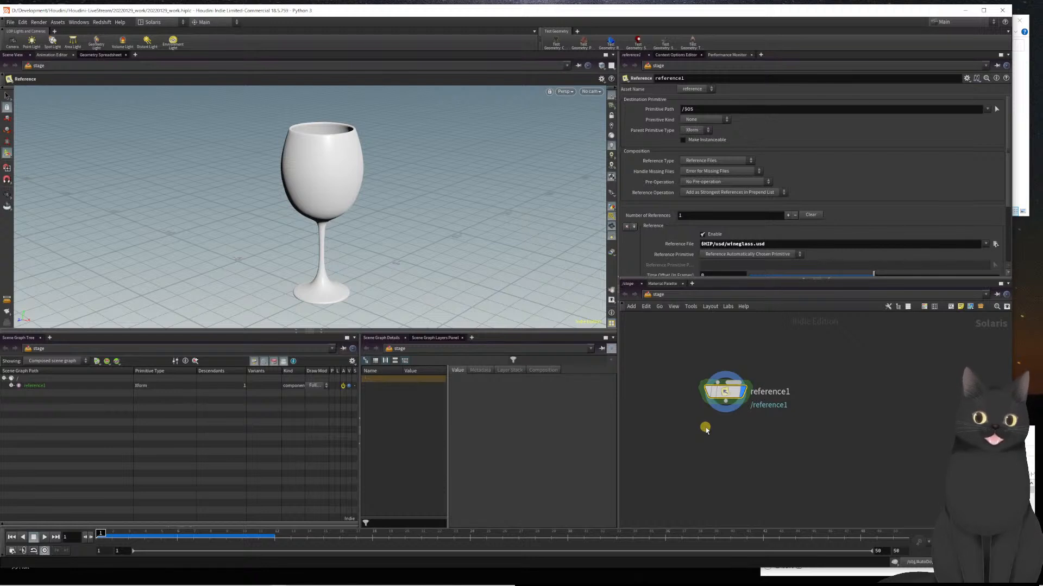
{"action": "mouse_move", "coordinate": [104, 535]}
{"action": "left_mouse_down"}
{"action": "mouse_move", "coordinate": [288, 540]}
{"action": "mouse_move", "coordinate": [87, 541]}
{"action": "left_mouse_up"}
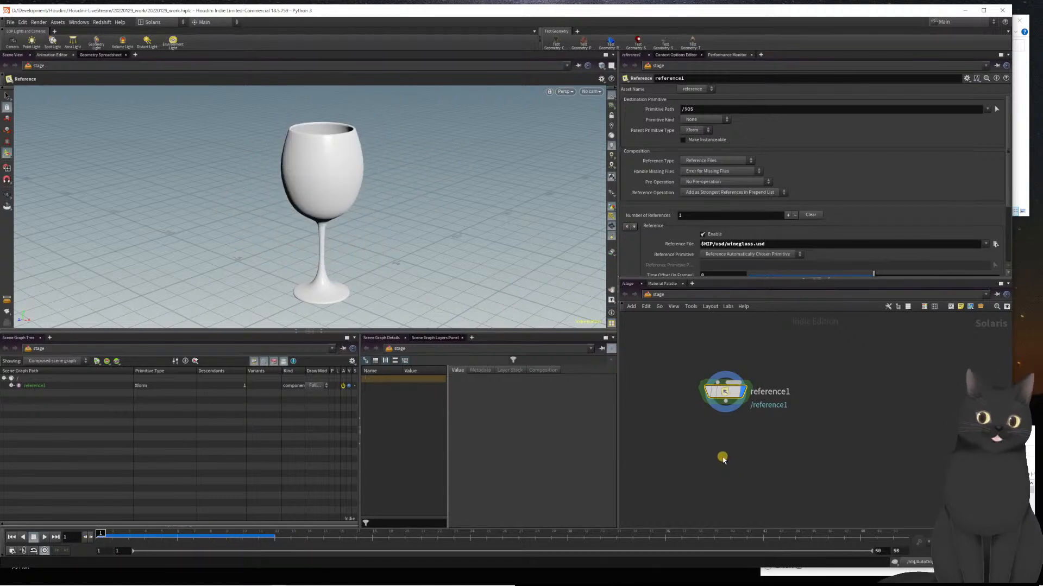
- Rename the reference node wineglass
{"action": "scroll", "coordinate": [734, 448], "scroll_direction": "up", "scroll_amount": 3}
{"action": "scroll", "coordinate": [734, 448], "scroll_direction": "down", "scroll_amount": 5}
{"action": "scroll", "coordinate": [735, 449], "scroll_direction": "up", "scroll_amount": 3}
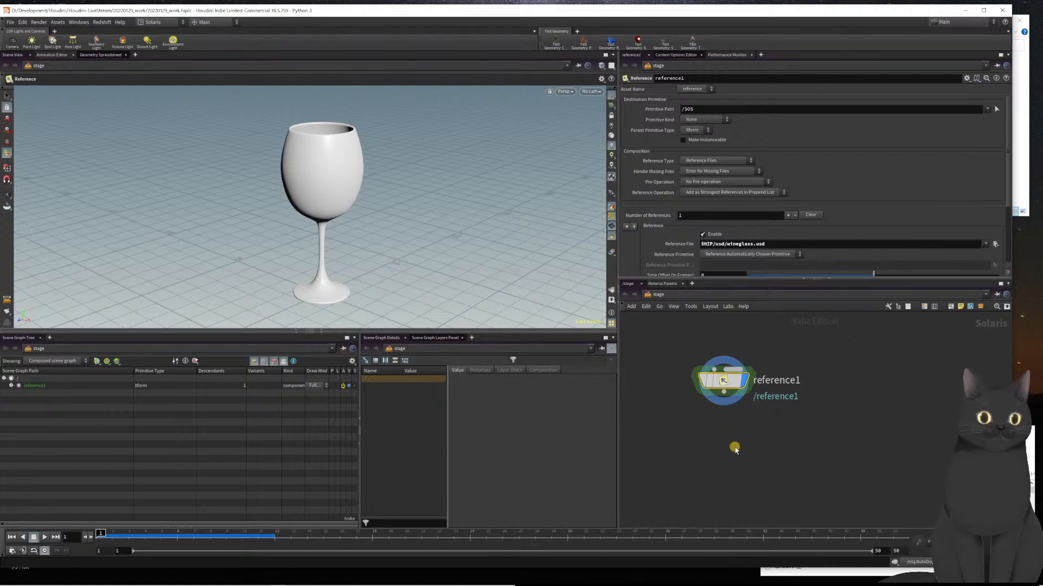
{"action": "scroll", "coordinate": [852, 171], "scroll_direction": "down", "scroll_amount": 2}
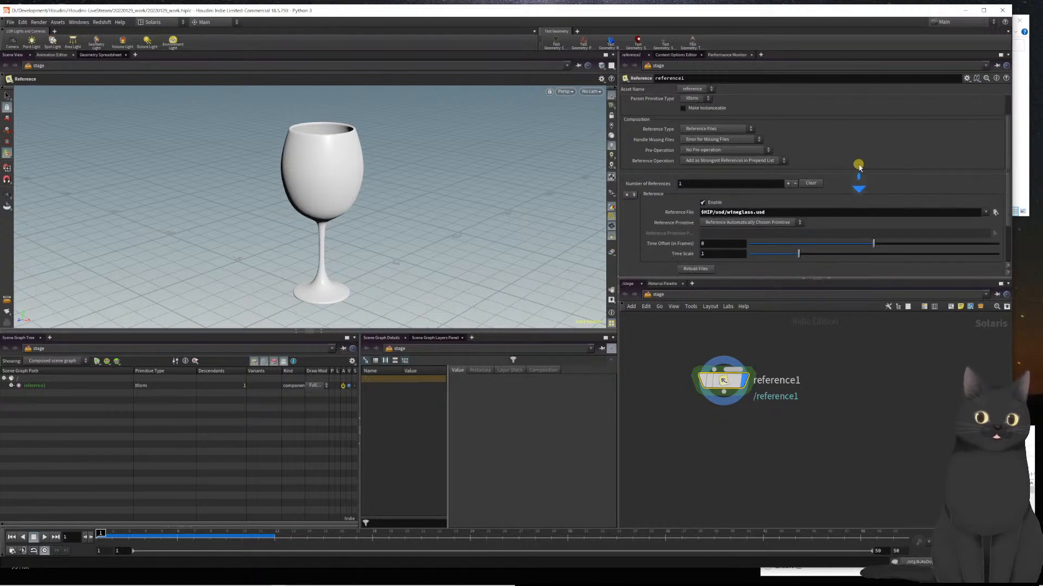
{"action": "scroll", "coordinate": [860, 169], "scroll_direction": "down", "scroll_amount": 2}
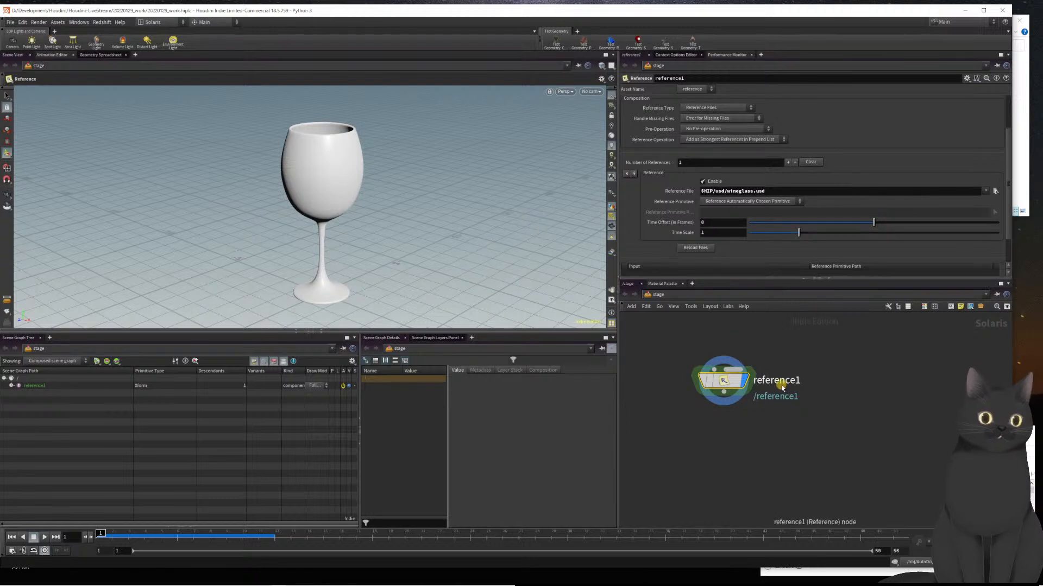
{"action": "double_click", "coordinate": [782, 386]}
{"action": "type", "text": "win"}
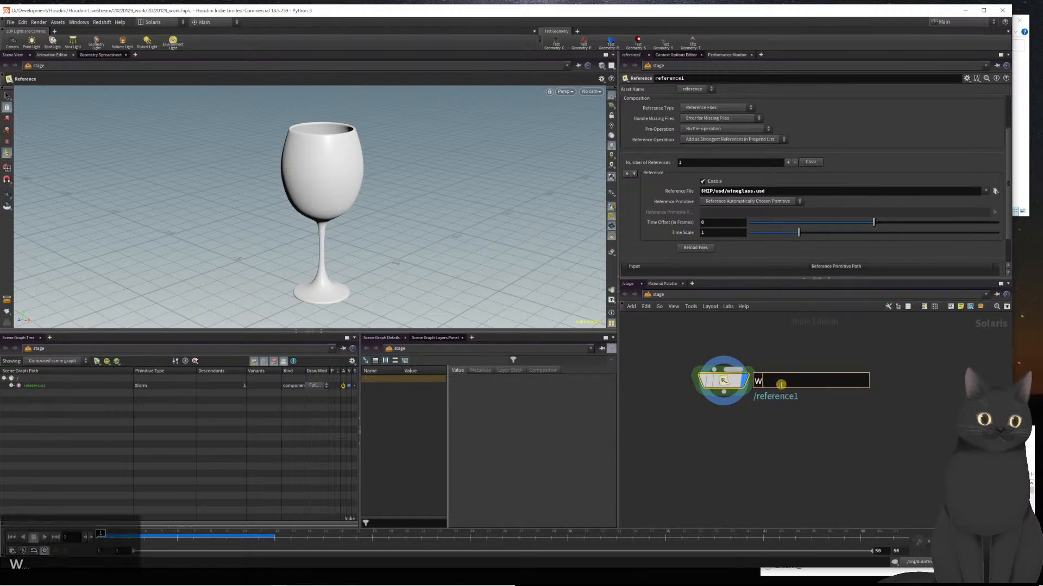
{"action": "type", "text": "egla"}
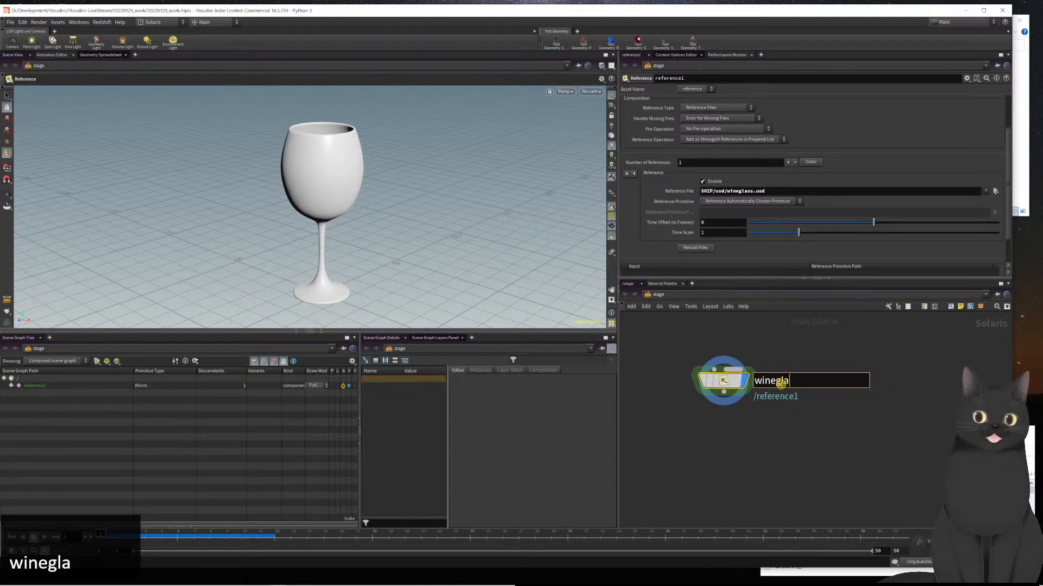
{"action": "type", "text": "ss"}
{"action": "key", "text": "Return"}
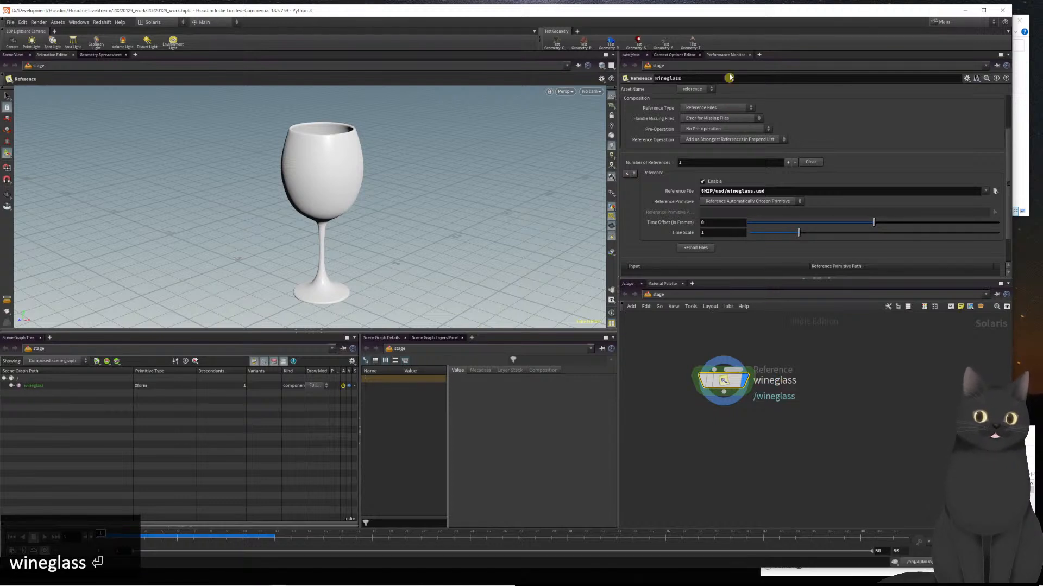
- Set the wineglass node's primitive path to /geo/$OS and expand the geo primitive in the scene graph tree
{"action": "scroll", "coordinate": [779, 190], "scroll_direction": "up", "scroll_amount": 3}
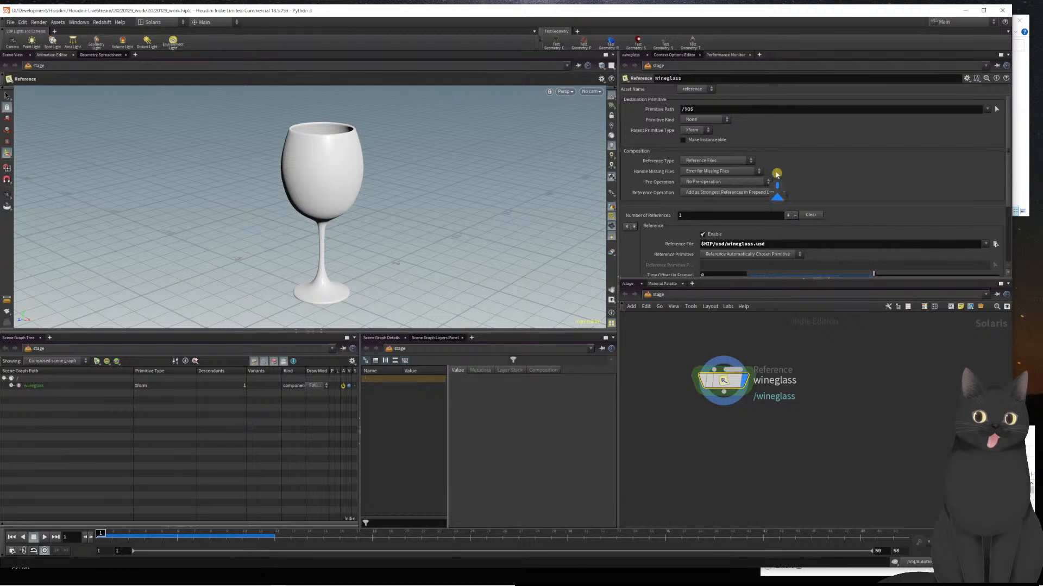
{"action": "left_click", "coordinate": [709, 111]}
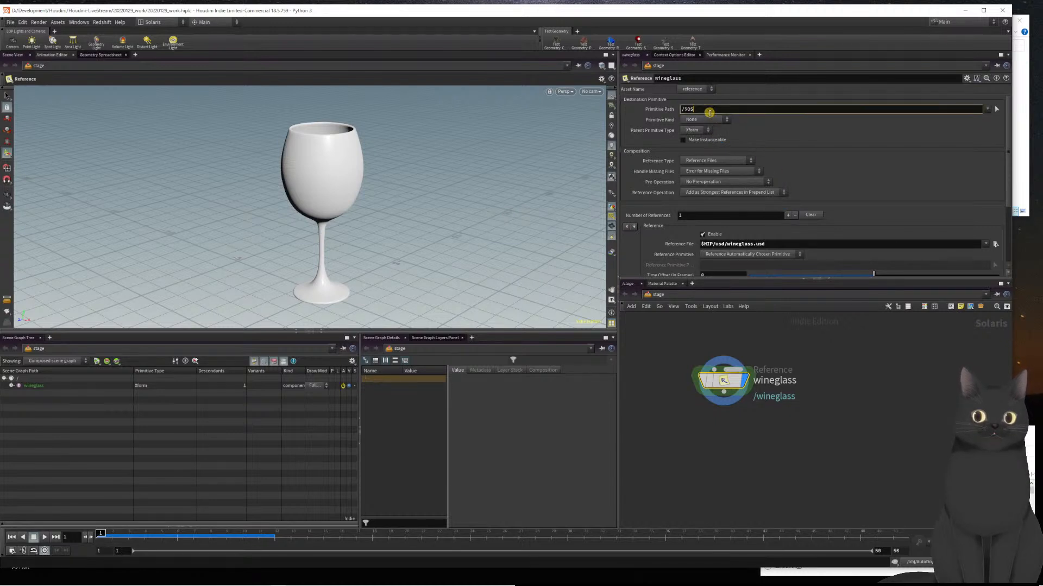
{"action": "key", "text": "Left"}
{"action": "type", "text": "geo/"}
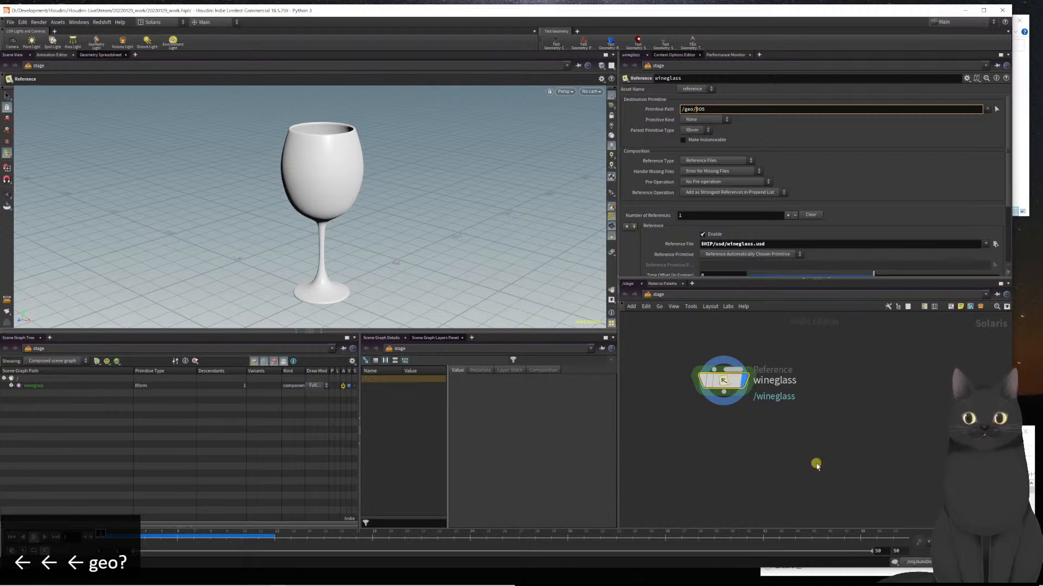
{"action": "left_click", "coordinate": [828, 460]}
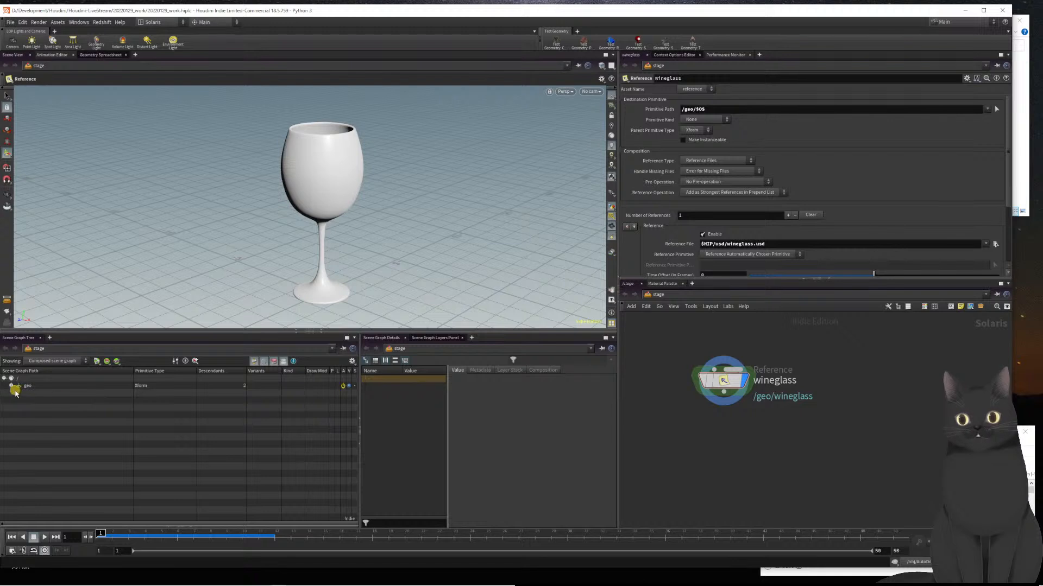
{"action": "left_click", "coordinate": [10, 386]}
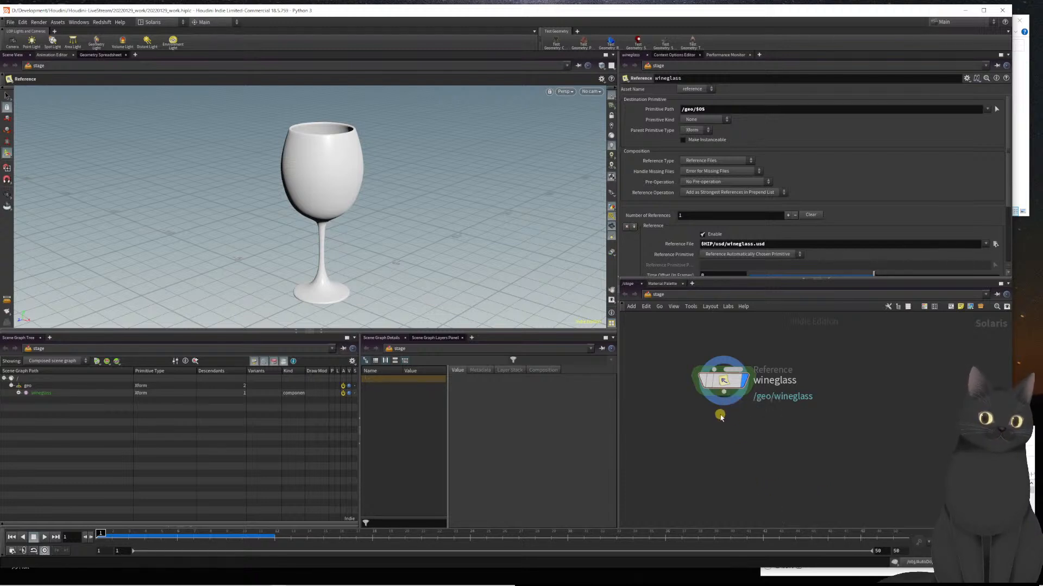
- Duplicate the wineglass reference node twice, placing the copies in a row beside the original
{"action": "scroll", "coordinate": [720, 424], "scroll_direction": "up", "scroll_amount": 2}
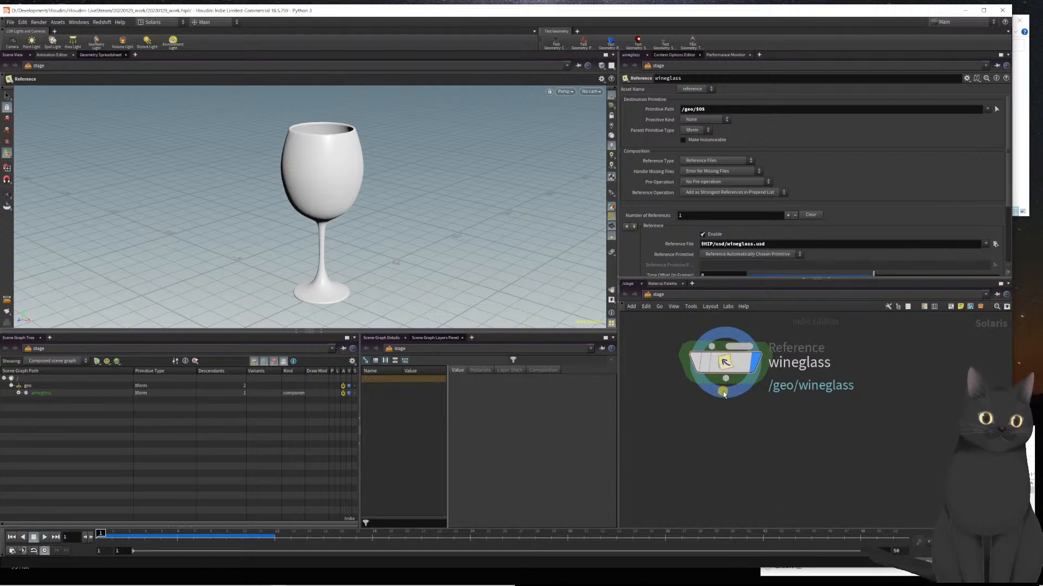
{"action": "mouse_move", "coordinate": [724, 375]}
{"action": "left_click_drag", "start_coordinate": [725, 371], "coordinate": [898, 367], "text": "alt"}
{"action": "scroll", "coordinate": [865, 428], "scroll_direction": "down", "scroll_amount": 3}
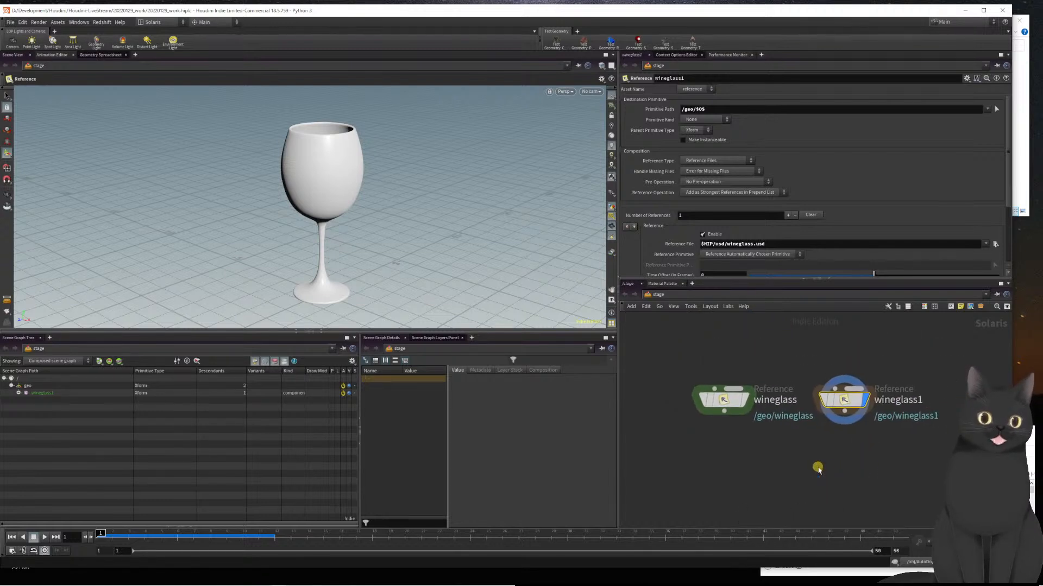
{"action": "scroll", "coordinate": [823, 432], "scroll_direction": "down", "scroll_amount": 2}
{"action": "middle_click_drag", "start_coordinate": [847, 449], "coordinate": [796, 435]}
{"action": "left_click_drag", "start_coordinate": [788, 397], "coordinate": [864, 398], "text": "alt"}
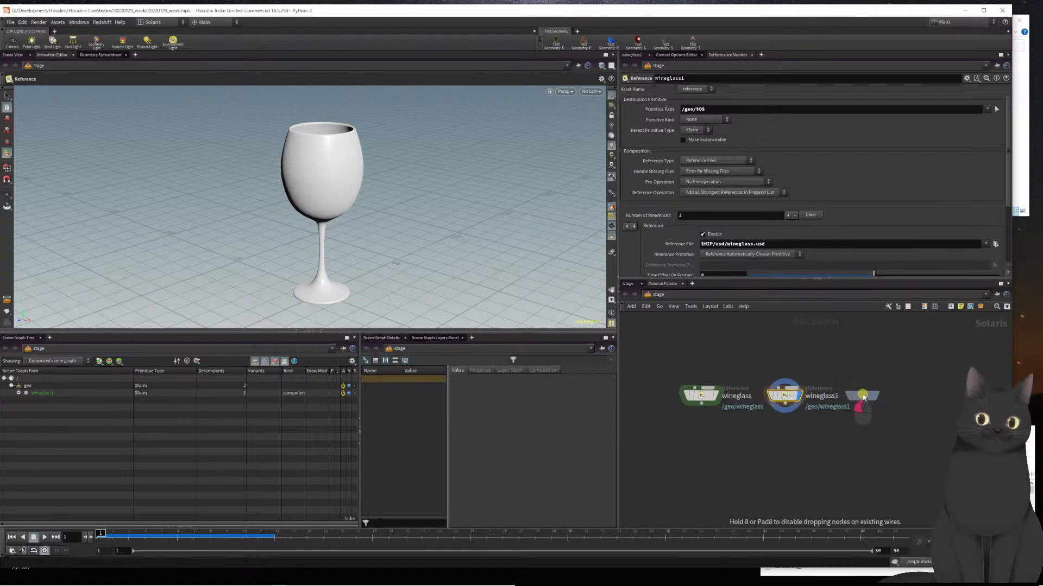
- Rename the first copied reference node wine and the second one bullet
{"action": "double_click", "coordinate": [823, 396]}
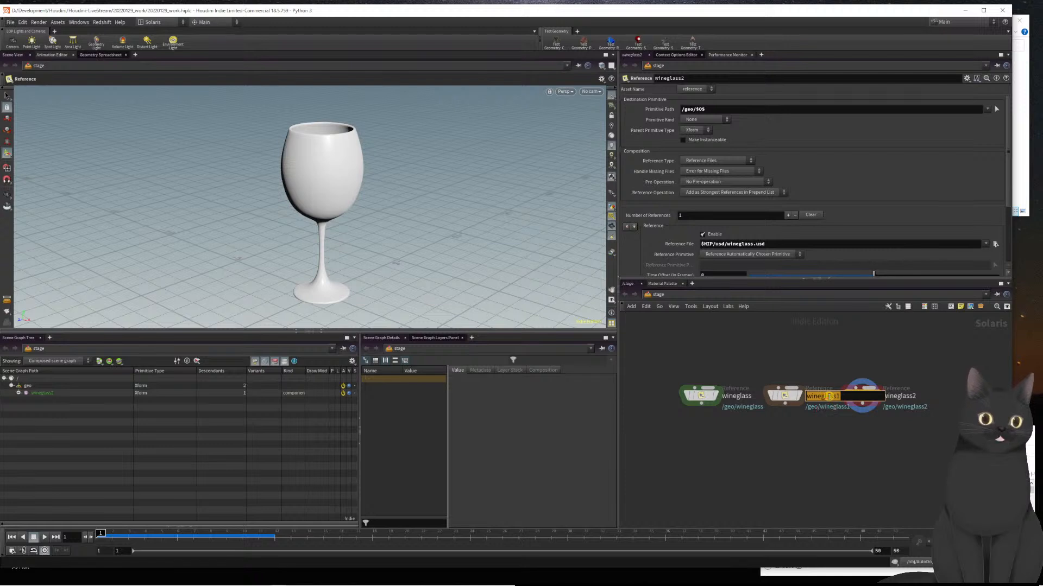
{"action": "type", "text": "wine"}
{"action": "key", "text": "Return"}
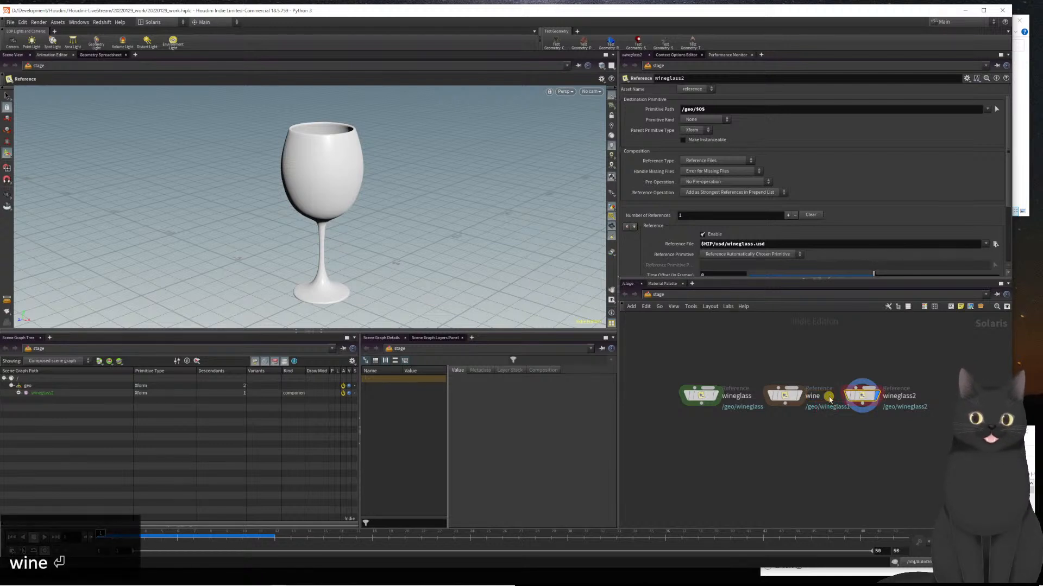
{"action": "mouse_move", "coordinate": [869, 396]}
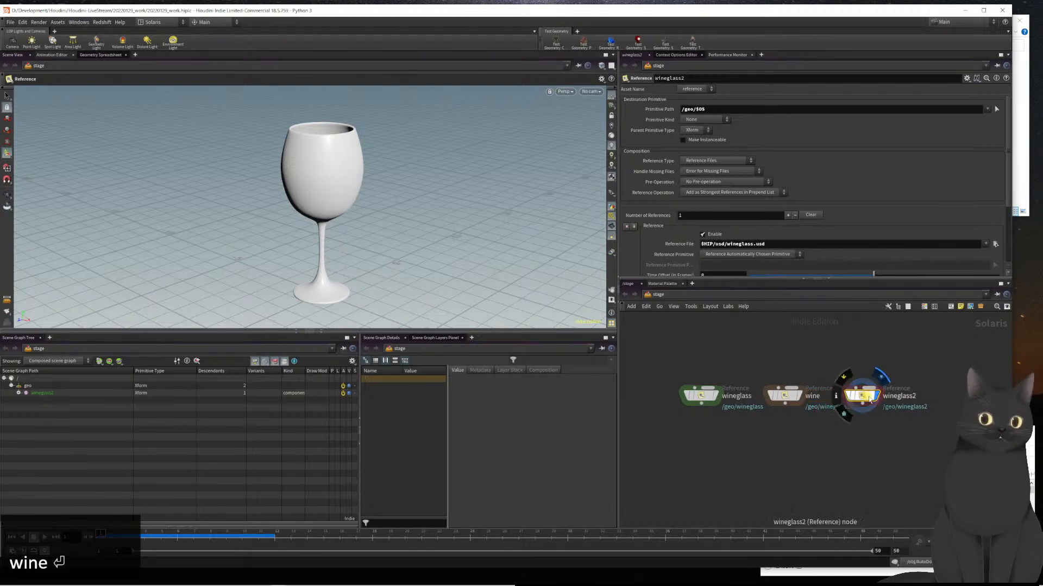
{"action": "double_click", "coordinate": [901, 397]}
{"action": "type", "text": "bullet"}
{"action": "key", "text": "Return"}
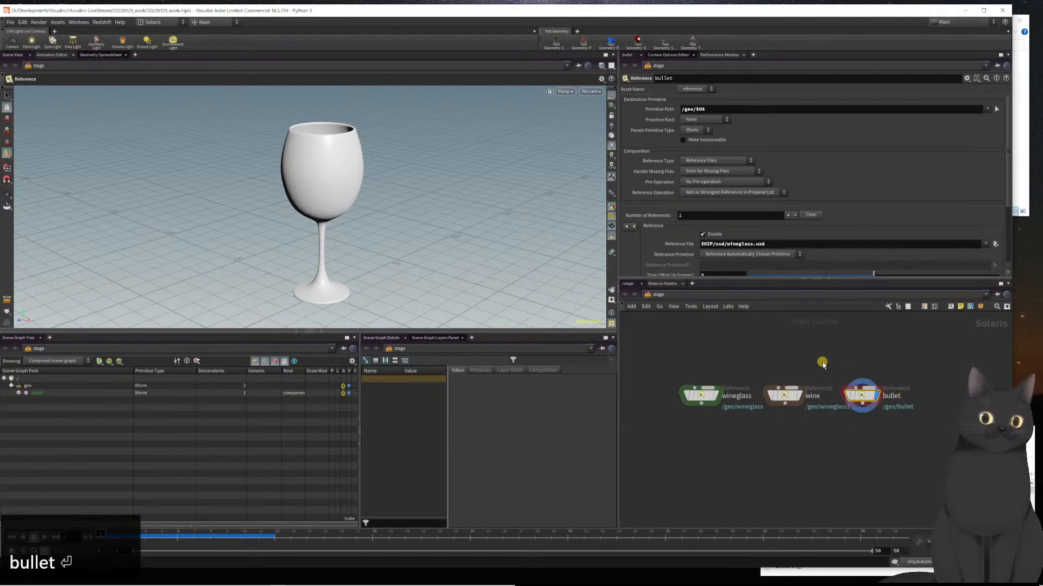
- Set the wine node's reference file to $HIP/usd/wine_surface.usd and the bullet node's to $HIP/usd/bullet.usd
{"action": "left_click_drag", "start_coordinate": [802, 354], "coordinate": [780, 428]}
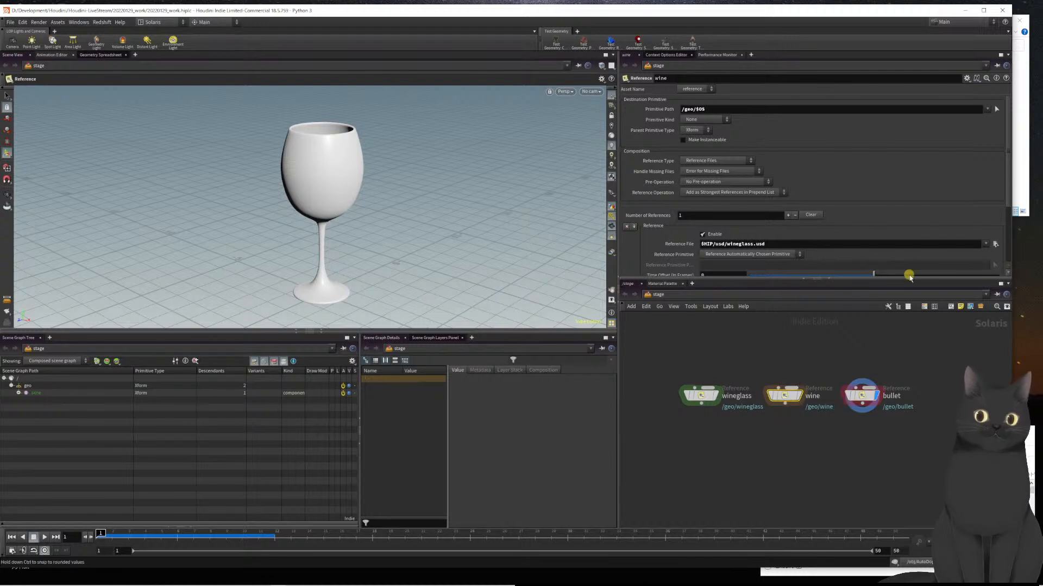
{"action": "left_click", "coordinate": [995, 244]}
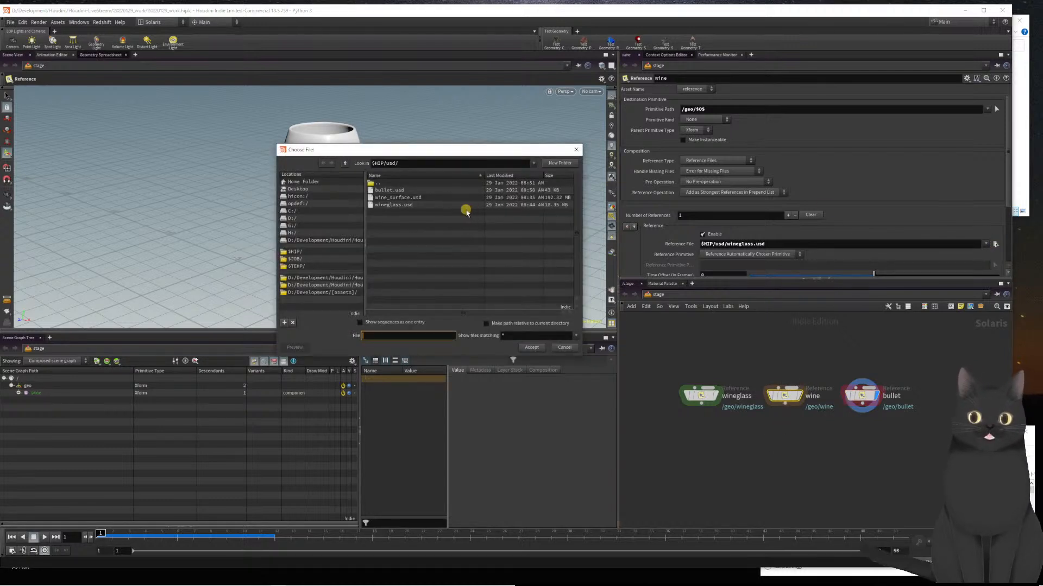
{"action": "double_click", "coordinate": [423, 197]}
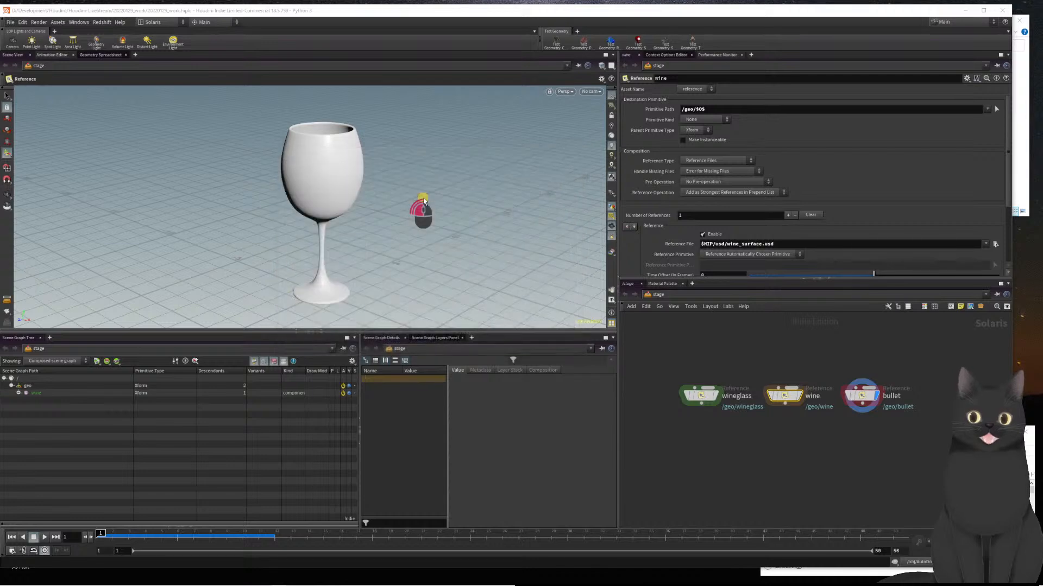
{"action": "left_click", "coordinate": [862, 395]}
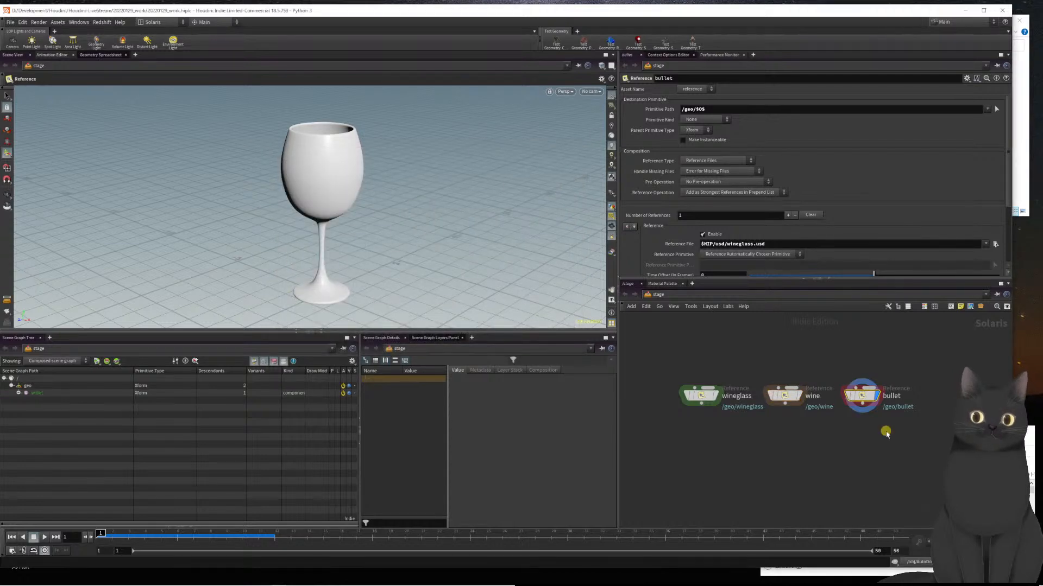
{"action": "left_click", "coordinate": [995, 245]}
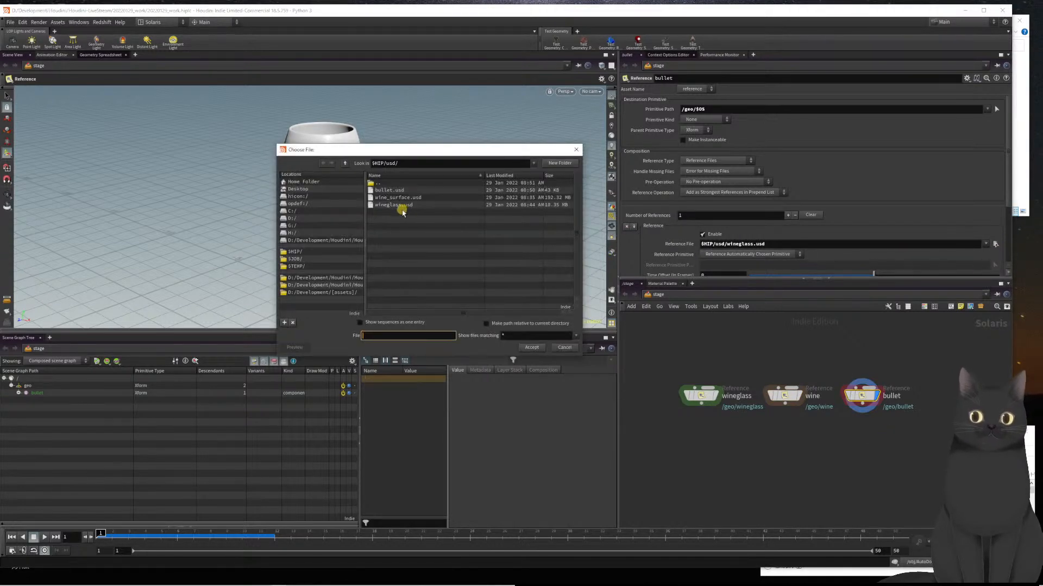
{"action": "double_click", "coordinate": [390, 190]}
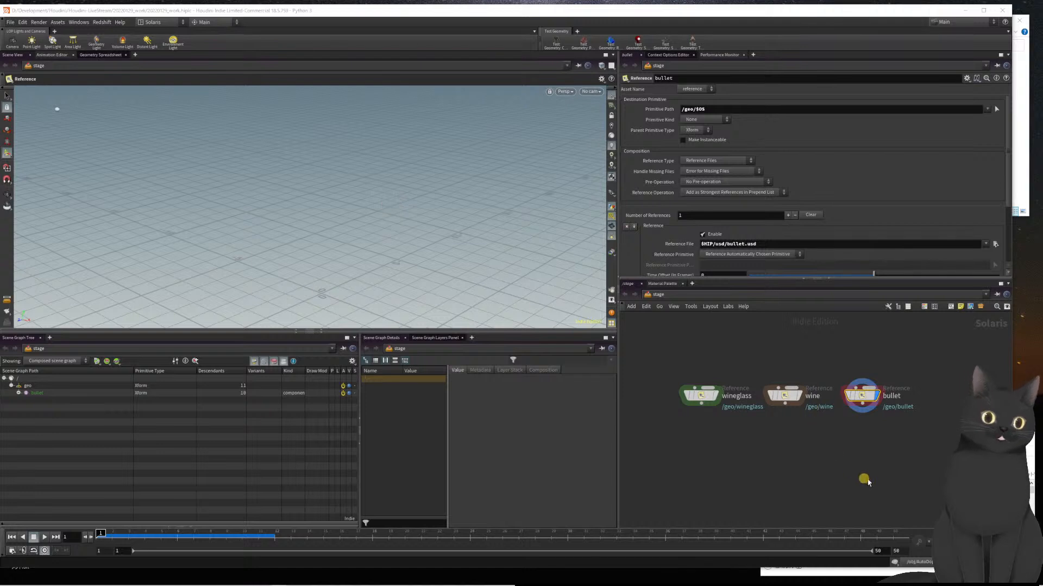
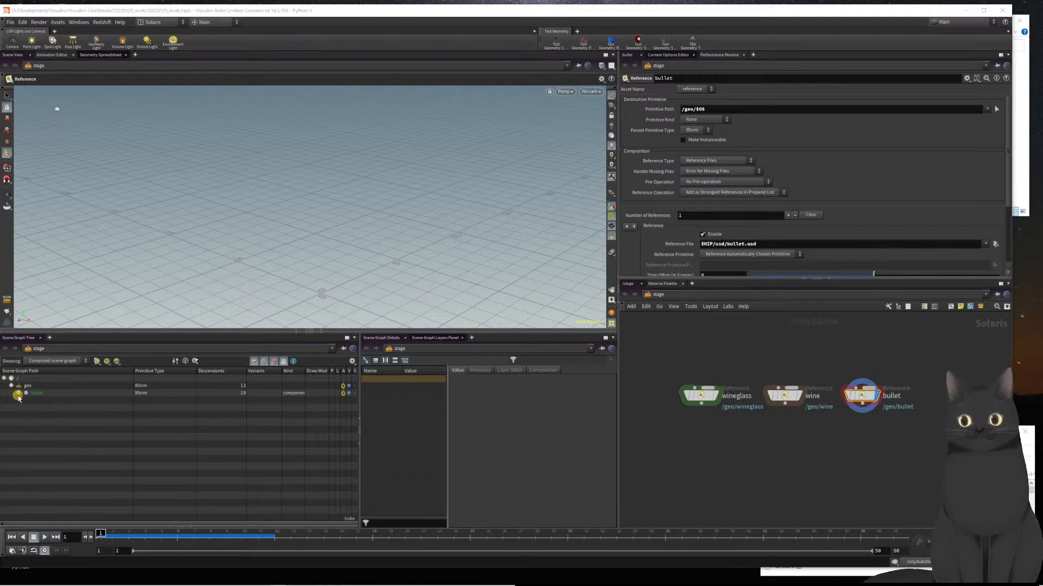
- Check the wine and bullet nodes' settings and display the wineglass, wine and bullet references one after another in the viewport
{"action": "left_click", "coordinate": [786, 396]}
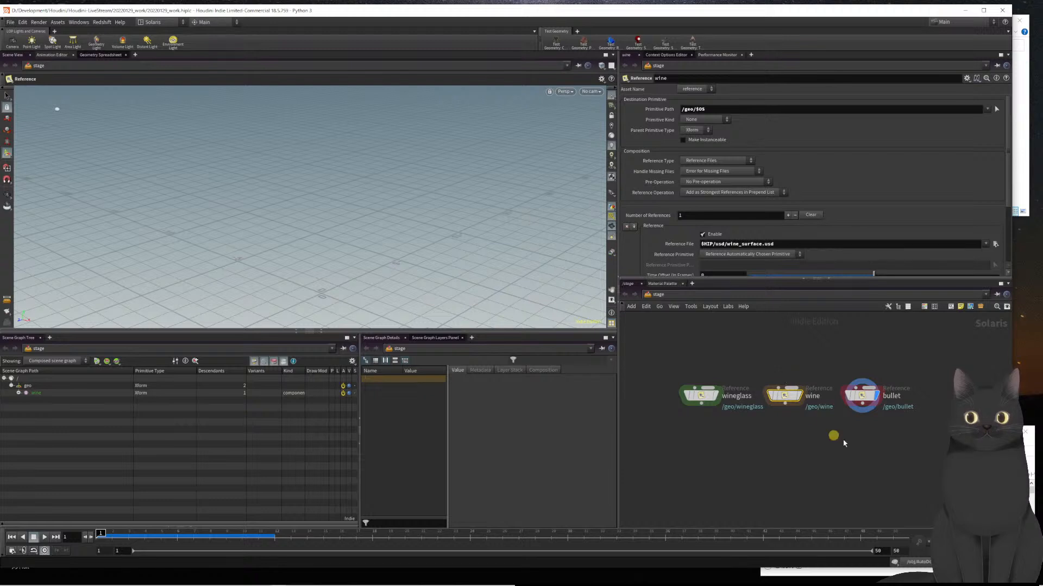
{"action": "left_click", "coordinate": [837, 382]}
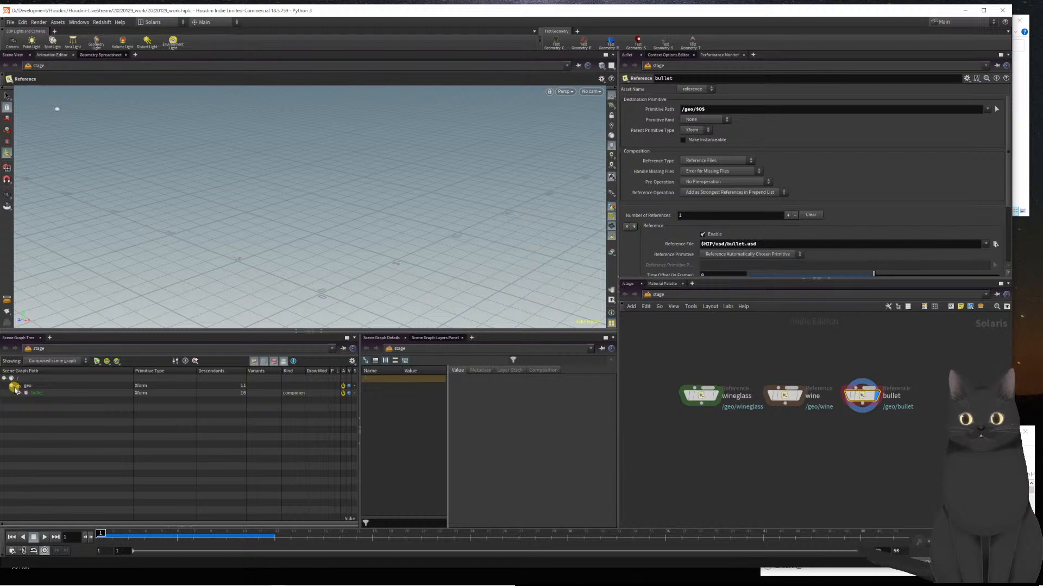
{"action": "left_click", "coordinate": [725, 405]}
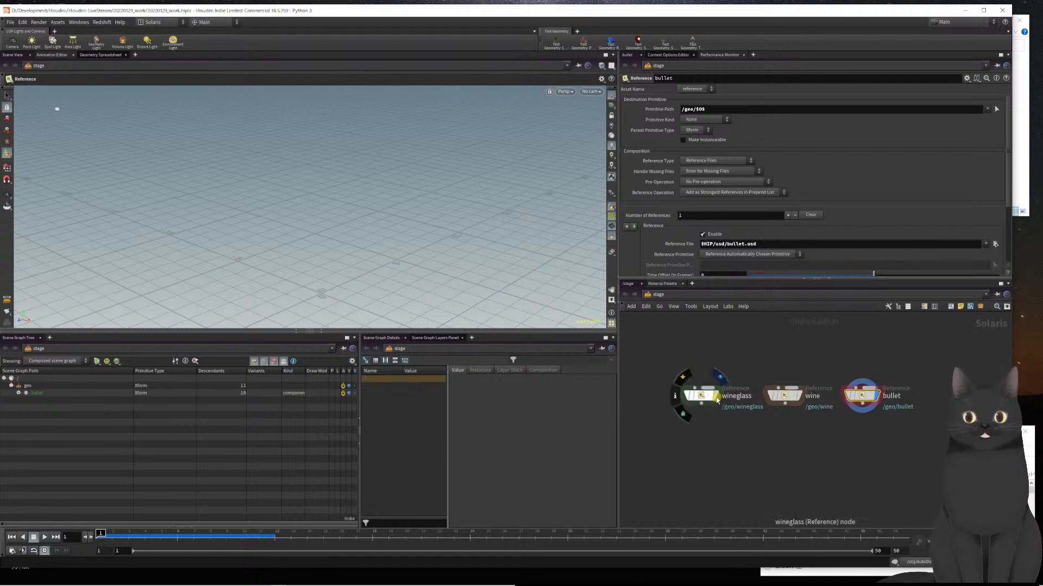
{"action": "mouse_move", "coordinate": [790, 399]}
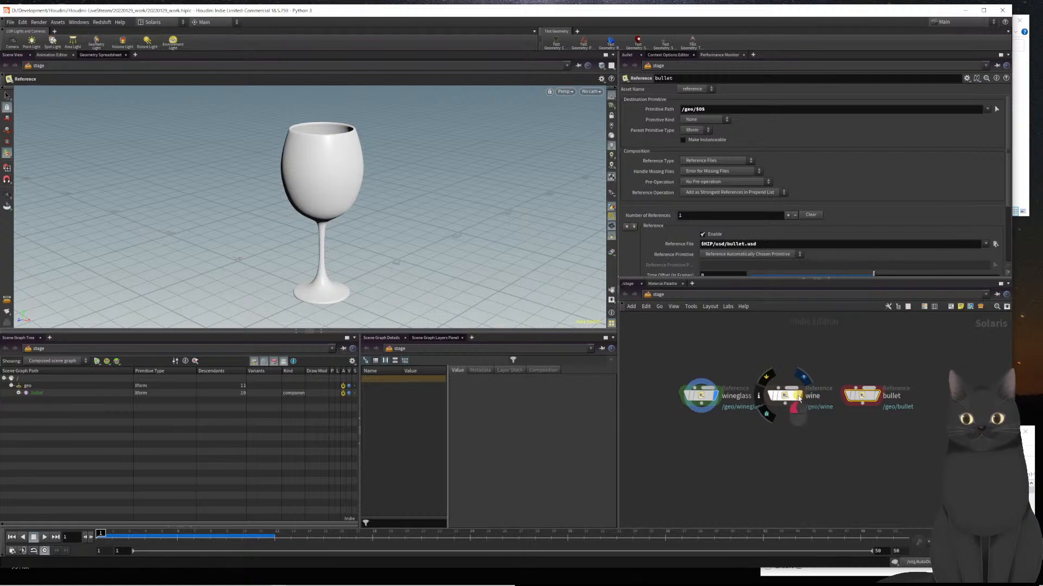
{"action": "left_click", "coordinate": [799, 399]}
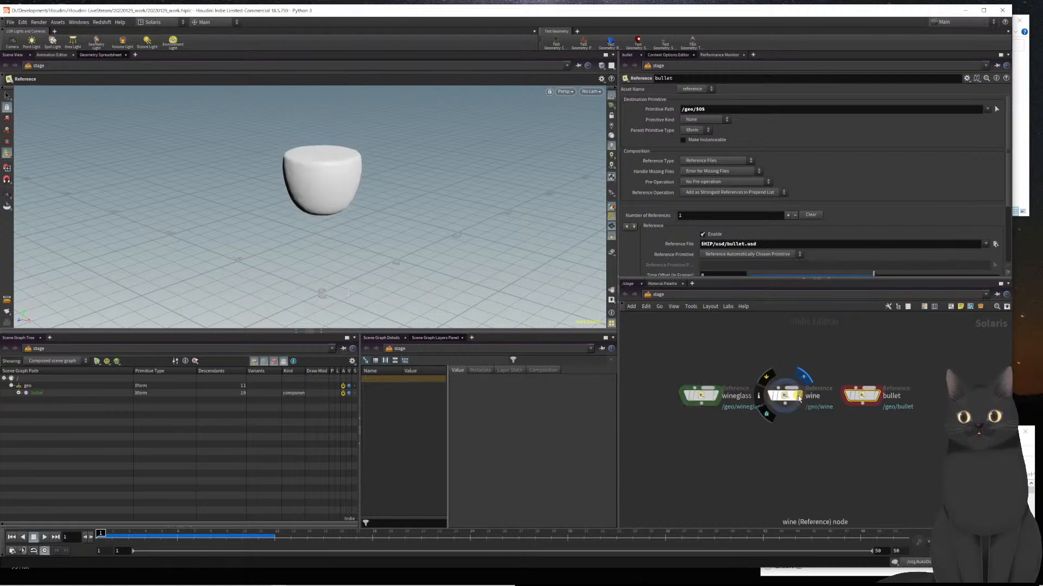
{"action": "left_click", "coordinate": [878, 399]}
- Merge the wineglass, wine and bullet reference nodes into one Merge node placed below them and inspect the combined geometry
{"action": "left_click_drag", "start_coordinate": [683, 448], "coordinate": [906, 429]}
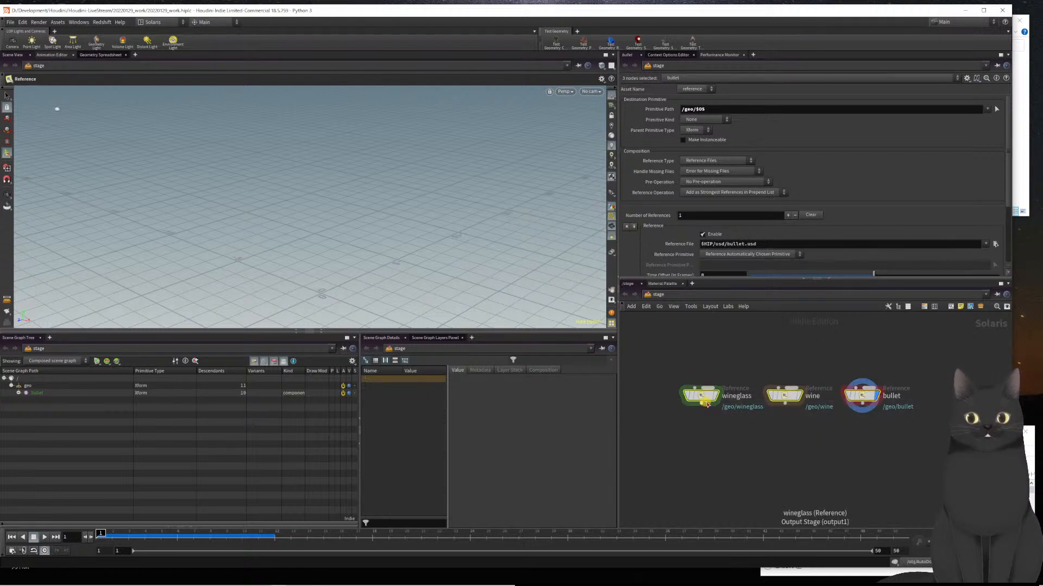
{"action": "left_click_drag", "start_coordinate": [703, 406], "coordinate": [791, 445], "text": "alt"}
{"action": "key", "text": "Escape"}
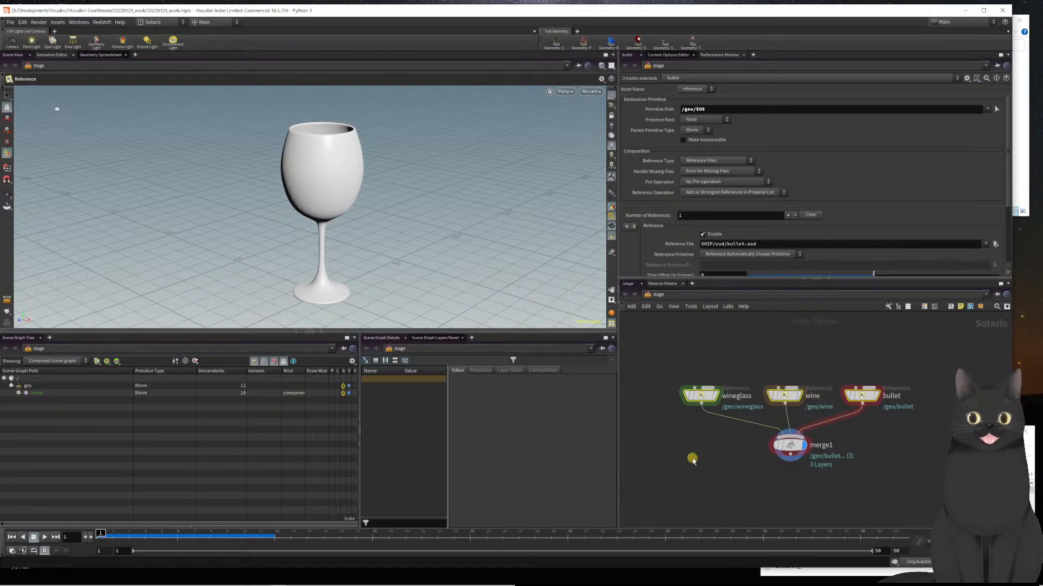
{"action": "left_click_drag", "start_coordinate": [686, 449], "coordinate": [850, 476]}
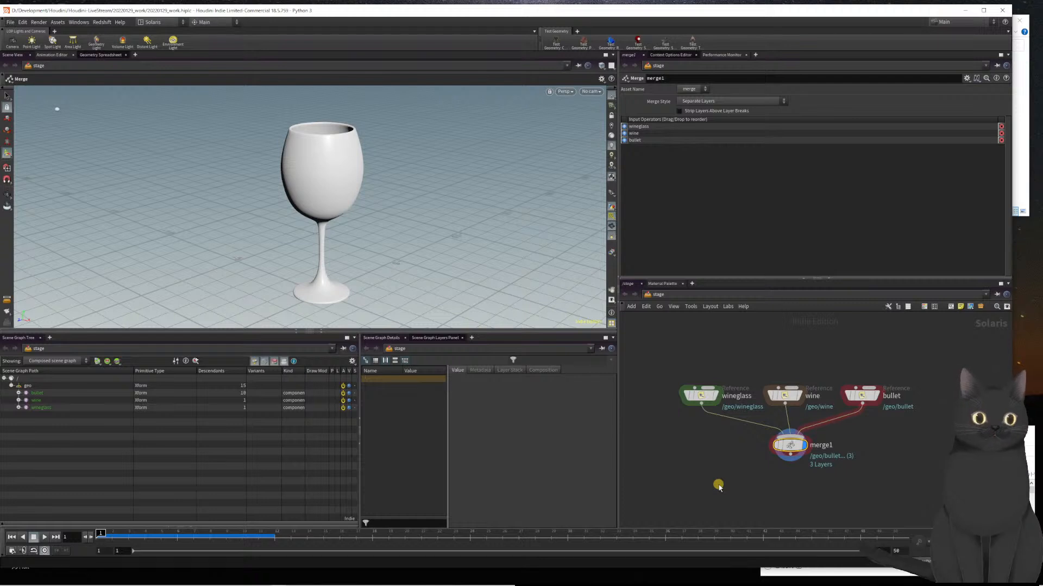
{"action": "scroll", "coordinate": [718, 478], "scroll_direction": "down", "scroll_amount": 2}
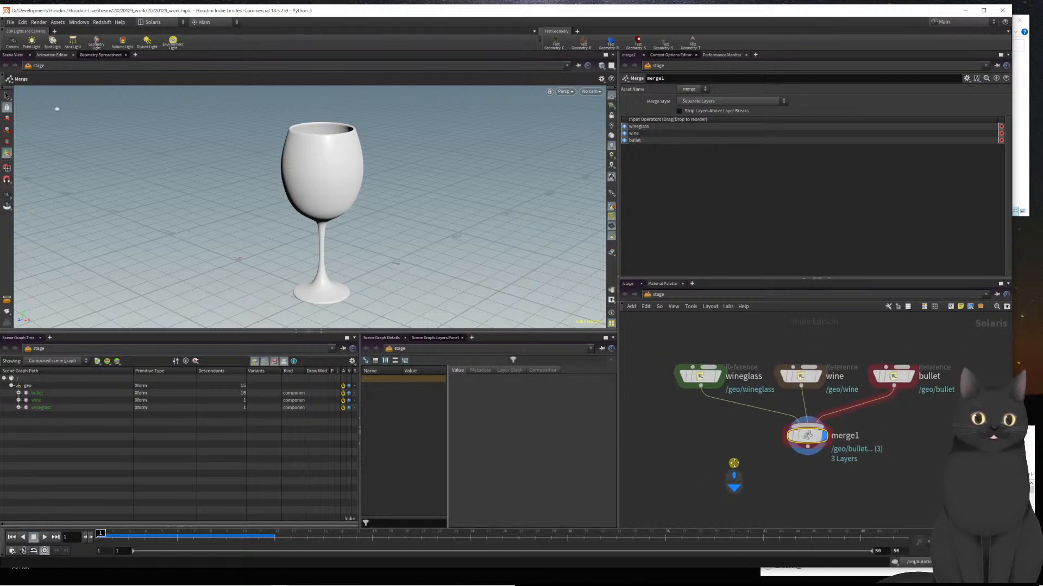
{"action": "middle_click_drag", "start_coordinate": [721, 450], "coordinate": [726, 433]}
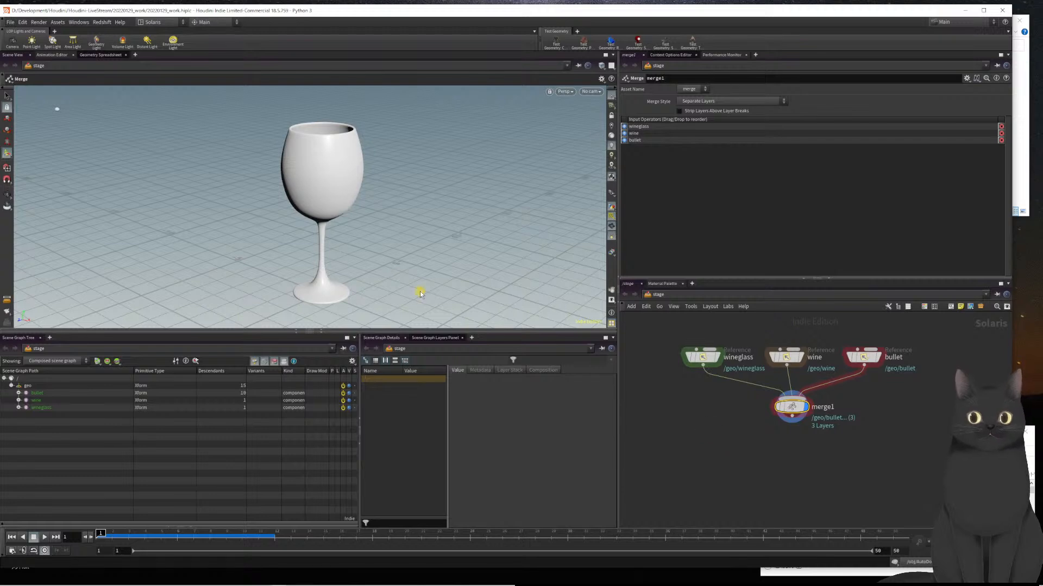
{"action": "key", "text": "Escape"}
{"action": "left_click_drag", "start_coordinate": [293, 105], "coordinate": [337, 192]}
{"action": "scroll", "coordinate": [337, 205], "scroll_direction": "down", "scroll_amount": 3}
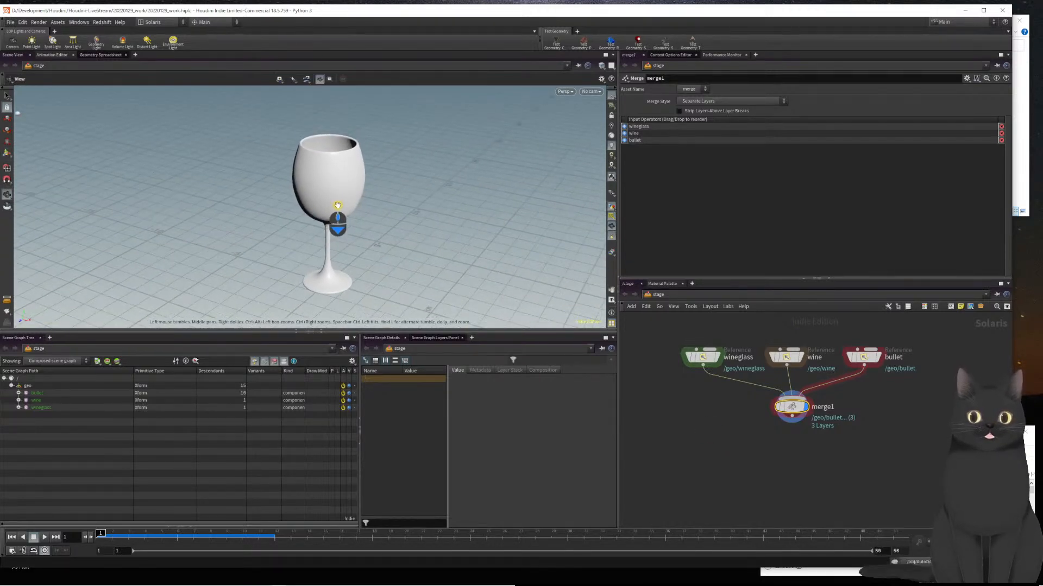
{"action": "left_click_drag", "start_coordinate": [114, 535], "coordinate": [86, 540]}
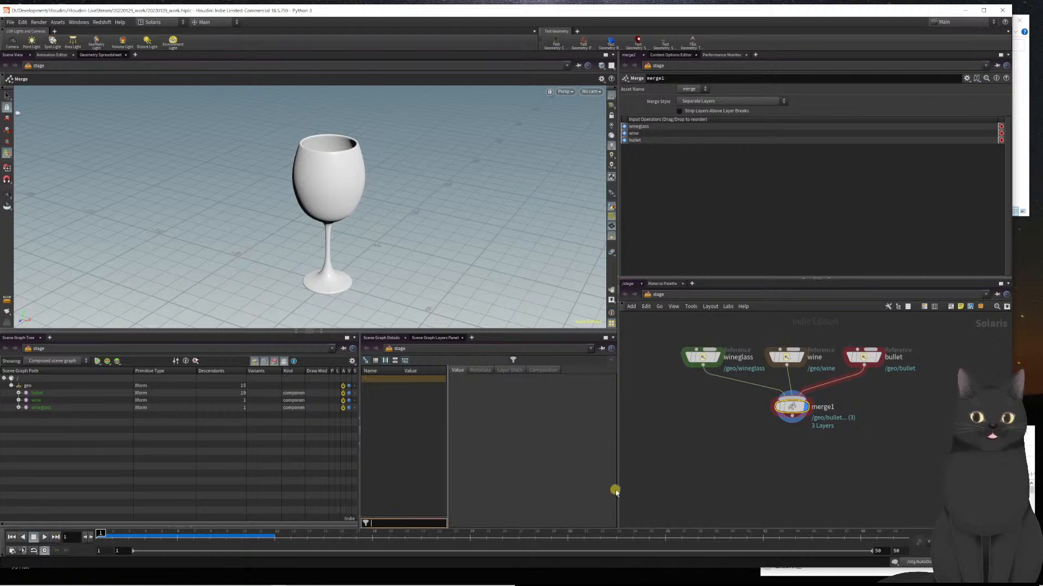
- Add a Grid node beside the references and connect it as another input of the Merge node
{"action": "middle_click_drag", "start_coordinate": [825, 475], "coordinate": [796, 459]}
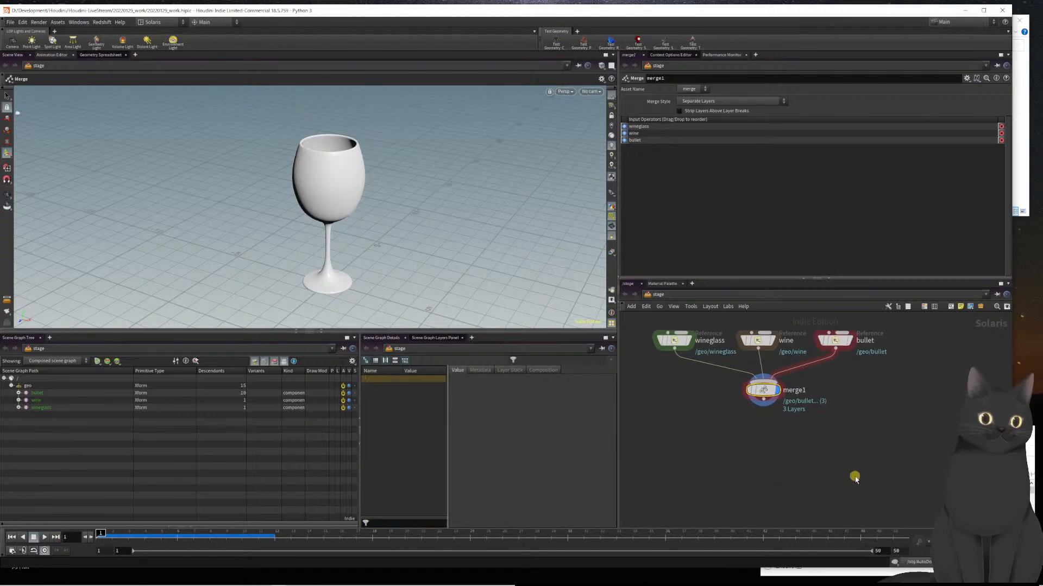
{"action": "scroll", "coordinate": [897, 470], "scroll_direction": "down", "scroll_amount": 2}
{"action": "middle_click_drag", "start_coordinate": [874, 454], "coordinate": [818, 497]}
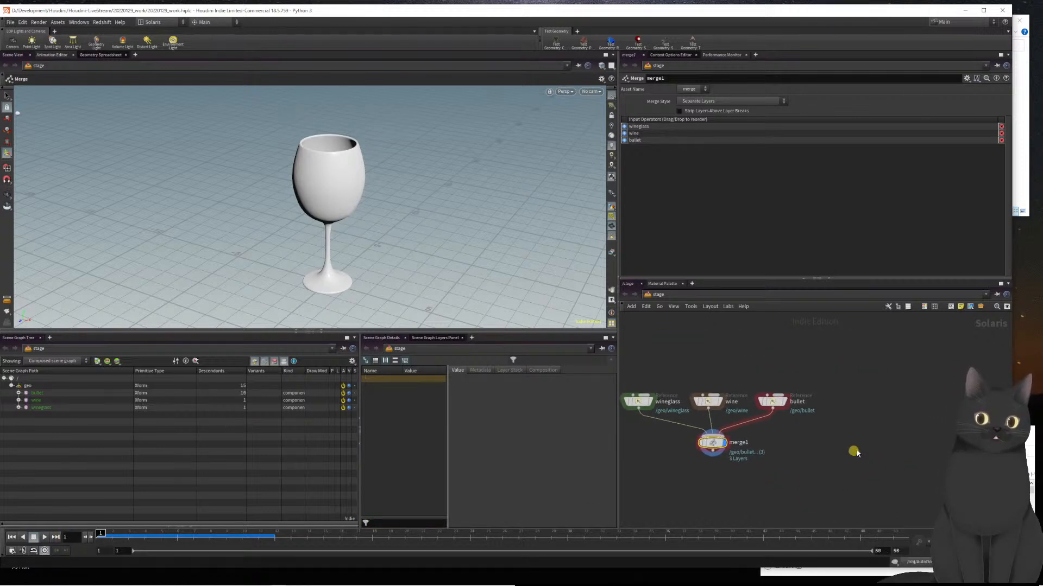
{"action": "key", "text": "Tab"}
{"action": "type", "text": "grid"}
{"action": "key", "text": "Return"}
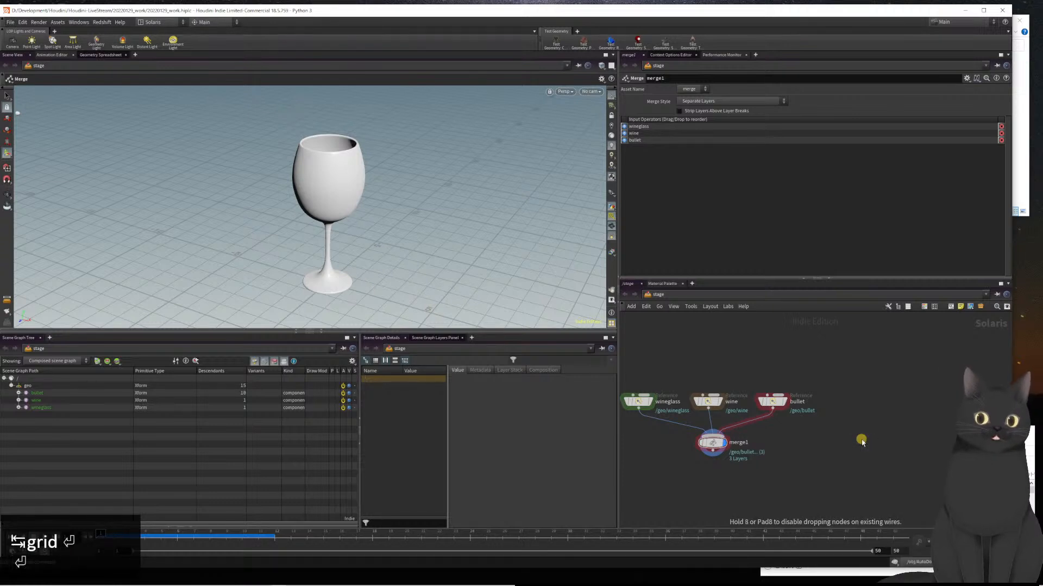
{"action": "key", "text": "Return"}
{"action": "left_click_drag", "start_coordinate": [862, 443], "coordinate": [733, 443]}
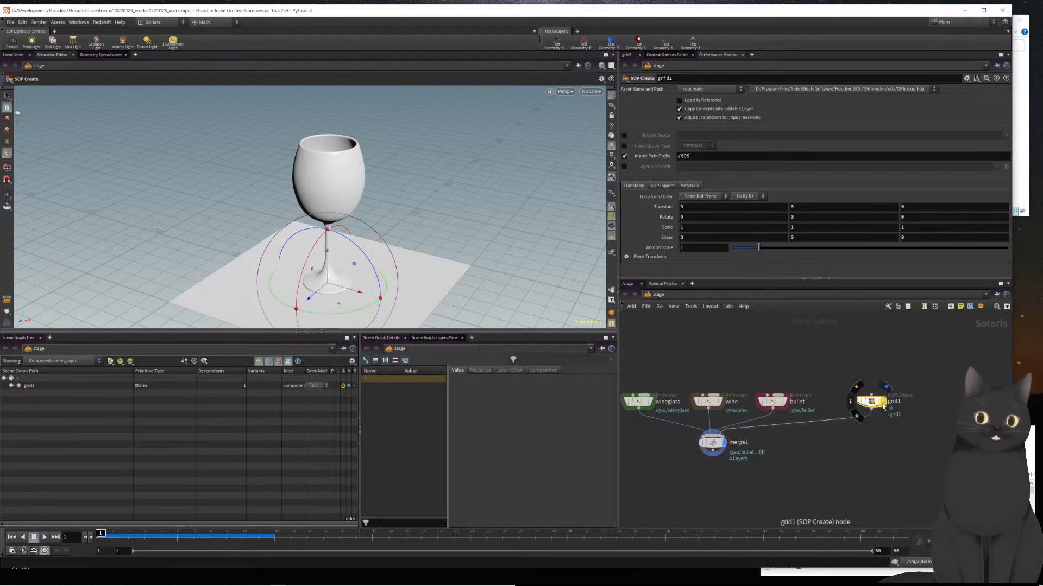
- Rename the grid node backdrop
{"action": "double_click", "coordinate": [892, 402]}
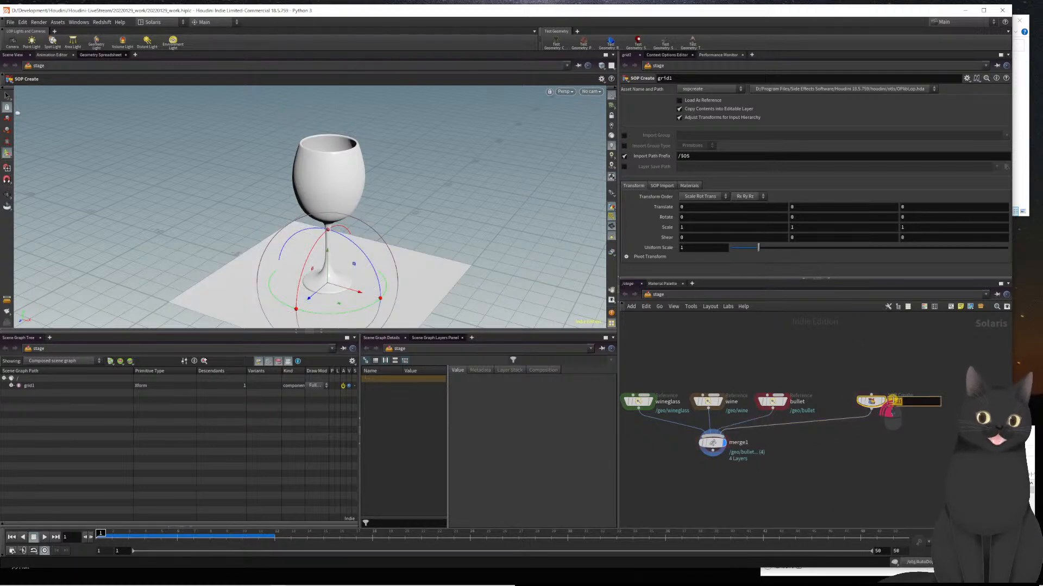
{"action": "type", "text": "back"}
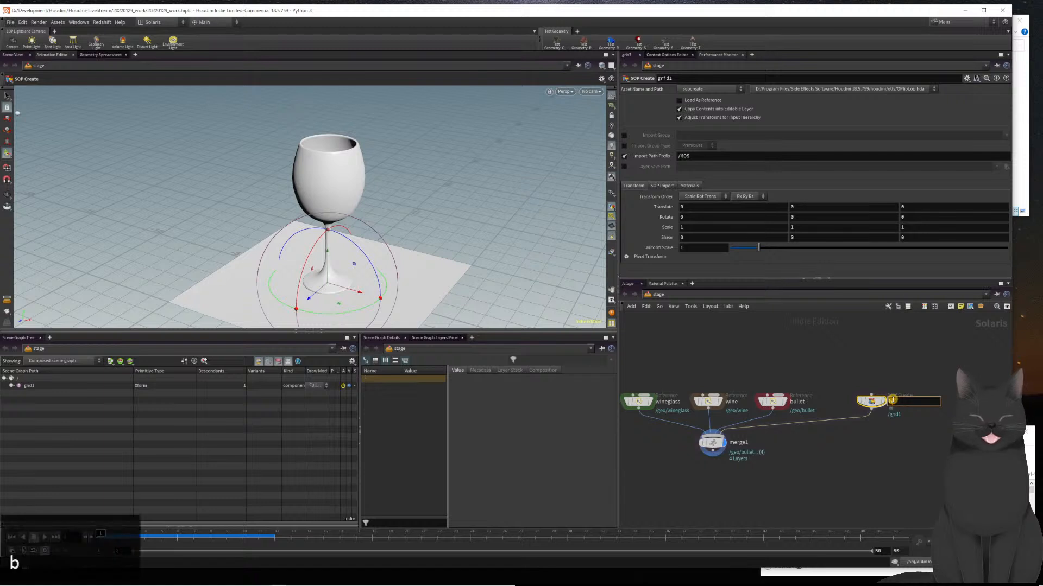
{"action": "type", "text": "drop"}
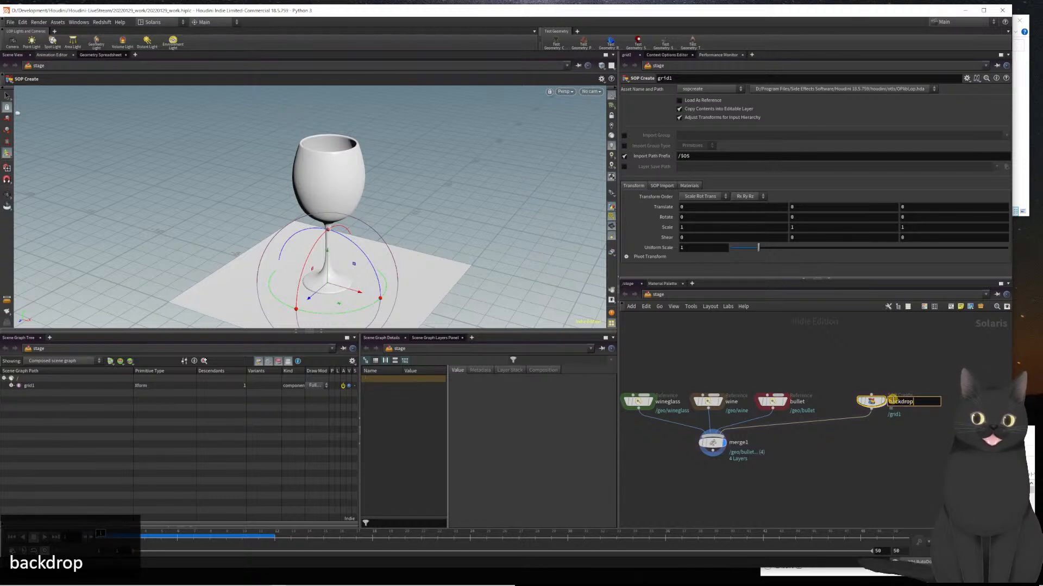
{"action": "key", "text": "Return"}
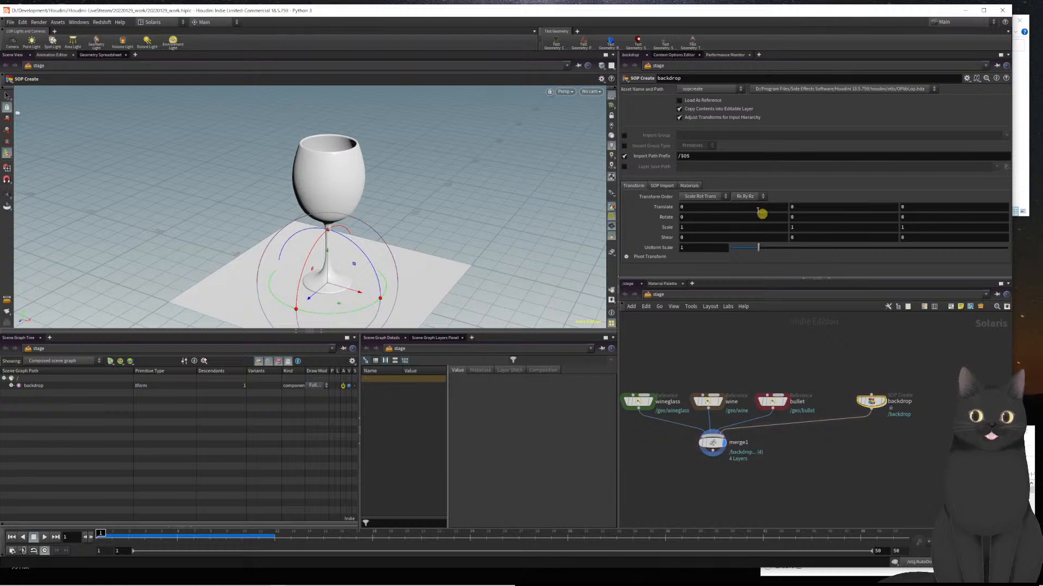
- Set the backdrop node's import path prefix to /geo/$OS and select the Merge node to check the scene graph
{"action": "left_click", "coordinate": [692, 156]}
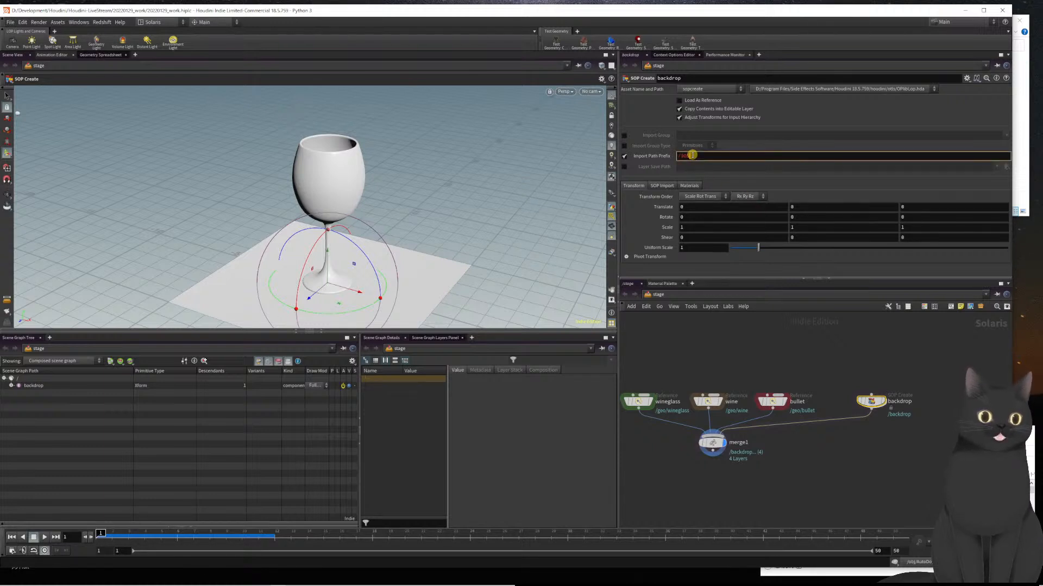
{"action": "key", "text": "Left"}
{"action": "key", "text": "Left"}
{"action": "key", "text": "Left"}
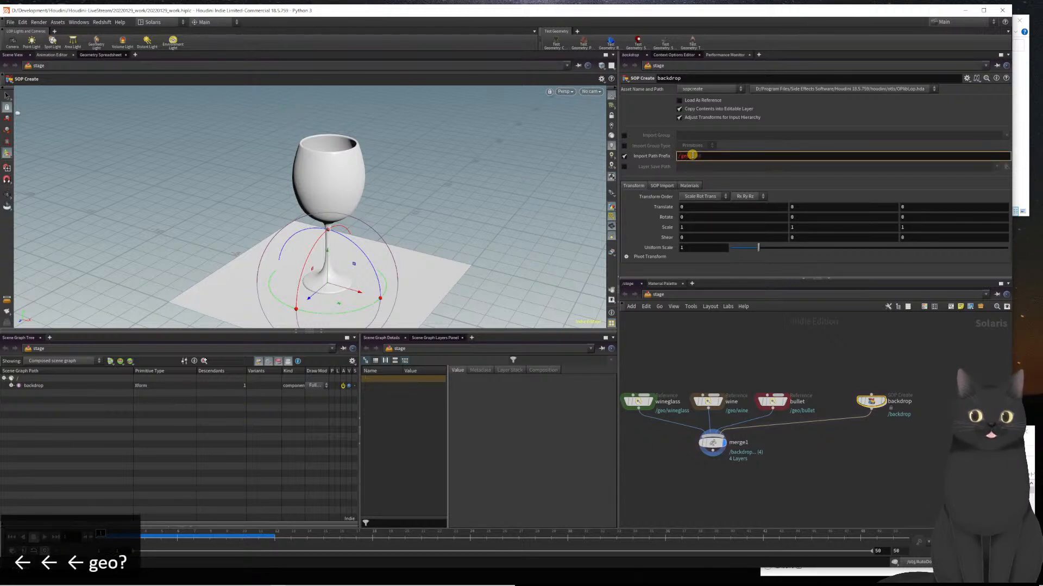
{"action": "type", "text": "geo/"}
{"action": "key", "text": "Return"}
{"action": "left_click_drag", "start_coordinate": [786, 493], "coordinate": [672, 444]}
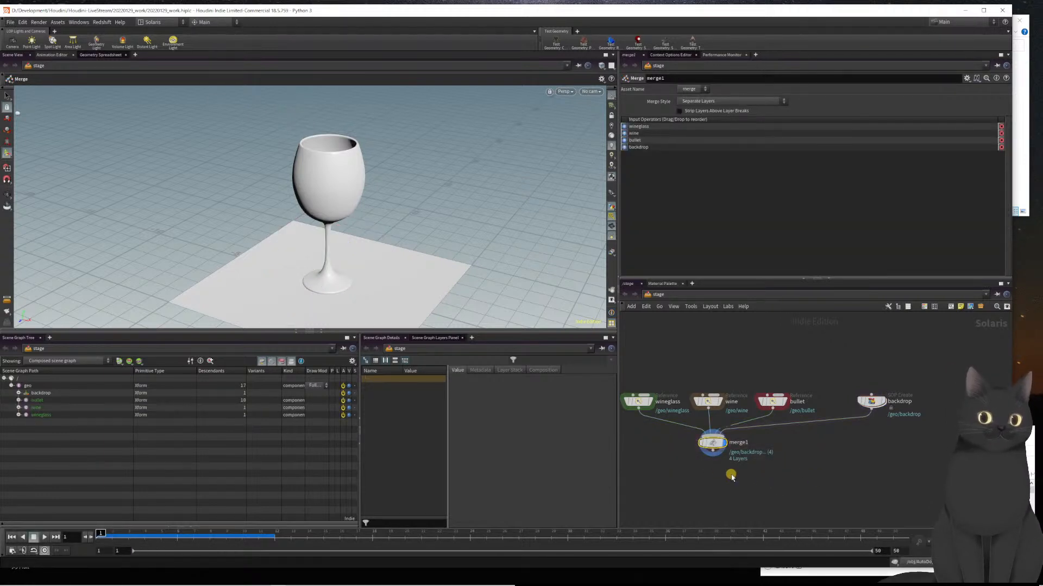
- Look at the grid inside the backdrop node, return to the stage, and move the backdrop node close beside the bullet node
{"action": "double_click", "coordinate": [873, 403]}
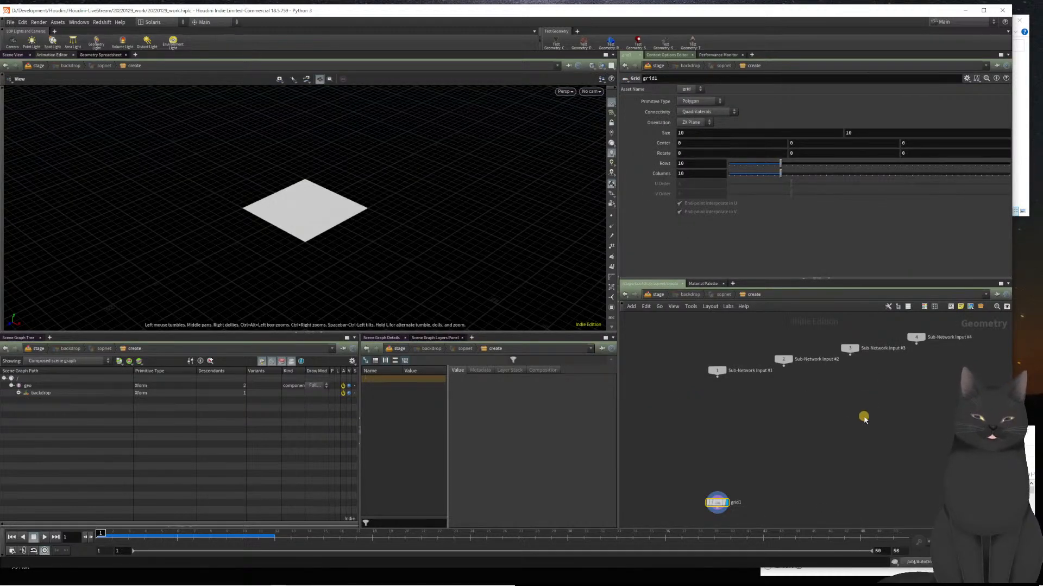
{"action": "key", "text": "u"}
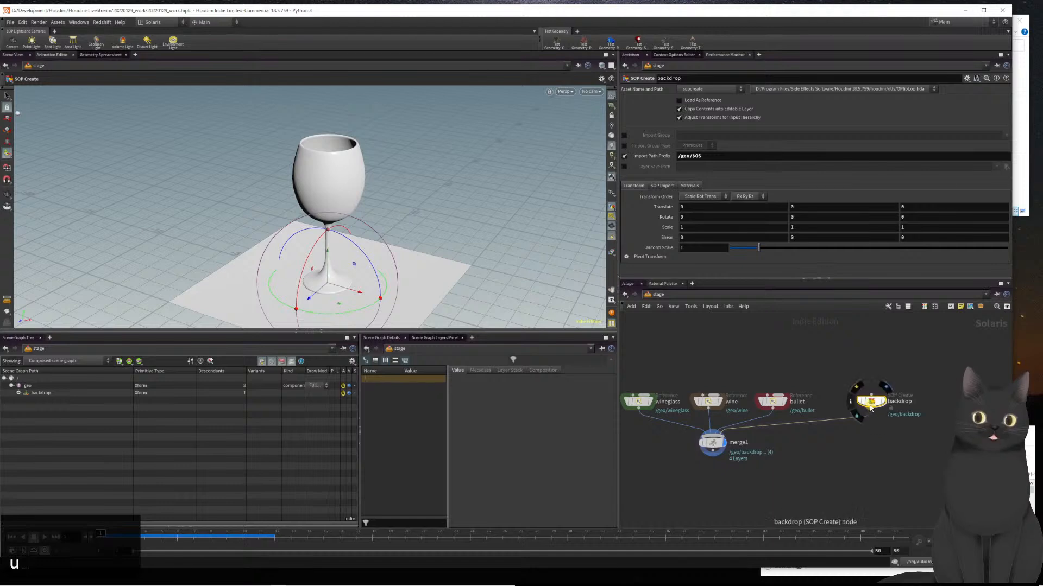
{"action": "left_click_drag", "start_coordinate": [871, 406], "coordinate": [833, 407]}
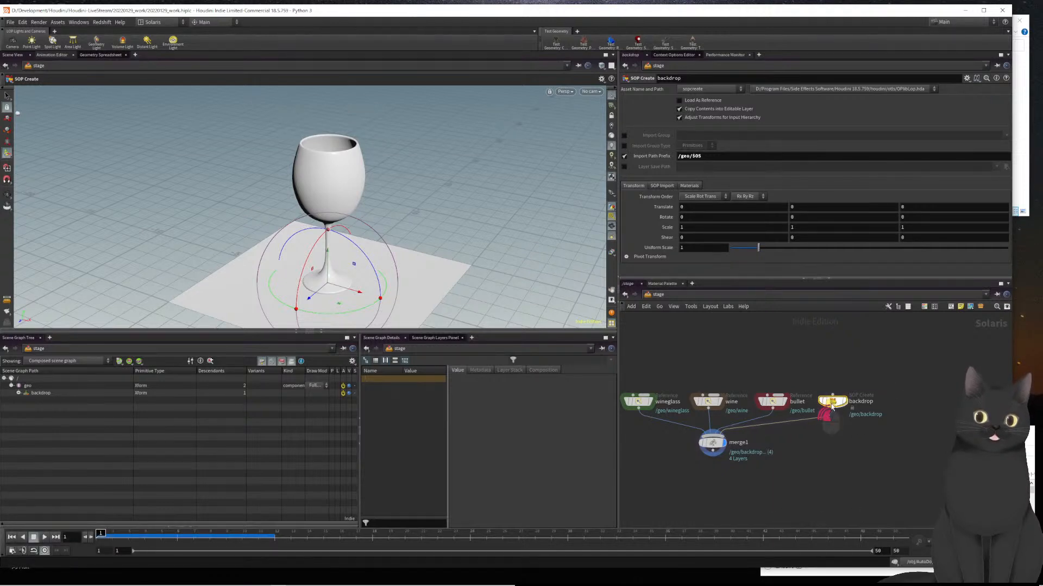
{"action": "double_click", "coordinate": [833, 405]}
{"action": "key", "text": "u"}
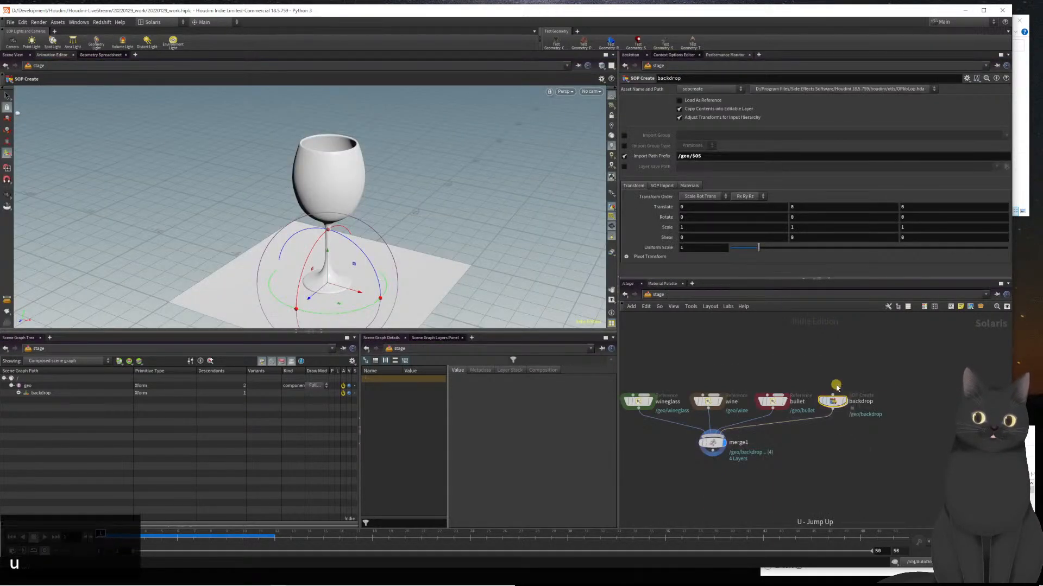
{"action": "left_click", "coordinate": [833, 471]}
{"action": "left_click", "coordinate": [829, 399]}
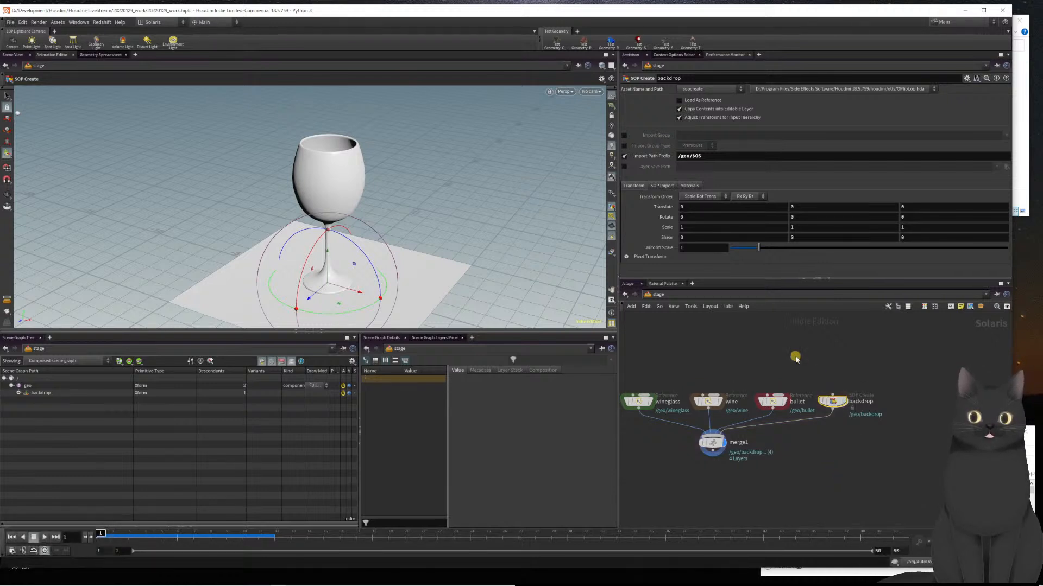
{"action": "left_click", "coordinate": [691, 297]}
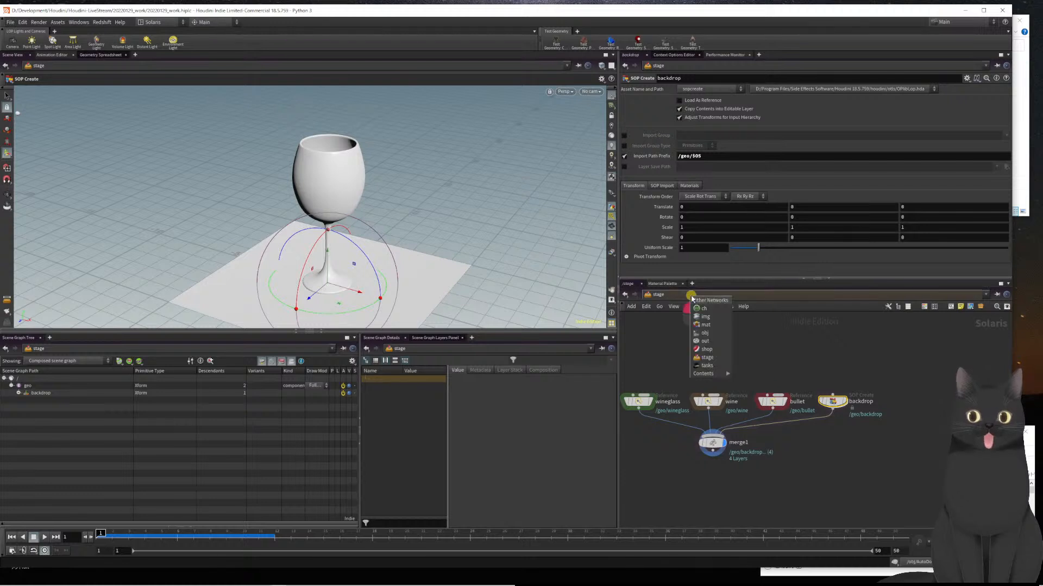
{"action": "left_click", "coordinate": [796, 357]}
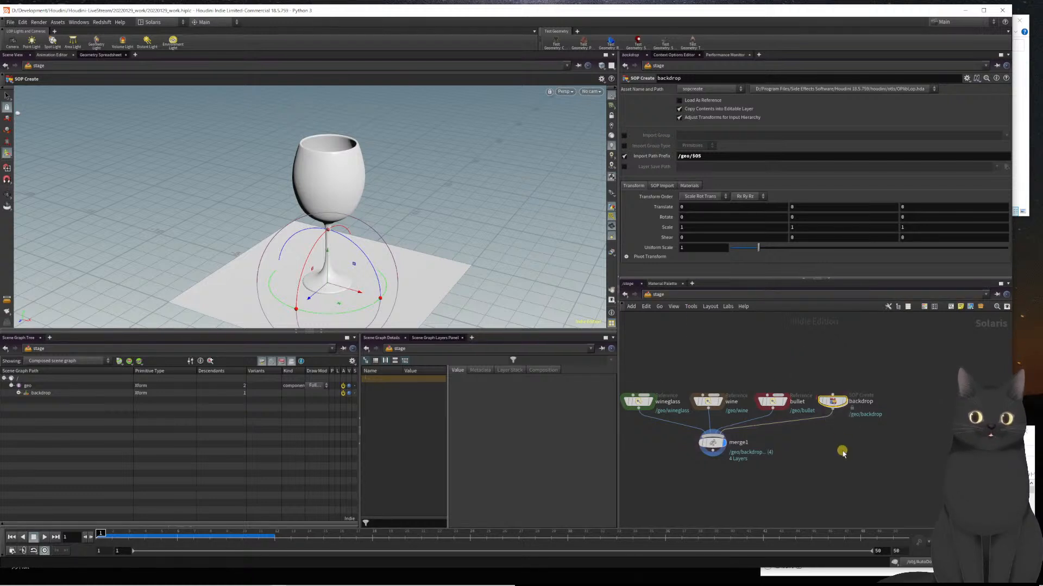
{"action": "double_click", "coordinate": [832, 400]}
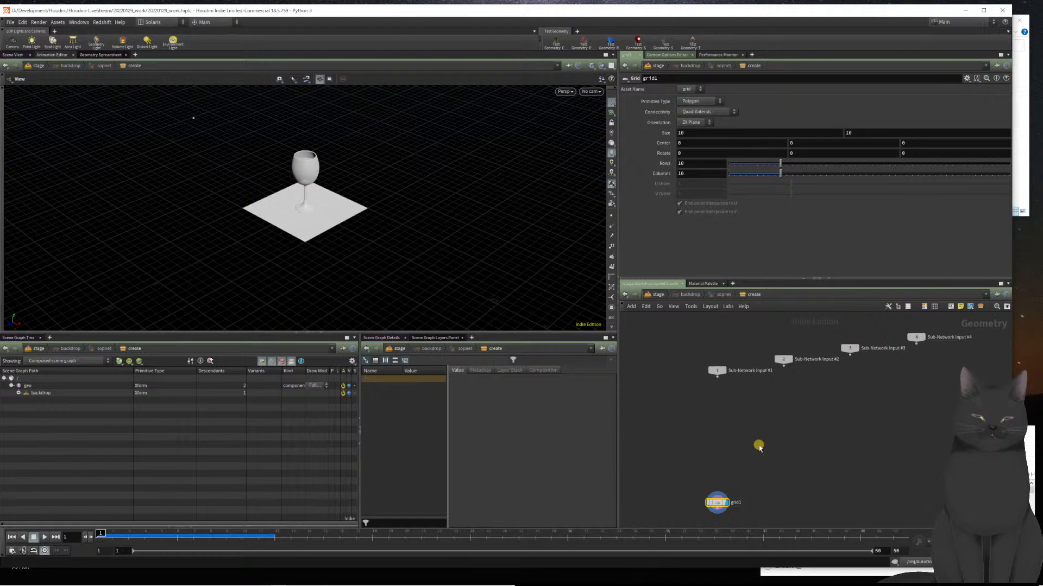
{"action": "key", "text": "u"}
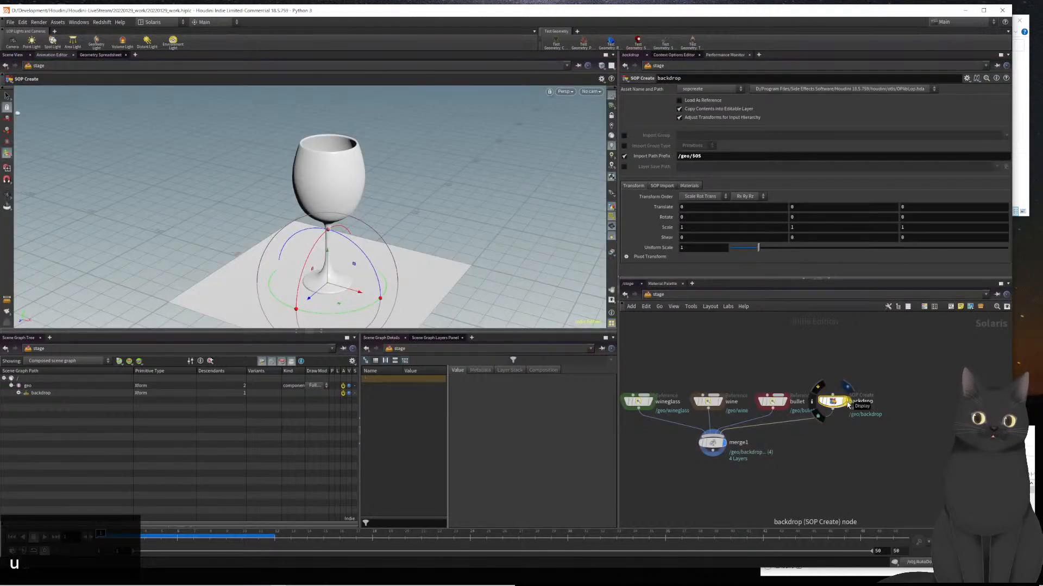
- Go inside the backdrop node and set the grid's size to 200 by 200
{"action": "left_click", "coordinate": [848, 404]}
{"action": "key", "text": "i"}
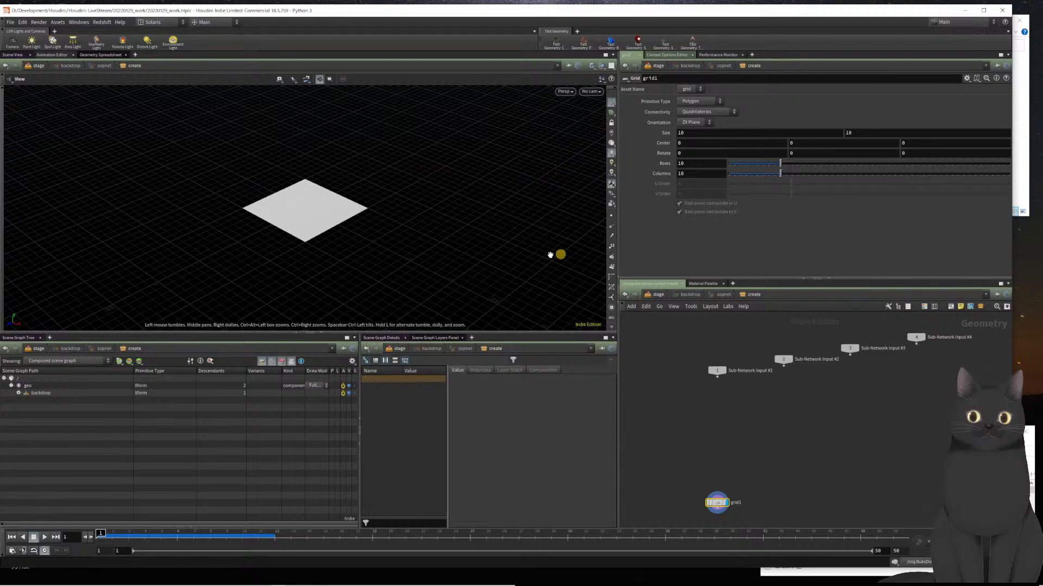
{"action": "scroll", "coordinate": [323, 239], "scroll_direction": "up", "scroll_amount": 5}
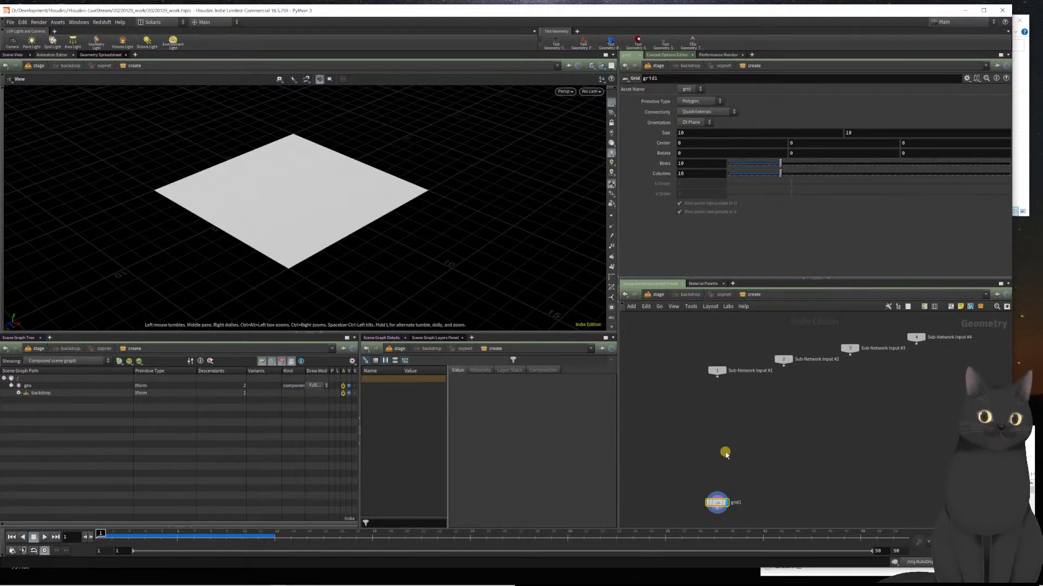
{"action": "double_click", "coordinate": [690, 134]}
{"action": "type", "text": "200"}
{"action": "key", "text": "Tab"}
{"action": "type", "text": "200"}
{"action": "key", "text": "Tab"}
- Set the grid's rows and columns to 20 each and fit the whole plane in view
{"action": "key", "text": "Tab"}
{"action": "key", "text": "Tab"}
{"action": "key", "text": "Tab"}
{"action": "key", "text": "Tab"}
{"action": "key", "text": "Tab"}
{"action": "key", "text": "Tab"}
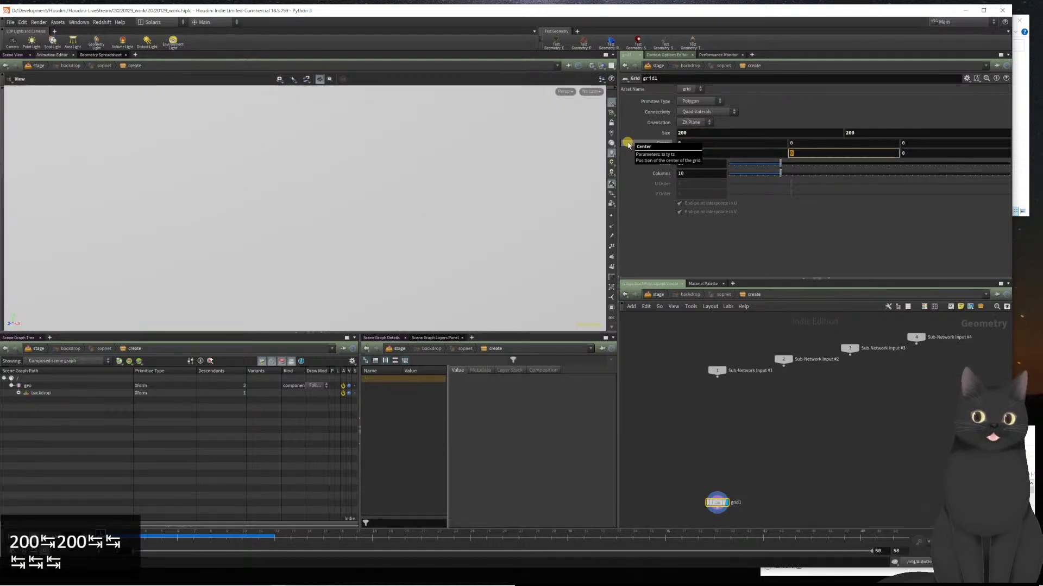
{"action": "type", "text": "20"}
{"action": "key", "text": "Tab"}
{"action": "type", "text": "20"}
{"action": "key", "text": "Return"}
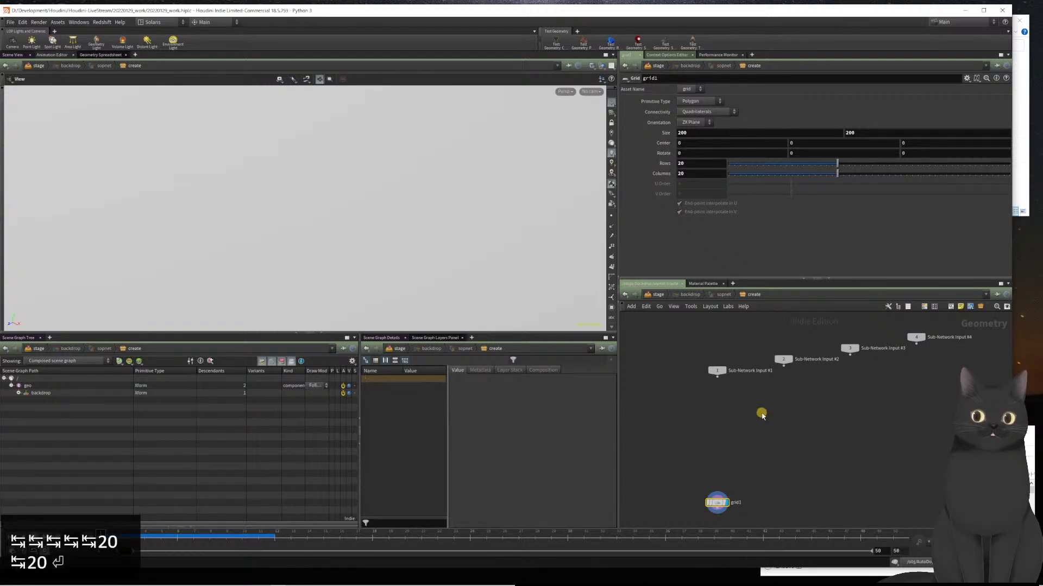
{"action": "scroll", "coordinate": [322, 187], "scroll_direction": "down", "scroll_amount": 2}
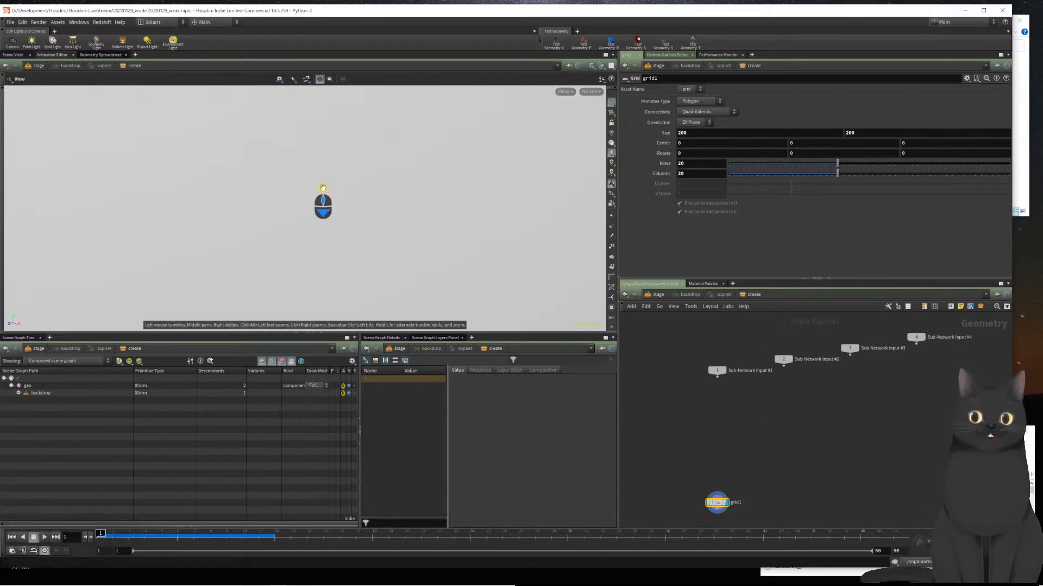
{"action": "scroll", "coordinate": [323, 188], "scroll_direction": "down", "scroll_amount": 5}
{"action": "scroll", "coordinate": [322, 187], "scroll_direction": "down", "scroll_amount": 2}
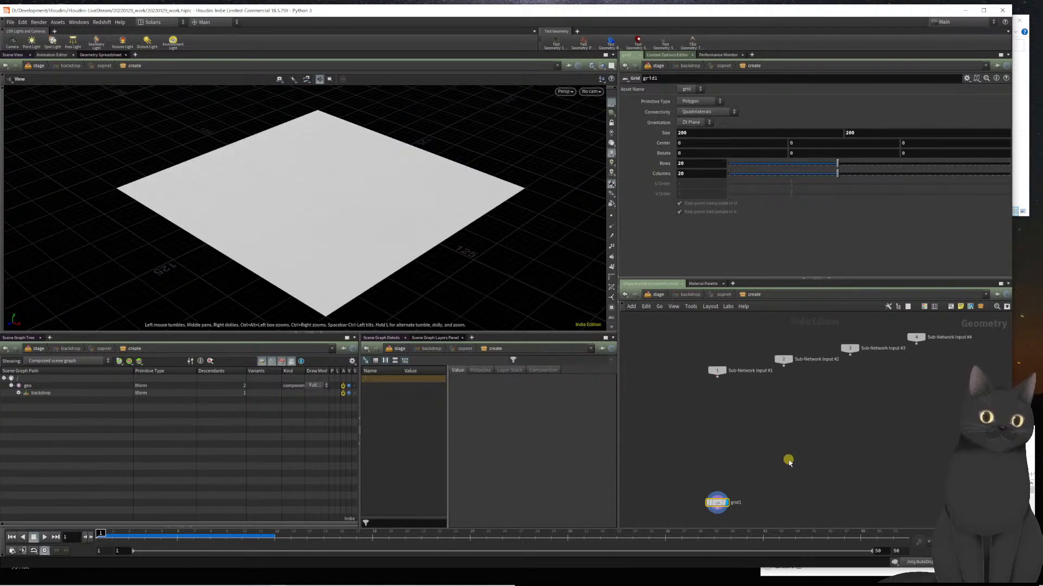
- Append a Bend node to the grid and make it the displayed node
{"action": "middle_click_drag", "start_coordinate": [785, 470], "coordinate": [782, 353]}
{"action": "scroll", "coordinate": [728, 434], "scroll_direction": "up", "scroll_amount": 3}
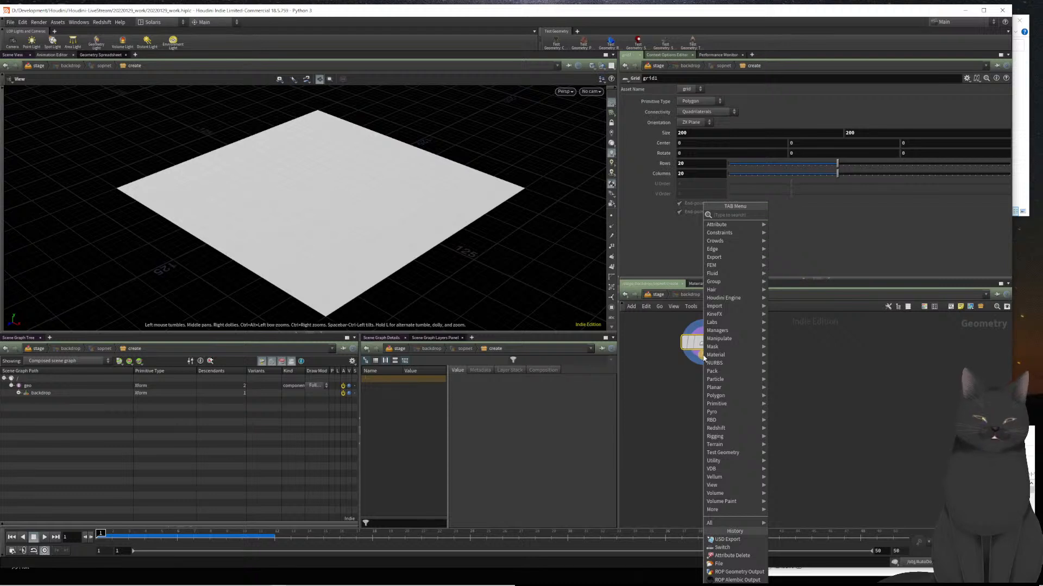
{"action": "type", "text": "bend"}
{"action": "key", "text": "Return"}
{"action": "key", "text": "Return"}
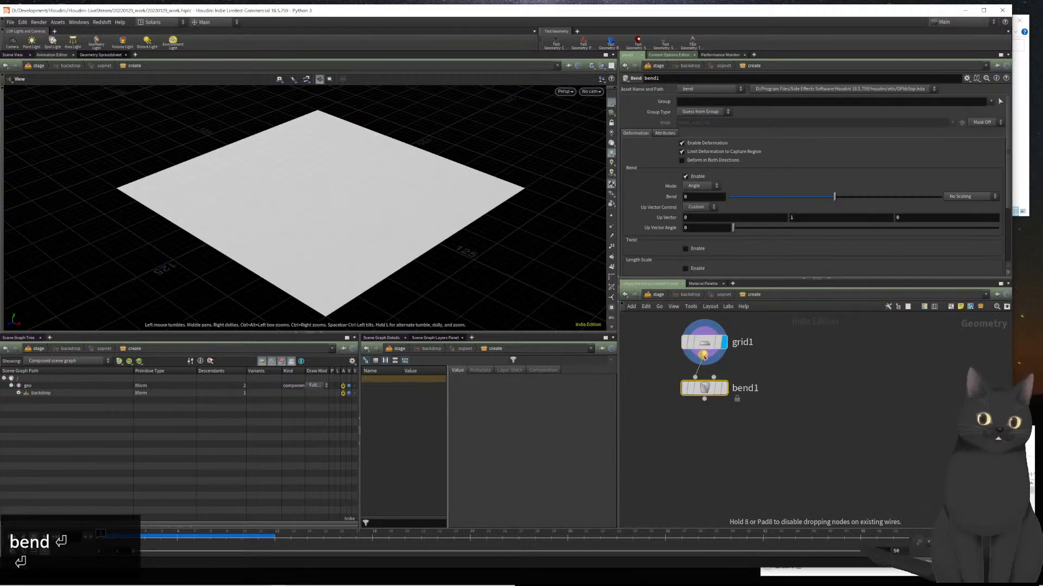
{"action": "key", "text": "r"}
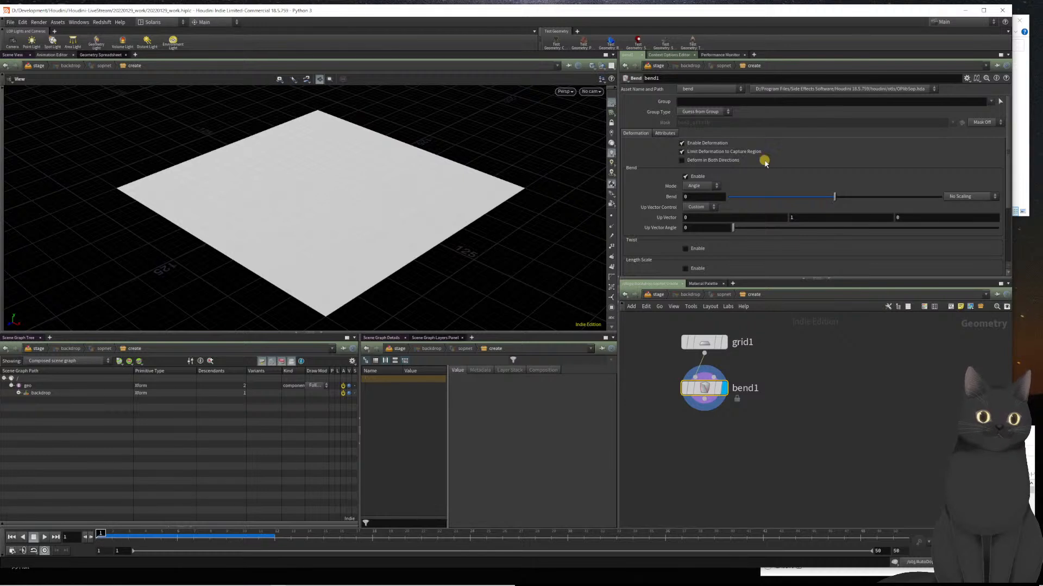
- Set the Bend node's bend angle to 75 and its capture origin X to -40
{"action": "left_click", "coordinate": [698, 195]}
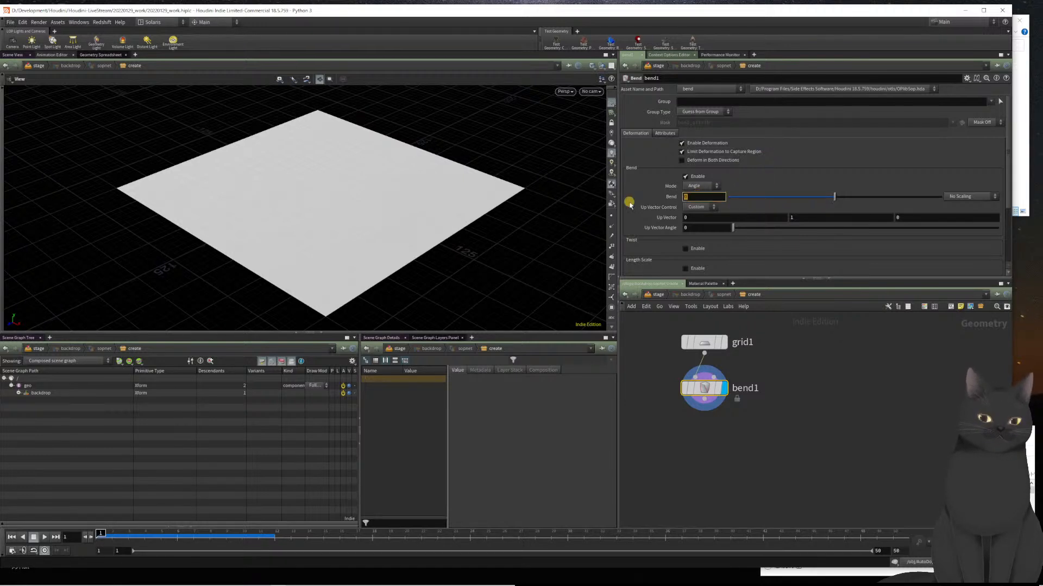
{"action": "type", "text": "75"}
{"action": "key", "text": "Return"}
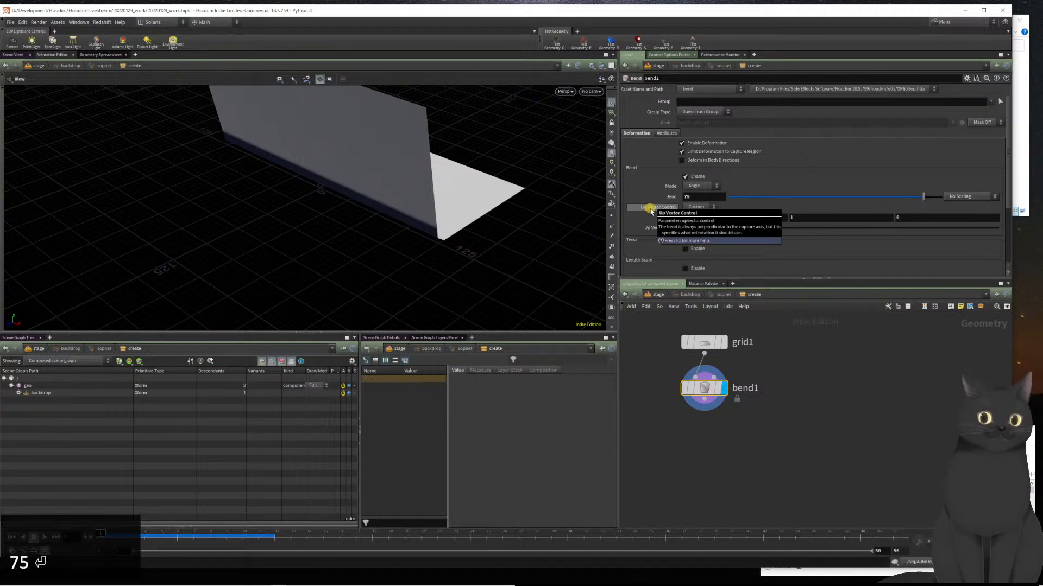
{"action": "scroll", "coordinate": [690, 217], "scroll_direction": "down", "scroll_amount": 4}
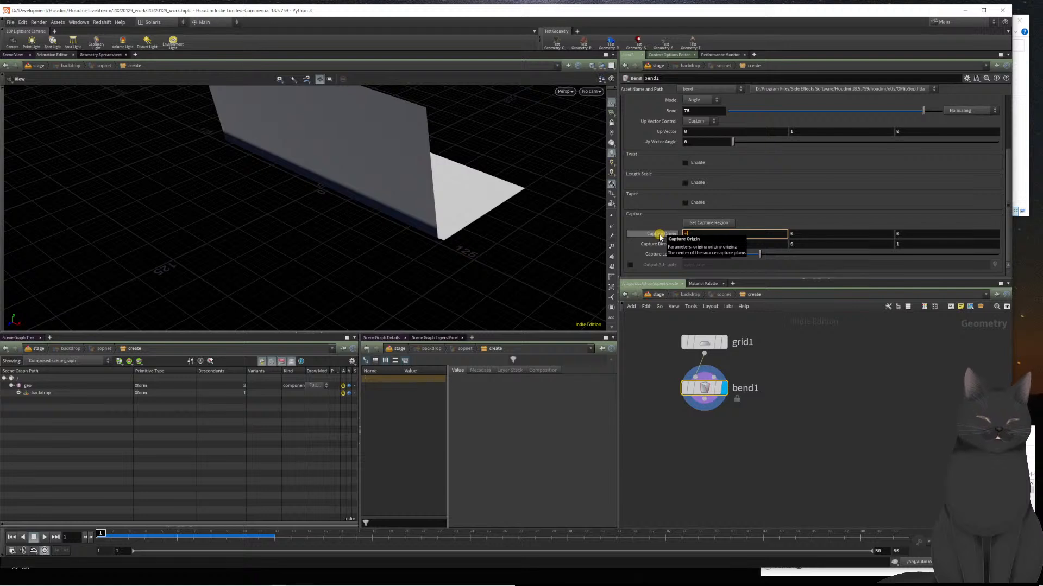
{"action": "type", "text": "-40"}
{"action": "key", "text": "Return"}
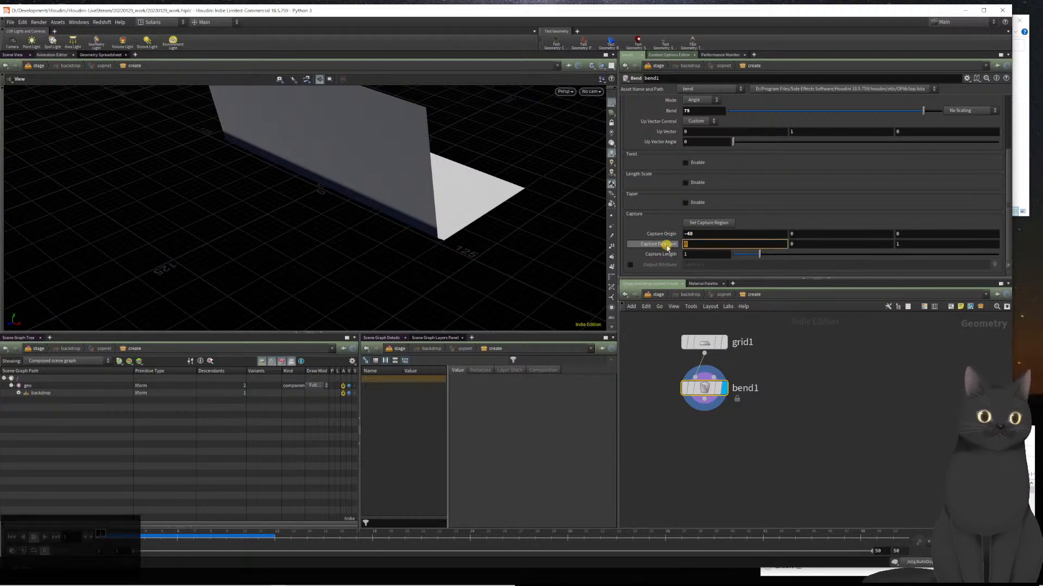
- Set the Bend node's capture direction to -1, 0, 0 and its capture length to 20
{"action": "type", "text": "-1"}
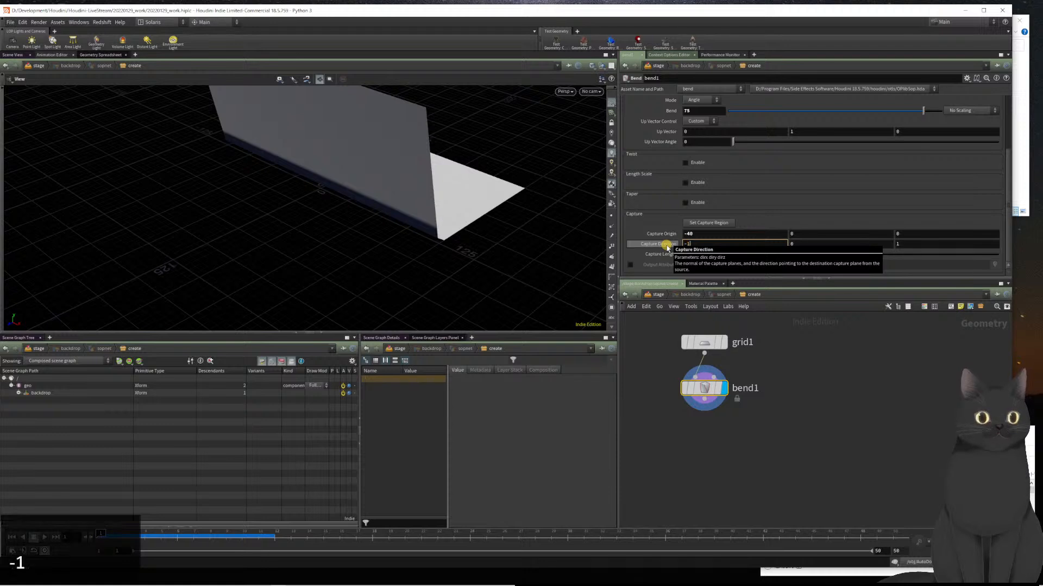
{"action": "key", "text": "Tab"}
{"action": "type", "text": "0"}
{"action": "key", "text": "Tab"}
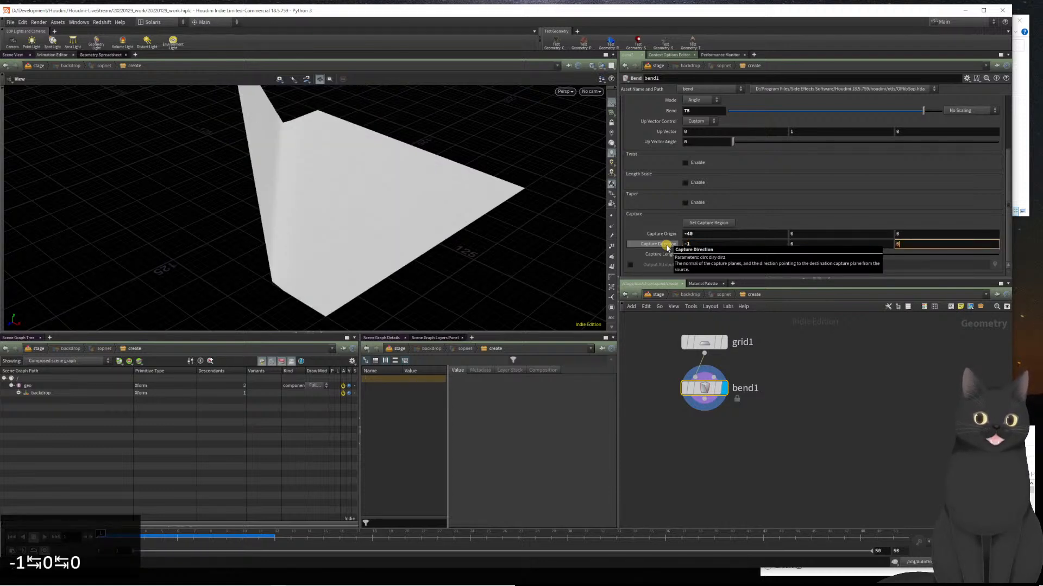
{"action": "type", "text": "0"}
{"action": "key", "text": "Return"}
{"action": "key", "text": "Tab"}
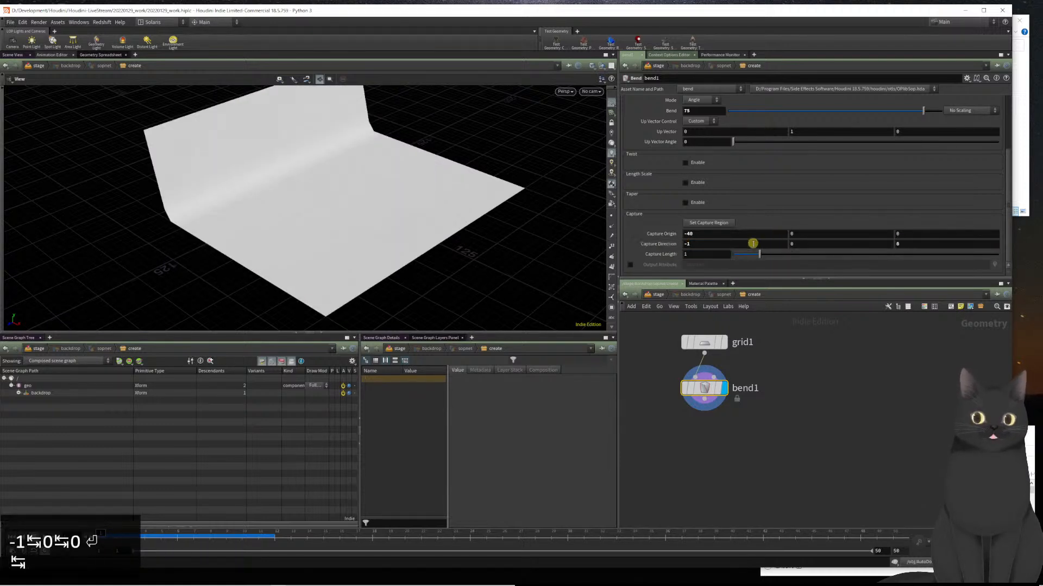
{"action": "type", "text": "20"}
{"action": "key", "text": "Return"}
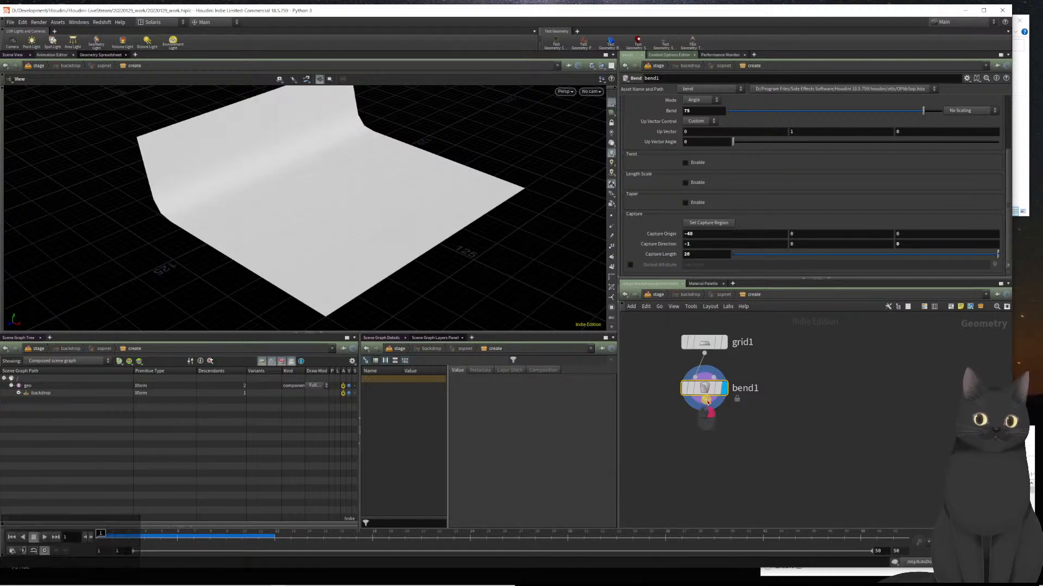
- Append a Subdivide node after the Bend, display its result, and set its depth to 2
{"action": "key", "text": "Tab"}
{"action": "type", "text": "subdi"}
{"action": "key", "text": "Return"}
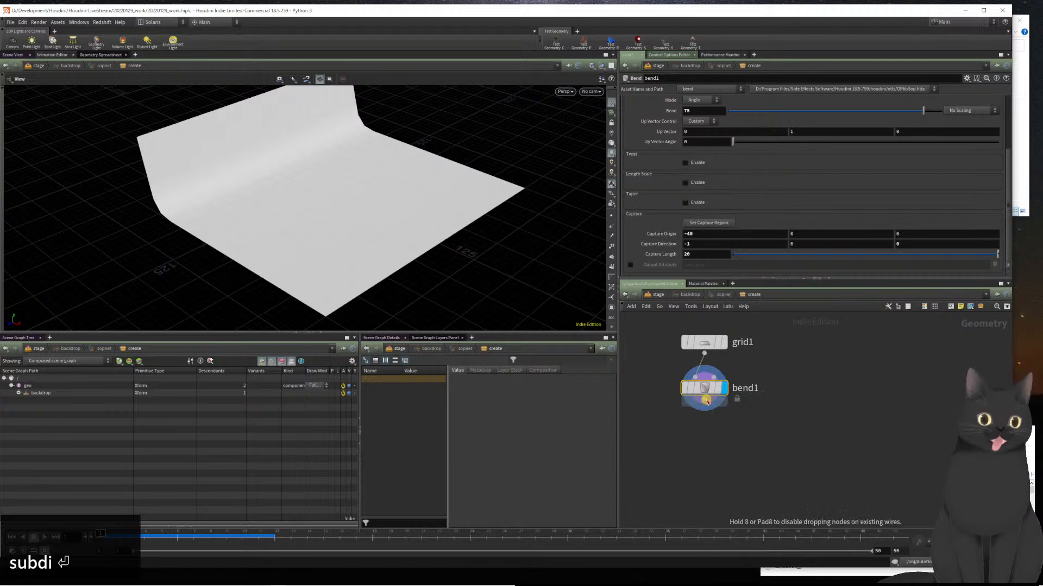
{"action": "left_click", "coordinate": [706, 430]}
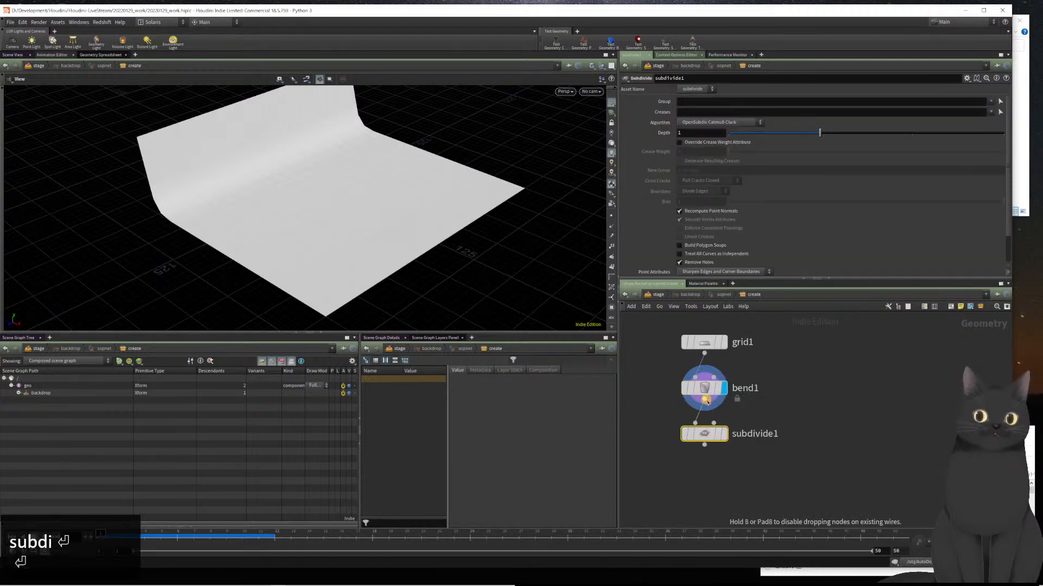
{"action": "key", "text": "r"}
{"action": "left_click", "coordinate": [692, 130]}
{"action": "type", "text": "2"}
{"action": "key", "text": "Return"}
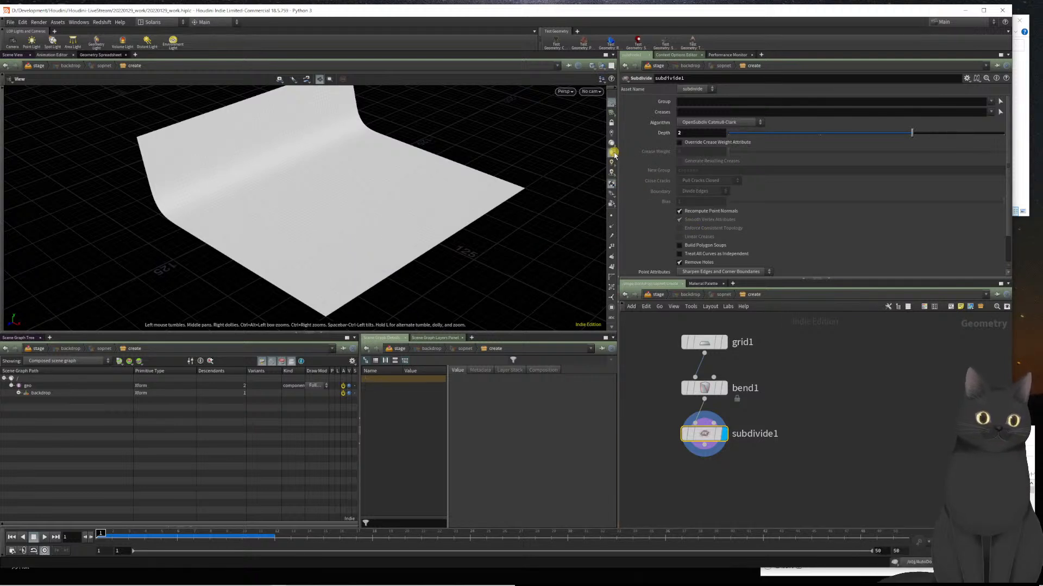
- Return to the stage level, then display and select the Merge node
{"action": "left_click", "coordinate": [660, 295]}
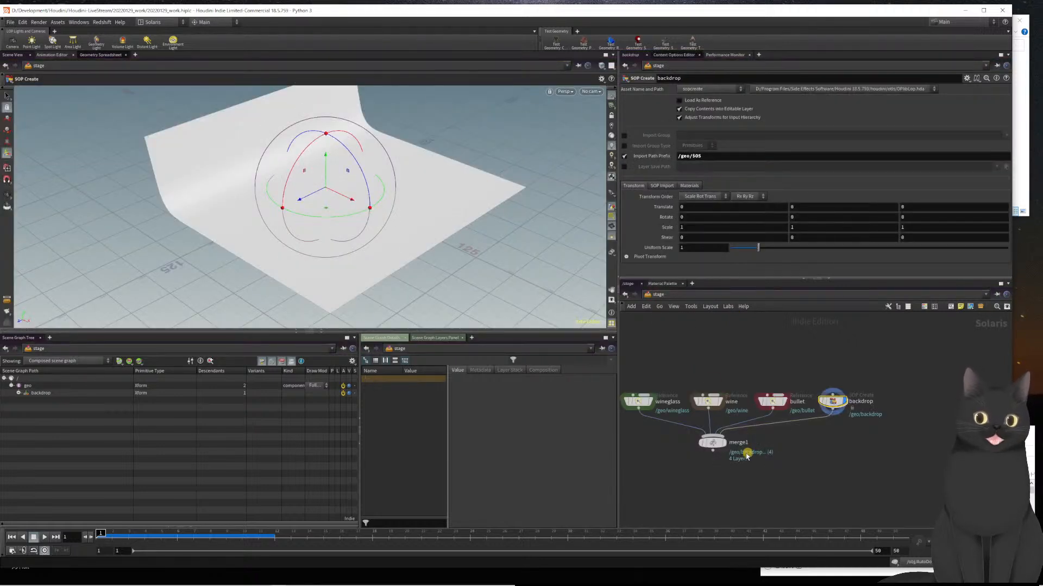
{"action": "left_click", "coordinate": [725, 444]}
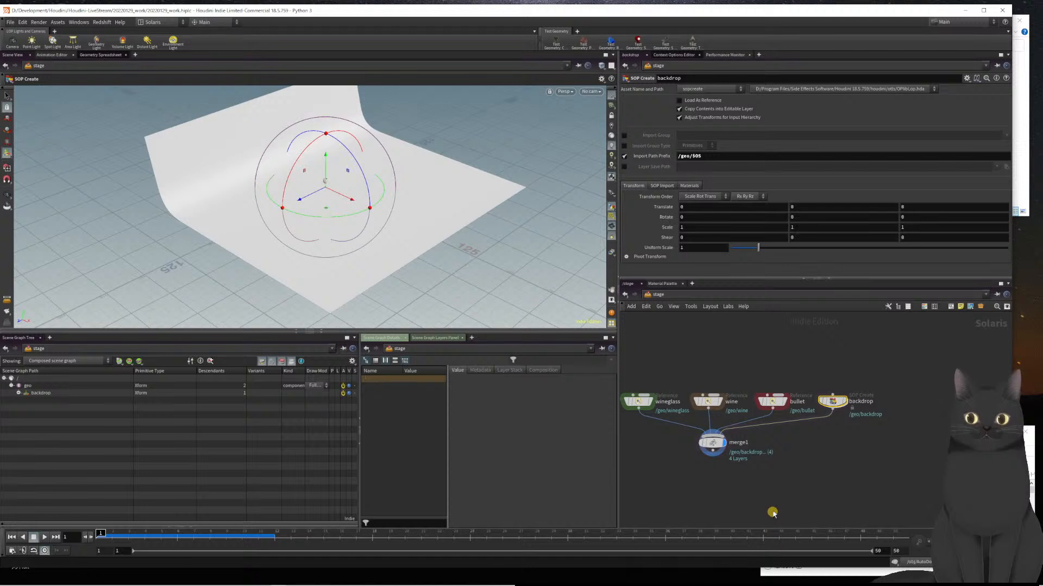
{"action": "left_click", "coordinate": [709, 442]}
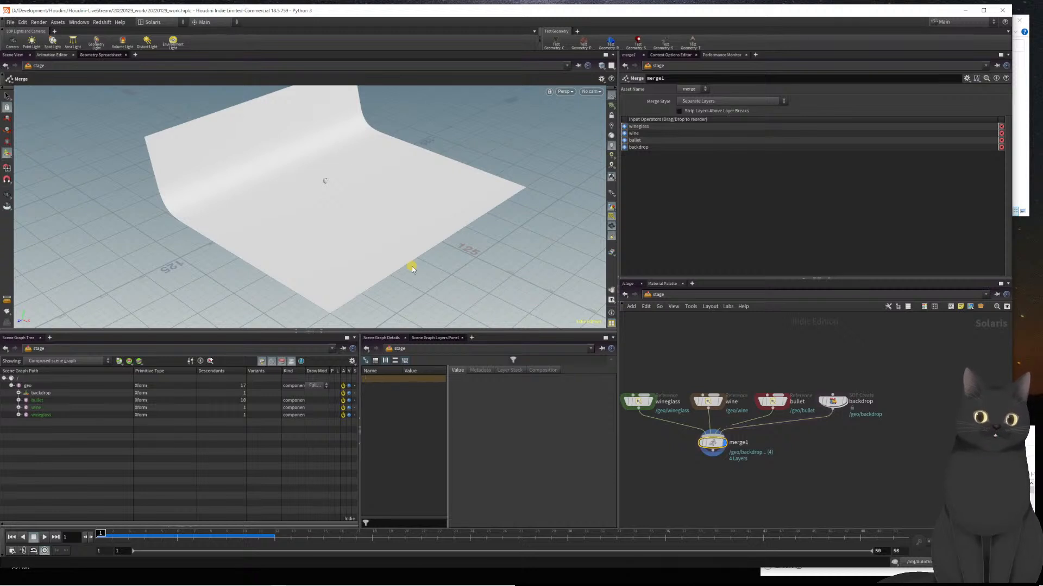
- Frame the wineglass up close from the side against the curved backdrop in the viewport
{"action": "right_click", "coordinate": [341, 181]}
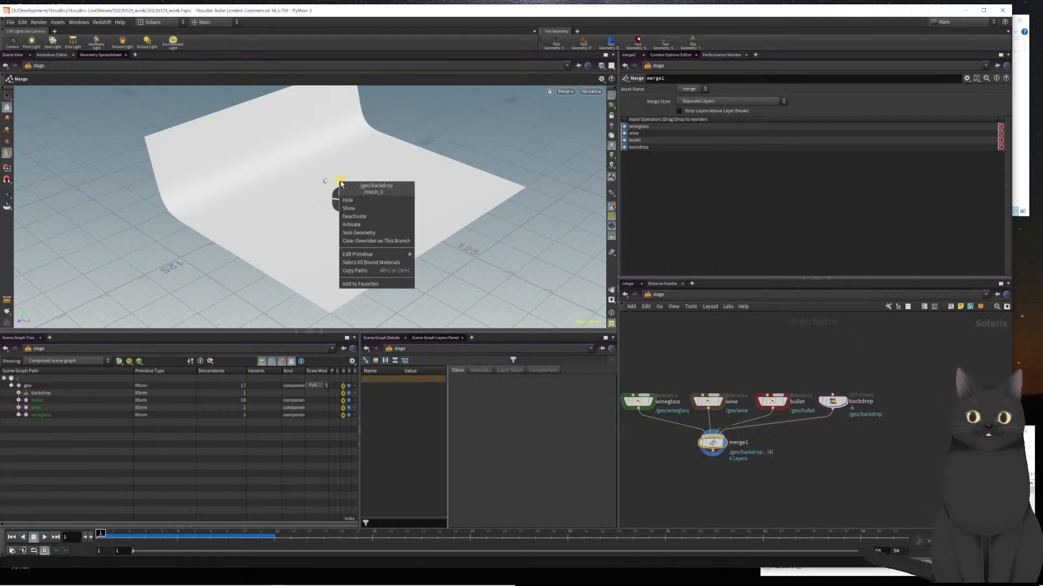
{"action": "left_click", "coordinate": [305, 160]}
{"action": "scroll", "coordinate": [323, 193], "scroll_direction": "up", "scroll_amount": 5}
{"action": "right_click_drag", "start_coordinate": [323, 192], "coordinate": [467, 189], "text": "alt"}
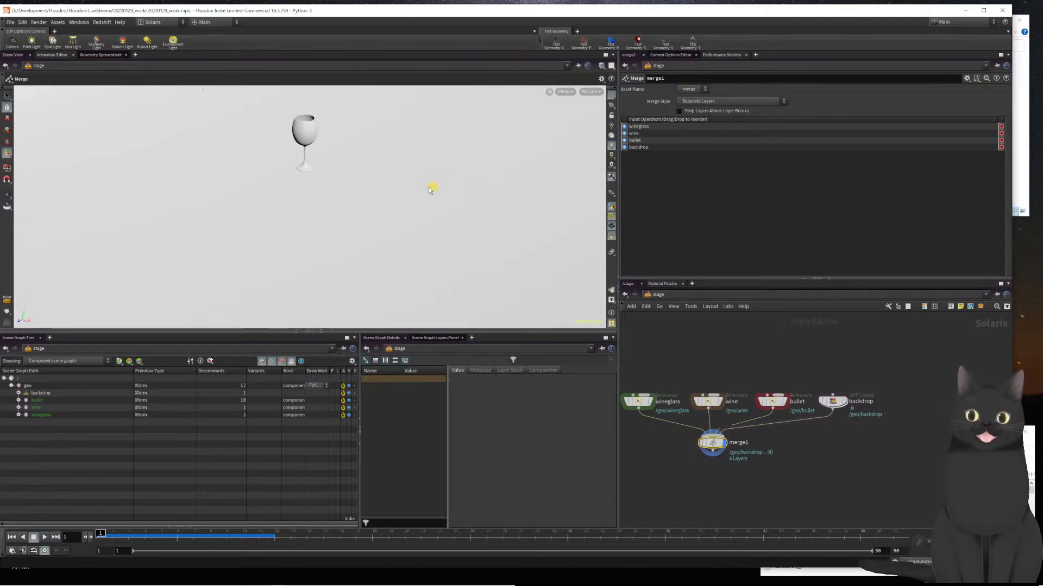
{"action": "key", "text": "alt"}
{"action": "right_click_drag", "start_coordinate": [365, 187], "coordinate": [579, 213], "text": "alt"}
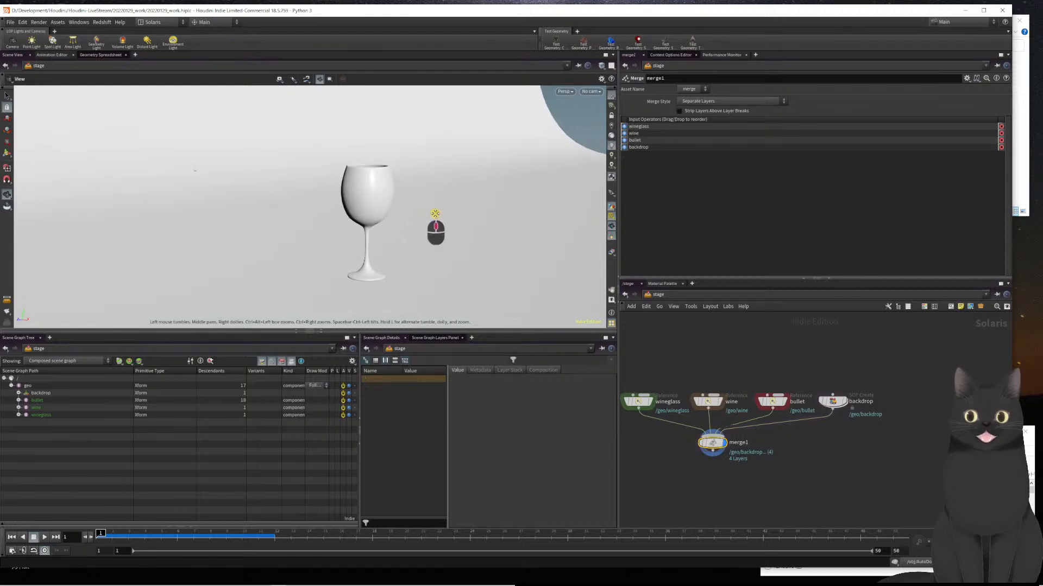
{"action": "middle_click_drag", "start_coordinate": [436, 215], "coordinate": [391, 194], "text": "alt"}
{"action": "left_click_drag", "start_coordinate": [358, 202], "coordinate": [340, 223], "text": "alt"}
{"action": "right_click_drag", "start_coordinate": [256, 214], "coordinate": [348, 213]}
{"action": "middle_click_drag", "start_coordinate": [349, 212], "coordinate": [382, 226]}
{"action": "right_click_drag", "start_coordinate": [381, 226], "coordinate": [414, 231]}
{"action": "middle_click_drag", "start_coordinate": [409, 227], "coordinate": [407, 241]}
{"action": "right_click_drag", "start_coordinate": [402, 240], "coordinate": [379, 232]}
{"action": "middle_click_drag", "start_coordinate": [387, 232], "coordinate": [302, 231]}
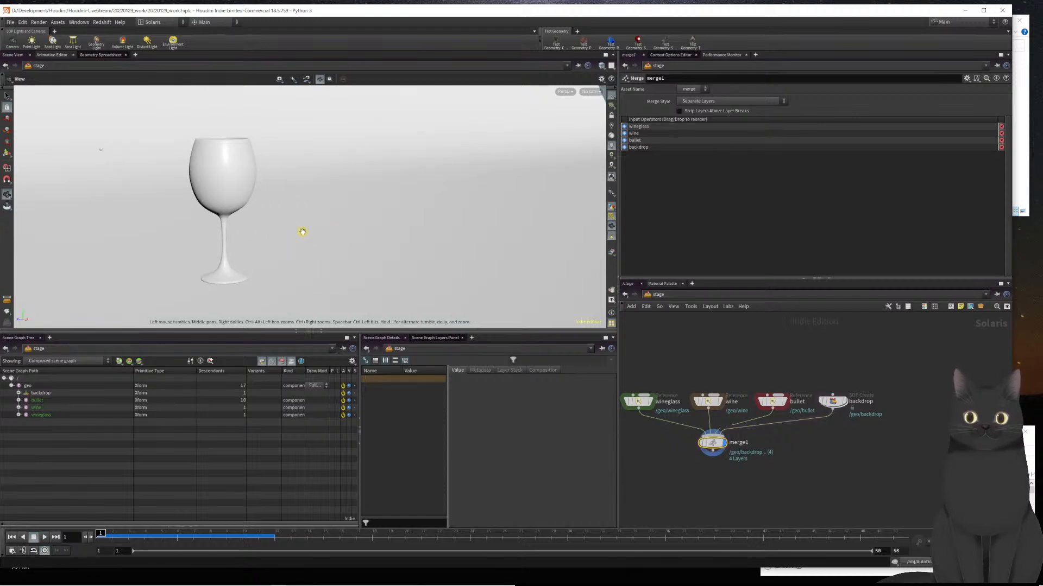
{"action": "mouse_move", "coordinate": [105, 535]}
{"action": "left_mouse_down"}
{"action": "mouse_move", "coordinate": [264, 544]}
{"action": "mouse_move", "coordinate": [145, 542]}
{"action": "mouse_move", "coordinate": [227, 542]}
{"action": "mouse_move", "coordinate": [87, 526]}
{"action": "left_mouse_up"}
{"action": "key", "text": "Escape"}
{"action": "left_click_drag", "start_coordinate": [319, 294], "coordinate": [330, 233]}
{"action": "key", "text": "Escape"}
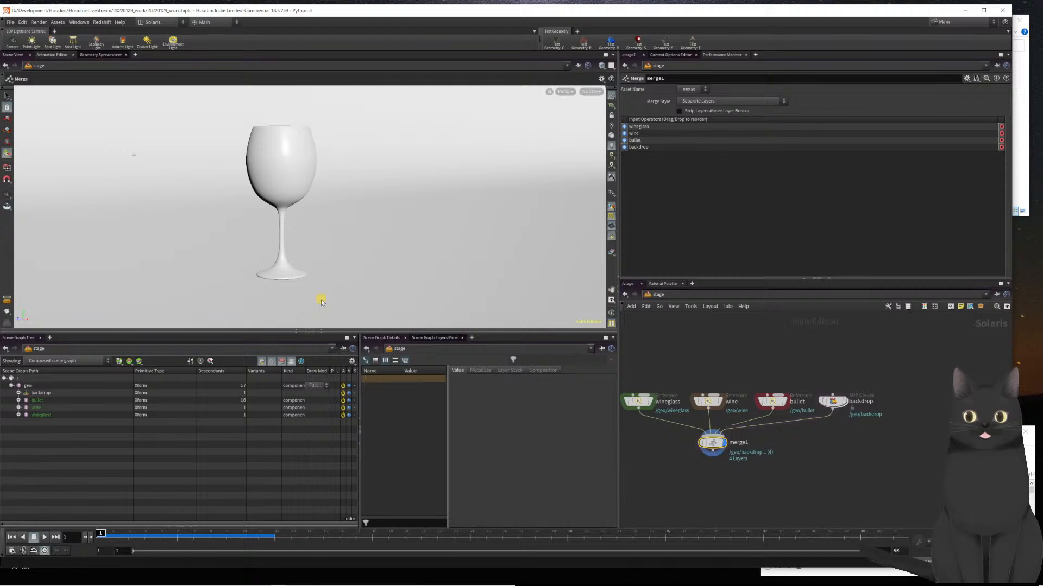
- Scrub through the timeline to check the animation of the merged scene and return to frame 1
{"action": "left_click", "coordinate": [128, 533]}
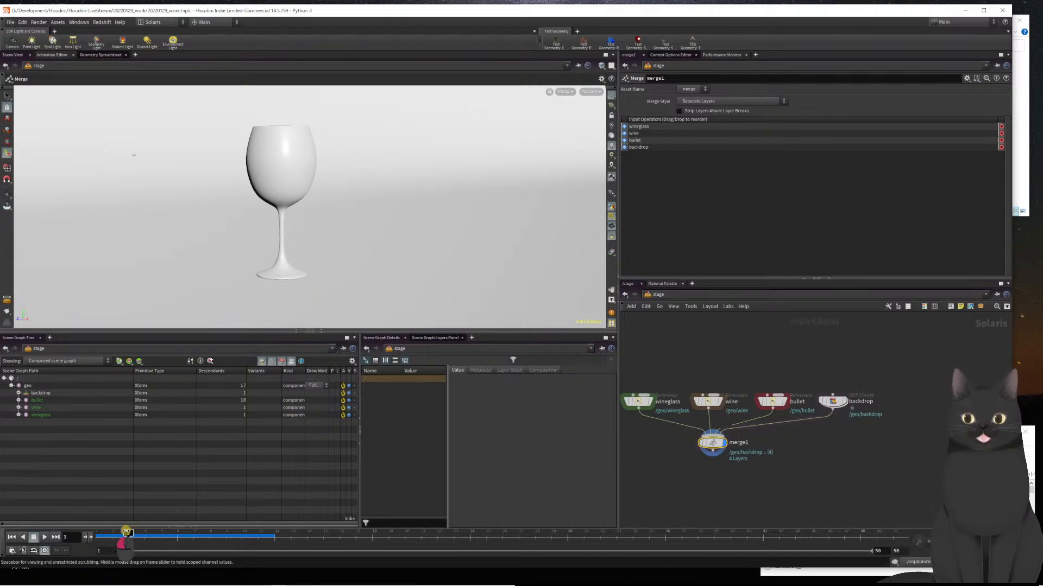
{"action": "left_click_drag", "start_coordinate": [128, 532], "coordinate": [290, 532]}
{"action": "left_click_drag", "start_coordinate": [223, 533], "coordinate": [84, 530]}
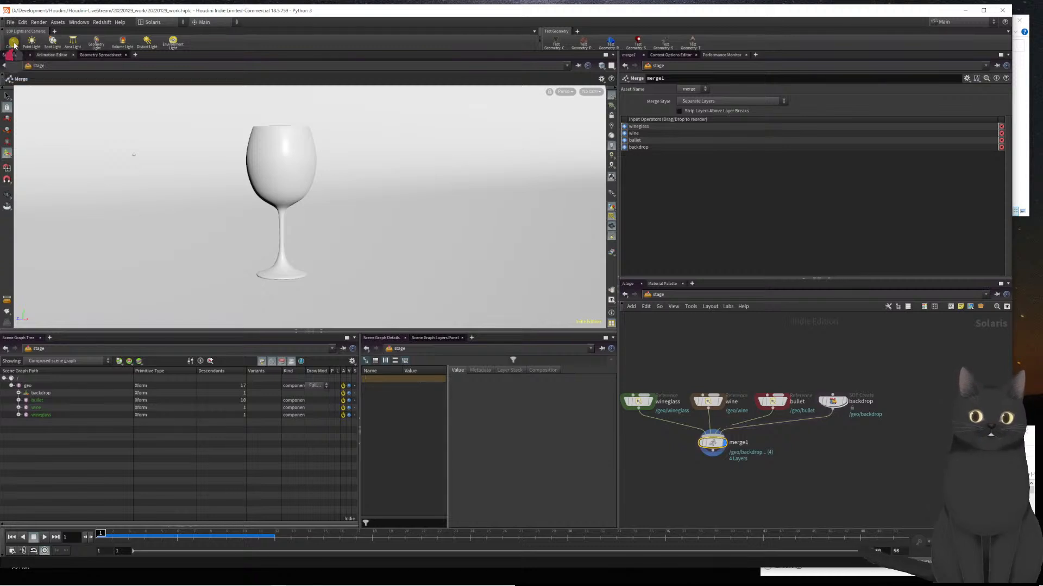
- Add a camera from the current viewport view after the Merge node
{"action": "left_click", "coordinate": [13, 44]}
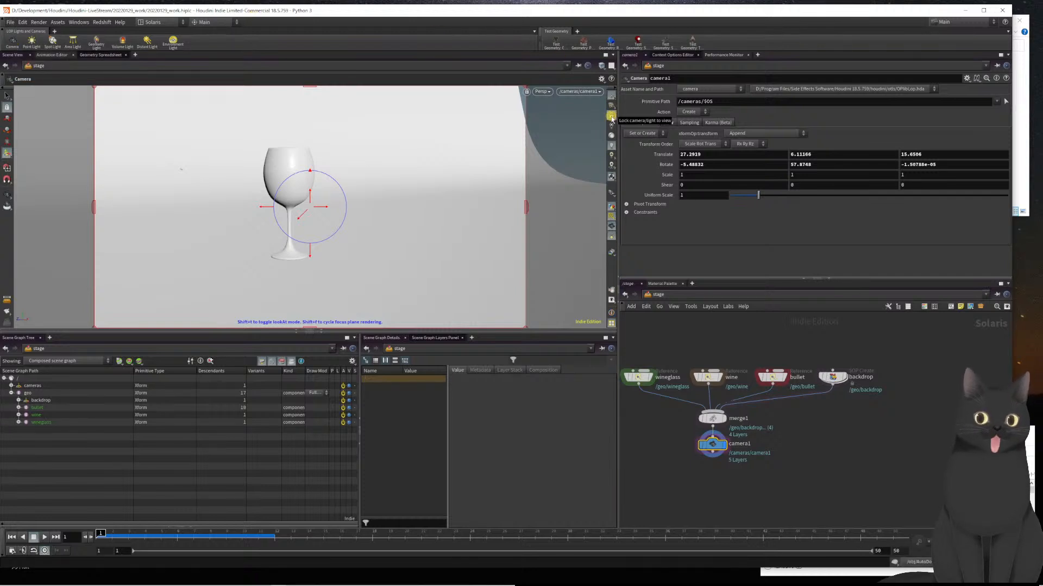
- Lock the camera to the view, move it closer so the wineglass fills more of the frame, and scrub the animation, ending at frame 1
{"action": "left_click", "coordinate": [611, 117]}
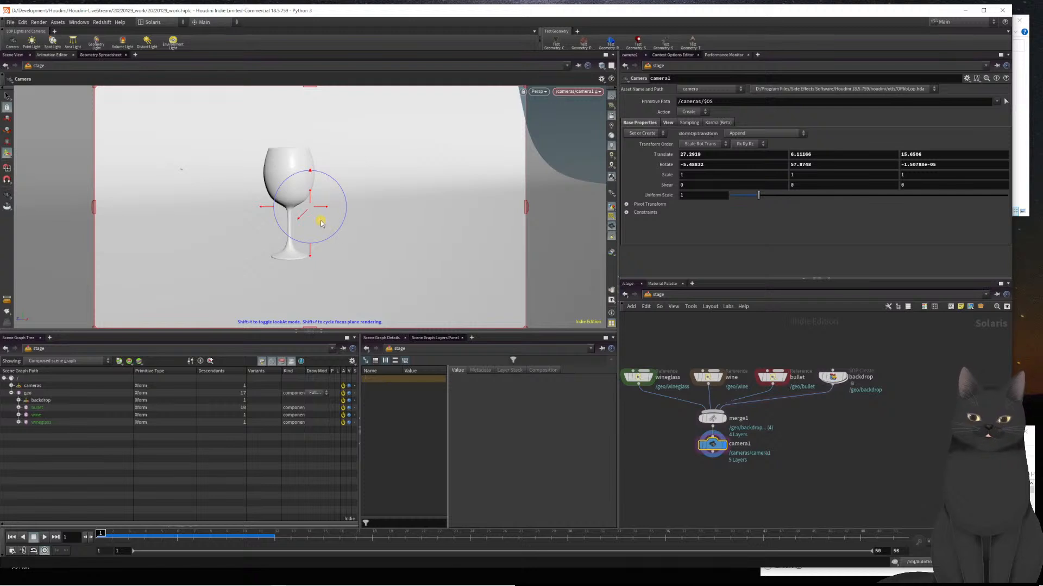
{"action": "key", "text": "Escape"}
{"action": "right_click_drag", "start_coordinate": [322, 223], "coordinate": [428, 203]}
{"action": "middle_click_drag", "start_coordinate": [416, 197], "coordinate": [414, 205]}
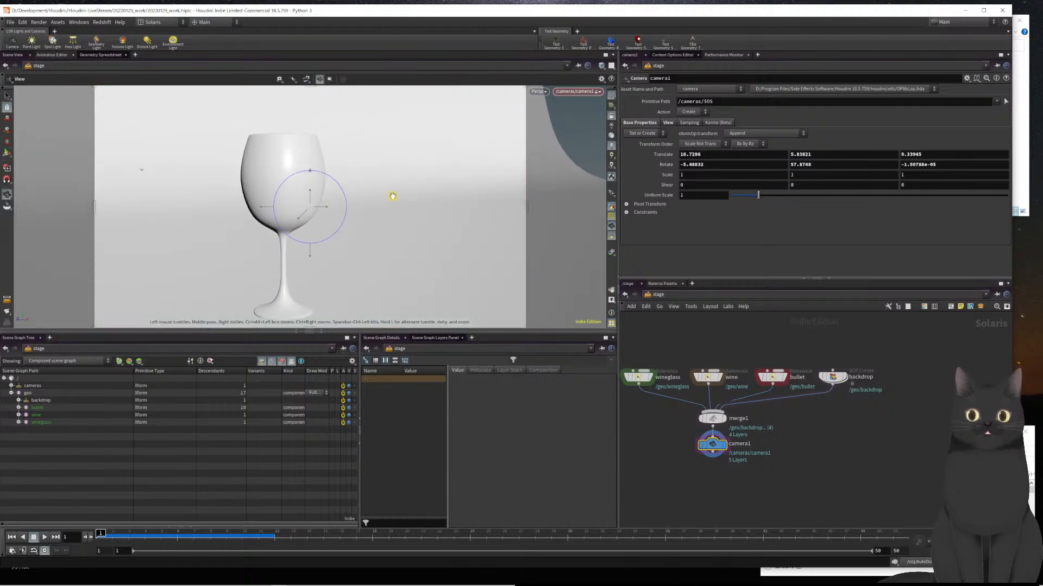
{"action": "right_click_drag", "start_coordinate": [393, 196], "coordinate": [382, 198], "text": "alt"}
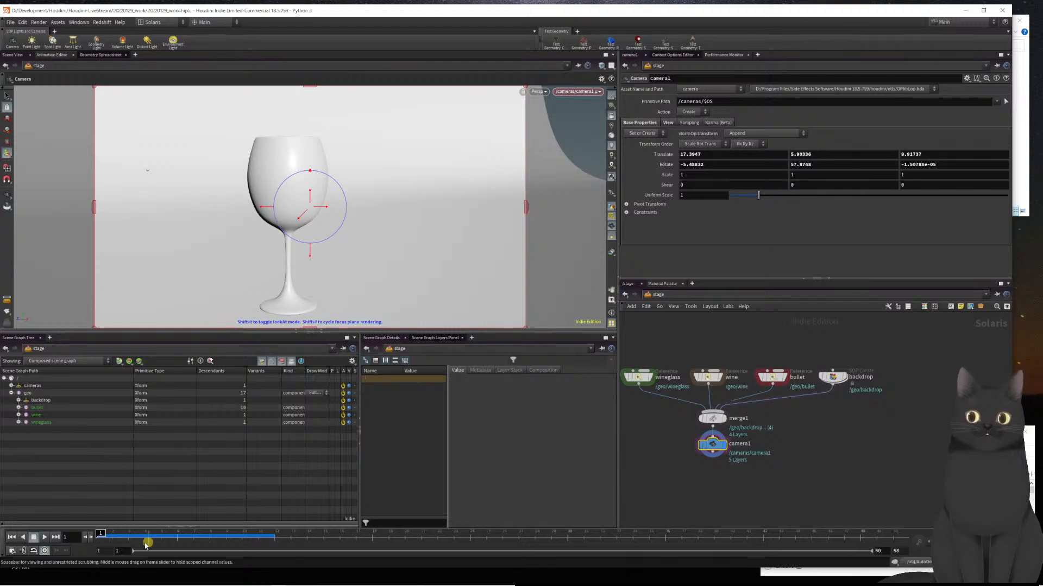
{"action": "left_click_drag", "start_coordinate": [178, 532], "coordinate": [46, 526]}
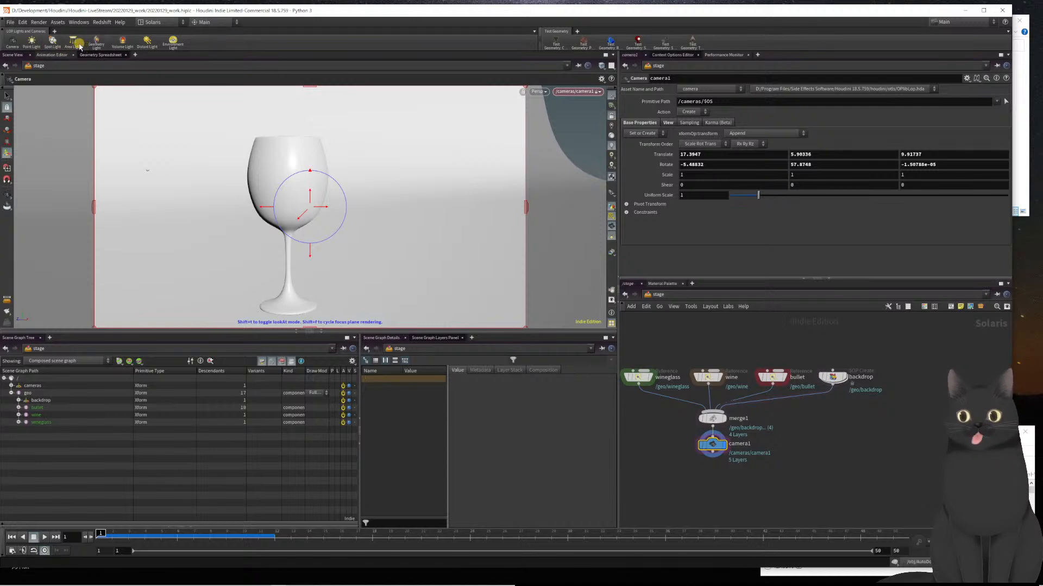
- Add an environment dome light after the camera and assign HDRIHaven_skylit_garage_2k.rat from the Houdini hdri folder as its texture
{"action": "left_click", "coordinate": [173, 43]}
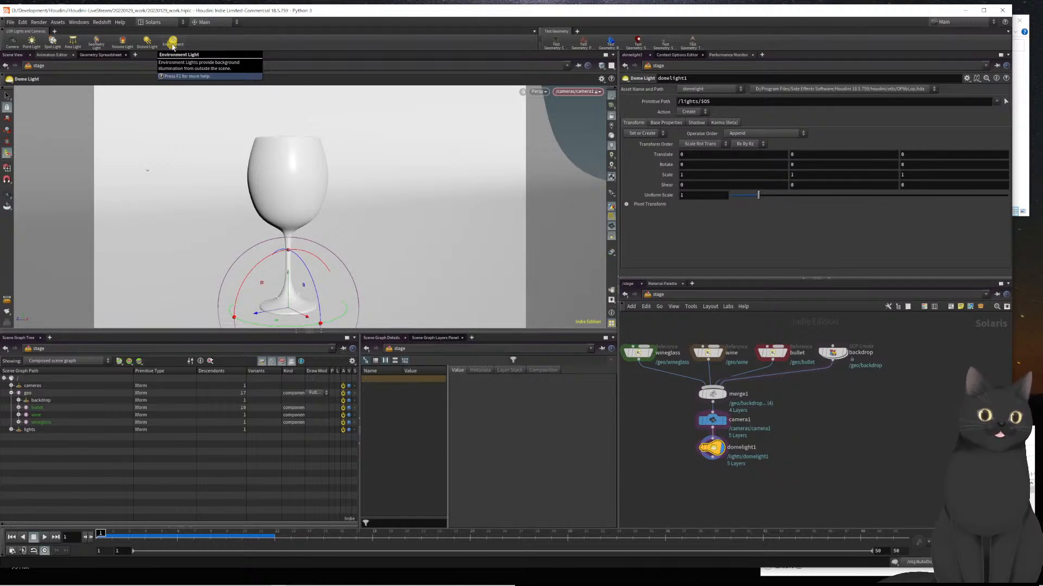
{"action": "left_click", "coordinate": [659, 124]}
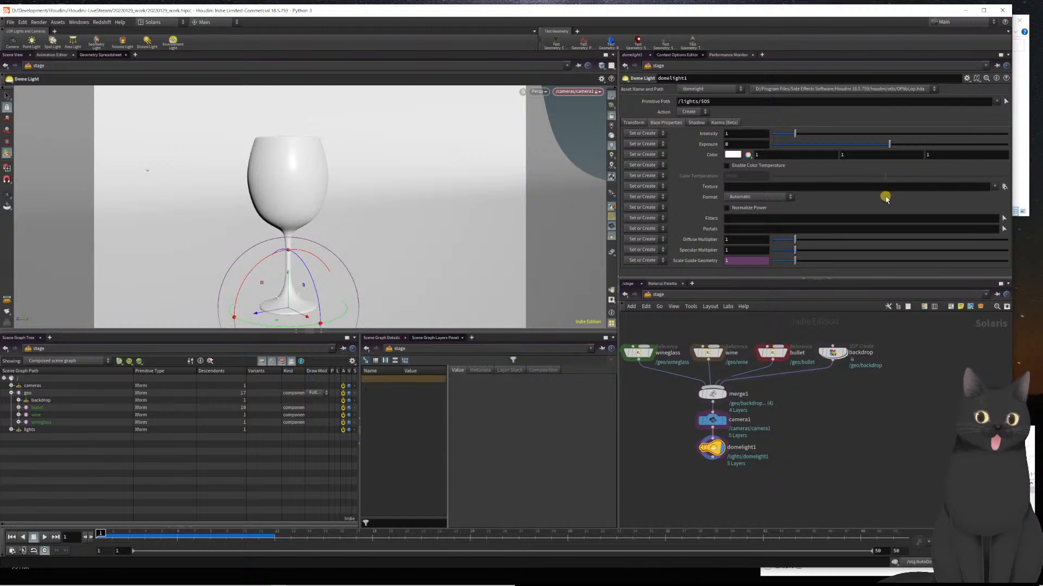
{"action": "left_click", "coordinate": [1004, 186]}
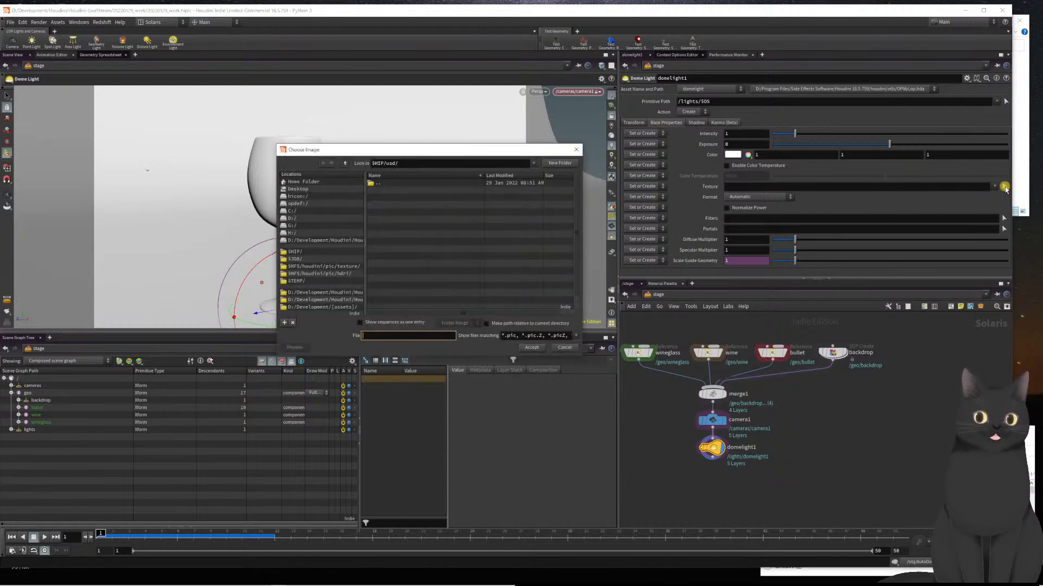
{"action": "left_click", "coordinate": [335, 276]}
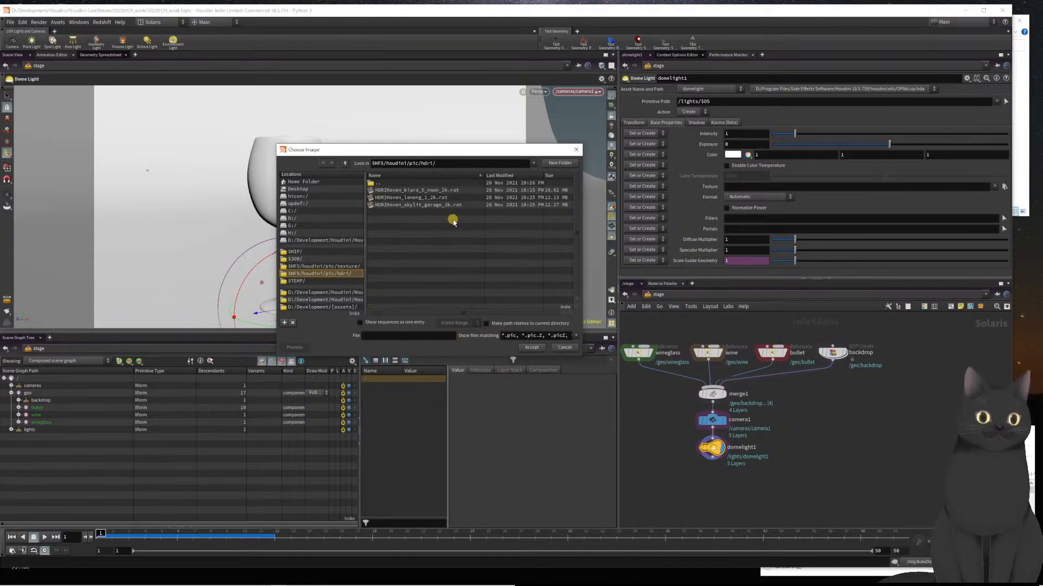
{"action": "double_click", "coordinate": [436, 206]}
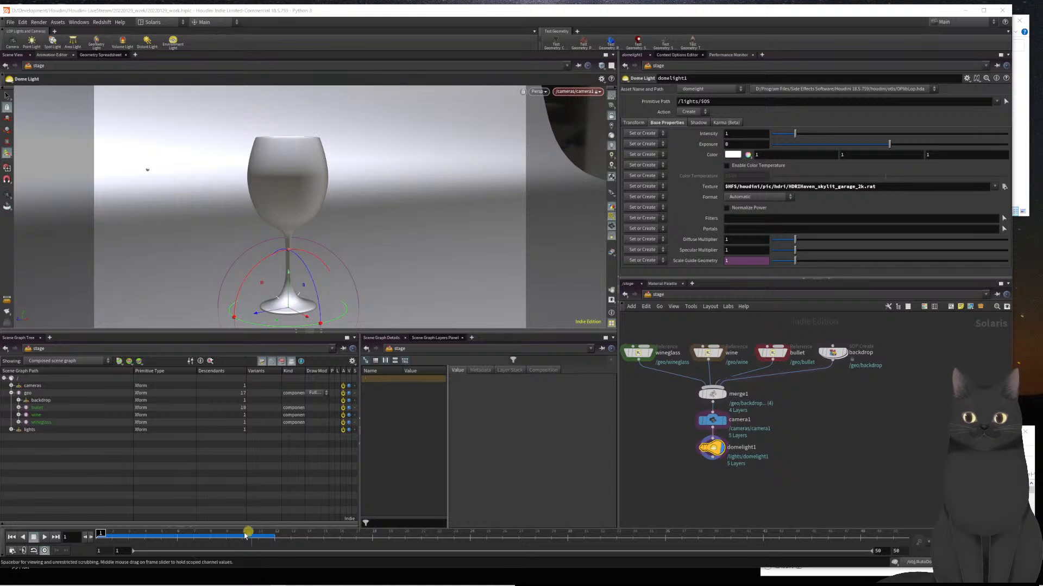
{"action": "mouse_move", "coordinate": [103, 534]}
{"action": "left_mouse_down"}
{"action": "mouse_move", "coordinate": [283, 528]}
{"action": "mouse_move", "coordinate": [105, 527]}
{"action": "left_mouse_up"}
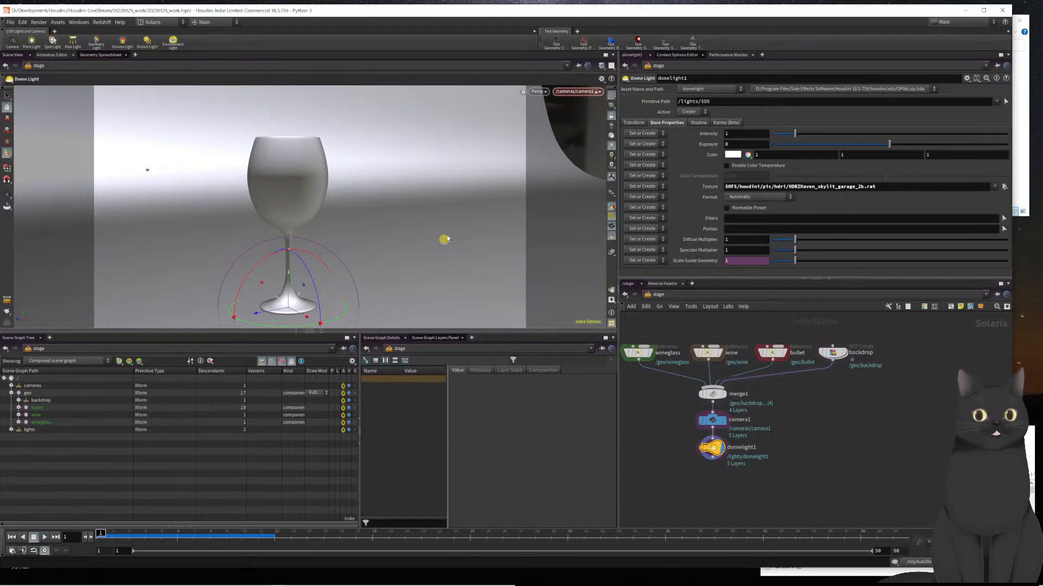
- Switch the viewport renderer to Karma (Beta) and scrub through the glass shatter to frame 31 to check the rendered look
{"action": "left_click", "coordinate": [543, 95]}
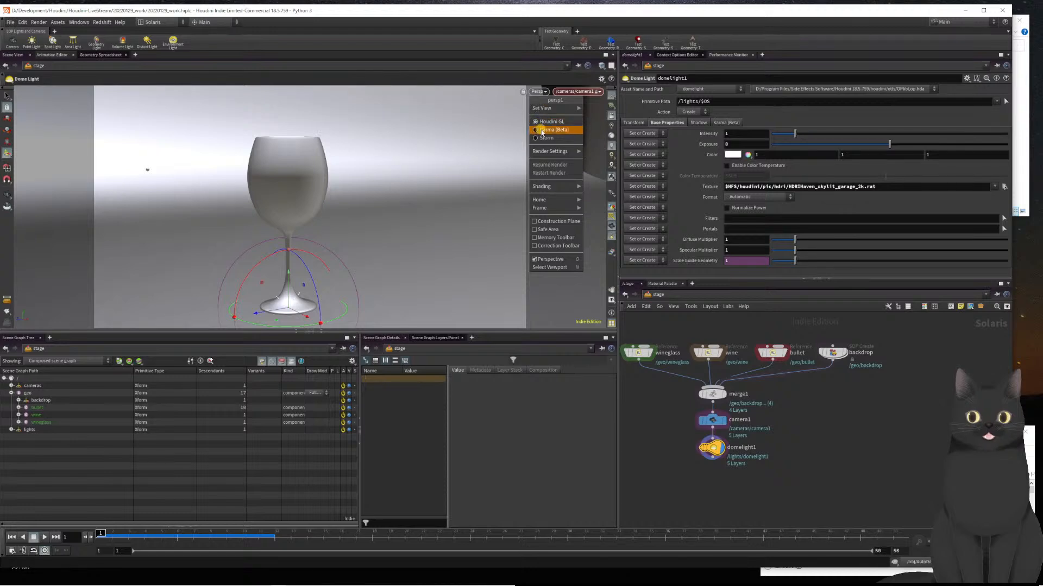
{"action": "left_click", "coordinate": [558, 131]}
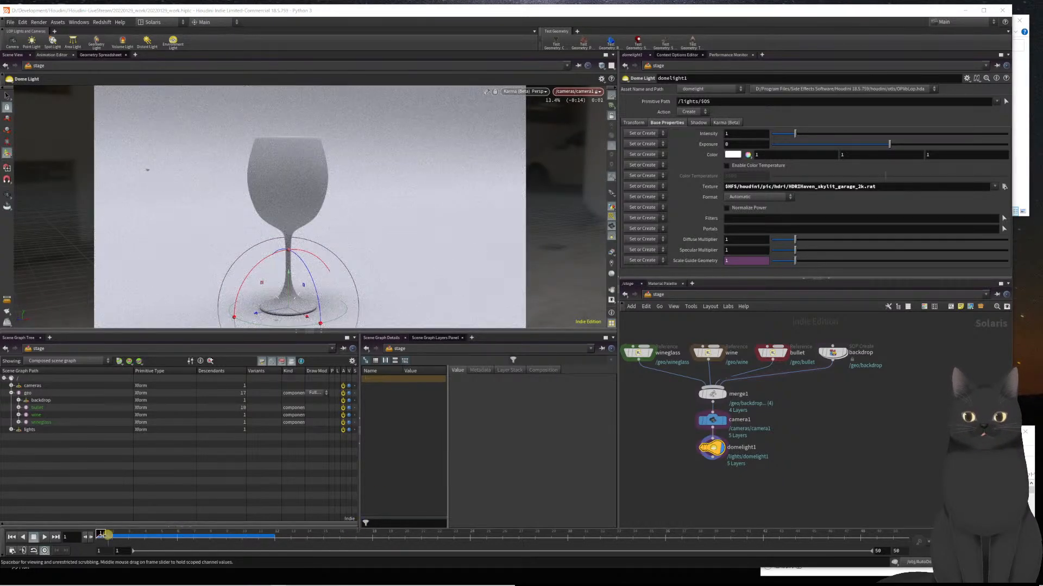
{"action": "mouse_move", "coordinate": [99, 535]}
{"action": "left_mouse_down"}
{"action": "mouse_move", "coordinate": [252, 532]}
{"action": "mouse_move", "coordinate": [80, 527]}
{"action": "left_mouse_up"}
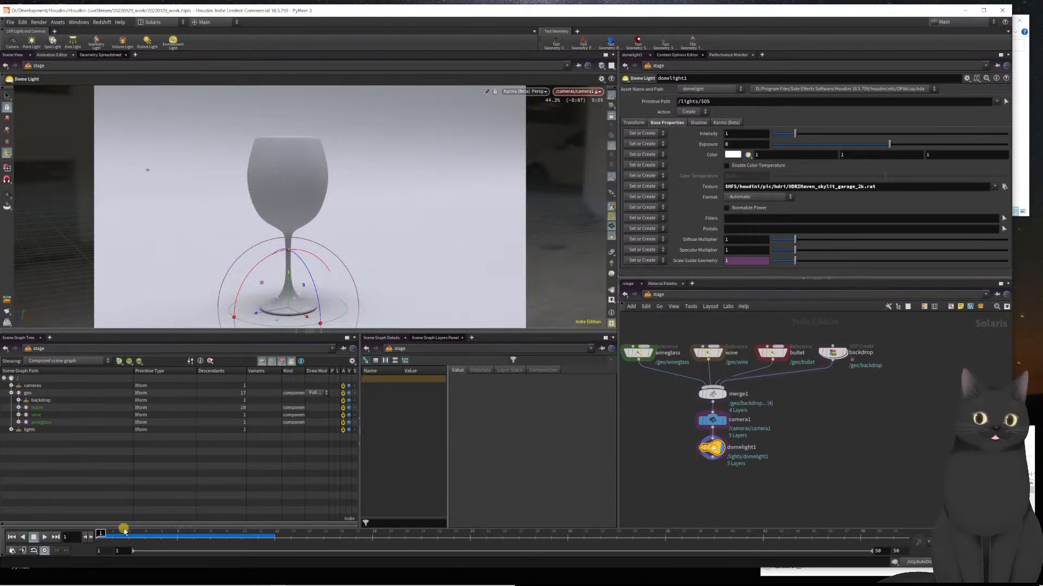
{"action": "left_click_drag", "start_coordinate": [100, 531], "coordinate": [340, 525]}
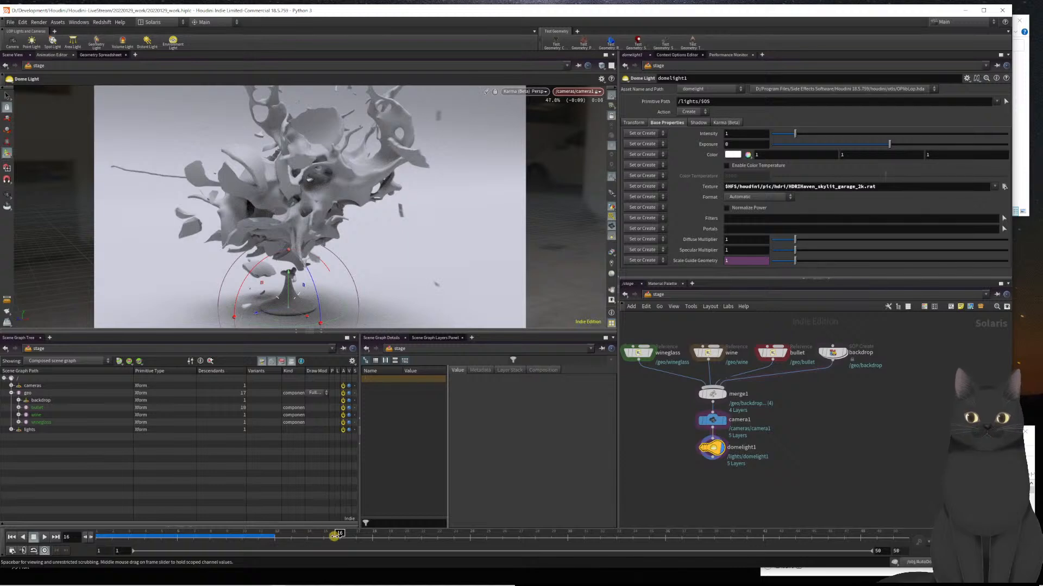
{"action": "left_click_drag", "start_coordinate": [334, 536], "coordinate": [305, 539]}
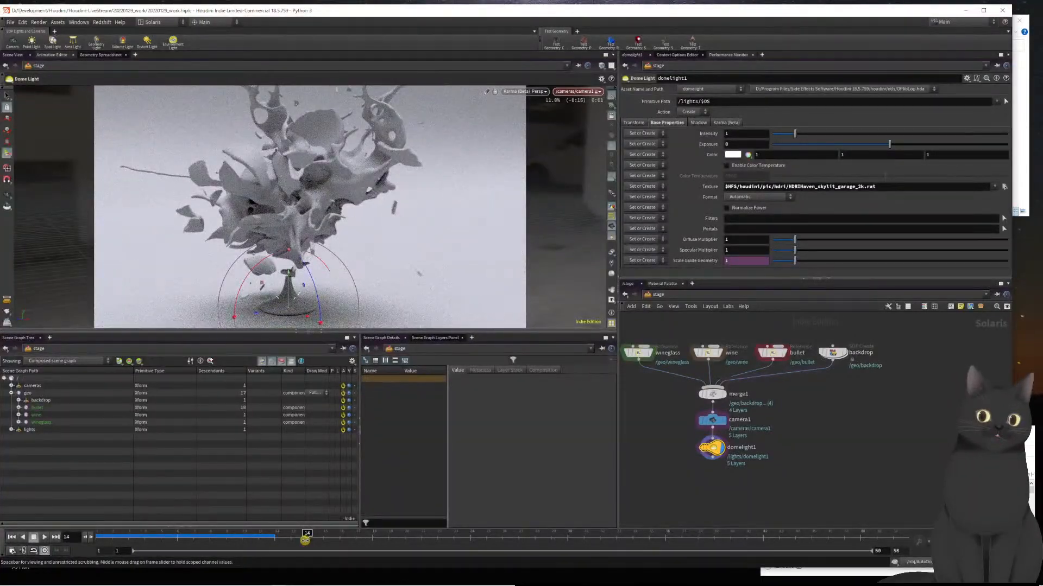
{"action": "left_click_drag", "start_coordinate": [305, 539], "coordinate": [493, 526]}
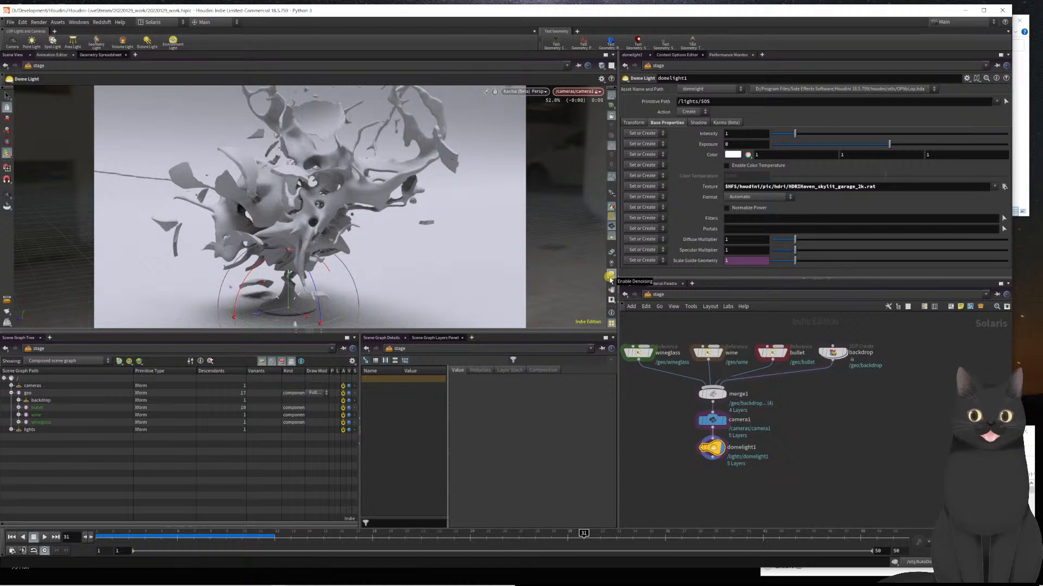
- Try to enable denoising for the Karma viewport render and save the scene
{"action": "left_click", "coordinate": [610, 277]}
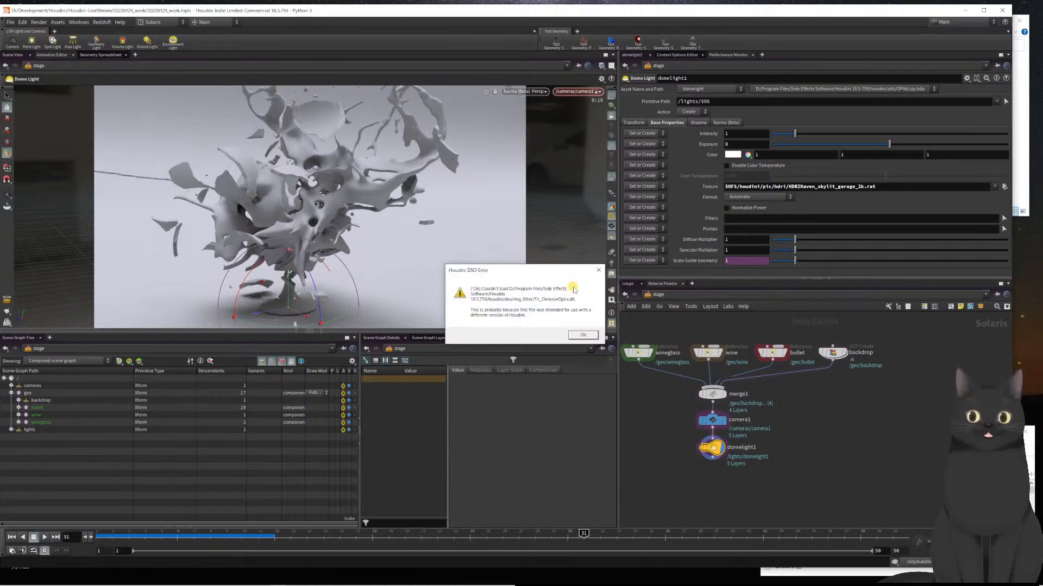
{"action": "left_click", "coordinate": [580, 336]}
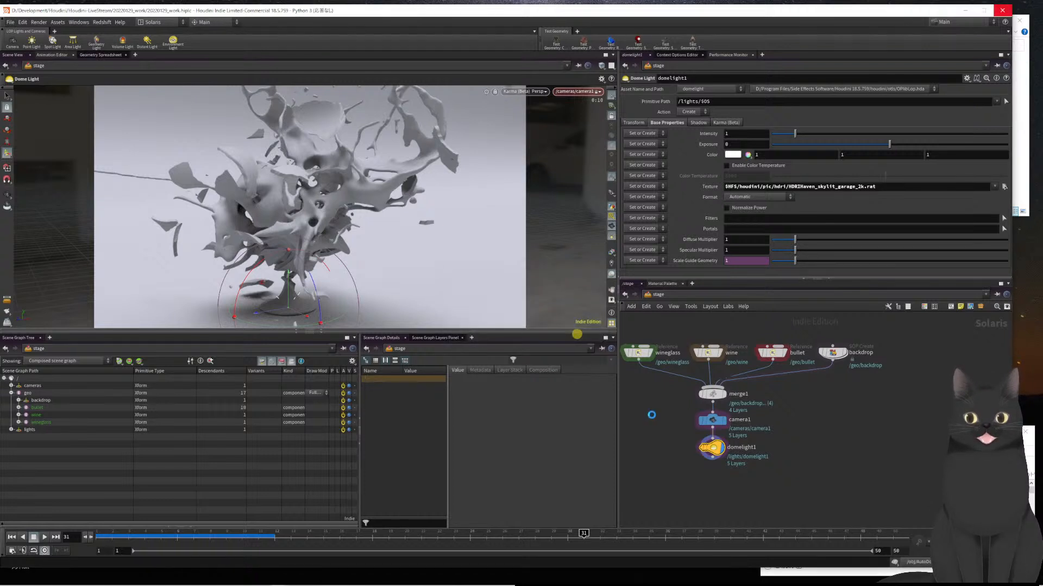
{"action": "key", "text": "ctrl+s"}
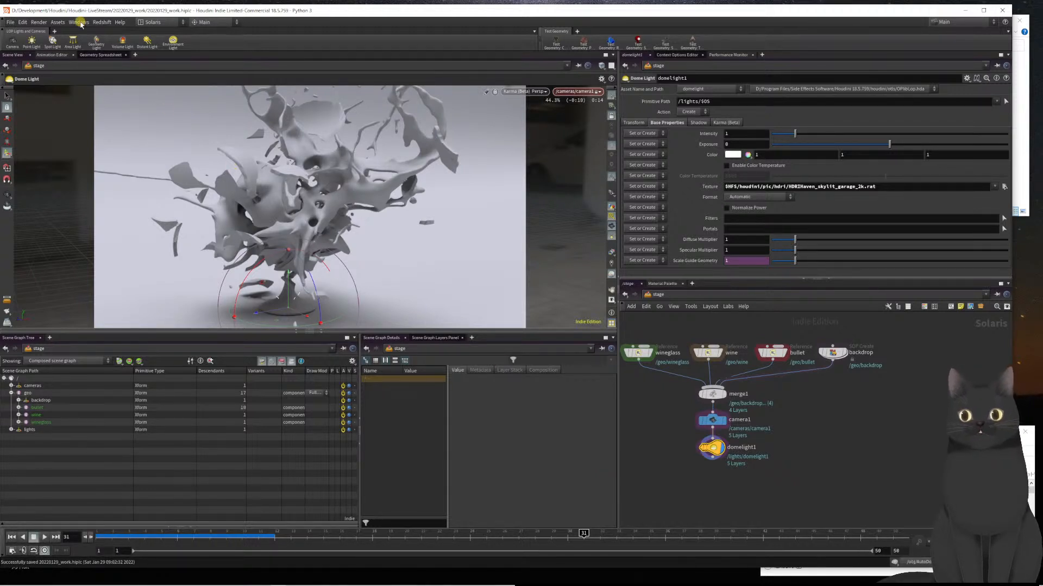
- Download the NVIDIA OptiX denoiser libraries, confirming that the download should continue
{"action": "left_click", "coordinate": [39, 21]}
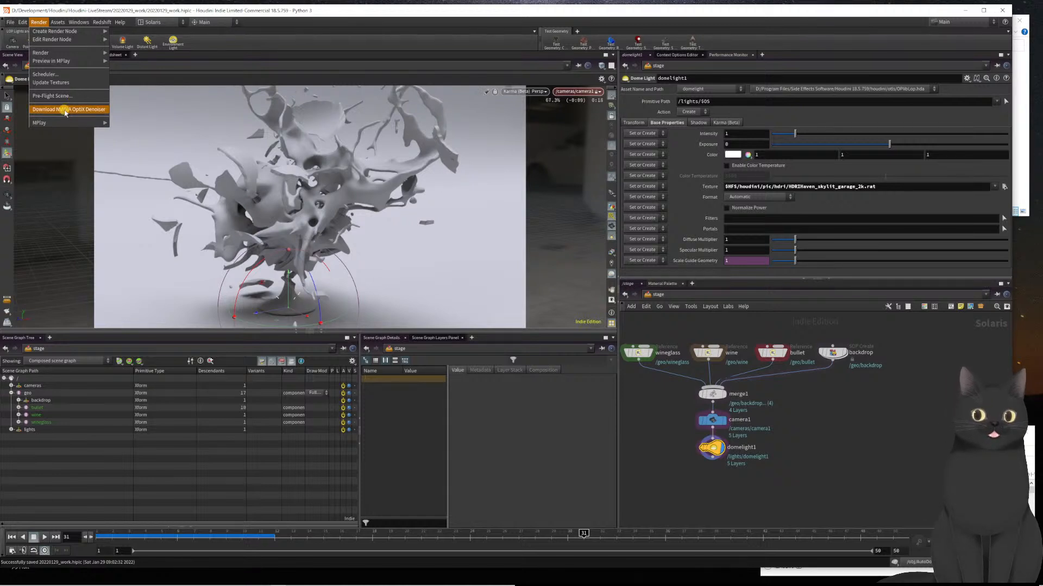
{"action": "left_click", "coordinate": [64, 111]}
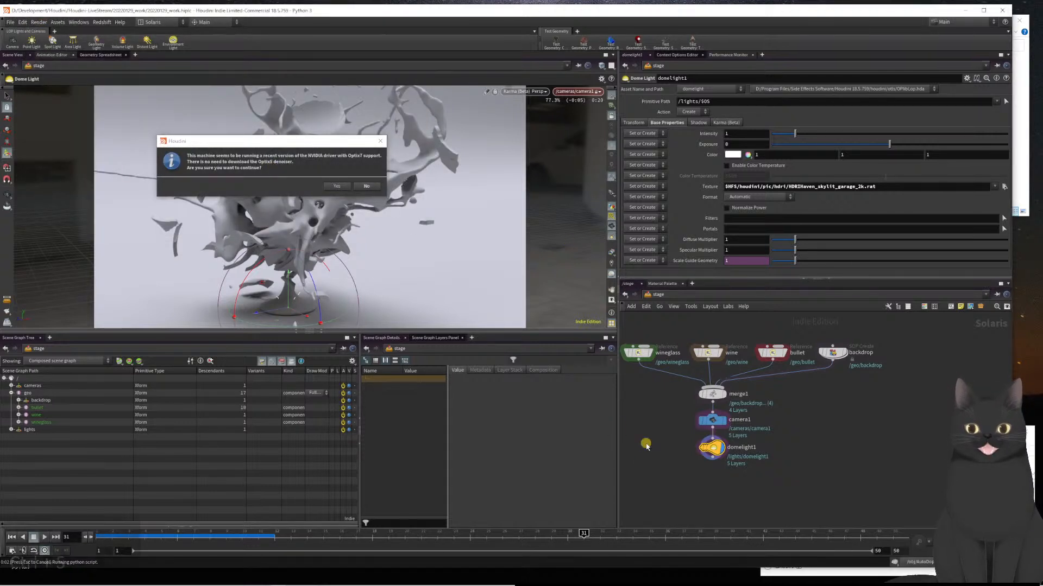
{"action": "key", "text": "ctrl+s"}
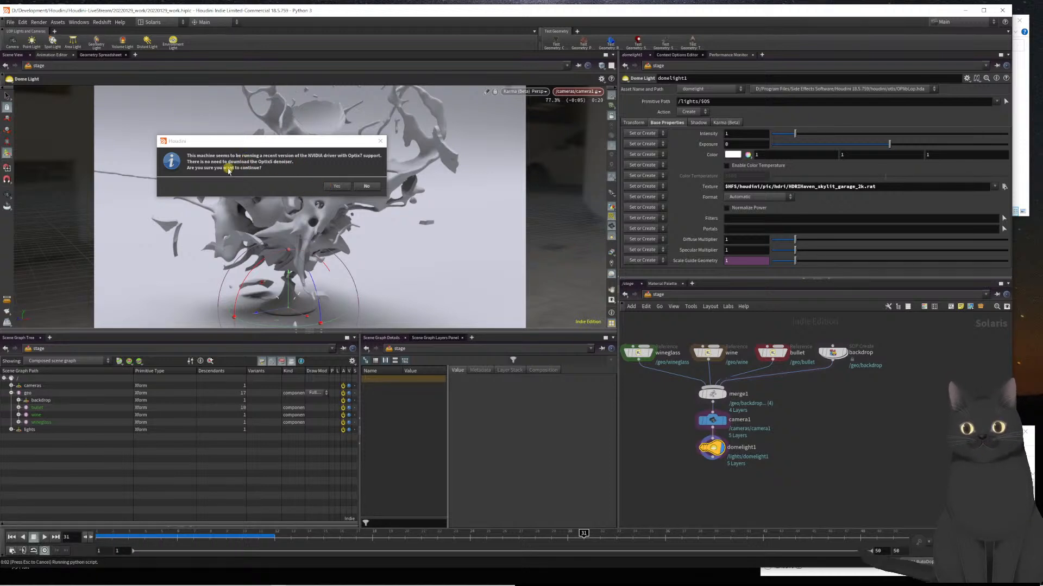
{"action": "left_click", "coordinate": [335, 187]}
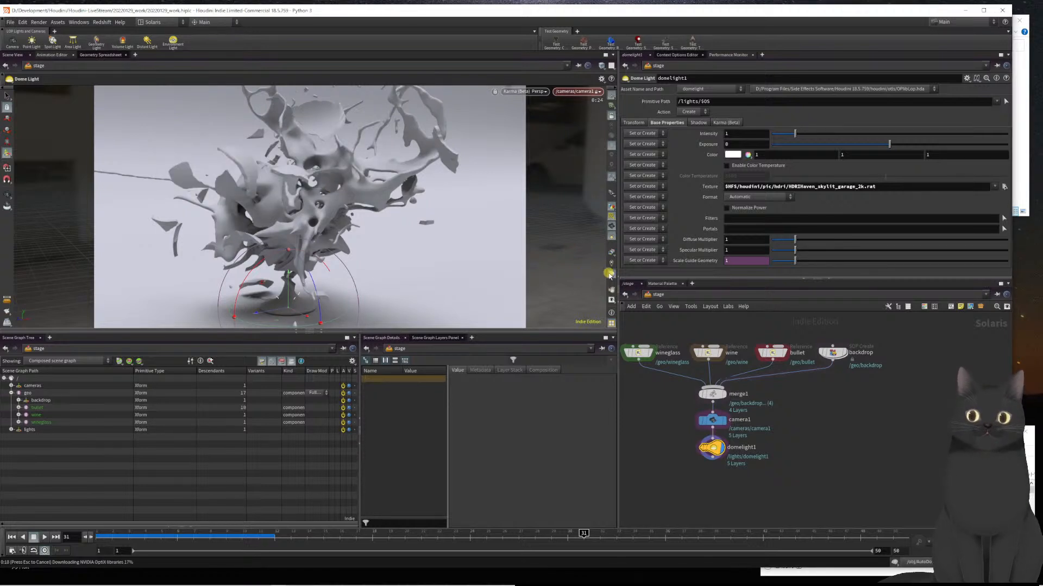
{"action": "key", "text": "ctrl+s"}
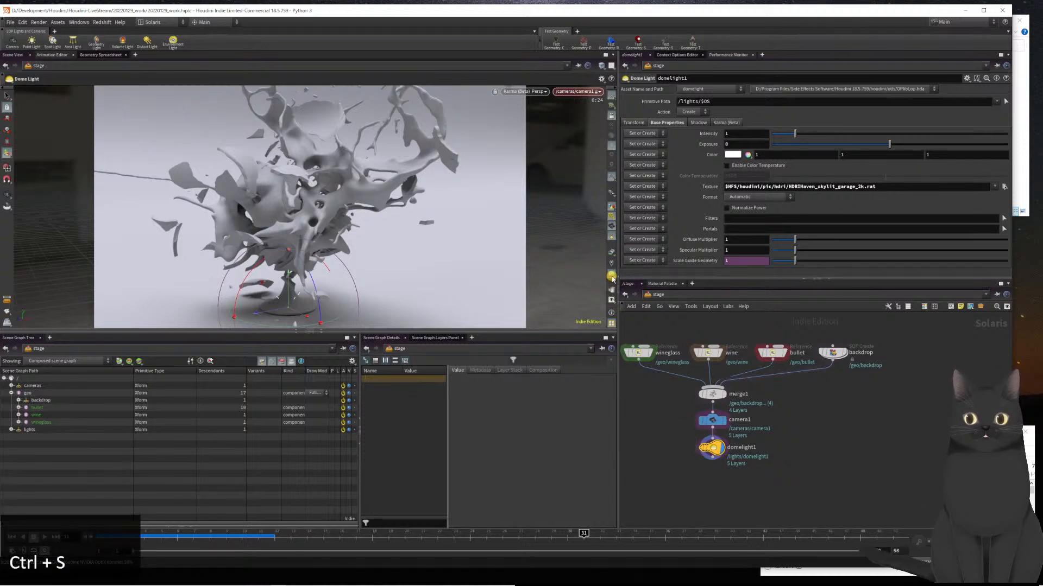
{"action": "left_click", "coordinate": [687, 296]}
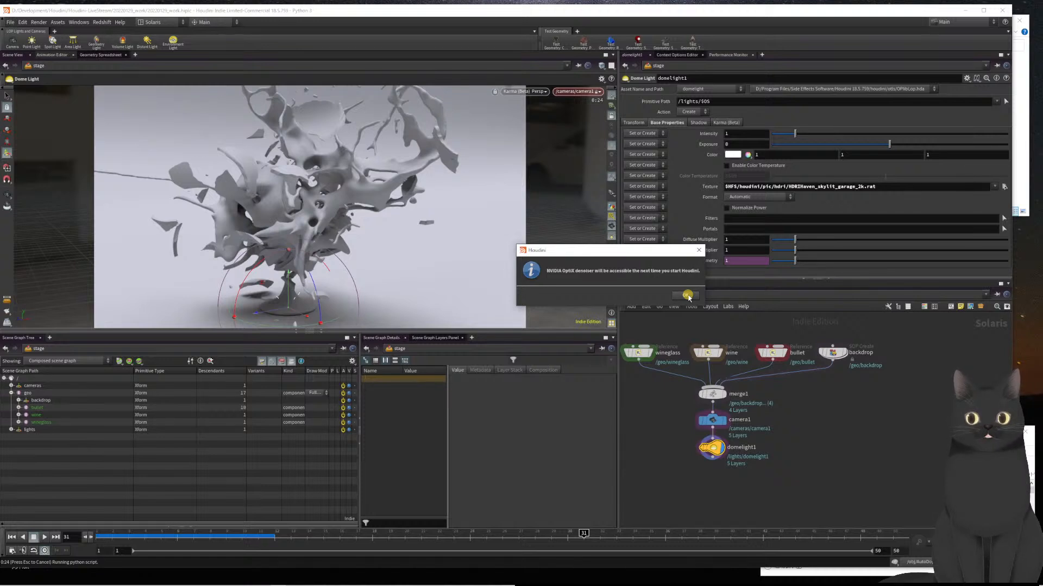
{"action": "left_click", "coordinate": [665, 452]}
- Save the scene, close Houdini, and reopen 20220129_work.hiplc from the 20220129_work project folder, dismissing the start window
{"action": "key", "text": "ctrl+s"}
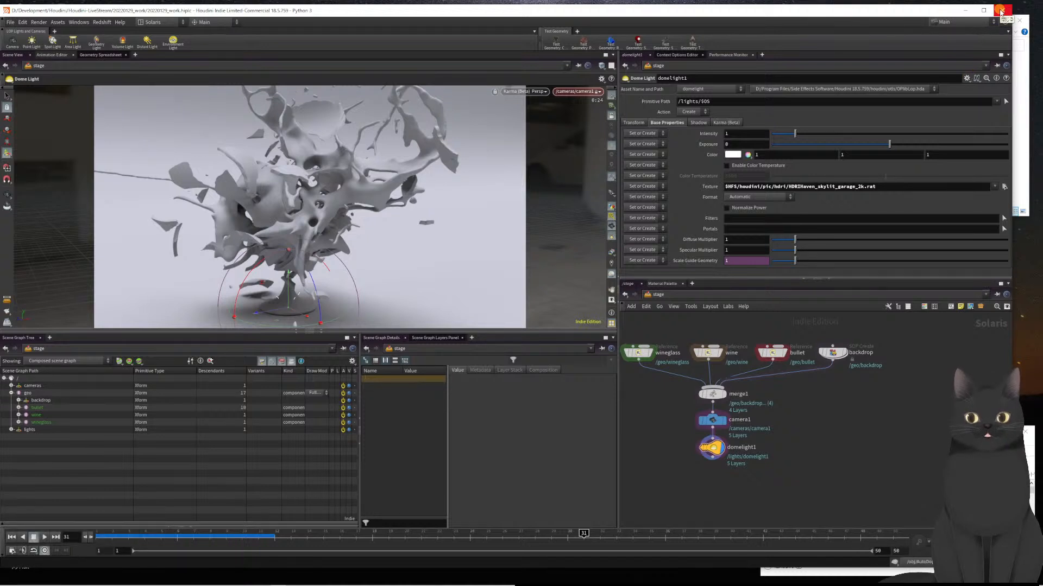
{"action": "key", "text": "ctrl+s"}
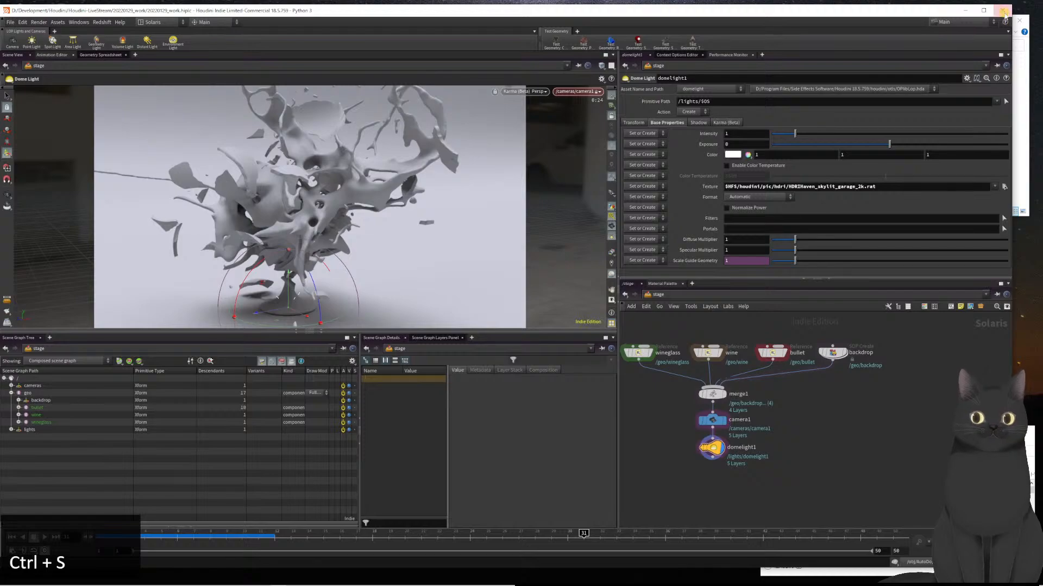
{"action": "left_click", "coordinate": [1003, 12]}
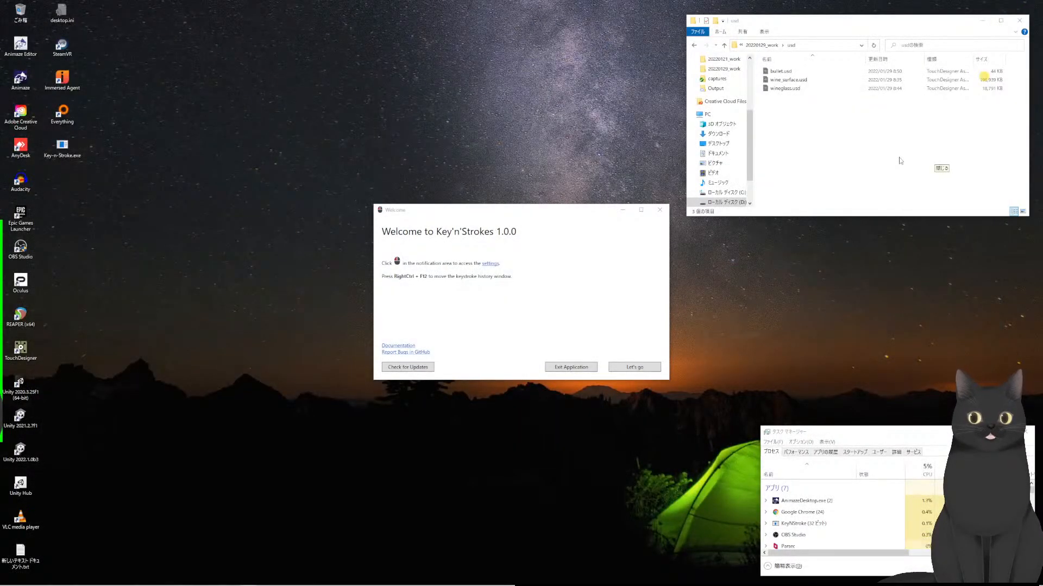
{"action": "key", "text": "alt+Left"}
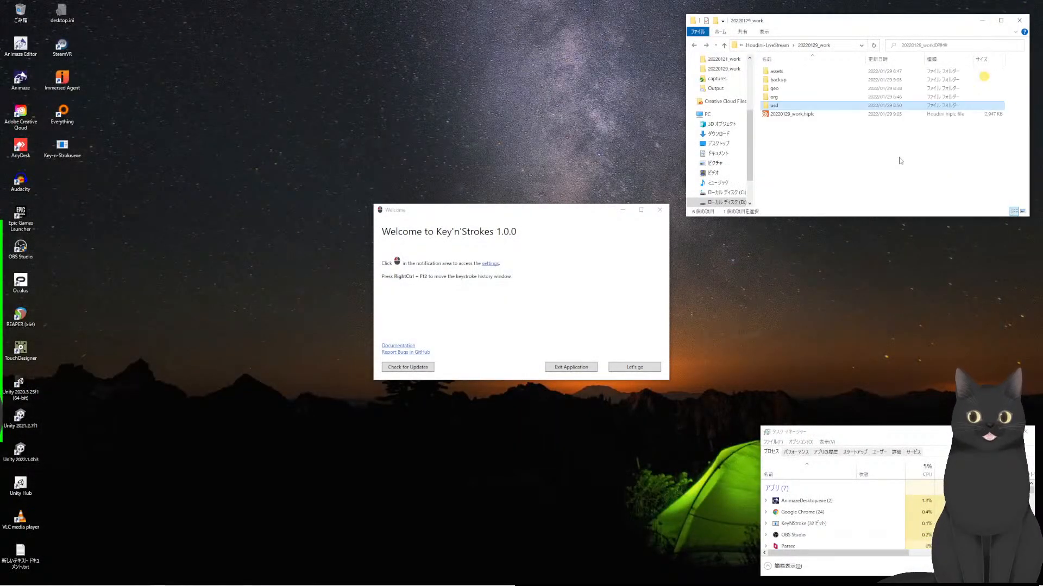
{"action": "left_click", "coordinate": [796, 116]}
{"action": "left_click", "coordinate": [791, 115]}
{"action": "left_click", "coordinate": [791, 114]}
{"action": "left_click", "coordinate": [794, 127]}
{"action": "left_click", "coordinate": [787, 116]}
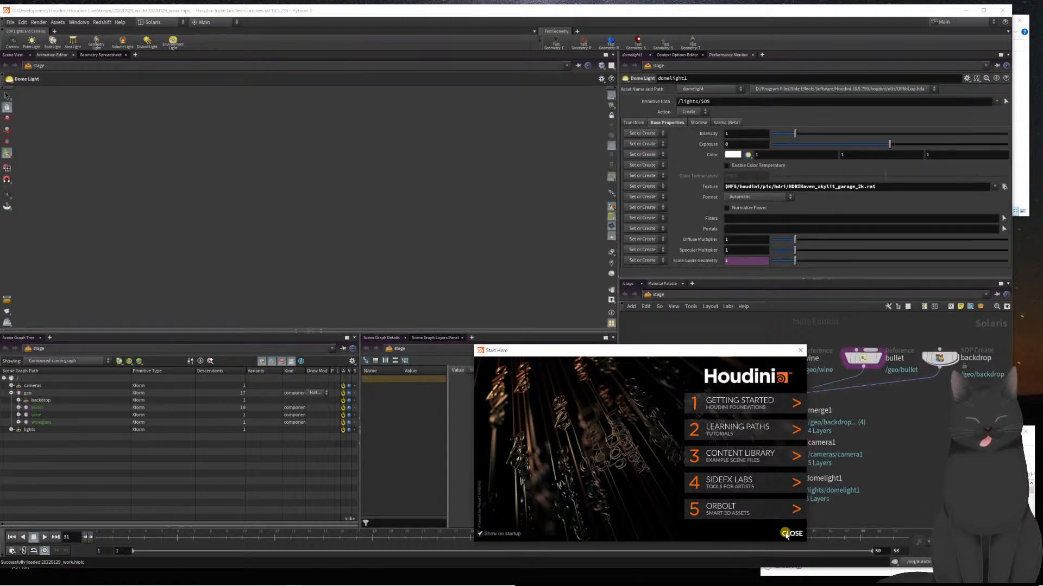
{"action": "left_click", "coordinate": [786, 534]}
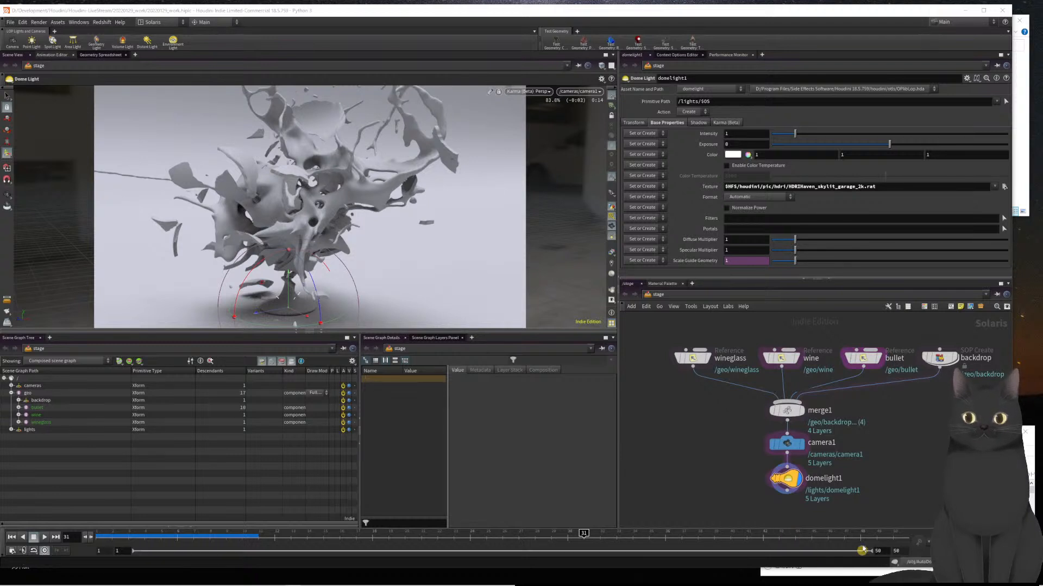
- Move to frame 17 and try again to enable denoising for the Karma viewport render
{"action": "mouse_move", "coordinate": [773, 464]}
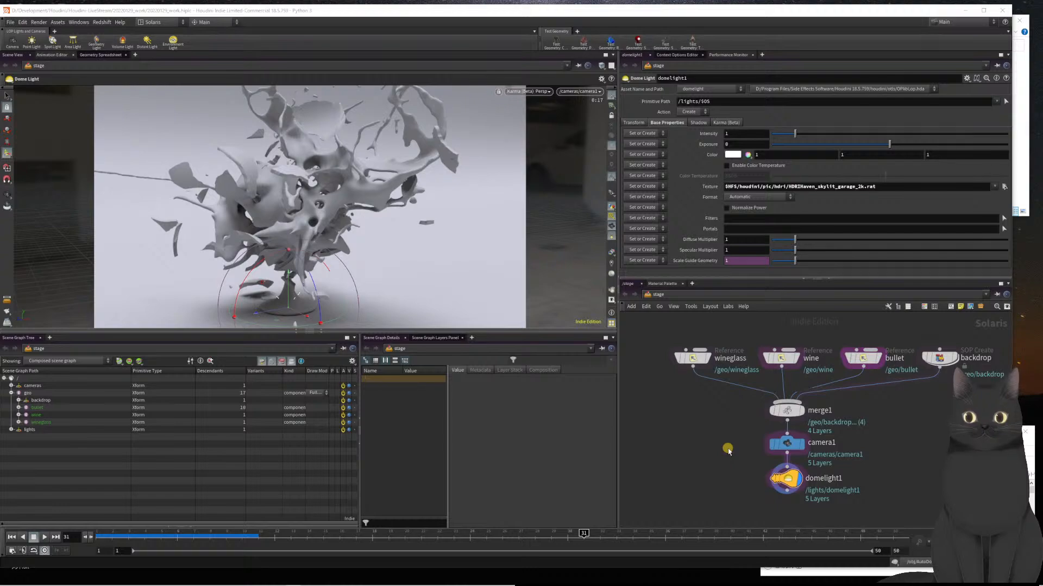
{"action": "left_click_drag", "start_coordinate": [580, 531], "coordinate": [358, 534]}
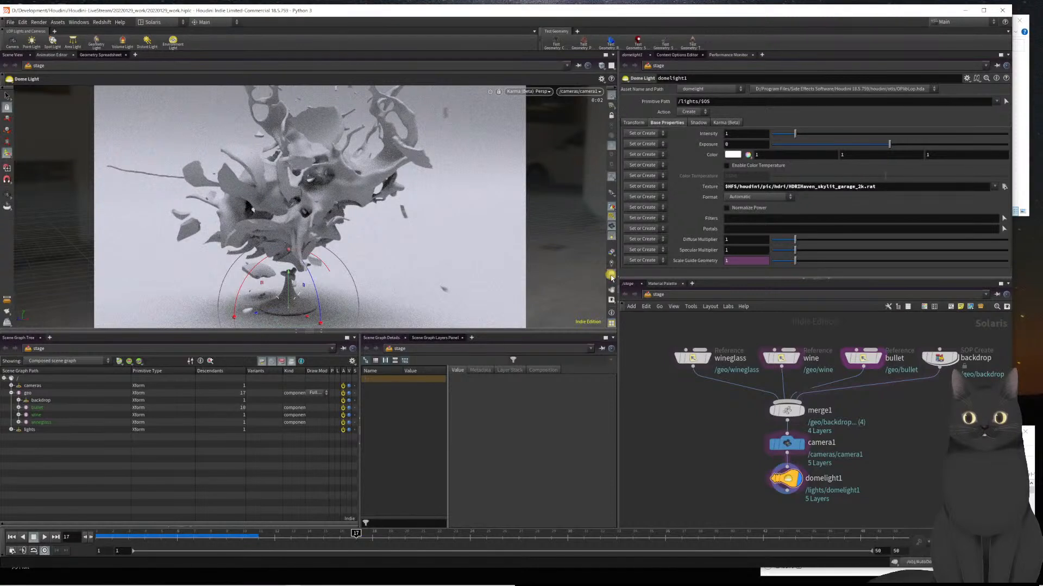
{"action": "left_click", "coordinate": [611, 277]}
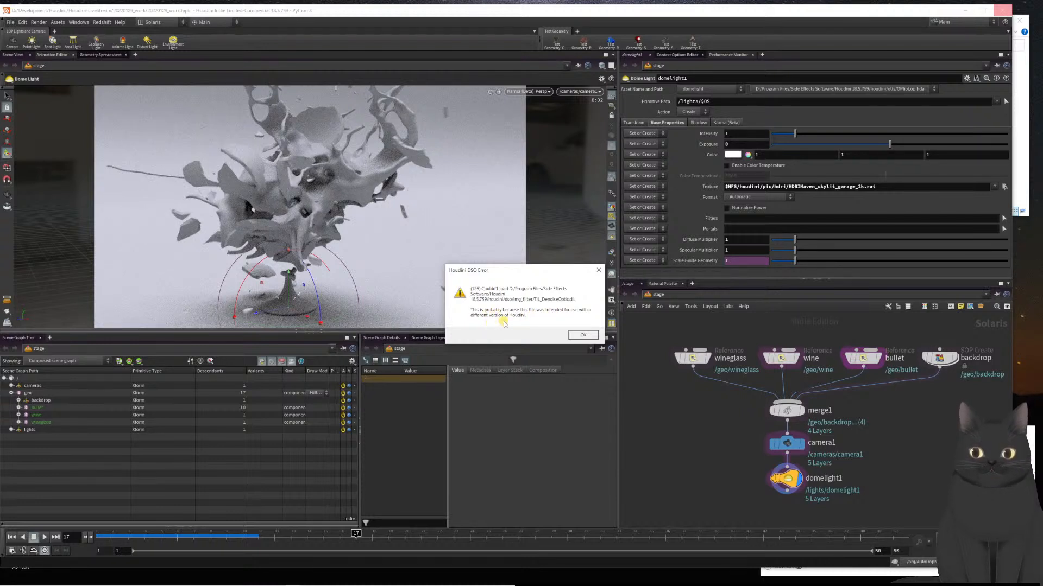
{"action": "left_click", "coordinate": [583, 335]}
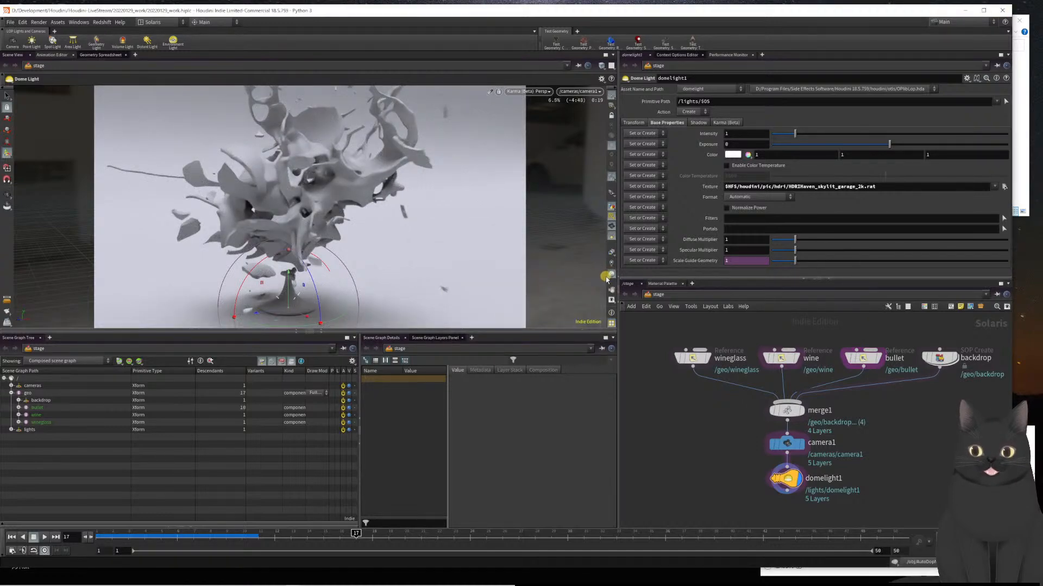
- Preview the Karma render at other points of the splash, ending on frame 24
{"action": "mouse_move", "coordinate": [355, 534]}
{"action": "left_mouse_down"}
{"action": "mouse_move", "coordinate": [101, 535]}
{"action": "mouse_move", "coordinate": [302, 528]}
{"action": "left_mouse_up"}
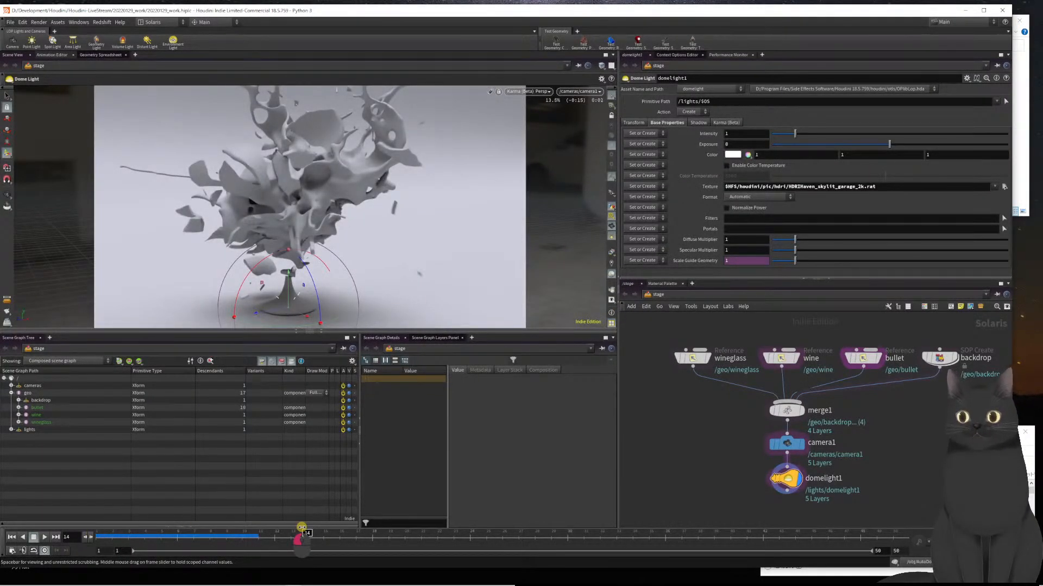
{"action": "mouse_move", "coordinate": [302, 527]}
{"action": "left_mouse_down"}
{"action": "mouse_move", "coordinate": [244, 527]}
{"action": "mouse_move", "coordinate": [471, 530]}
{"action": "left_mouse_up"}
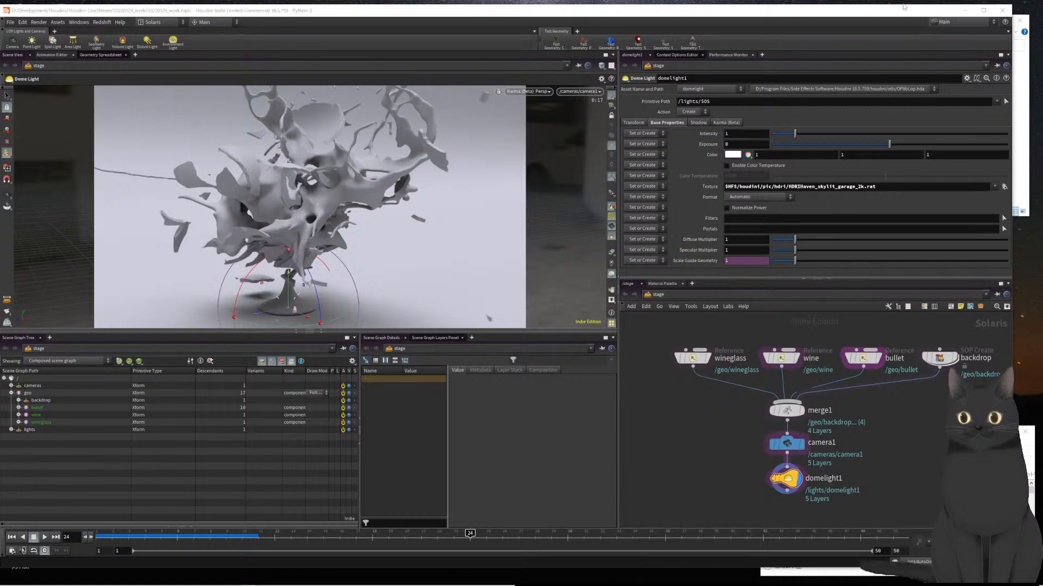
{"action": "left_click", "coordinate": [675, 448]}
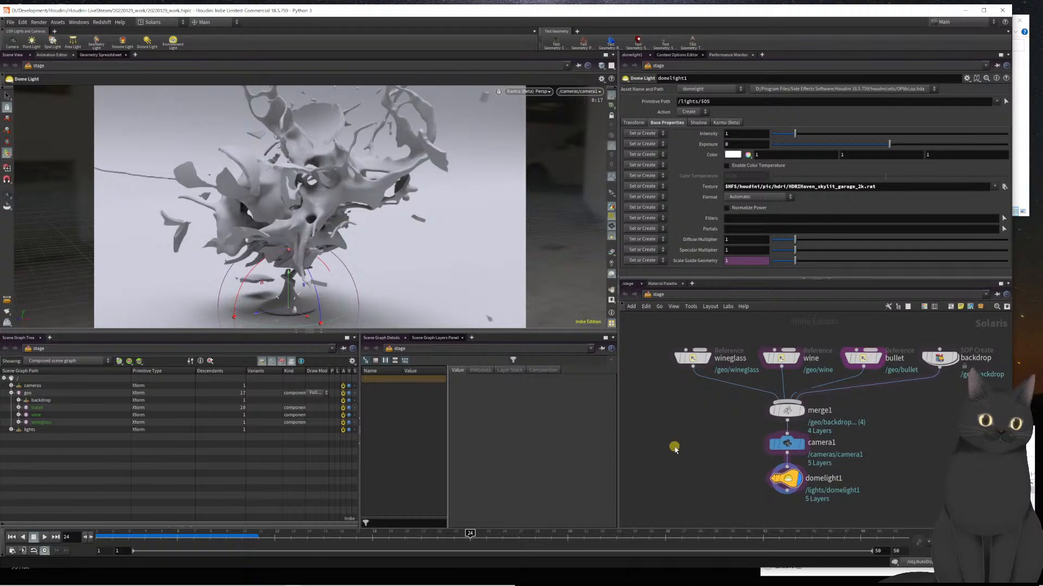
- Add a Material Library node connected below domelight1 and make it the displayed node
{"action": "middle_click_drag", "start_coordinate": [685, 456], "coordinate": [680, 407]}
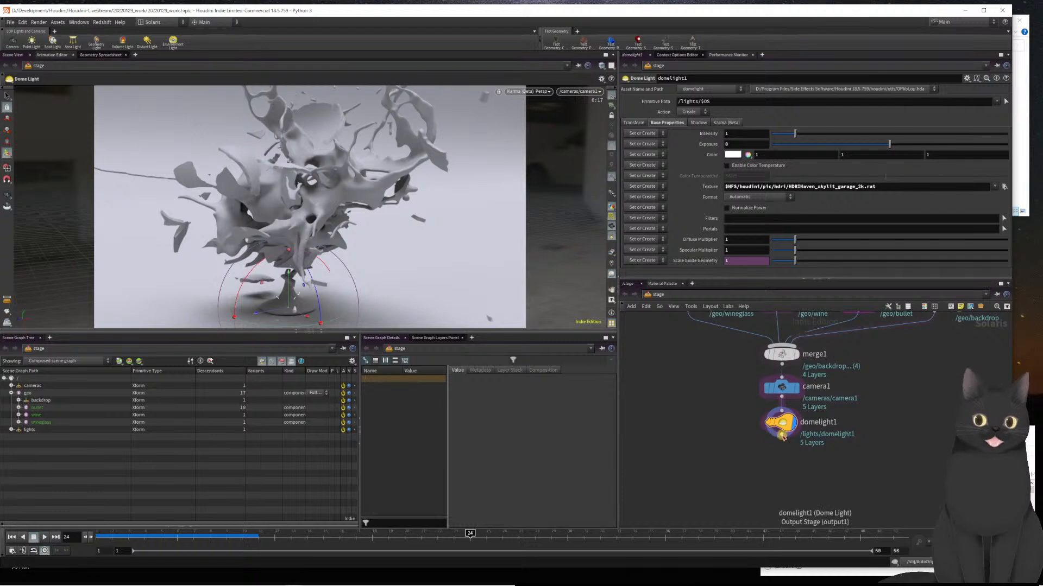
{"action": "key", "text": "Tab"}
{"action": "type", "text": "materi"}
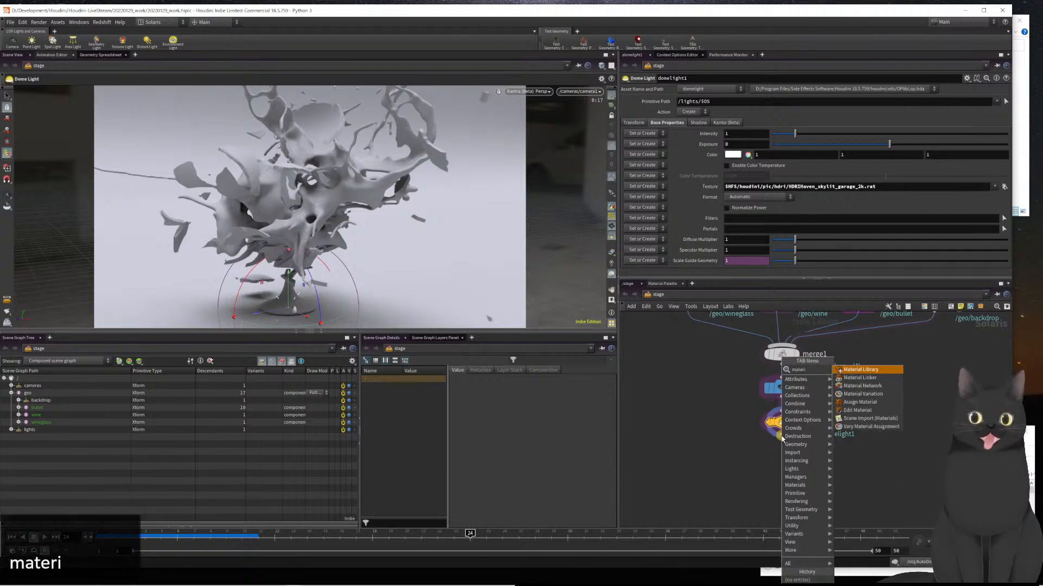
{"action": "key", "text": "Return"}
{"action": "key", "text": "Return"}
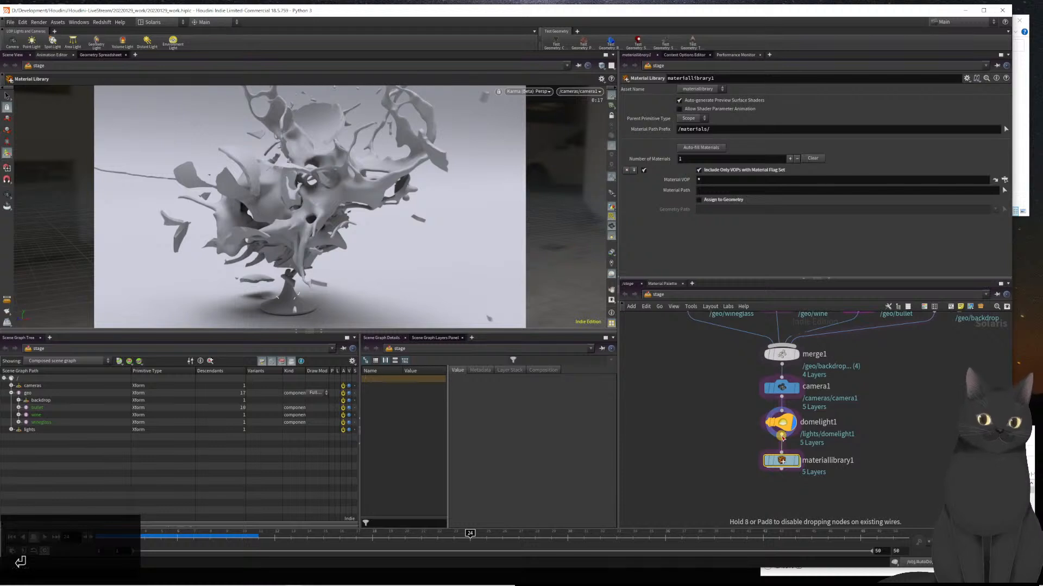
{"action": "key", "text": "r"}
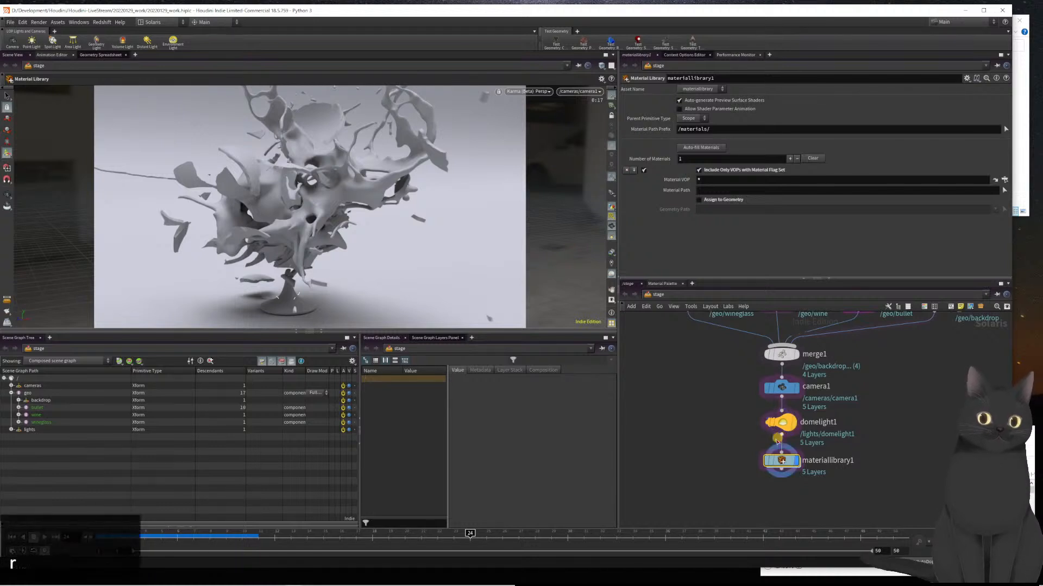
- Add the Glass material from the material gallery to the stage's materiallibrary1
{"action": "mouse_move", "coordinate": [784, 466]}
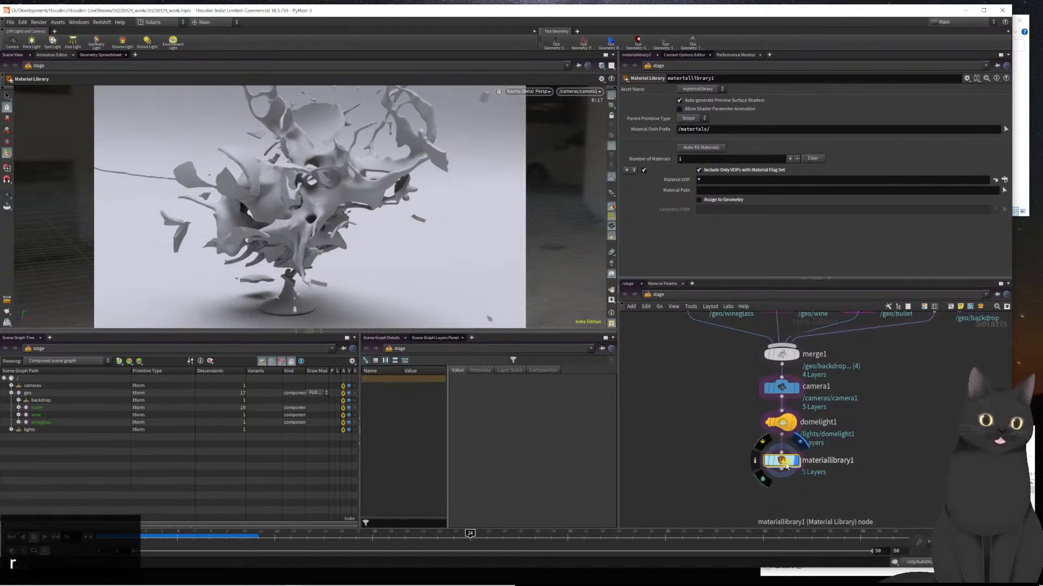
{"action": "double_click", "coordinate": [782, 463]}
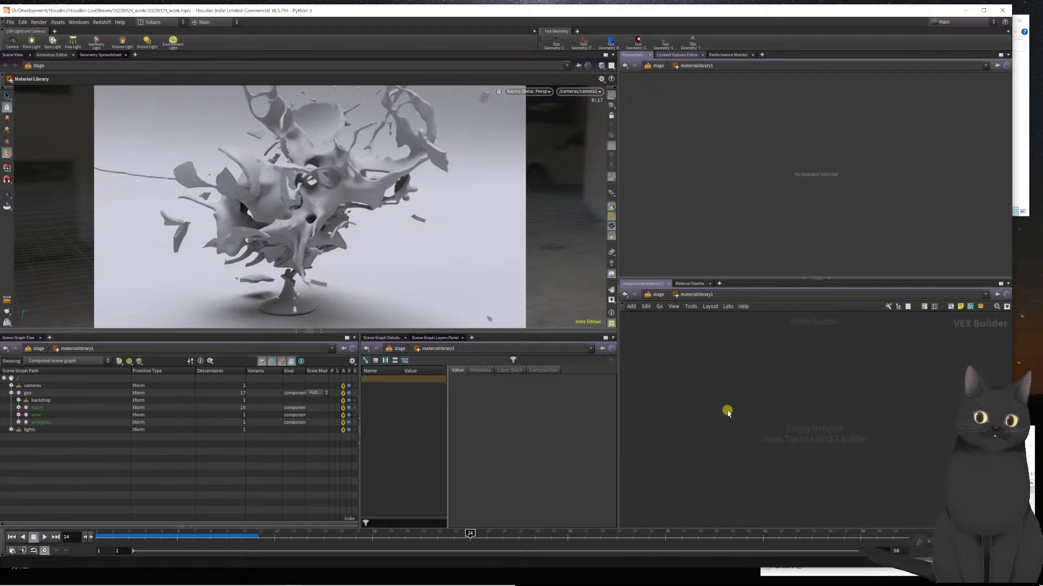
{"action": "key", "text": "u"}
{"action": "left_click", "coordinate": [664, 283]}
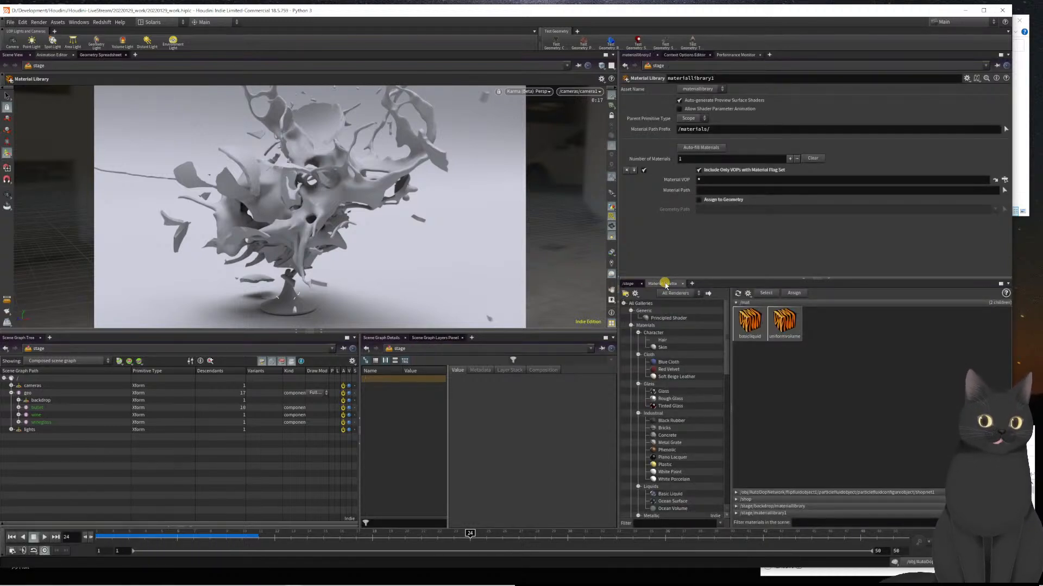
{"action": "scroll", "coordinate": [677, 393], "scroll_direction": "down", "scroll_amount": 1}
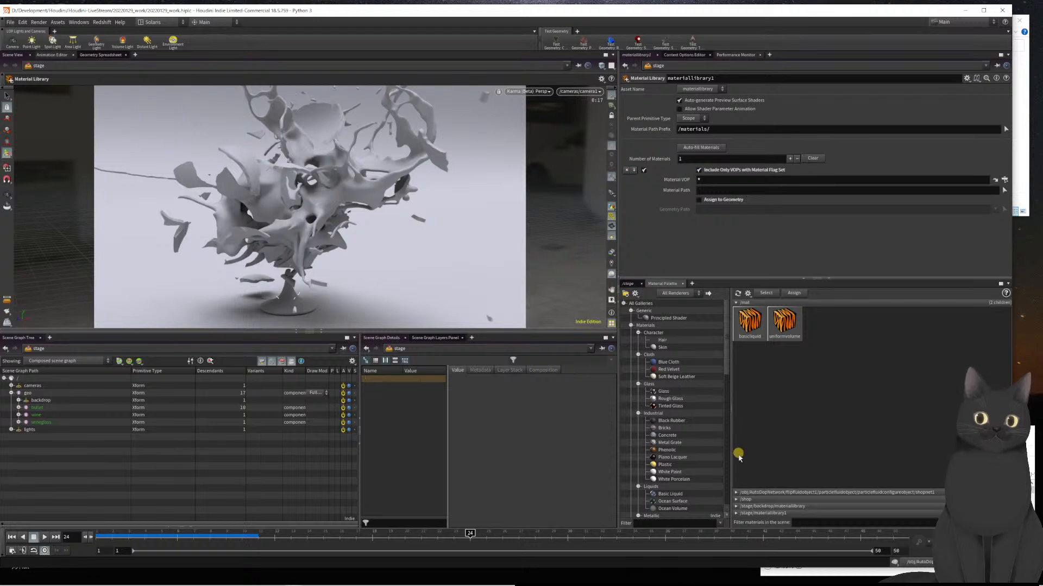
{"action": "left_click", "coordinate": [736, 514]}
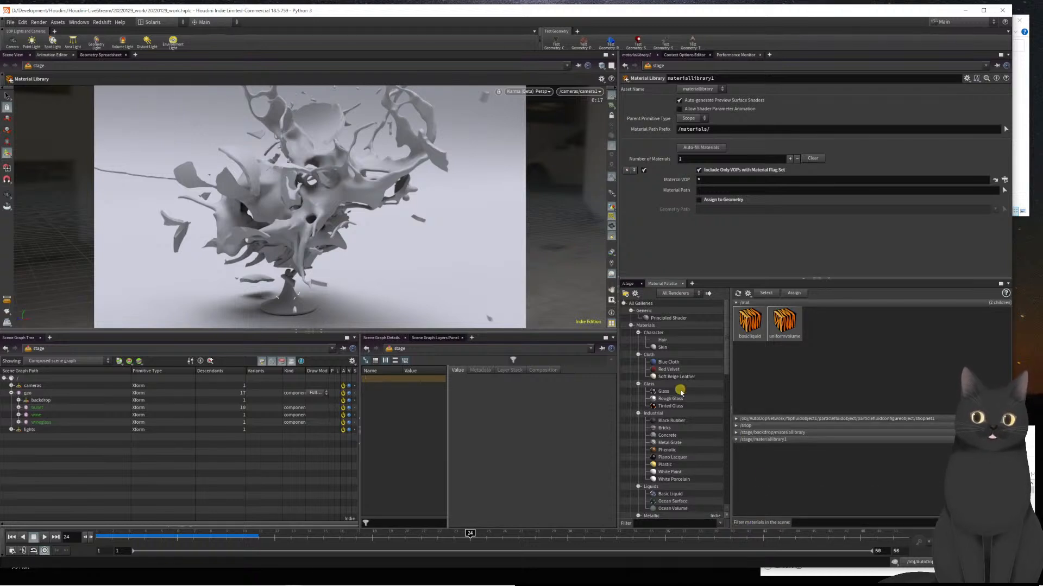
{"action": "left_click_drag", "start_coordinate": [664, 395], "coordinate": [766, 459]}
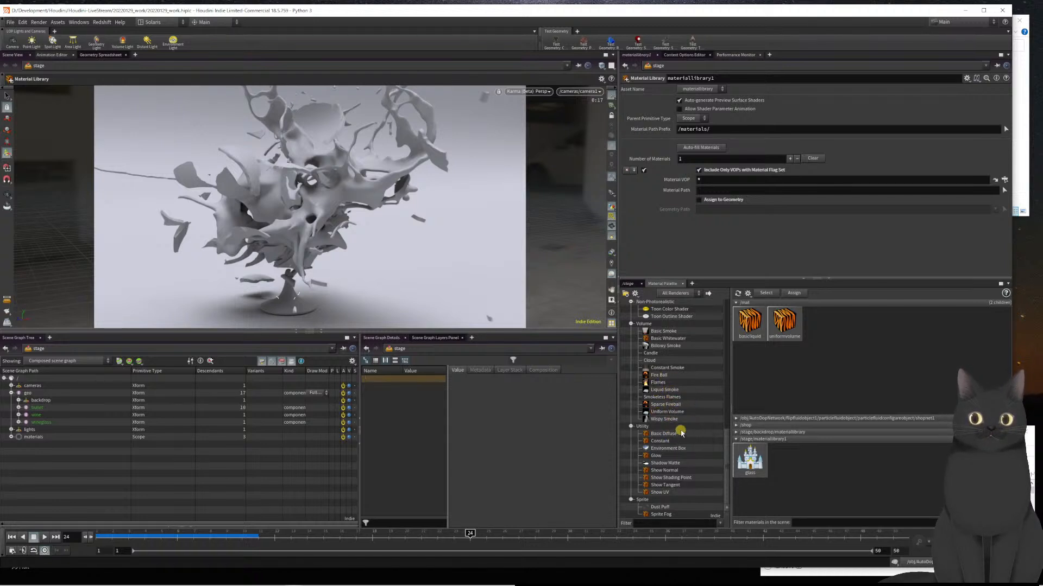
- Add a second Glass material and a Copper material from the gallery to materiallibrary1
{"action": "scroll", "coordinate": [679, 402], "scroll_direction": "up", "scroll_amount": 3}
{"action": "scroll", "coordinate": [679, 402], "scroll_direction": "up", "scroll_amount": 6}
{"action": "scroll", "coordinate": [676, 400], "scroll_direction": "up", "scroll_amount": 5}
{"action": "scroll", "coordinate": [675, 400], "scroll_direction": "up", "scroll_amount": 3}
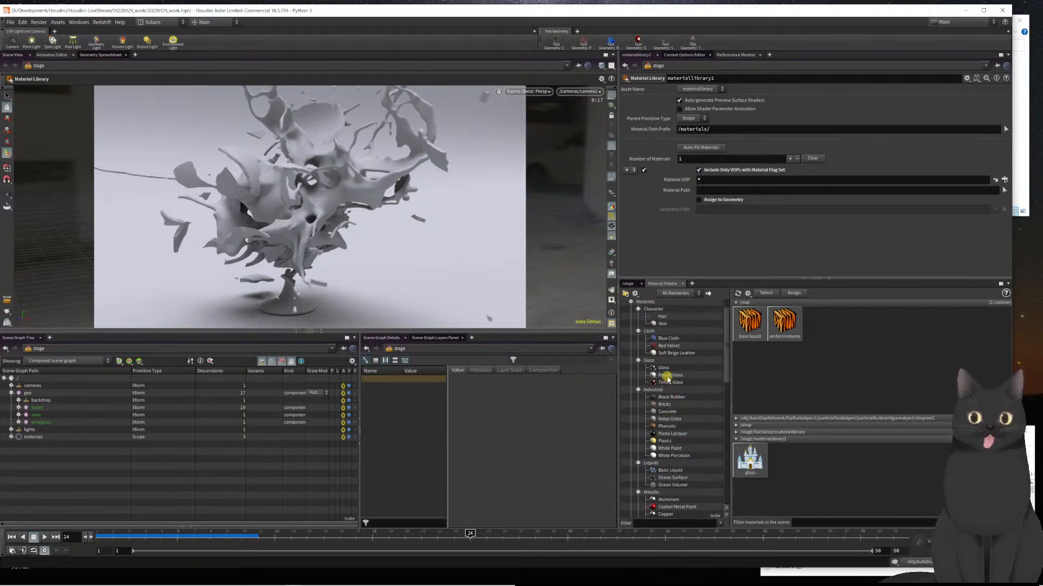
{"action": "left_click_drag", "start_coordinate": [666, 369], "coordinate": [797, 459]}
{"action": "scroll", "coordinate": [669, 406], "scroll_direction": "up", "scroll_amount": 8}
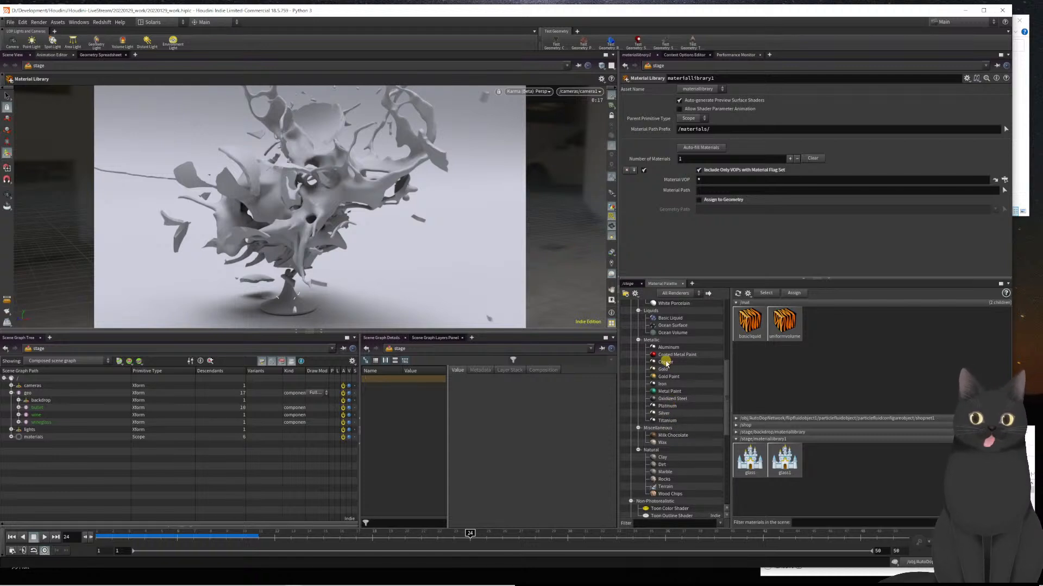
{"action": "left_click_drag", "start_coordinate": [665, 361], "coordinate": [832, 457]}
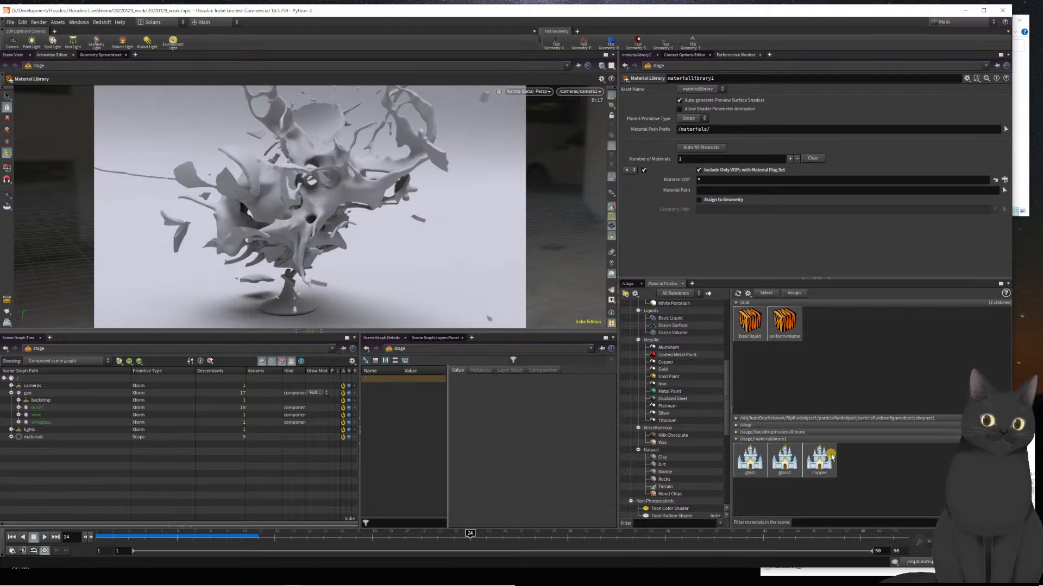
- Rename the second glass material in materiallibrary1 as wine
{"action": "left_click", "coordinate": [783, 466]}
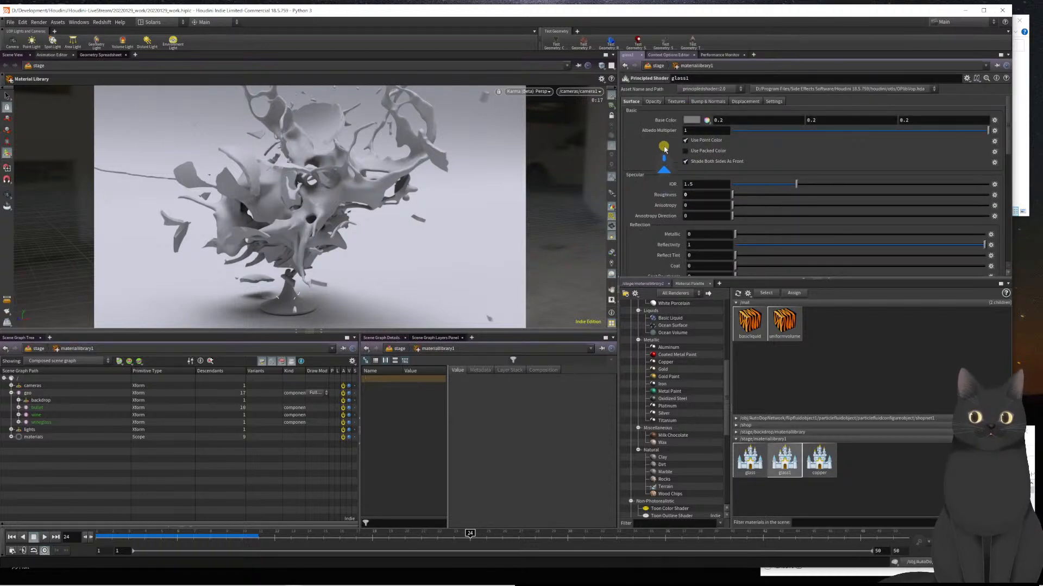
{"action": "double_click", "coordinate": [702, 78]}
{"action": "type", "text": "wine"}
{"action": "key", "text": "Return"}
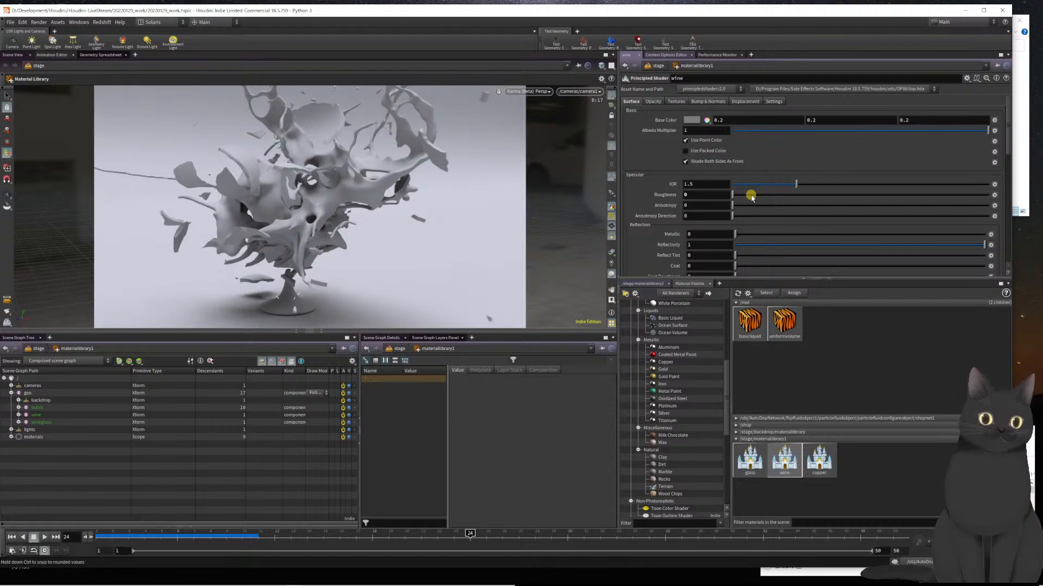
- Set the wine material's IOR to 1.3443 and its reflectivity to 0.2
{"action": "left_click", "coordinate": [748, 458]}
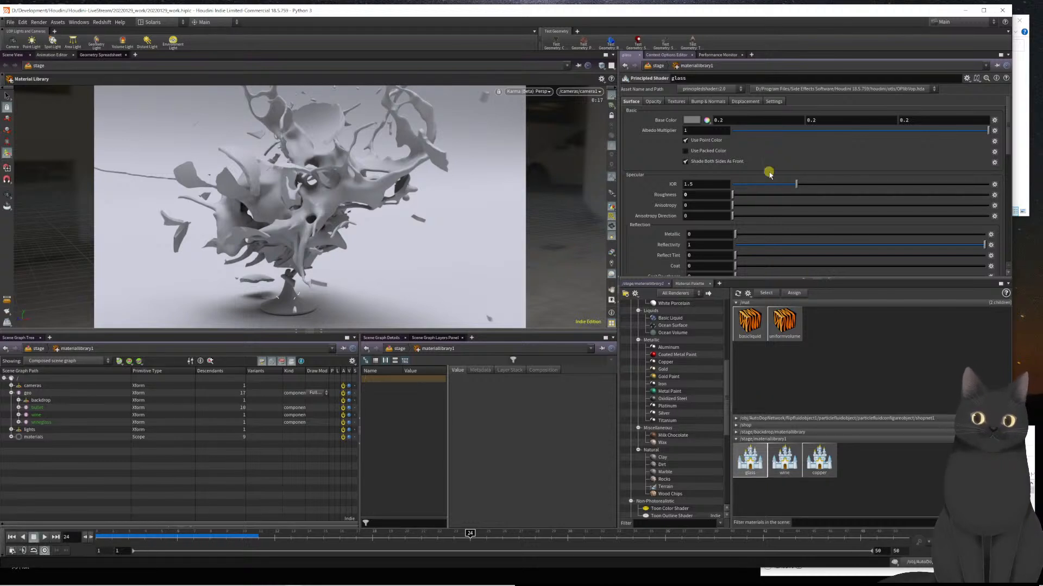
{"action": "left_click", "coordinate": [782, 459]}
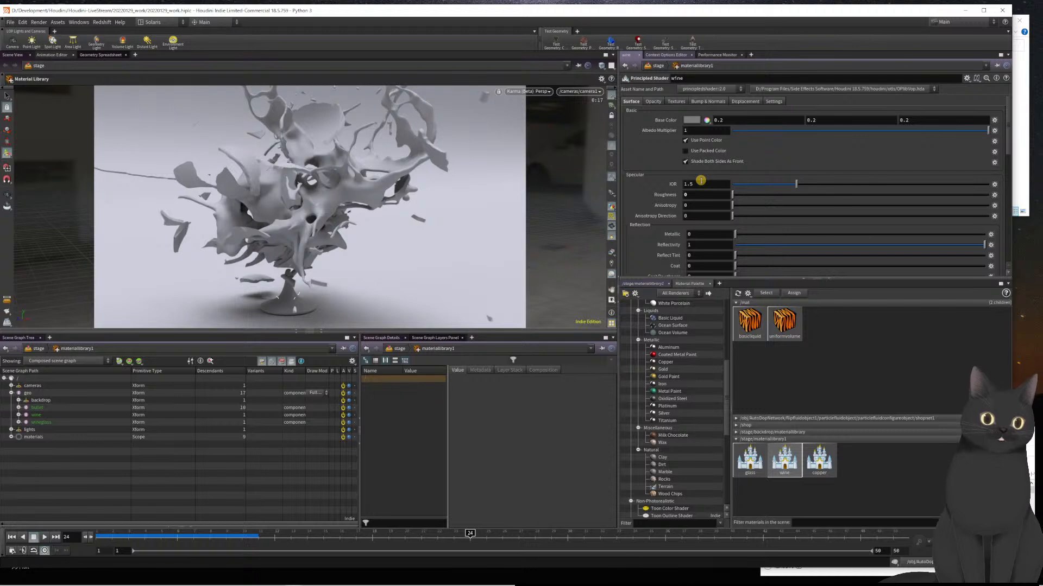
{"action": "left_click", "coordinate": [701, 183]}
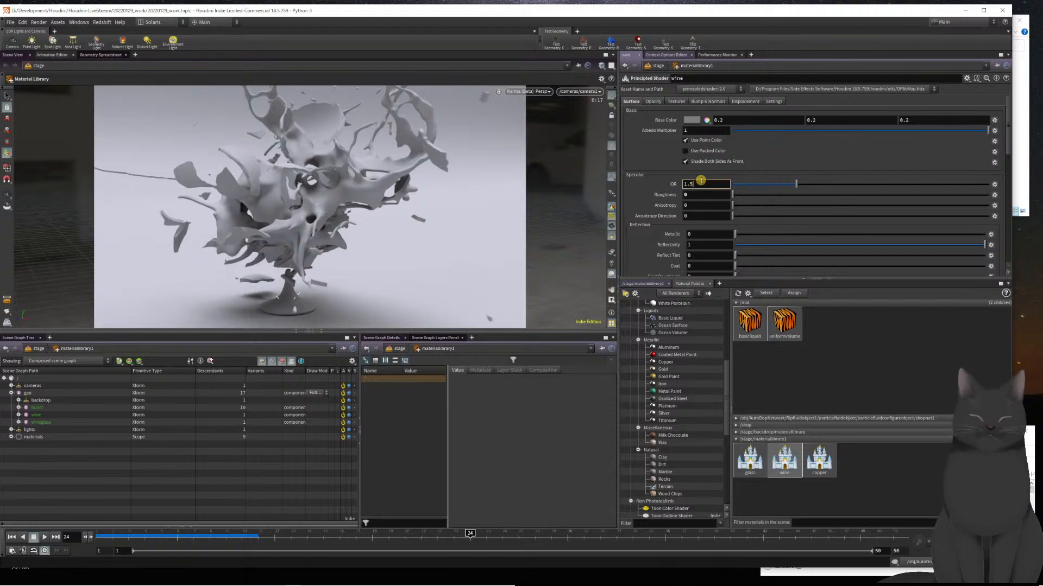
{"action": "key", "text": "BackSpace"}
{"action": "type", "text": "3443"}
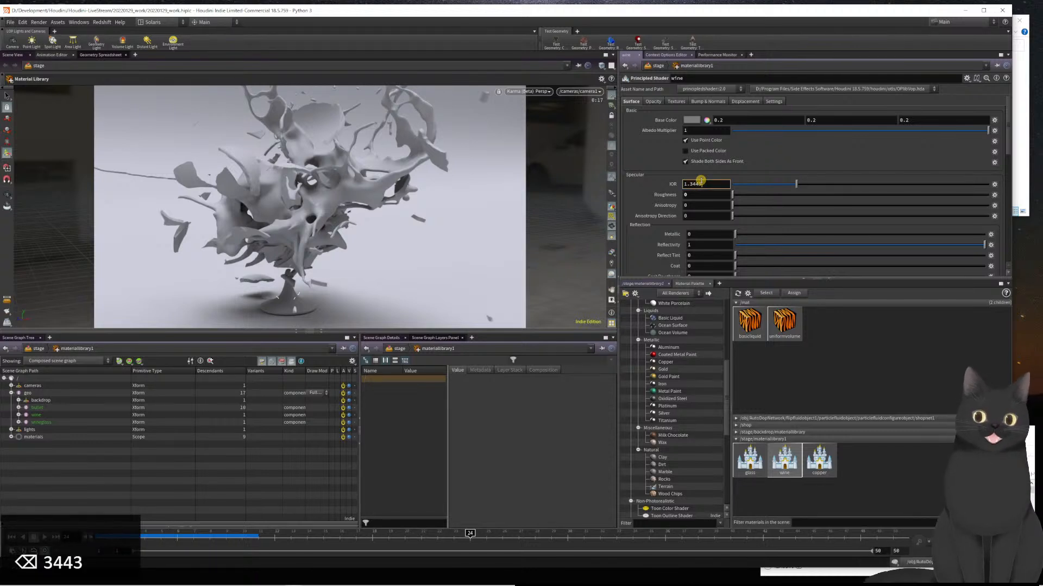
{"action": "key", "text": "Return"}
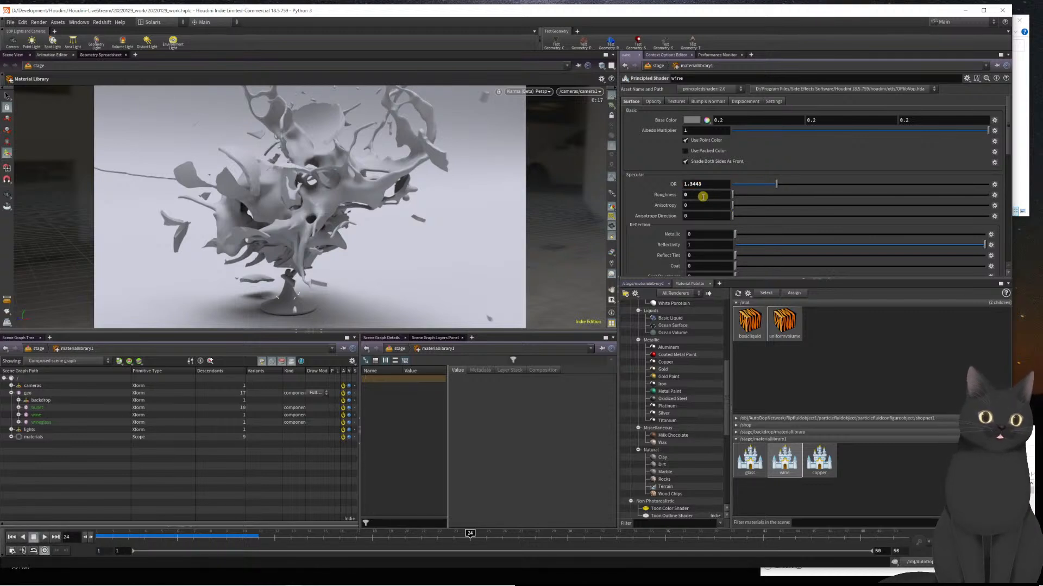
{"action": "left_click", "coordinate": [698, 244]}
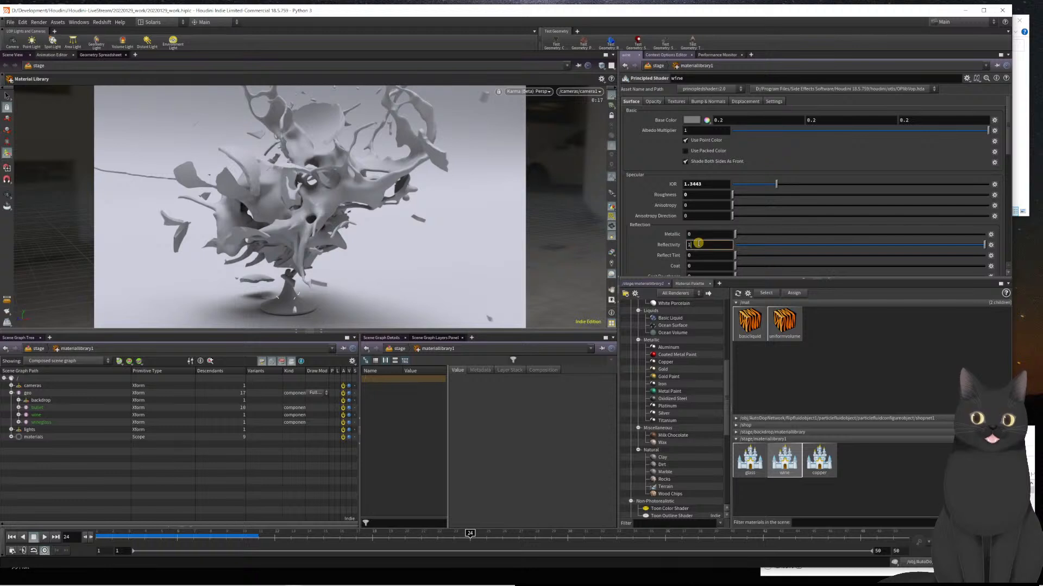
{"action": "type", "text": "0.2"}
{"action": "key", "text": "Return"}
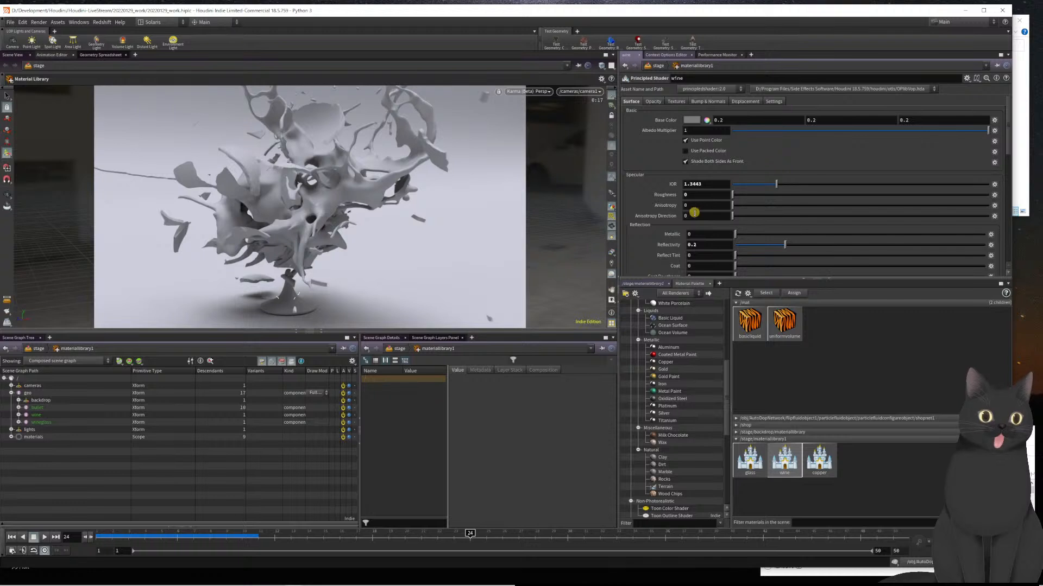
- Set the wine material's transmission color to a dark red of 0.2, 0, 0
{"action": "scroll", "coordinate": [706, 236], "scroll_direction": "down", "scroll_amount": 5}
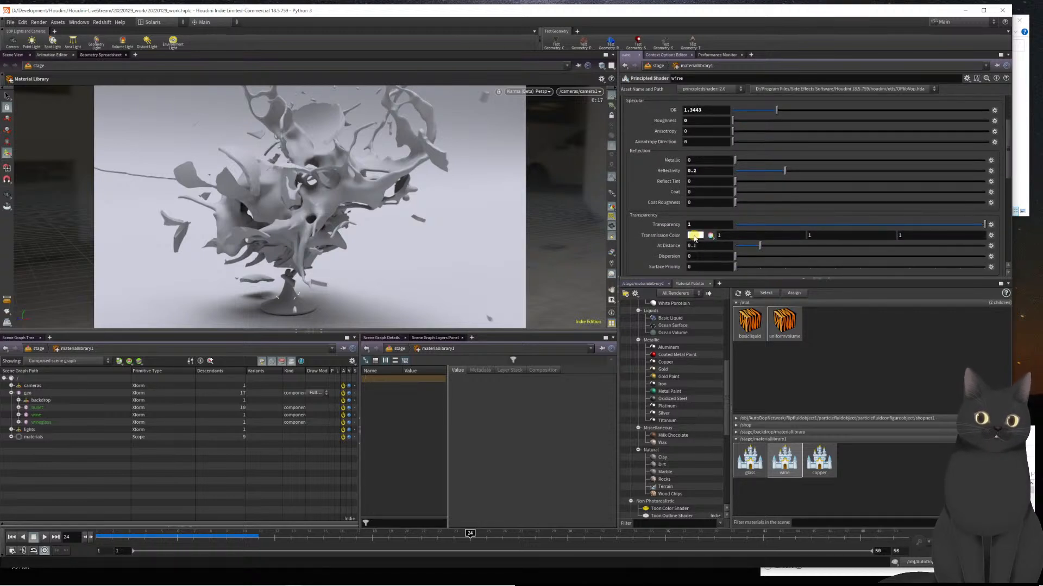
{"action": "scroll", "coordinate": [698, 235], "scroll_direction": "down", "scroll_amount": 1}
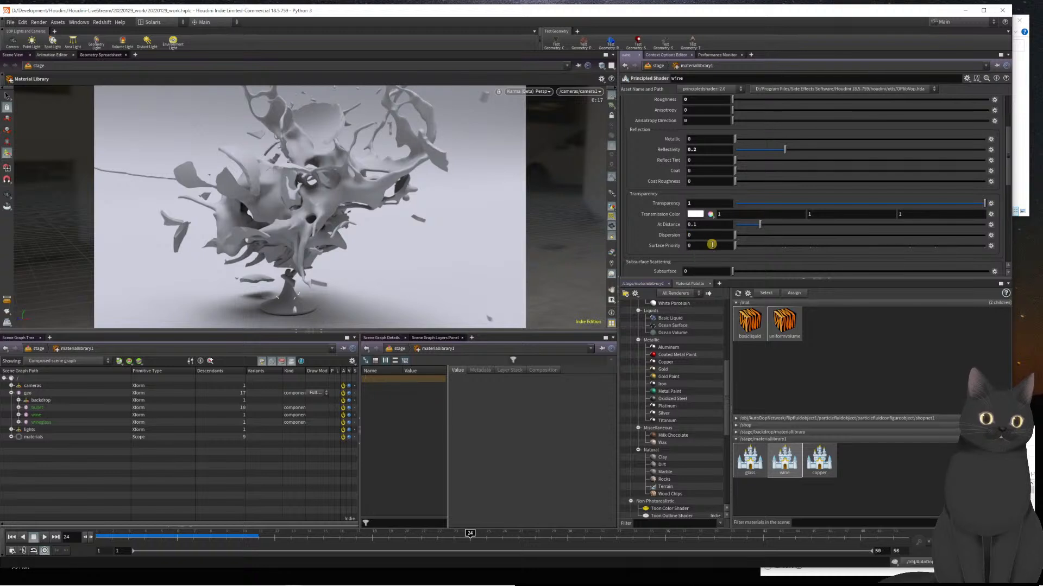
{"action": "left_click", "coordinate": [694, 215]}
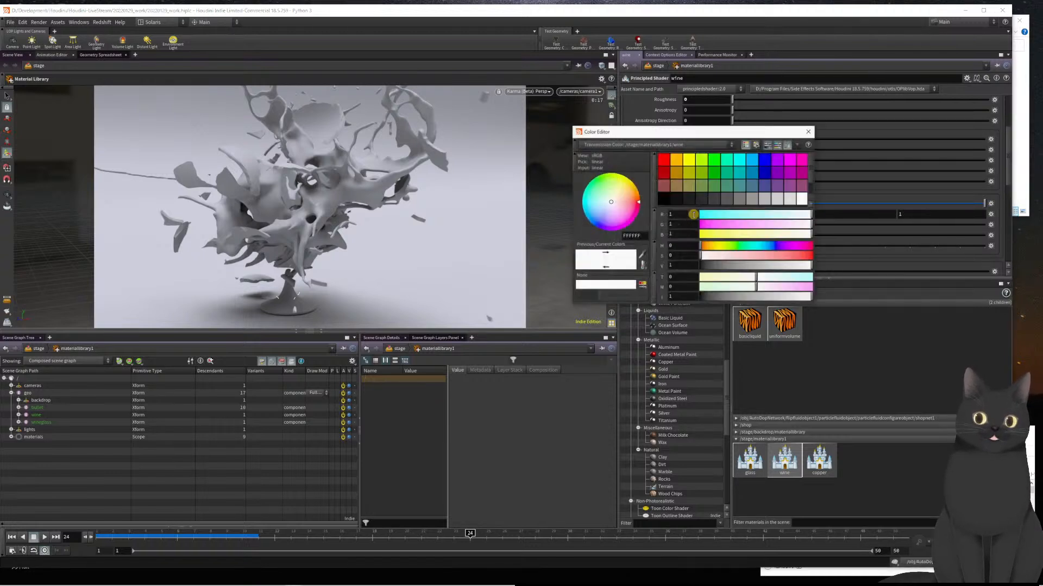
{"action": "left_click", "coordinate": [665, 175]}
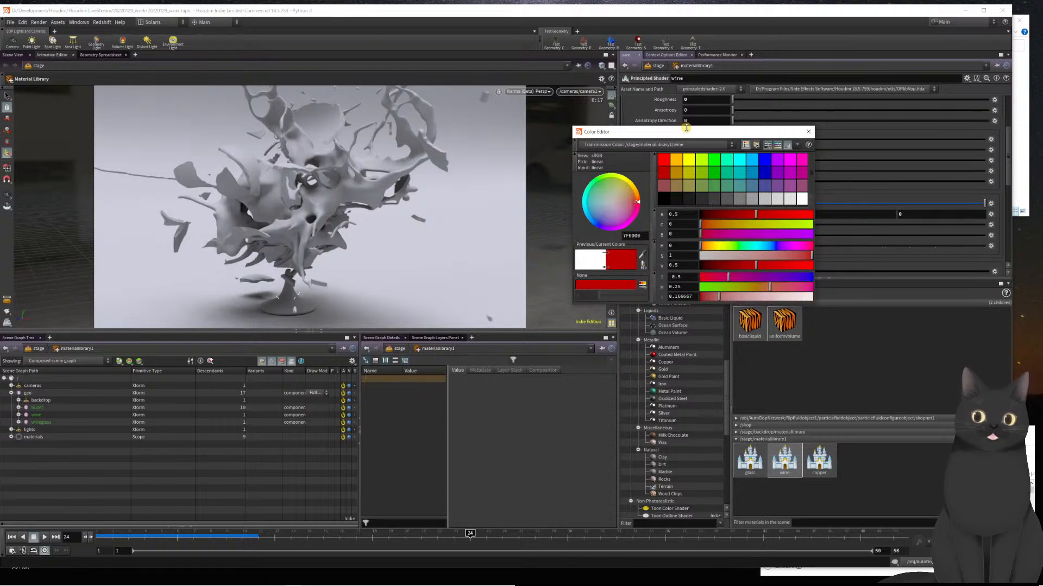
{"action": "left_click_drag", "start_coordinate": [685, 133], "coordinate": [688, 261]}
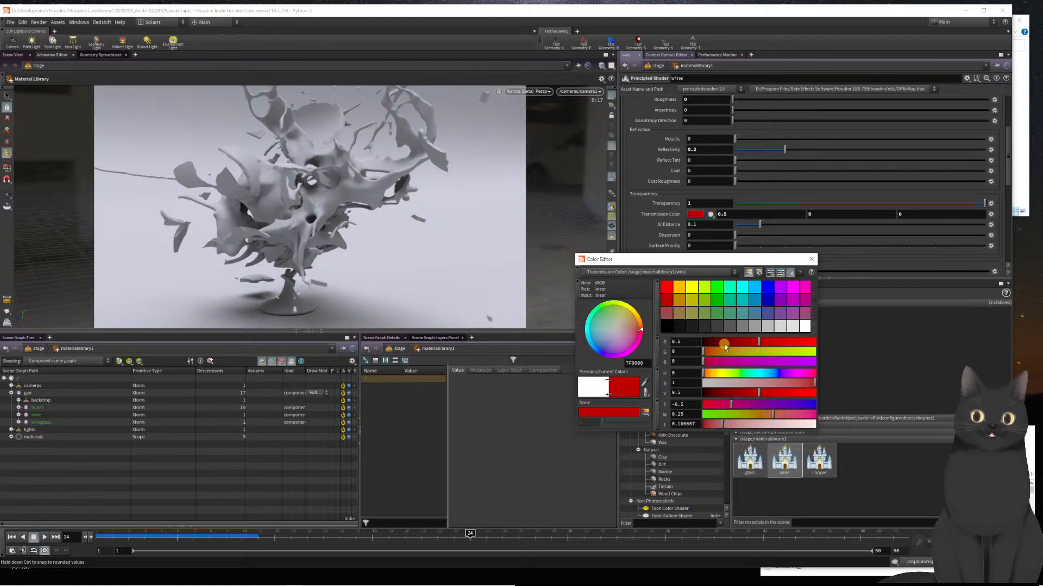
{"action": "left_click", "coordinate": [724, 343]}
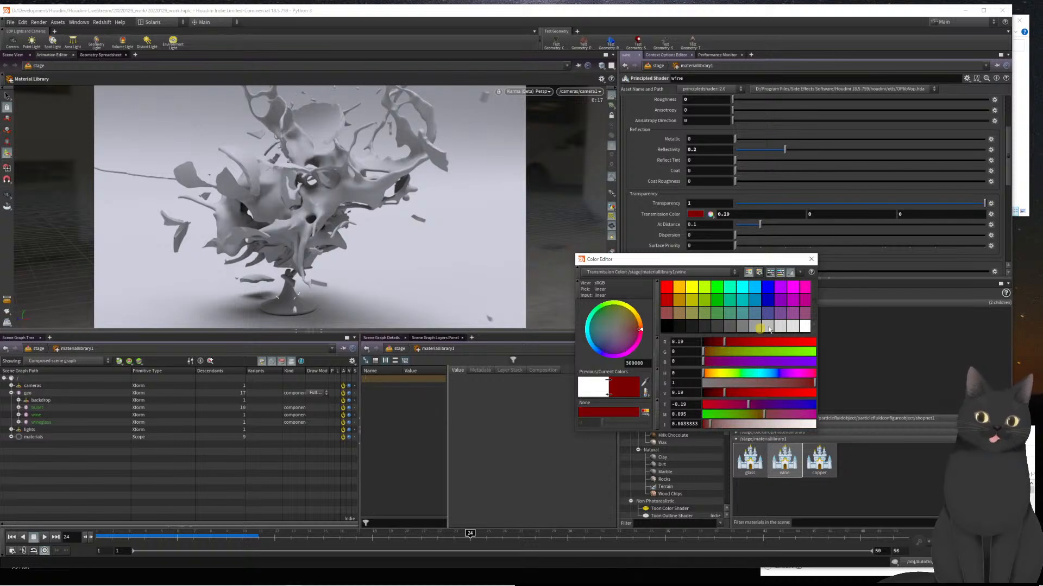
{"action": "left_click", "coordinate": [812, 260]}
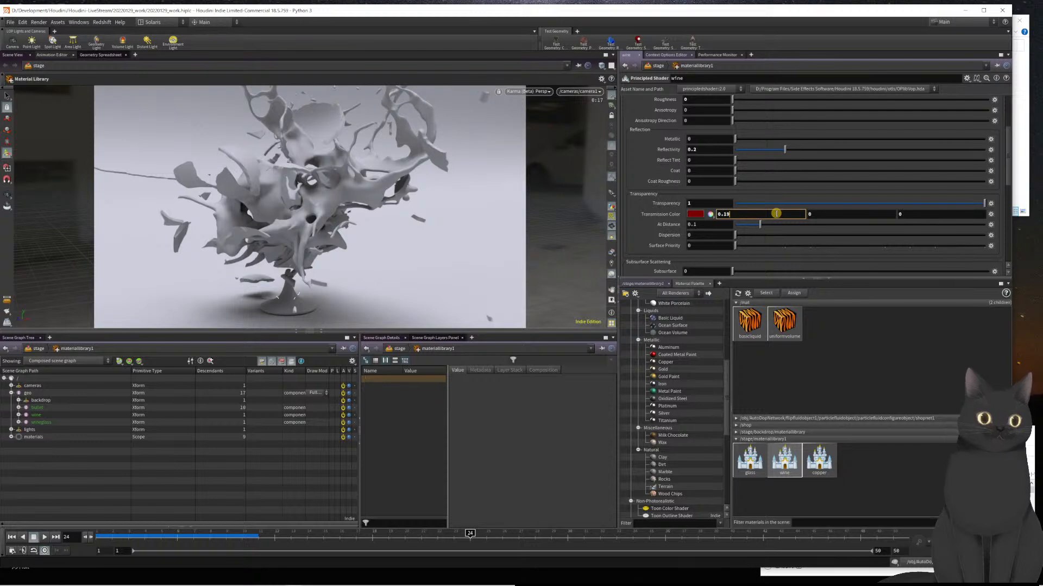
{"action": "key", "text": "BackSpace"}
{"action": "key", "text": "BackSpace"}
{"action": "type", "text": "2"}
{"action": "key", "text": "Return"}
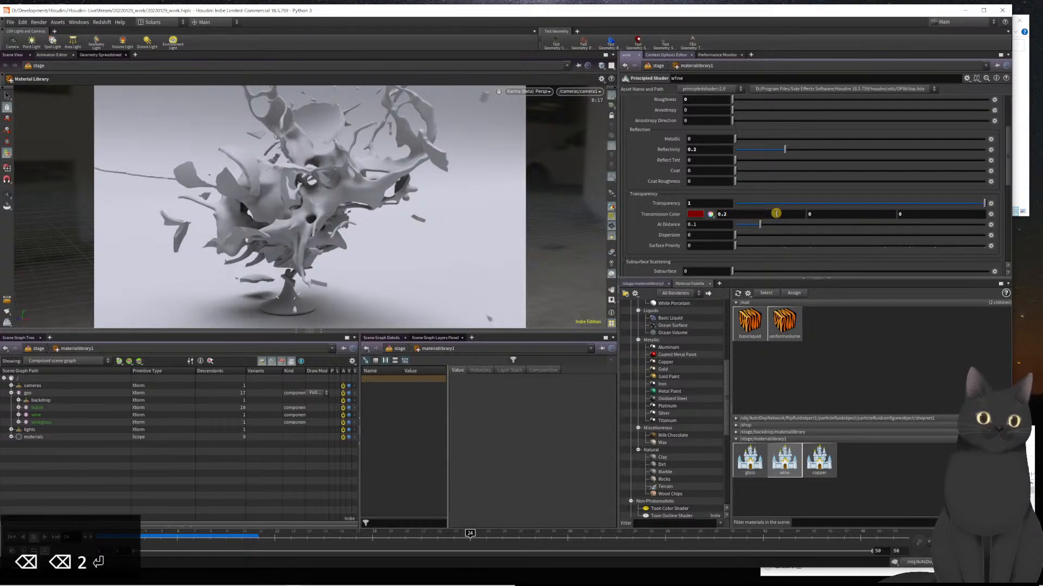
- Set the At Distance value of the wine material's transmission to 0.3
{"action": "left_click", "coordinate": [718, 225]}
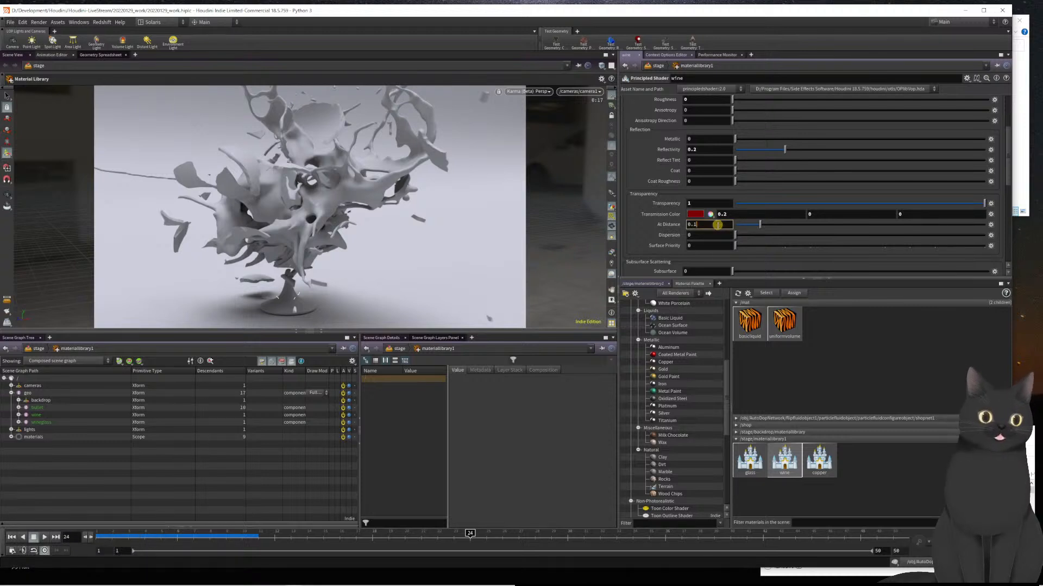
{"action": "key", "text": "BackSpace"}
{"action": "type", "text": "3"}
{"action": "key", "text": "Return"}
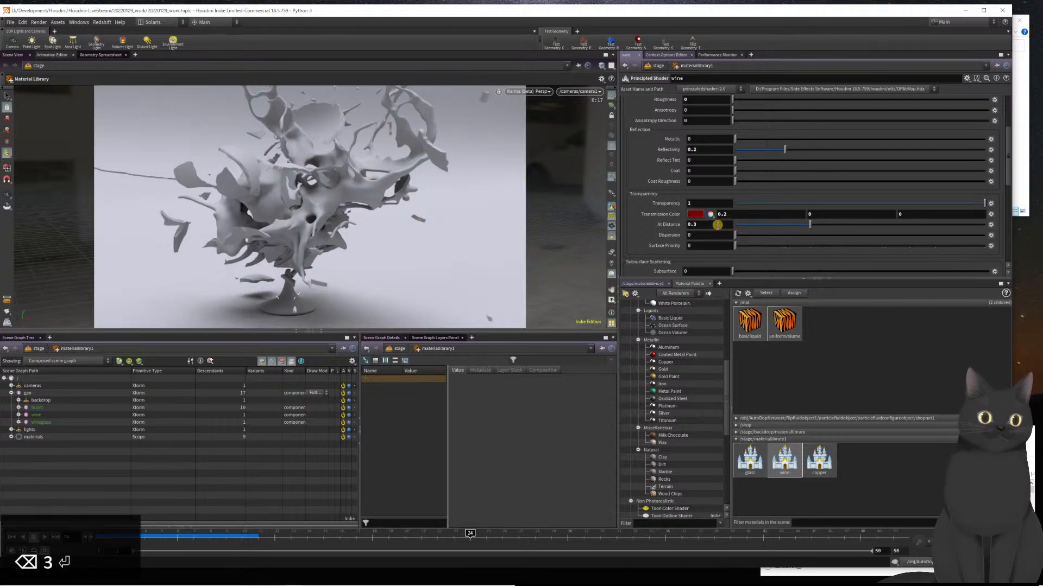
- Add an Assign Material node to the stage, connect it below materiallibrary1 and make it the displayed node
{"action": "scroll", "coordinate": [717, 225], "scroll_direction": "down", "scroll_amount": 2}
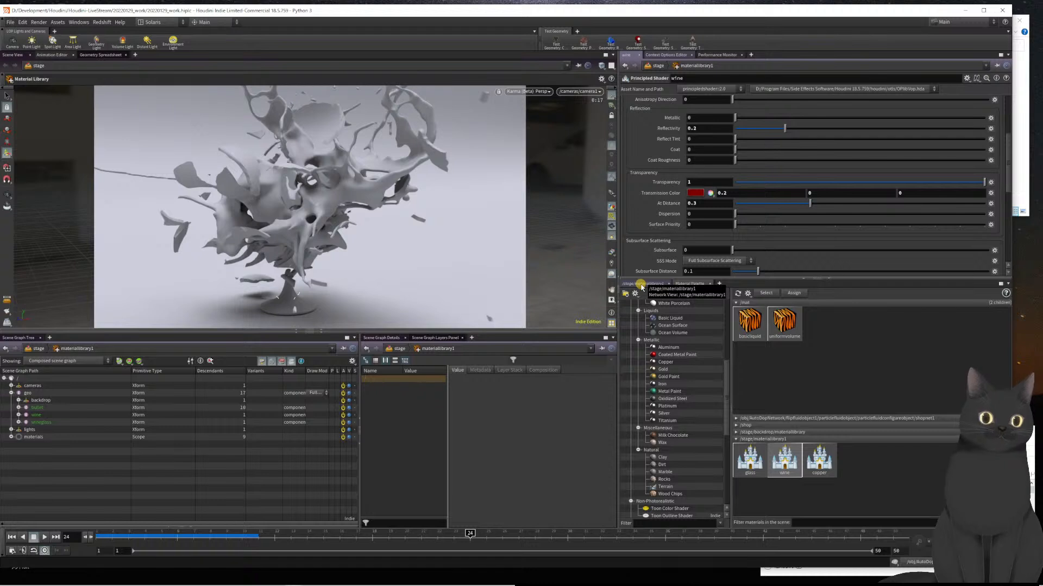
{"action": "left_click", "coordinate": [642, 285]}
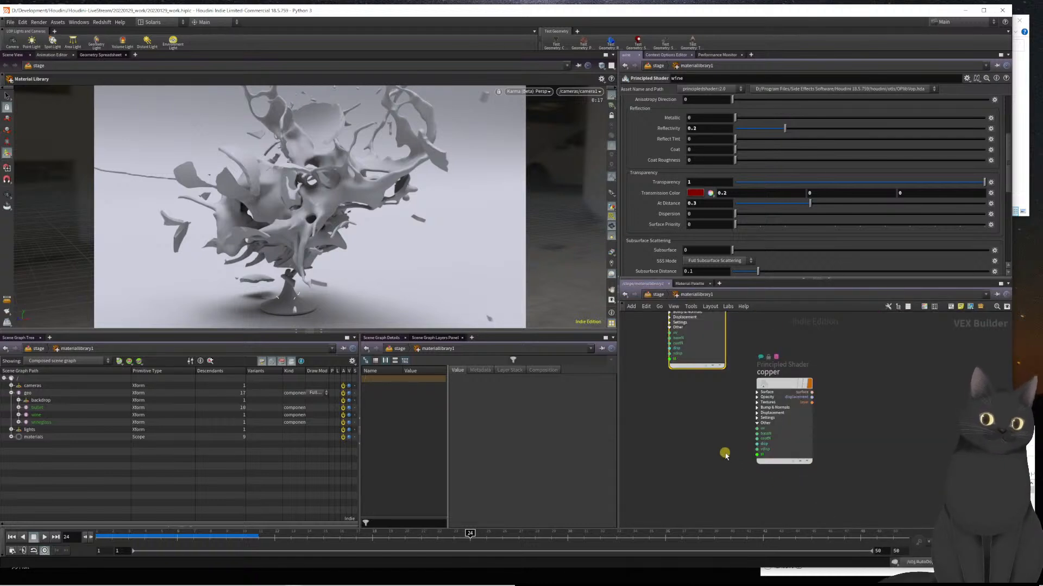
{"action": "key", "text": "u"}
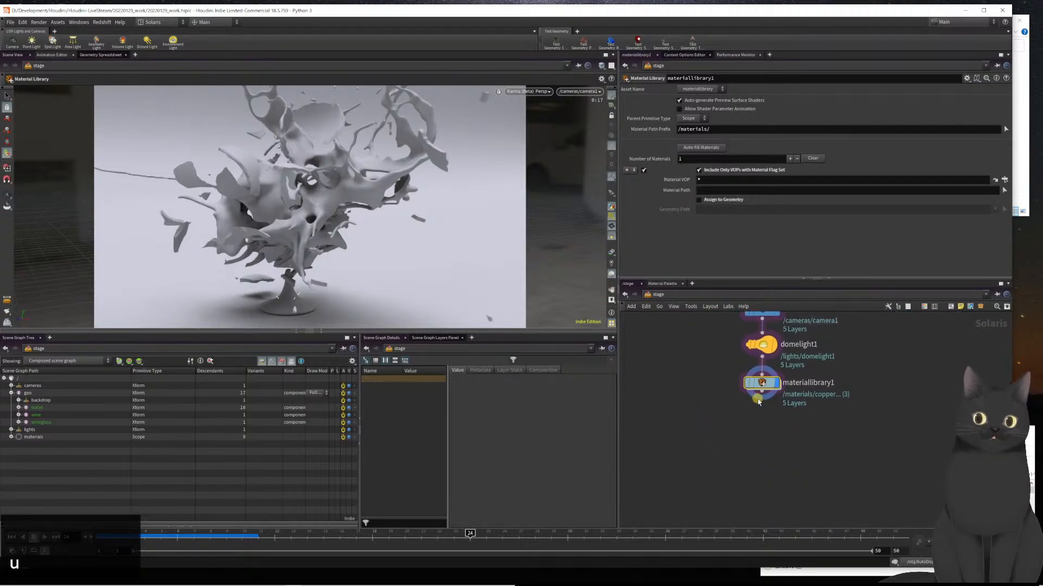
{"action": "key", "text": "Tab"}
{"action": "type", "text": "as"}
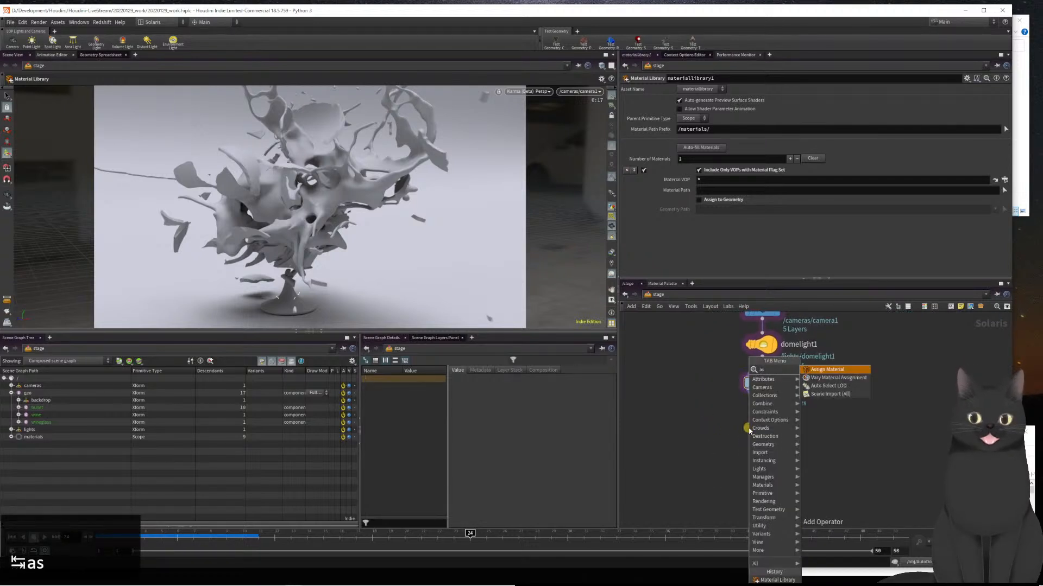
{"action": "key", "text": "Return"}
{"action": "key", "text": "Return"}
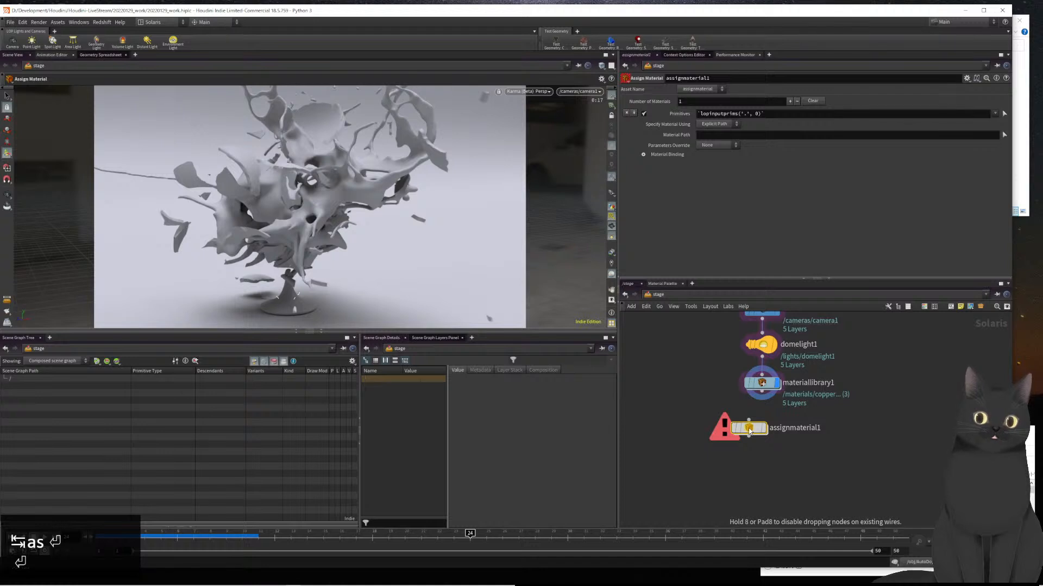
{"action": "left_click", "coordinate": [761, 431]}
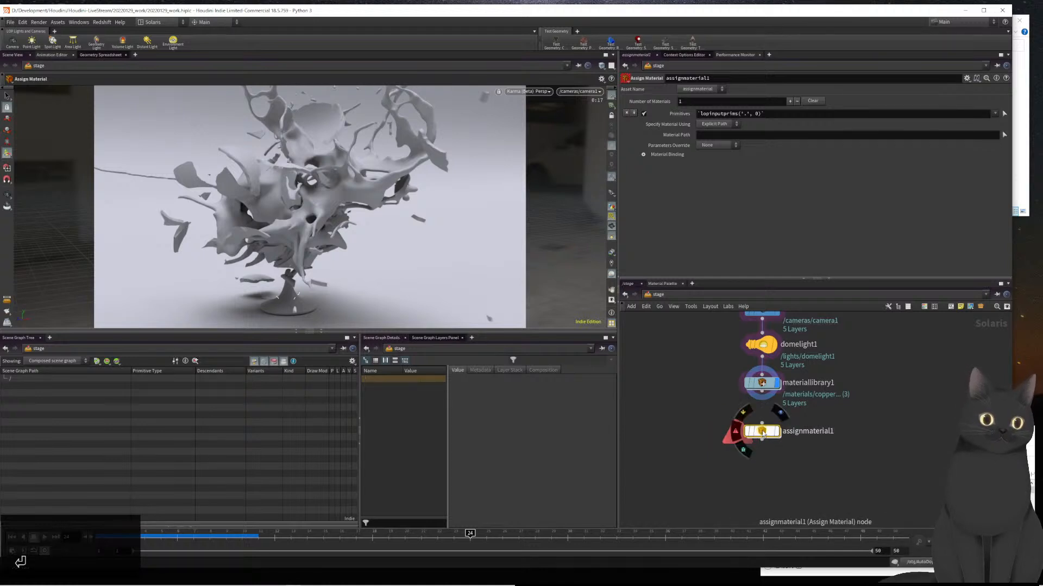
{"action": "left_click_drag", "start_coordinate": [762, 392], "coordinate": [762, 423]}
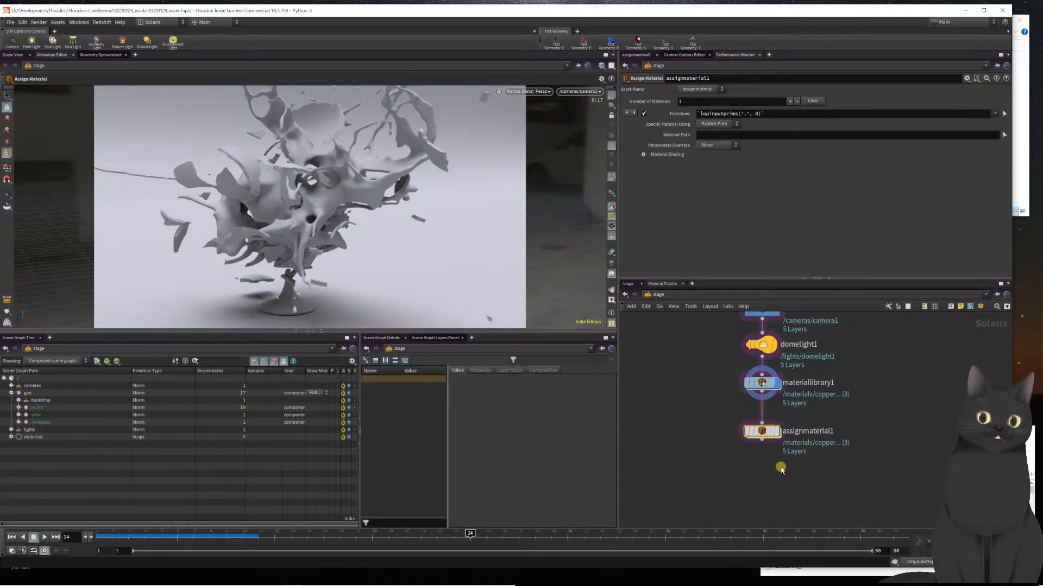
{"action": "key", "text": "r"}
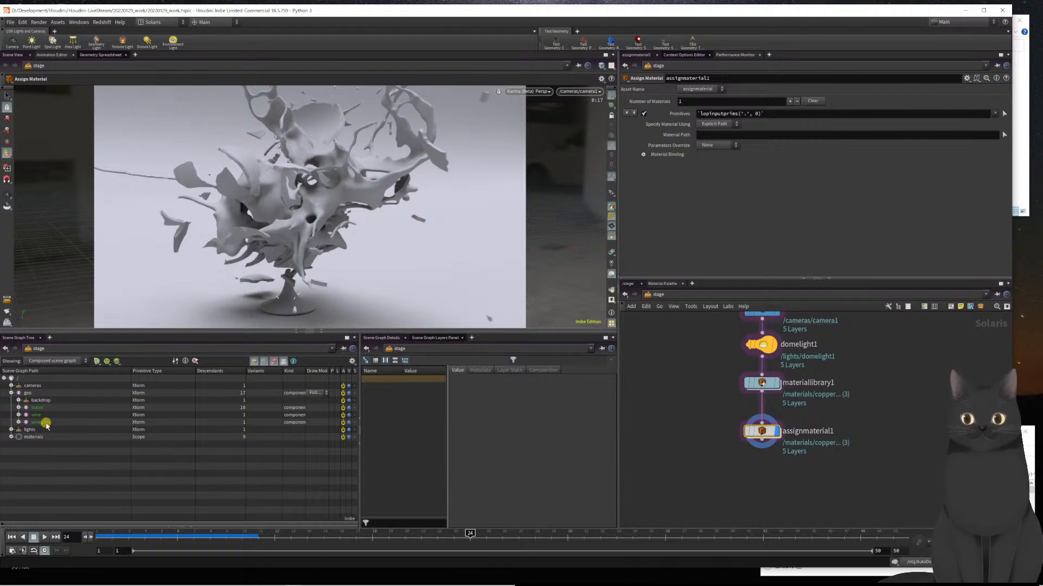
- Assign the /materials/glass material to the /geo/wineglass primitive in assignmaterial1
{"action": "left_click_drag", "start_coordinate": [46, 426], "coordinate": [718, 122]}
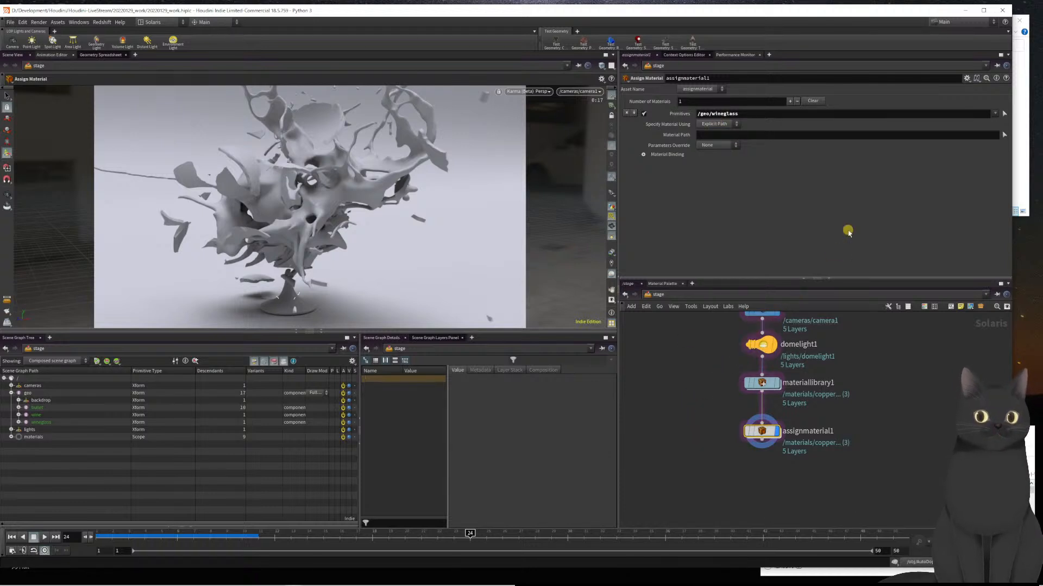
{"action": "left_click", "coordinate": [1004, 135]}
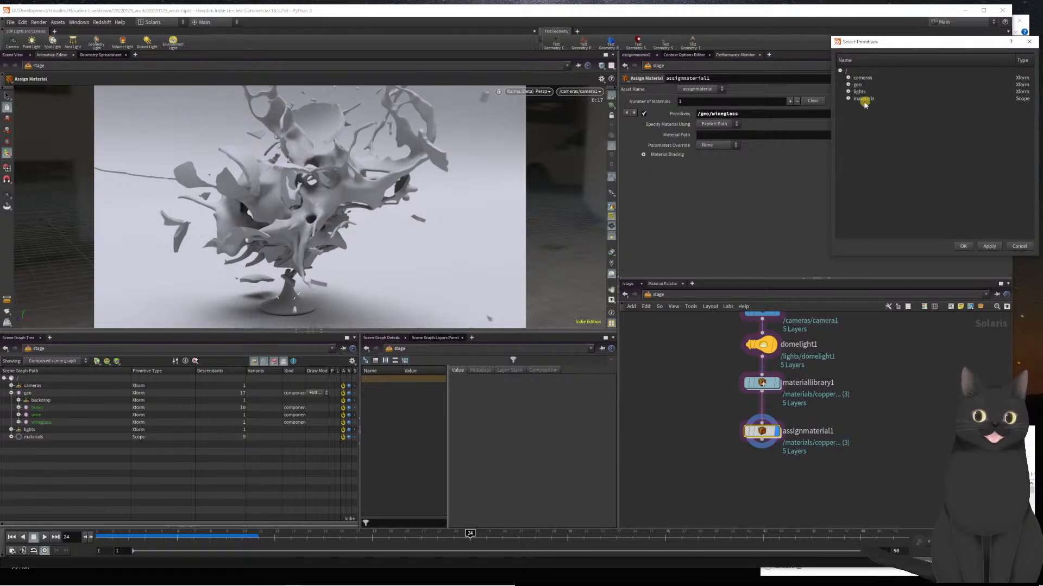
{"action": "left_click", "coordinate": [848, 99]}
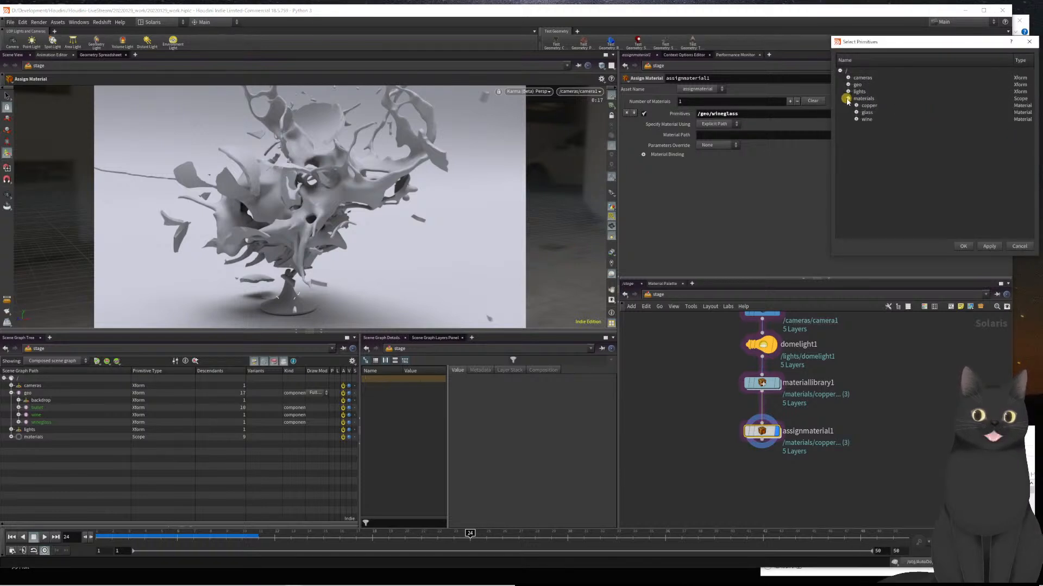
{"action": "left_click", "coordinate": [873, 113]}
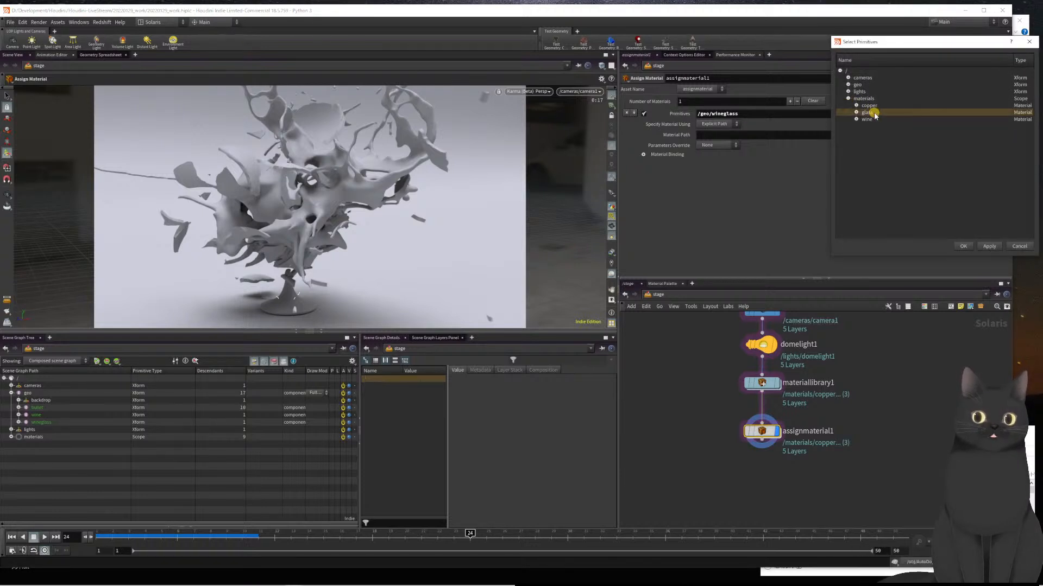
{"action": "left_click", "coordinate": [965, 247]}
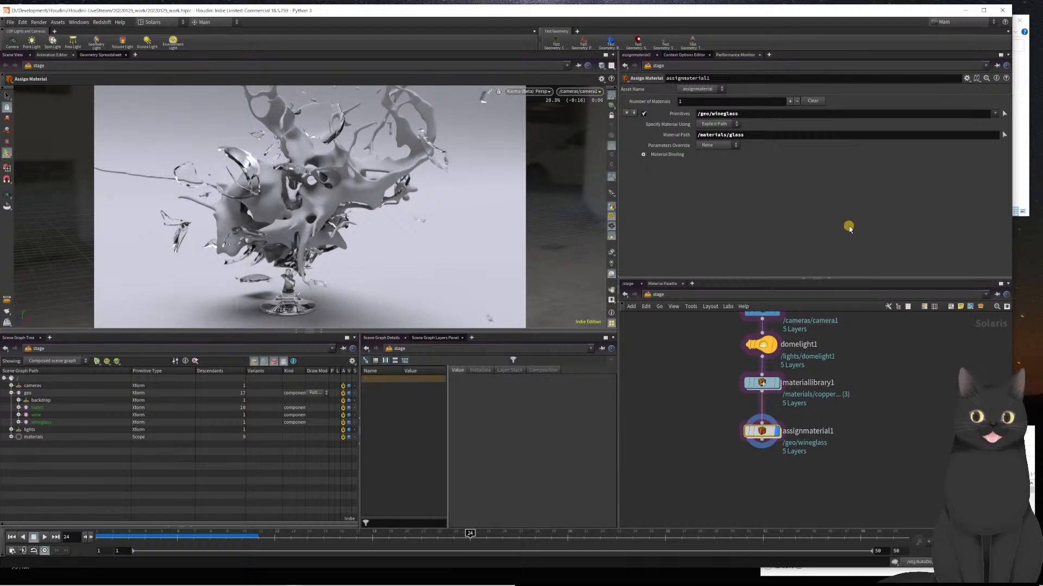
- Insert a second material entry in assignmaterial1 that assigns /materials/wine to the /geo/wine primitive
{"action": "left_click", "coordinate": [634, 113]}
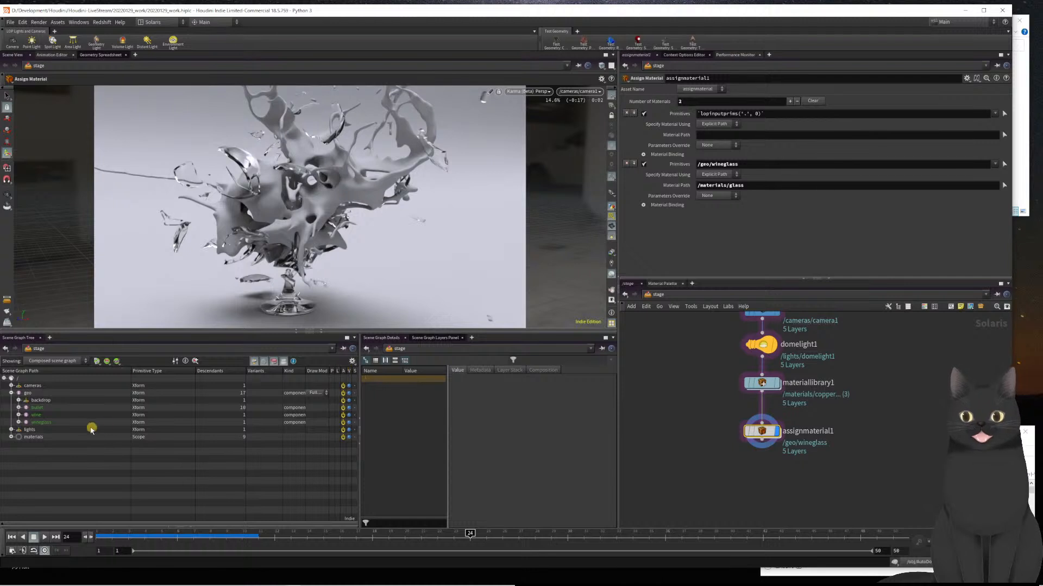
{"action": "left_click", "coordinate": [35, 415]}
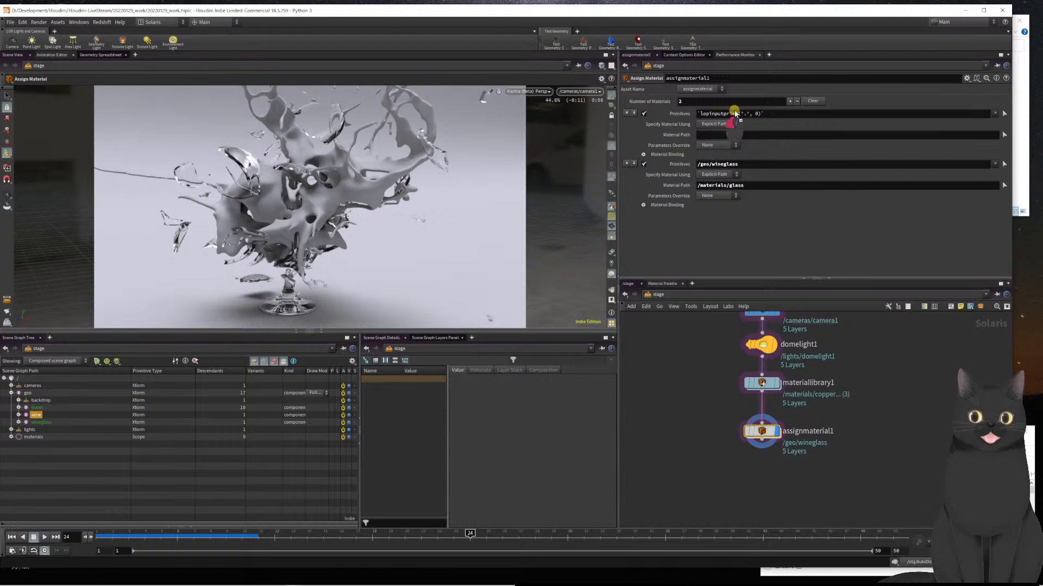
{"action": "left_click_drag", "start_coordinate": [731, 117], "coordinate": [729, 113]}
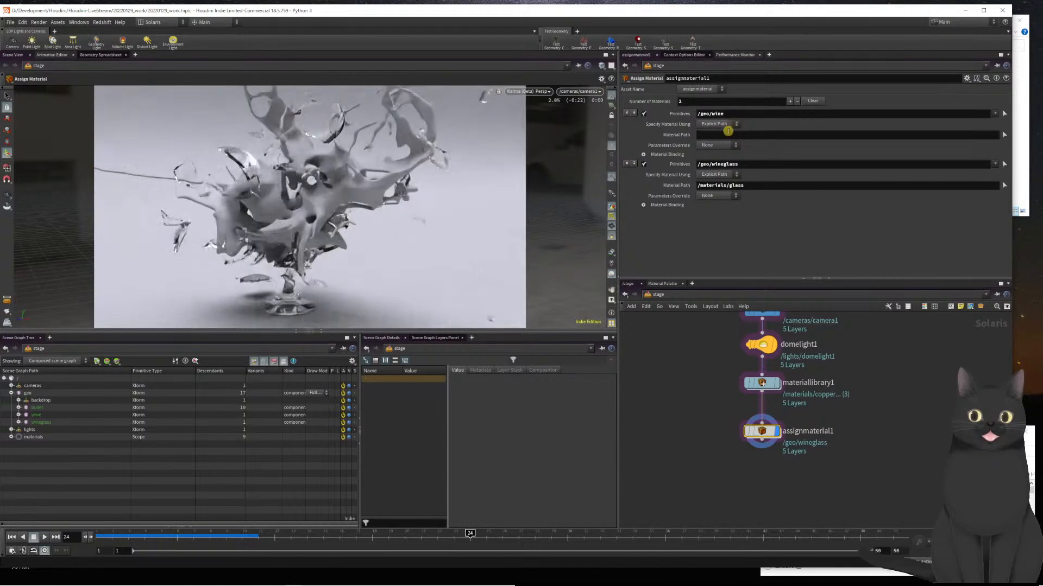
{"action": "left_click", "coordinate": [1003, 135]}
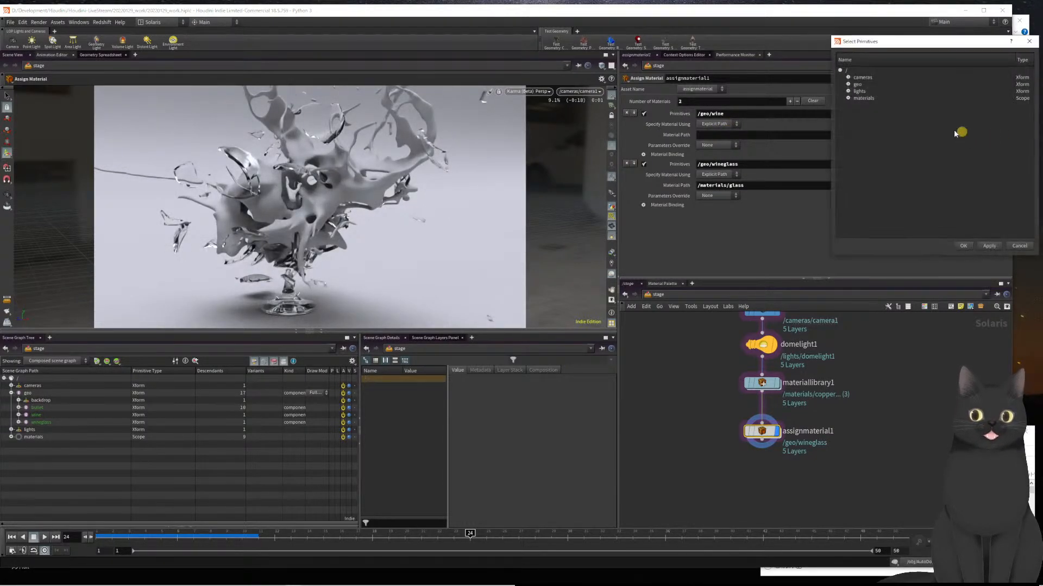
{"action": "left_click", "coordinate": [848, 99]}
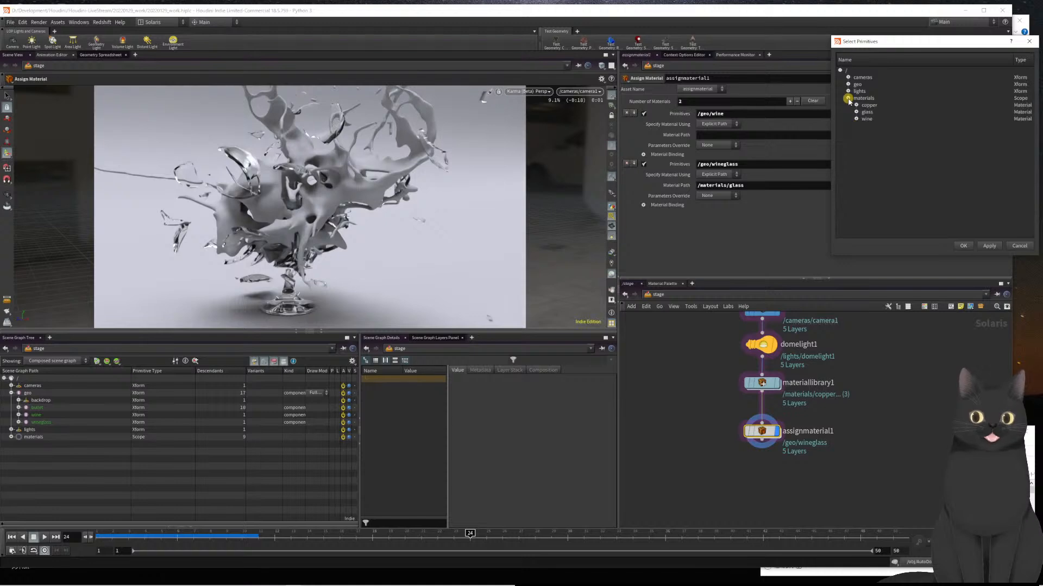
{"action": "left_click", "coordinate": [864, 119]}
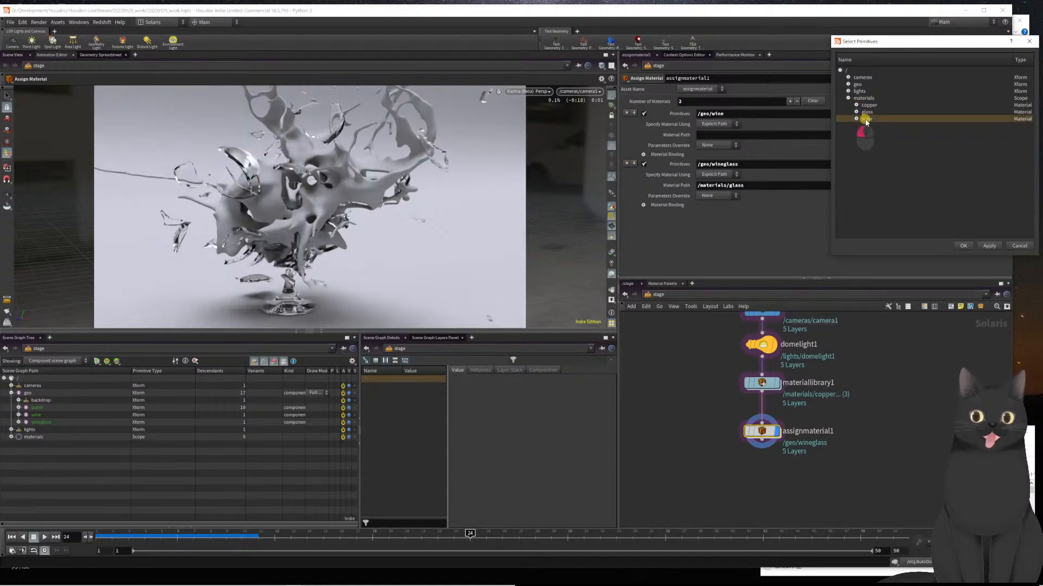
{"action": "left_click", "coordinate": [963, 245]}
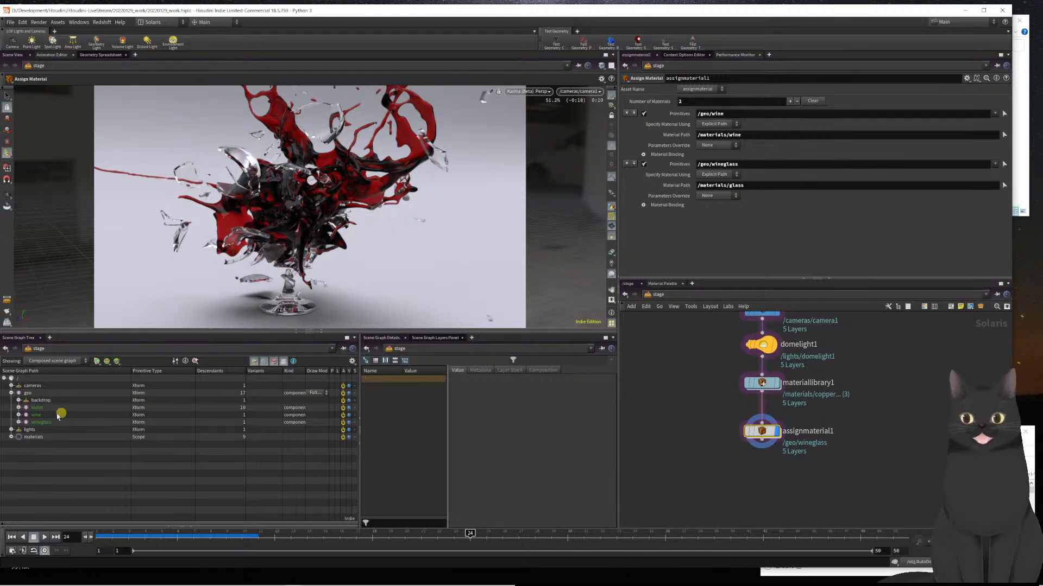
{"action": "left_click", "coordinate": [39, 415]}
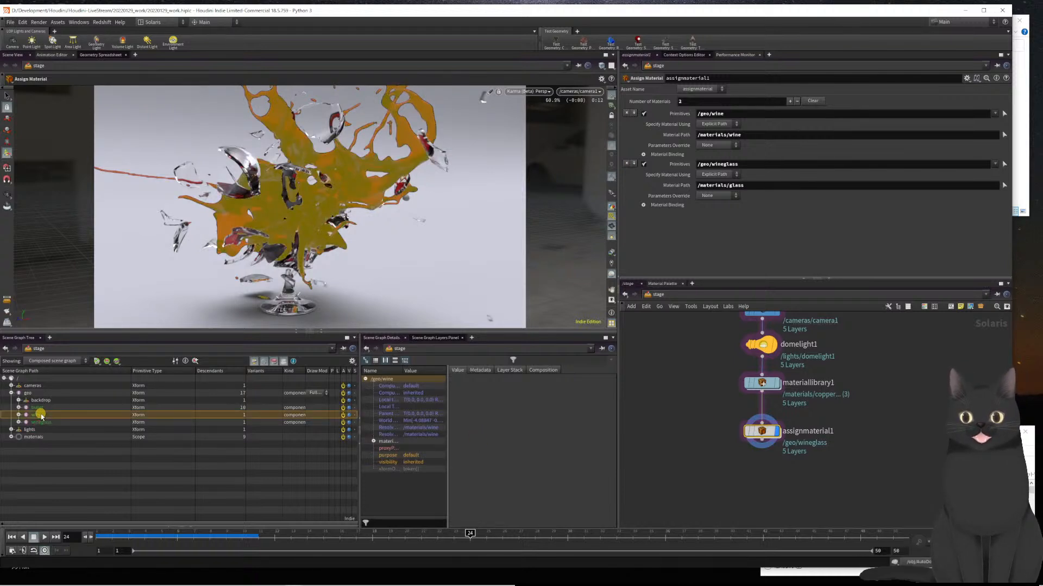
{"action": "left_click", "coordinate": [48, 424]}
{"action": "left_click", "coordinate": [49, 415]}
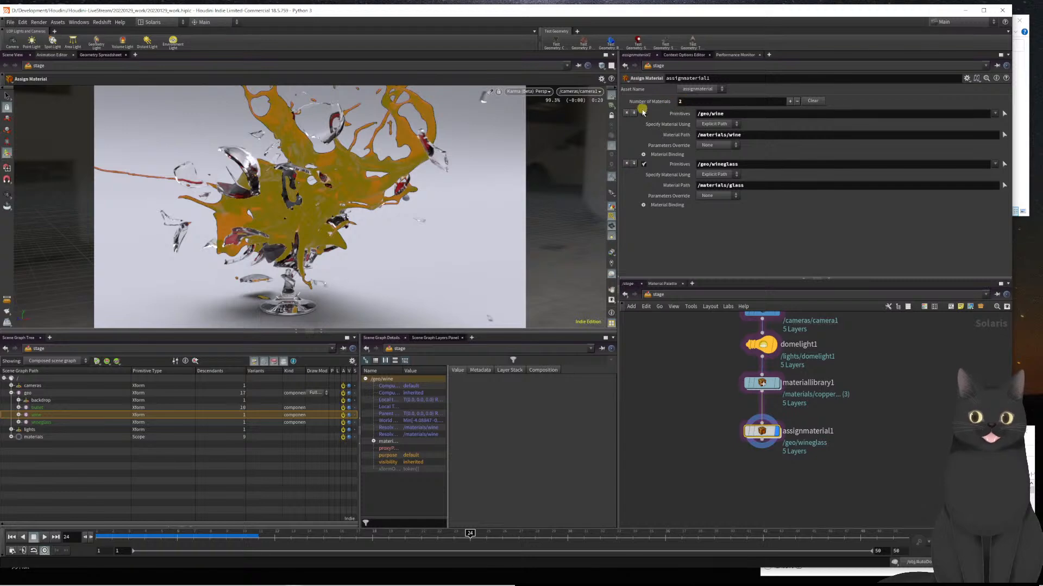
- Insert a third material entry in assignmaterial1 and set its primitives to /geo/bullet
{"action": "left_click", "coordinate": [633, 113]}
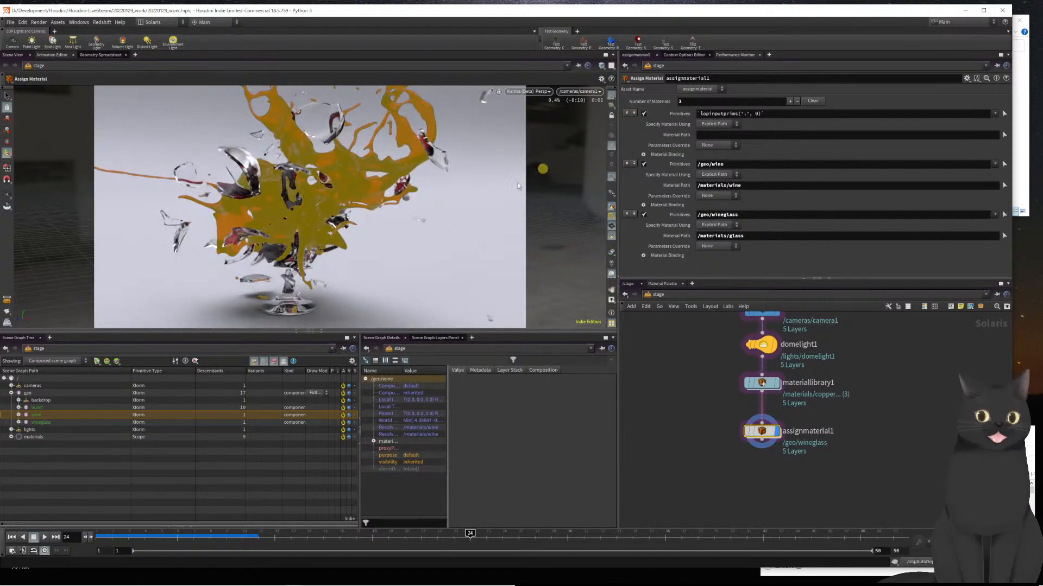
{"action": "left_click", "coordinate": [40, 409]}
{"action": "left_click", "coordinate": [730, 114]}
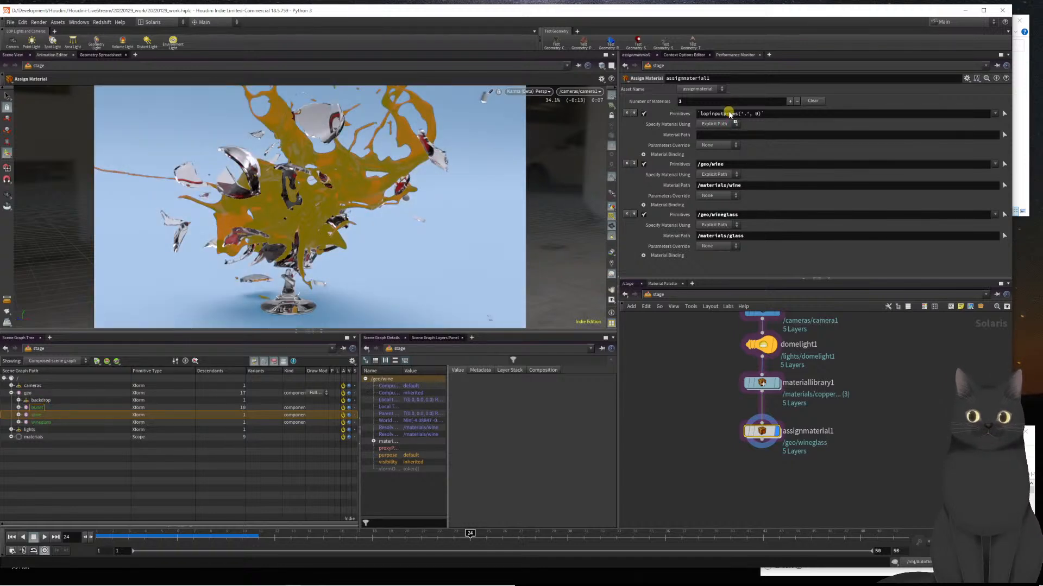
{"action": "left_click_drag", "start_coordinate": [729, 114], "coordinate": [729, 113]}
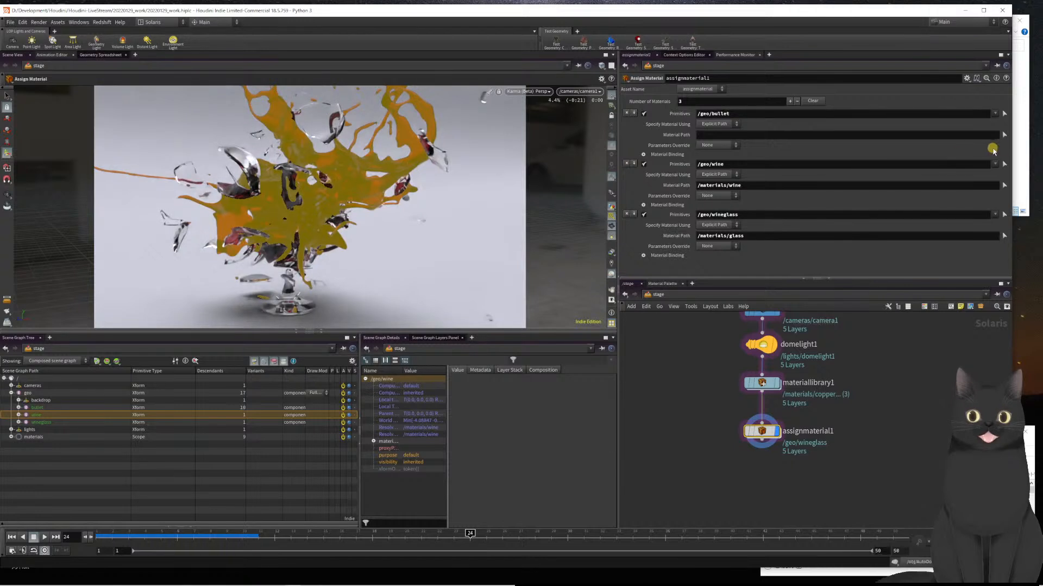
{"action": "left_click", "coordinate": [1004, 135]}
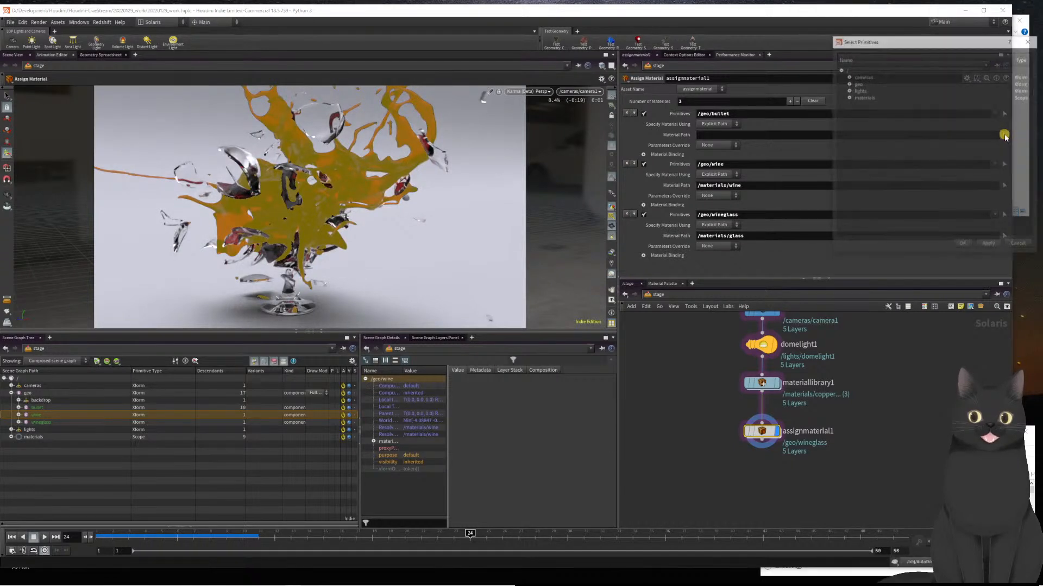
{"action": "left_click", "coordinate": [848, 97]}
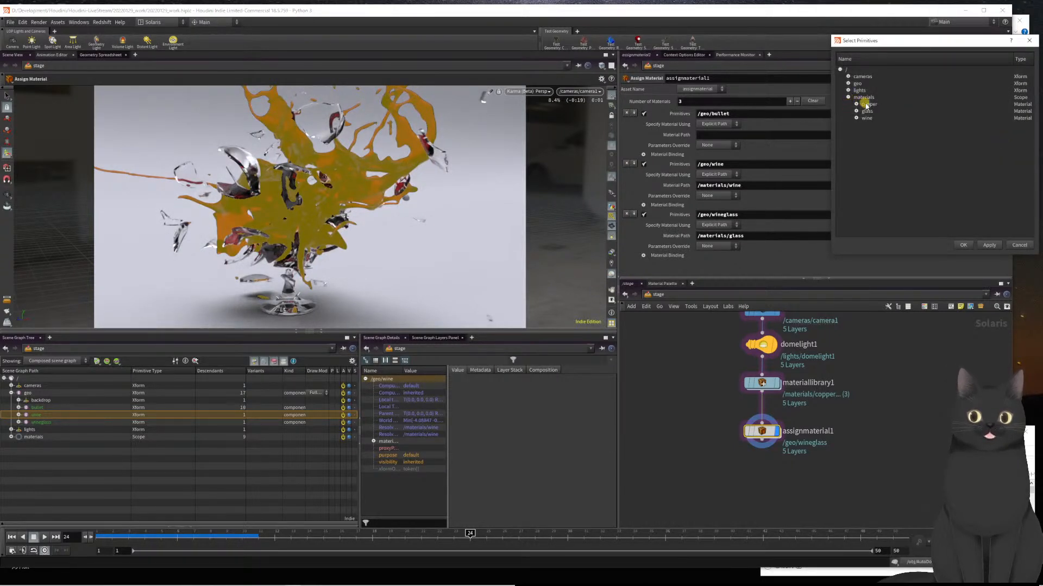
{"action": "left_click", "coordinate": [866, 105]}
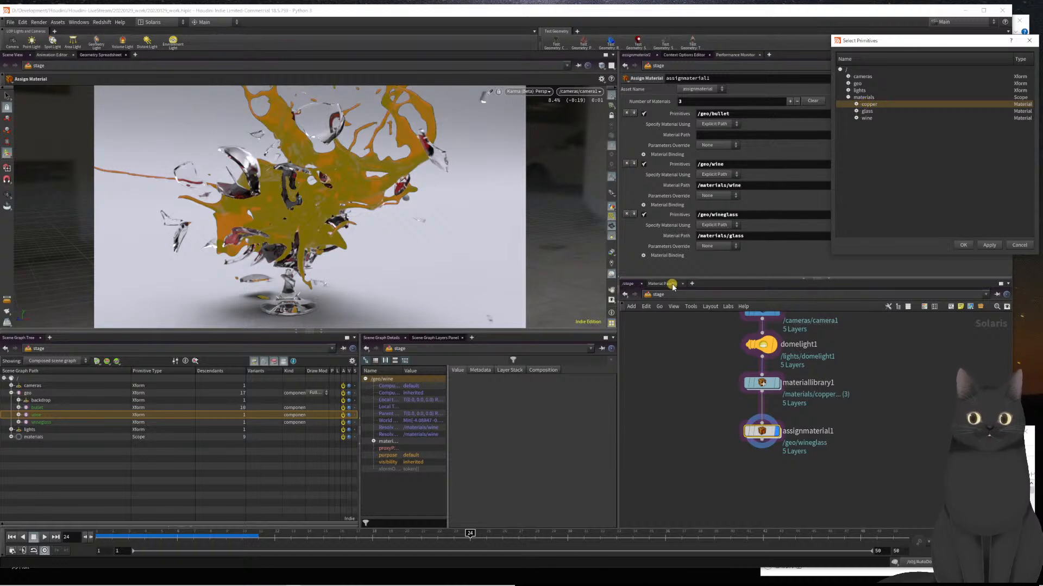
{"action": "left_click", "coordinate": [1017, 245]}
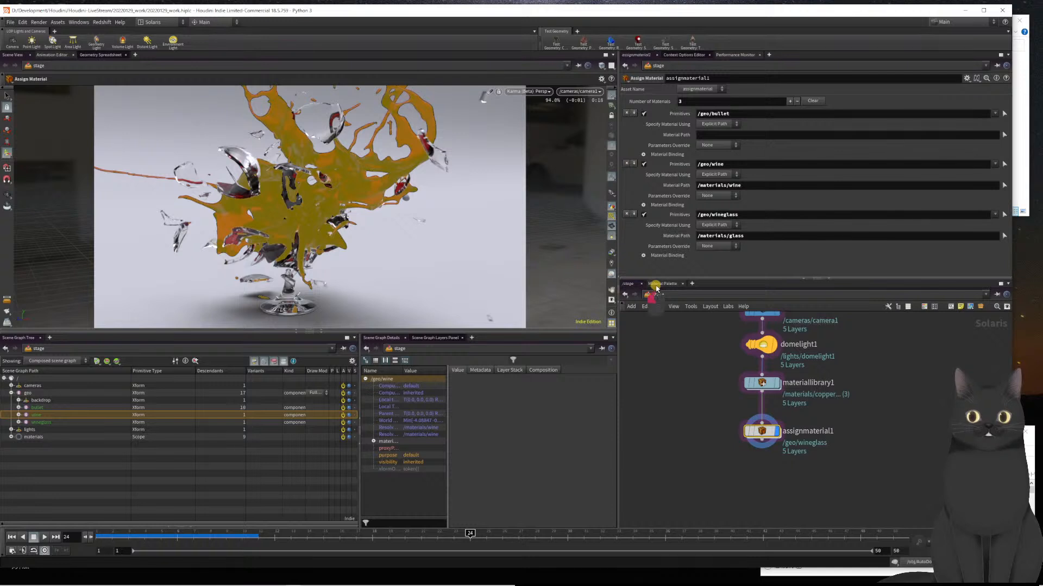
- Rename the copper material in materiallibrary1 as bullet and return to the material library's network
{"action": "left_click", "coordinate": [655, 285]}
{"action": "left_click", "coordinate": [818, 458]}
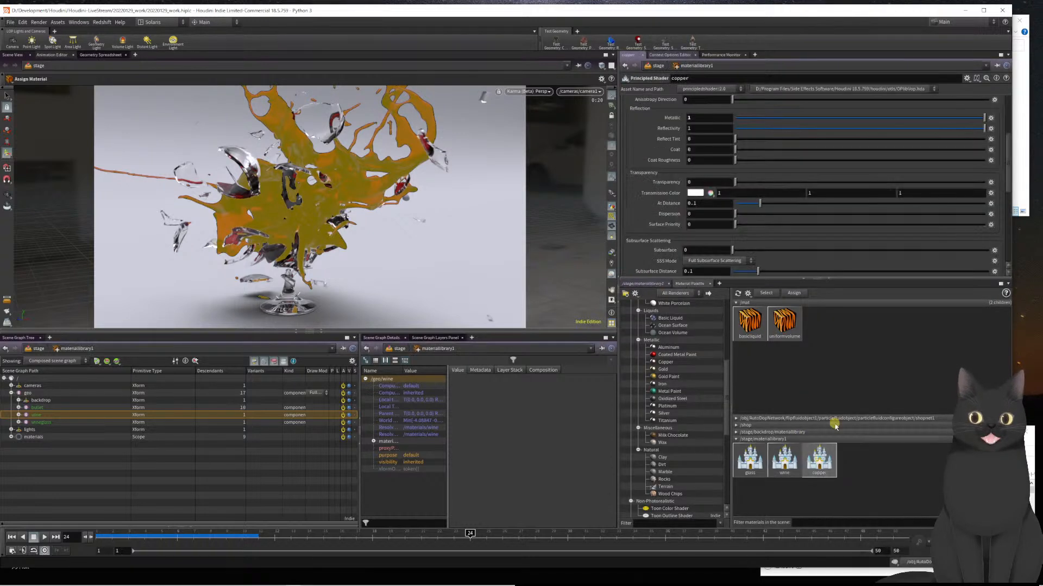
{"action": "scroll", "coordinate": [756, 112], "scroll_direction": "up", "scroll_amount": 2}
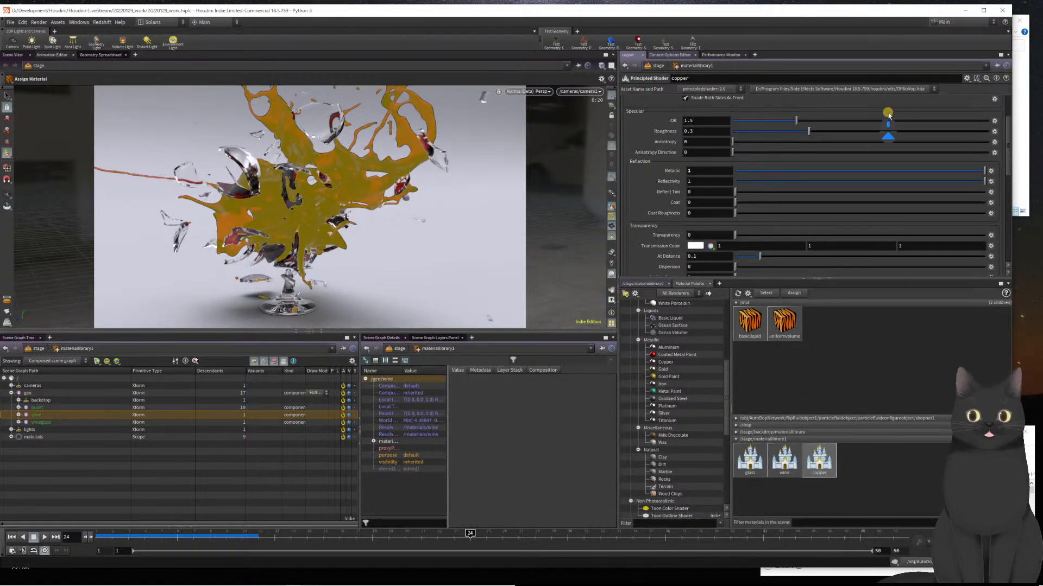
{"action": "scroll", "coordinate": [875, 151], "scroll_direction": "up", "scroll_amount": 2}
{"action": "scroll", "coordinate": [875, 151], "scroll_direction": "up", "scroll_amount": 2}
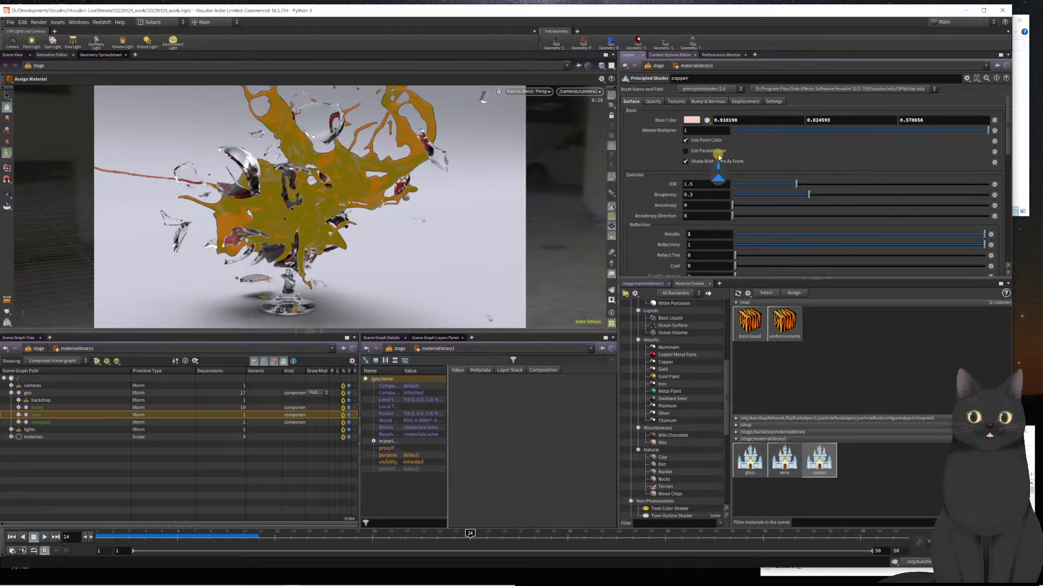
{"action": "left_click", "coordinate": [701, 79]}
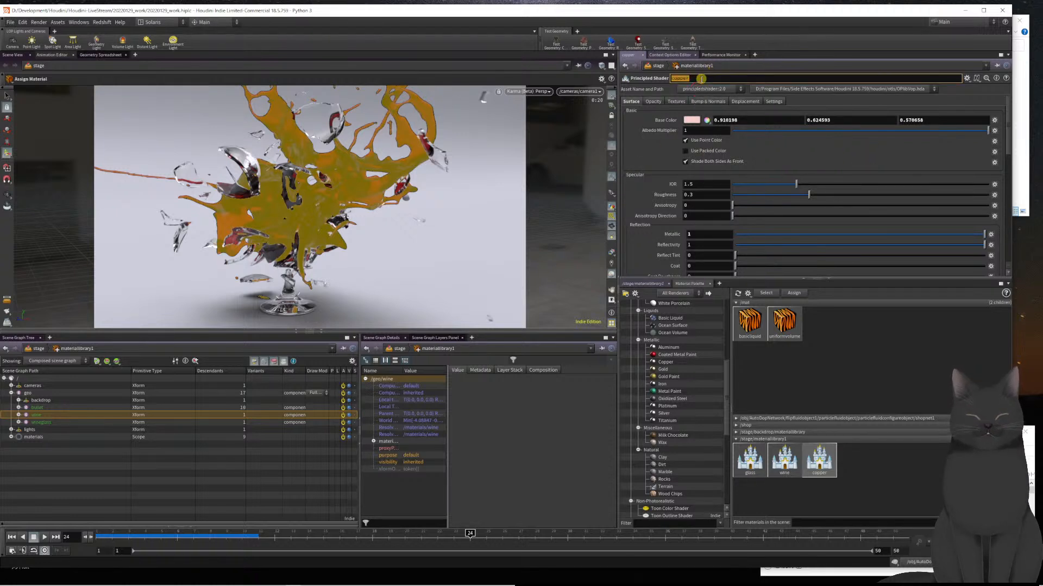
{"action": "type", "text": "bullet"}
{"action": "key", "text": "Return"}
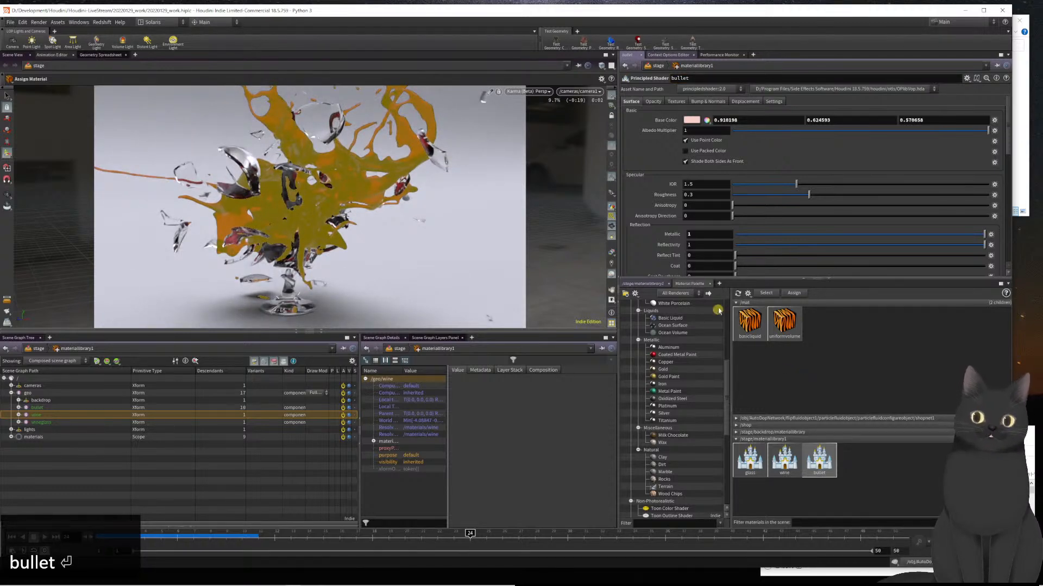
{"action": "left_click", "coordinate": [647, 284]}
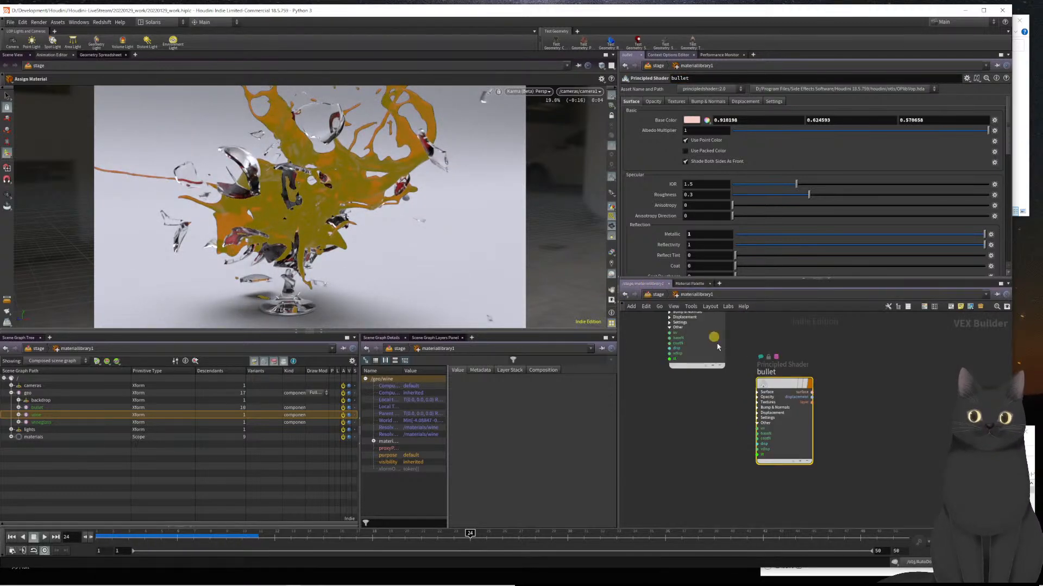
- Assign the /materials/bullet material to the /geo/bullet primitive in assignmaterial1
{"action": "key", "text": "u"}
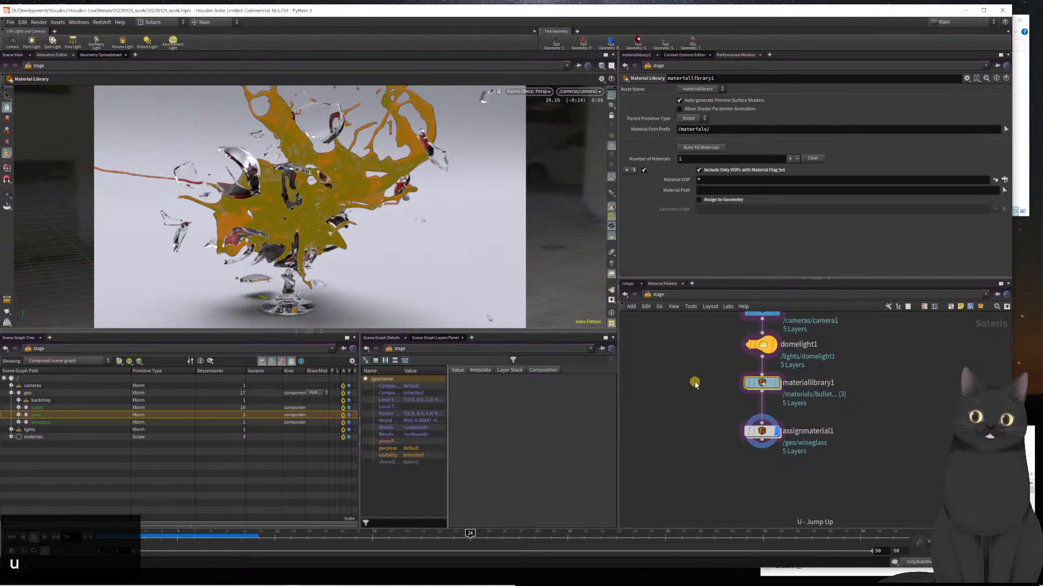
{"action": "left_click_drag", "start_coordinate": [690, 415], "coordinate": [840, 489]}
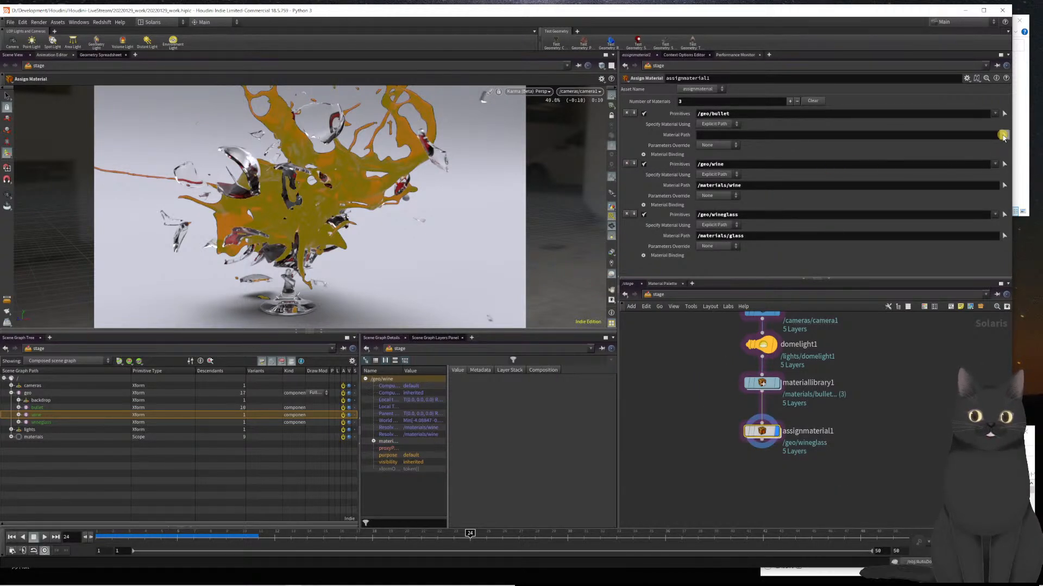
{"action": "left_click", "coordinate": [1004, 114]}
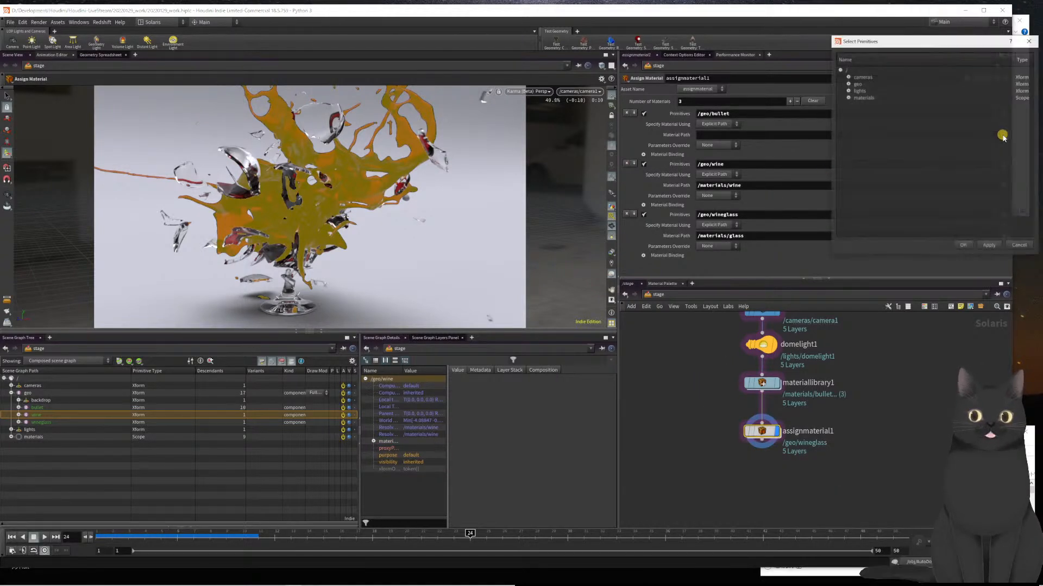
{"action": "left_click", "coordinate": [849, 98]}
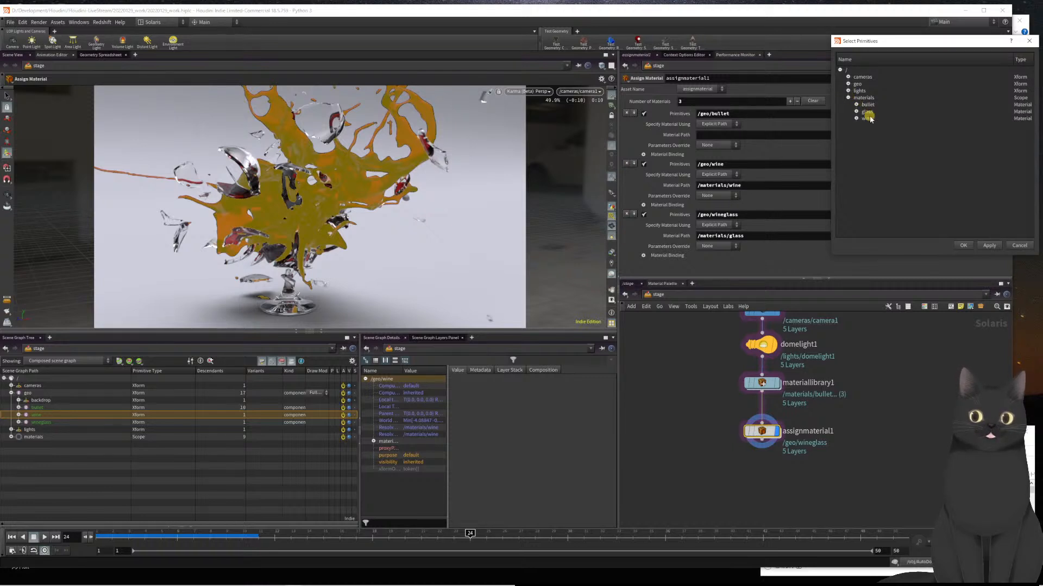
{"action": "left_click", "coordinate": [867, 106]}
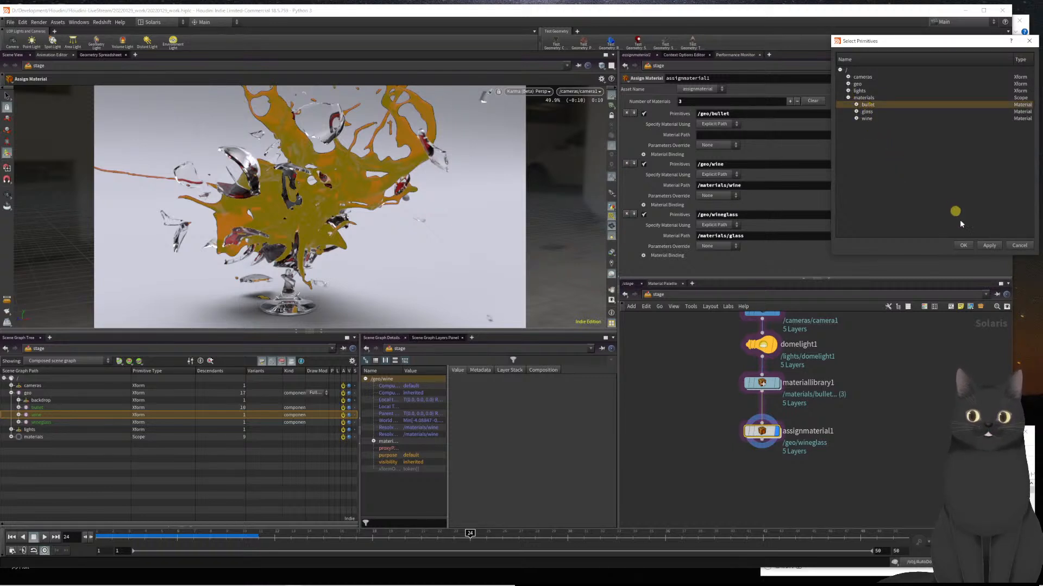
{"action": "left_click", "coordinate": [960, 245]}
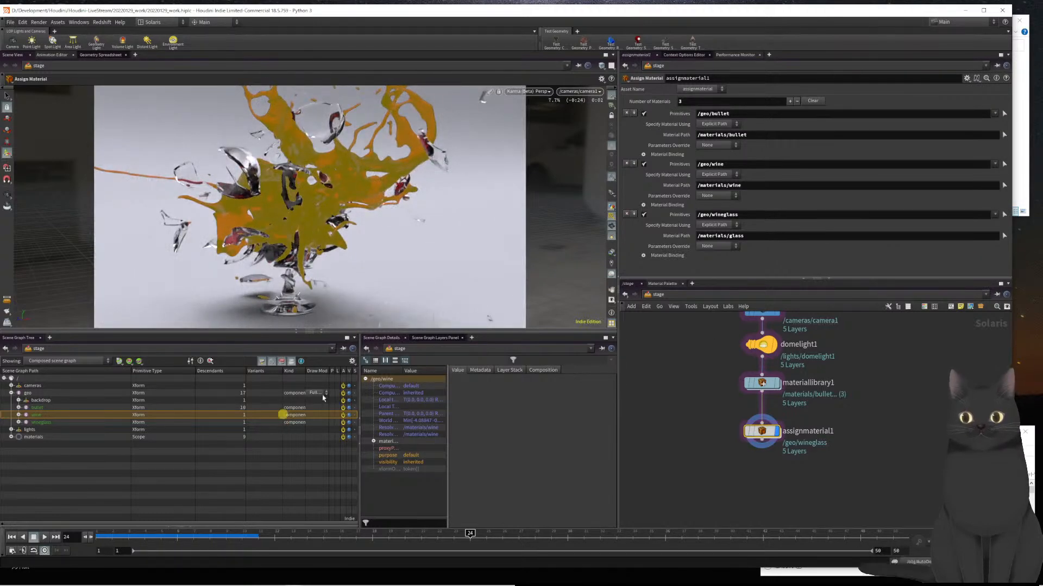
- Select the bullet, wine and wineglass primitives in turn in the scene graph to check their material assignments
{"action": "left_click", "coordinate": [48, 407]}
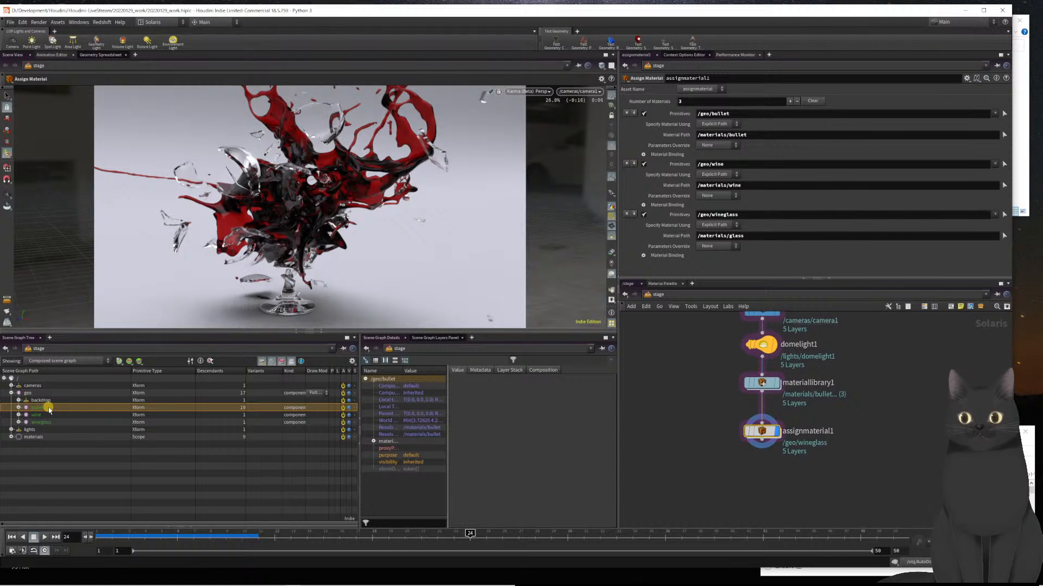
{"action": "left_click", "coordinate": [41, 416]}
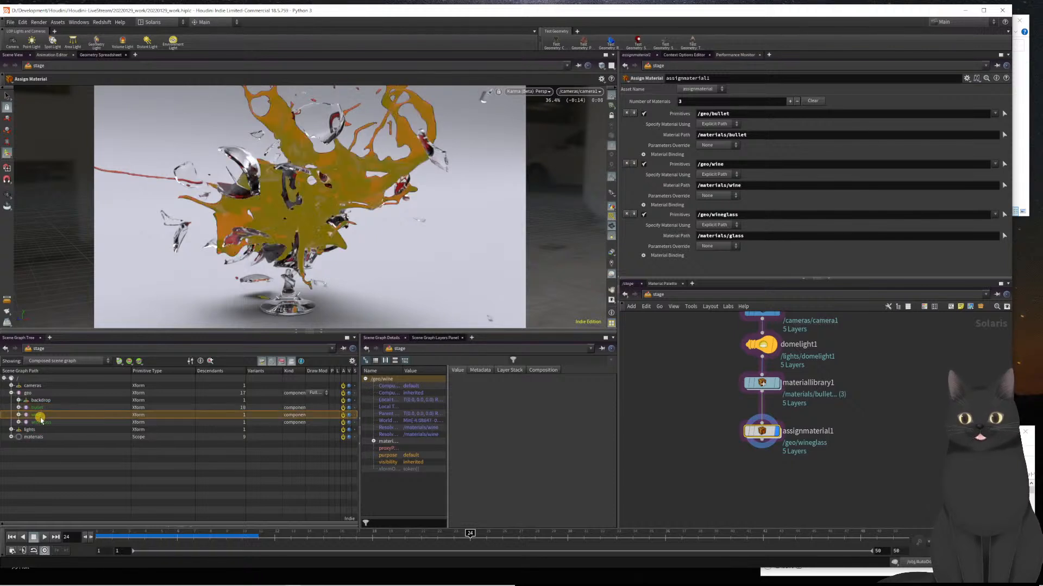
{"action": "left_click", "coordinate": [42, 423]}
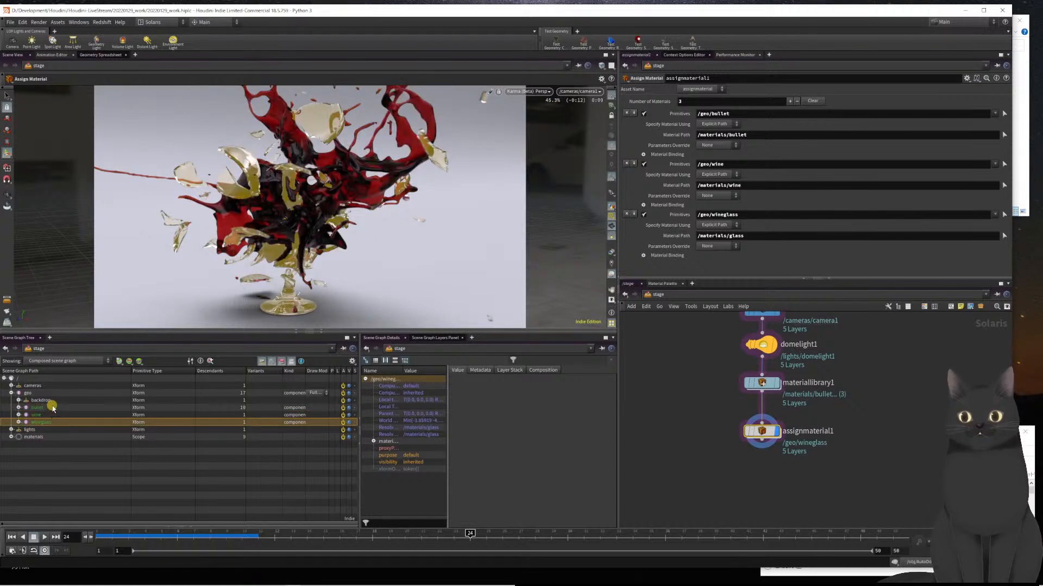
{"action": "left_click", "coordinate": [51, 408]}
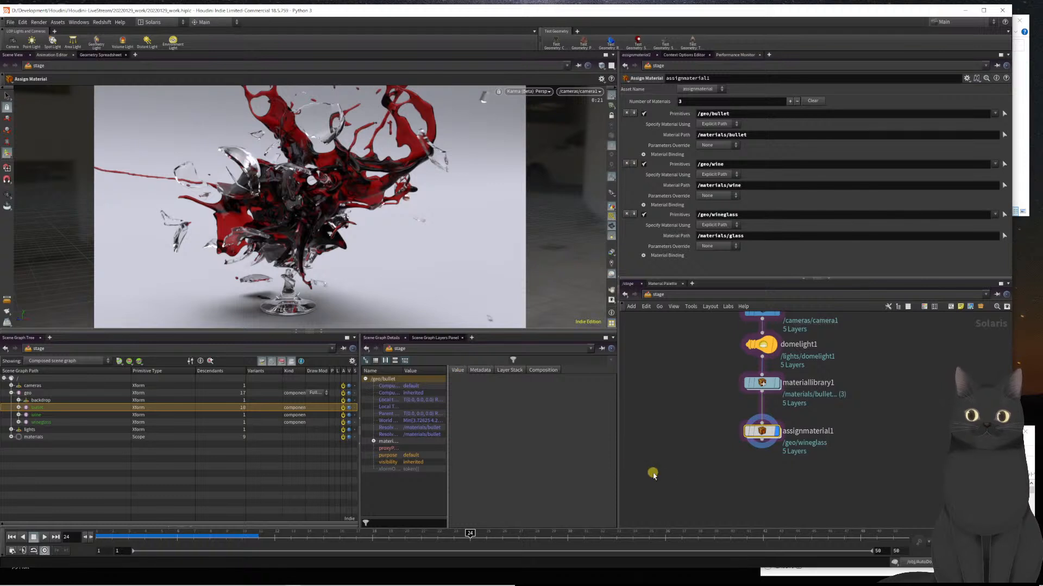
- Append a Karma node to assignmaterial1's output and set its valid frame range to Render Frame Range
{"action": "middle_click_drag", "start_coordinate": [710, 498], "coordinate": [706, 449]}
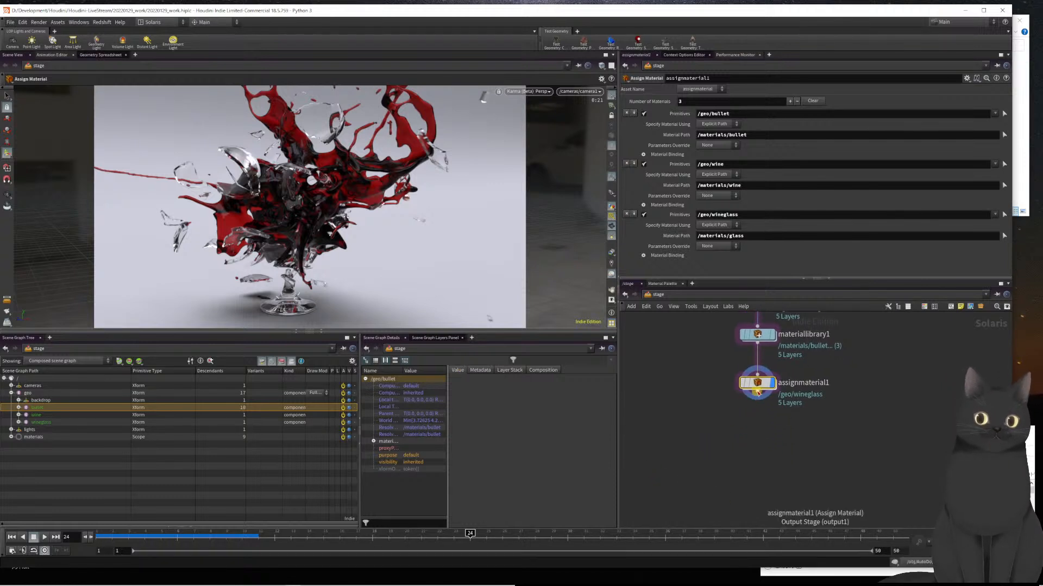
{"action": "left_click", "coordinate": [758, 392]}
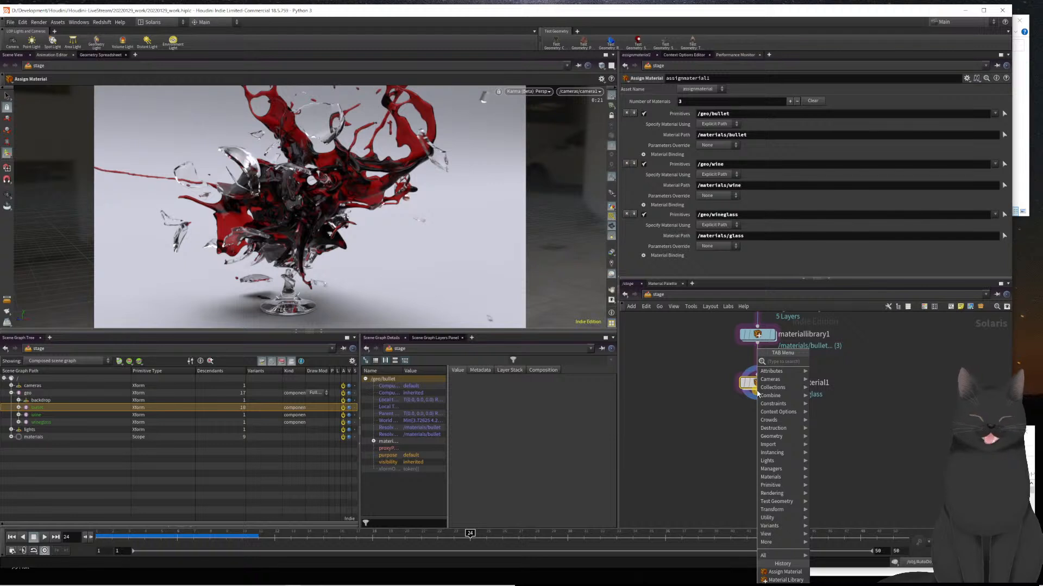
{"action": "type", "text": "karm"}
{"action": "key", "text": "Return"}
{"action": "key", "text": "Return"}
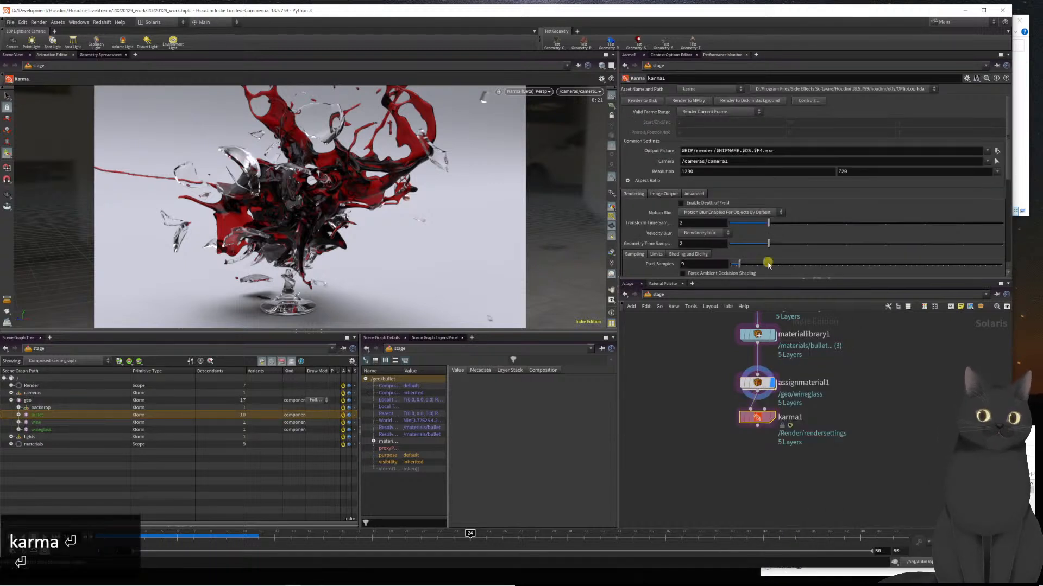
{"action": "left_click", "coordinate": [758, 112]}
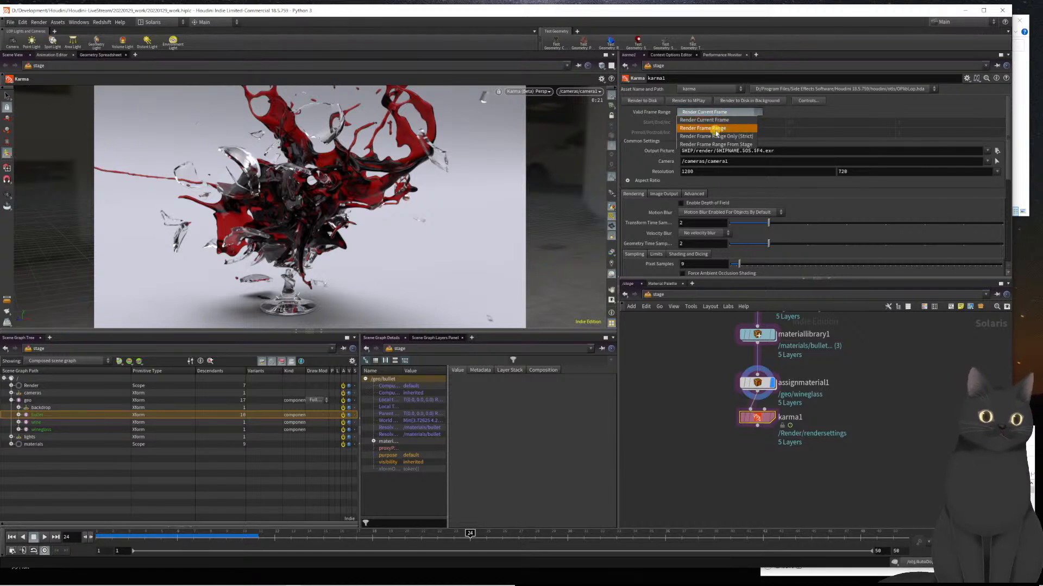
{"action": "left_click", "coordinate": [716, 130]}
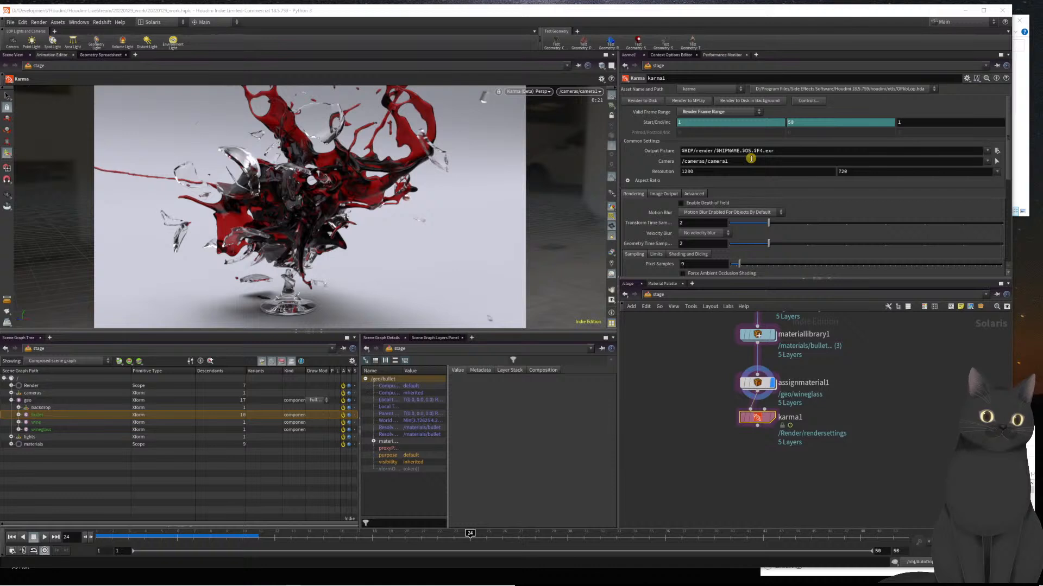
- Set karma1's output picture to $HIP/render/wineglass_$F4.exr
{"action": "left_click", "coordinate": [722, 151]}
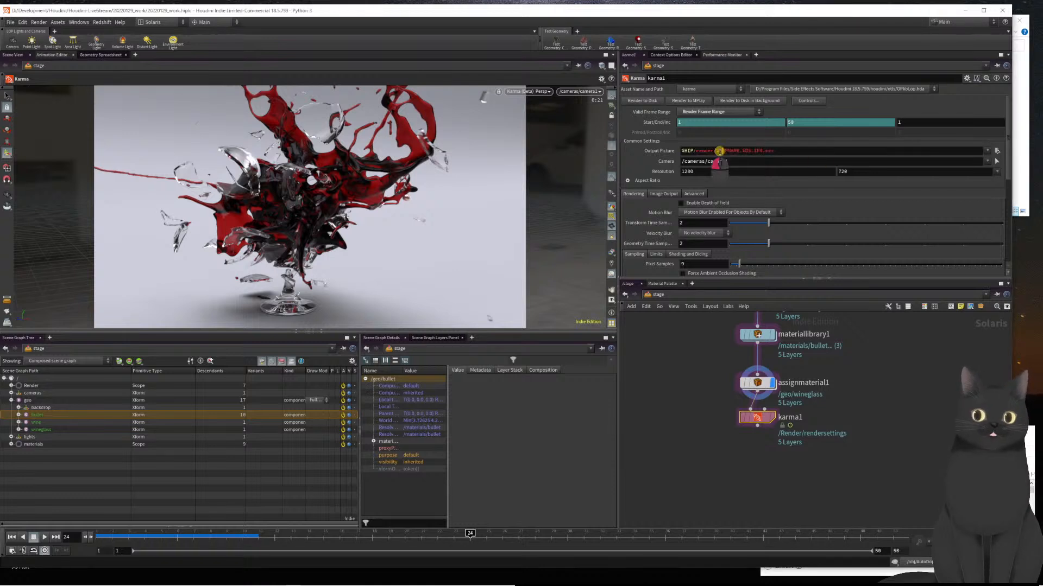
{"action": "key", "text": "Left"}
{"action": "key", "text": "Left"}
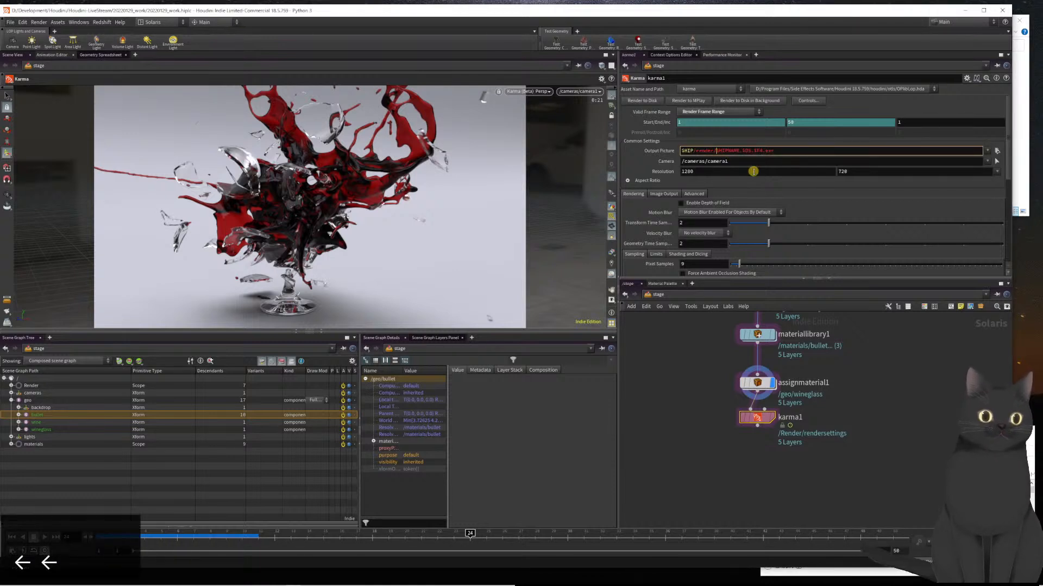
{"action": "type", "text": "winglass"}
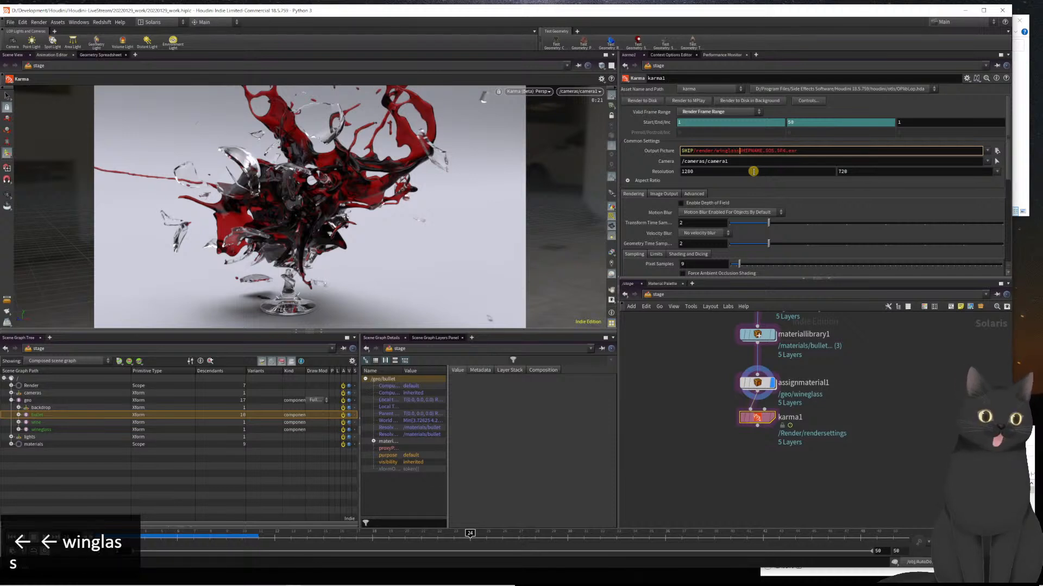
{"action": "type", "text": "_"}
{"action": "key", "text": "shift+Right"}
{"action": "key", "text": "shift+Right"}
{"action": "key", "text": "shift+Right"}
{"action": "key", "text": "shift+Right"}
{"action": "key", "text": "shift+Right"}
{"action": "key", "text": "shift+Right"}
{"action": "key", "text": "shift+Right"}
{"action": "key", "text": "shift+Right"}
{"action": "key", "text": "shift+Right"}
{"action": "key", "text": "shift+Right"}
{"action": "key", "text": "shift+Right"}
{"action": "key", "text": "shift+Right"}
{"action": "key", "text": "shift+Right"}
{"action": "key", "text": "shift+Right"}
{"action": "key", "text": "shift+Right"}
{"action": "key", "text": "shift+Left"}
{"action": "key", "text": "Delete"}
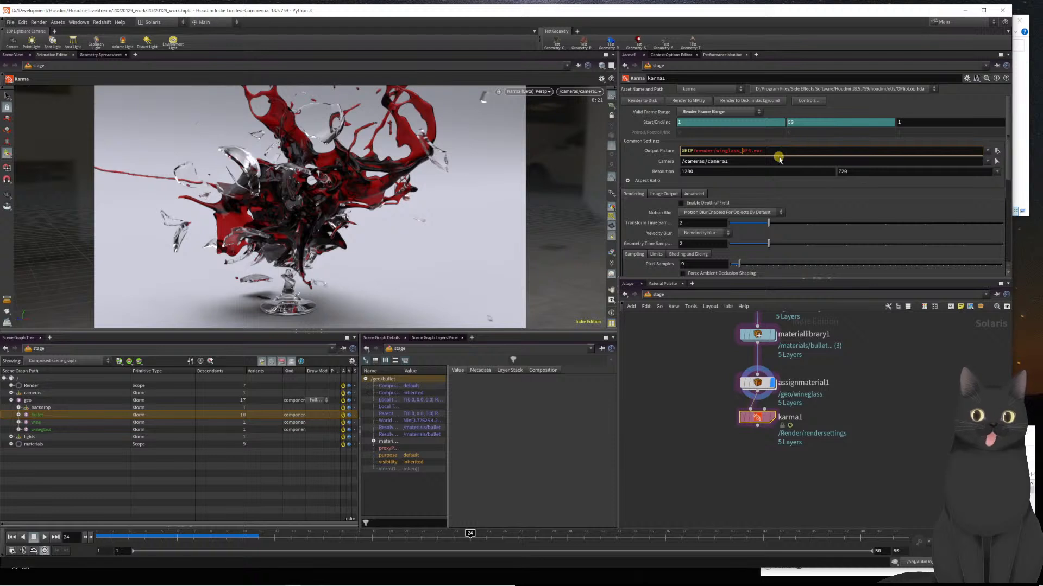
{"action": "key", "text": "Return"}
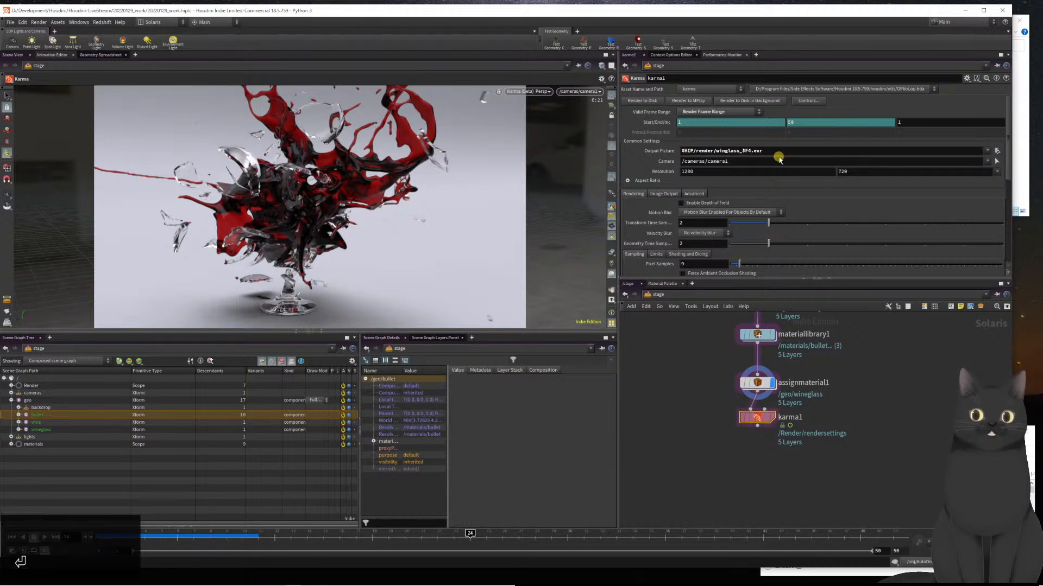
{"action": "left_click", "coordinate": [726, 151]}
{"action": "type", "text": "e"}
{"action": "key", "text": "Return"}
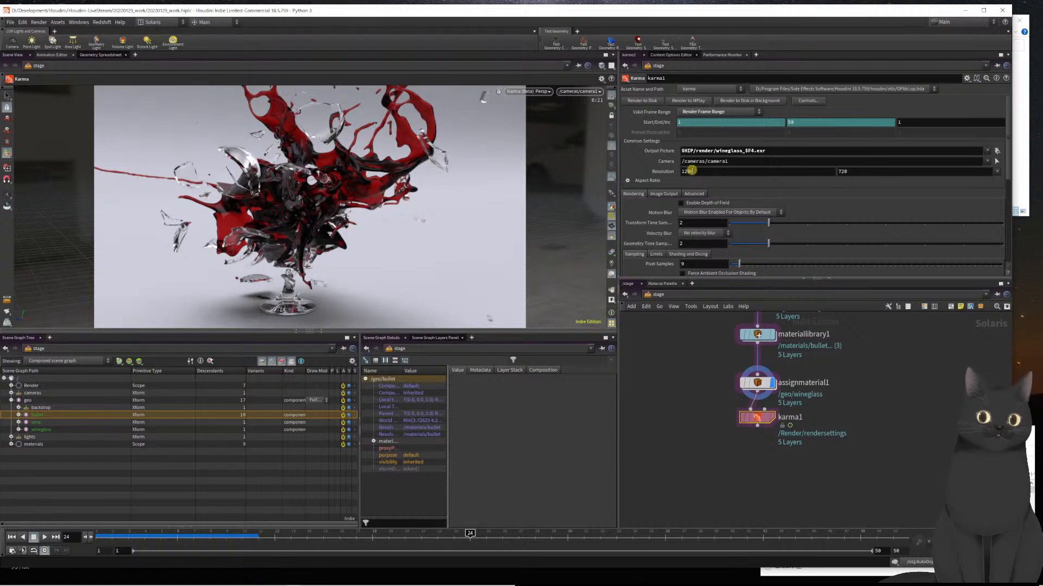
- Set karma1's image filter denoiser to nVidia Optix Denoiser and save the scene file
{"action": "left_click", "coordinate": [656, 195]}
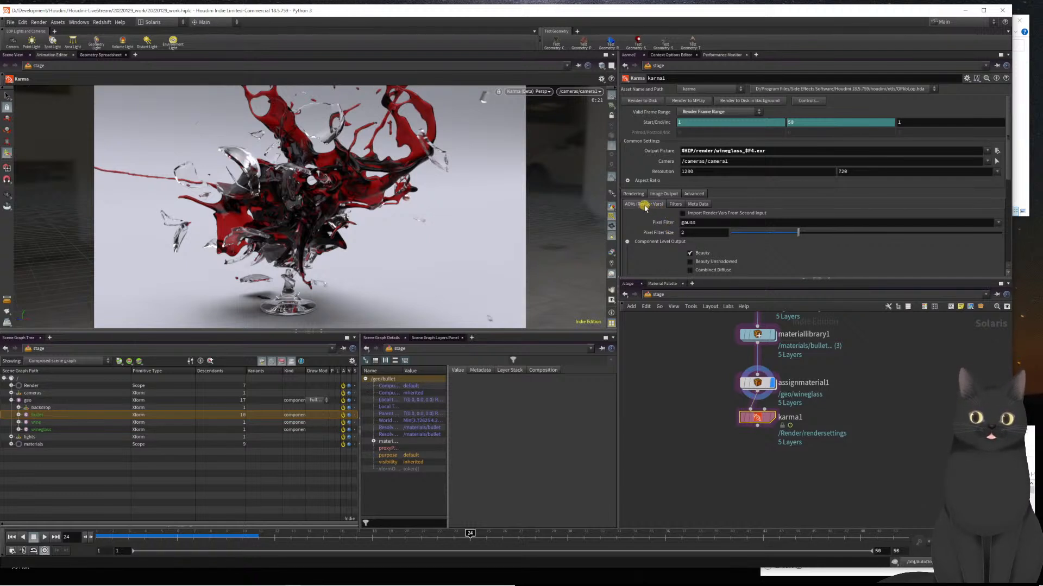
{"action": "left_click", "coordinate": [673, 204]}
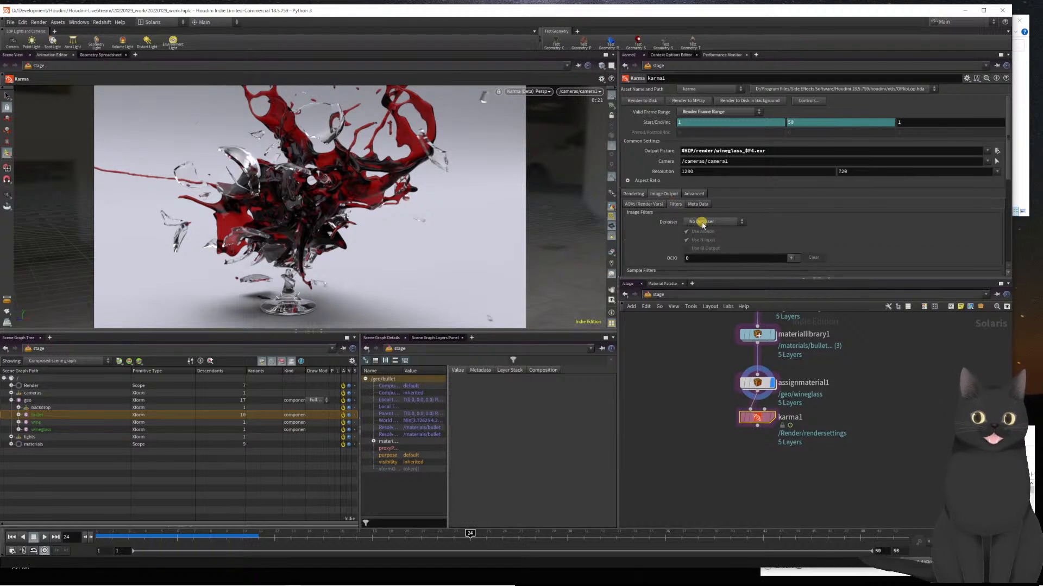
{"action": "left_click", "coordinate": [702, 223]}
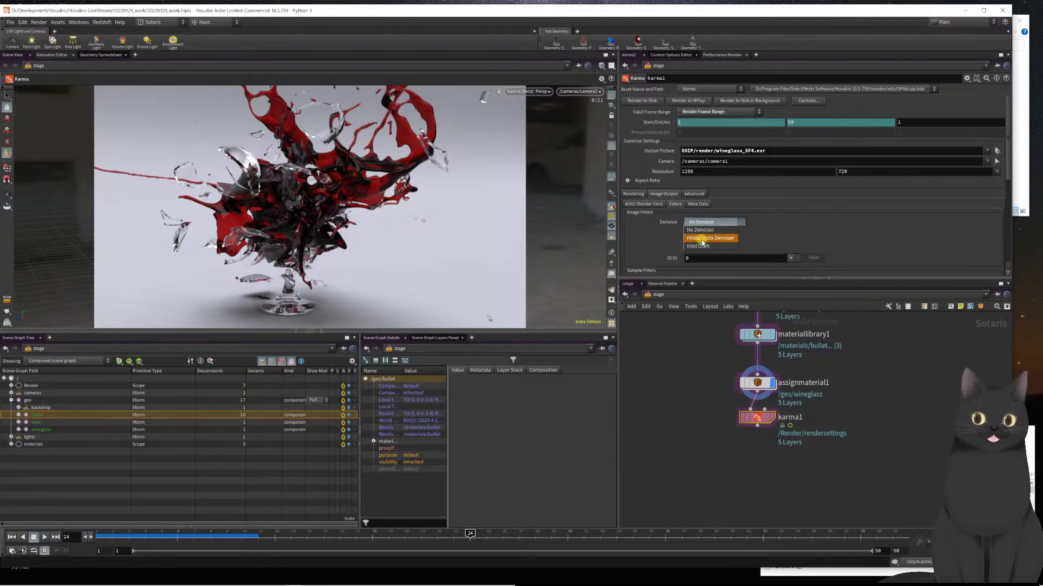
{"action": "left_click", "coordinate": [702, 239]}
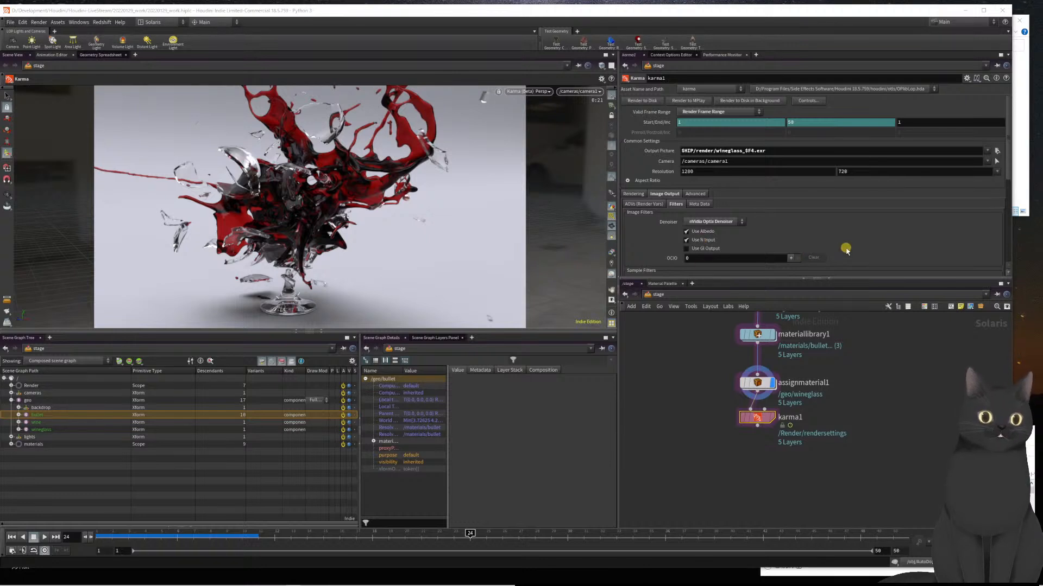
{"action": "left_click", "coordinate": [695, 194]}
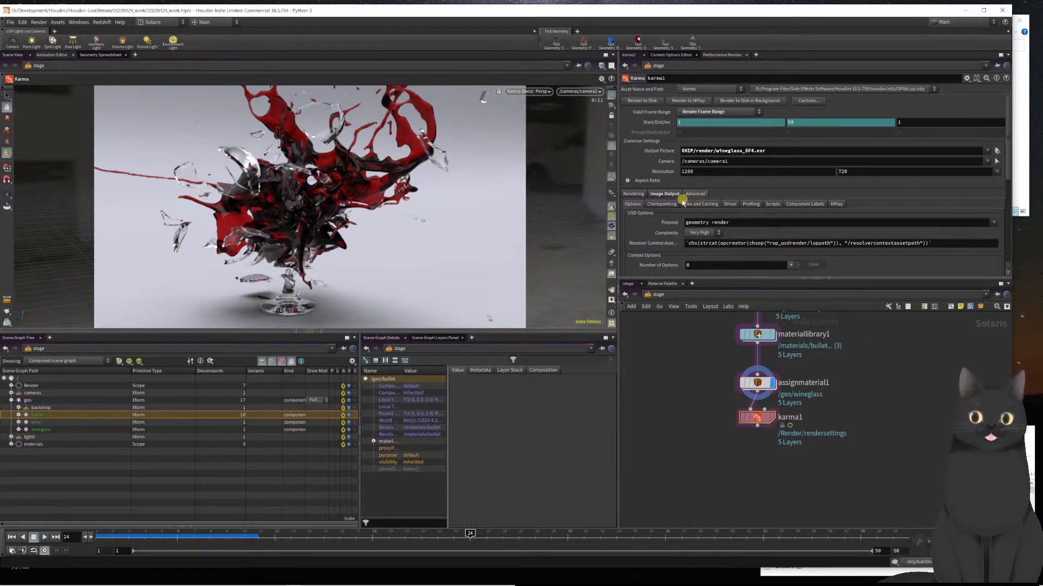
{"action": "left_click", "coordinate": [662, 195]}
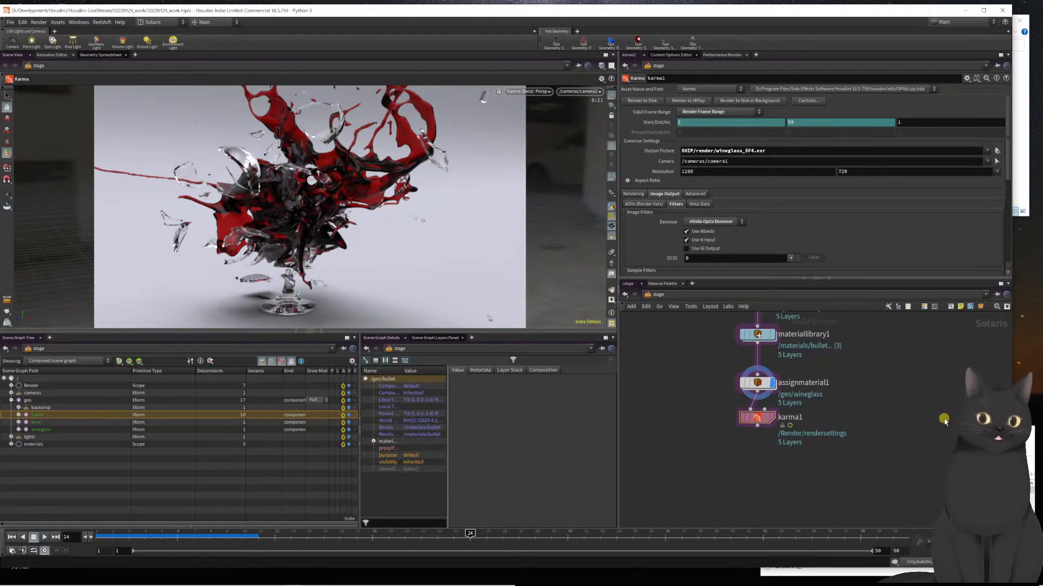
{"action": "key", "text": "ctrl+s"}
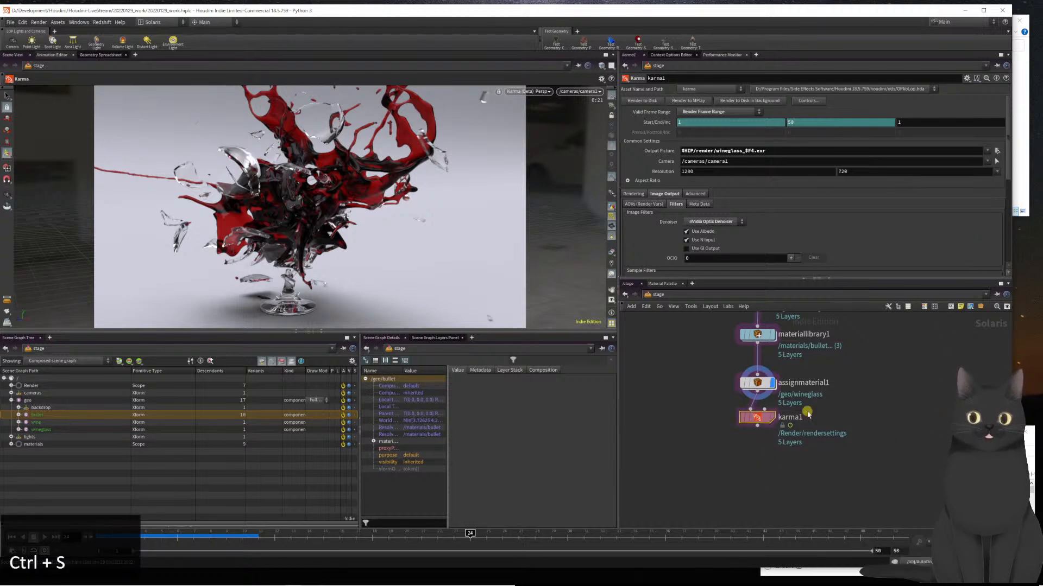
- Try to render karma1's frame range to disk, dismiss the console and error dialogs, and interrupt the render
{"action": "left_click", "coordinate": [630, 100]}
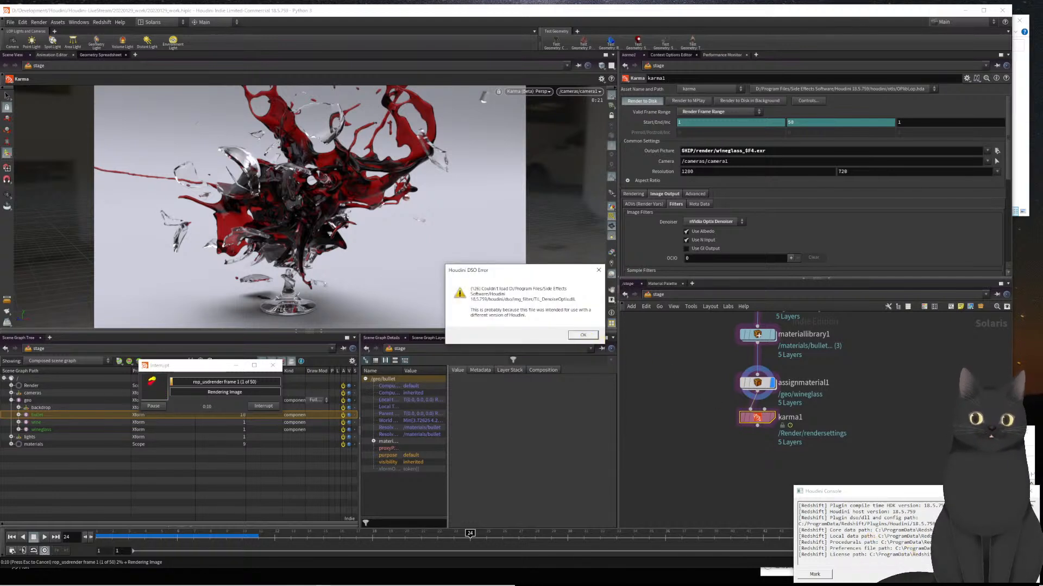
{"action": "left_click", "coordinate": [1030, 491]}
{"action": "left_click", "coordinate": [579, 335]}
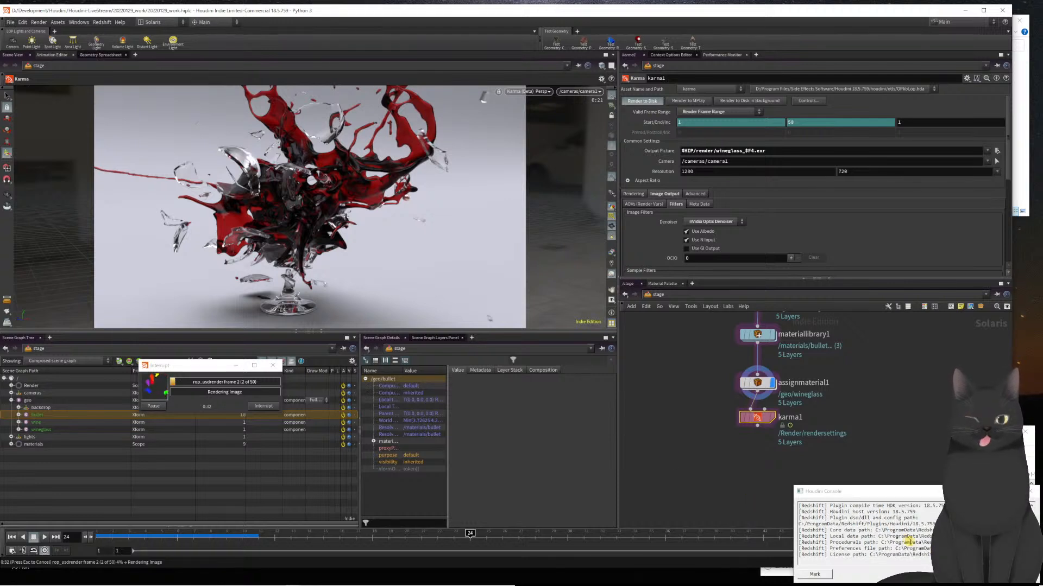
{"action": "left_click", "coordinate": [1030, 492]}
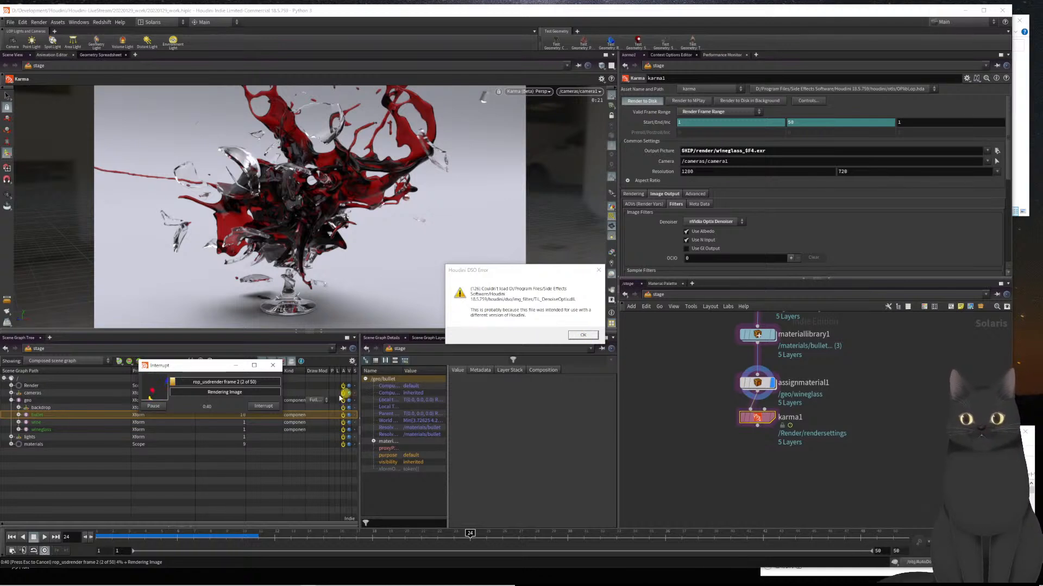
{"action": "left_click", "coordinate": [264, 406]}
- Save the scene file and set karma1's denoiser to No Denoiser
{"action": "key", "text": "ctrl+s"}
{"action": "left_click", "coordinate": [717, 222]}
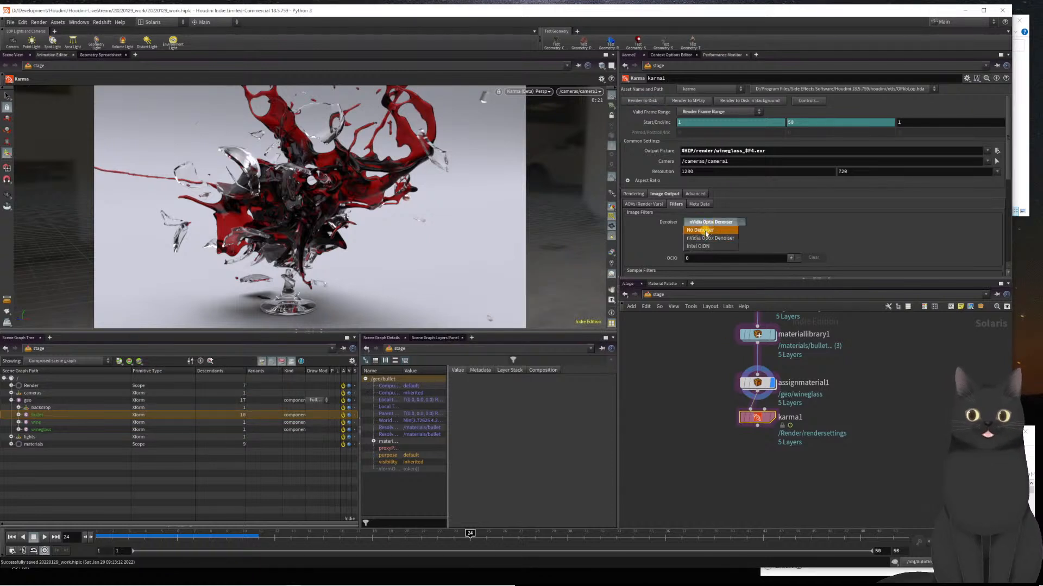
{"action": "left_click", "coordinate": [706, 231]}
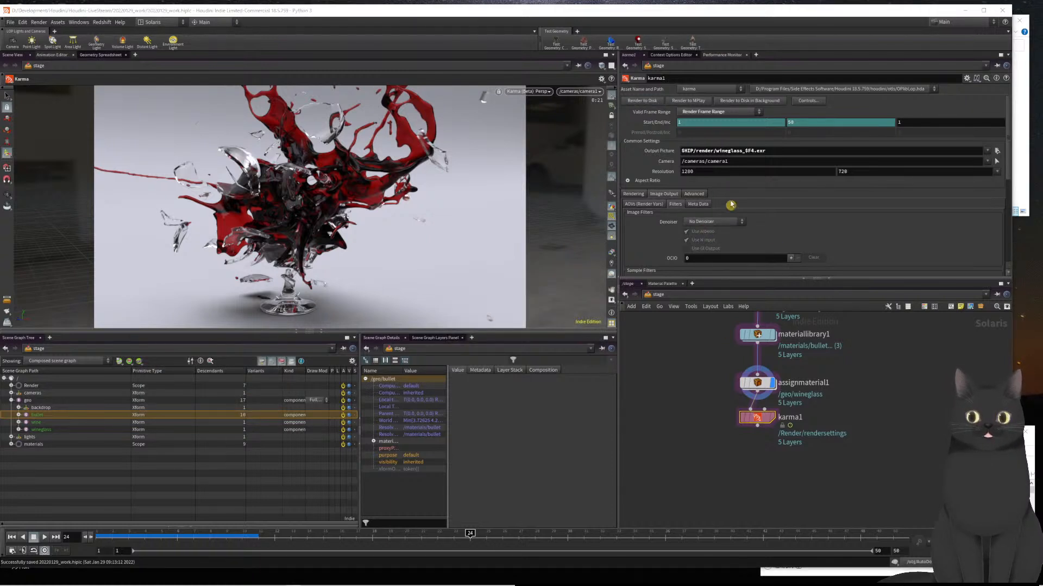
- Render karma1's frame range to disk, closing the console window whenever it opens
{"action": "left_click", "coordinate": [638, 101]}
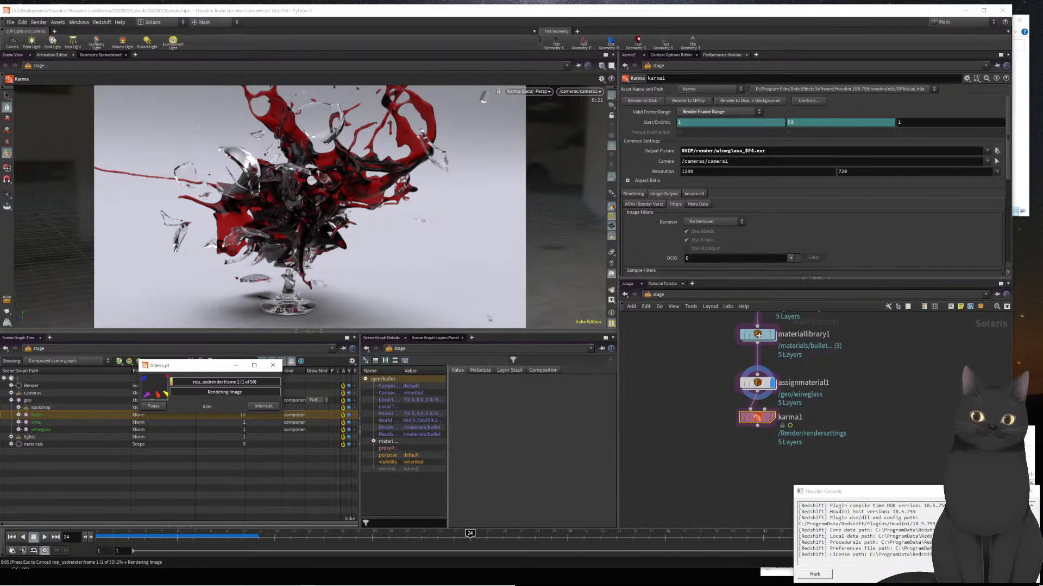
{"action": "left_click", "coordinate": [1030, 491]}
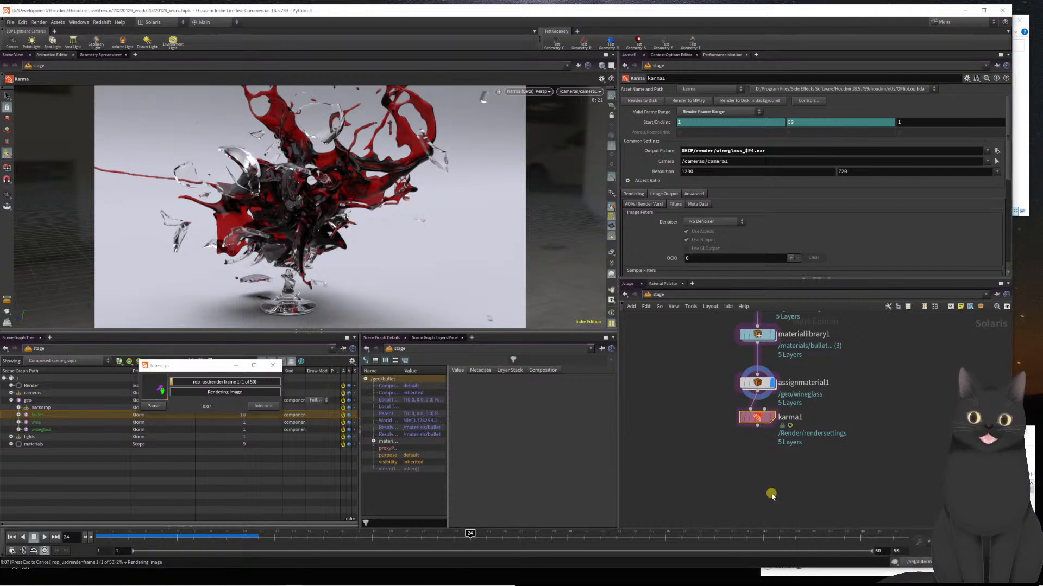
{"action": "key", "text": "ctrl+s"}
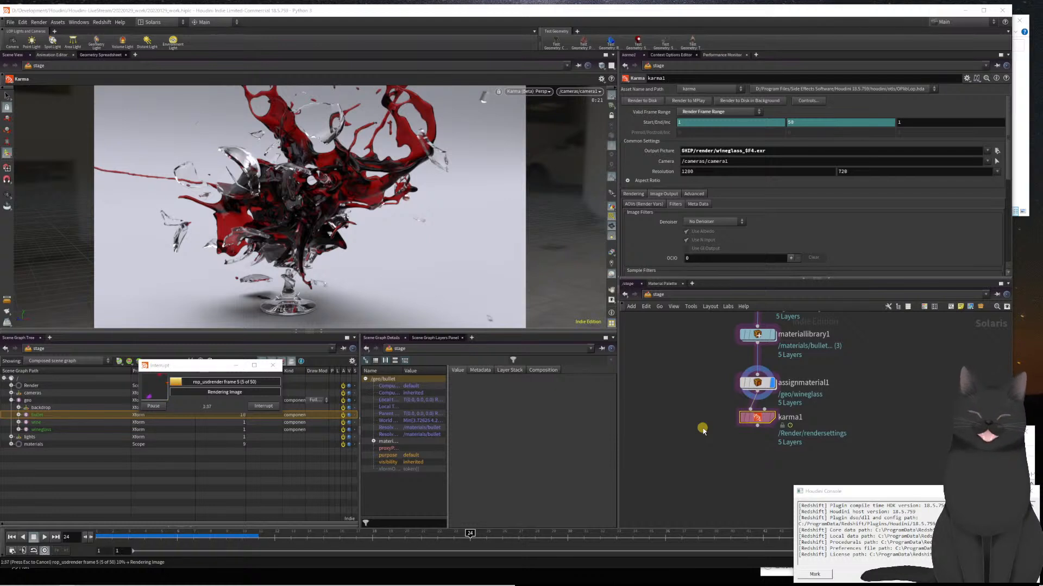
{"action": "left_click", "coordinate": [1030, 491]}
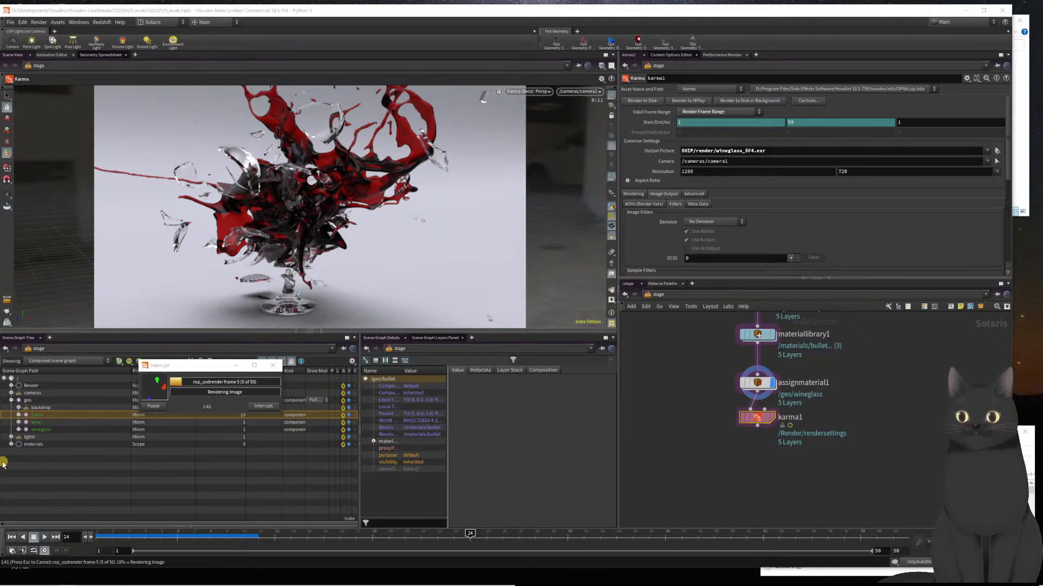